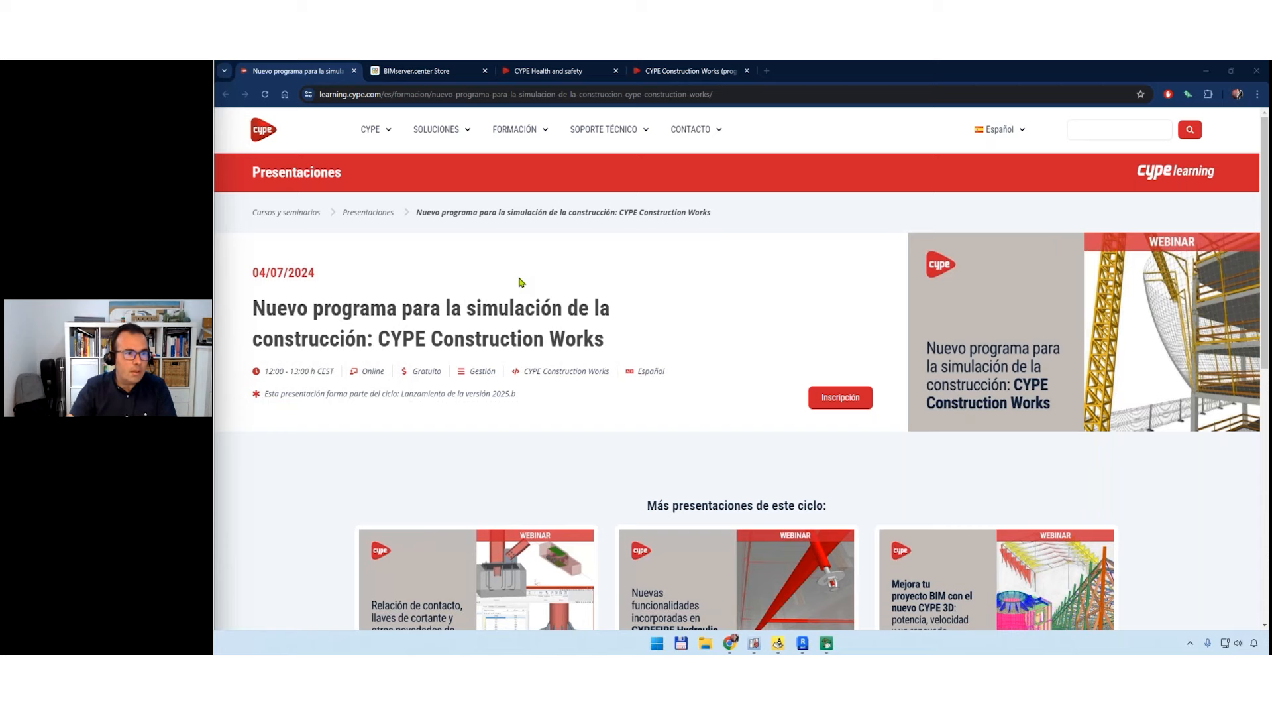
Open the CYPE Health and safety listing from the BIMserver.center Store's applications.
{"action": "left_click", "coordinate": [414, 70]}
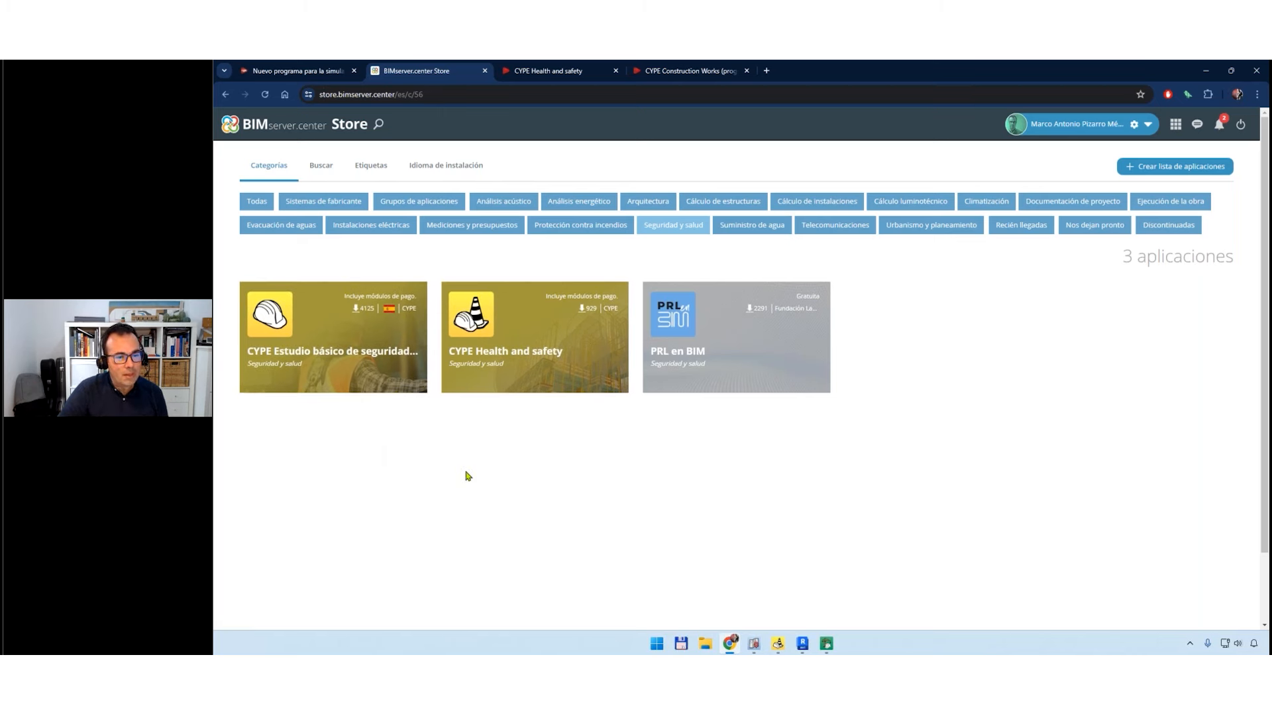
{"action": "left_click", "coordinate": [515, 390]}
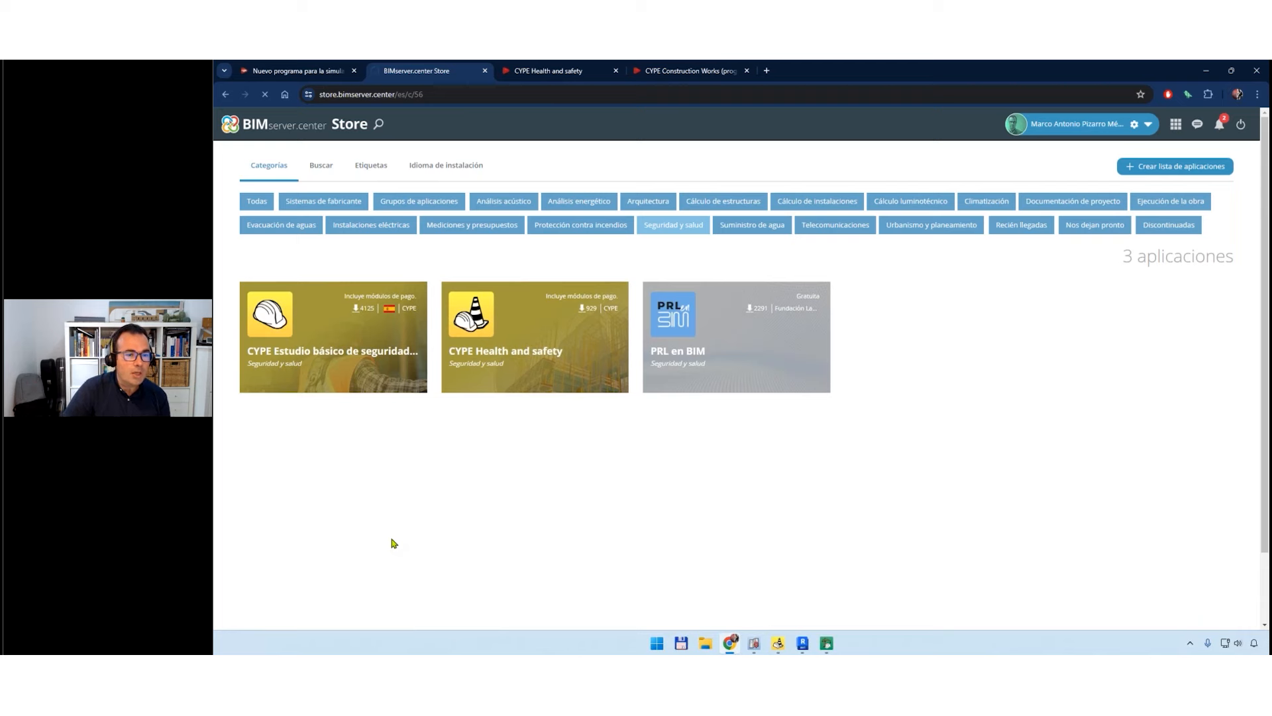
Read the description on the CYPE Construction Works news page and highlight the phrase "fases constructivas".
{"action": "left_click", "coordinate": [693, 70]}
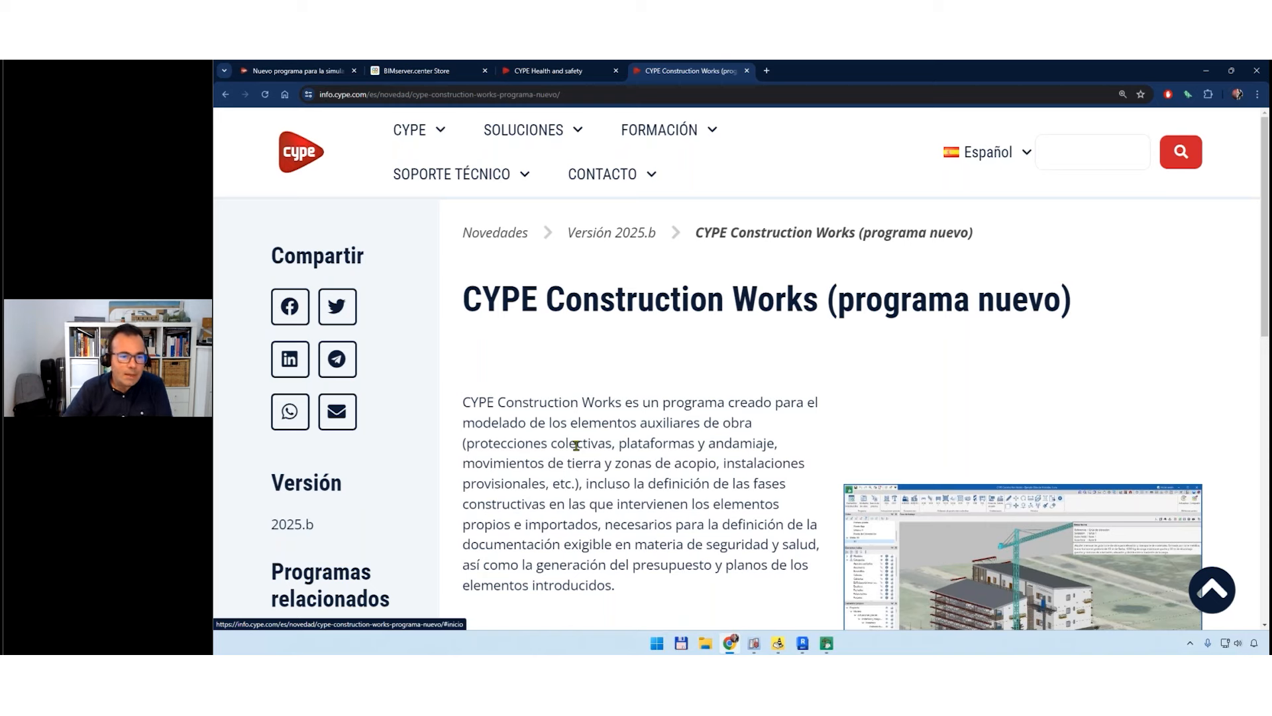
{"action": "scroll", "coordinate": [681, 397], "scroll_direction": "down", "scroll_amount": 2}
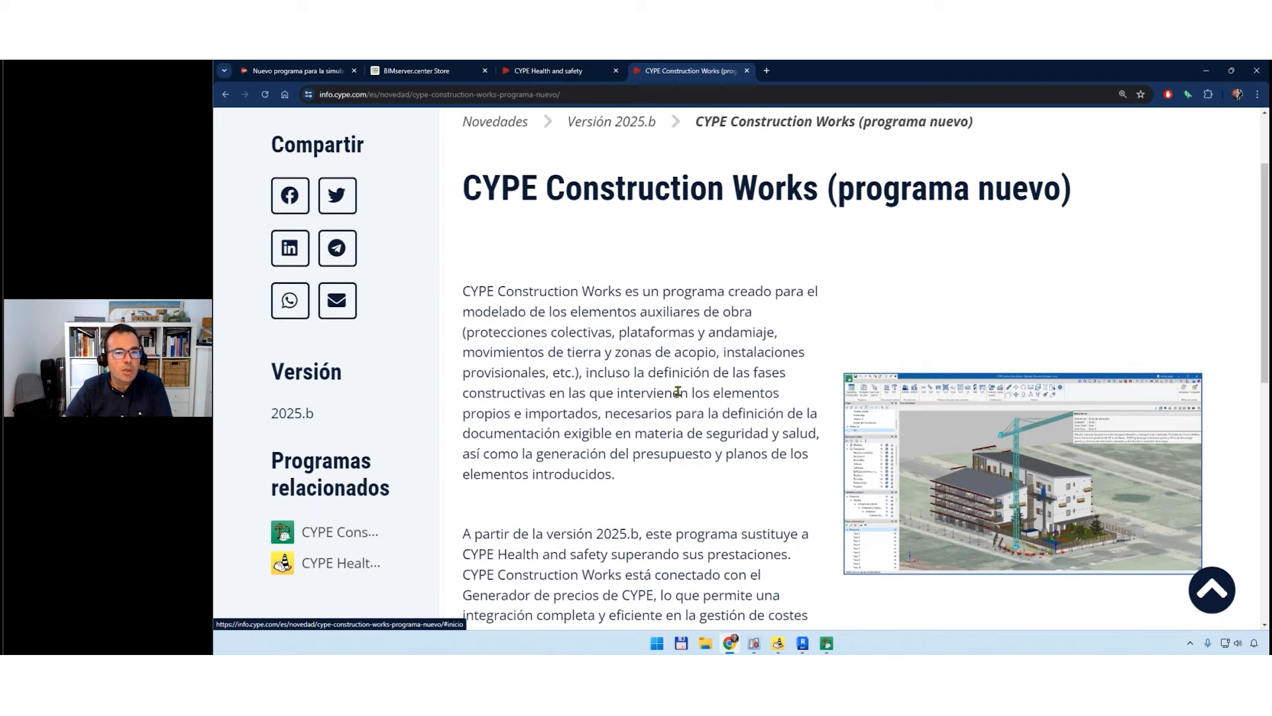
{"action": "scroll", "coordinate": [678, 391], "scroll_direction": "down", "scroll_amount": 2}
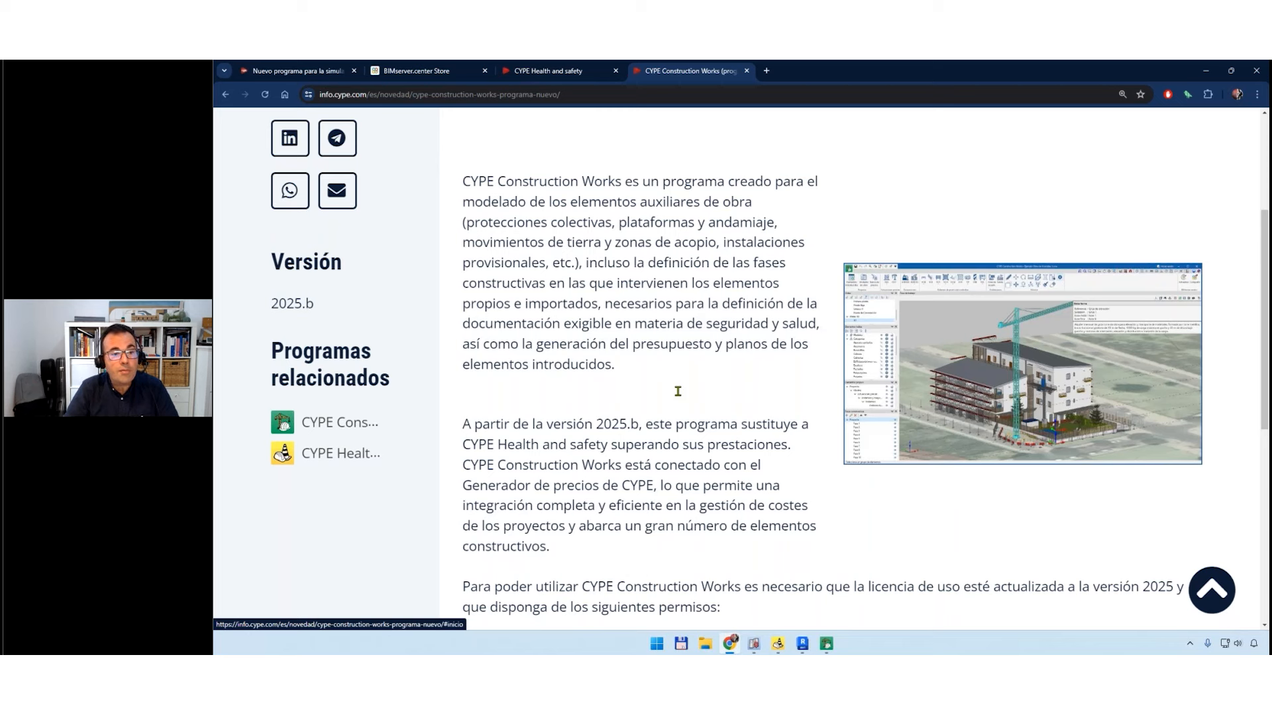
{"action": "left_click_drag", "start_coordinate": [546, 285], "coordinate": [754, 262]}
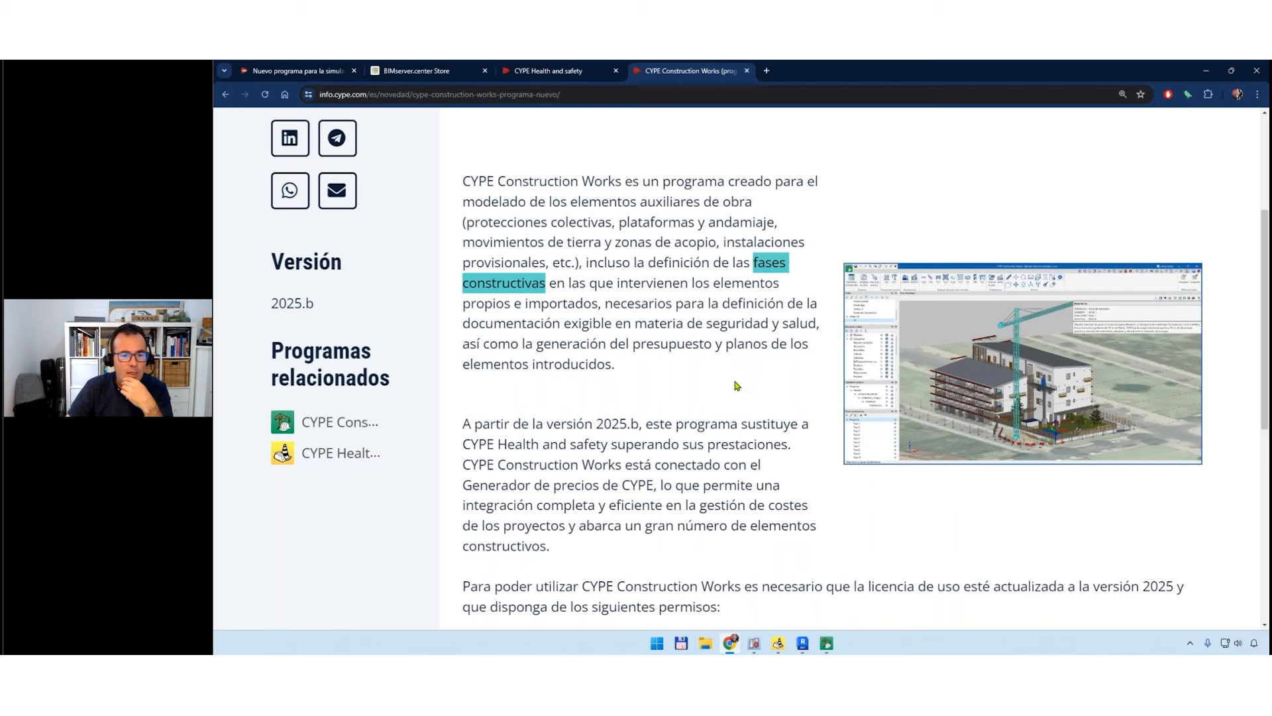
{"action": "scroll", "coordinate": [640, 363], "scroll_direction": "down", "scroll_amount": 3}
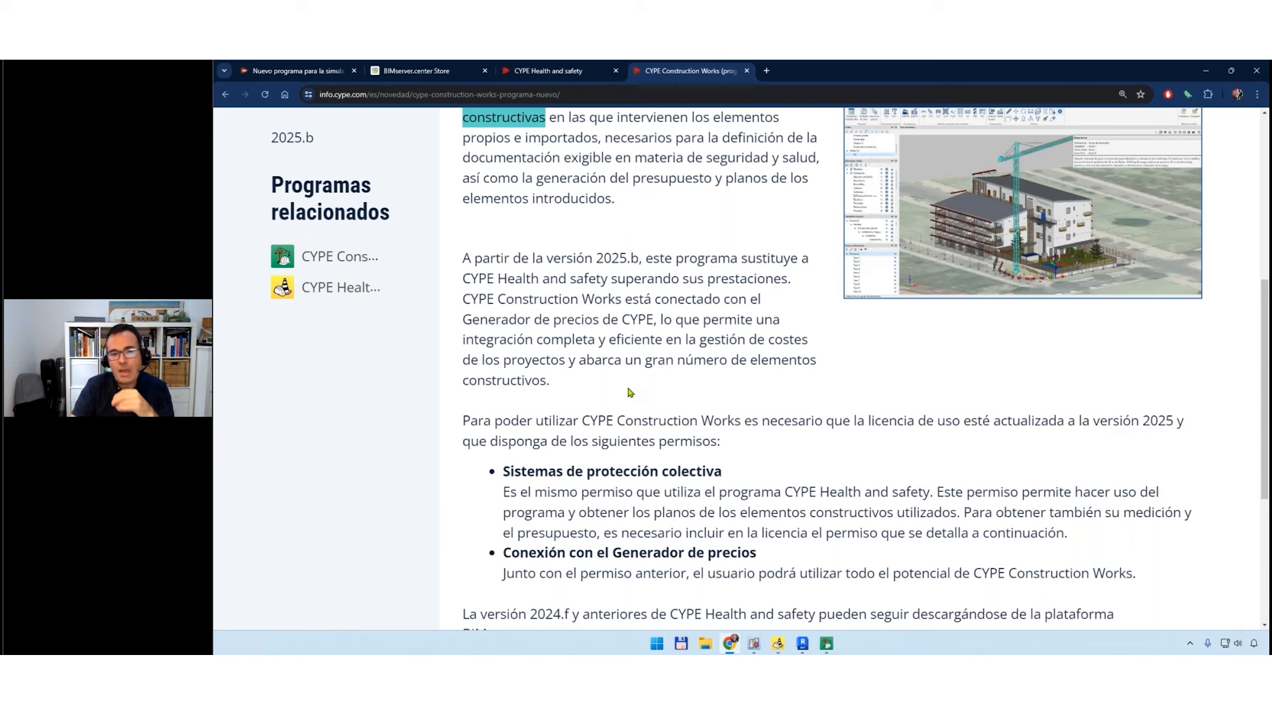
{"action": "scroll", "coordinate": [648, 462], "scroll_direction": "up", "scroll_amount": 1}
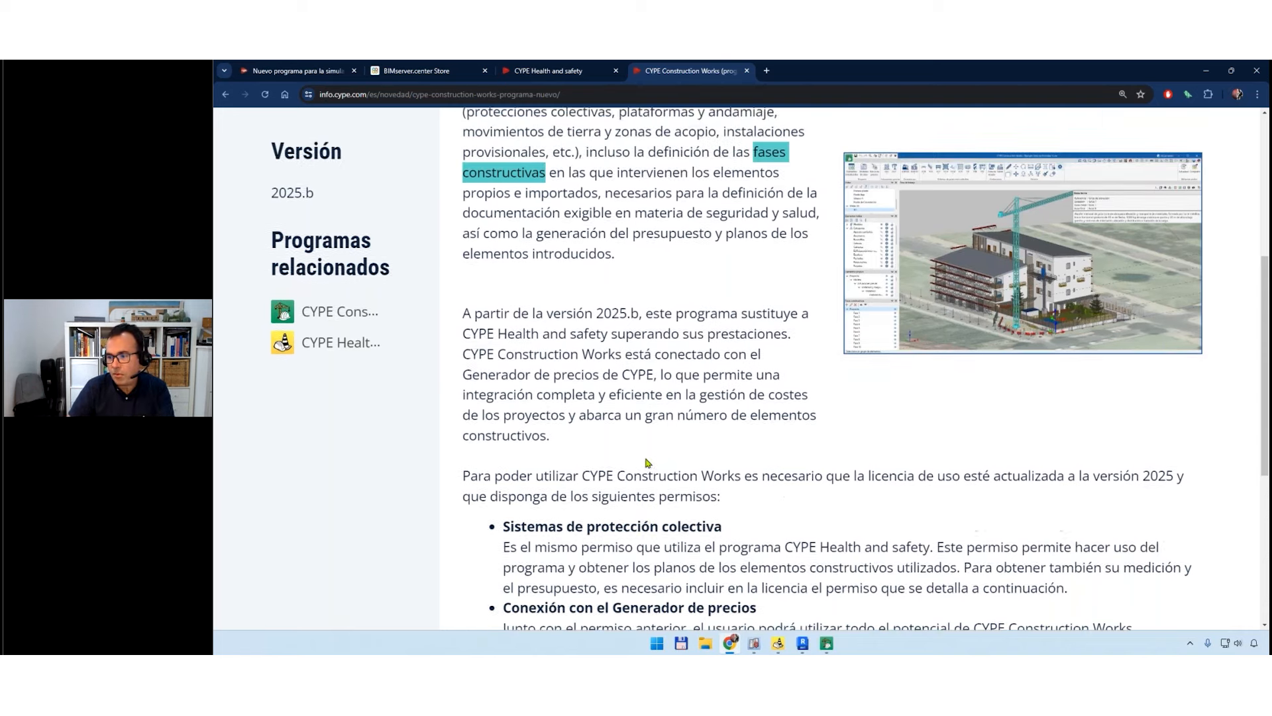
{"action": "scroll", "coordinate": [648, 462], "scroll_direction": "up", "scroll_amount": 2}
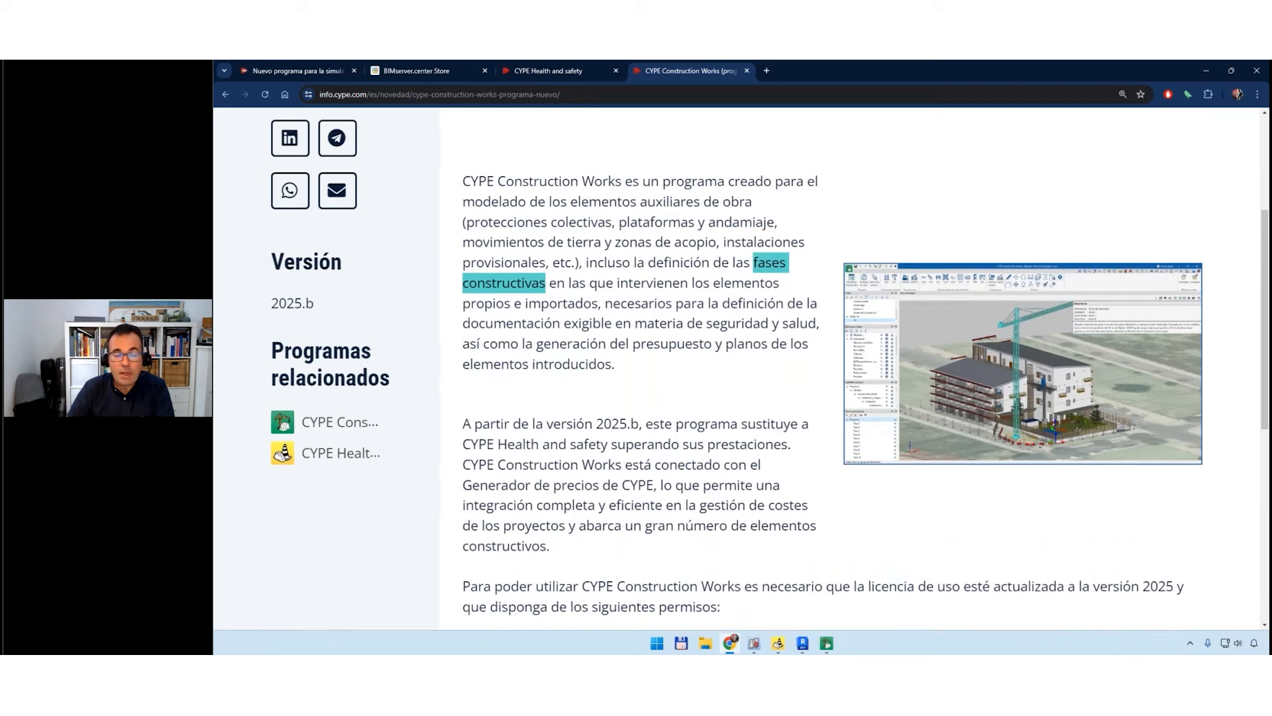
Review the CYPE Health and safety store listing and open its product website to read the program description.
{"action": "left_click", "coordinate": [440, 75]}
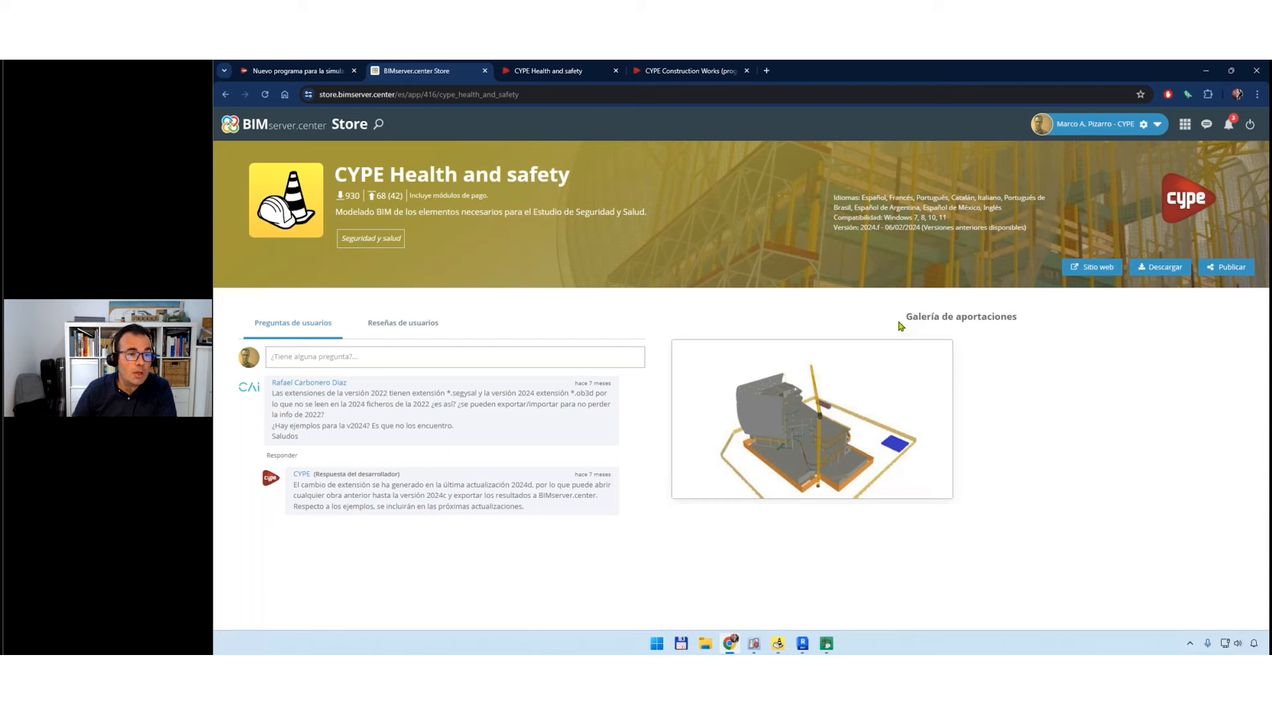
{"action": "left_click_drag", "start_coordinate": [640, 212], "coordinate": [337, 221]}
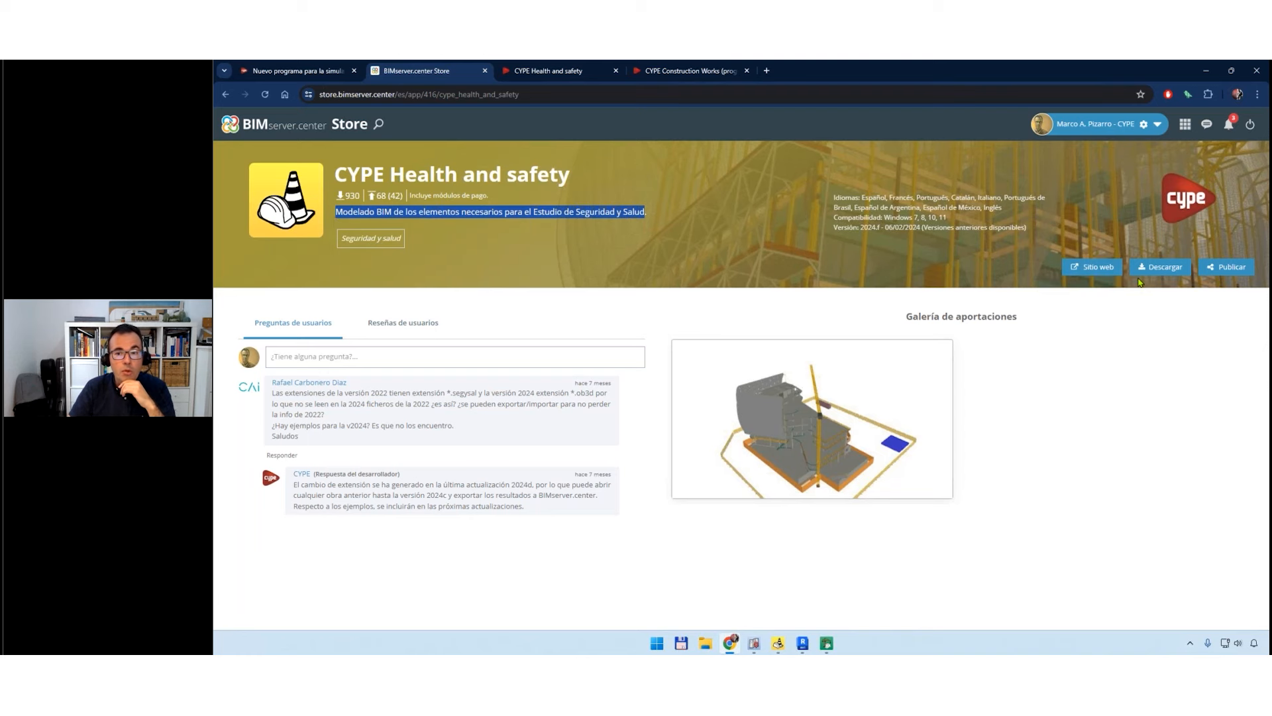
{"action": "left_click", "coordinate": [1093, 270]}
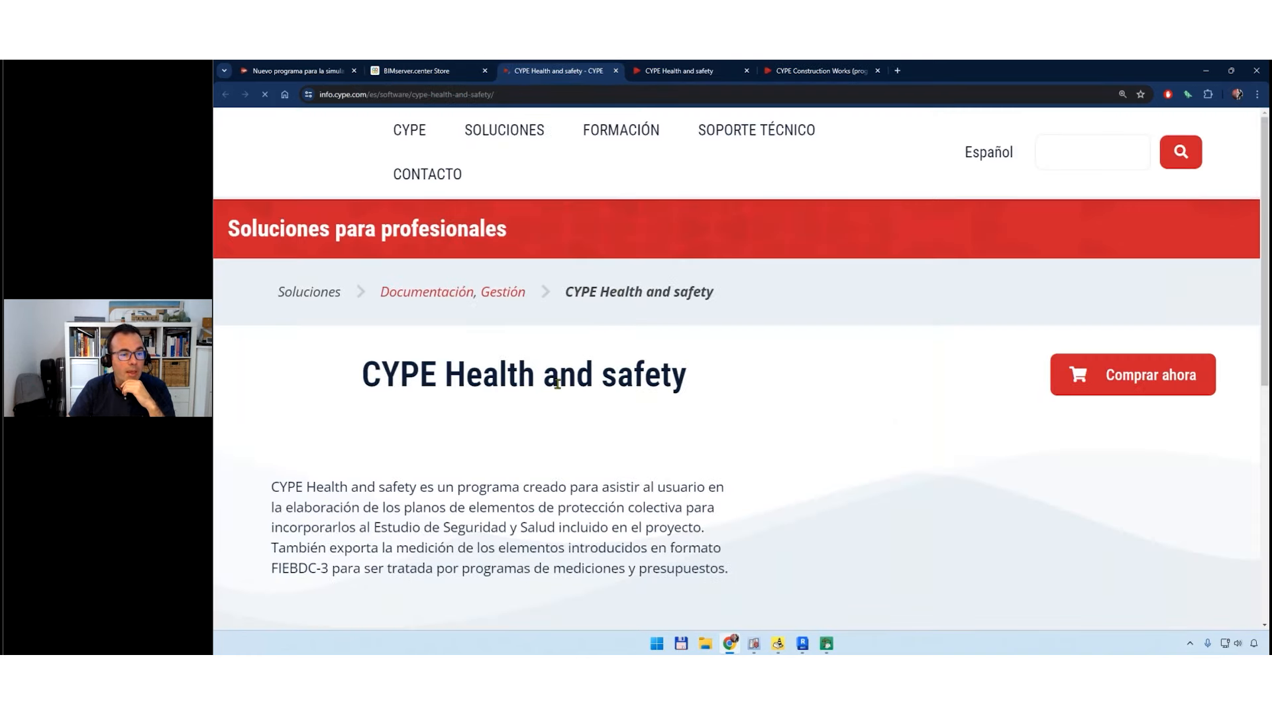
{"action": "scroll", "coordinate": [557, 383], "scroll_direction": "down", "scroll_amount": 1}
{"action": "scroll", "coordinate": [557, 383], "scroll_direction": "down", "scroll_amount": 2}
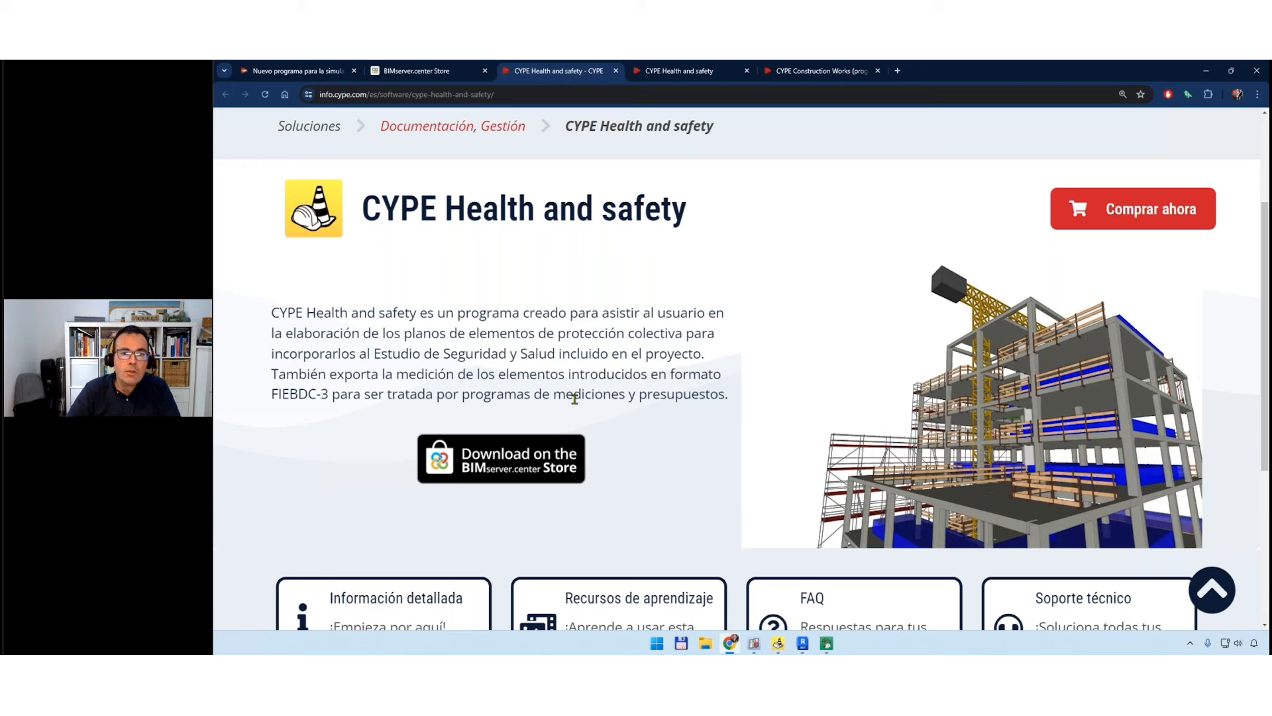
Return to the CYPE Construction Works news page and highlight "Generador de precios de CYPE" in its description.
{"action": "left_click", "coordinate": [833, 72]}
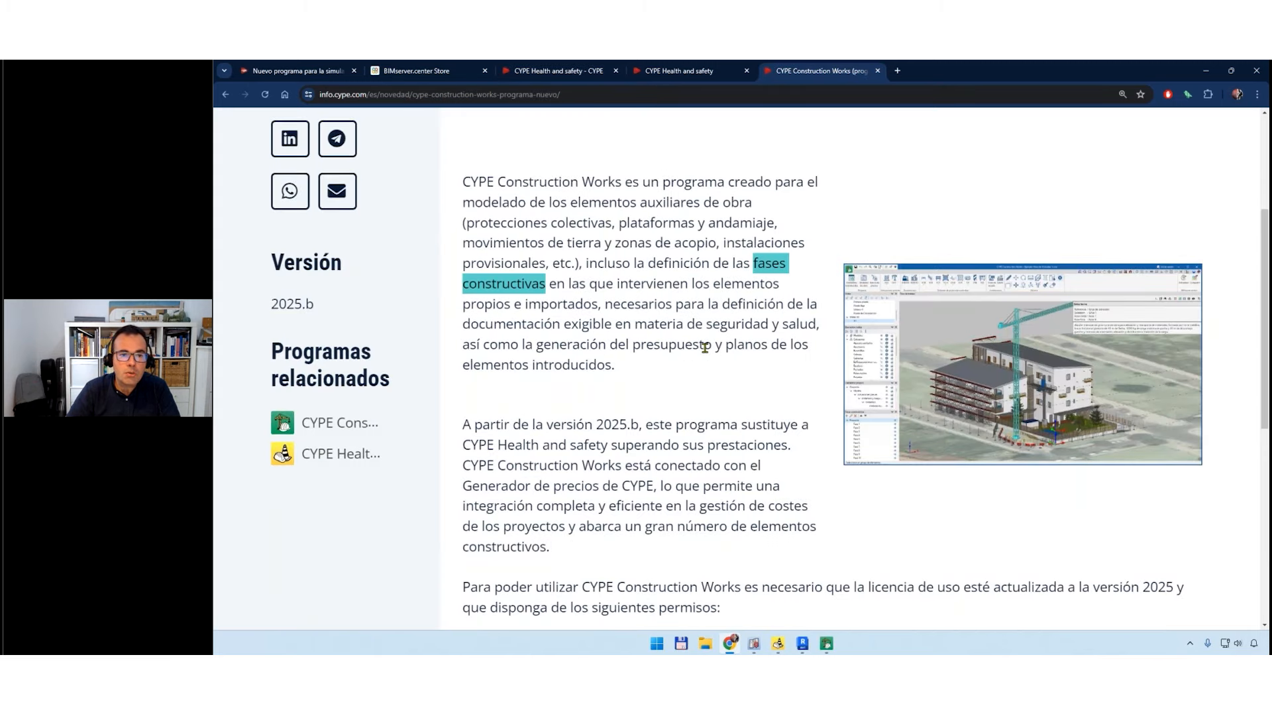
{"action": "scroll", "coordinate": [704, 347], "scroll_direction": "up", "scroll_amount": 3}
{"action": "scroll", "coordinate": [704, 347], "scroll_direction": "down", "scroll_amount": 1}
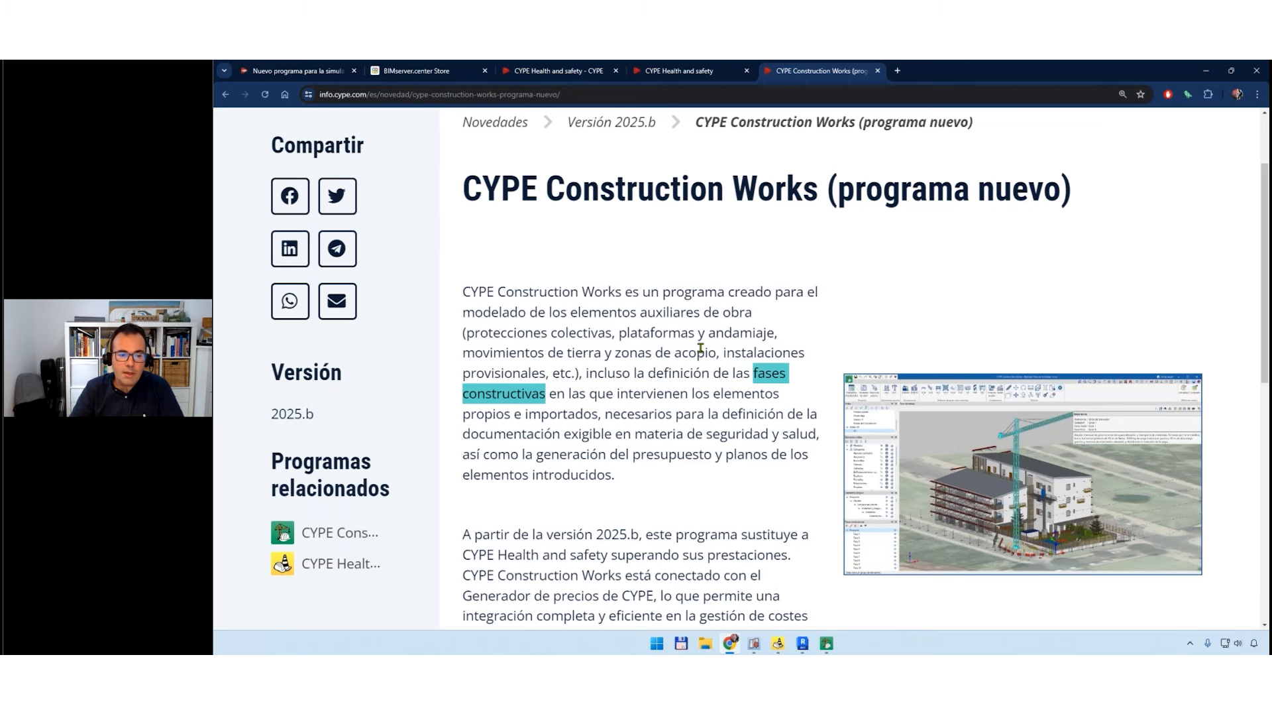
{"action": "scroll", "coordinate": [644, 546], "scroll_direction": "down", "scroll_amount": 1}
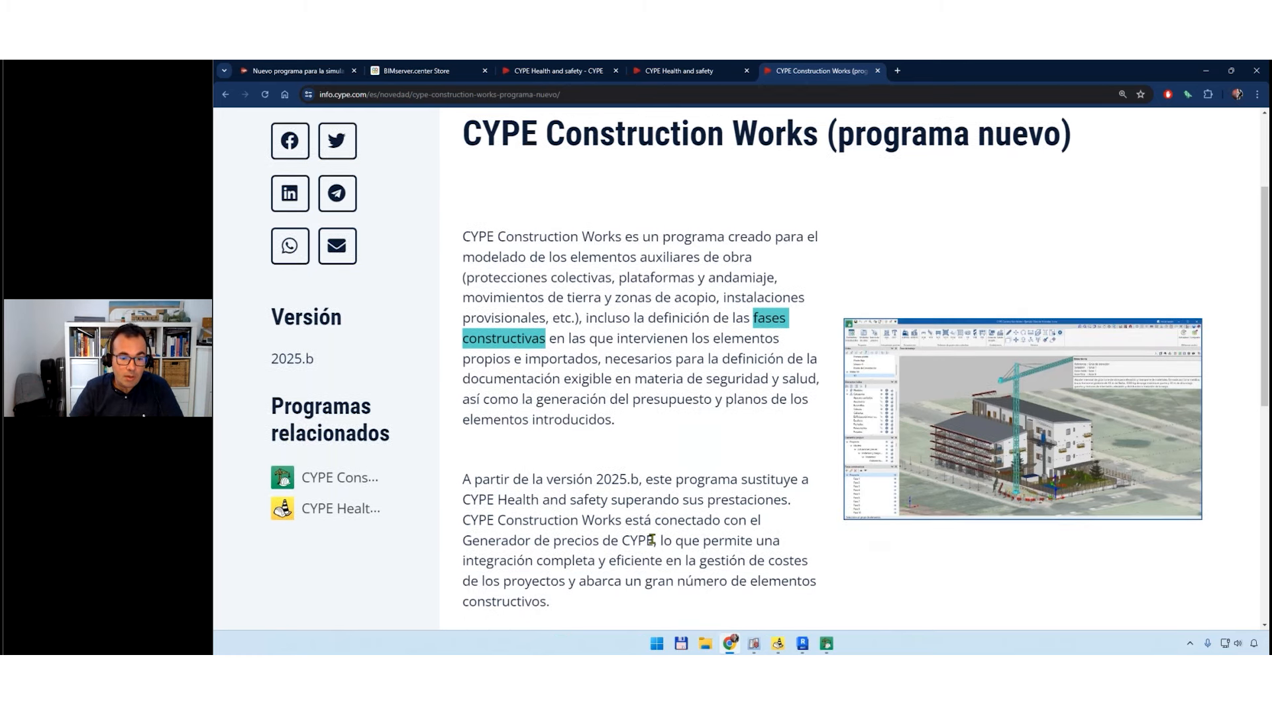
{"action": "left_click_drag", "start_coordinate": [653, 540], "coordinate": [453, 549]}
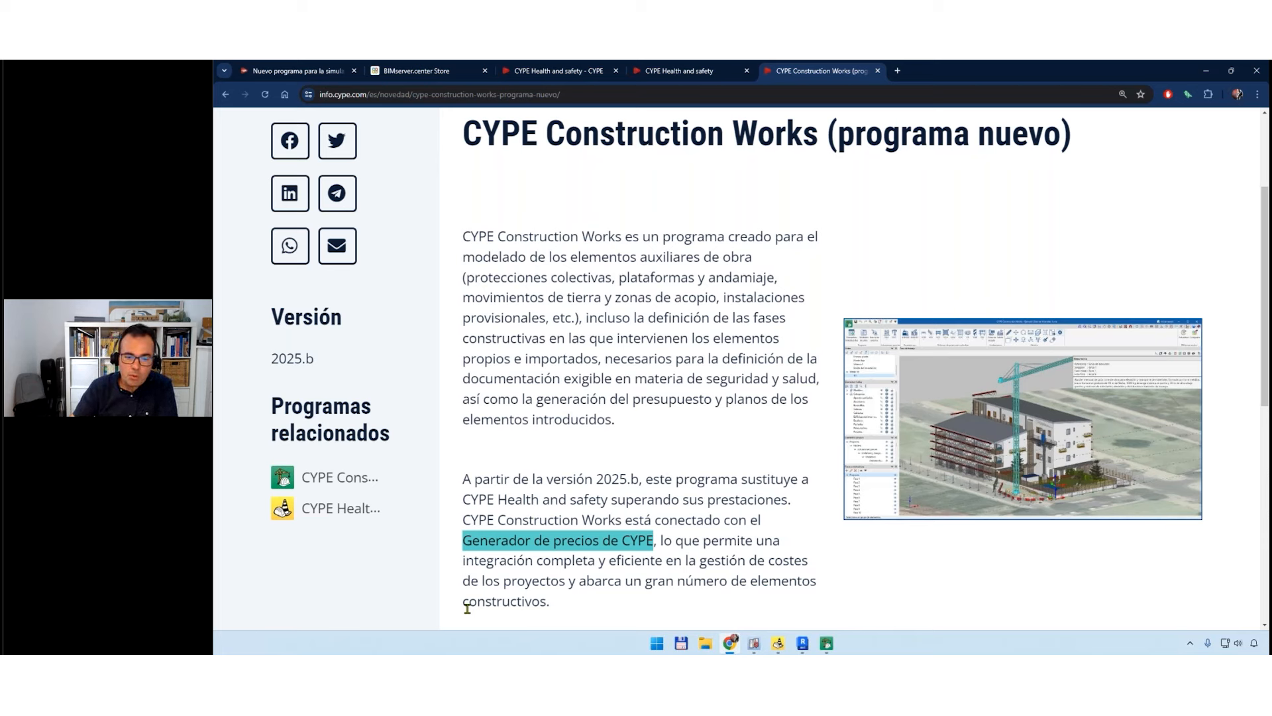
Switch to CYPE Construction Works and examine the building site's 3D model and the scaffold and platform types grouped under OXA.
{"action": "left_click", "coordinate": [827, 643]}
{"action": "mouse_move", "coordinate": [597, 391]}
{"action": "middle_mouse_down"}
{"action": "mouse_move", "coordinate": [587, 404]}
{"action": "mouse_move", "coordinate": [579, 386]}
{"action": "mouse_move", "coordinate": [598, 407]}
{"action": "middle_mouse_up"}
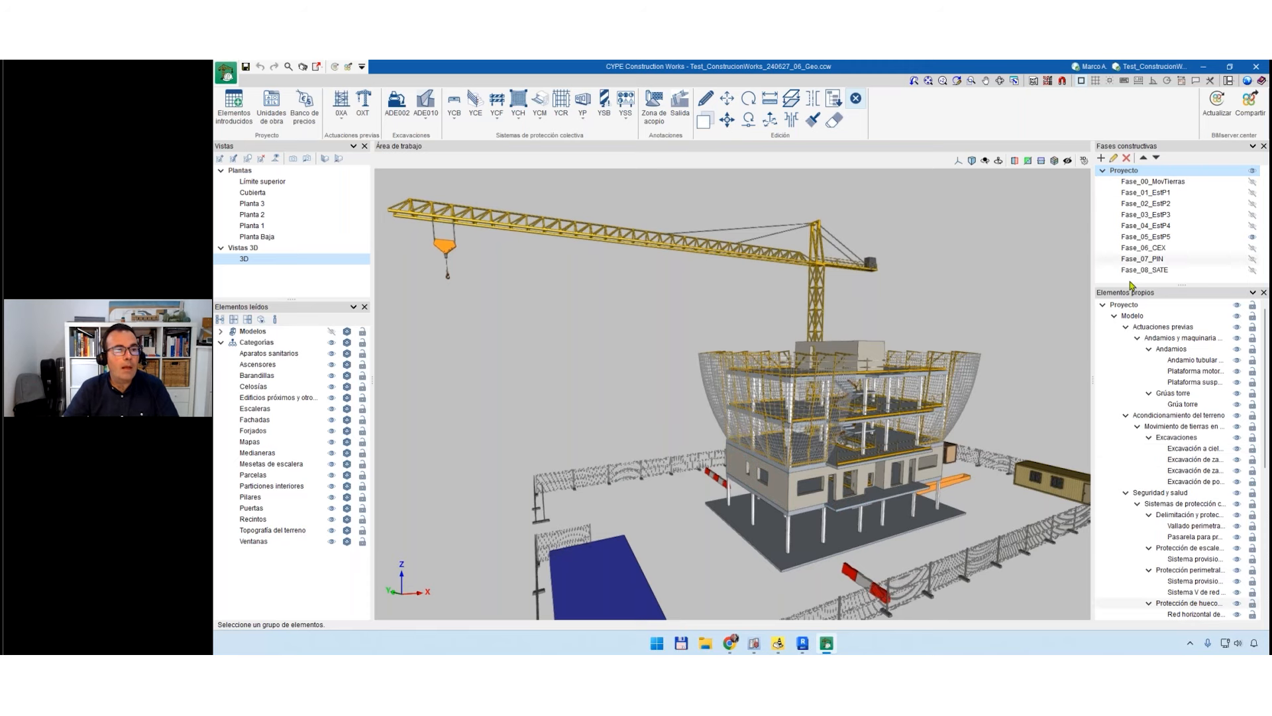
{"action": "left_click", "coordinate": [342, 120]}
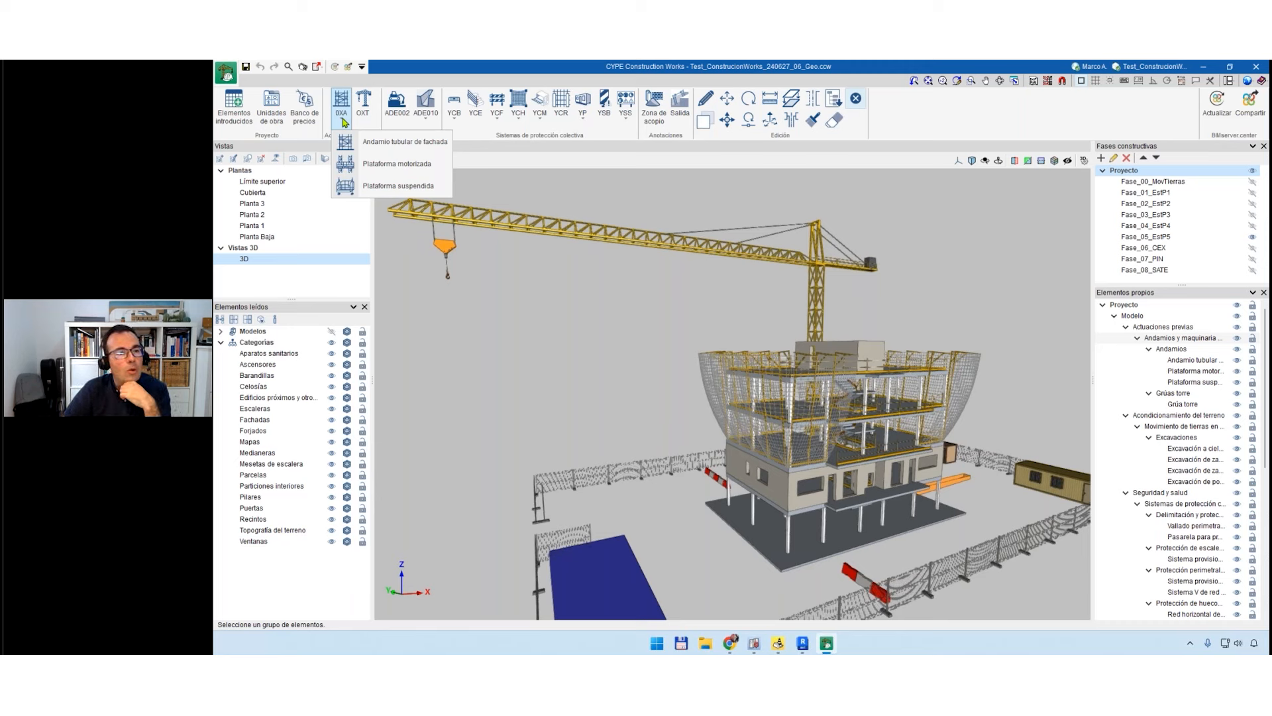
{"action": "left_click", "coordinate": [358, 198]}
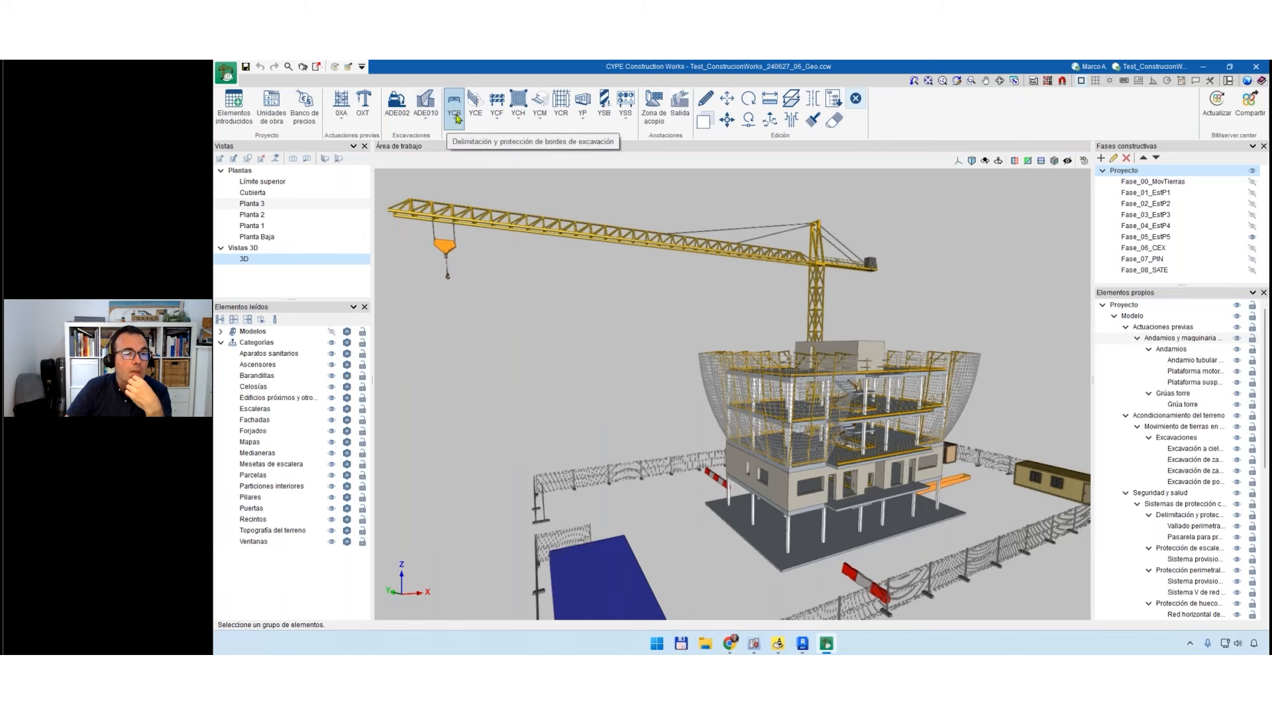
Examine the element types offered by the YCF, YCH, YCM, YCR and YP collective protection groups.
{"action": "left_click", "coordinate": [498, 123]}
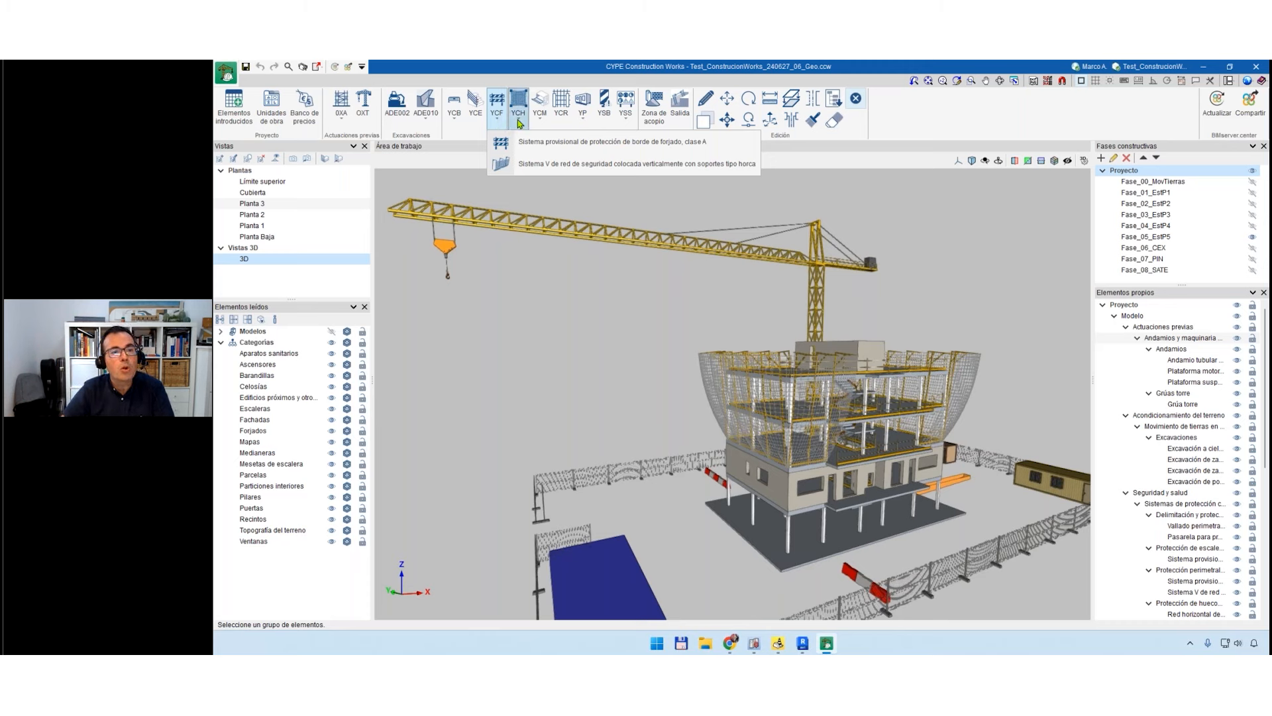
{"action": "left_click", "coordinate": [518, 121]}
{"action": "left_click", "coordinate": [543, 123]}
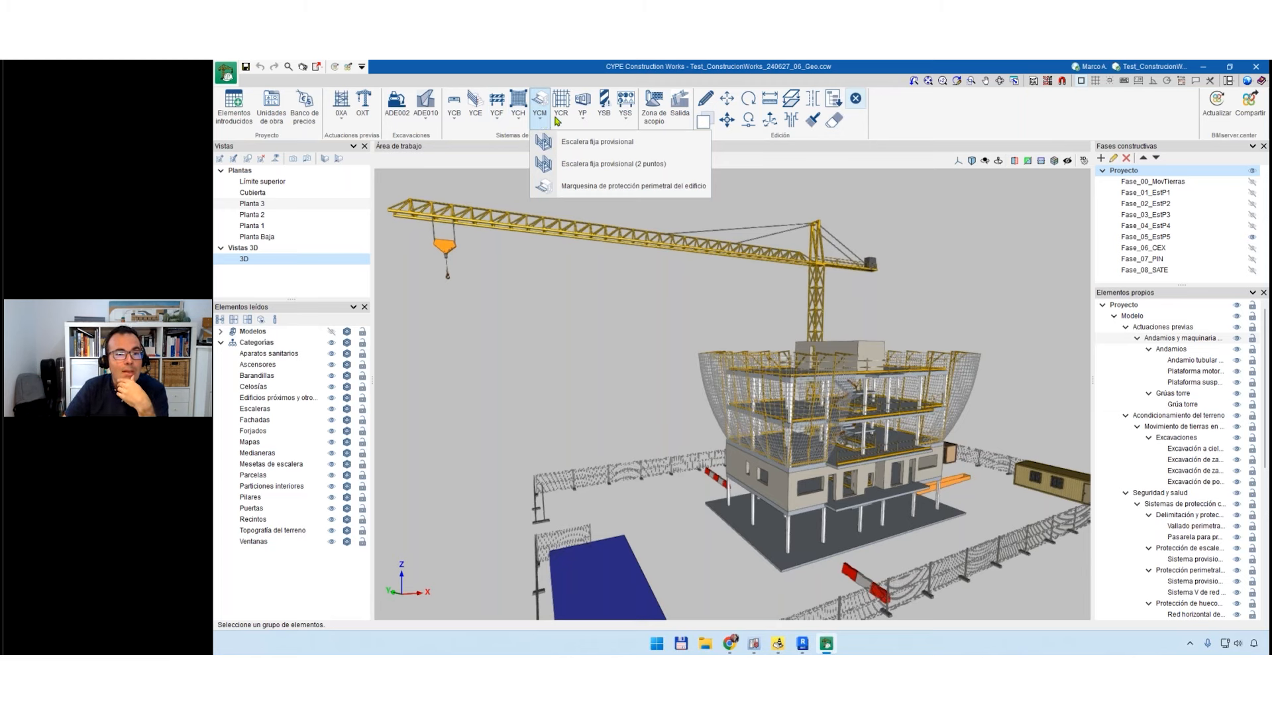
{"action": "left_click", "coordinate": [561, 117]}
{"action": "left_click", "coordinate": [845, 292]}
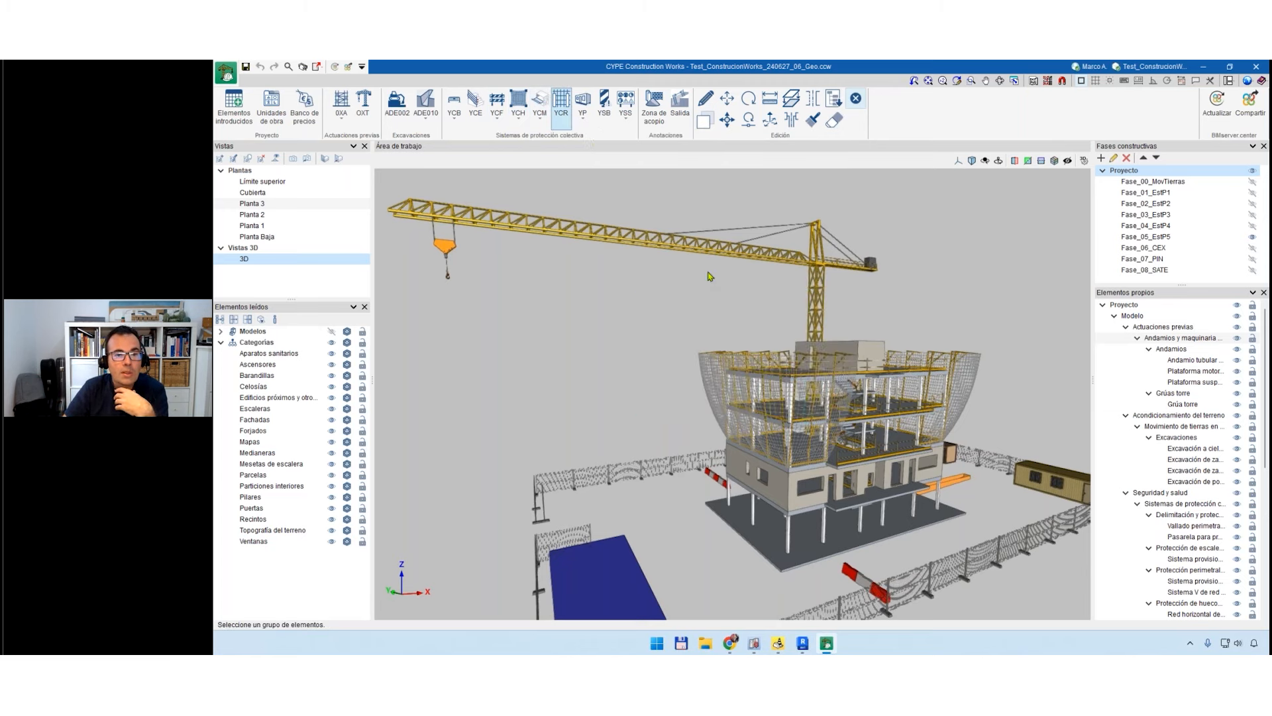
{"action": "left_click", "coordinate": [581, 123]}
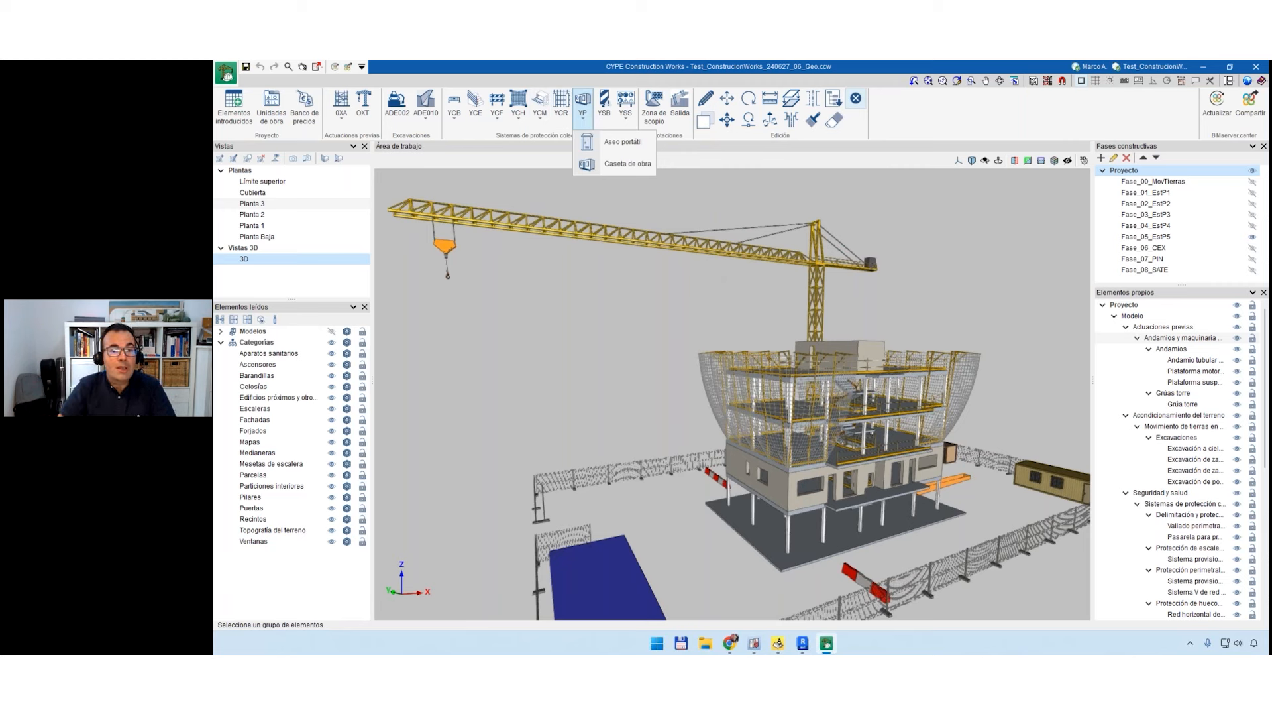
{"action": "left_click", "coordinate": [616, 326]}
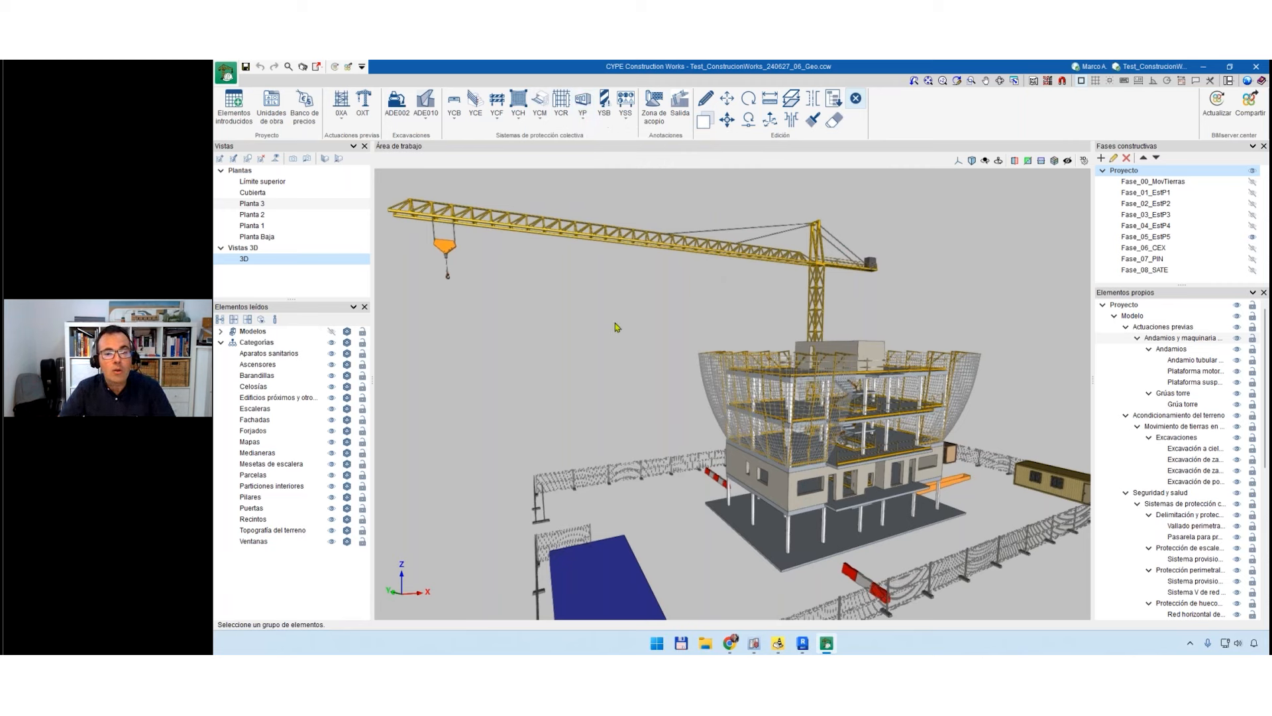
Inspect the site cabins, perimeter fencing and building protections in the 3D model.
{"action": "scroll", "coordinate": [617, 327], "scroll_direction": "down", "scroll_amount": 2}
{"action": "middle_click_drag", "start_coordinate": [781, 451], "coordinate": [648, 463]}
{"action": "scroll", "coordinate": [794, 429], "scroll_direction": "up", "scroll_amount": 5}
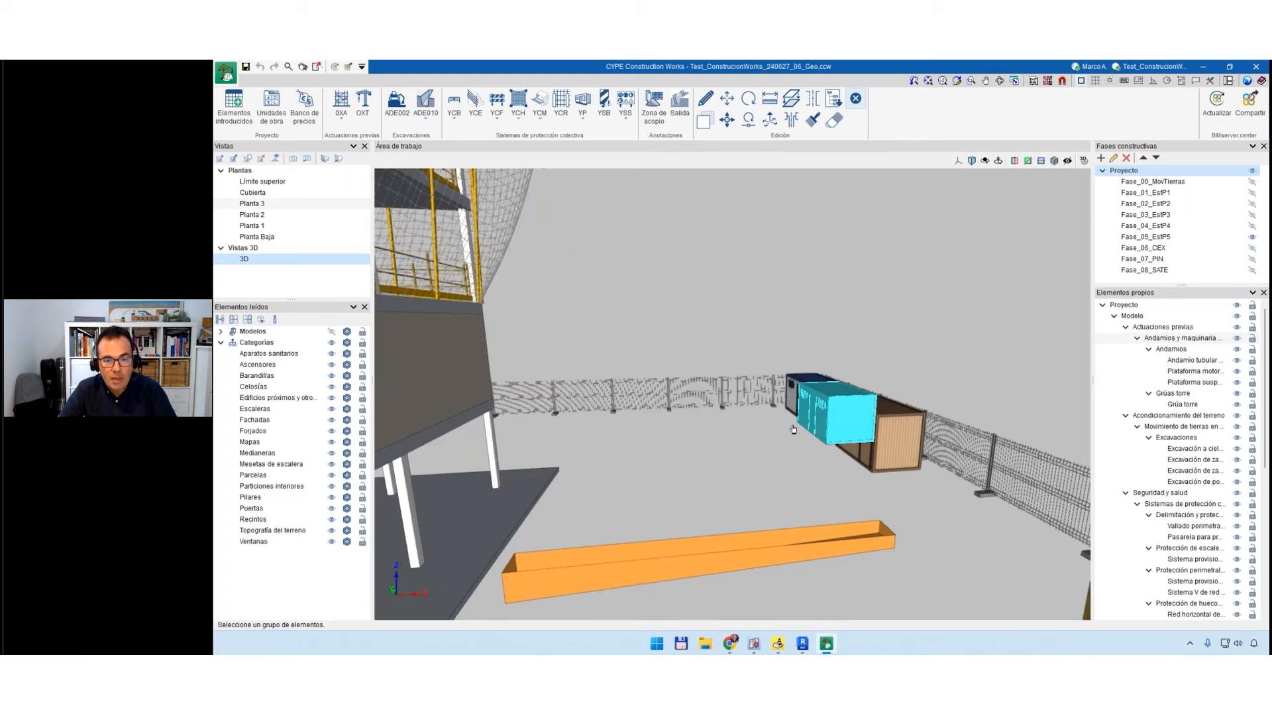
{"action": "scroll", "coordinate": [794, 429], "scroll_direction": "down", "scroll_amount": 6}
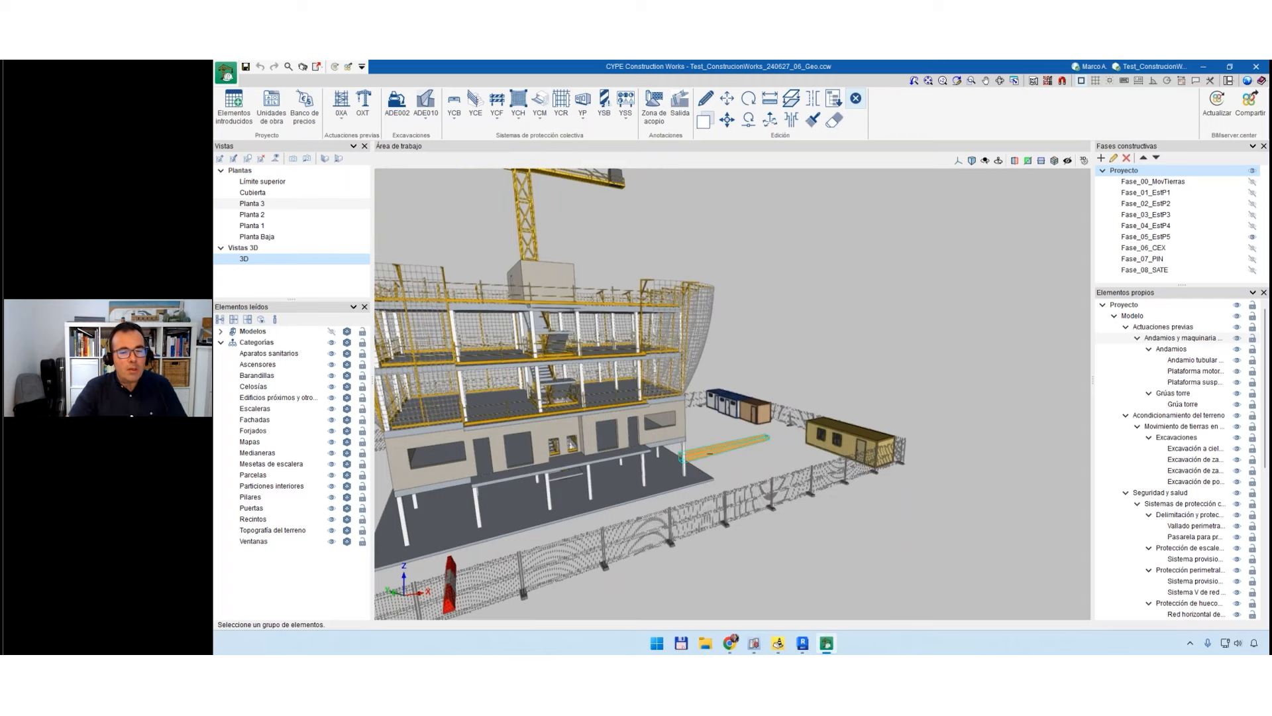
{"action": "scroll", "coordinate": [783, 409], "scroll_direction": "up", "scroll_amount": 2}
{"action": "mouse_move", "coordinate": [782, 409]}
{"action": "middle_mouse_down"}
{"action": "mouse_move", "coordinate": [876, 459]}
{"action": "mouse_move", "coordinate": [782, 460]}
{"action": "mouse_move", "coordinate": [834, 458]}
{"action": "mouse_move", "coordinate": [795, 459]}
{"action": "middle_mouse_up"}
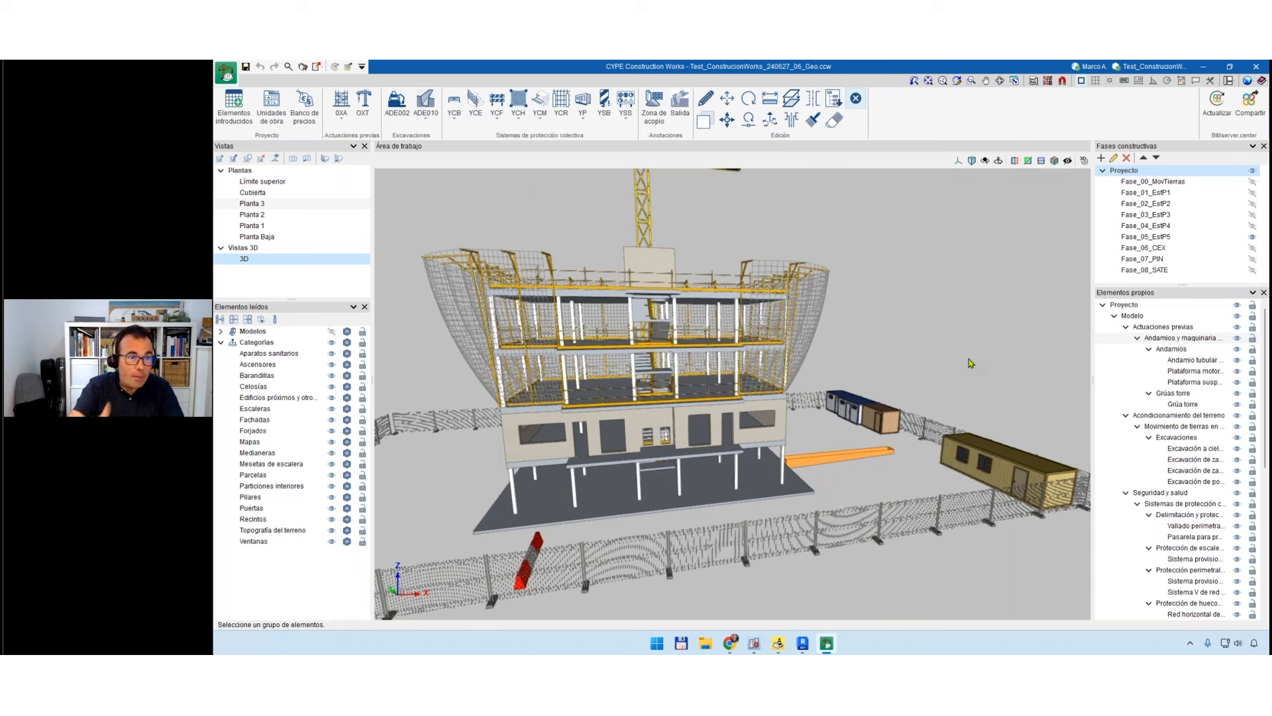
Switch back to the CYPE Construction Works news page in Chrome and examine the paragraphs on licence permissions.
{"action": "left_click", "coordinate": [346, 117]}
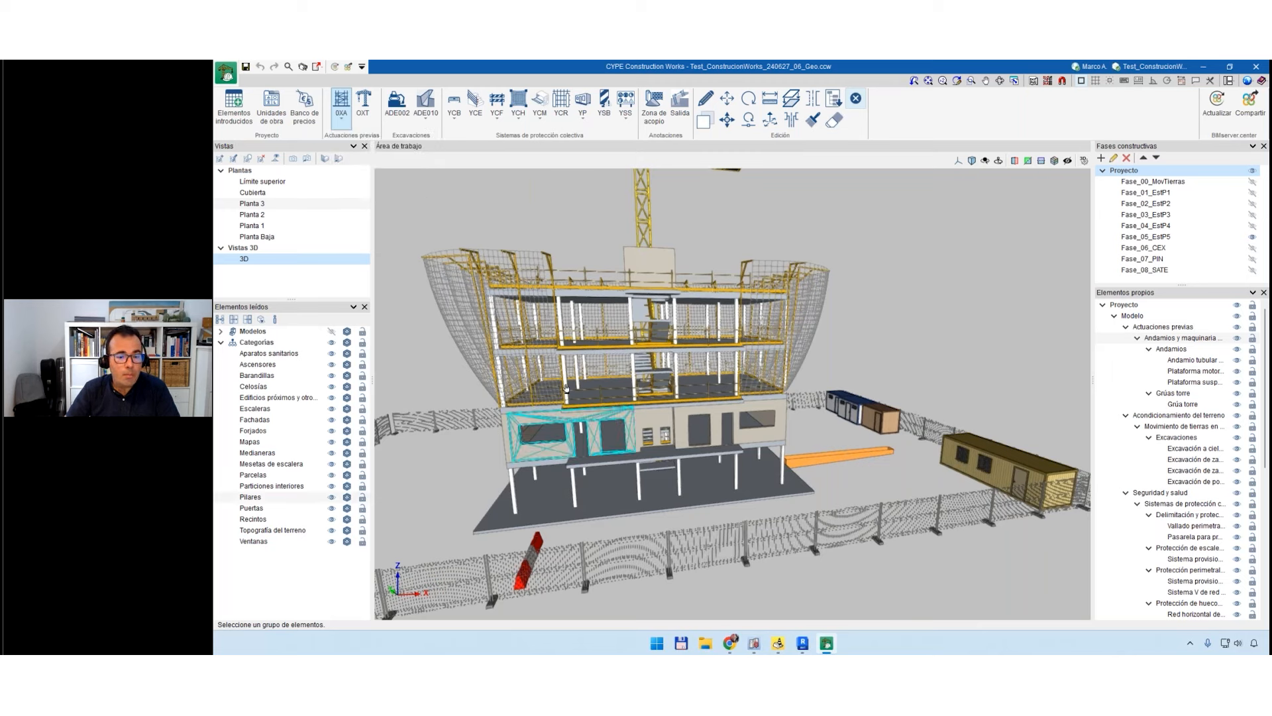
{"action": "mouse_move", "coordinate": [732, 644]}
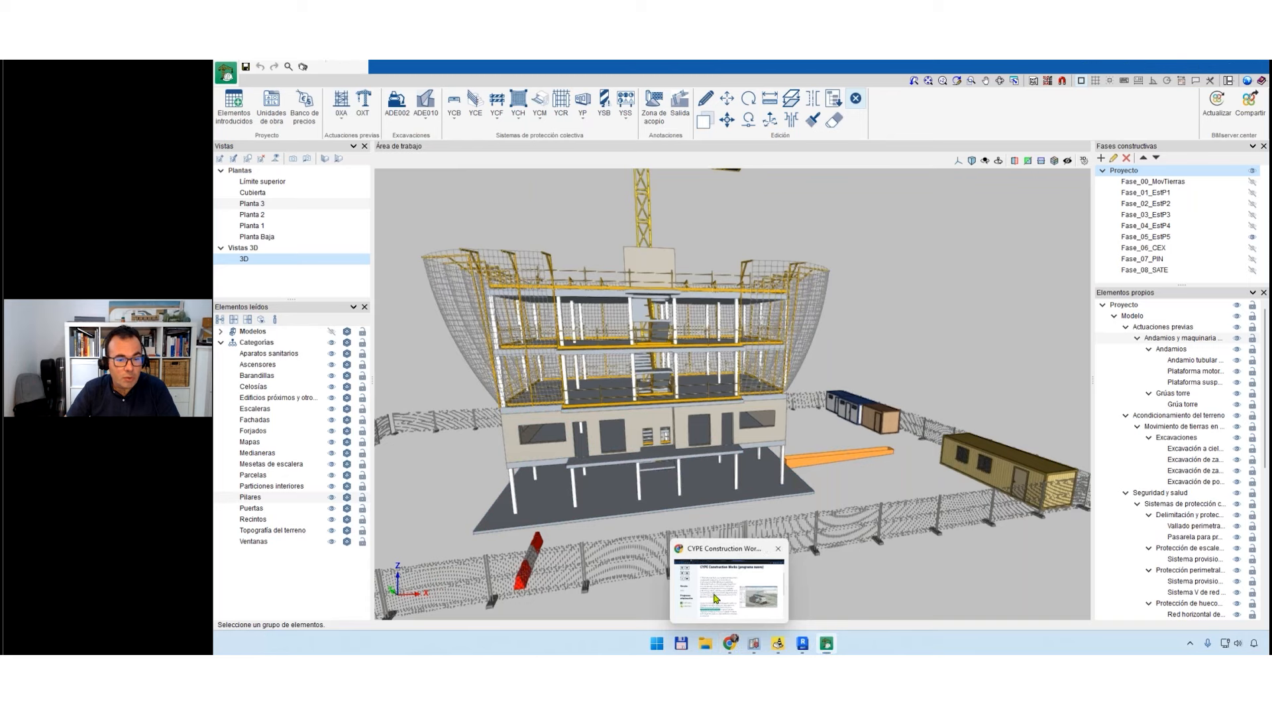
{"action": "left_click", "coordinate": [715, 600]}
{"action": "scroll", "coordinate": [593, 539], "scroll_direction": "down", "scroll_amount": 2}
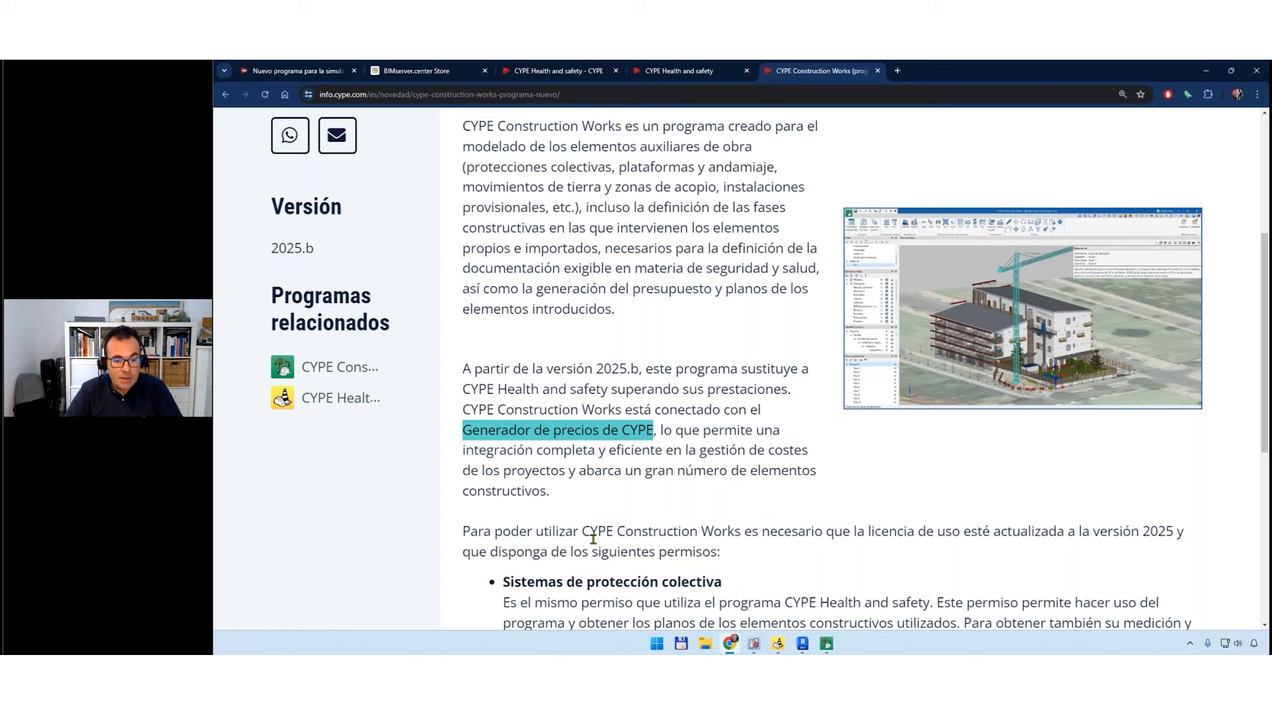
Switch to CYPE Health and safety, inspect the Ejemplo 1 building in 3D and open its drawing sheets.
{"action": "left_click", "coordinate": [777, 642]}
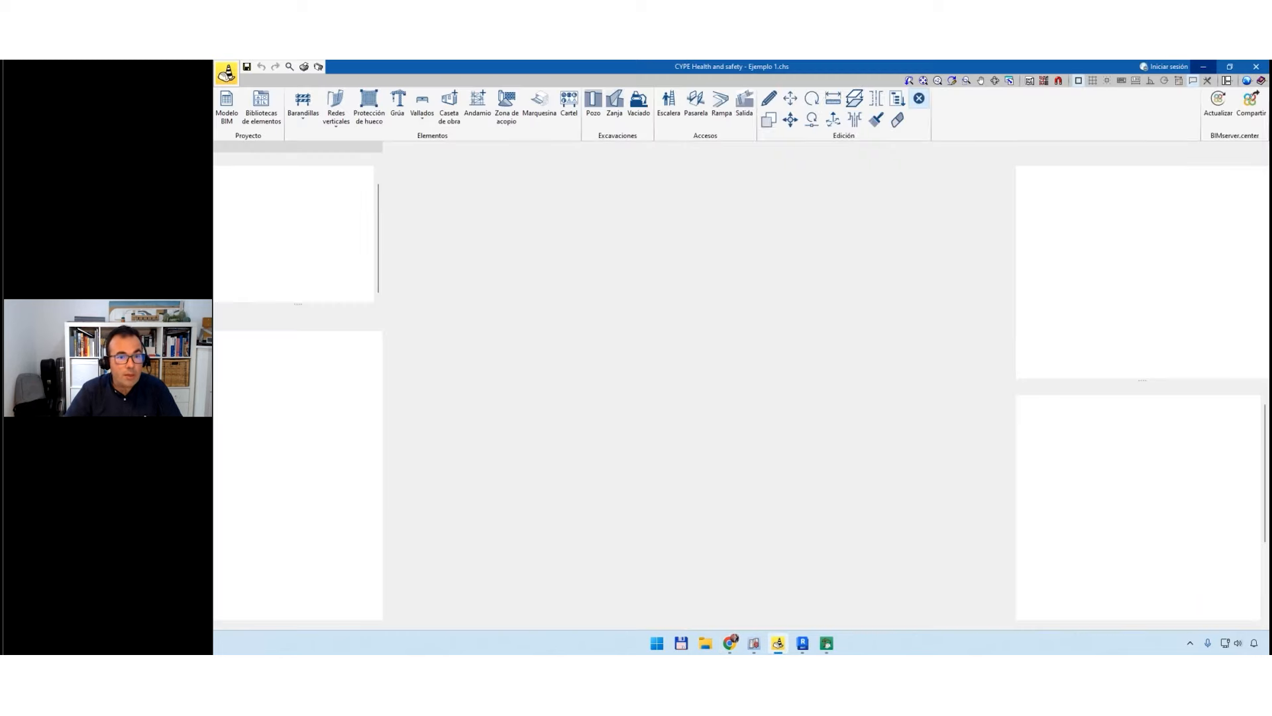
{"action": "scroll", "coordinate": [708, 470], "scroll_direction": "up", "scroll_amount": 5}
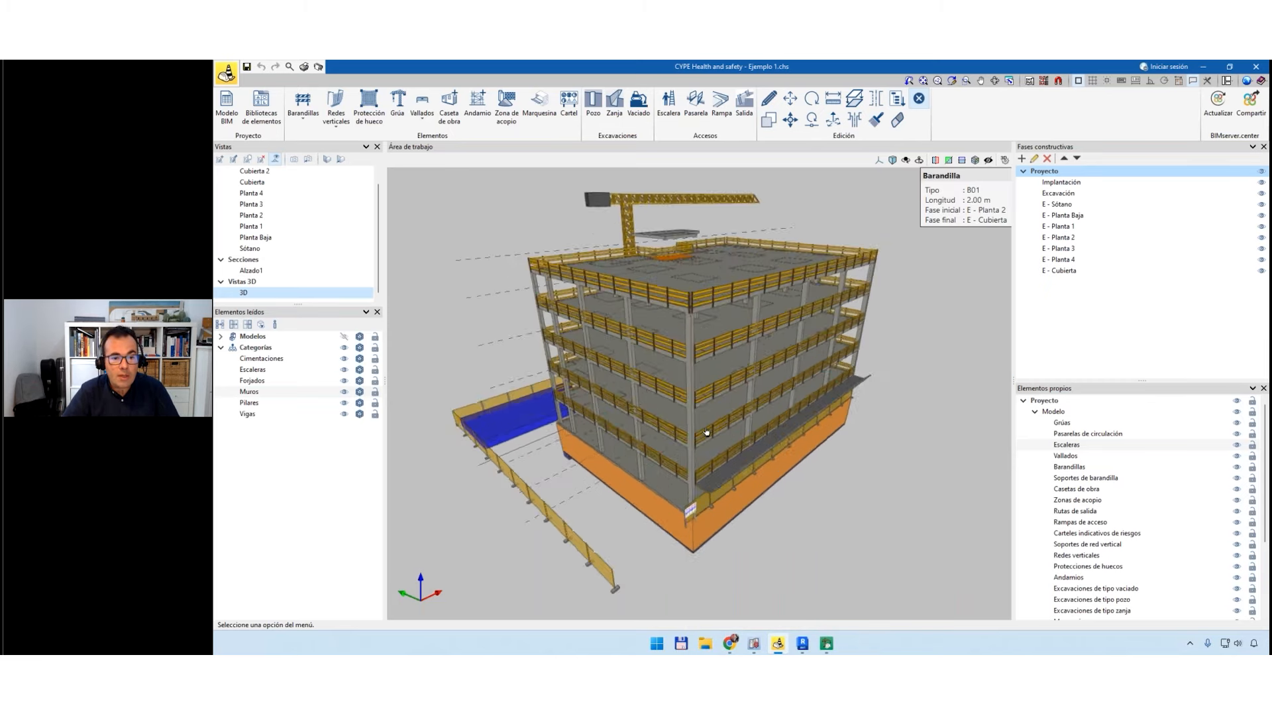
{"action": "middle_click_drag", "start_coordinate": [709, 470], "coordinate": [698, 509]}
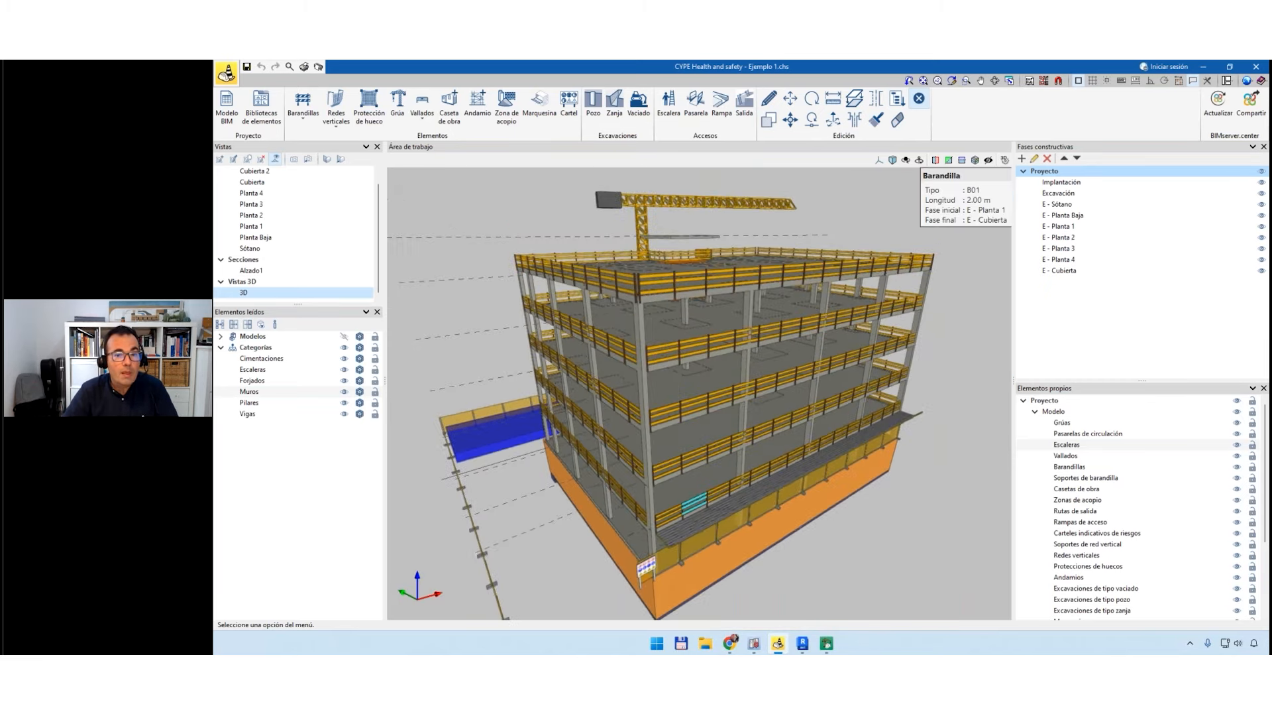
{"action": "left_click", "coordinate": [319, 67]}
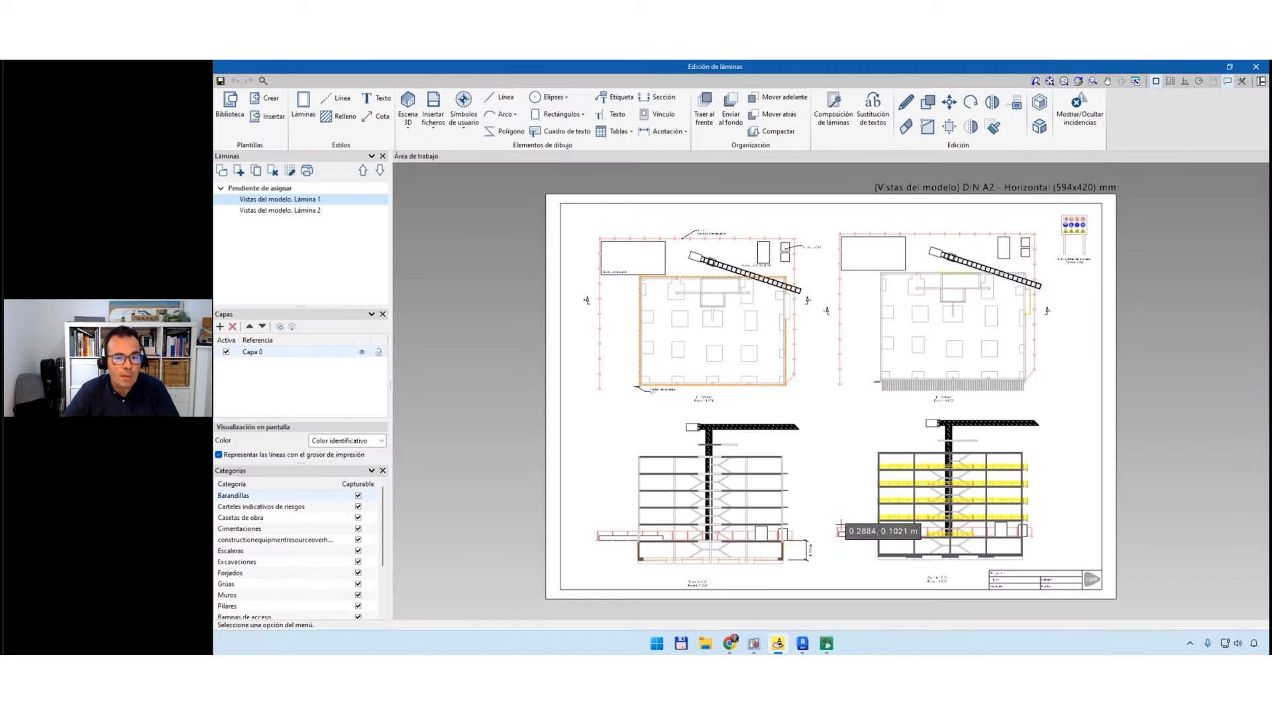
Inspect section C-C and the floor plans on the first drawing sheet, and leave the sheet editor.
{"action": "scroll", "coordinate": [842, 525], "scroll_direction": "up", "scroll_amount": 5}
{"action": "middle_click_drag", "start_coordinate": [880, 532], "coordinate": [623, 224]}
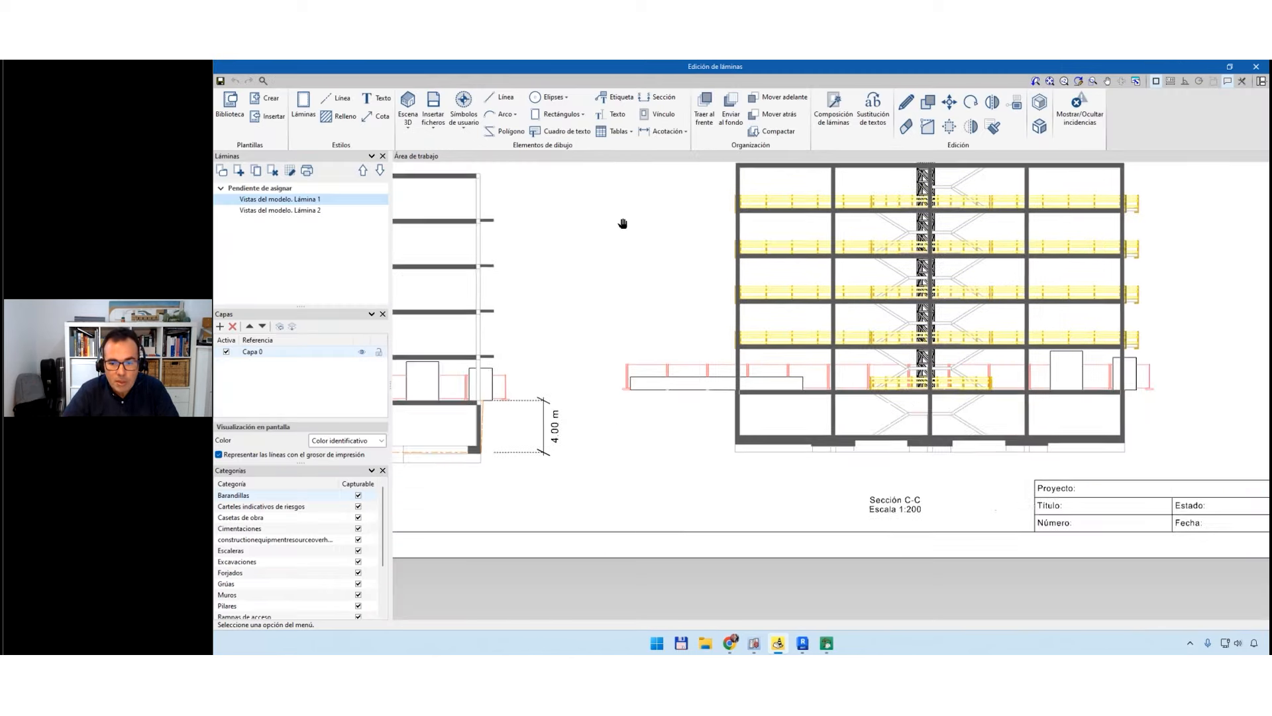
{"action": "scroll", "coordinate": [795, 292], "scroll_direction": "down", "scroll_amount": 4}
{"action": "middle_click_drag", "start_coordinate": [767, 284], "coordinate": [763, 521]}
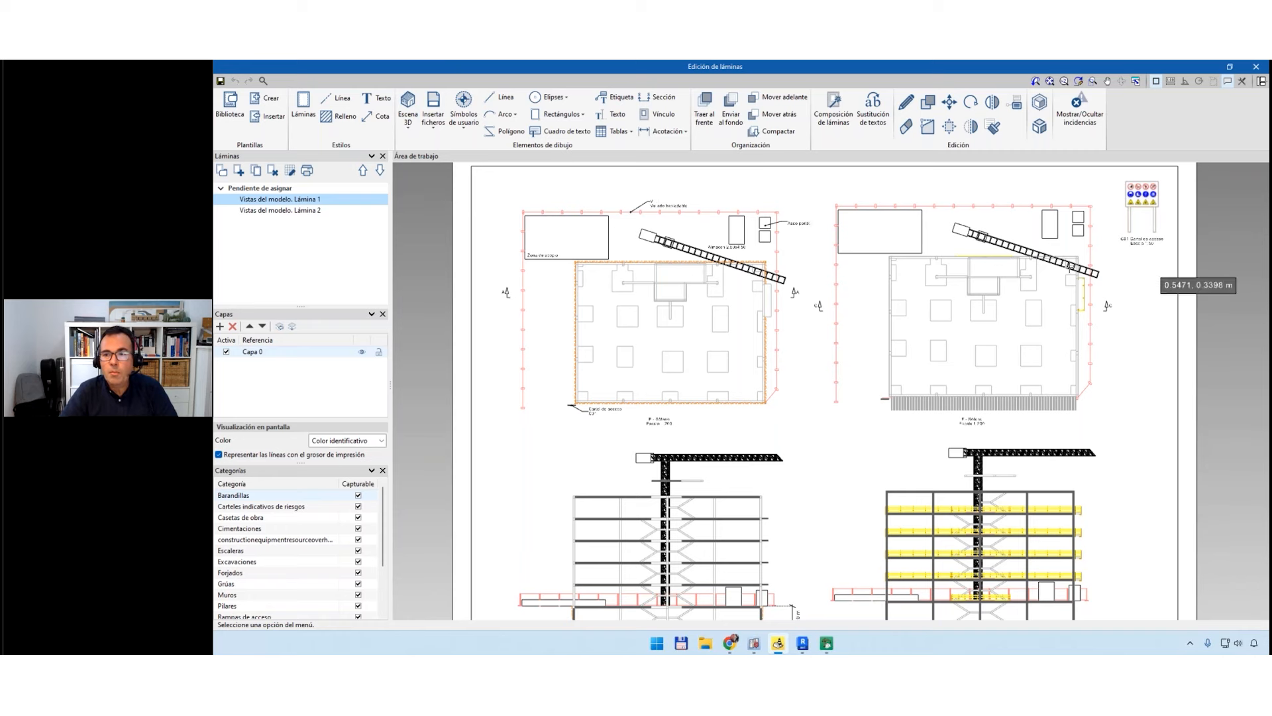
{"action": "left_click", "coordinate": [1256, 66]}
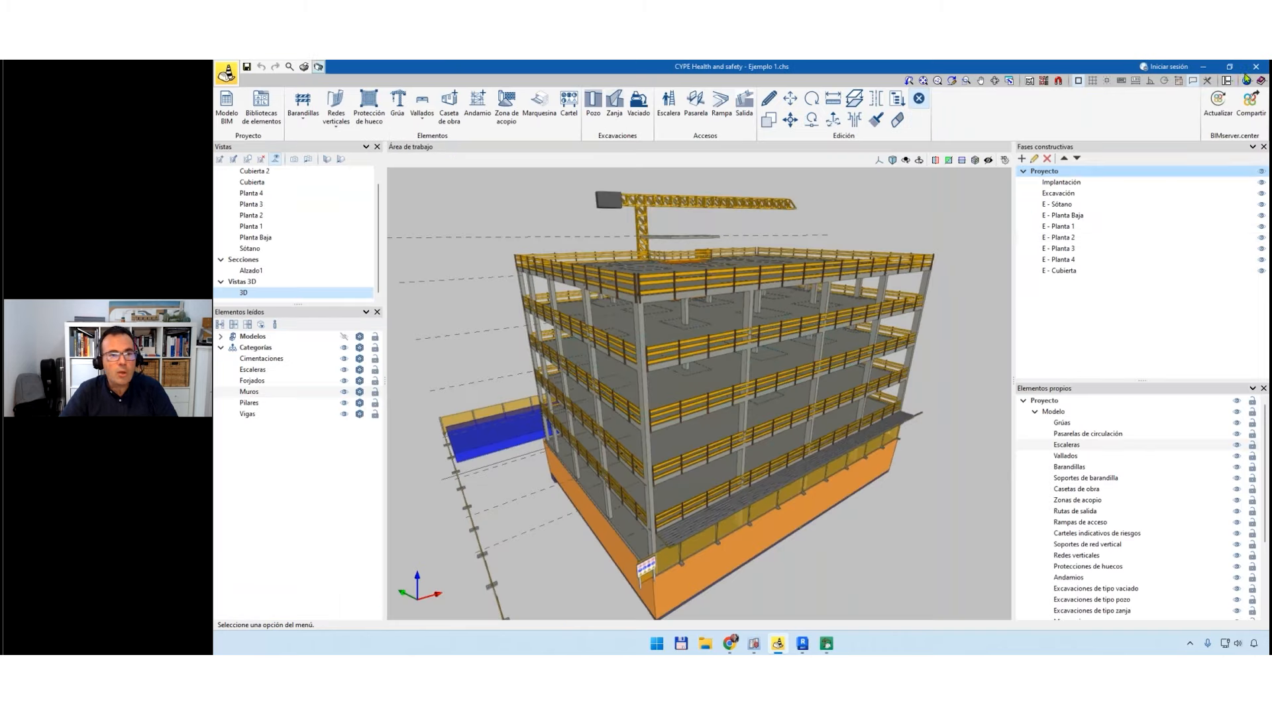
Generate the Cuadro de materiales por fases report for the Ejemplo 1 project.
{"action": "left_click", "coordinate": [304, 66]}
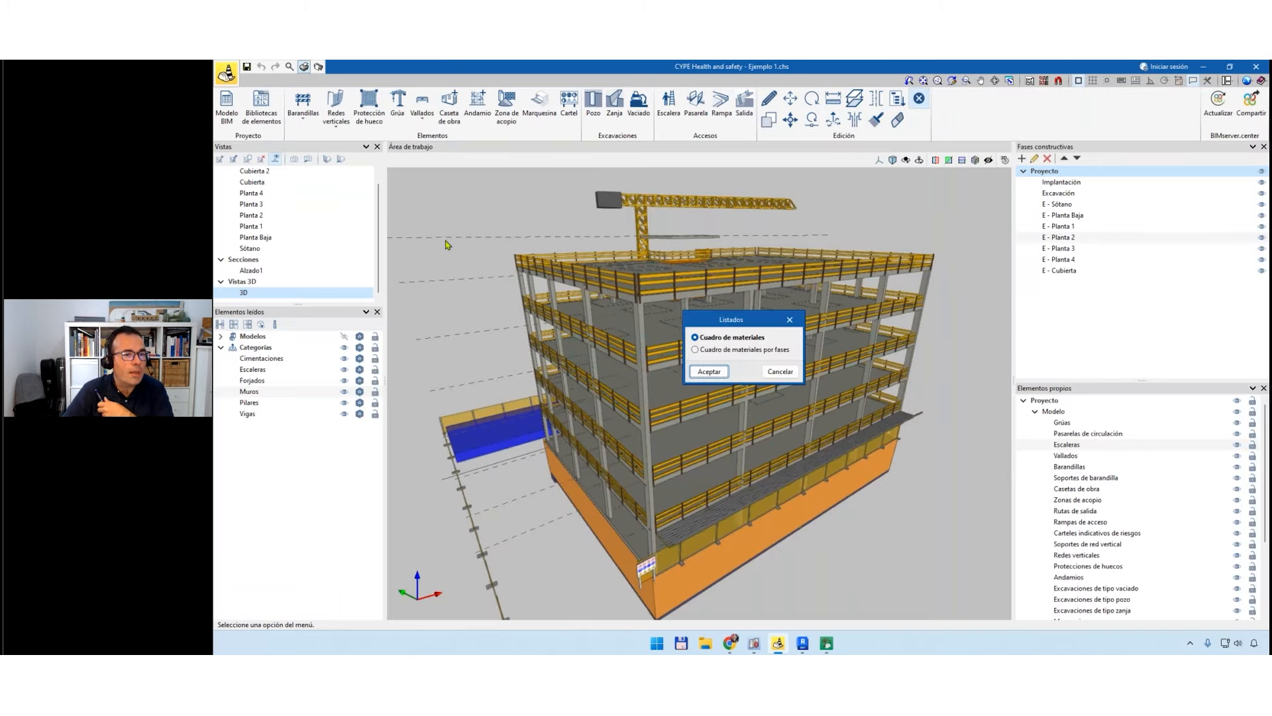
{"action": "left_click", "coordinate": [695, 350]}
{"action": "left_click", "coordinate": [715, 371]}
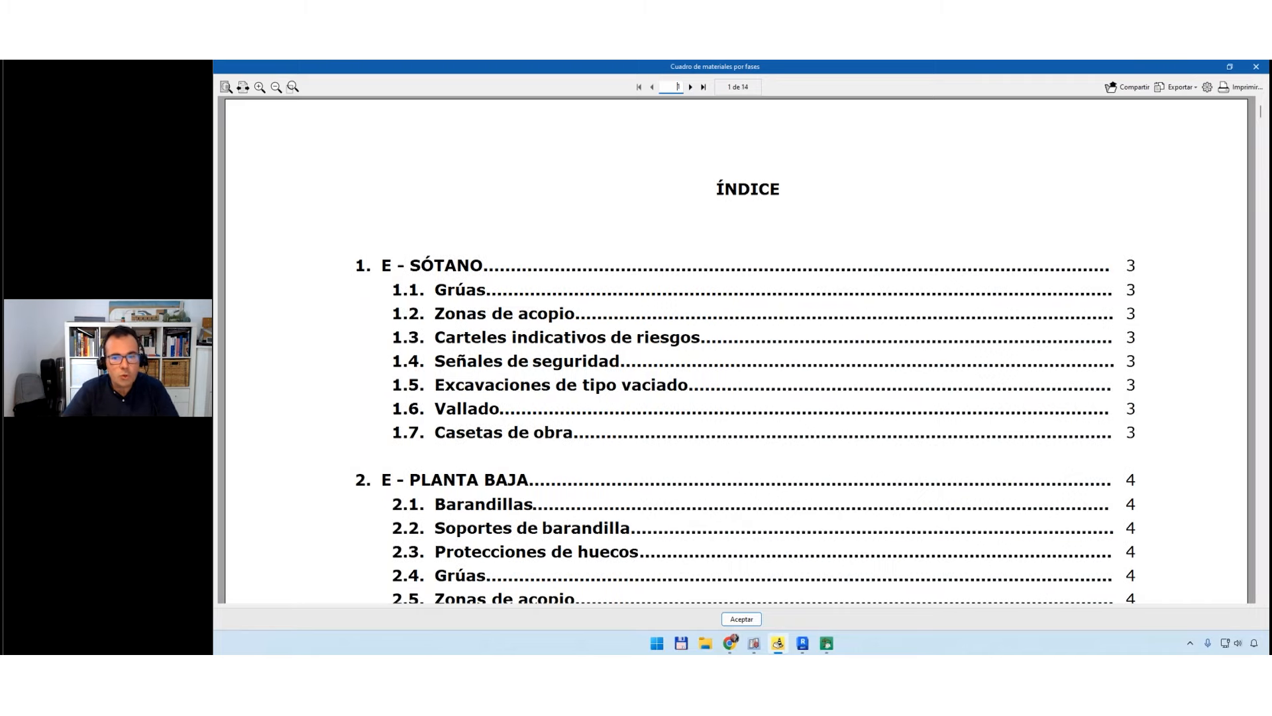
Examine the report's index and the material tables for the E - Sótano and E - Planta Baja phases, and close the report.
{"action": "scroll", "coordinate": [735, 351], "scroll_direction": "down", "scroll_amount": 20}
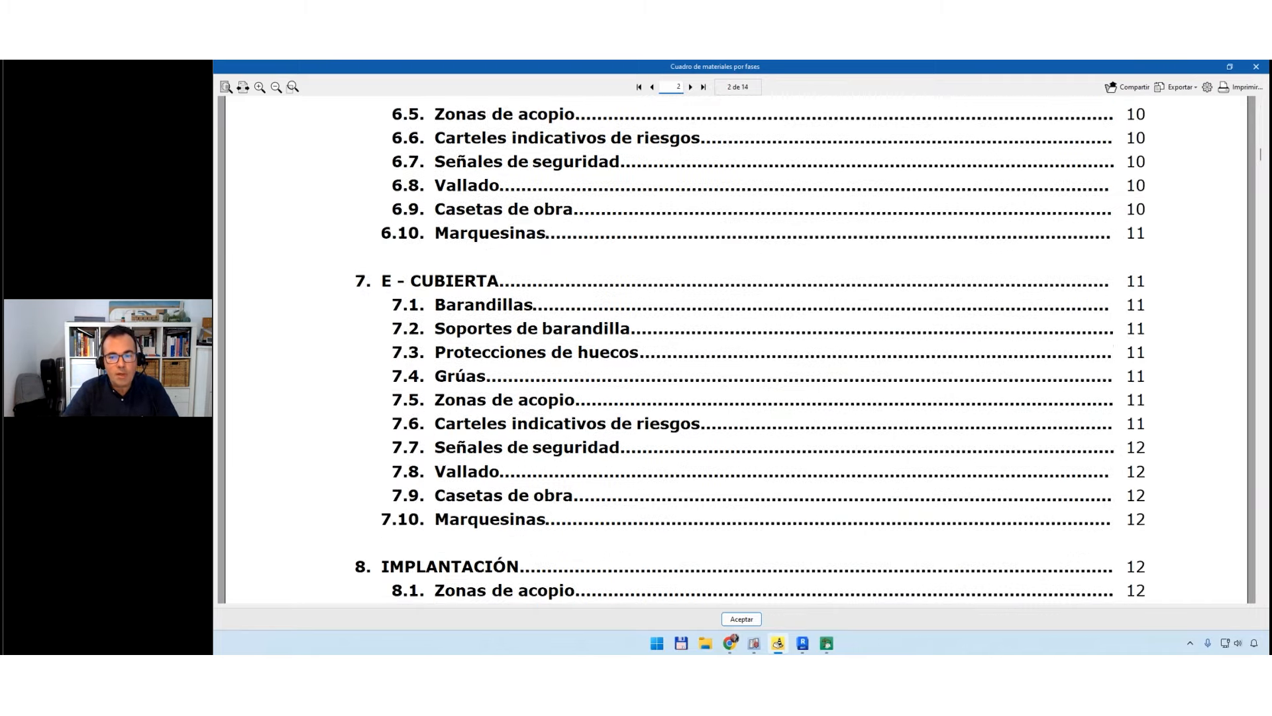
{"action": "scroll", "coordinate": [735, 351], "scroll_direction": "down", "scroll_amount": 3}
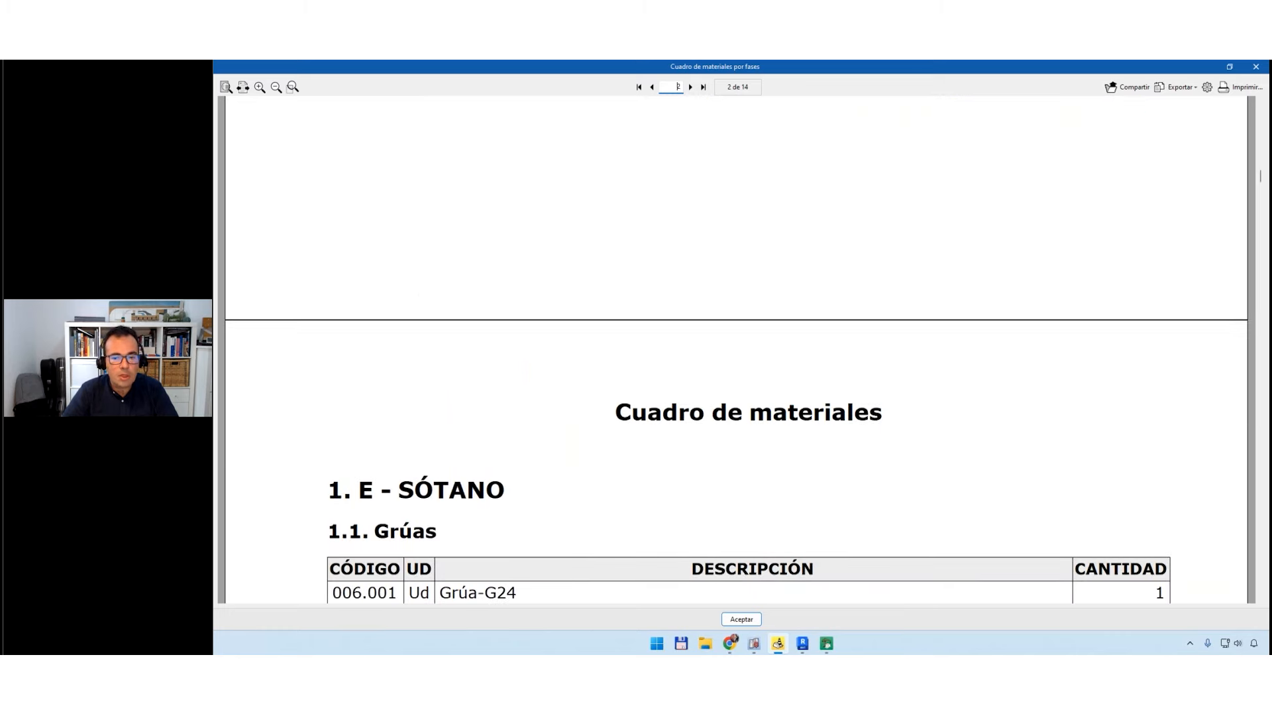
{"action": "scroll", "coordinate": [692, 399], "scroll_direction": "down", "scroll_amount": 5}
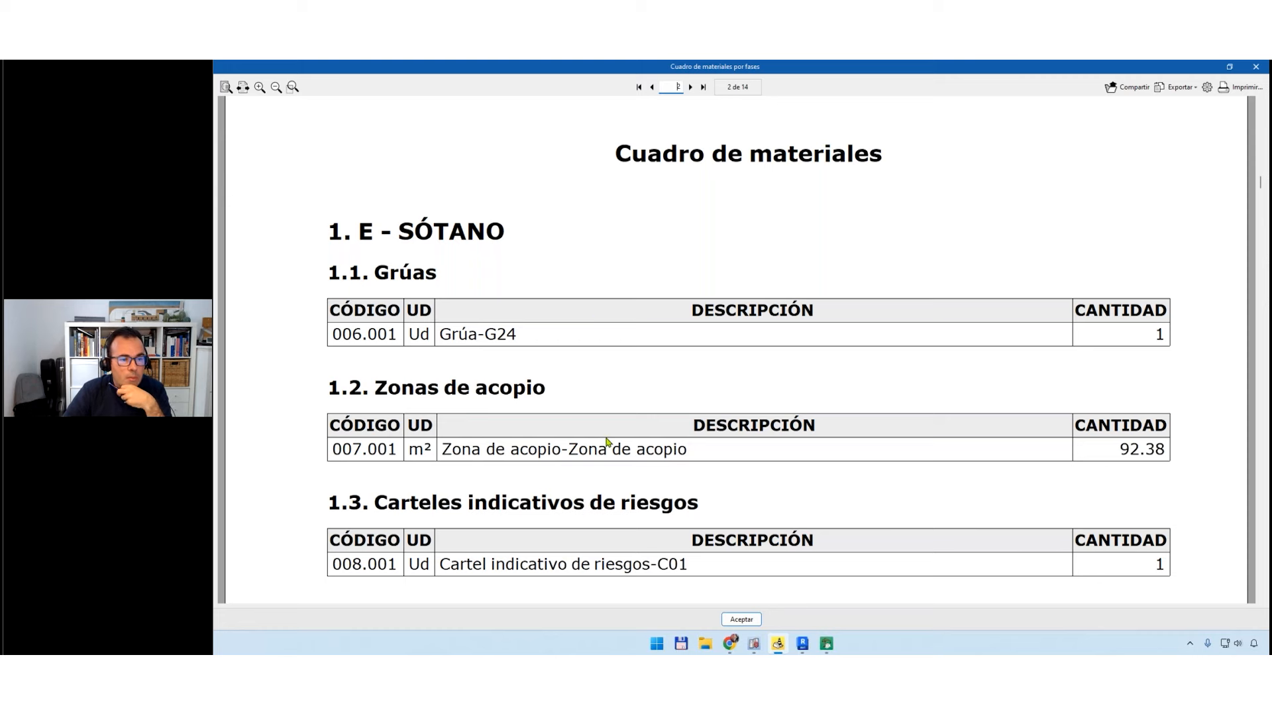
{"action": "scroll", "coordinate": [607, 442], "scroll_direction": "down", "scroll_amount": 2}
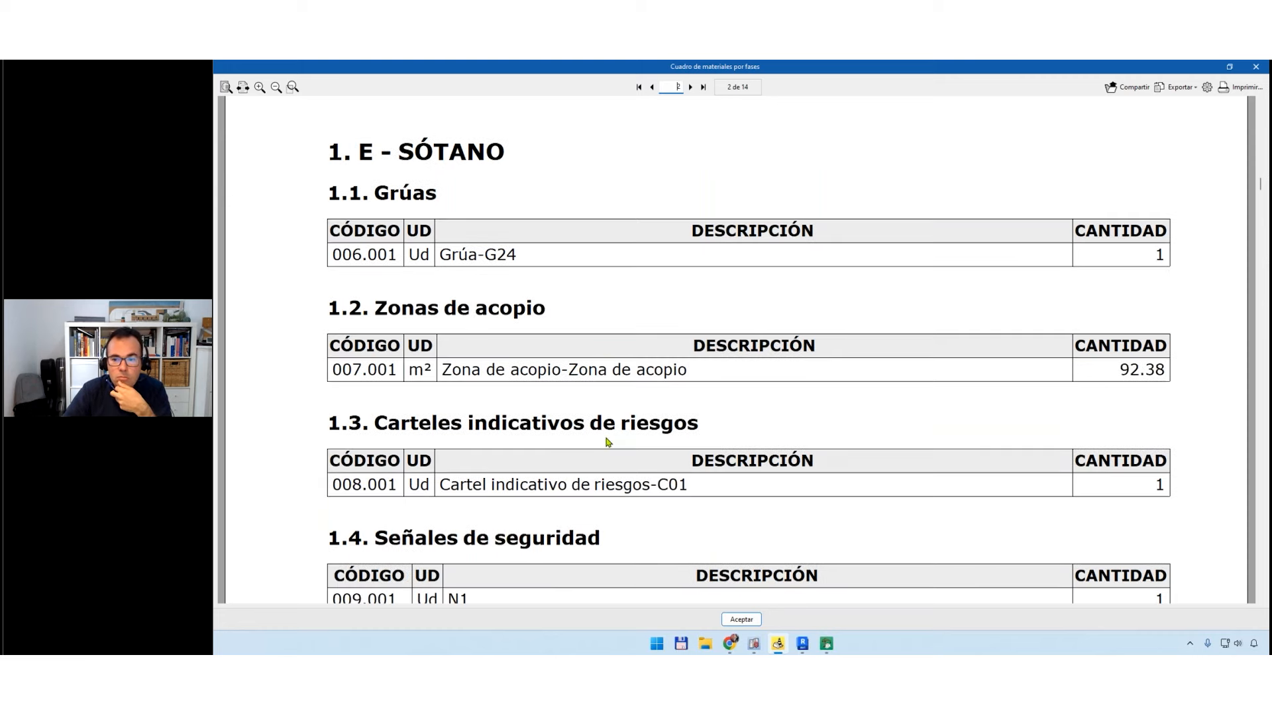
{"action": "scroll", "coordinate": [672, 475], "scroll_direction": "down", "scroll_amount": 15}
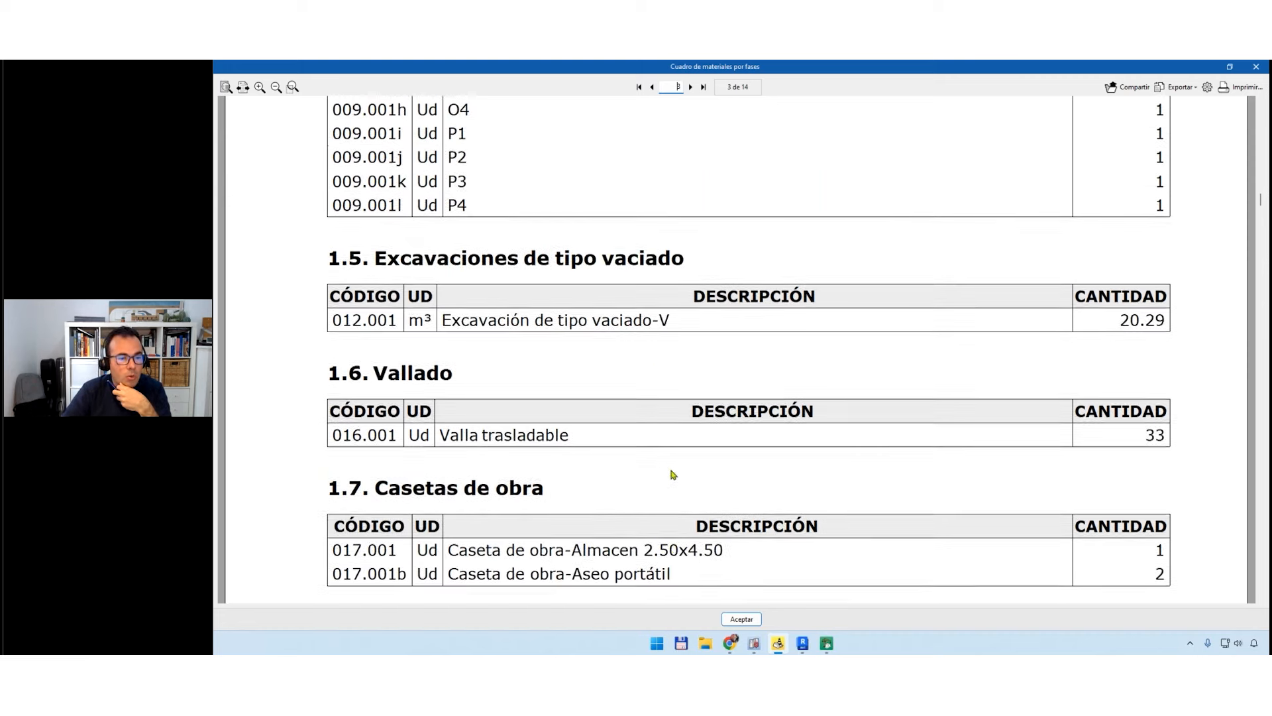
{"action": "scroll", "coordinate": [672, 474], "scroll_direction": "down", "scroll_amount": 20}
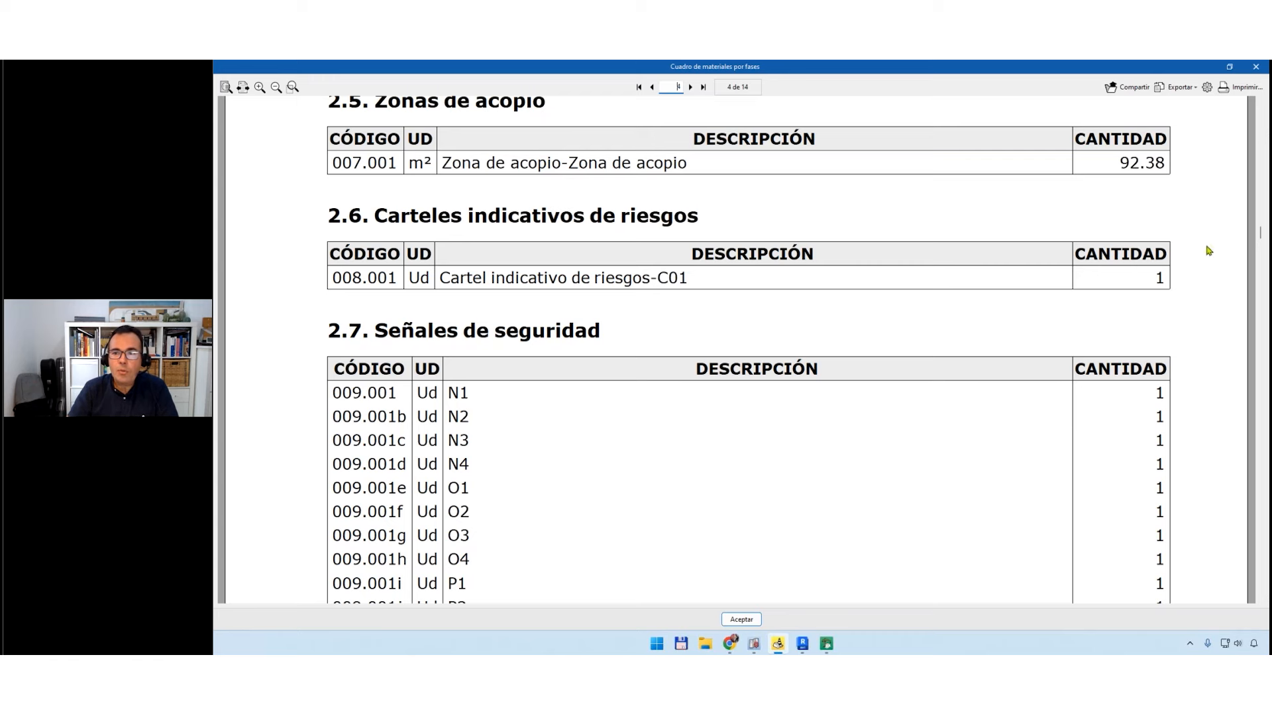
{"action": "left_click", "coordinate": [1256, 67]}
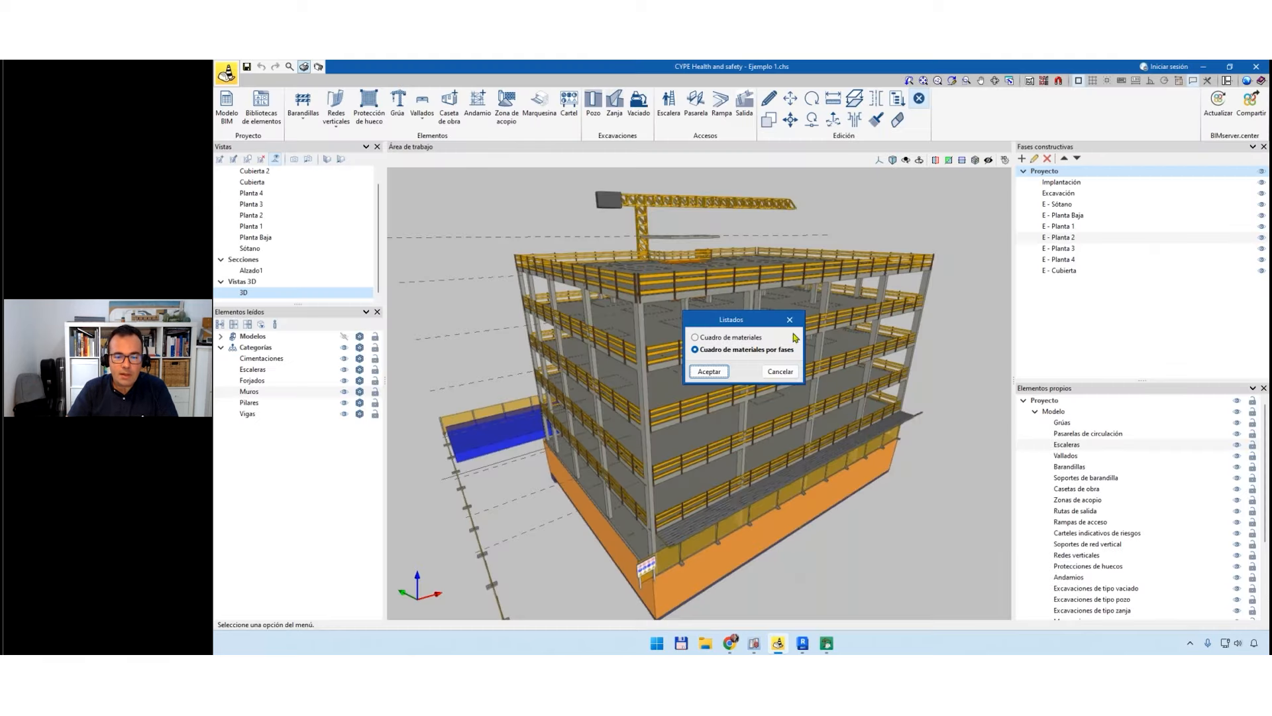
{"action": "left_click", "coordinate": [781, 373]}
Switch to CYPE Construction Works and export the measurements and budget to Arquímedes, overwriting the existing BC3 file.
{"action": "left_click", "coordinate": [826, 643]}
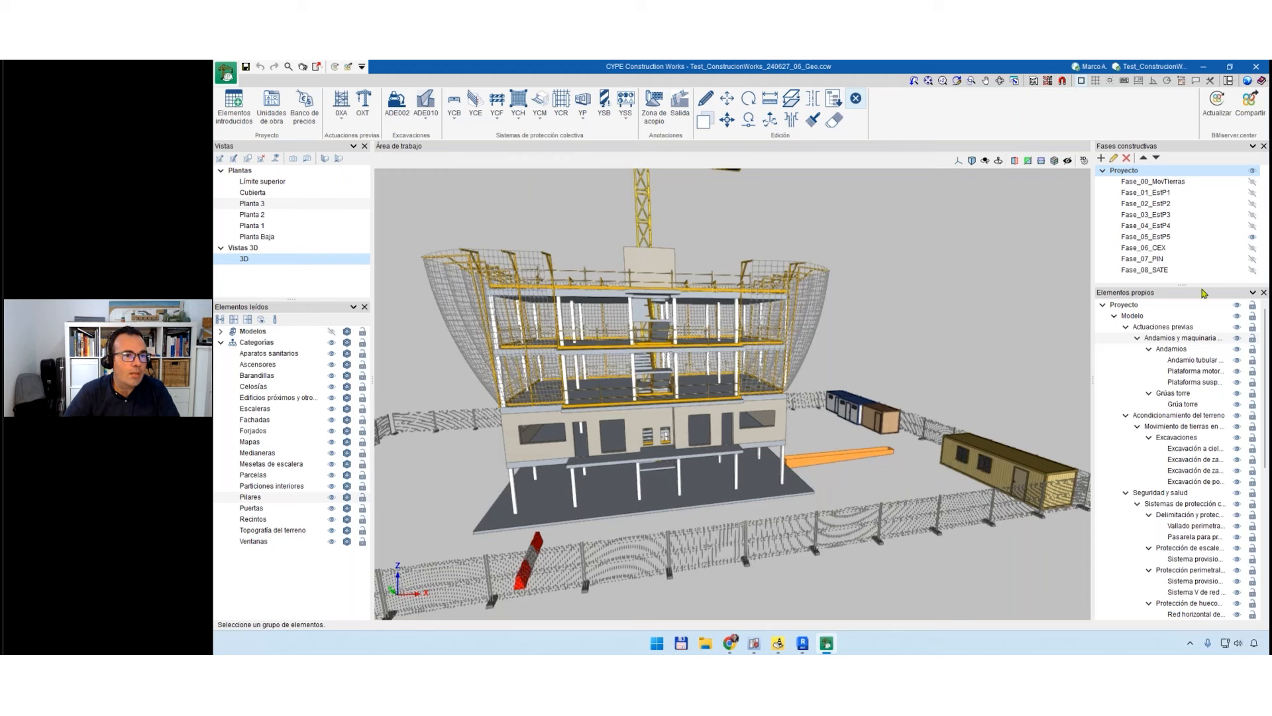
{"action": "left_click", "coordinate": [317, 67]}
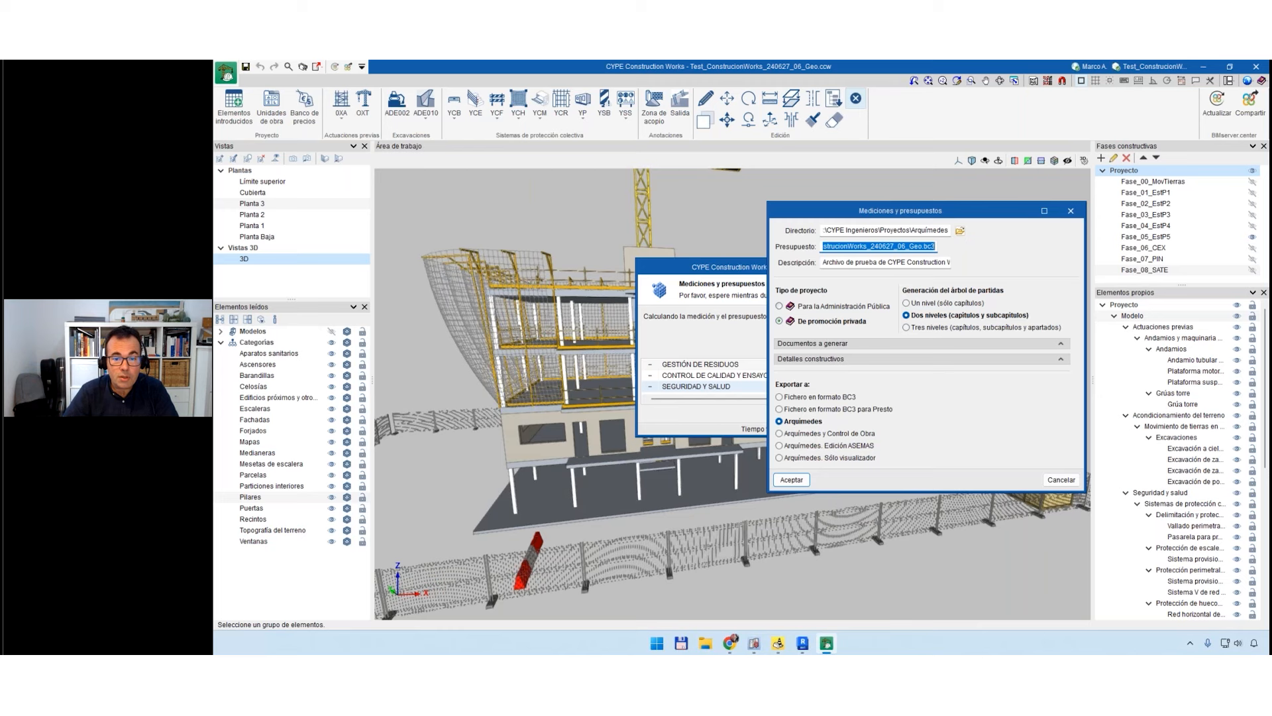
{"action": "left_click", "coordinate": [780, 397]}
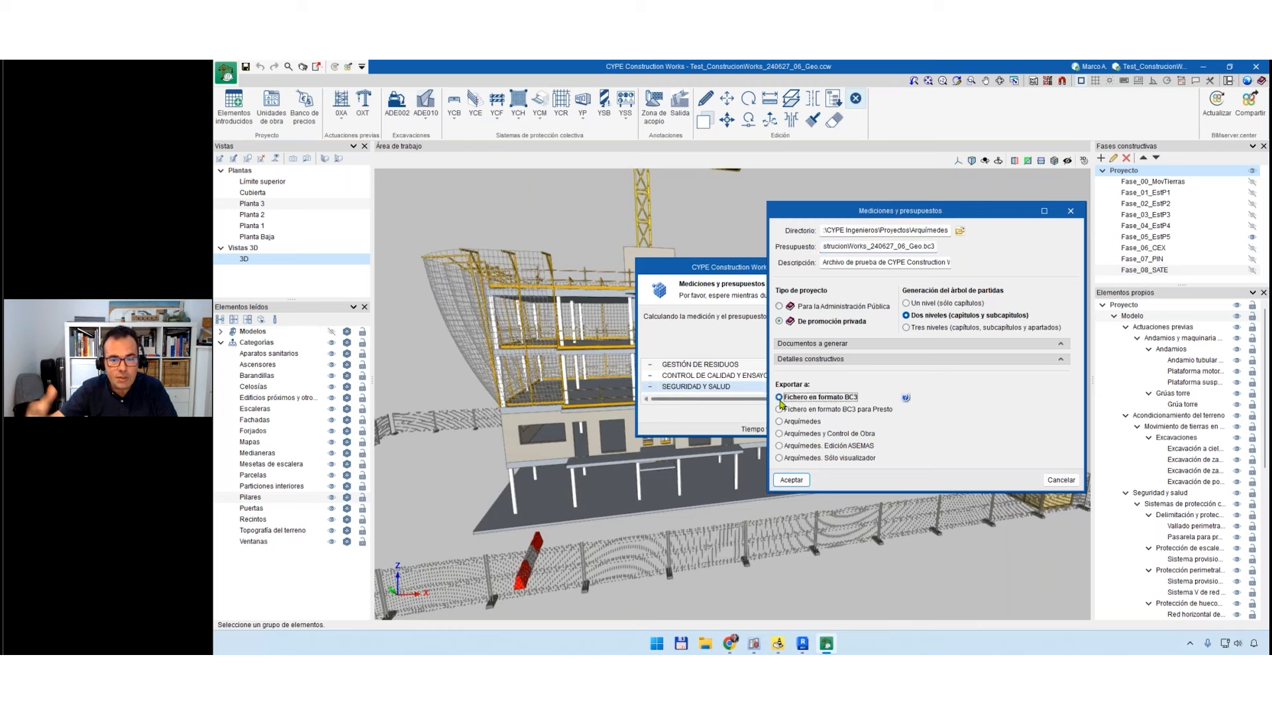
{"action": "left_click", "coordinate": [787, 421]}
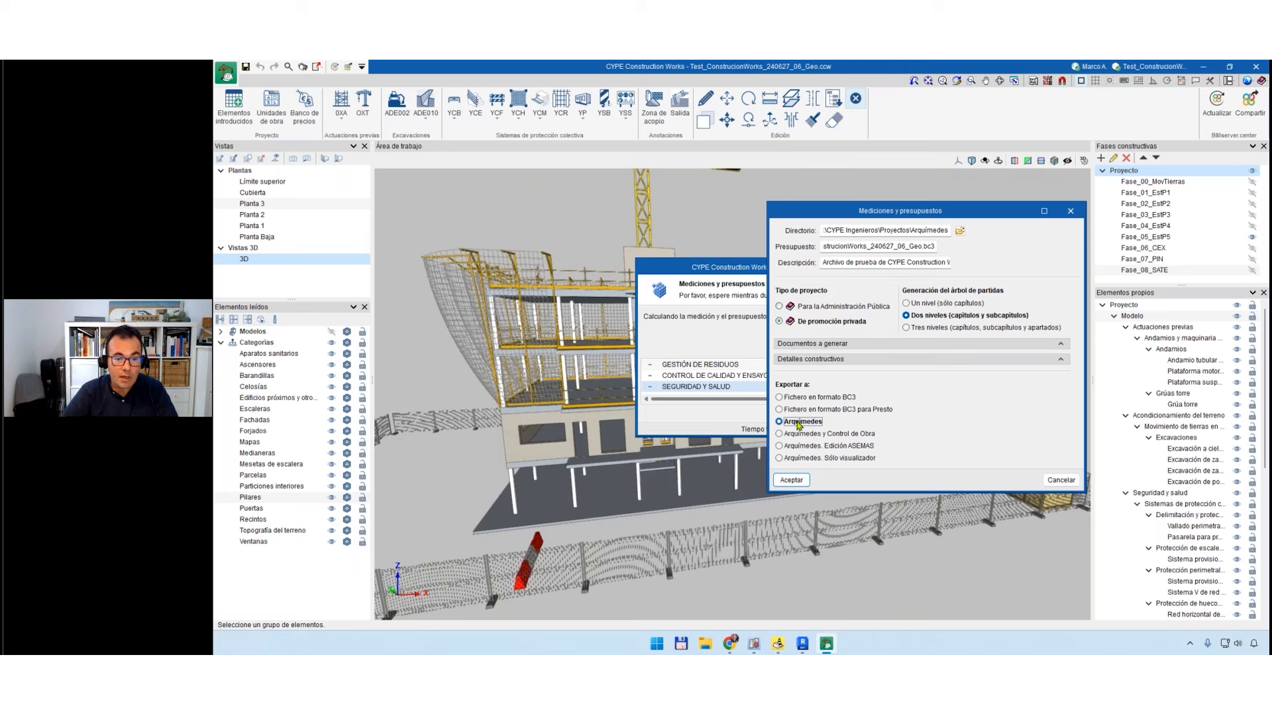
{"action": "left_click", "coordinate": [794, 480]}
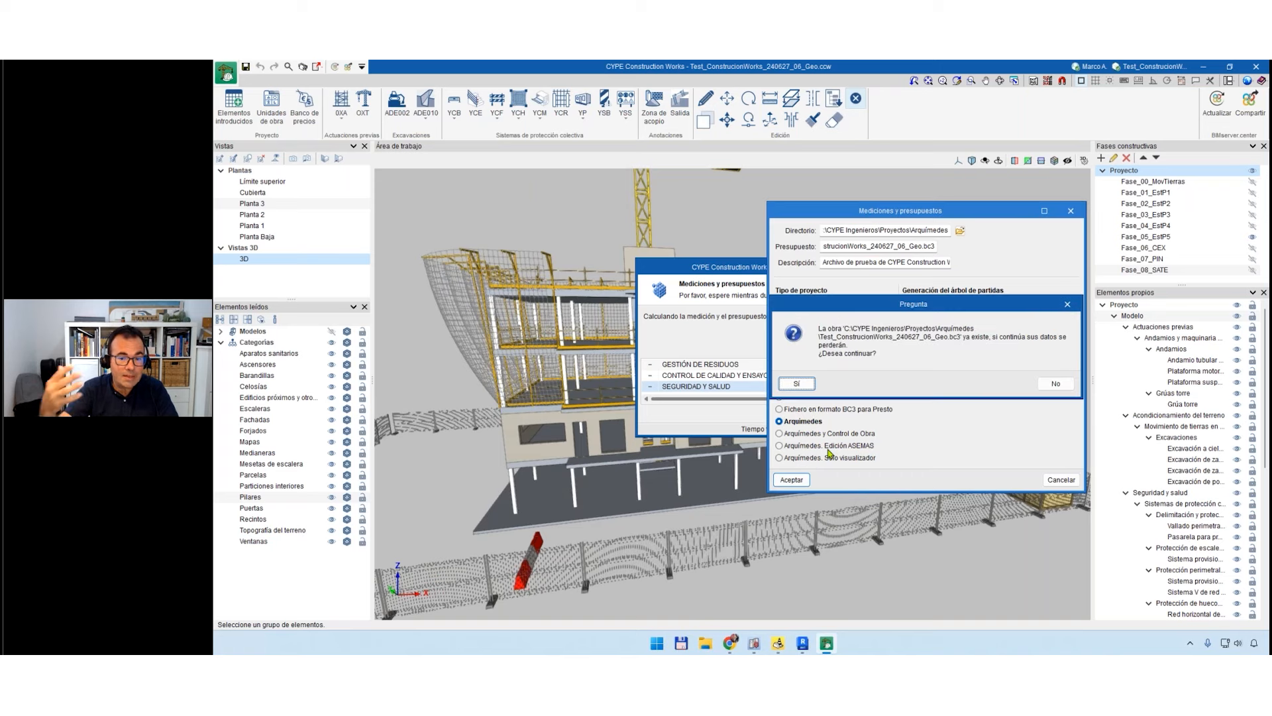
{"action": "left_click", "coordinate": [802, 384]}
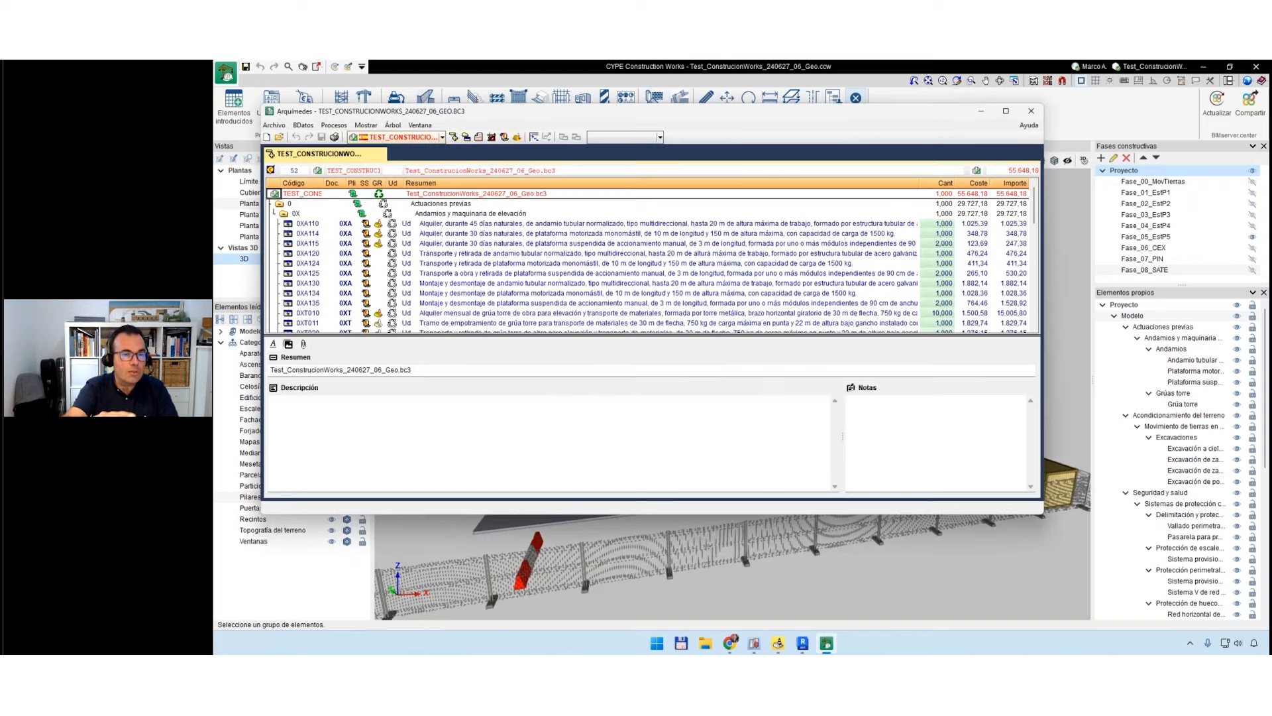
Maximize the Arquímedes budget and examine its chapters plus the description and measurement detail of scaffolding item 0XA110.
{"action": "left_click", "coordinate": [1007, 113]}
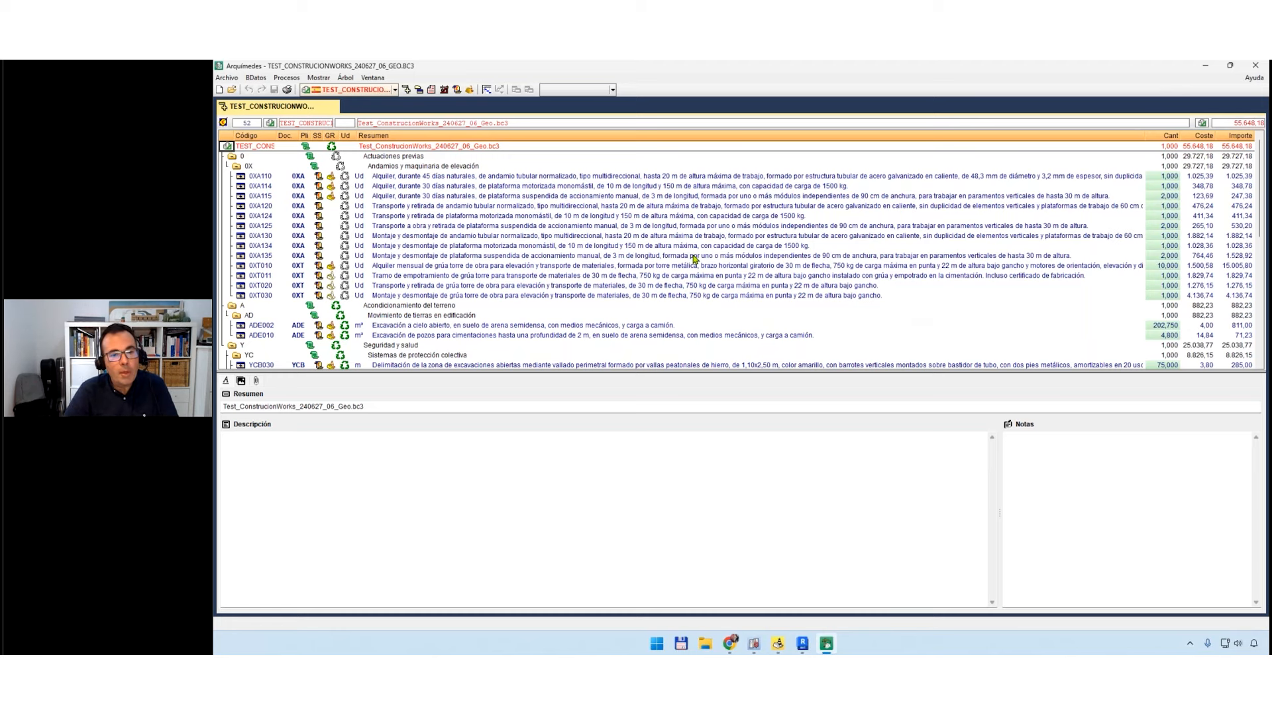
{"action": "scroll", "coordinate": [694, 259], "scroll_direction": "down", "scroll_amount": 5}
{"action": "scroll", "coordinate": [615, 210], "scroll_direction": "up", "scroll_amount": 5}
{"action": "left_click", "coordinate": [617, 177]}
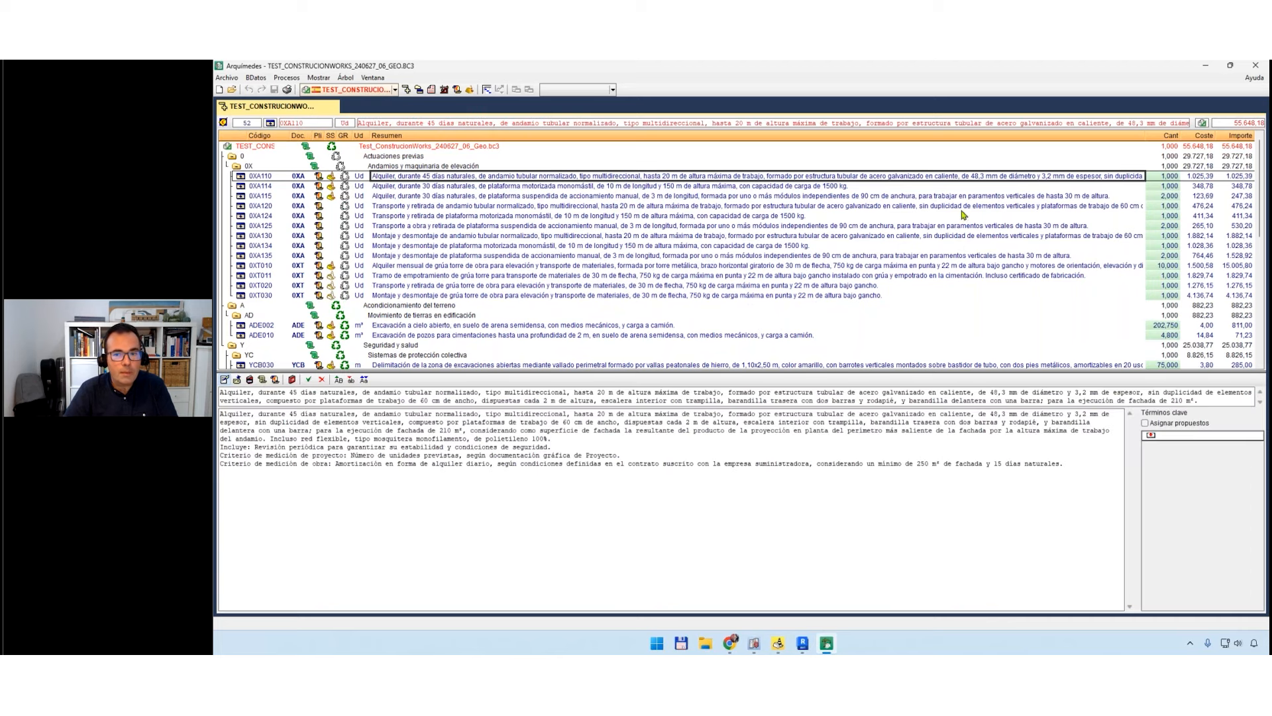
{"action": "left_click", "coordinate": [1168, 177]}
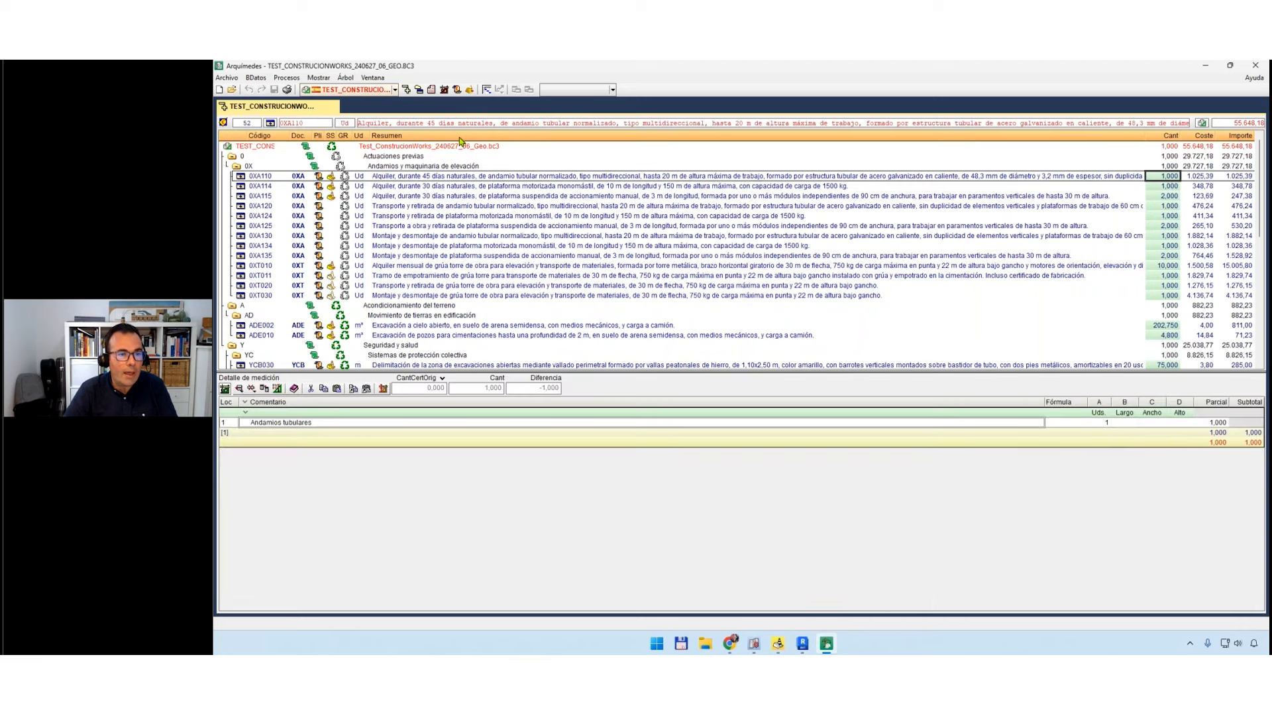
Review the budget items and the health and safety sheet of item 0XA110, and close Arquímedes.
{"action": "scroll", "coordinate": [488, 205], "scroll_direction": "down", "scroll_amount": 3}
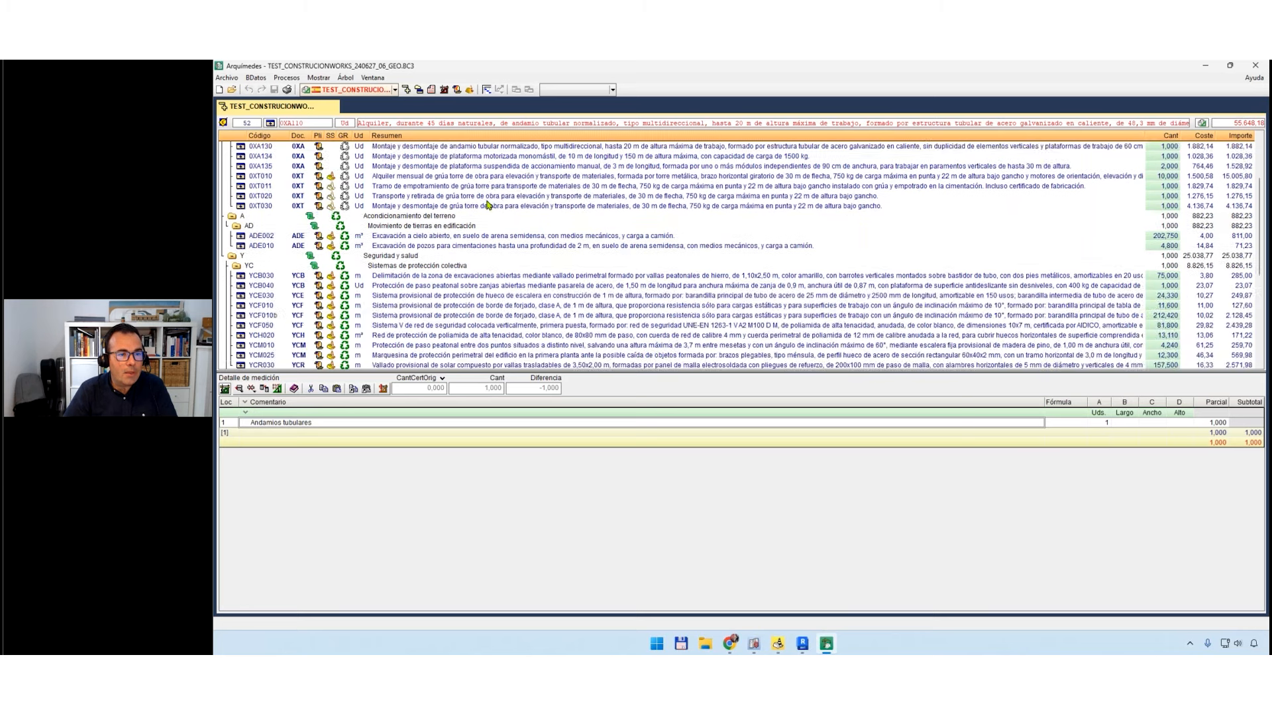
{"action": "scroll", "coordinate": [489, 204], "scroll_direction": "up", "scroll_amount": 3}
{"action": "left_click", "coordinate": [487, 176]}
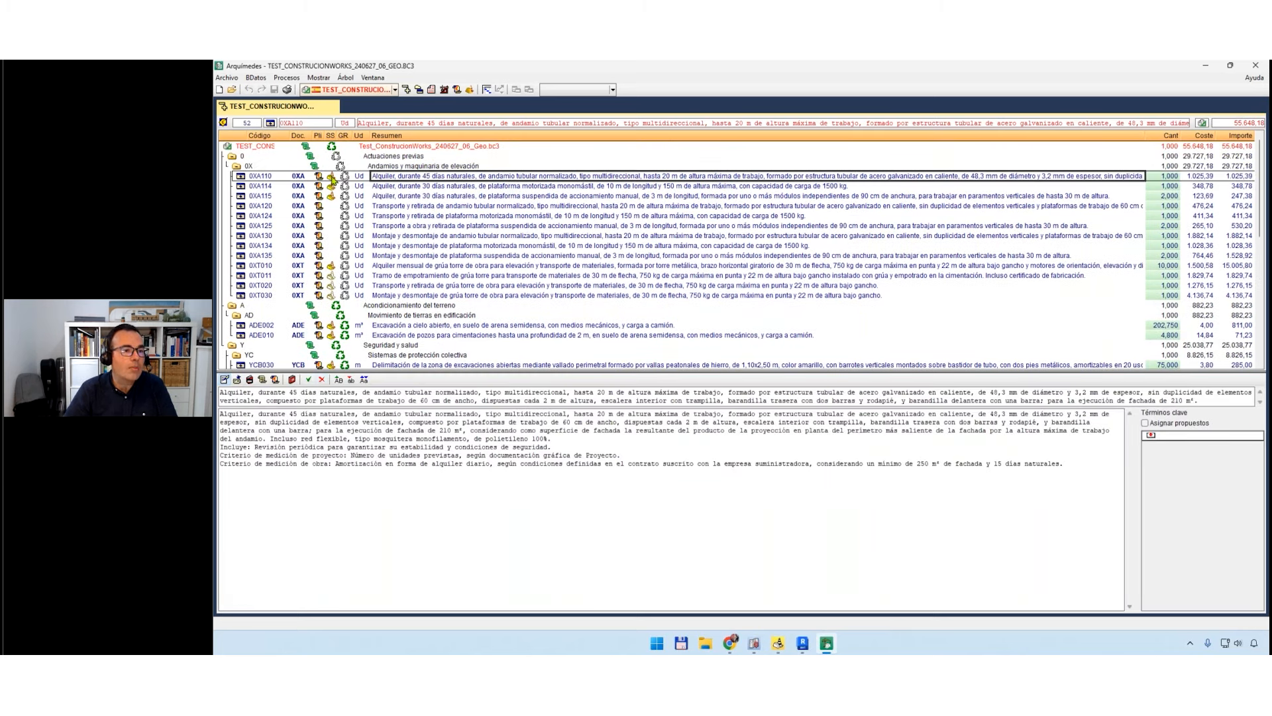
{"action": "left_click", "coordinate": [330, 176]}
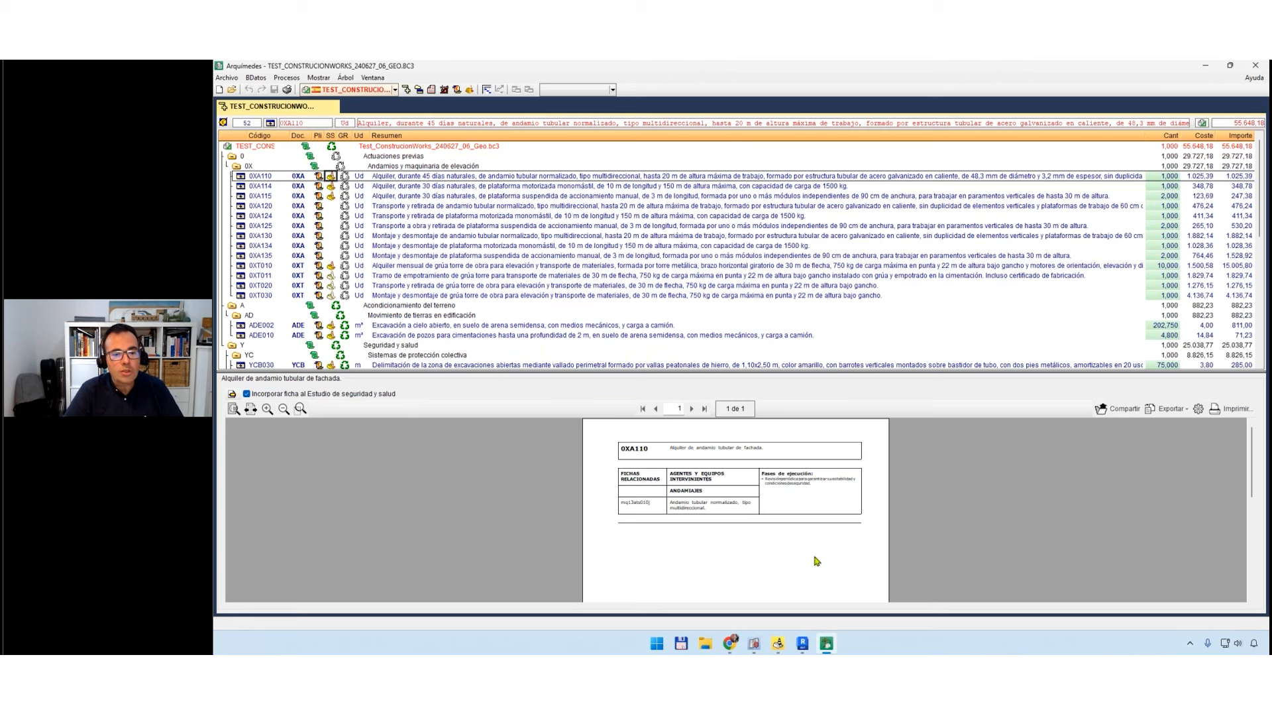
{"action": "scroll", "coordinate": [747, 506], "scroll_direction": "down", "scroll_amount": 1}
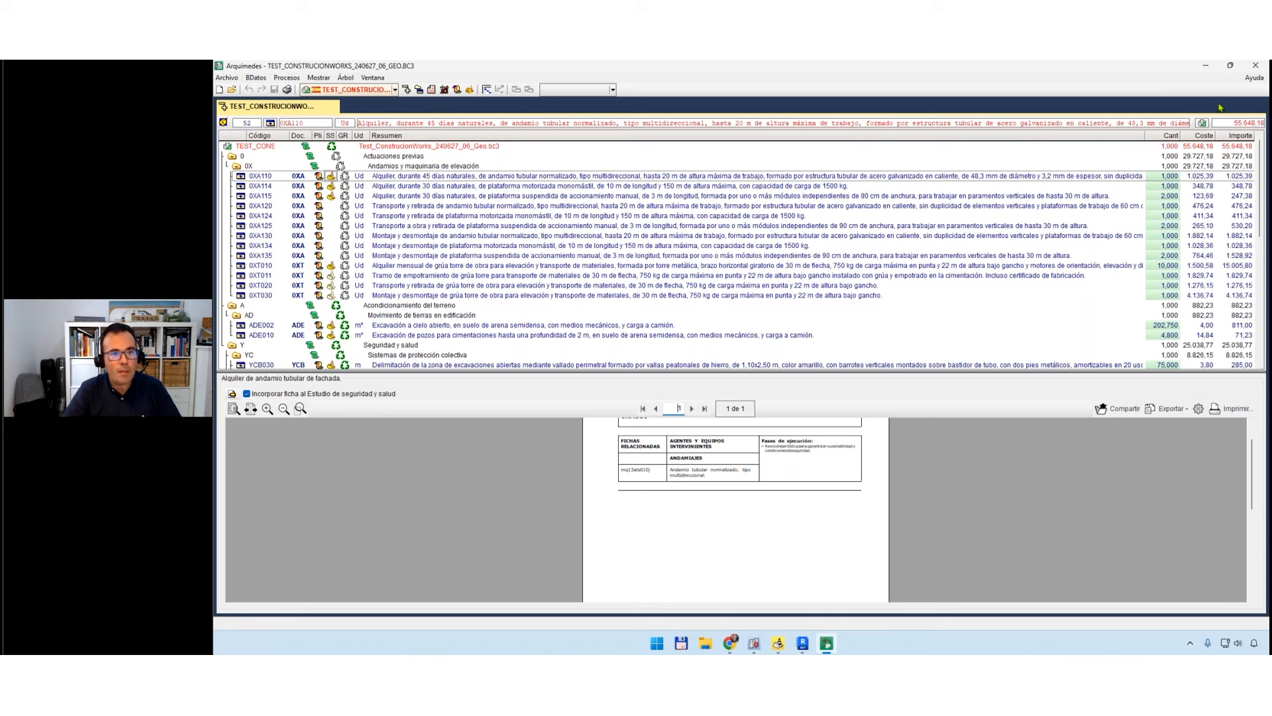
{"action": "left_click", "coordinate": [1256, 65]}
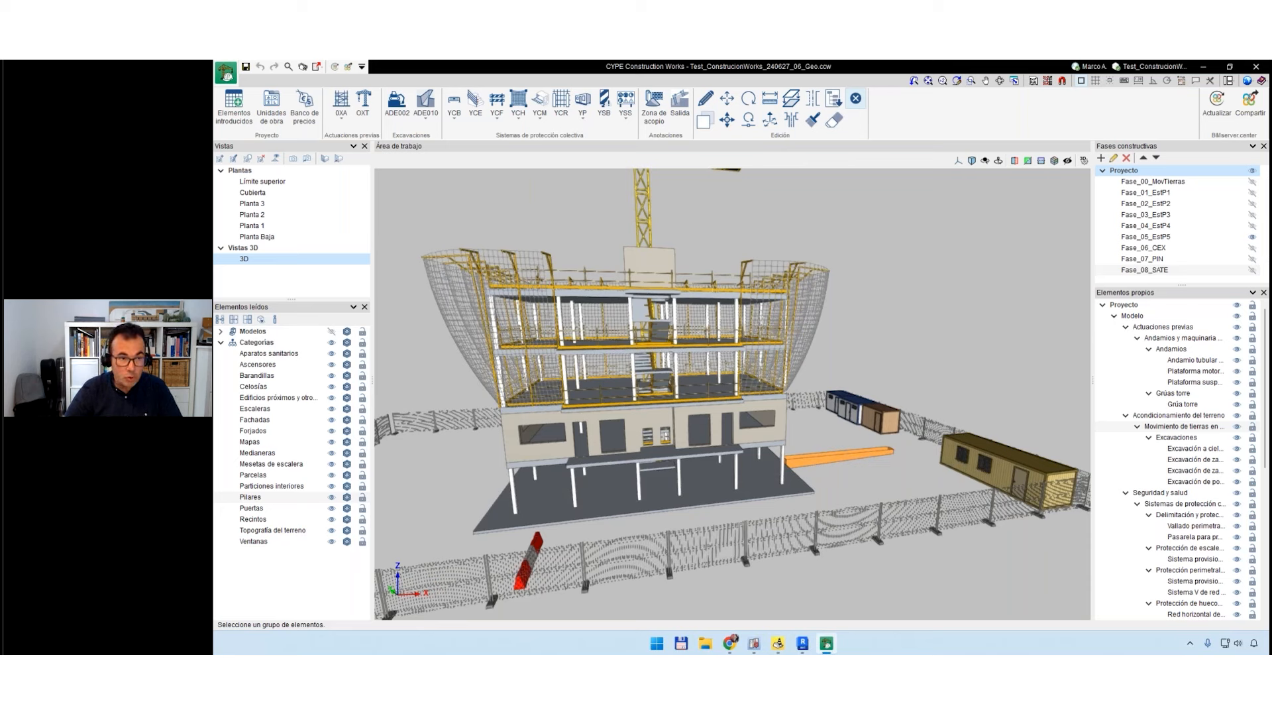
Open the project's drawing sheets and inspect the phase plans and 3D view on the ESS sheet.
{"action": "left_click", "coordinate": [303, 66]}
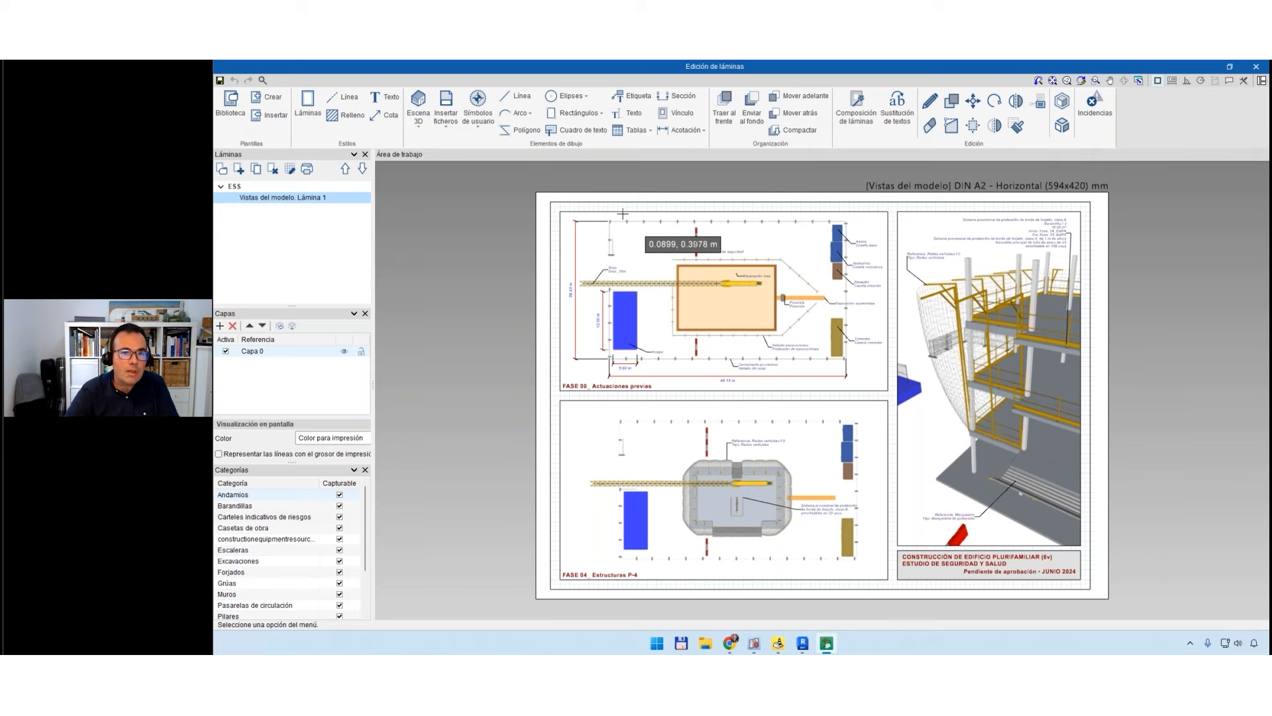
{"action": "scroll", "coordinate": [729, 391], "scroll_direction": "up", "scroll_amount": 2}
{"action": "scroll", "coordinate": [738, 381], "scroll_direction": "down", "scroll_amount": 3}
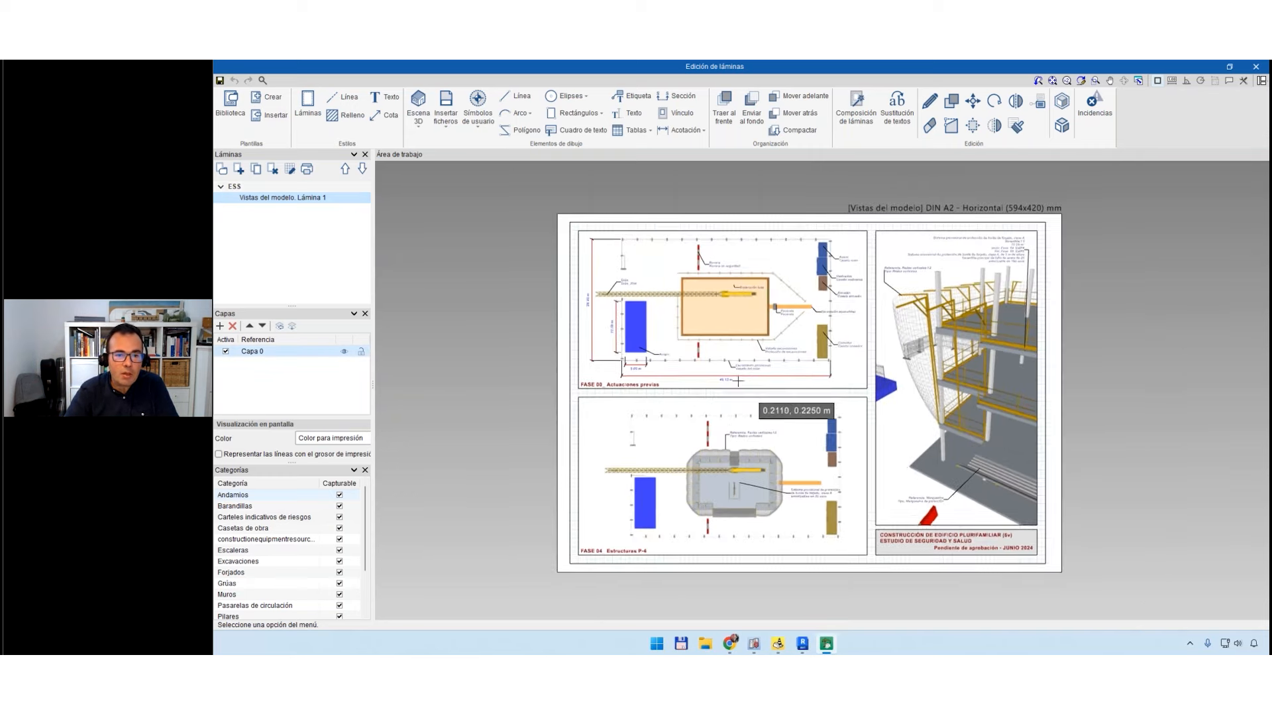
{"action": "scroll", "coordinate": [738, 381], "scroll_direction": "up", "scroll_amount": 2}
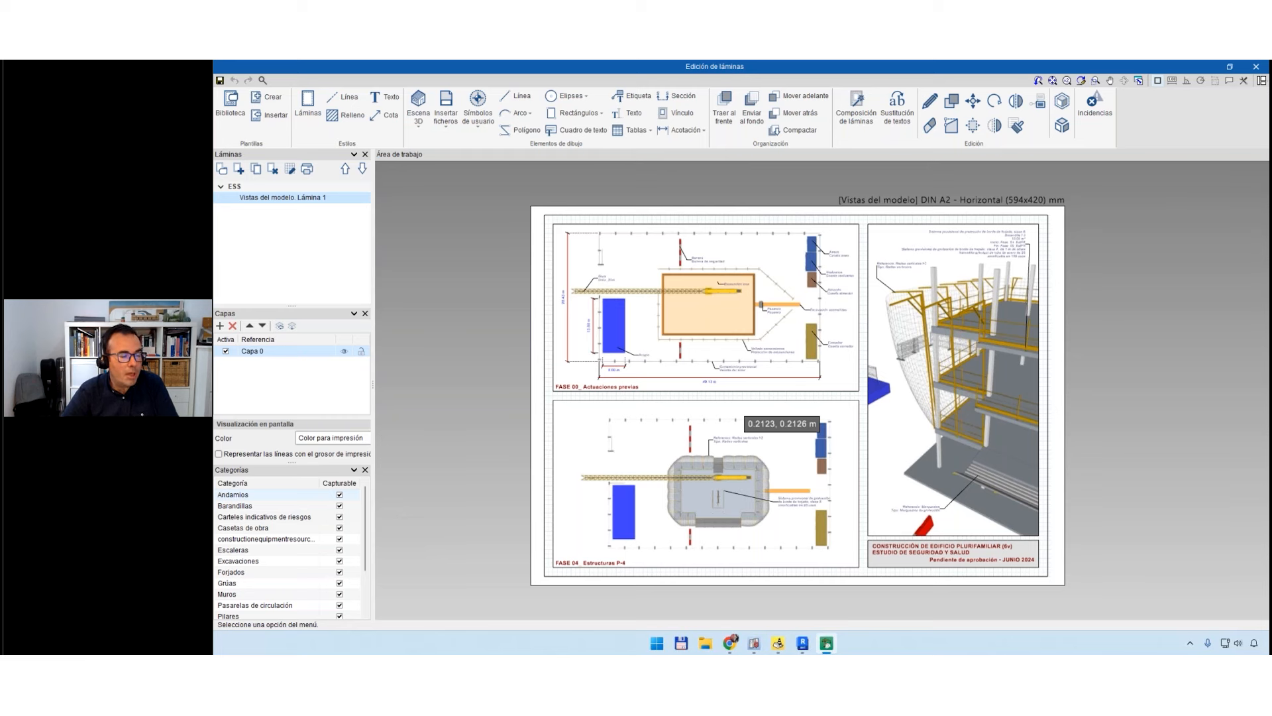
{"action": "scroll", "coordinate": [704, 454], "scroll_direction": "up", "scroll_amount": 1}
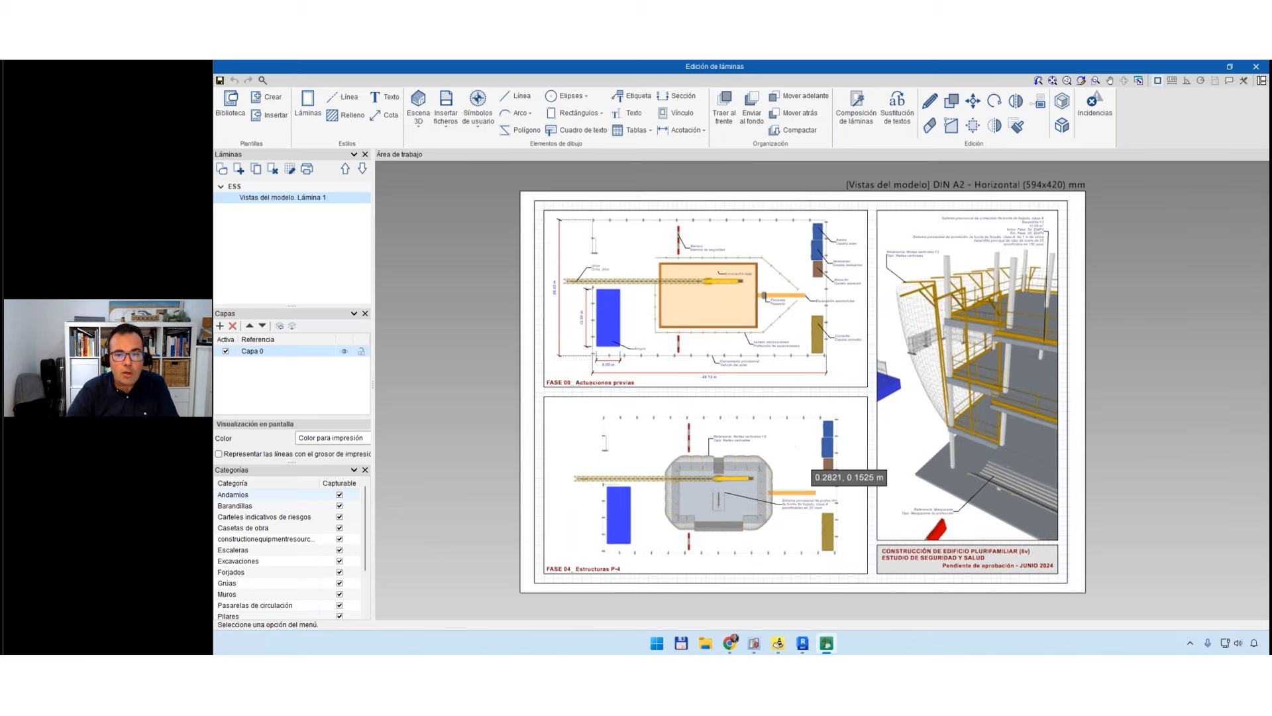
{"action": "scroll", "coordinate": [782, 443], "scroll_direction": "up", "scroll_amount": 1}
Open the library of 3D scenes and display the earthworks scene Fase_00_MovTierras in 3D.
{"action": "left_click", "coordinate": [418, 106]}
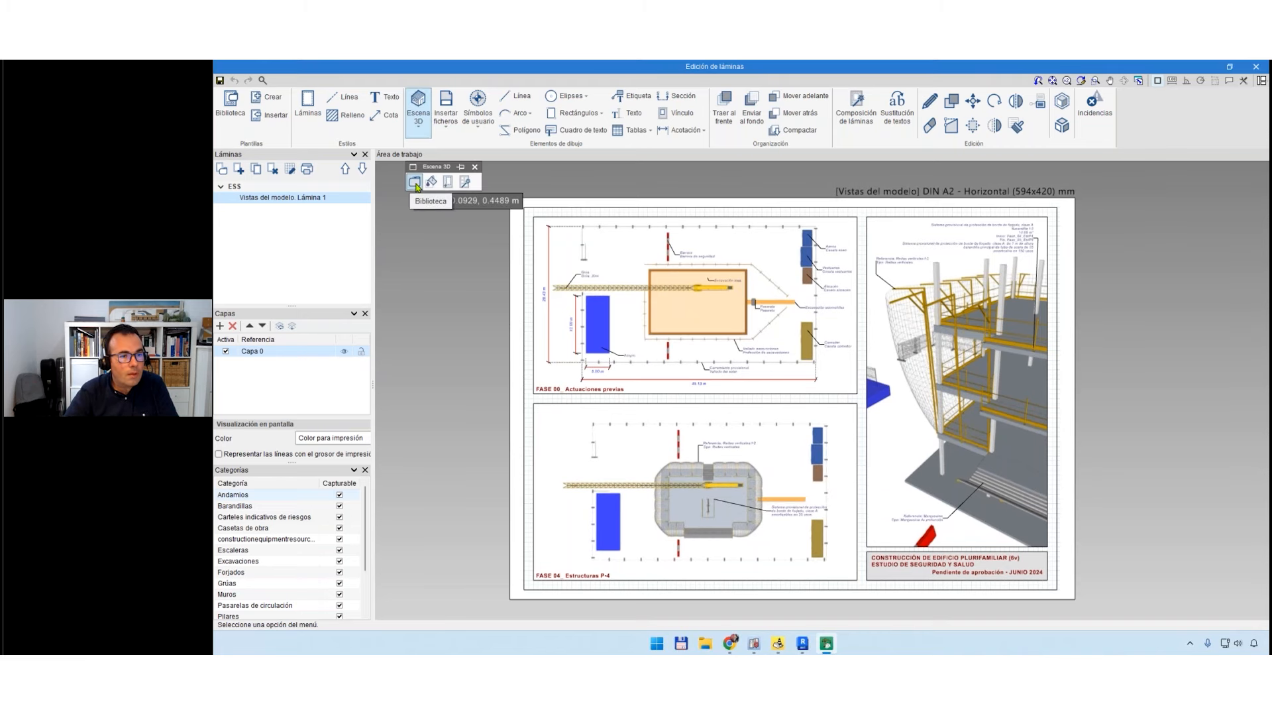
{"action": "left_click", "coordinate": [414, 183]}
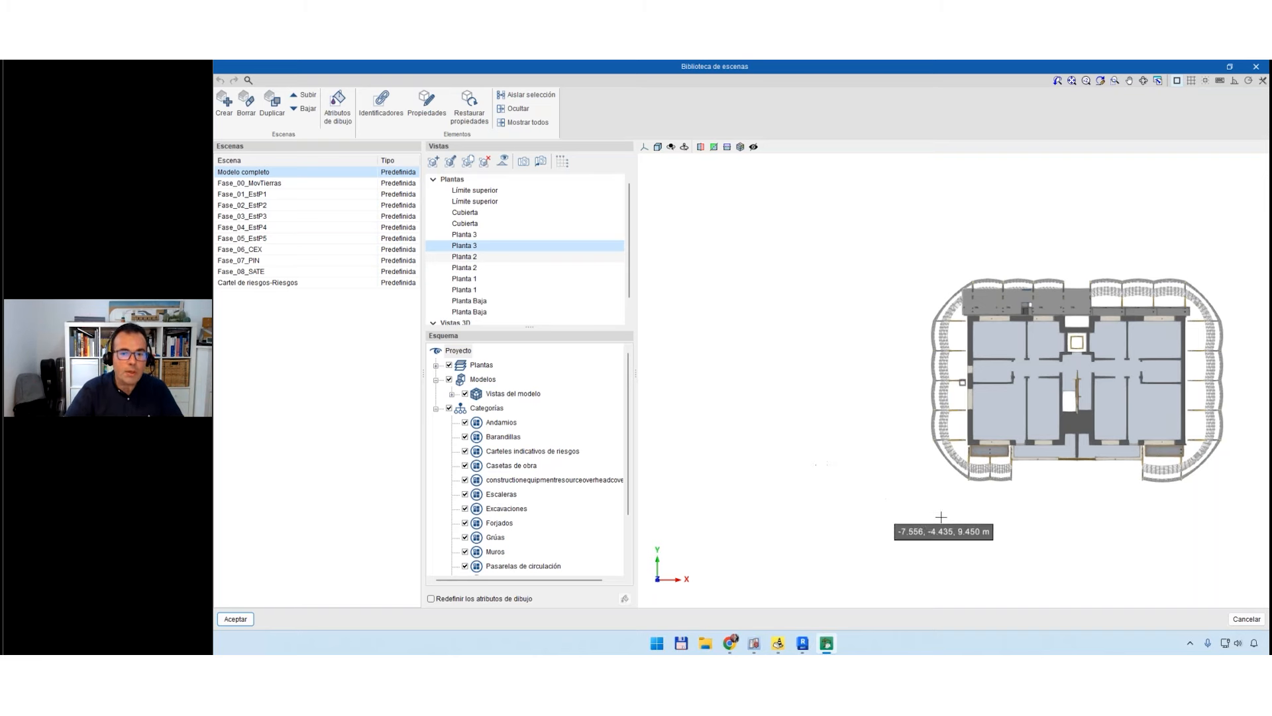
{"action": "middle_click_drag", "start_coordinate": [948, 497], "coordinate": [812, 504]}
{"action": "left_click", "coordinate": [265, 182]}
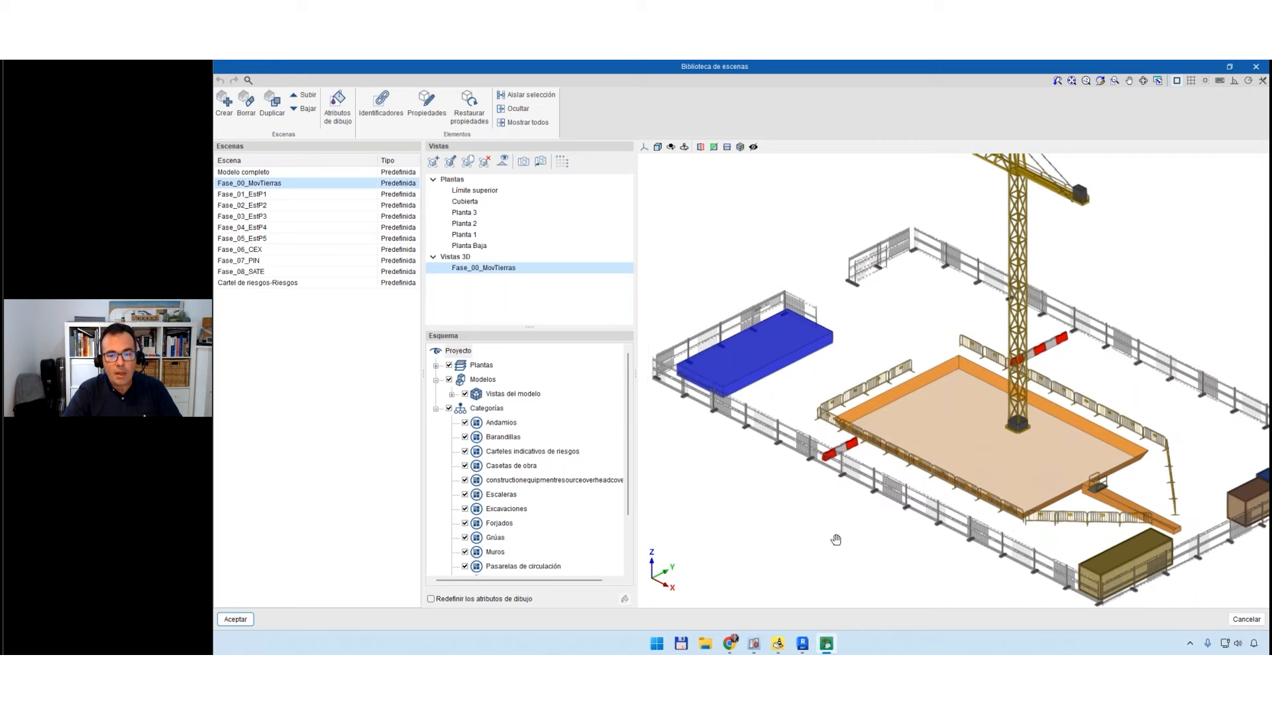
{"action": "scroll", "coordinate": [822, 530], "scroll_direction": "up", "scroll_amount": 1}
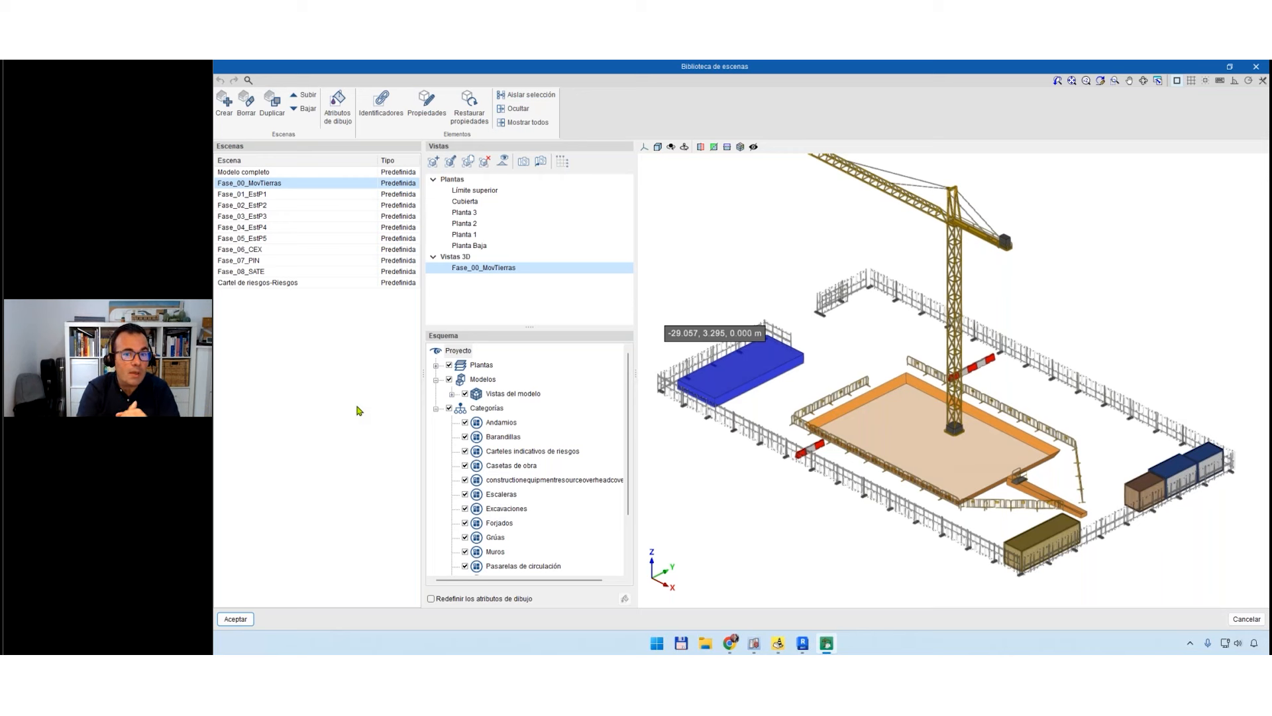
Display scene Fase_01_EstP1 and examine its ground slab, columns and site fencing.
{"action": "left_click", "coordinate": [272, 195]}
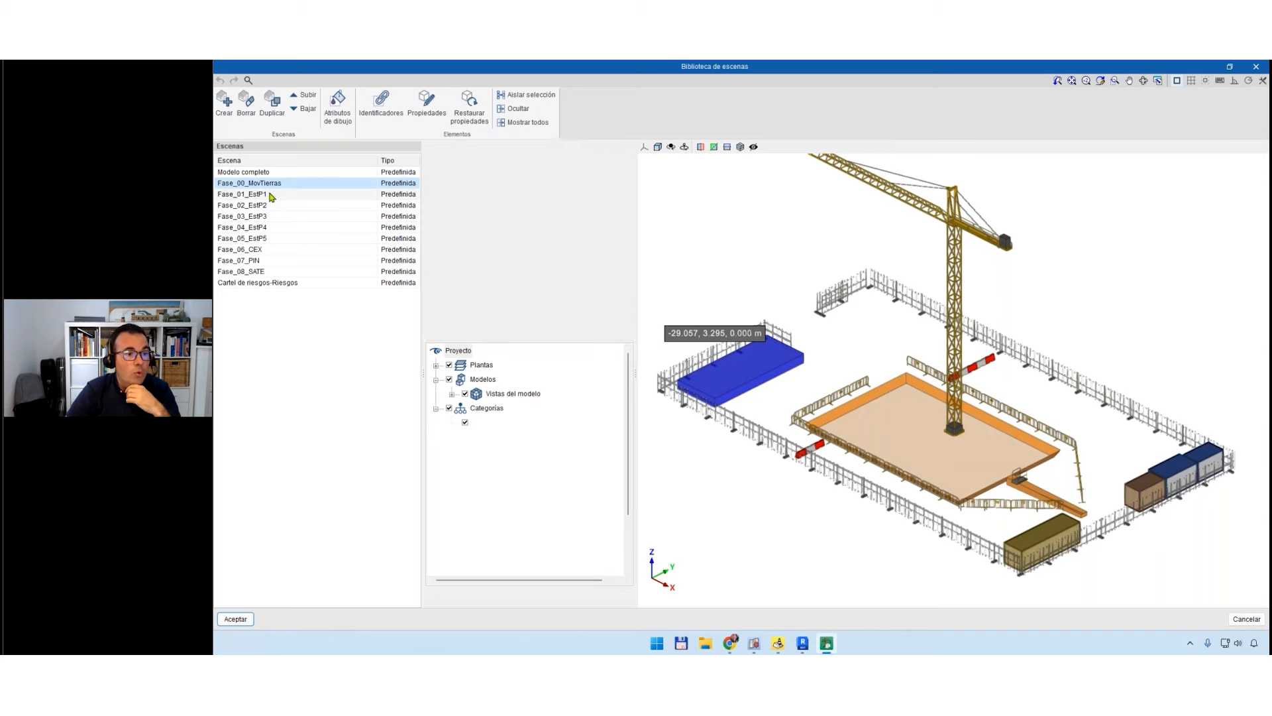
{"action": "scroll", "coordinate": [980, 393], "scroll_direction": "up", "scroll_amount": 5}
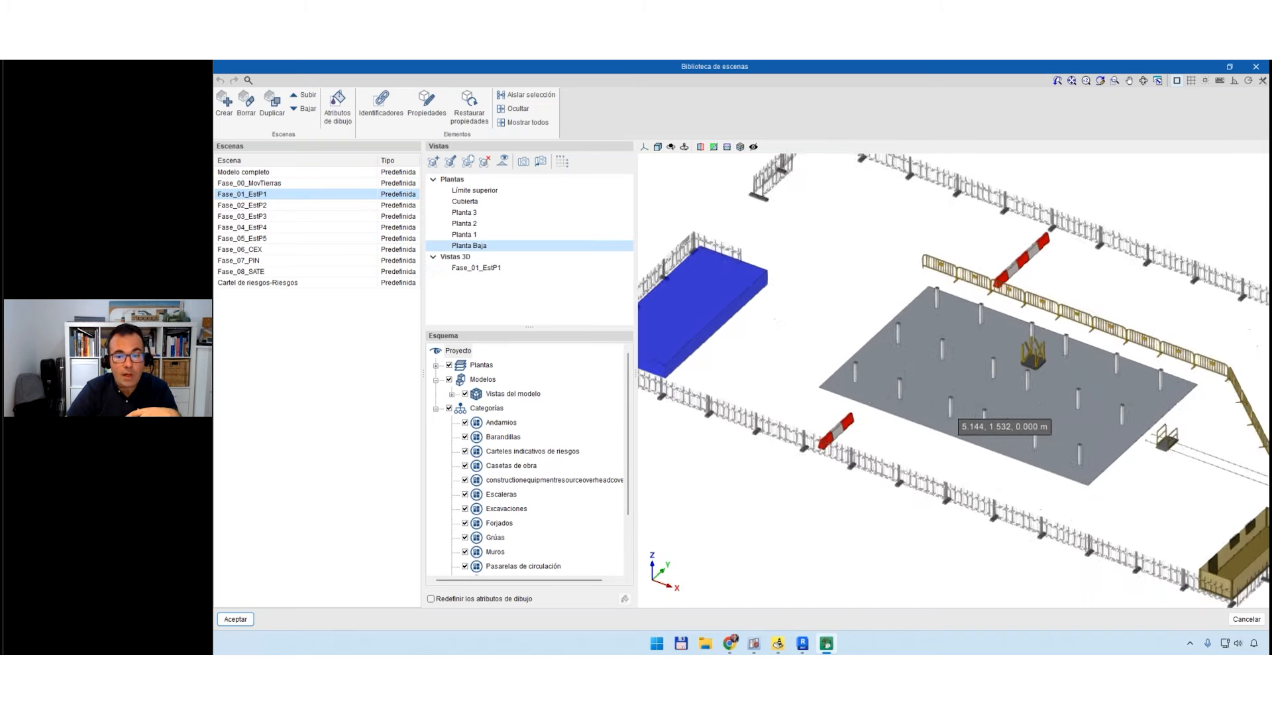
{"action": "scroll", "coordinate": [922, 372], "scroll_direction": "down", "scroll_amount": 3}
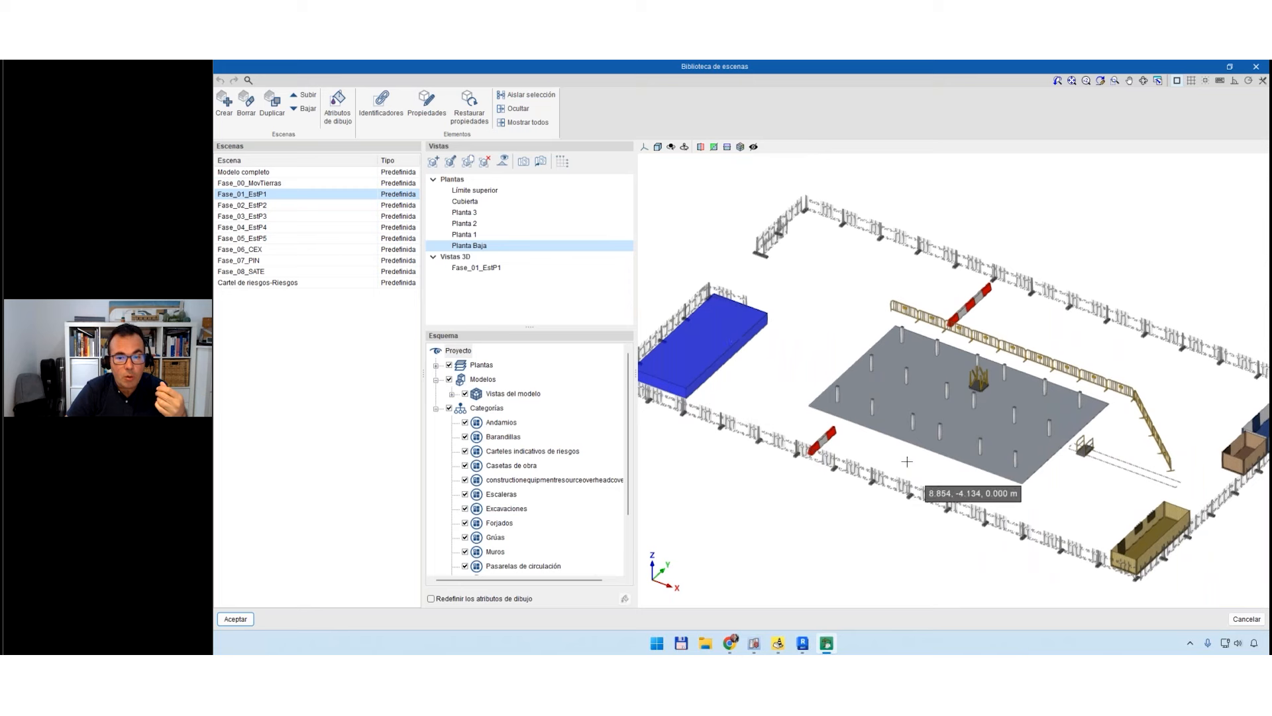
{"action": "scroll", "coordinate": [901, 464], "scroll_direction": "down", "scroll_amount": 2}
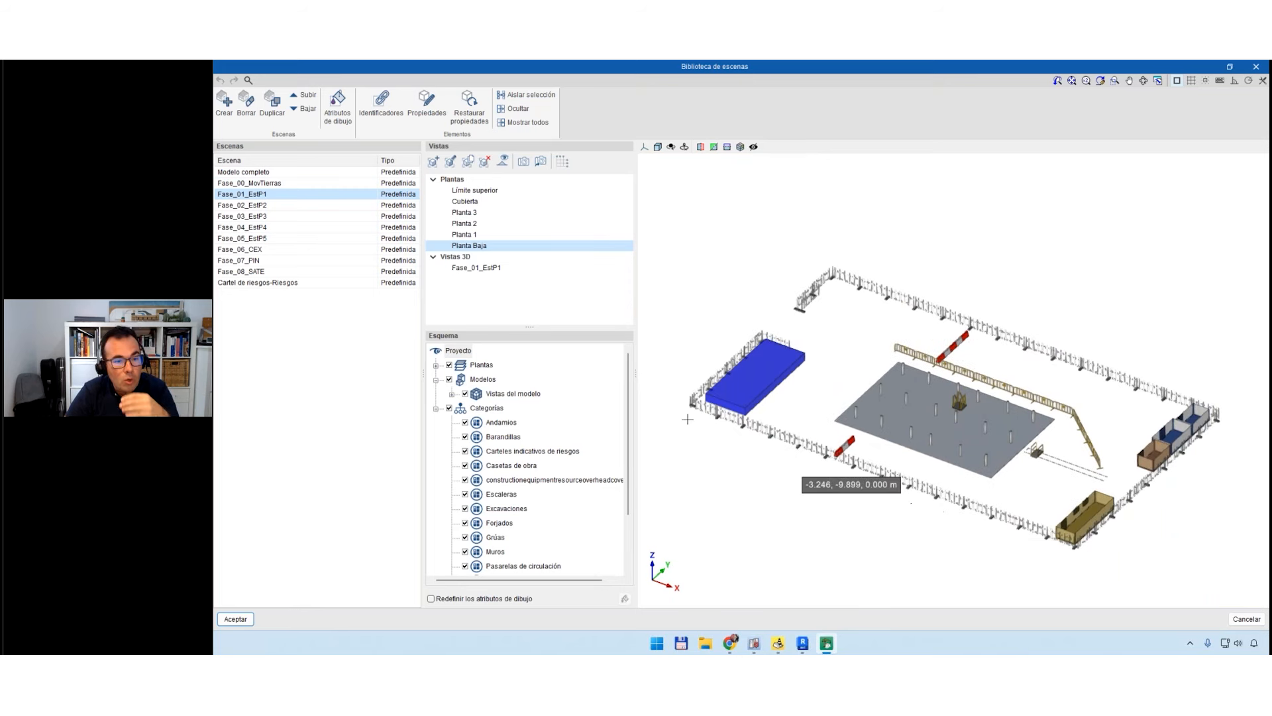
Return to scene Fase_00_MovTierras, inspect the excavation's access ramp and barriers, and view the site in perspective.
{"action": "left_click", "coordinate": [268, 188]}
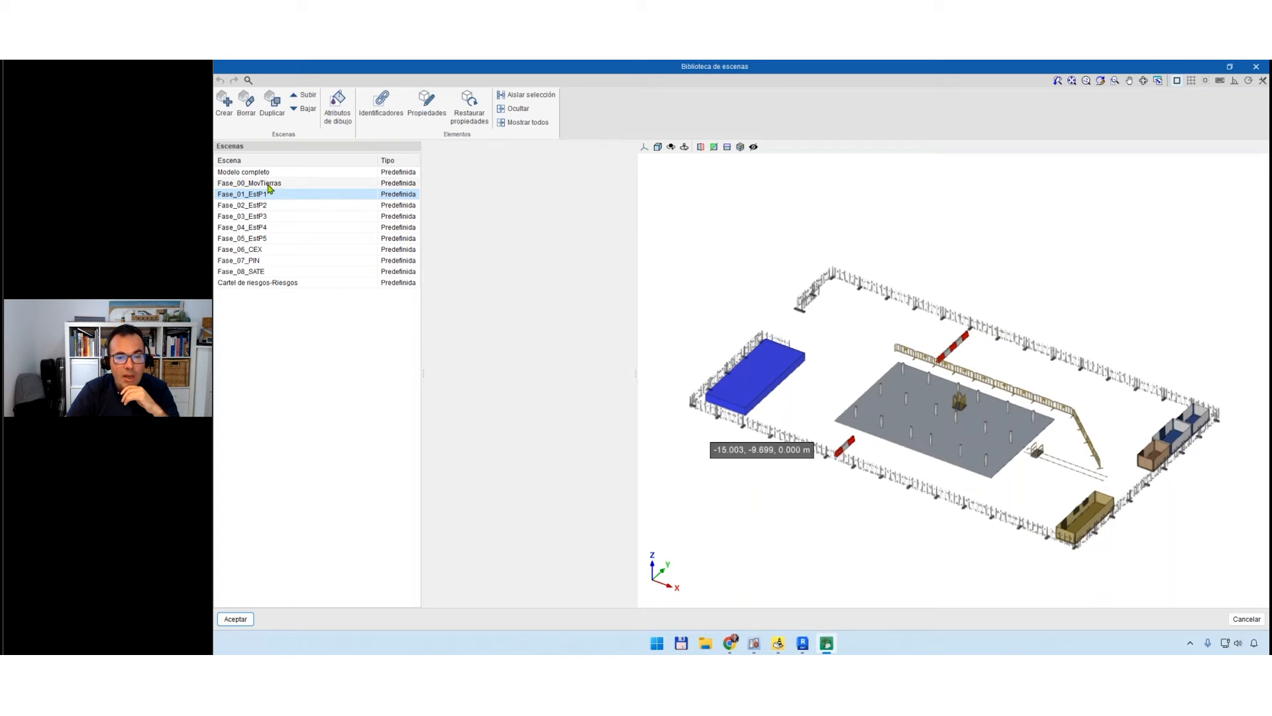
{"action": "scroll", "coordinate": [927, 424], "scroll_direction": "up", "scroll_amount": 3}
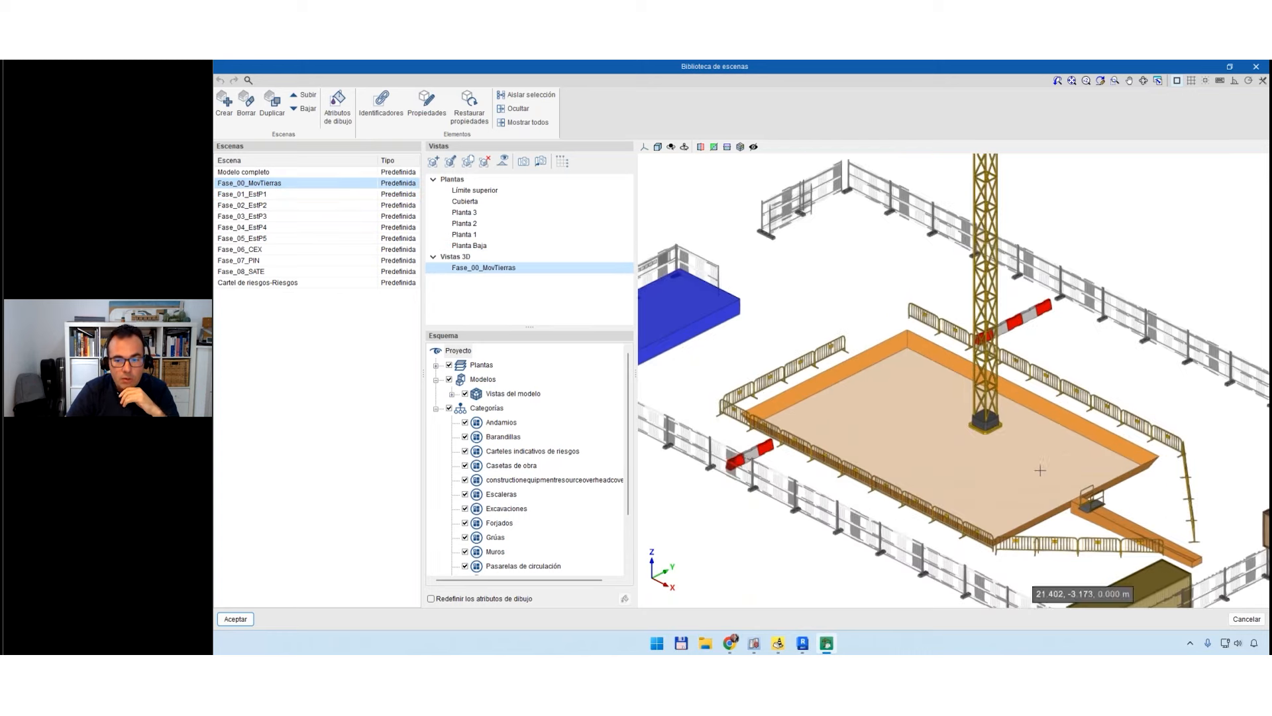
{"action": "scroll", "coordinate": [1031, 532], "scroll_direction": "up", "scroll_amount": 5}
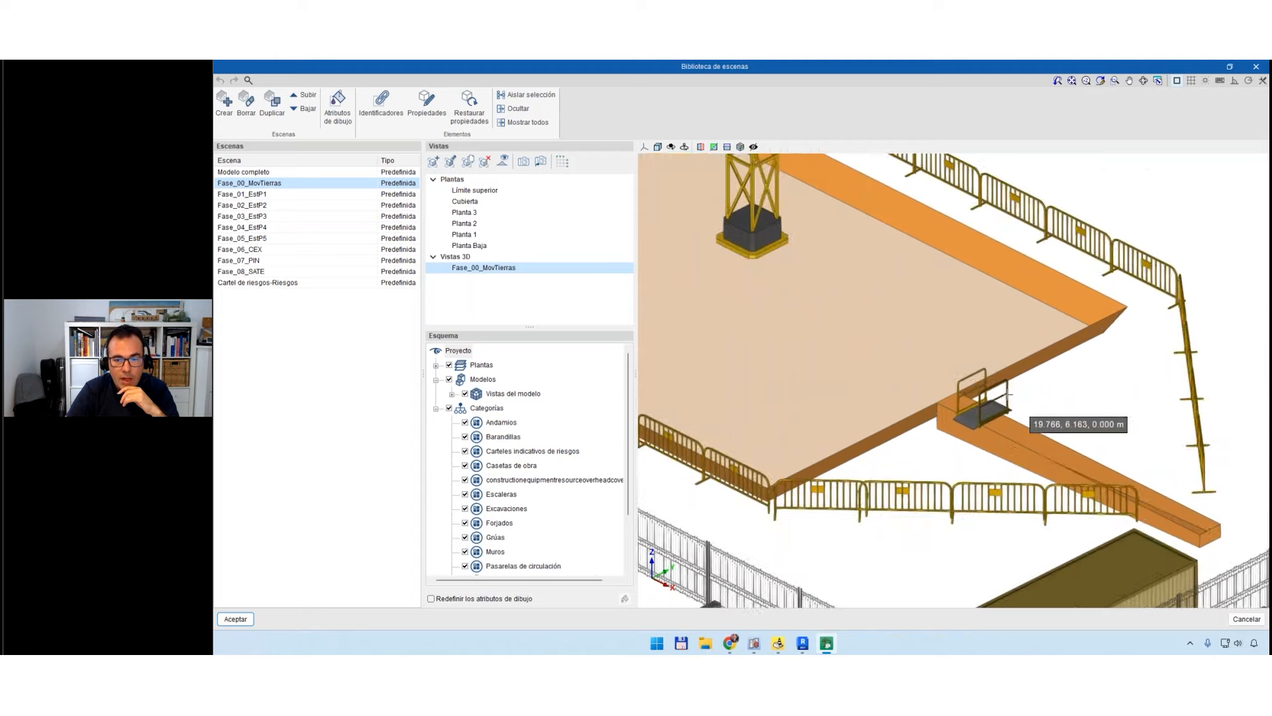
{"action": "scroll", "coordinate": [1002, 397], "scroll_direction": "down", "scroll_amount": 5}
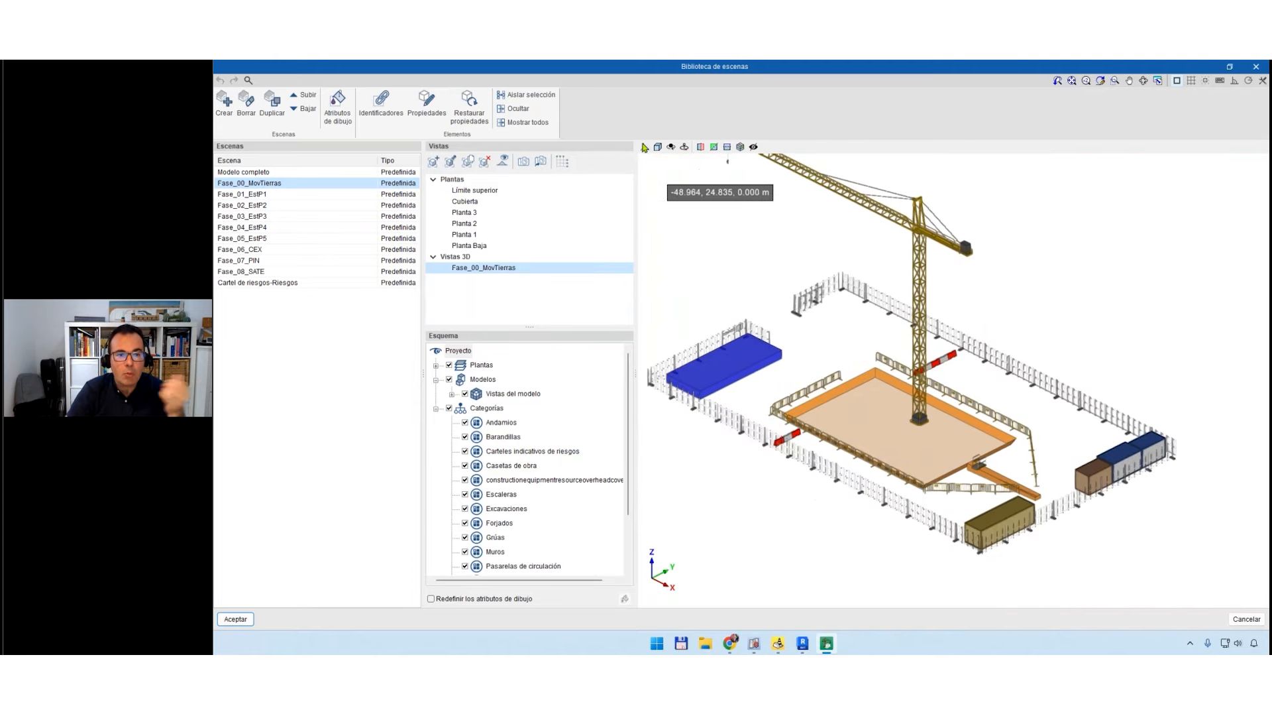
{"action": "left_click", "coordinate": [657, 147]}
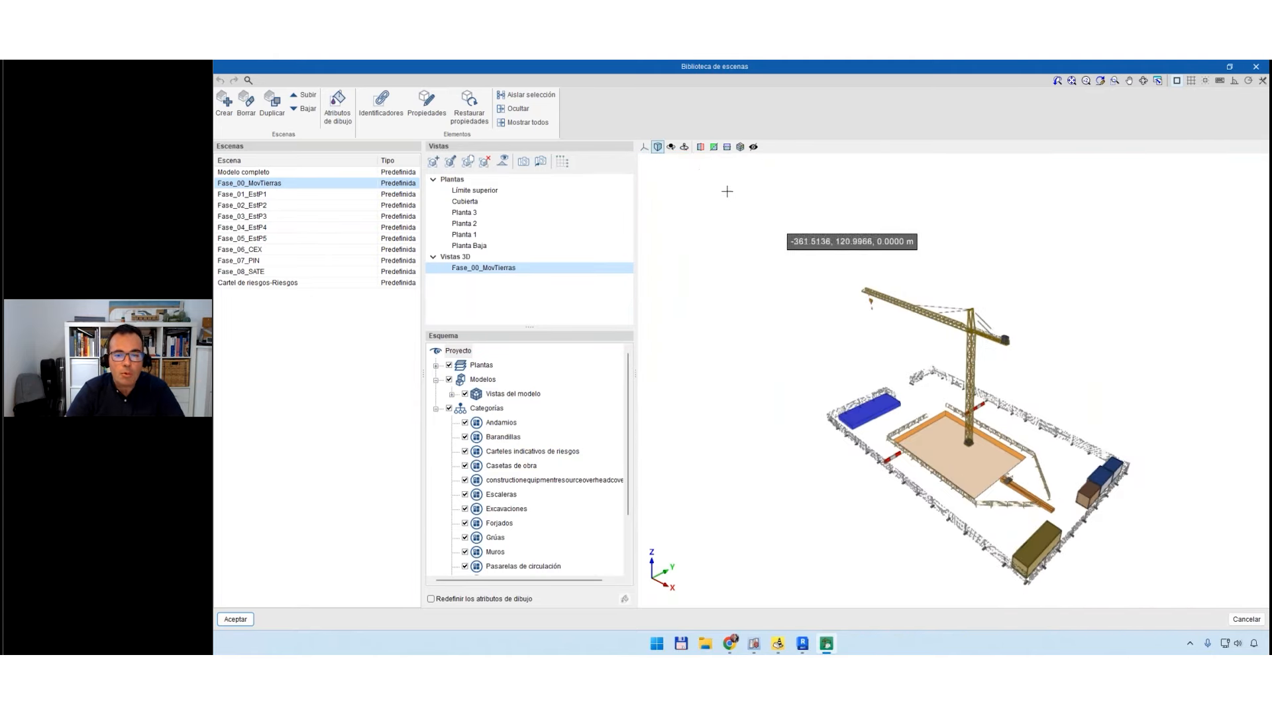
{"action": "scroll", "coordinate": [956, 498], "scroll_direction": "up", "scroll_amount": 3}
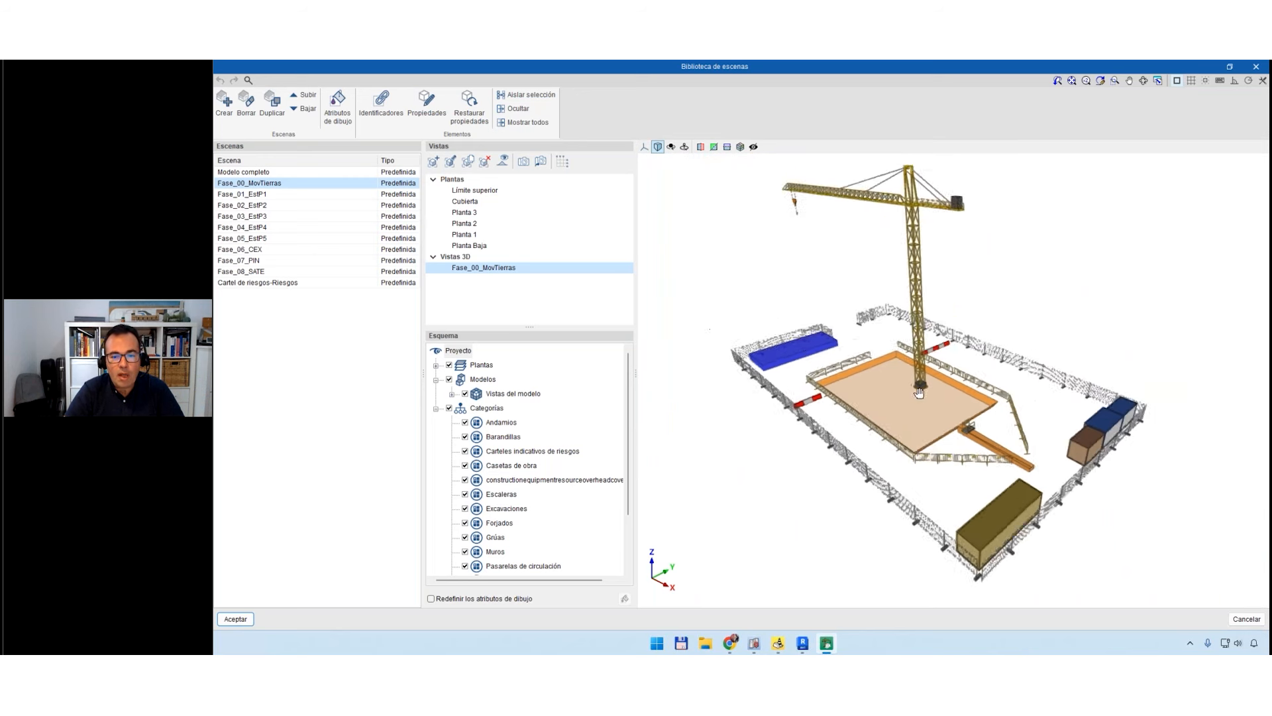
Increase the Planta Baja view's distance to the lower plane to include the excavation, and return to the Fase_00_MovTierras 3D view.
{"action": "left_click", "coordinate": [503, 246]}
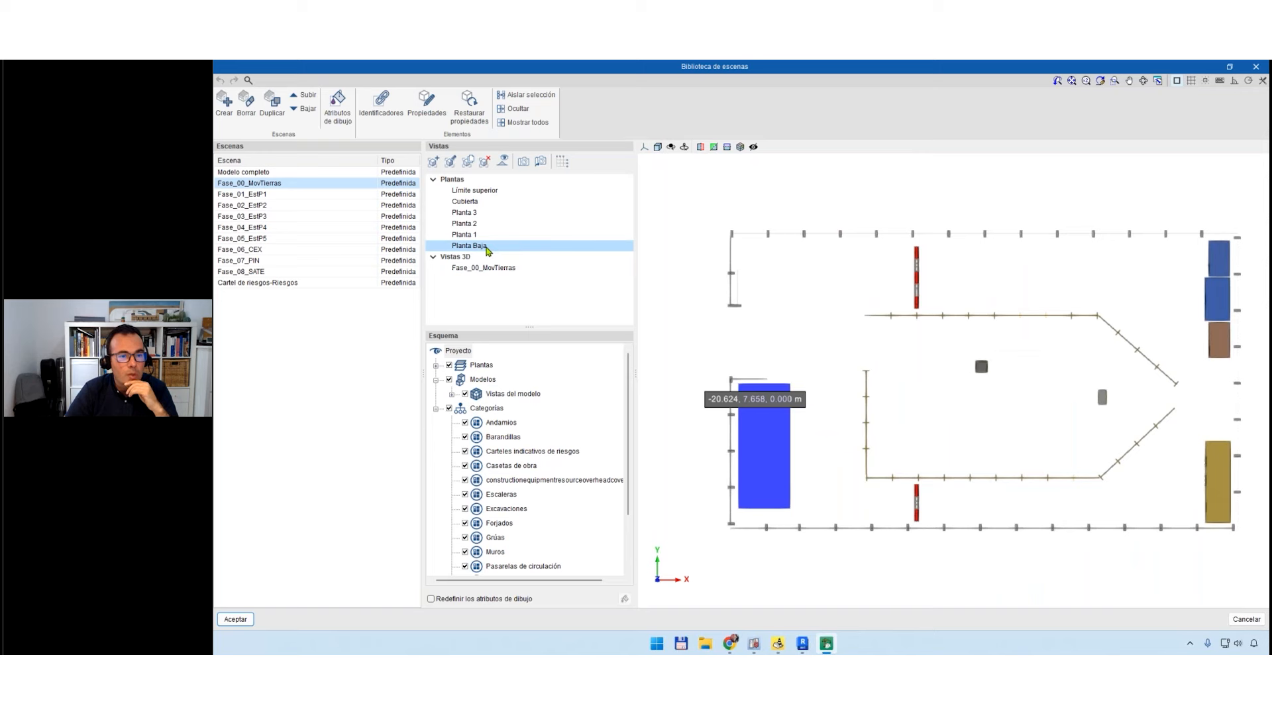
{"action": "double_click", "coordinate": [486, 246]}
{"action": "left_click", "coordinate": [839, 336]}
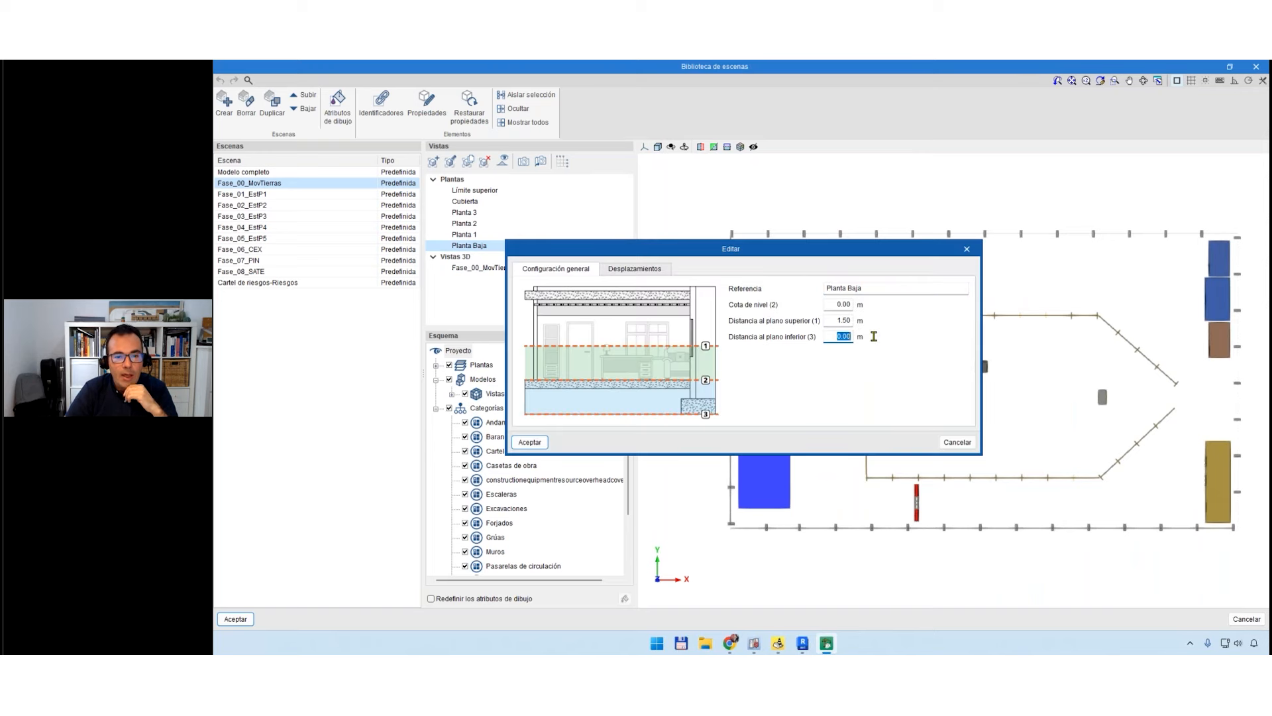
{"action": "left_click", "coordinate": [529, 442]}
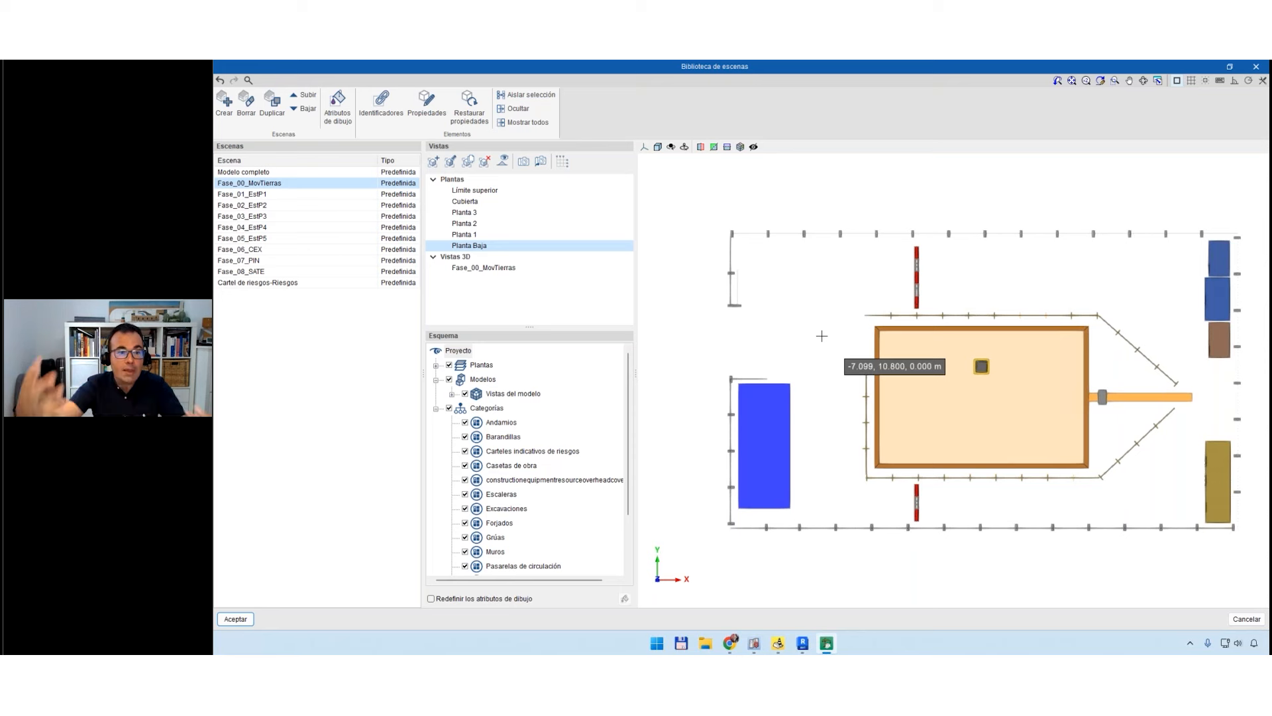
{"action": "left_click", "coordinate": [510, 268]}
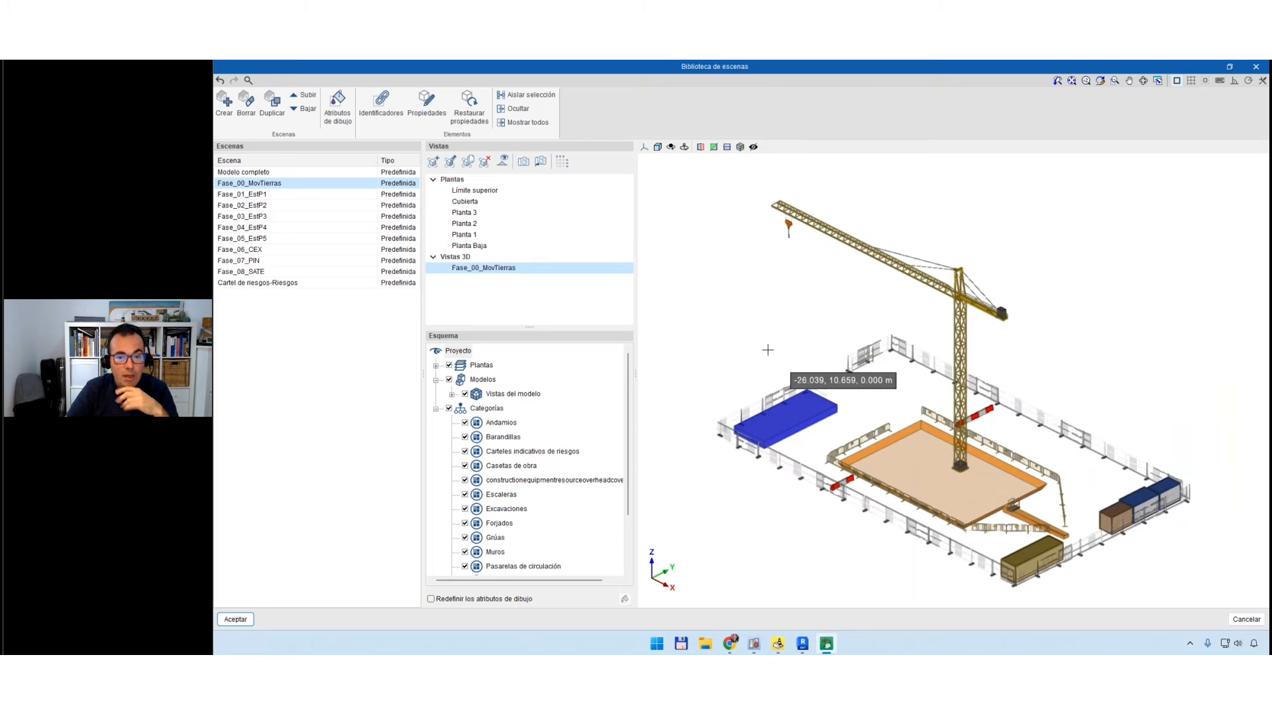
Open the 3D view of scene Fase_02_EstP2 and inspect the first floor's guardrails, access stair and edge protection.
{"action": "left_click", "coordinate": [258, 194]}
{"action": "left_click", "coordinate": [260, 206]}
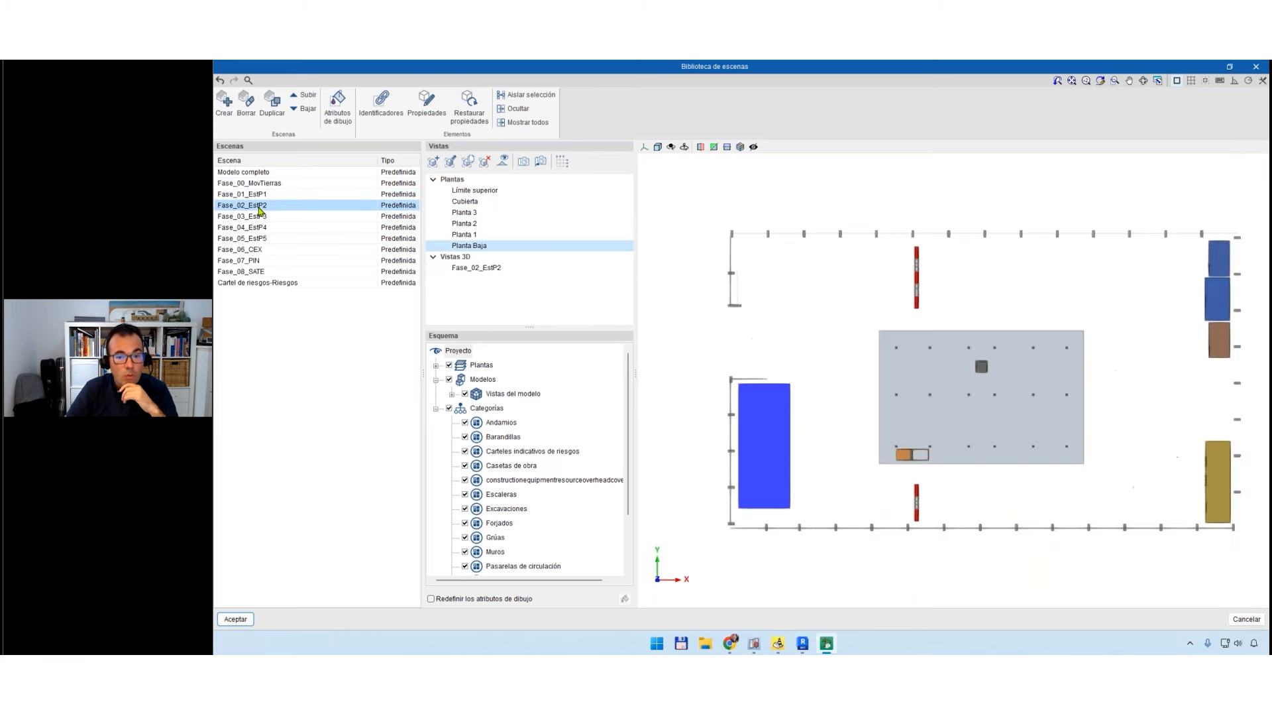
{"action": "left_click", "coordinate": [488, 267]}
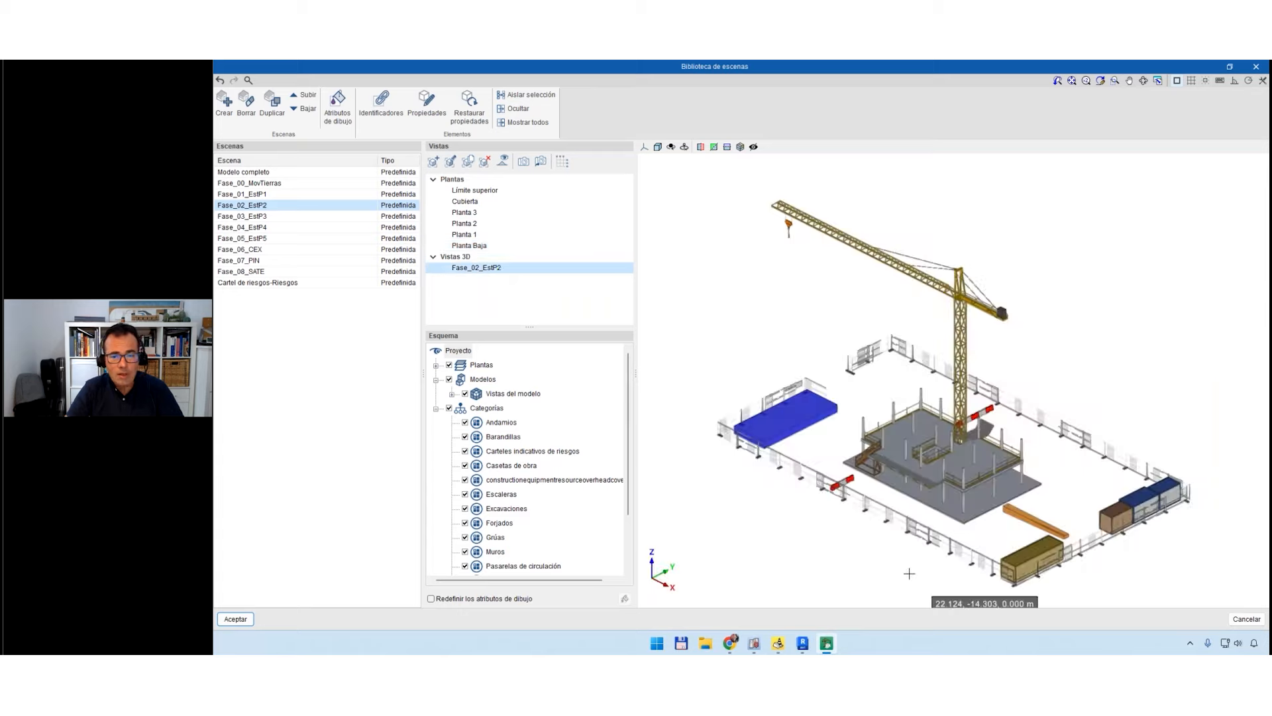
{"action": "scroll", "coordinate": [913, 550], "scroll_direction": "up", "scroll_amount": 10}
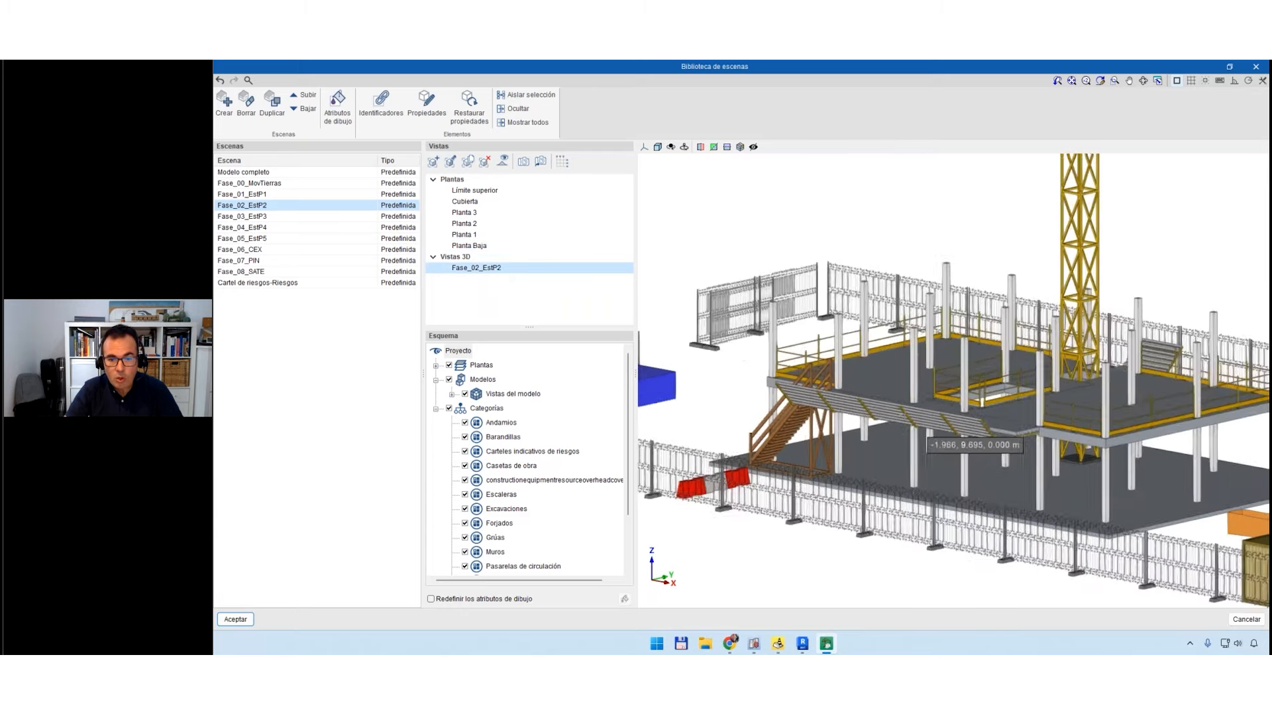
{"action": "middle_click_drag", "start_coordinate": [912, 505], "coordinate": [985, 462]}
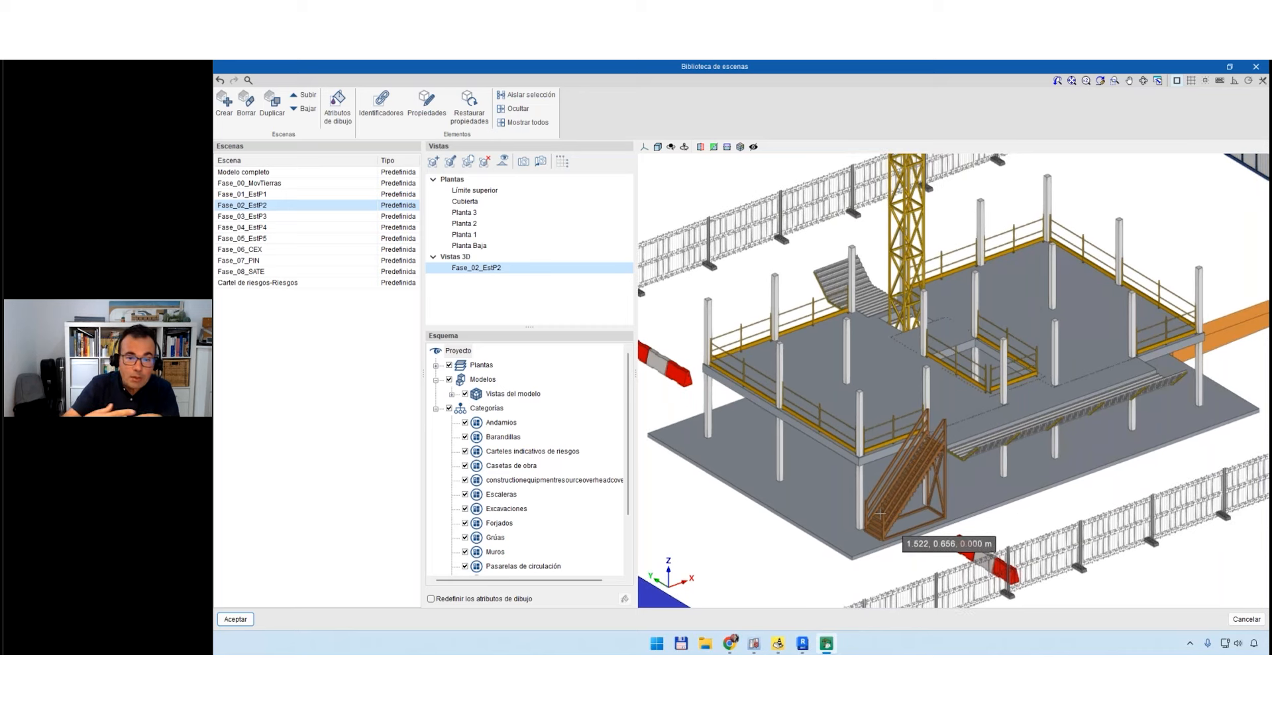
{"action": "scroll", "coordinate": [880, 513], "scroll_direction": "down", "scroll_amount": 3}
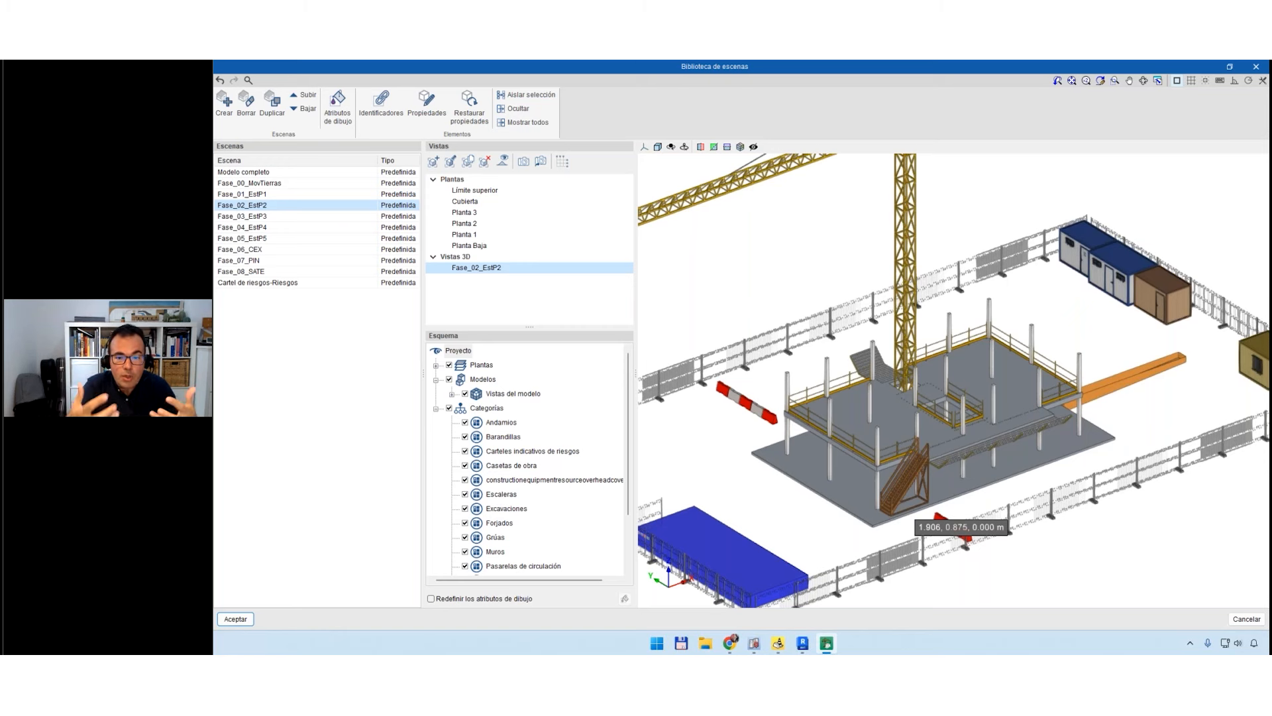
Compare scenes Fase_01_EstP1 and Fase_00_MovTierras with Fase_02_EstP2, viewing the last one's structure from the side.
{"action": "left_click", "coordinate": [316, 194]}
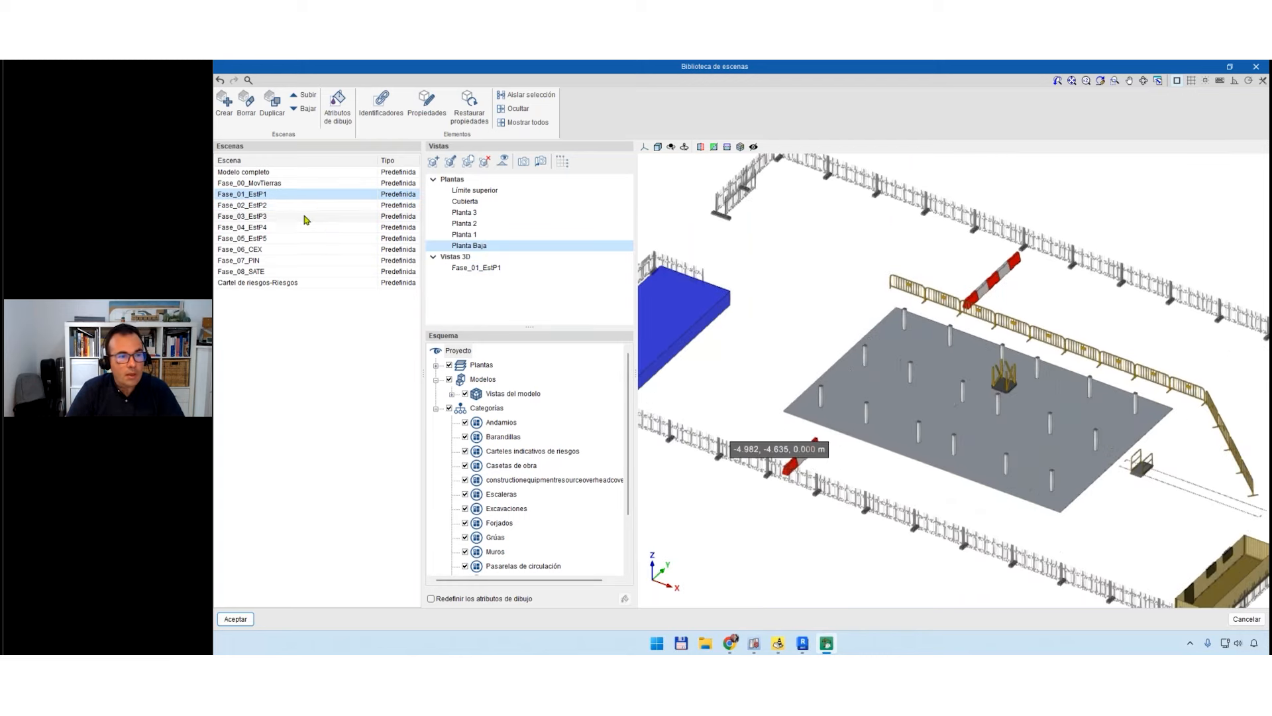
{"action": "left_click", "coordinate": [292, 183]}
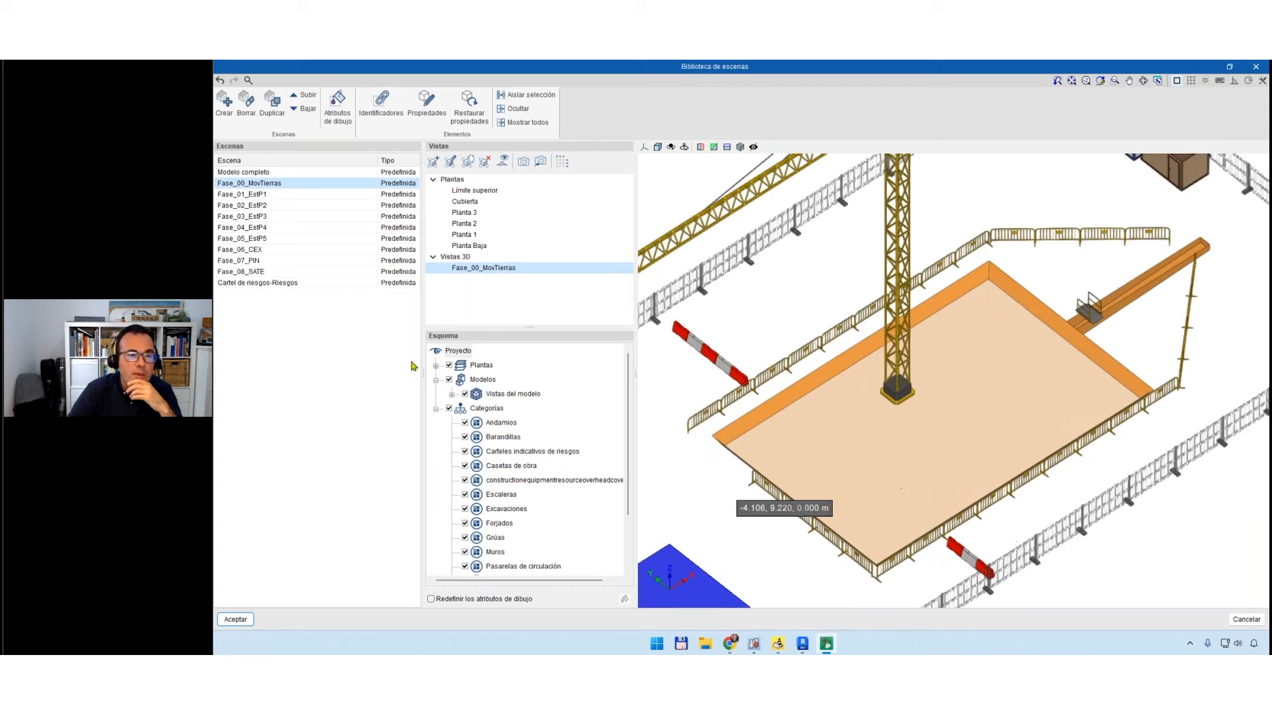
{"action": "left_click", "coordinate": [292, 206]}
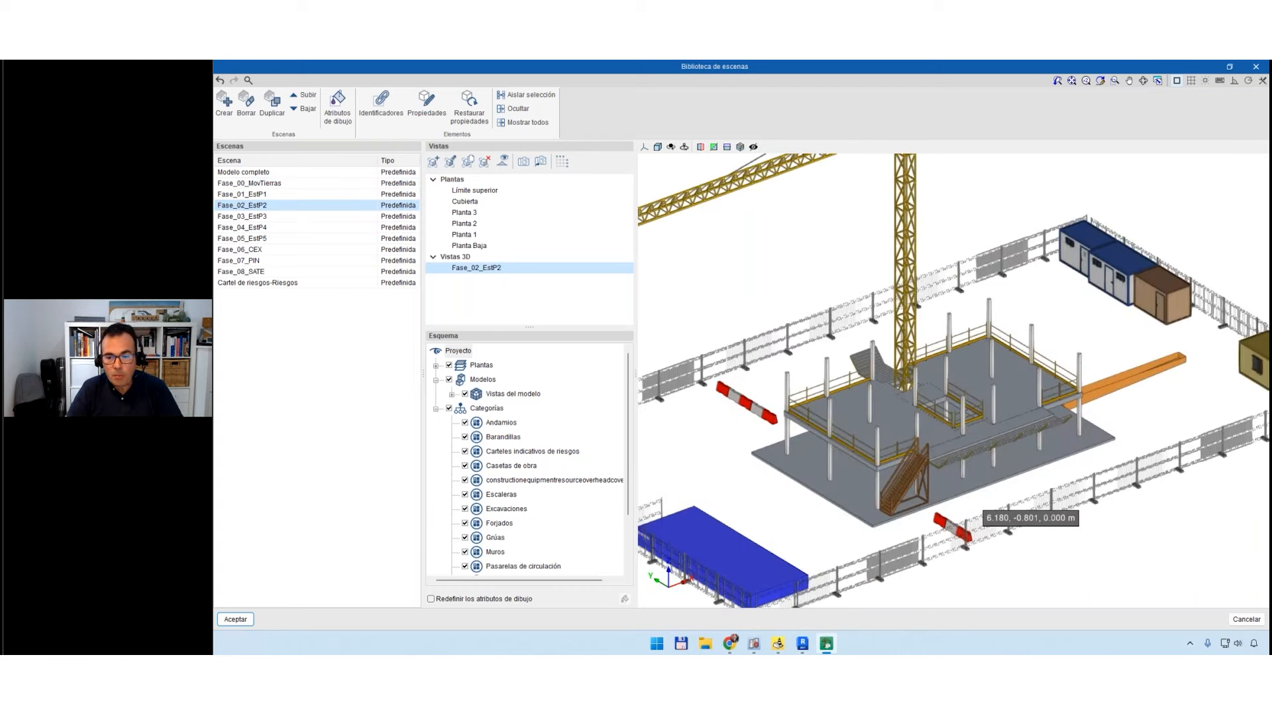
{"action": "scroll", "coordinate": [973, 514], "scroll_direction": "up", "scroll_amount": 3}
{"action": "scroll", "coordinate": [973, 513], "scroll_direction": "up", "scroll_amount": 2}
{"action": "scroll", "coordinate": [973, 514], "scroll_direction": "down", "scroll_amount": 2}
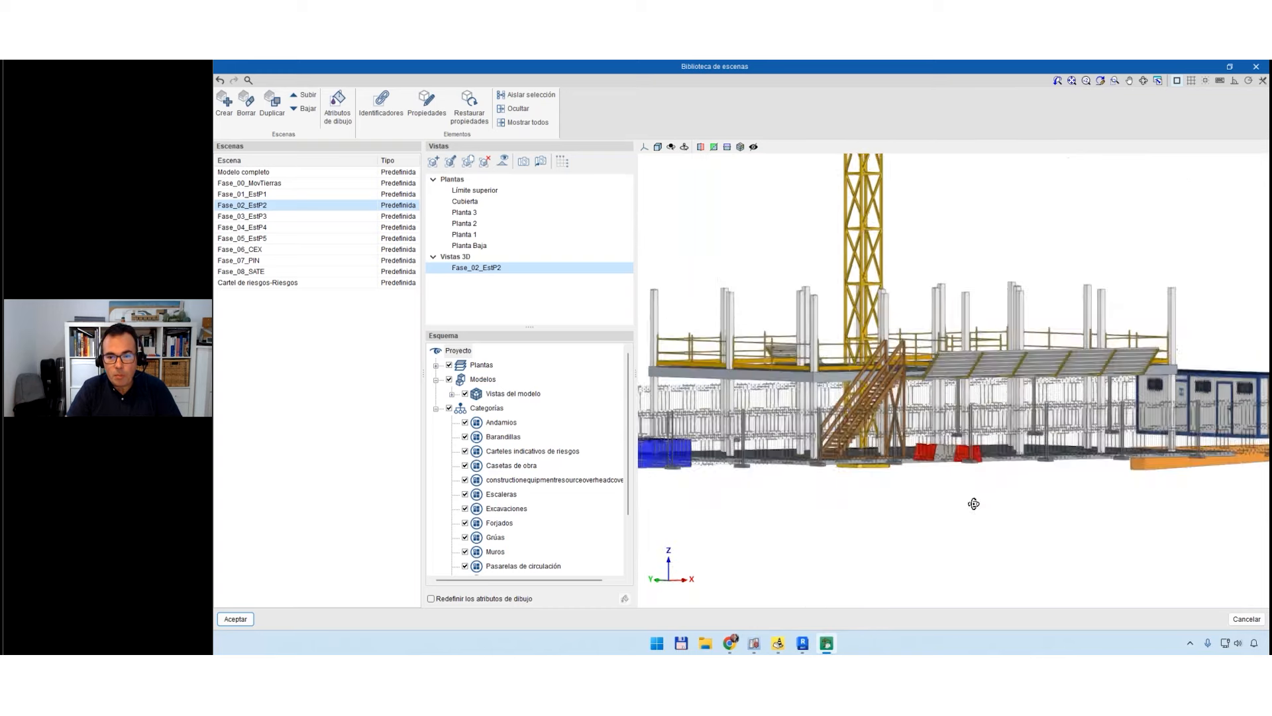
Switch the Fase_02_EstP2 view to perspective and inspect the stair, the slab edge and the space beneath the floor.
{"action": "left_click", "coordinate": [658, 146]}
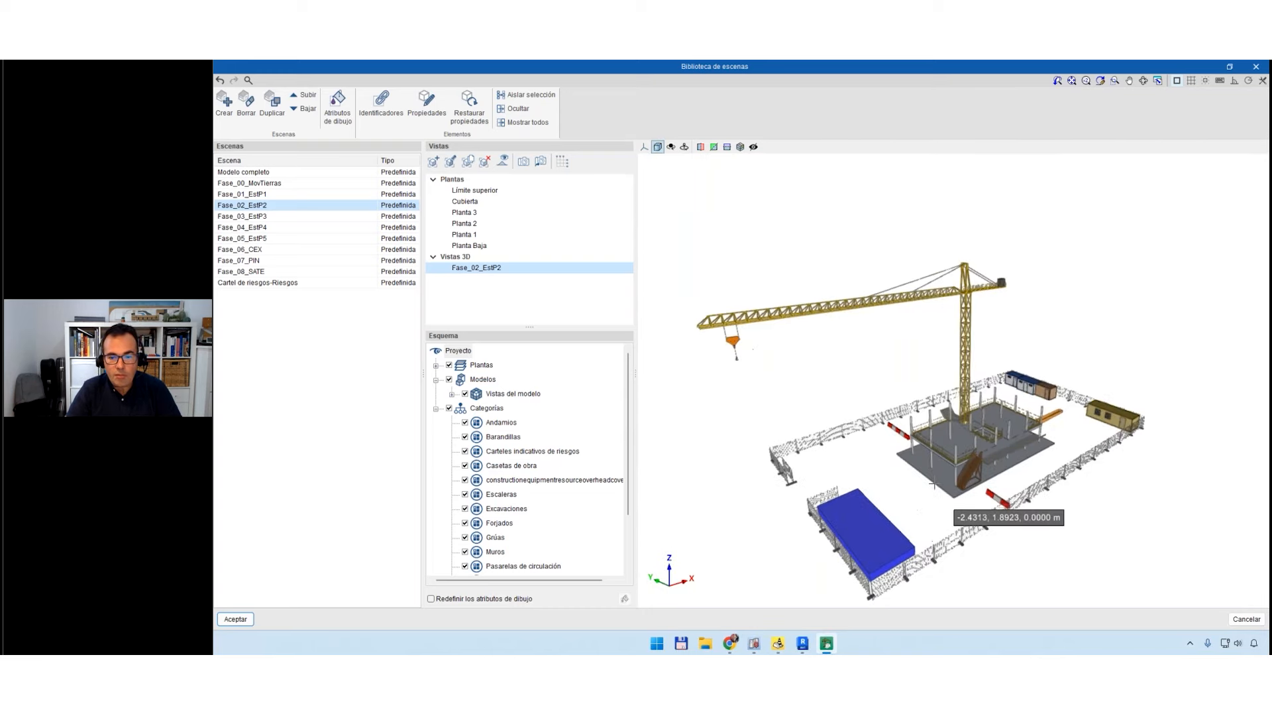
{"action": "scroll", "coordinate": [956, 512], "scroll_direction": "up", "scroll_amount": 5}
{"action": "middle_click_drag", "start_coordinate": [881, 483], "coordinate": [1037, 318]}
{"action": "middle_click_drag", "start_coordinate": [899, 299], "coordinate": [848, 518]}
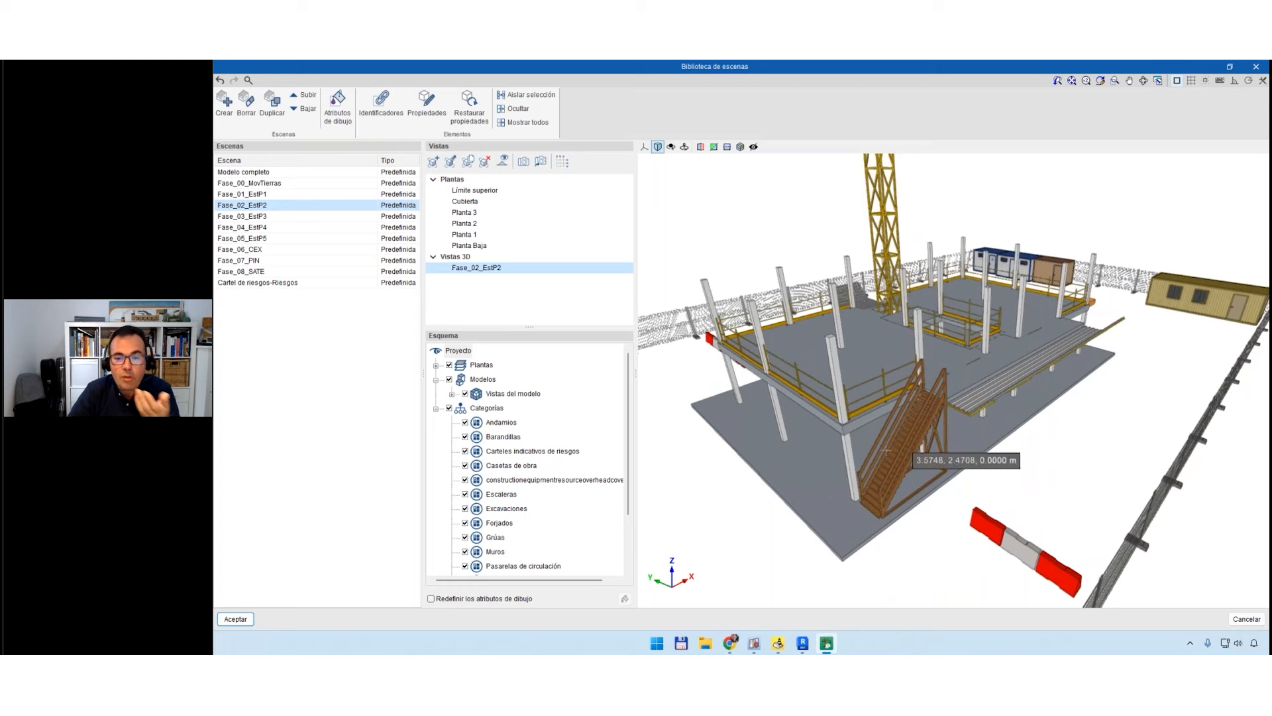
{"action": "scroll", "coordinate": [947, 445], "scroll_direction": "up", "scroll_amount": 6}
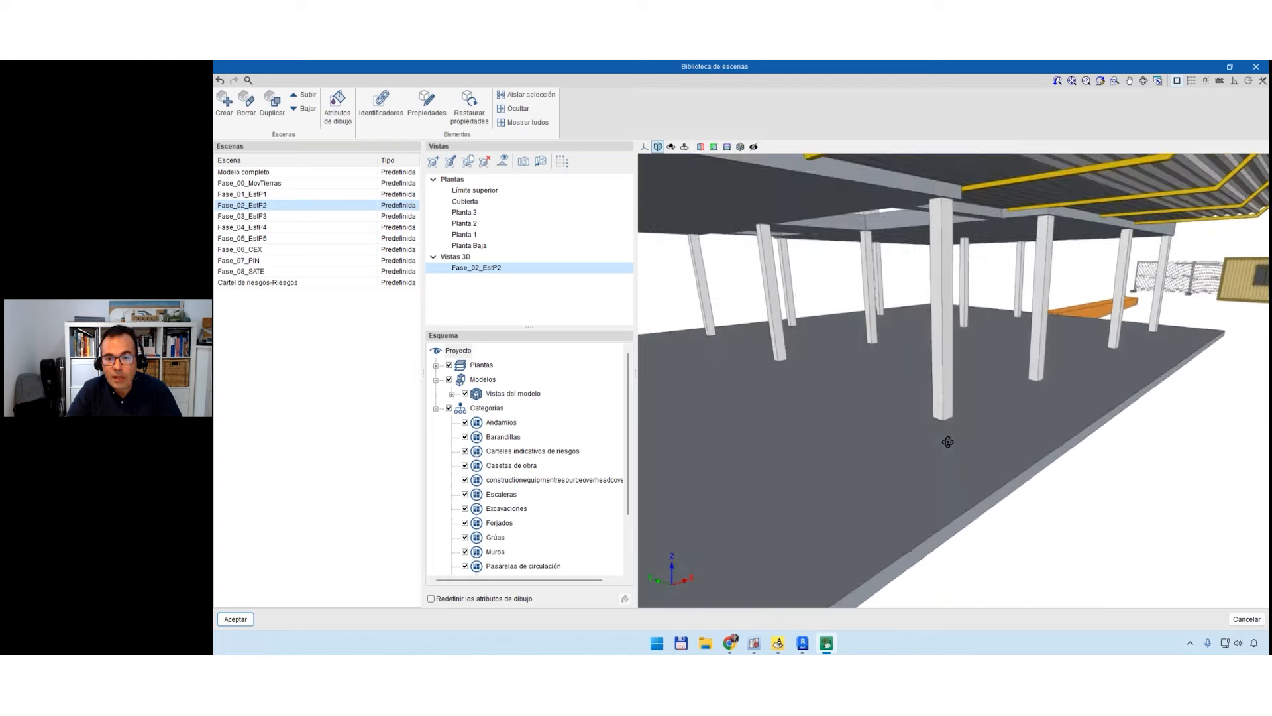
{"action": "scroll", "coordinate": [946, 445], "scroll_direction": "down", "scroll_amount": 6}
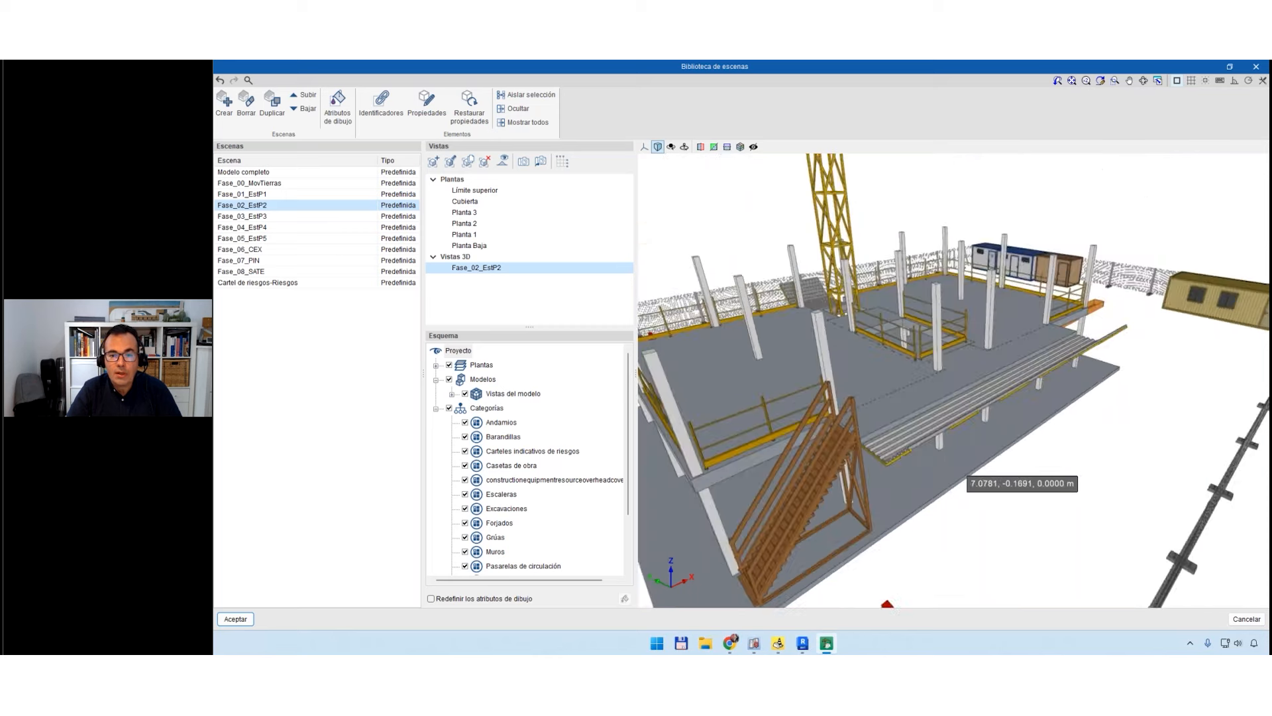
Examine the site huts, trench and perimeter fence of Fase_02_EstP2, and return to an overall view of the site.
{"action": "scroll", "coordinate": [880, 451], "scroll_direction": "down", "scroll_amount": 5}
{"action": "middle_click_drag", "start_coordinate": [927, 500], "coordinate": [994, 463]}
{"action": "scroll", "coordinate": [1072, 451], "scroll_direction": "up", "scroll_amount": 5}
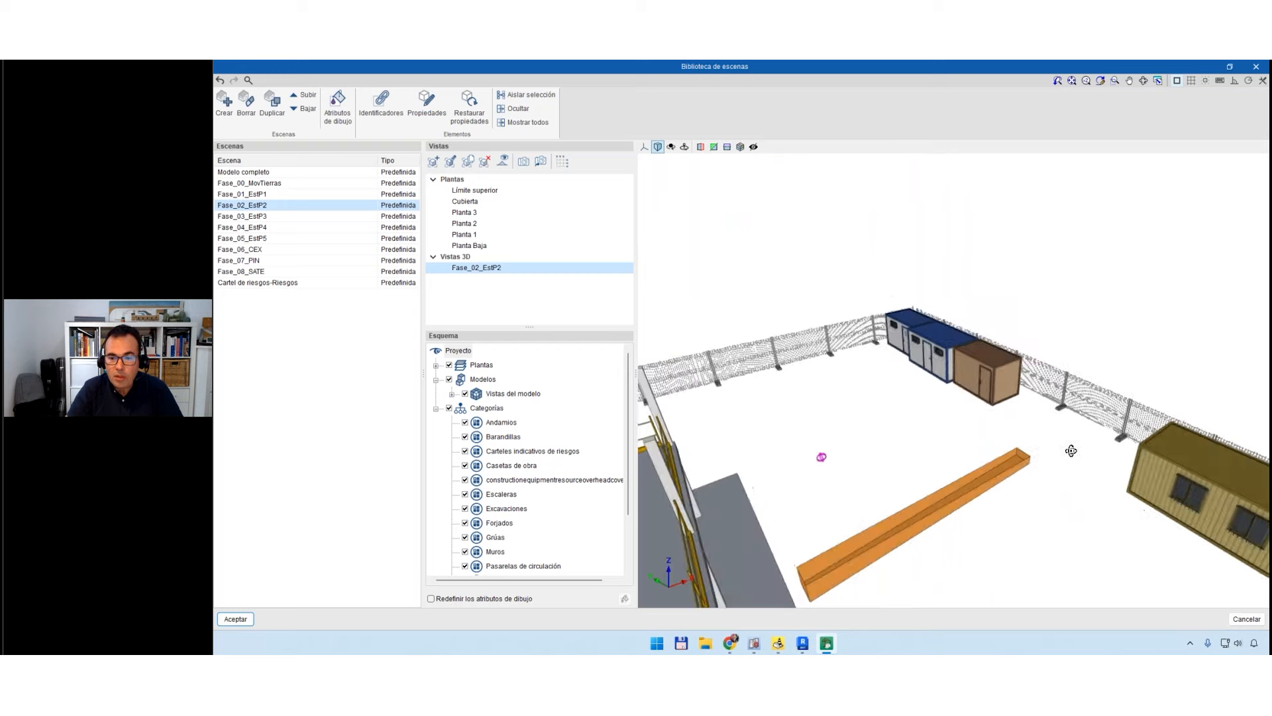
{"action": "scroll", "coordinate": [1071, 451], "scroll_direction": "down", "scroll_amount": 6}
{"action": "middle_click_drag", "start_coordinate": [1021, 455], "coordinate": [1018, 493]}
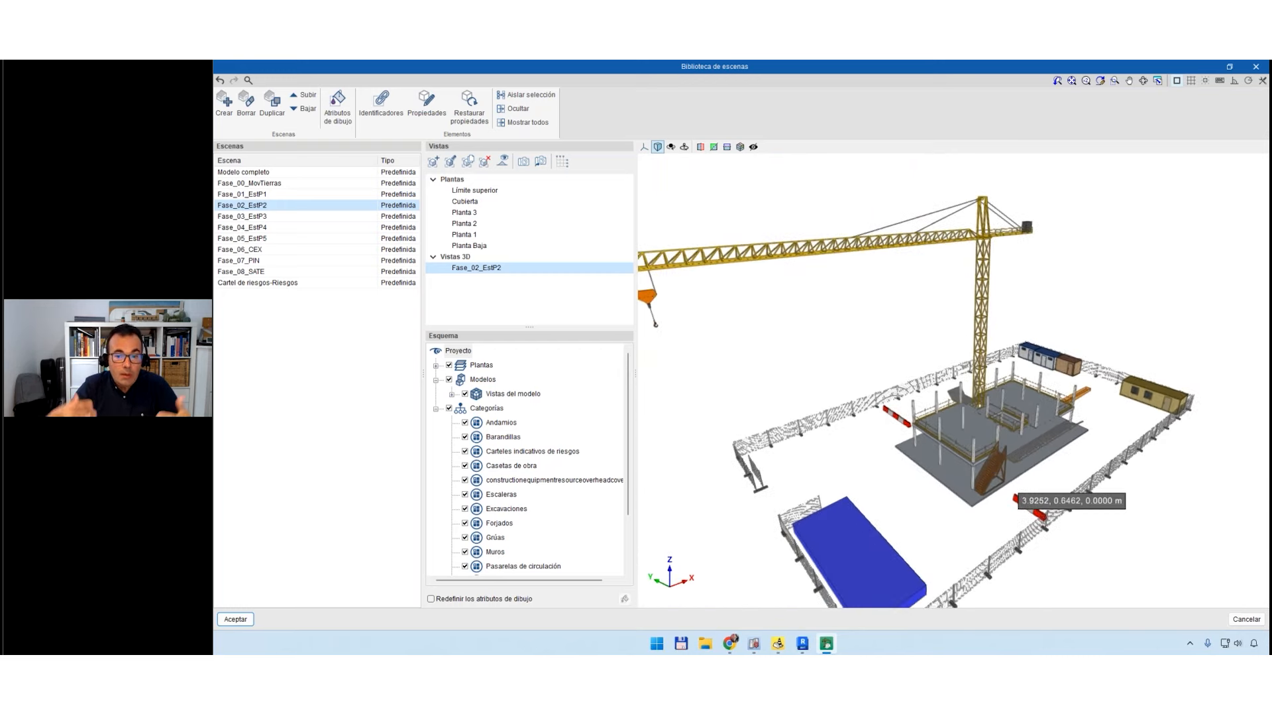
Open scene Fase_03_EstP3 in its 3D view and look at the structure.
{"action": "left_click", "coordinate": [265, 216]}
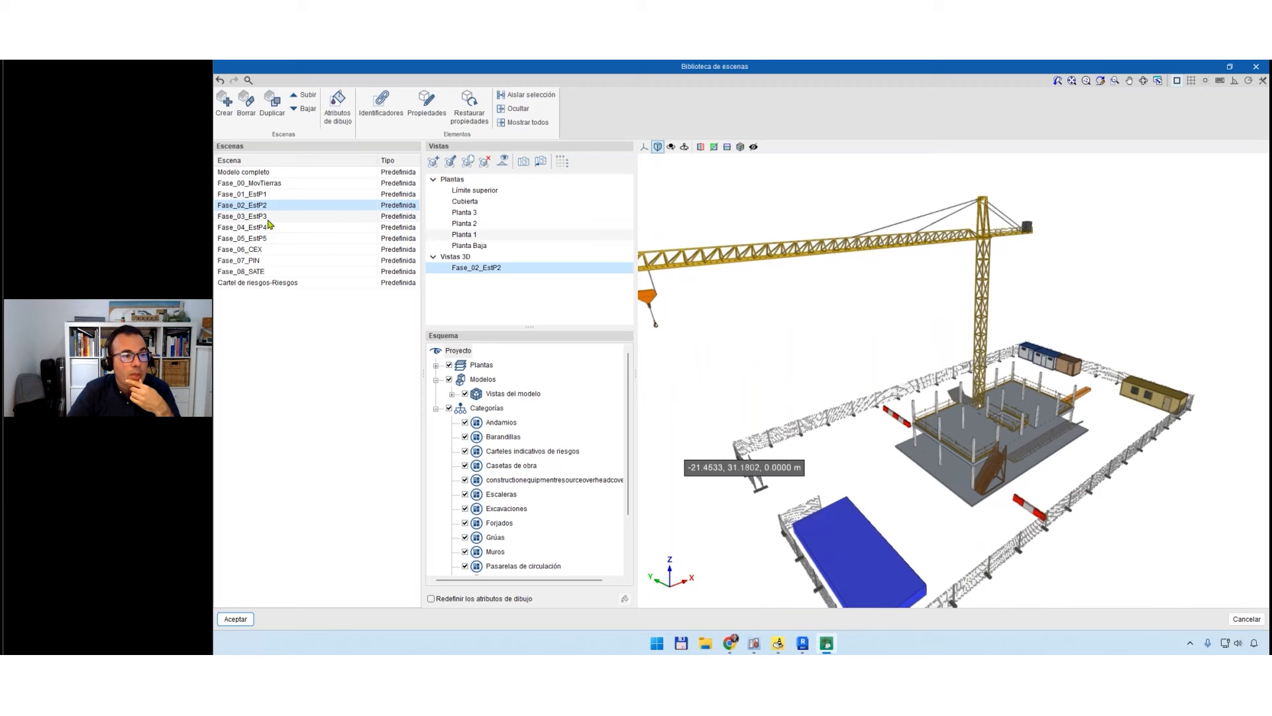
{"action": "left_click", "coordinate": [490, 267]}
{"action": "scroll", "coordinate": [1020, 477], "scroll_direction": "up", "scroll_amount": 5}
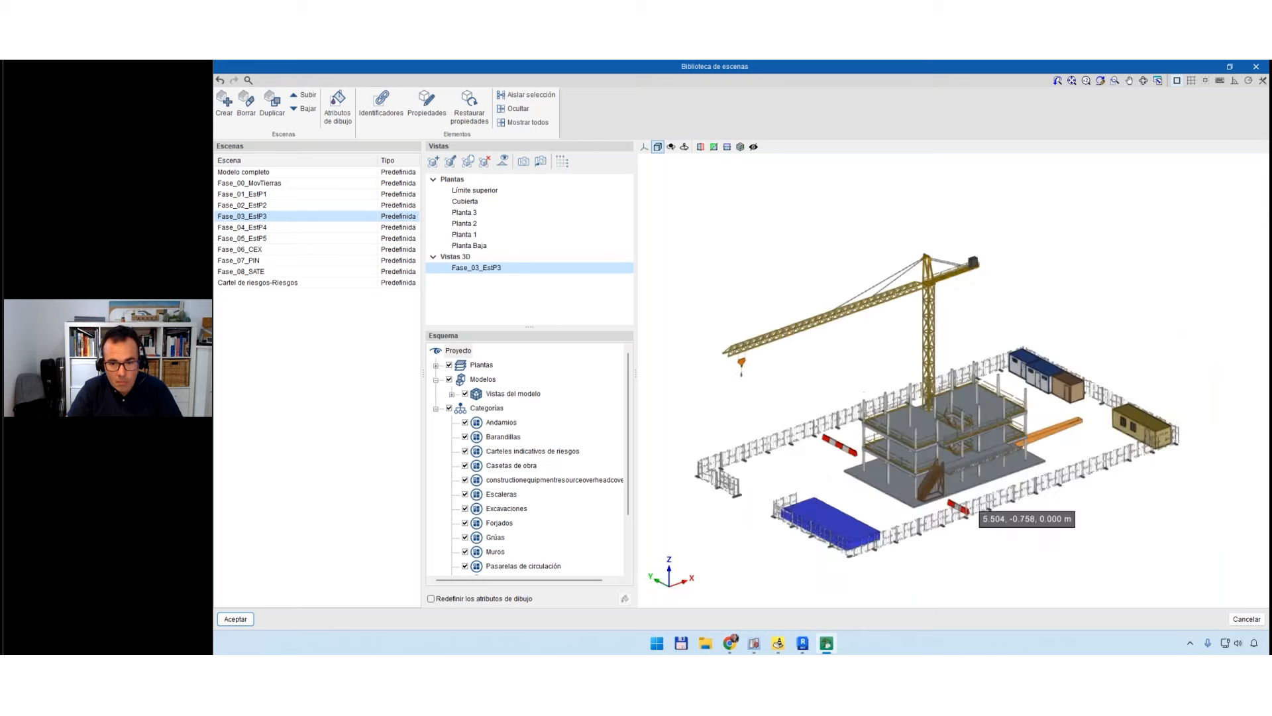
Open scene Fase_04_EstP4 in its 3D view and examine the safety nets and railings around the structure.
{"action": "left_click", "coordinate": [255, 227]}
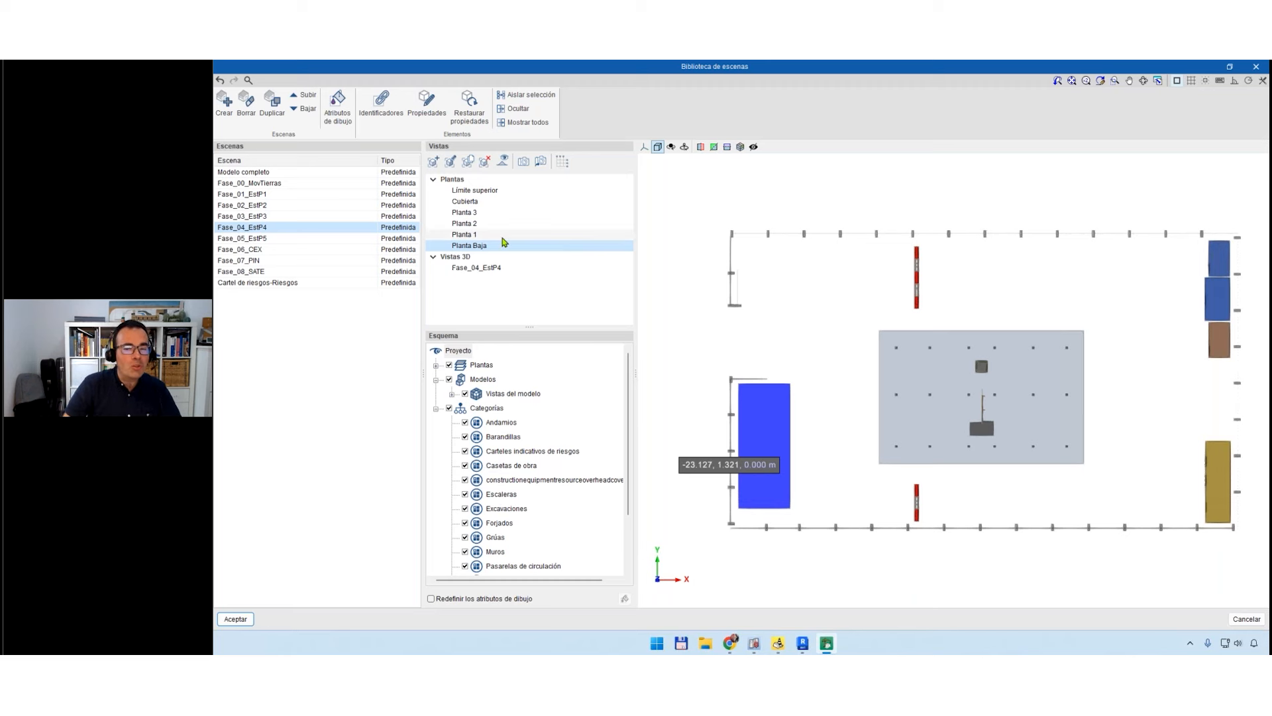
{"action": "left_click", "coordinate": [501, 267]}
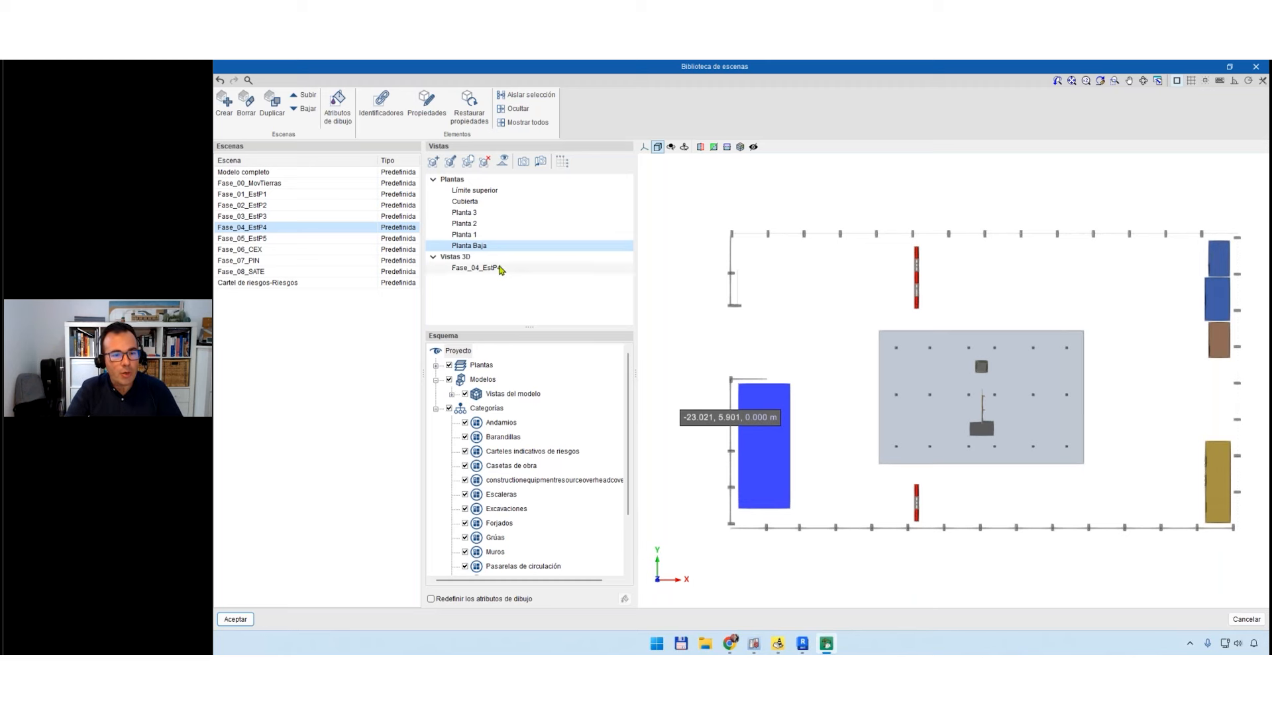
{"action": "middle_click_drag", "start_coordinate": [798, 517], "coordinate": [960, 445], "text": "shift"}
{"action": "scroll", "coordinate": [959, 446], "scroll_direction": "up", "scroll_amount": 3}
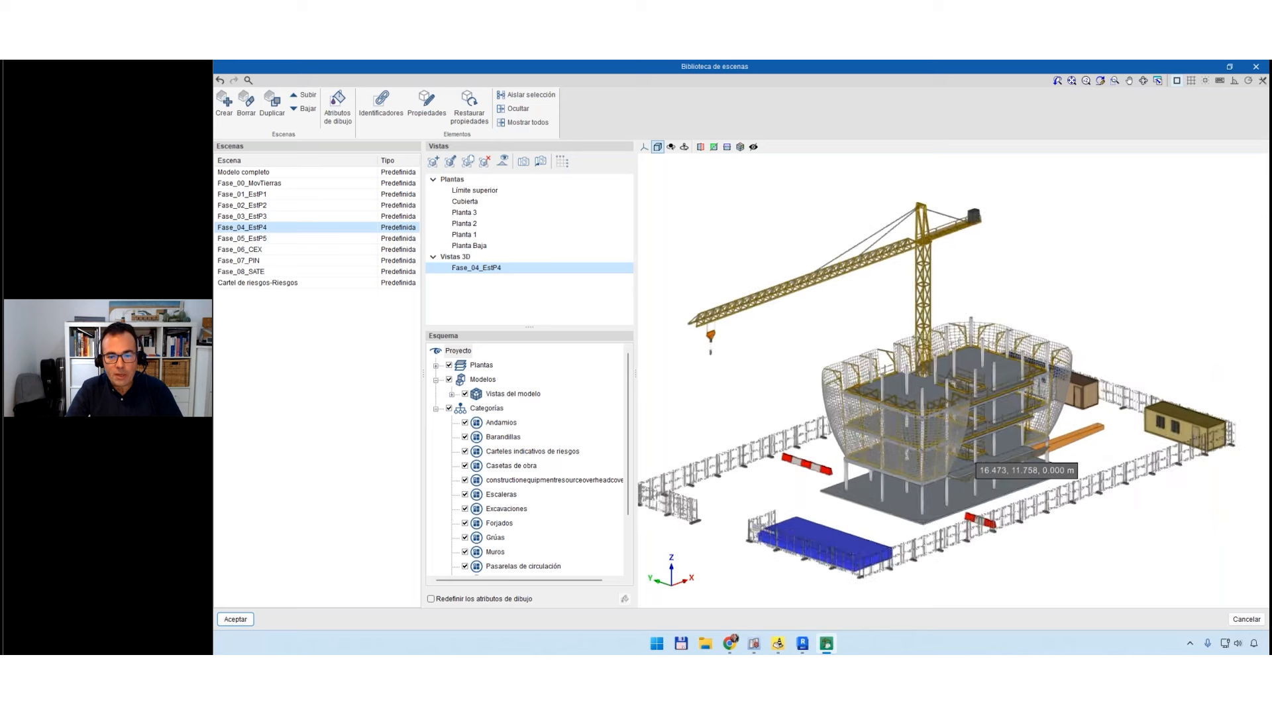
{"action": "scroll", "coordinate": [971, 460], "scroll_direction": "up", "scroll_amount": 5}
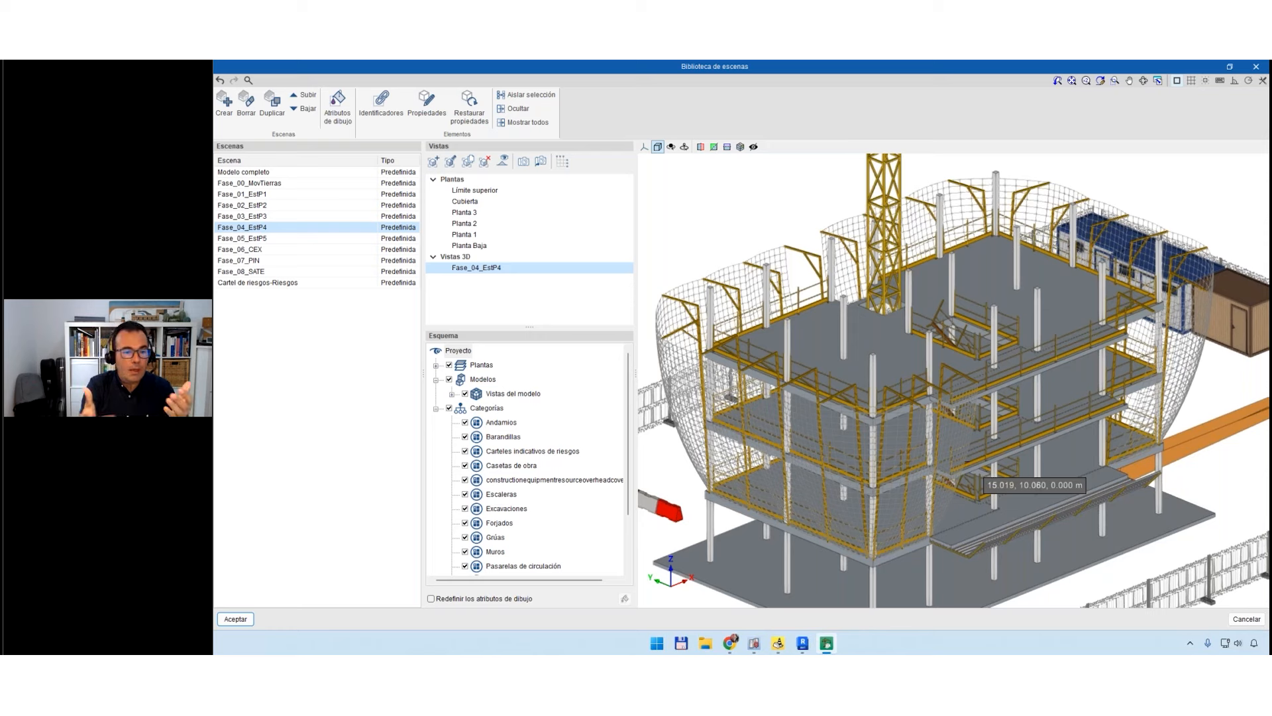
View the Fase_04_EstP4 structure and its nets in front and side elevation, and return to an angled overview.
{"action": "left_click", "coordinate": [644, 146]}
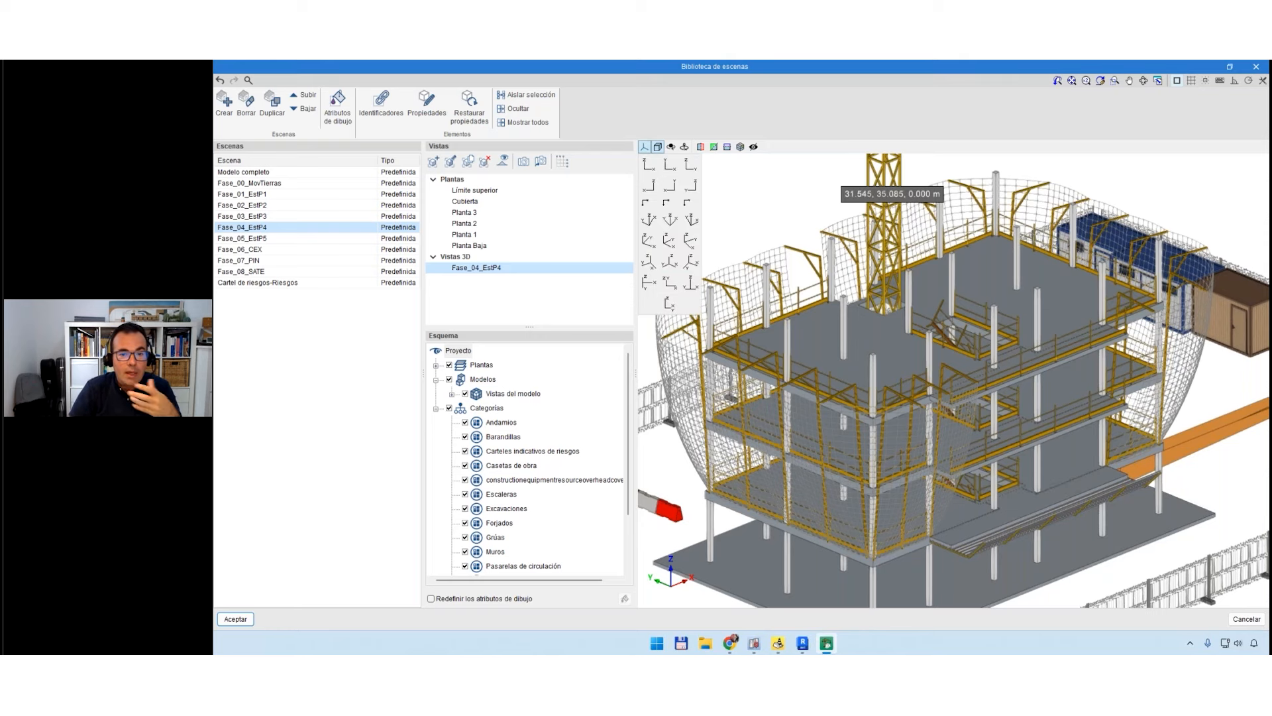
{"action": "left_click", "coordinate": [649, 164]}
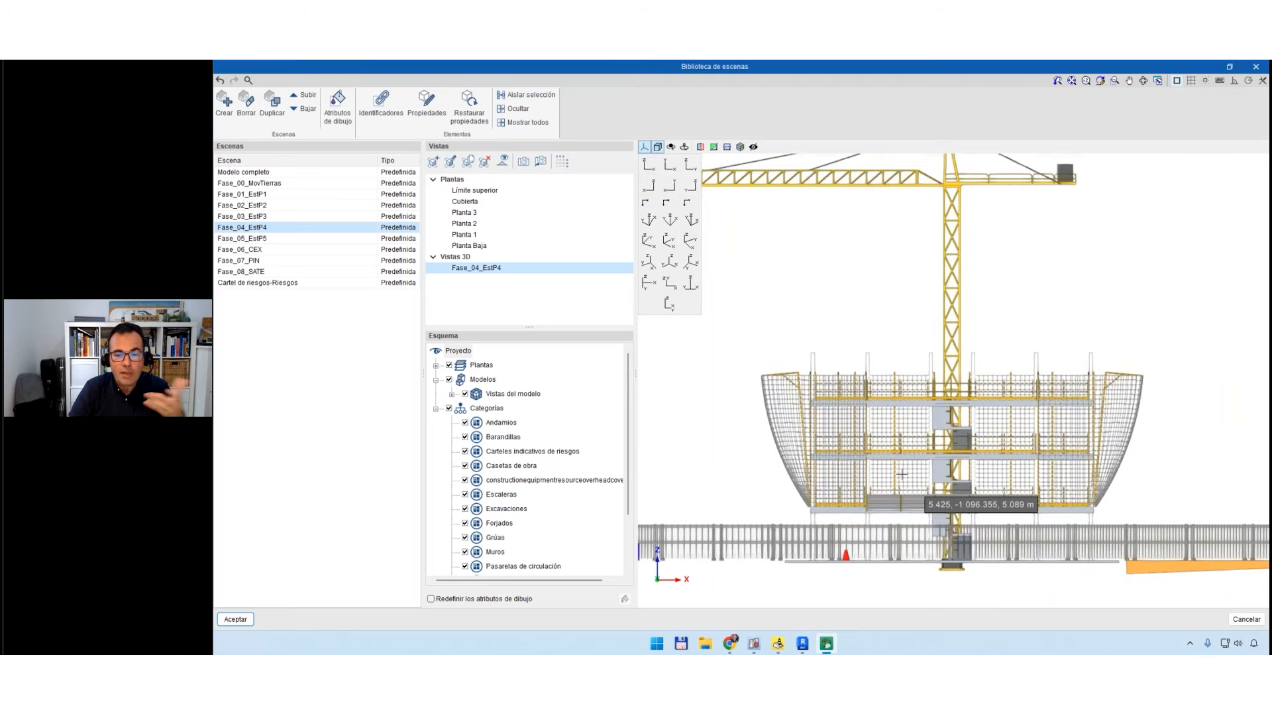
{"action": "left_click", "coordinate": [690, 164]}
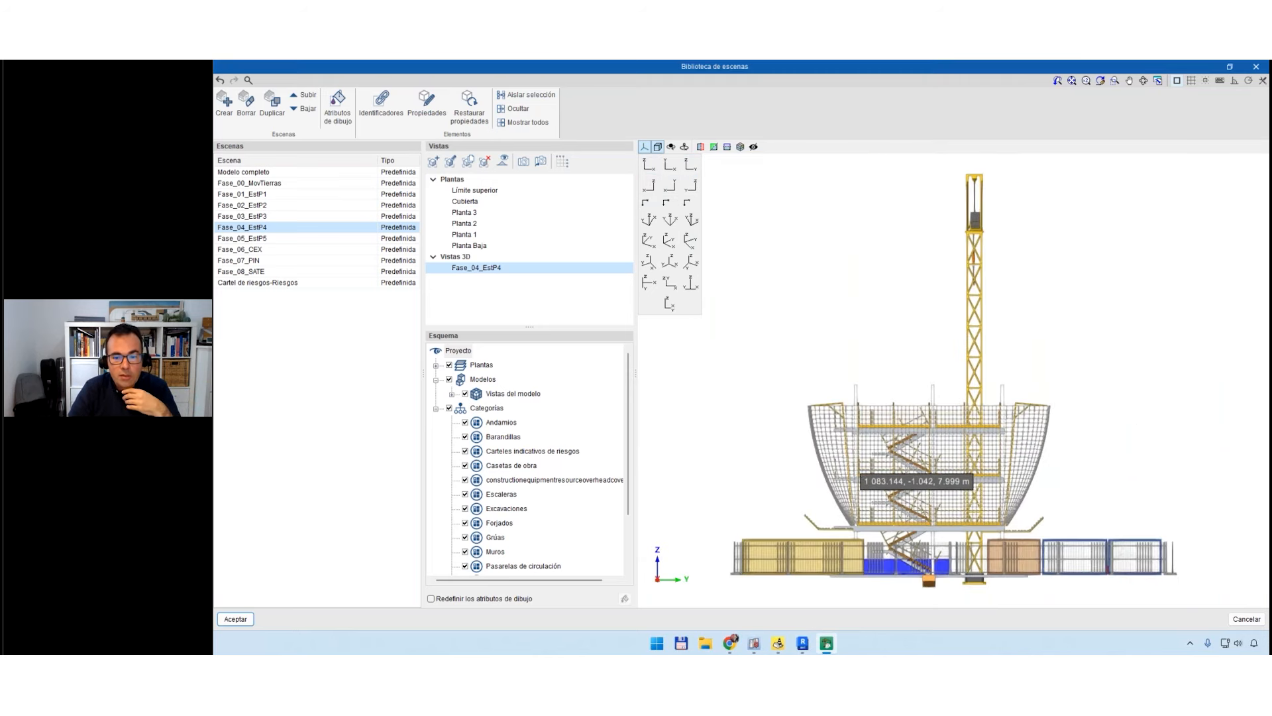
{"action": "left_click", "coordinate": [648, 165]}
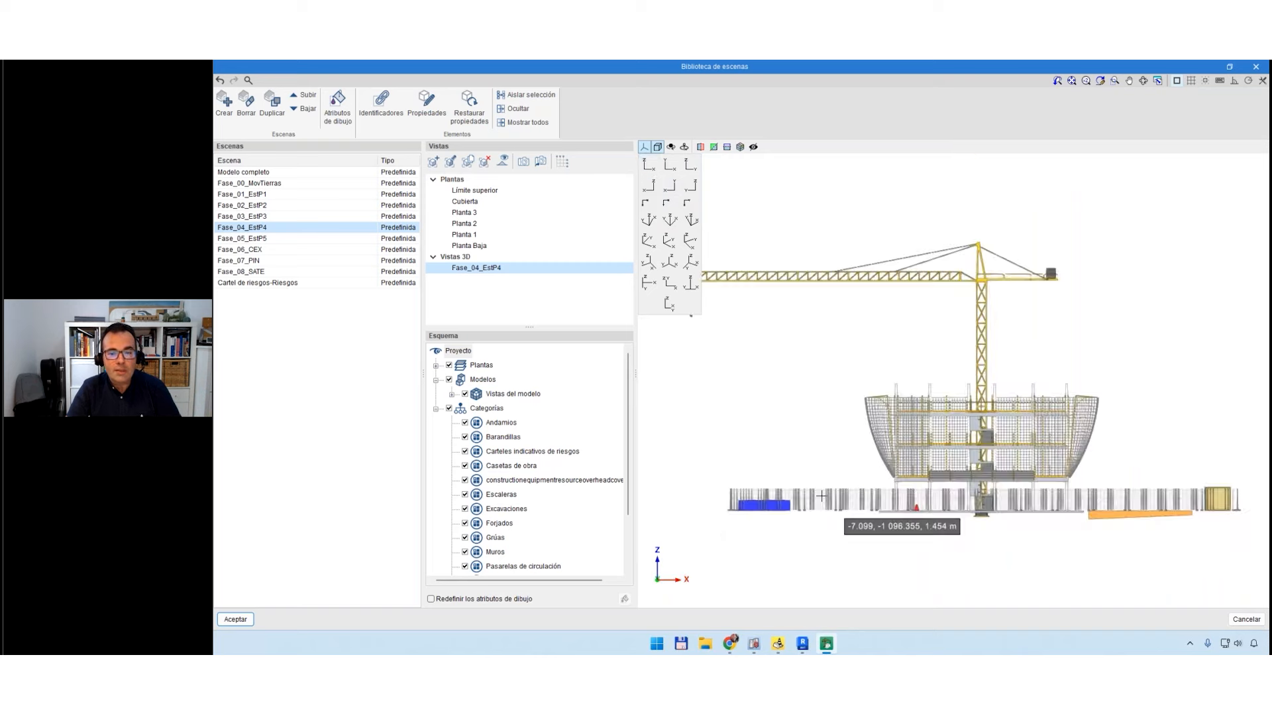
{"action": "middle_click_drag", "start_coordinate": [951, 369], "coordinate": [972, 429]}
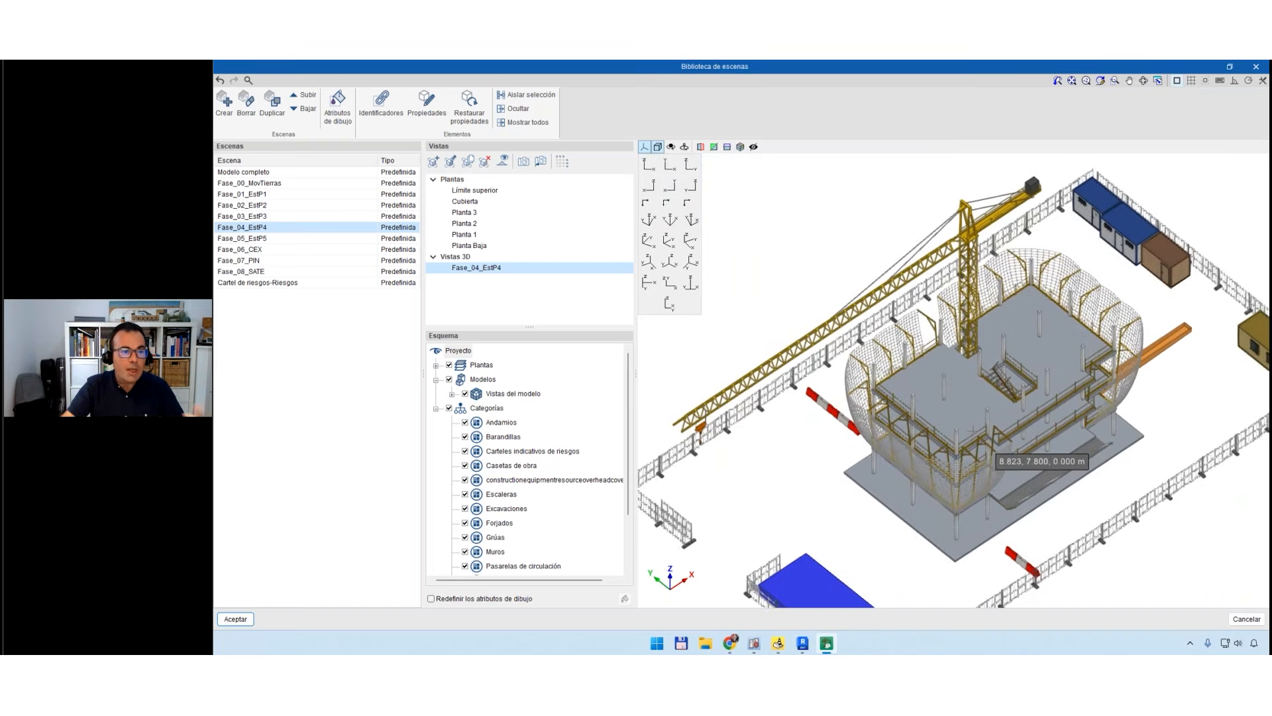
Open scene Fase_06_CEX in its 3D view and look at the building's external enclosure.
{"action": "left_click", "coordinate": [264, 250]}
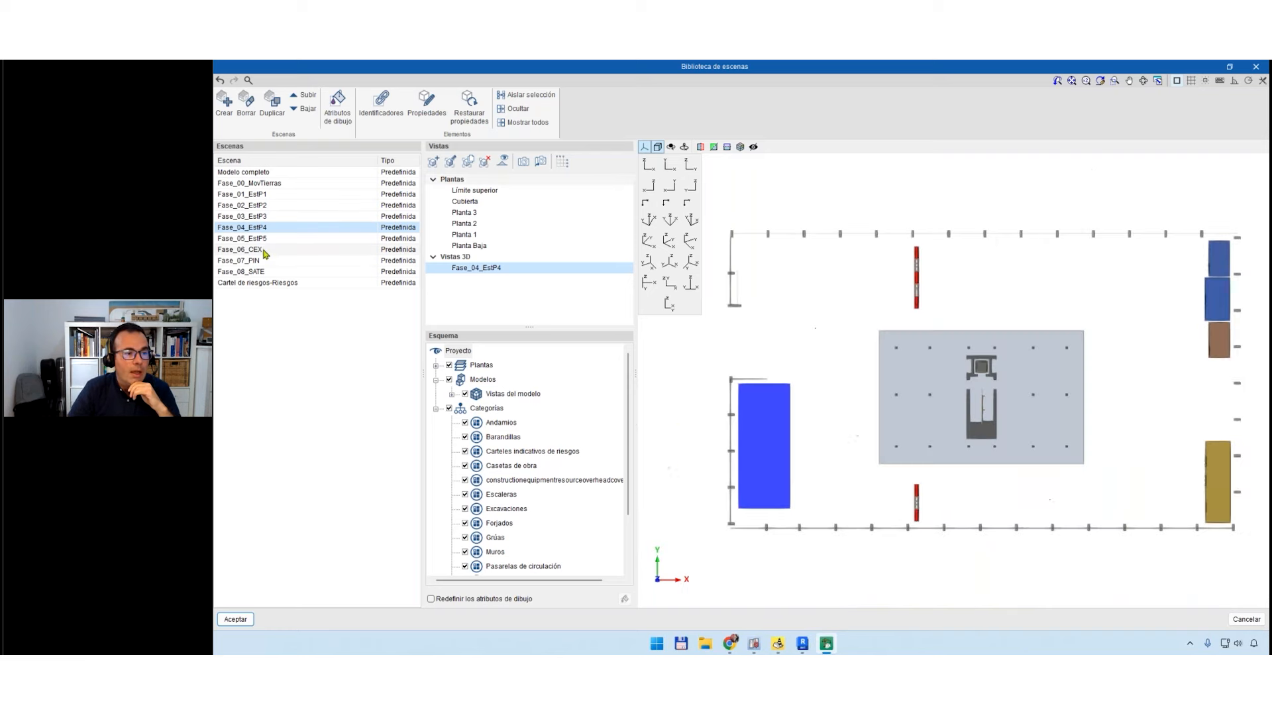
{"action": "middle_click_drag", "start_coordinate": [795, 524], "coordinate": [861, 525]}
{"action": "scroll", "coordinate": [861, 524], "scroll_direction": "up", "scroll_amount": 5}
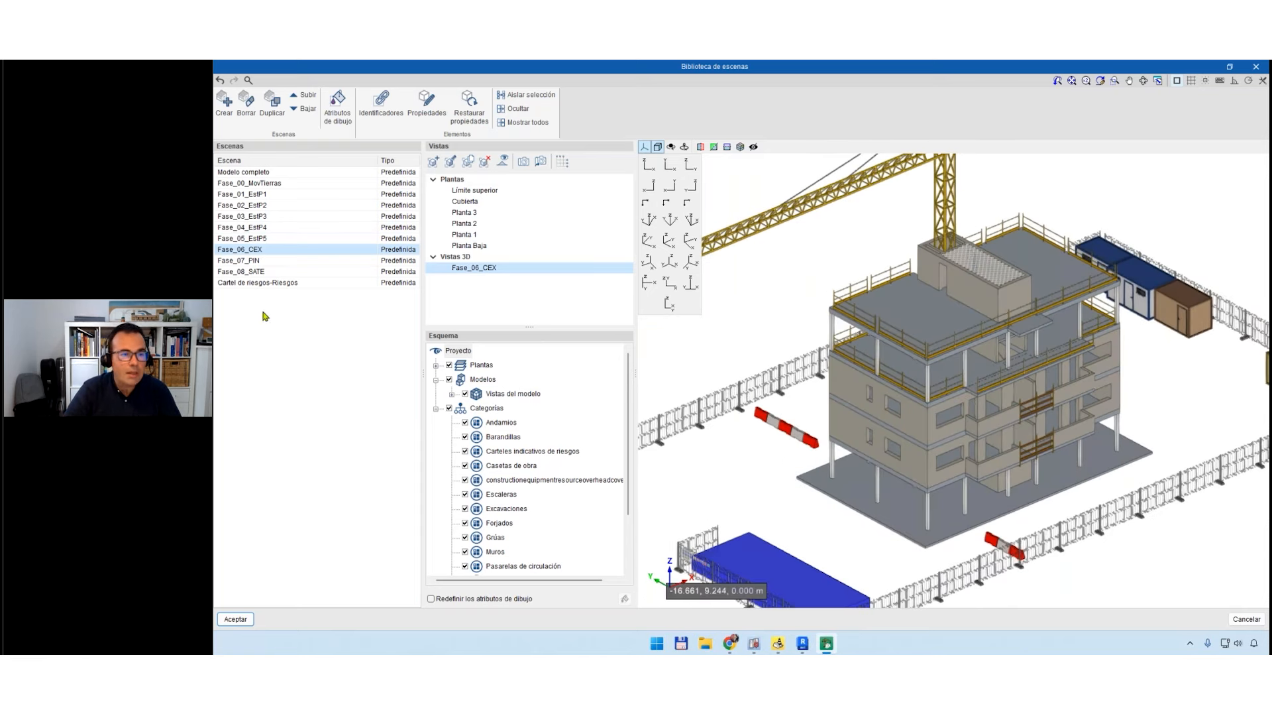
Pass through scene Fase_07_PIN, open Fase_08_SATE in its 3D view and inspect the scaffolding and mast on the facades.
{"action": "left_click", "coordinate": [252, 261]}
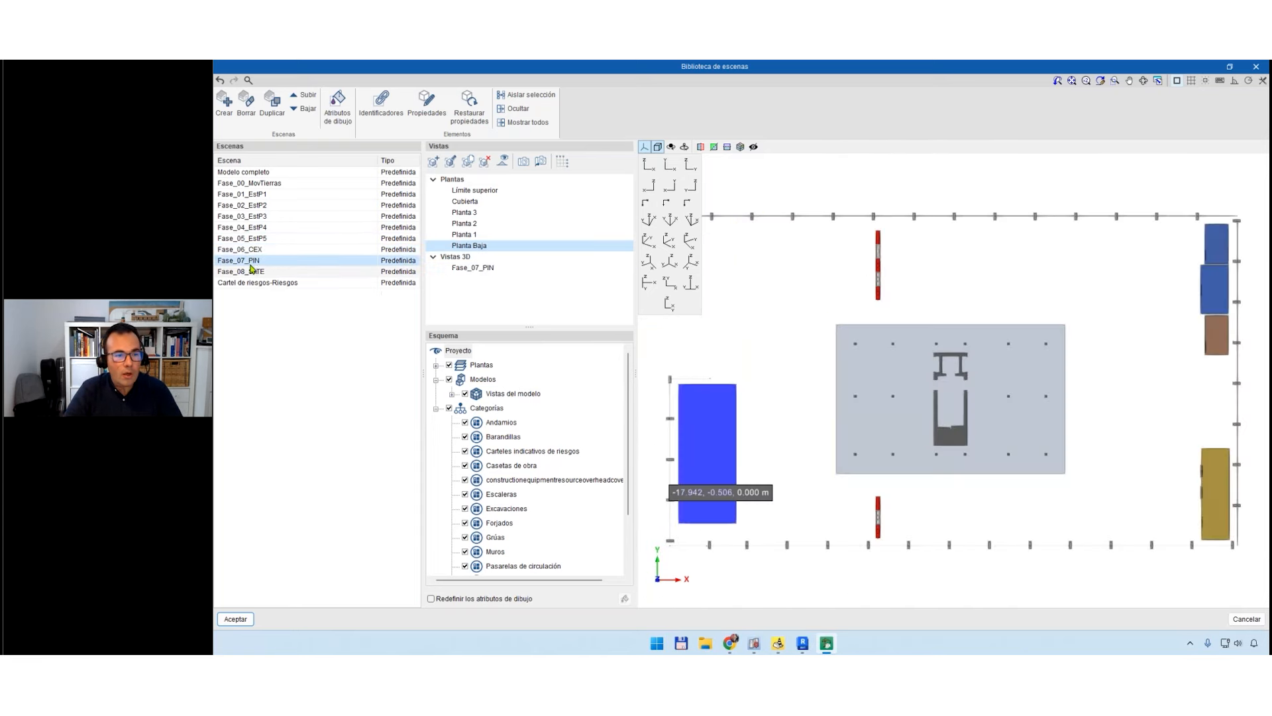
{"action": "left_click", "coordinate": [255, 271]}
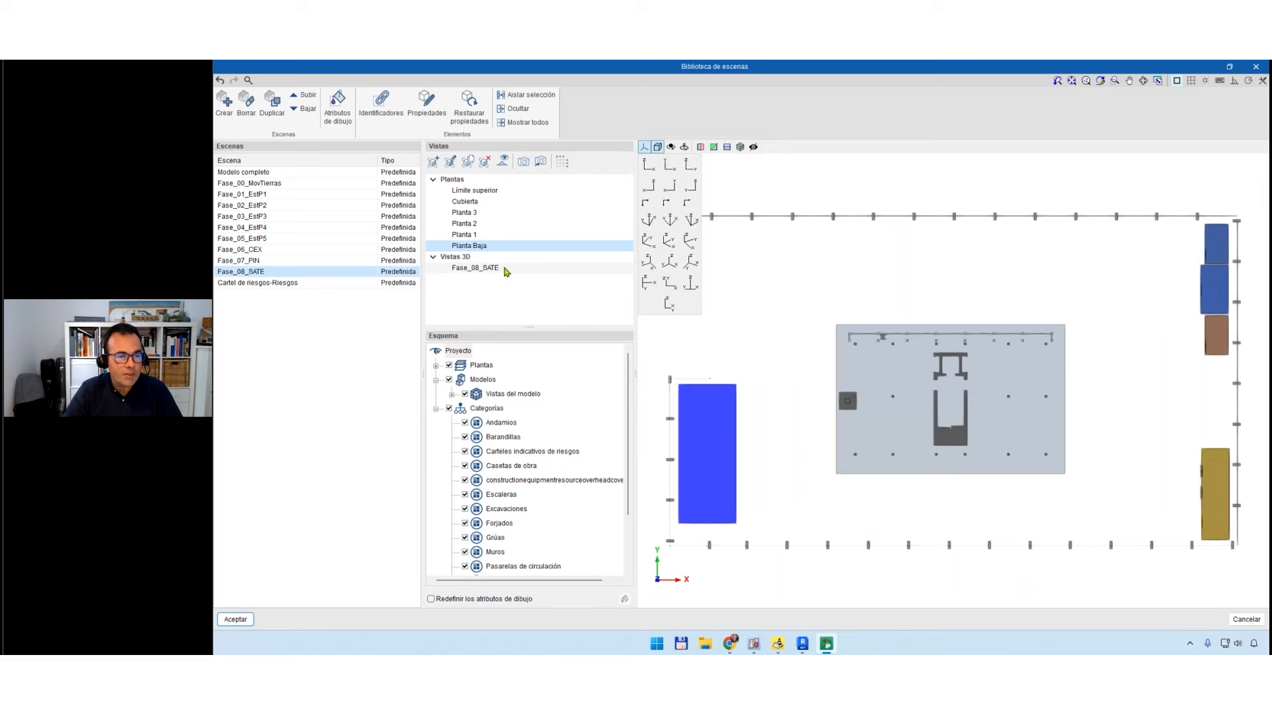
{"action": "left_click", "coordinate": [486, 268]}
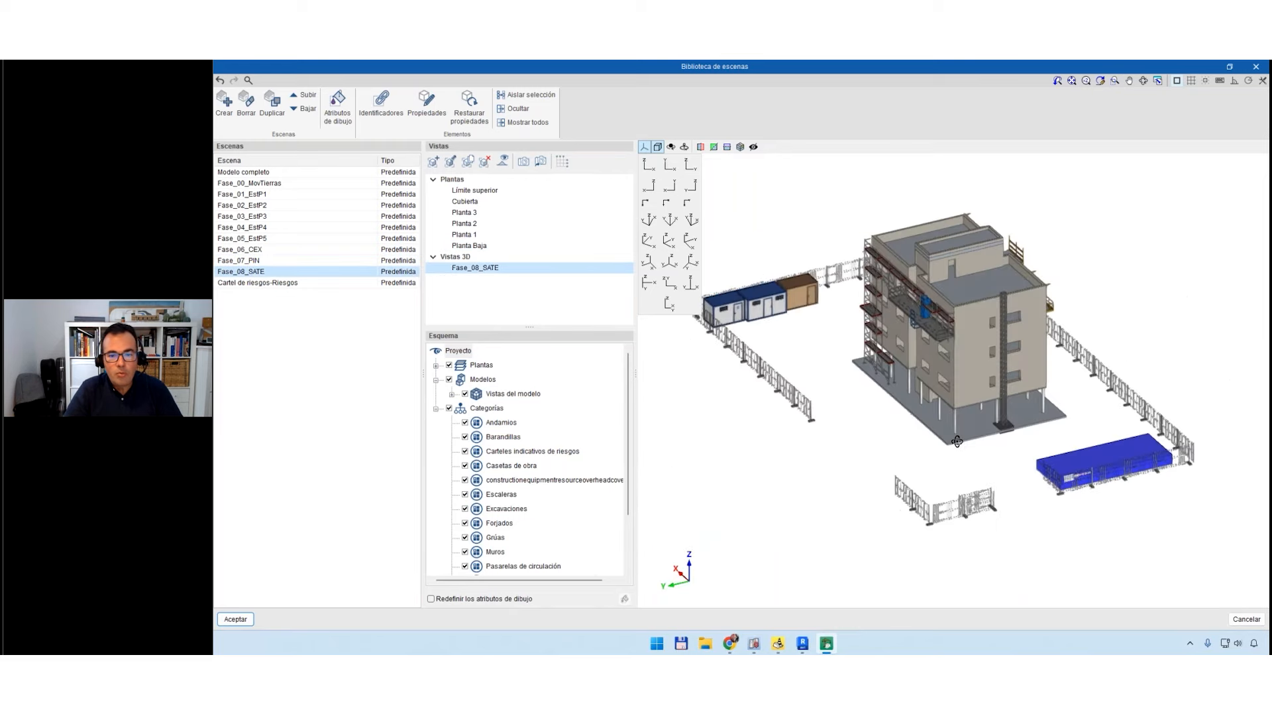
{"action": "key", "text": "ctrl"}
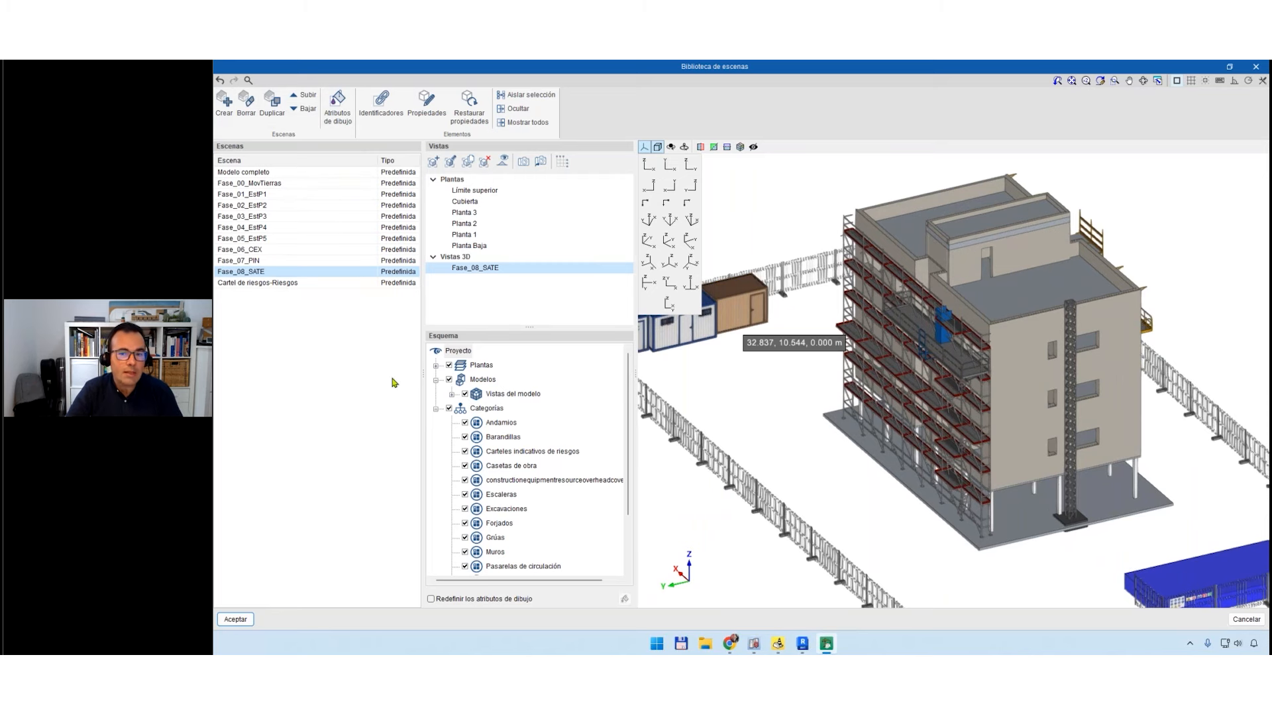
{"action": "middle_click_drag", "start_coordinate": [776, 442], "coordinate": [895, 505], "text": "shift"}
{"action": "scroll", "coordinate": [895, 505], "scroll_direction": "up", "scroll_amount": 4}
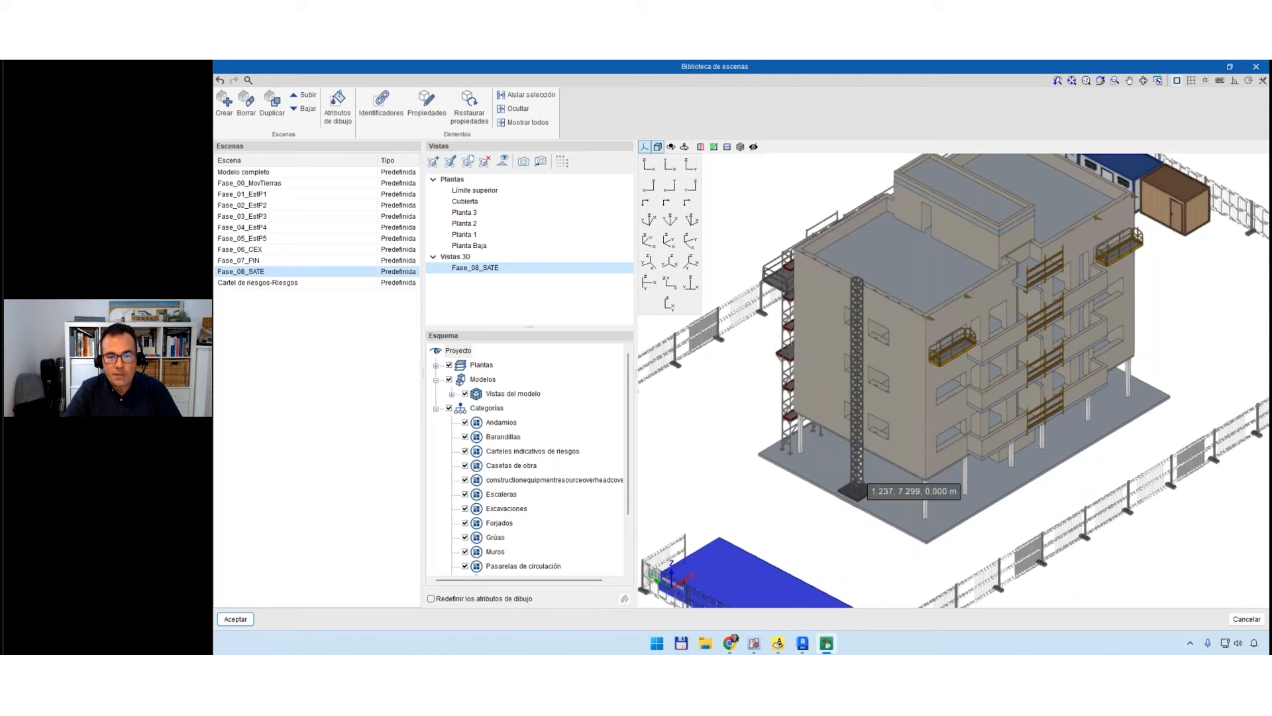
Examine the unloading platforms and balcony railings of Fase_08_SATE up close, and return to an overall view of the site.
{"action": "scroll", "coordinate": [957, 341], "scroll_direction": "up", "scroll_amount": 3}
{"action": "scroll", "coordinate": [957, 341], "scroll_direction": "down", "scroll_amount": 3}
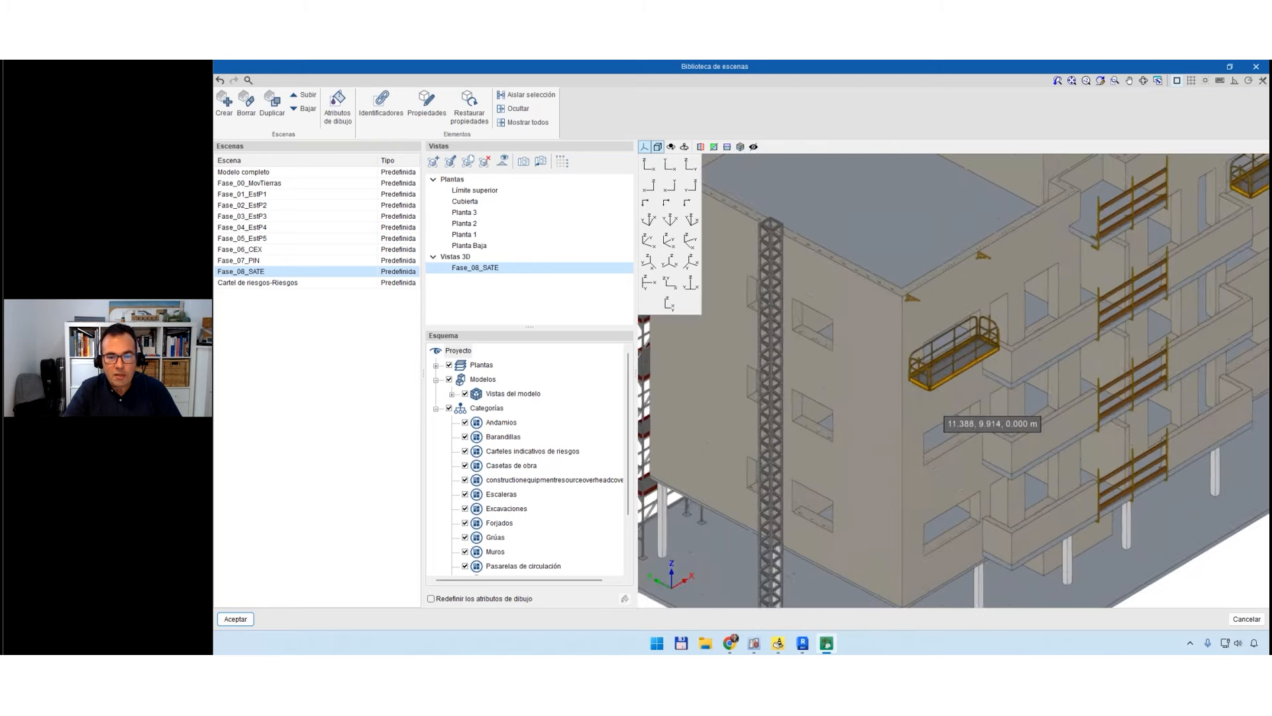
{"action": "scroll", "coordinate": [742, 464], "scroll_direction": "down", "scroll_amount": 5}
{"action": "middle_click_drag", "start_coordinate": [742, 464], "coordinate": [891, 457], "text": "shift"}
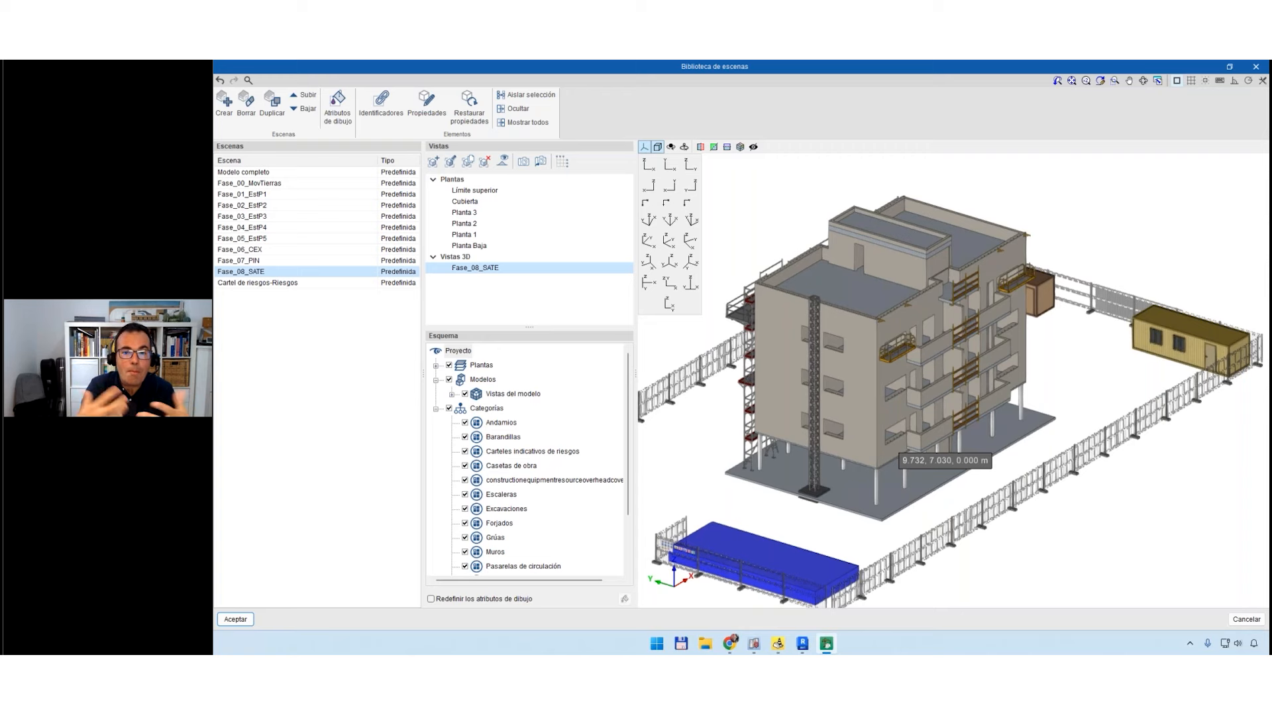
Close the scene library and examine the labels and dimensions of the FASE 00 plan and the 3D detail on the sheet.
{"action": "left_click", "coordinate": [1256, 66]}
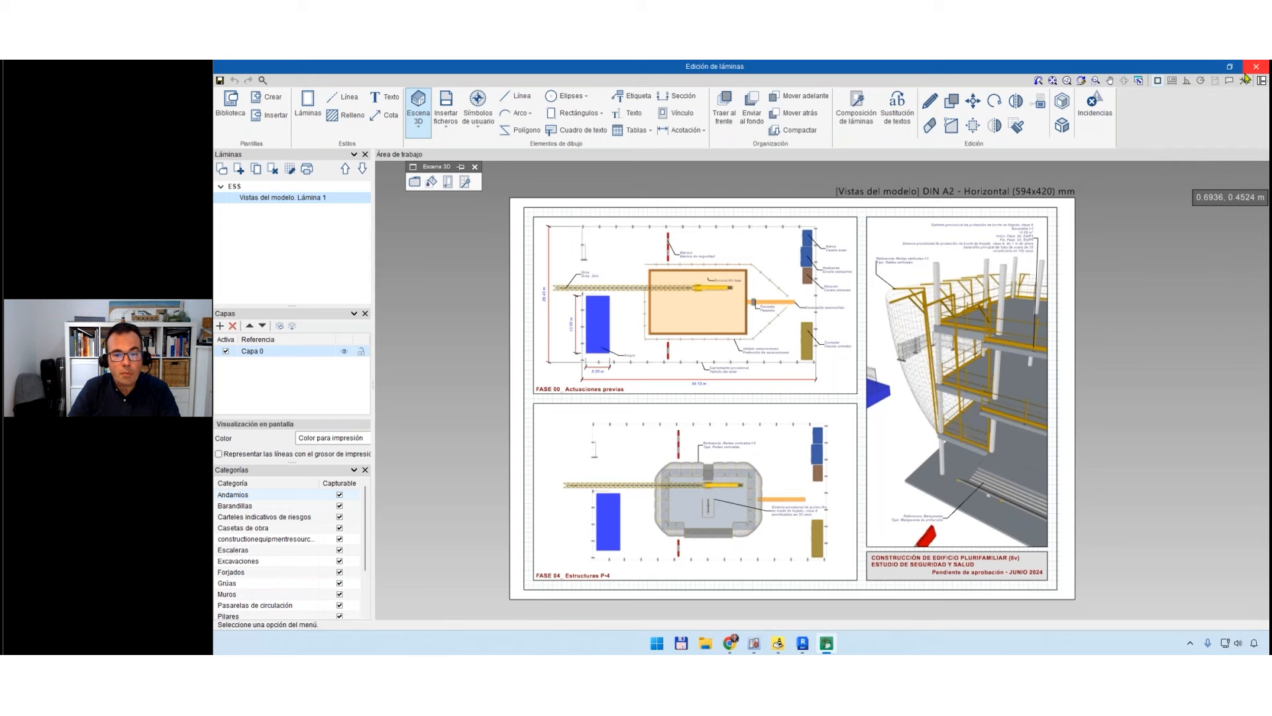
{"action": "scroll", "coordinate": [586, 338], "scroll_direction": "up", "scroll_amount": 3}
{"action": "scroll", "coordinate": [685, 336], "scroll_direction": "up", "scroll_amount": 2}
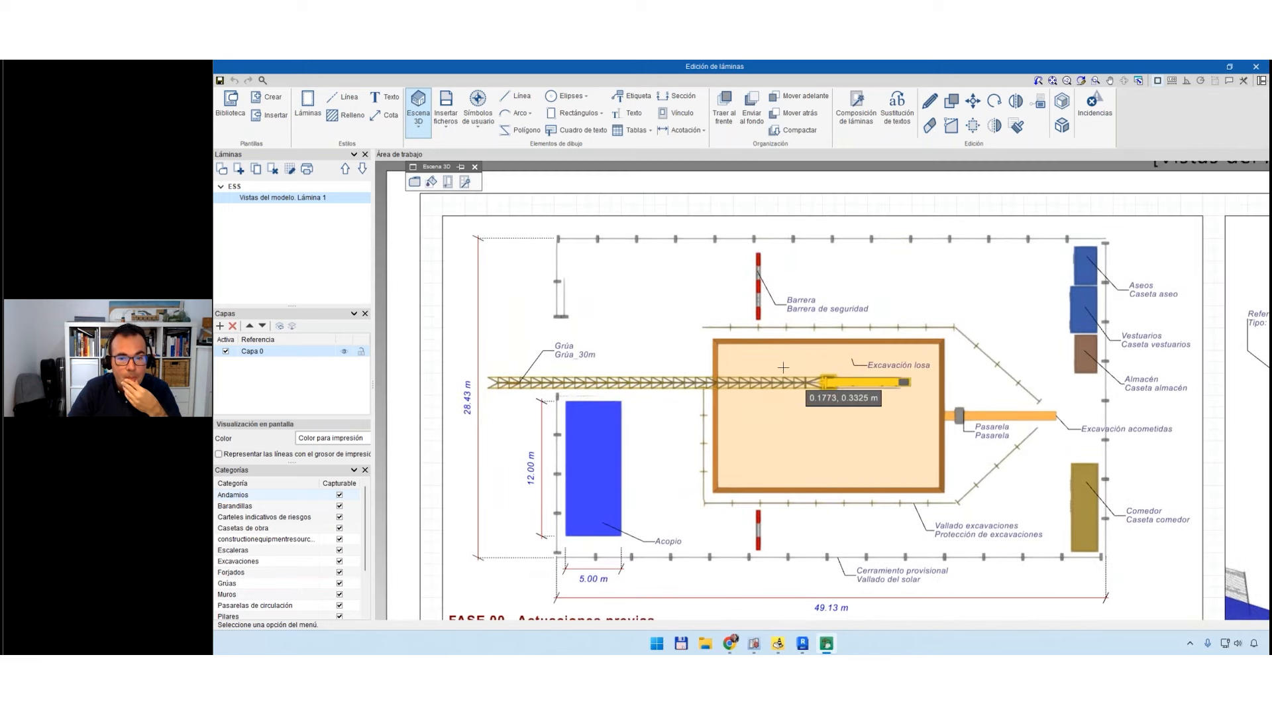
{"action": "scroll", "coordinate": [783, 367], "scroll_direction": "down", "scroll_amount": 3}
{"action": "middle_click_drag", "start_coordinate": [782, 530], "coordinate": [504, 570]}
{"action": "middle_click_drag", "start_coordinate": [805, 326], "coordinate": [733, 413]}
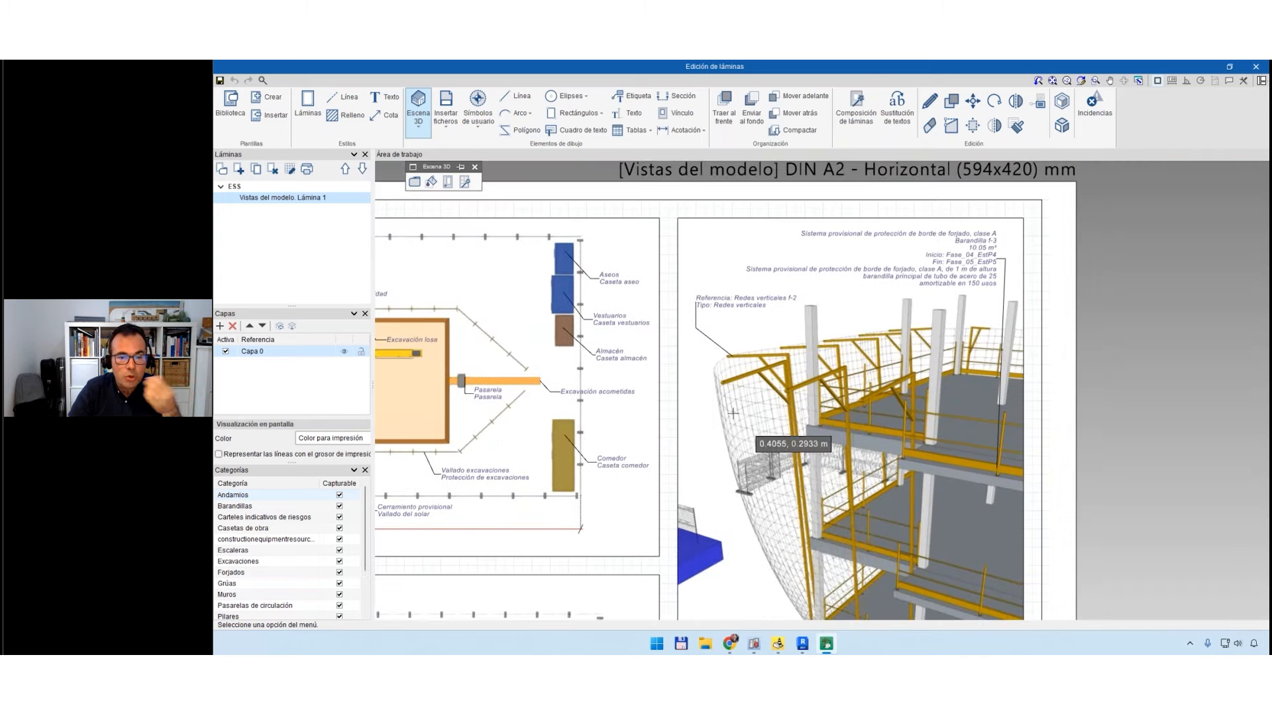
{"action": "scroll", "coordinate": [733, 413], "scroll_direction": "down", "scroll_amount": 4}
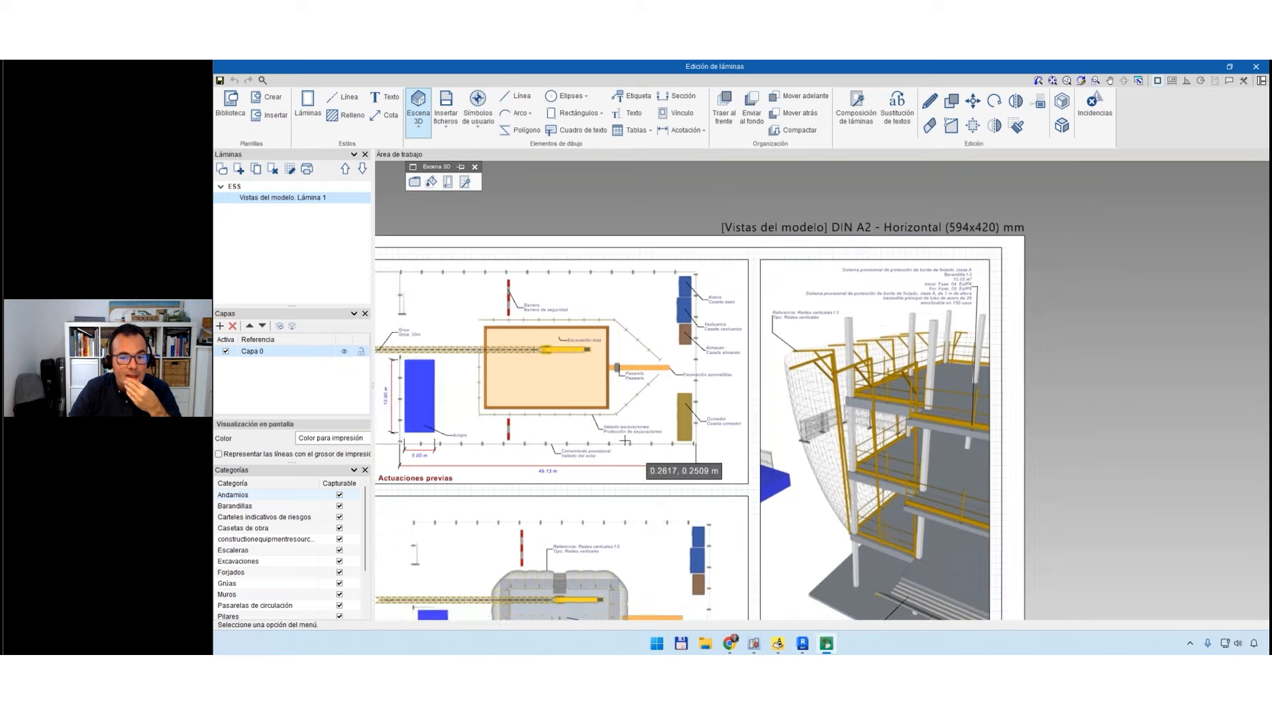
{"action": "scroll", "coordinate": [633, 444], "scroll_direction": "up", "scroll_amount": 2}
{"action": "scroll", "coordinate": [868, 397], "scroll_direction": "down", "scroll_amount": 2}
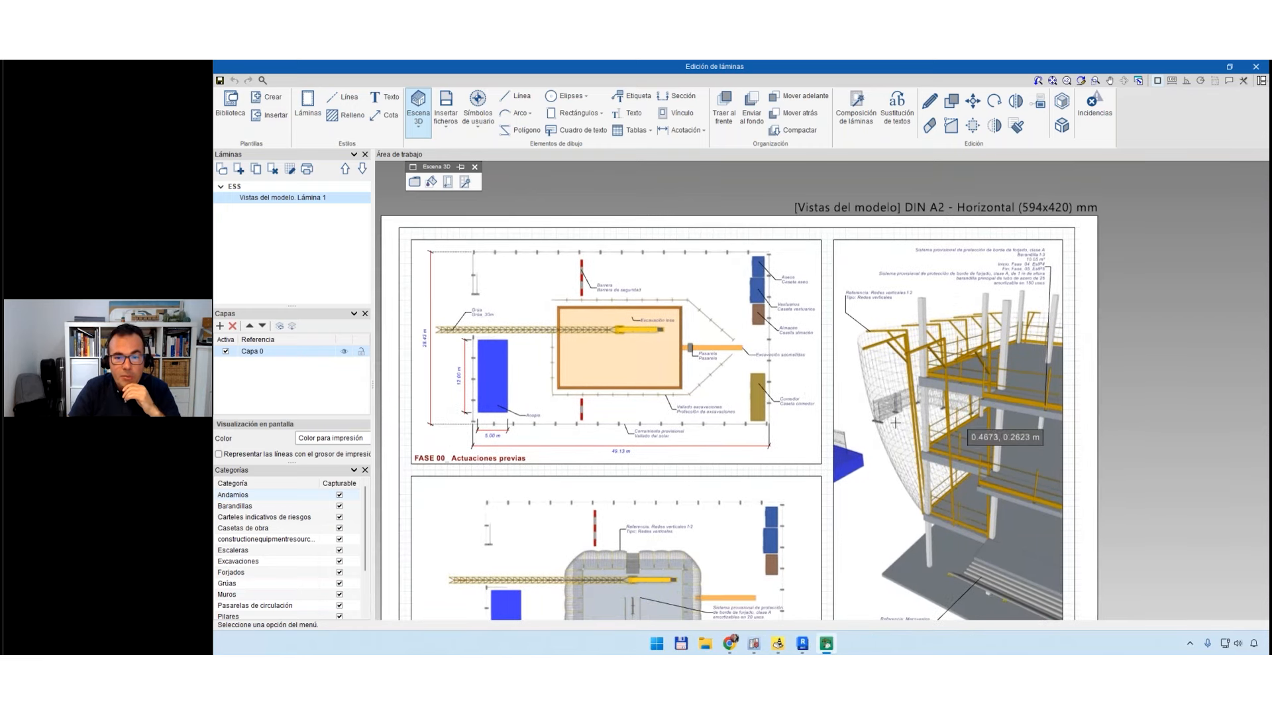
{"action": "middle_click_drag", "start_coordinate": [516, 358], "coordinate": [588, 359]}
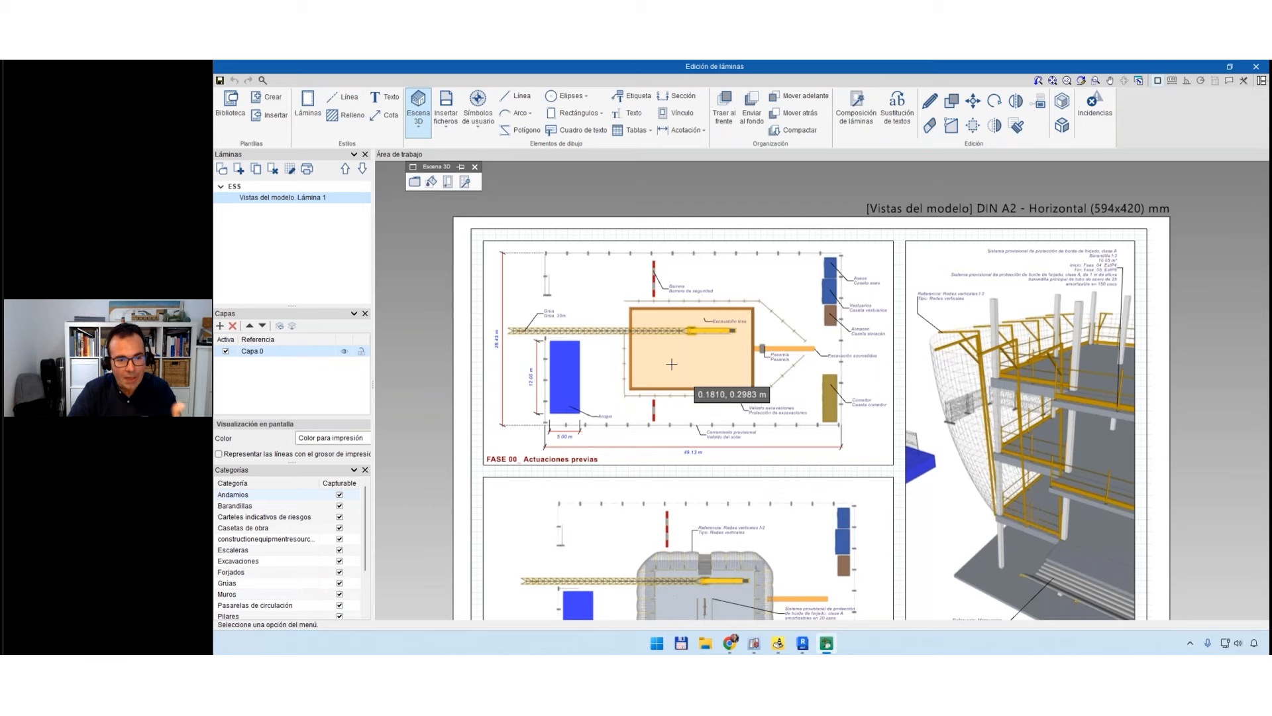
Add a label reading "Cerramiento provisional, Vallado del solar" to the site fence in the phase 04 plan.
{"action": "mouse_move", "coordinate": [580, 561]}
{"action": "middle_mouse_down"}
{"action": "mouse_move", "coordinate": [588, 411]}
{"action": "mouse_move", "coordinate": [640, 397]}
{"action": "middle_mouse_up"}
{"action": "scroll", "coordinate": [588, 411], "scroll_direction": "up", "scroll_amount": 5}
{"action": "left_click", "coordinate": [631, 95]}
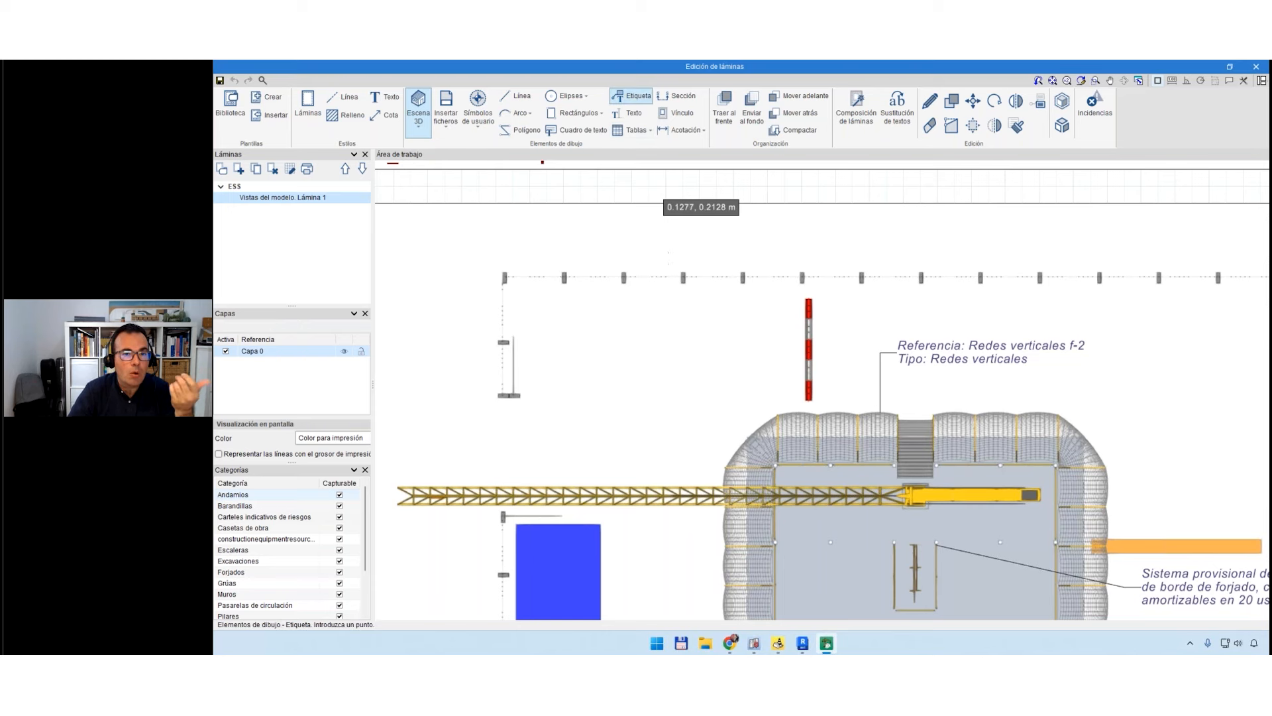
{"action": "left_click", "coordinate": [515, 350]}
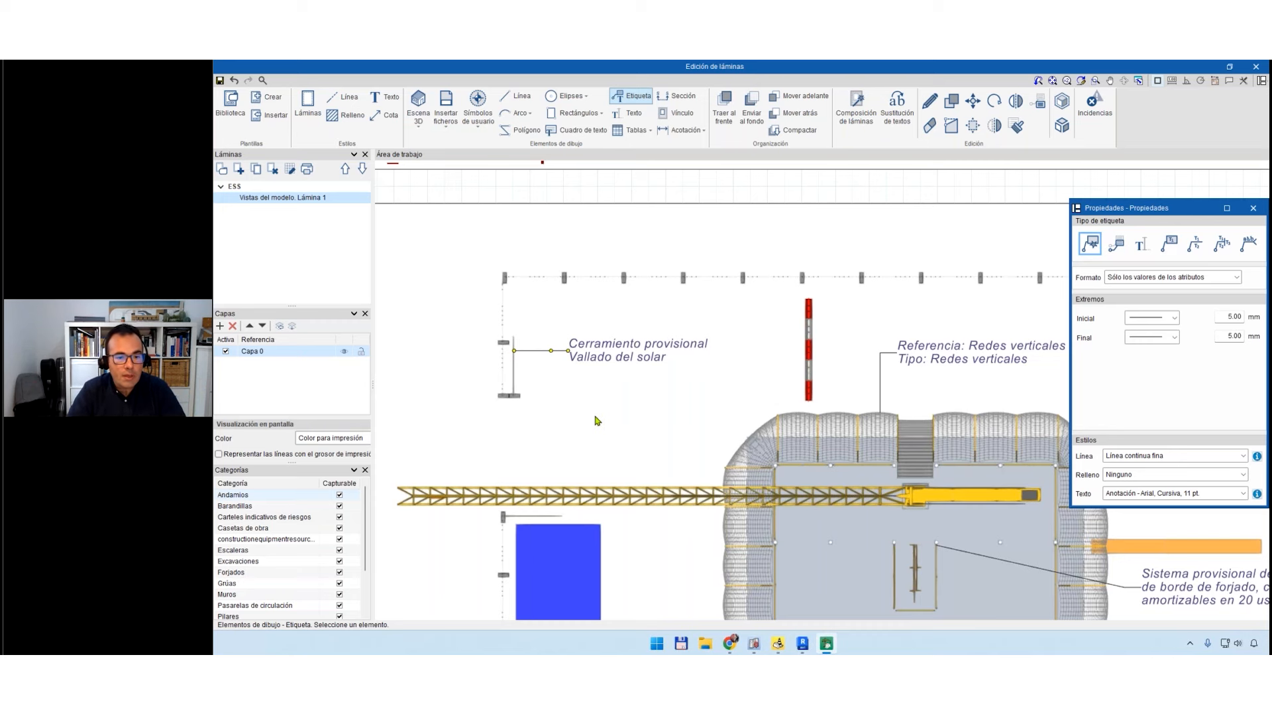
{"action": "scroll", "coordinate": [595, 419], "scroll_direction": "down", "scroll_amount": 3}
{"action": "key", "text": "Escape"}
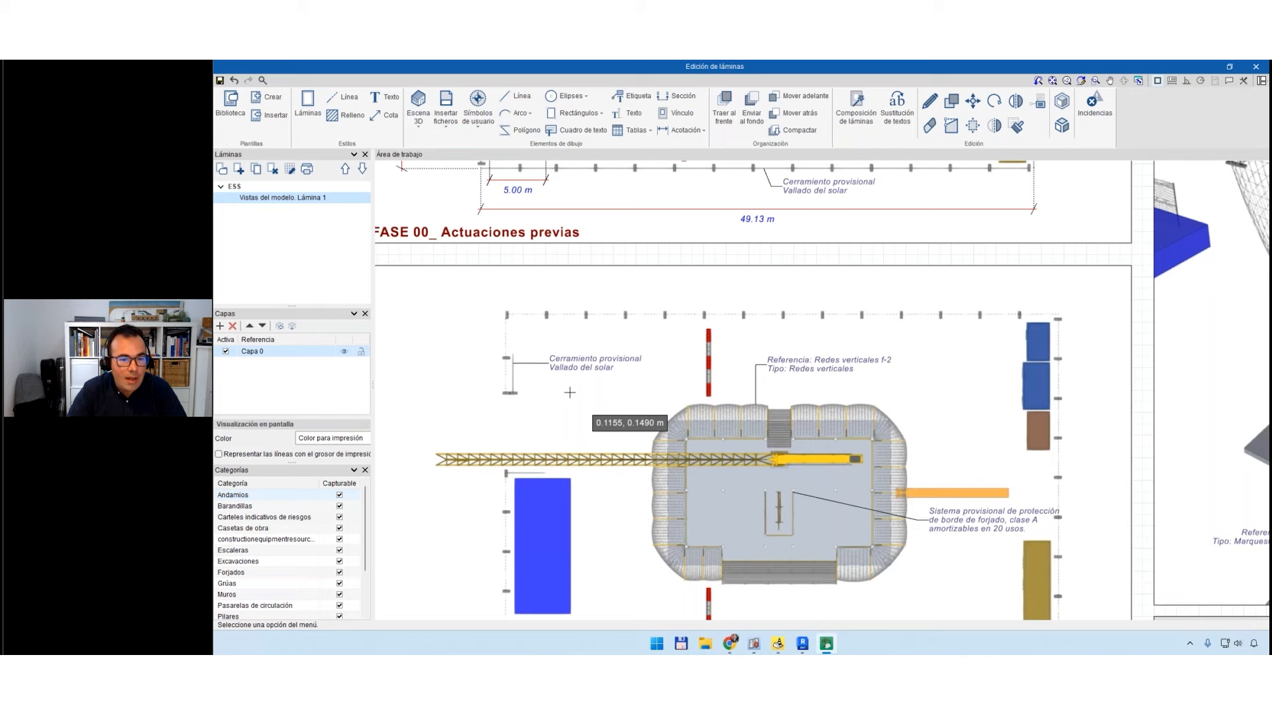
Label a slab-edge railing in the sheet's 3D detail with all its available attributes, placing the text beyond the sheet's edge.
{"action": "scroll", "coordinate": [770, 512], "scroll_direction": "down", "scroll_amount": 3}
{"action": "middle_click_drag", "start_coordinate": [1258, 358], "coordinate": [750, 422]}
{"action": "scroll", "coordinate": [769, 444], "scroll_direction": "up", "scroll_amount": 4}
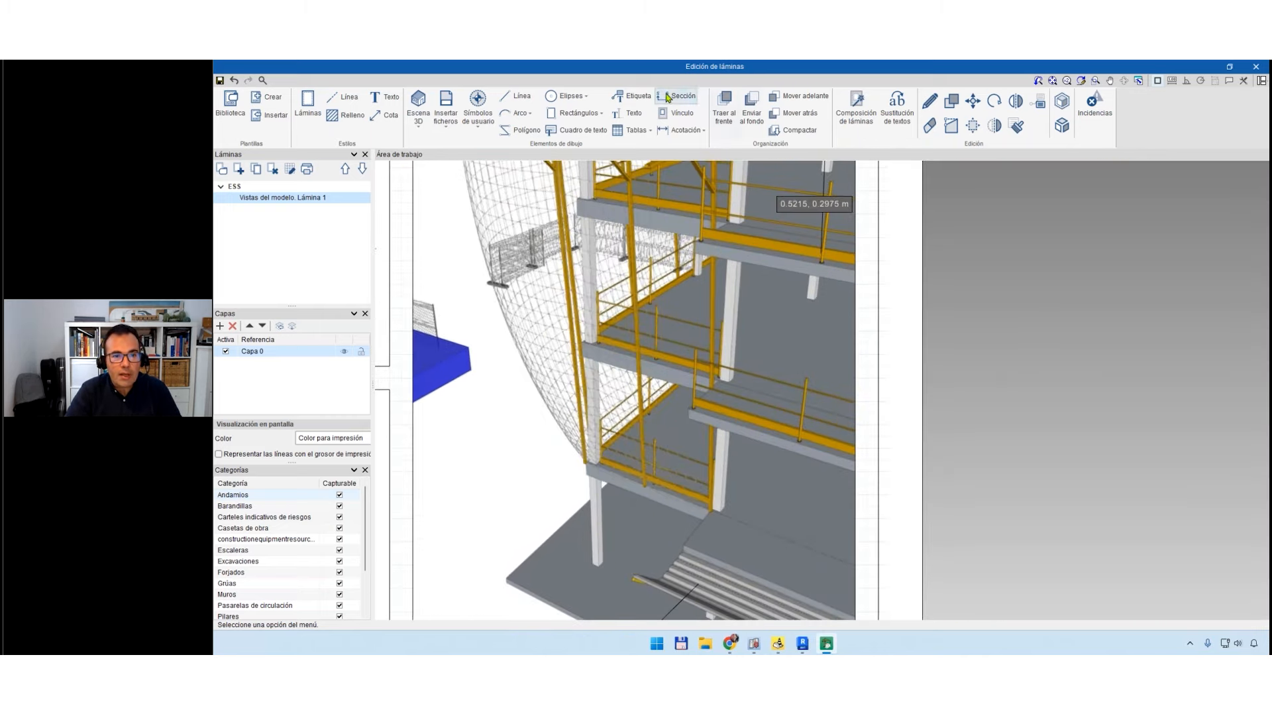
{"action": "left_click", "coordinate": [631, 96]}
{"action": "left_click", "coordinate": [776, 422]}
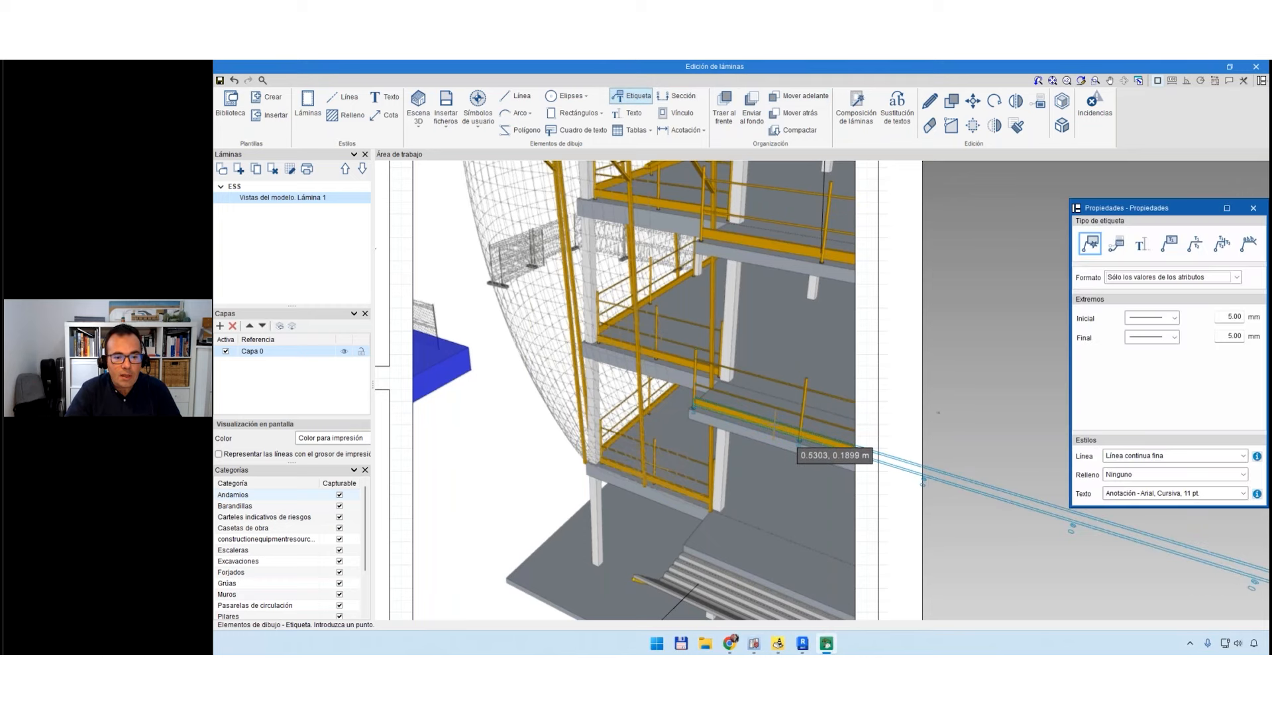
{"action": "scroll", "coordinate": [795, 398], "scroll_direction": "up", "scroll_amount": 3}
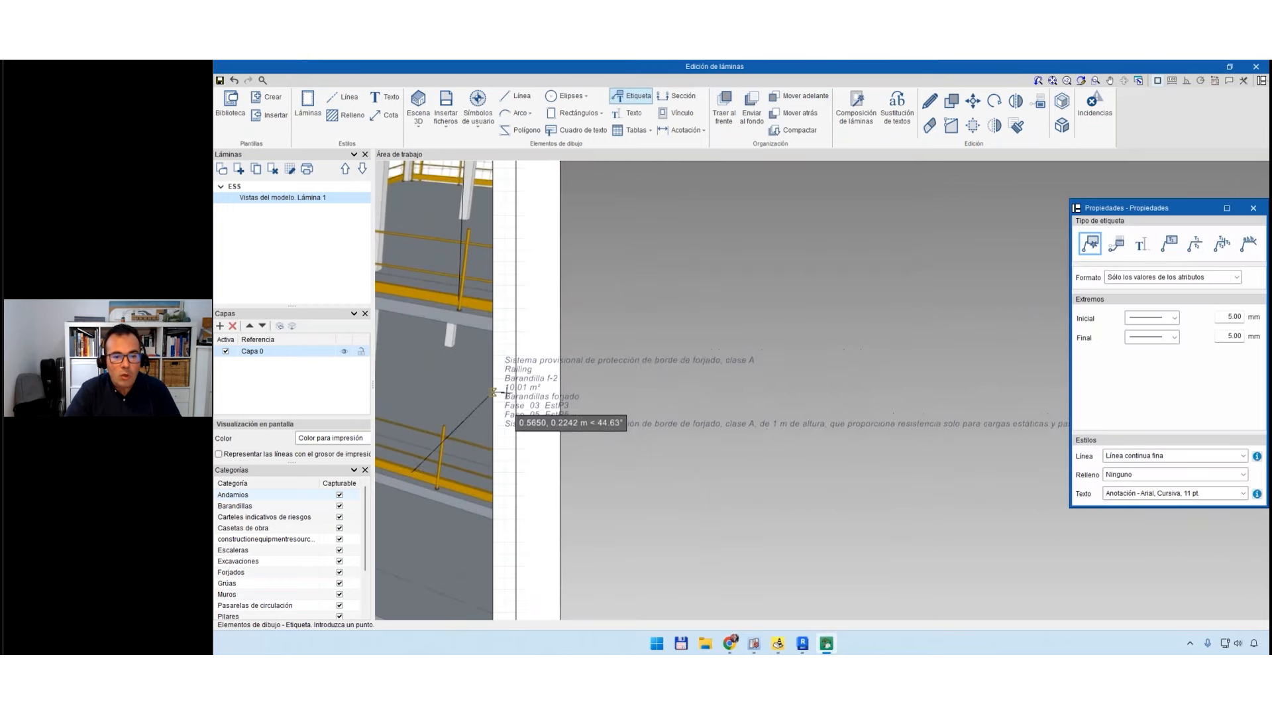
{"action": "left_click", "coordinate": [578, 382]}
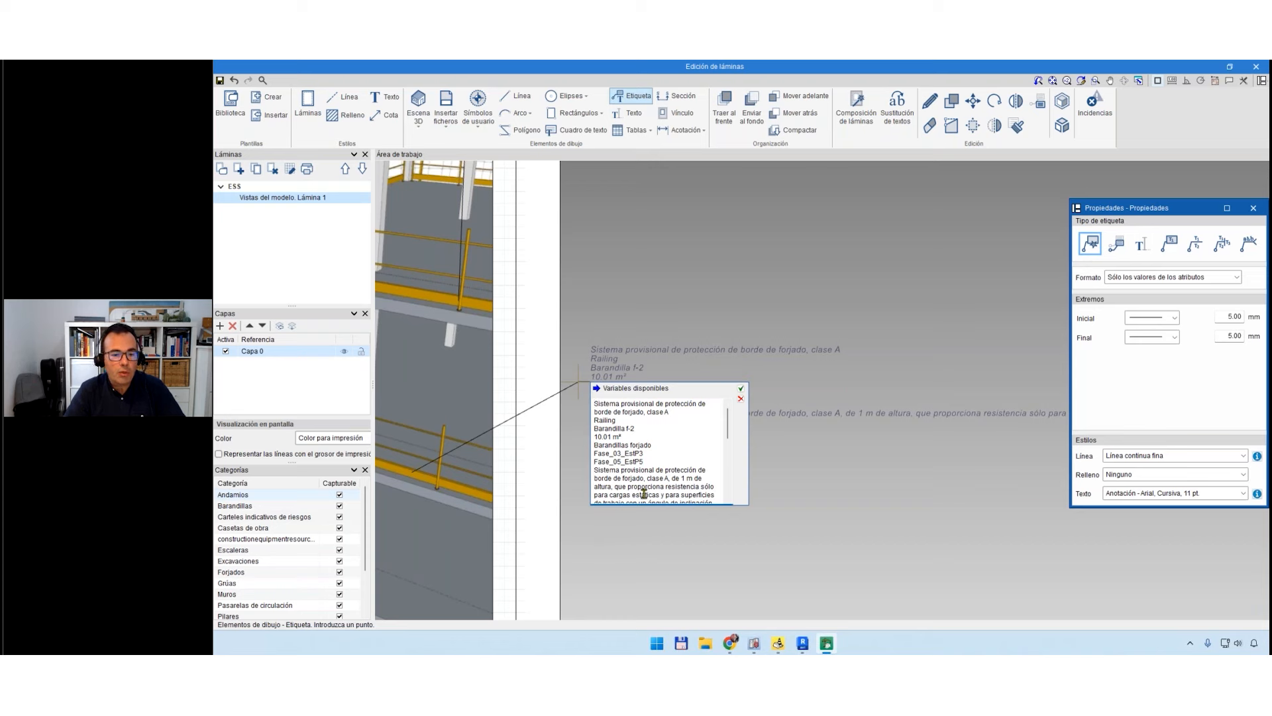
{"action": "left_click", "coordinate": [741, 388]}
{"action": "scroll", "coordinate": [655, 447], "scroll_direction": "up", "scroll_amount": 4}
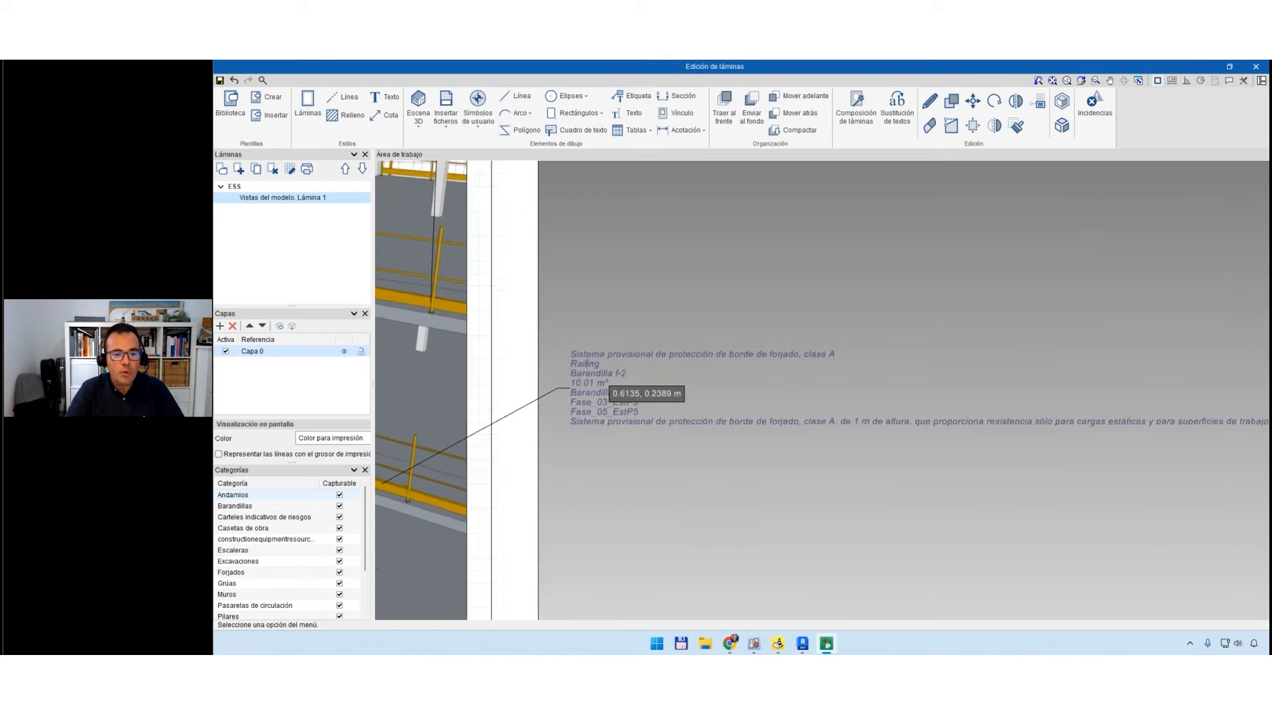
{"action": "key", "text": "Escape"}
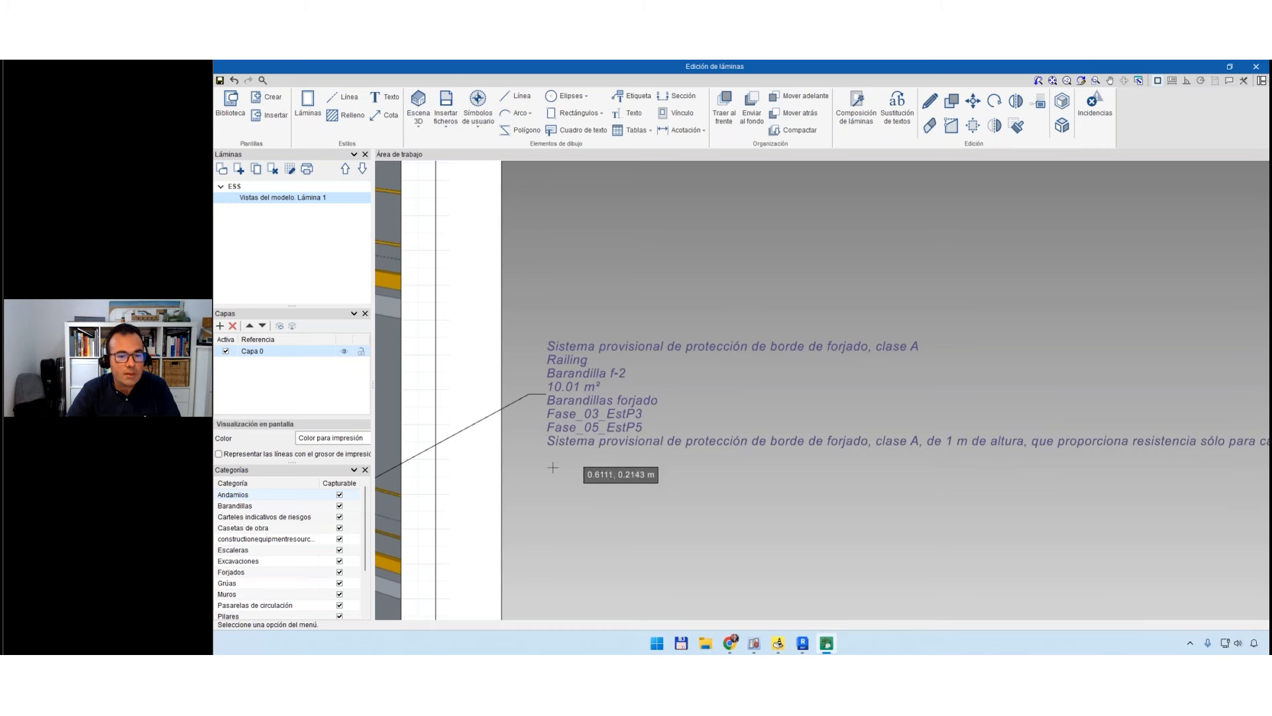
Read along the long description line of the railing label, including its tube dimensions and number of reuses.
{"action": "scroll", "coordinate": [671, 540], "scroll_direction": "down", "scroll_amount": 1}
{"action": "middle_click_drag", "start_coordinate": [721, 530], "coordinate": [635, 523]}
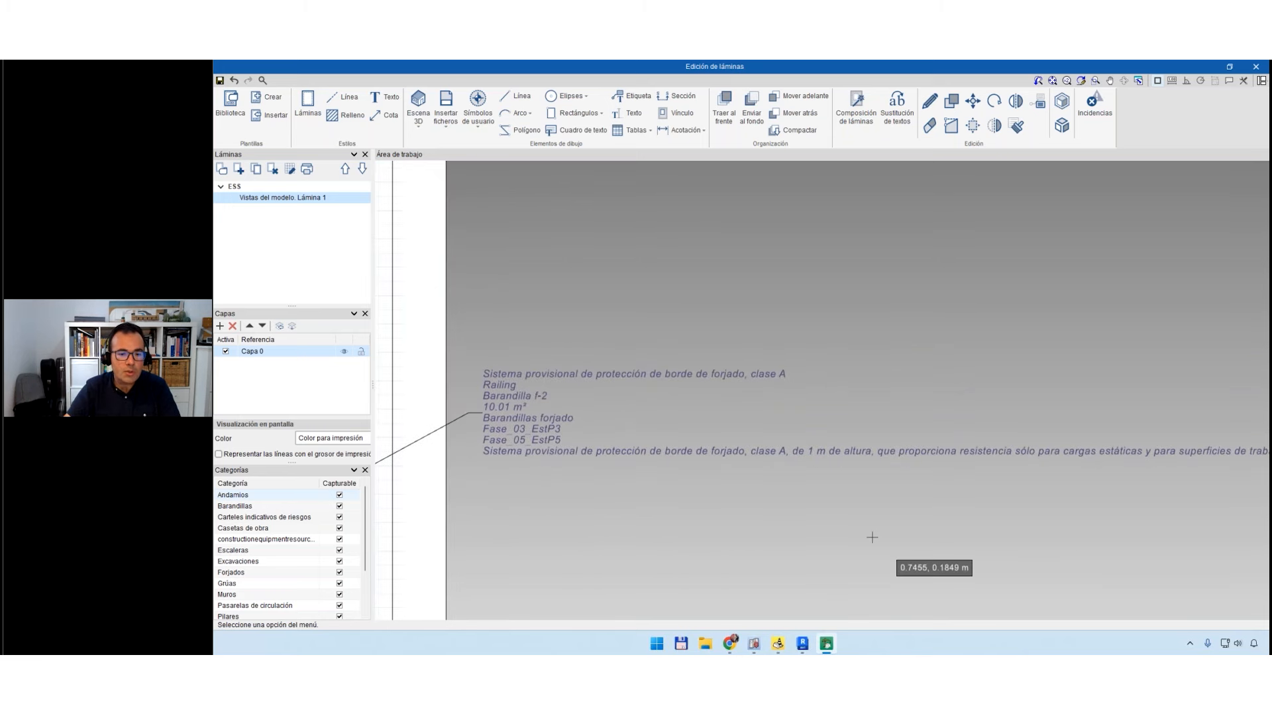
{"action": "middle_click_drag", "start_coordinate": [980, 528], "coordinate": [530, 536]}
{"action": "middle_click_drag", "start_coordinate": [989, 562], "coordinate": [808, 548]}
{"action": "scroll", "coordinate": [955, 452], "scroll_direction": "up", "scroll_amount": 2}
{"action": "scroll", "coordinate": [955, 475], "scroll_direction": "up", "scroll_amount": 2}
{"action": "middle_click_drag", "start_coordinate": [955, 475], "coordinate": [902, 470]}
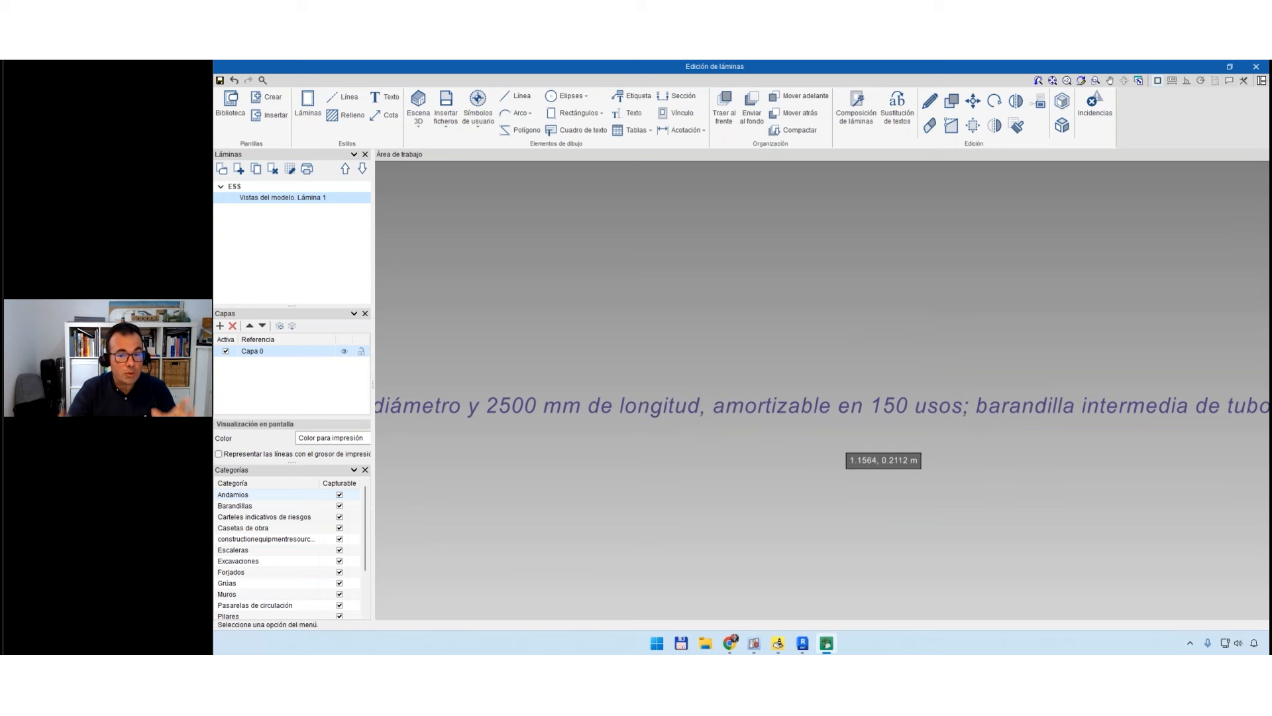
Examine the whole A2 sheet with the FASE 00 and FASE 04 plans, the 3D detail and their labels.
{"action": "scroll", "coordinate": [802, 438], "scroll_direction": "down", "scroll_amount": 5}
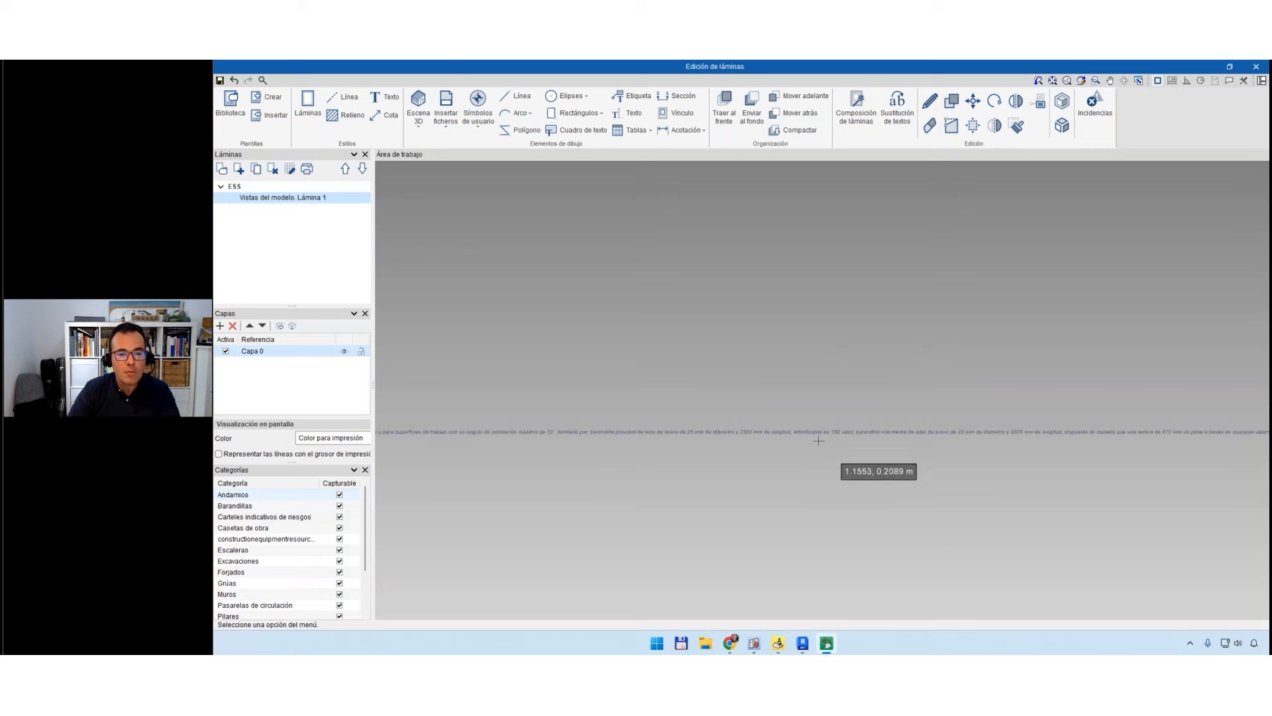
{"action": "scroll", "coordinate": [644, 503], "scroll_direction": "down", "scroll_amount": 3}
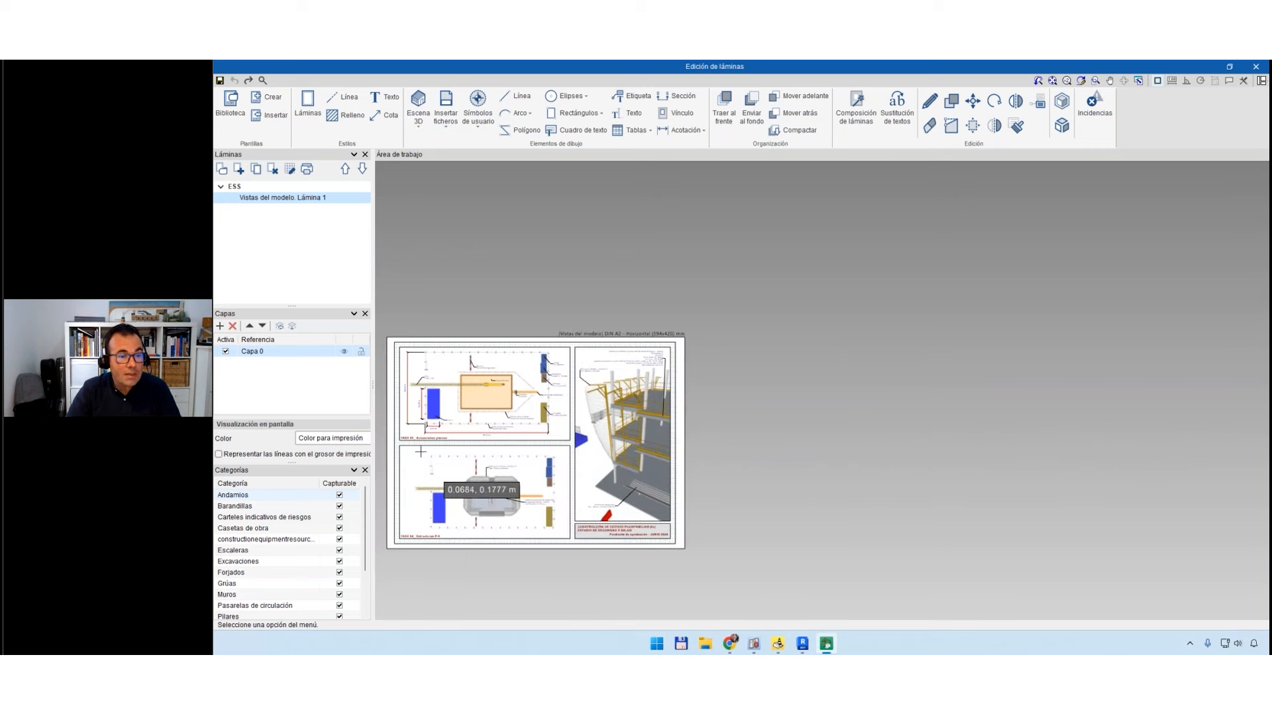
{"action": "scroll", "coordinate": [443, 431], "scroll_direction": "up", "scroll_amount": 1}
{"action": "scroll", "coordinate": [428, 412], "scroll_direction": "up", "scroll_amount": 1}
{"action": "middle_click_drag", "start_coordinate": [540, 479], "coordinate": [613, 459]}
{"action": "scroll", "coordinate": [751, 413], "scroll_direction": "up", "scroll_amount": 2}
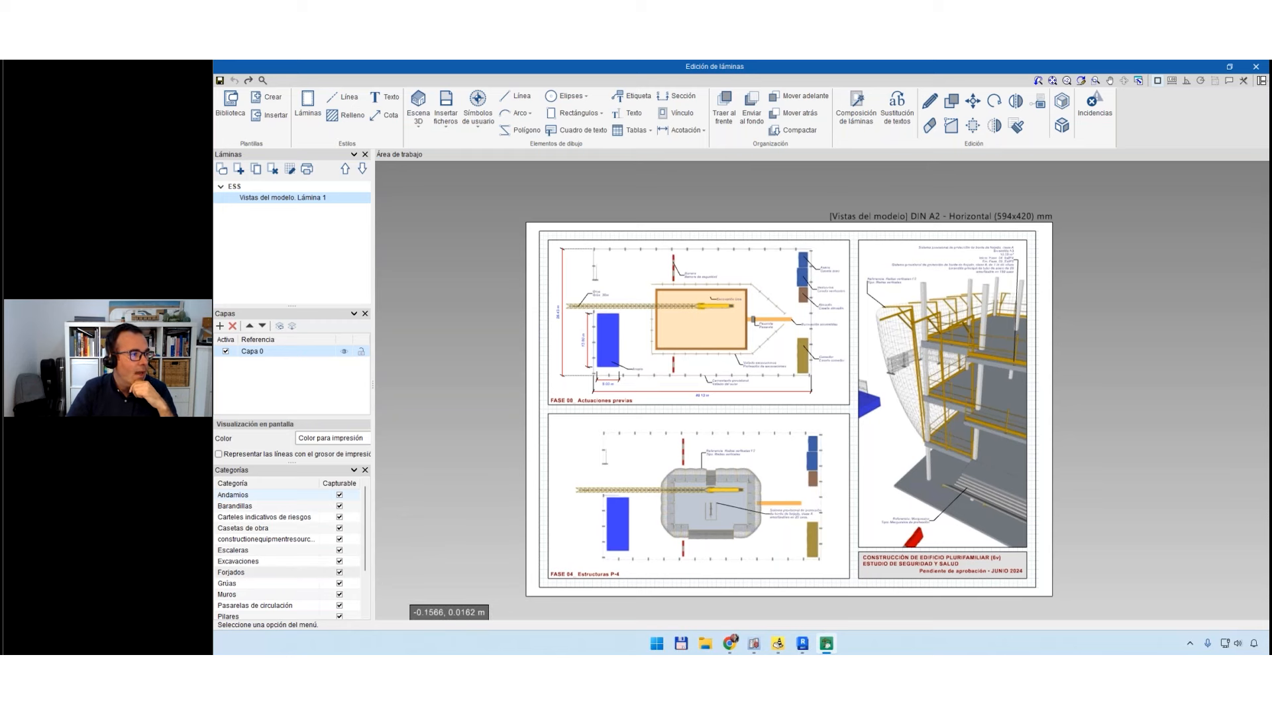
{"action": "middle_click_drag", "start_coordinate": [825, 440], "coordinate": [836, 433]}
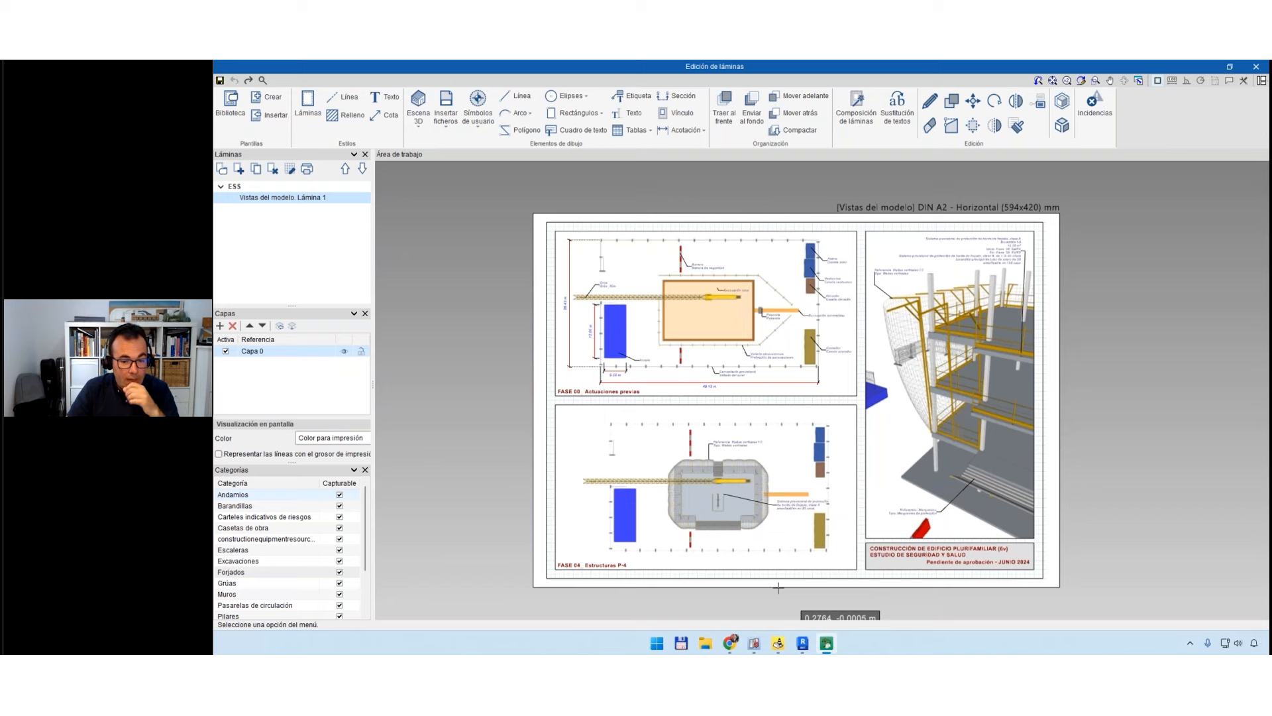
Look at the building model in CYPE Health and safety and return to the CYPE Construction Works sheet for comparison.
{"action": "left_click", "coordinate": [814, 610]}
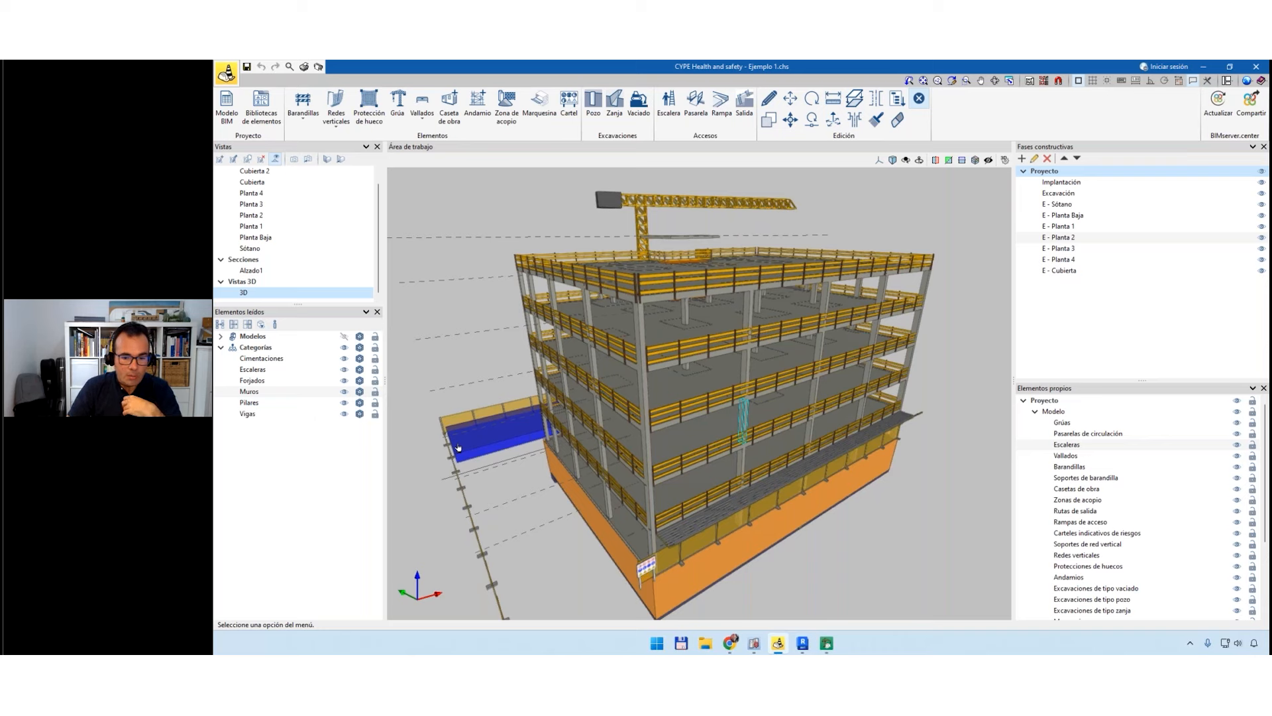
{"action": "left_click", "coordinate": [826, 643]}
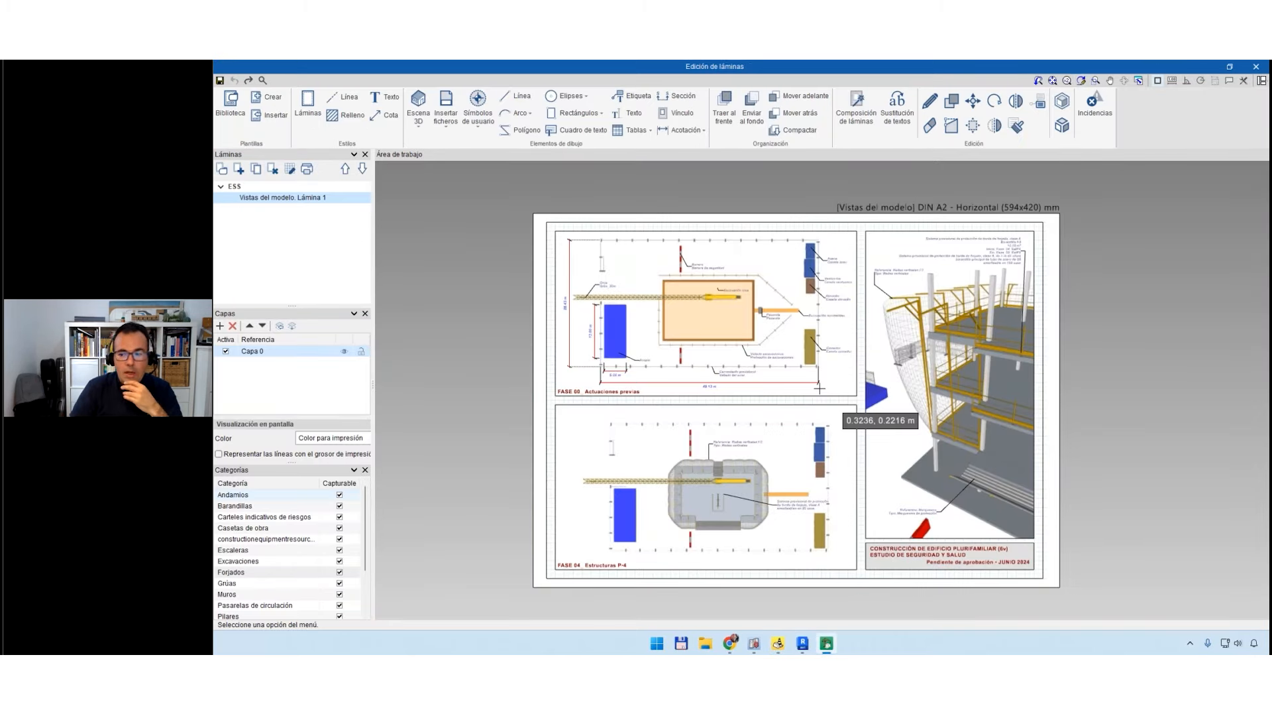
{"action": "scroll", "coordinate": [821, 391], "scroll_direction": "up", "scroll_amount": 3}
{"action": "middle_click_drag", "start_coordinate": [822, 403], "coordinate": [830, 395]}
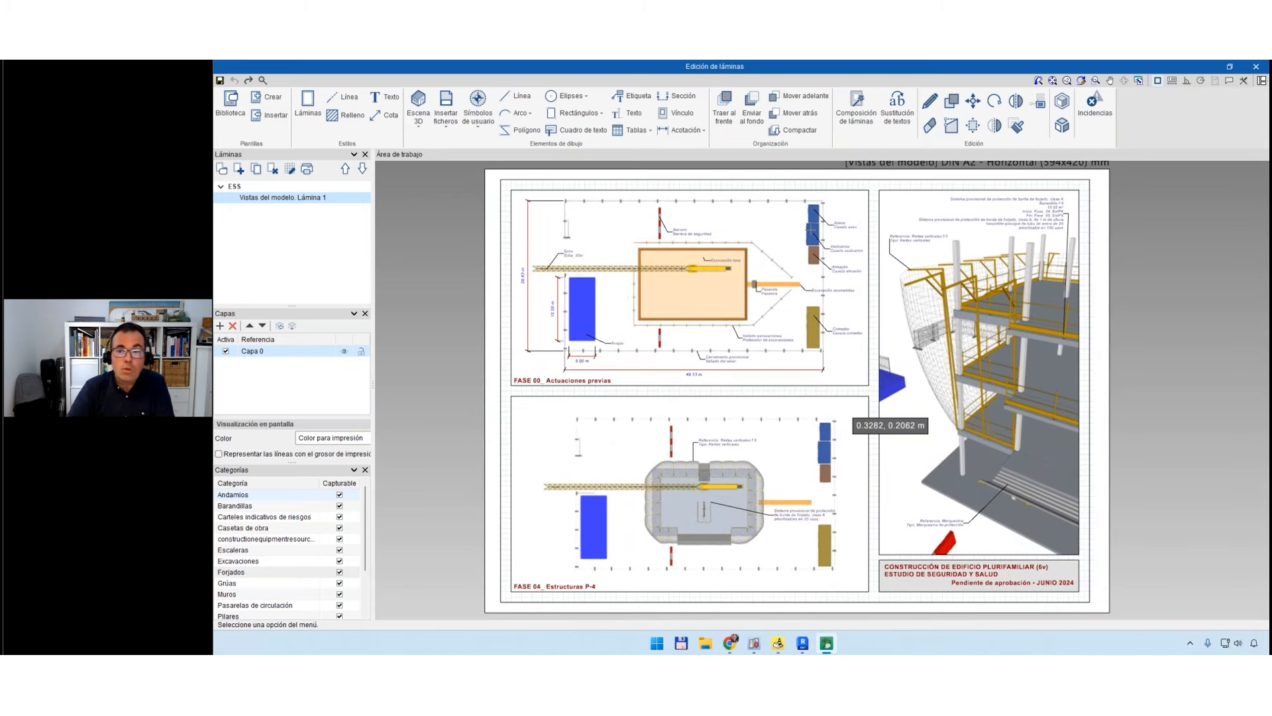
Close the sheet editor and hide the imported construction elements in the 3D view of the model.
{"action": "left_click", "coordinate": [1257, 67]}
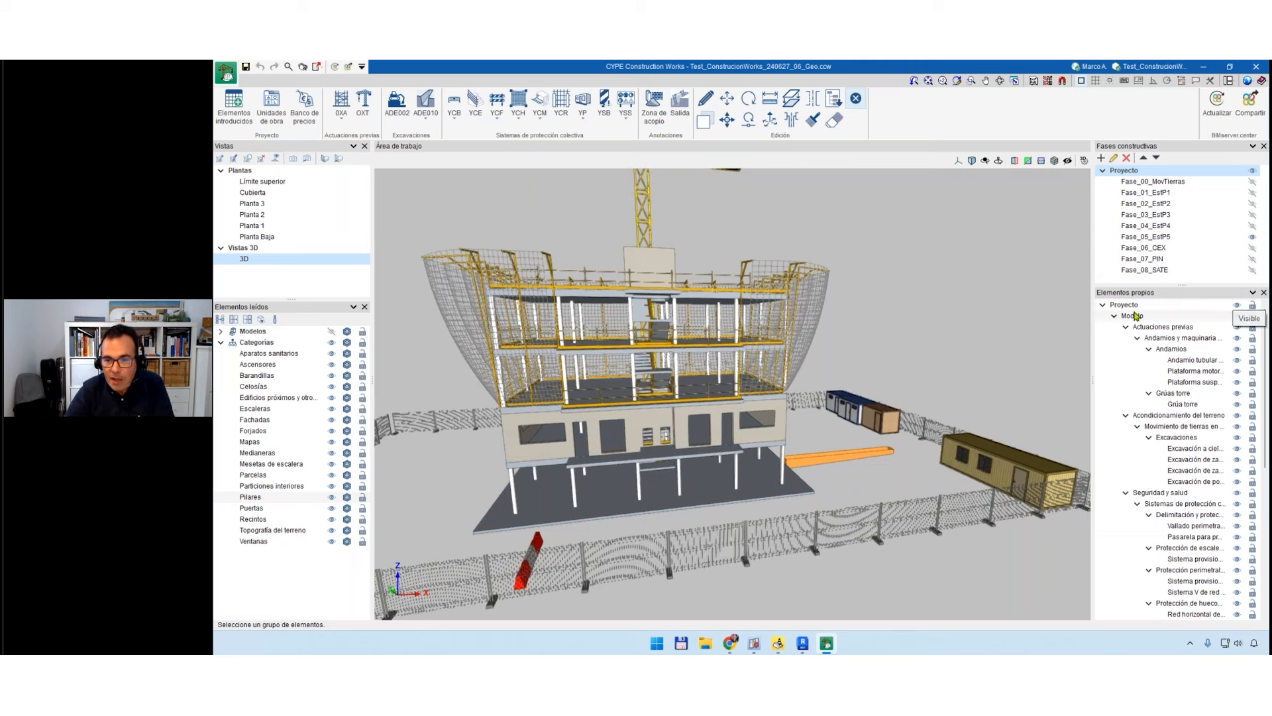
{"action": "double_click", "coordinate": [1152, 306]}
{"action": "left_click", "coordinate": [1103, 305]}
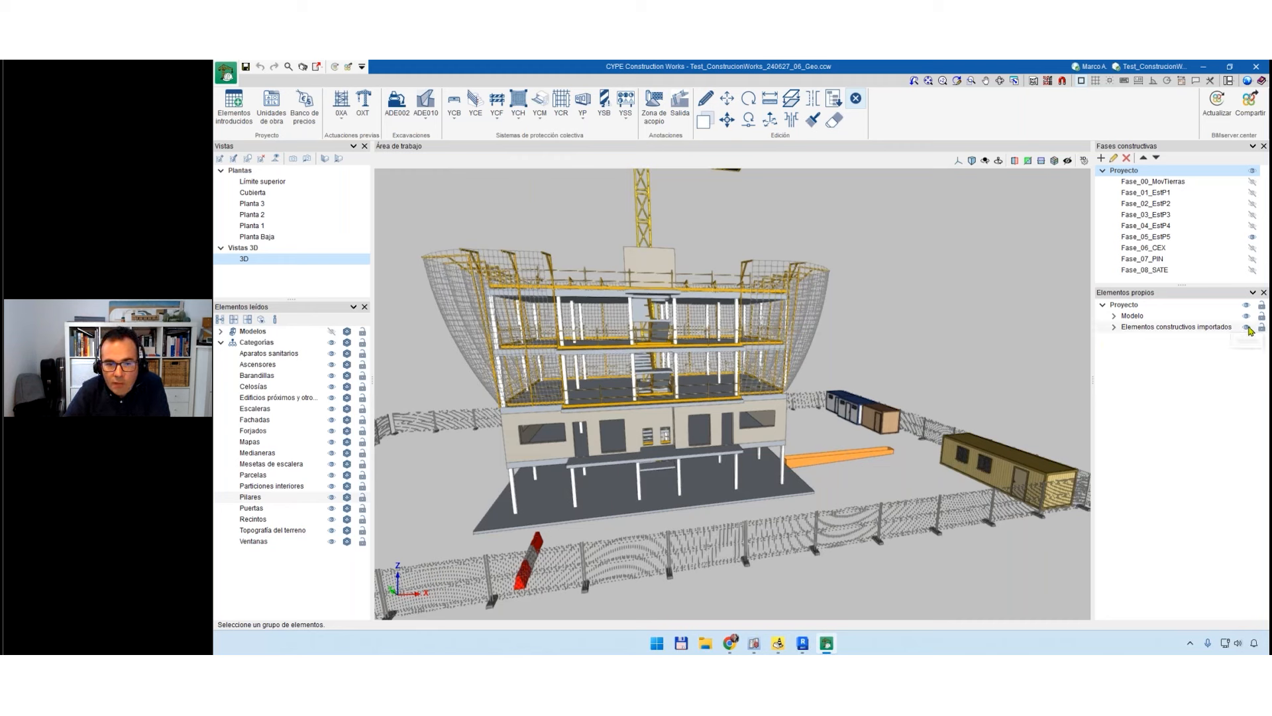
{"action": "left_click", "coordinate": [1246, 327]}
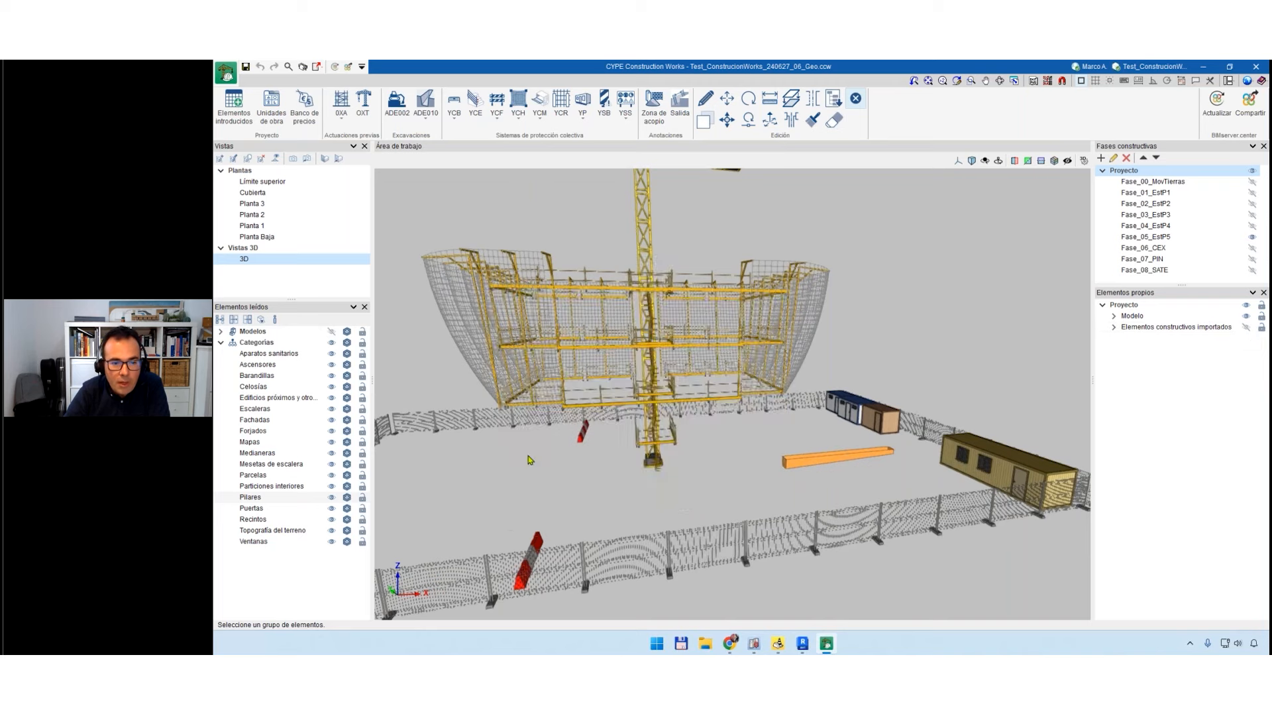
{"action": "scroll", "coordinate": [530, 459], "scroll_direction": "up", "scroll_amount": 5}
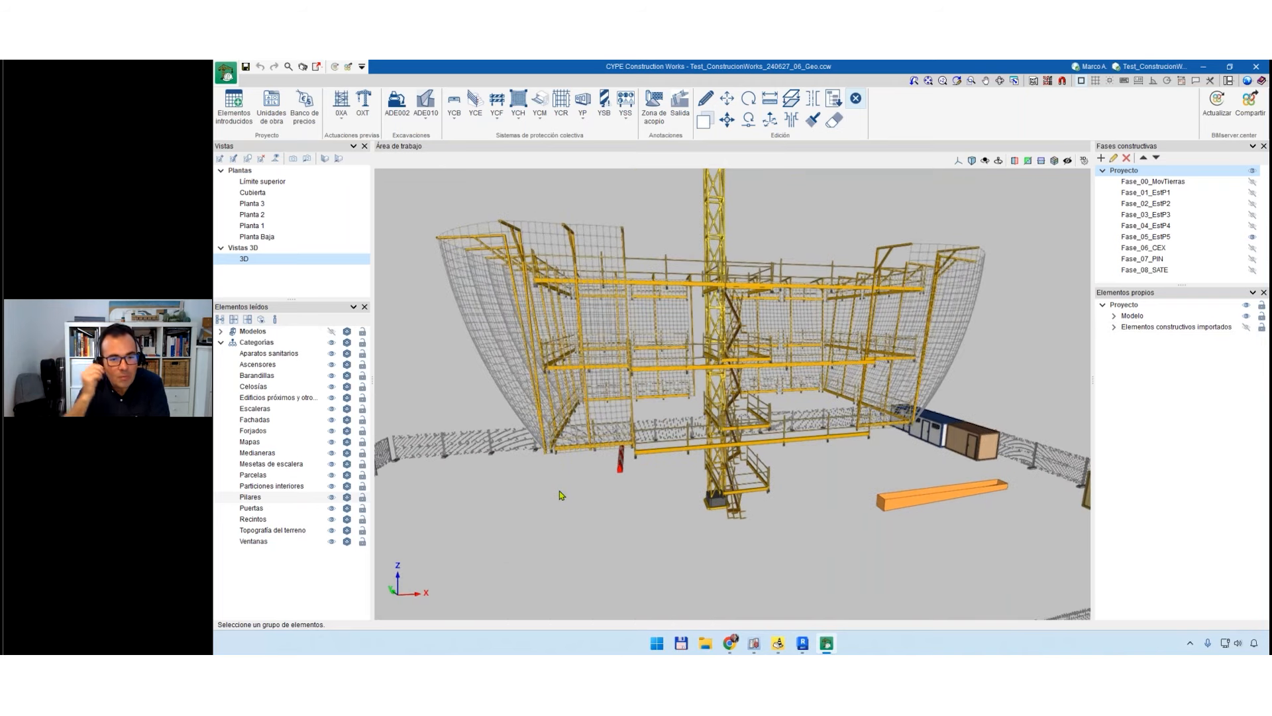
Show the imported construction elements again with their categories listed, and hide the project's own Modelo elements.
{"action": "left_click", "coordinate": [1113, 327]}
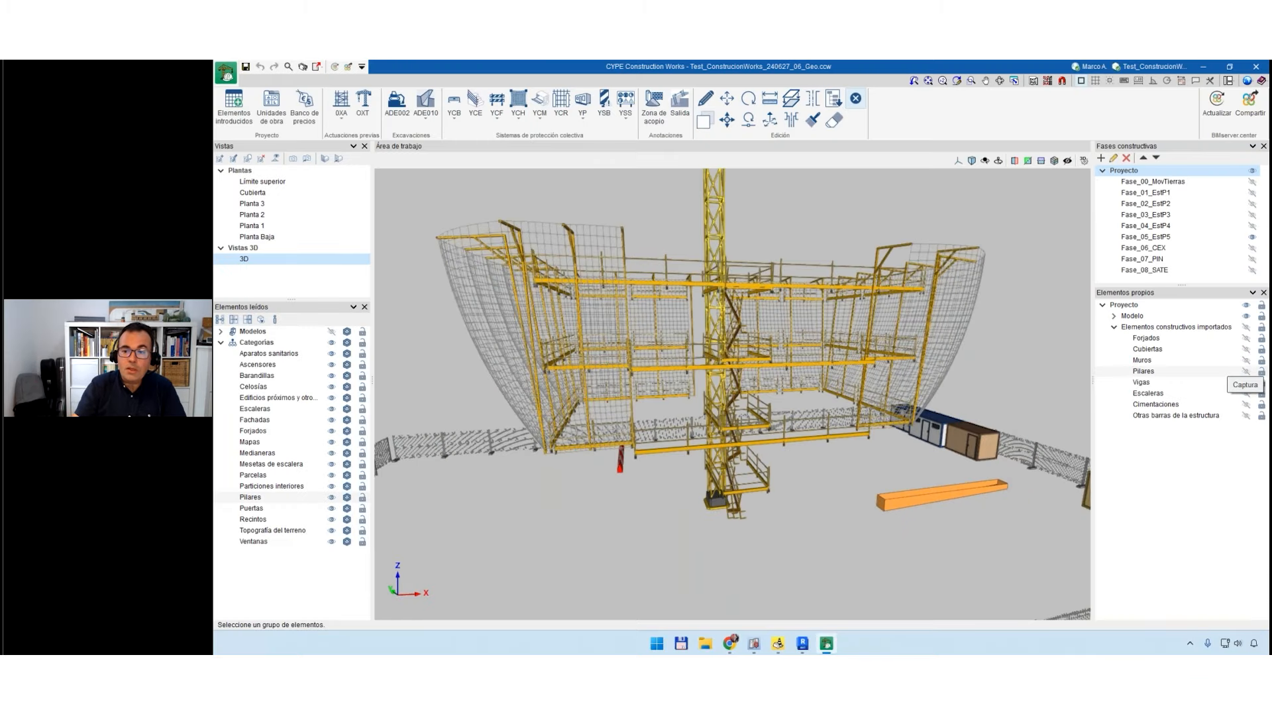
{"action": "left_click", "coordinate": [1246, 327]}
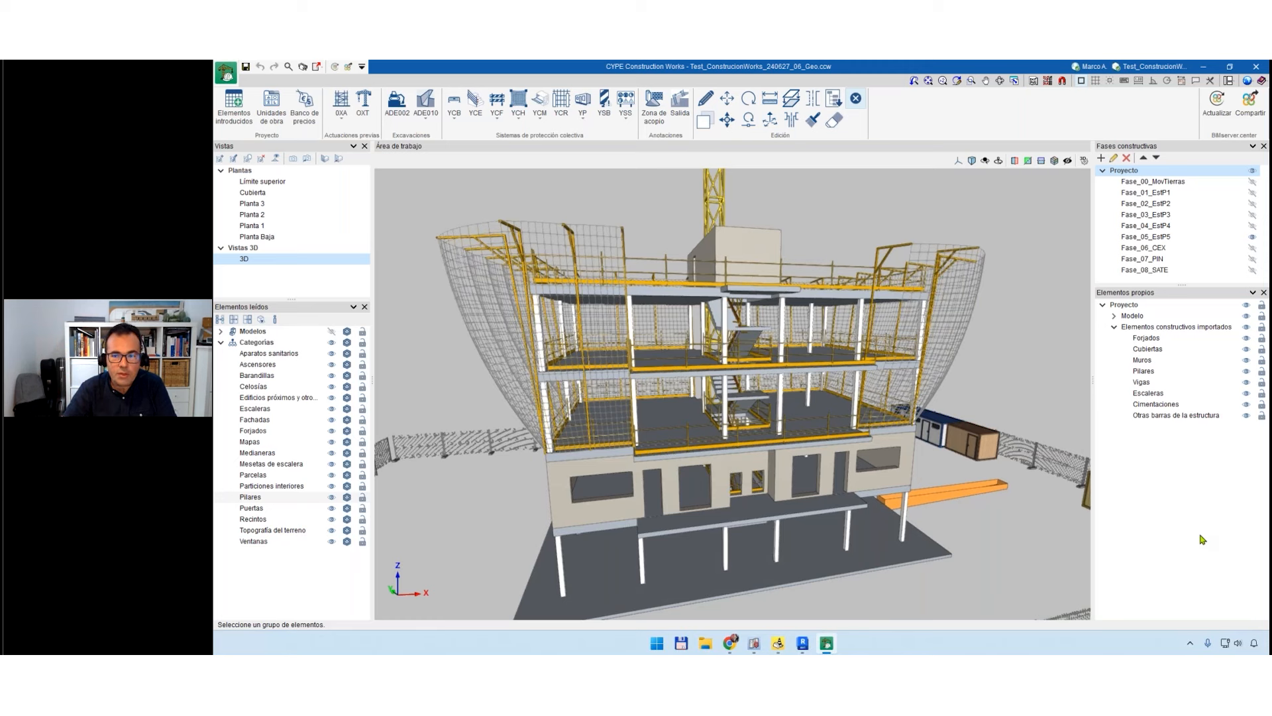
{"action": "left_click", "coordinate": [1246, 315]}
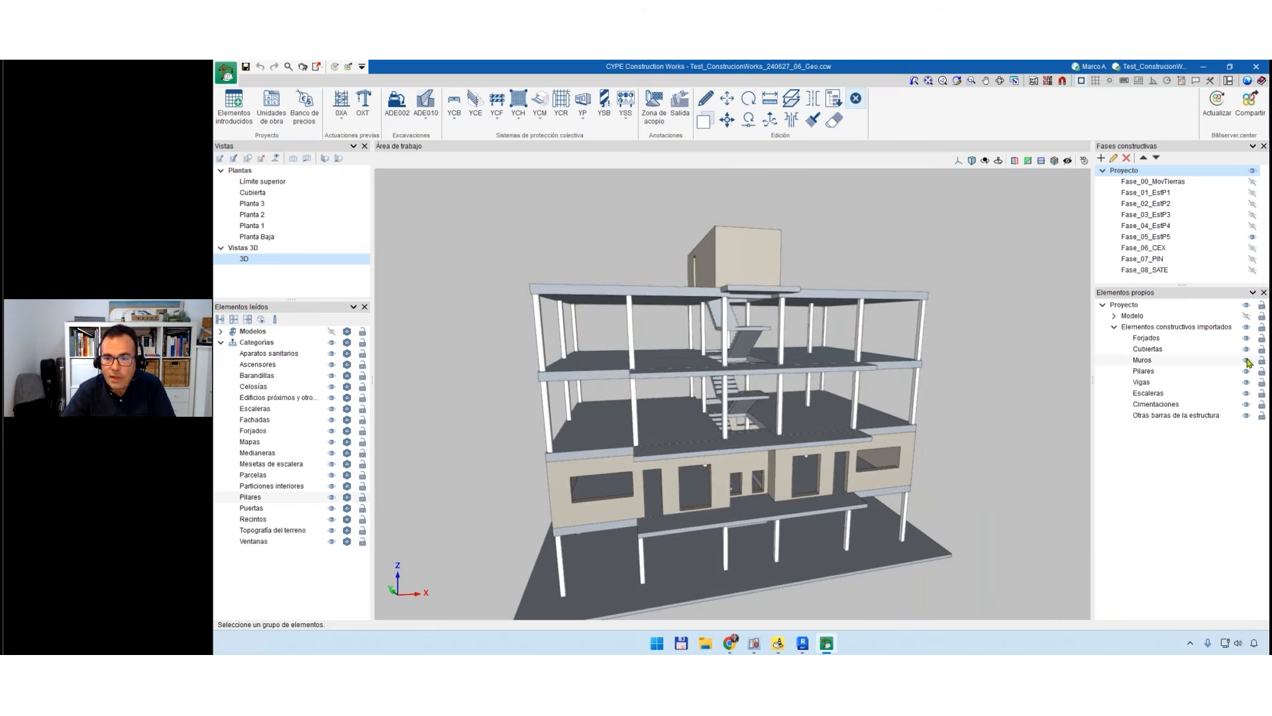
Switch the imported walls, columns and slabs off and back on in the 3D view.
{"action": "left_click", "coordinate": [1246, 360]}
{"action": "left_click", "coordinate": [1247, 371]}
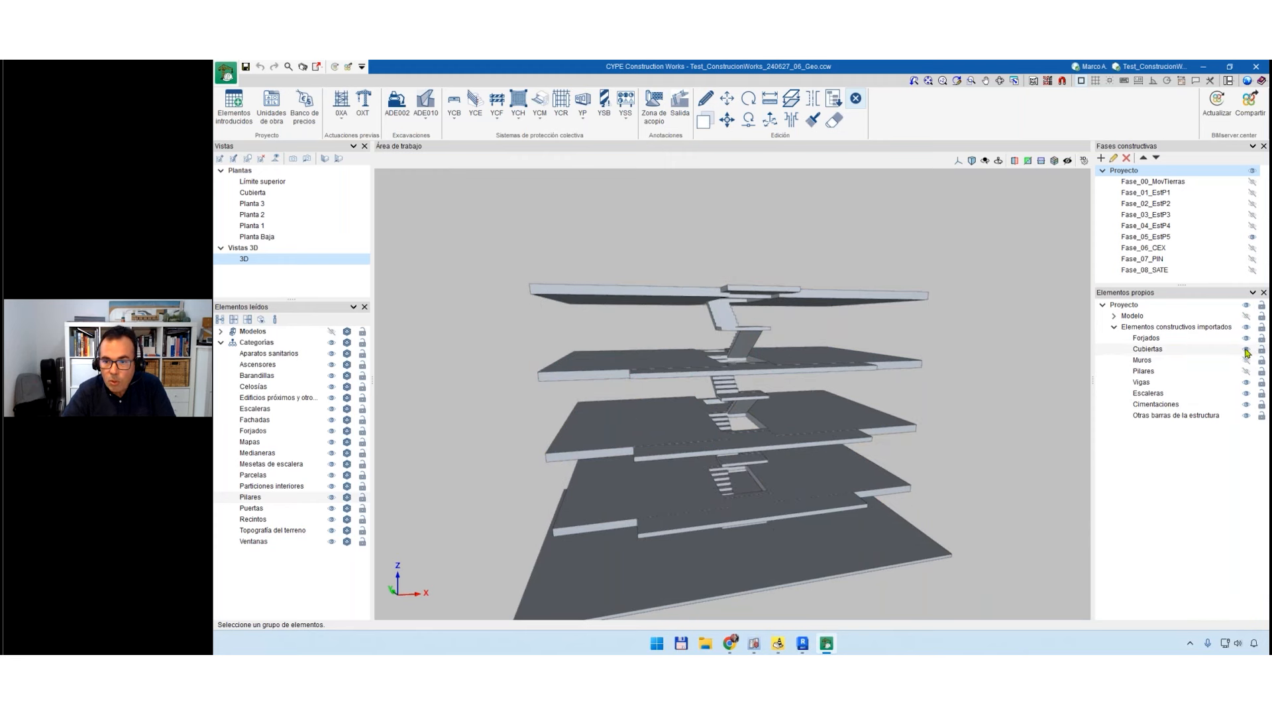
{"action": "left_click", "coordinate": [1246, 338]}
{"action": "left_click", "coordinate": [1247, 338]}
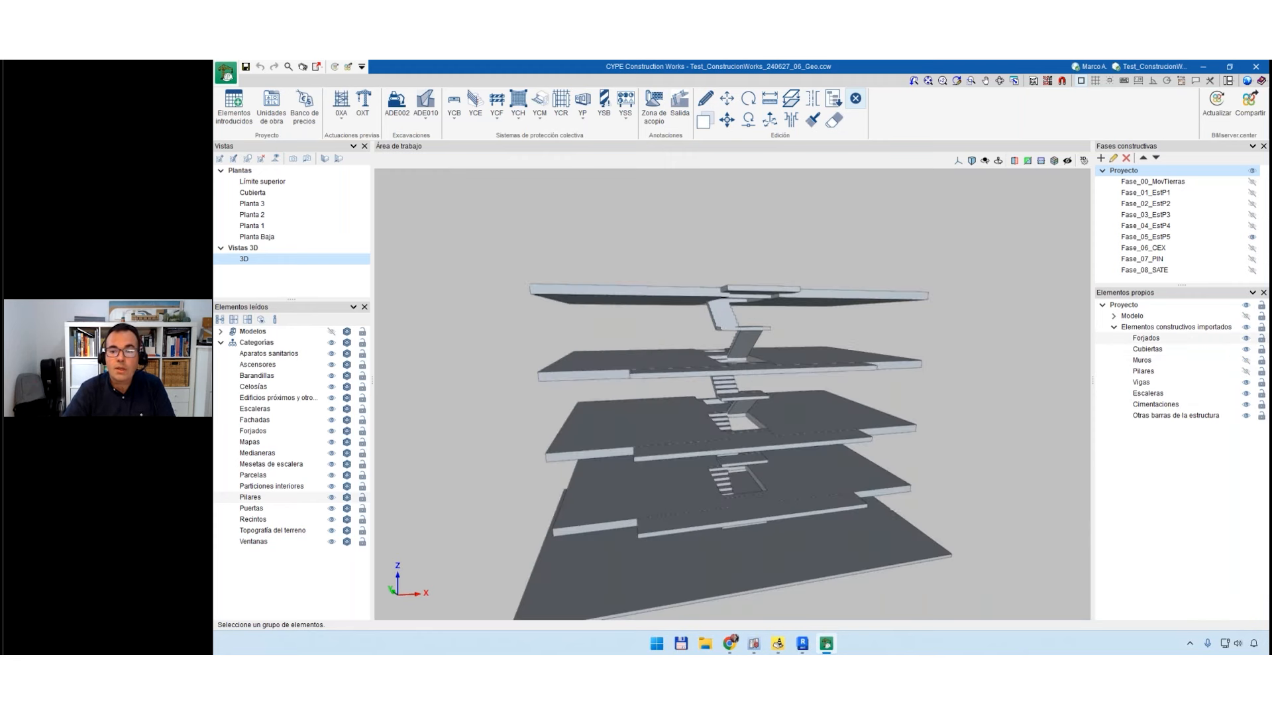
{"action": "left_click", "coordinate": [1247, 359]}
{"action": "left_click", "coordinate": [1247, 371]}
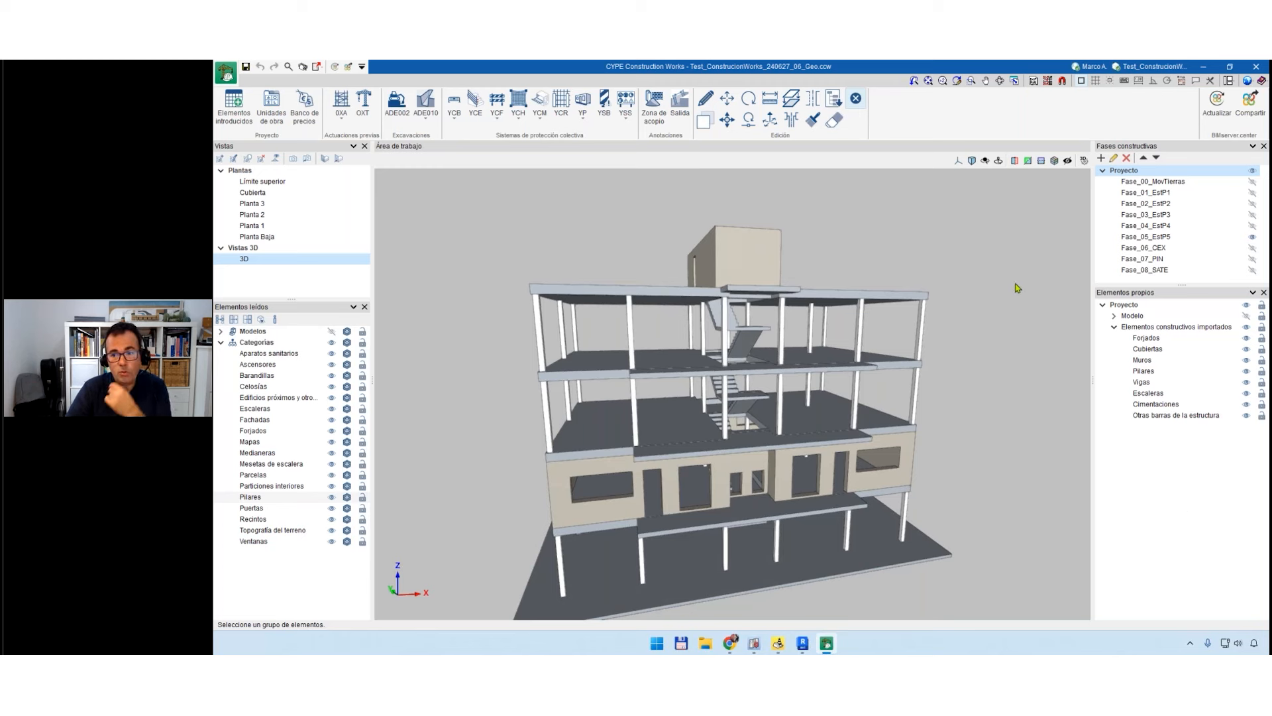
{"action": "scroll", "coordinate": [479, 530], "scroll_direction": "up", "scroll_amount": 2}
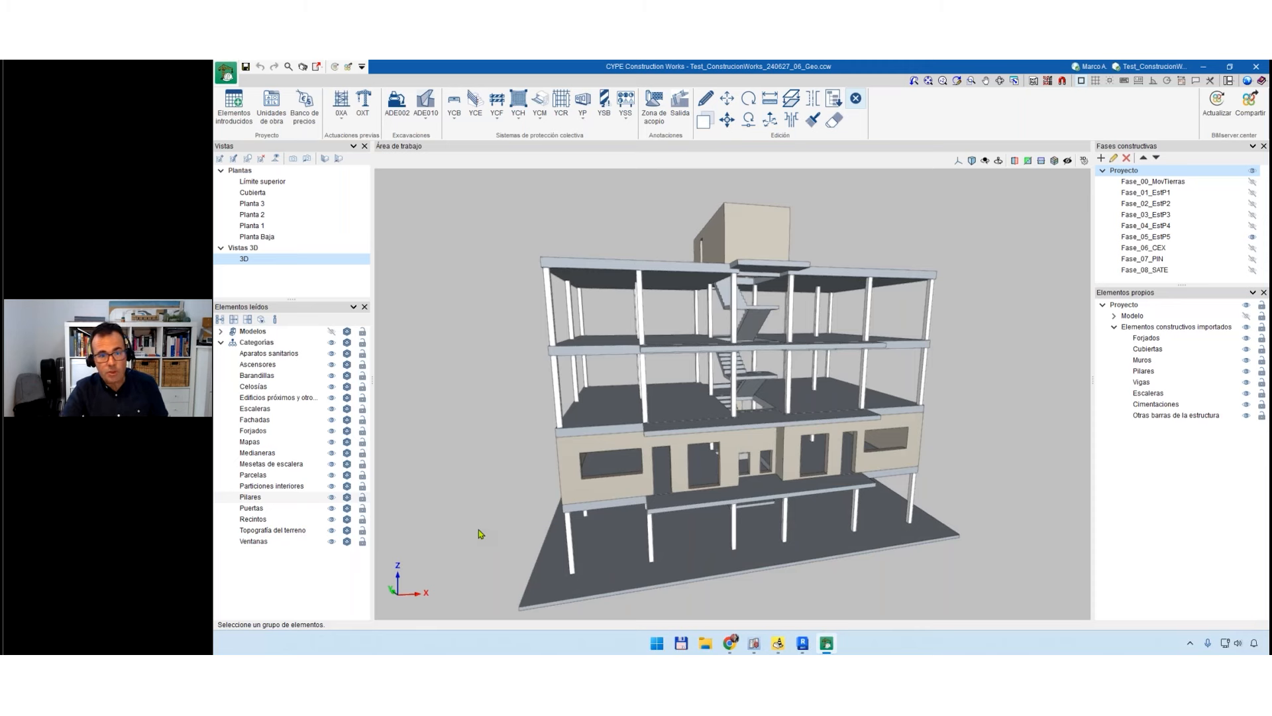
Start a new project without saving the current one, accepting the default file name.
{"action": "left_click", "coordinate": [226, 72]}
{"action": "left_click", "coordinate": [418, 276]}
{"action": "left_click", "coordinate": [226, 72]}
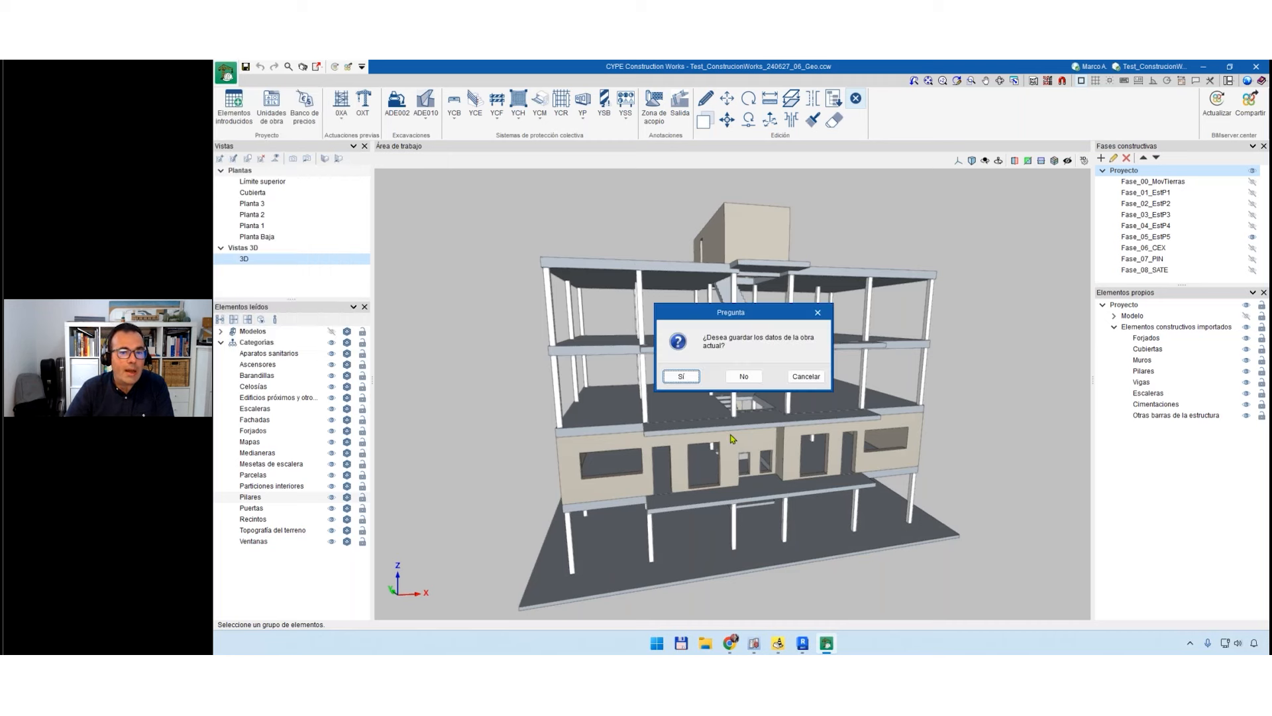
{"action": "left_click", "coordinate": [744, 377]}
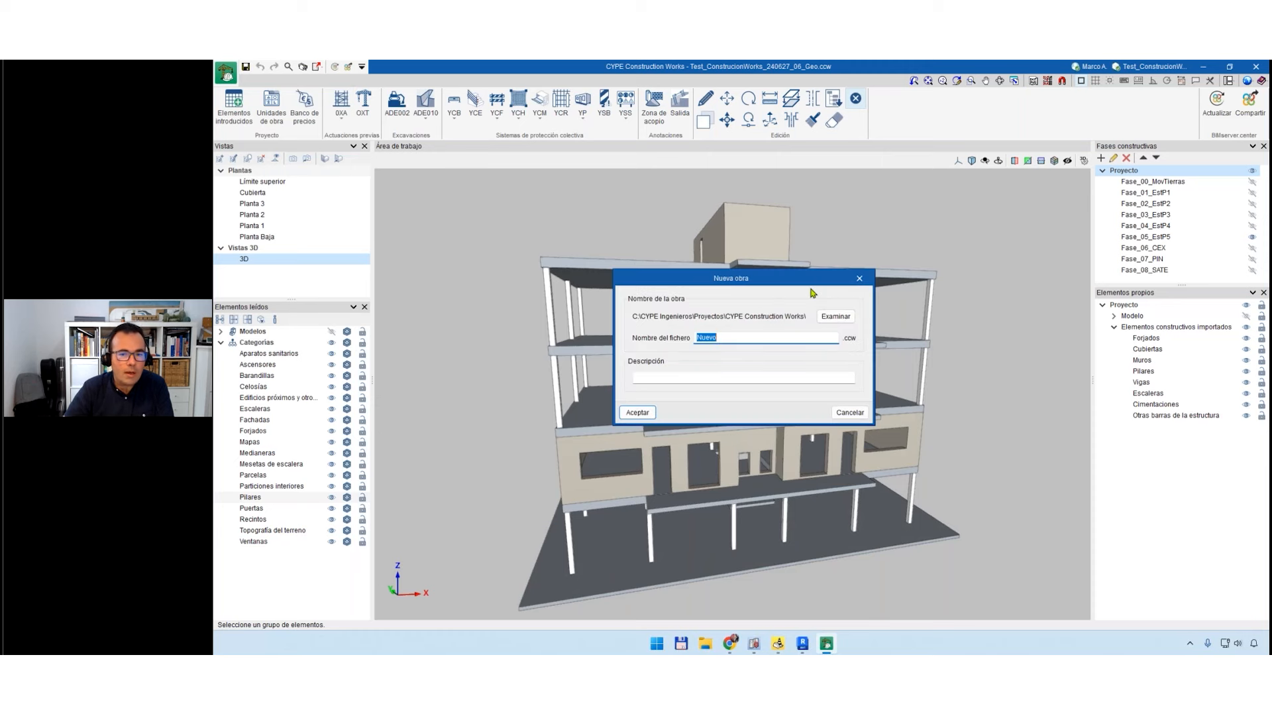
{"action": "left_click", "coordinate": [654, 412]}
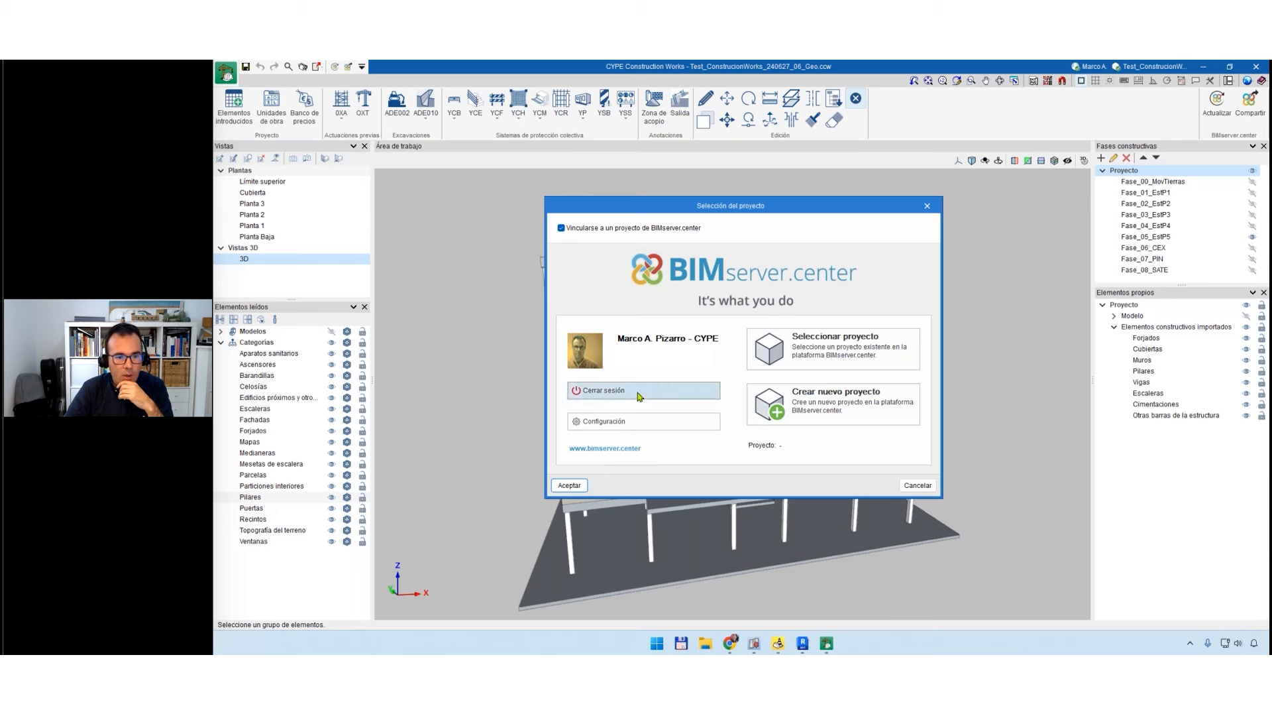
Sign out of the current BIMserver.center account and sign in with another account through the browser authorization.
{"action": "left_click", "coordinate": [713, 392]}
{"action": "left_click", "coordinate": [761, 348]}
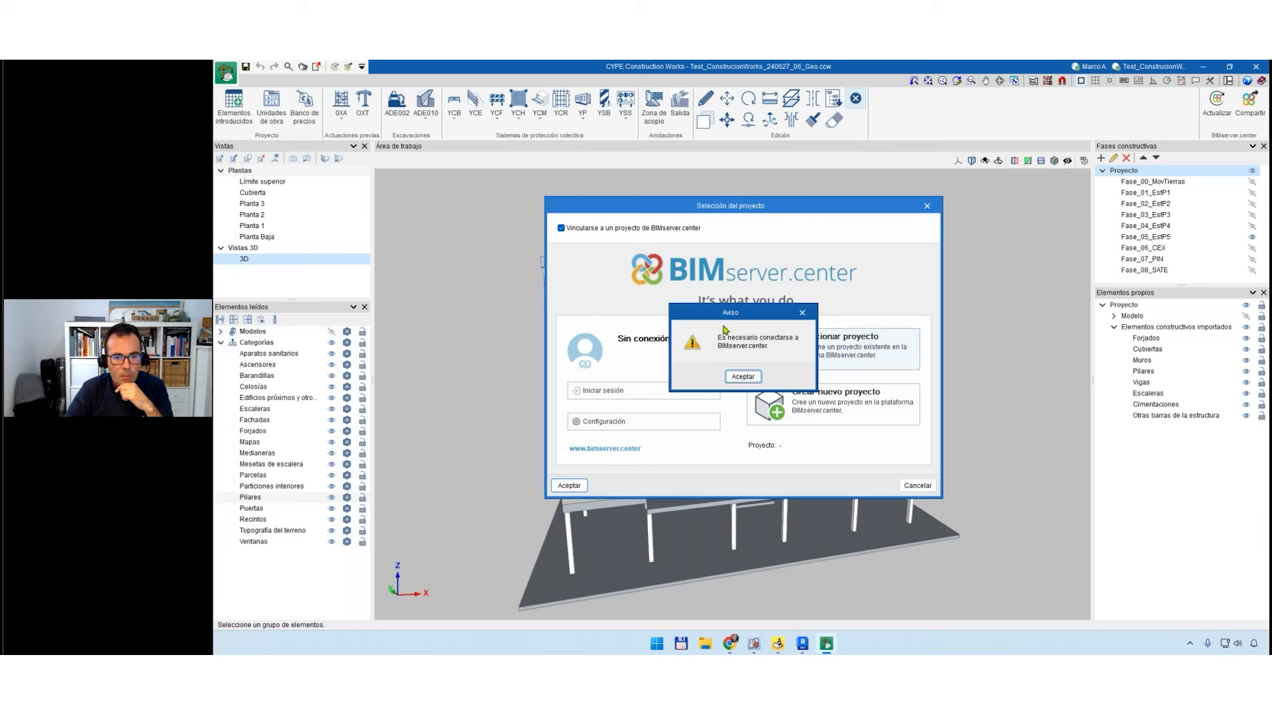
{"action": "left_click", "coordinate": [742, 373]}
{"action": "left_click", "coordinate": [685, 390]}
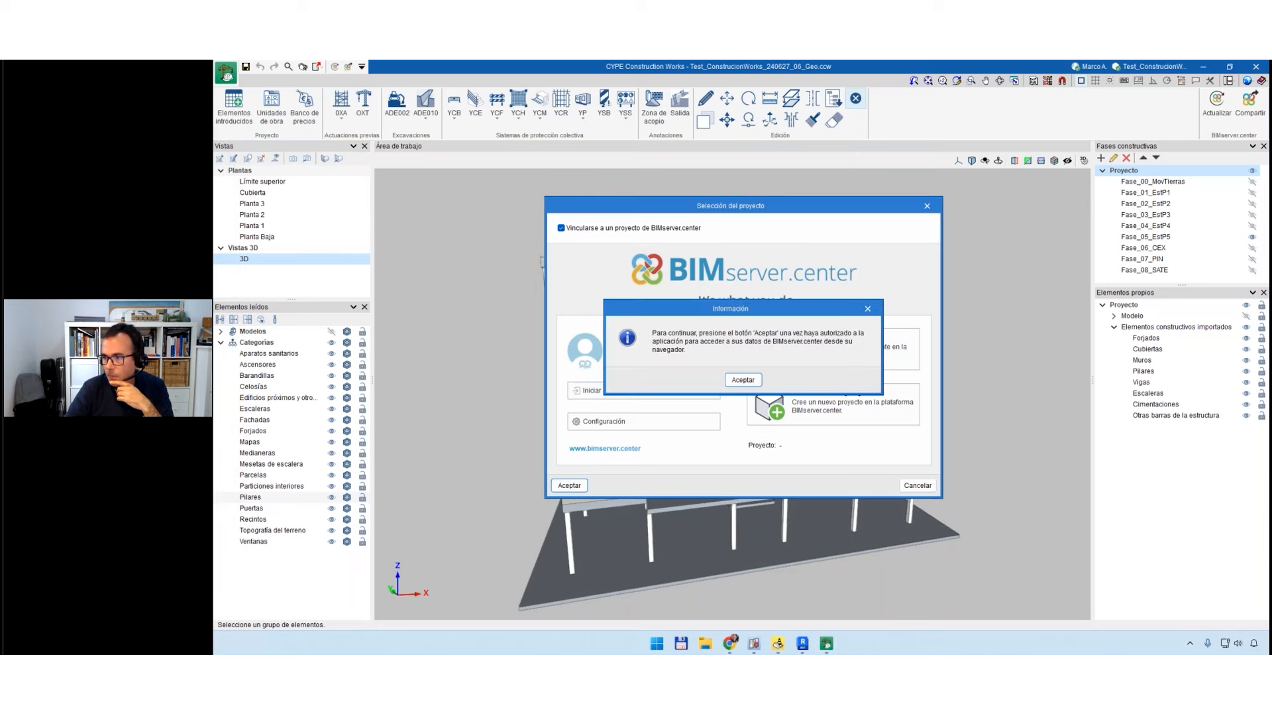
{"action": "left_click", "coordinate": [743, 380]}
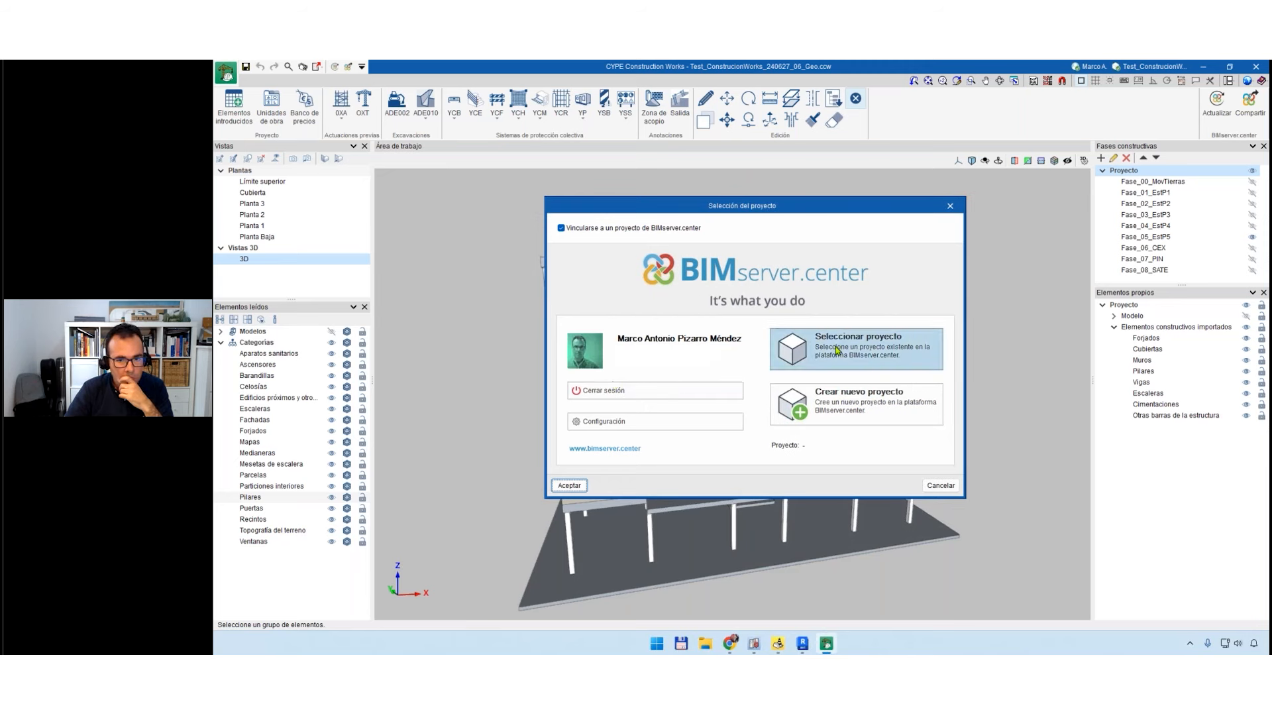
Select the BIMserver.center project Test_ConstrucionWorks_240627 and examine its importable files, including Trabajos de construcción.
{"action": "left_click", "coordinate": [864, 354]}
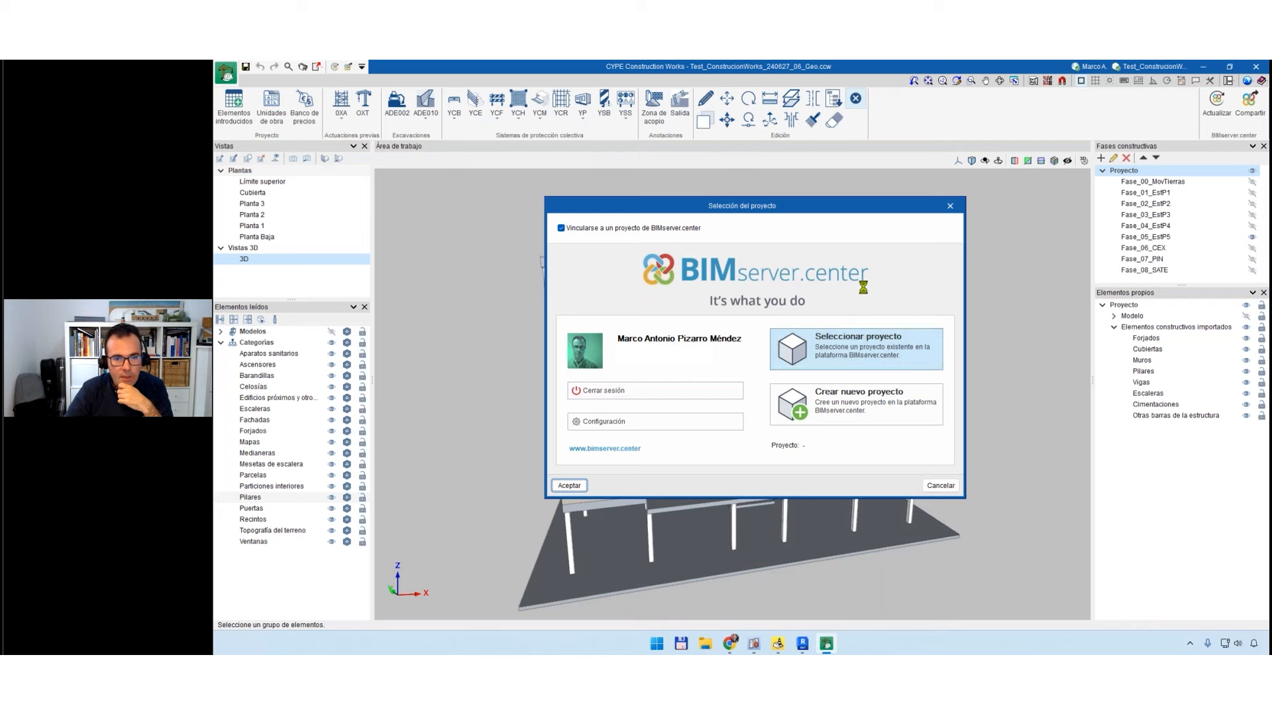
{"action": "left_click", "coordinate": [417, 235]}
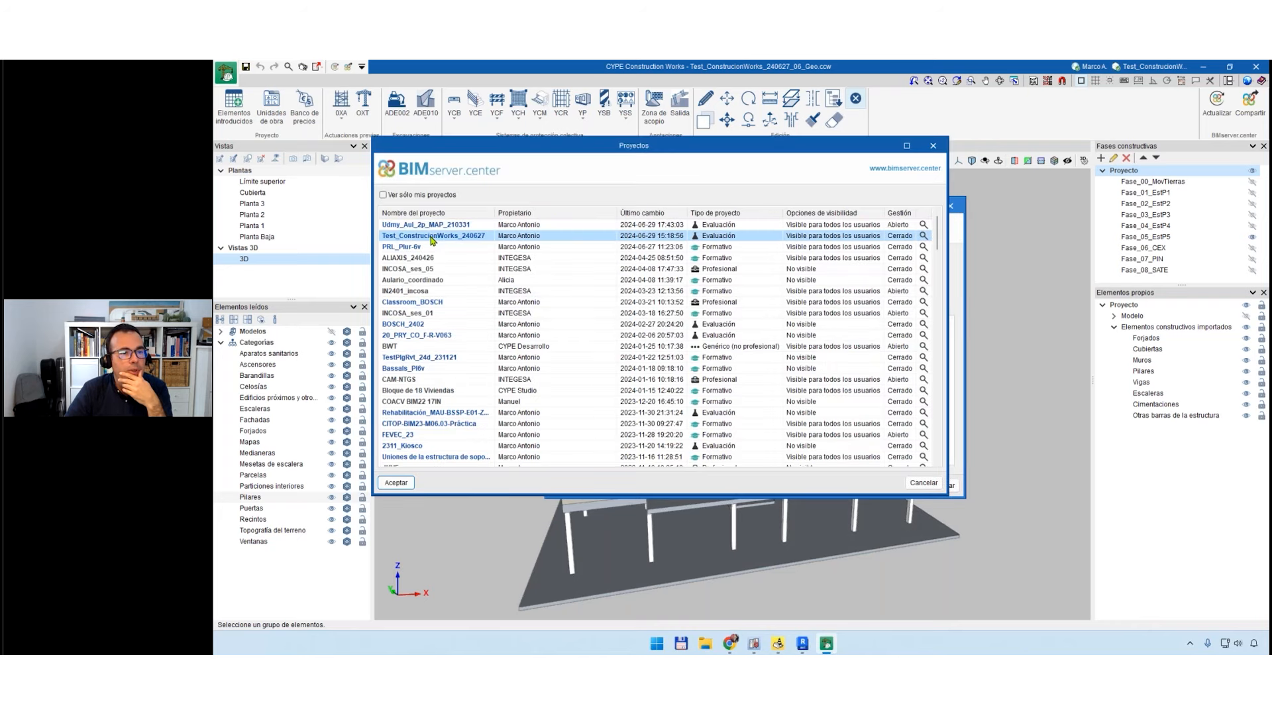
{"action": "left_click", "coordinate": [397, 483]}
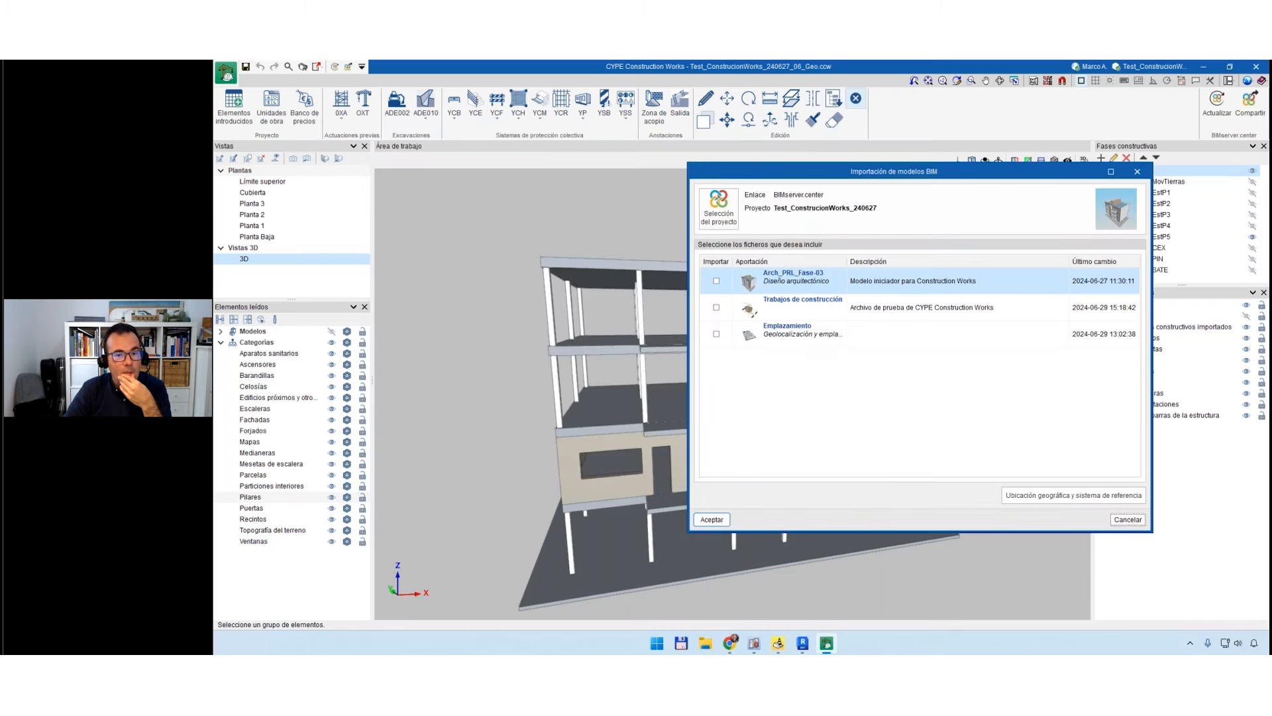
{"action": "left_click", "coordinate": [811, 308]}
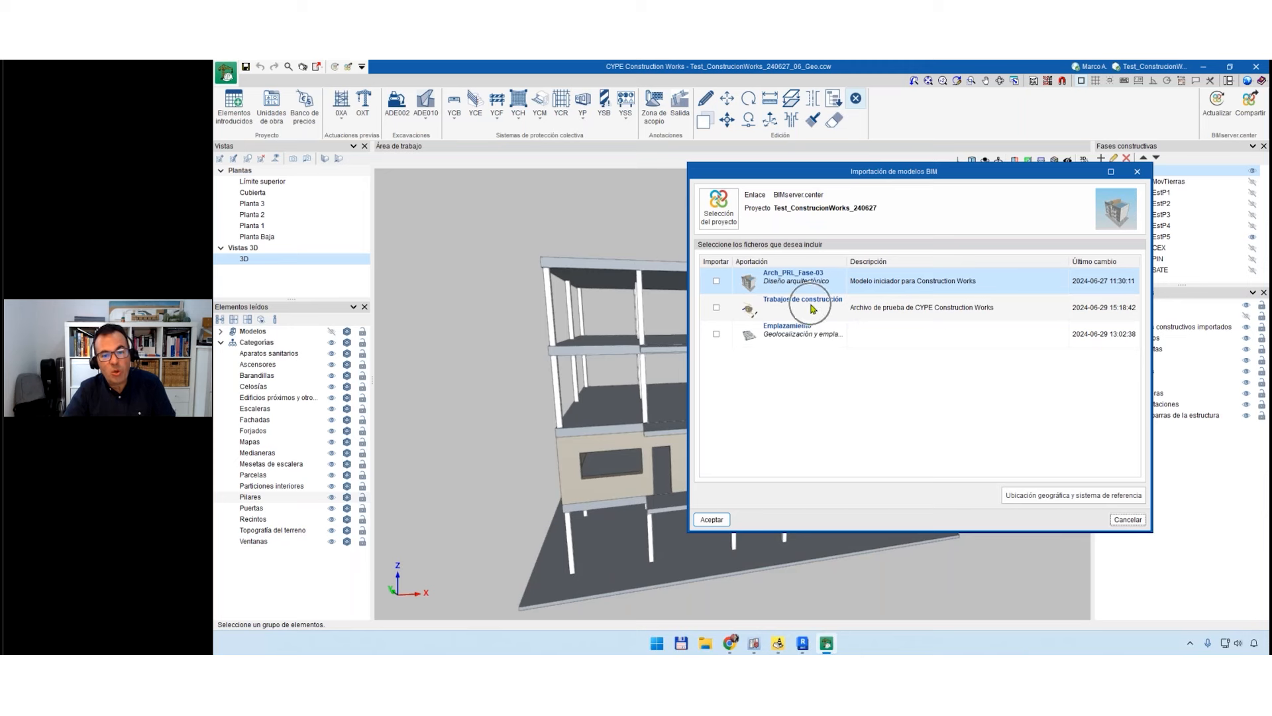
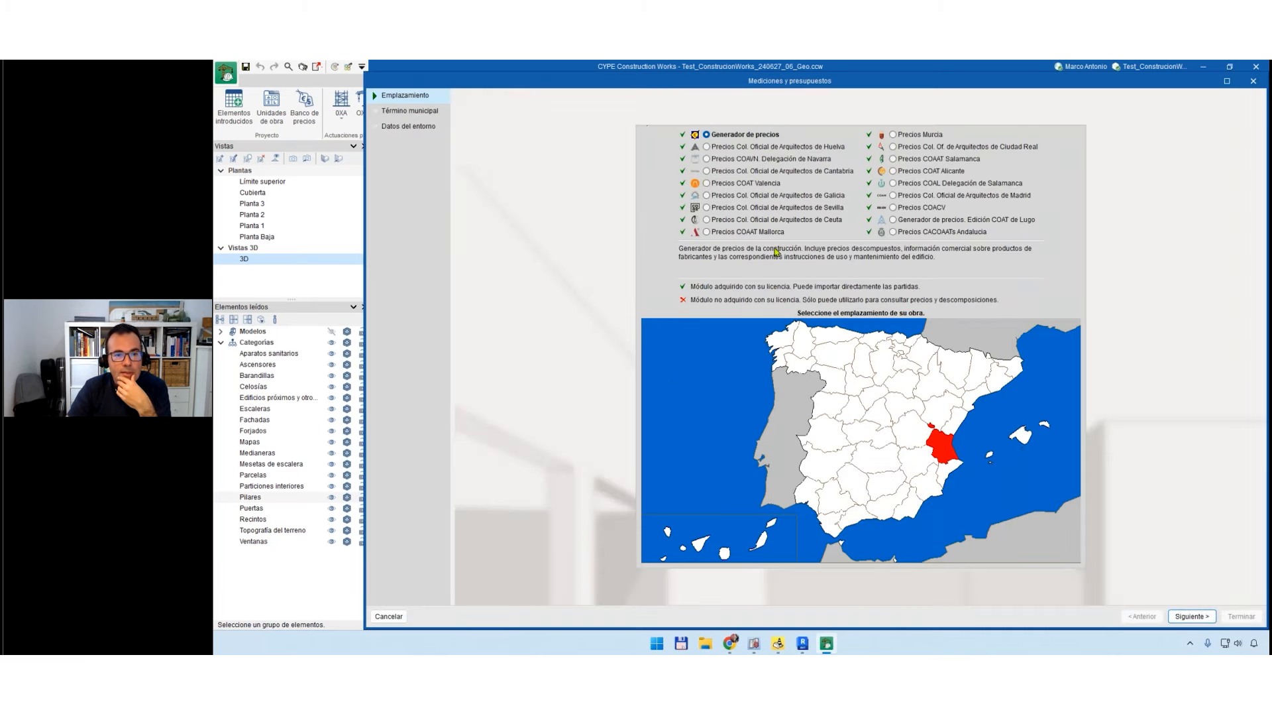
Set the location for the Generador de precios to the province and municipality of Madrid.
{"action": "left_click", "coordinate": [876, 413]}
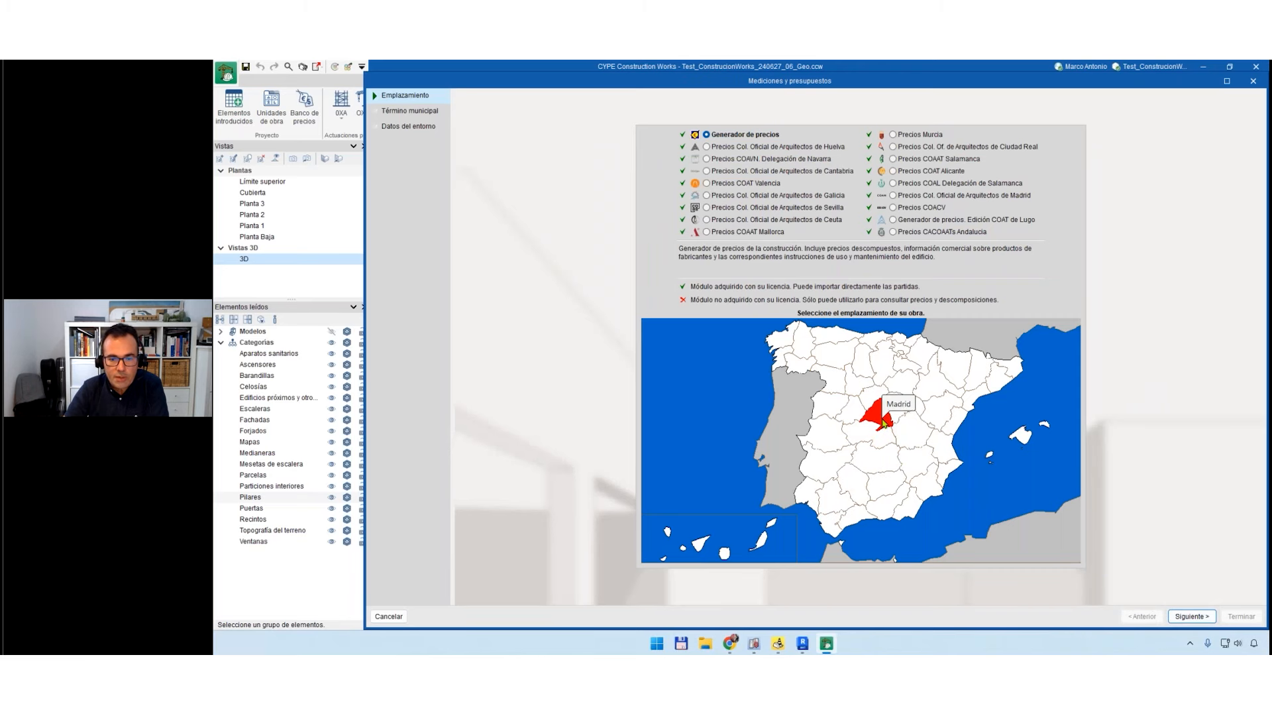
{"action": "left_click", "coordinate": [1191, 617]}
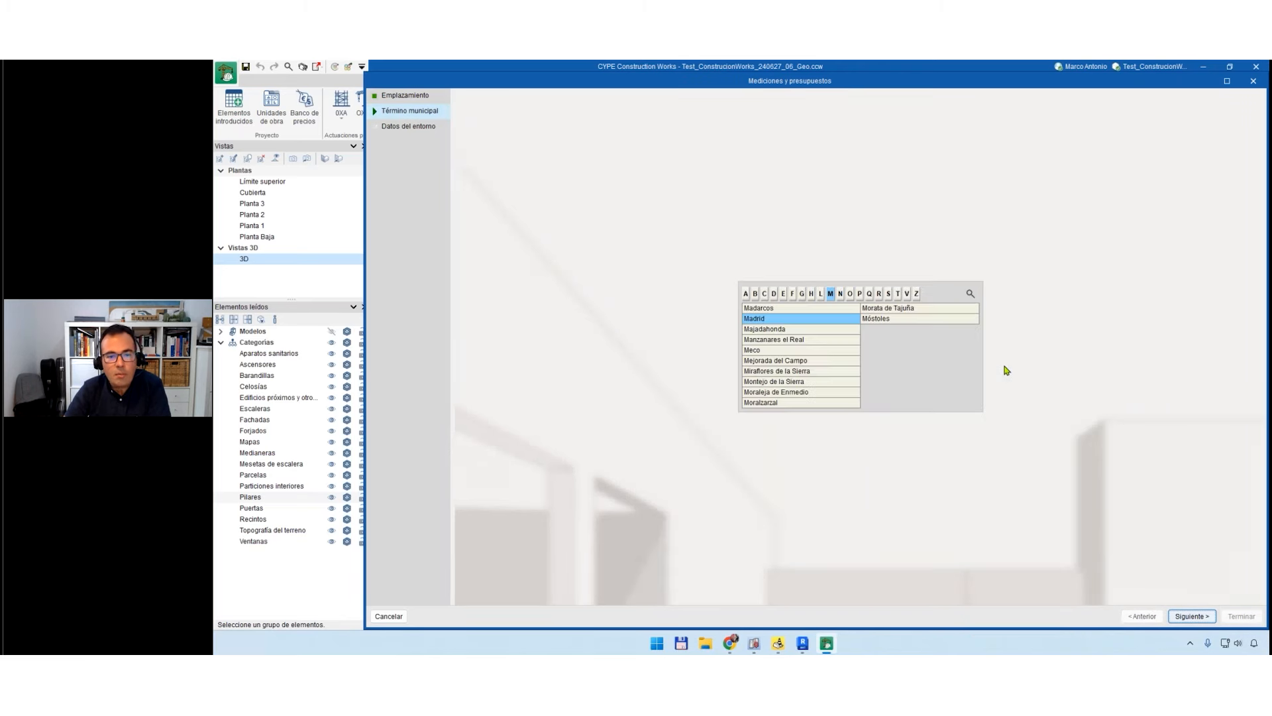
{"action": "left_click", "coordinate": [1192, 616]}
Set the total built area to 1000 m² and the typical floor area to 200 m², and finish the budget setup.
{"action": "mouse_move", "coordinate": [956, 310]}
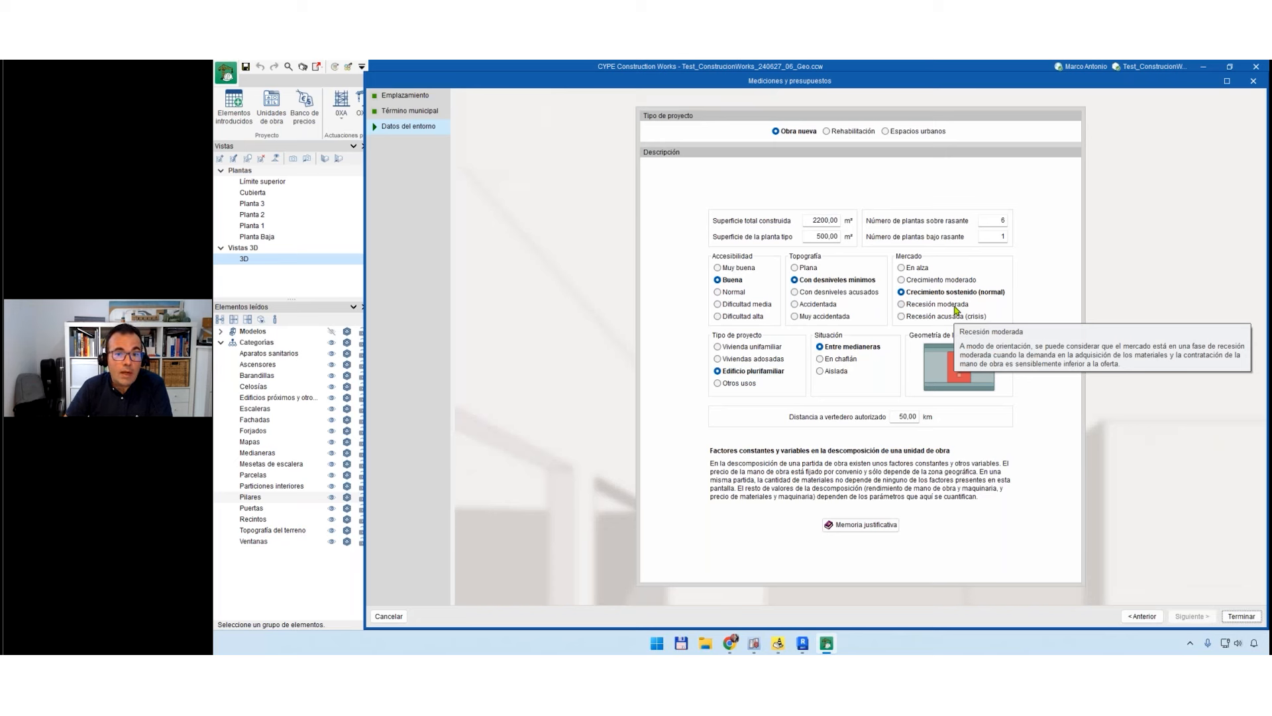
{"action": "left_click_drag", "start_coordinate": [805, 221], "coordinate": [848, 225]}
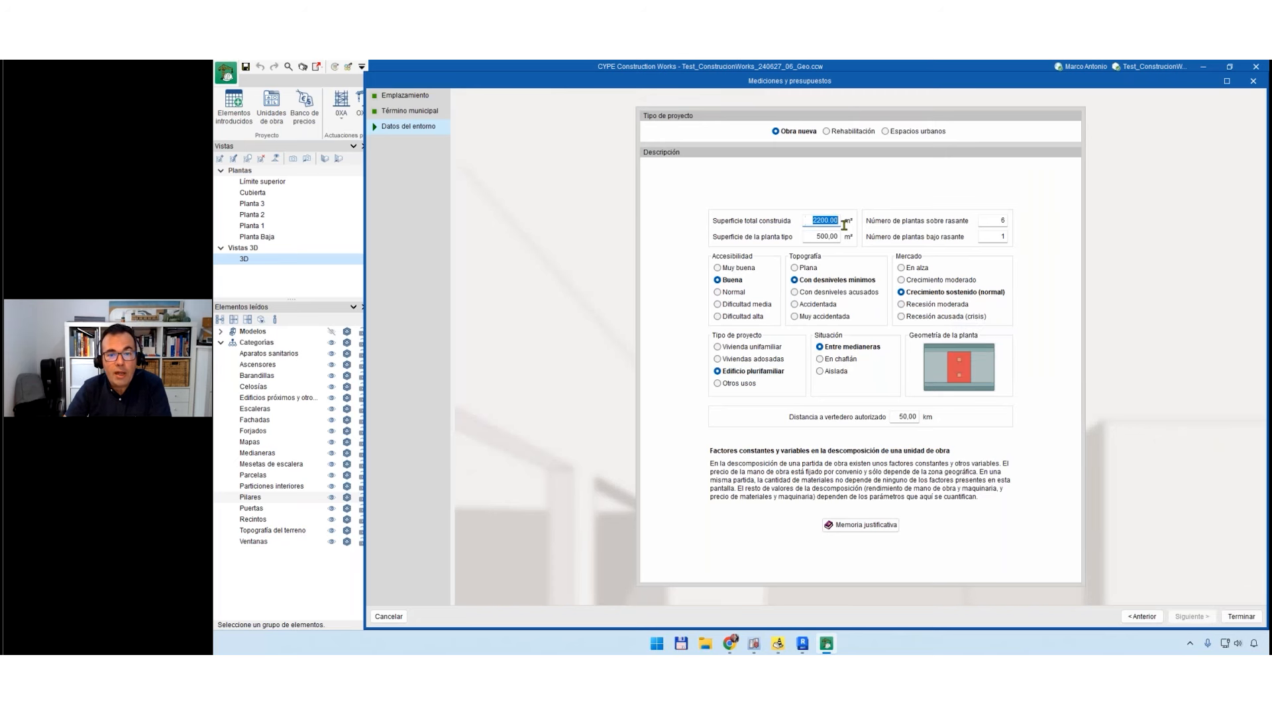
{"action": "type", "text": "100"}
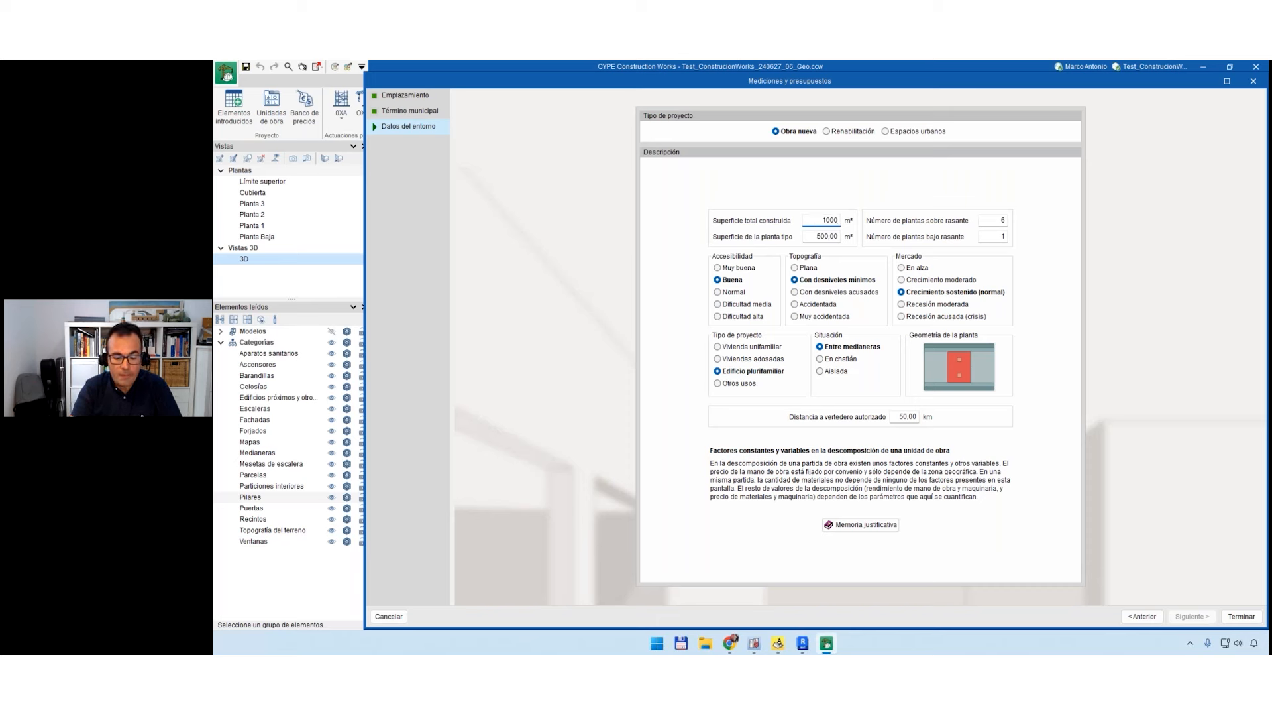
{"action": "type", "text": "0"}
{"action": "left_click", "coordinate": [818, 237]}
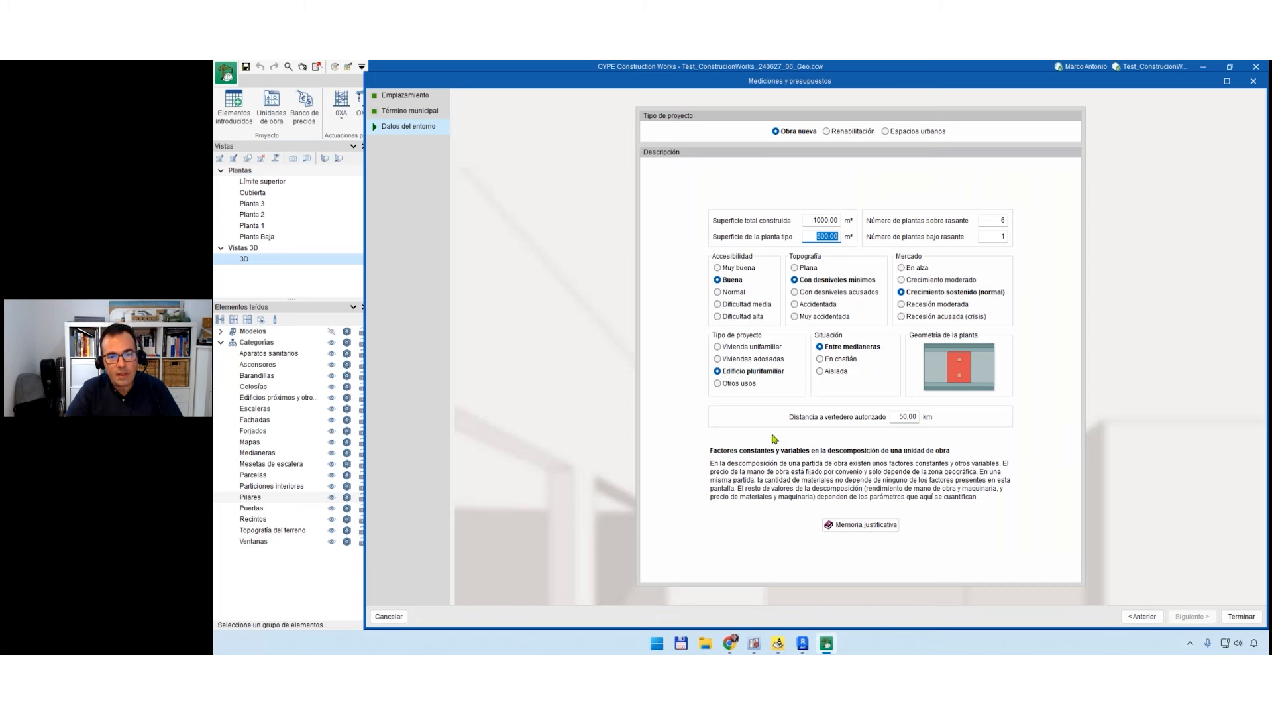
{"action": "type", "text": "200"}
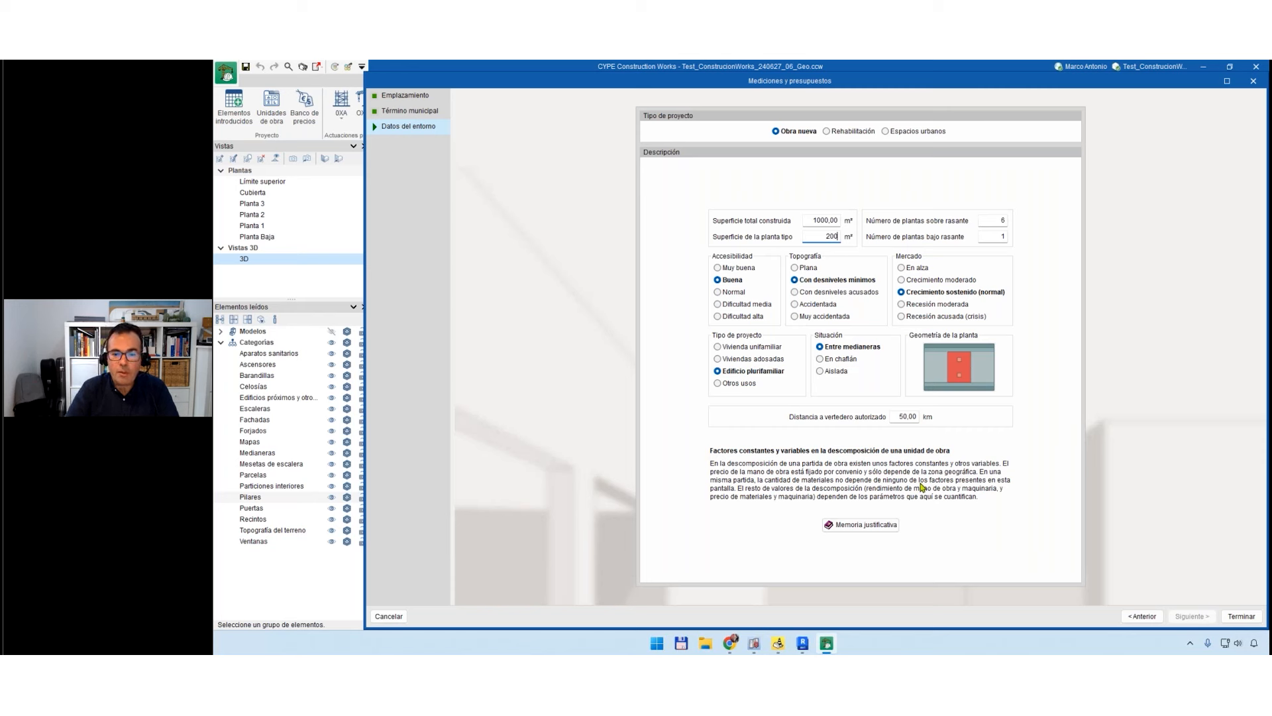
{"action": "left_click", "coordinate": [1241, 617]}
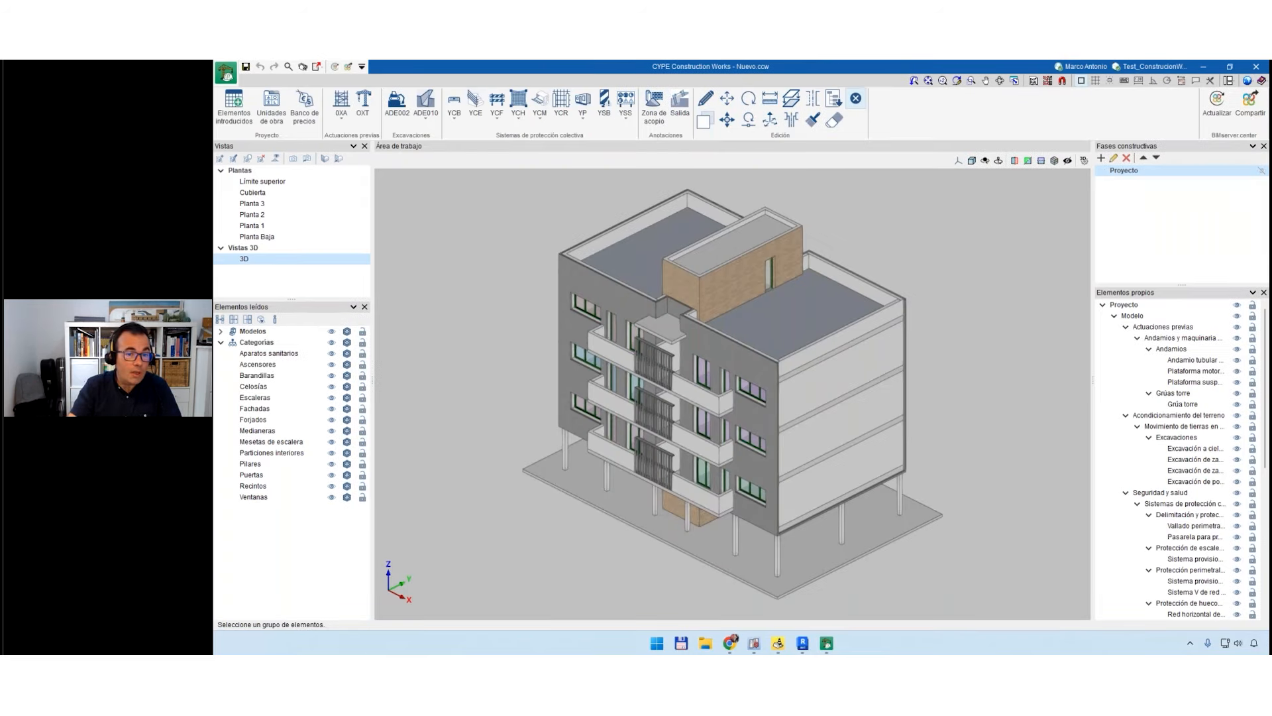
Enlarge the Elementos propios tree and expand Modelo down to the groups under Seguridad y salud > Sistemas de protección colectiva.
{"action": "middle_click_drag", "start_coordinate": [815, 437], "coordinate": [742, 467]}
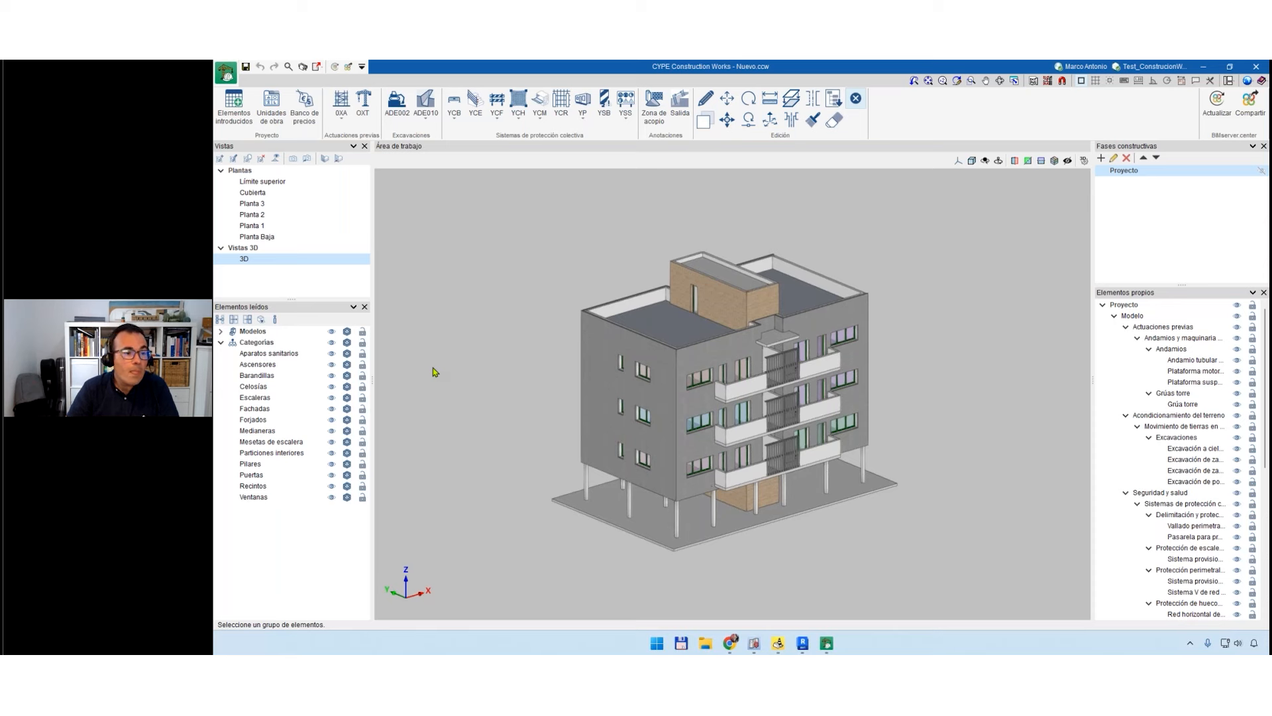
{"action": "scroll", "coordinate": [638, 447], "scroll_direction": "up", "scroll_amount": 2}
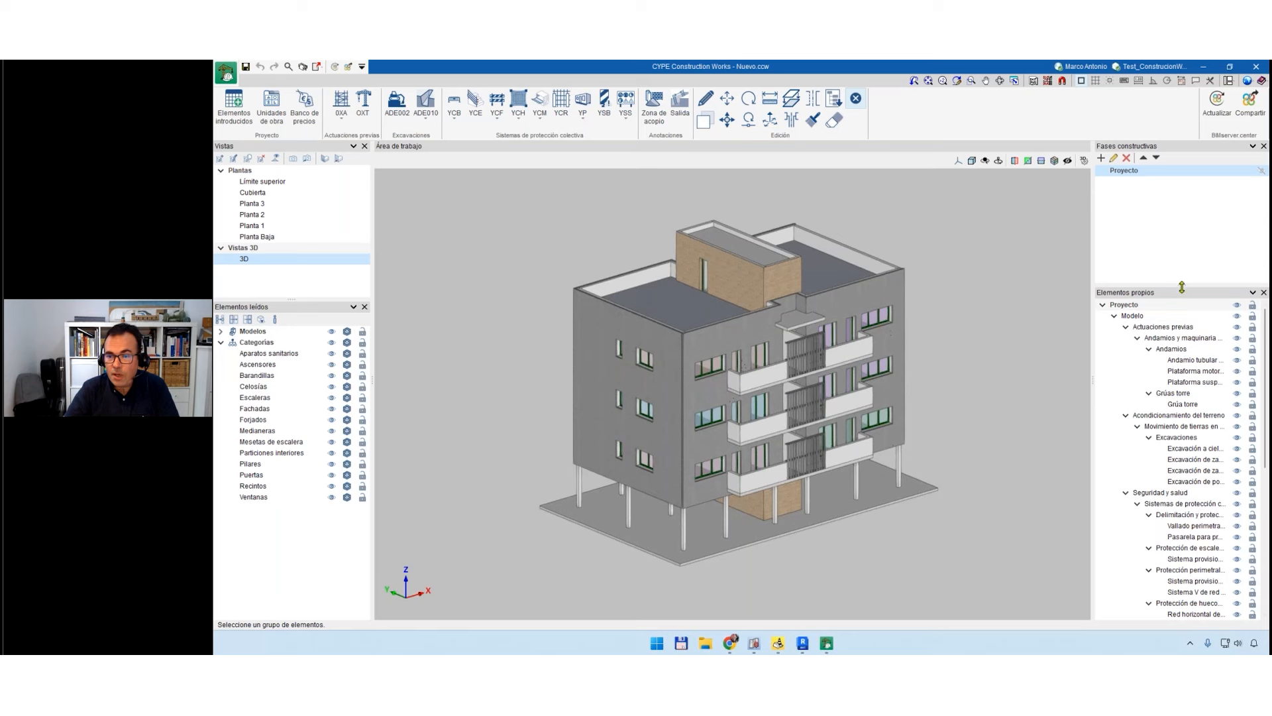
{"action": "left_click_drag", "start_coordinate": [1182, 286], "coordinate": [1183, 241]}
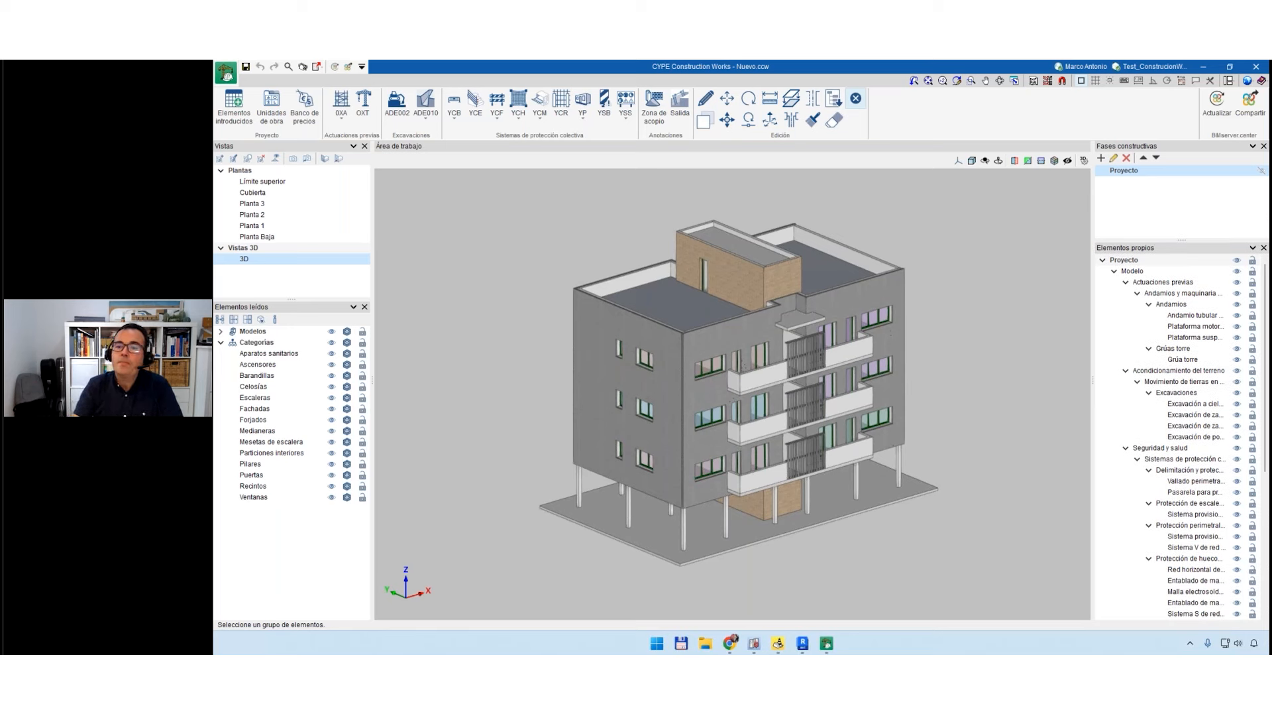
{"action": "double_click", "coordinate": [1150, 263]}
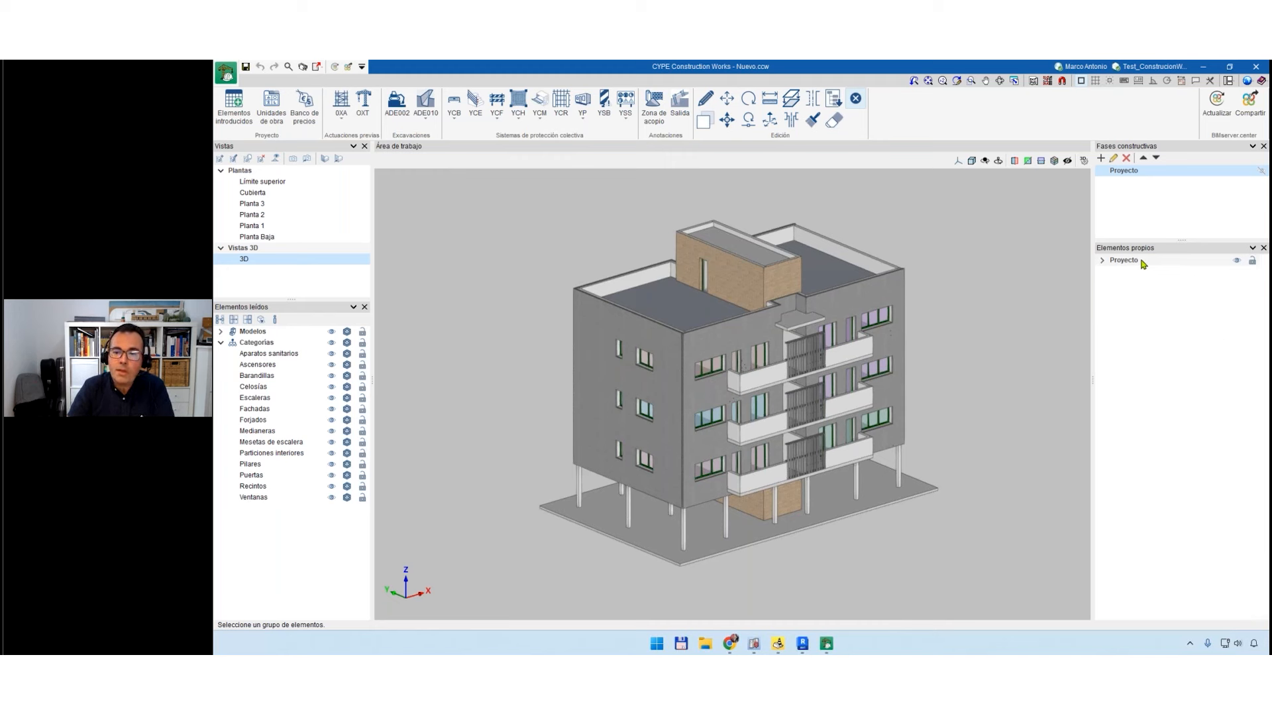
{"action": "left_click", "coordinate": [1103, 261]}
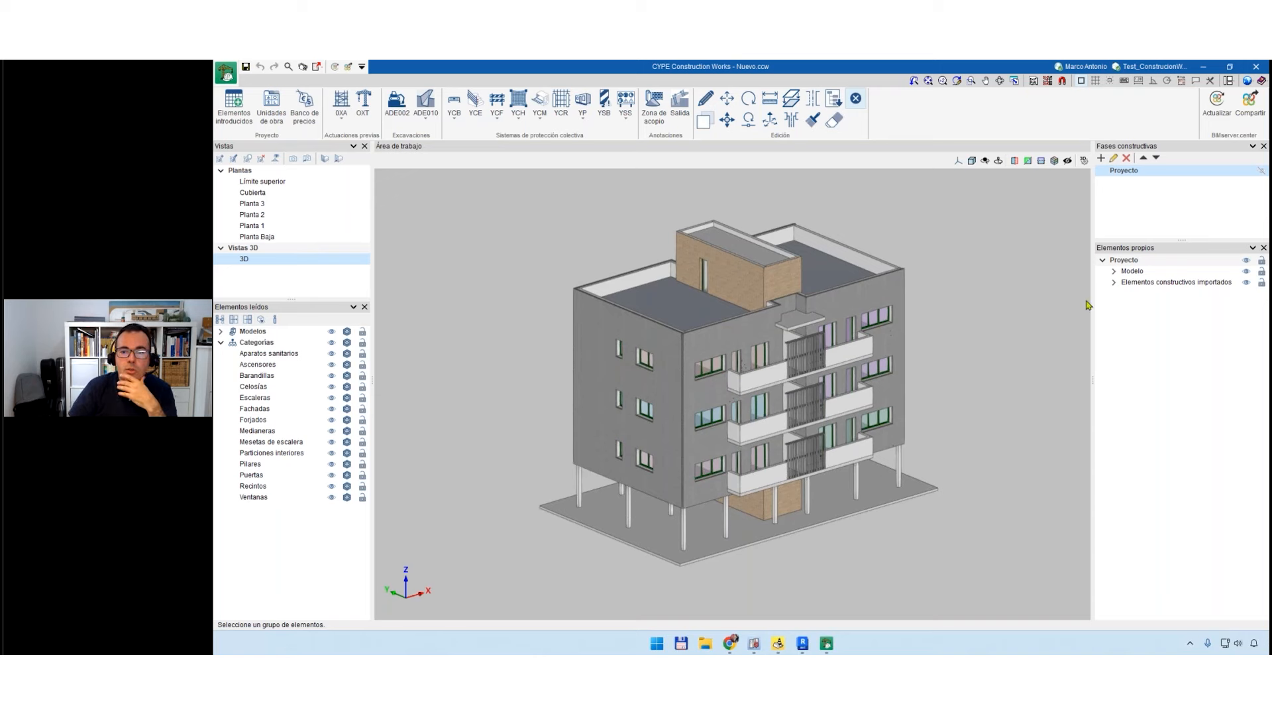
{"action": "left_click", "coordinate": [1114, 271]}
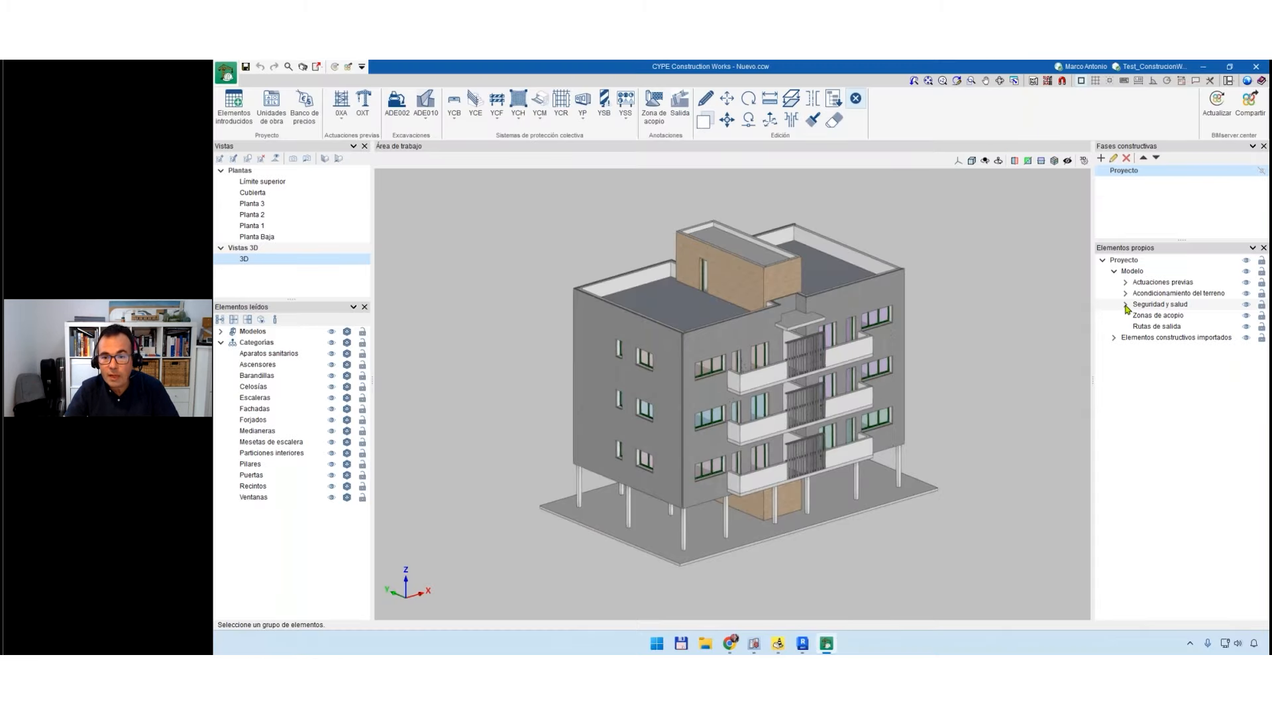
{"action": "left_click", "coordinate": [981, 330]}
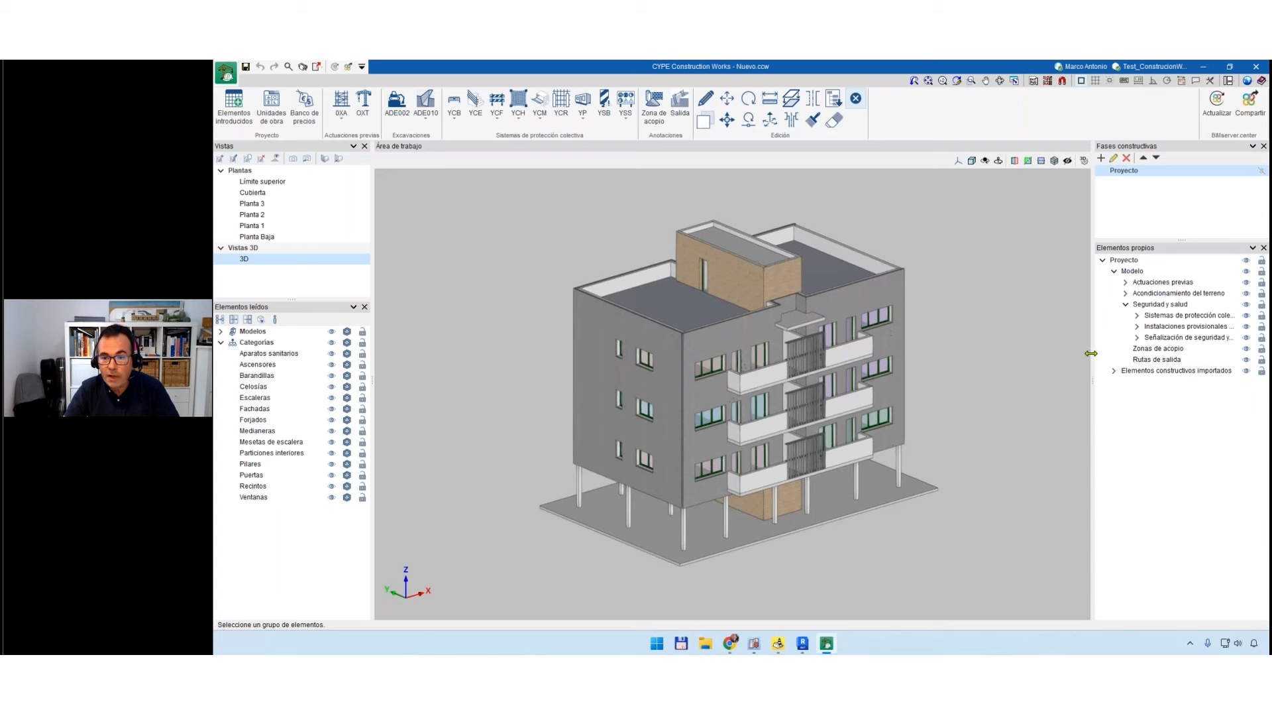
{"action": "left_click_drag", "start_coordinate": [1093, 358], "coordinate": [945, 358]}
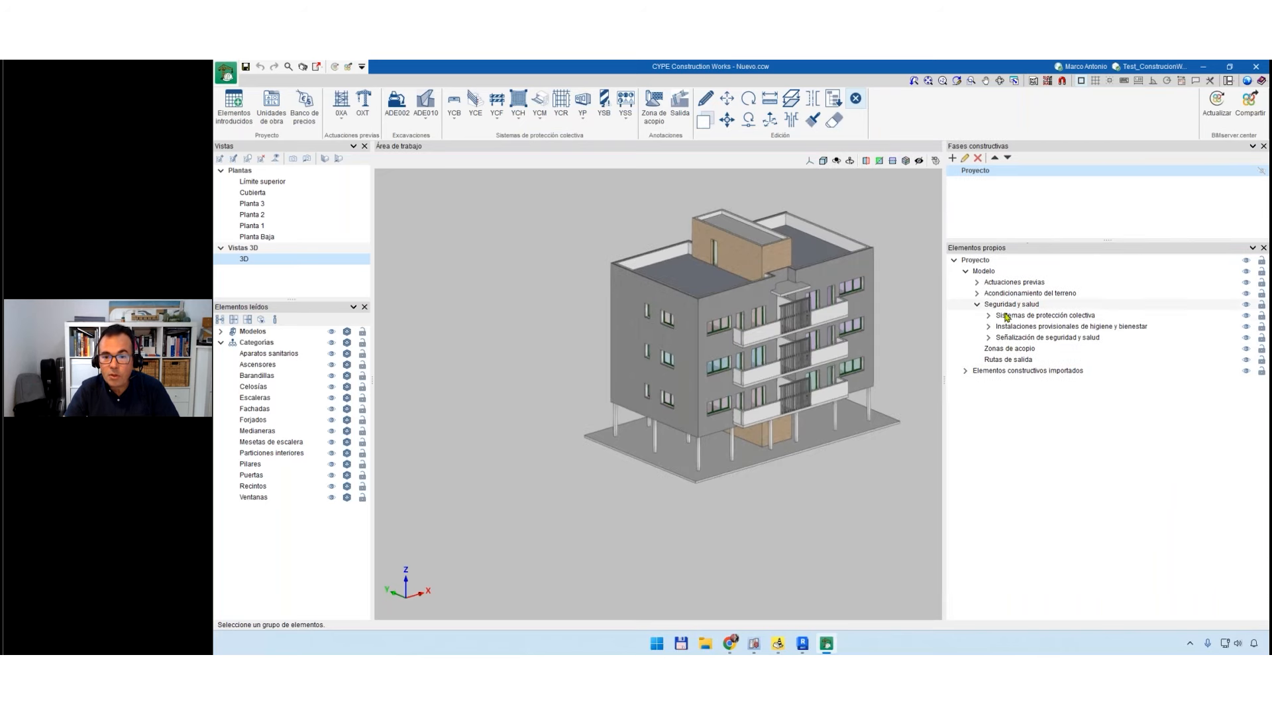
{"action": "left_click", "coordinate": [988, 316]}
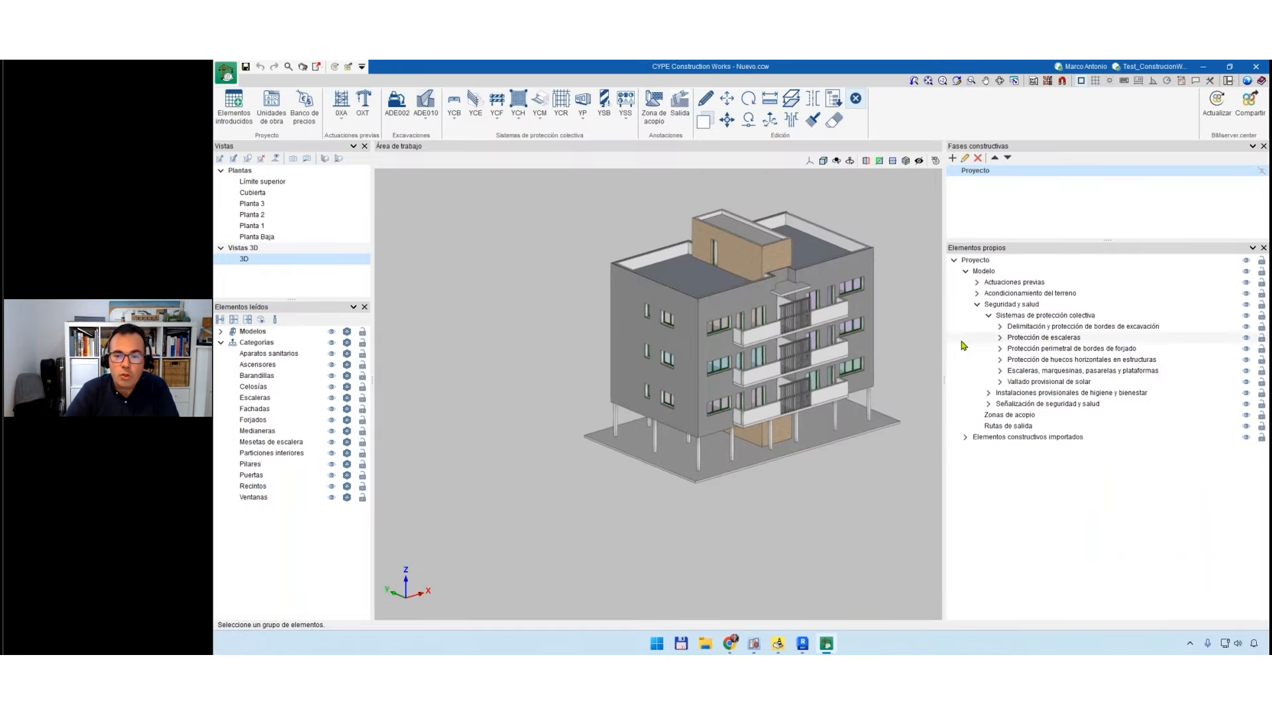
{"action": "left_click_drag", "start_coordinate": [944, 381], "coordinate": [1041, 376]}
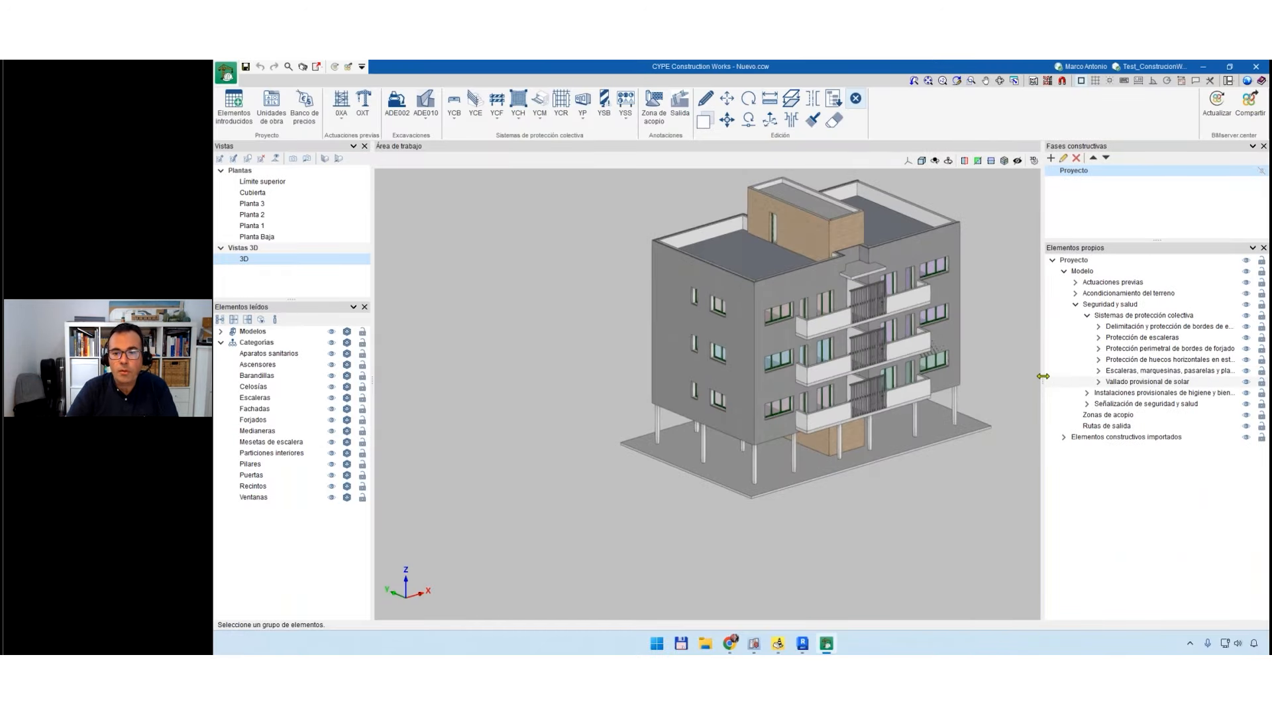
Collapse Modelo, expand Elementos constructivos importados, and hide the read Modelos to inspect only the imported building geometry.
{"action": "left_click", "coordinate": [1064, 272]}
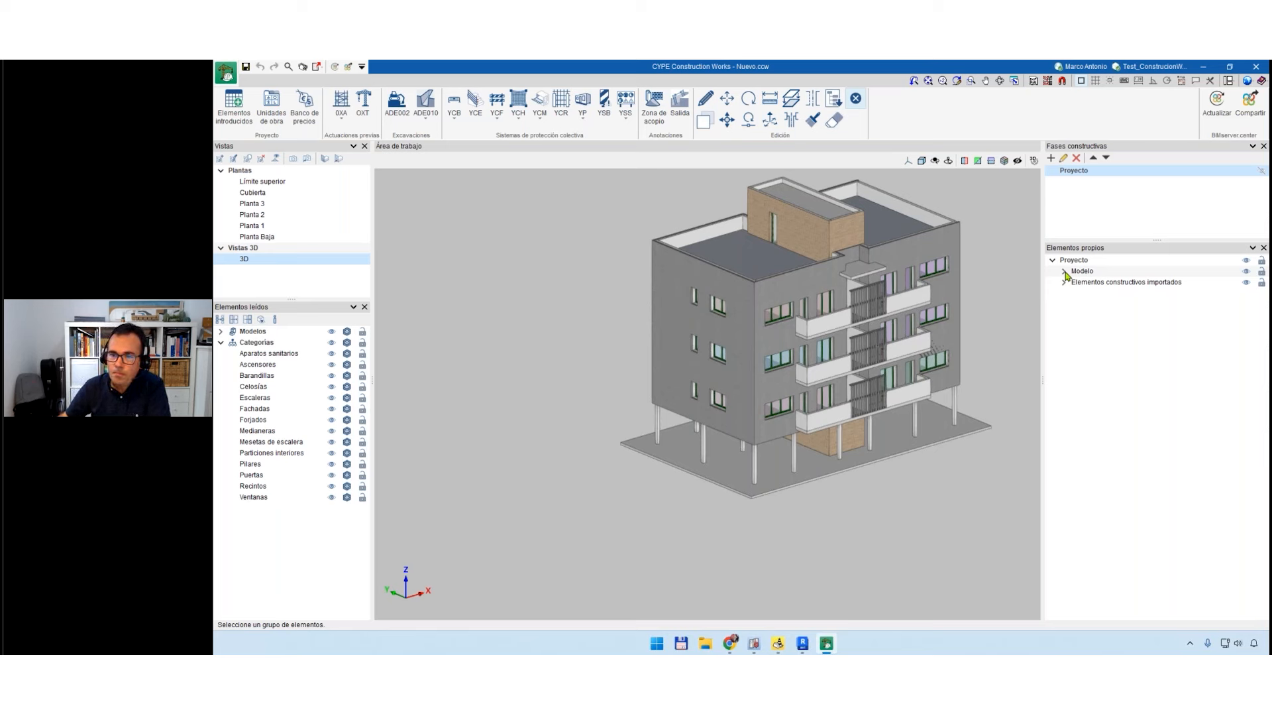
{"action": "left_click", "coordinate": [1064, 282]}
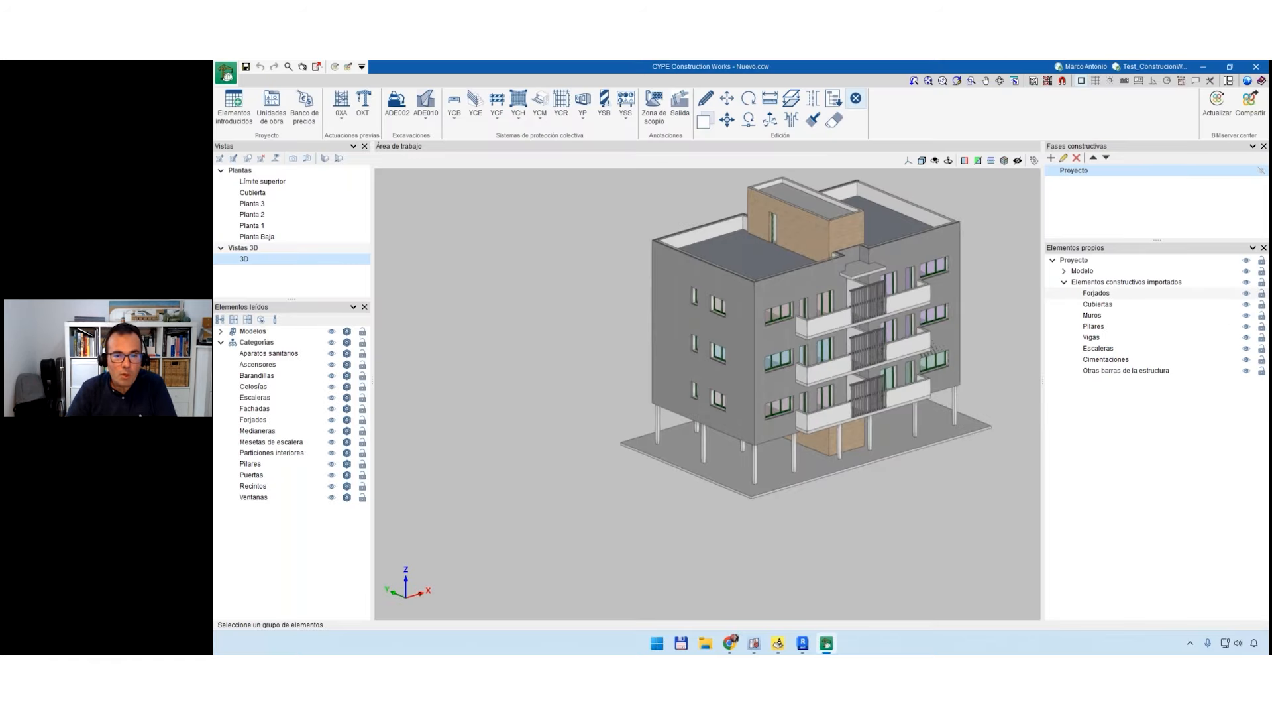
{"action": "middle_click_drag", "start_coordinate": [792, 272], "coordinate": [694, 321]}
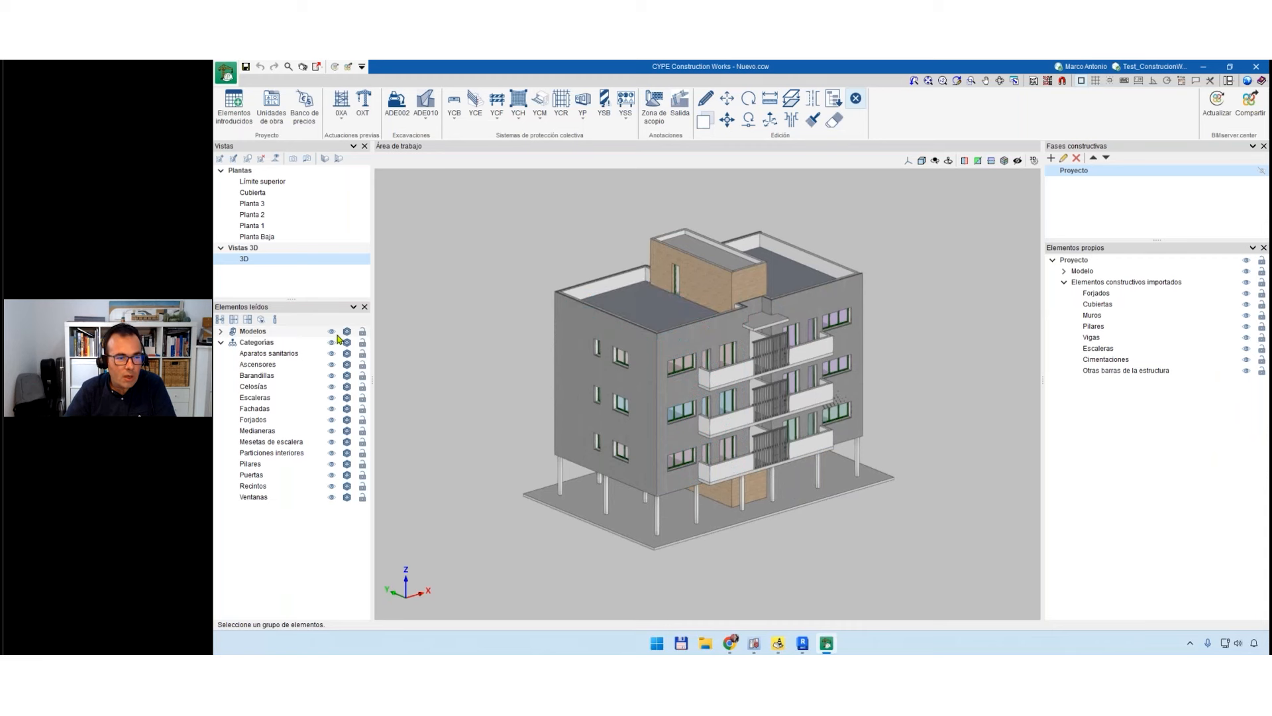
{"action": "left_click", "coordinate": [331, 331]}
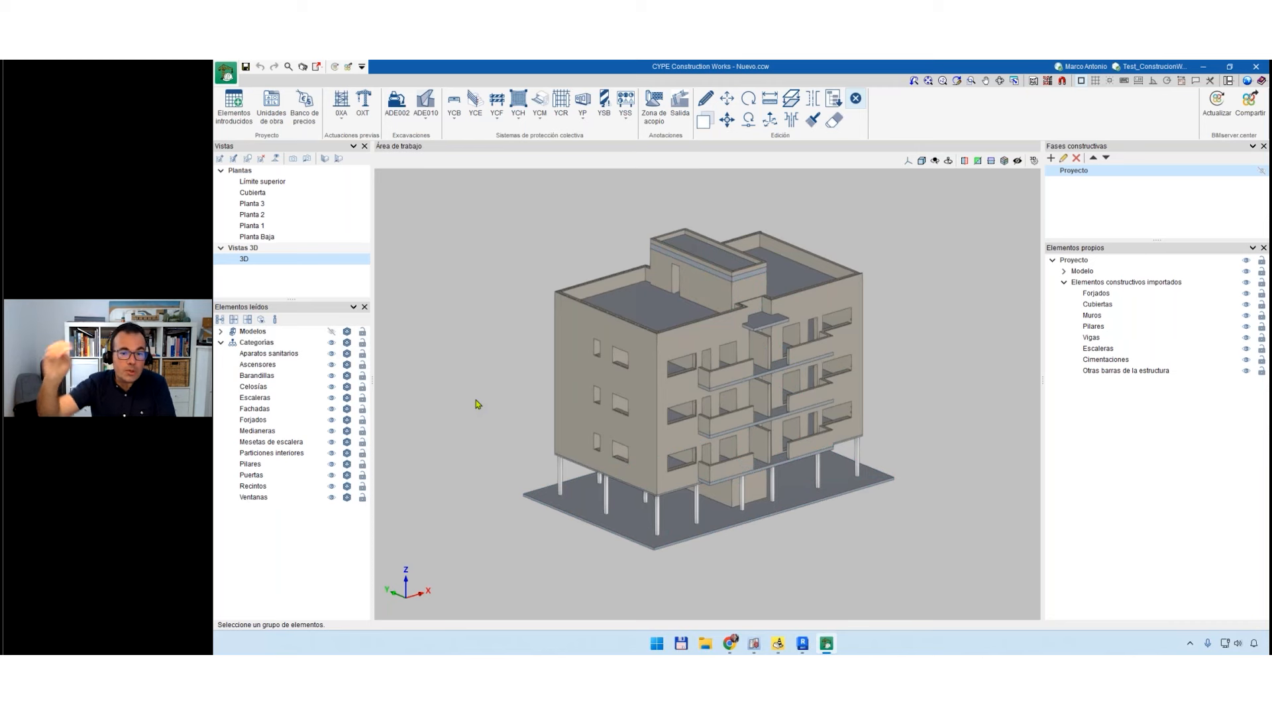
{"action": "middle_click_drag", "start_coordinate": [504, 424], "coordinate": [756, 387], "text": "shift"}
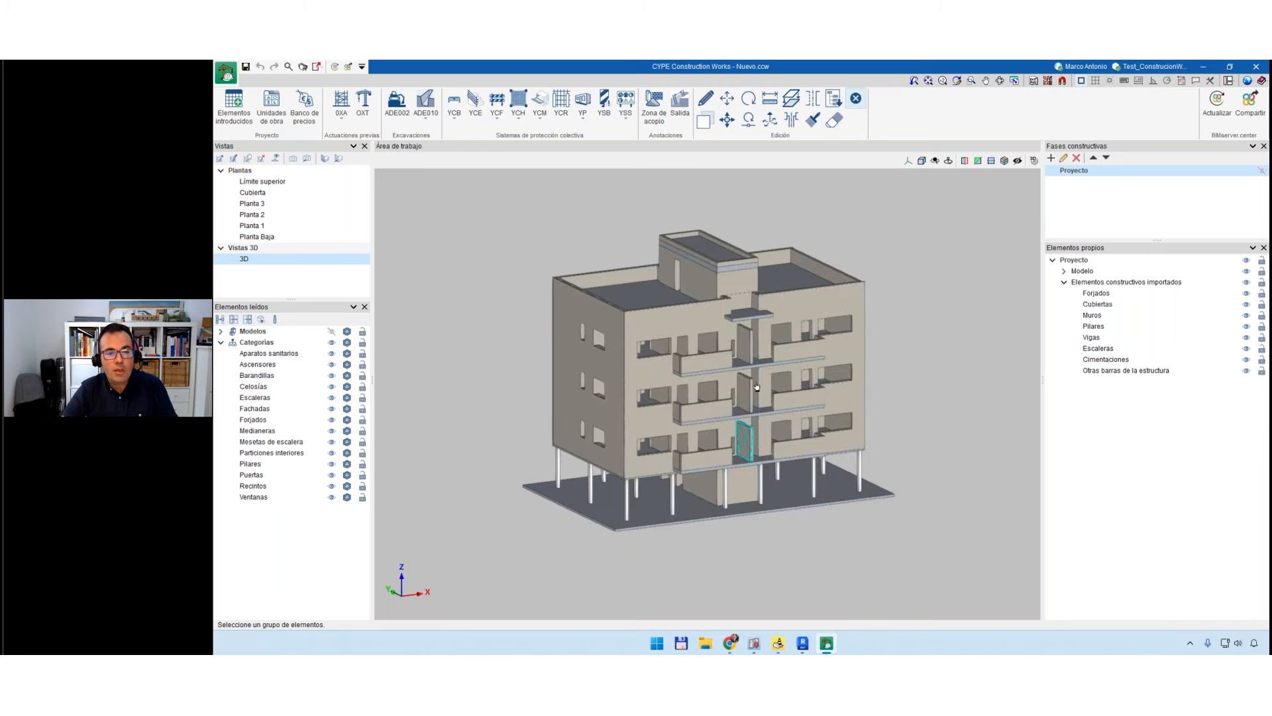
{"action": "scroll", "coordinate": [652, 368], "scroll_direction": "up", "scroll_amount": 3}
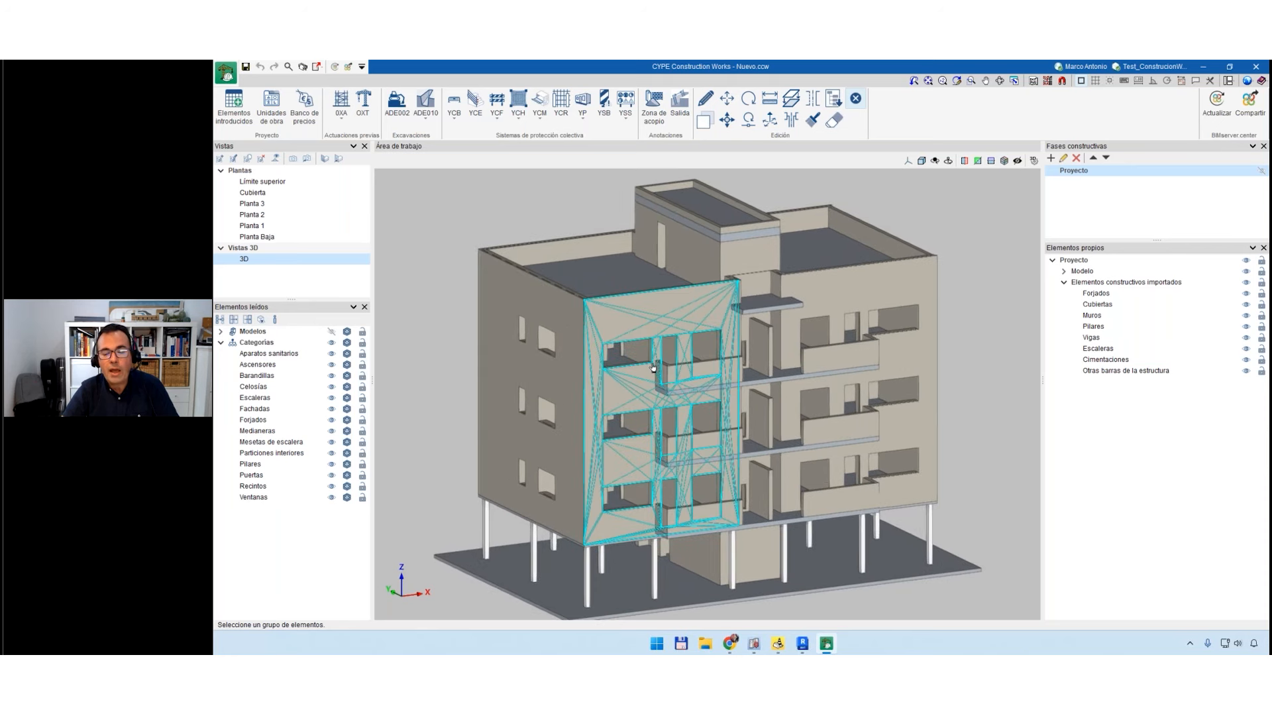
{"action": "scroll", "coordinate": [652, 368], "scroll_direction": "down", "scroll_amount": 1}
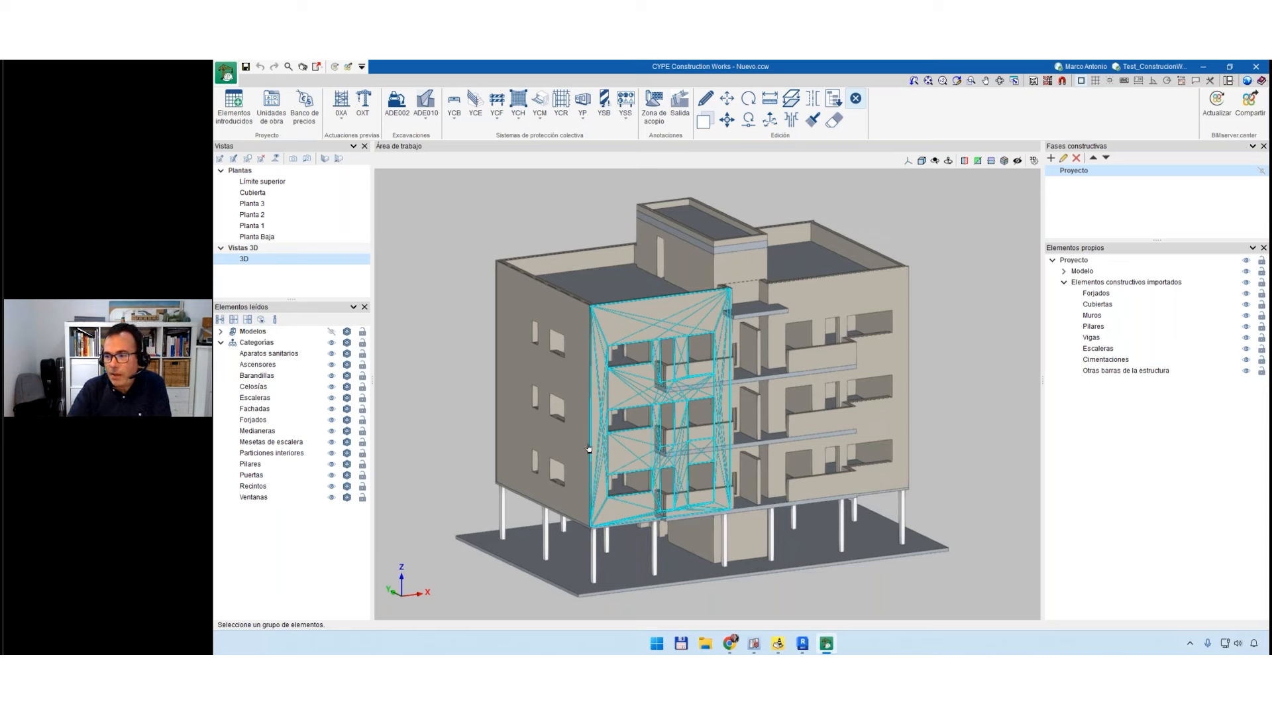
{"action": "middle_click_drag", "start_coordinate": [795, 398], "coordinate": [743, 411]}
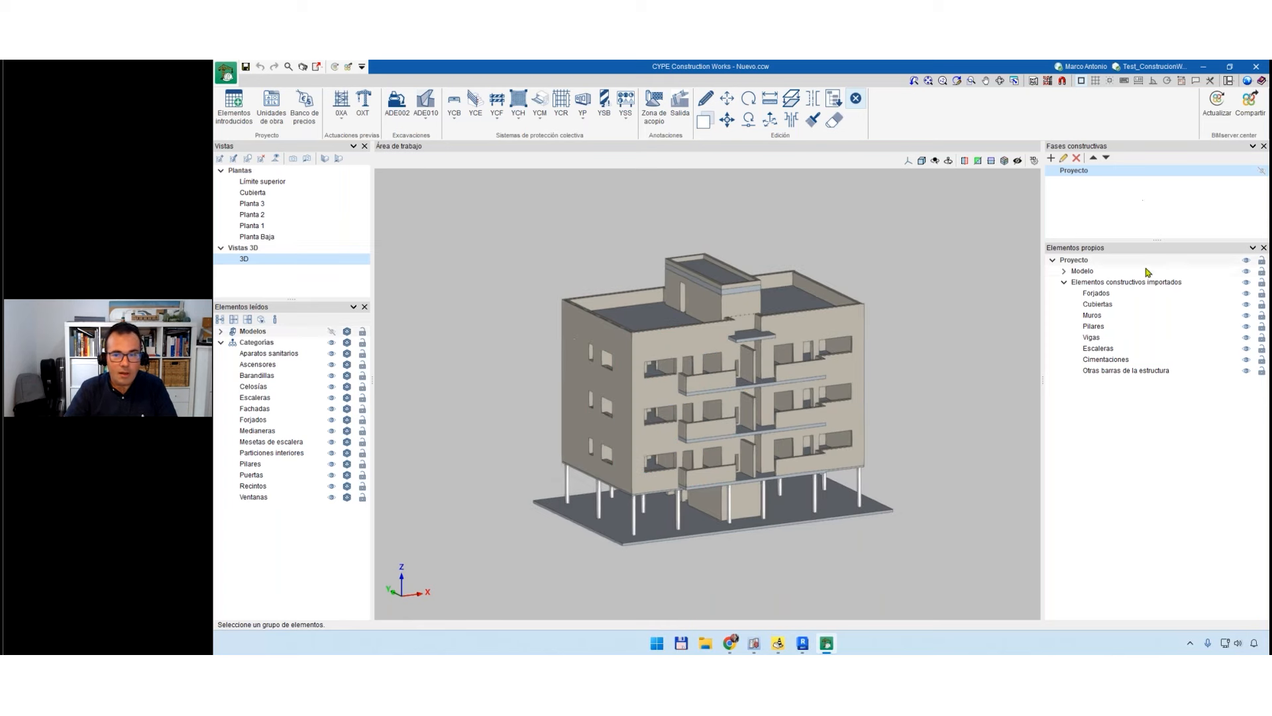
Hide Elementos constructivos importados and show the read models again to inspect the original BIM building.
{"action": "left_click", "coordinate": [1246, 283]}
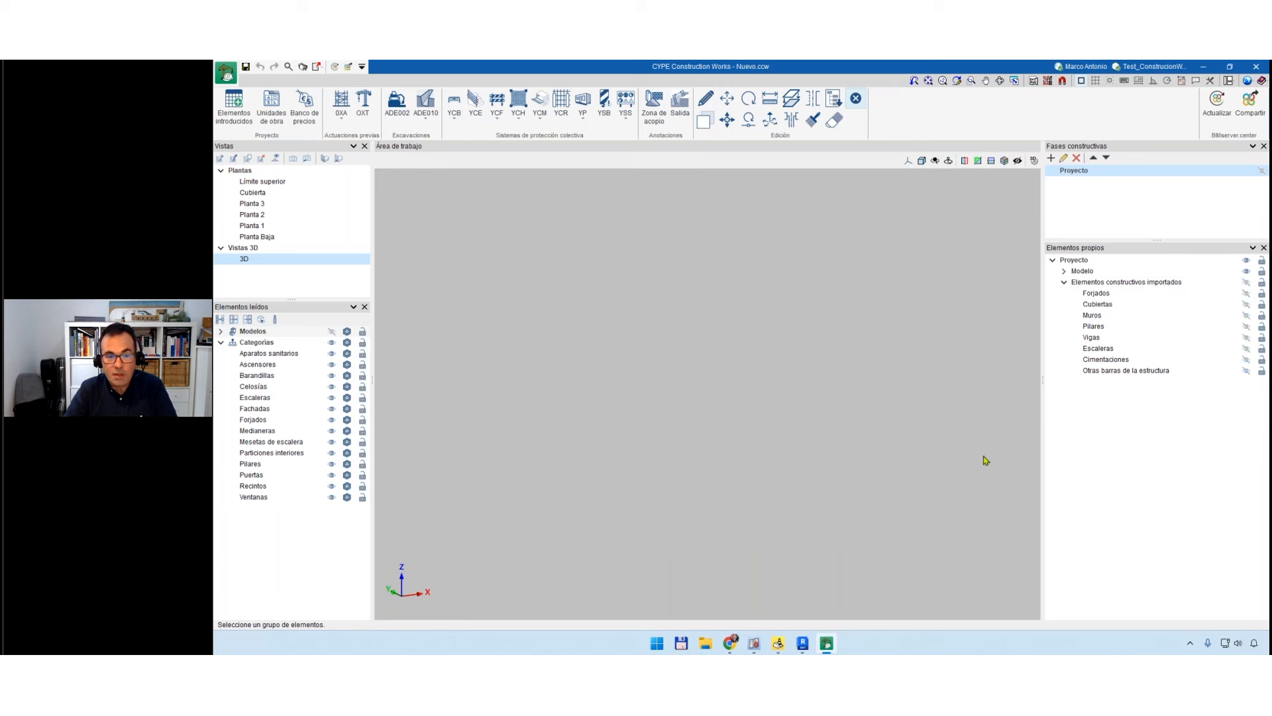
{"action": "left_click", "coordinate": [332, 342]}
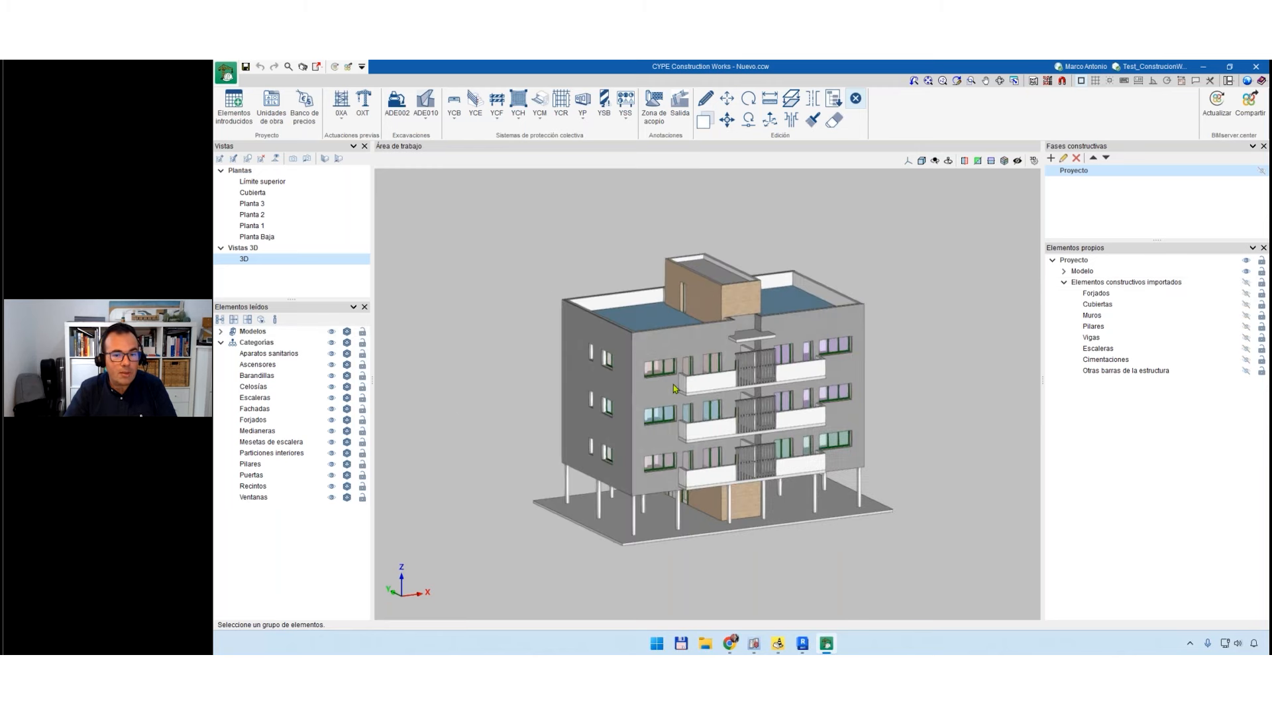
{"action": "middle_click_drag", "start_coordinate": [674, 388], "coordinate": [644, 418]}
{"action": "scroll", "coordinate": [644, 418], "scroll_direction": "up", "scroll_amount": 5}
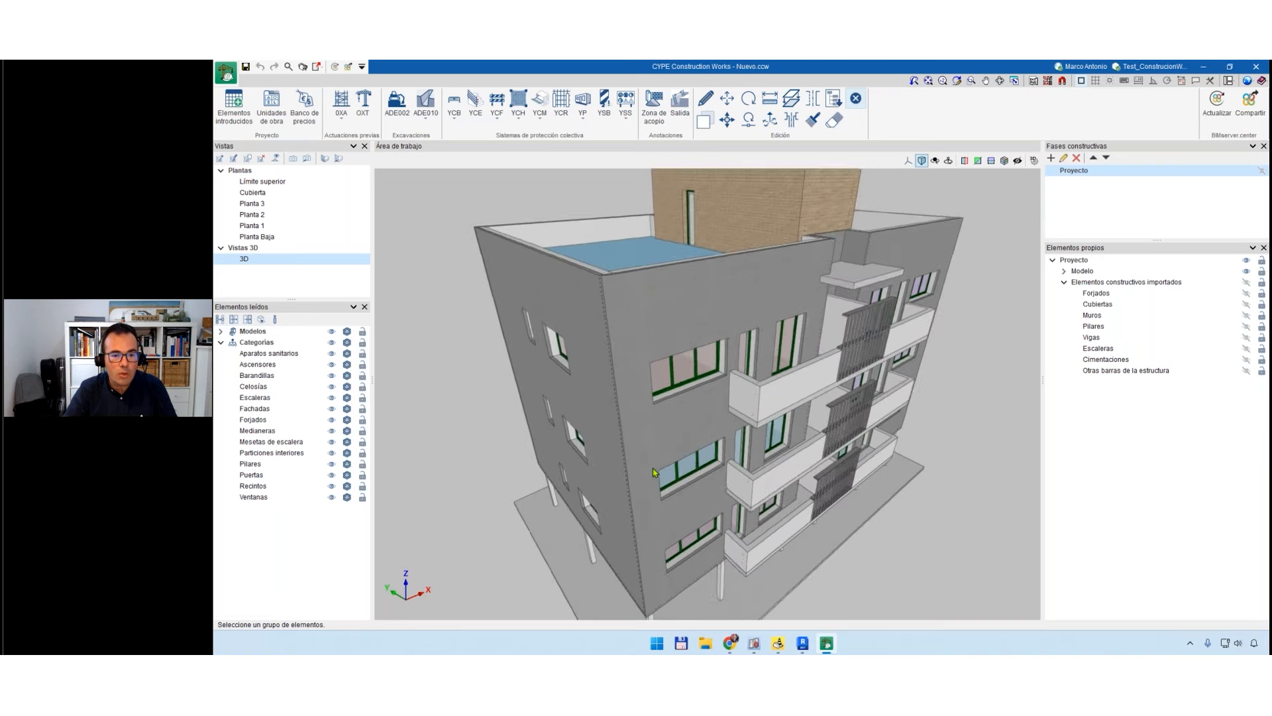
{"action": "middle_click_drag", "start_coordinate": [673, 466], "coordinate": [626, 468]}
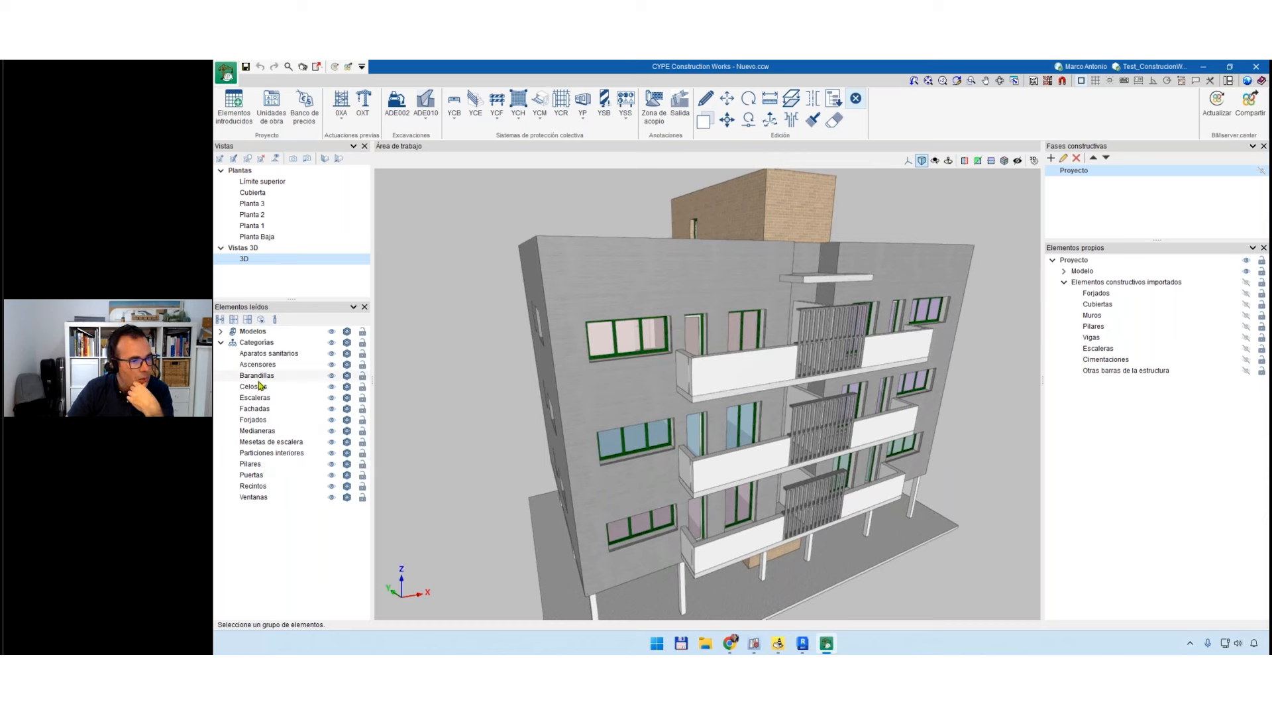
Hide the Fachadas and Recintos categories to inspect the building's interior, and restore their visibility.
{"action": "left_click", "coordinate": [331, 409]}
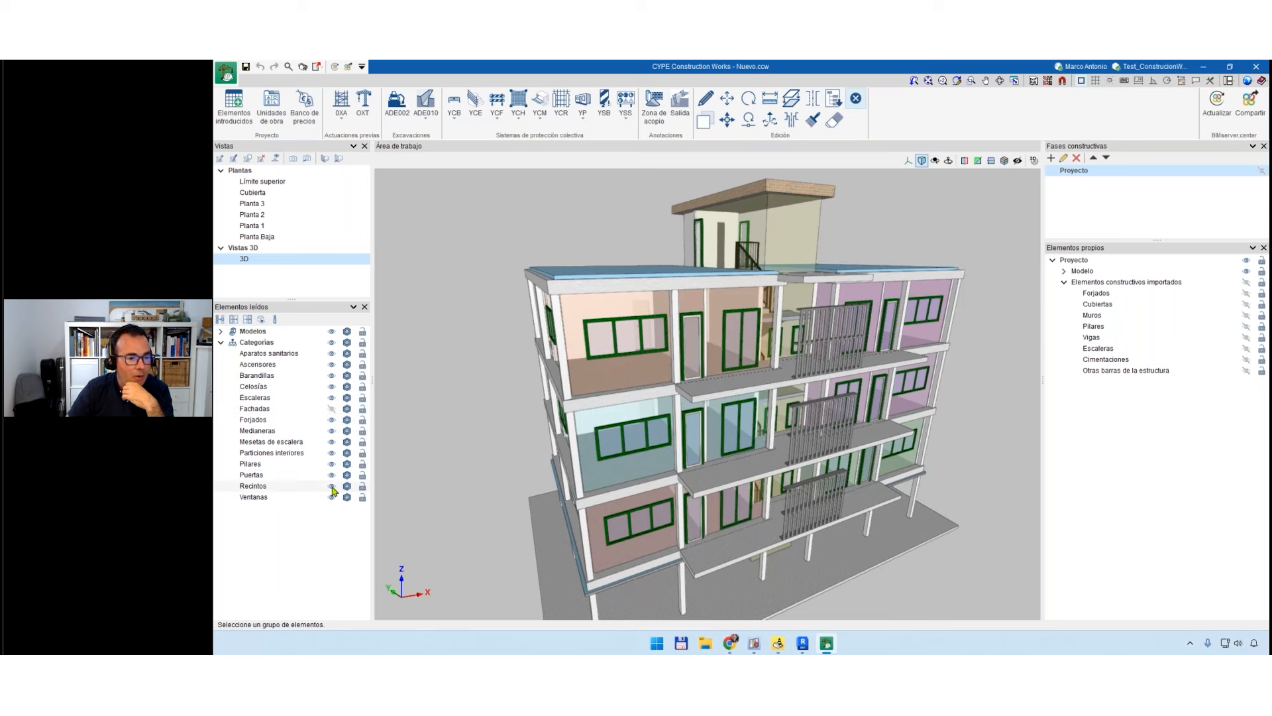
{"action": "left_click", "coordinate": [332, 485]}
{"action": "scroll", "coordinate": [543, 467], "scroll_direction": "down", "scroll_amount": 1}
{"action": "middle_click_drag", "start_coordinate": [545, 468], "coordinate": [798, 430]}
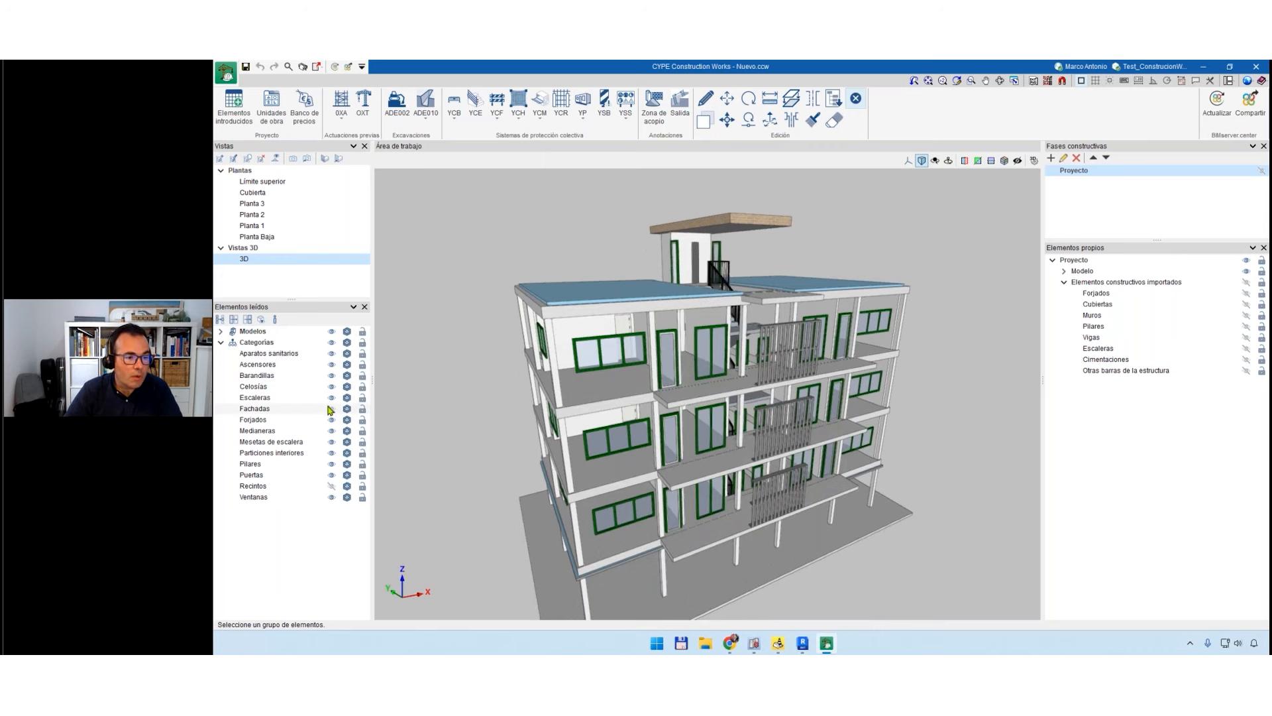
{"action": "left_click", "coordinate": [332, 408]}
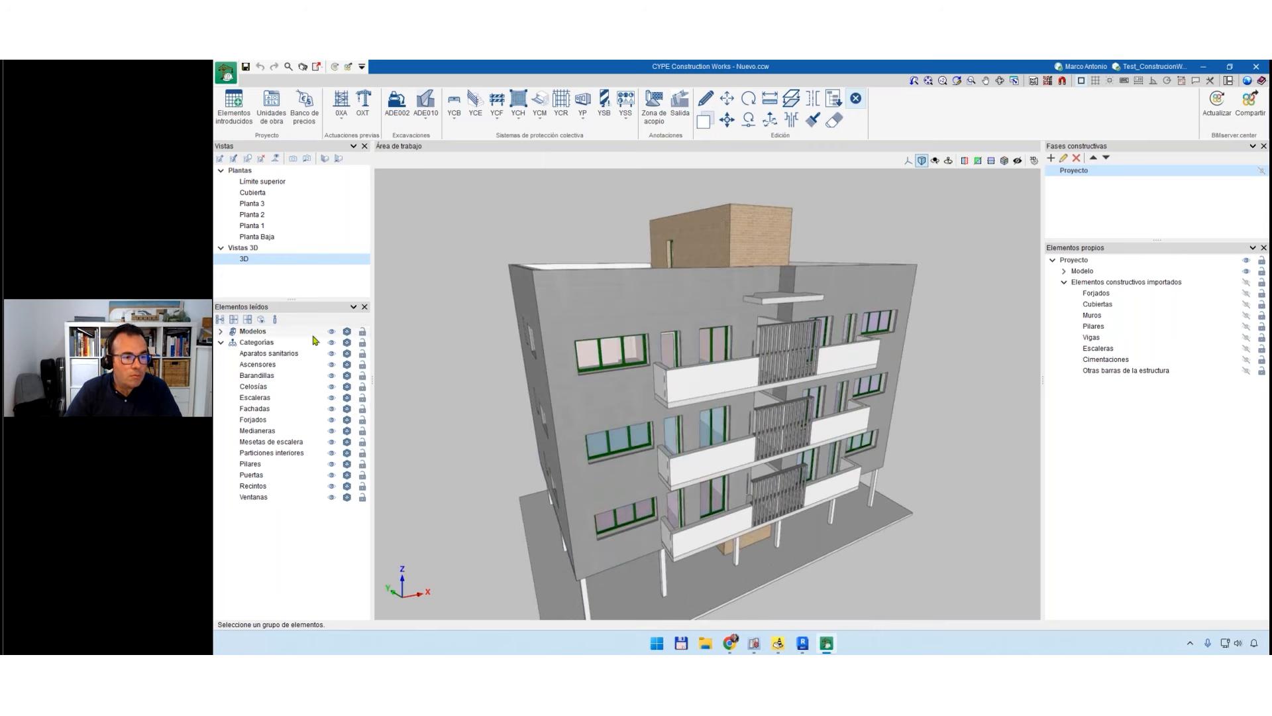
Hide the read Modelos and show Elementos constructivos importados again in the 3D view.
{"action": "left_click", "coordinate": [331, 332]}
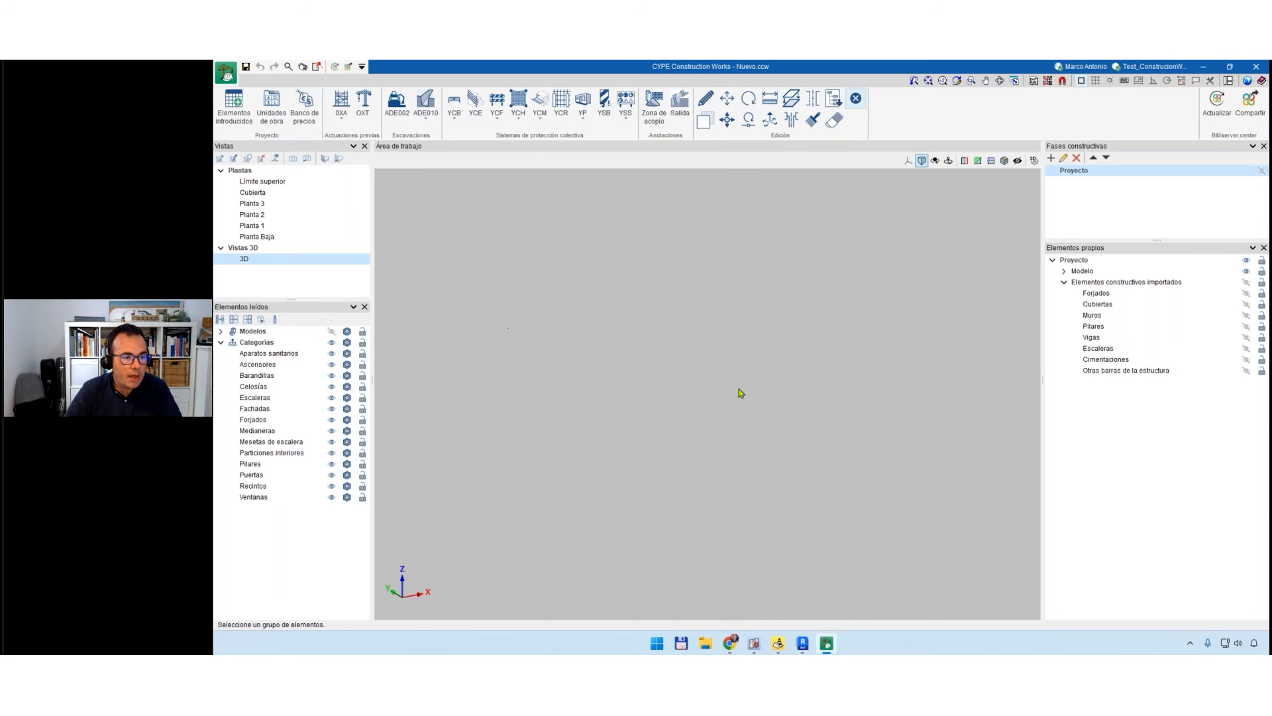
{"action": "left_click", "coordinate": [1246, 283]}
{"action": "middle_click_drag", "start_coordinate": [632, 387], "coordinate": [692, 396]}
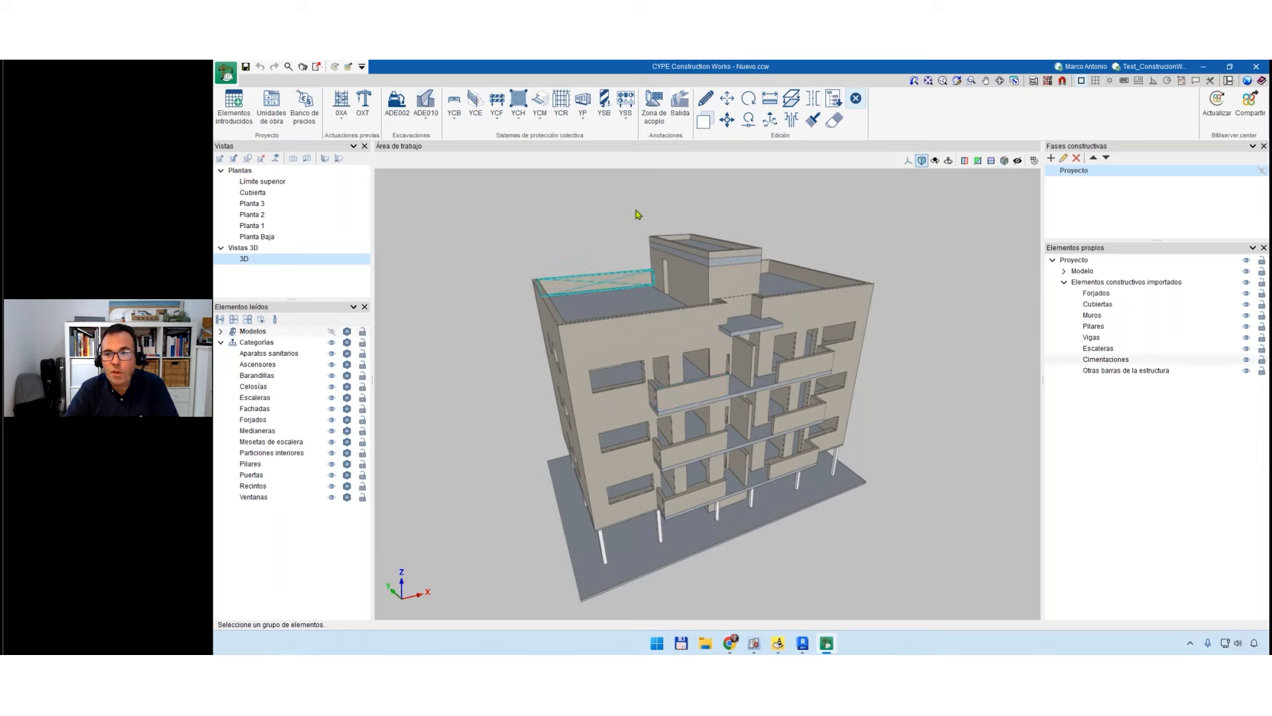
Restore the application's default window arrangement.
{"action": "left_click", "coordinate": [1228, 80]}
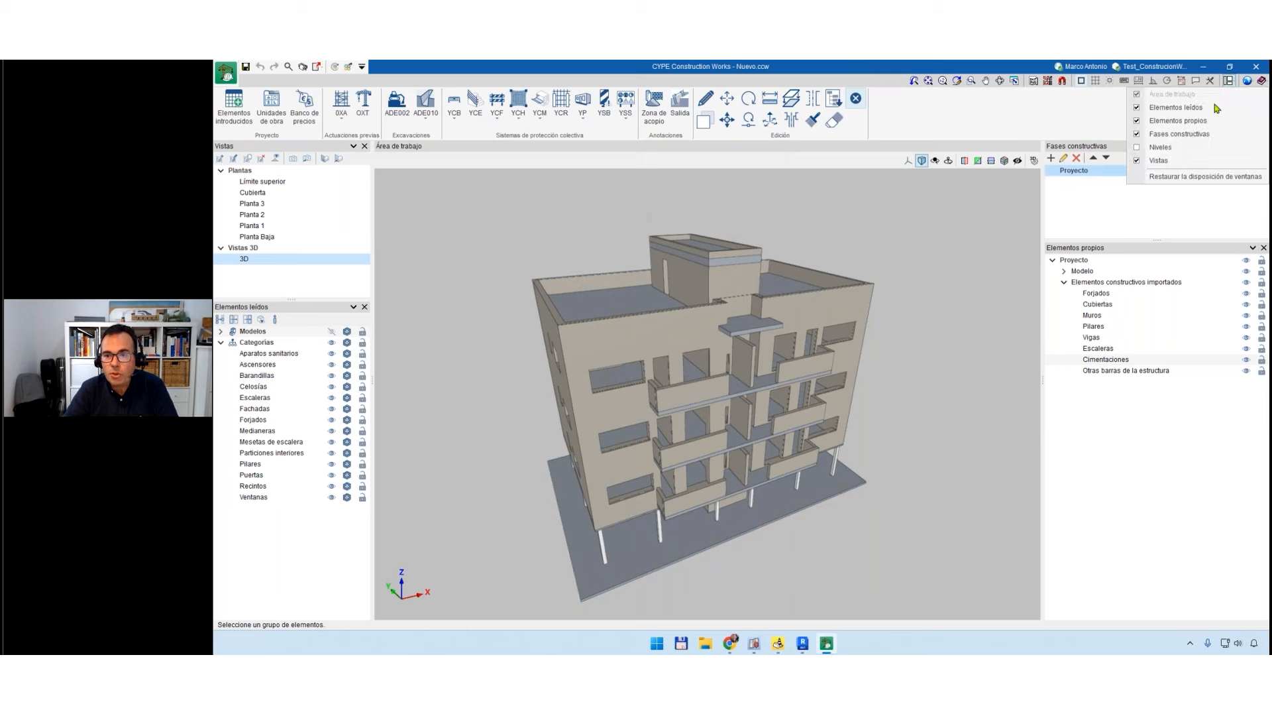
{"action": "left_click", "coordinate": [1177, 176]}
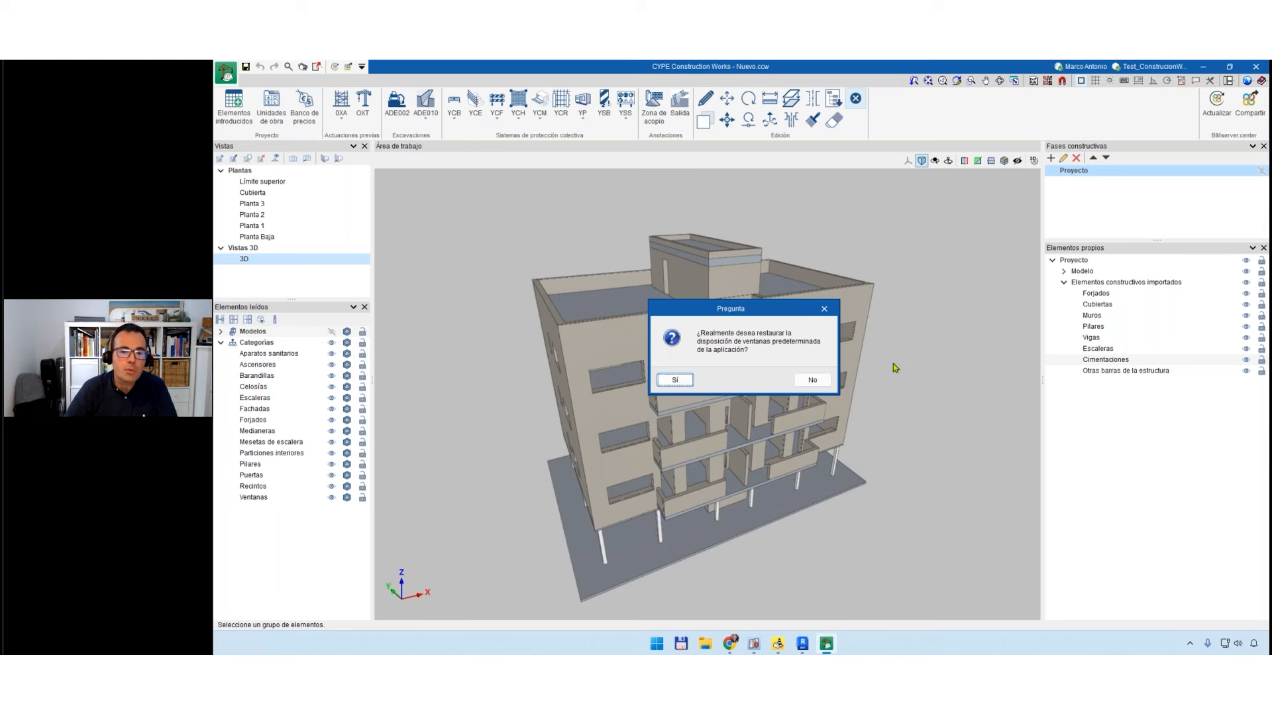
{"action": "left_click", "coordinate": [686, 382]}
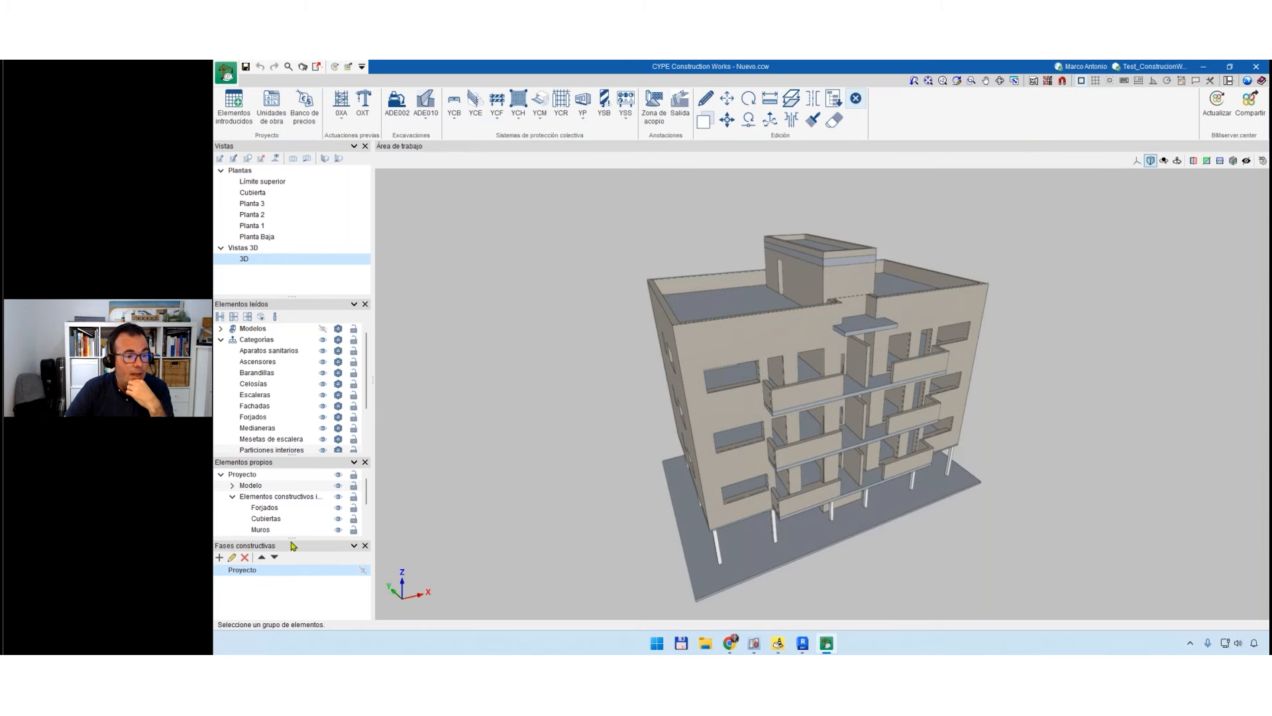
Dock Elementos propios and Fases constructivas across the work area from Vistas, stacking Fases constructivas above, and narrow their column.
{"action": "left_click_drag", "start_coordinate": [286, 468], "coordinate": [1259, 299]}
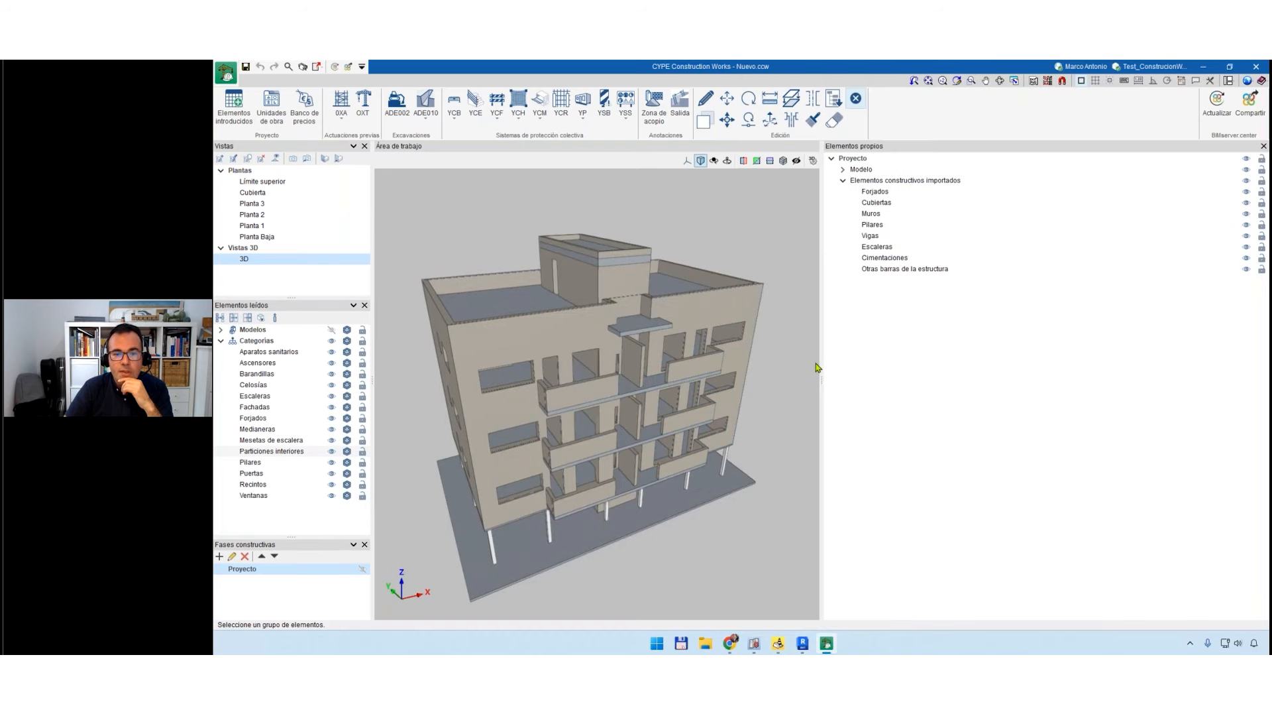
{"action": "left_click_drag", "start_coordinate": [1002, 356], "coordinate": [1005, 356]}
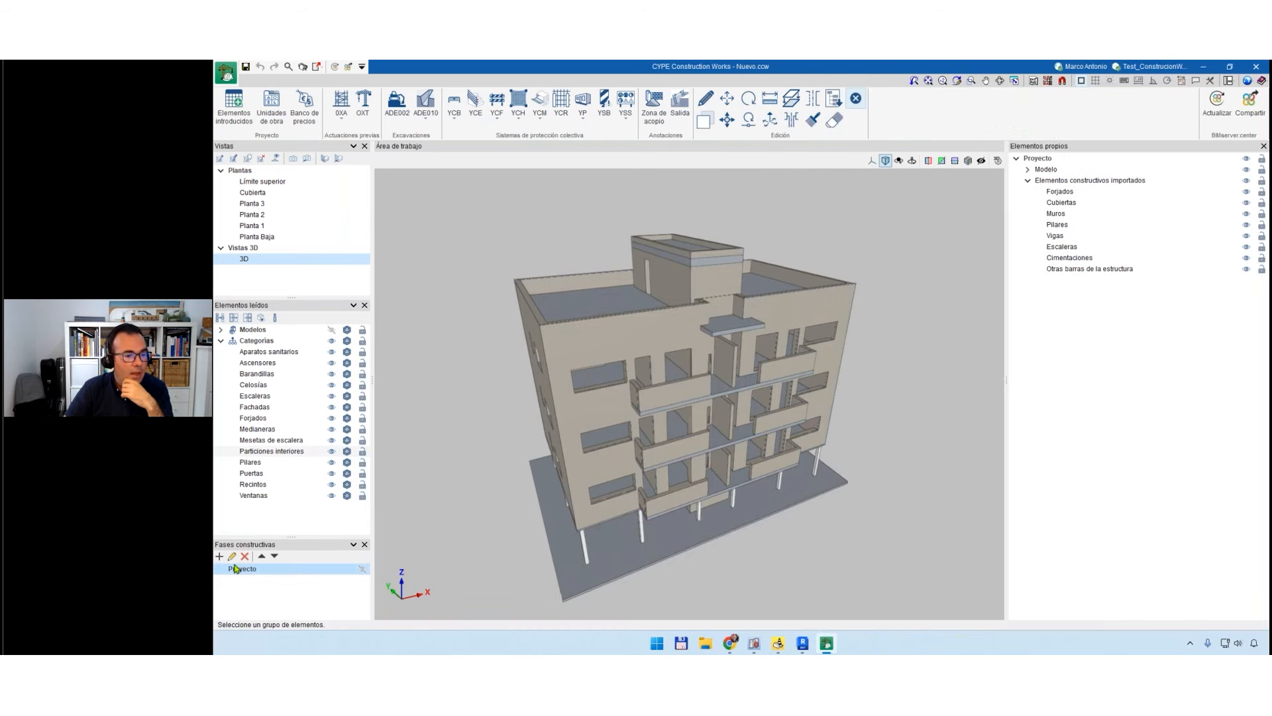
{"action": "left_click_drag", "start_coordinate": [278, 544], "coordinate": [1110, 202]}
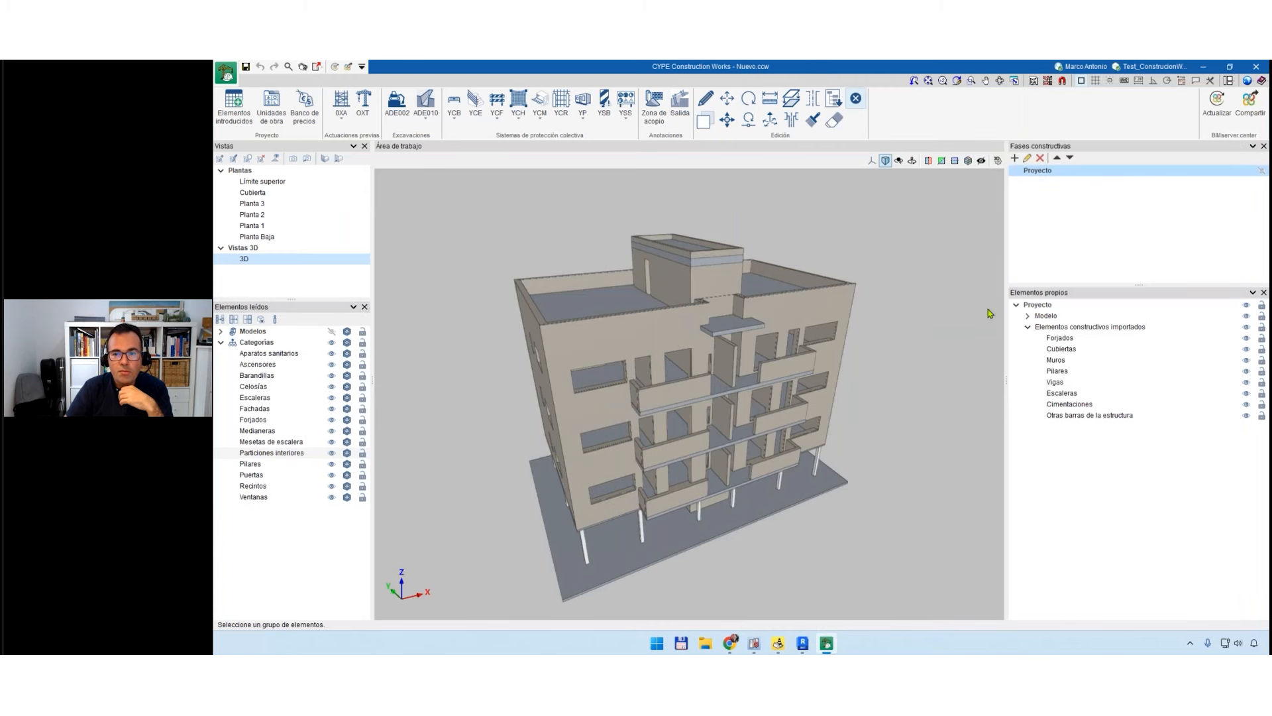
{"action": "left_click_drag", "start_coordinate": [1005, 373], "coordinate": [1044, 369]}
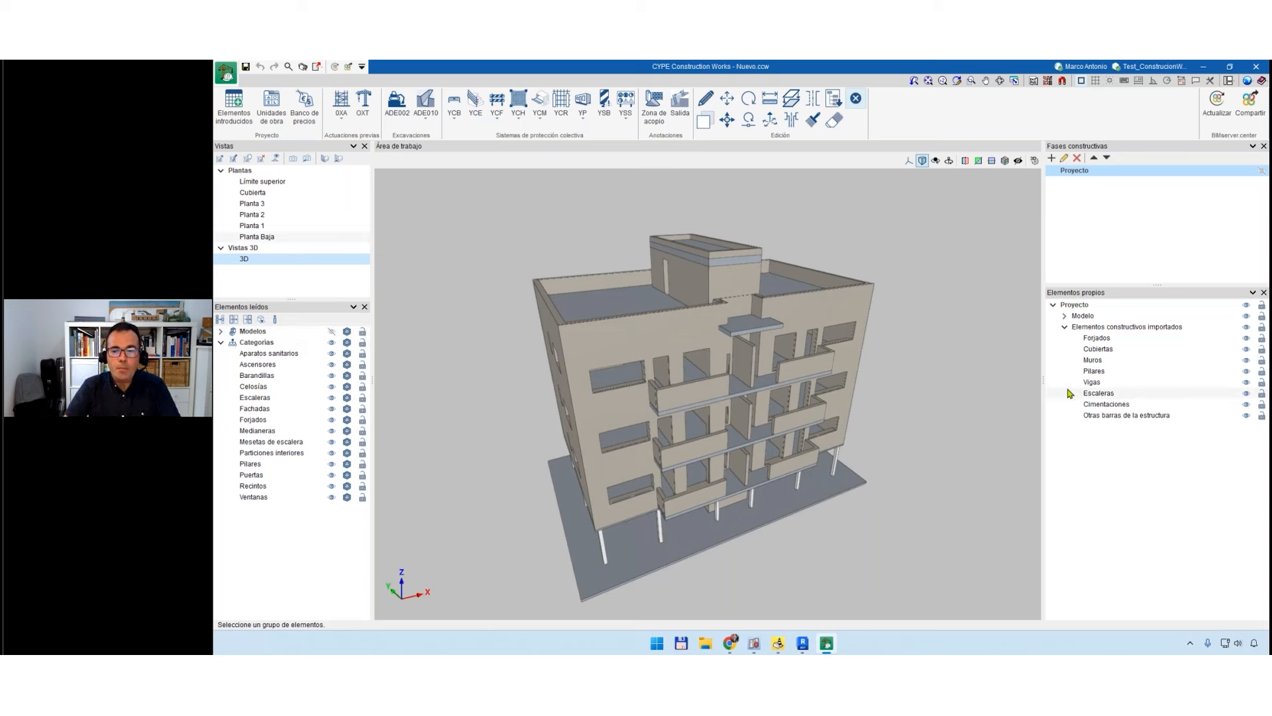
{"action": "left_click_drag", "start_coordinate": [1072, 380], "coordinate": [1079, 380]}
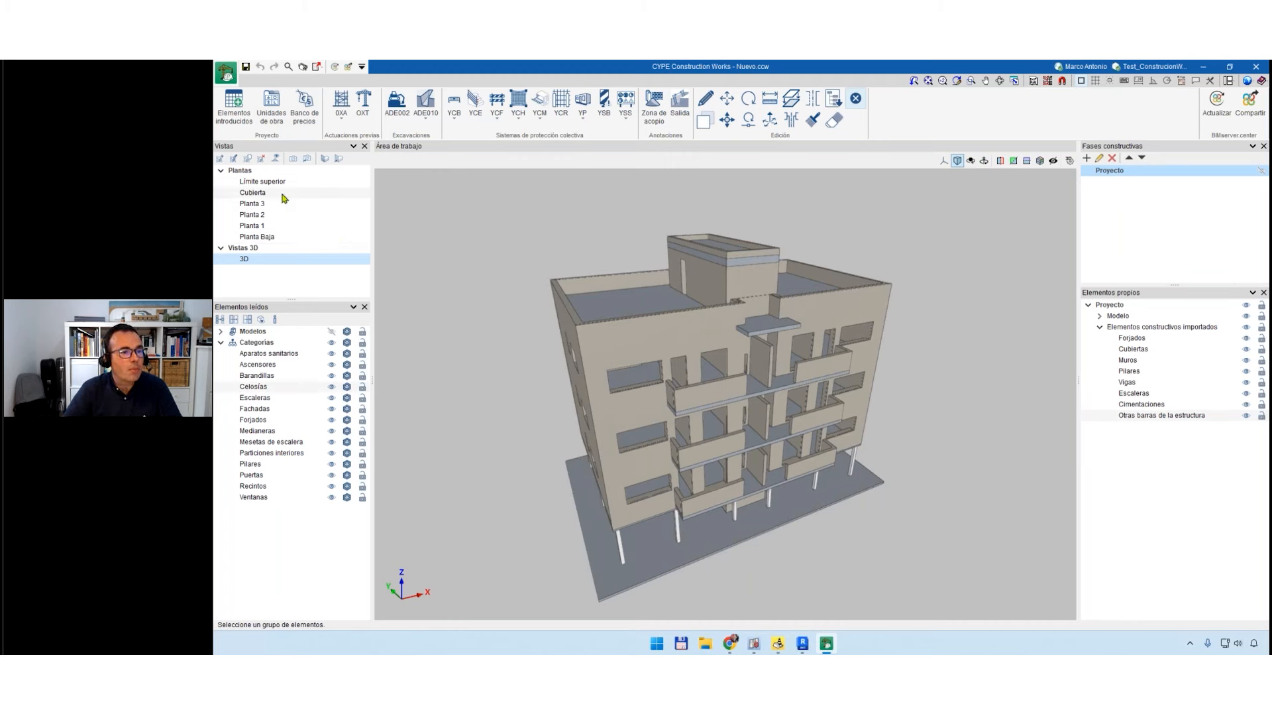
View the Planta 1 and Cubierta floor plans, and return to the 3D view to examine the building.
{"action": "left_click", "coordinate": [260, 228]}
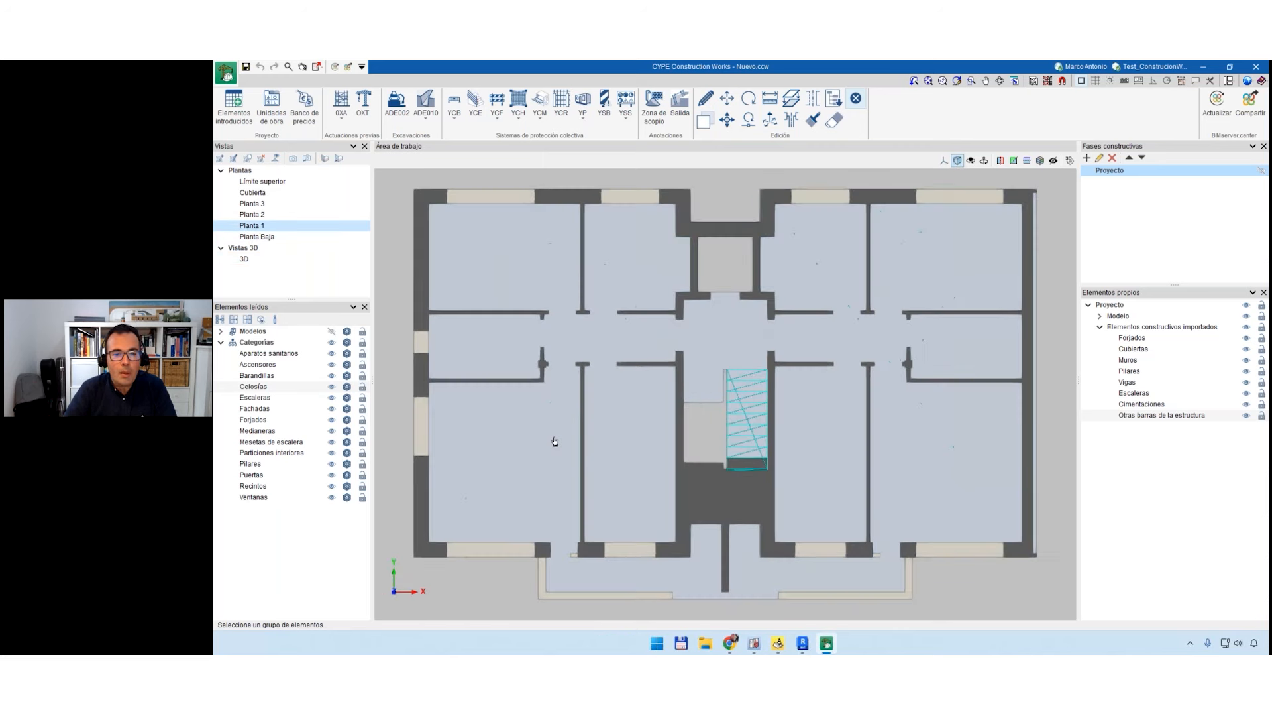
{"action": "scroll", "coordinate": [662, 424], "scroll_direction": "down", "scroll_amount": 2}
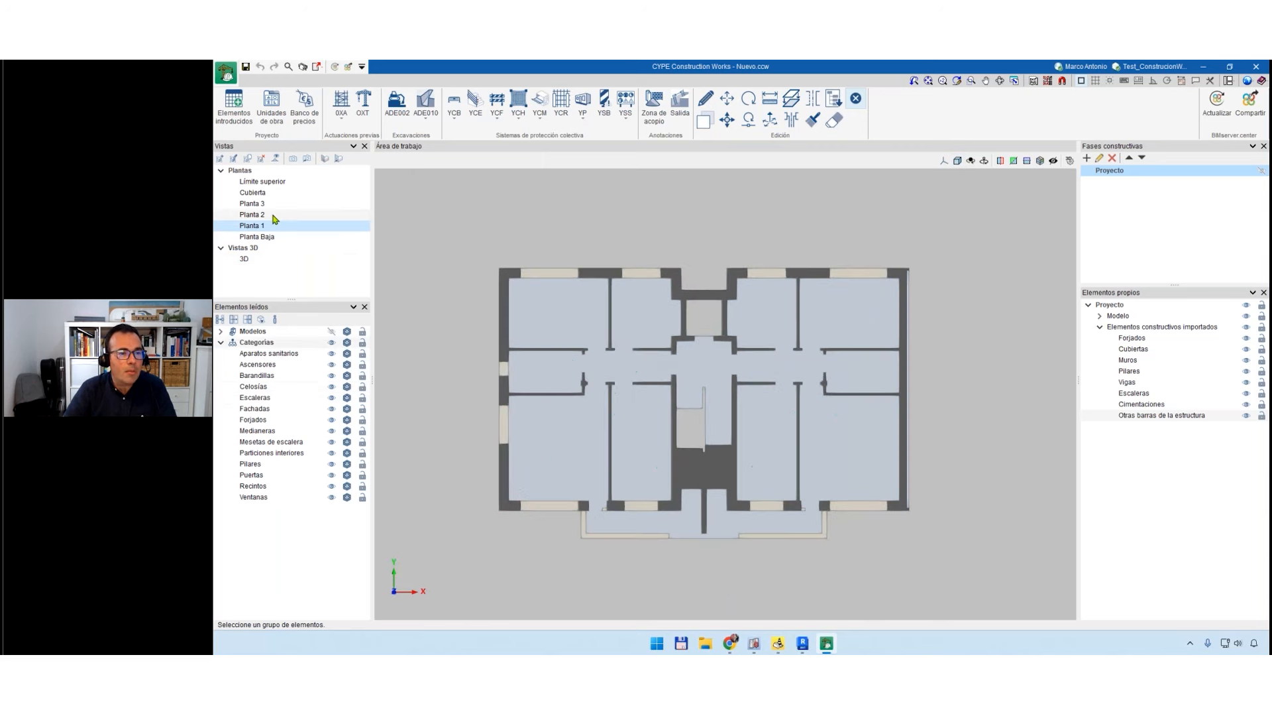
{"action": "left_click", "coordinate": [262, 192]}
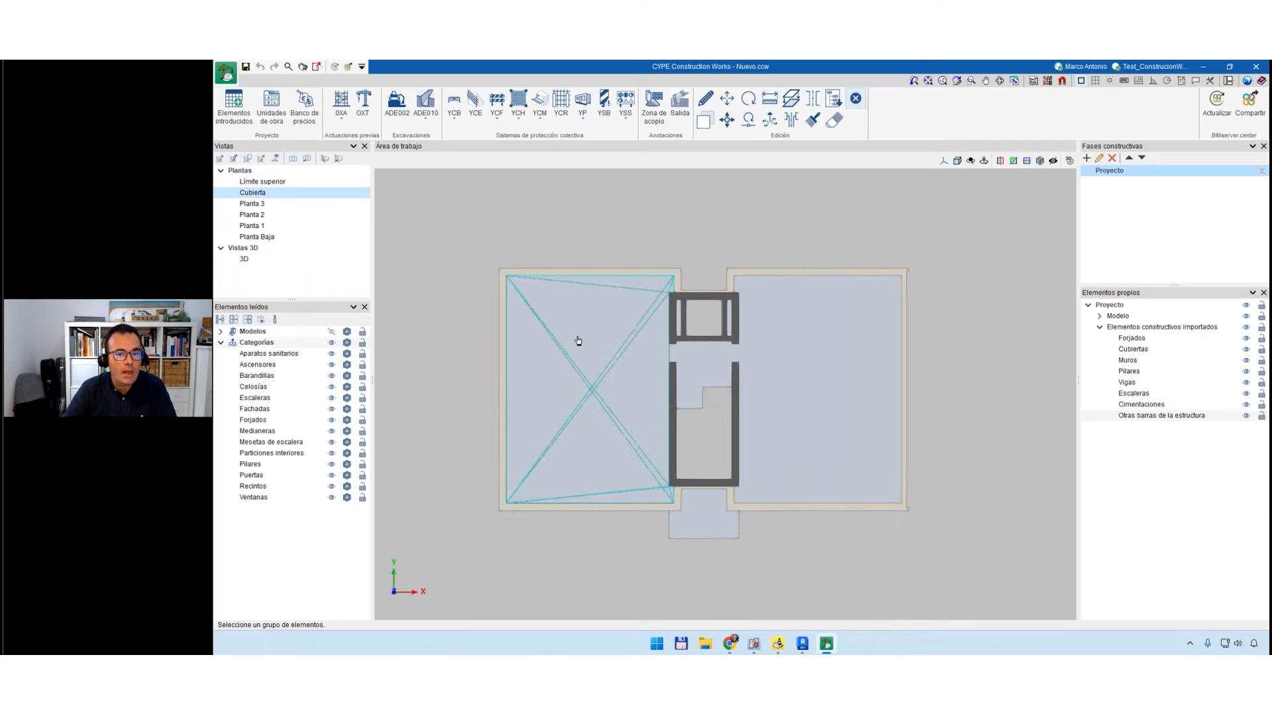
{"action": "left_click", "coordinate": [285, 260]}
{"action": "middle_click_drag", "start_coordinate": [471, 397], "coordinate": [553, 331]}
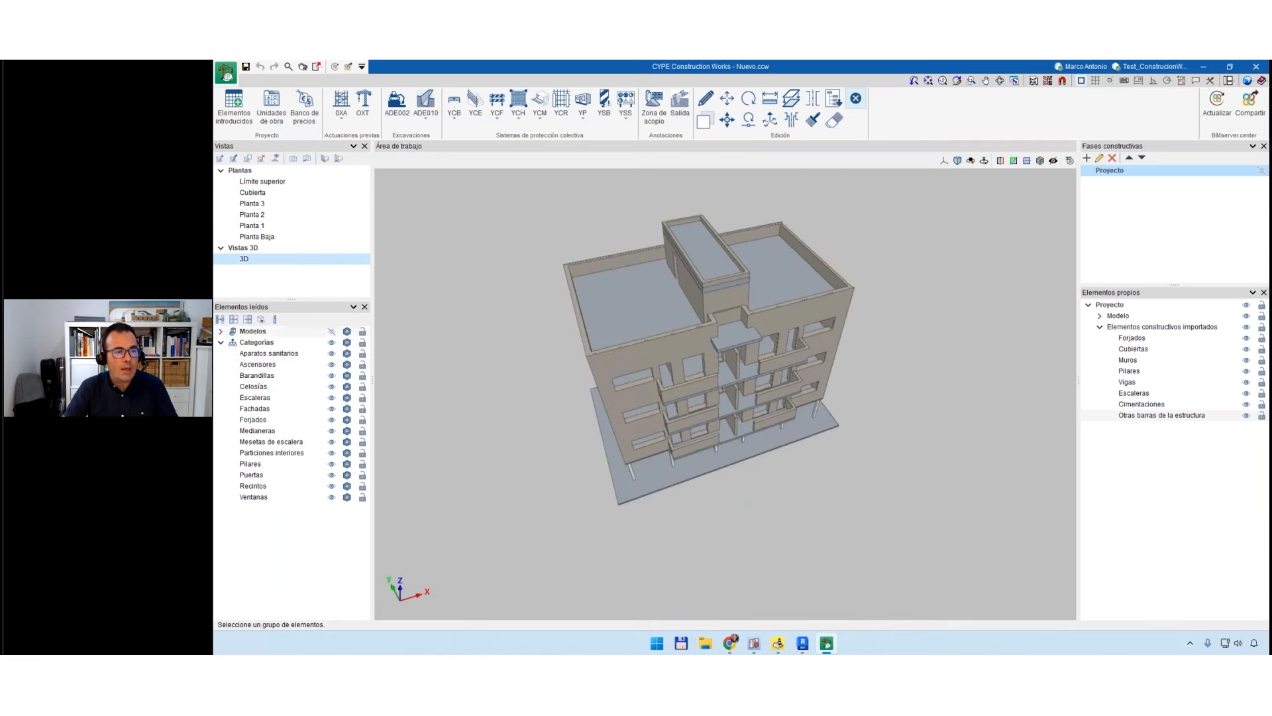
{"action": "left_click", "coordinate": [274, 228]}
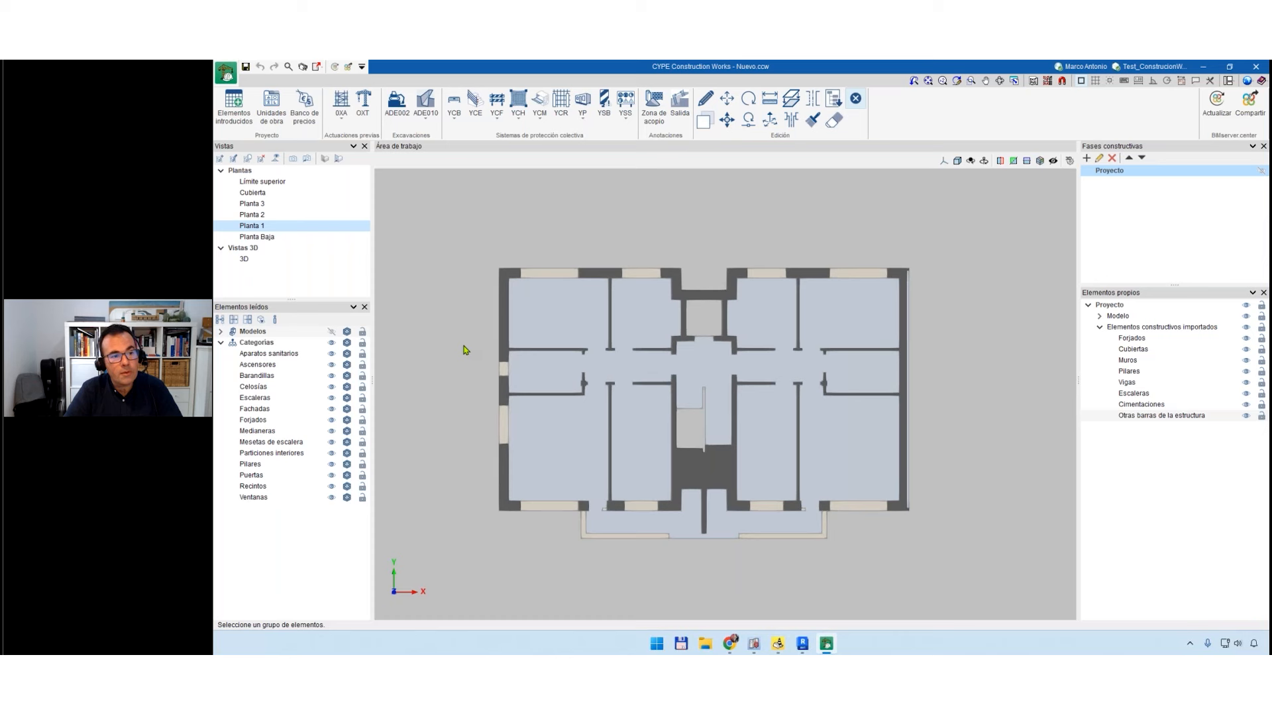
{"action": "left_click", "coordinate": [244, 258]}
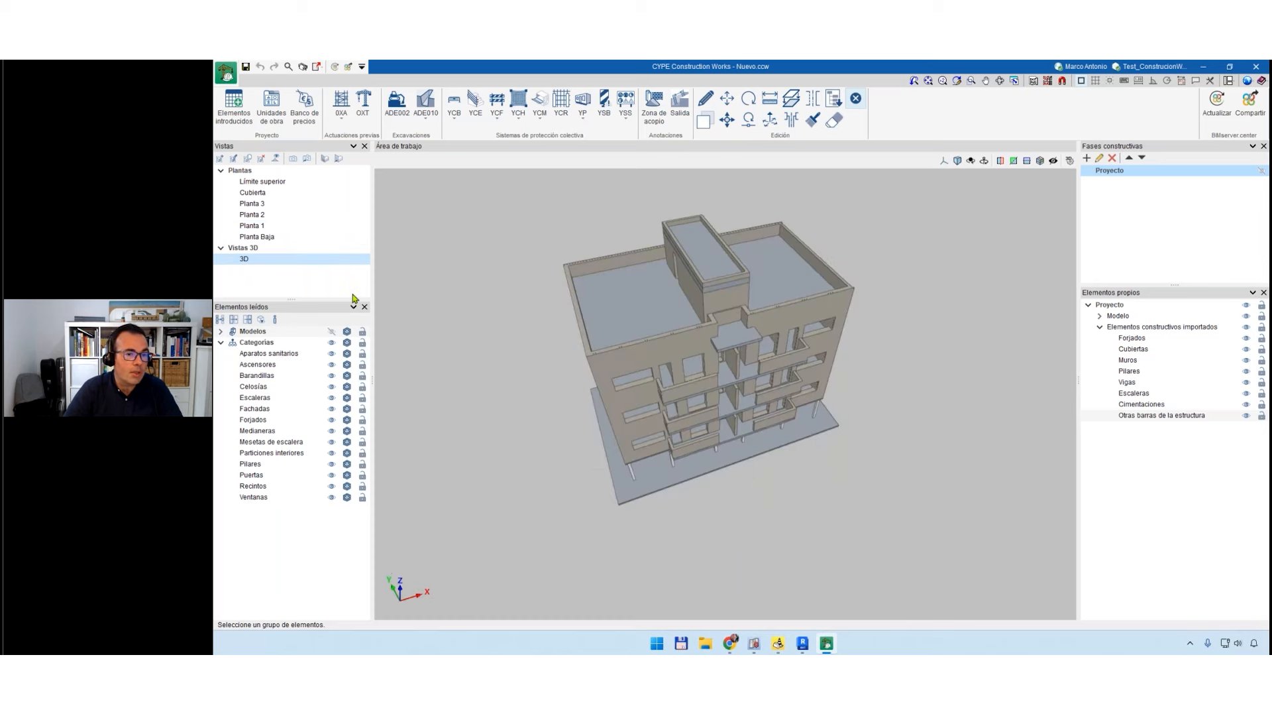
{"action": "middle_click_drag", "start_coordinate": [454, 407], "coordinate": [577, 429]}
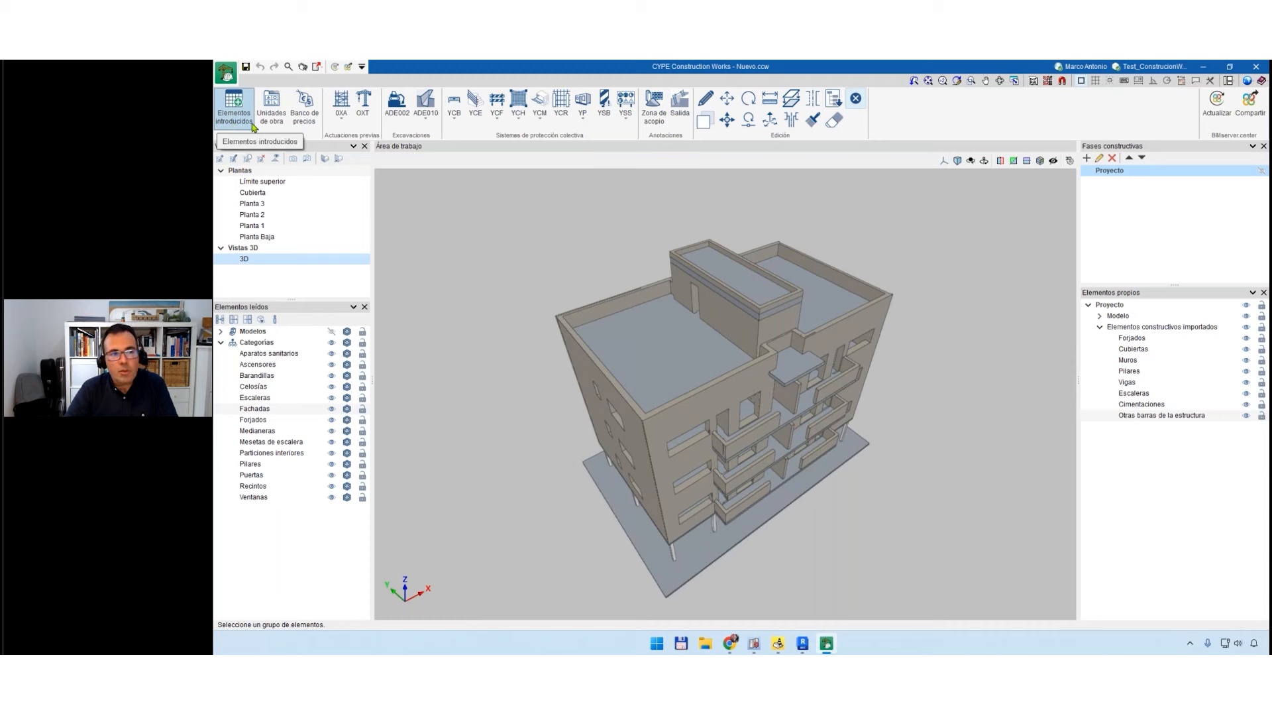
Look at the price bank selection, and inspect Plataforma motorizada and Plataforma suspendida in the Unidades de obra catalogue.
{"action": "left_click", "coordinate": [300, 120]}
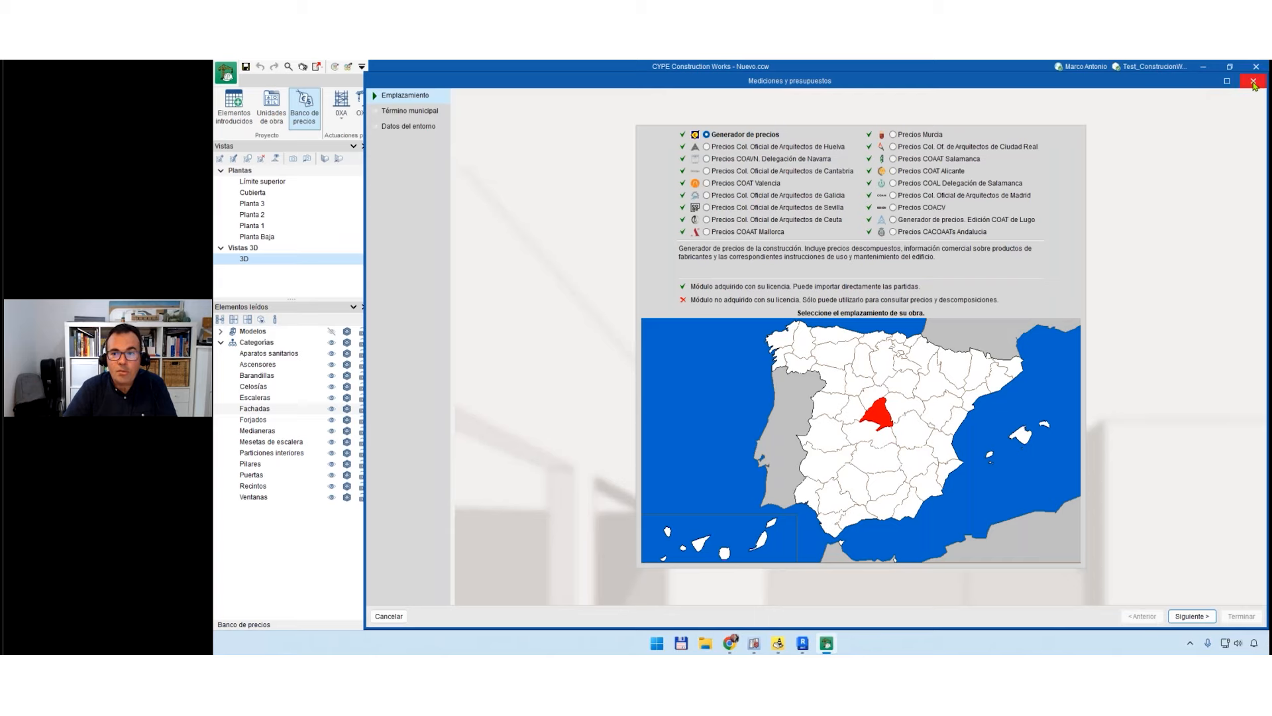
{"action": "left_click", "coordinate": [1253, 82]}
{"action": "left_click", "coordinate": [271, 106]}
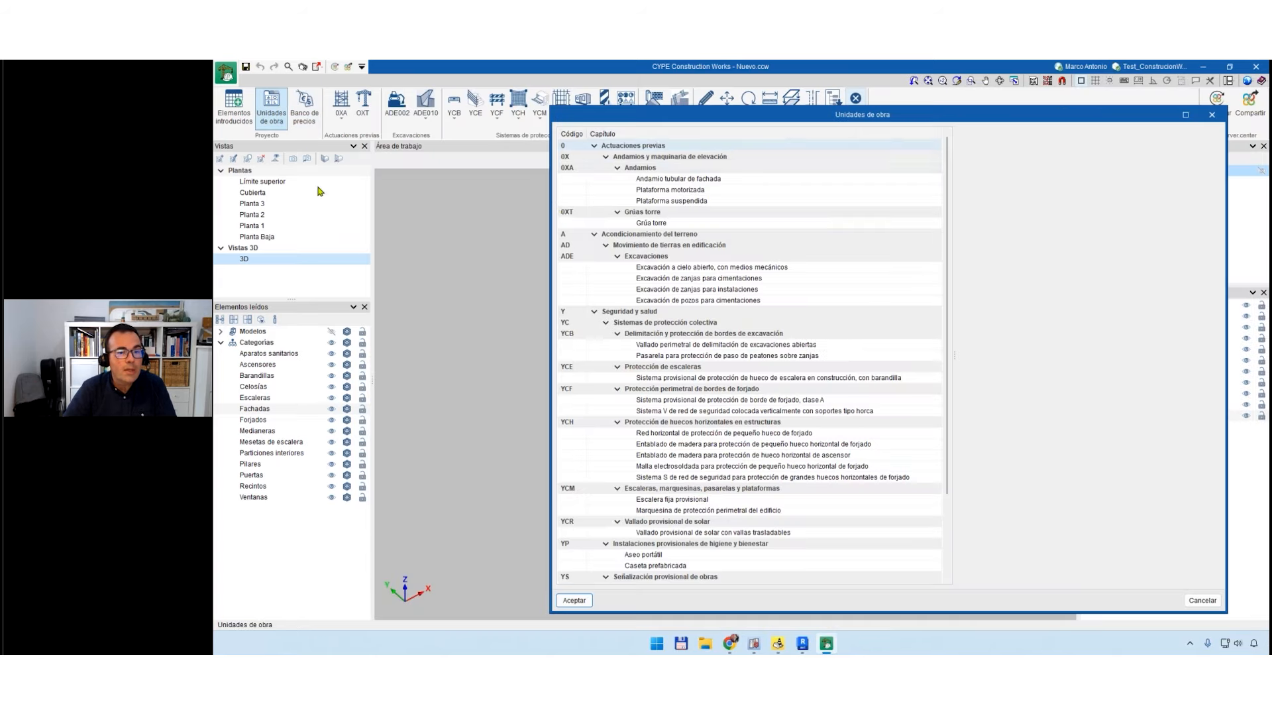
{"action": "left_click", "coordinate": [689, 190]}
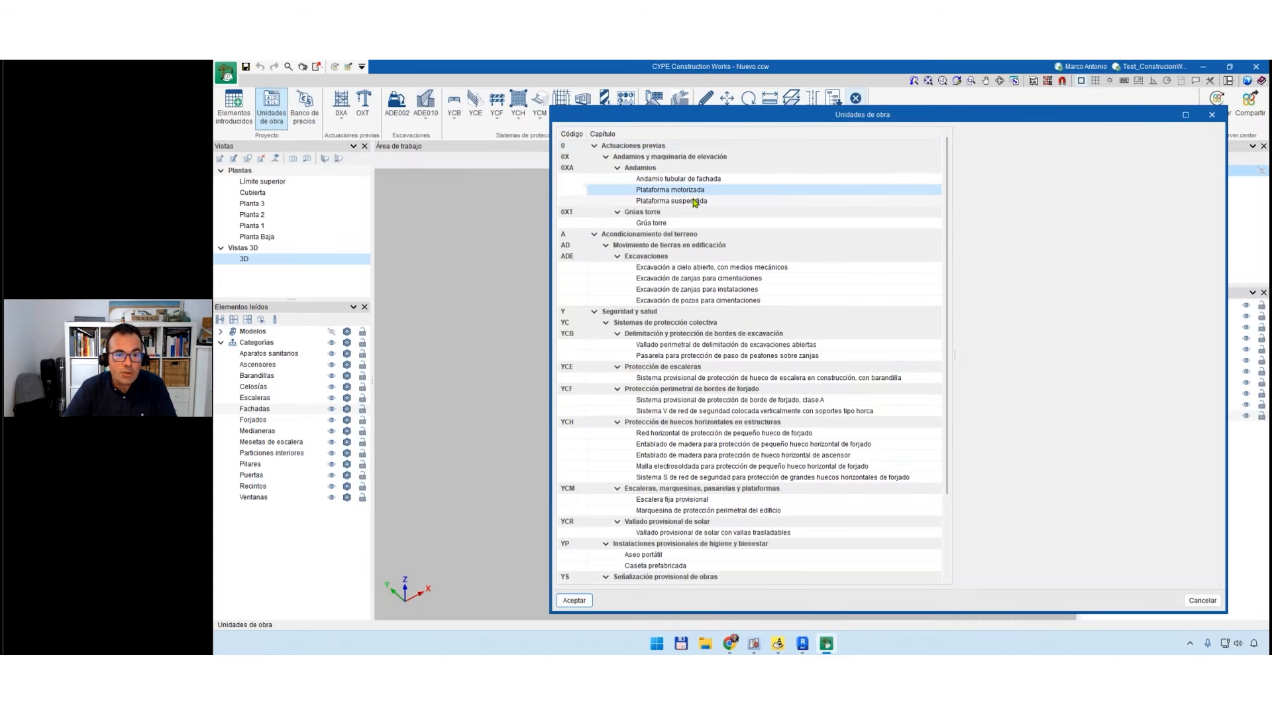
{"action": "left_click", "coordinate": [694, 201]}
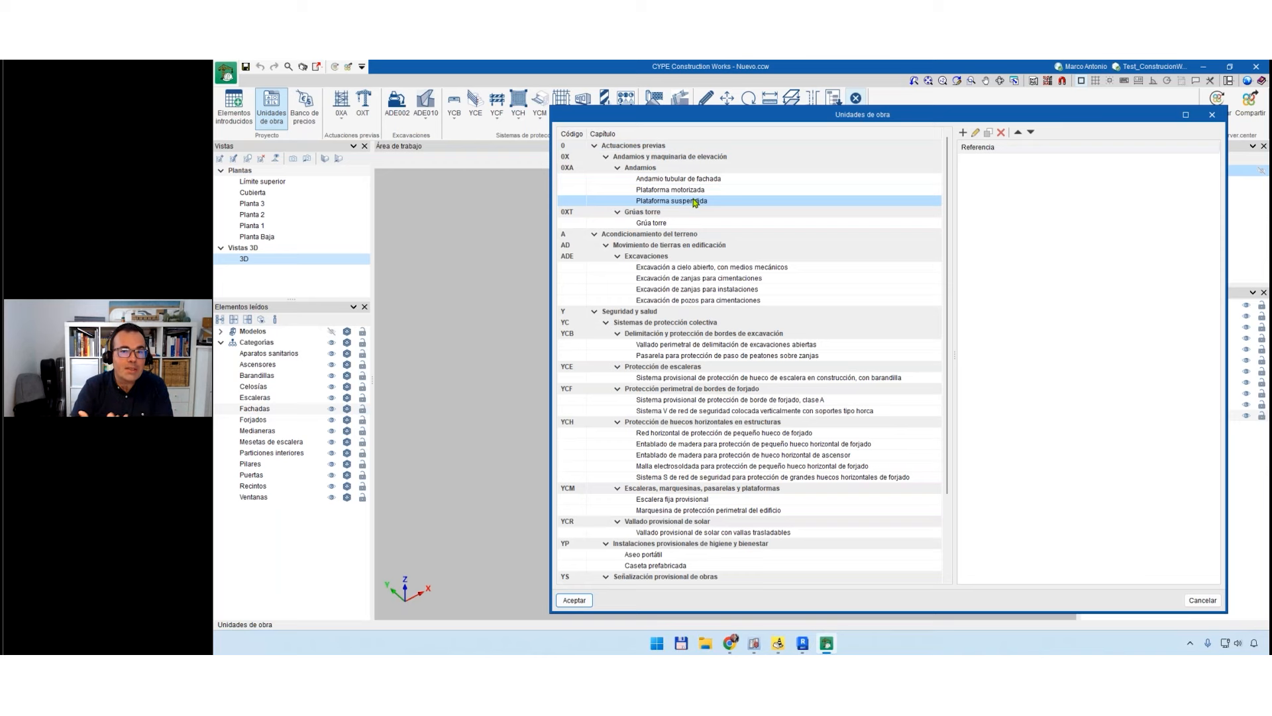
{"action": "left_click", "coordinate": [1212, 114]}
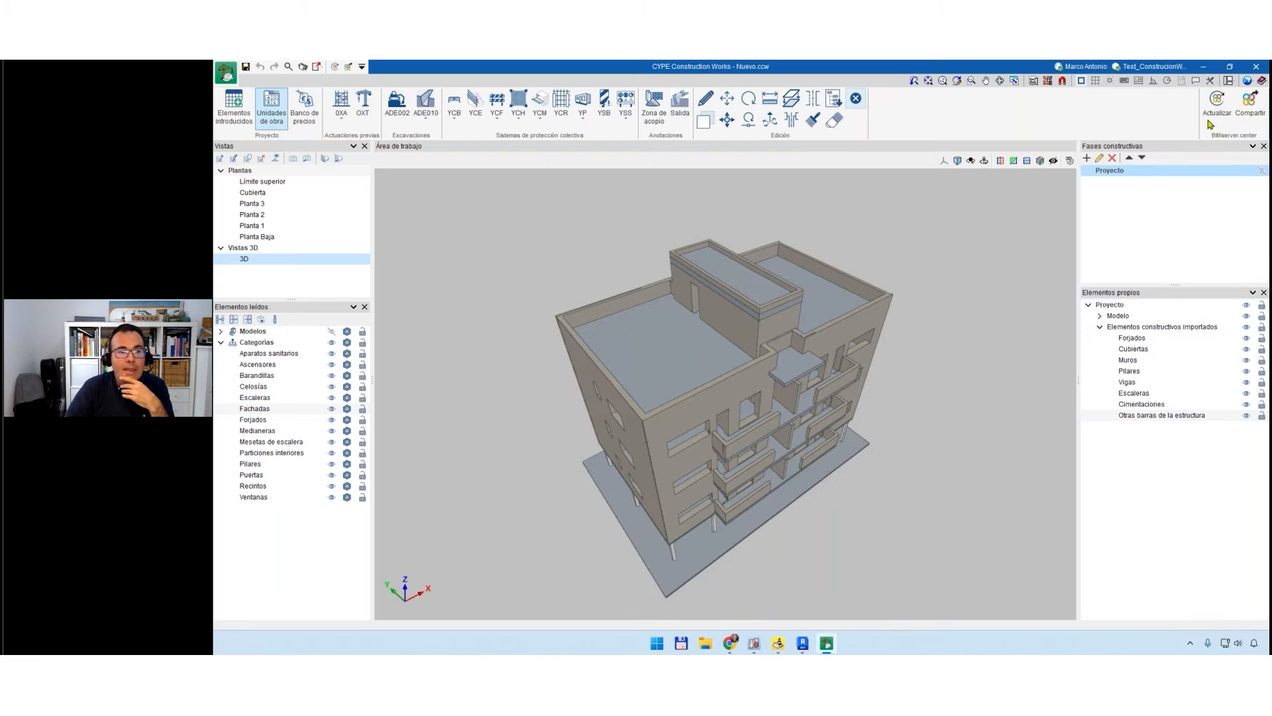
Examine the Elementos introducidos table for Vallado perimetral de delimitación de excavaciones abiertas, and close the dialog.
{"action": "left_click", "coordinate": [230, 117]}
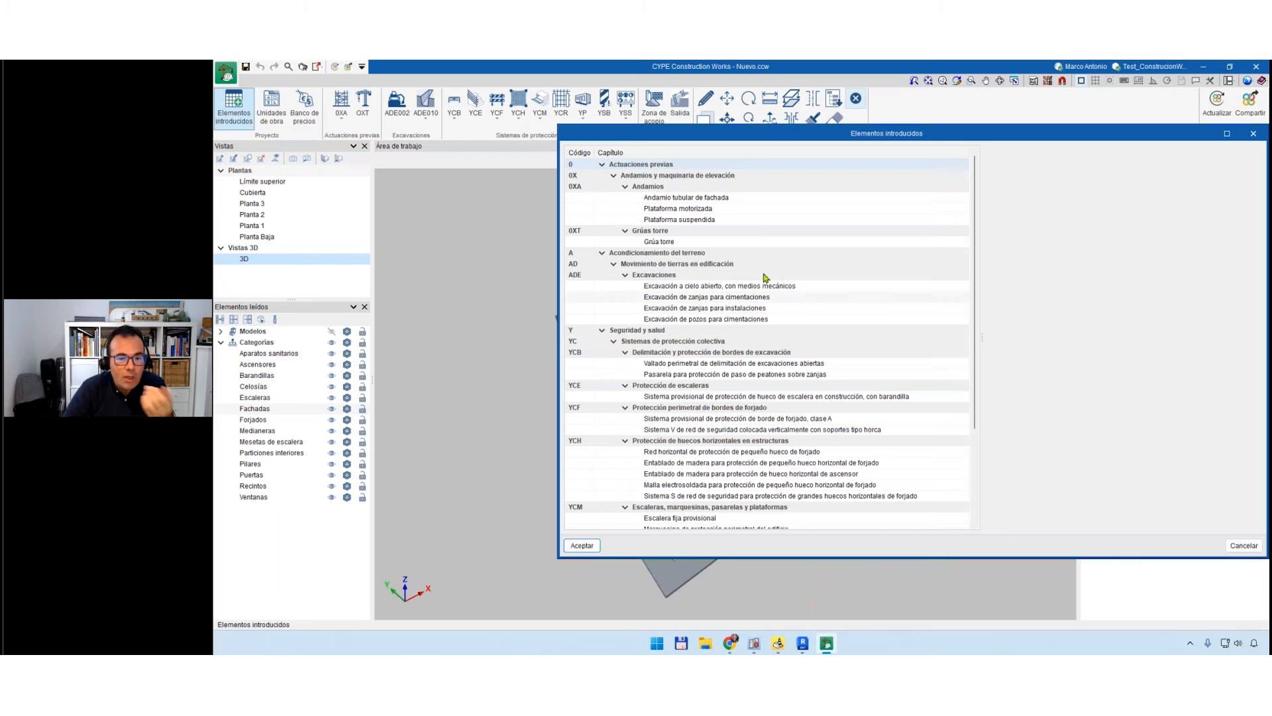
{"action": "left_click", "coordinate": [689, 365]}
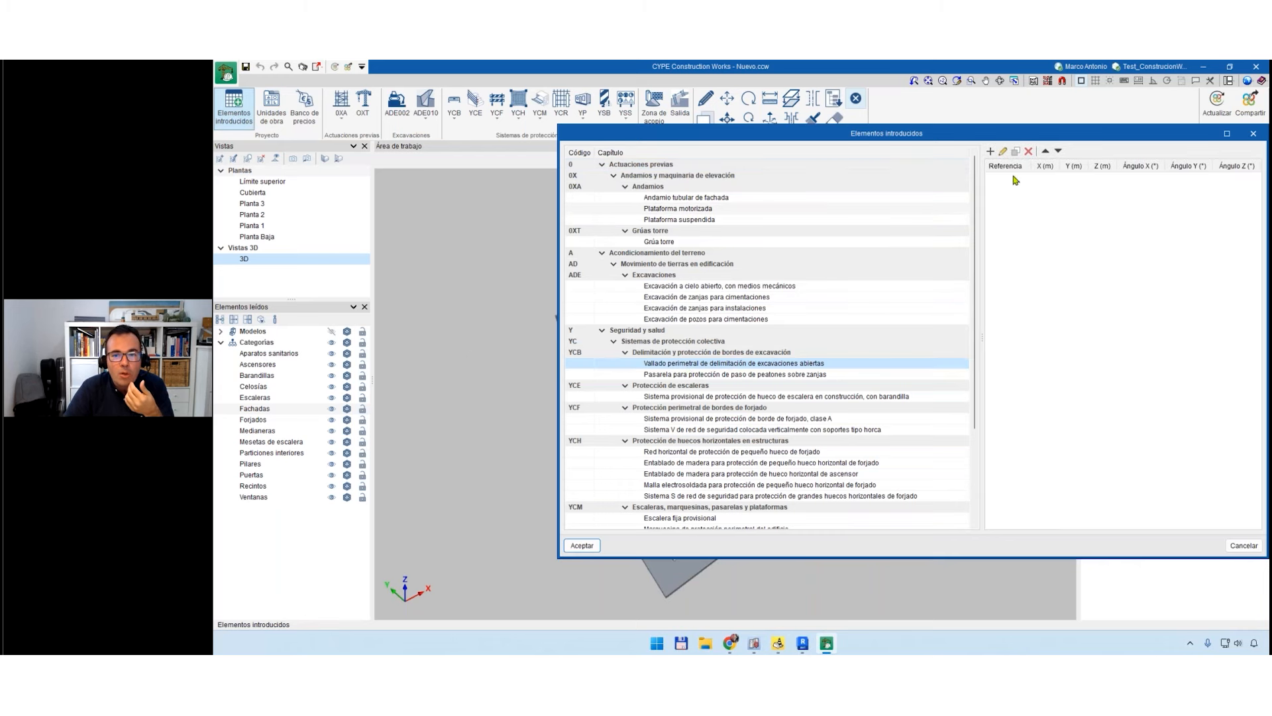
{"action": "left_click_drag", "start_coordinate": [1036, 137], "coordinate": [870, 140]}
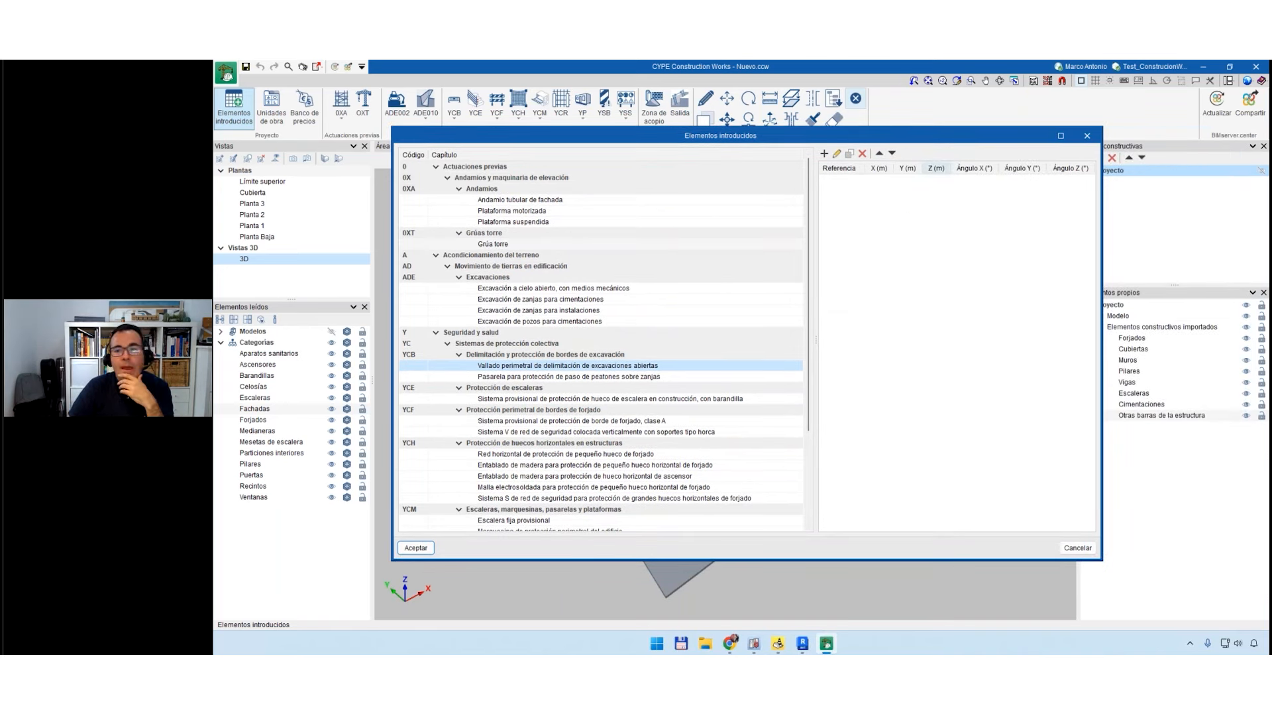
{"action": "left_click", "coordinate": [1087, 136]}
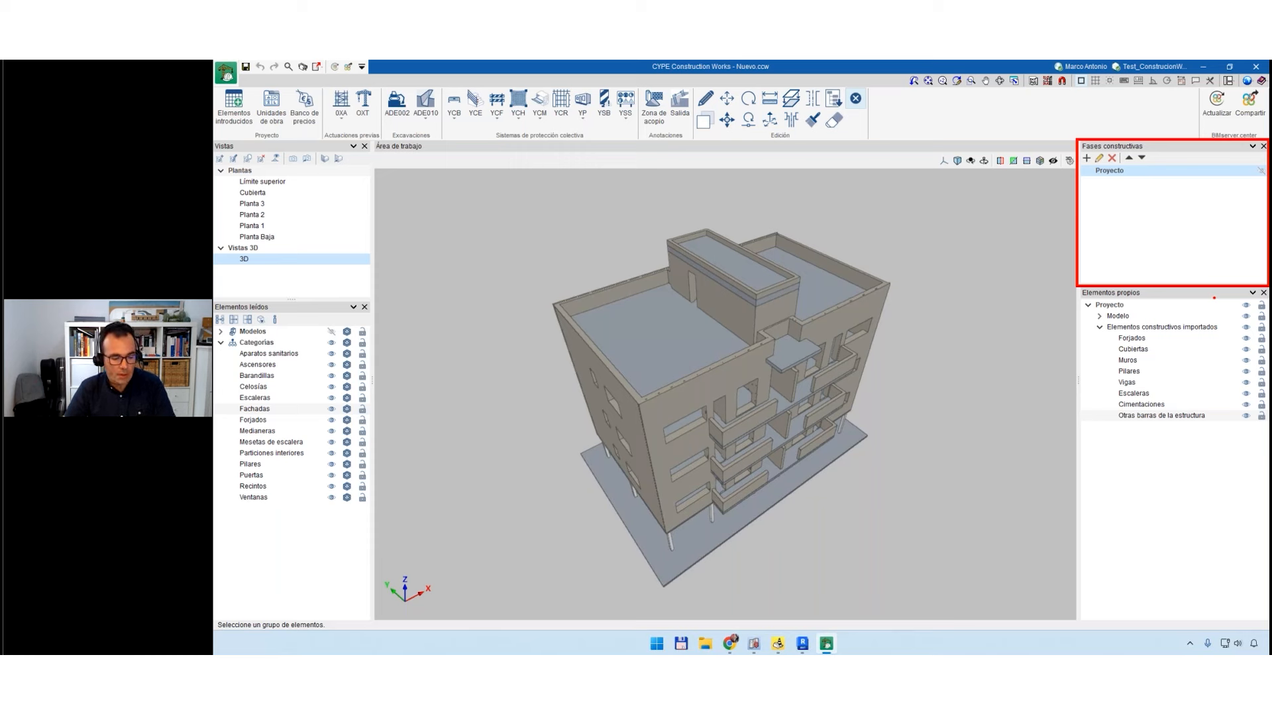
Add a construction phase with the reference Fase_01 under Proyecto.
{"action": "key", "text": "Escape"}
{"action": "middle_click_drag", "start_coordinate": [764, 525], "coordinate": [769, 517]}
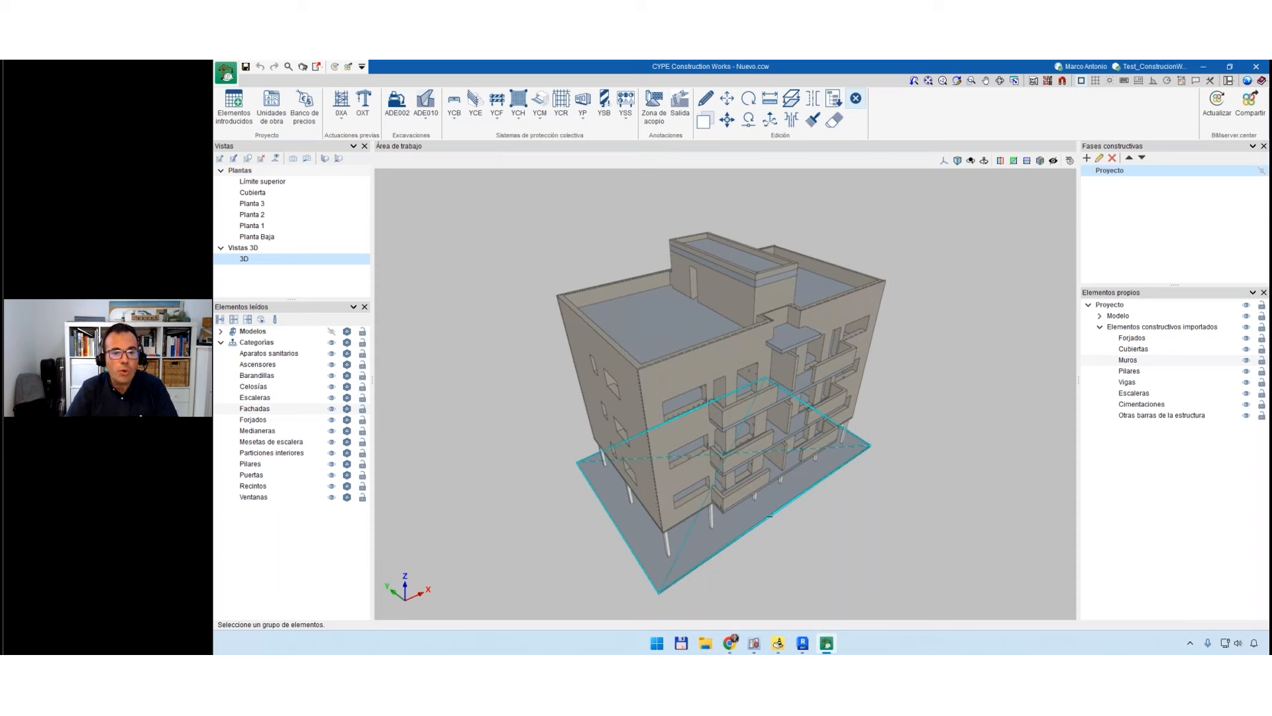
{"action": "left_click", "coordinate": [1087, 158]}
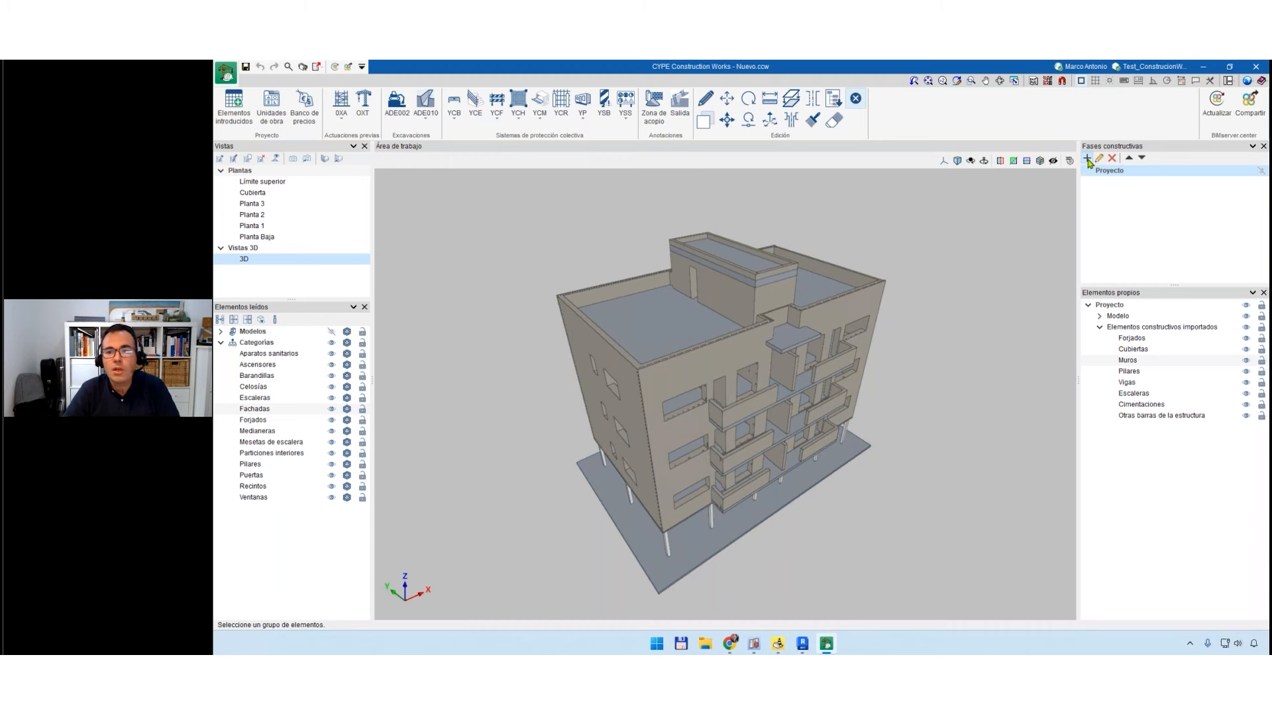
{"action": "type", "text": "Fase_0"}
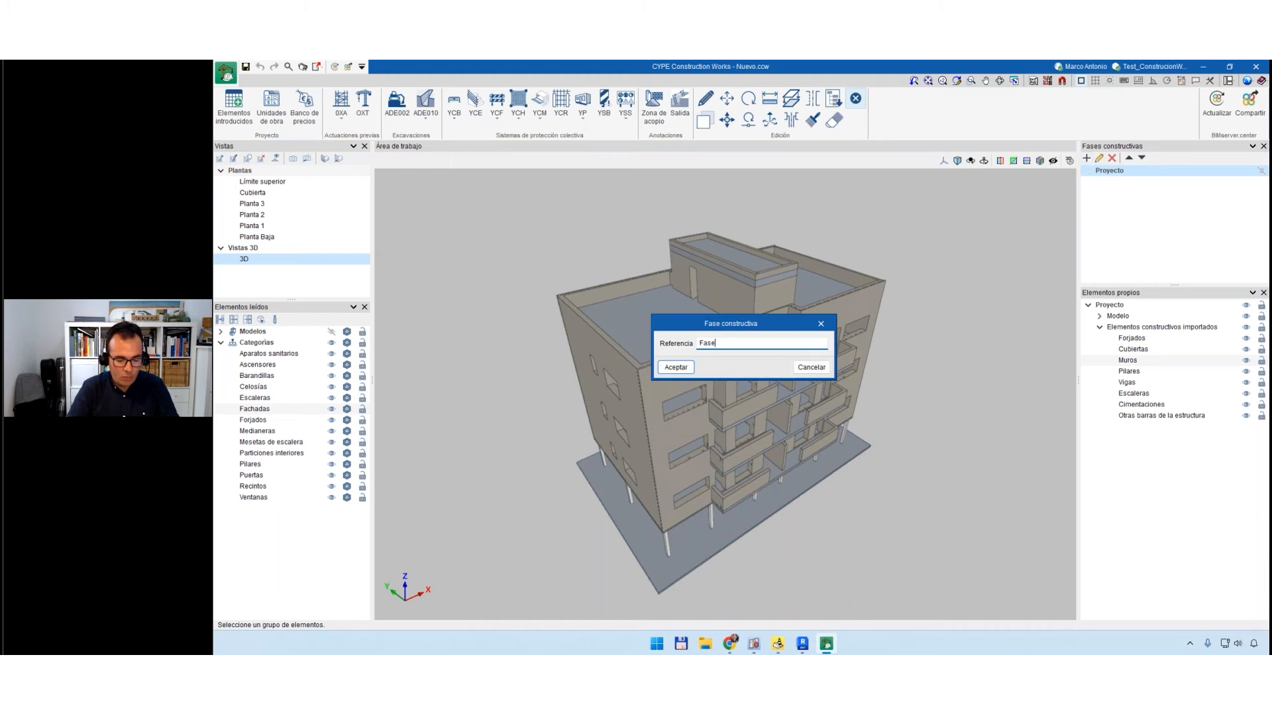
{"action": "double_click", "coordinate": [710, 344]}
{"action": "left_click", "coordinate": [734, 343]}
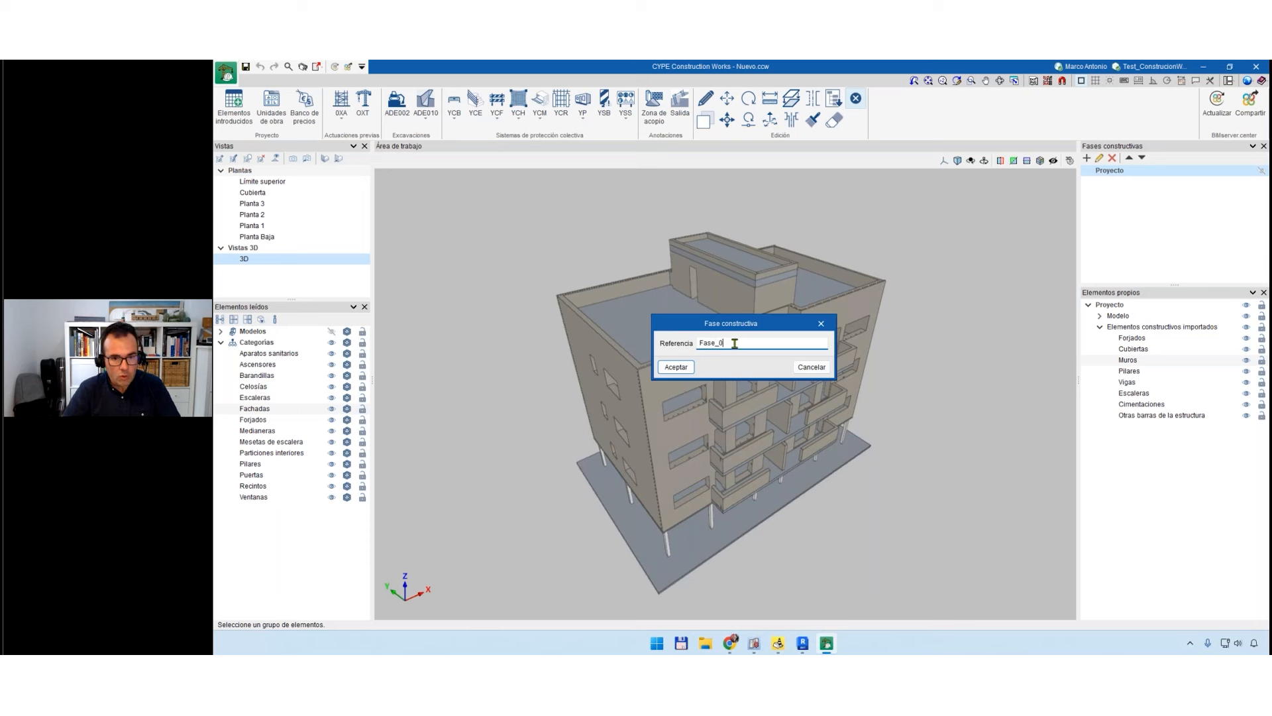
{"action": "type", "text": "1"}
{"action": "key", "text": "Return"}
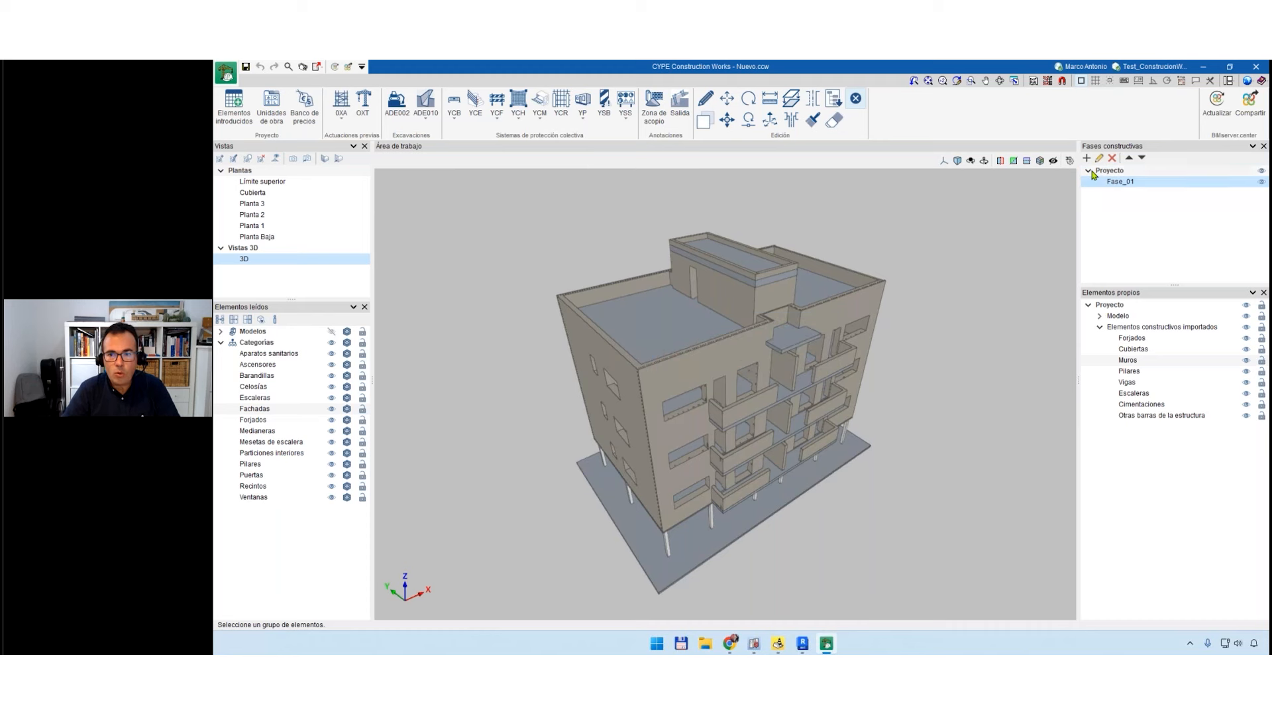
Add two more construction phases with the references Fase_02 and Fase_03.
{"action": "left_click", "coordinate": [1087, 158]}
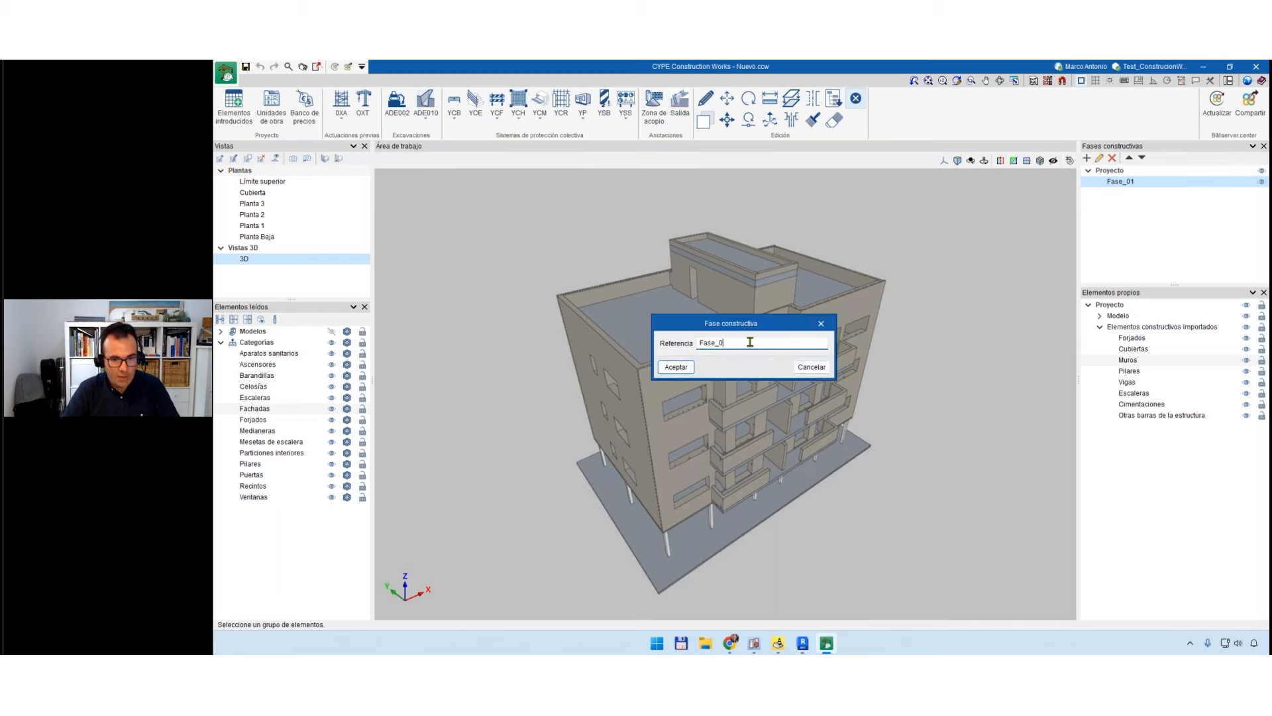
{"action": "left_click", "coordinate": [689, 371]}
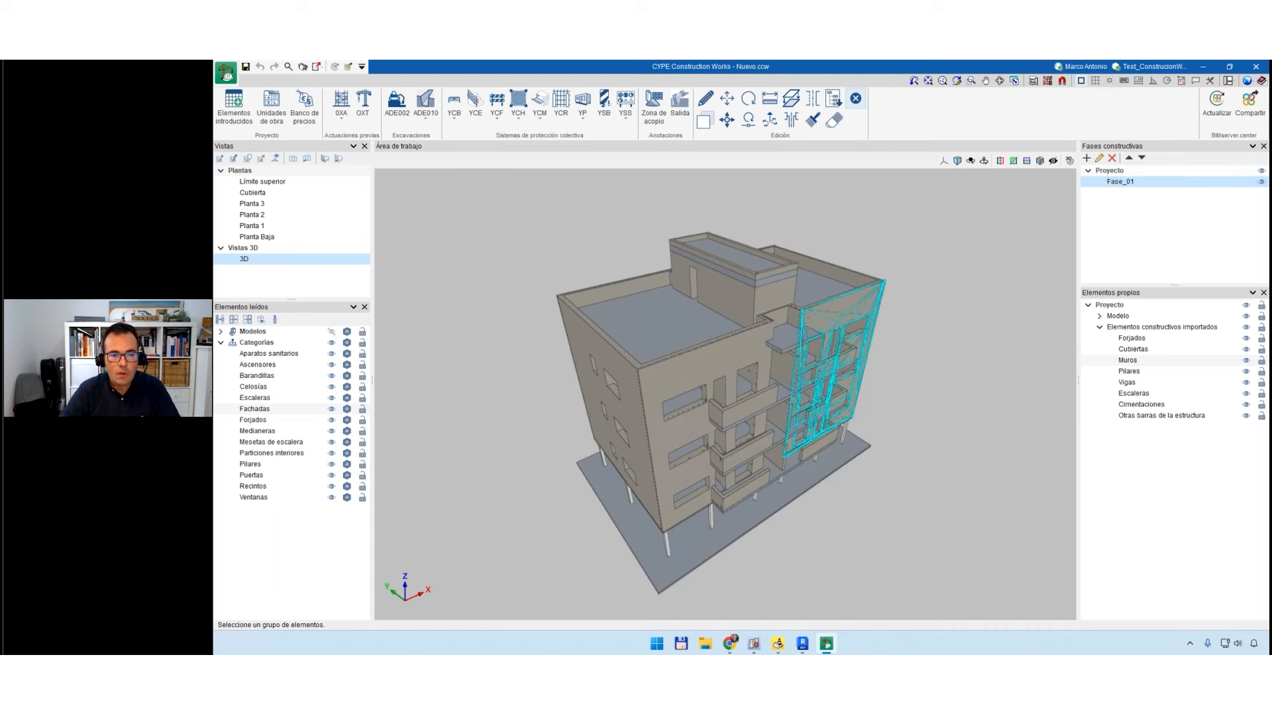
{"action": "left_click", "coordinate": [1086, 158]}
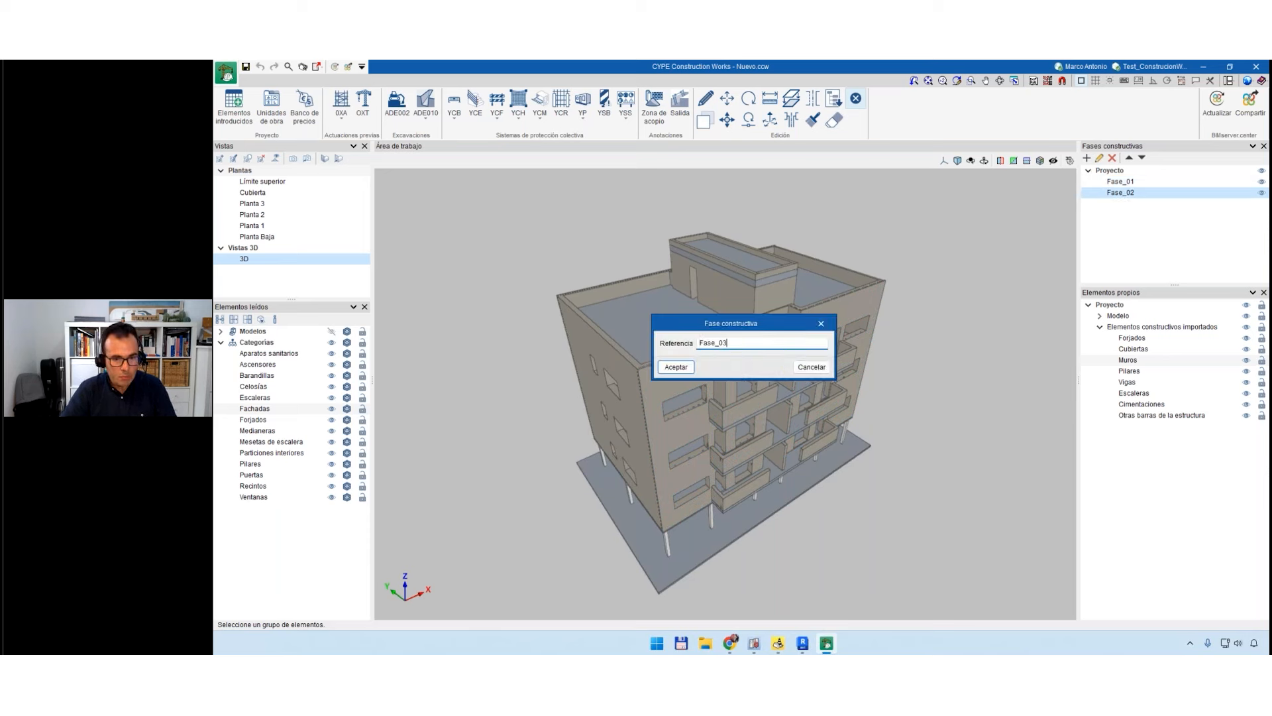
{"action": "left_click", "coordinate": [676, 368]}
Assign Fase_03 as both the initial and final phase for the entire building model.
{"action": "middle_click_drag", "start_coordinate": [855, 554], "coordinate": [757, 539]}
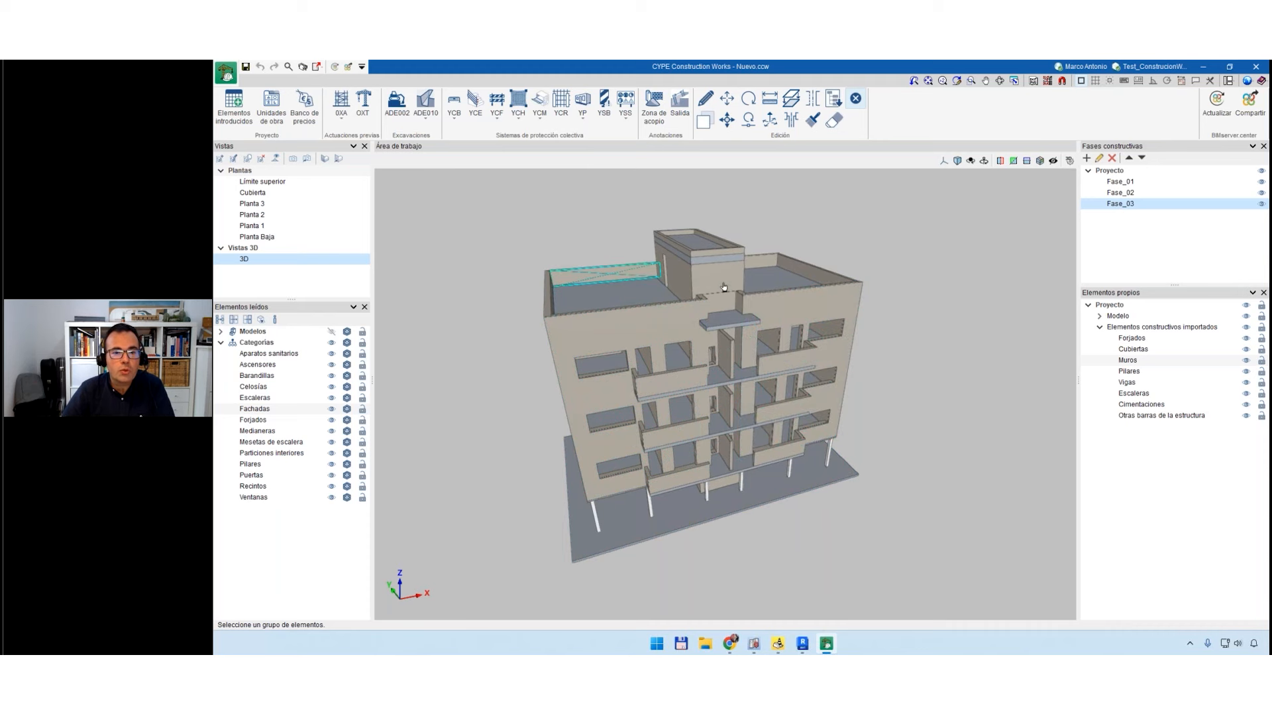
{"action": "left_click", "coordinate": [834, 98]}
{"action": "left_click", "coordinate": [841, 332]}
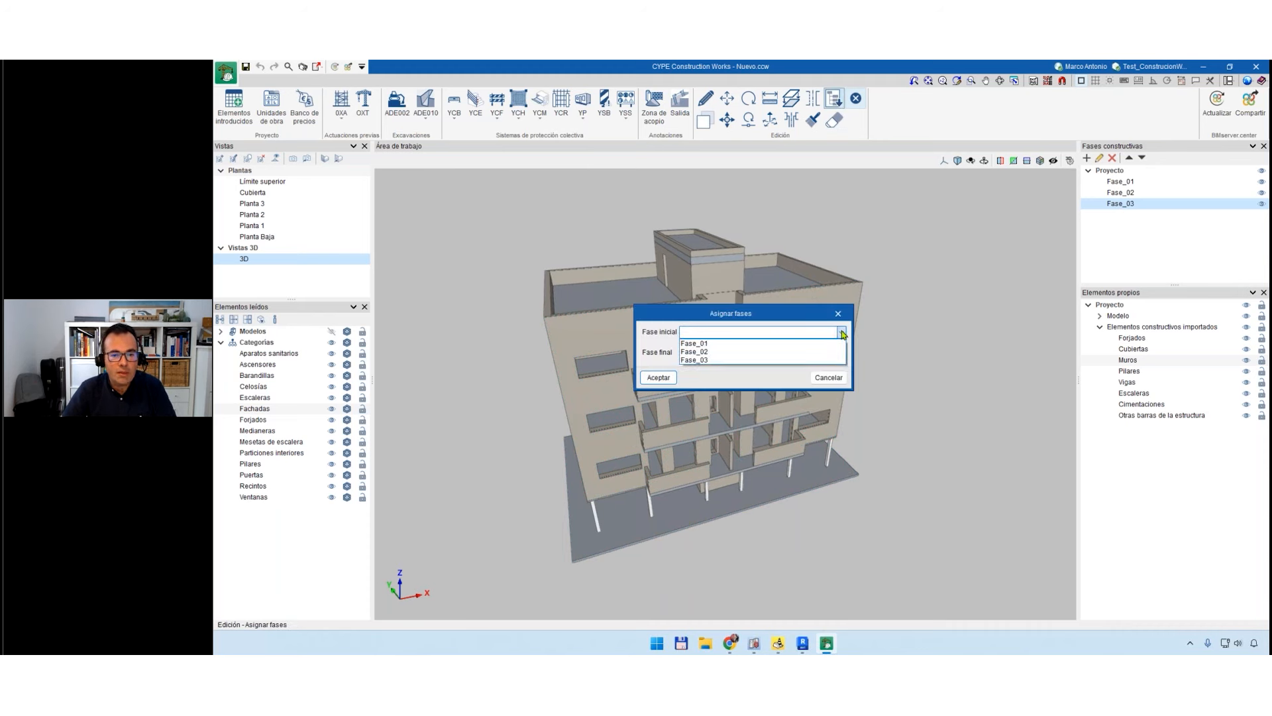
{"action": "left_click", "coordinate": [760, 360]}
{"action": "left_click", "coordinate": [836, 352]}
{"action": "left_click", "coordinate": [696, 380]}
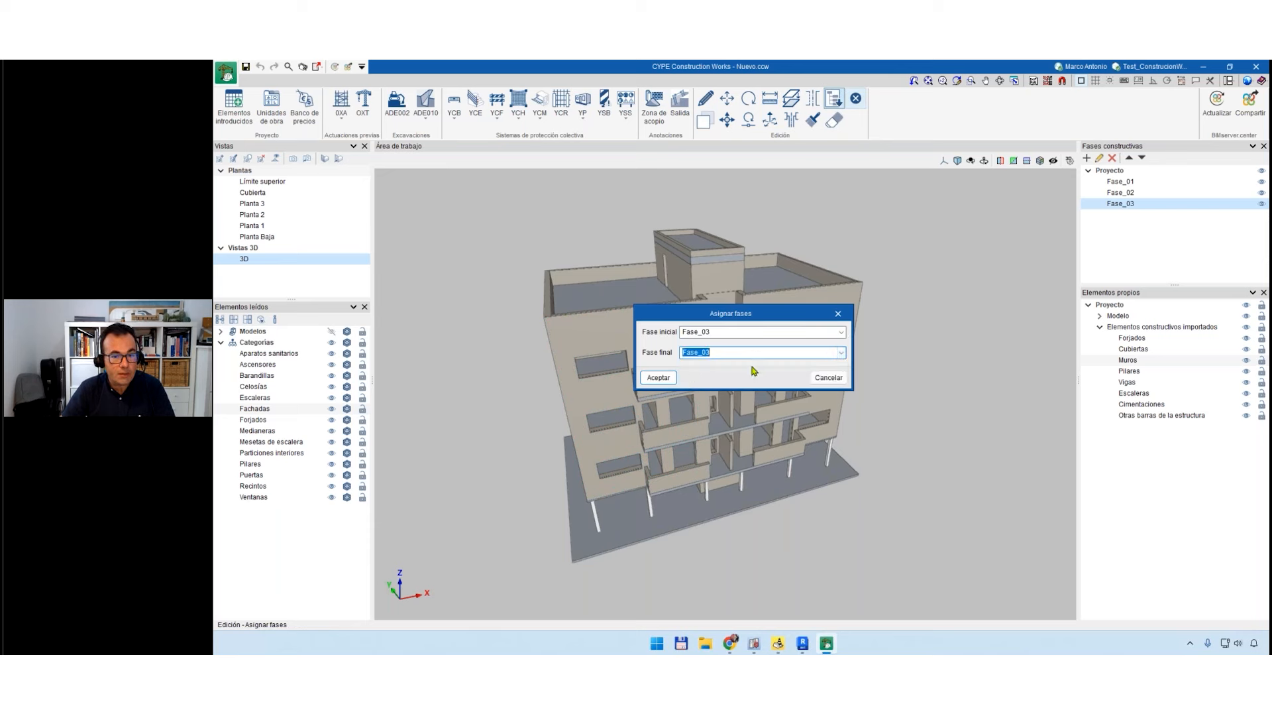
{"action": "left_click", "coordinate": [659, 377]}
{"action": "left_click", "coordinate": [948, 600]}
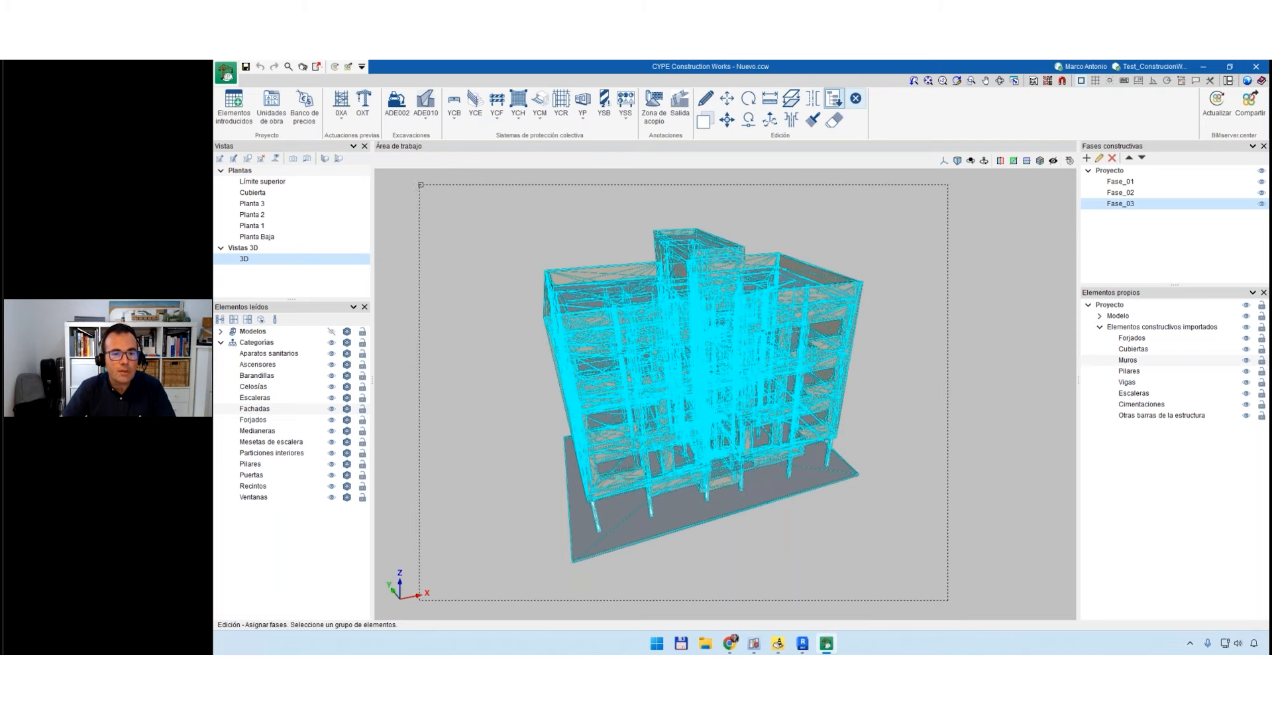
{"action": "left_click", "coordinate": [419, 200]}
{"action": "right_click", "coordinate": [488, 319]}
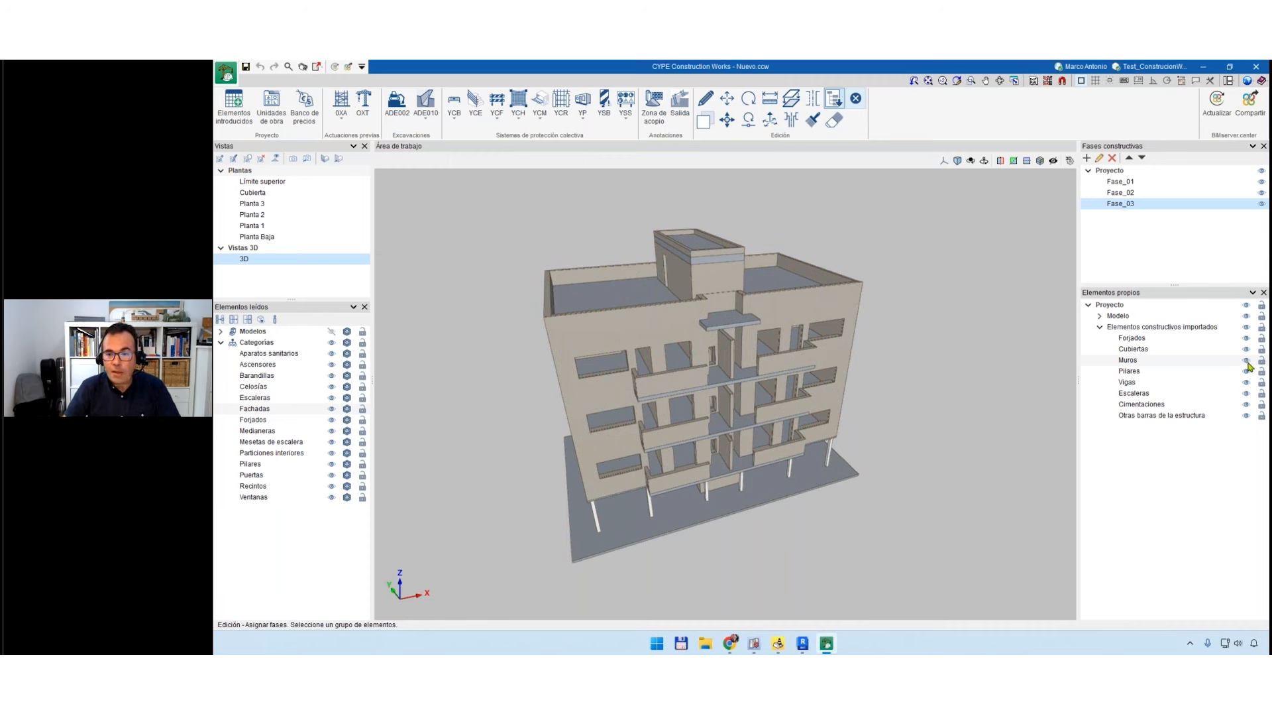
Hide all imported construction elements except Forjados and Pilares.
{"action": "left_click", "coordinate": [1246, 327]}
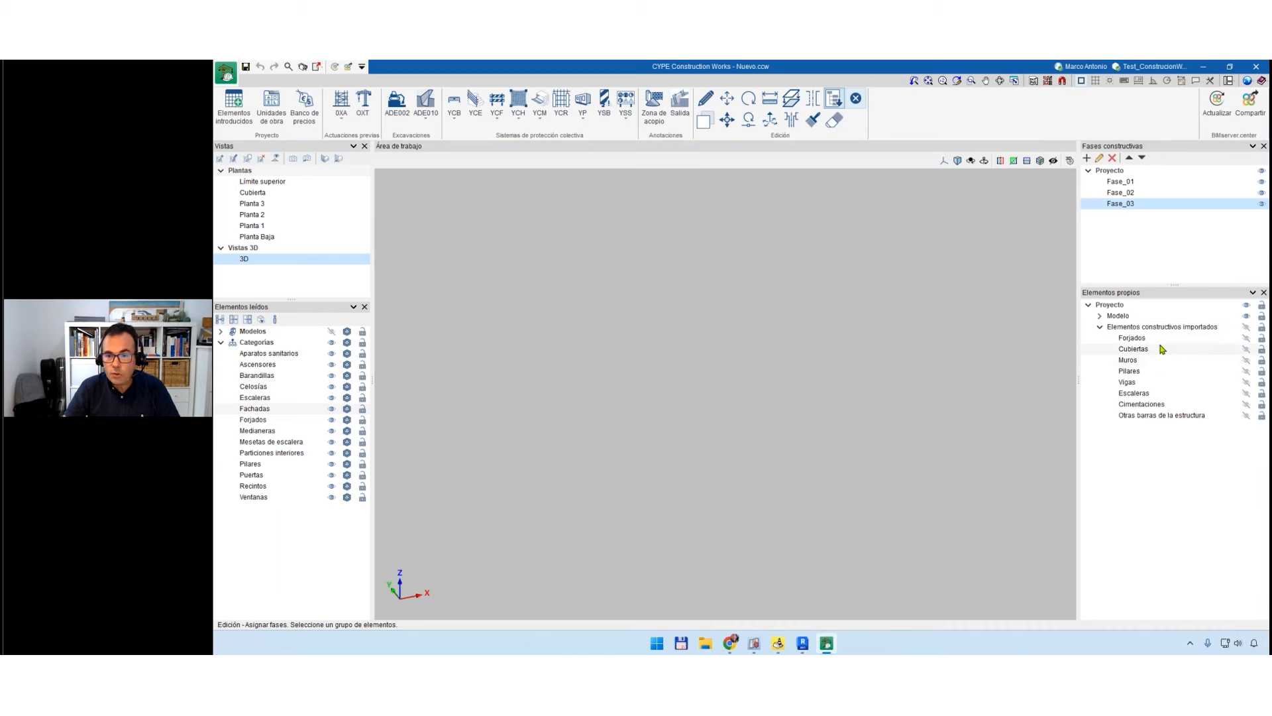
{"action": "left_click", "coordinate": [1246, 338]}
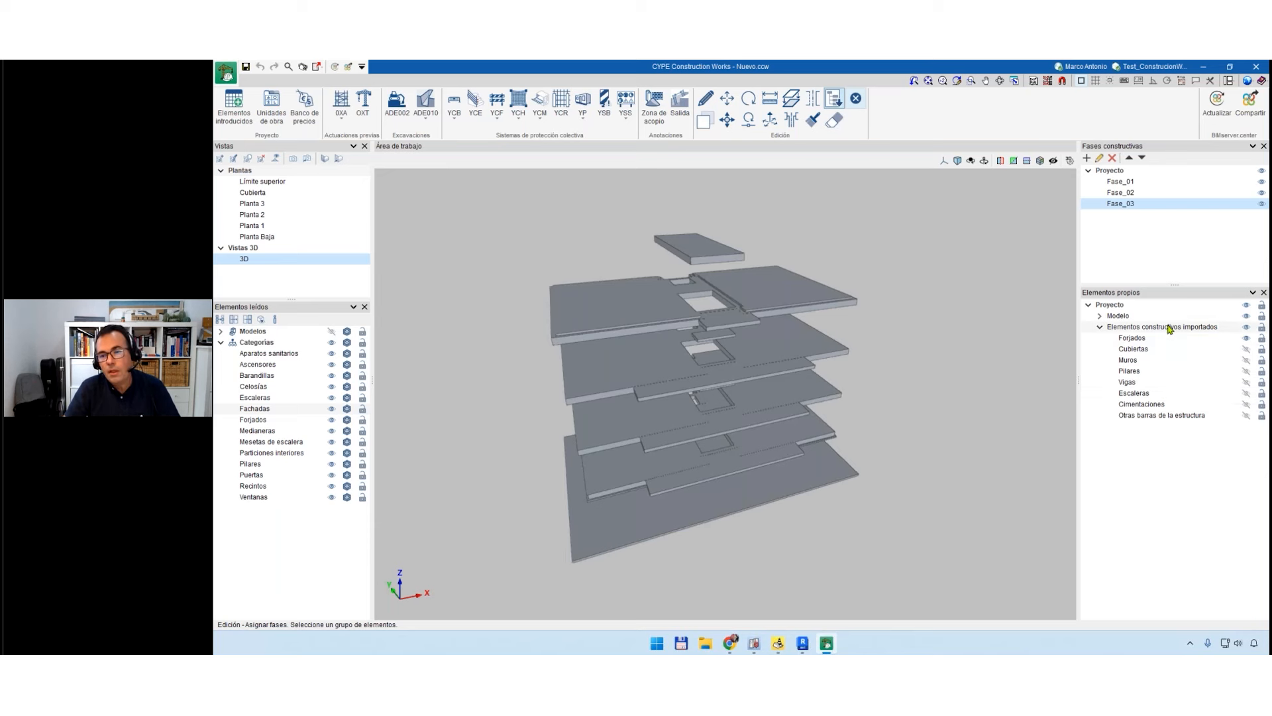
{"action": "left_click", "coordinate": [1244, 371]}
{"action": "mouse_move", "coordinate": [821, 511]}
{"action": "middle_mouse_down"}
{"action": "mouse_move", "coordinate": [809, 511]}
{"action": "mouse_move", "coordinate": [820, 523]}
{"action": "mouse_move", "coordinate": [832, 514]}
{"action": "mouse_move", "coordinate": [810, 498]}
{"action": "middle_mouse_up"}
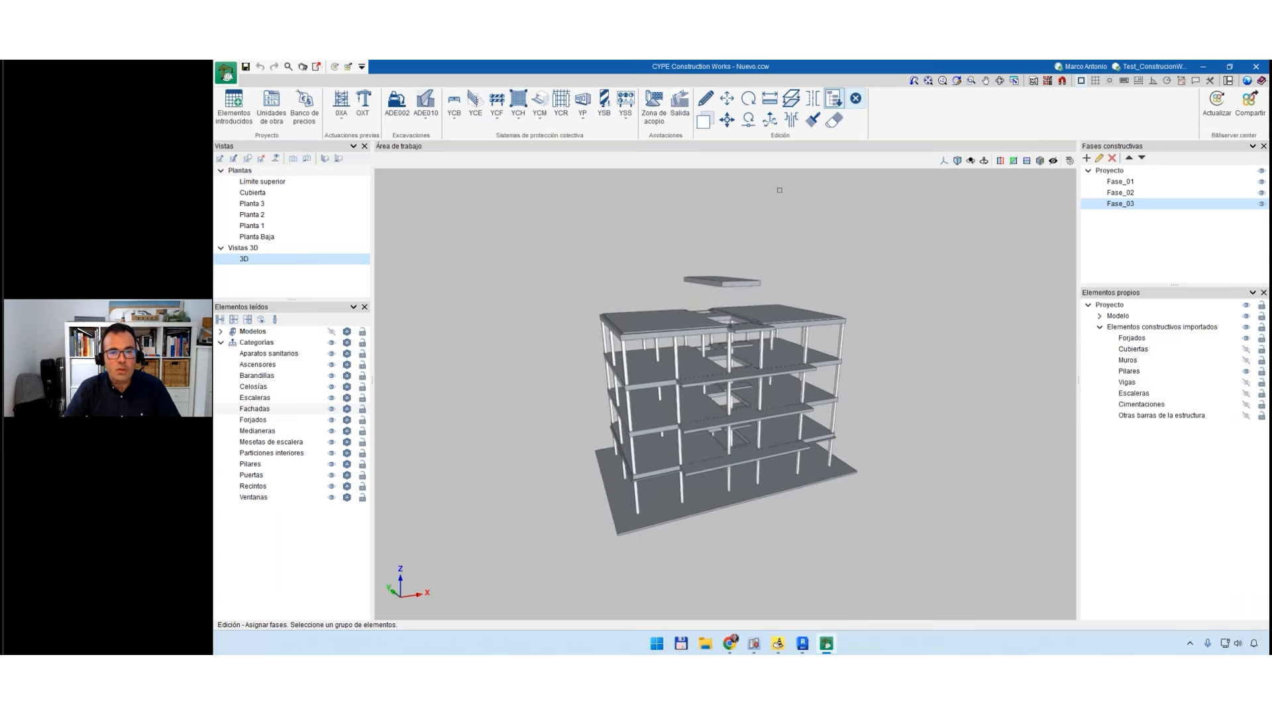
Assign Fase_02 as the initial phase and Fase_03 as the final phase for all displayed slabs and columns.
{"action": "left_click", "coordinate": [835, 99]}
{"action": "left_click", "coordinate": [842, 332]}
{"action": "left_click", "coordinate": [732, 351]}
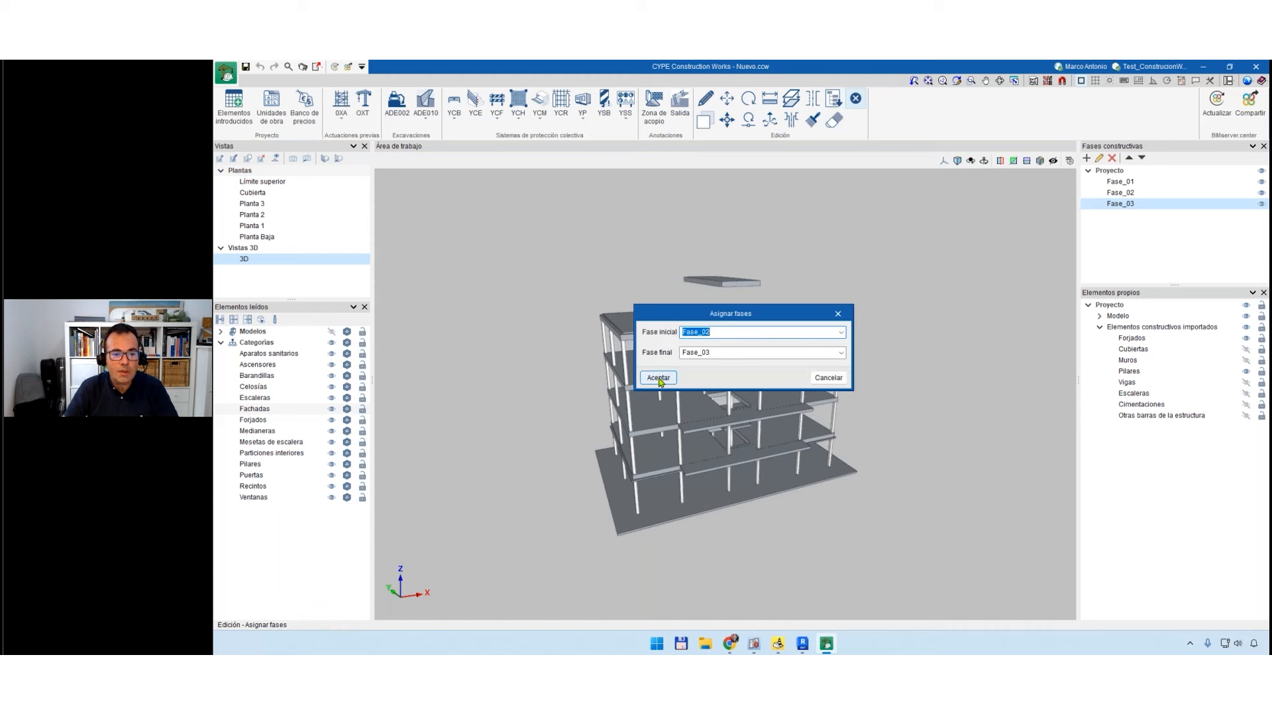
{"action": "left_click", "coordinate": [658, 378]}
{"action": "left_click_drag", "start_coordinate": [939, 572], "coordinate": [494, 219]}
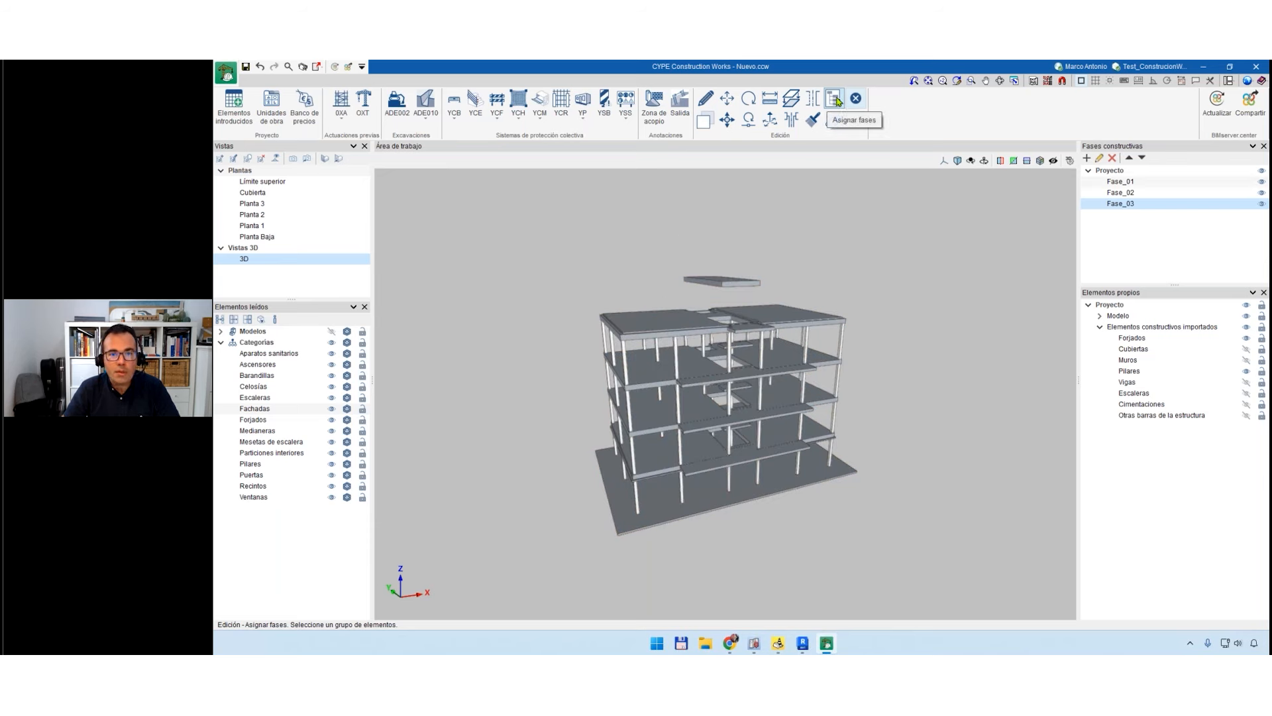
In a front elevation view, assign Fase_01 to Fase_03 to the two lowest slabs and the columns of the two lowest storeys.
{"action": "left_click", "coordinate": [944, 161]}
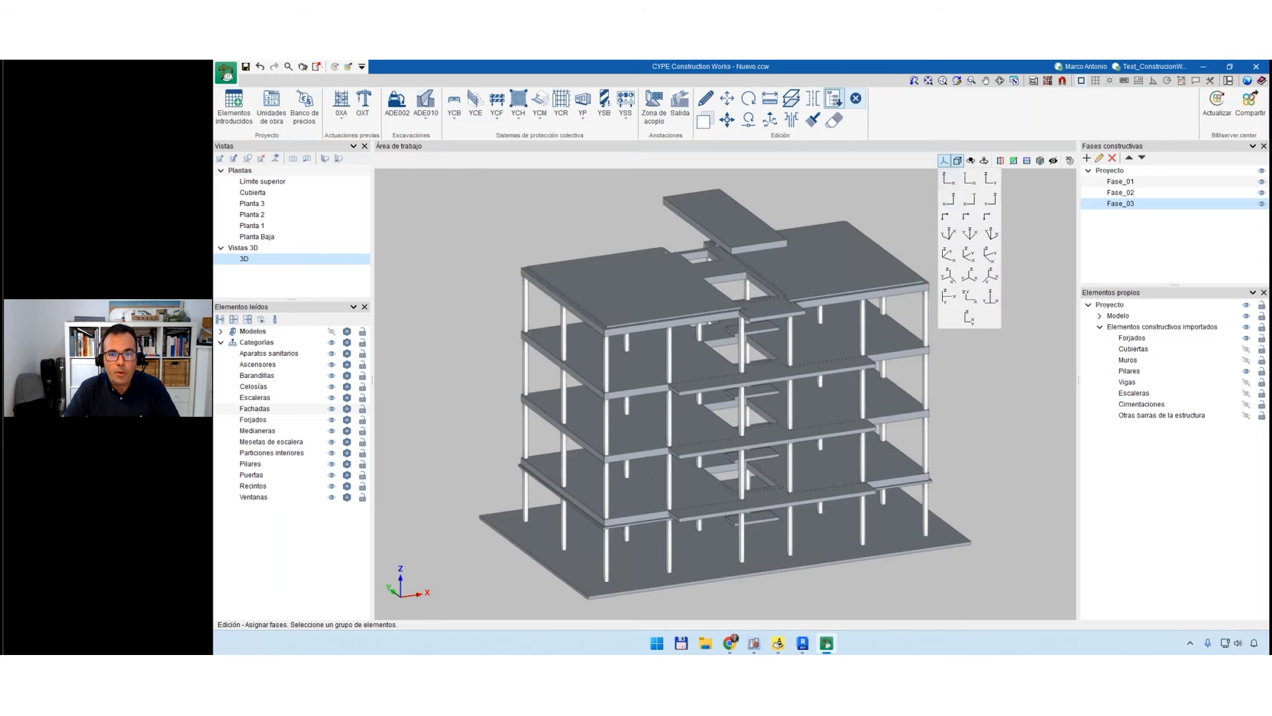
{"action": "left_click", "coordinate": [949, 178]}
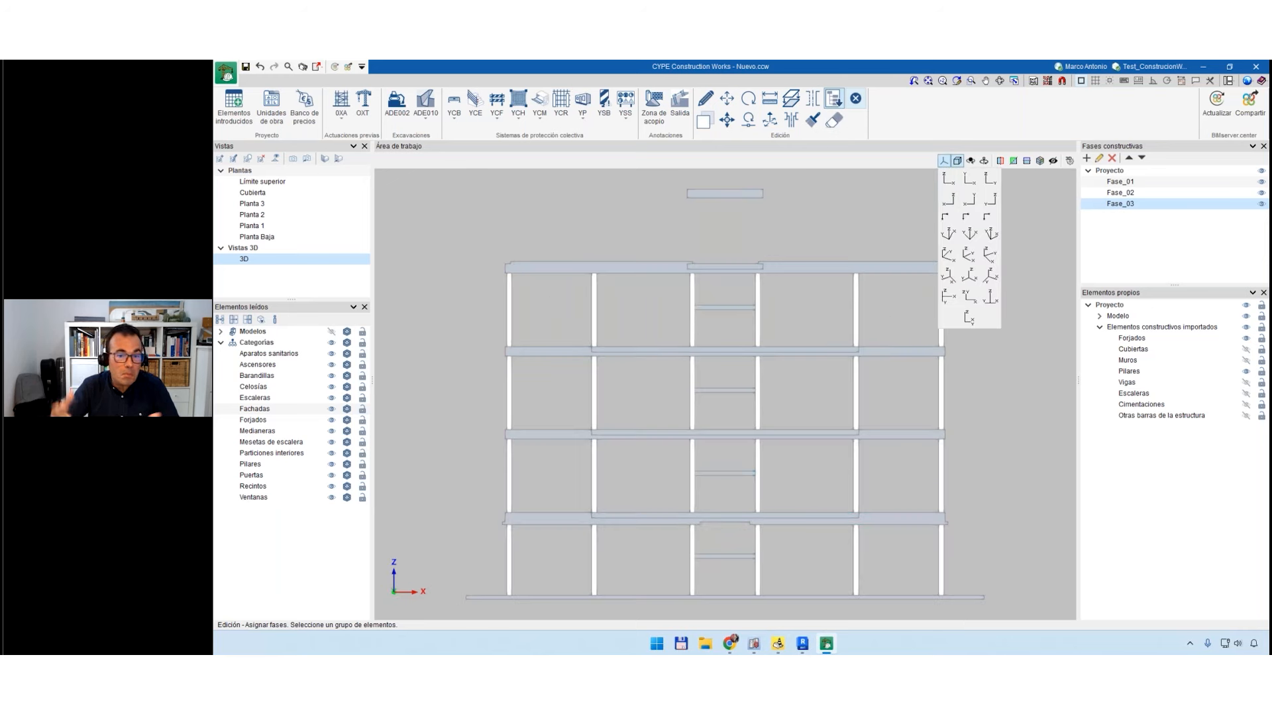
{"action": "left_click", "coordinate": [944, 161]}
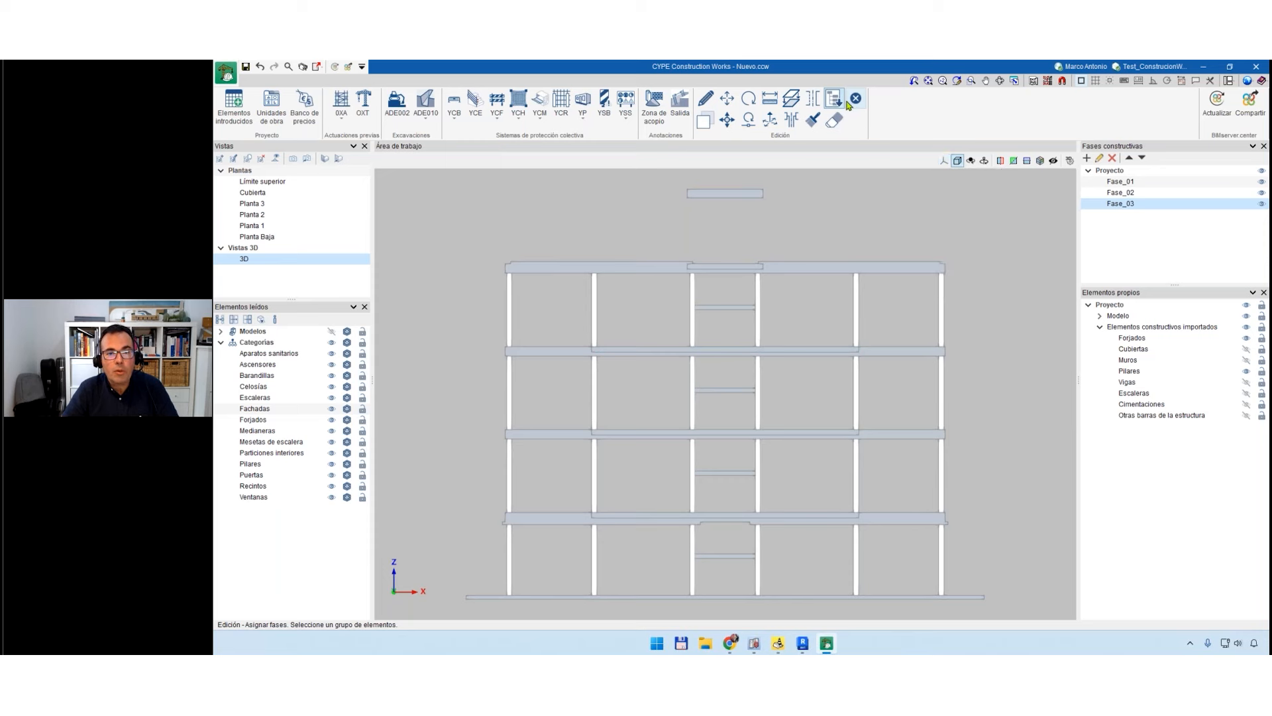
{"action": "left_click", "coordinate": [836, 100]}
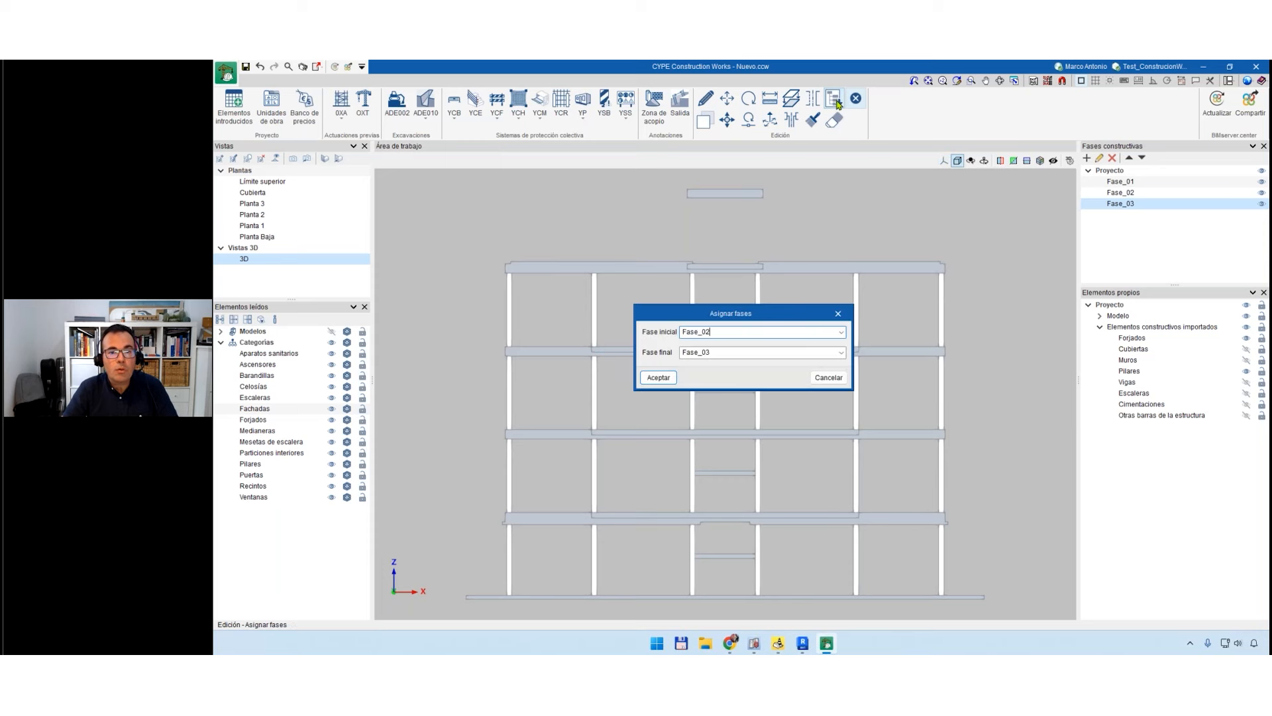
{"action": "left_click", "coordinate": [841, 331]}
{"action": "left_click", "coordinate": [722, 341]}
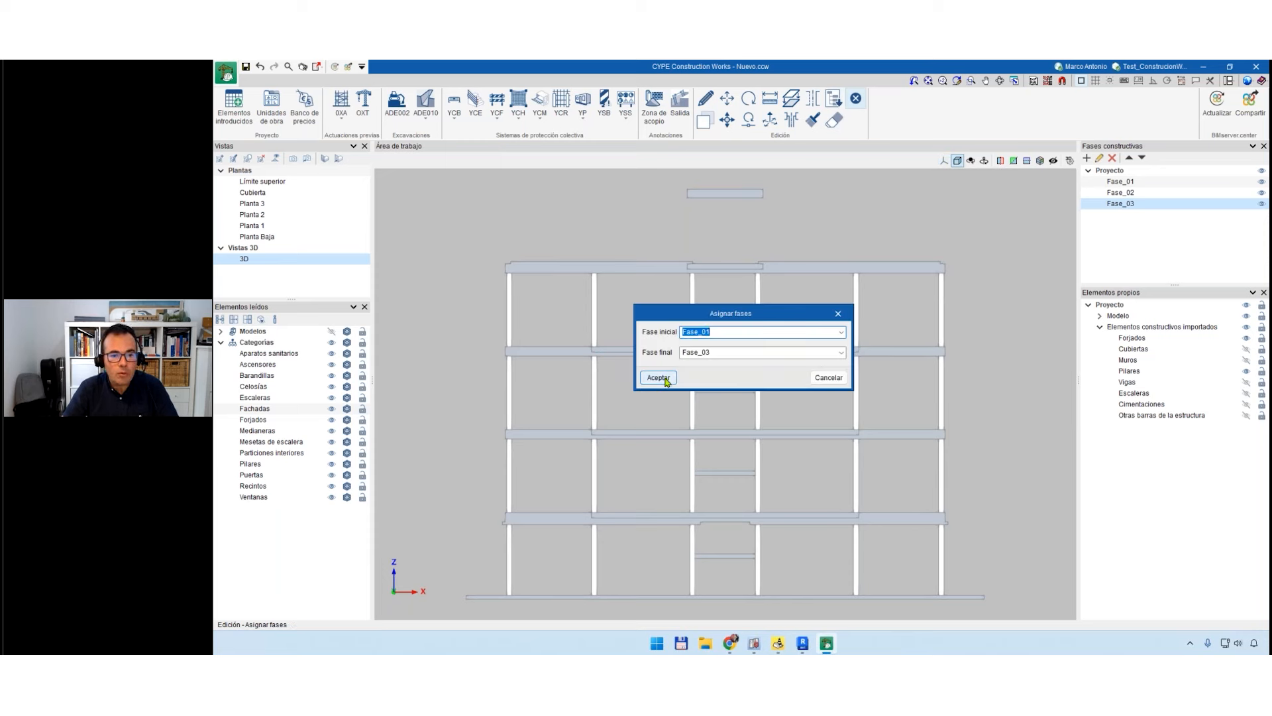
{"action": "left_click", "coordinate": [658, 377]}
{"action": "left_click_drag", "start_coordinate": [984, 538], "coordinate": [414, 387]}
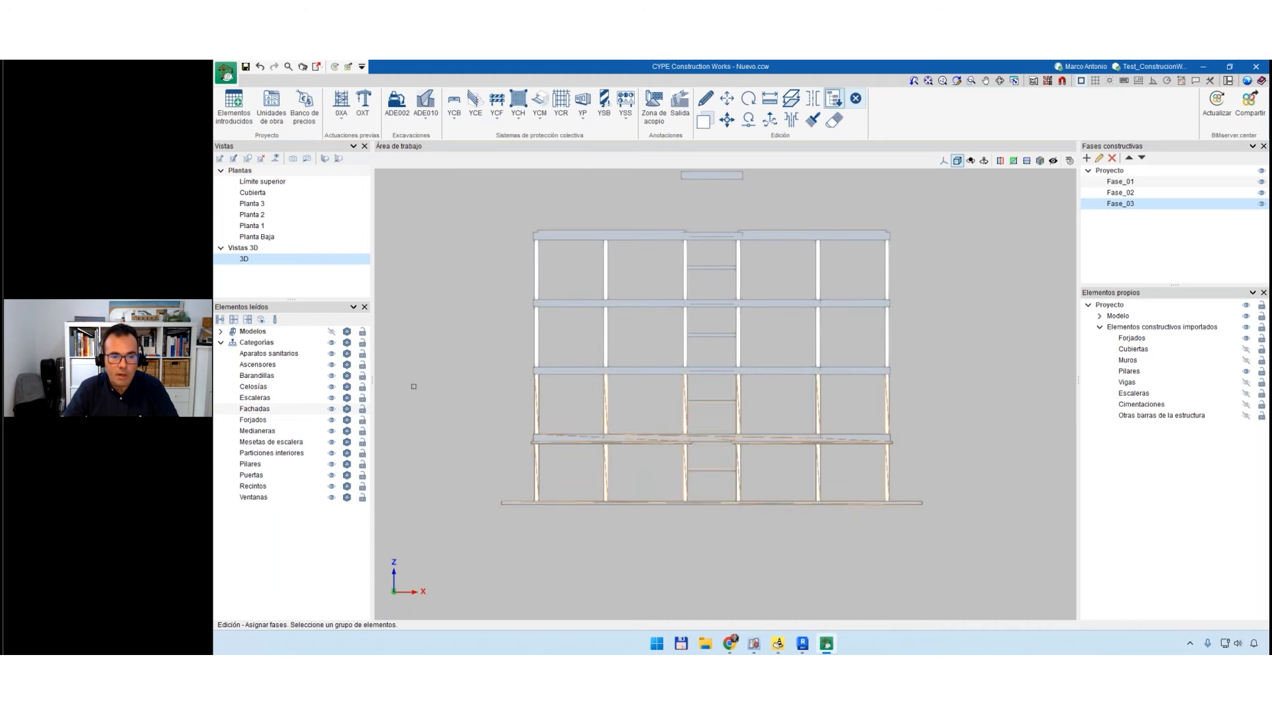
{"action": "right_click", "coordinate": [460, 392]}
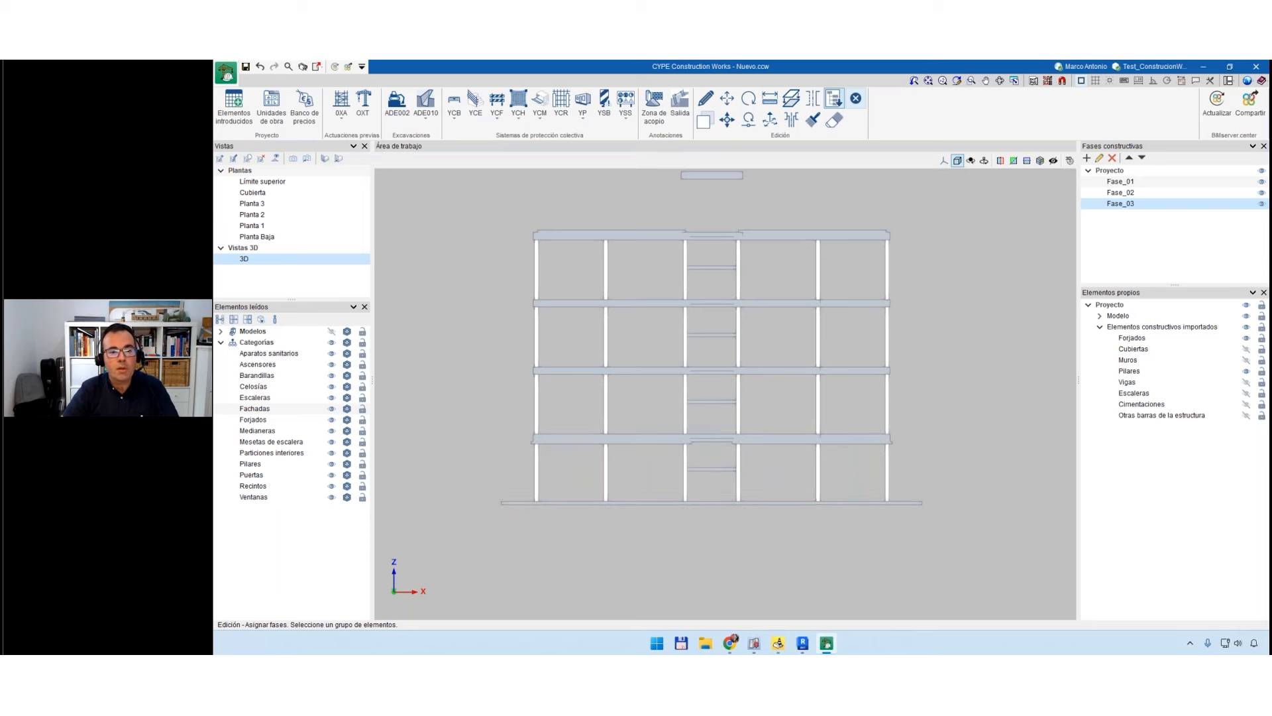
Show the structure in 3D with only Fase_01 visible and examine the stair landings between its slabs.
{"action": "middle_click_drag", "start_coordinate": [596, 364], "coordinate": [732, 399]}
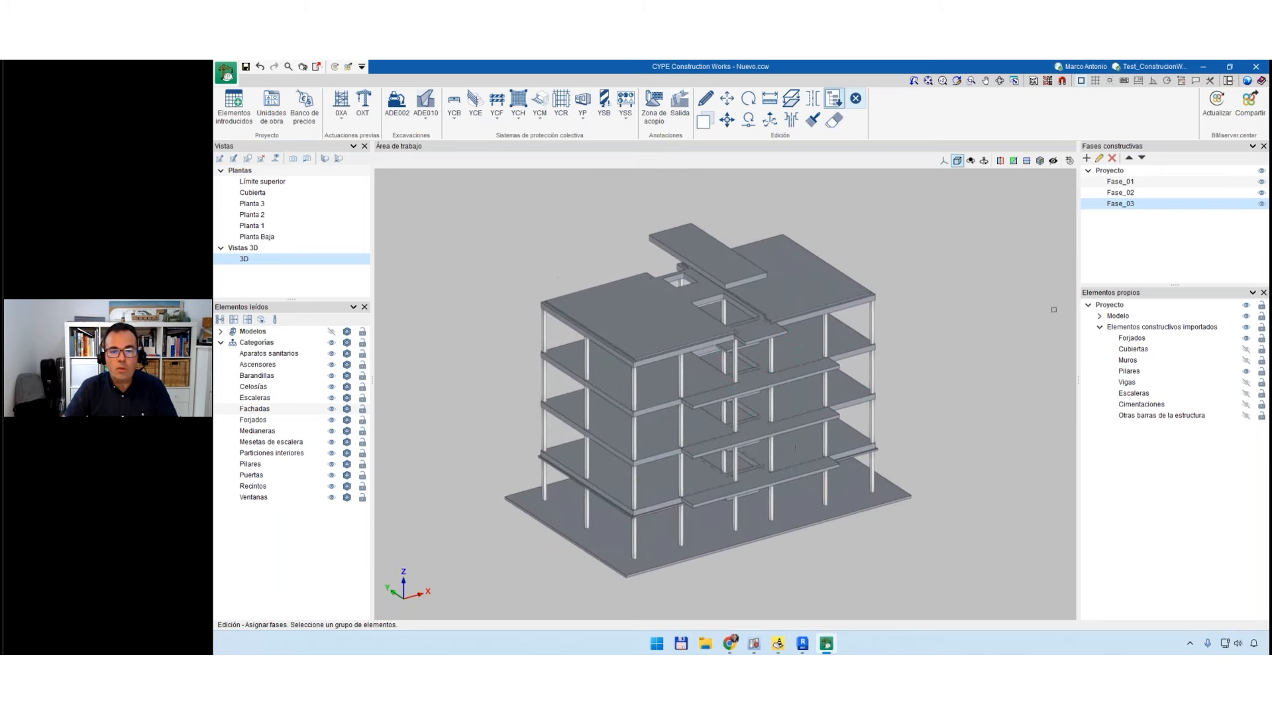
{"action": "left_click", "coordinate": [1261, 192]}
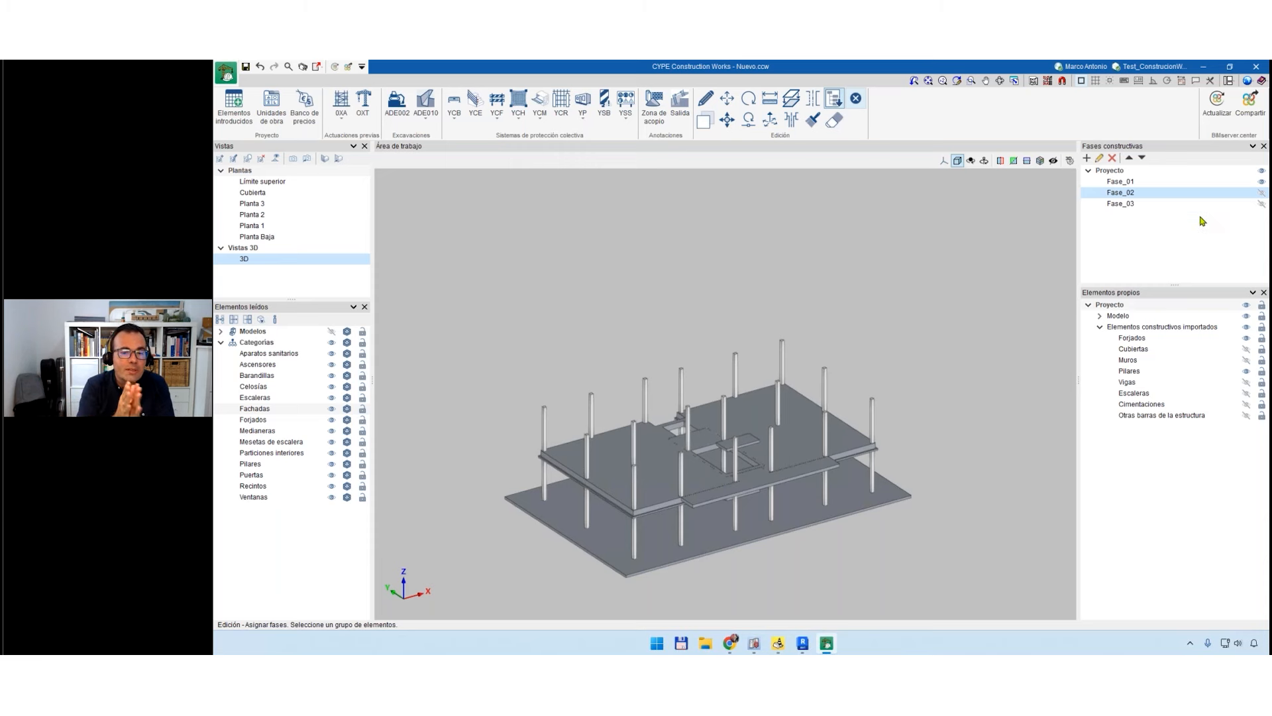
{"action": "middle_click_drag", "start_coordinate": [692, 387], "coordinate": [715, 519]}
{"action": "scroll", "coordinate": [755, 488], "scroll_direction": "up", "scroll_amount": 5}
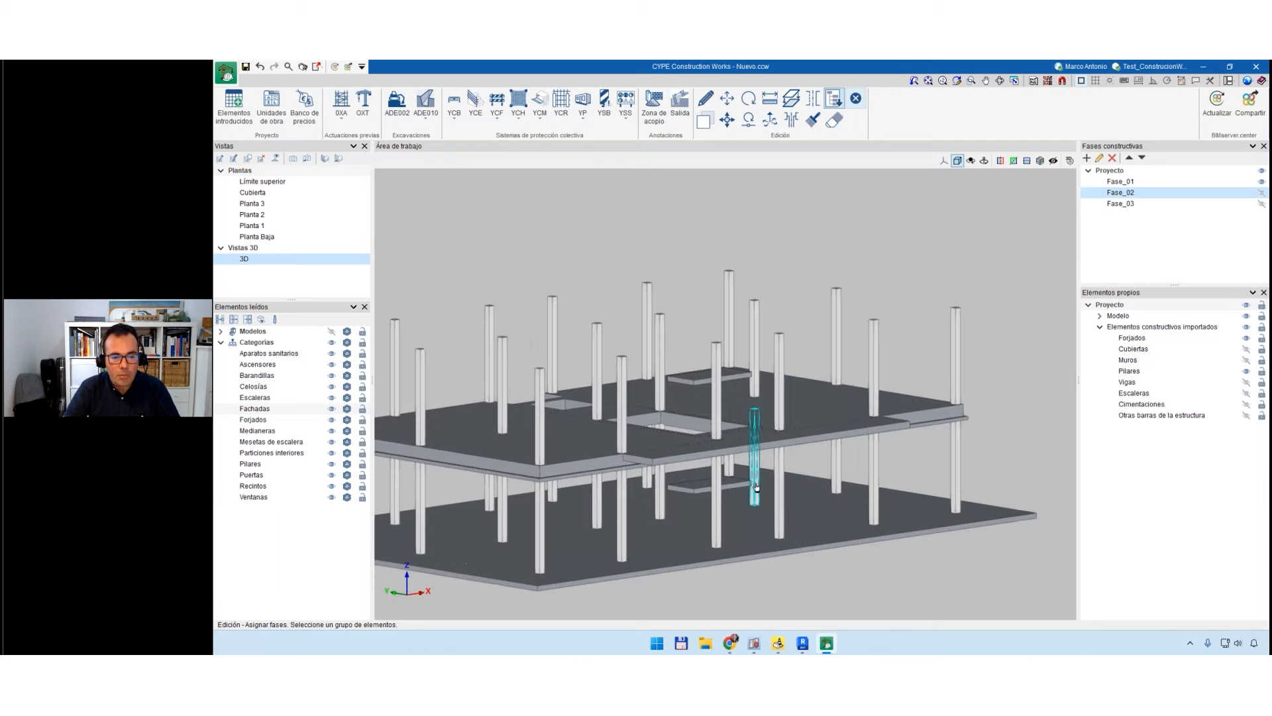
{"action": "scroll", "coordinate": [756, 489], "scroll_direction": "up", "scroll_amount": 4}
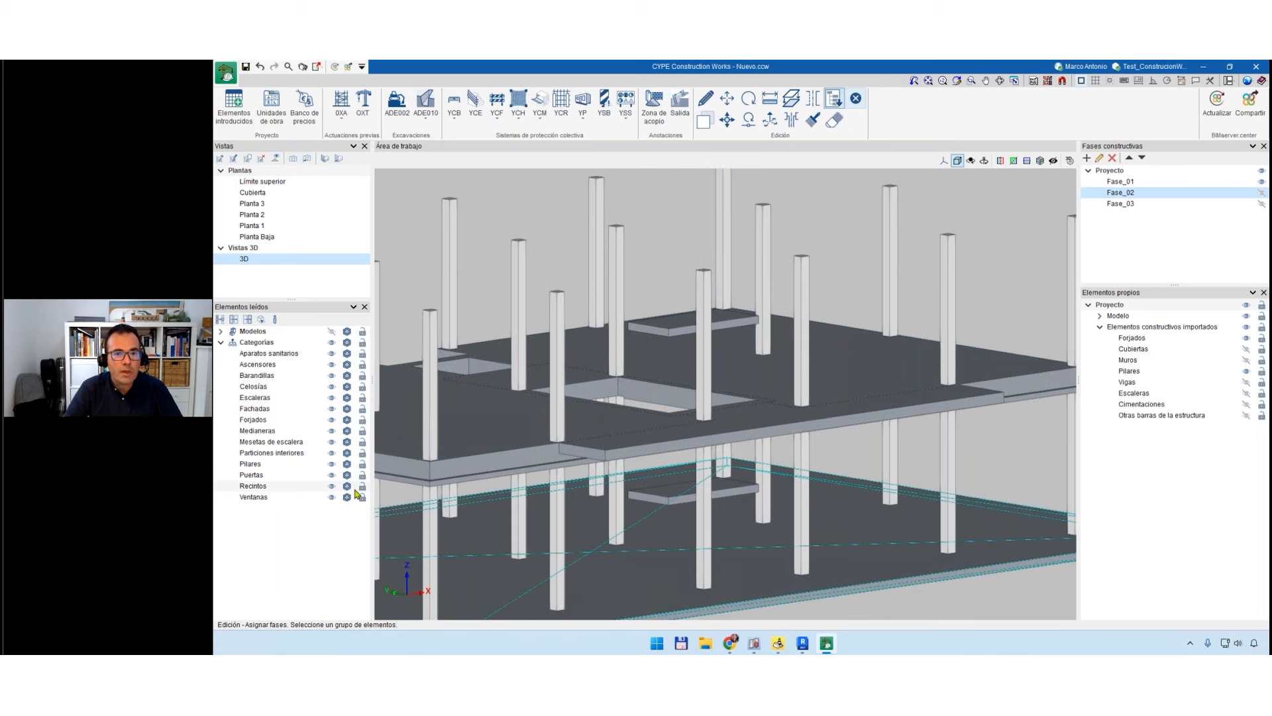
Assign Fase_03 as both the initial and final phase for the two stair landings visible in Fase_01.
{"action": "left_click", "coordinate": [834, 100]}
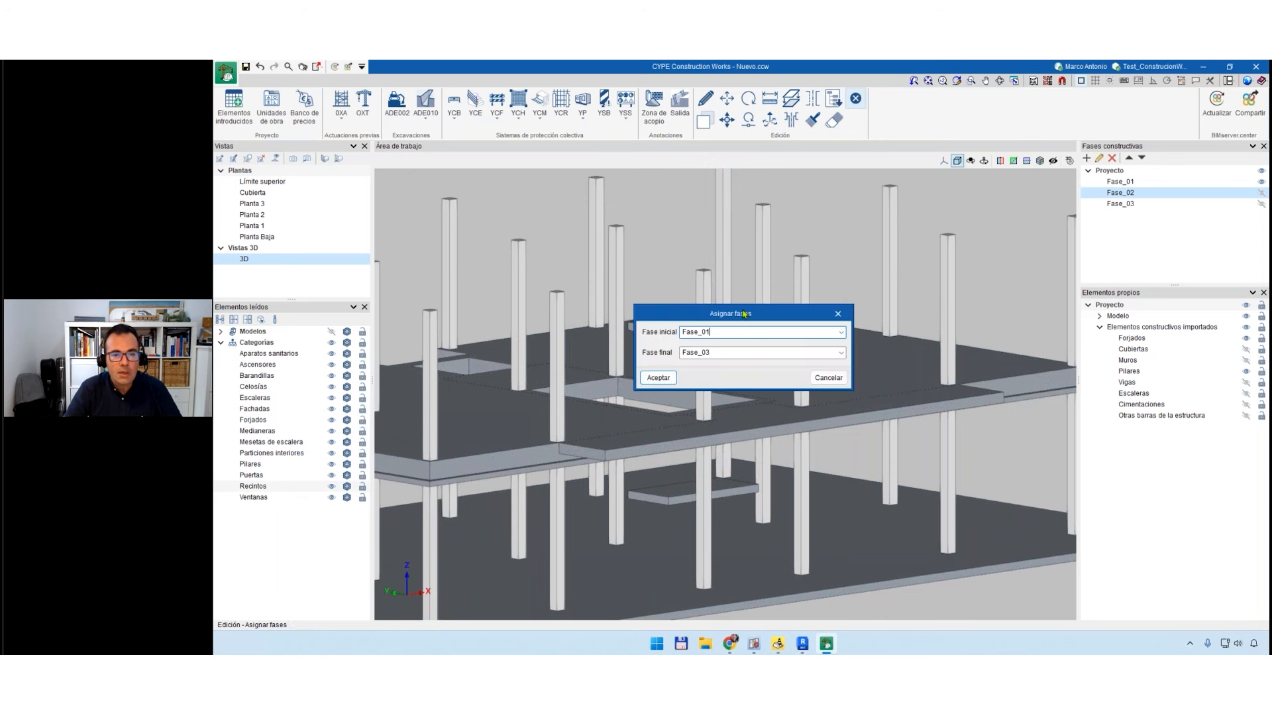
{"action": "left_click", "coordinate": [840, 332]}
{"action": "left_click", "coordinate": [708, 363]}
{"action": "left_click", "coordinate": [659, 377]}
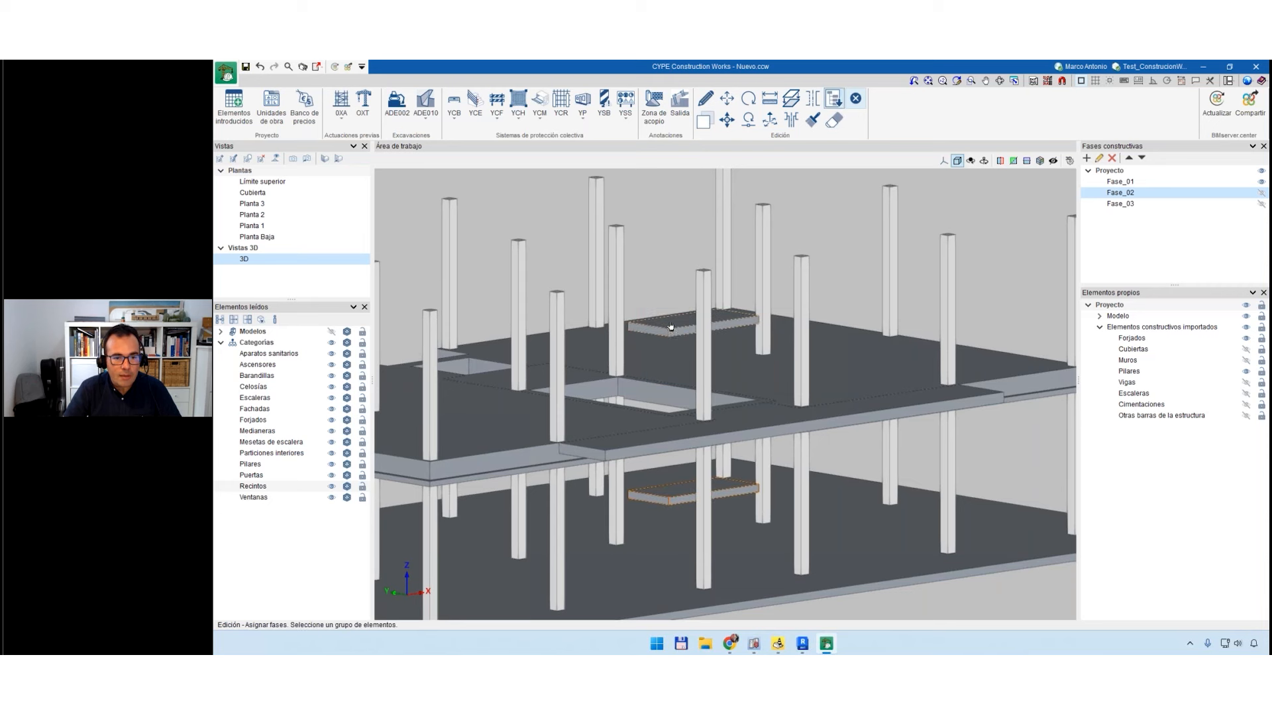
{"action": "right_click", "coordinate": [683, 231]}
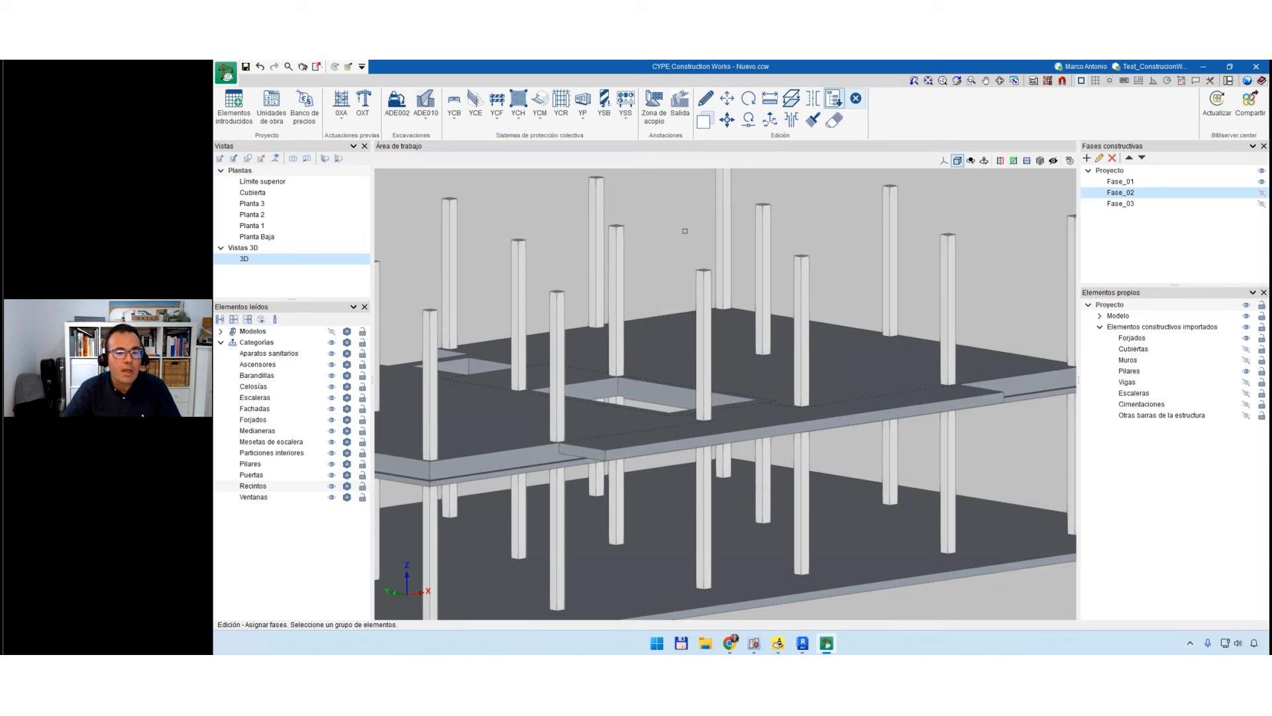
Assign the separate layer on the underside of the first elevated slab to Fase_03.
{"action": "scroll", "coordinate": [795, 284], "scroll_direction": "down", "scroll_amount": 5}
{"action": "mouse_move", "coordinate": [804, 541]}
{"action": "middle_mouse_down"}
{"action": "mouse_move", "coordinate": [804, 508]}
{"action": "mouse_move", "coordinate": [804, 520]}
{"action": "middle_mouse_up"}
{"action": "left_click", "coordinate": [574, 306]}
{"action": "left_click", "coordinate": [828, 341]}
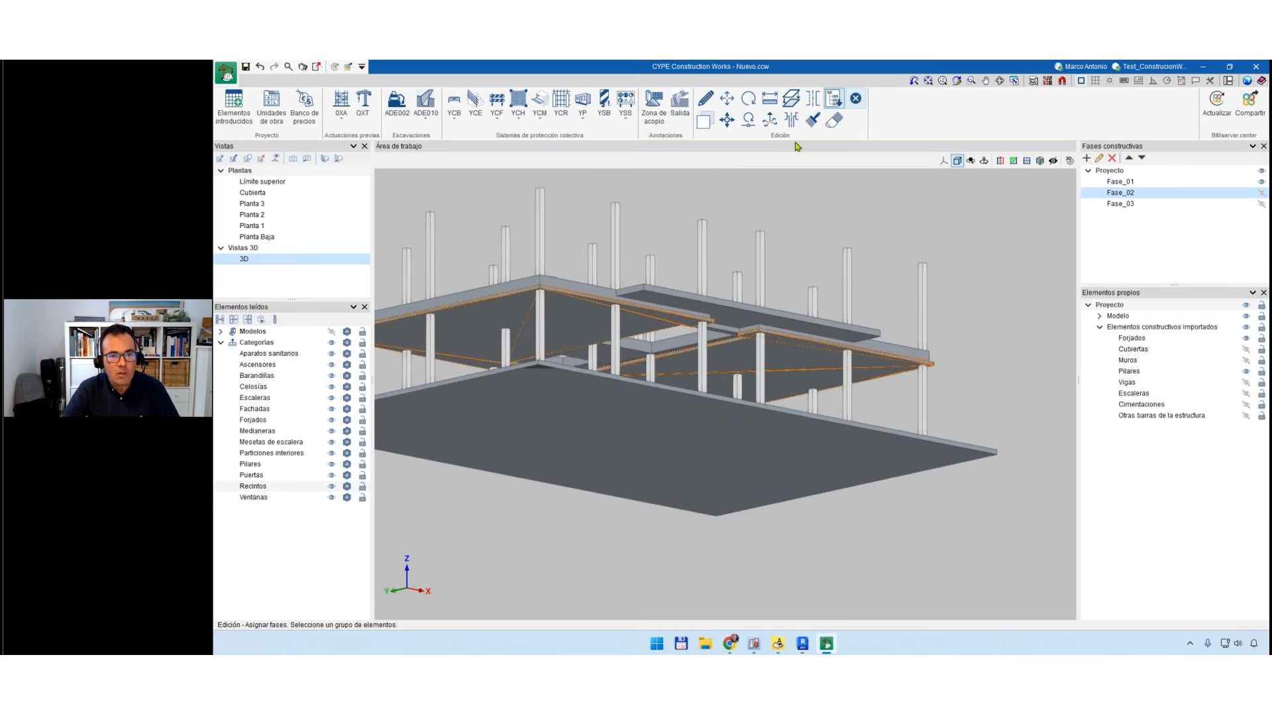
{"action": "right_click", "coordinate": [813, 219]}
{"action": "scroll", "coordinate": [811, 222], "scroll_direction": "down", "scroll_amount": 1}
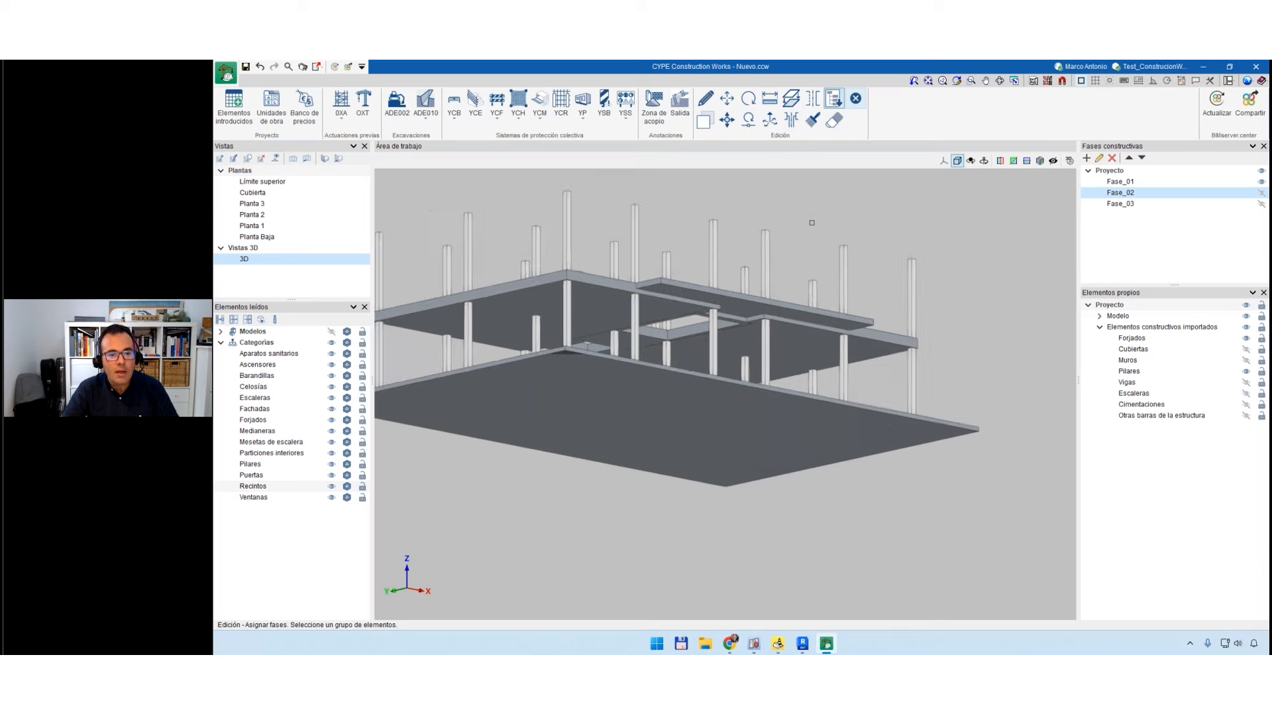
Show Fase_02 and assign Fase_03 to the stair landings between the upper floor slabs.
{"action": "middle_click_drag", "start_coordinate": [812, 223], "coordinate": [809, 329]}
{"action": "left_click", "coordinate": [1262, 192]}
{"action": "middle_click_drag", "start_coordinate": [828, 510], "coordinate": [826, 483]}
{"action": "scroll", "coordinate": [725, 306], "scroll_direction": "up", "scroll_amount": 5}
{"action": "left_click", "coordinate": [725, 305]}
{"action": "right_click", "coordinate": [762, 192]}
{"action": "left_click", "coordinate": [658, 377]}
{"action": "left_click", "coordinate": [759, 278]}
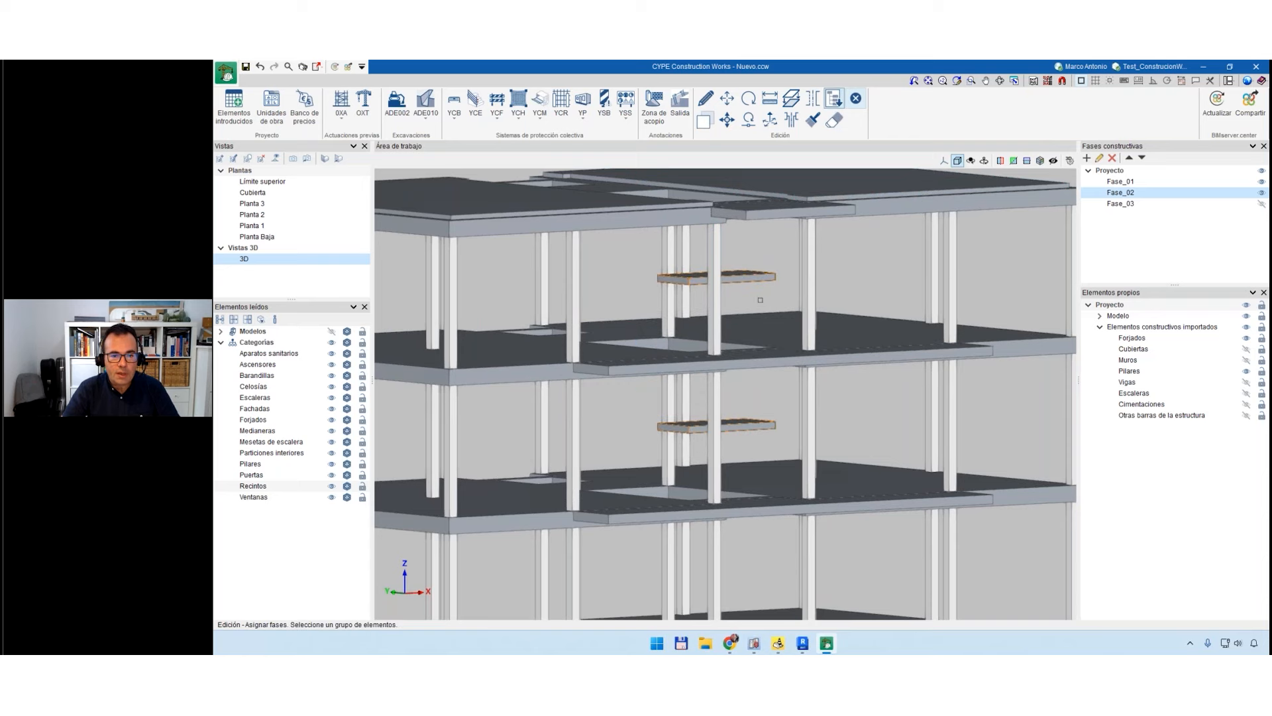
Assign the detached topmost roof slab above the stair core to Fase_03.
{"action": "scroll", "coordinate": [761, 278], "scroll_direction": "down", "scroll_amount": 3}
{"action": "middle_click_drag", "start_coordinate": [761, 273], "coordinate": [761, 312]}
{"action": "scroll", "coordinate": [602, 367], "scroll_direction": "up", "scroll_amount": 3}
{"action": "left_click", "coordinate": [602, 367]}
{"action": "left_click", "coordinate": [847, 295]}
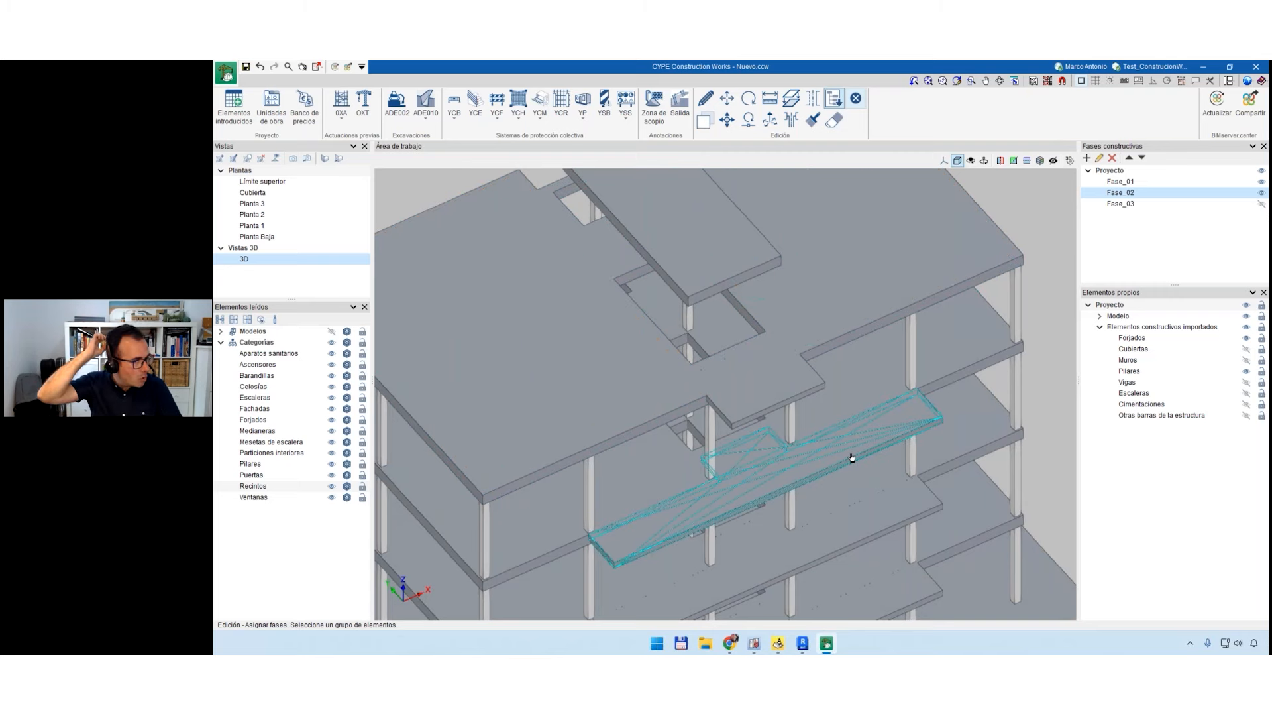
{"action": "scroll", "coordinate": [850, 457], "scroll_direction": "down", "scroll_amount": 5}
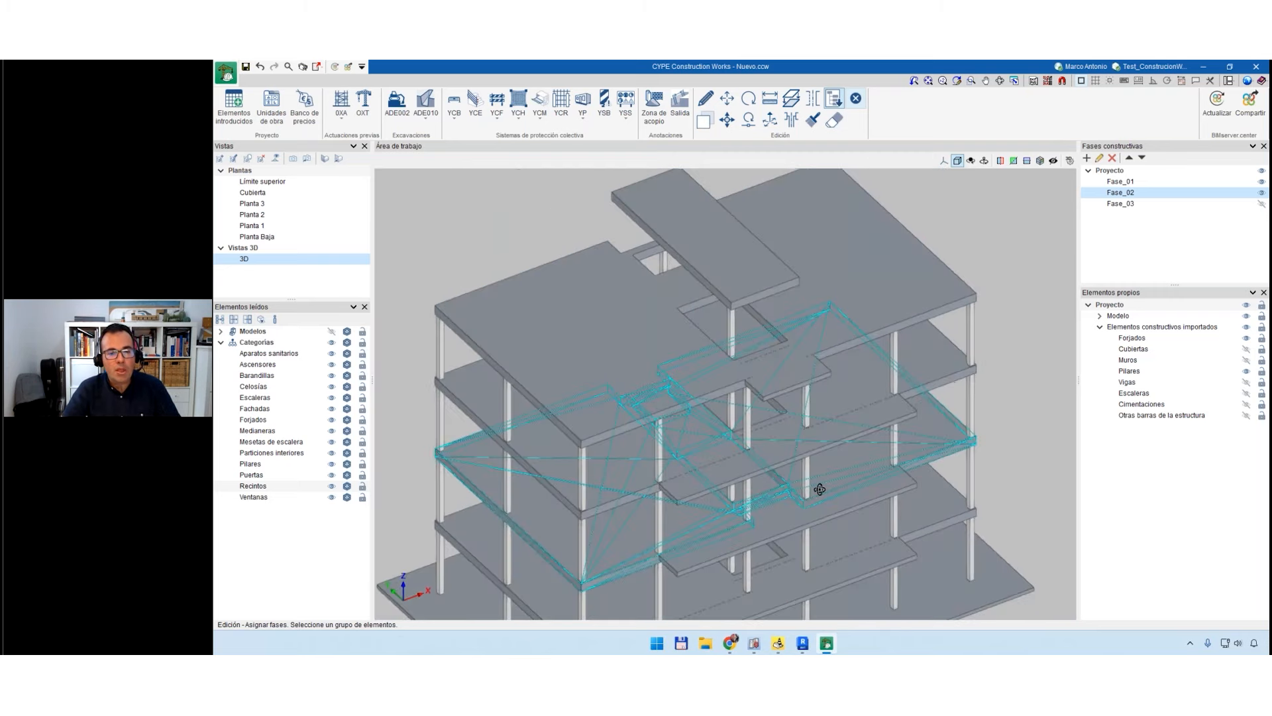
{"action": "middle_click_drag", "start_coordinate": [850, 457], "coordinate": [840, 475]}
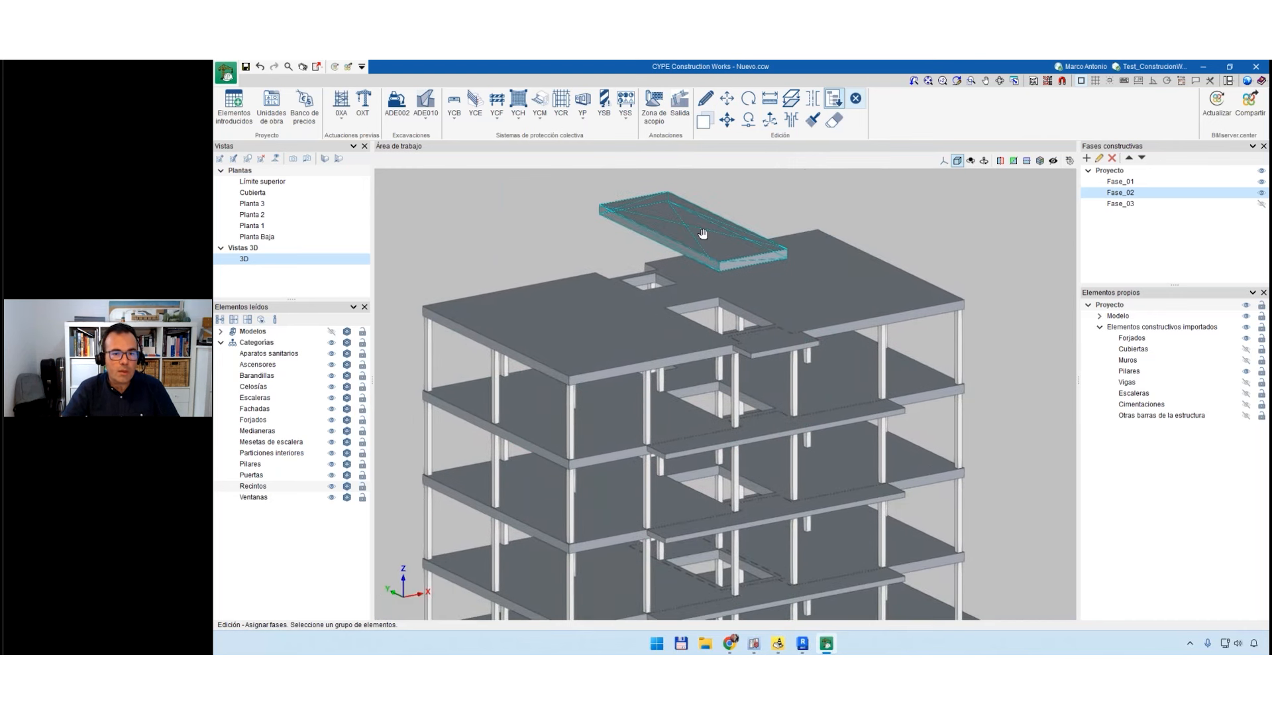
{"action": "middle_click_drag", "start_coordinate": [695, 232], "coordinate": [665, 258]}
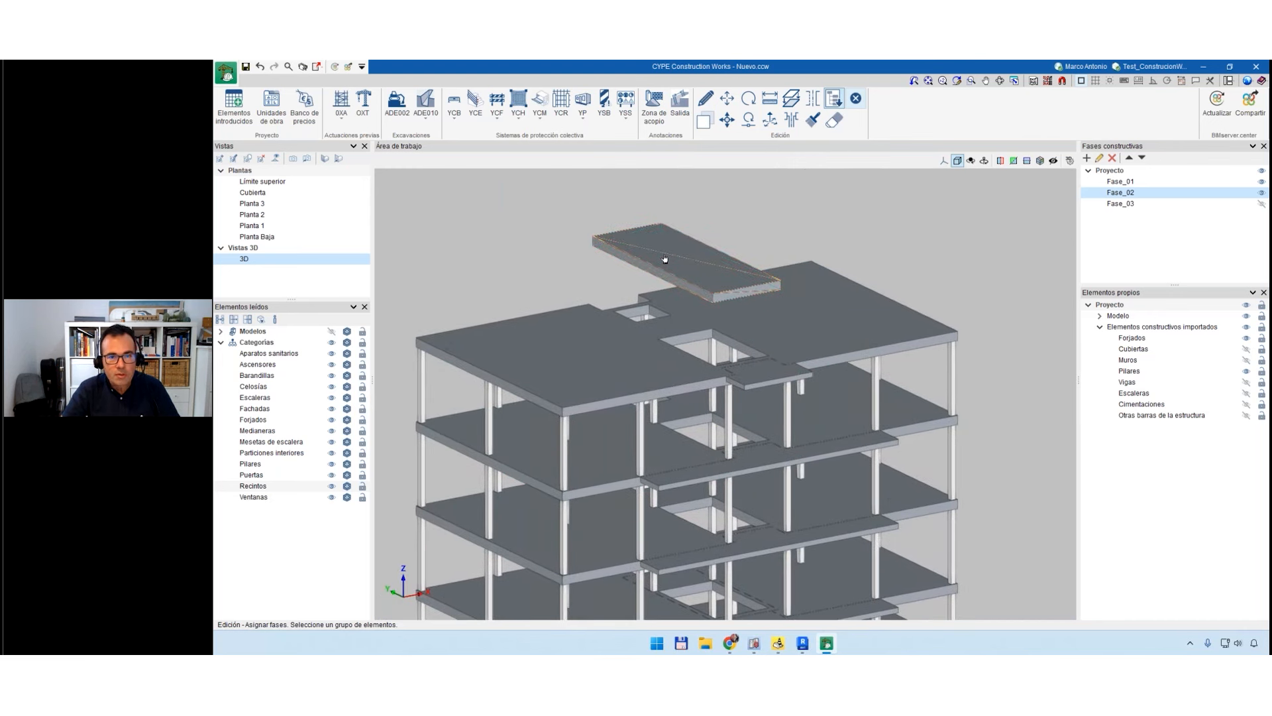
{"action": "left_click", "coordinate": [665, 258]}
{"action": "scroll", "coordinate": [975, 555], "scroll_direction": "down", "scroll_amount": 5}
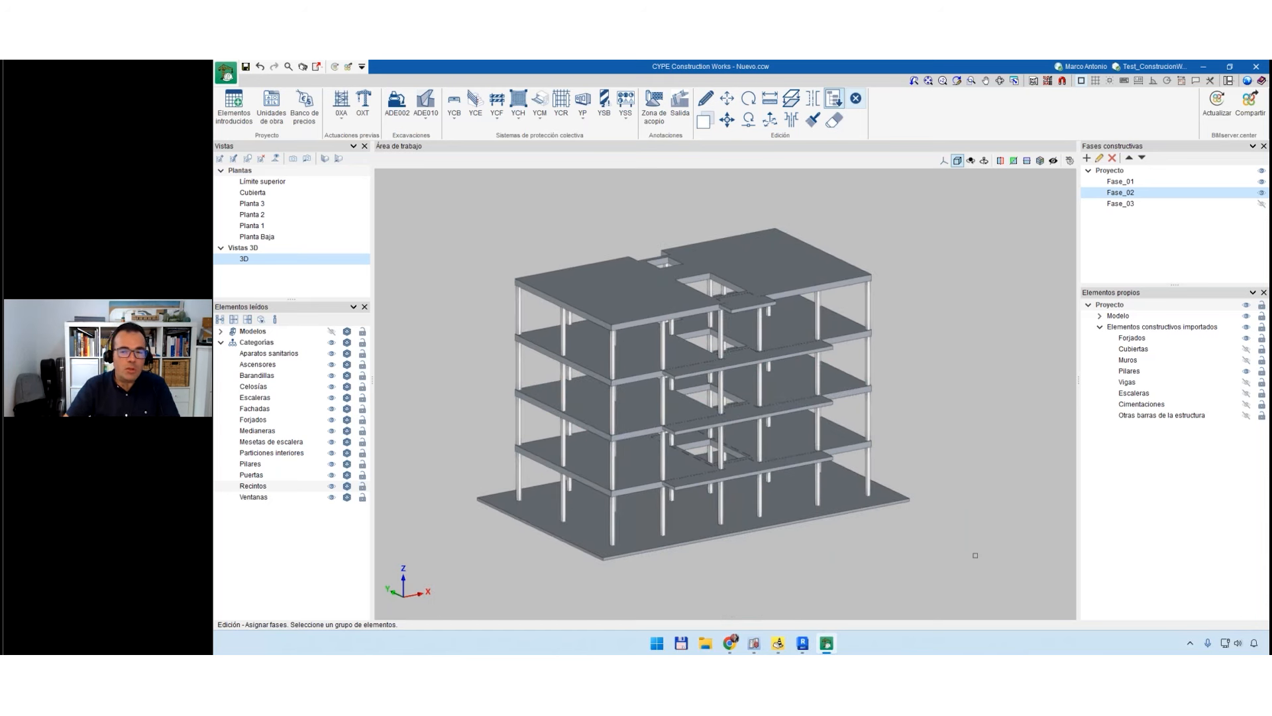
Check the structure with only Fase_01 visible, then display all phases and hide the imported construction elements.
{"action": "left_click", "coordinate": [1261, 193]}
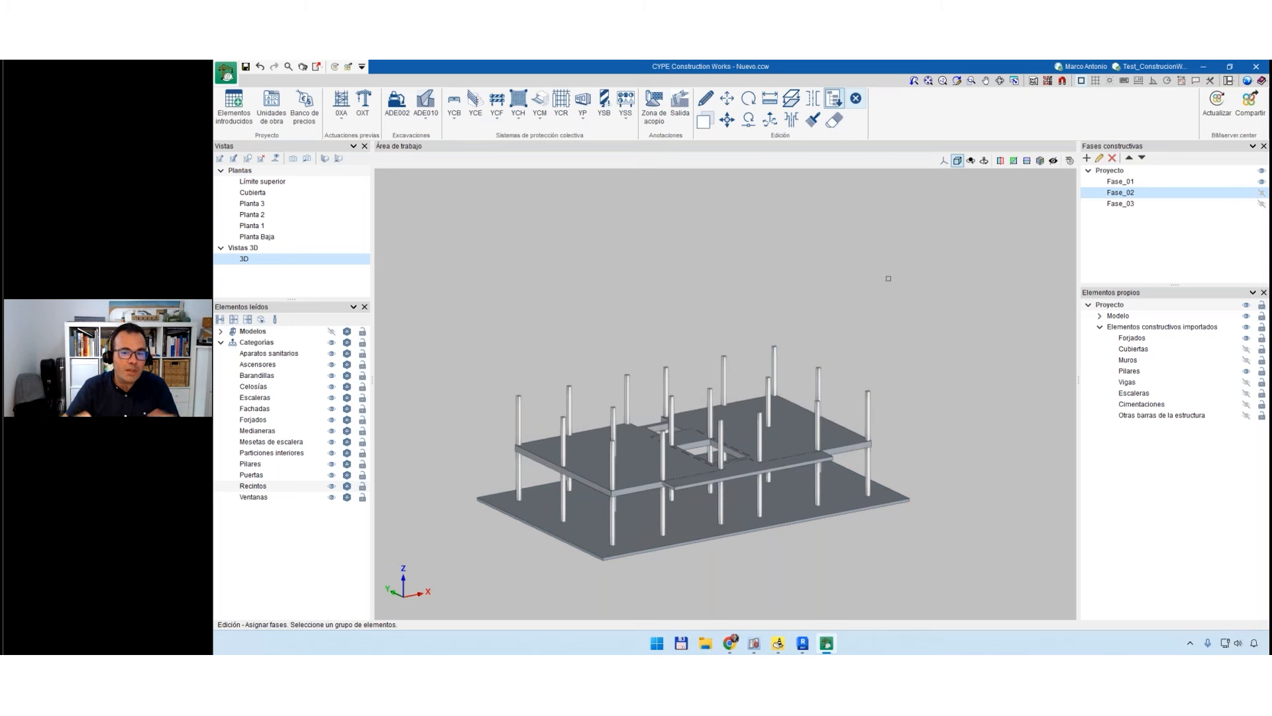
{"action": "left_click", "coordinate": [1261, 193]}
{"action": "left_click", "coordinate": [1261, 204]}
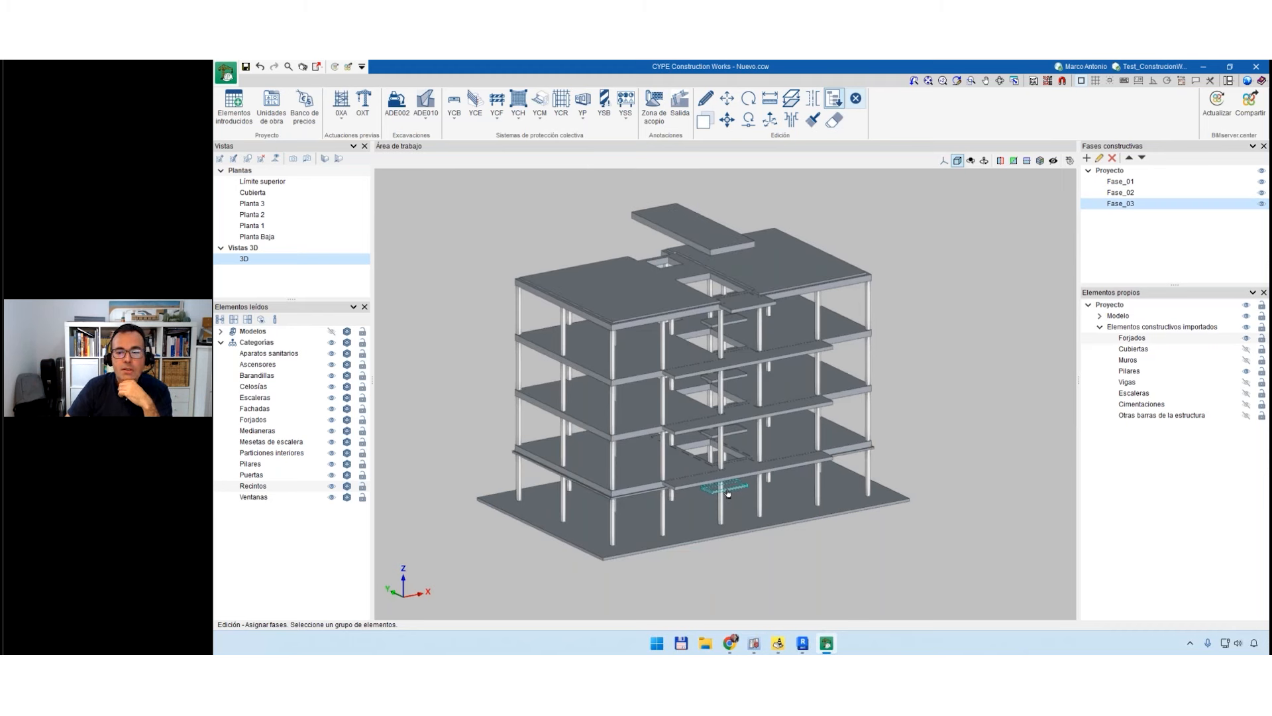
{"action": "left_click", "coordinate": [1247, 327]}
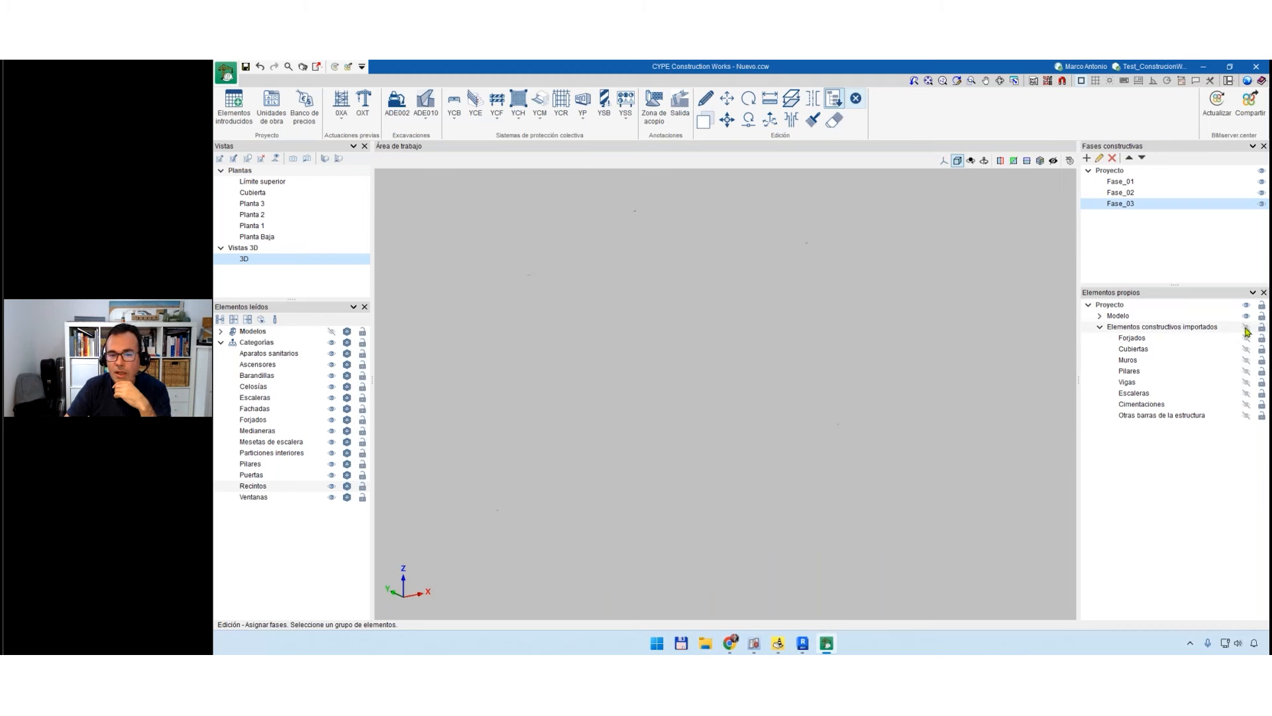
Display the imported construction elements, then check the building with Fase_01 only, with Fase_02 added and with all phases.
{"action": "left_click", "coordinate": [1246, 327]}
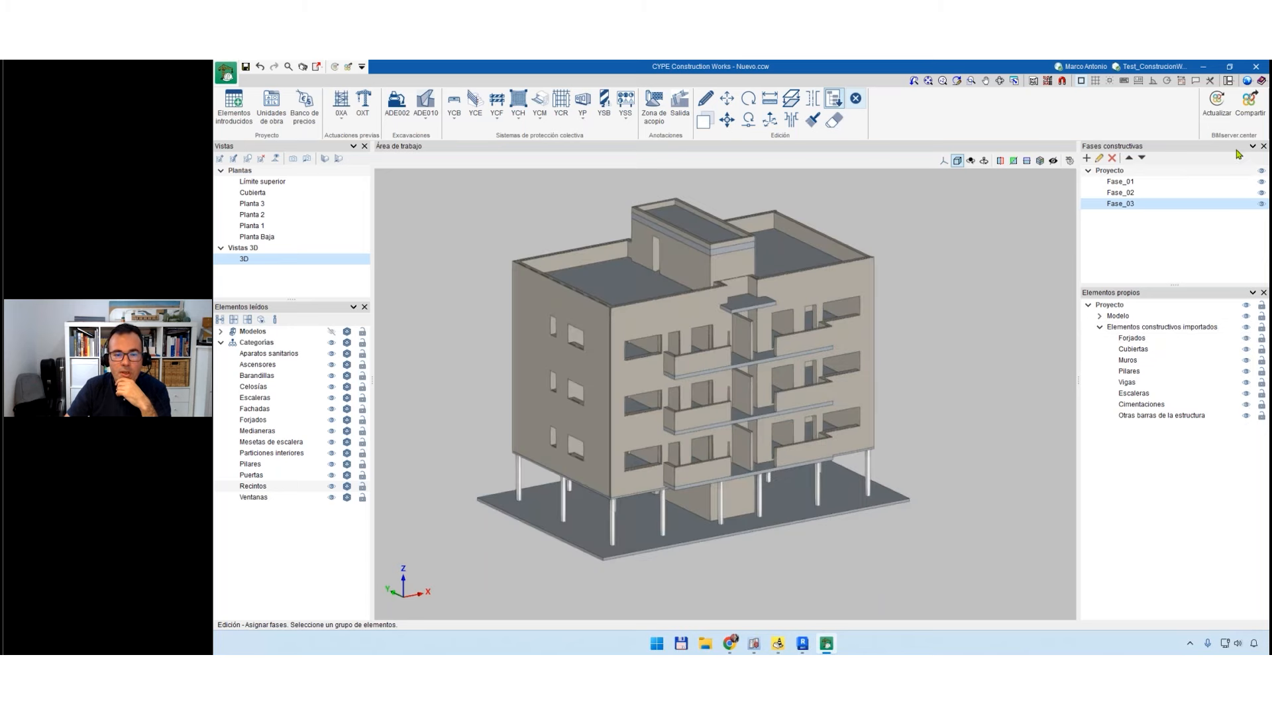
{"action": "left_click", "coordinate": [1261, 203]}
{"action": "left_click", "coordinate": [1261, 192]}
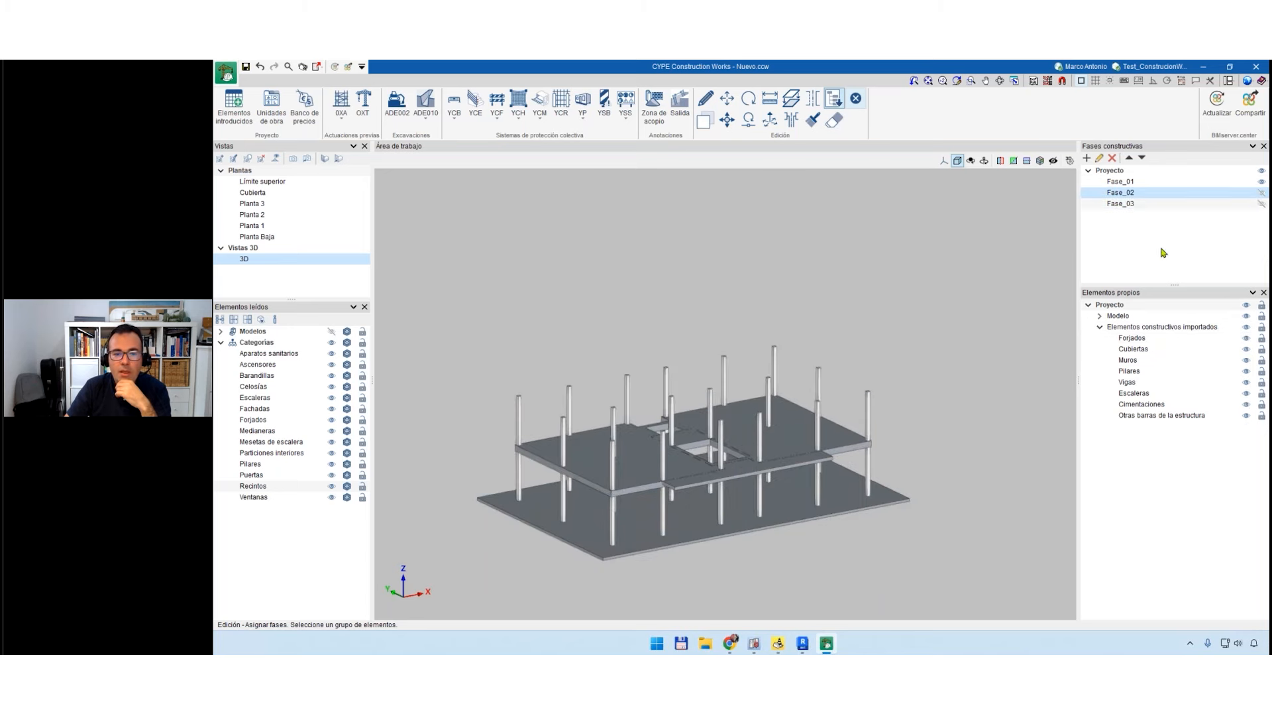
{"action": "left_click", "coordinate": [1261, 192]}
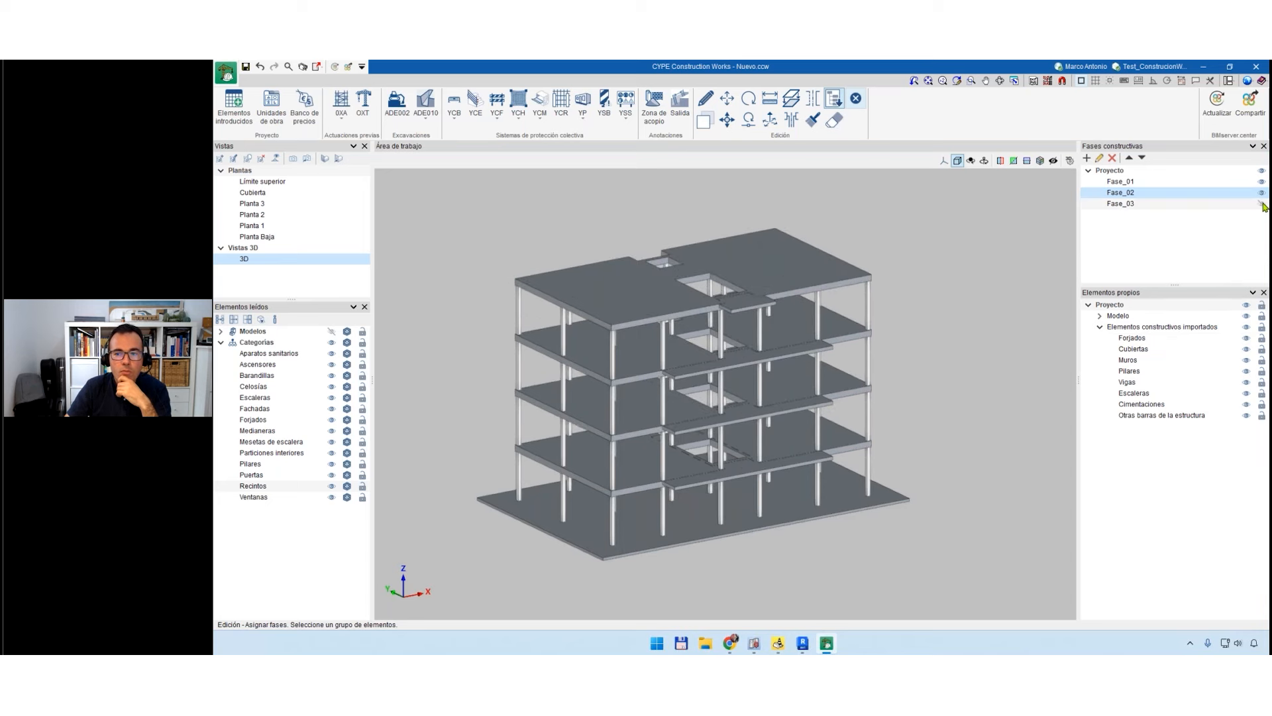
{"action": "left_click", "coordinate": [1261, 203]}
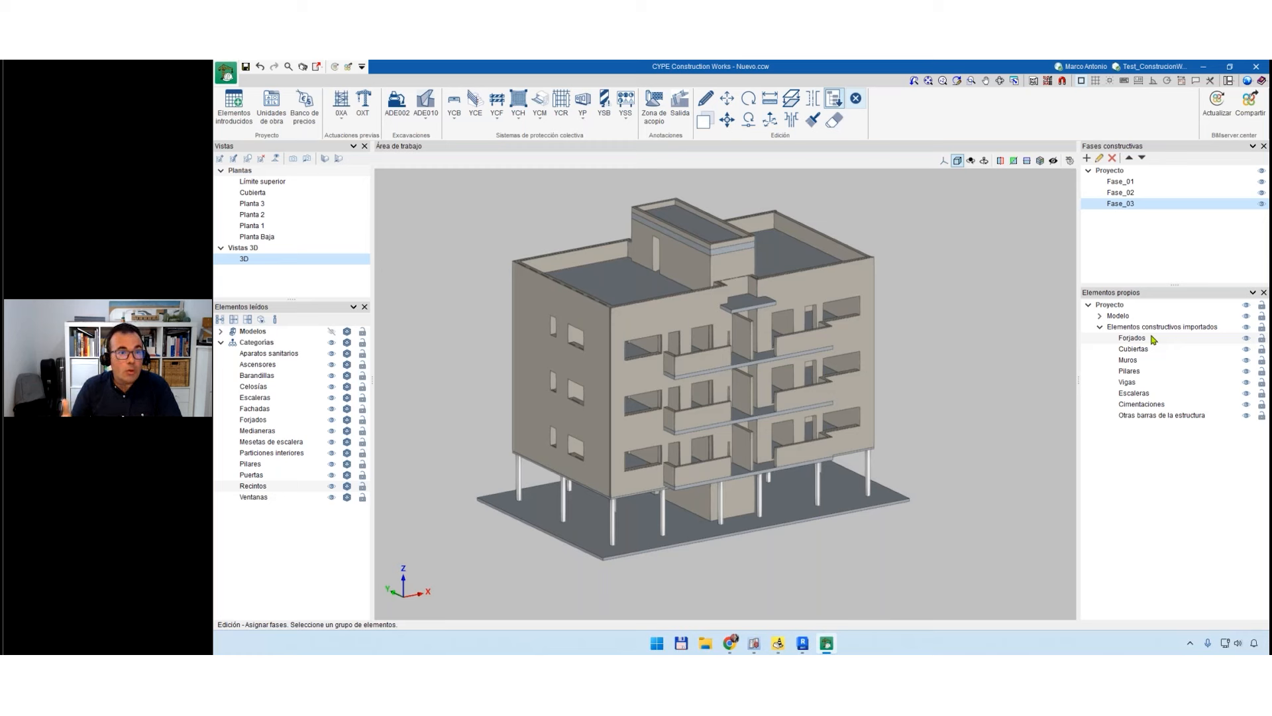
Hide Fase_03 and Fase_02 to leave only the Fase_01 structure displayed in the 3D view.
{"action": "middle_click_drag", "start_coordinate": [683, 297], "coordinate": [710, 322]}
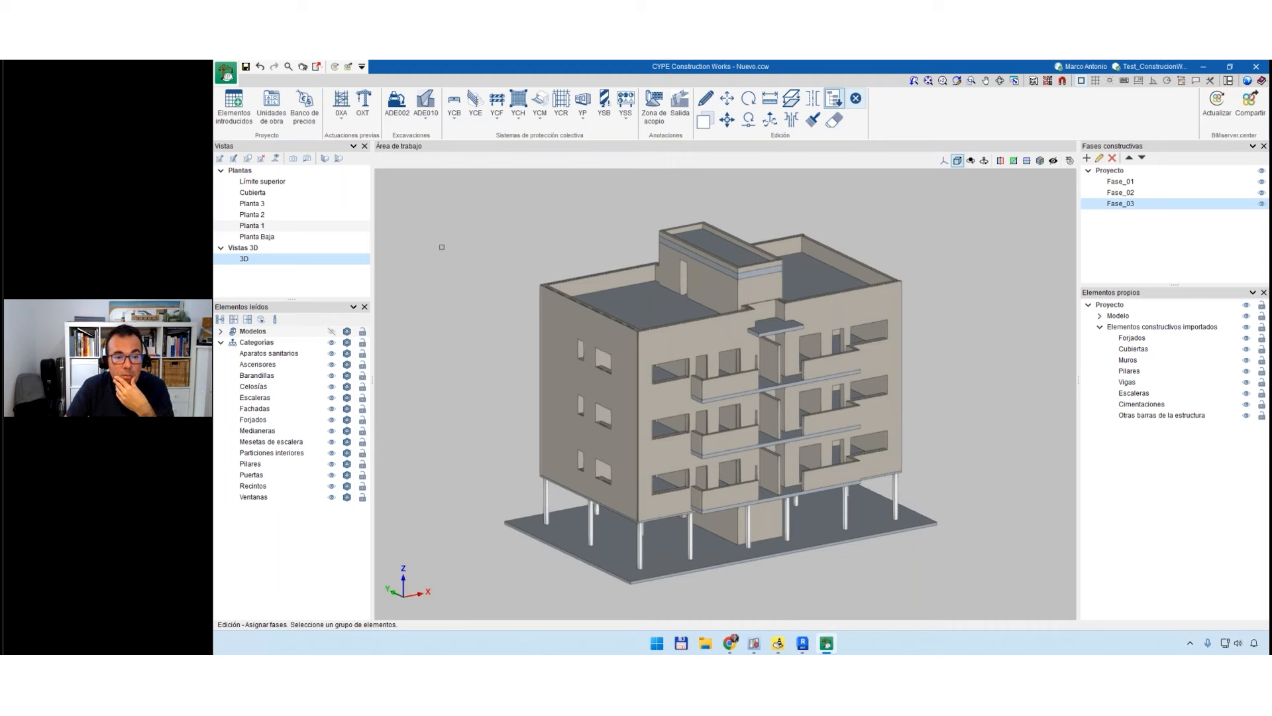
{"action": "left_click", "coordinate": [1260, 204]}
{"action": "scroll", "coordinate": [545, 330], "scroll_direction": "up", "scroll_amount": 5}
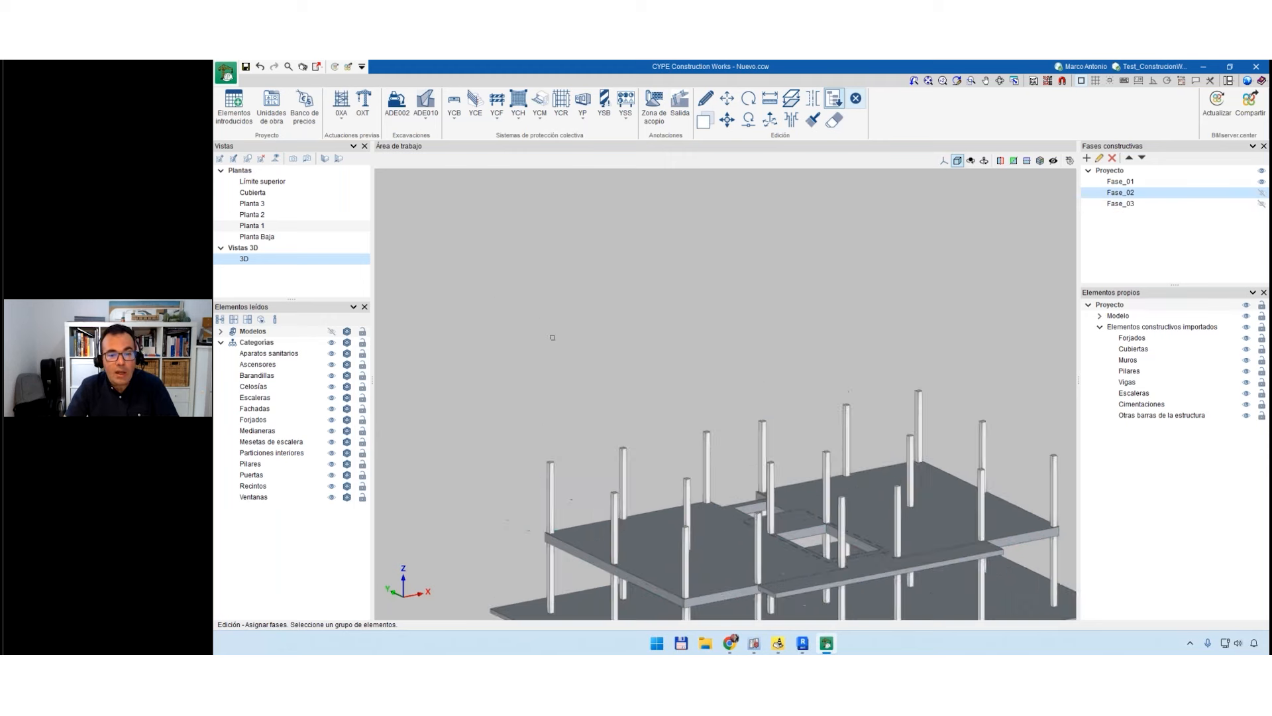
{"action": "middle_click_drag", "start_coordinate": [582, 312], "coordinate": [561, 256]}
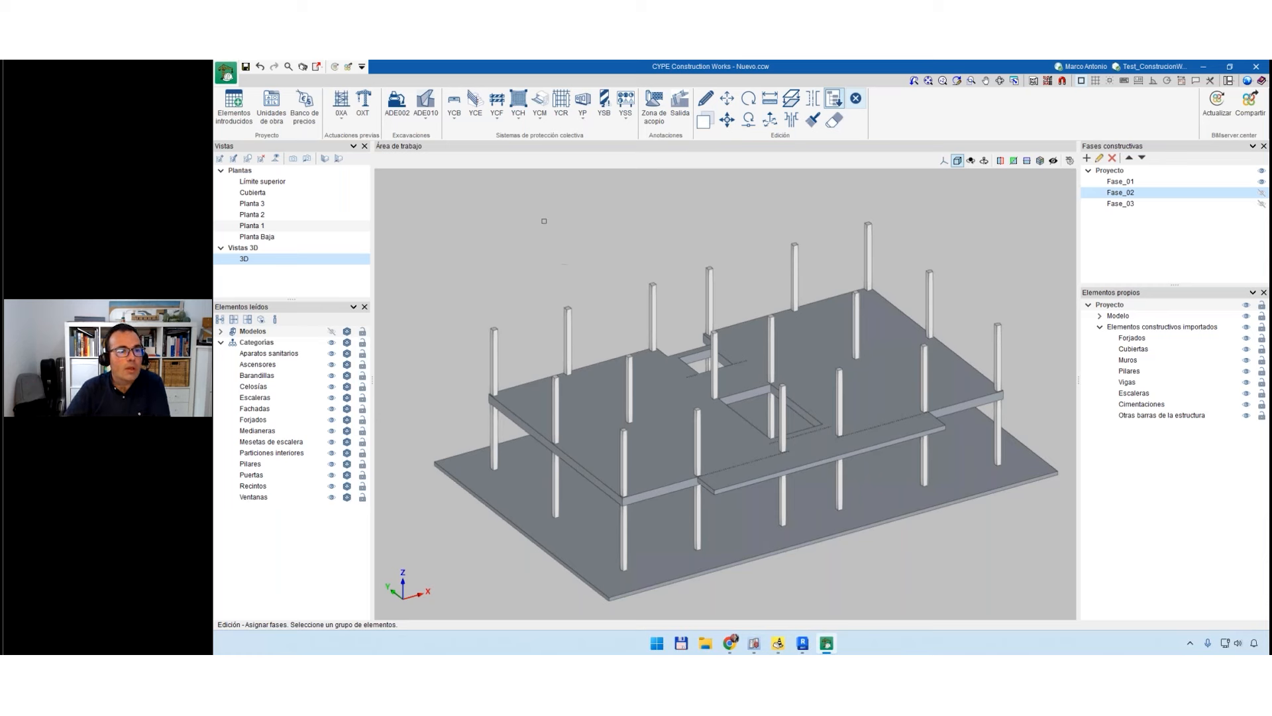
Start a class A provisional slab-edge protection system and review its post, rail and toe board options.
{"action": "left_click", "coordinate": [498, 123]}
{"action": "left_click", "coordinate": [498, 123]}
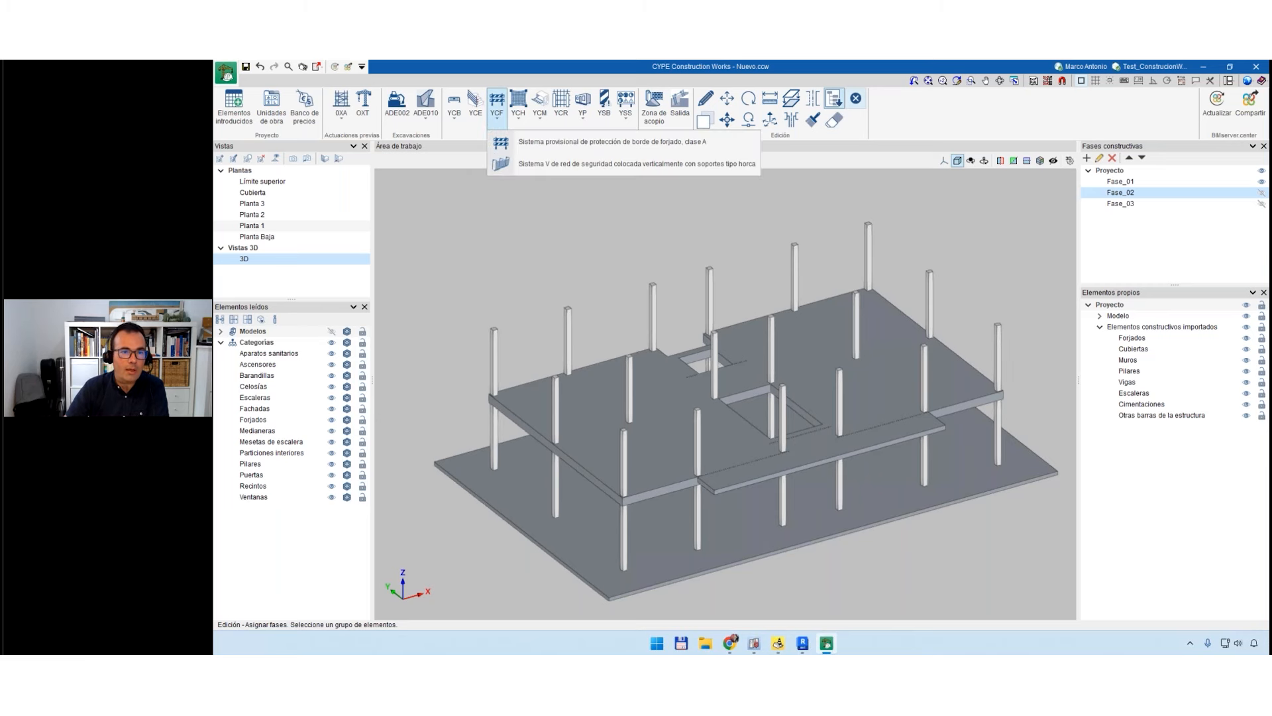
{"action": "left_click", "coordinate": [560, 145]}
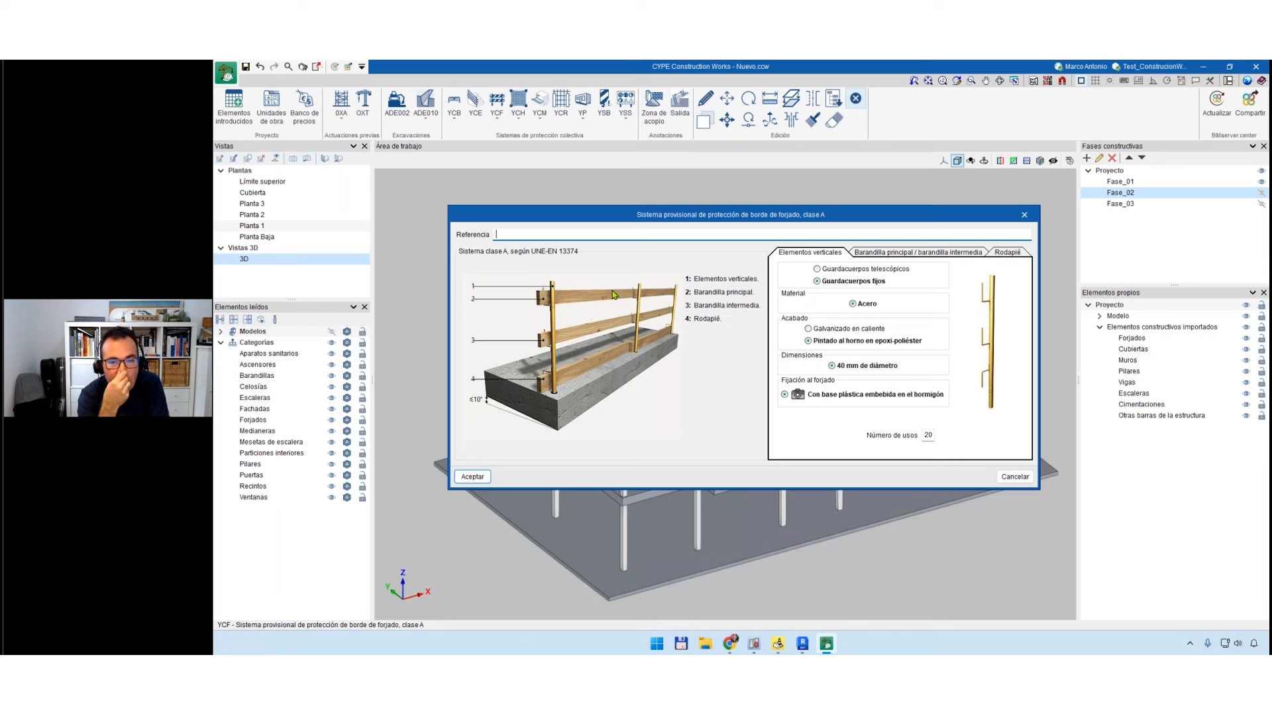
{"action": "left_click", "coordinate": [918, 253]}
{"action": "left_click", "coordinate": [1006, 253]}
{"action": "left_click", "coordinate": [958, 255]}
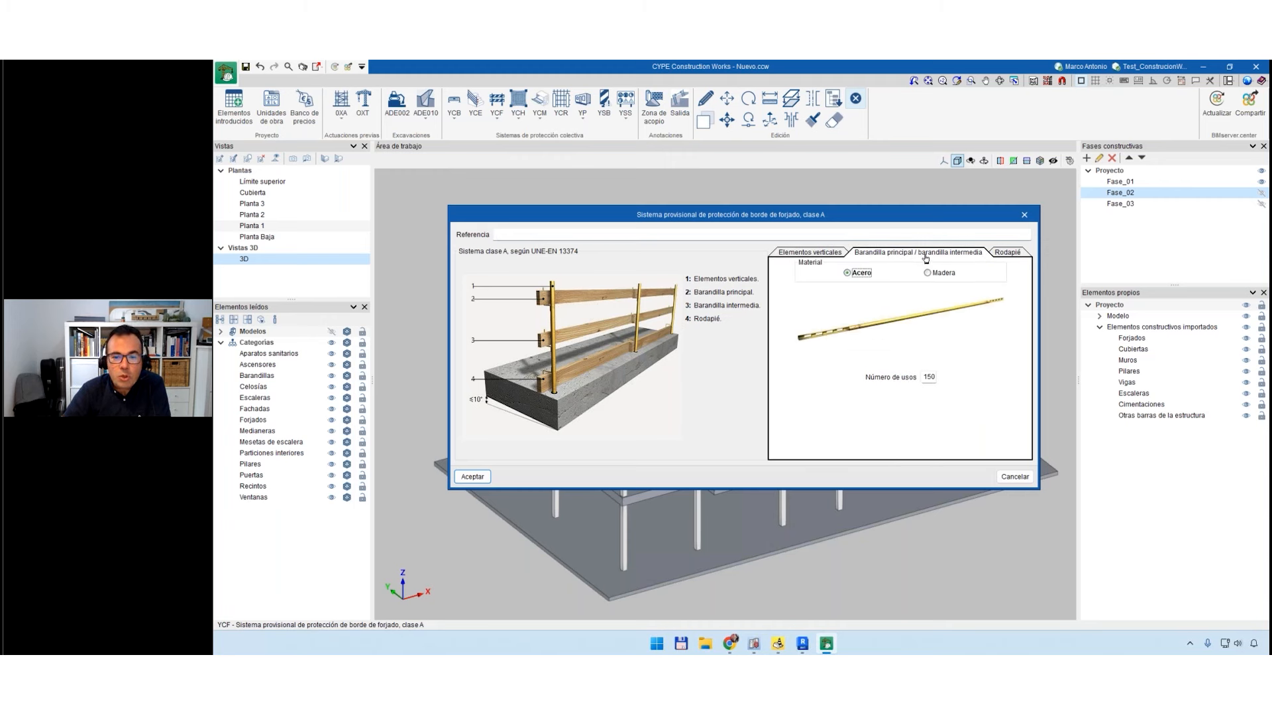
{"action": "left_click", "coordinate": [832, 255]}
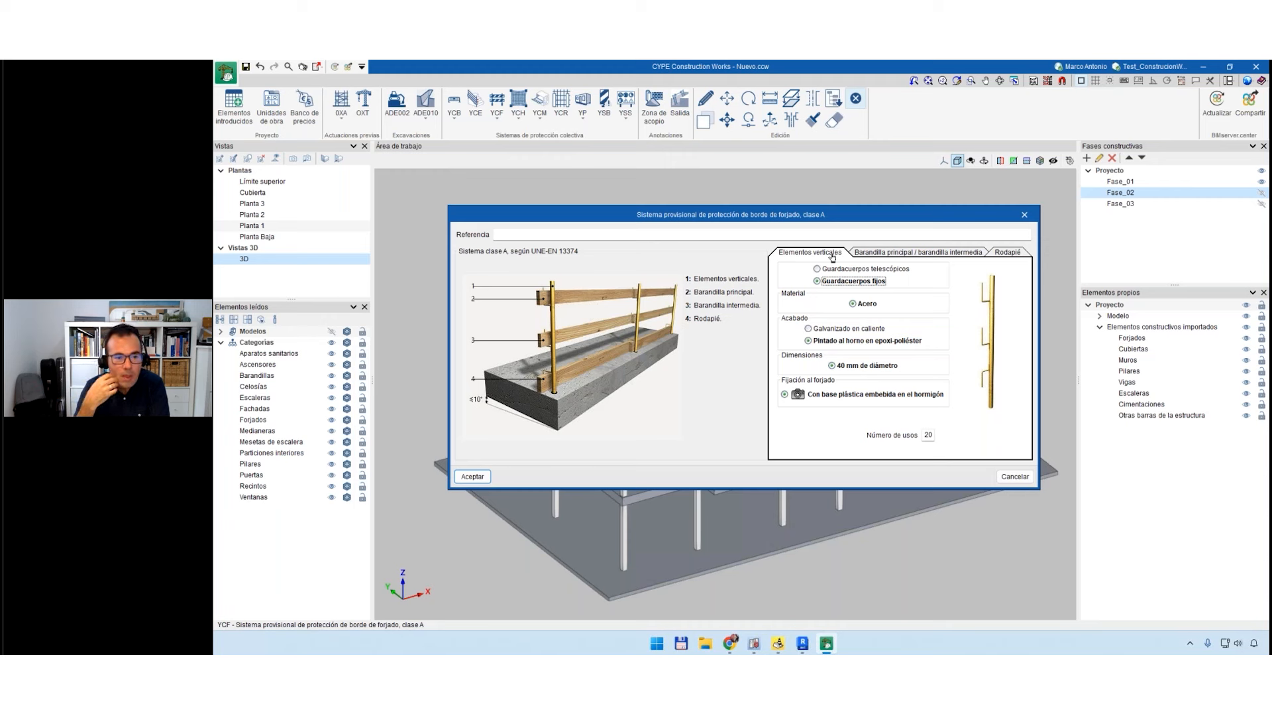
Enter BBF as the reference of the slab-edge protection system.
{"action": "left_click", "coordinate": [568, 235]}
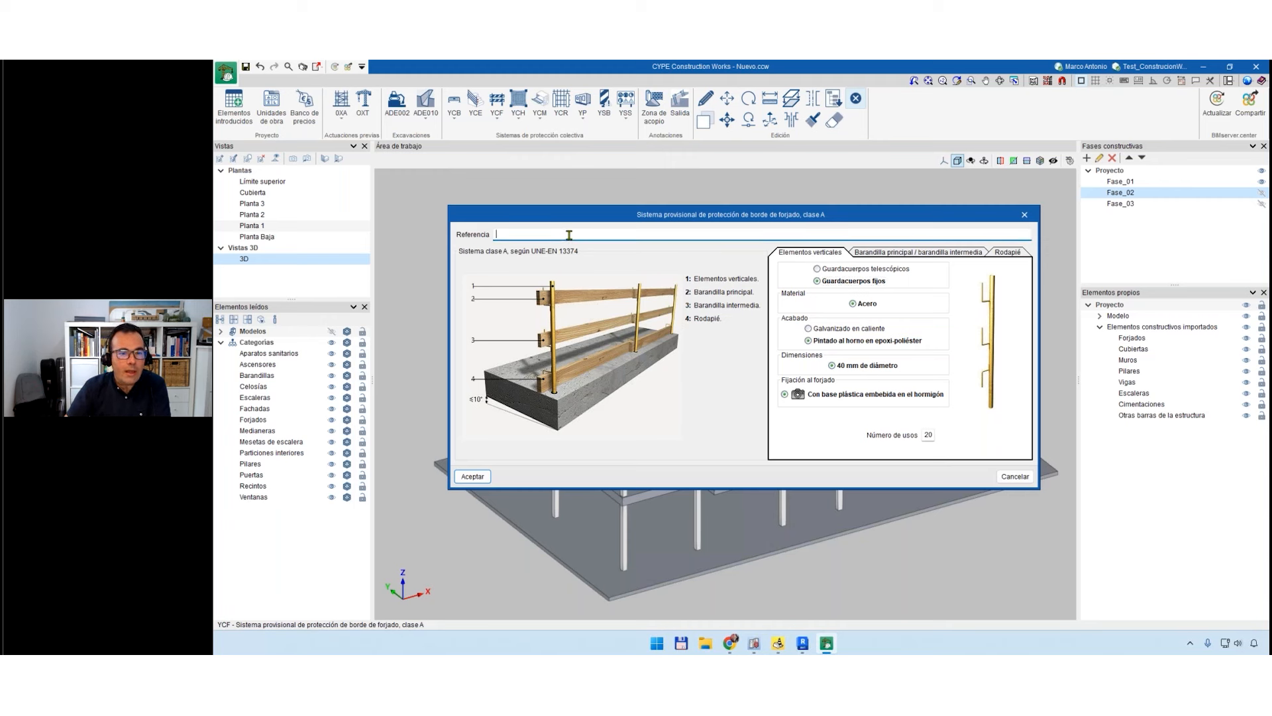
{"action": "type", "text": "B"}
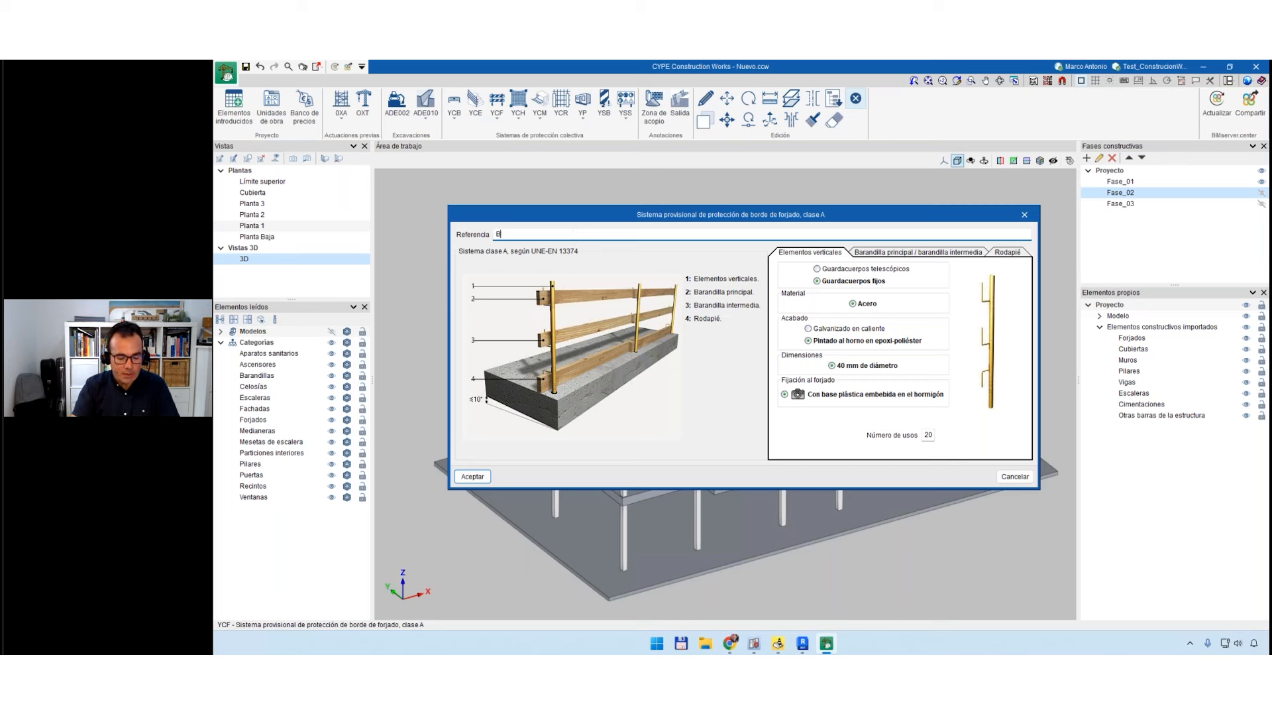
{"action": "type", "text": "arandilla de f"}
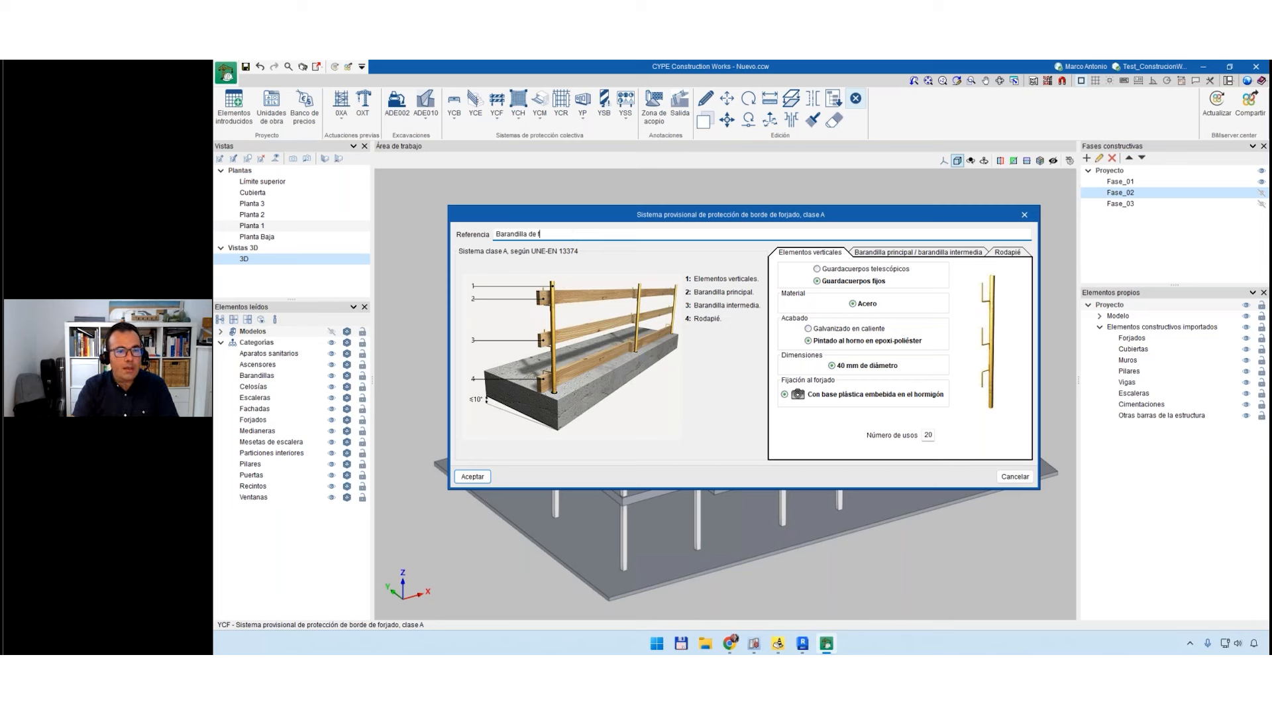
{"action": "key", "text": "BackSpace"}
{"action": "key", "text": "BackSpace"}
{"action": "key", "text": "BackSpace"}
{"action": "key", "text": "BackSpace"}
{"action": "key", "text": "BackSpace"}
{"action": "key", "text": "BackSpace"}
{"action": "key", "text": "BackSpace"}
{"action": "key", "text": "BackSpace"}
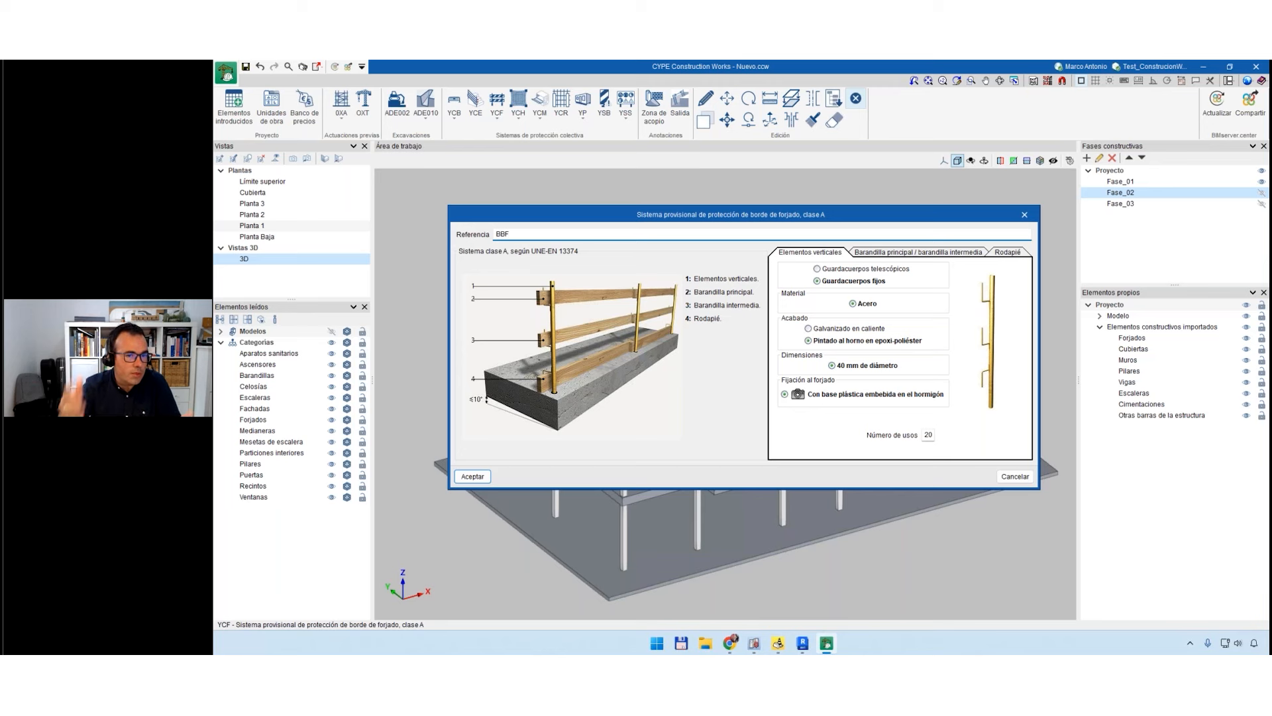
{"action": "type", "text": "BBF"}
{"action": "double_click", "coordinate": [509, 235]}
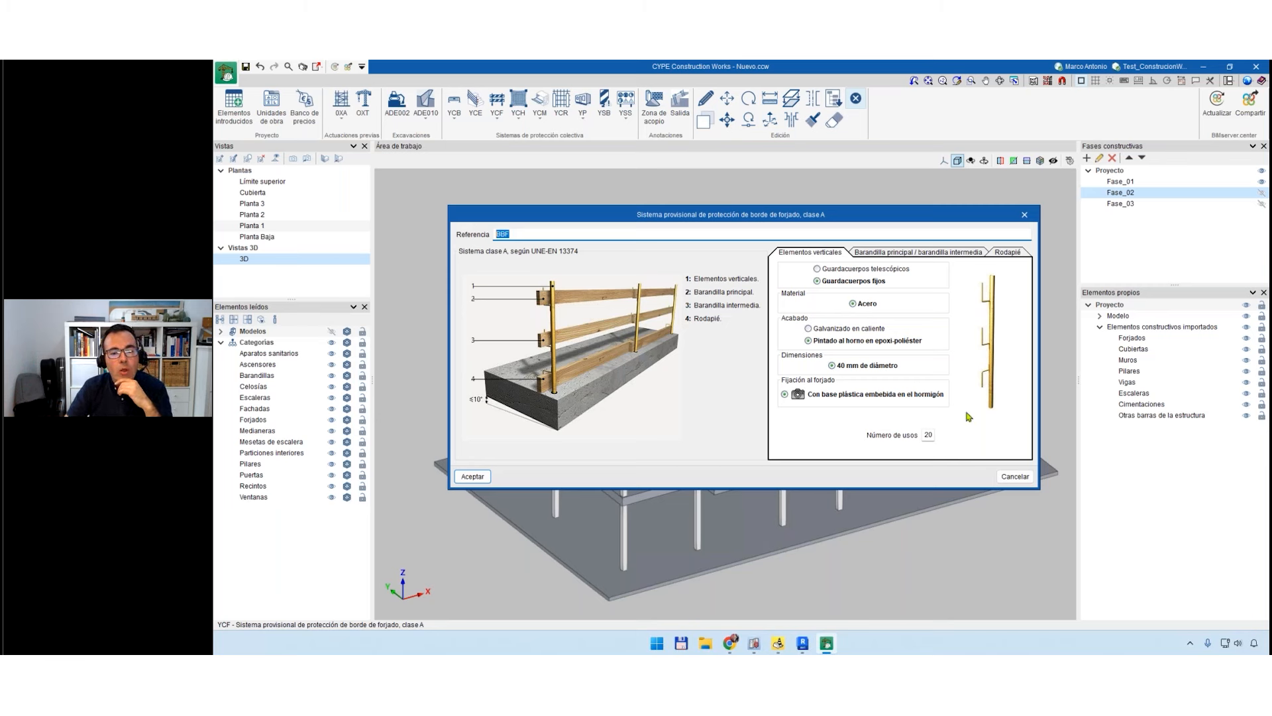
Review the materials and number of uses of the posts, rails and toe board, and accept the system definition.
{"action": "left_click", "coordinate": [944, 253]}
{"action": "left_click", "coordinate": [1008, 253]}
{"action": "left_click", "coordinate": [945, 259]}
{"action": "left_click", "coordinate": [824, 258]}
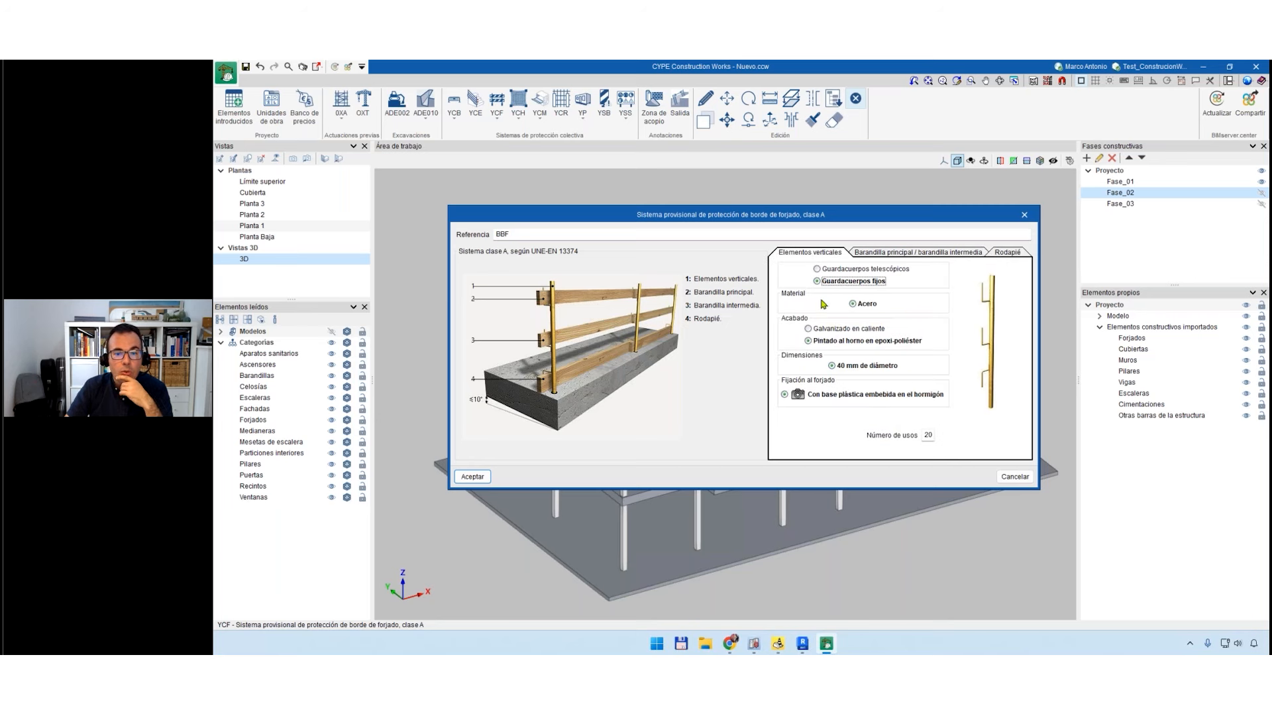
{"action": "left_click", "coordinate": [937, 252]}
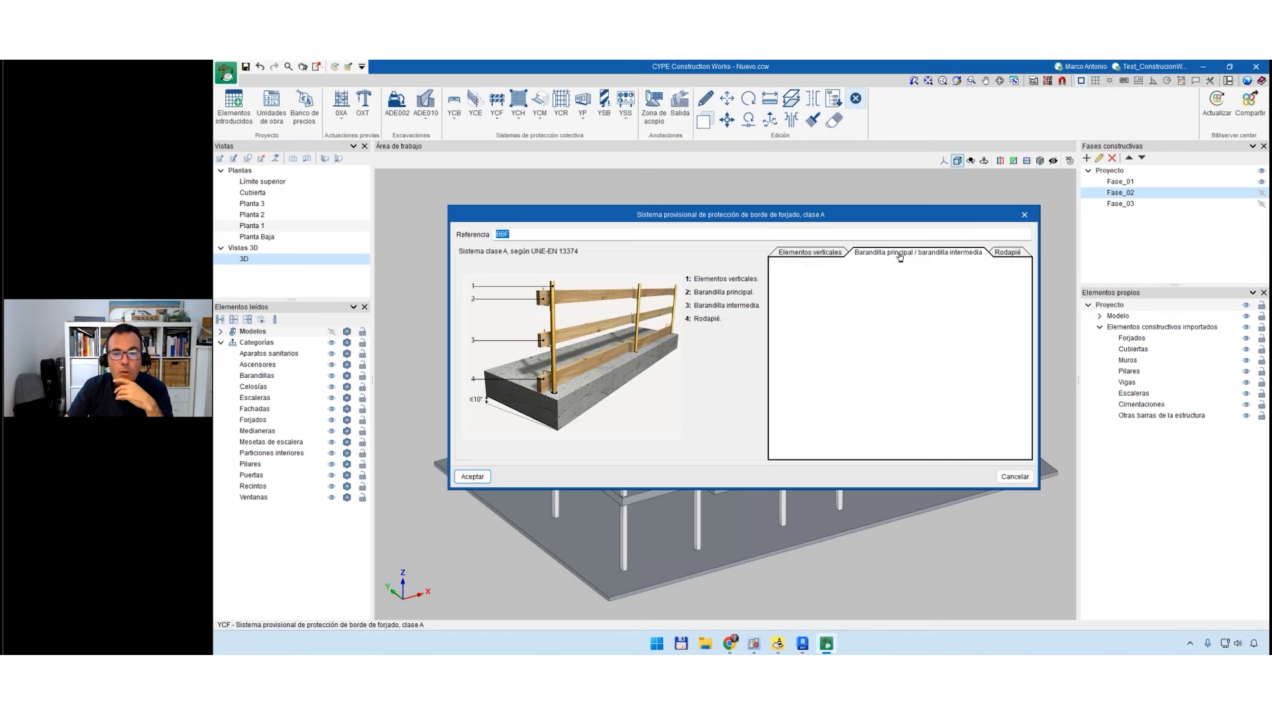
{"action": "left_click", "coordinate": [1007, 253]}
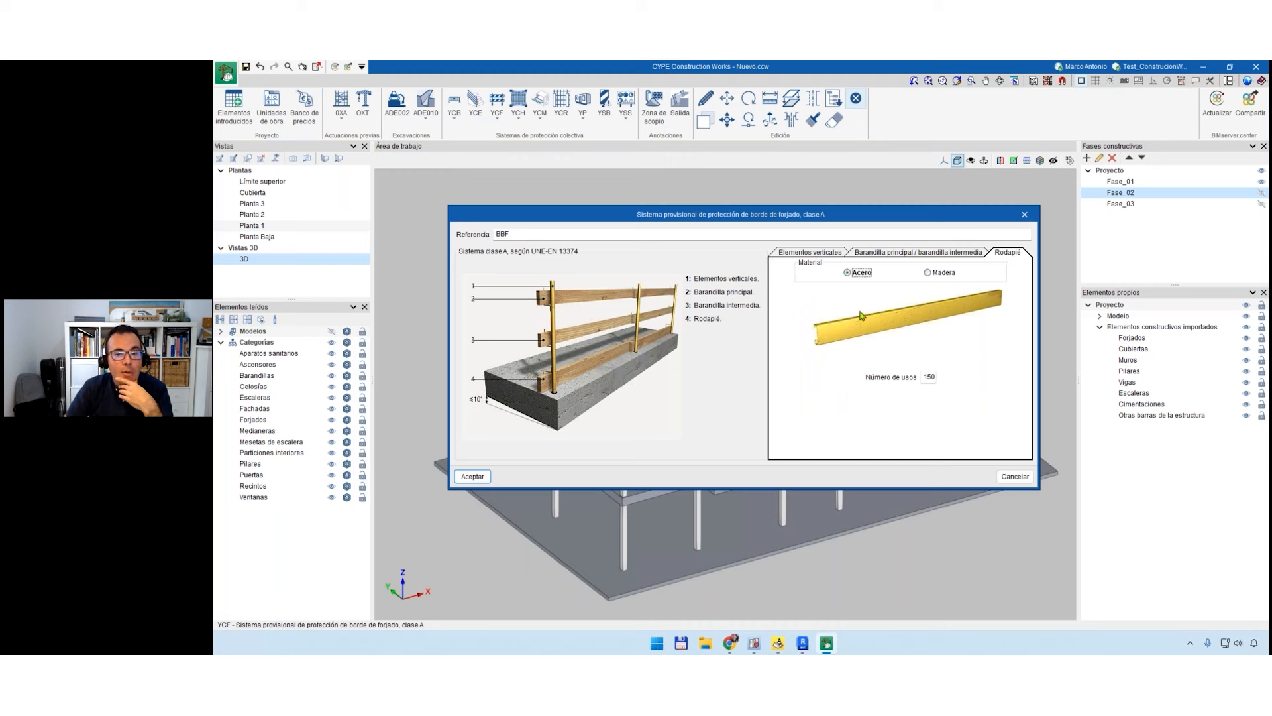
{"action": "double_click", "coordinate": [933, 378]}
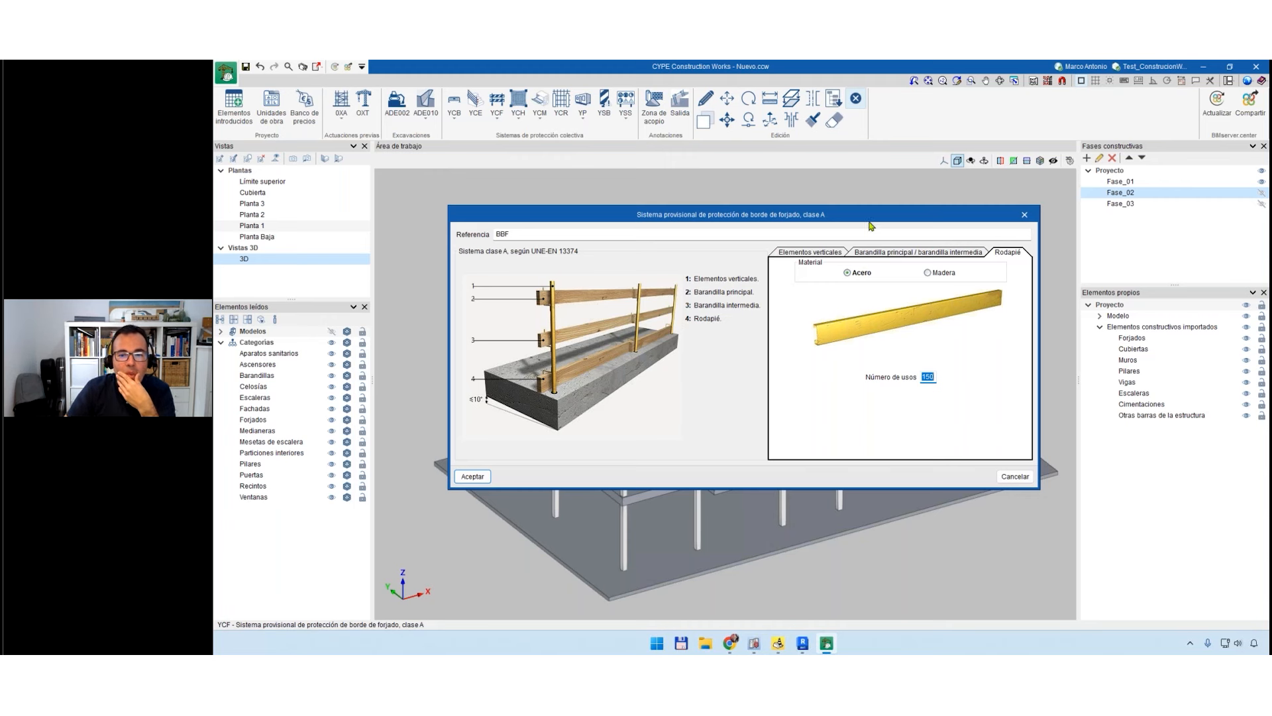
{"action": "left_click", "coordinate": [886, 253]}
{"action": "left_click", "coordinate": [805, 255]}
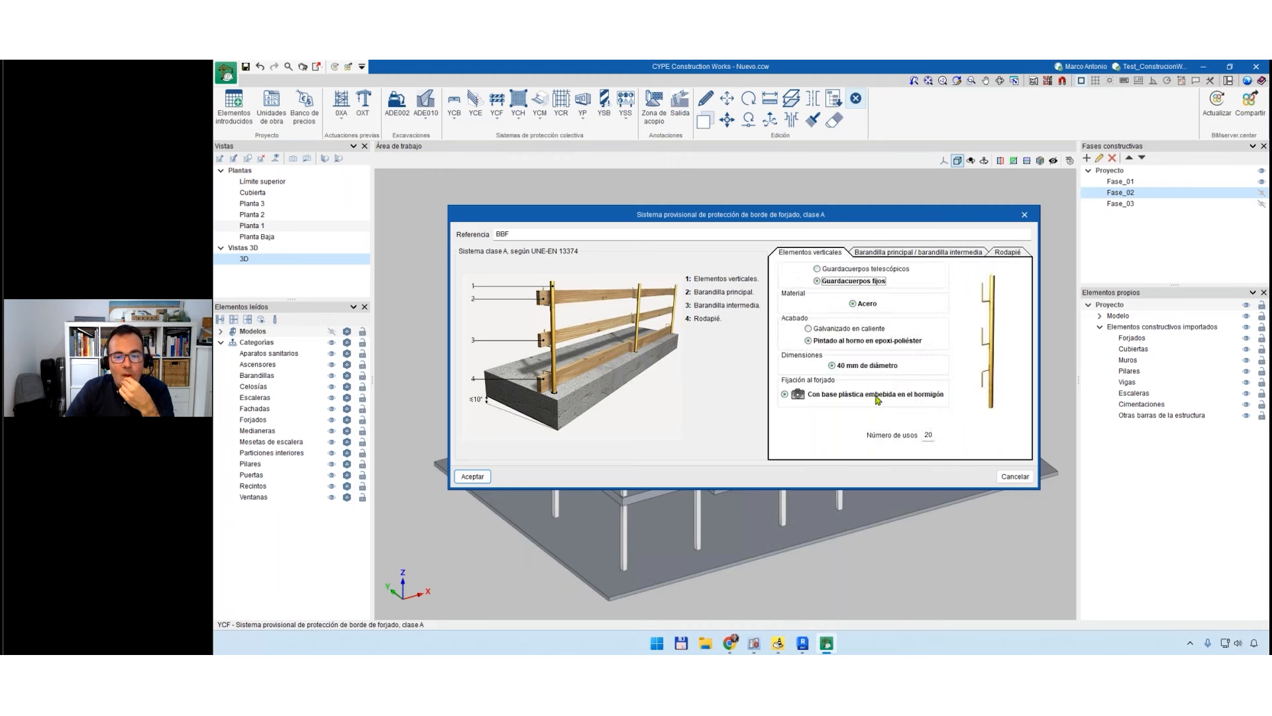
{"action": "double_click", "coordinate": [928, 435]}
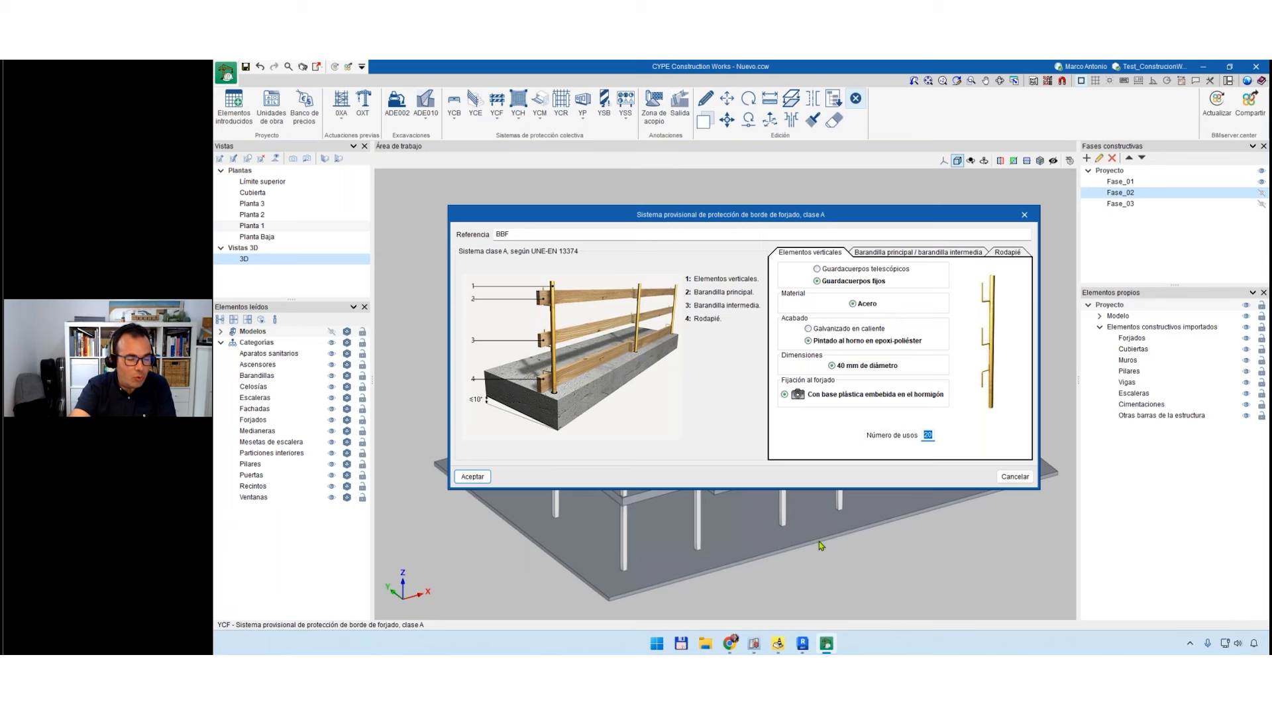
{"action": "left_click", "coordinate": [473, 477]}
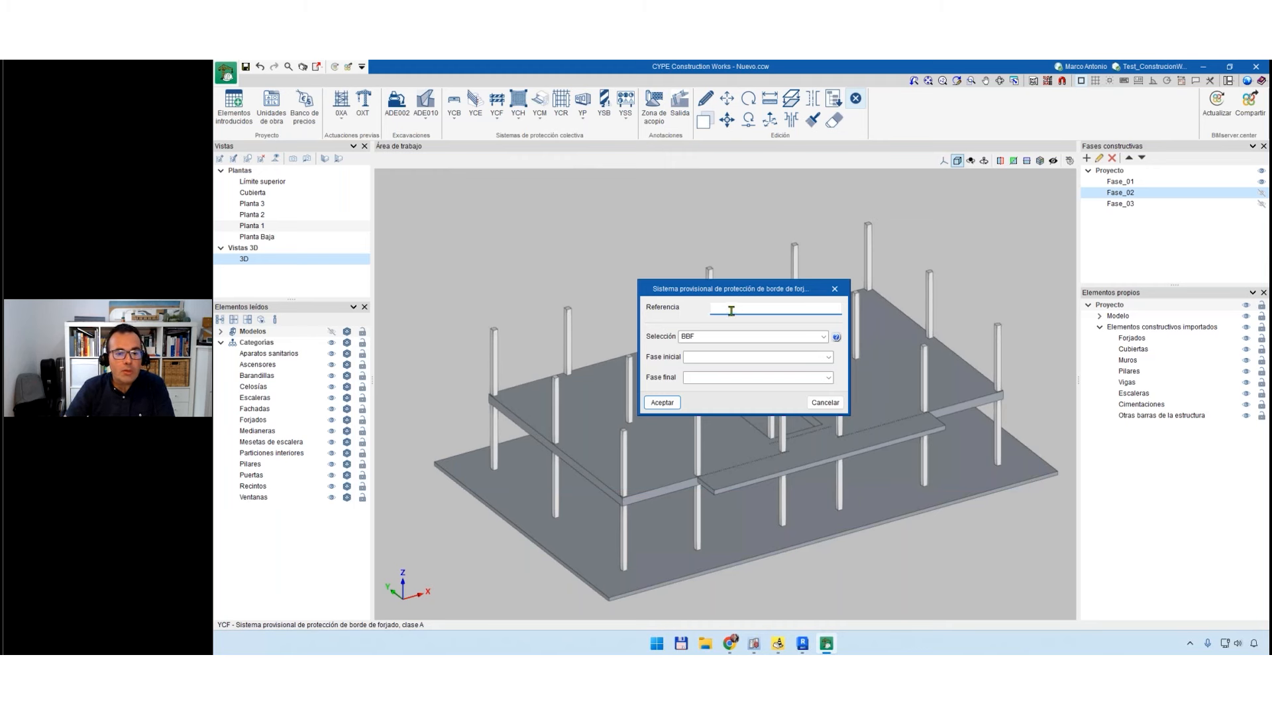
Give the BBF railing the reference Barandillas f-01, set its initial phase to Fase_01 and choose its final phase.
{"action": "type", "text": "Barandillas f-01"}
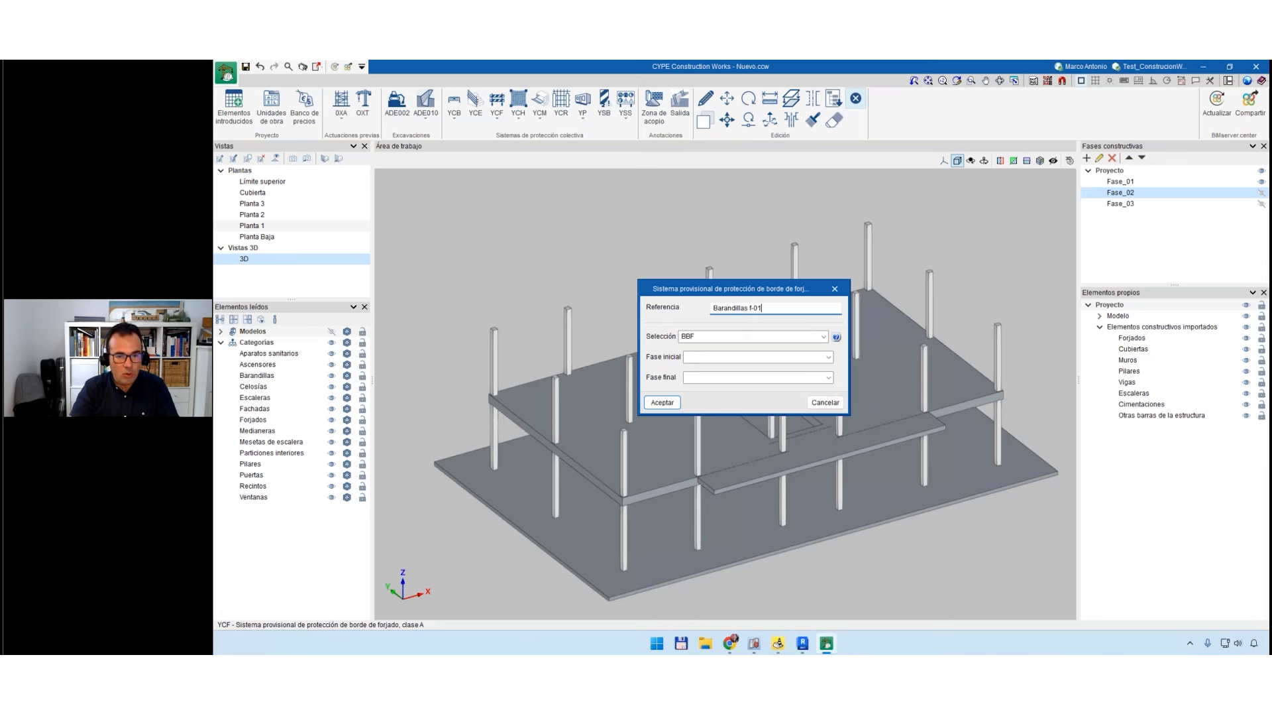
{"action": "left_click", "coordinate": [828, 357]}
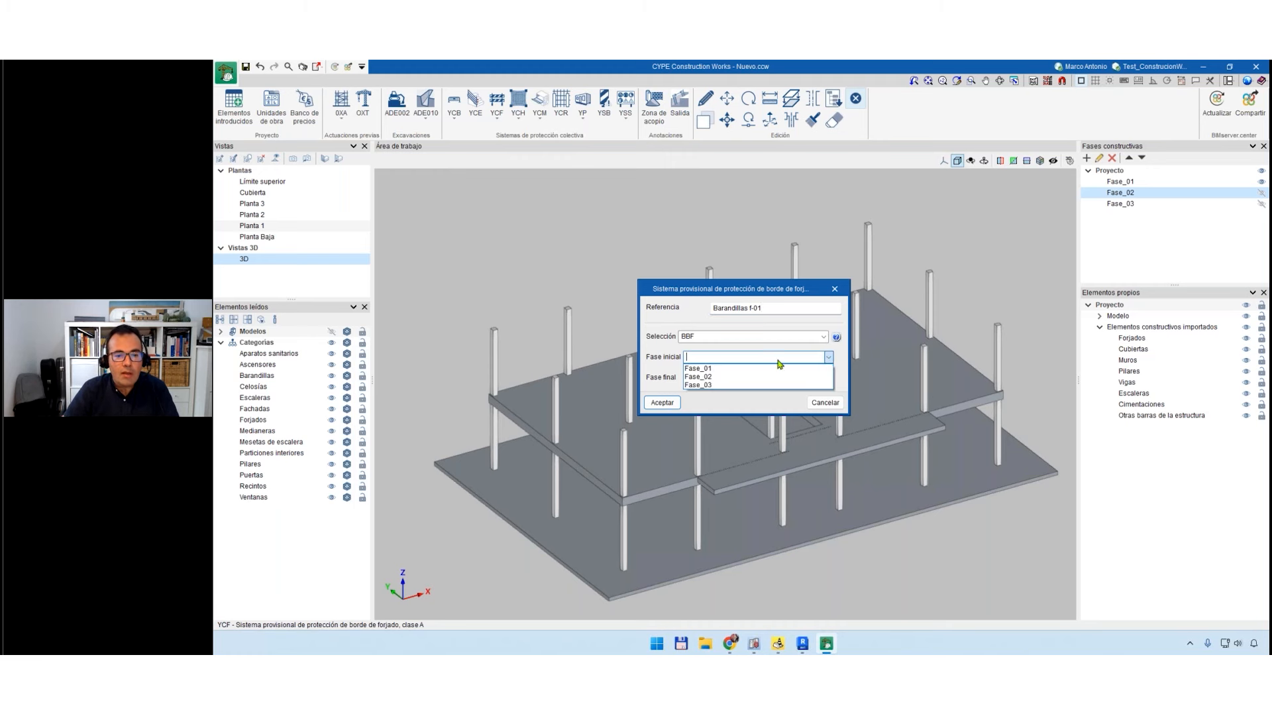
{"action": "left_click", "coordinate": [743, 368]}
{"action": "left_click", "coordinate": [828, 377]}
{"action": "left_click", "coordinate": [702, 396]}
{"action": "left_click", "coordinate": [662, 402]}
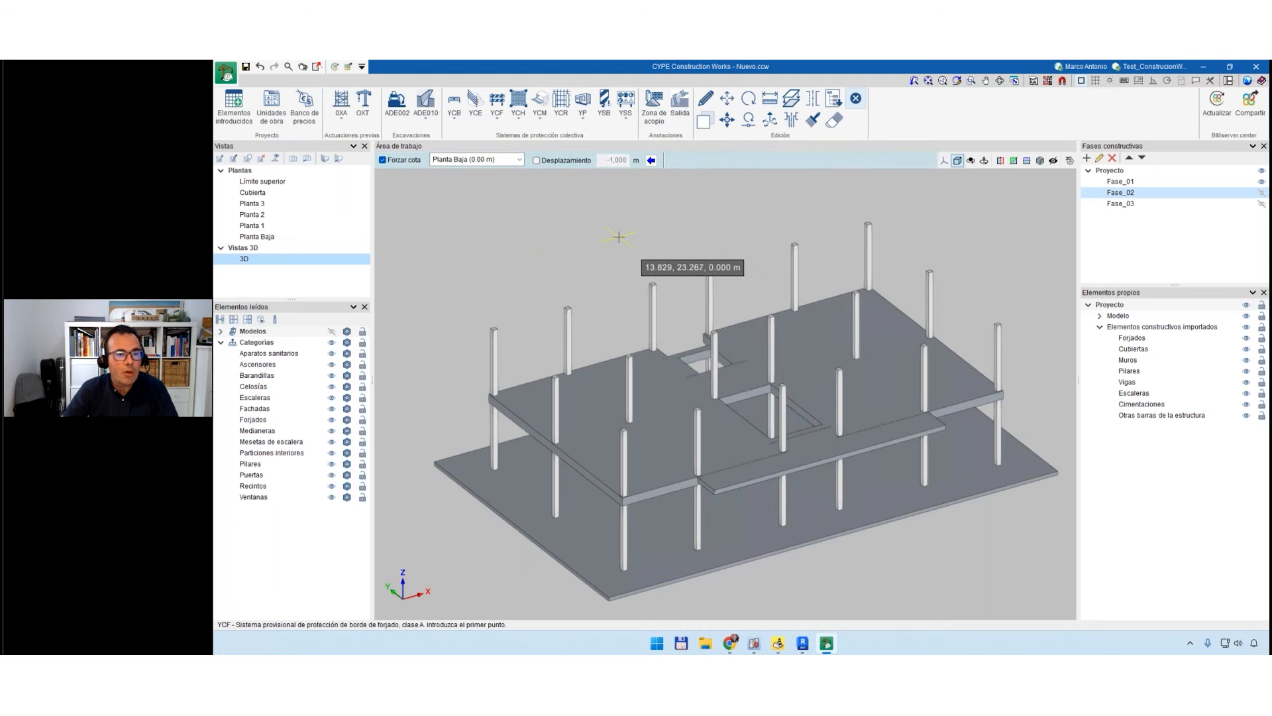
Open the Planta 1 plan and draw a railing between the first two columns along the slab's front edge.
{"action": "double_click", "coordinate": [252, 225]}
{"action": "scroll", "coordinate": [487, 538], "scroll_direction": "up", "scroll_amount": 6}
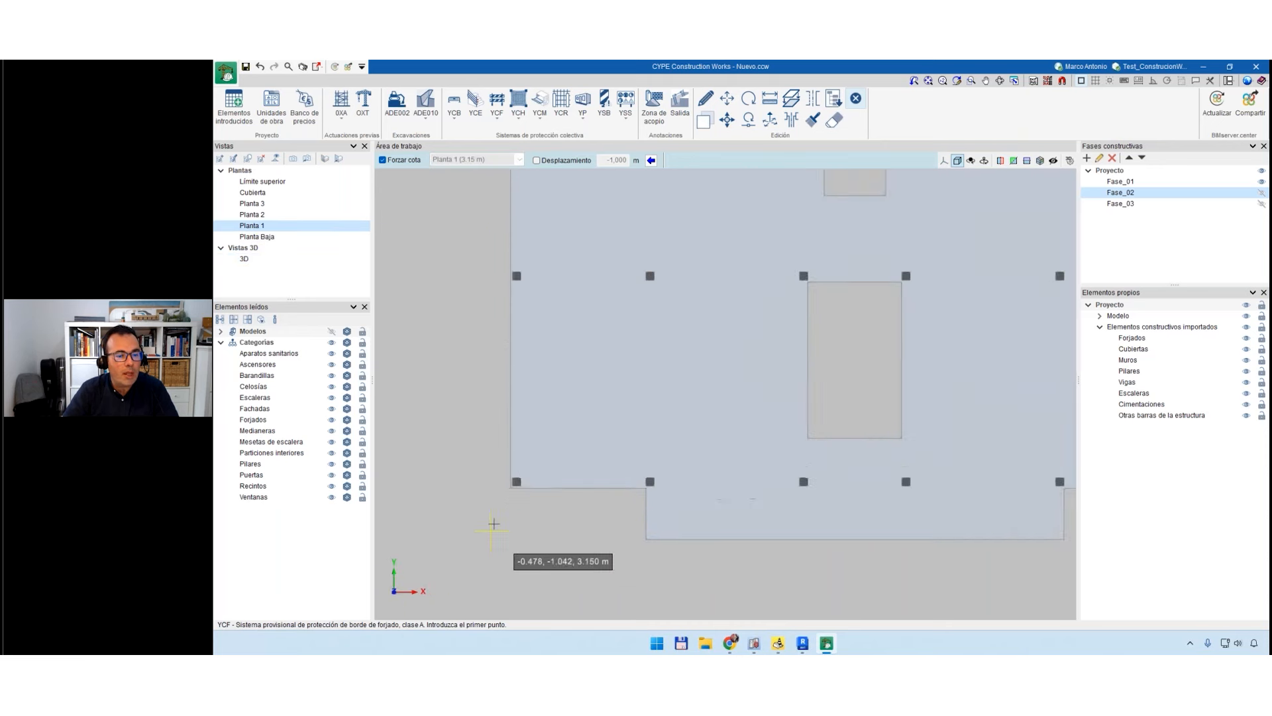
{"action": "scroll", "coordinate": [757, 491], "scroll_direction": "down", "scroll_amount": 2}
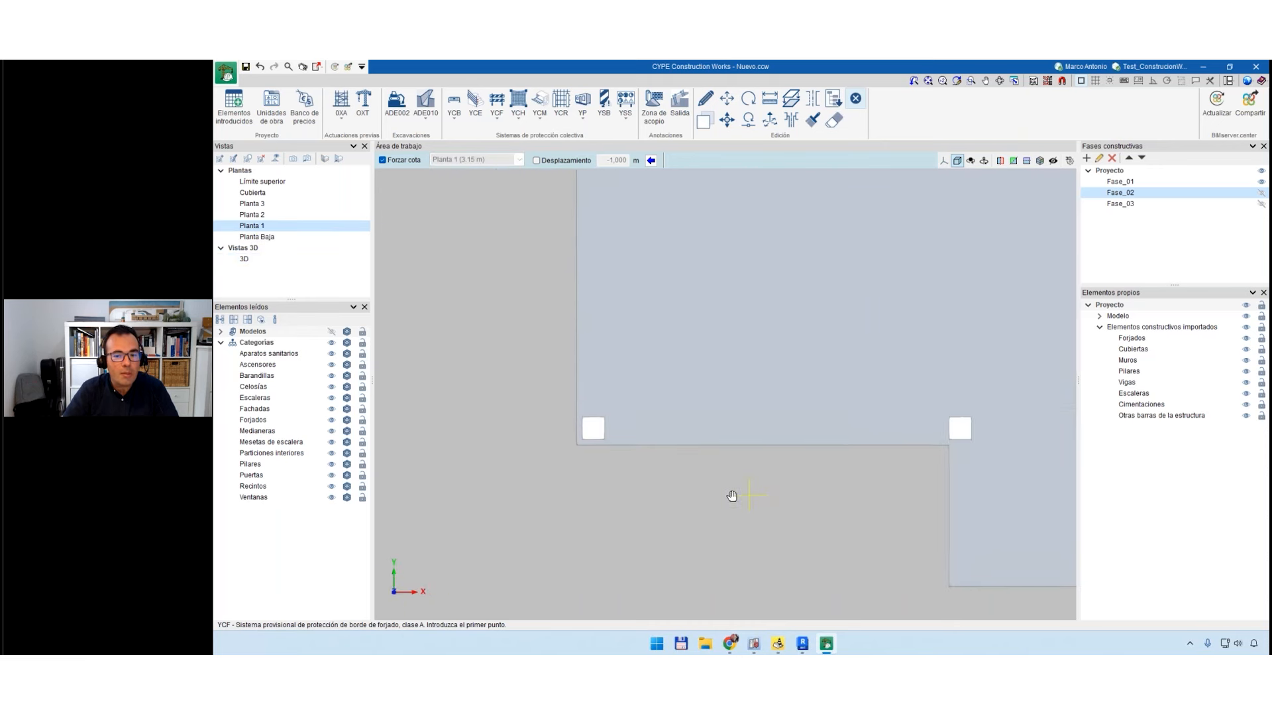
{"action": "middle_click_drag", "start_coordinate": [733, 496], "coordinate": [671, 502]}
{"action": "left_click", "coordinate": [547, 433]}
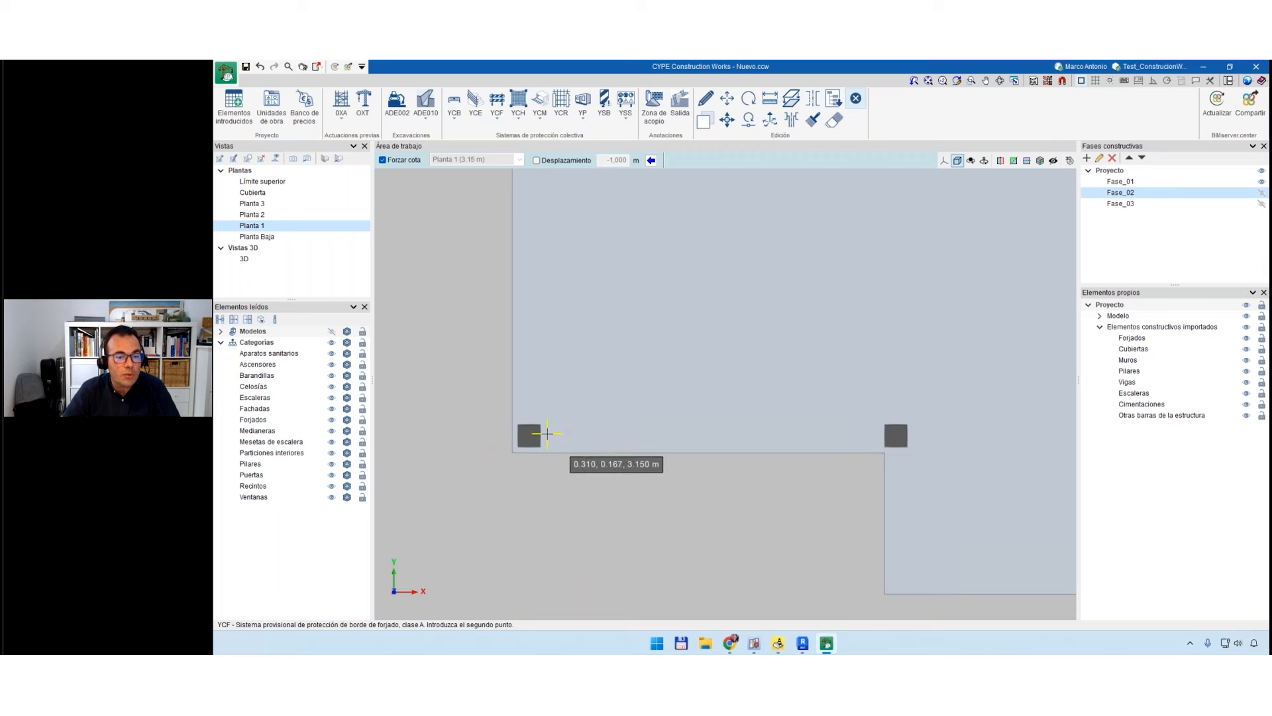
{"action": "left_click", "coordinate": [876, 433]}
{"action": "scroll", "coordinate": [812, 509], "scroll_direction": "down", "scroll_amount": 1}
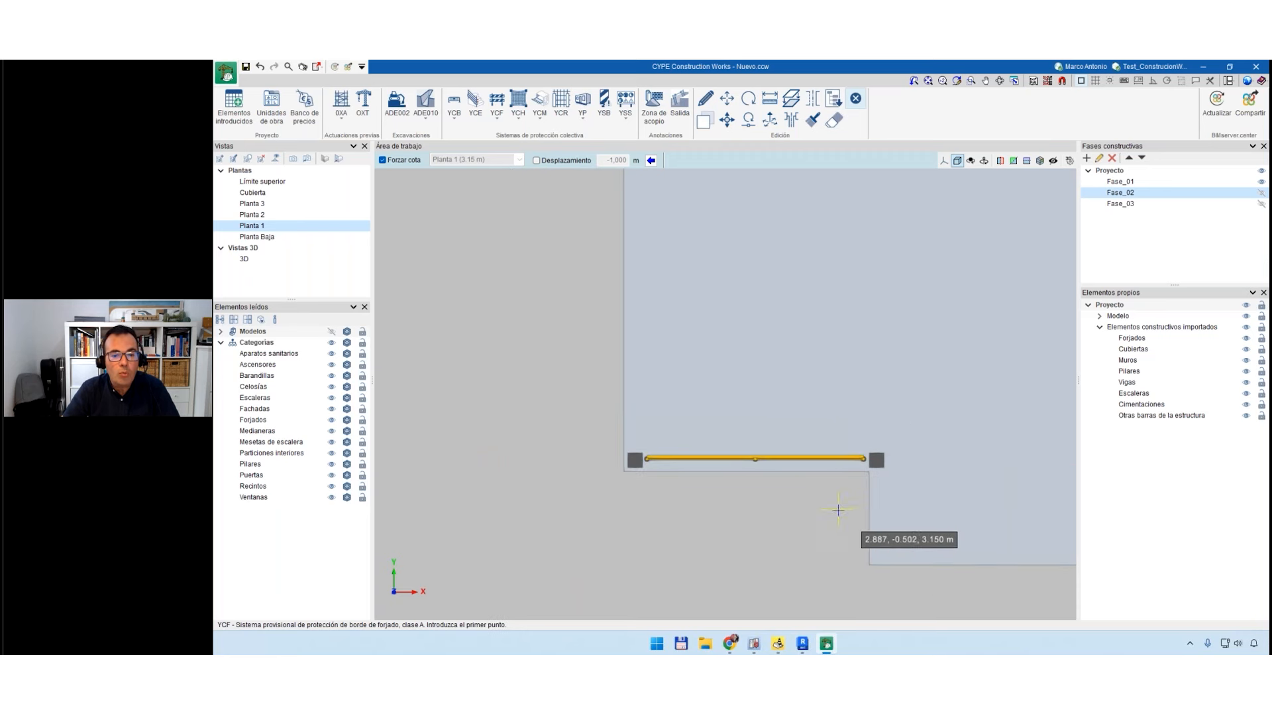
Draw a railing between the second and third columns of the front row on Planta 1.
{"action": "middle_click_drag", "start_coordinate": [812, 510], "coordinate": [599, 538]}
{"action": "scroll", "coordinate": [646, 478], "scroll_direction": "up", "scroll_amount": 2}
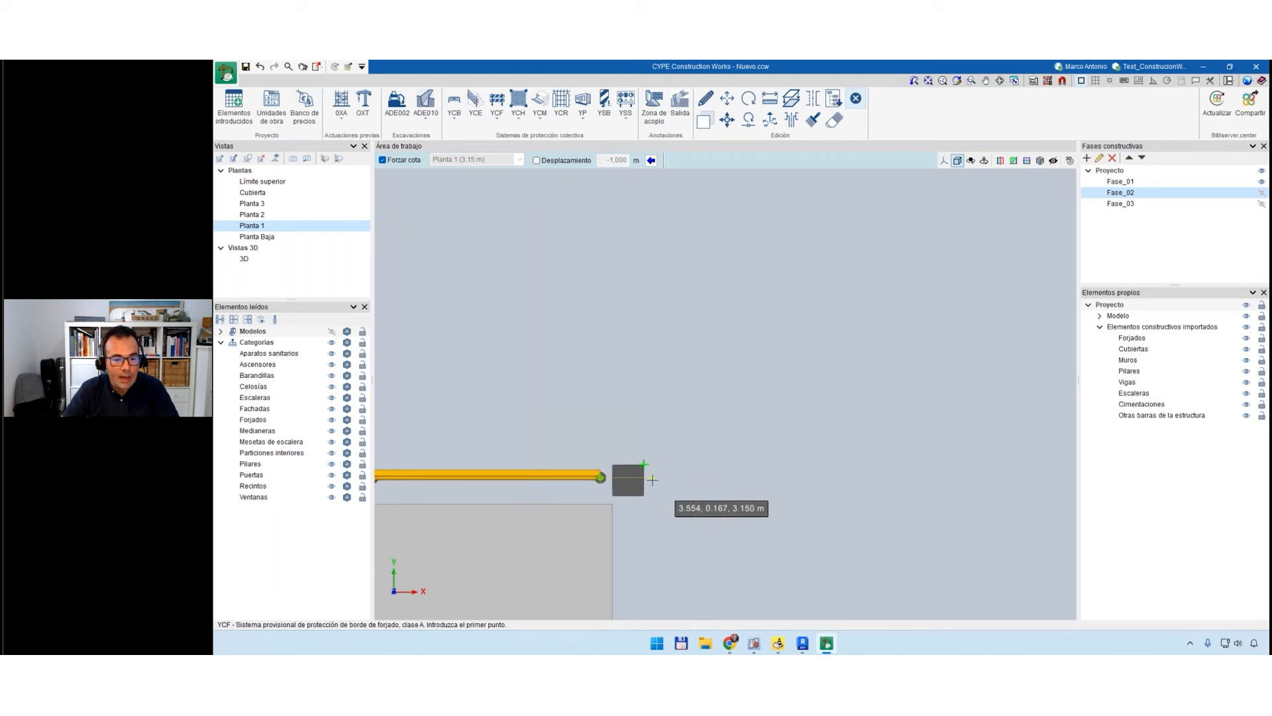
{"action": "left_click", "coordinate": [638, 478]}
{"action": "scroll", "coordinate": [769, 494], "scroll_direction": "down", "scroll_amount": 2}
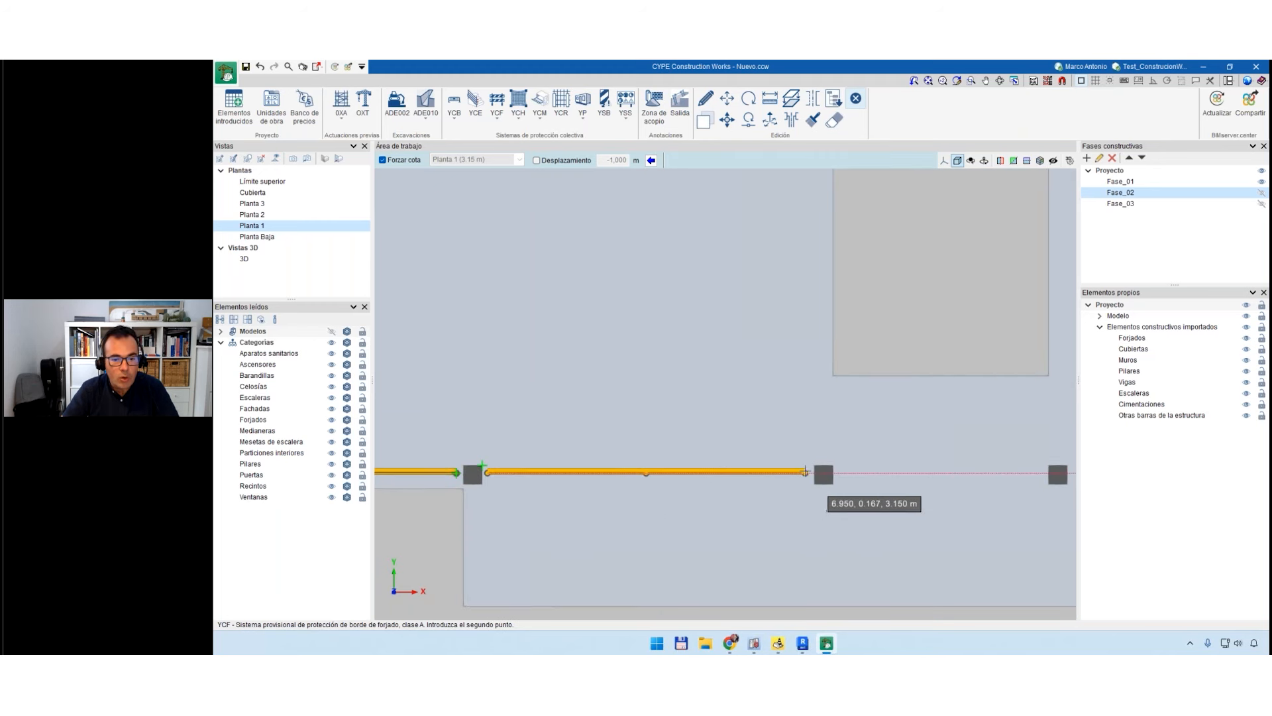
{"action": "left_click", "coordinate": [793, 471]}
{"action": "scroll", "coordinate": [691, 519], "scroll_direction": "down", "scroll_amount": 1}
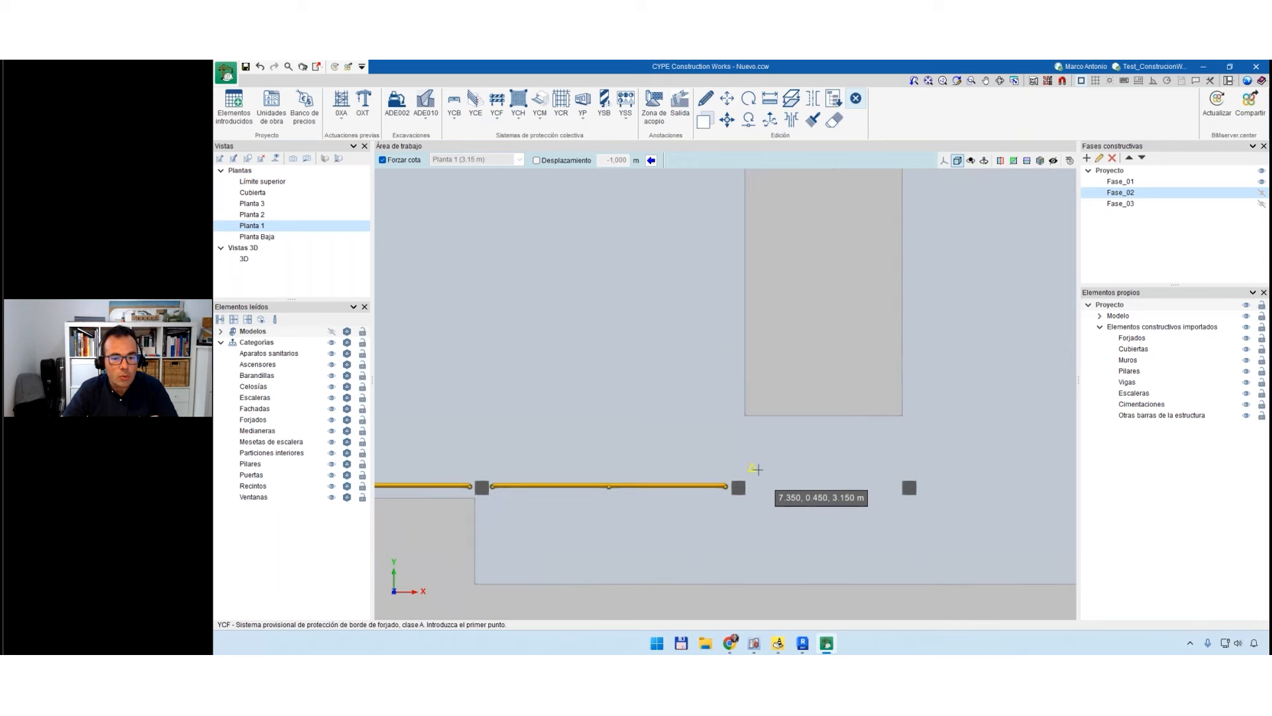
Draw a railing along the slab's front edge on Planta 1 from the third column to the far corner column.
{"action": "scroll", "coordinate": [739, 475], "scroll_direction": "up", "scroll_amount": 2}
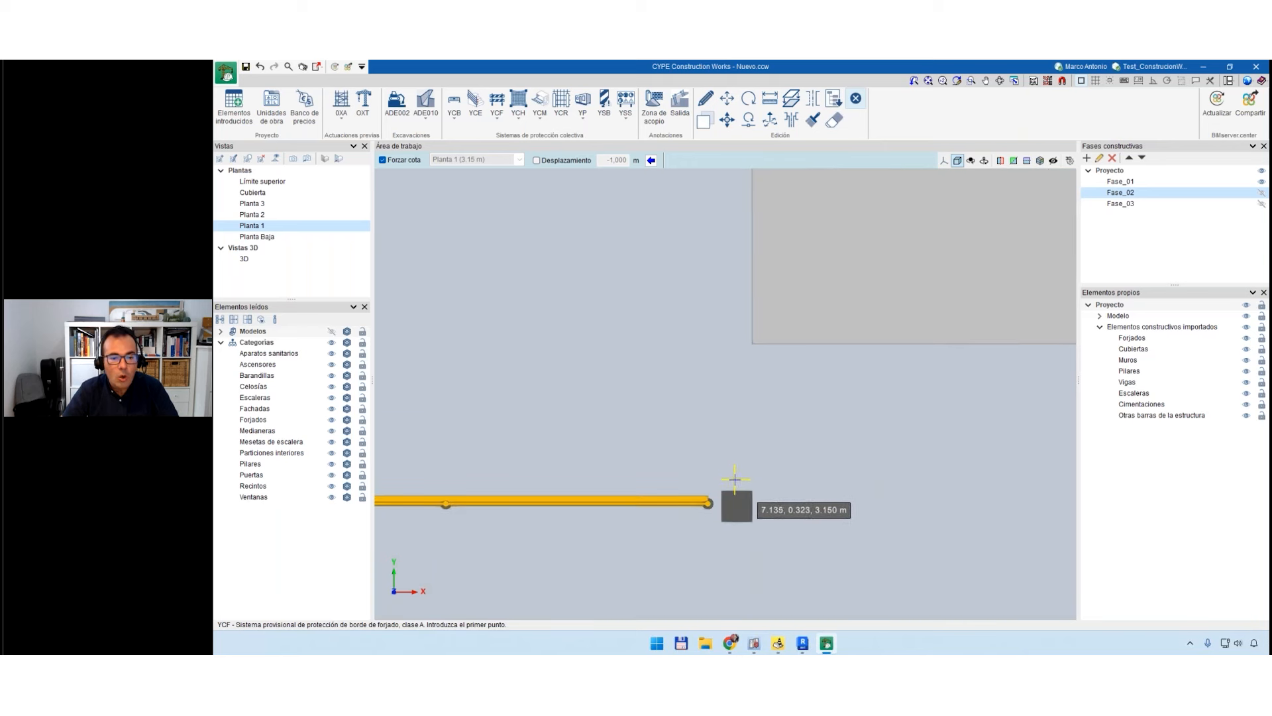
{"action": "left_click", "coordinate": [737, 489]}
{"action": "scroll", "coordinate": [735, 484], "scroll_direction": "down", "scroll_amount": 3}
{"action": "scroll", "coordinate": [884, 471], "scroll_direction": "up", "scroll_amount": 3}
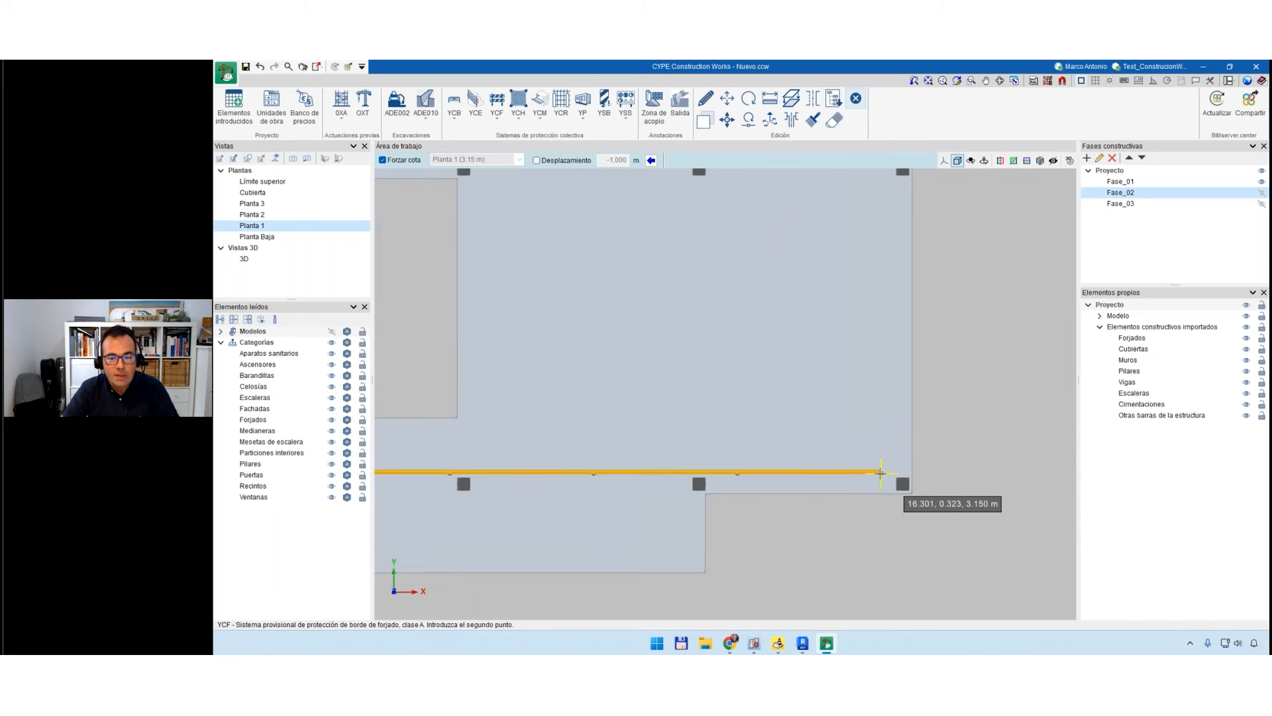
{"action": "left_click", "coordinate": [890, 472]}
Continue the railing along the adjoining side edge of the Planta 1 slab to the rear corner column and finish drawing.
{"action": "scroll", "coordinate": [889, 472], "scroll_direction": "down", "scroll_amount": 3}
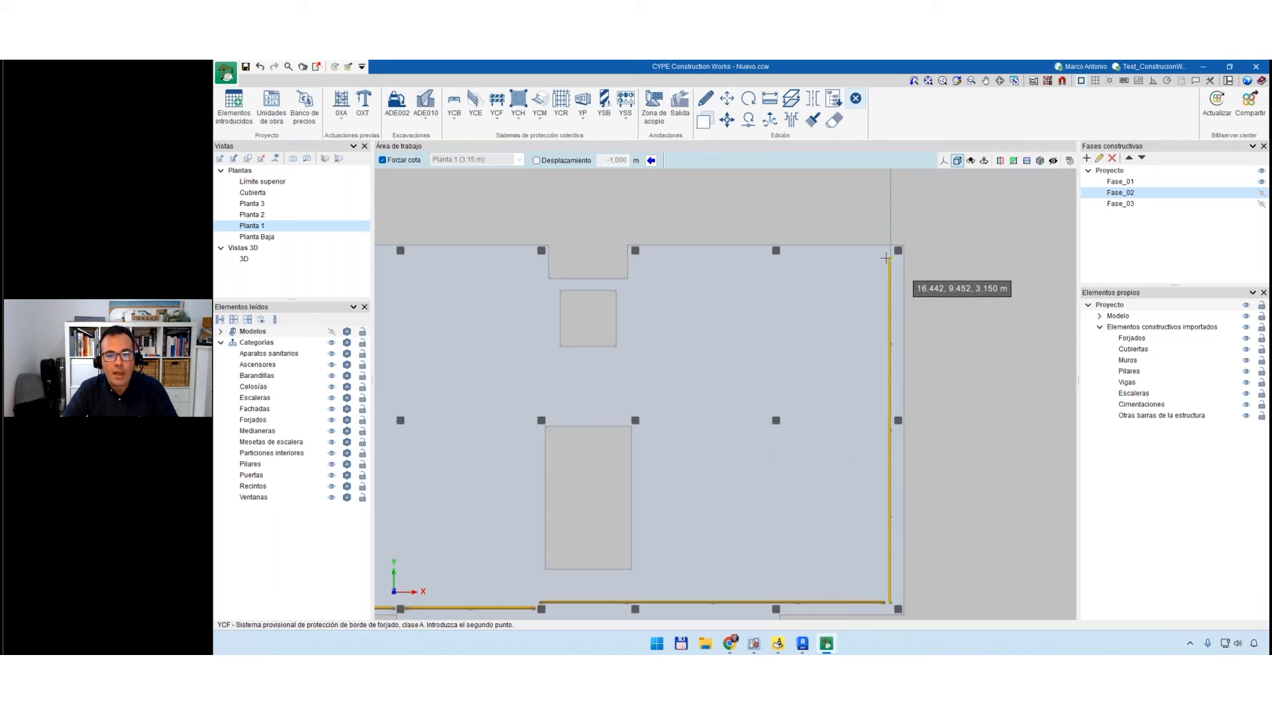
{"action": "left_click", "coordinate": [888, 255]}
{"action": "scroll", "coordinate": [721, 446], "scroll_direction": "down", "scroll_amount": 2}
{"action": "key", "text": "Escape"}
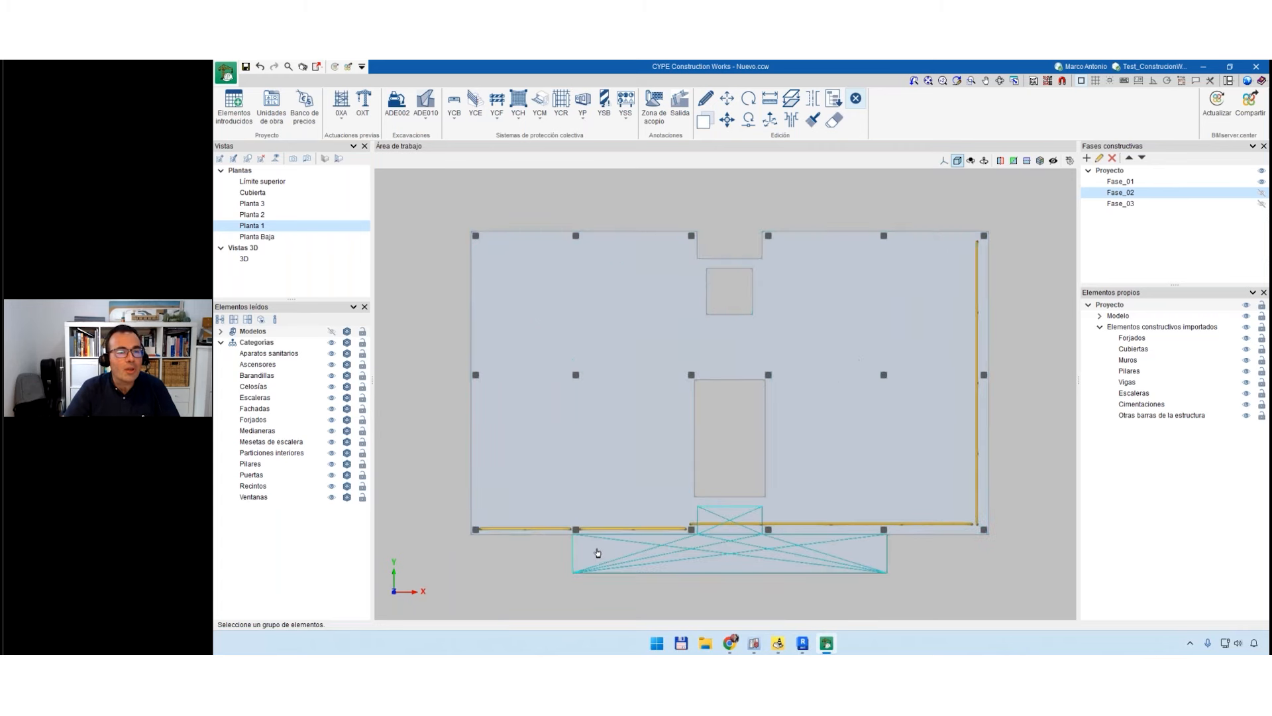
Examine the railings in the 3D view while switching the visibility of Fase_01, Fase_02 and Fase_03, ending with only Fase_01 shown.
{"action": "left_click", "coordinate": [265, 258]}
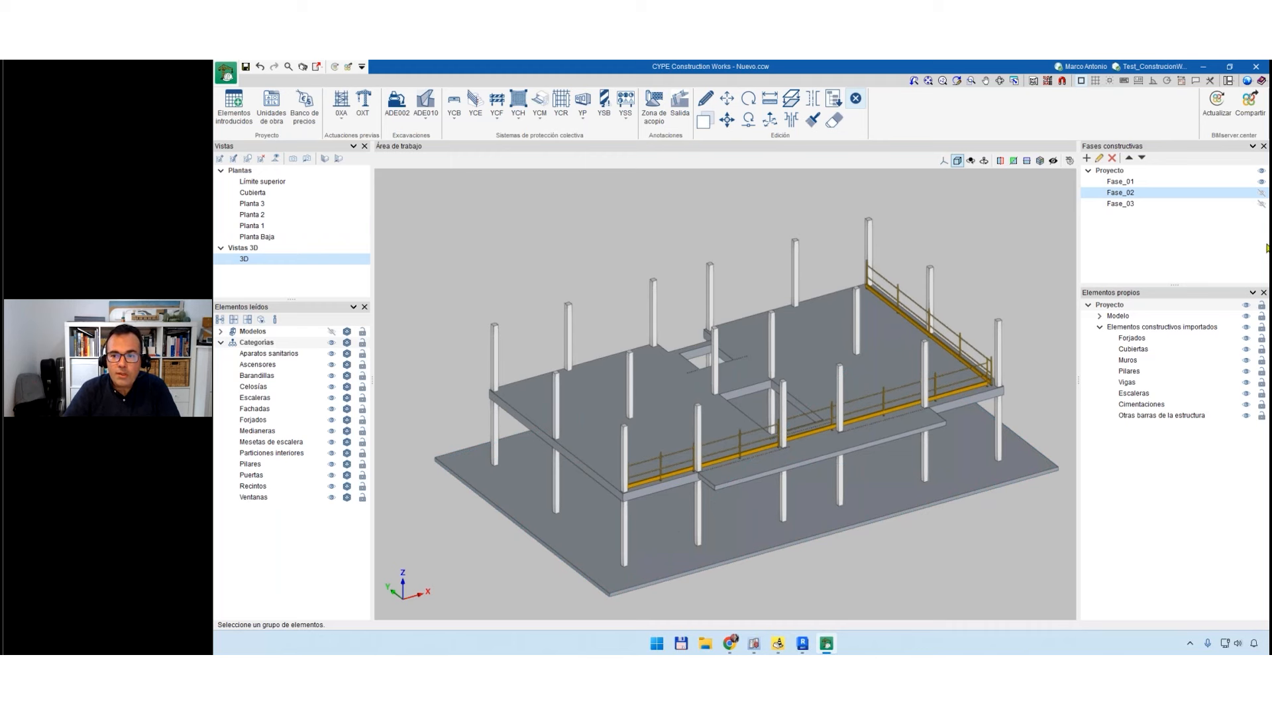
{"action": "left_click", "coordinate": [1262, 193]}
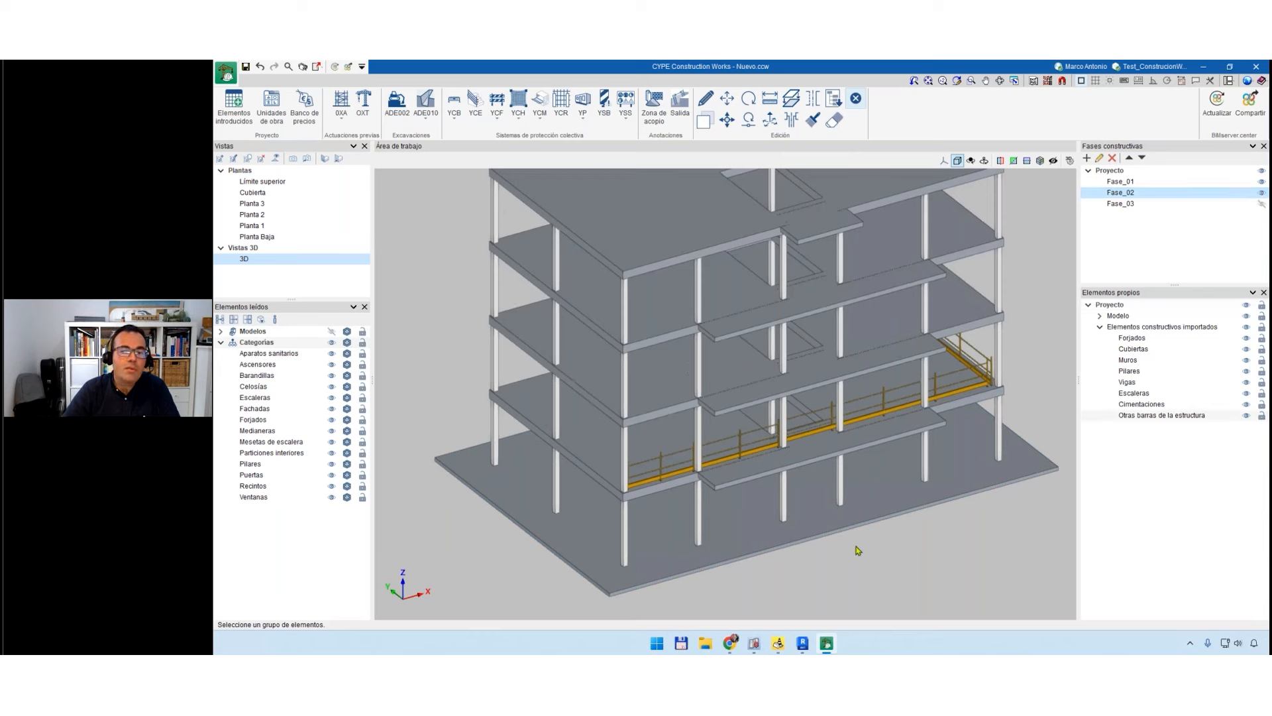
{"action": "left_click", "coordinate": [1261, 203]}
{"action": "left_click", "coordinate": [1262, 192]}
{"action": "left_click", "coordinate": [1261, 182]}
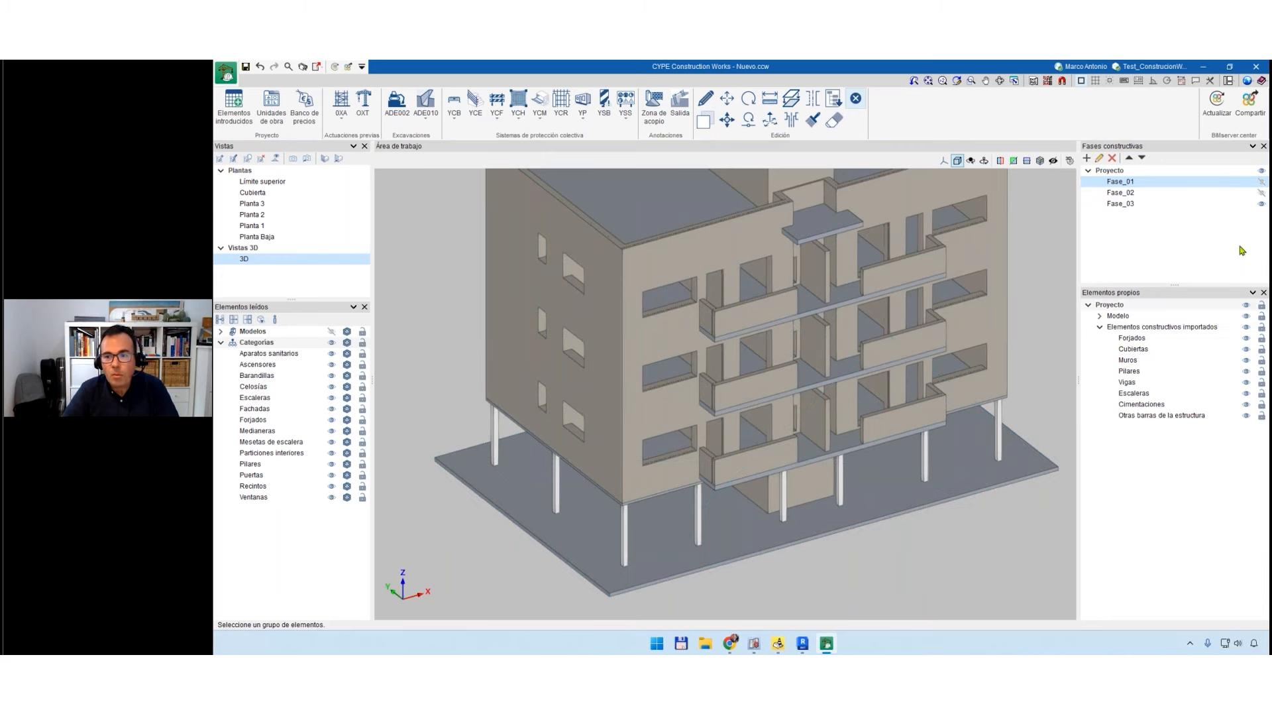
{"action": "left_click", "coordinate": [1262, 204]}
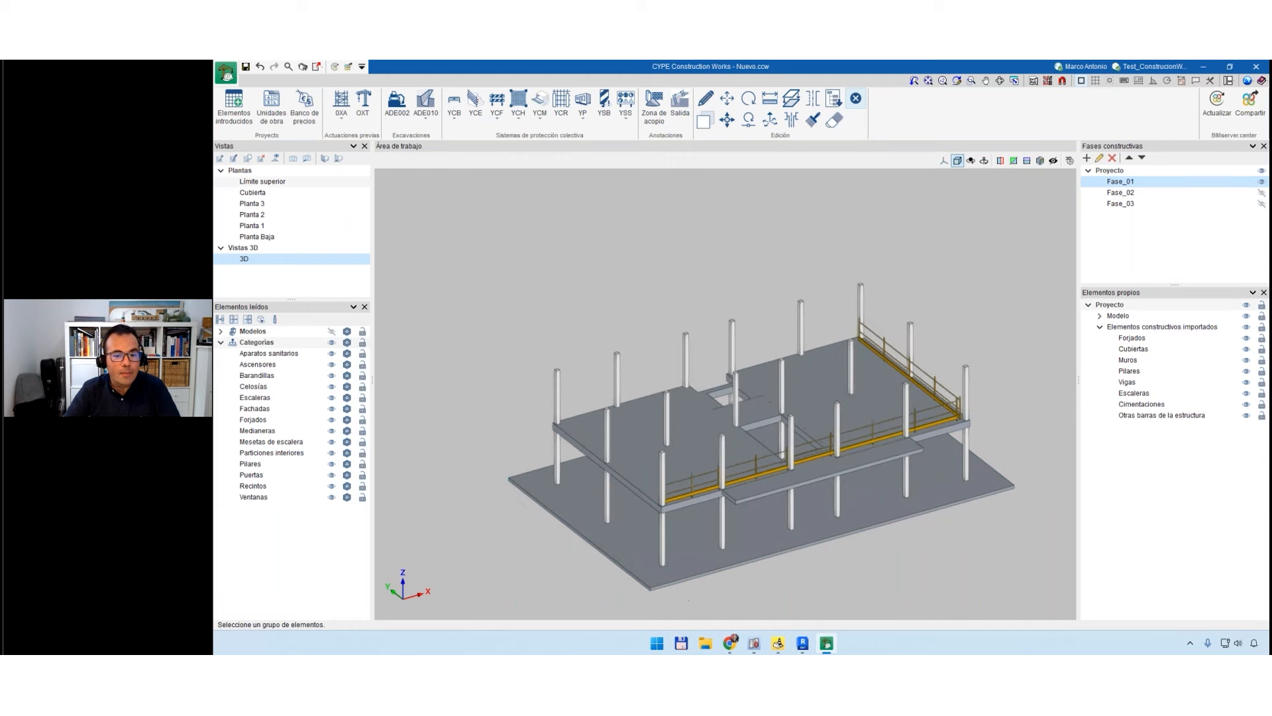
{"action": "scroll", "coordinate": [797, 493], "scroll_direction": "up", "scroll_amount": 2}
{"action": "scroll", "coordinate": [798, 493], "scroll_direction": "down", "scroll_amount": 3}
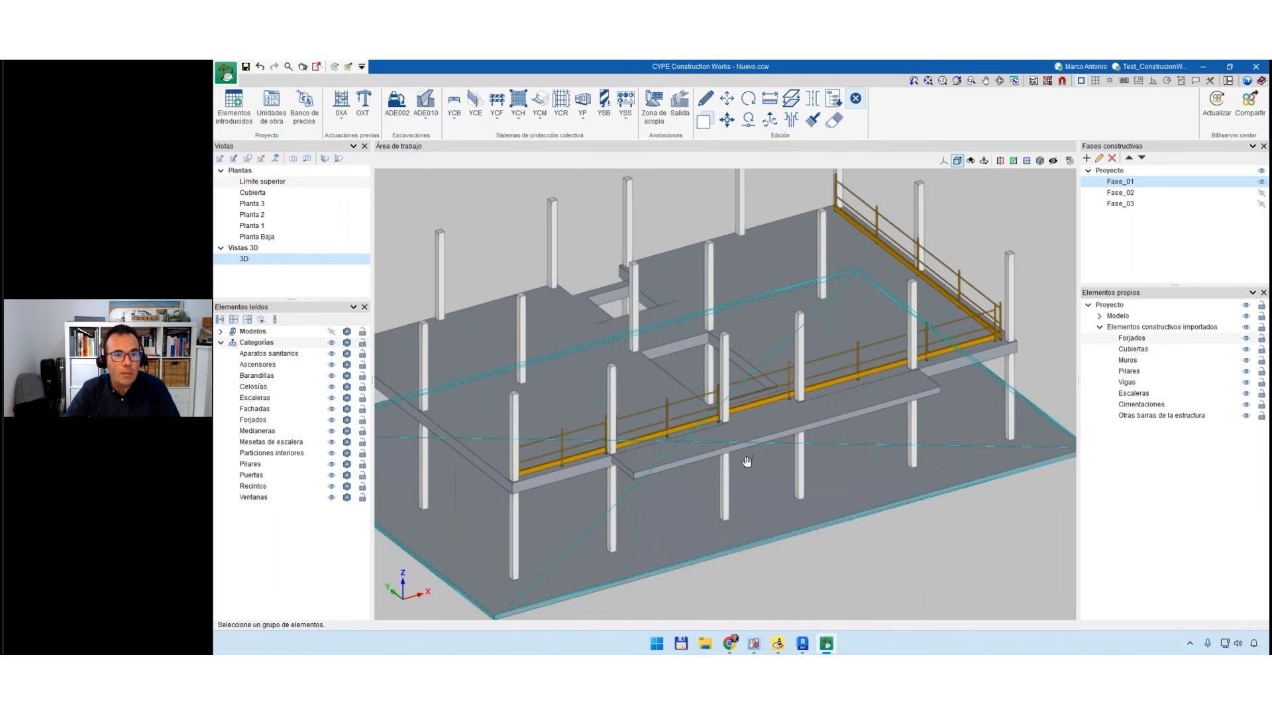
Start a new Marquesina de protección perimetral del edificio and give its type the reference MPP.
{"action": "left_click", "coordinate": [496, 109]}
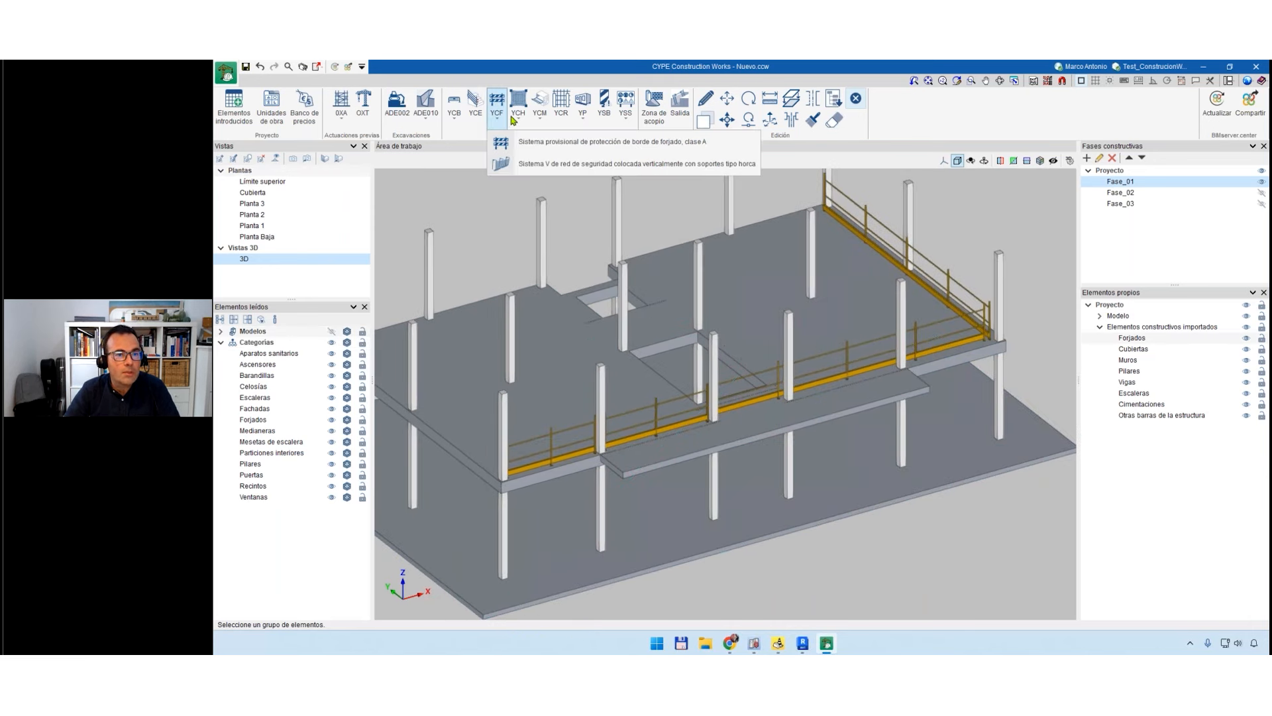
{"action": "left_click", "coordinate": [540, 109]}
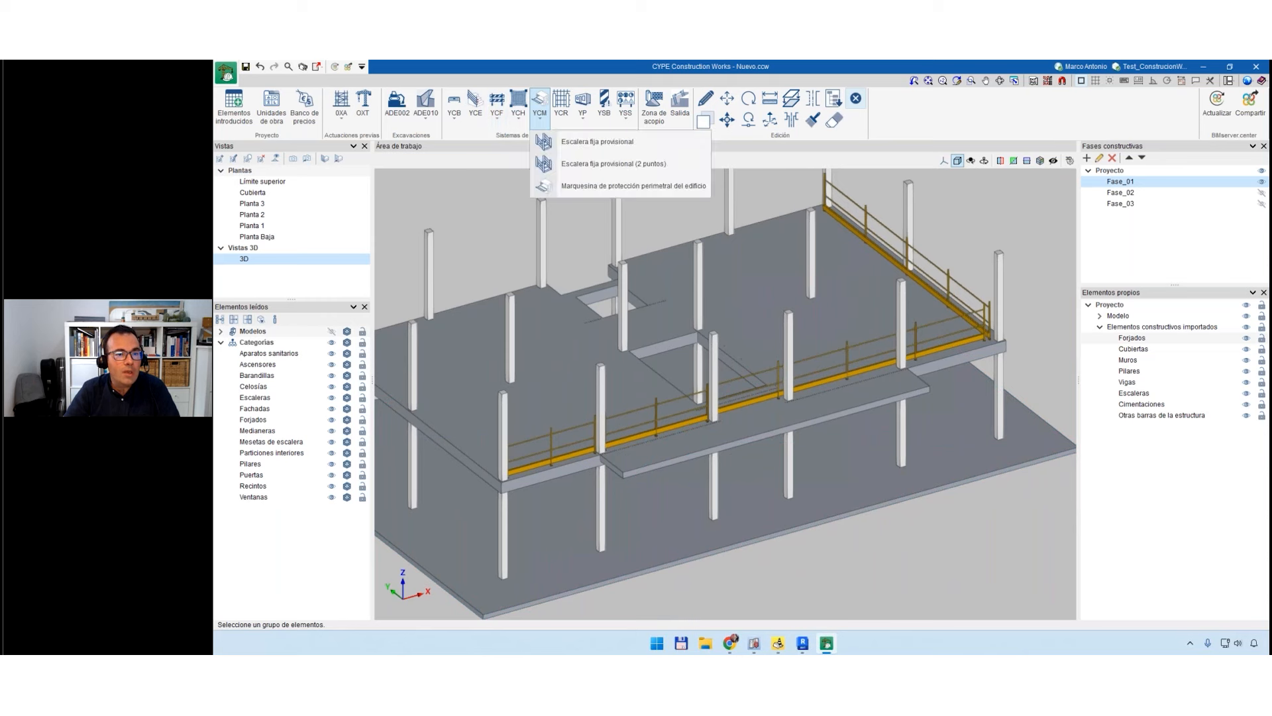
{"action": "left_click", "coordinate": [583, 186]}
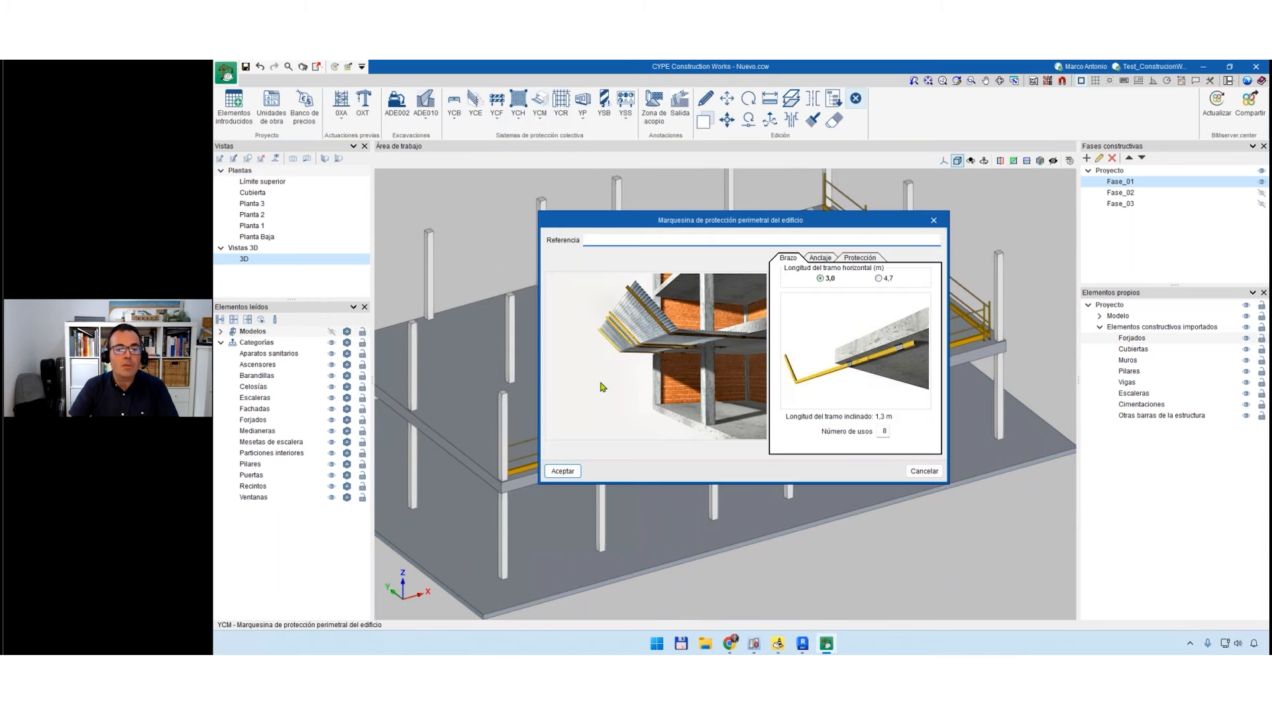
{"action": "type", "text": "MPP"}
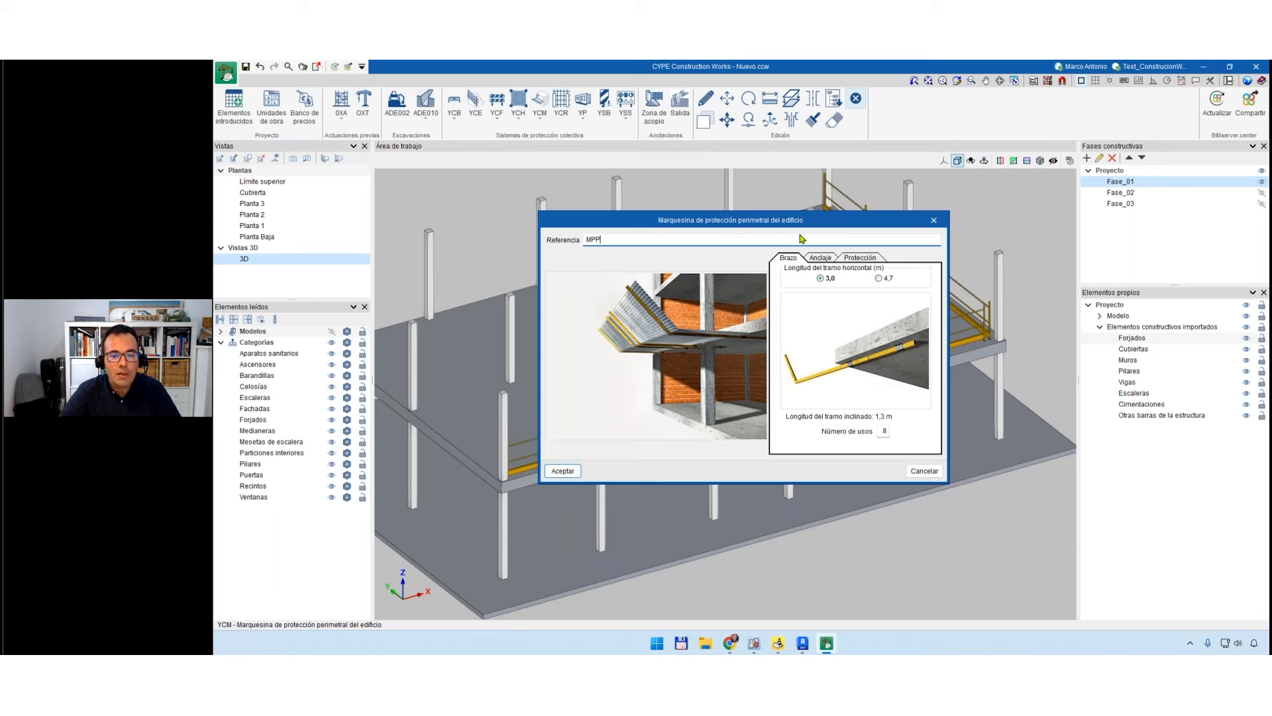
Review the arm, anchorage and protection settings of the MPP canopy type and accept its definition.
{"action": "left_click", "coordinate": [884, 431]}
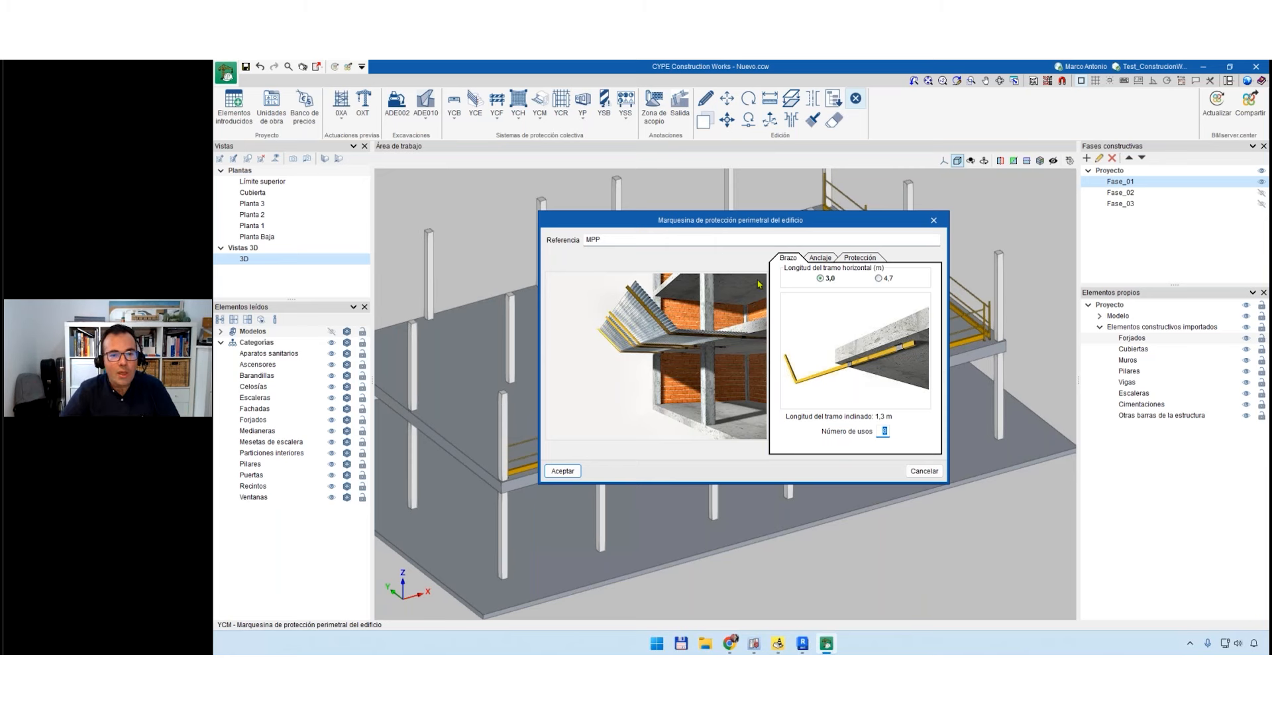
{"action": "left_click", "coordinate": [819, 259]}
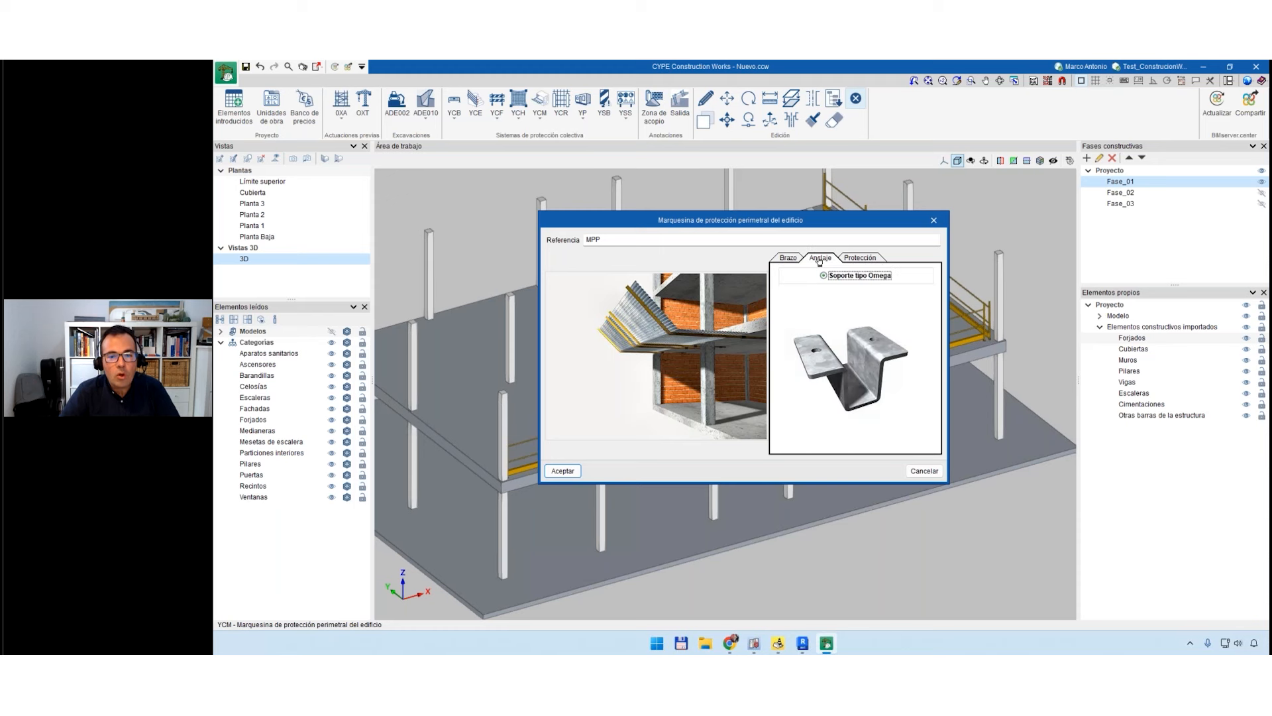
{"action": "left_click", "coordinate": [861, 258]}
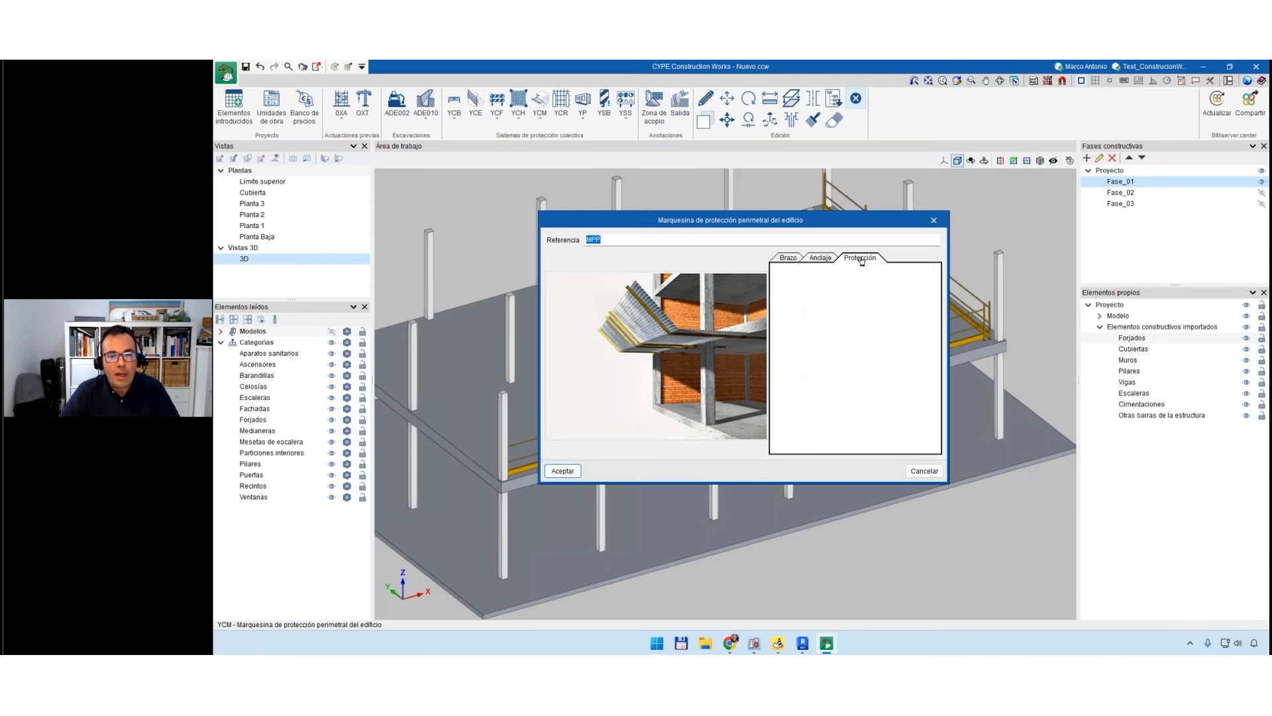
{"action": "left_click", "coordinate": [561, 470]}
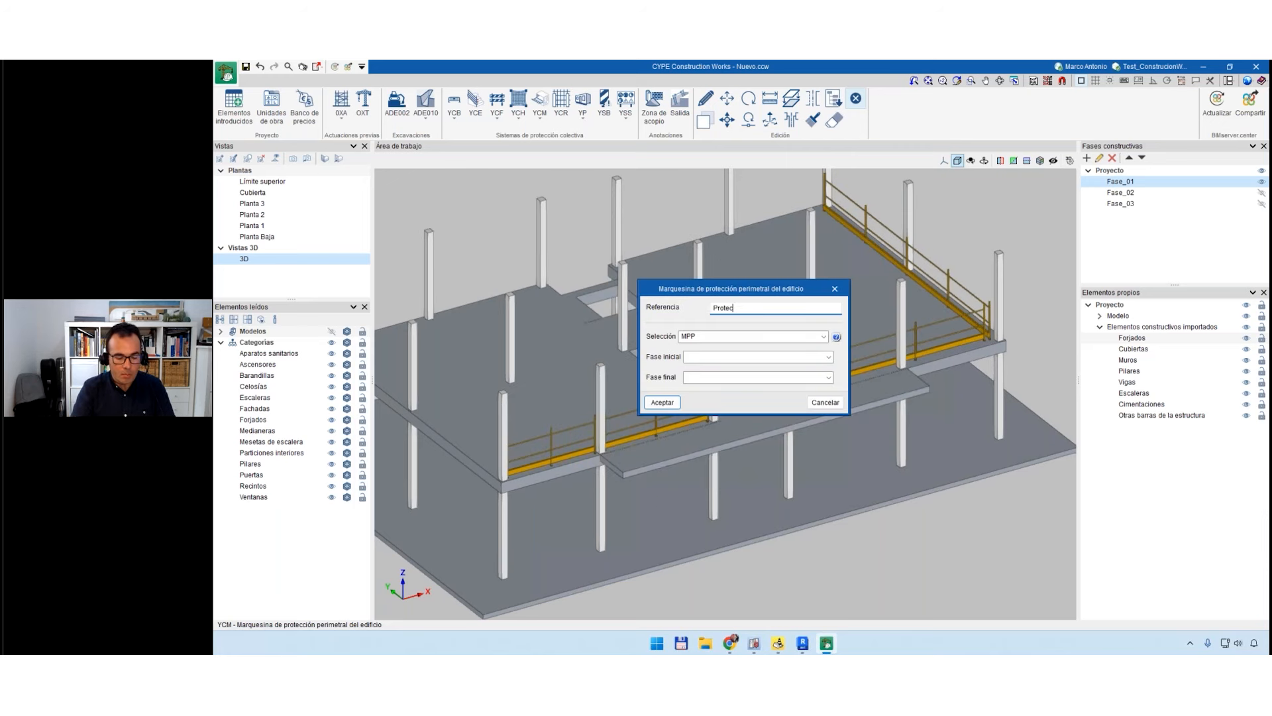
Give the canopy the reference Protección fachada sur p-1, with initial phase Fase_01 and final phase Fase_02, and accept.
{"action": "type", "text": "Protección fachada"}
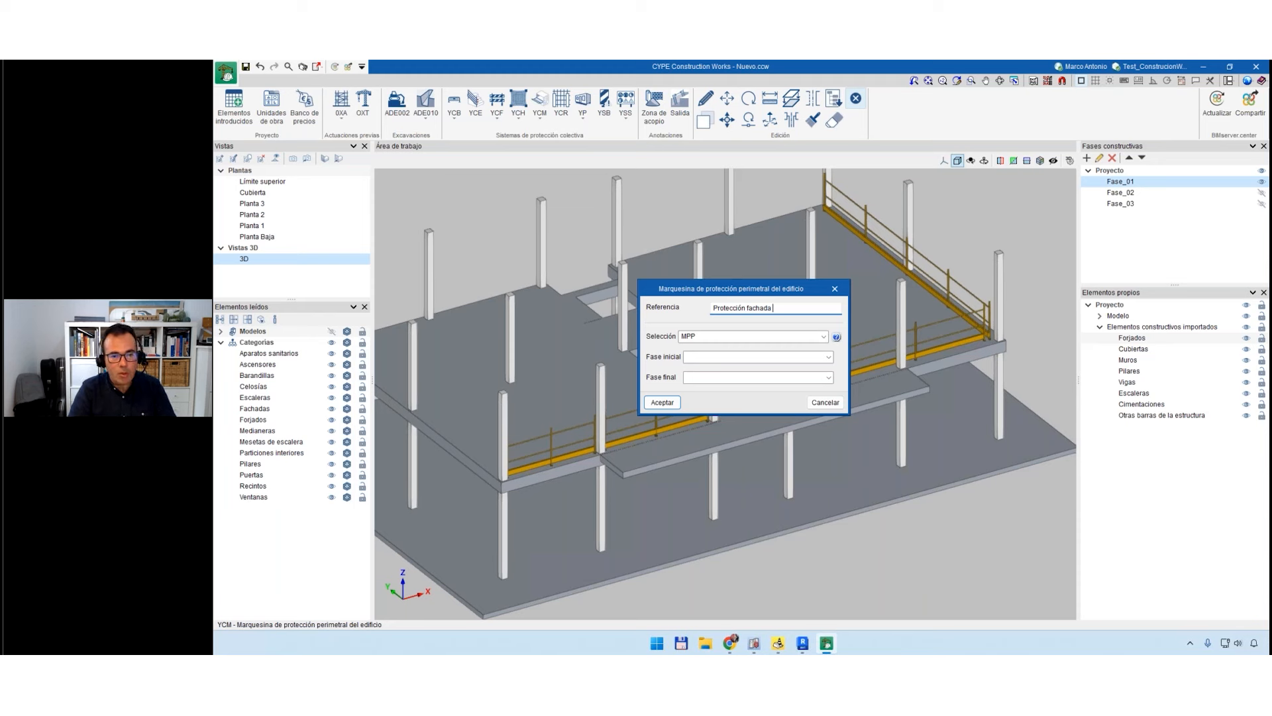
{"action": "type", "text": "sur p-1"}
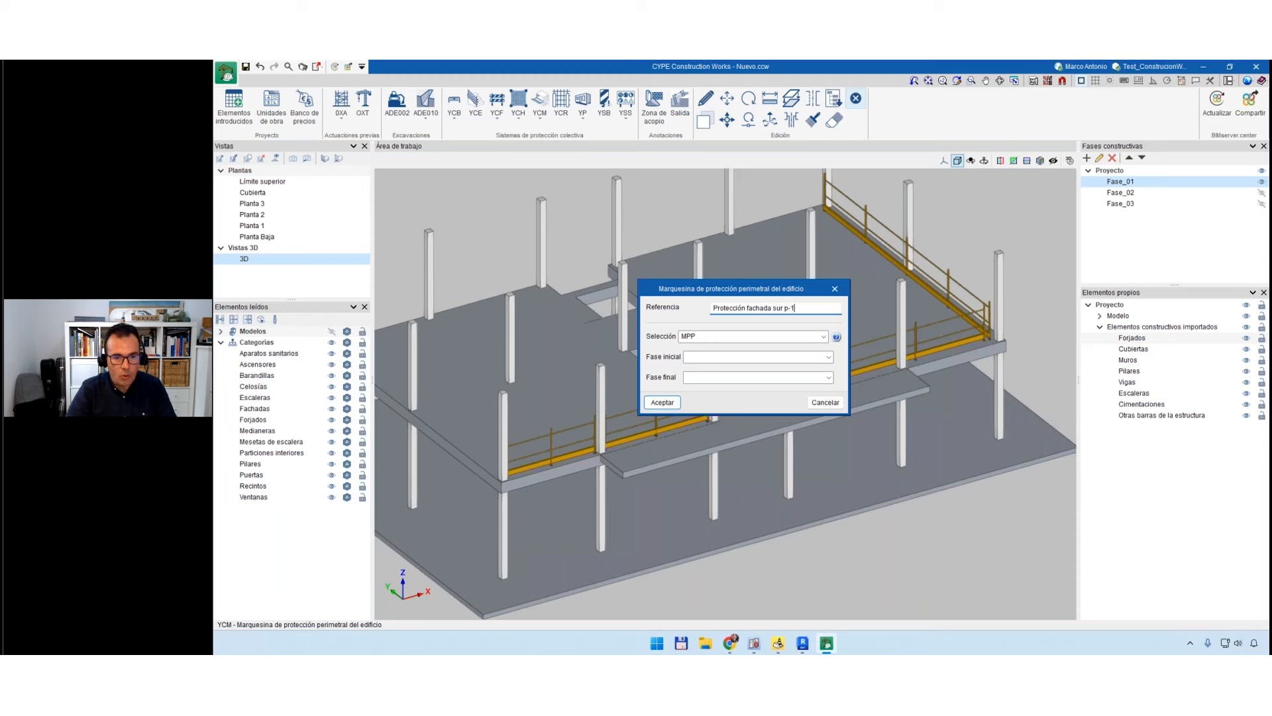
{"action": "left_click", "coordinate": [828, 356]}
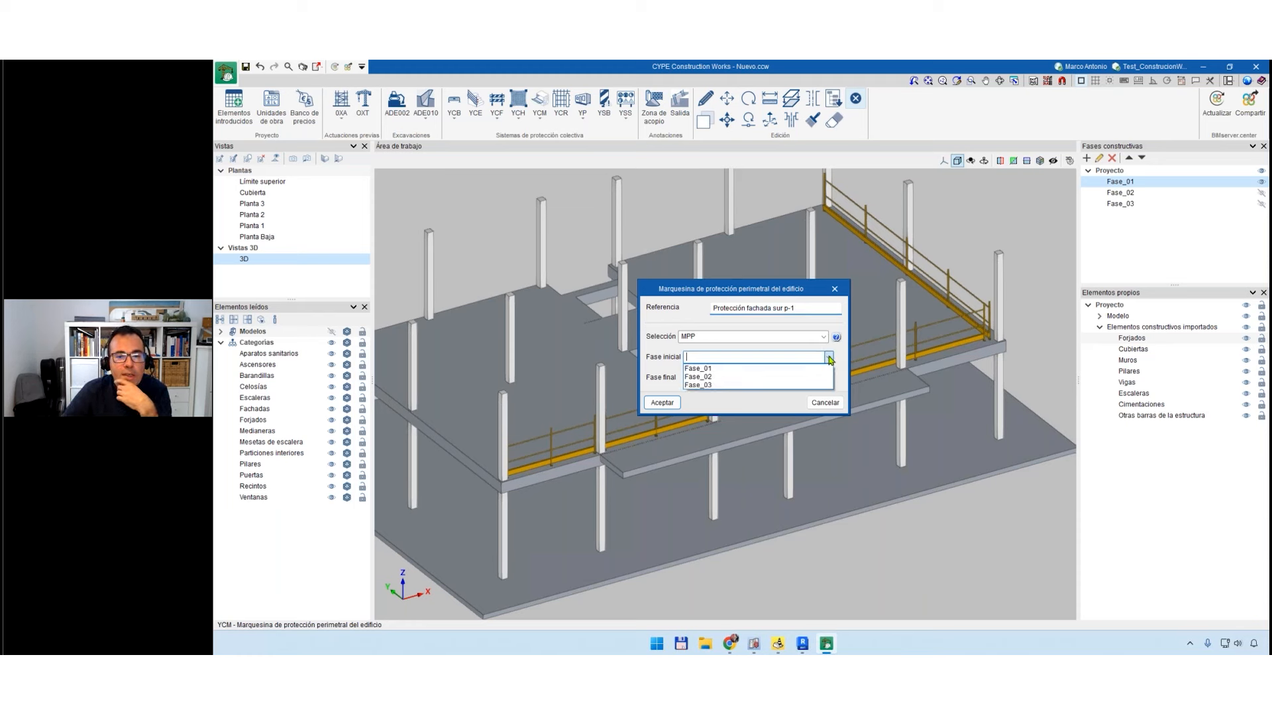
{"action": "left_click", "coordinate": [726, 369]}
{"action": "left_click", "coordinate": [828, 377]}
{"action": "left_click", "coordinate": [737, 397]}
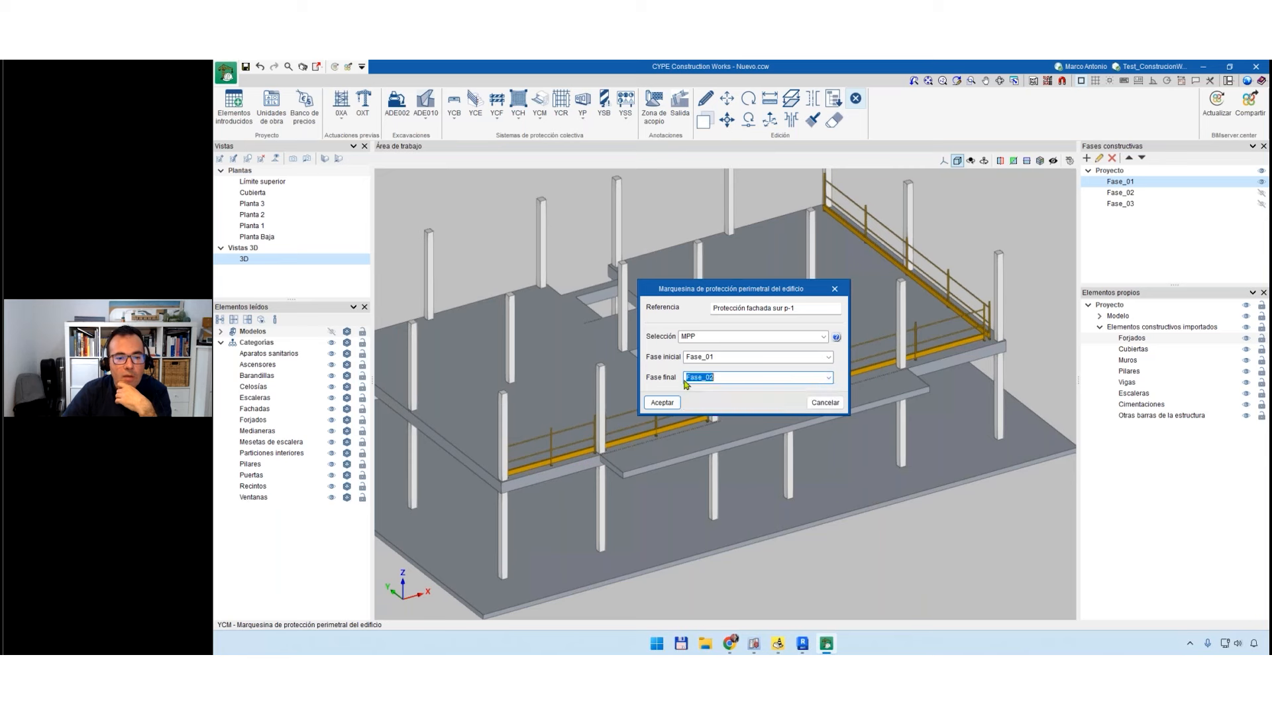
{"action": "left_click", "coordinate": [663, 402]}
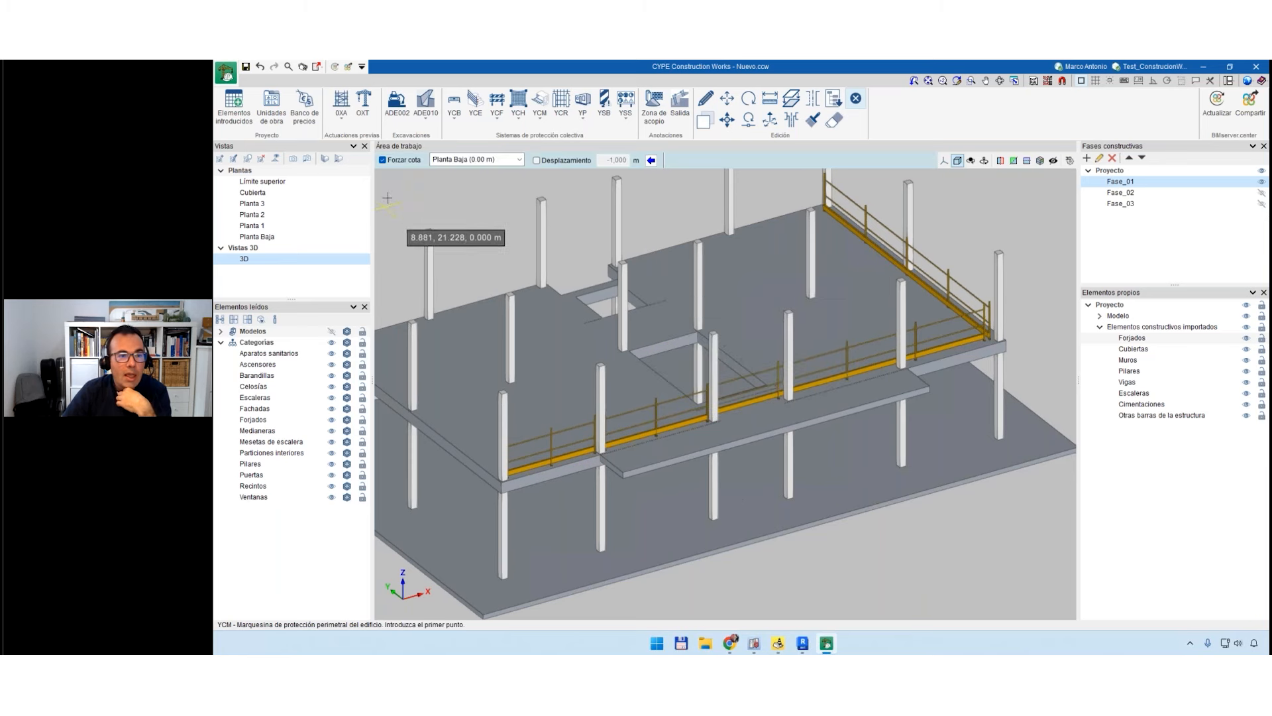
Turn off the forced elevation and draw the canopy along the Planta 1 balcony between its lower front corners.
{"action": "left_click", "coordinate": [383, 160]}
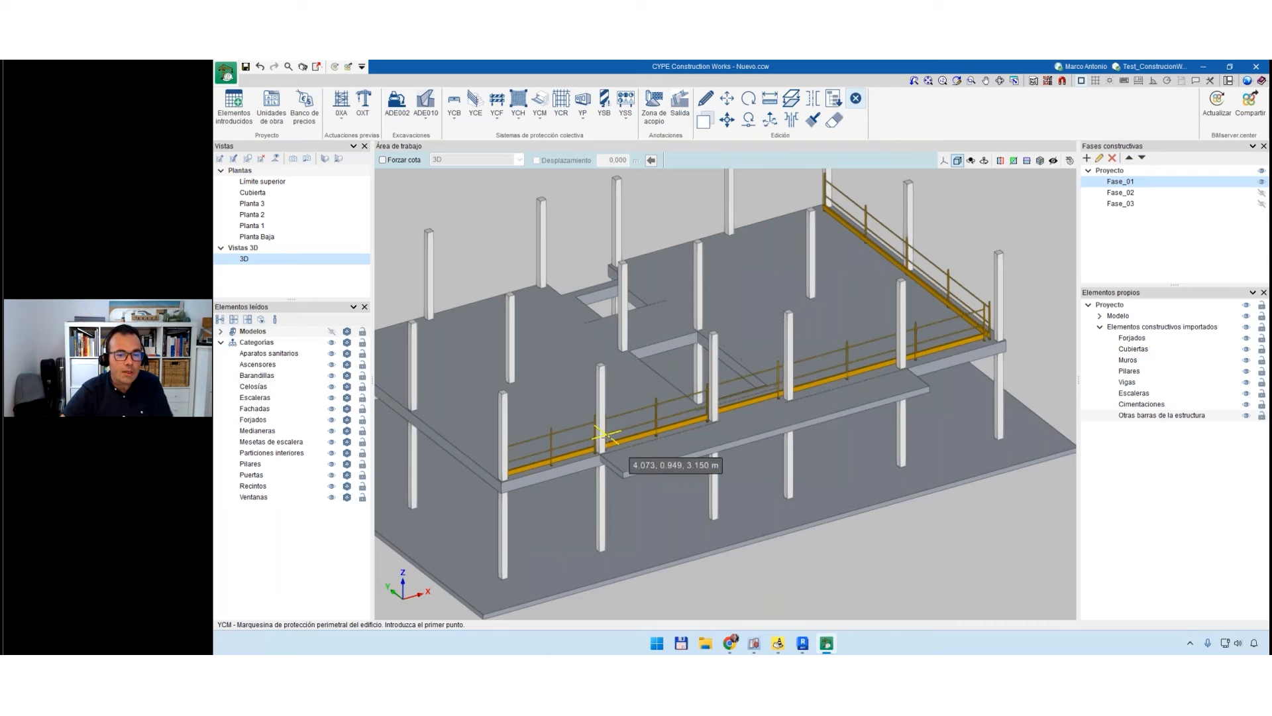
{"action": "scroll", "coordinate": [623, 497], "scroll_direction": "up", "scroll_amount": 5}
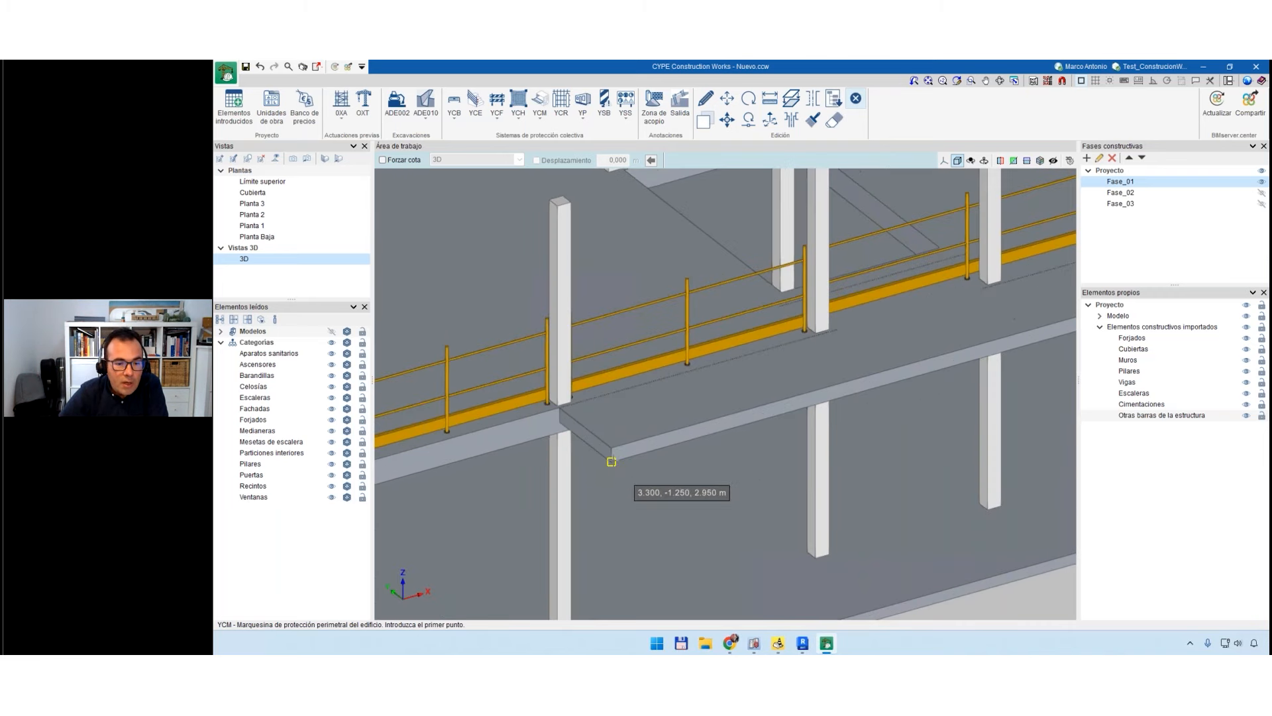
{"action": "scroll", "coordinate": [611, 462], "scroll_direction": "down", "scroll_amount": 3}
{"action": "scroll", "coordinate": [795, 424], "scroll_direction": "up", "scroll_amount": 3}
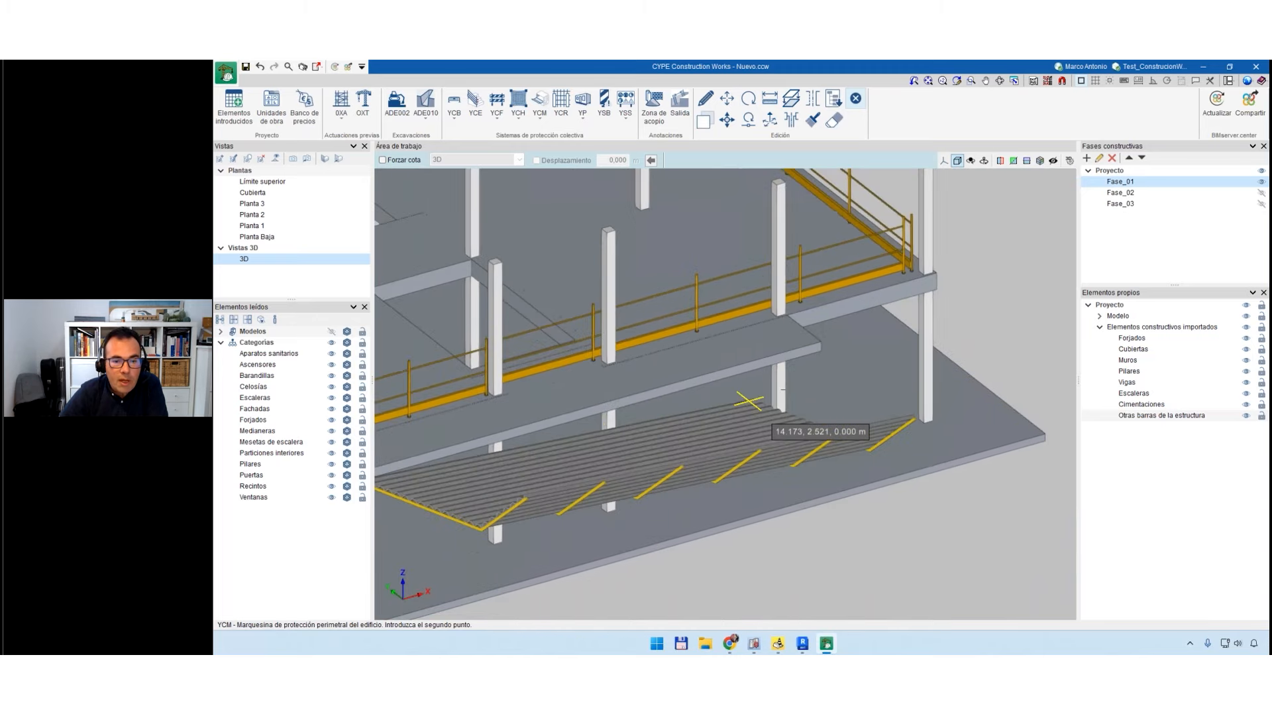
{"action": "left_click", "coordinate": [813, 355]}
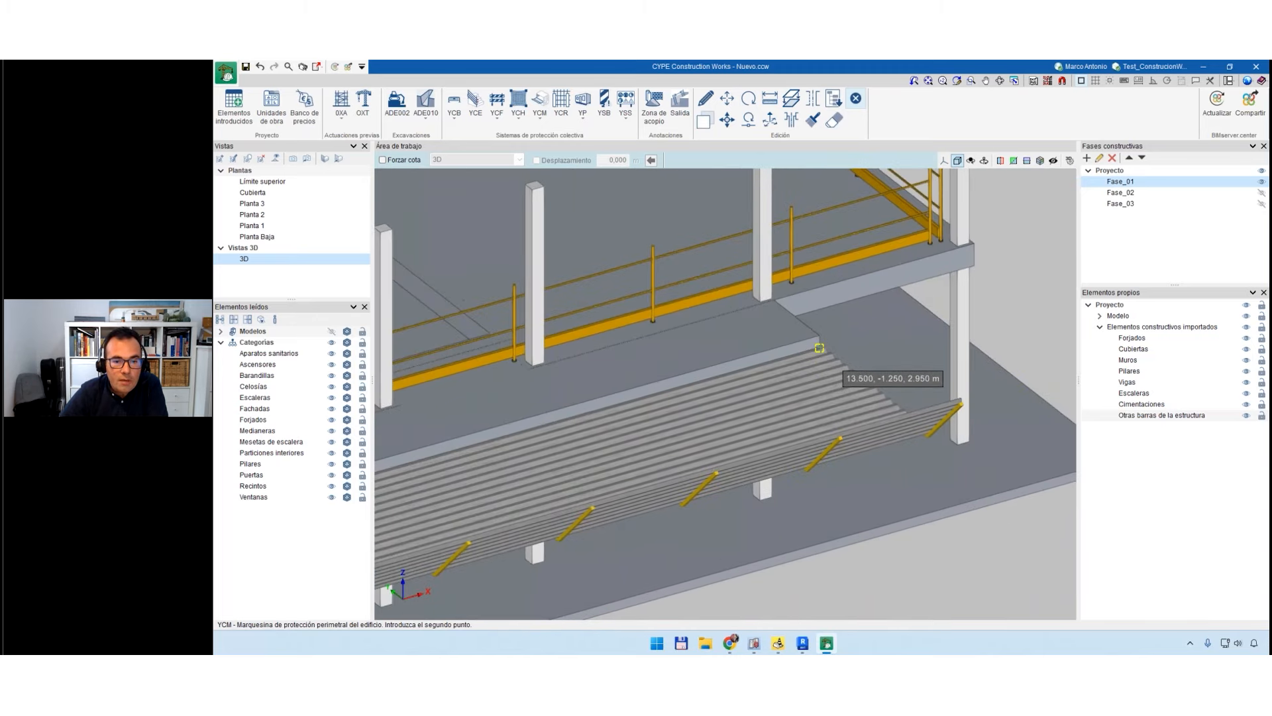
{"action": "scroll", "coordinate": [793, 402], "scroll_direction": "up", "scroll_amount": 2}
{"action": "scroll", "coordinate": [788, 424], "scroll_direction": "down", "scroll_amount": 5}
{"action": "key", "text": "Escape"}
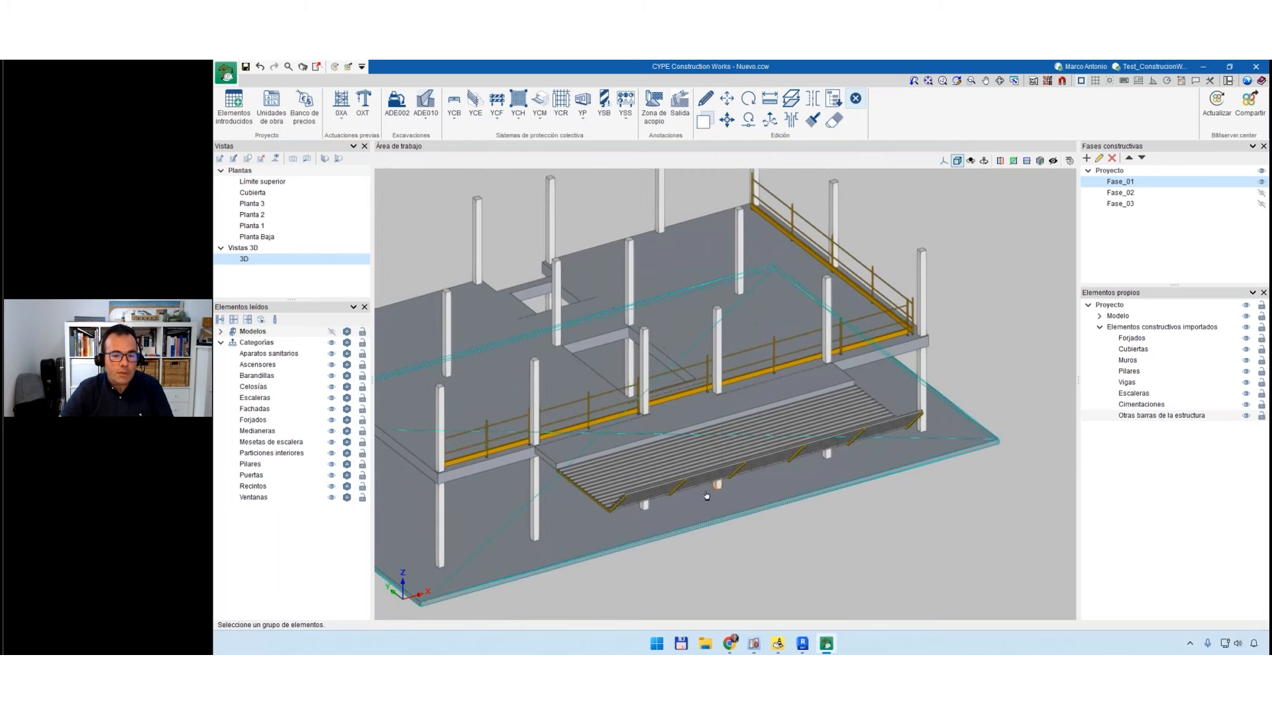
Select the canopy and shift it inward beneath the balcony slab.
{"action": "left_click", "coordinate": [671, 440]}
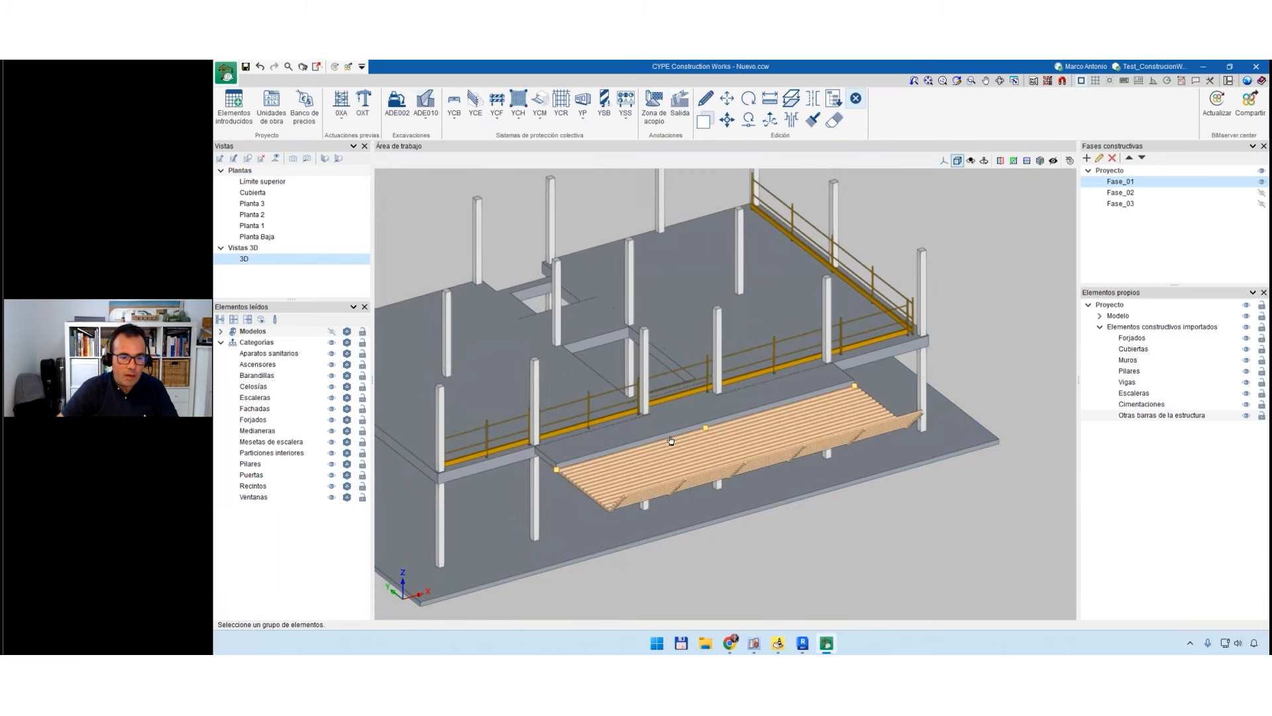
{"action": "left_click", "coordinate": [671, 440]}
{"action": "left_click", "coordinate": [761, 514]}
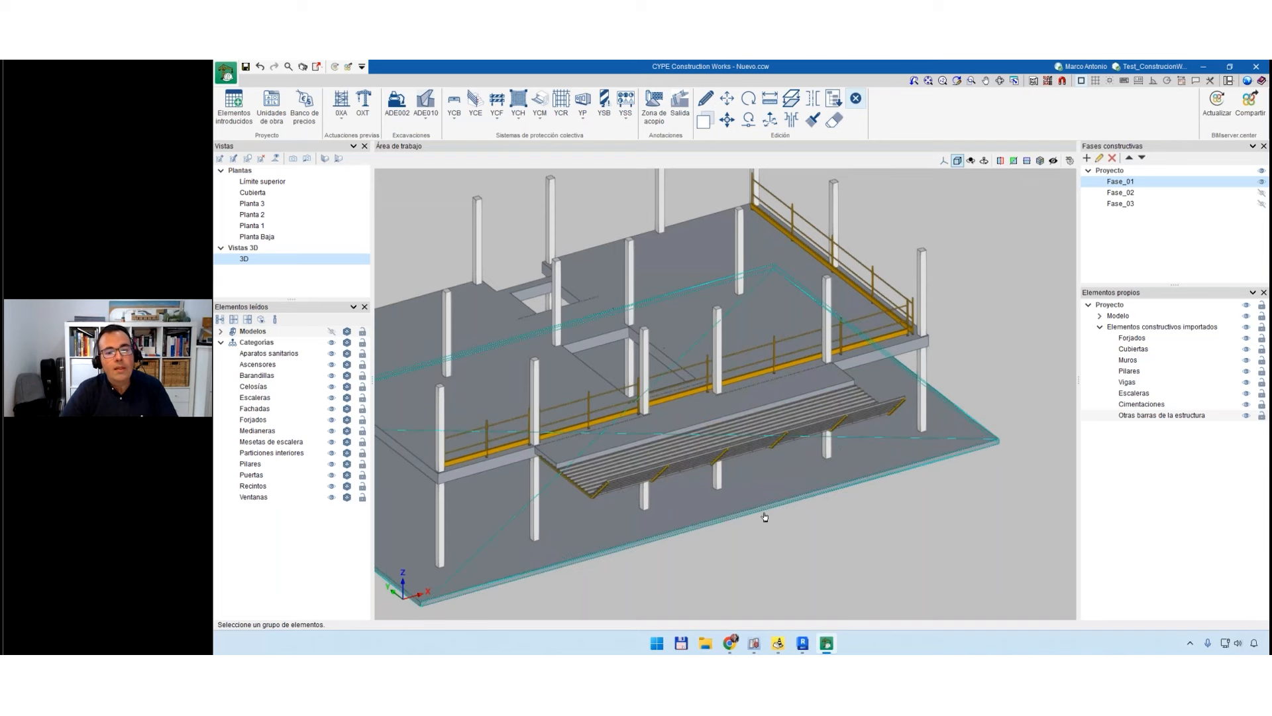
{"action": "scroll", "coordinate": [832, 511], "scroll_direction": "down", "scroll_amount": 3}
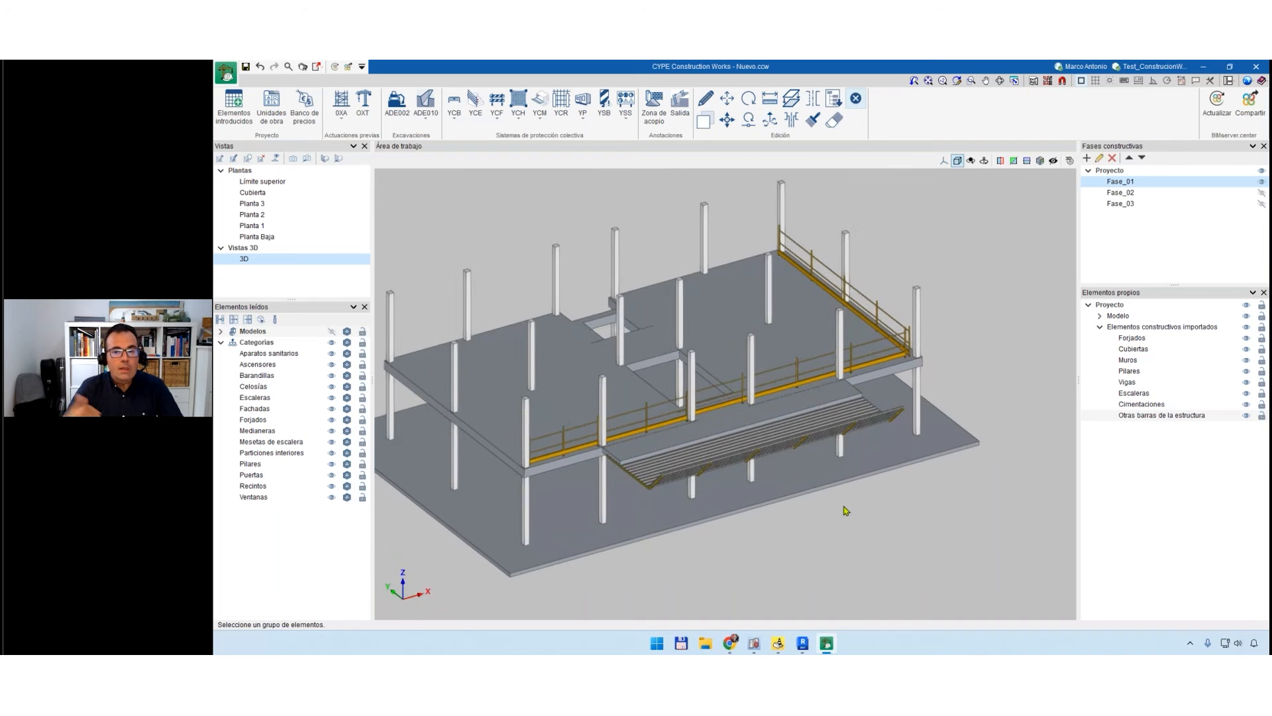
{"action": "scroll", "coordinate": [755, 487], "scroll_direction": "down", "scroll_amount": 2}
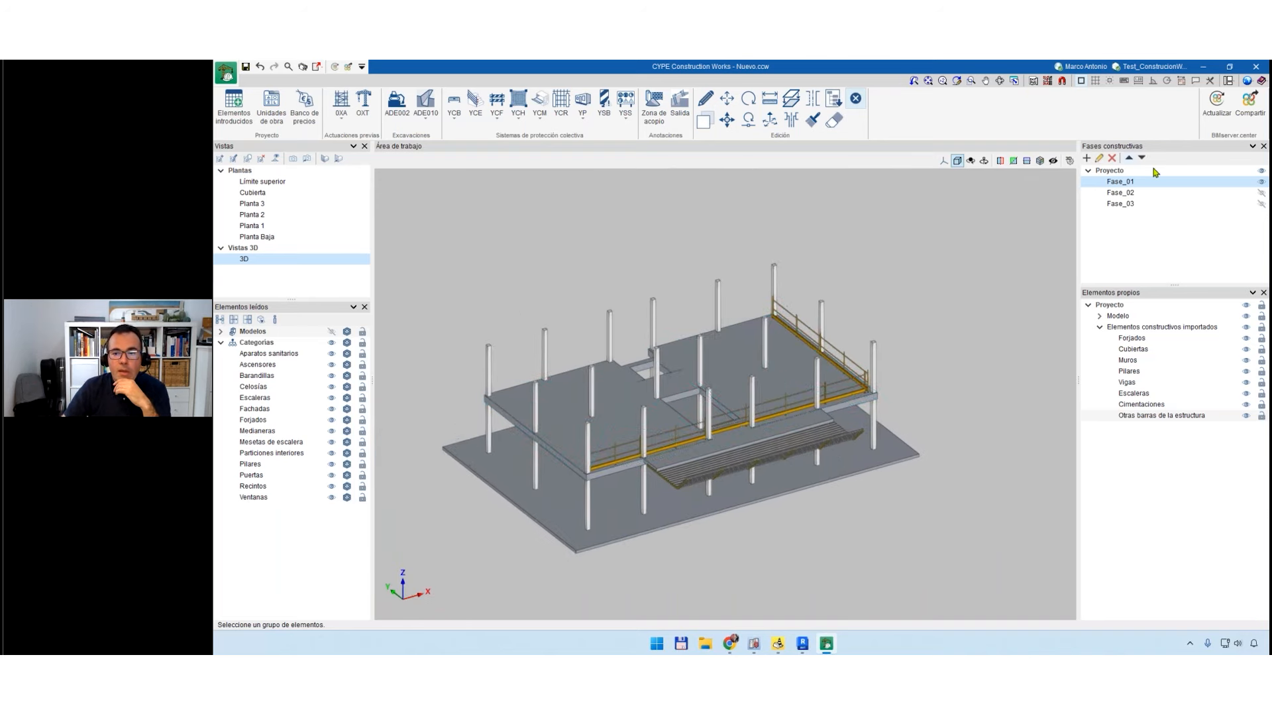
Show Fase_02 and copy the selected Planta 1 front and side edge railings up to the Planta 2 and Planta 3 slabs.
{"action": "left_click", "coordinate": [1262, 194]}
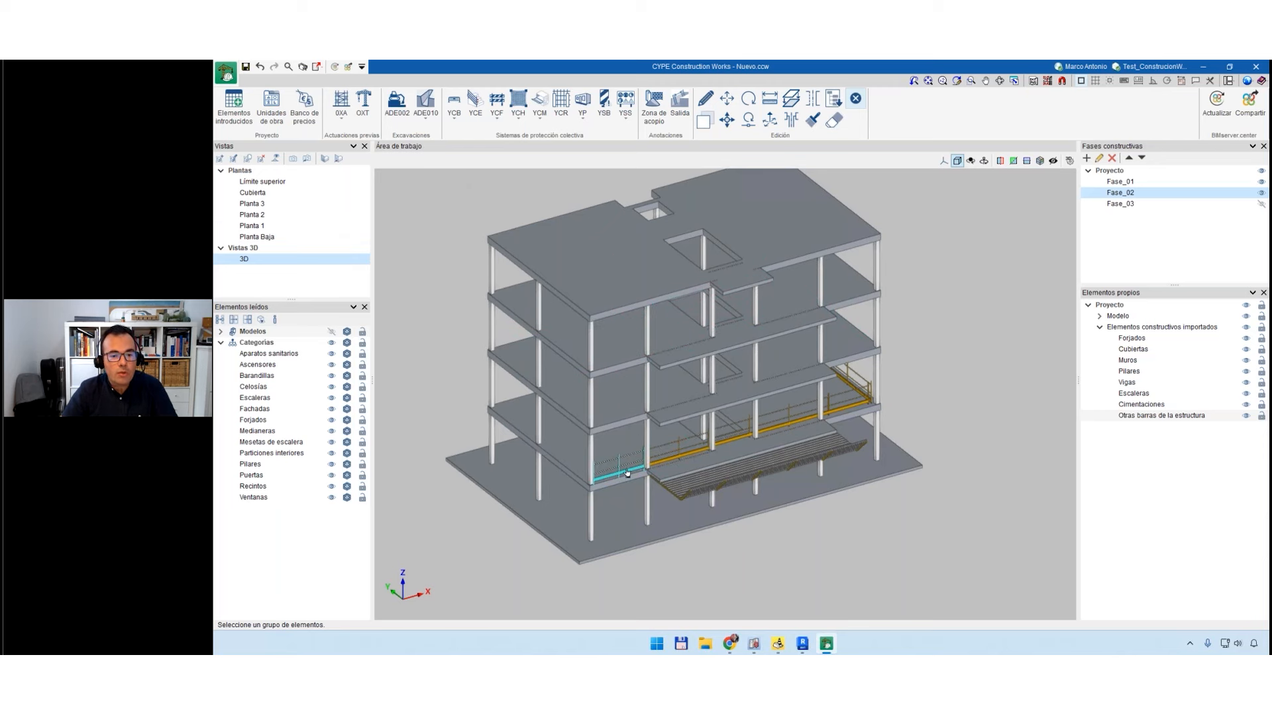
{"action": "middle_click_drag", "start_coordinate": [976, 474], "coordinate": [654, 453]}
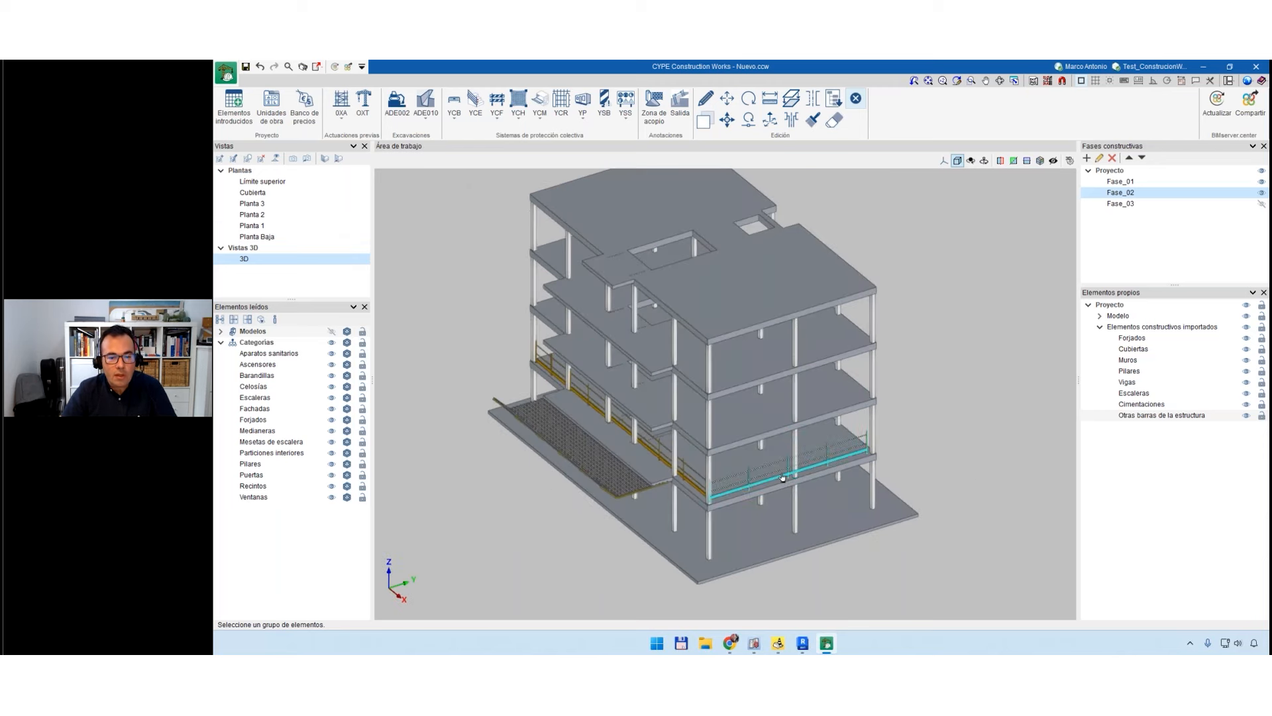
{"action": "left_click", "coordinate": [782, 476]}
{"action": "left_click", "coordinate": [688, 480]}
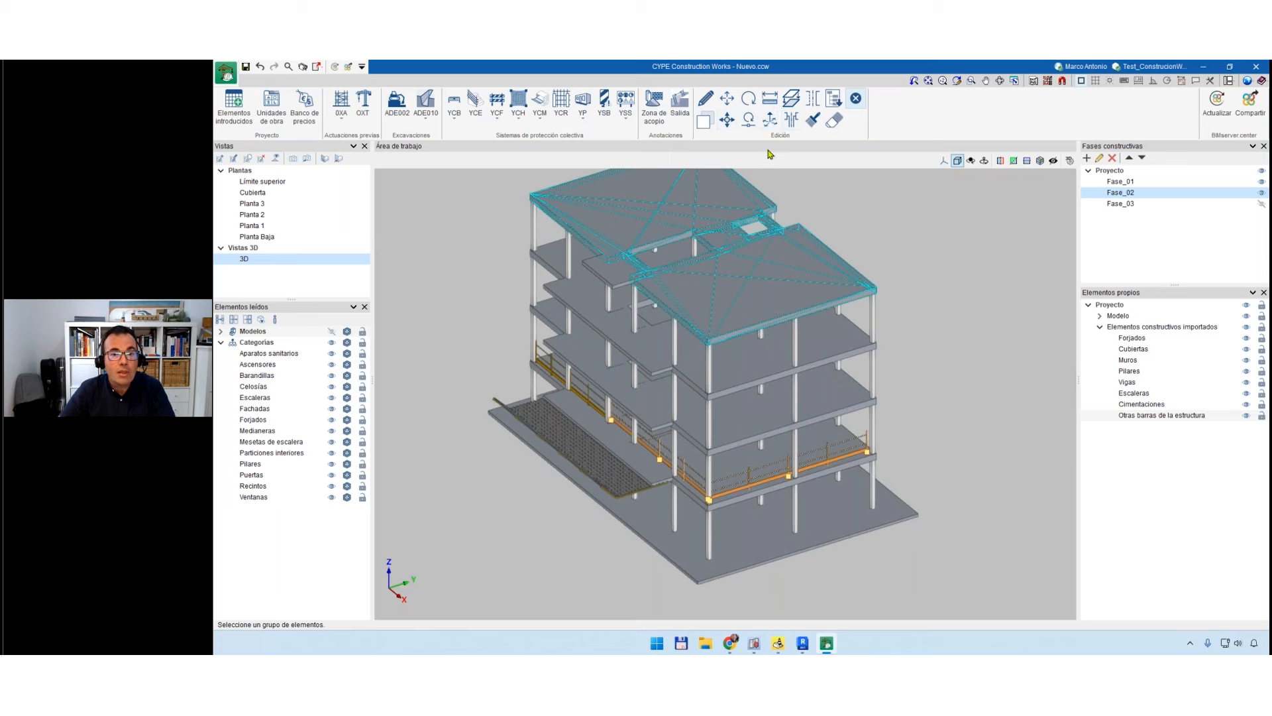
{"action": "left_click", "coordinate": [705, 122]}
{"action": "scroll", "coordinate": [898, 497], "scroll_direction": "up", "scroll_amount": 3}
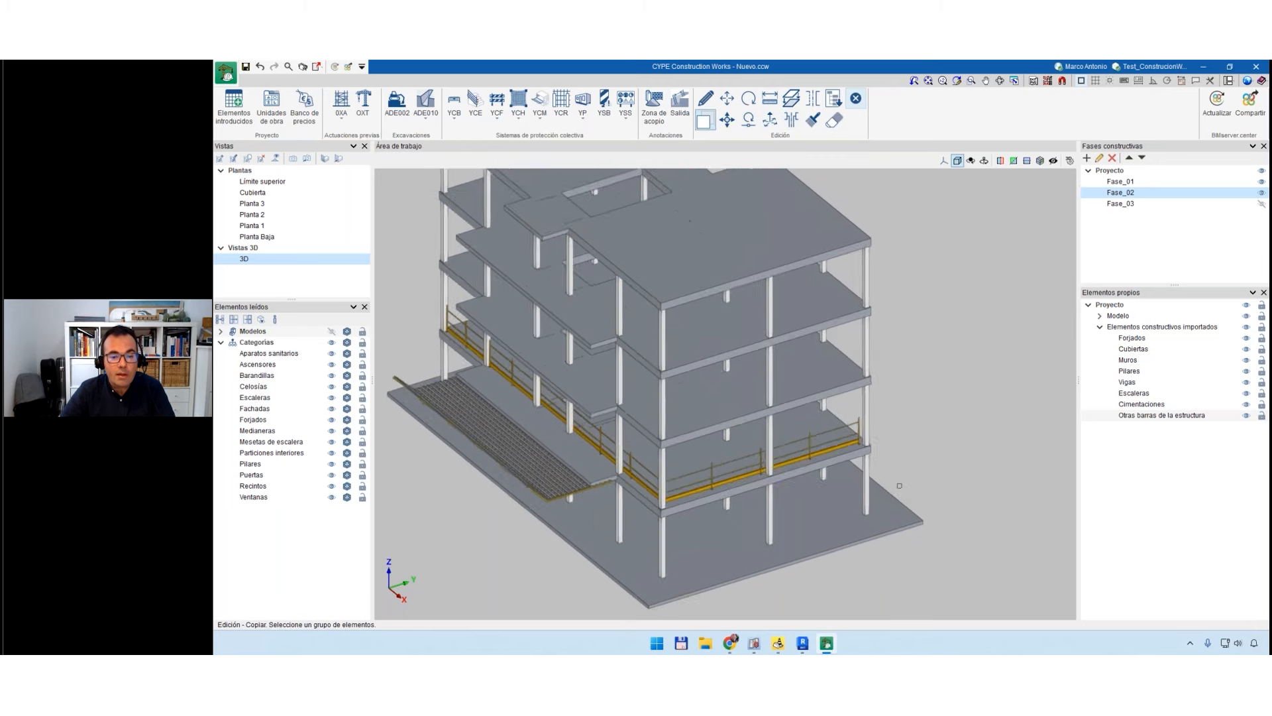
{"action": "left_click", "coordinate": [618, 483]}
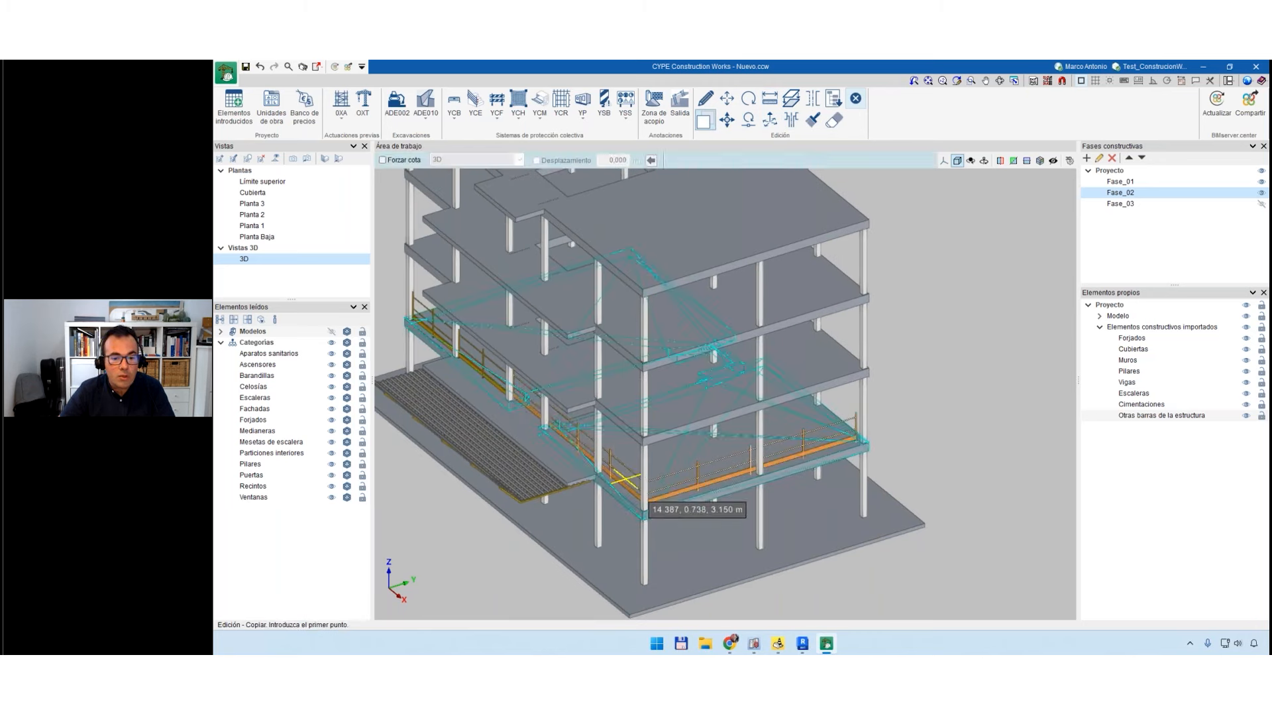
{"action": "left_click", "coordinate": [868, 442]}
{"action": "left_click", "coordinate": [870, 368]}
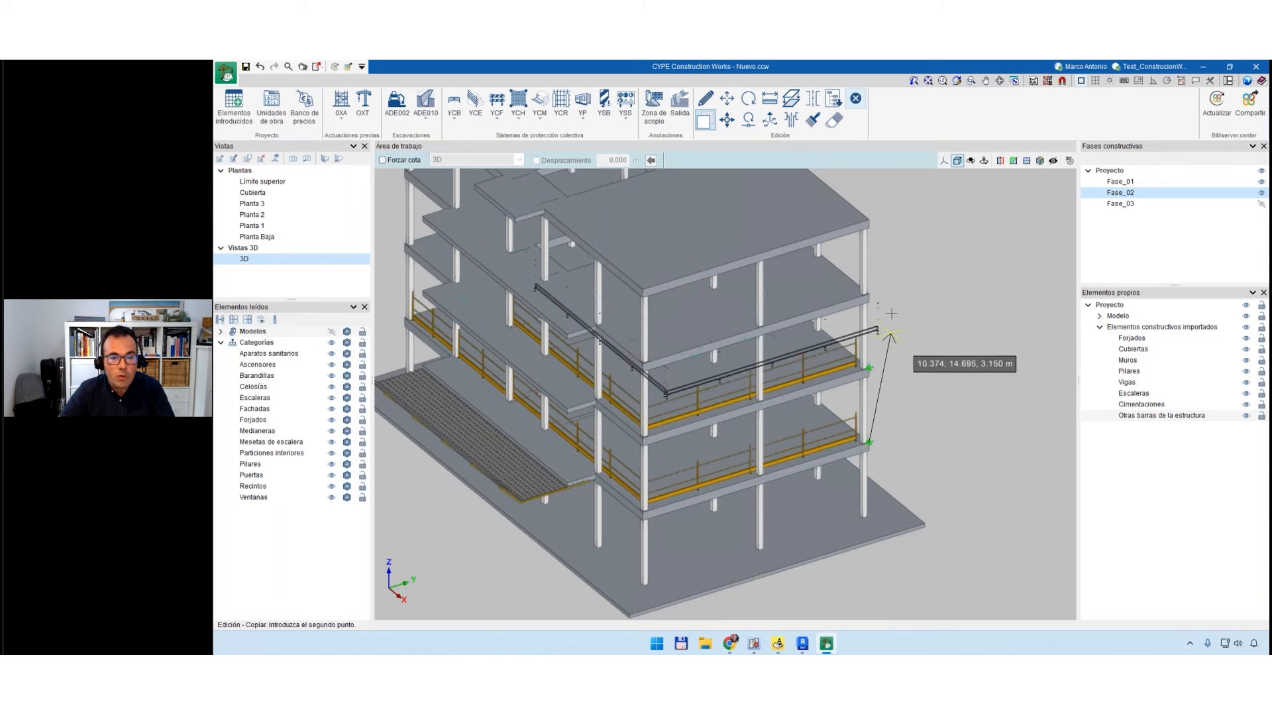
{"action": "left_click", "coordinate": [868, 295]}
{"action": "scroll", "coordinate": [922, 389], "scroll_direction": "down", "scroll_amount": 2}
{"action": "key", "text": "Escape"}
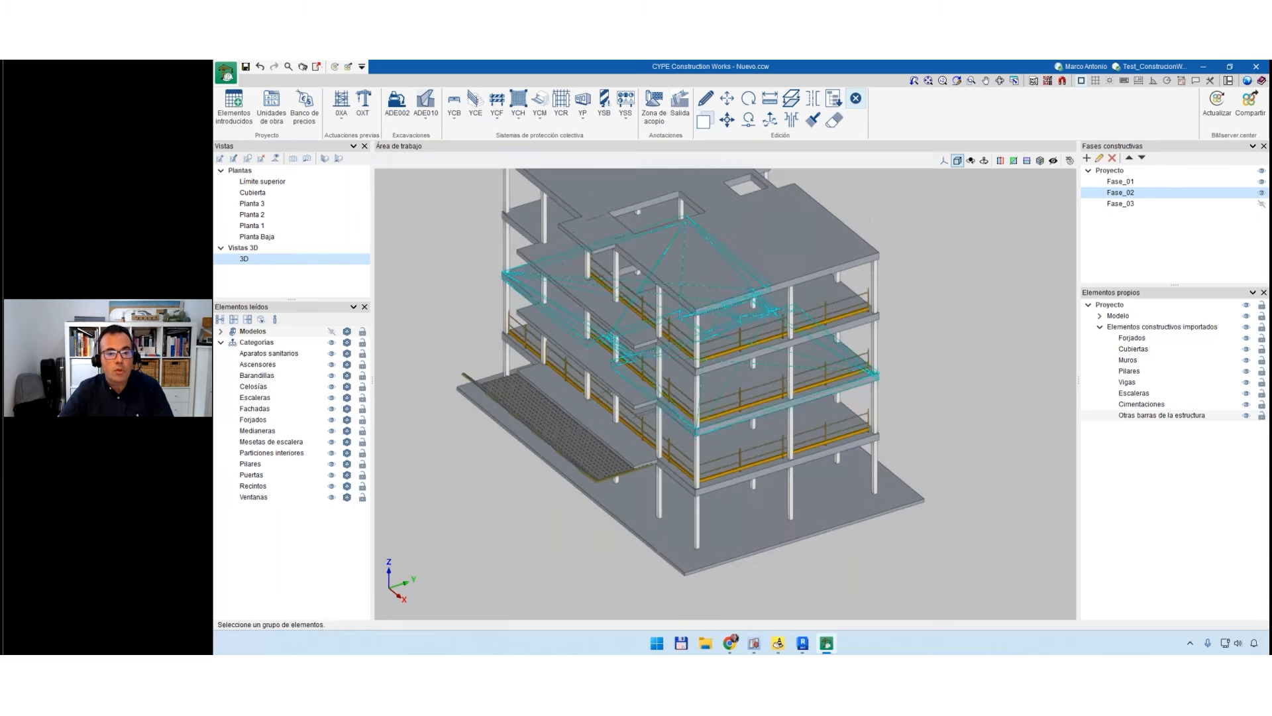
{"action": "left_click", "coordinate": [771, 400]}
{"action": "left_click", "coordinate": [770, 340]}
{"action": "key", "text": "Escape"}
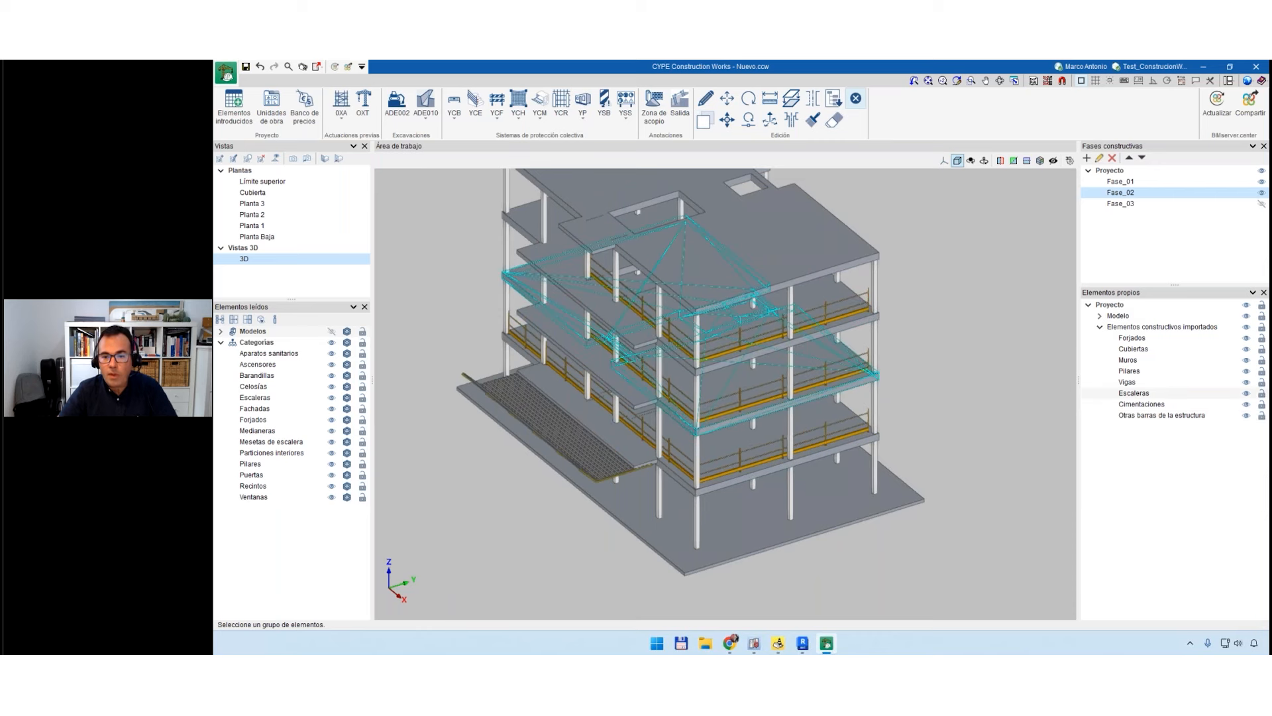
Switch the model to a front elevation view and hide all imported construction elements.
{"action": "left_click", "coordinate": [944, 161]}
{"action": "left_click", "coordinate": [949, 179]}
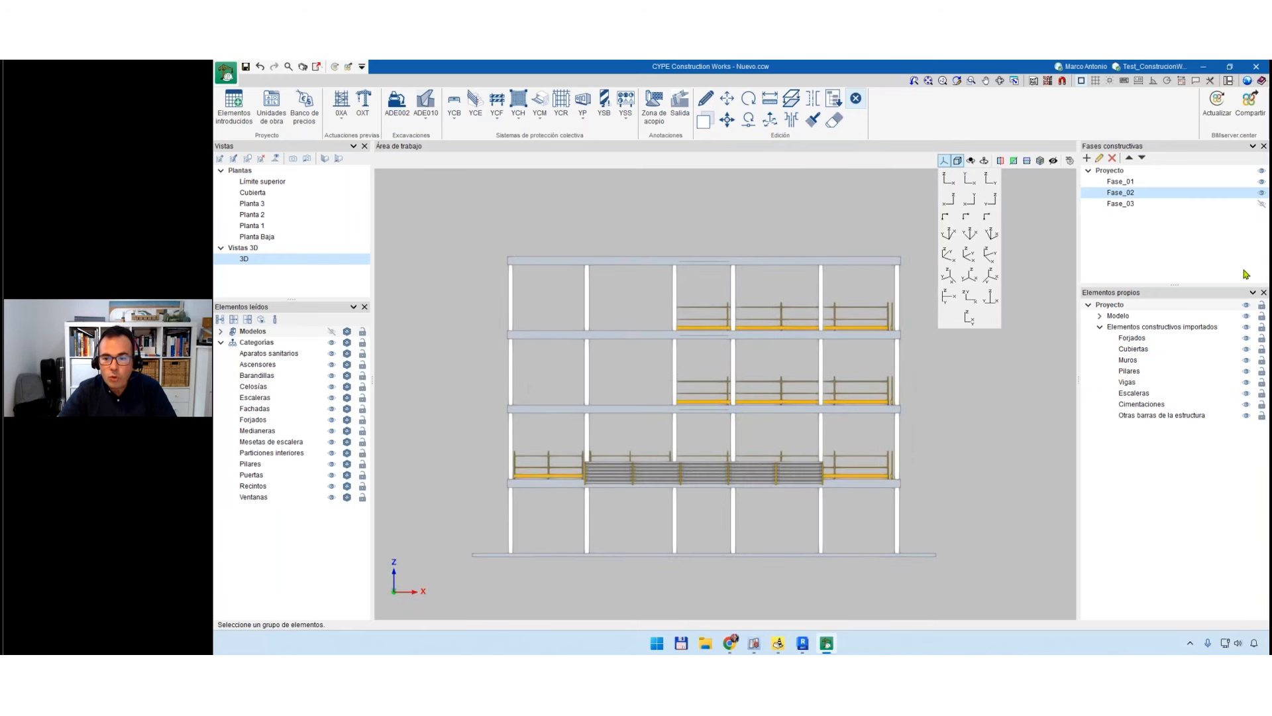
{"action": "left_click", "coordinate": [1245, 327]}
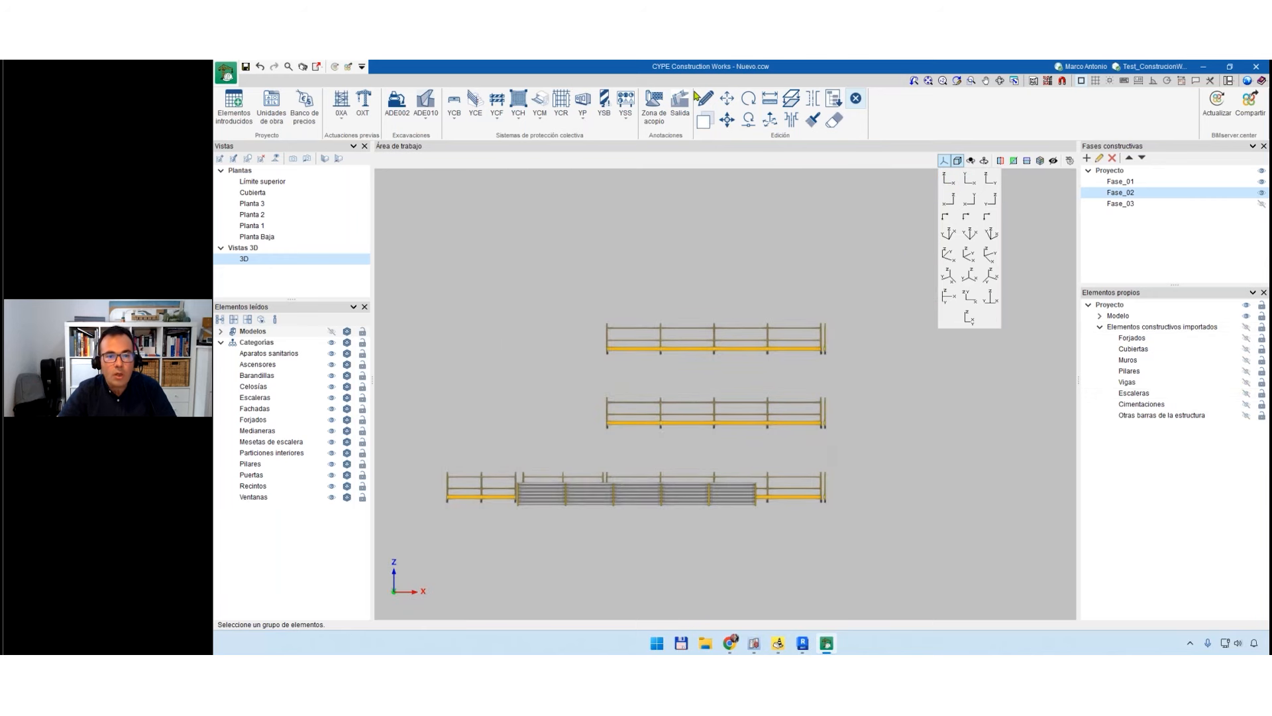
Assign Fase_02 as both initial and final phase to the railings on the upper two floors.
{"action": "left_click", "coordinate": [834, 100]}
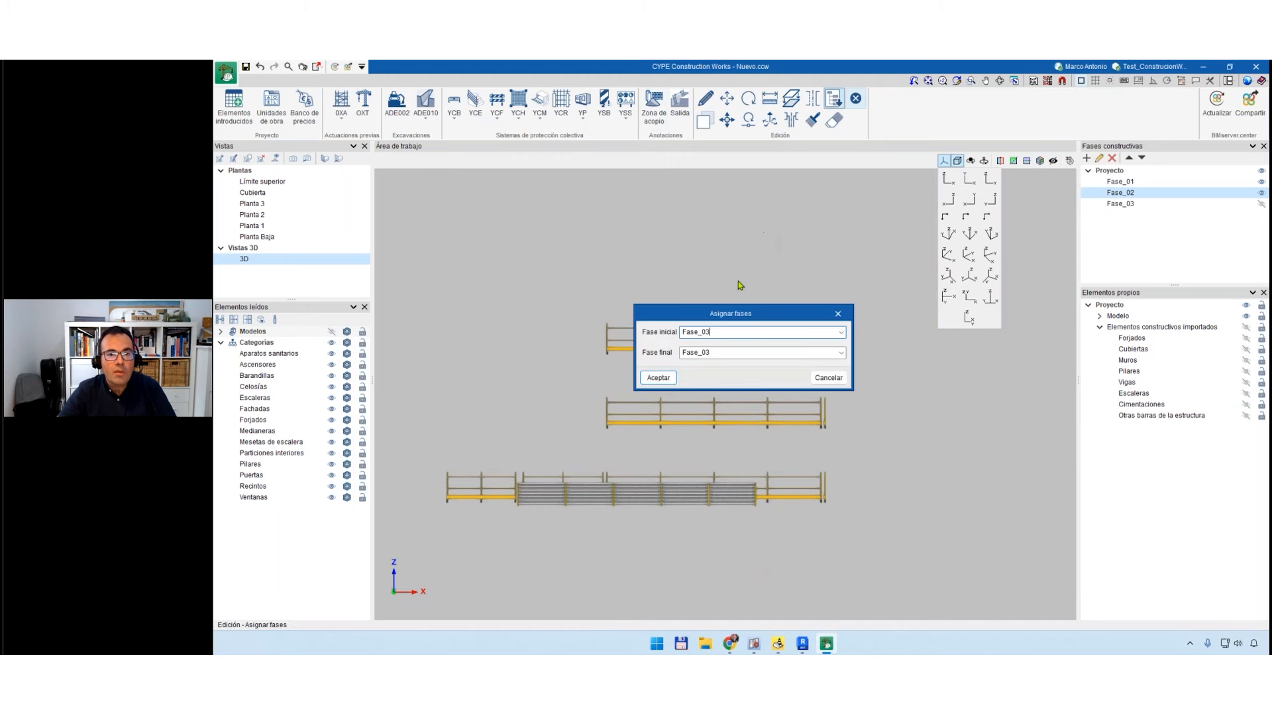
{"action": "left_click", "coordinate": [839, 335]}
{"action": "left_click", "coordinate": [727, 355]}
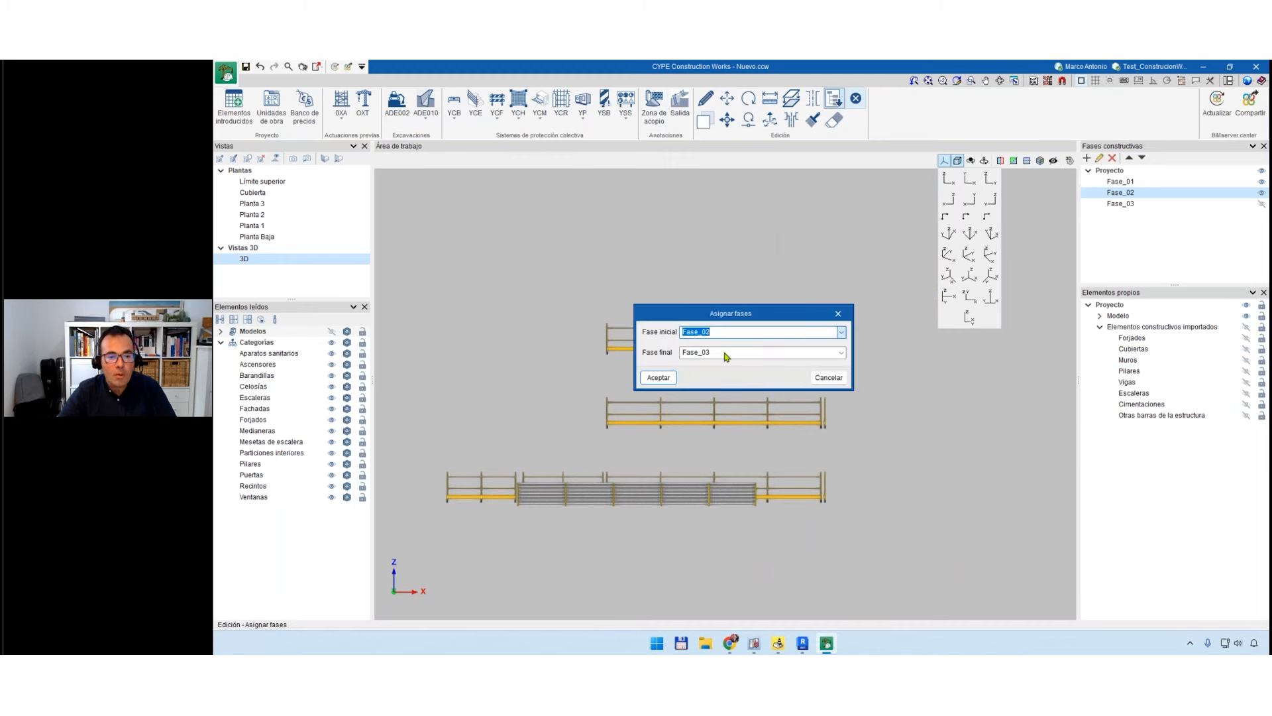
{"action": "left_click", "coordinate": [841, 352]}
{"action": "left_click", "coordinate": [695, 381]}
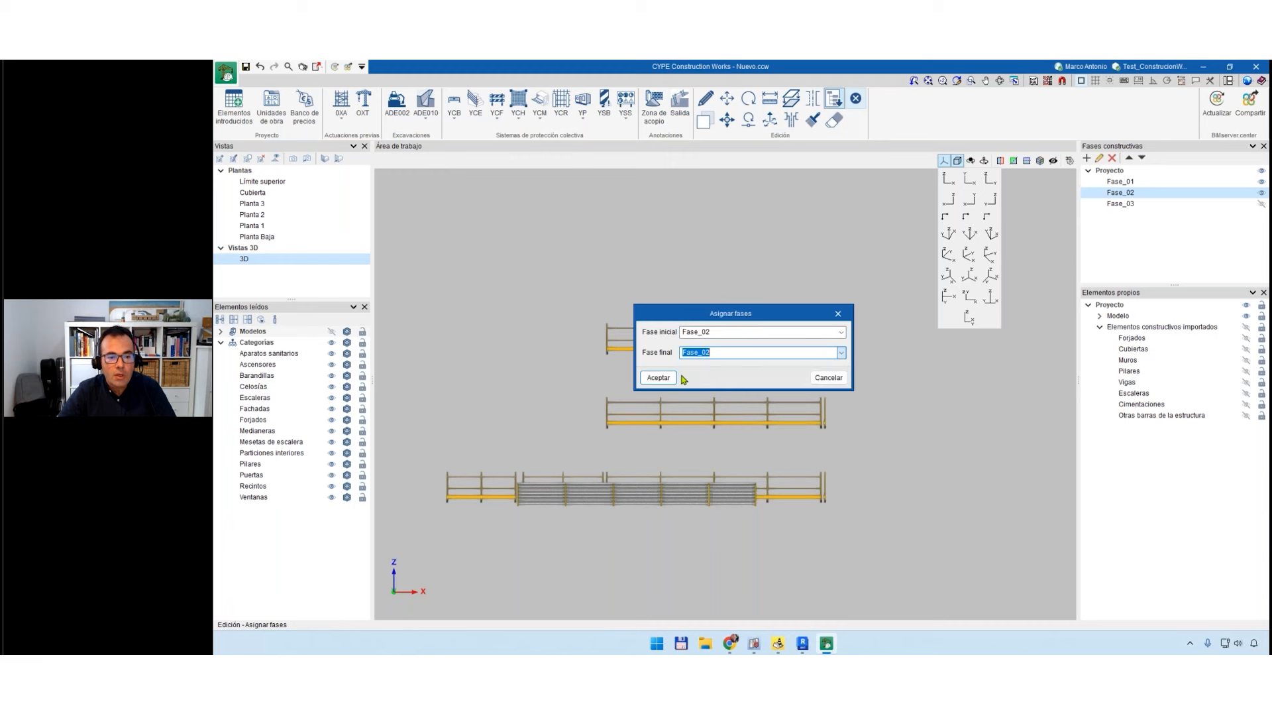
{"action": "left_click", "coordinate": [659, 377]}
{"action": "left_click_drag", "start_coordinate": [514, 277], "coordinate": [909, 449]}
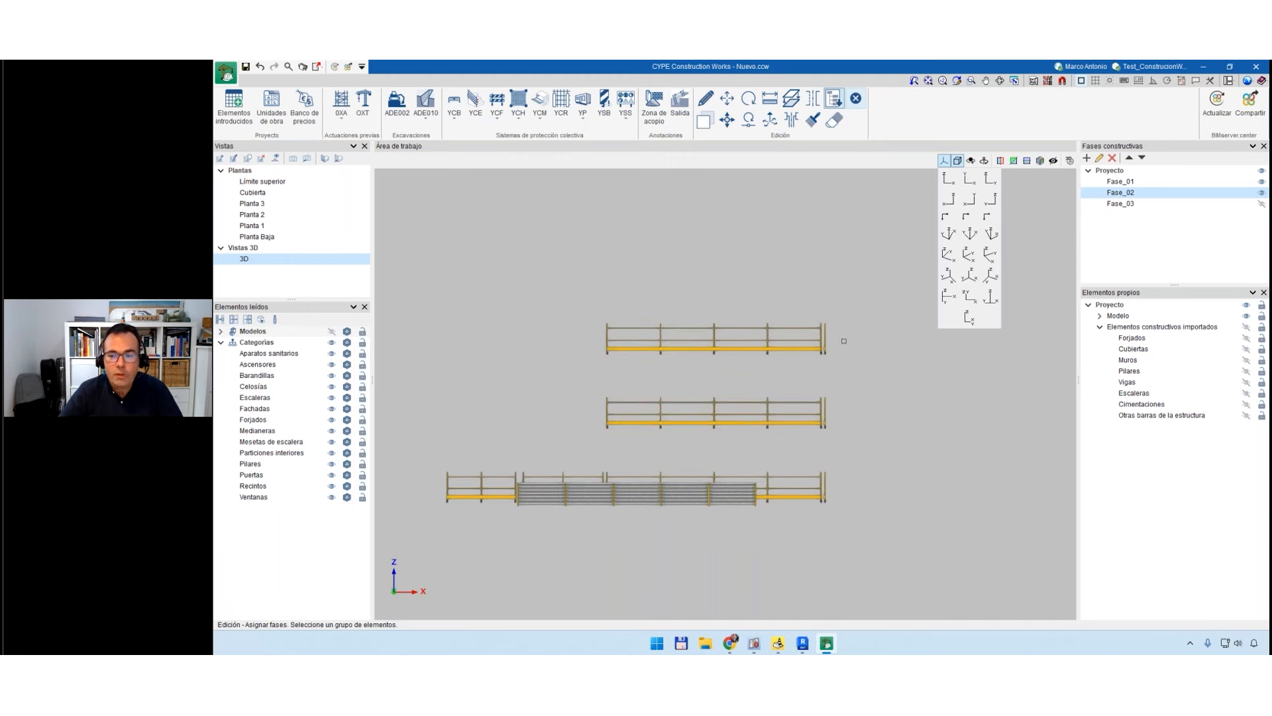
Show the imported construction elements again and check in 3D what each phase contains by switching Fase_02 and Fase_03 visibility.
{"action": "left_click", "coordinate": [1246, 327]}
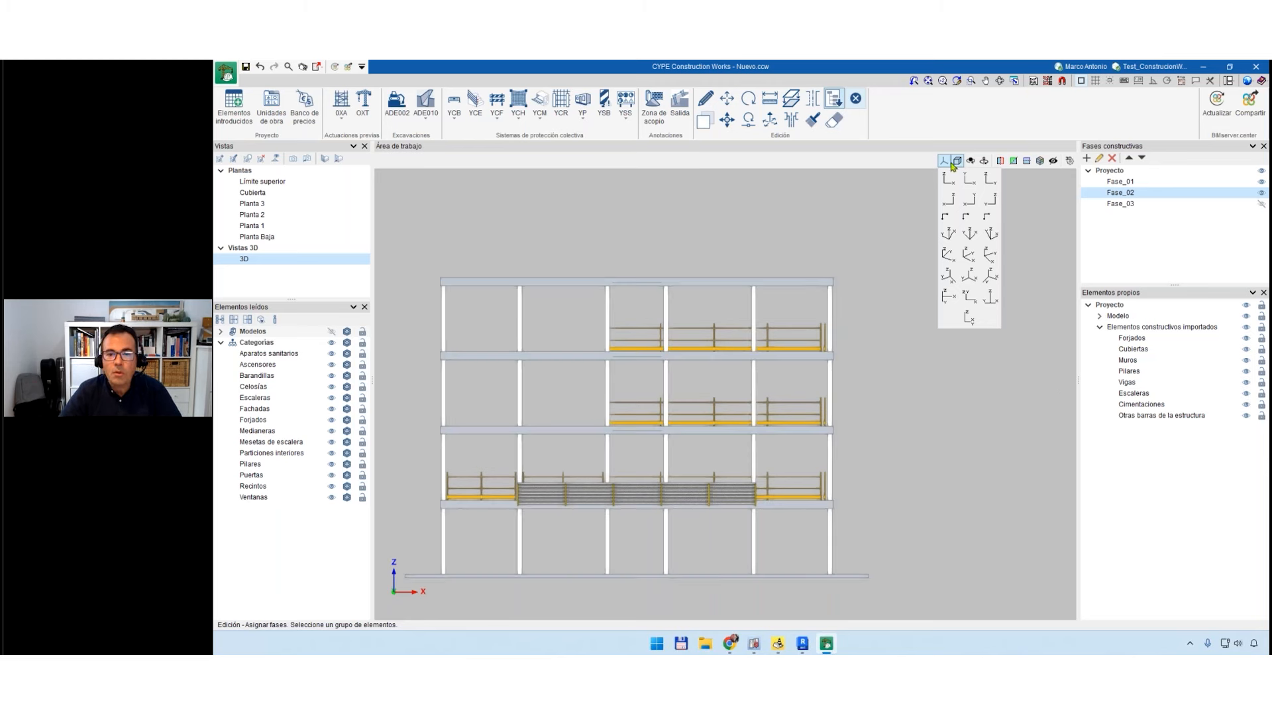
{"action": "mouse_move", "coordinate": [872, 344]}
{"action": "middle_mouse_down"}
{"action": "mouse_move", "coordinate": [865, 369]}
{"action": "mouse_move", "coordinate": [811, 385]}
{"action": "middle_mouse_up"}
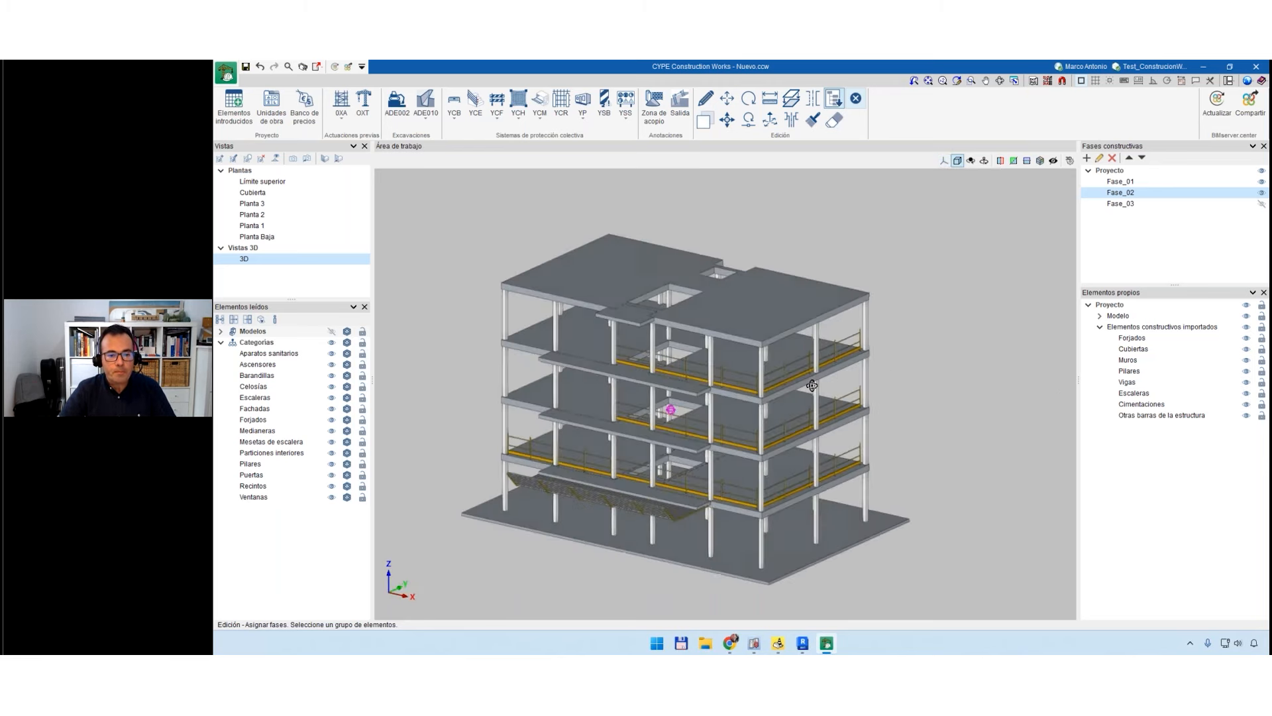
{"action": "left_click", "coordinate": [1262, 193]}
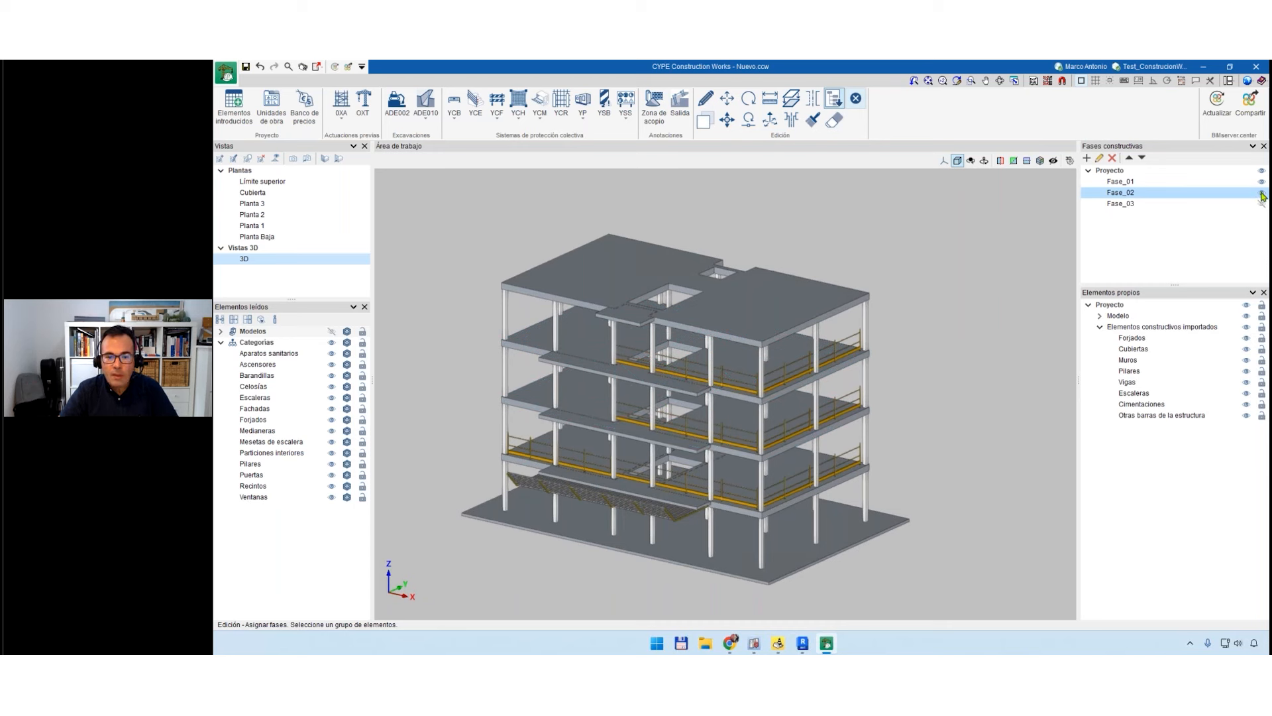
{"action": "left_click", "coordinate": [1261, 193]}
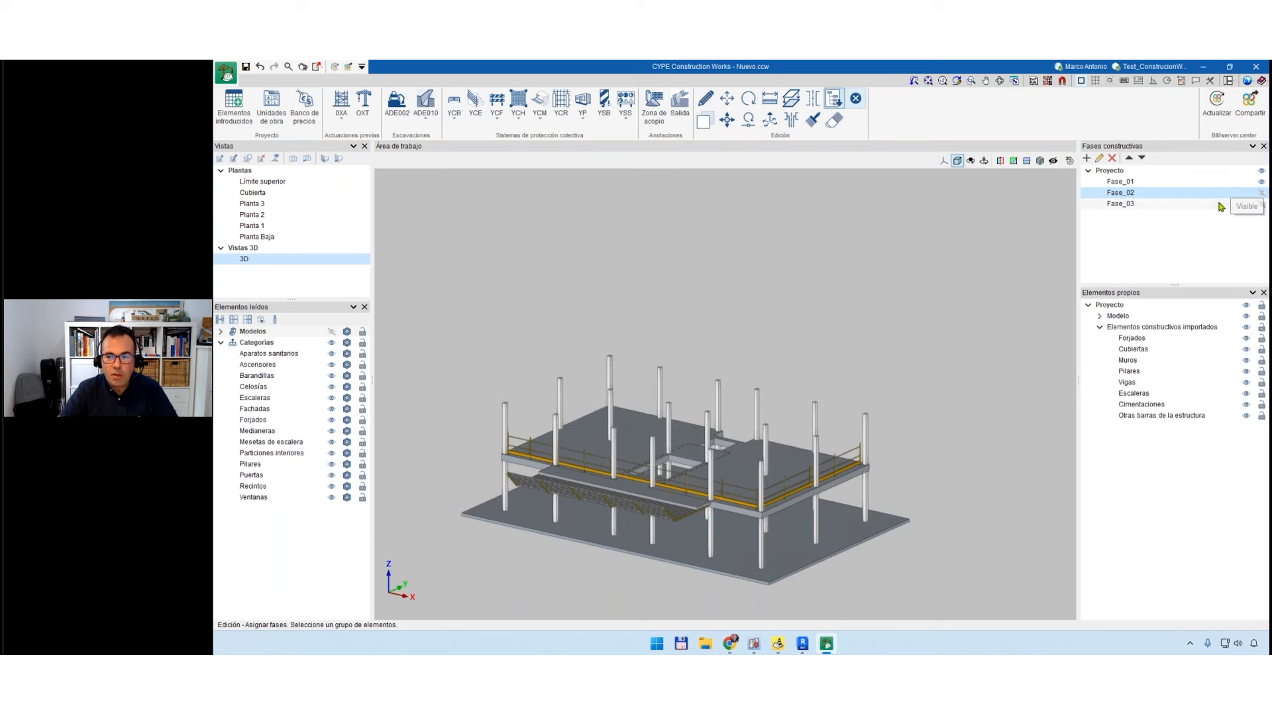
{"action": "left_click", "coordinate": [1262, 193]}
{"action": "left_click", "coordinate": [1127, 204]}
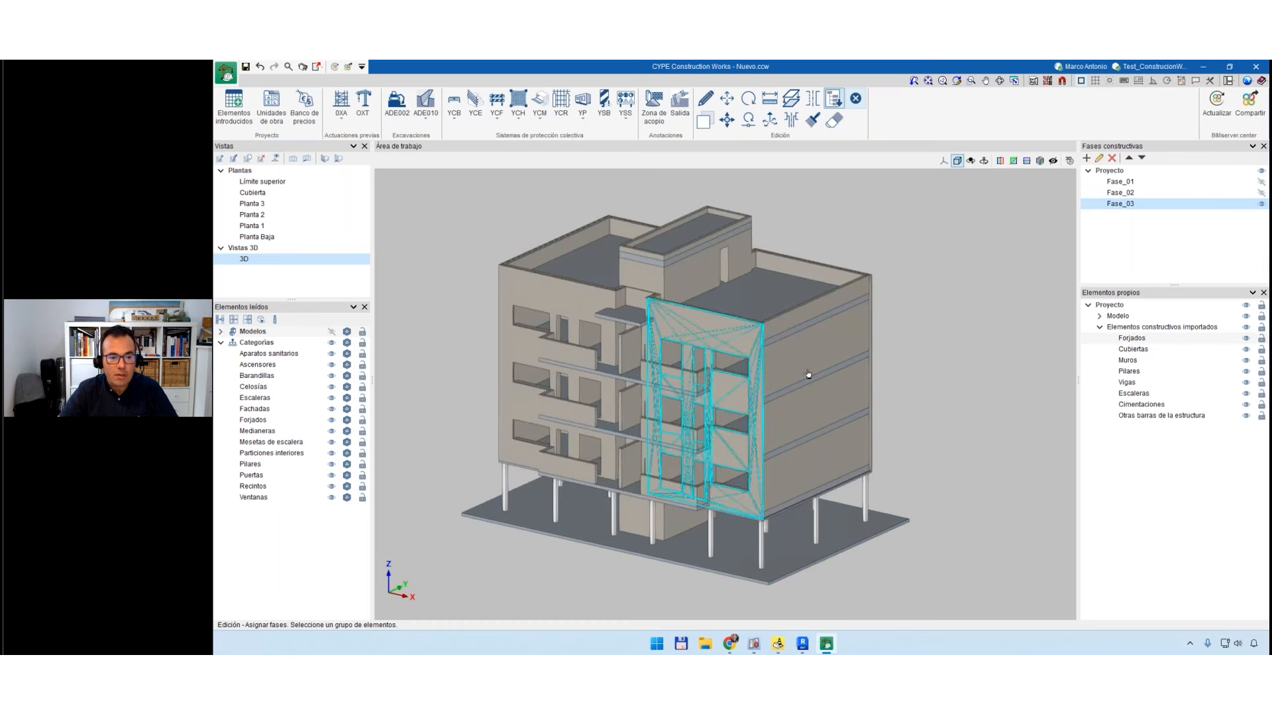
Show only Fase_02 and accept the SRDH type definition for a system V vertical safety net with gallows-type supports.
{"action": "left_click", "coordinate": [1259, 193]}
{"action": "middle_click_drag", "start_coordinate": [583, 441], "coordinate": [463, 443]}
{"action": "scroll", "coordinate": [490, 436], "scroll_direction": "up", "scroll_amount": 2}
{"action": "scroll", "coordinate": [490, 436], "scroll_direction": "up", "scroll_amount": 3}
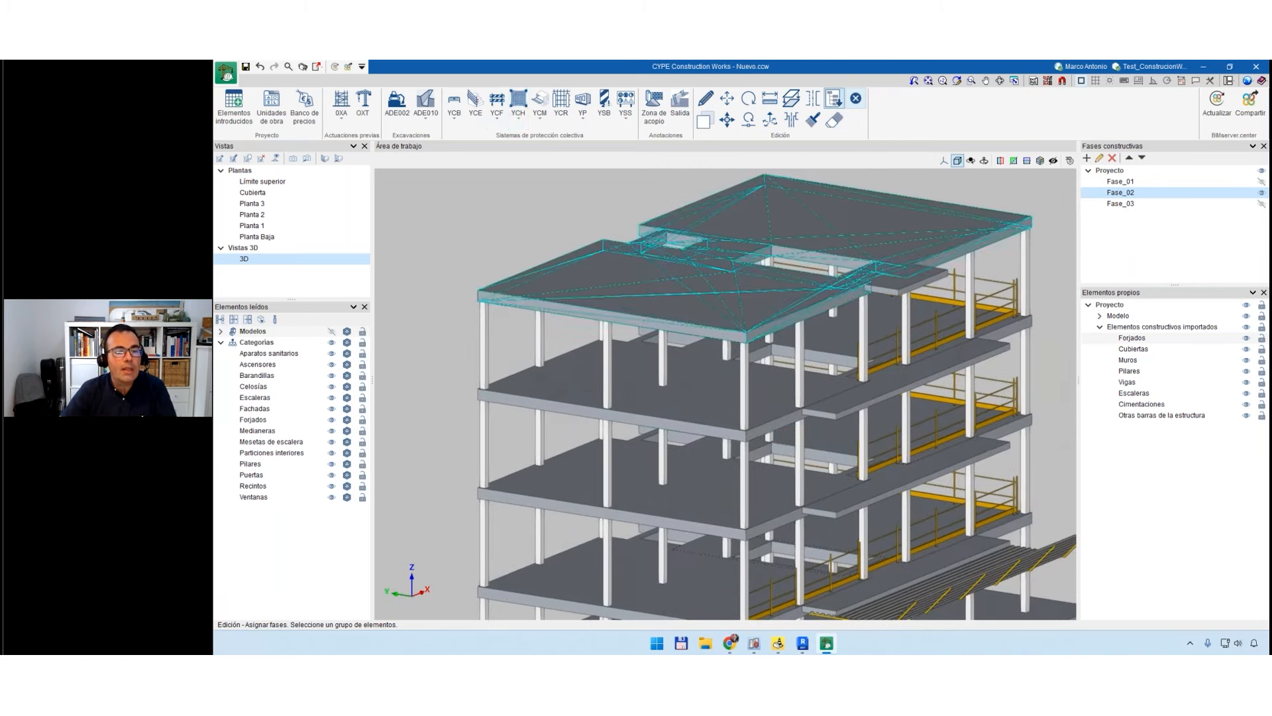
{"action": "left_click", "coordinate": [498, 114]}
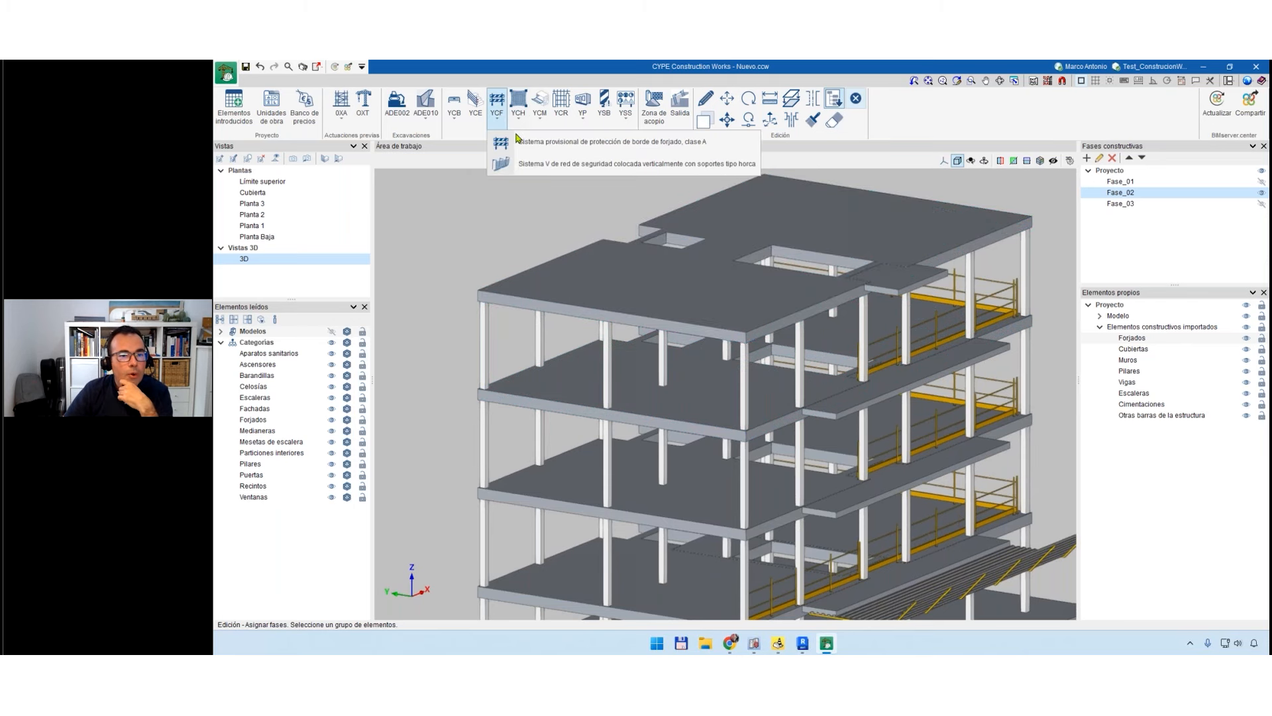
{"action": "left_click", "coordinate": [545, 165]}
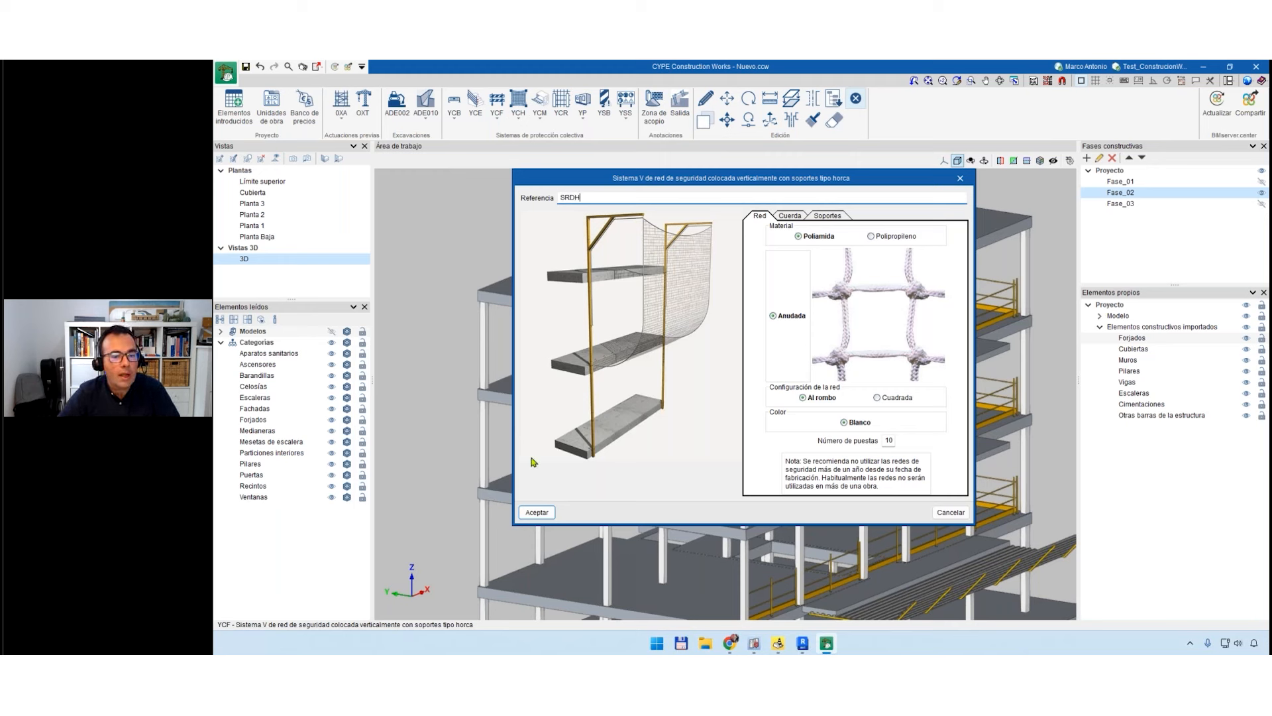
{"action": "left_click", "coordinate": [536, 512]}
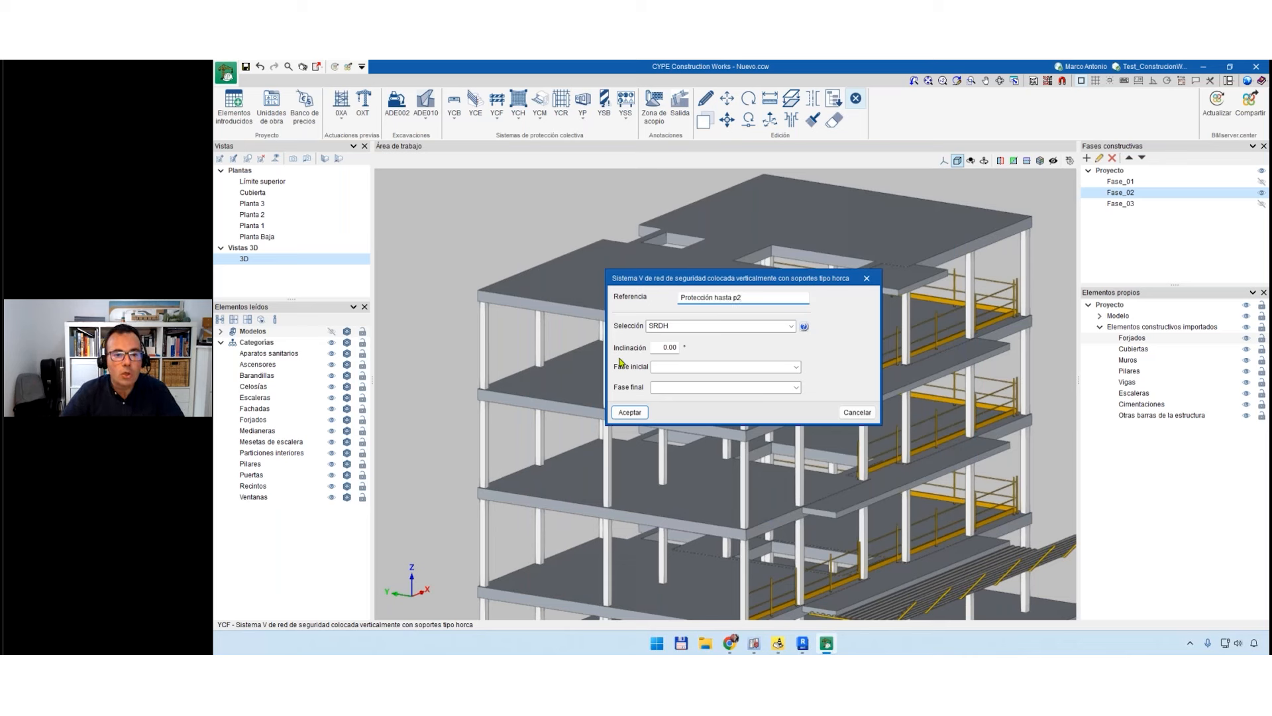
Give the net the reference Protección hasta p2, a 5.00° inclination and Fase_02 as initial and final phase, and accept.
{"action": "left_click", "coordinate": [667, 349]}
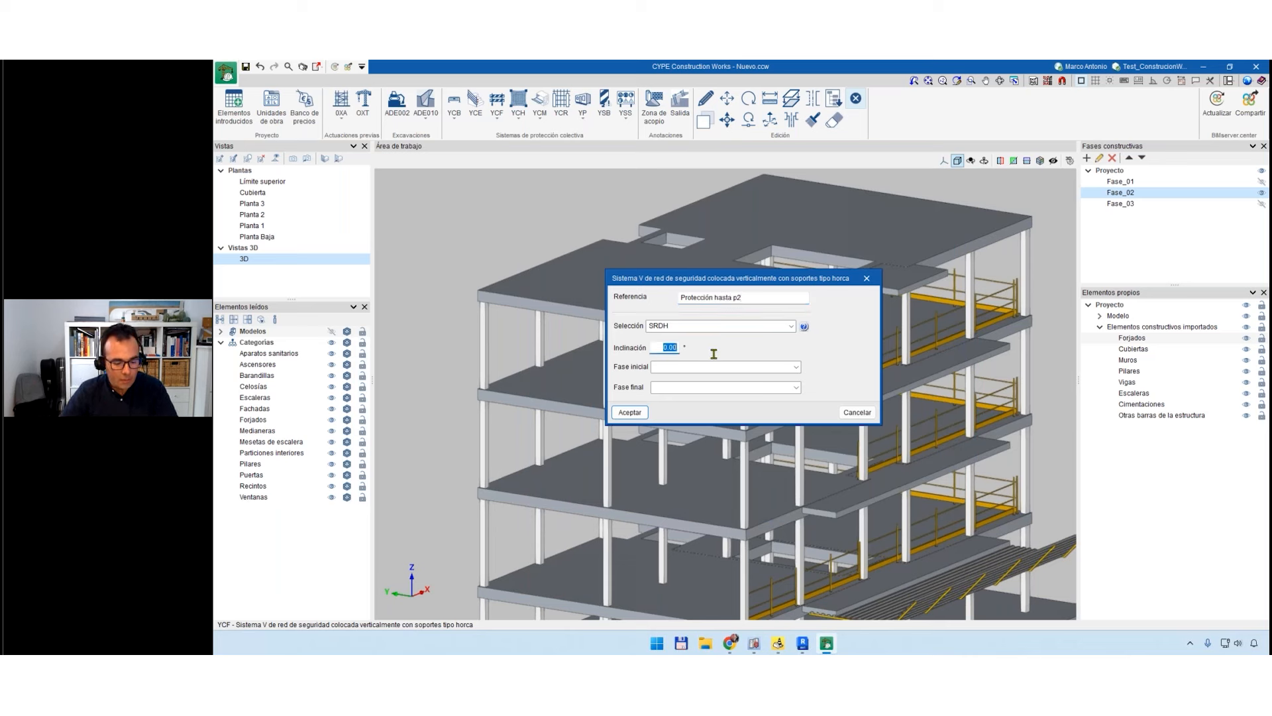
{"action": "type", "text": "5"}
{"action": "left_click", "coordinate": [794, 368]}
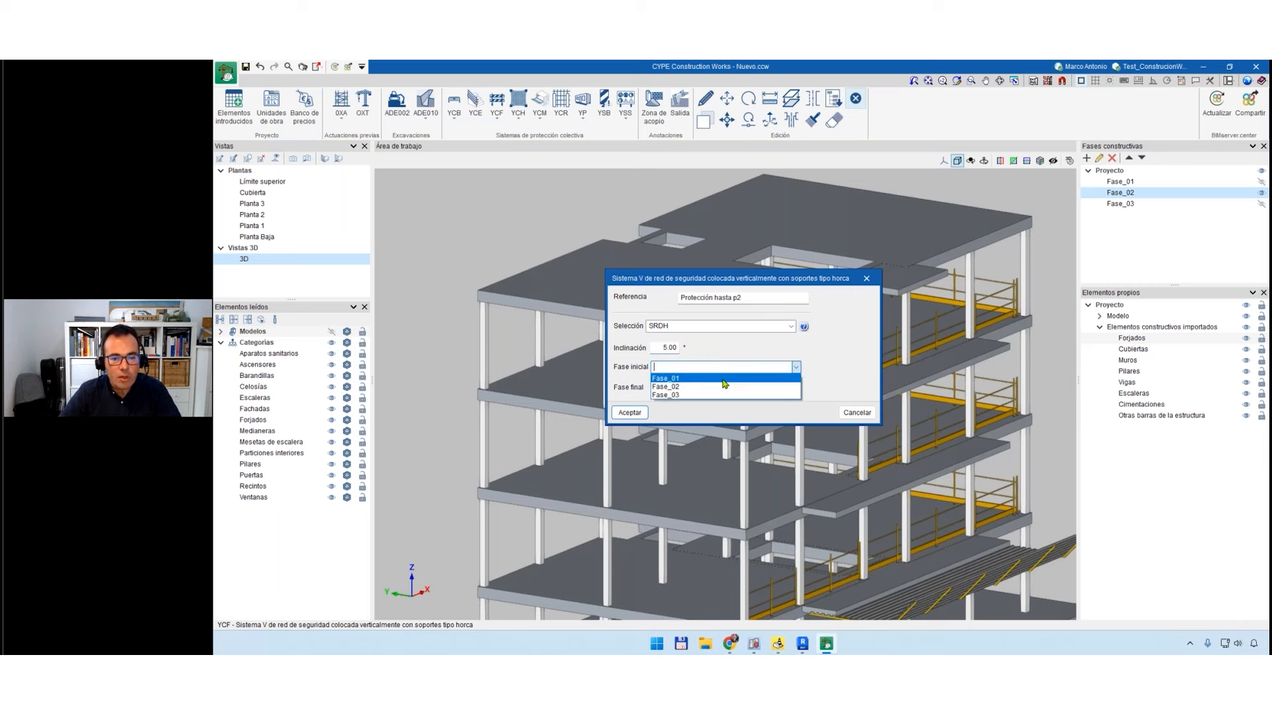
{"action": "left_click", "coordinate": [788, 390]}
{"action": "left_click", "coordinate": [796, 388]}
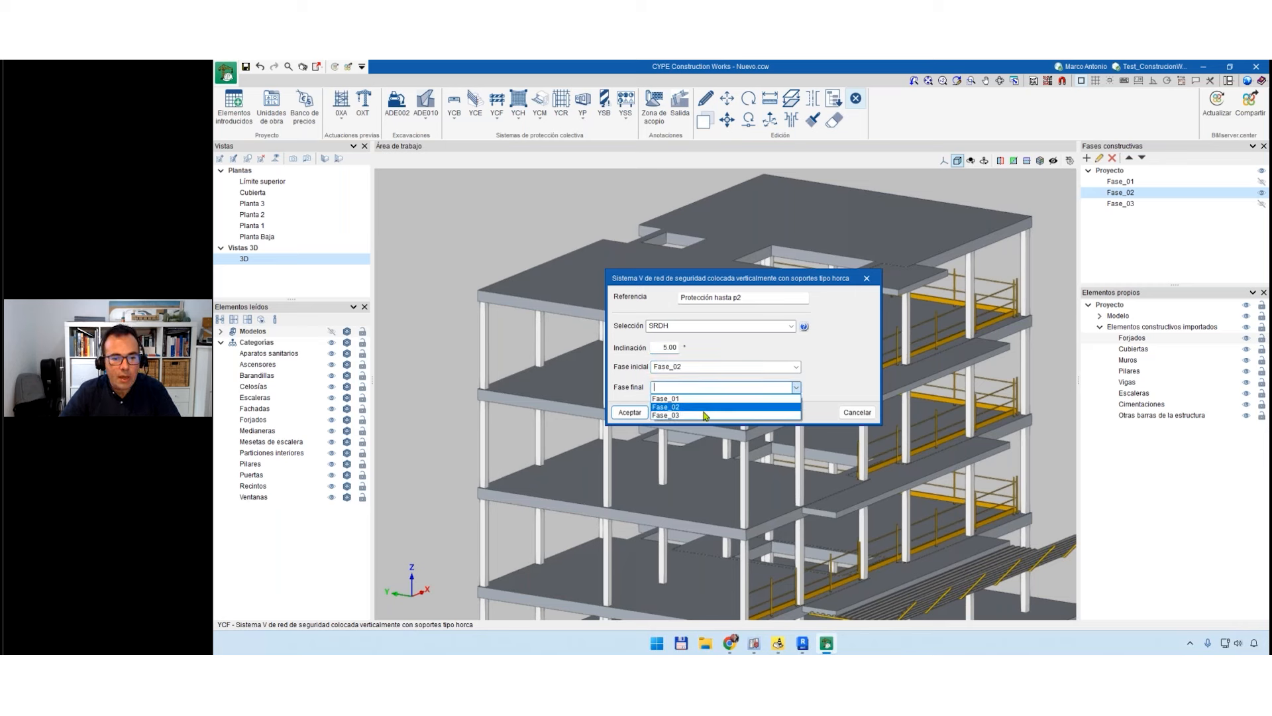
{"action": "left_click", "coordinate": [702, 411]}
{"action": "left_click", "coordinate": [630, 412]}
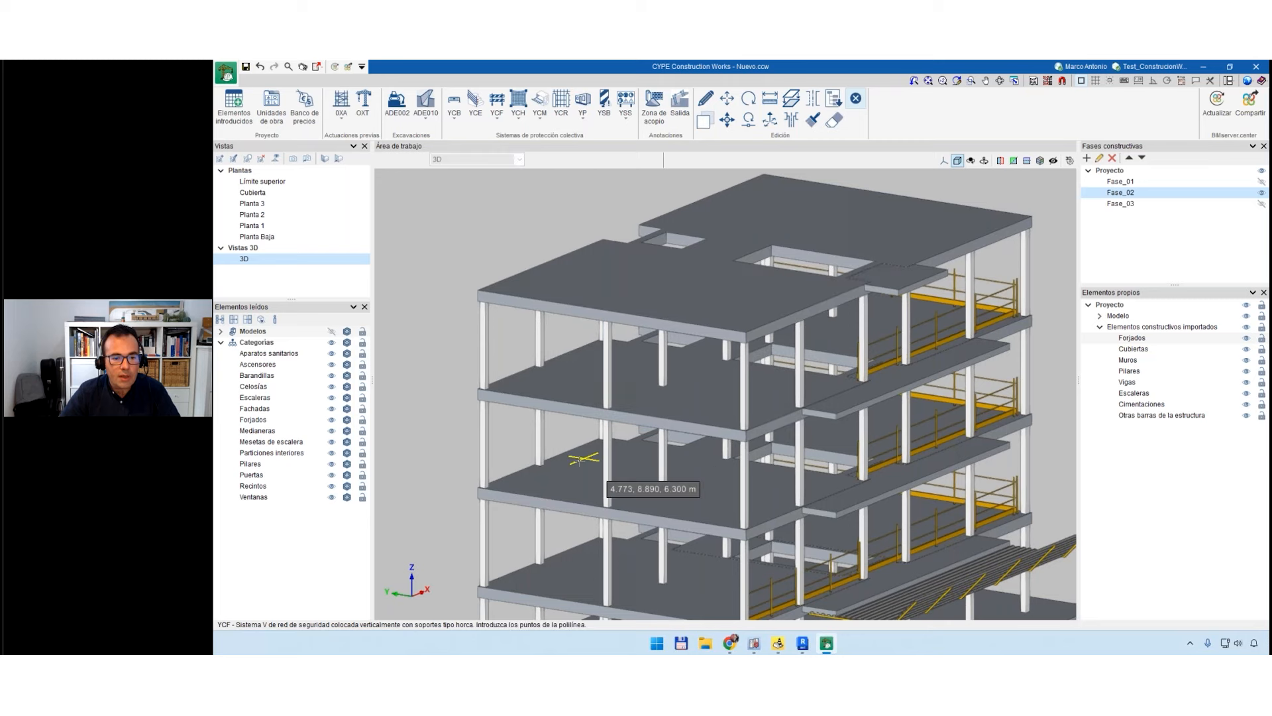
Start the net polyline at the Planta 3 slab corner 0.000, 0.000, 9.450 m and run it along the side edge towards the rear corner.
{"action": "scroll", "coordinate": [612, 509], "scroll_direction": "up", "scroll_amount": 5}
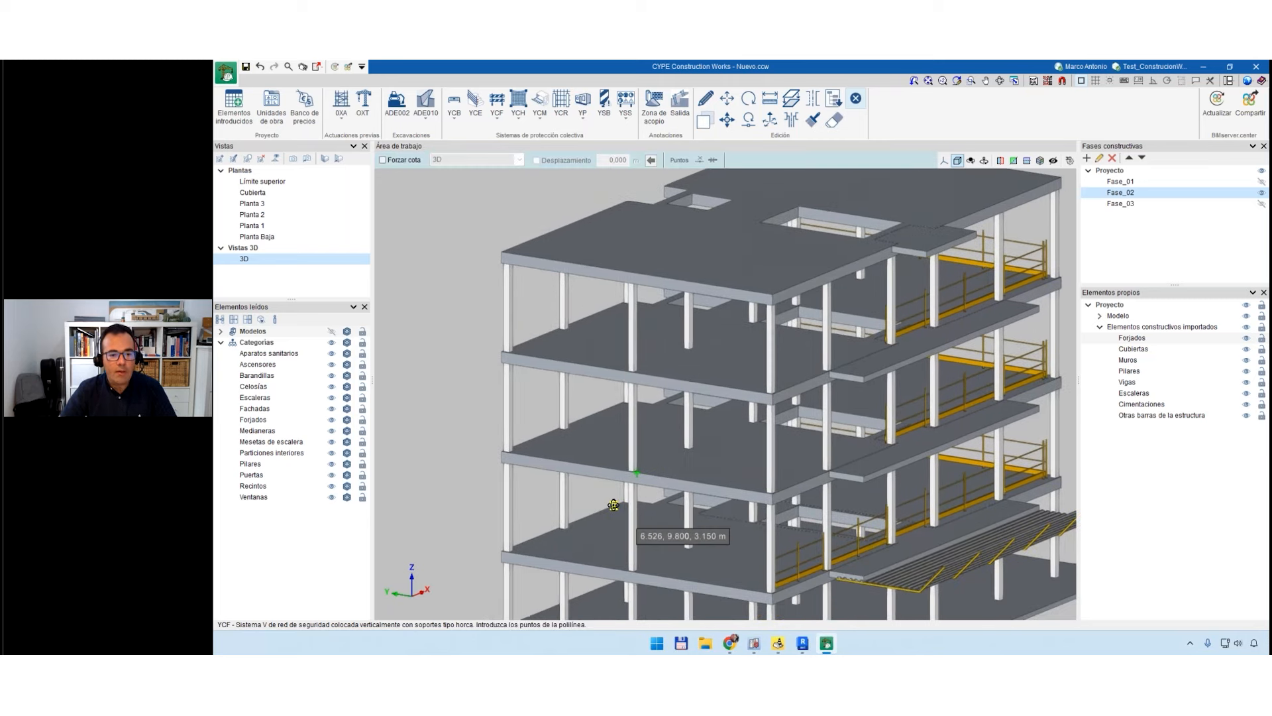
{"action": "scroll", "coordinate": [795, 583], "scroll_direction": "down", "scroll_amount": 3}
{"action": "scroll", "coordinate": [834, 491], "scroll_direction": "up", "scroll_amount": 6}
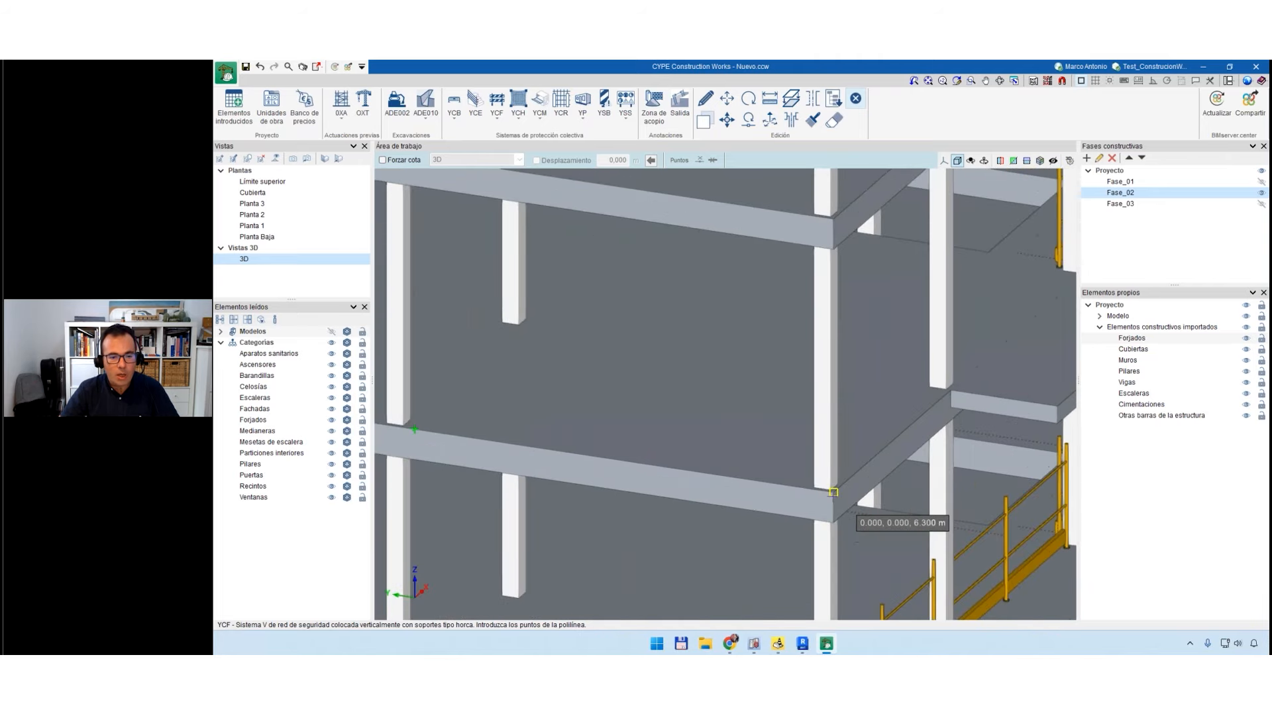
{"action": "scroll", "coordinate": [815, 502], "scroll_direction": "down", "scroll_amount": 3}
{"action": "mouse_move", "coordinate": [704, 539]}
{"action": "middle_mouse_down"}
{"action": "mouse_move", "coordinate": [741, 364]}
{"action": "mouse_move", "coordinate": [702, 536]}
{"action": "middle_mouse_up"}
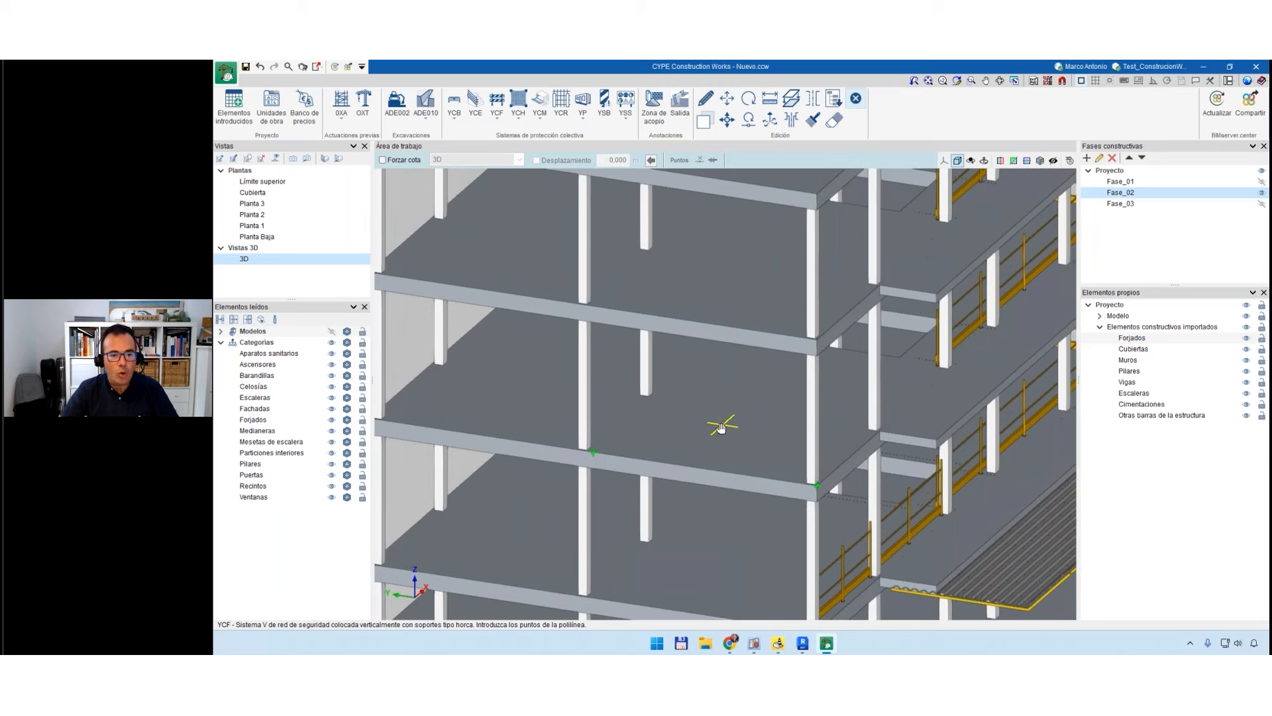
{"action": "scroll", "coordinate": [829, 368], "scroll_direction": "up", "scroll_amount": 2}
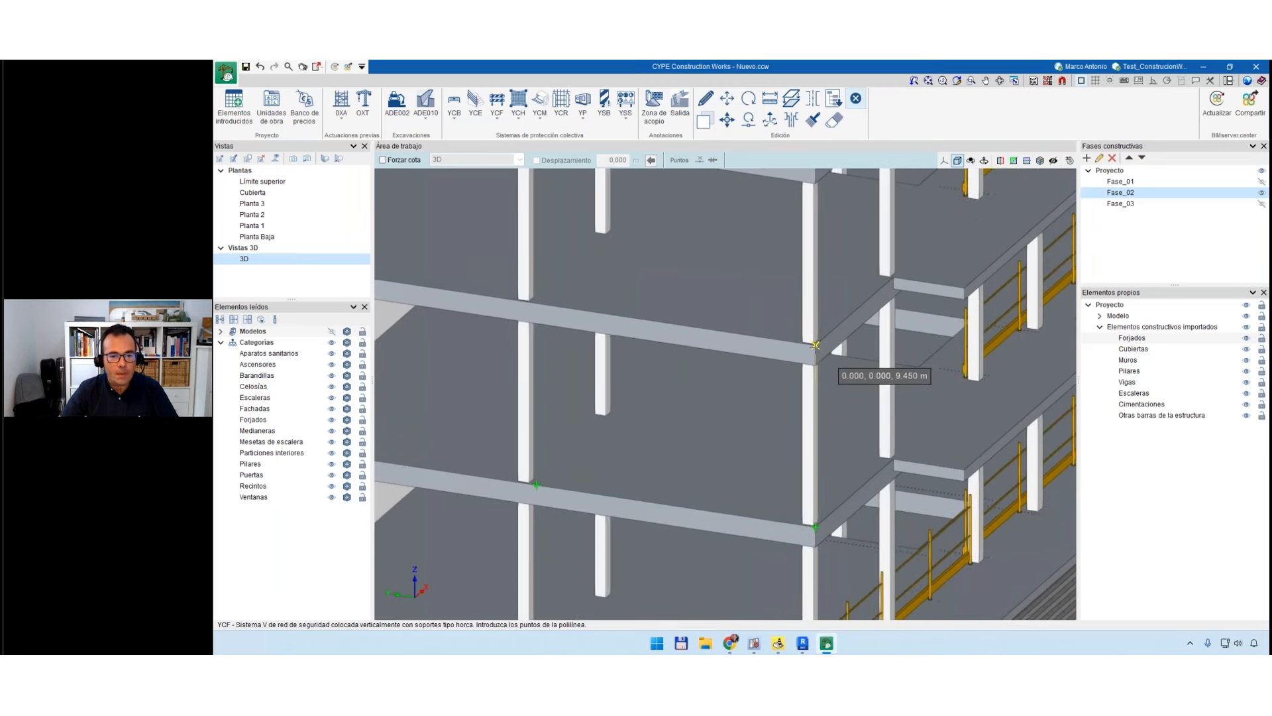
{"action": "scroll", "coordinate": [646, 389], "scroll_direction": "down", "scroll_amount": 2}
{"action": "middle_click_drag", "start_coordinate": [568, 446], "coordinate": [784, 398], "text": "shift"}
{"action": "scroll", "coordinate": [784, 397], "scroll_direction": "up", "scroll_amount": 2}
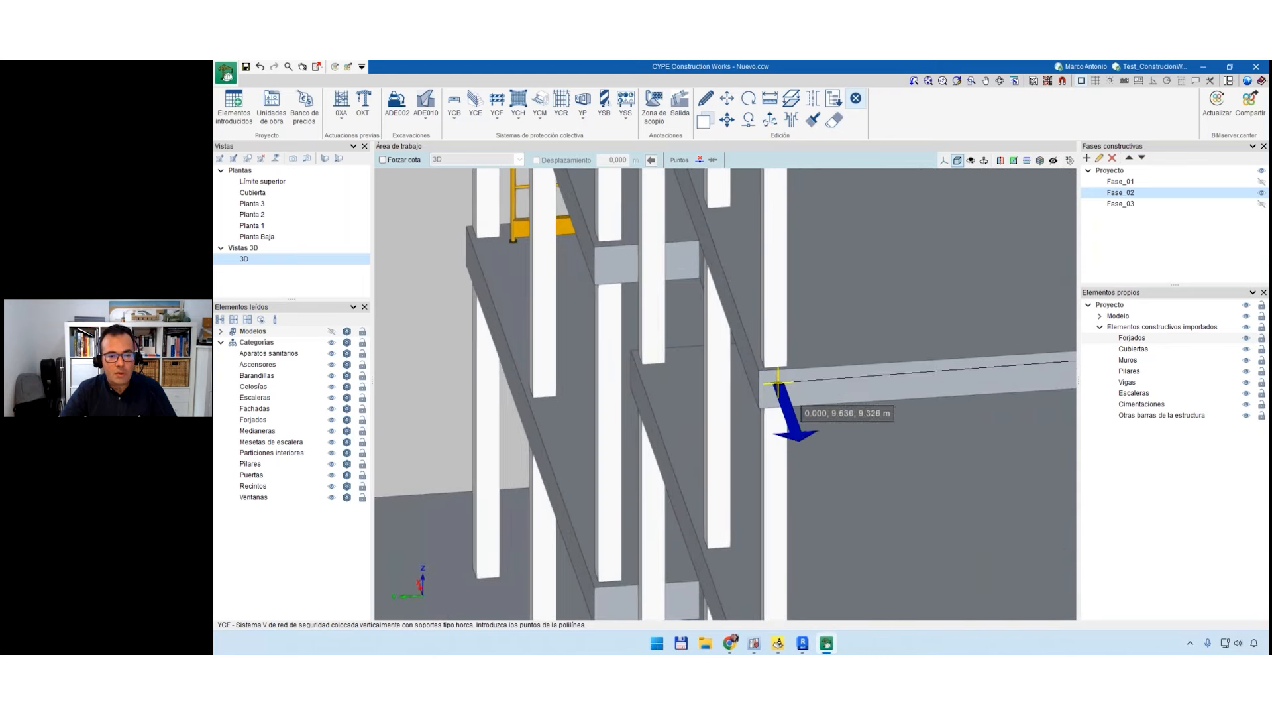
Continue the net polyline along the rear edge of the Planta 3 slab to the corner at 16.800, 9.800, 9.450 m.
{"action": "scroll", "coordinate": [639, 428], "scroll_direction": "down", "scroll_amount": 3}
{"action": "middle_click_drag", "start_coordinate": [556, 420], "coordinate": [719, 398], "text": "shift"}
{"action": "scroll", "coordinate": [716, 337], "scroll_direction": "down", "scroll_amount": 3}
{"action": "middle_click_drag", "start_coordinate": [606, 405], "coordinate": [702, 451], "text": "shift"}
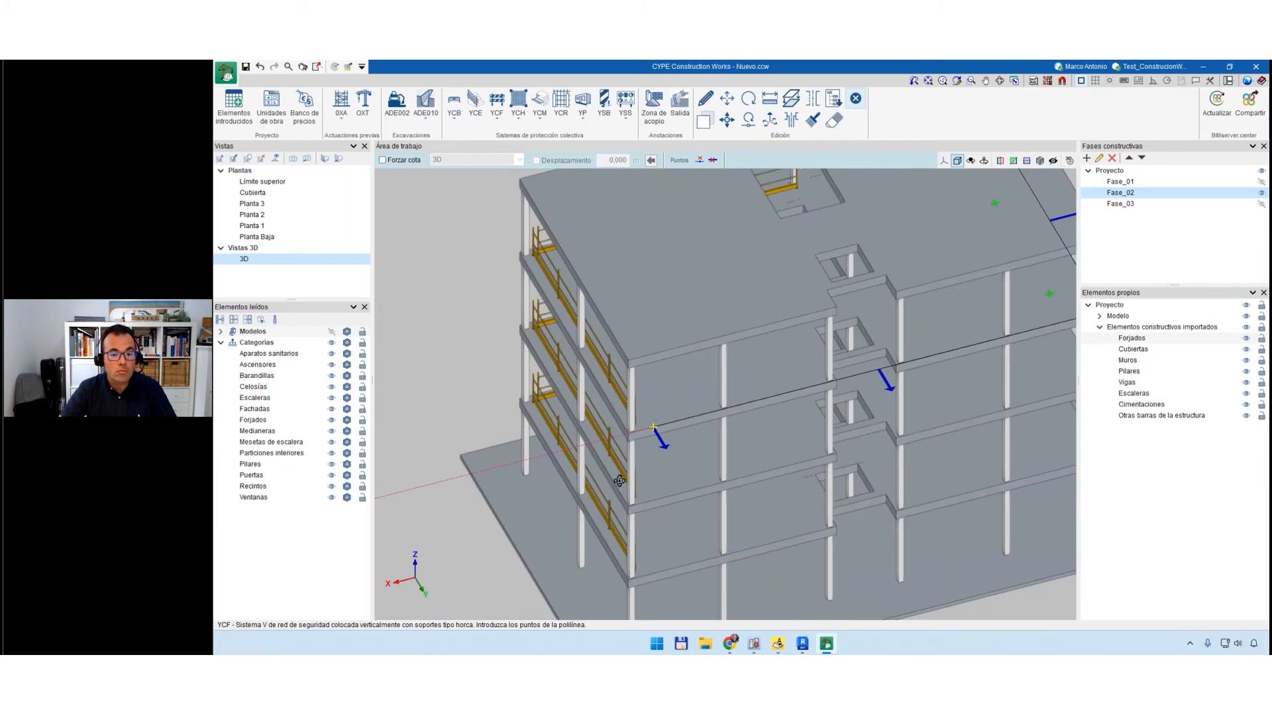
{"action": "scroll", "coordinate": [699, 483], "scroll_direction": "up", "scroll_amount": 3}
{"action": "scroll", "coordinate": [716, 470], "scroll_direction": "up", "scroll_amount": 2}
{"action": "left_click", "coordinate": [713, 473]}
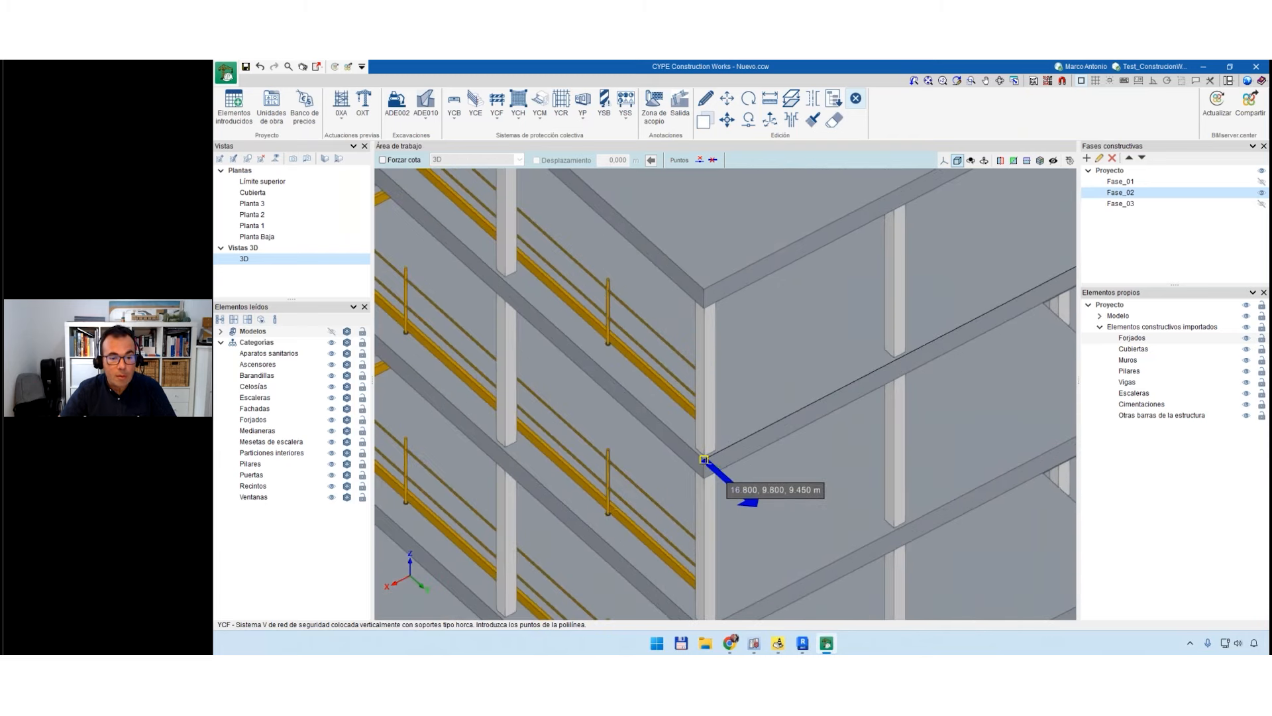
End the net polyline at the slab corner 16.800, 0.000, 9.450 m and finish the net.
{"action": "scroll", "coordinate": [568, 520], "scroll_direction": "down", "scroll_amount": 2}
{"action": "scroll", "coordinate": [552, 491], "scroll_direction": "down", "scroll_amount": 2}
{"action": "middle_click_drag", "start_coordinate": [540, 534], "coordinate": [625, 497], "text": "shift"}
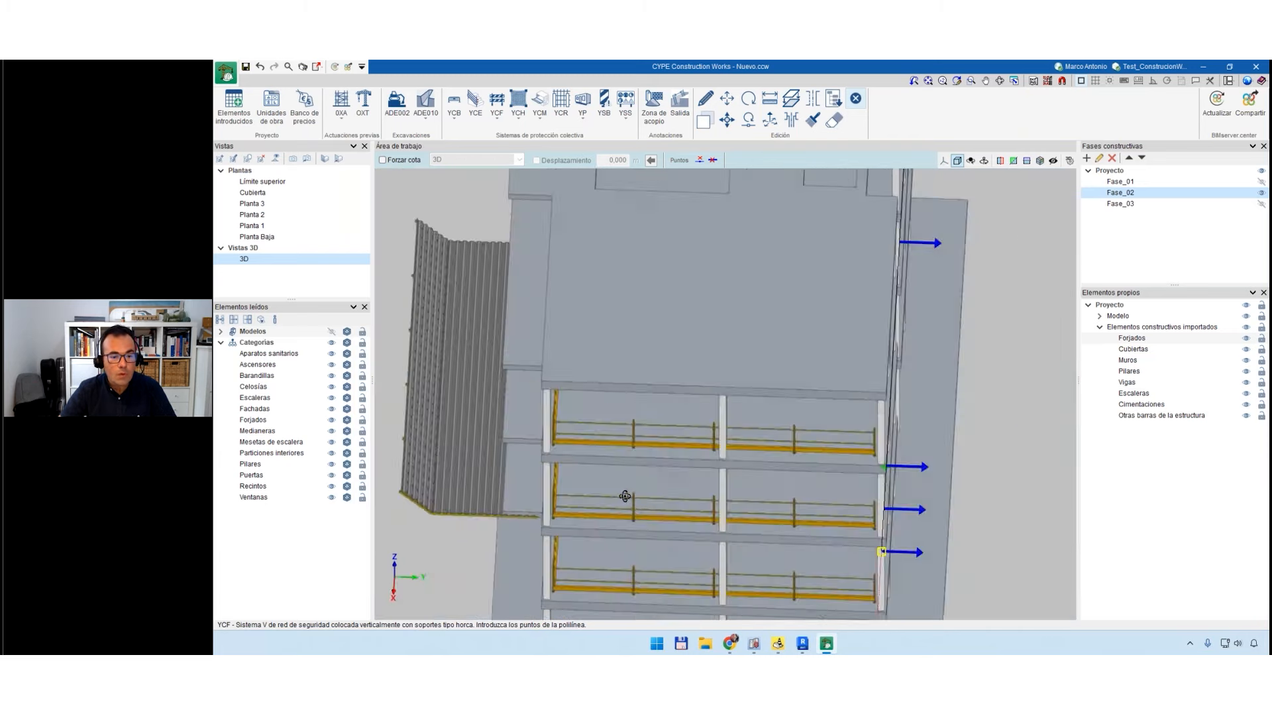
{"action": "scroll", "coordinate": [536, 474], "scroll_direction": "up", "scroll_amount": 4}
{"action": "scroll", "coordinate": [543, 467], "scroll_direction": "up", "scroll_amount": 1}
{"action": "left_click", "coordinate": [550, 443]}
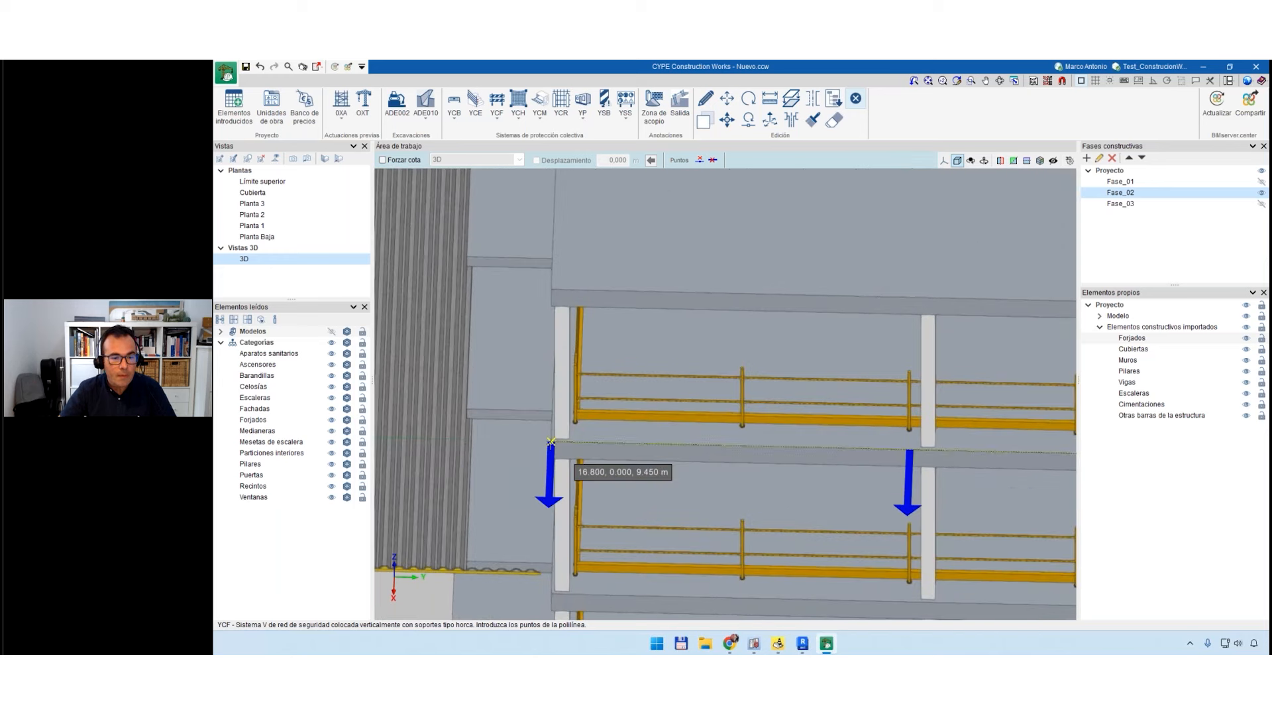
{"action": "scroll", "coordinate": [544, 489], "scroll_direction": "down", "scroll_amount": 5}
{"action": "scroll", "coordinate": [544, 489], "scroll_direction": "down", "scroll_amount": 5}
{"action": "key", "text": "Return"}
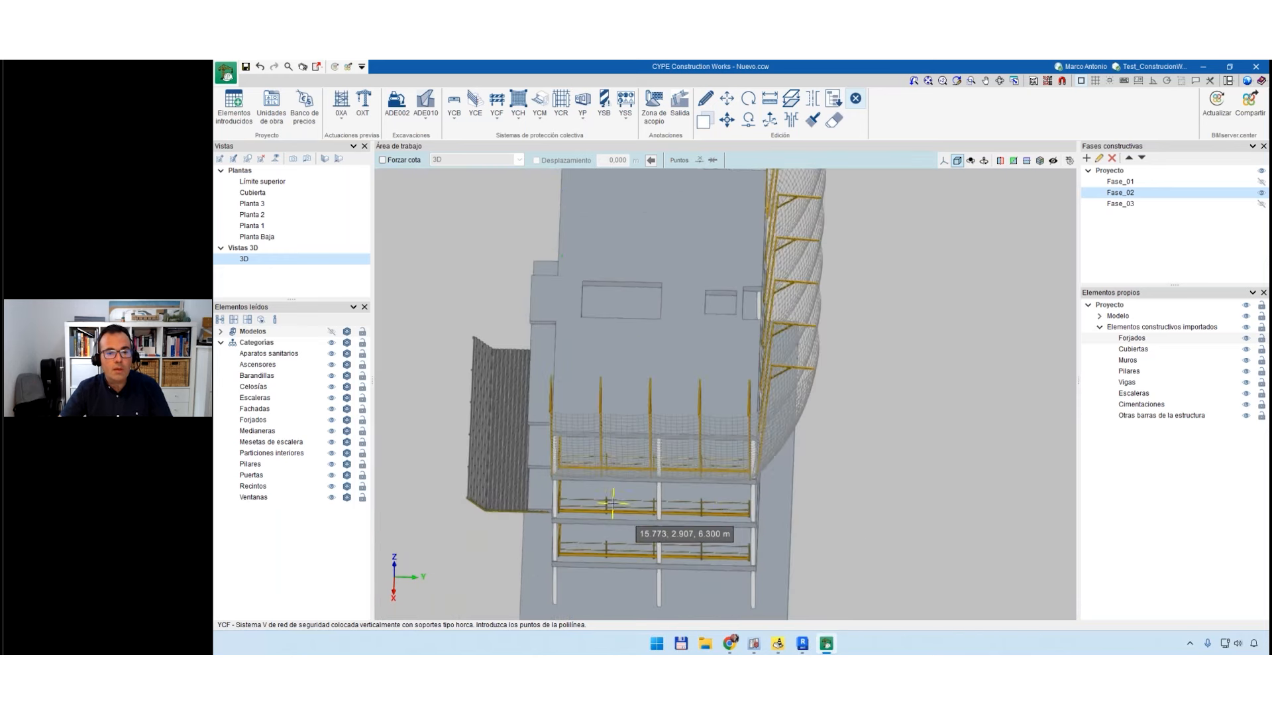
{"action": "middle_click_drag", "start_coordinate": [761, 546], "coordinate": [677, 515], "text": "shift"}
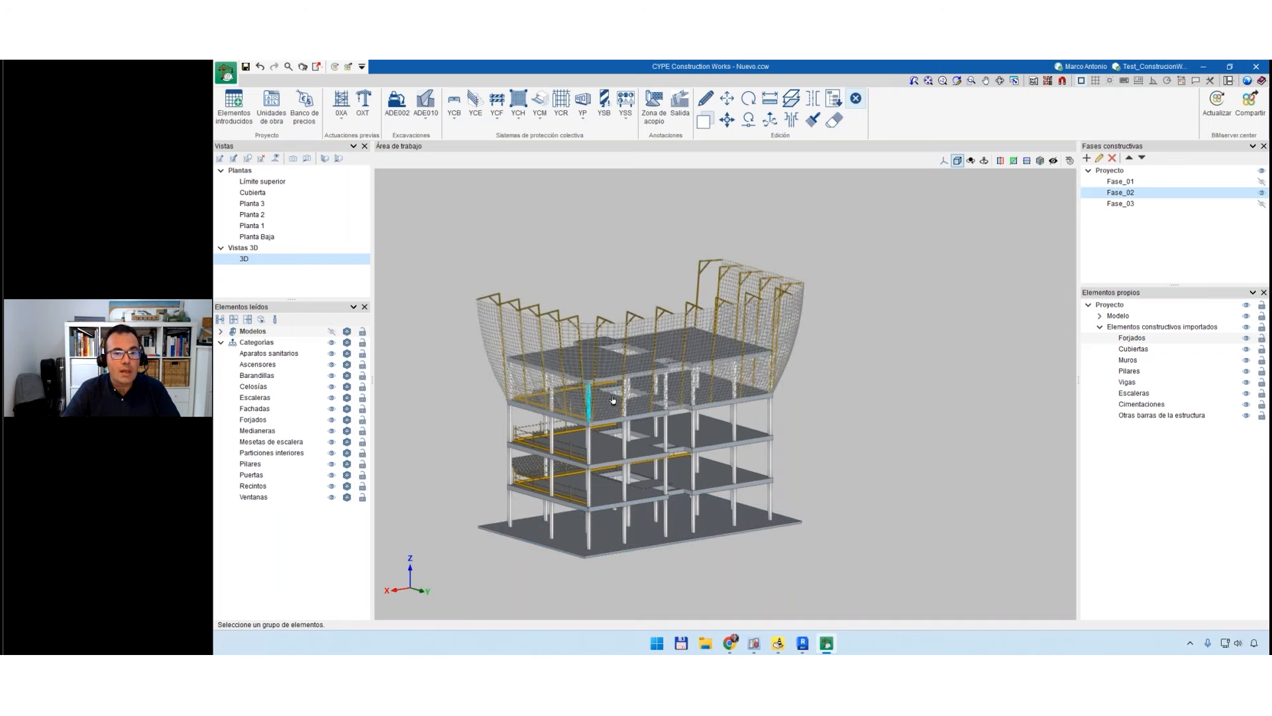
Modify the height position of the vertical safety net, placing it at an absolute level of 3 m.
{"action": "left_click", "coordinate": [769, 119]}
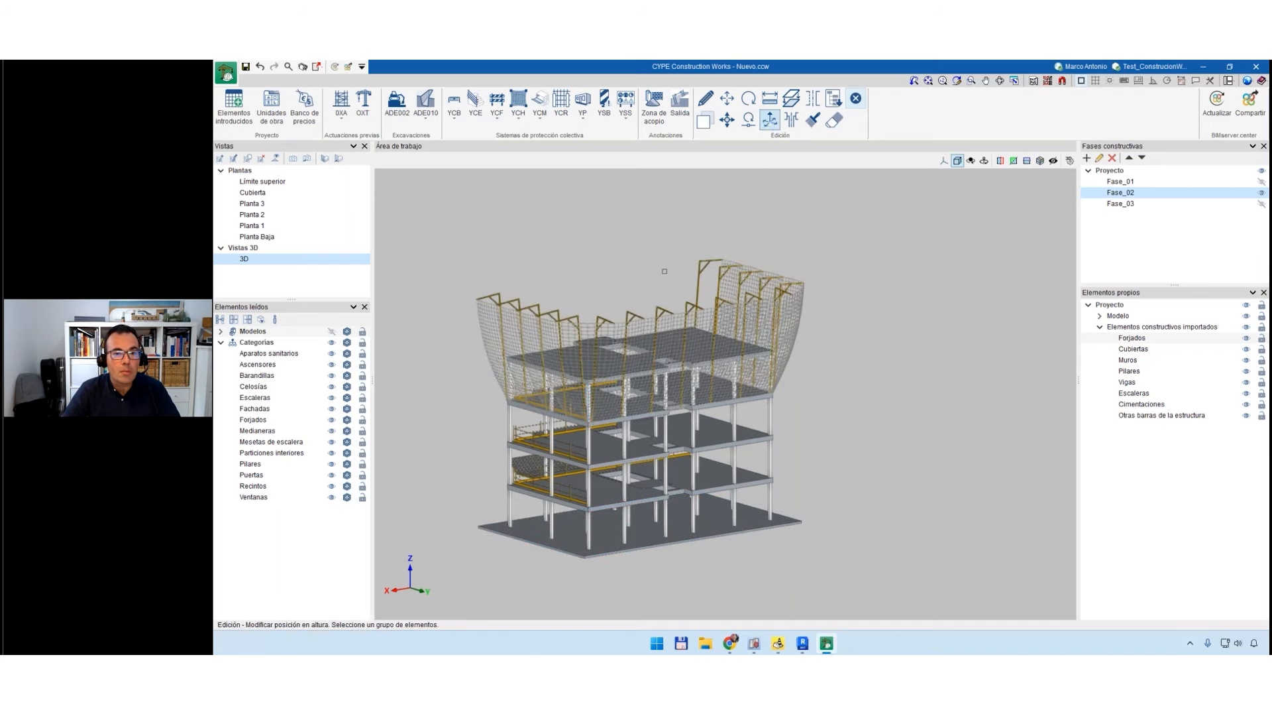
{"action": "left_click", "coordinate": [596, 424]}
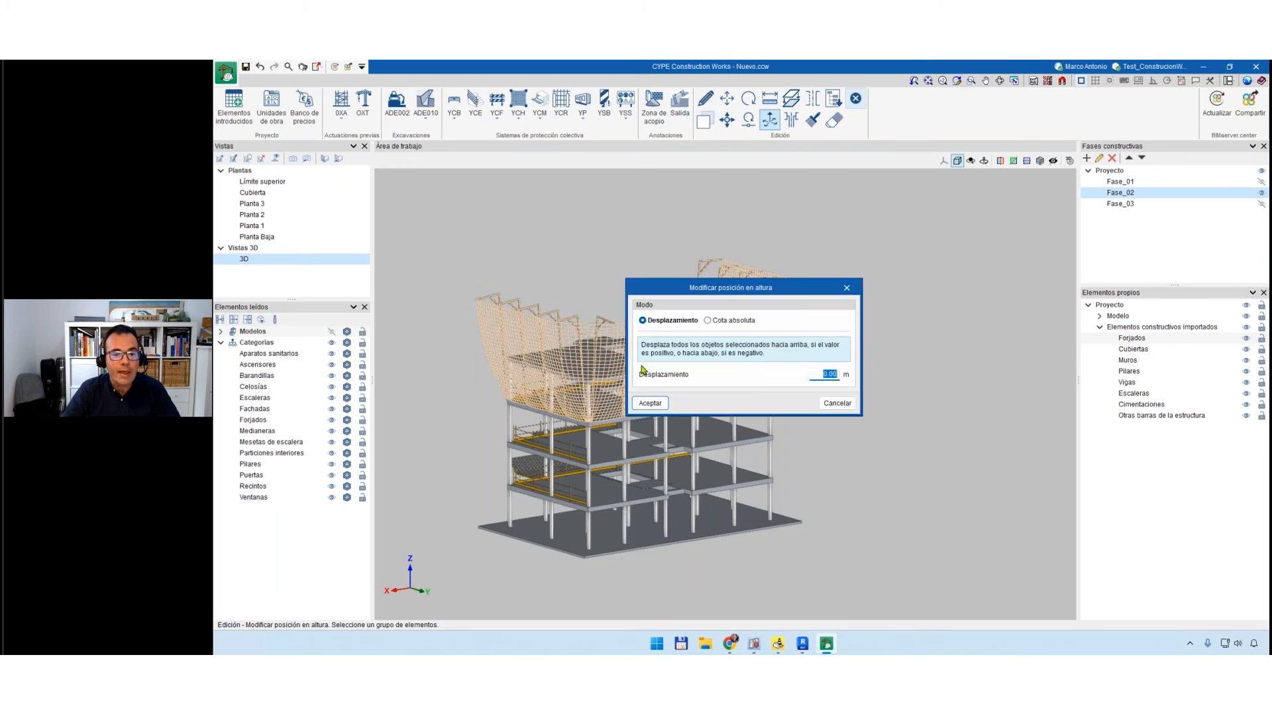
{"action": "left_click", "coordinate": [708, 320]}
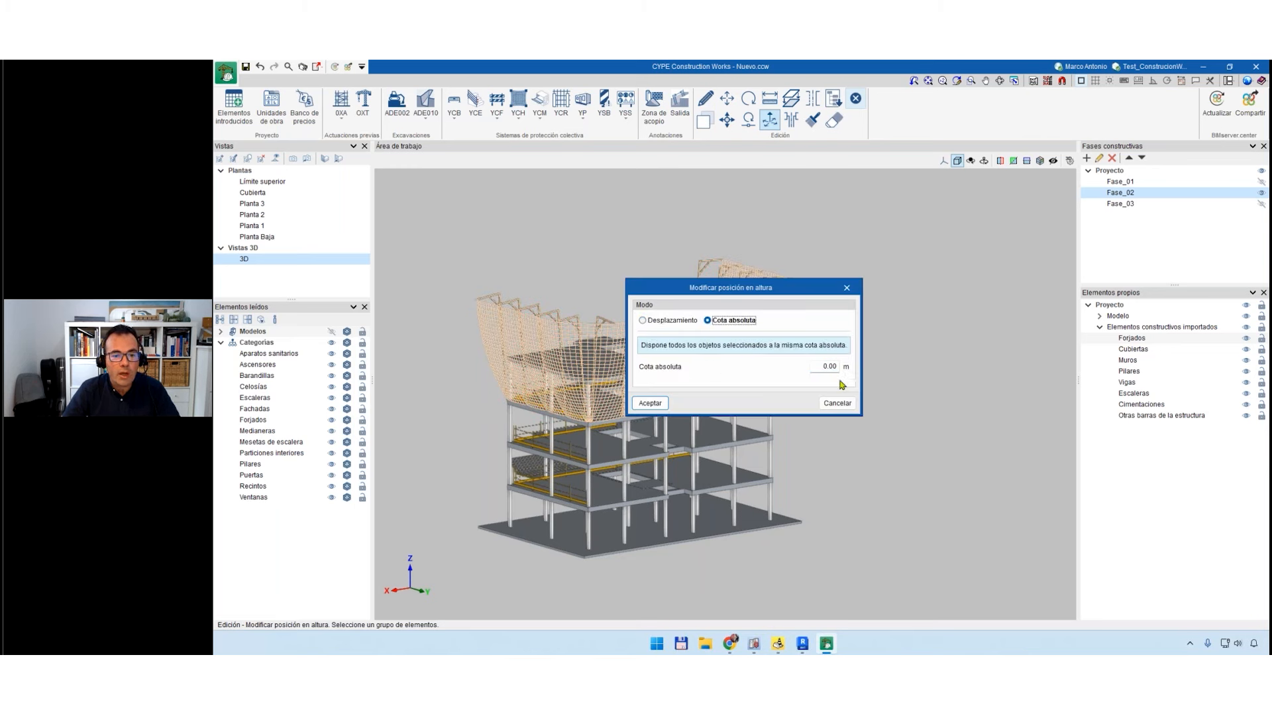
{"action": "left_click", "coordinate": [824, 366]}
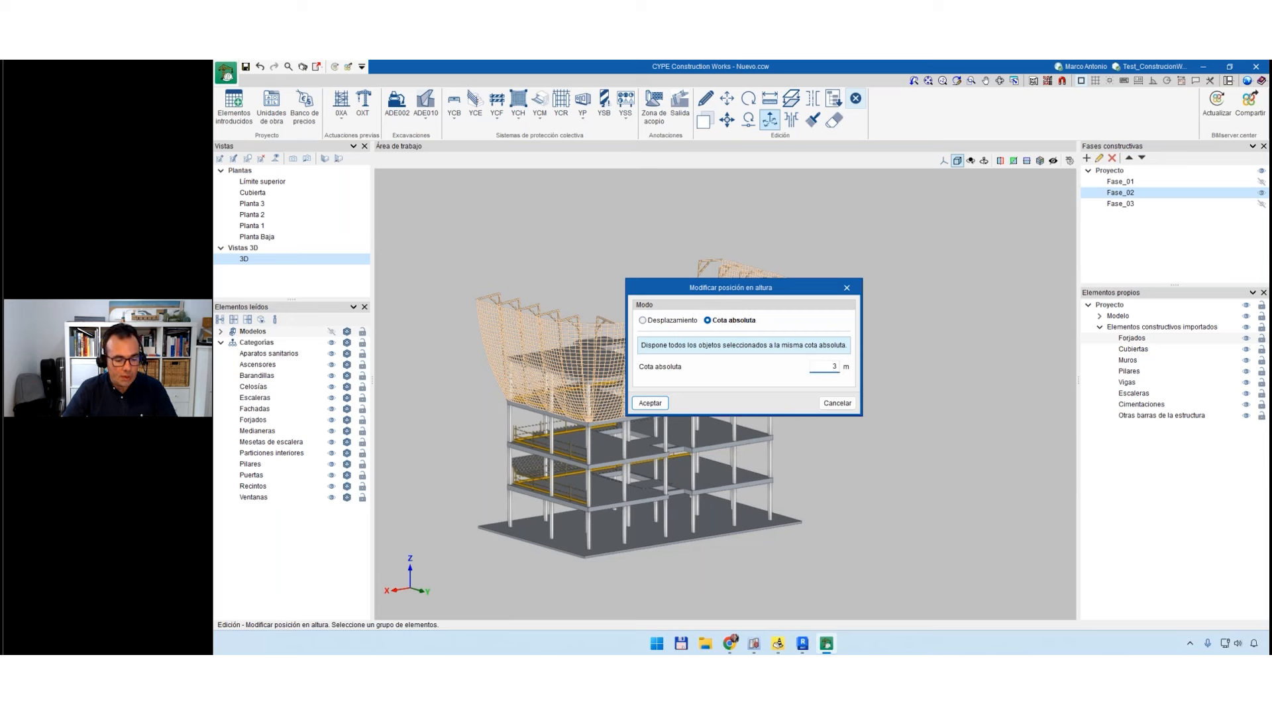
{"action": "left_click", "coordinate": [648, 403]}
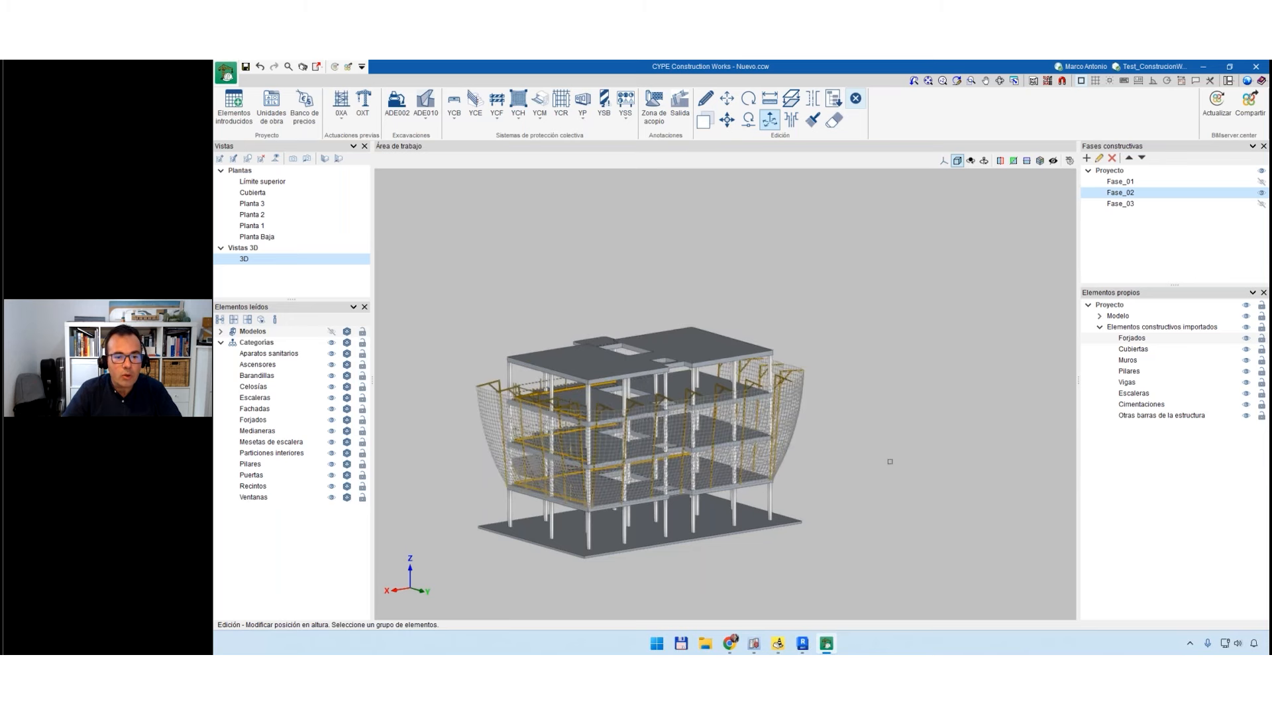
Move the vertical safety net to an absolute level of 6 m.
{"action": "middle_click_drag", "start_coordinate": [921, 392], "coordinate": [839, 542]}
{"action": "scroll", "coordinate": [839, 542], "scroll_direction": "up", "scroll_amount": 5}
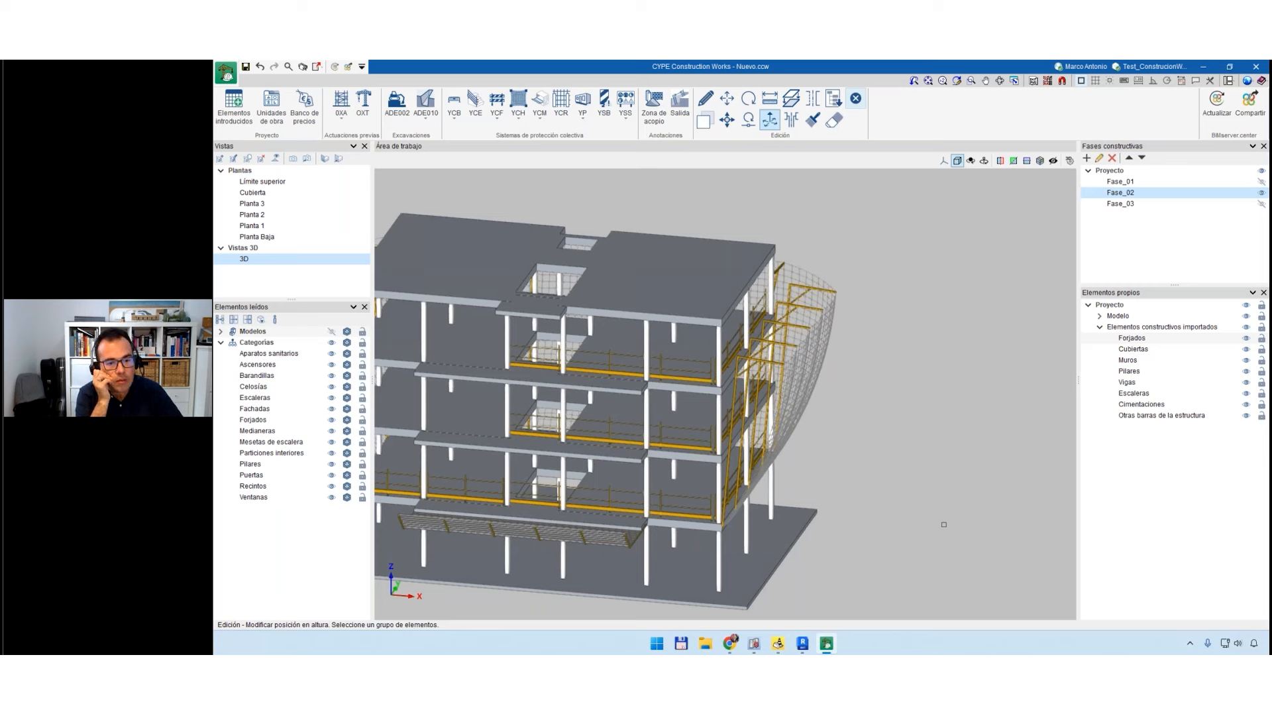
{"action": "left_click", "coordinate": [754, 487]}
{"action": "right_click", "coordinate": [754, 487]}
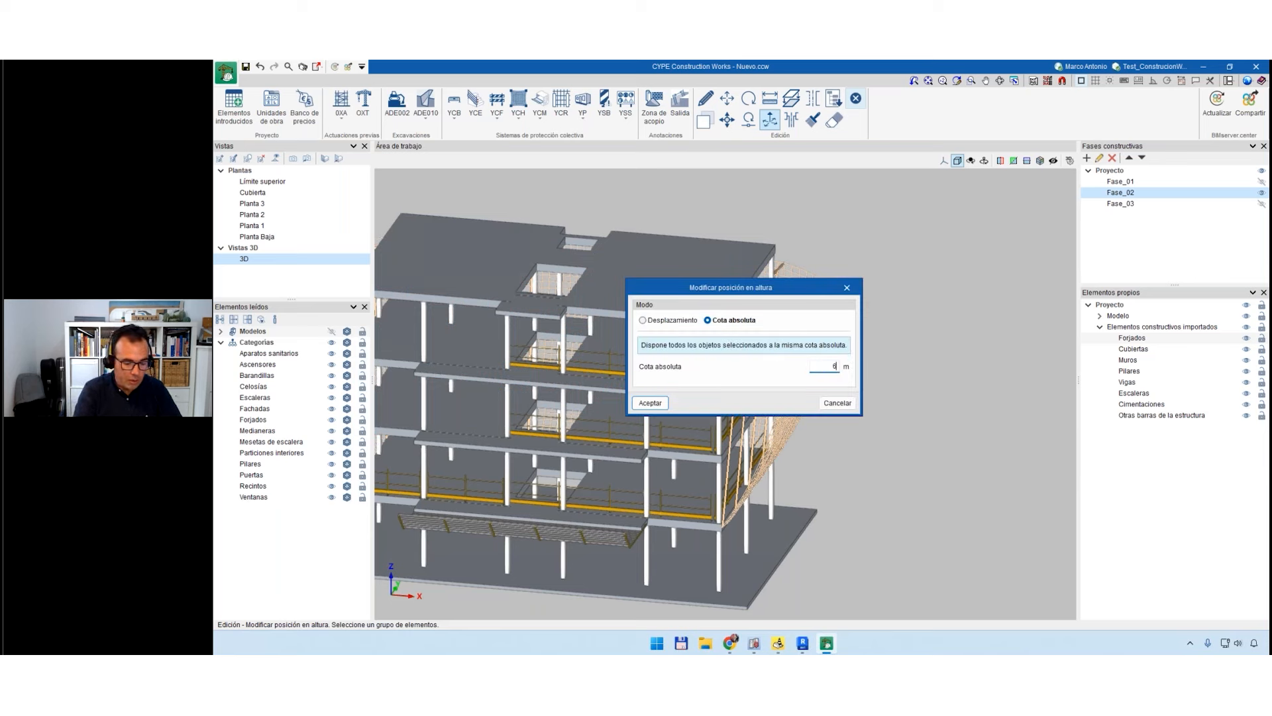
{"action": "left_click", "coordinate": [650, 403]}
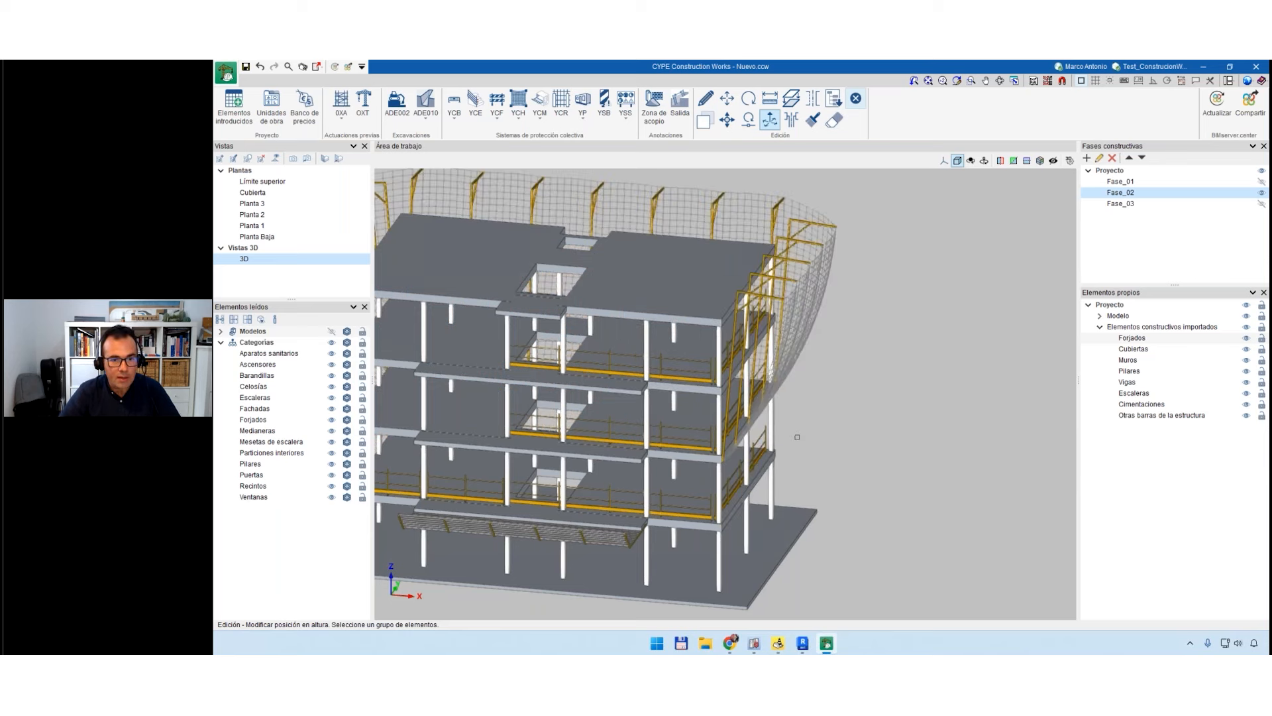
Check the repositioned net in 3D and in the Planta 3 and Planta 2 plan views.
{"action": "scroll", "coordinate": [796, 436], "scroll_direction": "down", "scroll_amount": 2}
{"action": "middle_click_drag", "start_coordinate": [812, 452], "coordinate": [629, 460], "text": "shift"}
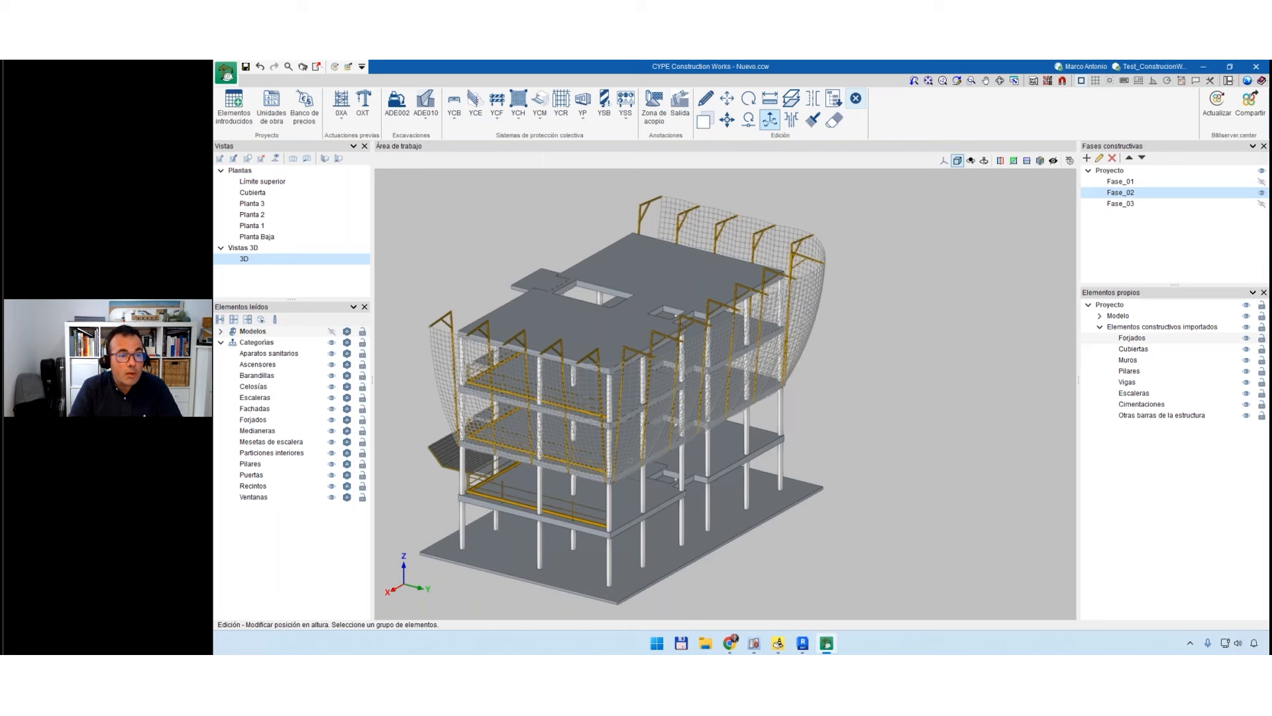
{"action": "left_click", "coordinate": [252, 203]}
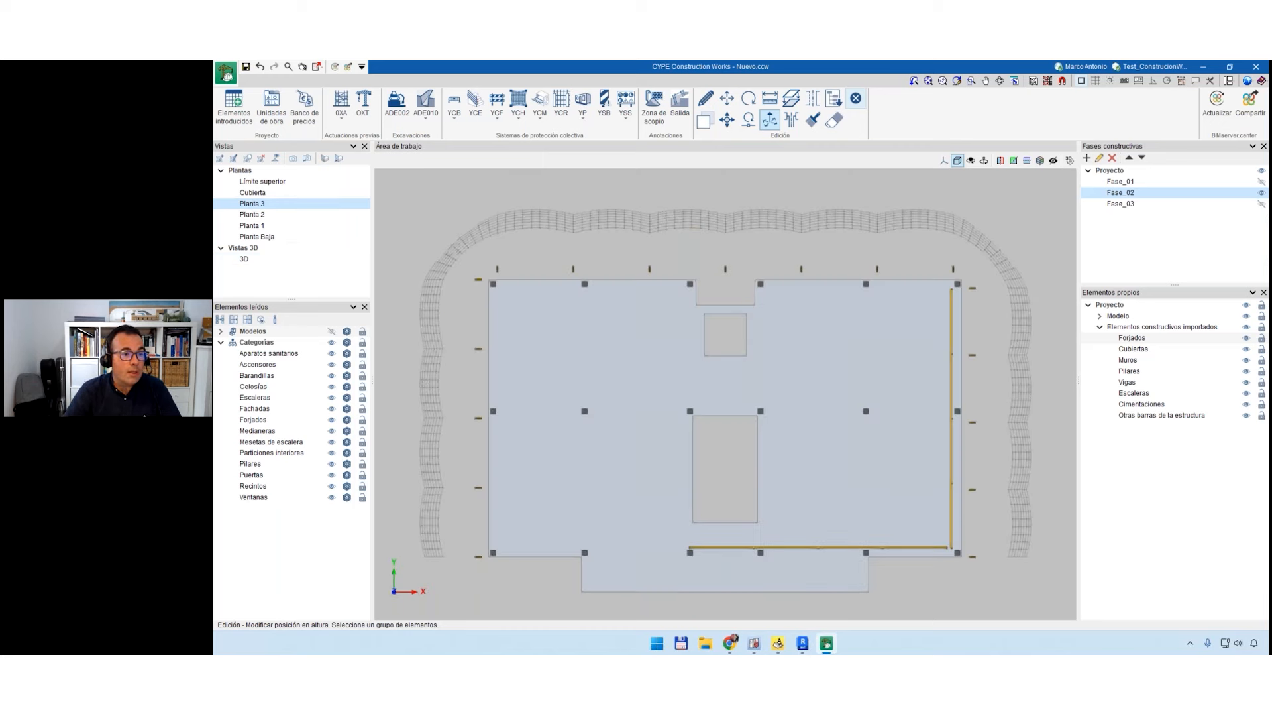
{"action": "left_click", "coordinate": [251, 215]}
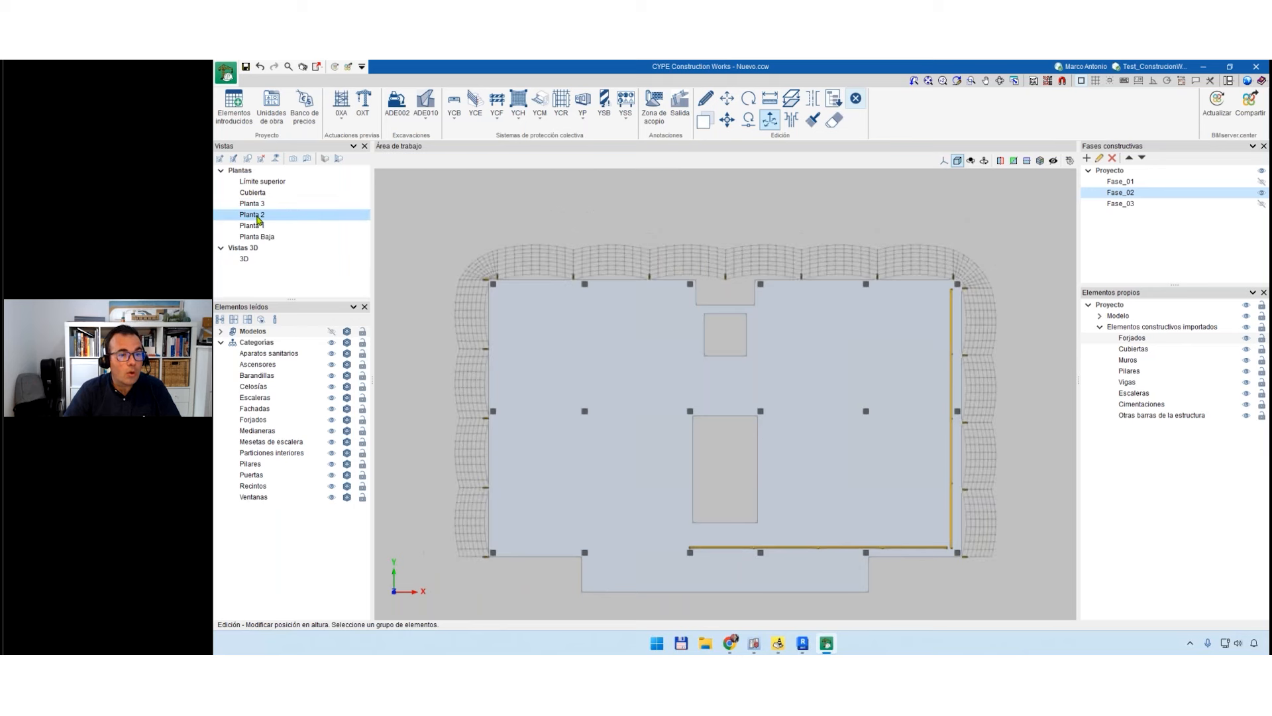
{"action": "scroll", "coordinate": [637, 484], "scroll_direction": "down", "scroll_amount": 2}
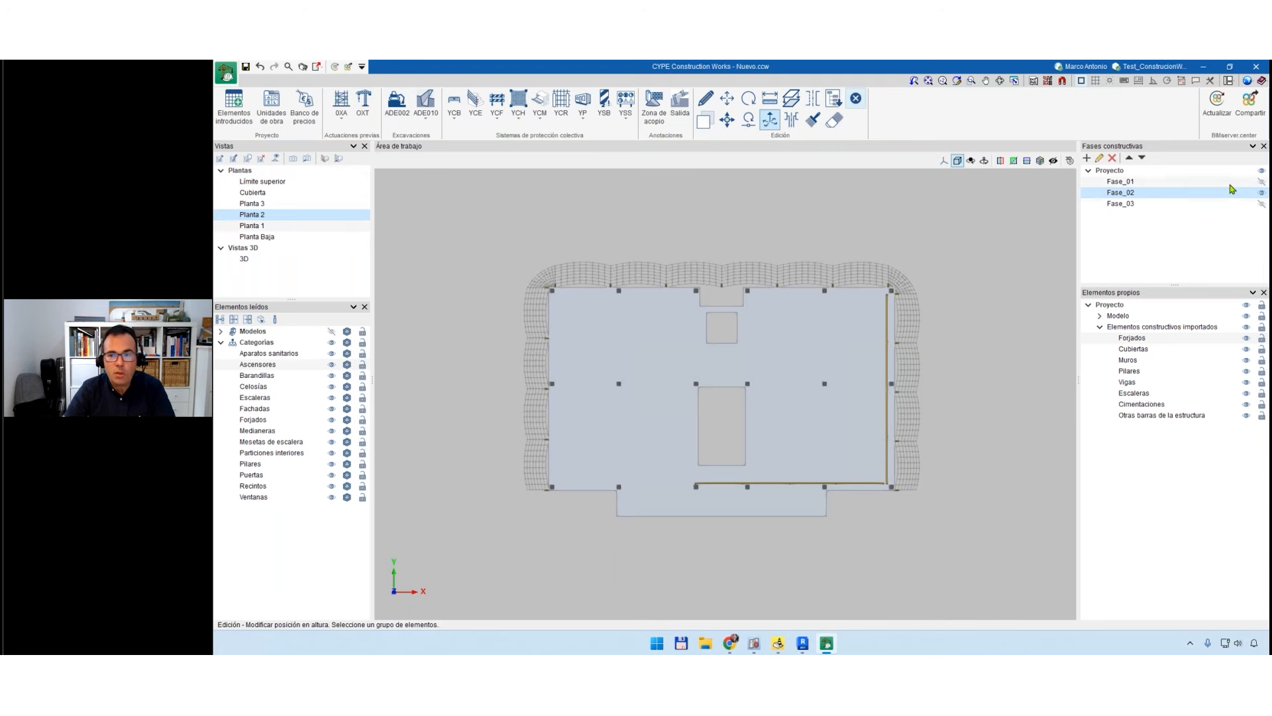
Hide Fase_02, show only Fase_01 and open the Planta Baja plan view.
{"action": "left_click", "coordinate": [1261, 192]}
{"action": "left_click", "coordinate": [1262, 181]}
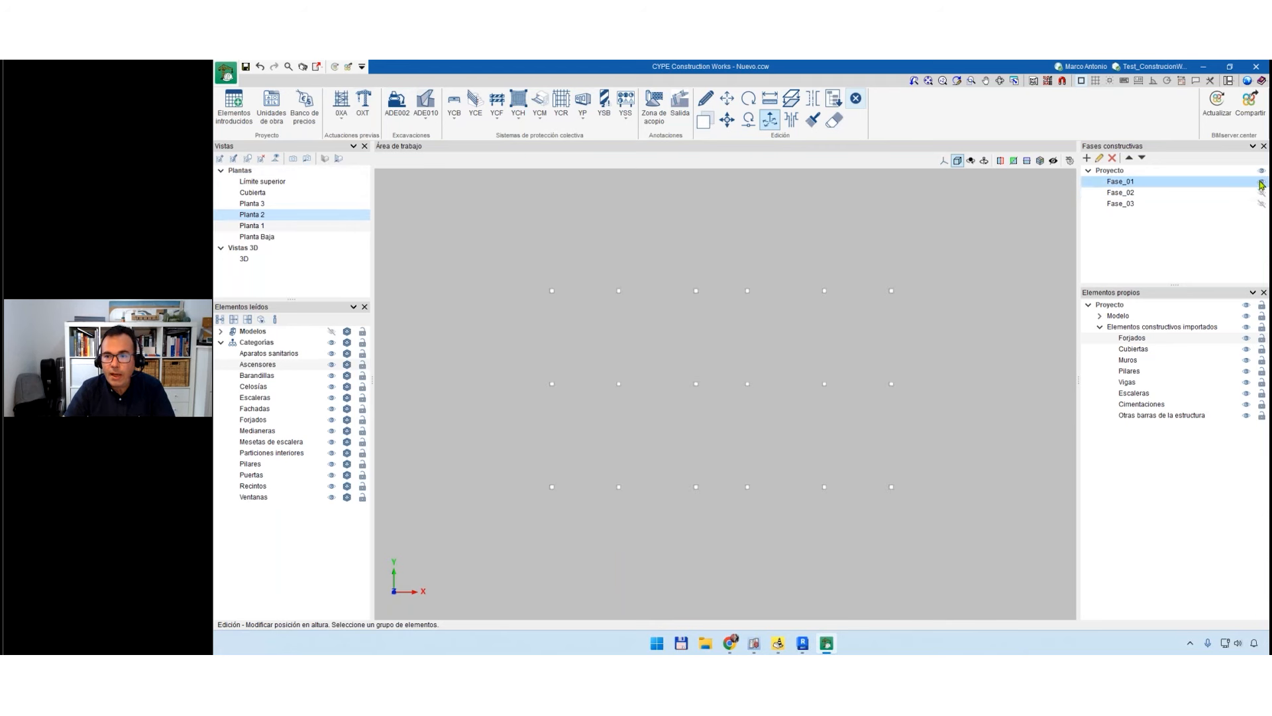
{"action": "left_click", "coordinate": [265, 238]}
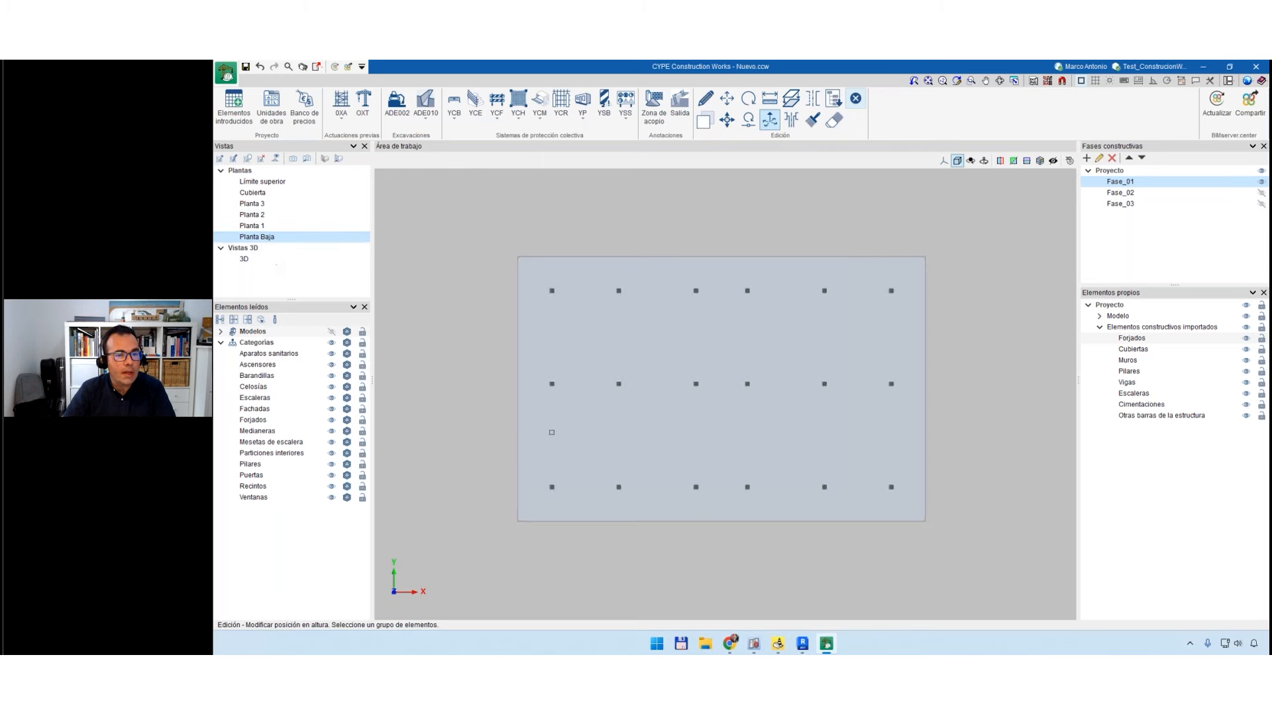
Define an ADE002 open-air mechanical excavation type with reference EZC and terrain type Arena semidensa, and accept.
{"action": "left_click", "coordinate": [397, 102]}
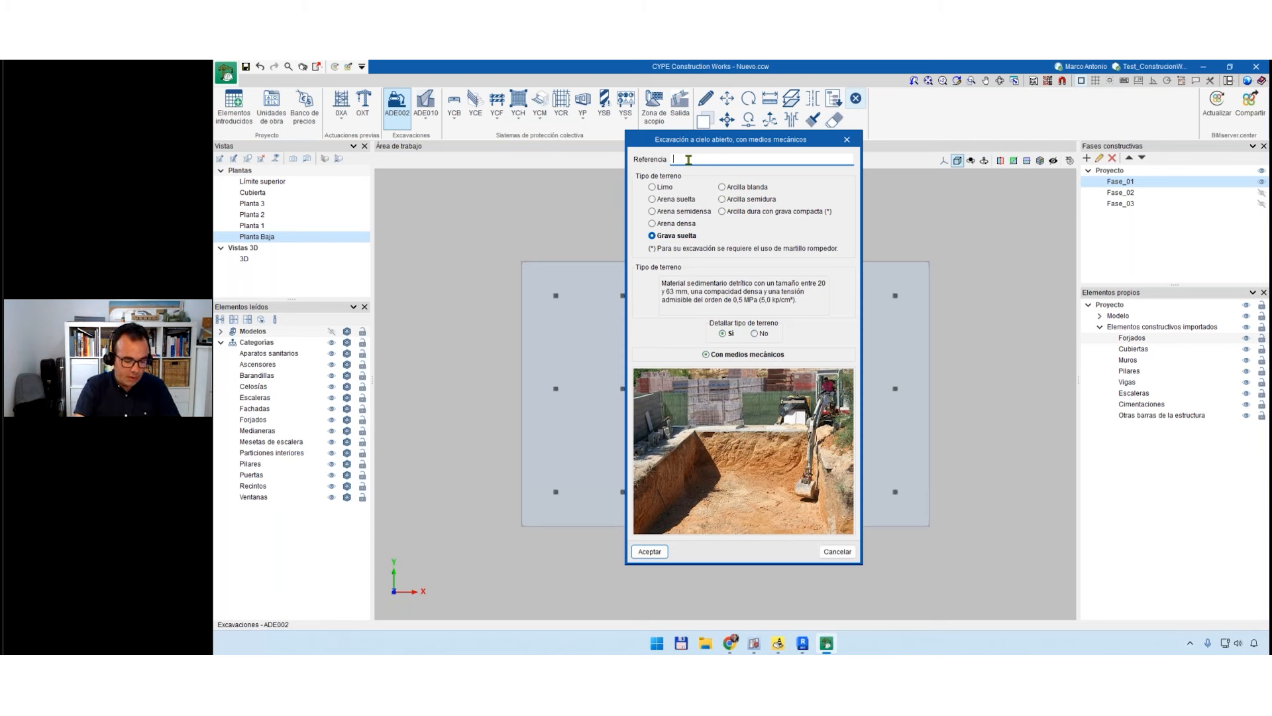
{"action": "type", "text": "EZC"}
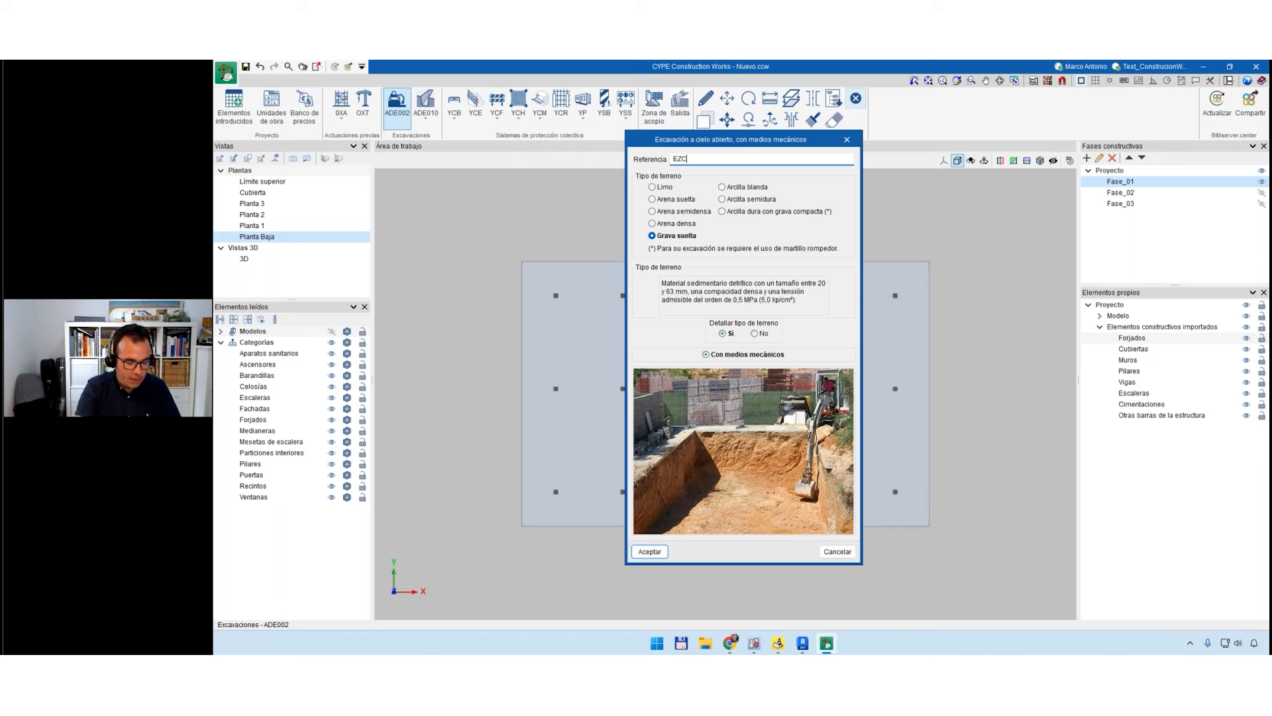
{"action": "left_click", "coordinate": [654, 212]}
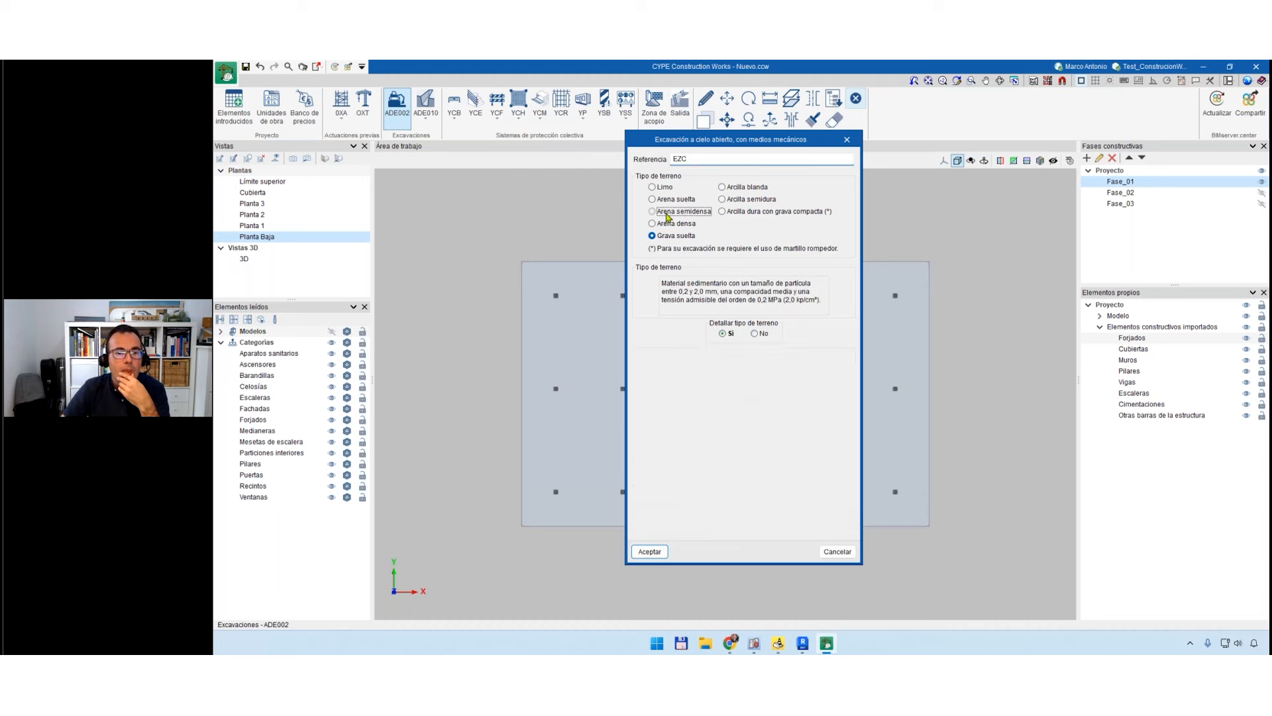
{"action": "left_click", "coordinate": [649, 551]}
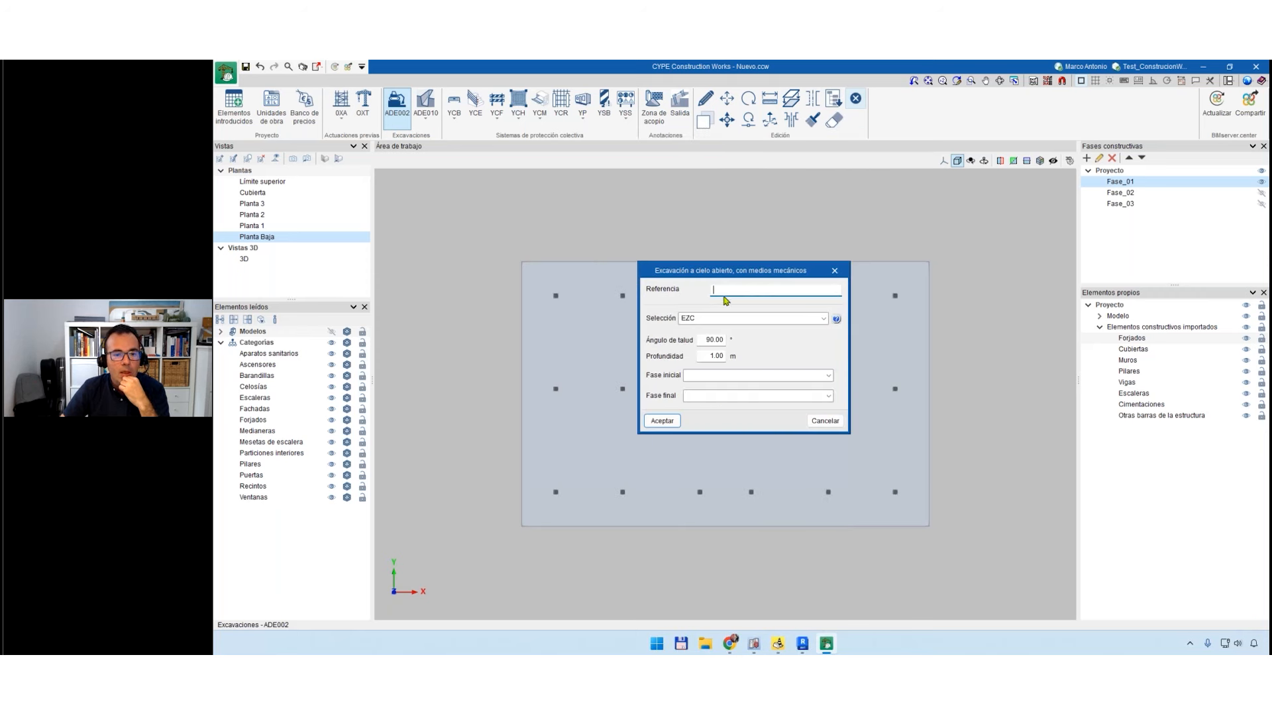
Give the excavation the reference Excavación cimentación, a 60° slope angle and Fase_01 as initial and final phase, and accept.
{"action": "type", "text": "Excavación cimentación"}
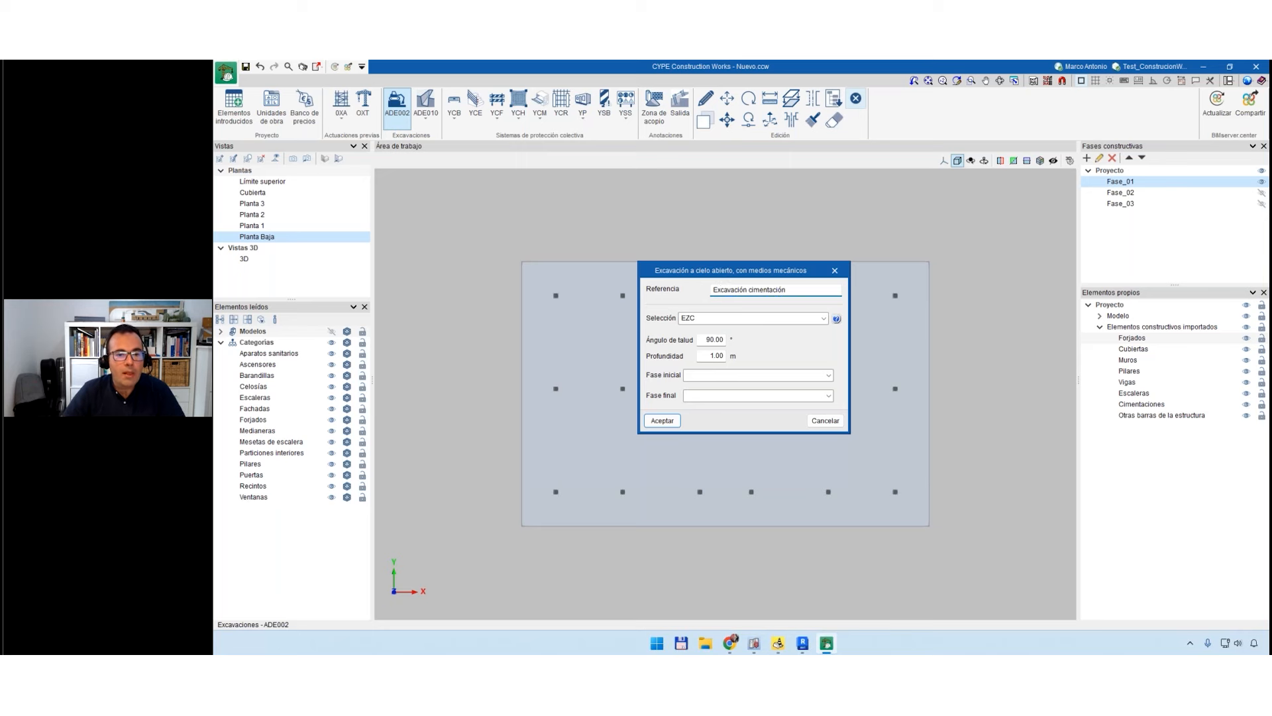
{"action": "double_click", "coordinate": [712, 339]}
{"action": "type", "text": "60"}
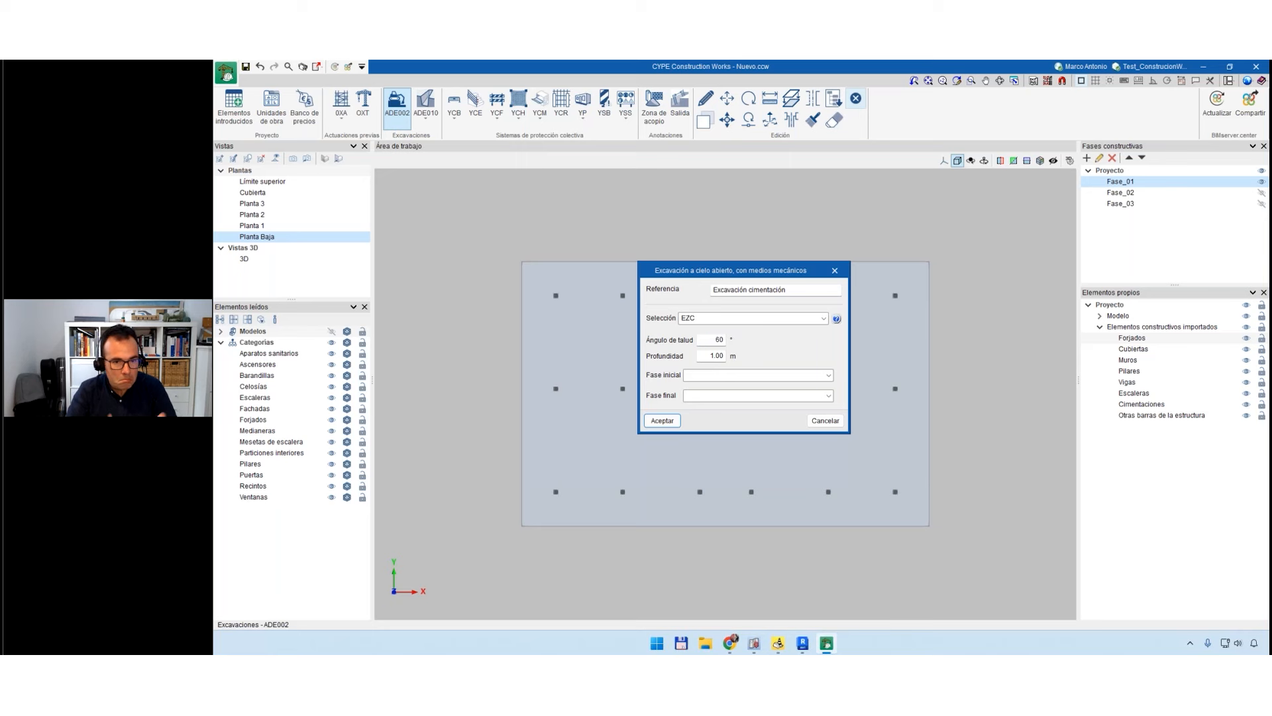
{"action": "left_click", "coordinate": [828, 375]}
{"action": "left_click", "coordinate": [758, 387]}
{"action": "left_click", "coordinate": [792, 397]}
{"action": "left_click", "coordinate": [696, 405]}
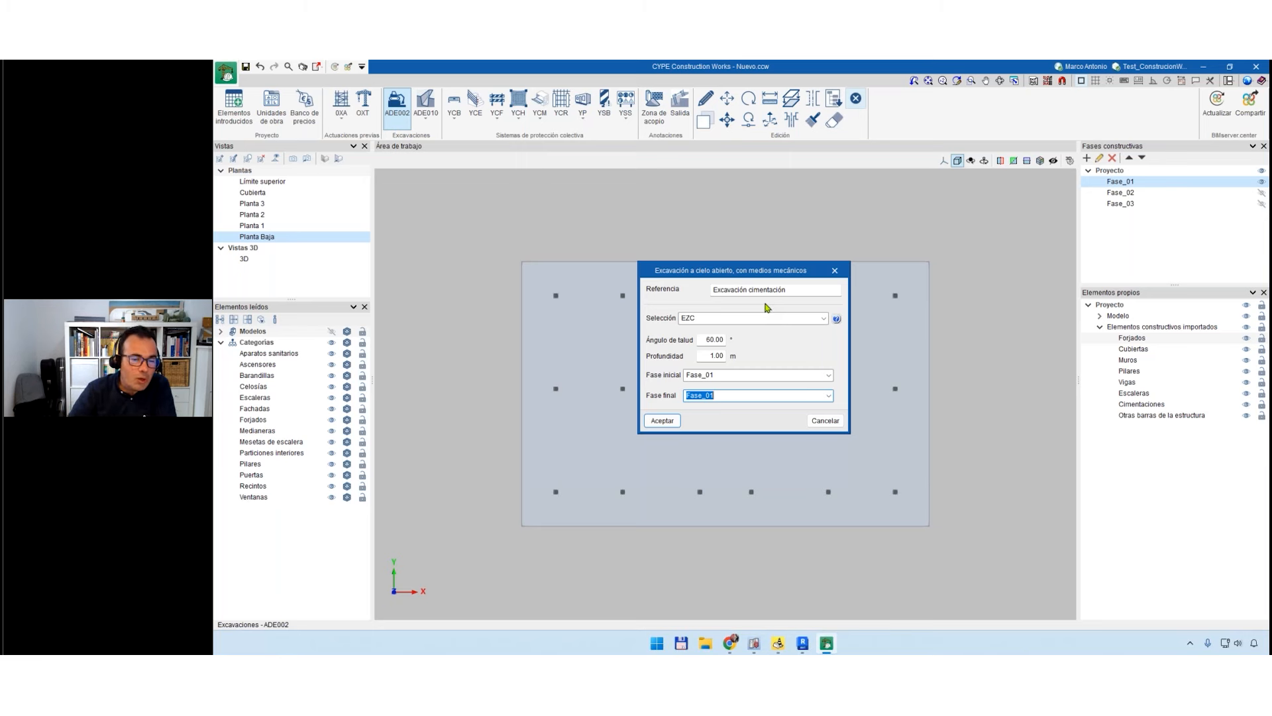
{"action": "left_click", "coordinate": [661, 421]}
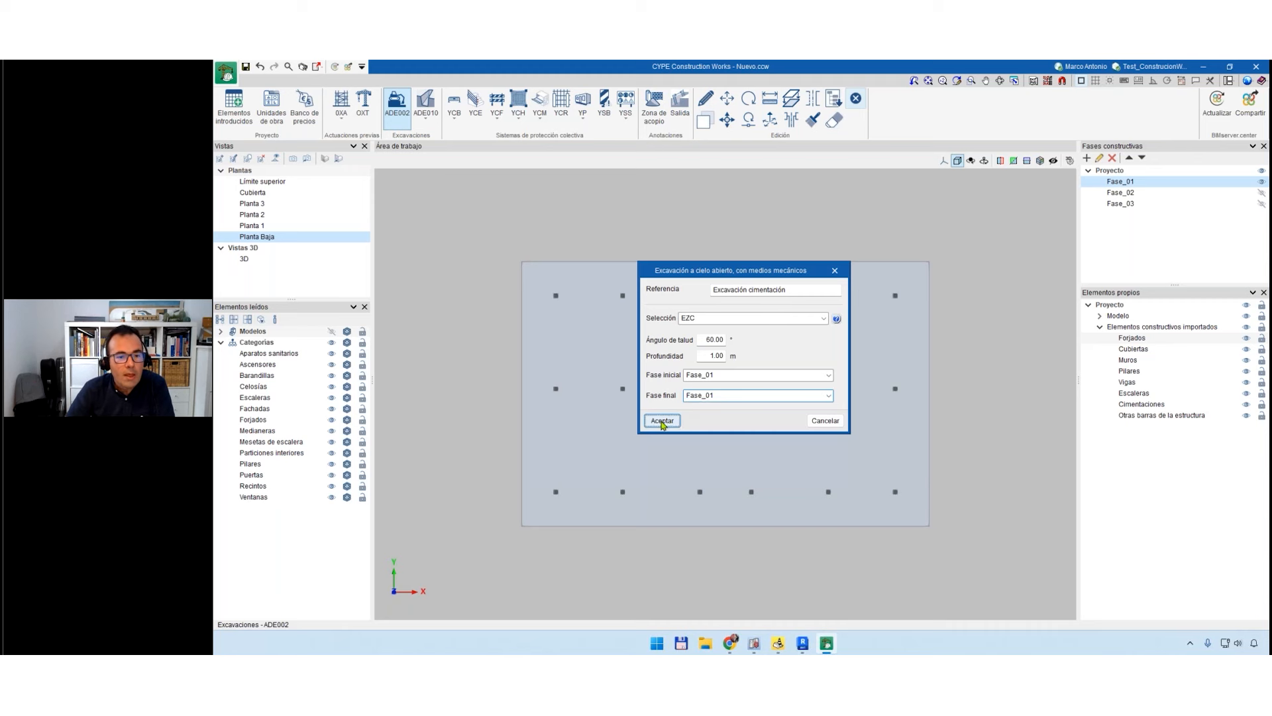
Outline the excavation through the four corners of the Planta Baja slab, finish the polyline and leave the command.
{"action": "left_click", "coordinate": [521, 526]}
{"action": "left_click", "coordinate": [522, 261]}
{"action": "left_click", "coordinate": [930, 261]}
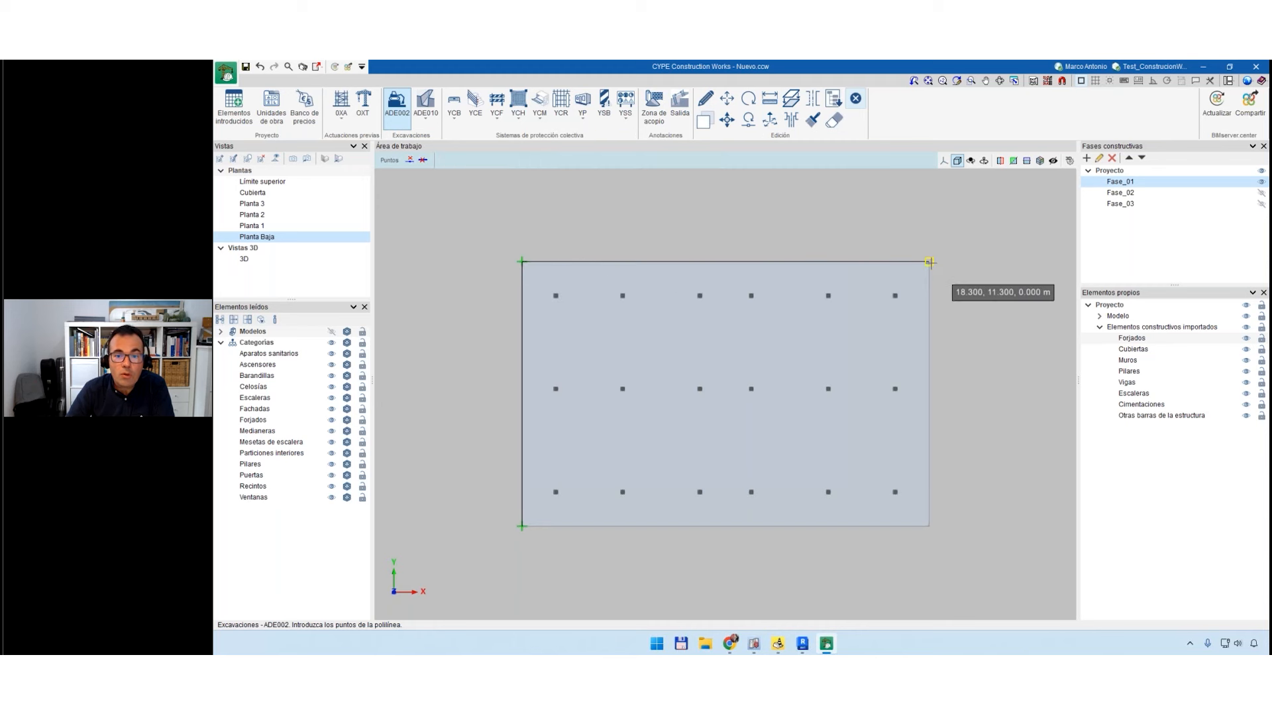
{"action": "left_click", "coordinate": [930, 526]}
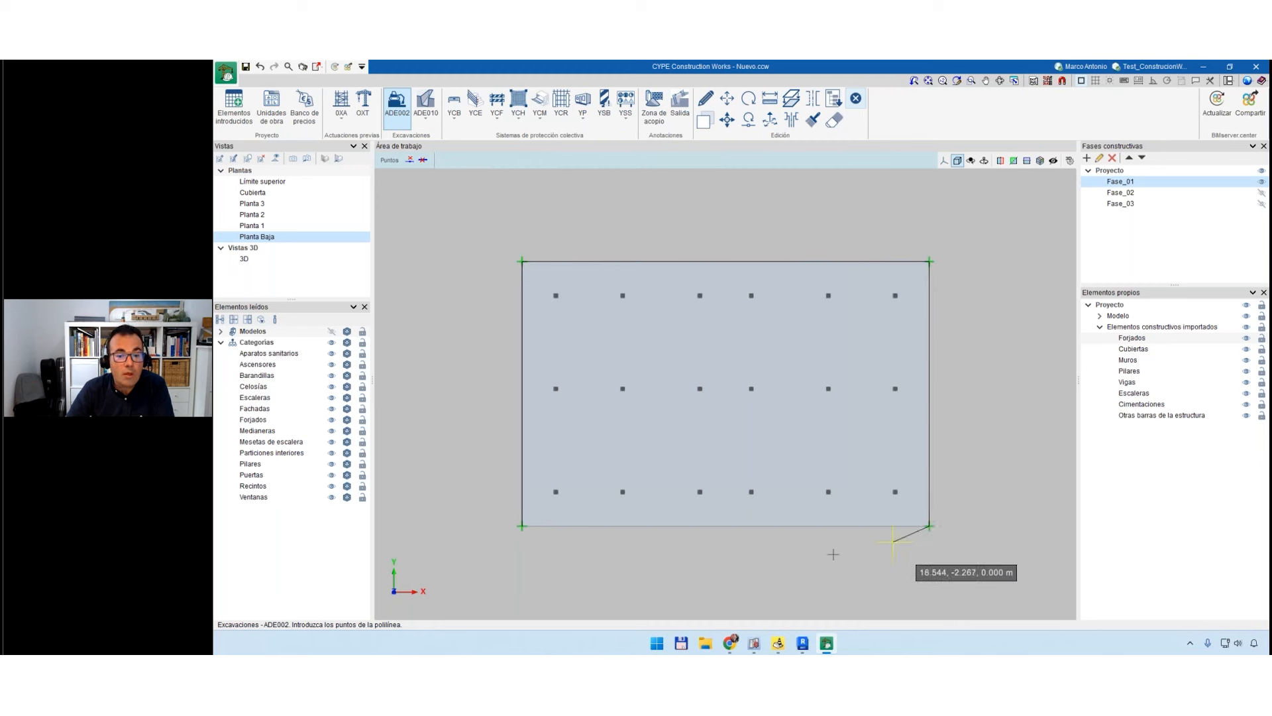
{"action": "key", "text": "Escape"}
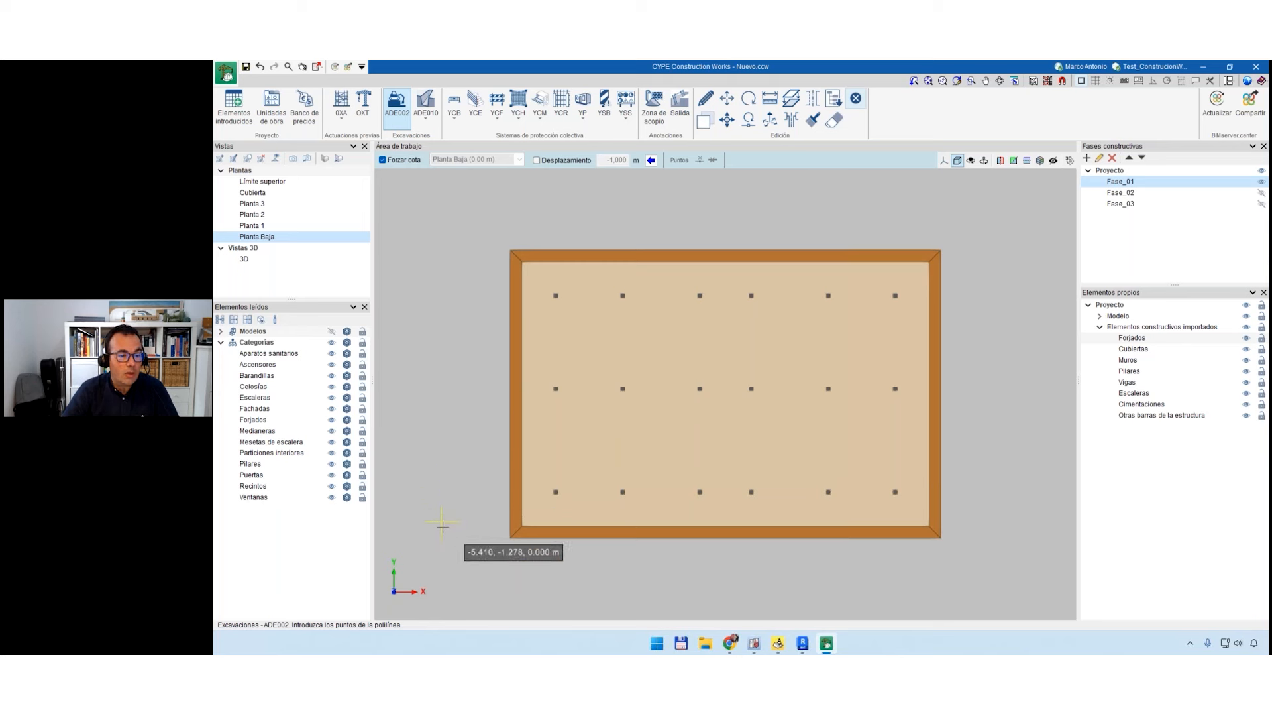
{"action": "key", "text": "Escape"}
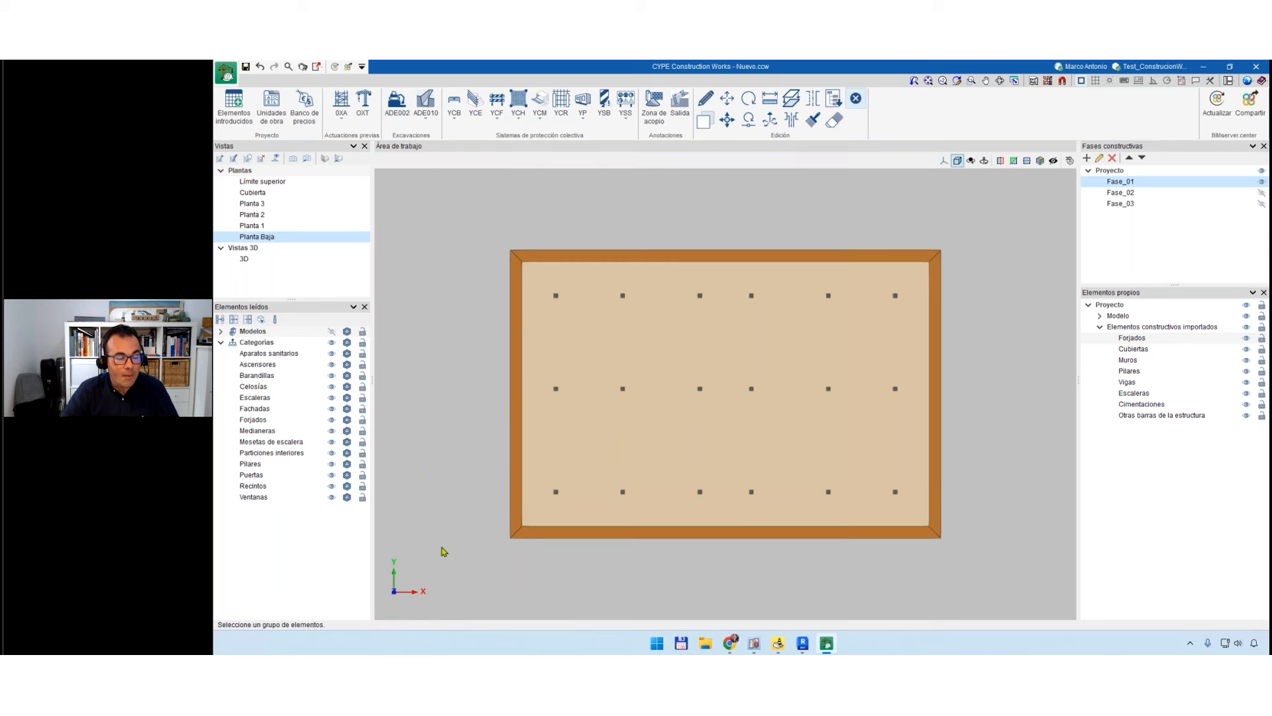
Switch to the 3D view and open the height position settings for the foundation excavation.
{"action": "middle_click_drag", "start_coordinate": [457, 548], "coordinate": [486, 465], "text": "shift"}
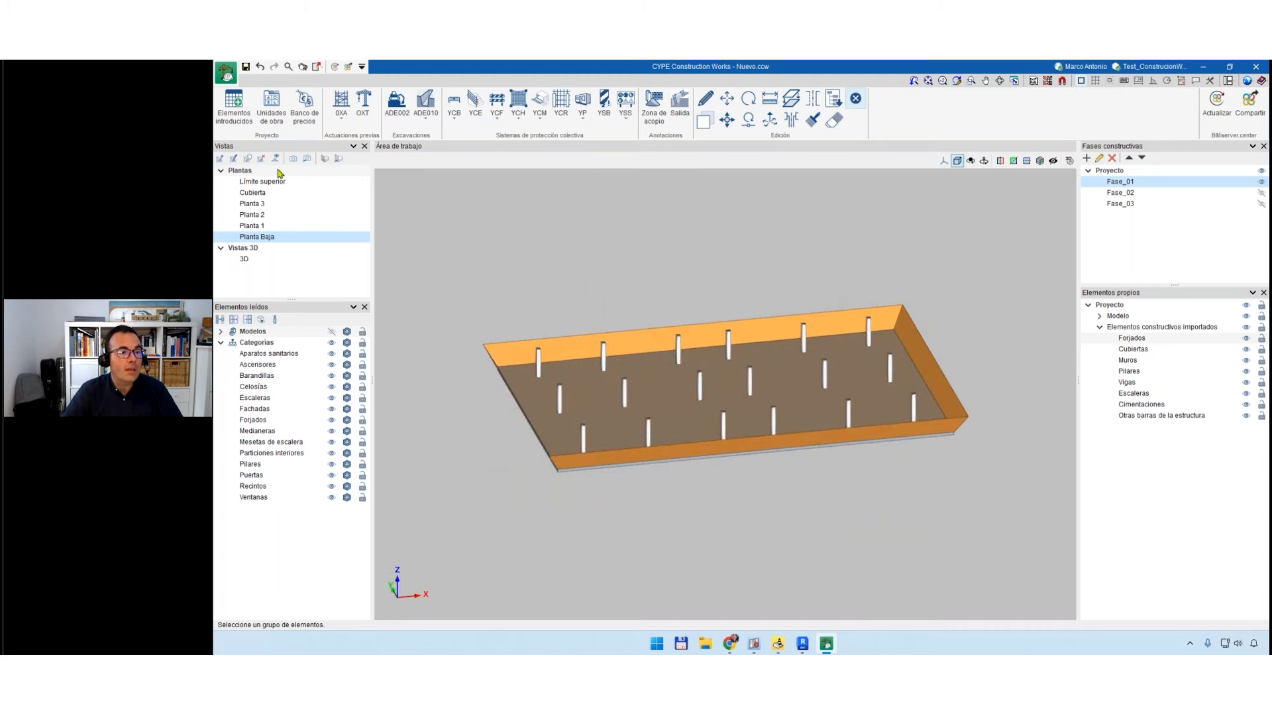
{"action": "left_click", "coordinate": [255, 260]}
{"action": "middle_click_drag", "start_coordinate": [570, 517], "coordinate": [556, 542], "text": "shift"}
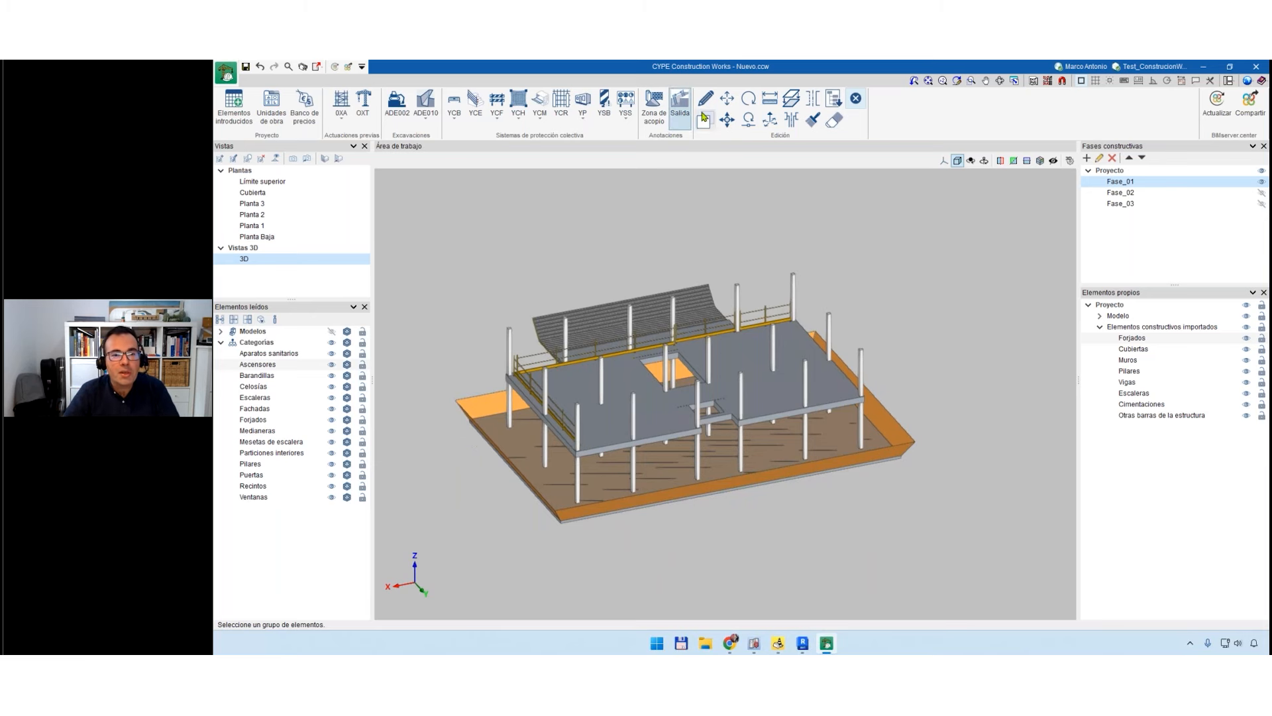
{"action": "left_click", "coordinate": [769, 120]}
{"action": "left_click", "coordinate": [613, 441]}
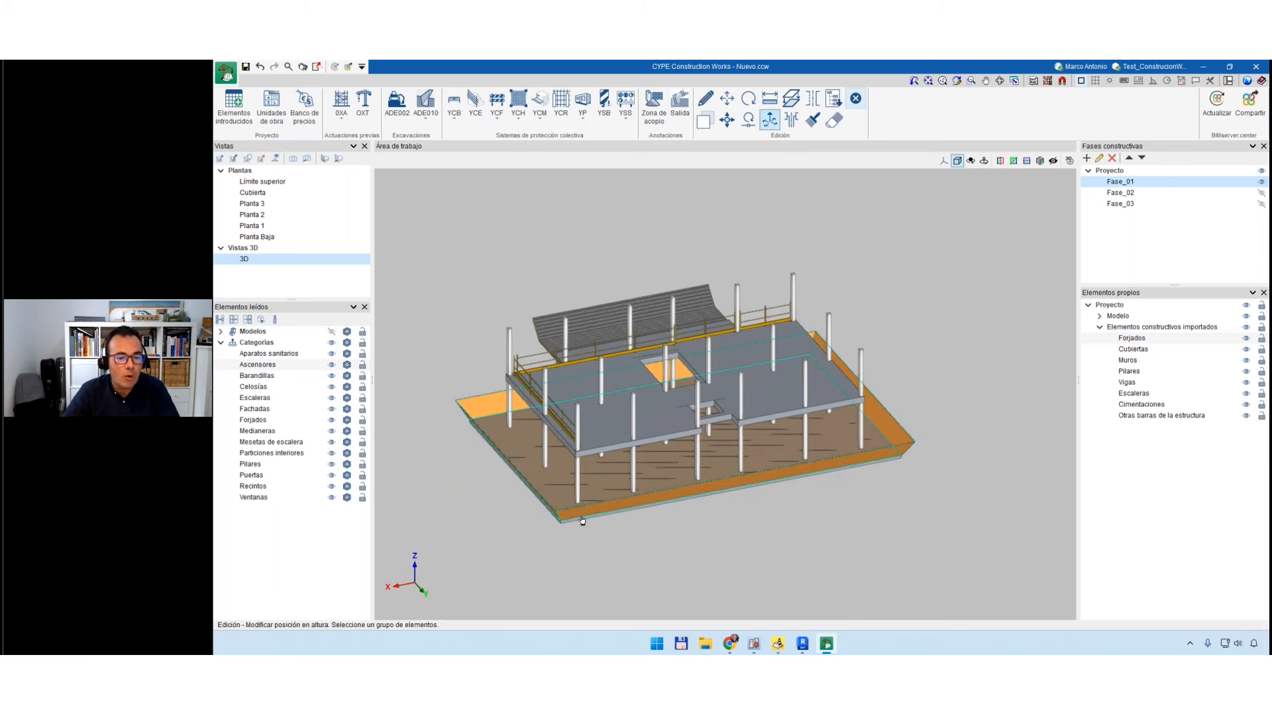
{"action": "right_click", "coordinate": [583, 514]}
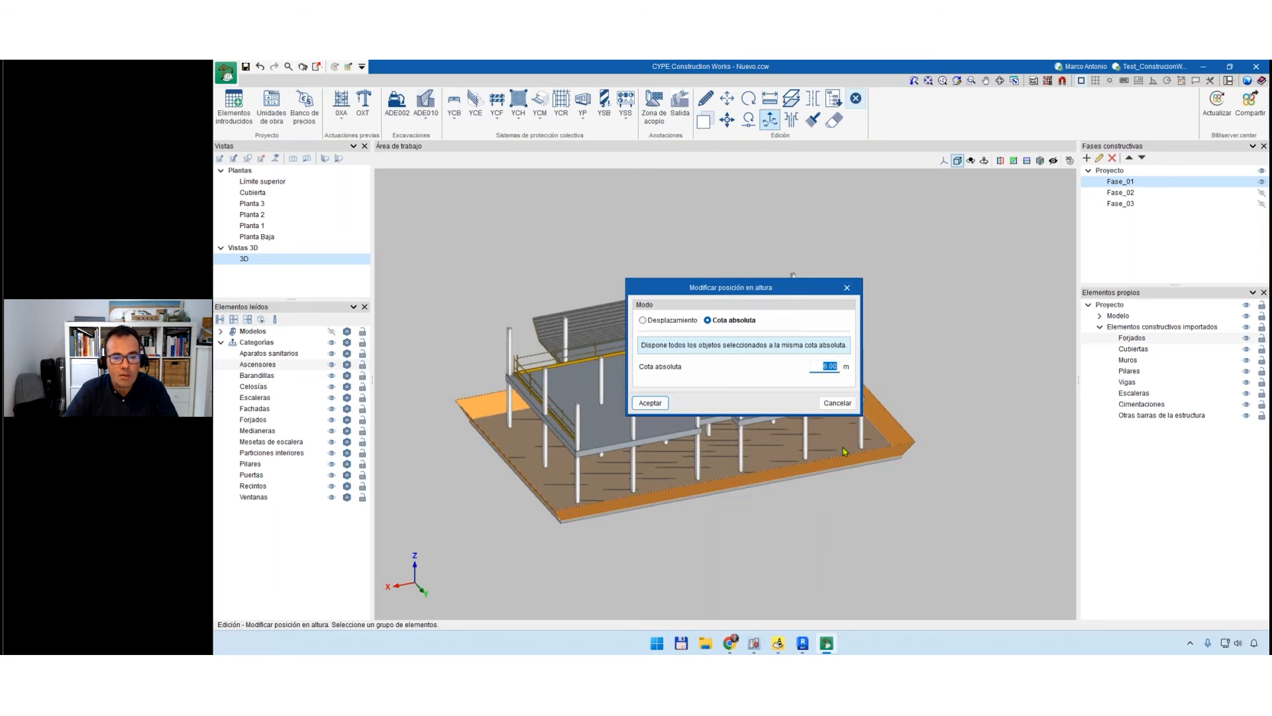
Shift the selected excavation vertically using a relative displacement of -1 m.
{"action": "left_click", "coordinate": [645, 321]}
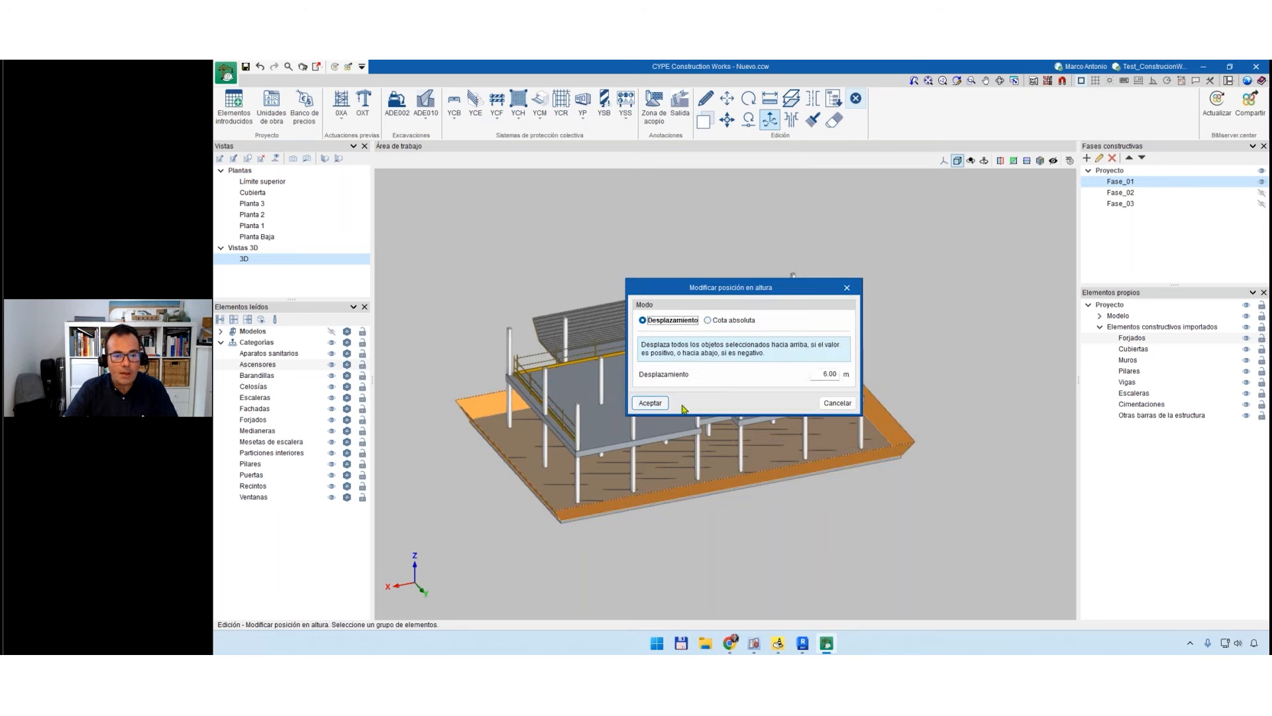
{"action": "double_click", "coordinate": [828, 373]}
{"action": "type", "text": "-1"}
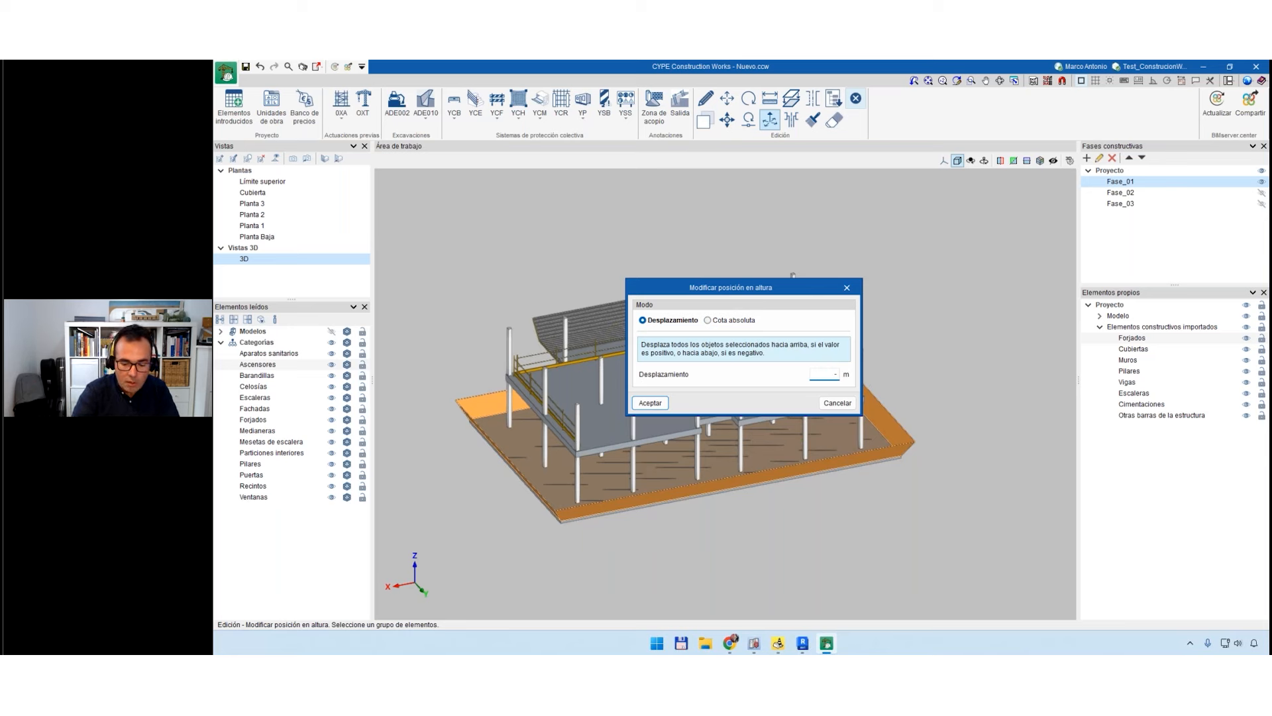
{"action": "left_click", "coordinate": [650, 403]}
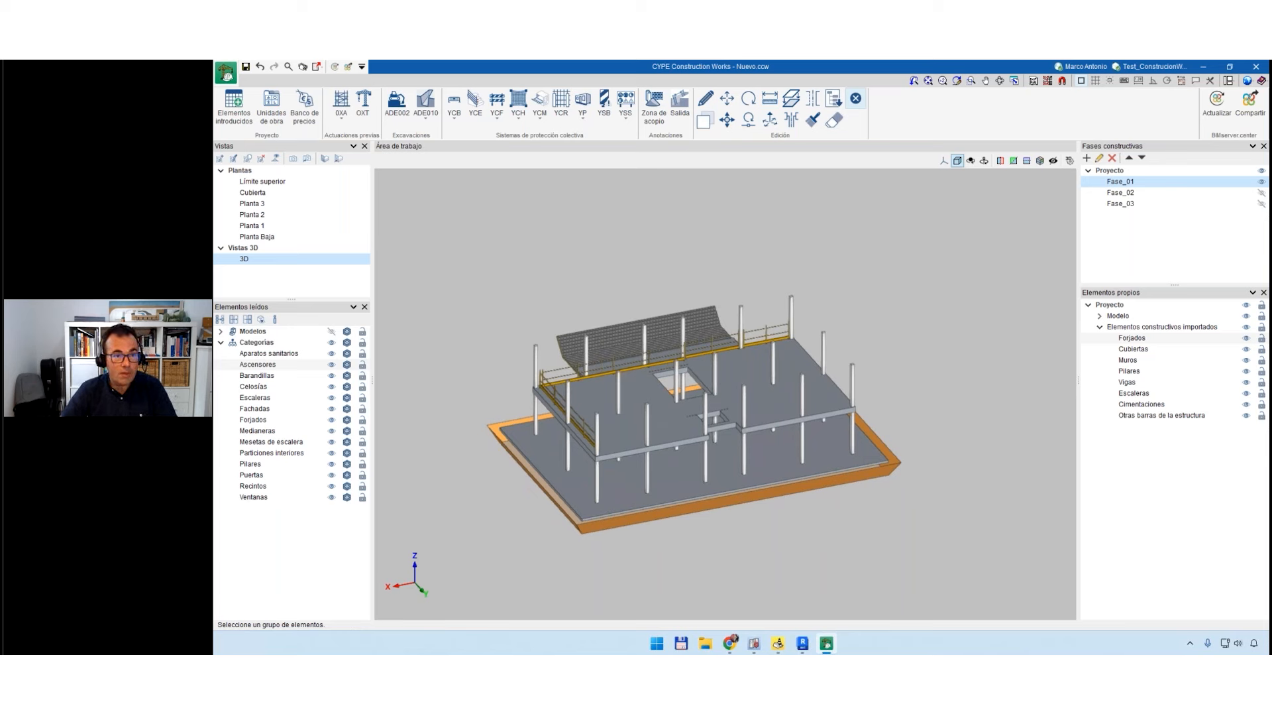
Define a perimeter fence type for open excavations with reference VPP and Hierro as its material.
{"action": "left_click", "coordinate": [454, 118]}
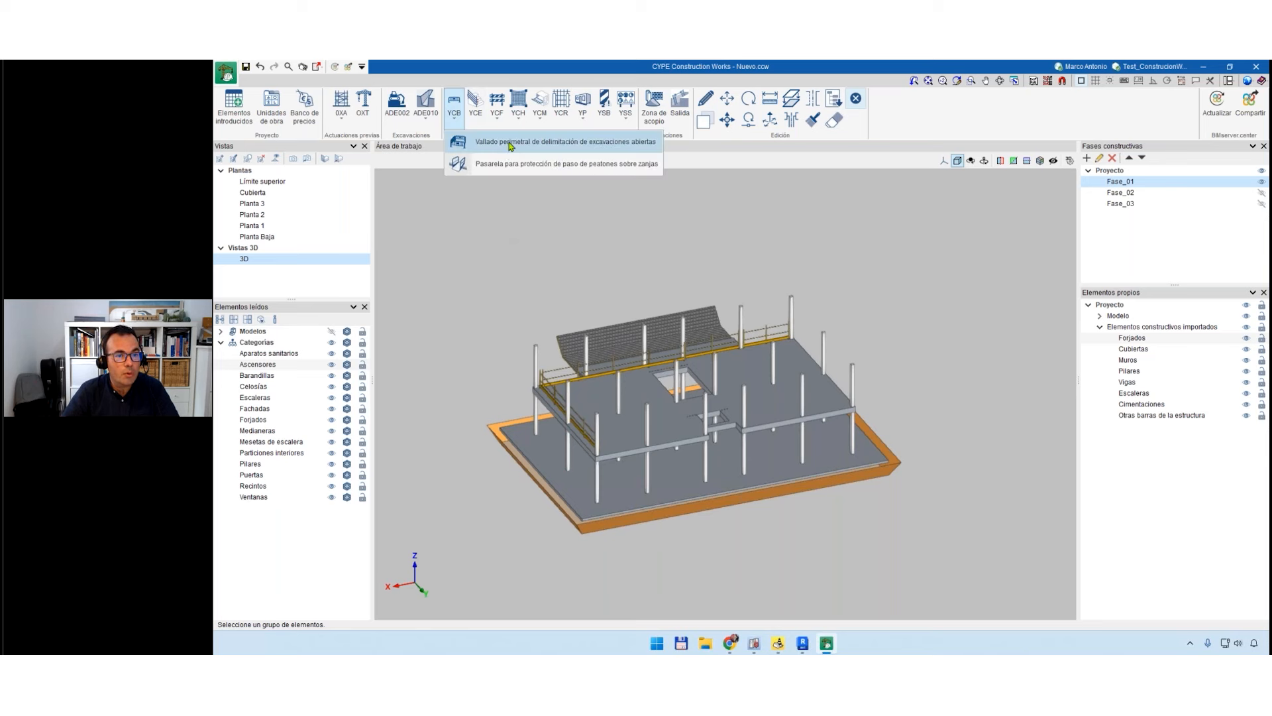
{"action": "left_click", "coordinate": [511, 142]}
{"action": "type", "text": "VPP"}
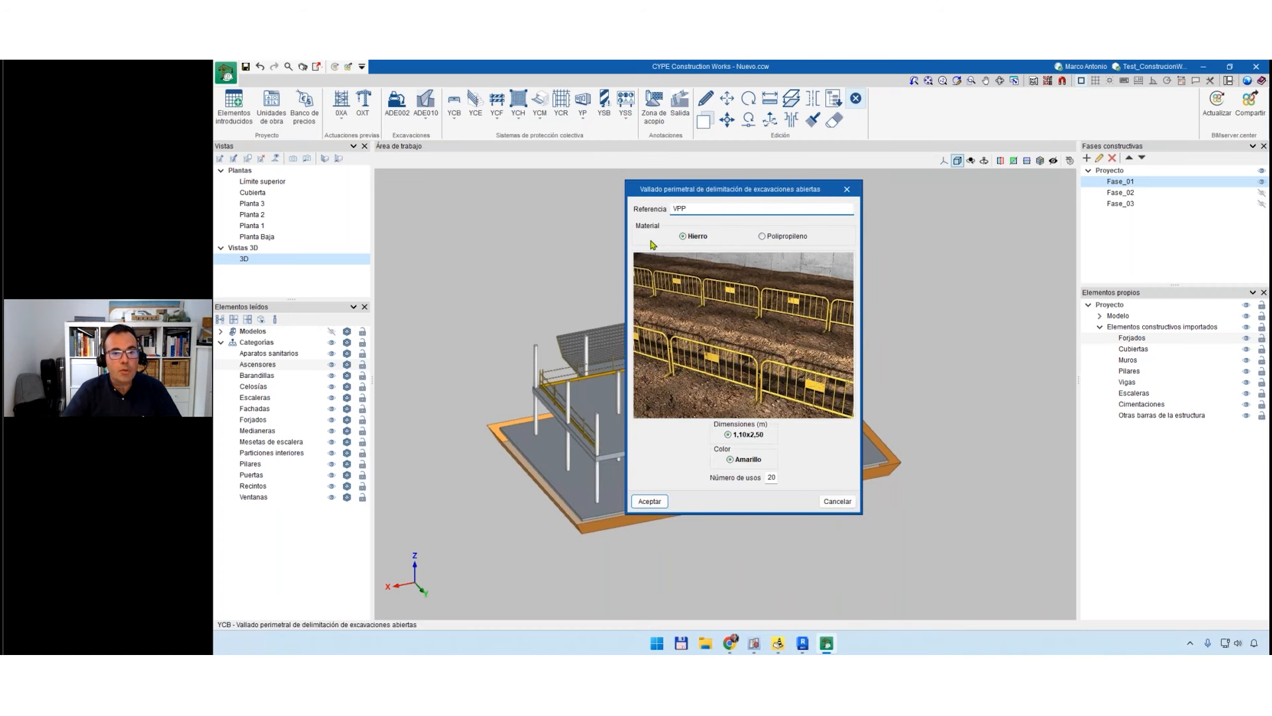
{"action": "left_click", "coordinate": [762, 236]}
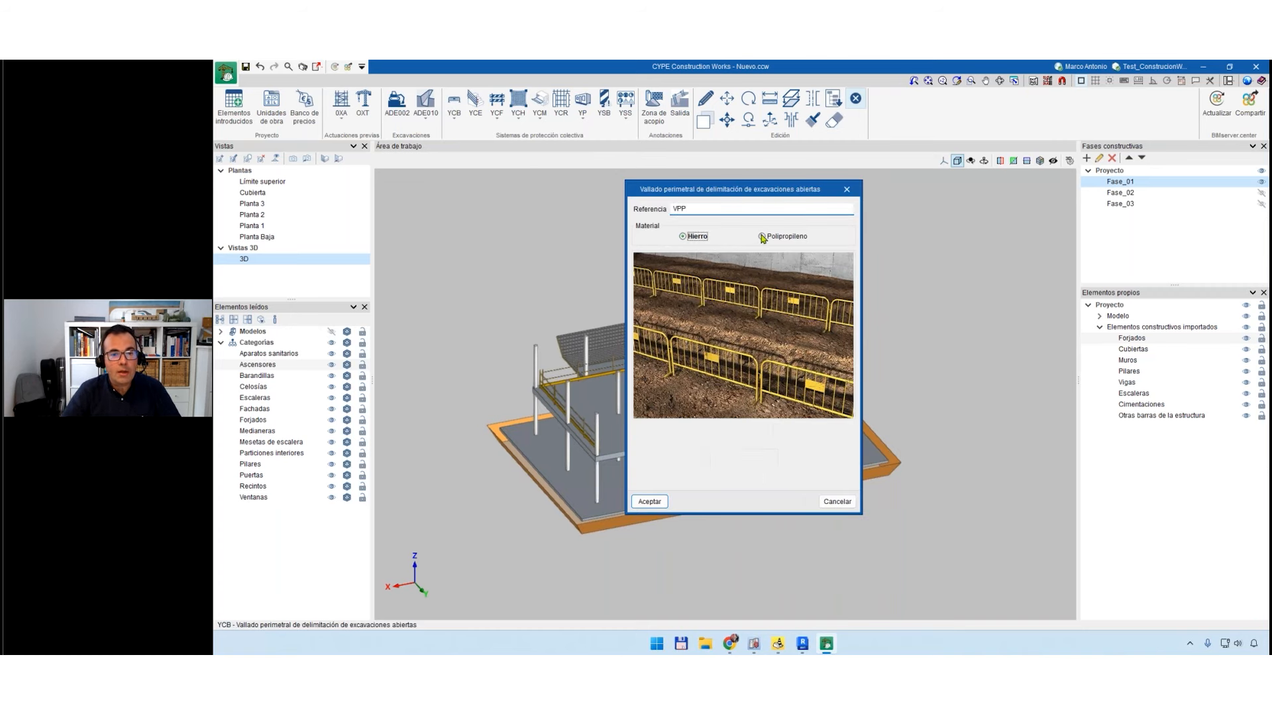
{"action": "left_click", "coordinate": [683, 237]}
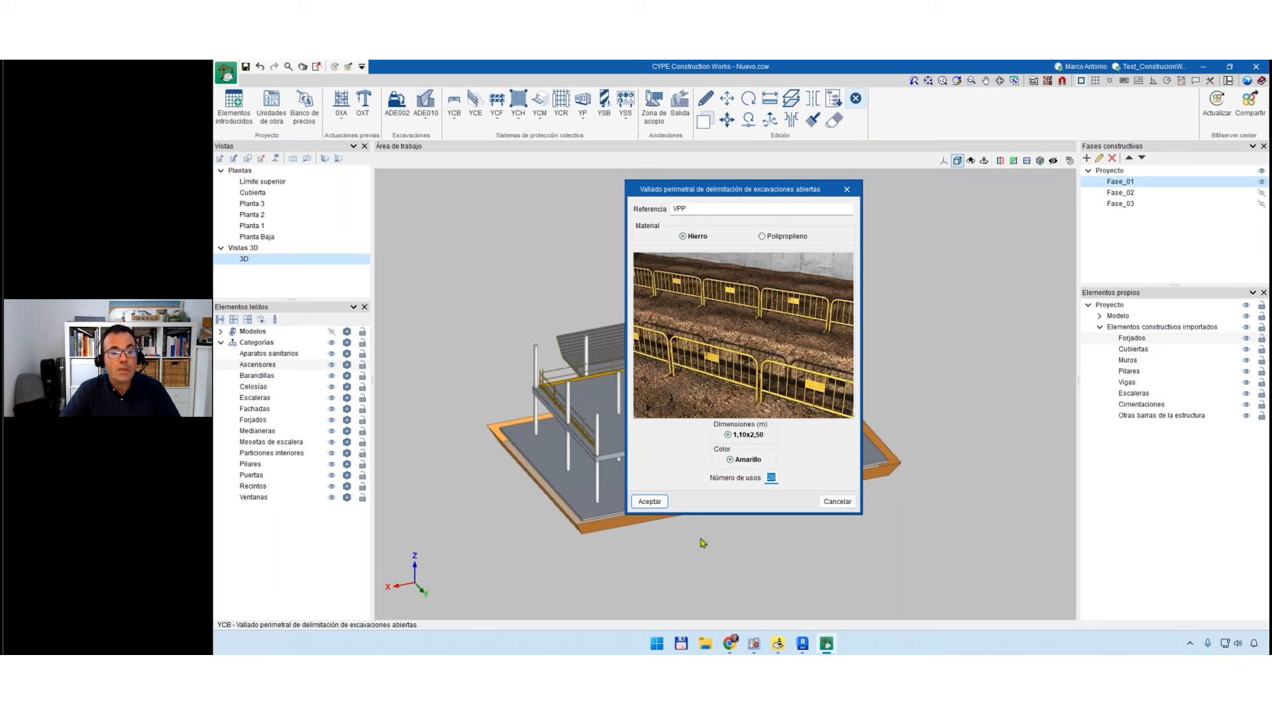
{"action": "left_click", "coordinate": [649, 502]}
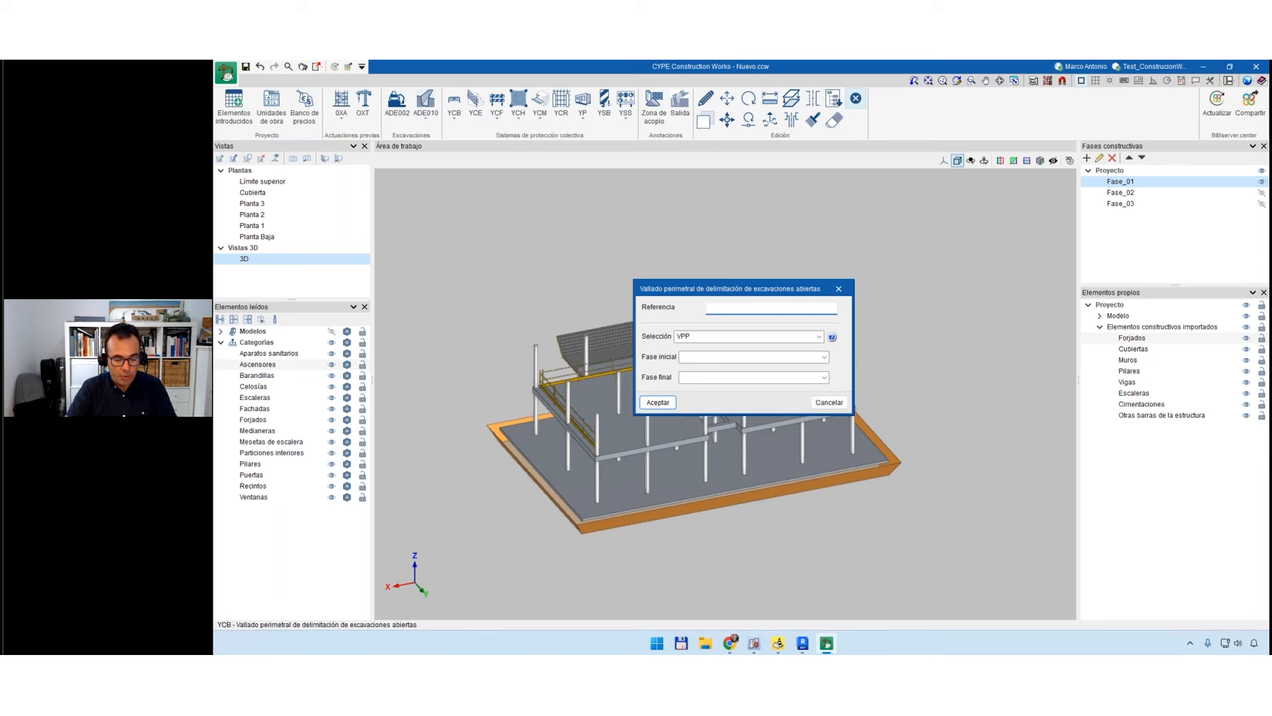
Give the excavation fence the reference Protección cimentación, keep the VPP type, and assign its initial and final phases.
{"action": "type", "text": "Pr"}
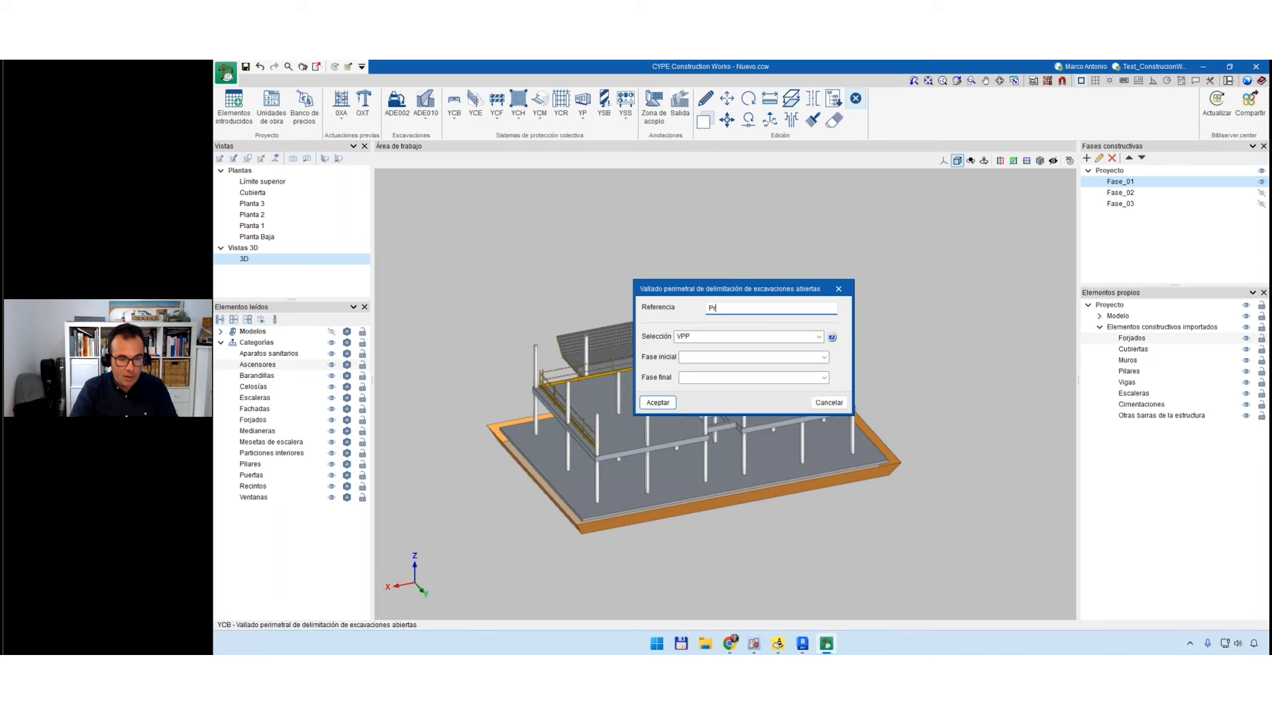
{"action": "type", "text": "otección cimentación"}
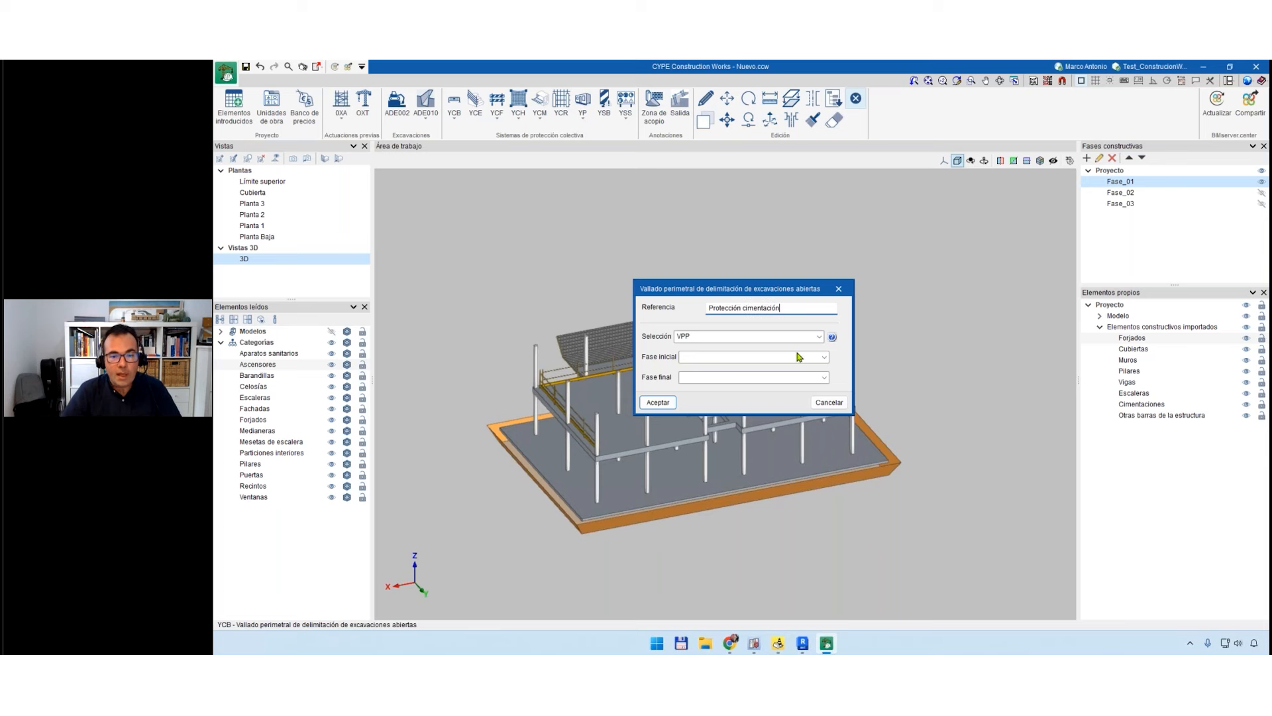
{"action": "left_click", "coordinate": [824, 357]}
{"action": "left_click", "coordinate": [808, 369]}
{"action": "left_click", "coordinate": [824, 377]}
{"action": "left_click", "coordinate": [808, 388]}
{"action": "left_click", "coordinate": [658, 403]}
Place the excavation fence along the first long edge of the excavation, from corner to corner.
{"action": "scroll", "coordinate": [598, 507], "scroll_direction": "up", "scroll_amount": 5}
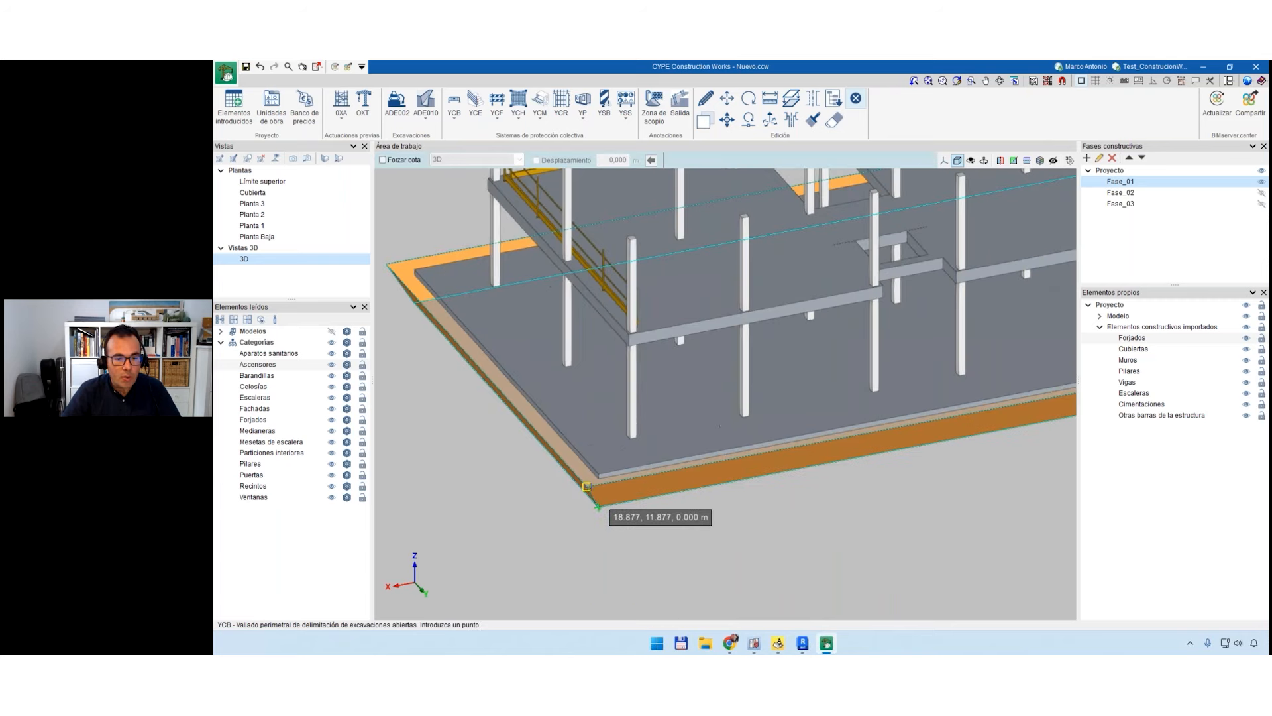
{"action": "left_click", "coordinate": [598, 507]}
{"action": "scroll", "coordinate": [852, 534], "scroll_direction": "down", "scroll_amount": 5}
{"action": "scroll", "coordinate": [824, 477], "scroll_direction": "up", "scroll_amount": 6}
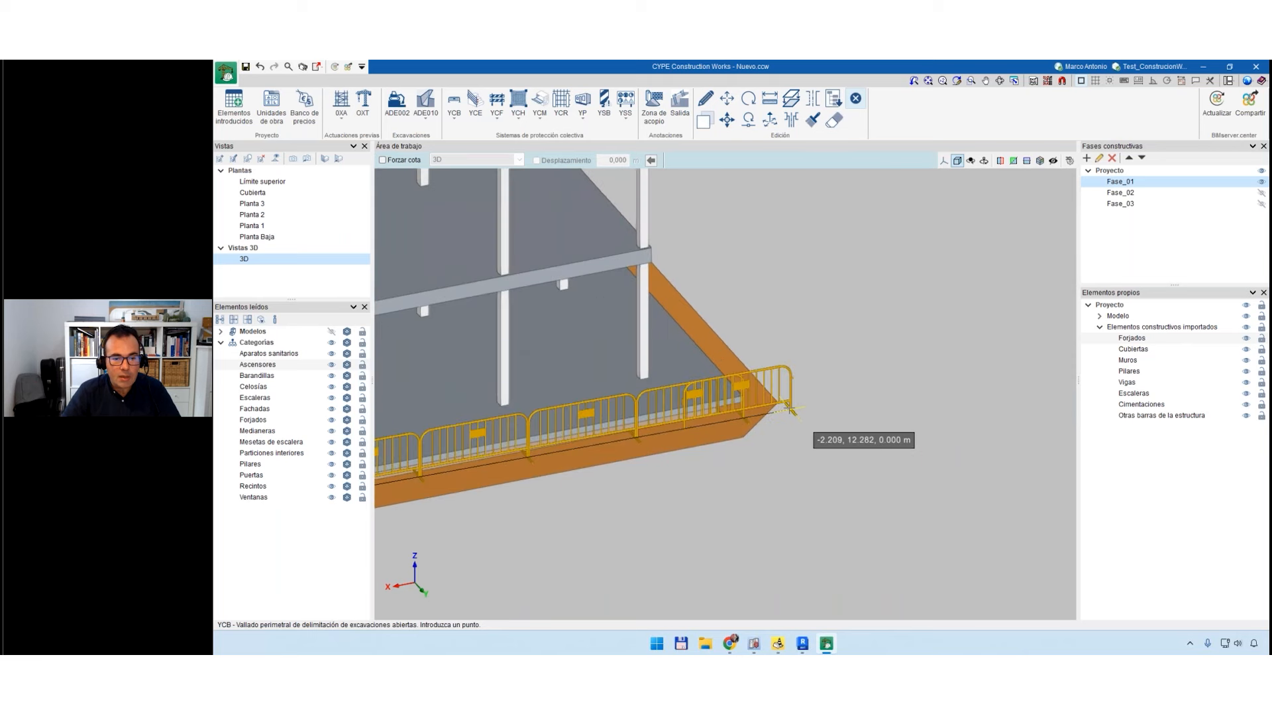
{"action": "left_click", "coordinate": [791, 409]}
Continue the excavation fence along the adjoining short side up to the next corner.
{"action": "middle_click_drag", "start_coordinate": [825, 446], "coordinate": [583, 537], "text": "shift"}
{"action": "left_click", "coordinate": [567, 505]}
{"action": "middle_click_drag", "start_coordinate": [571, 500], "coordinate": [656, 487], "text": "shift"}
{"action": "left_click", "coordinate": [664, 443]}
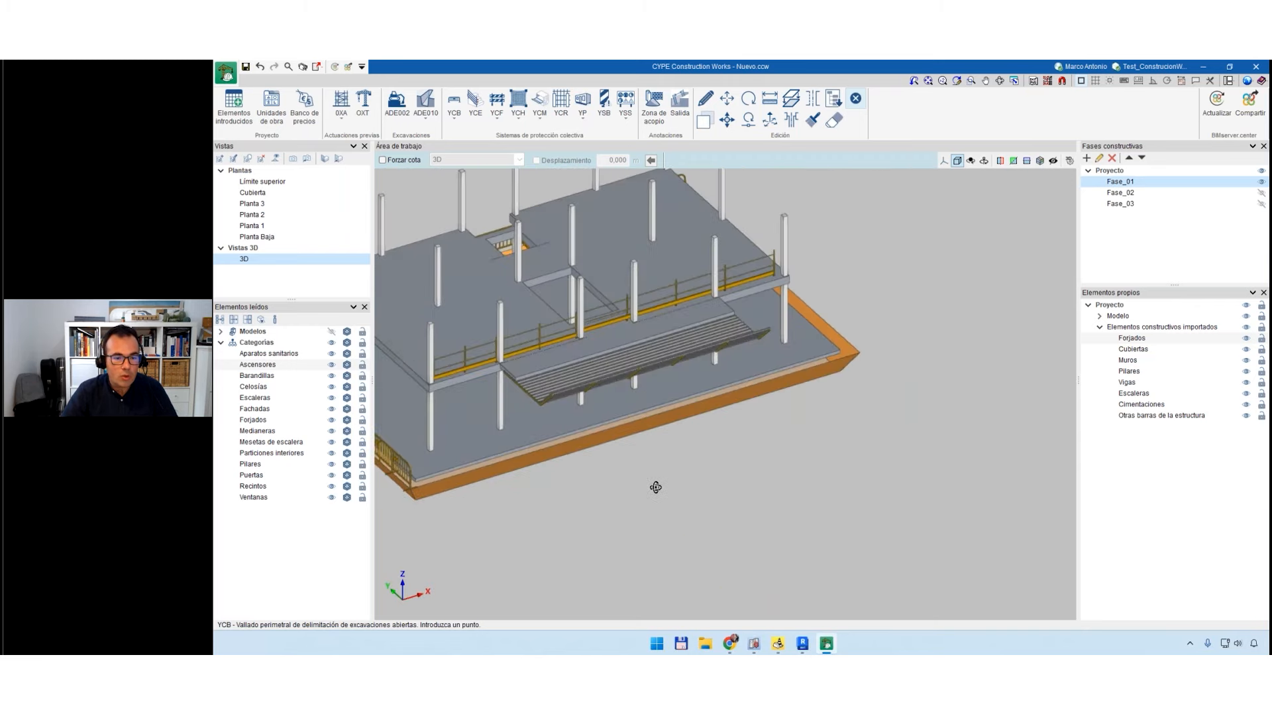
{"action": "scroll", "coordinate": [408, 490], "scroll_direction": "up", "scroll_amount": 6}
{"action": "left_click", "coordinate": [410, 469]}
Run the fence along the second long edge beside the canopy to its far corner and finish placing it.
{"action": "scroll", "coordinate": [728, 493], "scroll_direction": "down", "scroll_amount": 5}
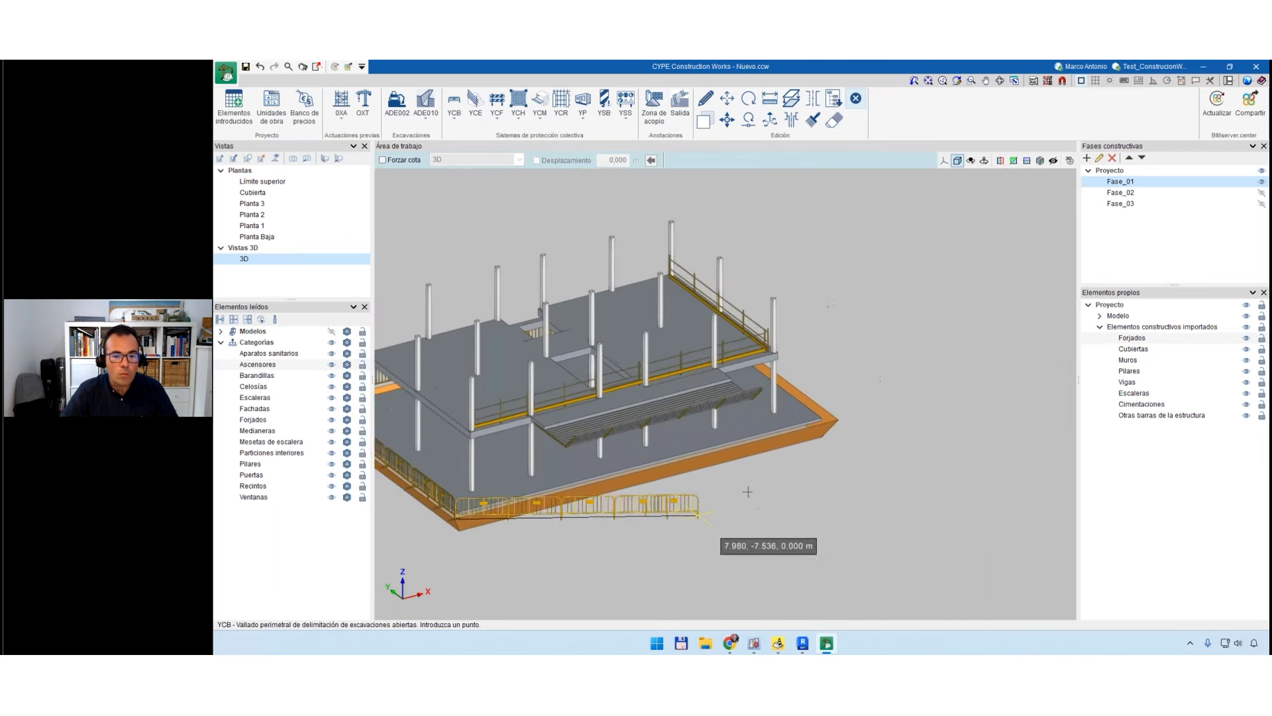
{"action": "scroll", "coordinate": [837, 420], "scroll_direction": "up", "scroll_amount": 4}
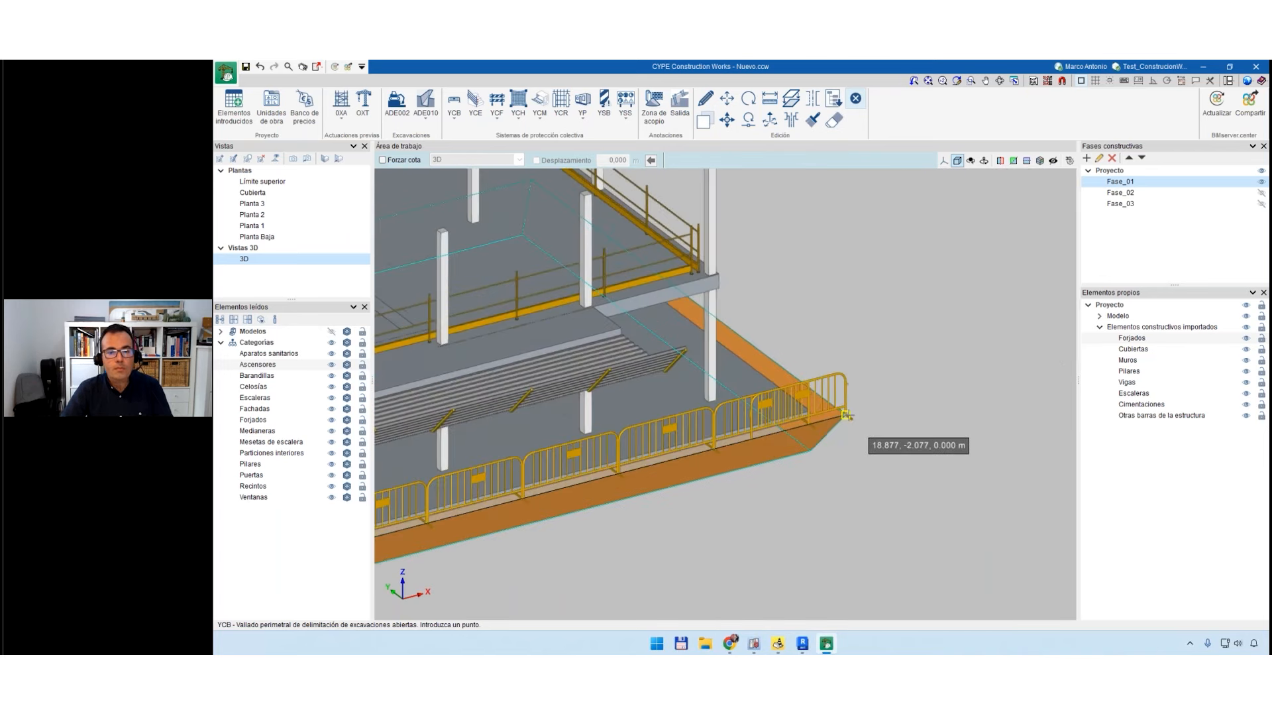
{"action": "left_click", "coordinate": [846, 415]}
{"action": "scroll", "coordinate": [845, 424], "scroll_direction": "down", "scroll_amount": 5}
{"action": "right_click", "coordinate": [843, 478]}
Hide the imported construction elements and show the excavation in plan from above.
{"action": "middle_click_drag", "start_coordinate": [497, 515], "coordinate": [602, 525], "text": "shift"}
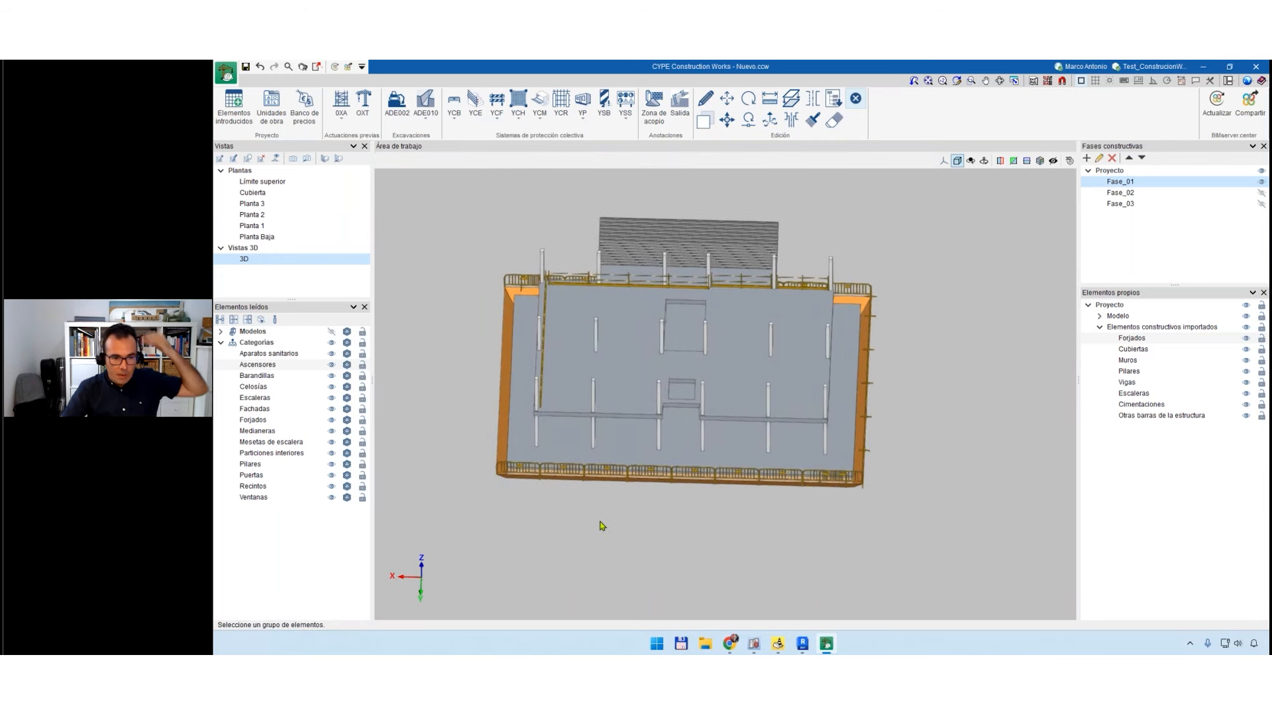
{"action": "scroll", "coordinate": [666, 468], "scroll_direction": "up", "scroll_amount": 1}
{"action": "scroll", "coordinate": [715, 523], "scroll_direction": "up", "scroll_amount": 4}
{"action": "scroll", "coordinate": [716, 528], "scroll_direction": "down", "scroll_amount": 2}
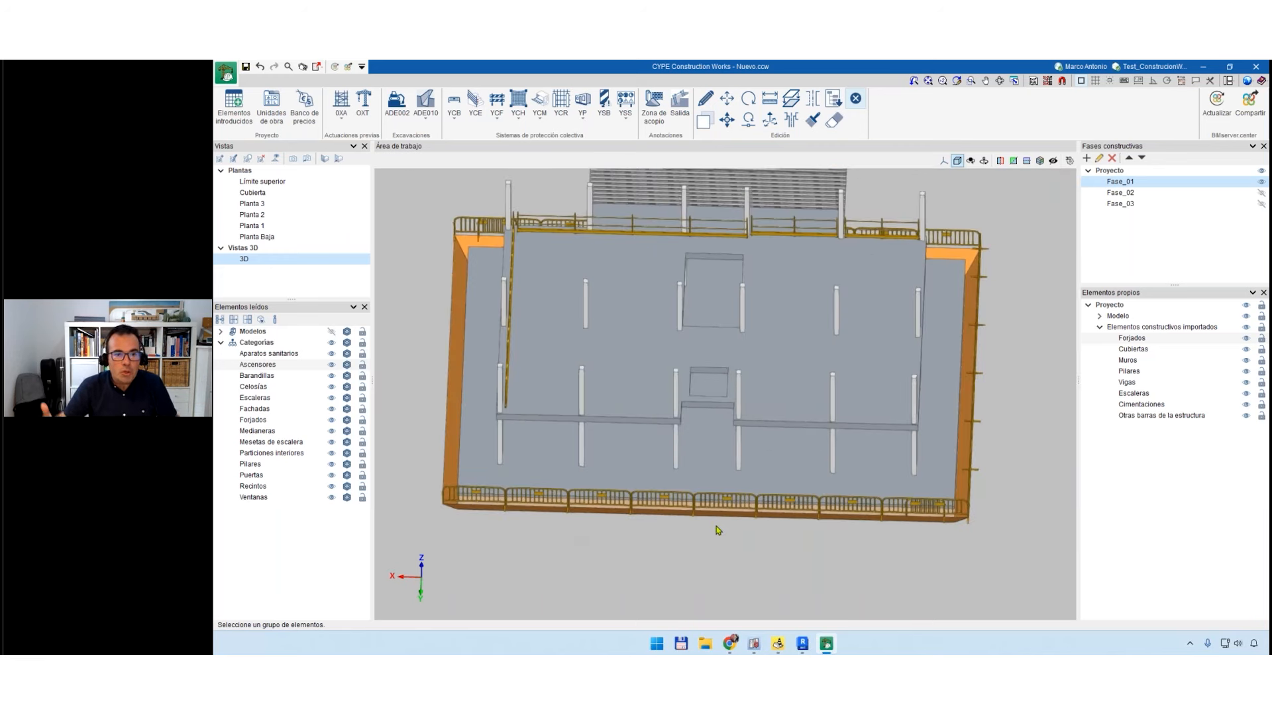
{"action": "left_click", "coordinate": [1247, 327]}
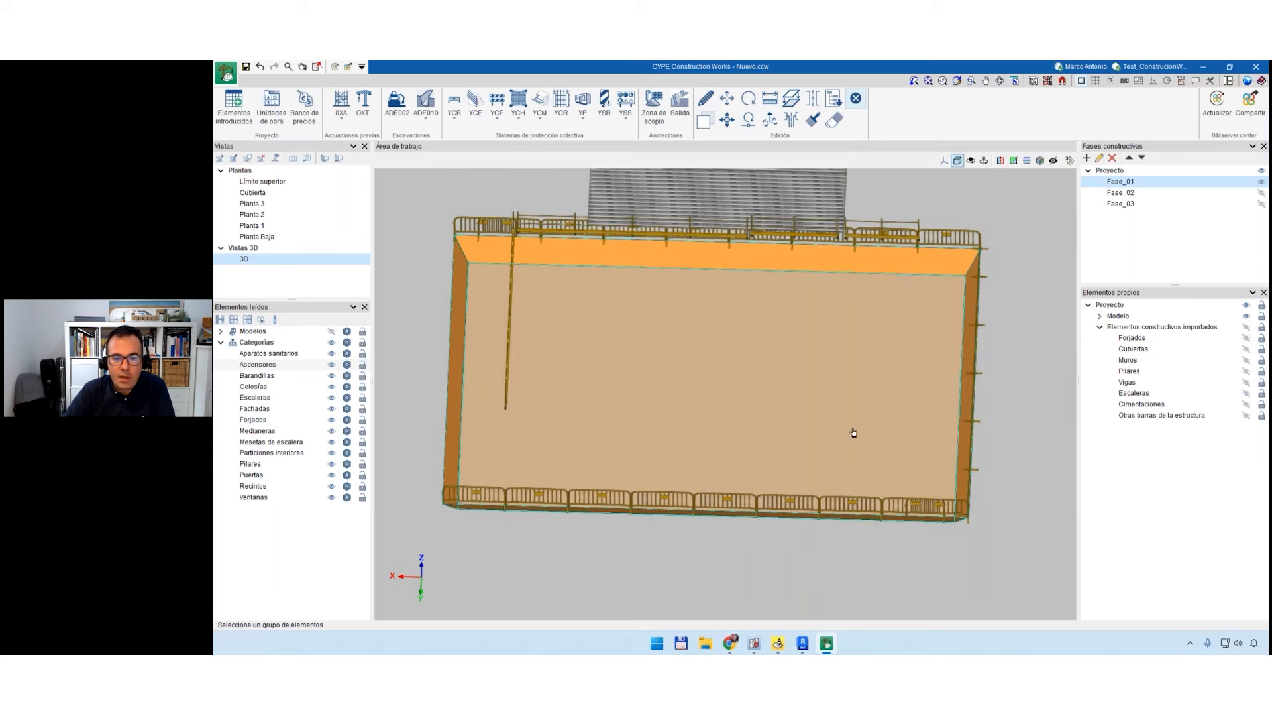
{"action": "left_click", "coordinate": [944, 163]}
{"action": "left_click", "coordinate": [970, 178]}
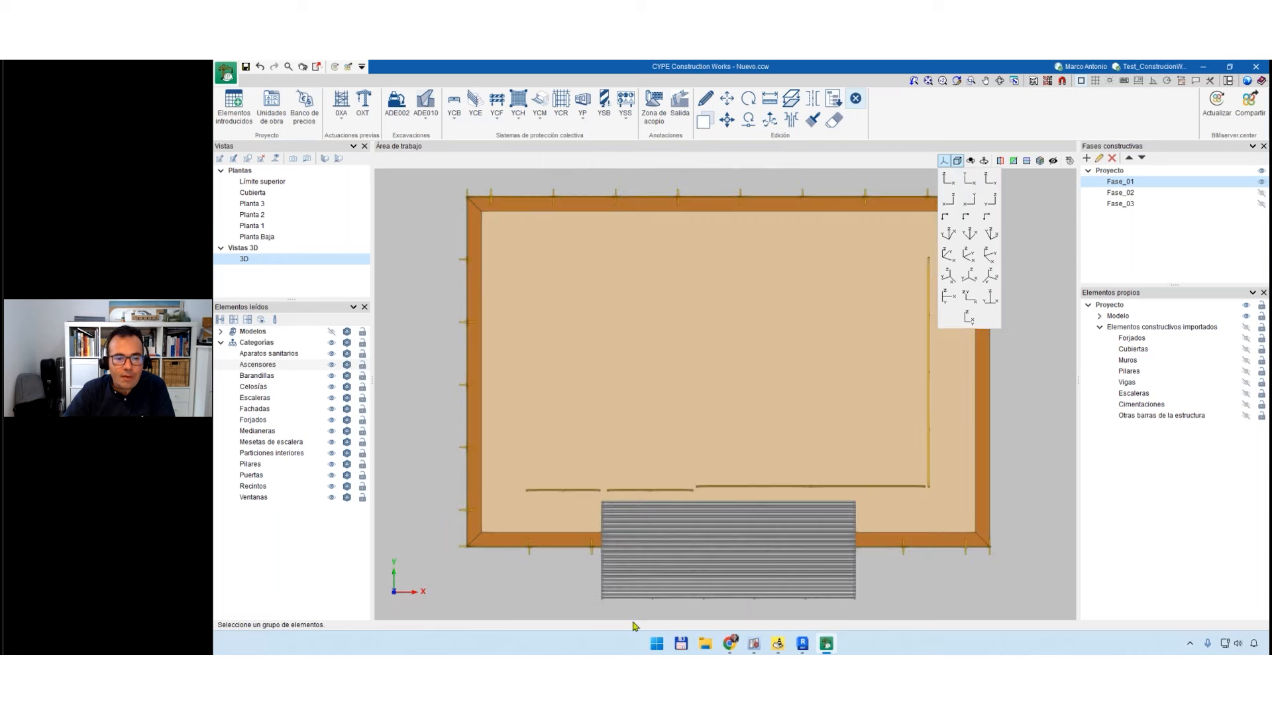
Move the fence on the canopy-side long edge slightly outward, clear of the excavation rim.
{"action": "middle_click_drag", "start_coordinate": [634, 615], "coordinate": [647, 470]}
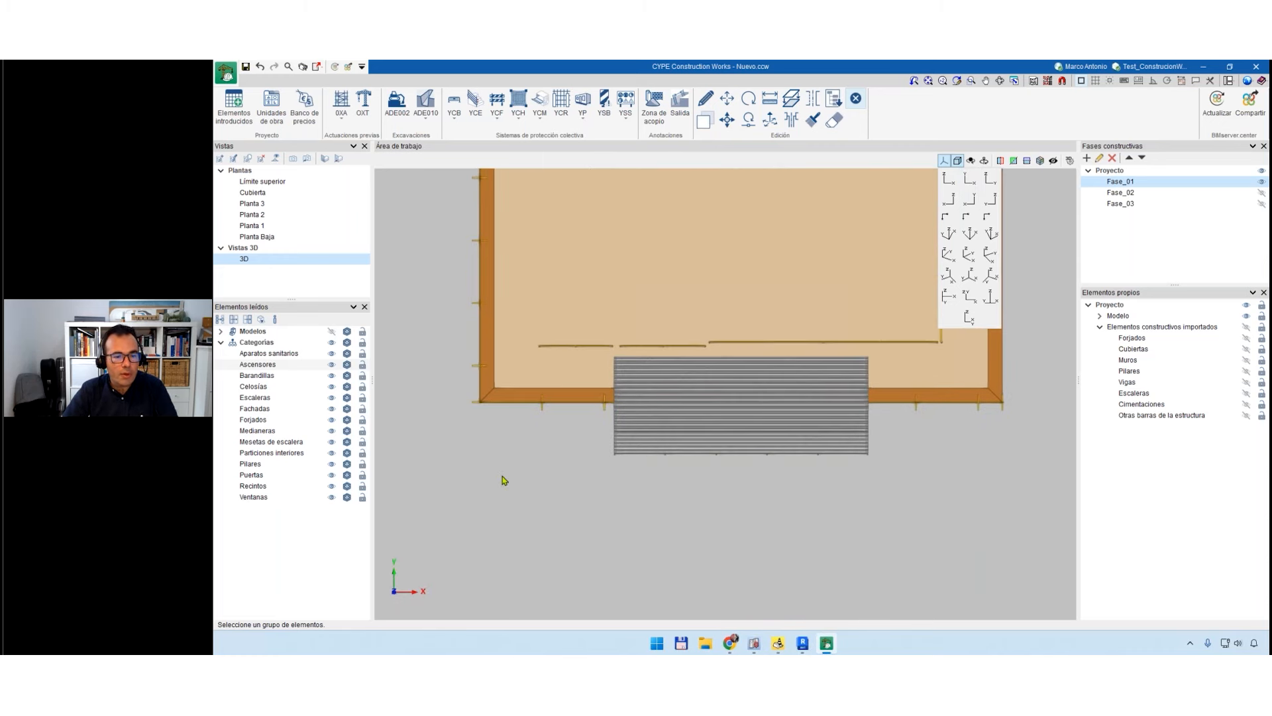
{"action": "left_click_drag", "start_coordinate": [507, 467], "coordinate": [990, 398]}
{"action": "scroll", "coordinate": [474, 423], "scroll_direction": "up", "scroll_amount": 5}
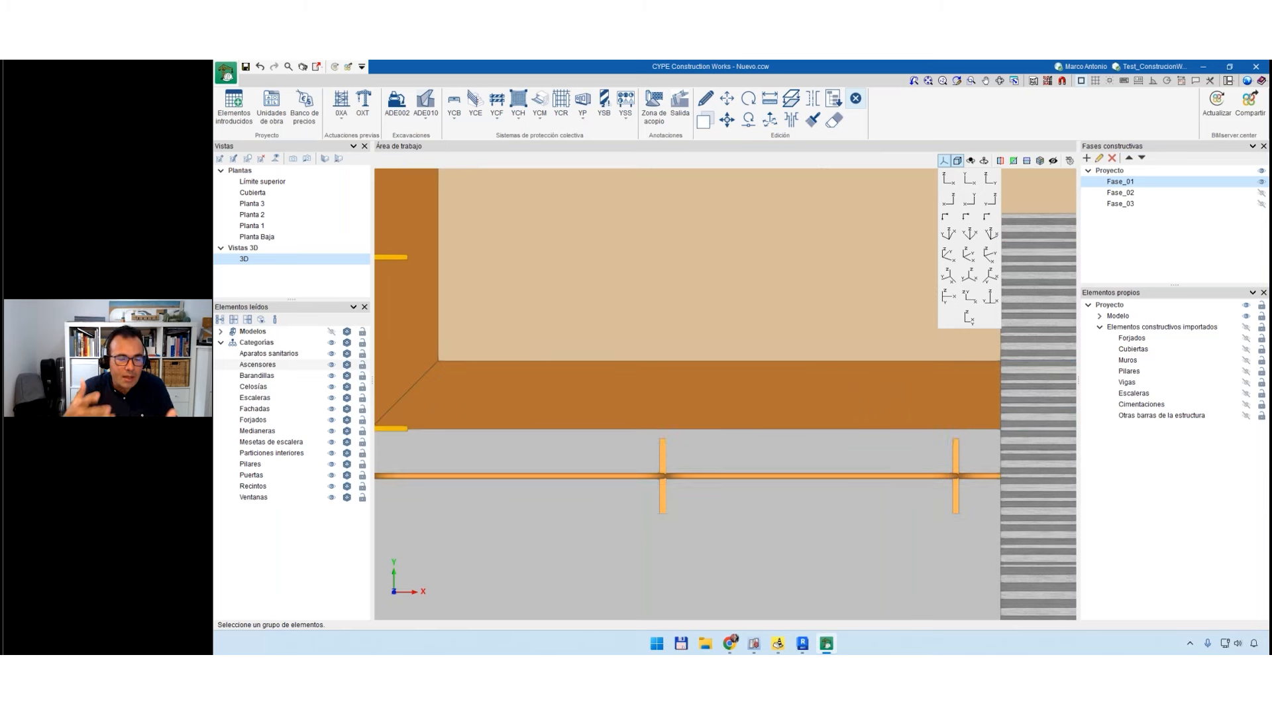
{"action": "scroll", "coordinate": [676, 446], "scroll_direction": "down", "scroll_amount": 5}
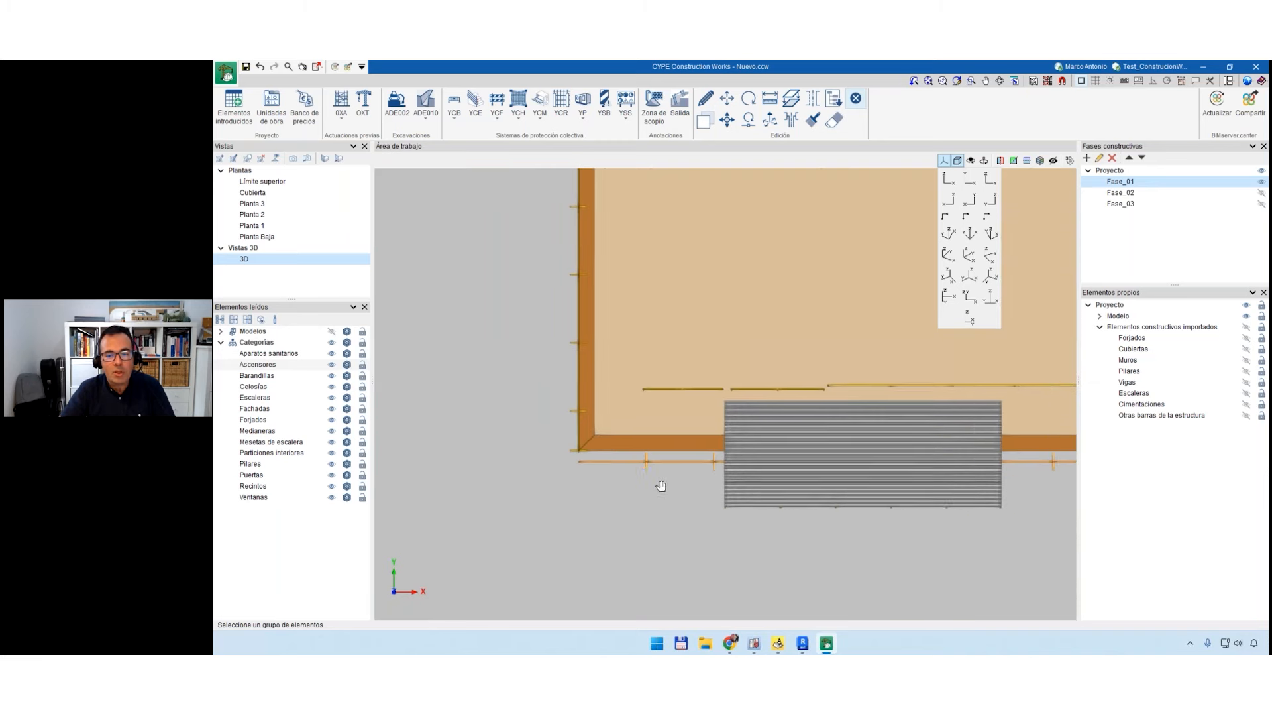
{"action": "middle_click_drag", "start_coordinate": [737, 523], "coordinate": [637, 523]}
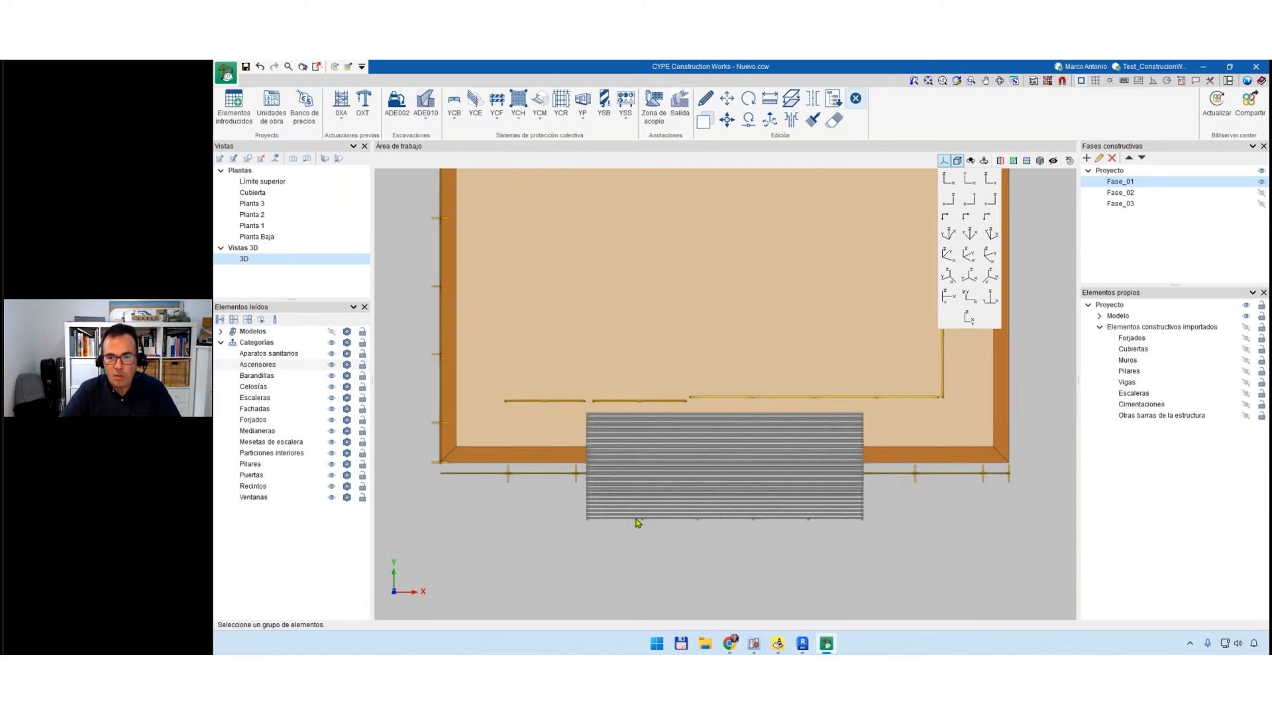
Show the imported construction elements again and inspect the fenced building in 3D.
{"action": "middle_click_drag", "start_coordinate": [491, 596], "coordinate": [534, 527], "text": "shift"}
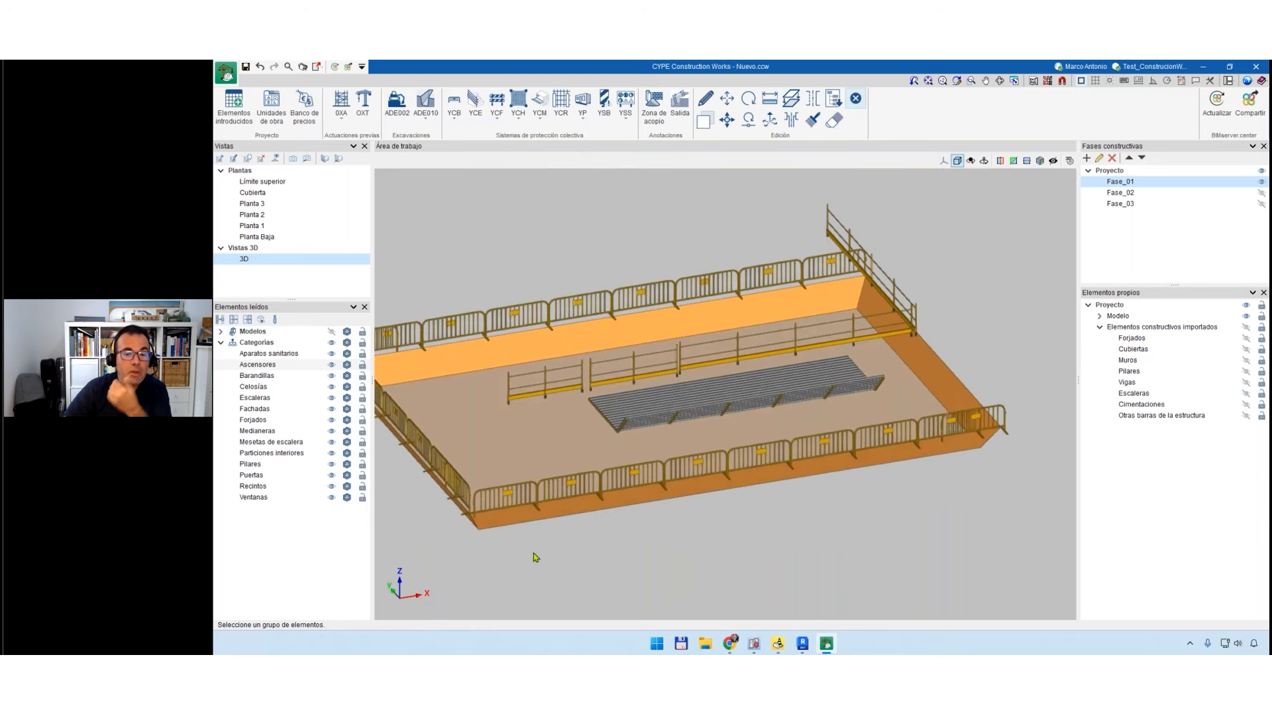
{"action": "scroll", "coordinate": [534, 552], "scroll_direction": "down", "scroll_amount": 3}
{"action": "left_click", "coordinate": [1245, 328]}
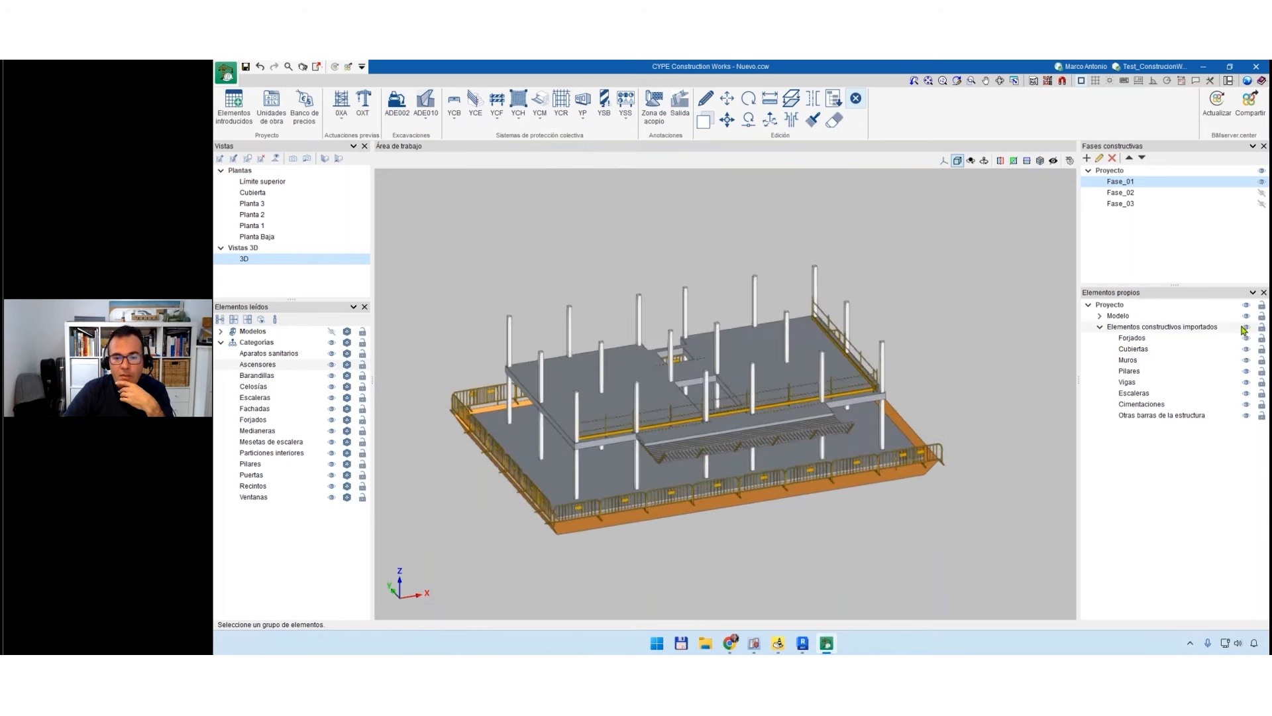
{"action": "middle_click_drag", "start_coordinate": [696, 371], "coordinate": [621, 512], "text": "shift"}
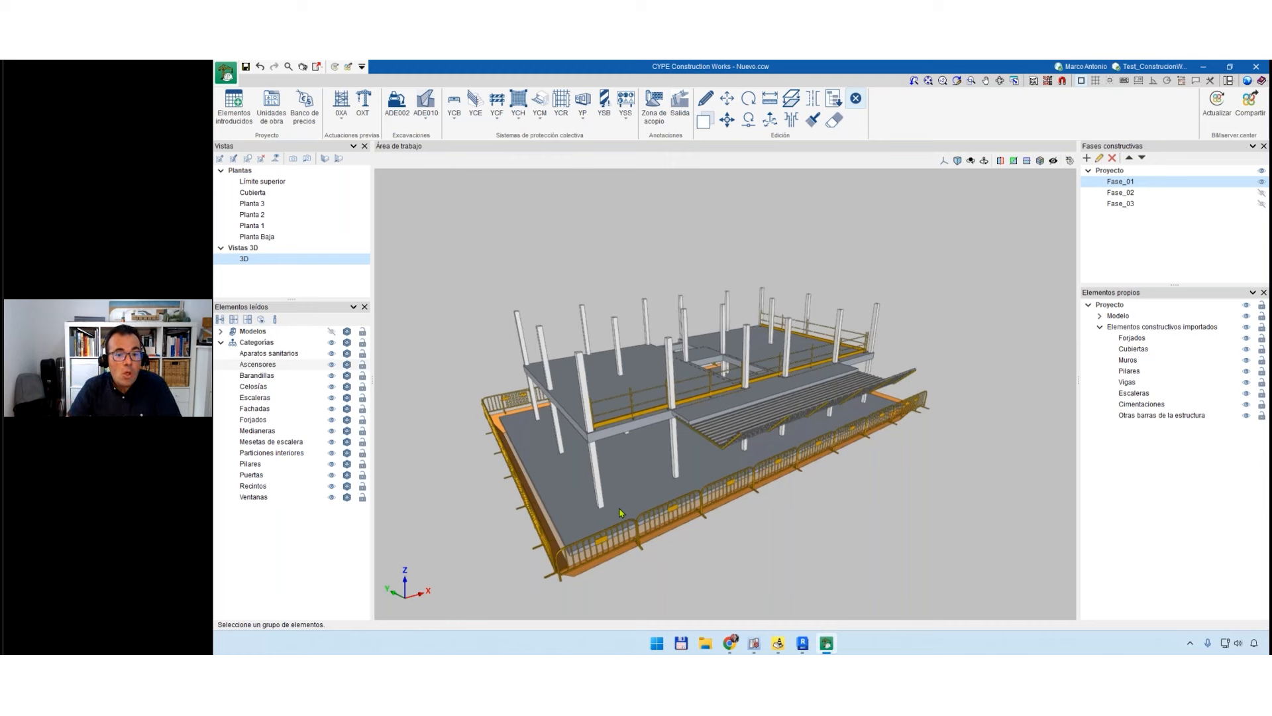
In plan view, define a provisional site fence type with movable panels, reference VPS, keeping the pavement-fixed concrete bases and concealment mesh.
{"action": "left_click", "coordinate": [942, 162]}
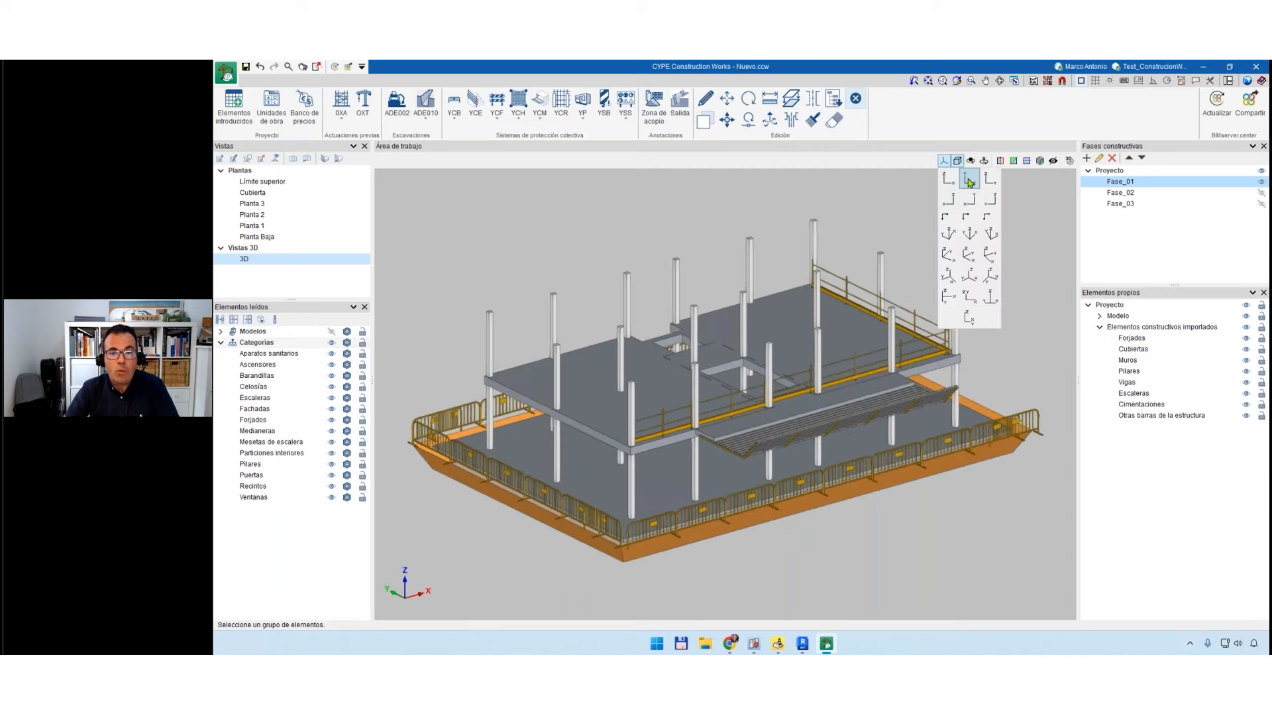
{"action": "left_click", "coordinate": [969, 178]}
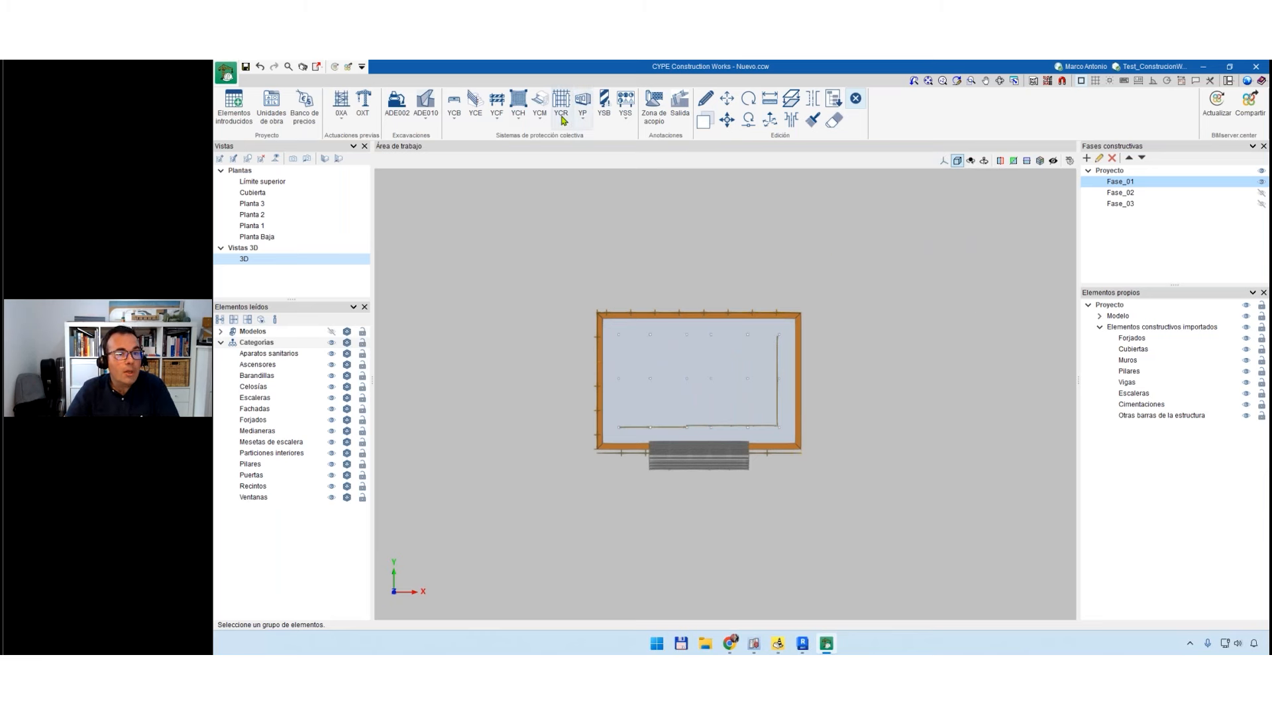
{"action": "left_click", "coordinate": [563, 123]}
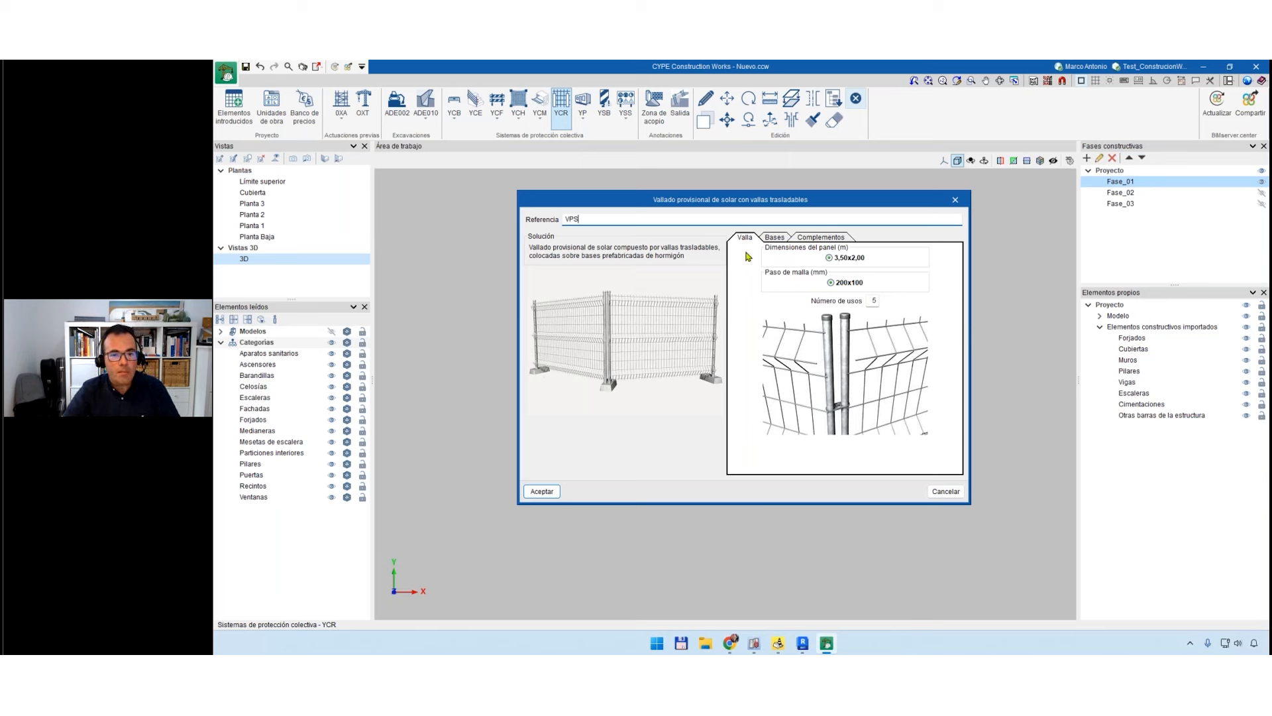
{"action": "left_click", "coordinate": [779, 240]}
{"action": "left_click", "coordinate": [824, 238]}
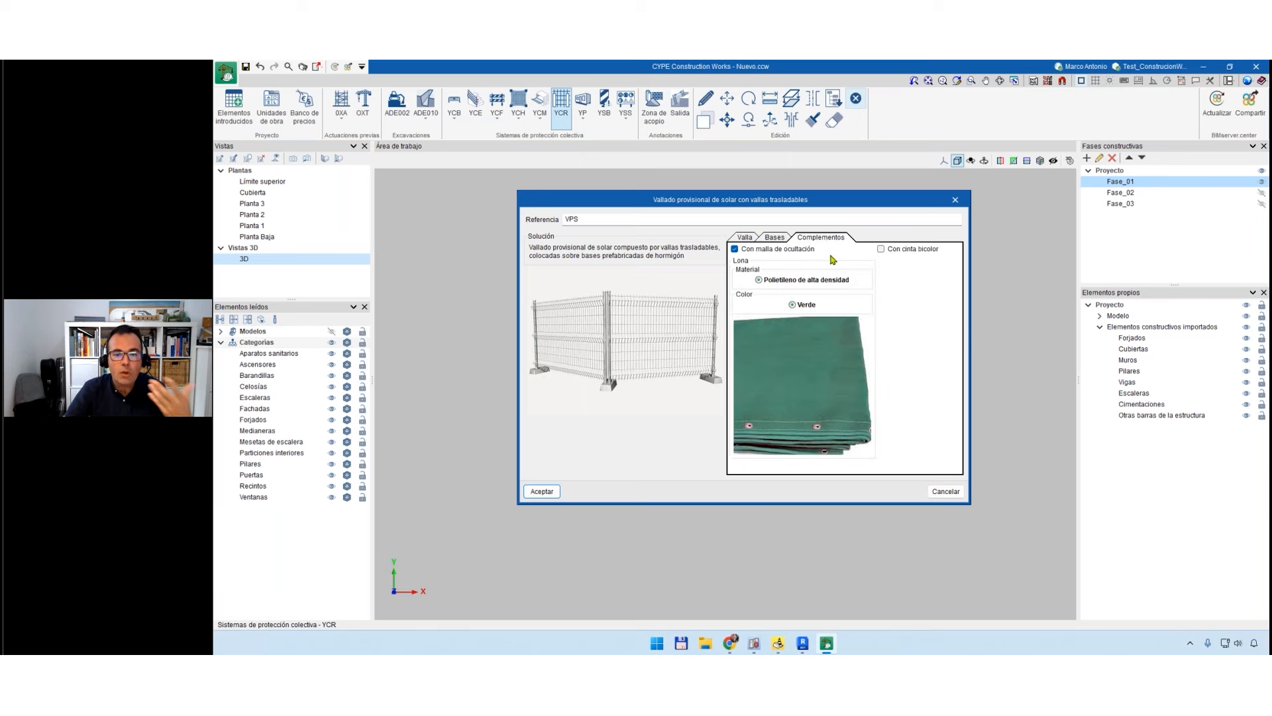
{"action": "left_click", "coordinate": [775, 237]}
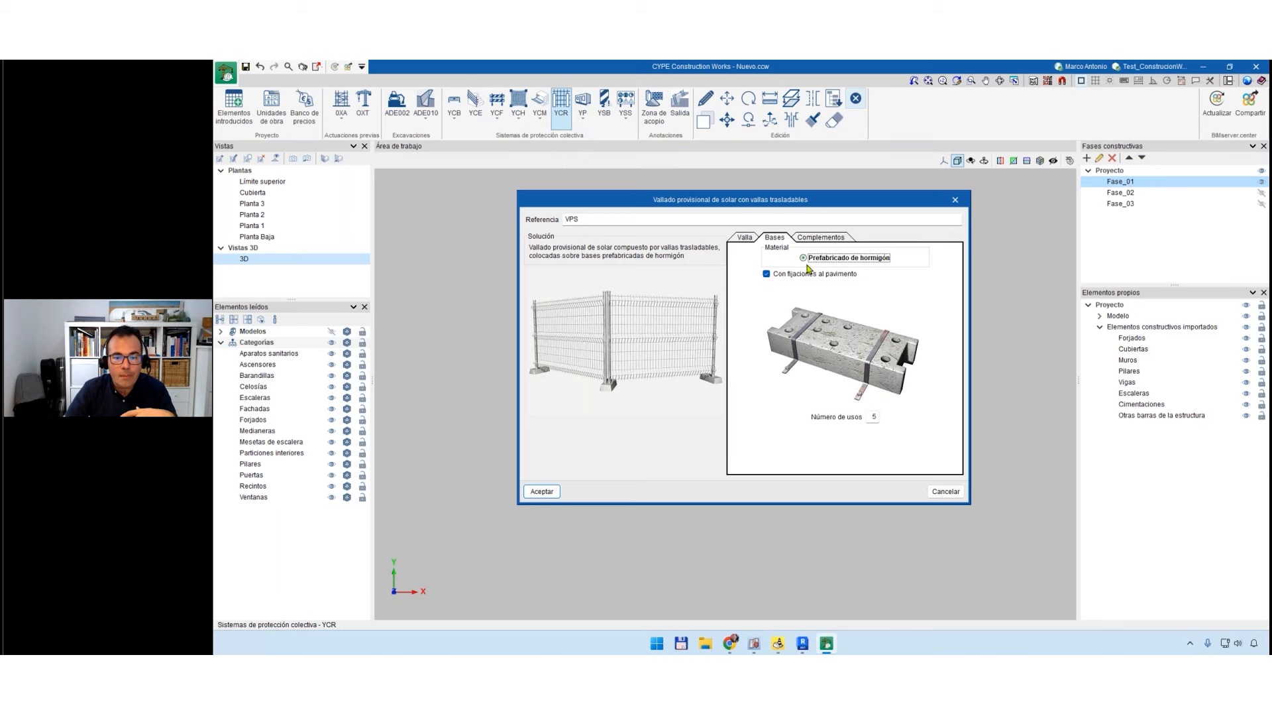
{"action": "left_click", "coordinate": [558, 493]}
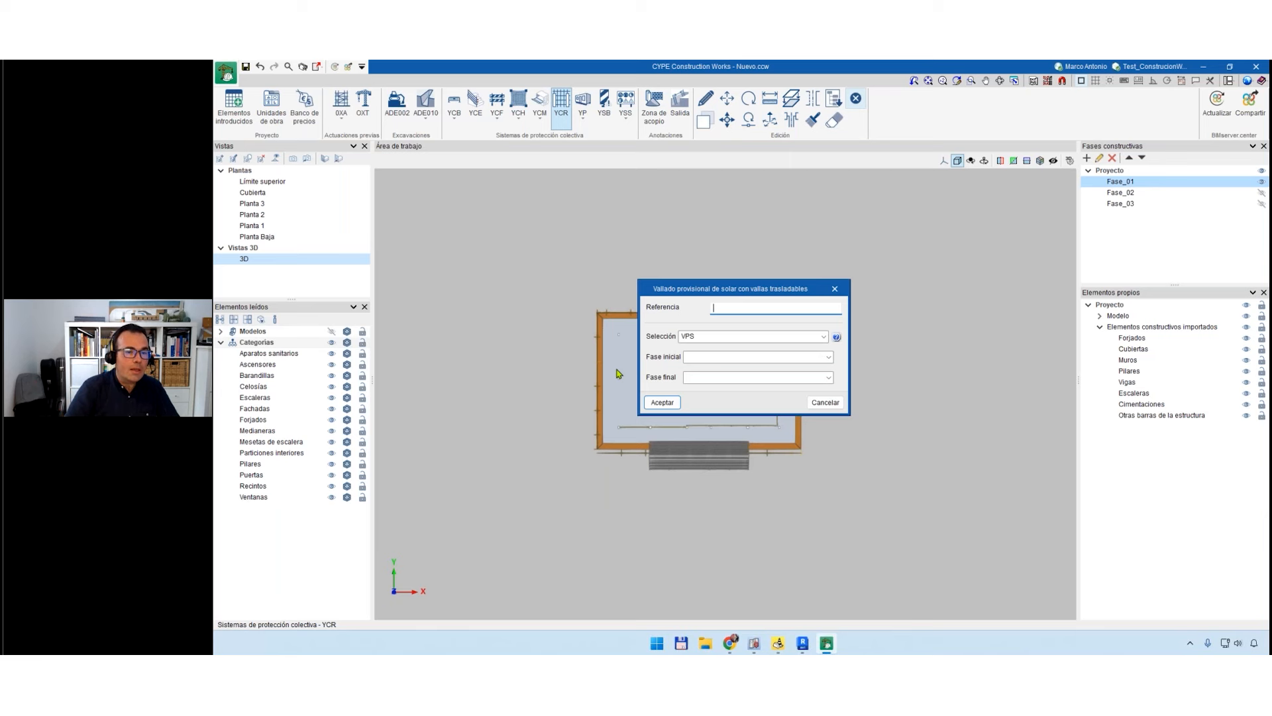
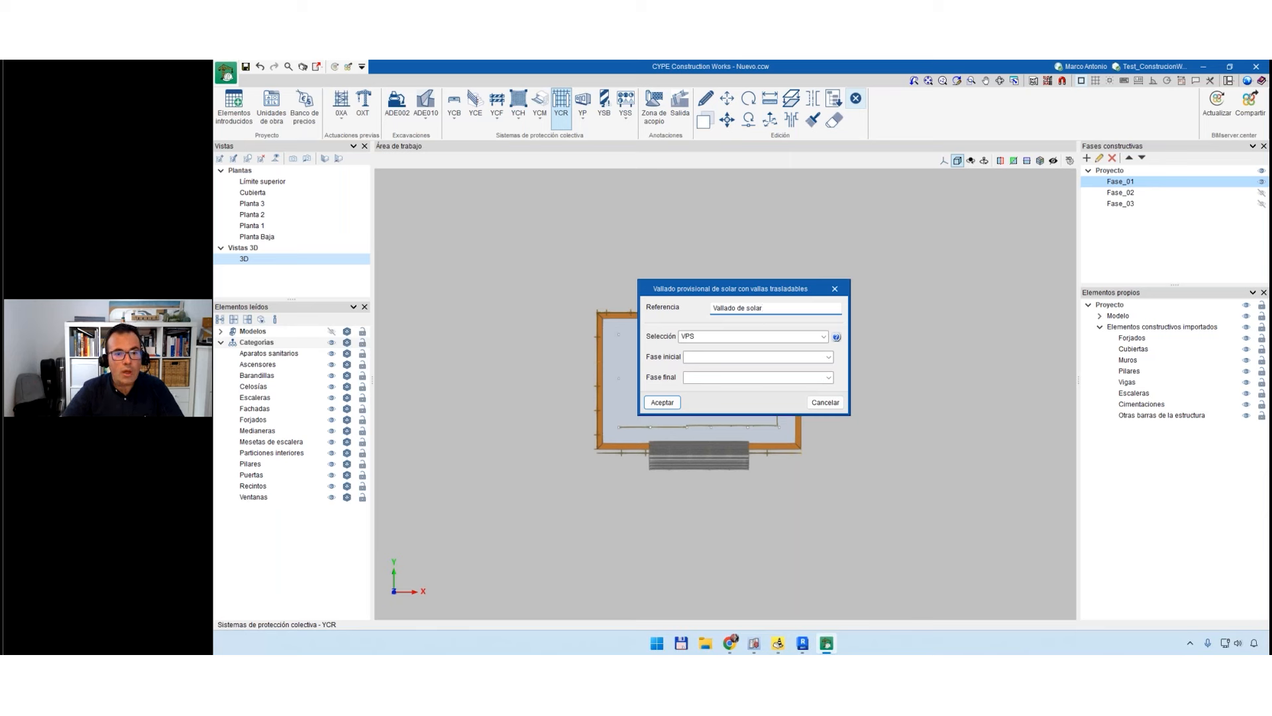
Assign the site fence, reference Vallado de solar, an initial phase of Fase_01 and a final phase of Fase_03.
{"action": "left_click", "coordinate": [828, 357]}
{"action": "left_click", "coordinate": [749, 367]}
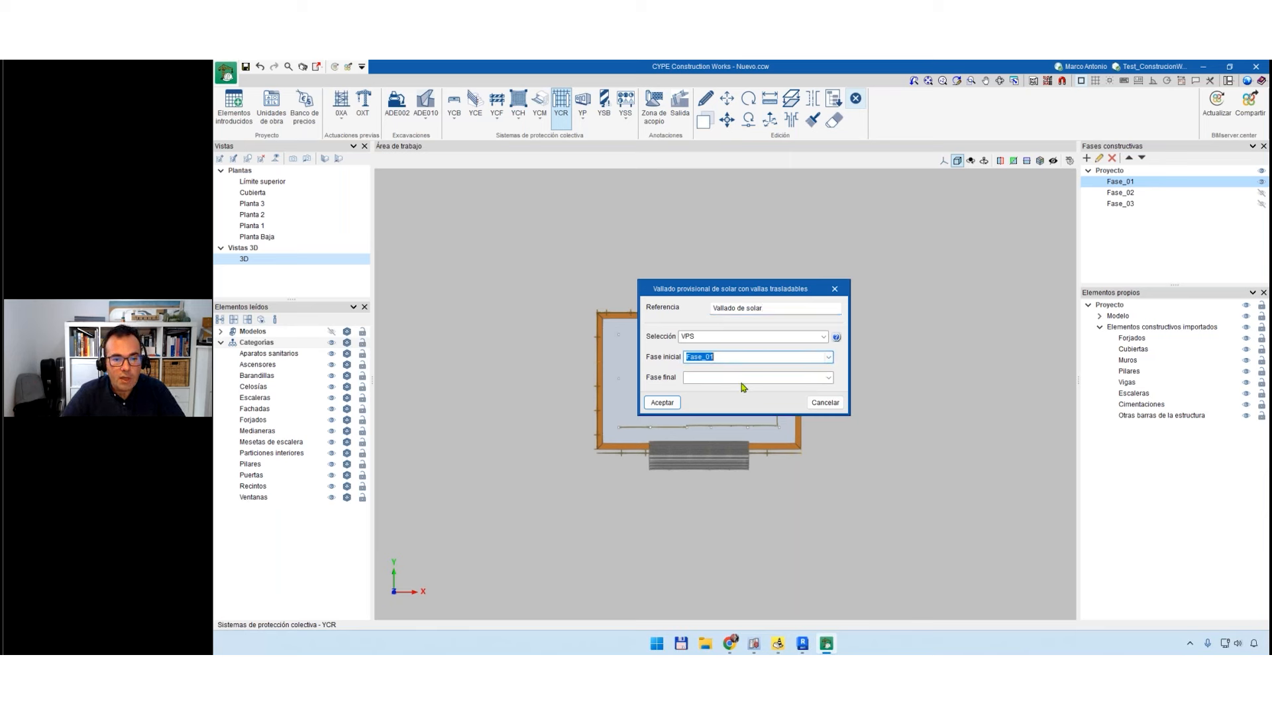
{"action": "left_click", "coordinate": [829, 377]}
{"action": "left_click", "coordinate": [719, 406]}
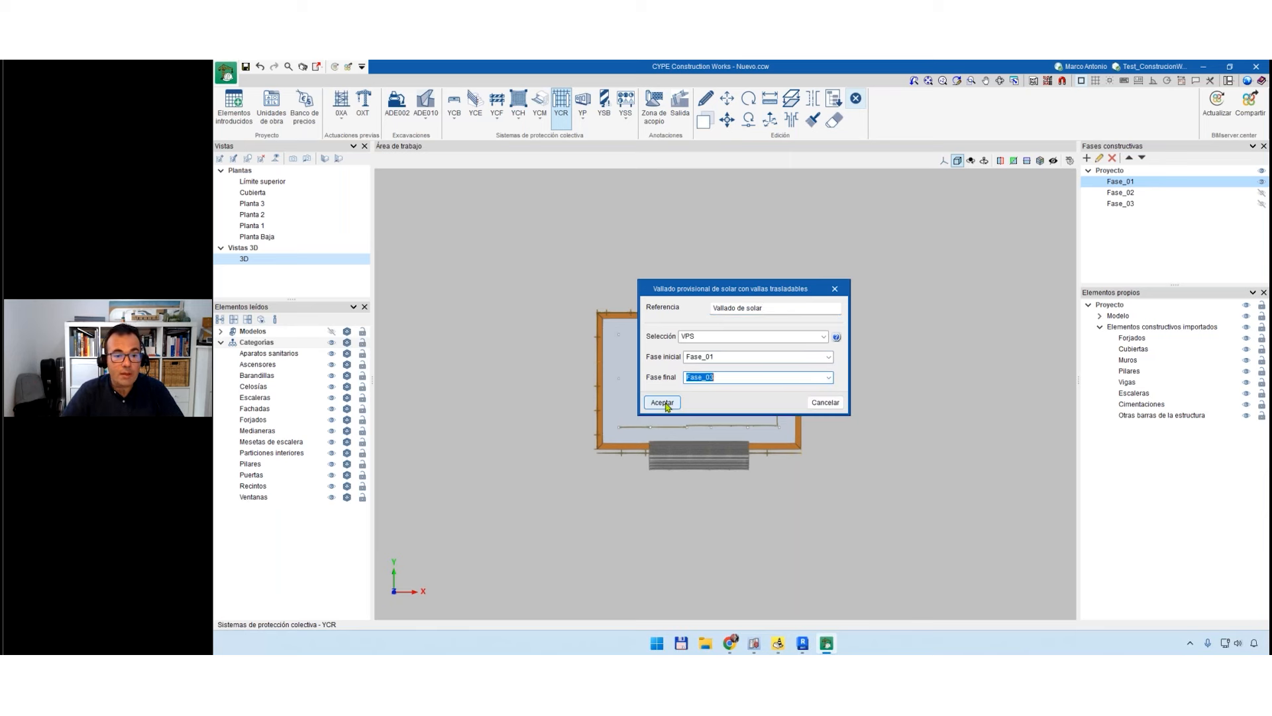
{"action": "left_click", "coordinate": [662, 402]}
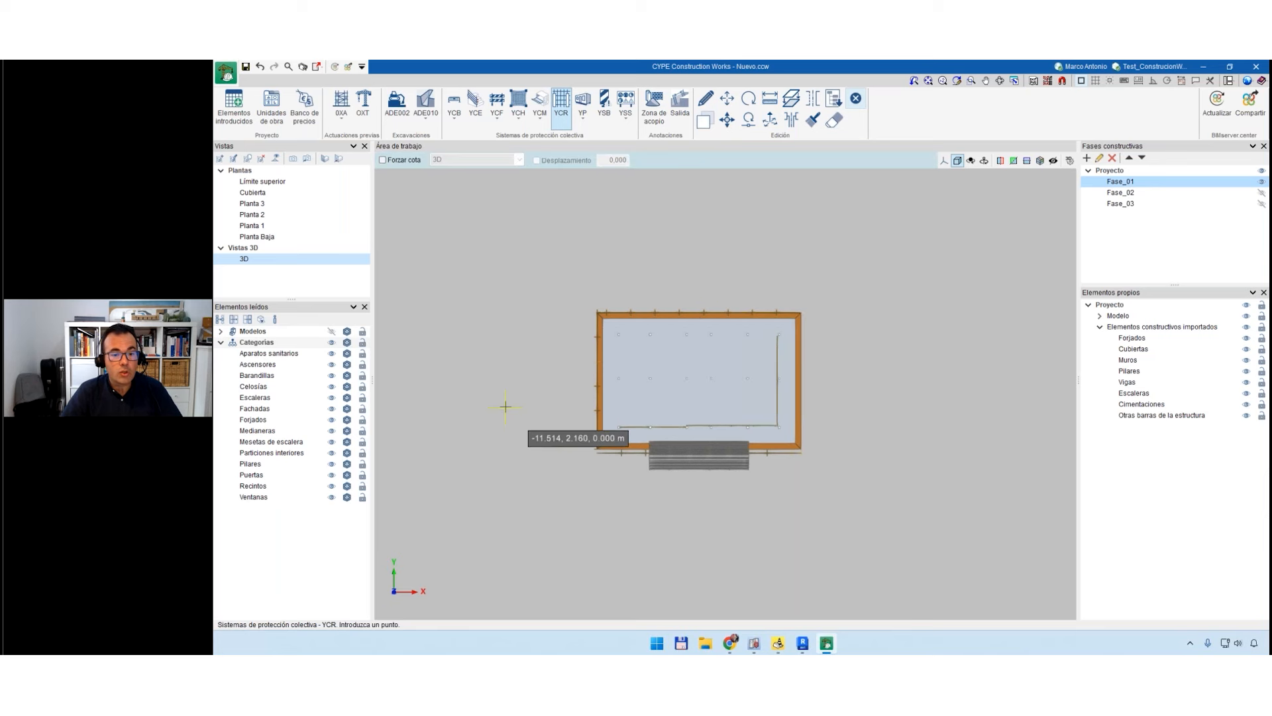
Enclose the whole excavation with a rectangular run of the VPS site fence, set well clear of the rim on all four sides.
{"action": "left_click", "coordinate": [535, 279]}
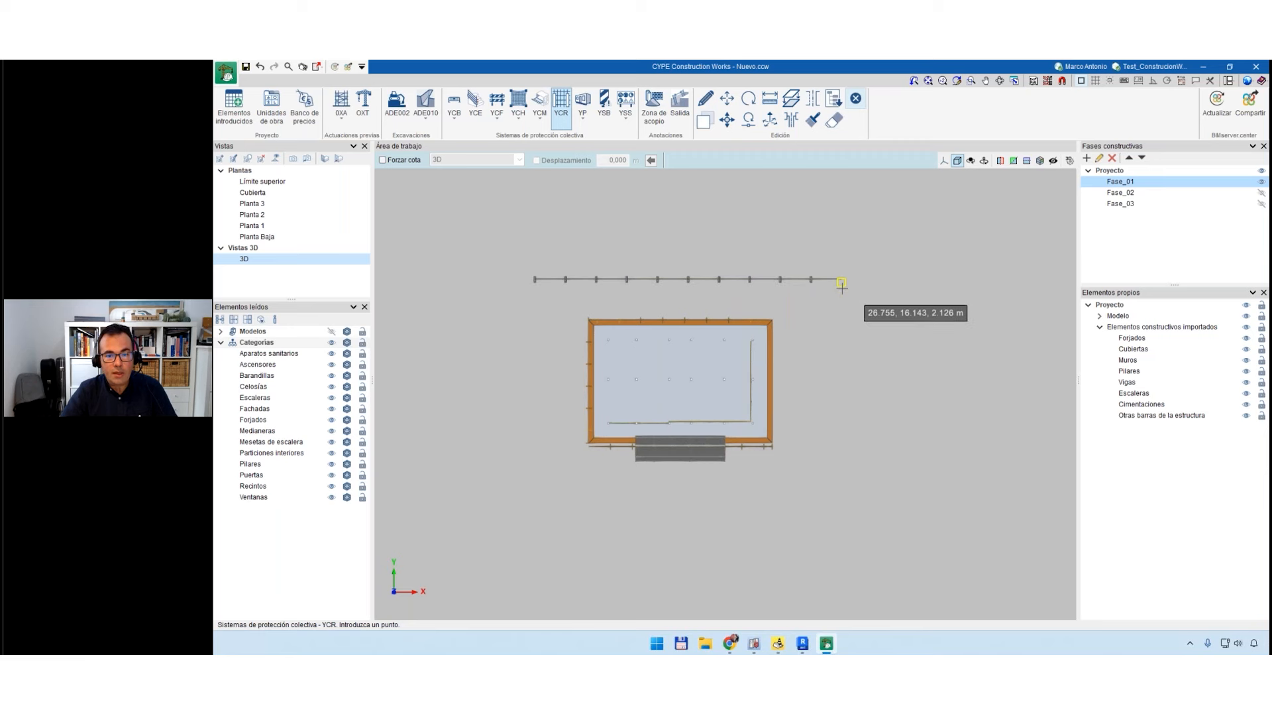
{"action": "left_click", "coordinate": [841, 281]}
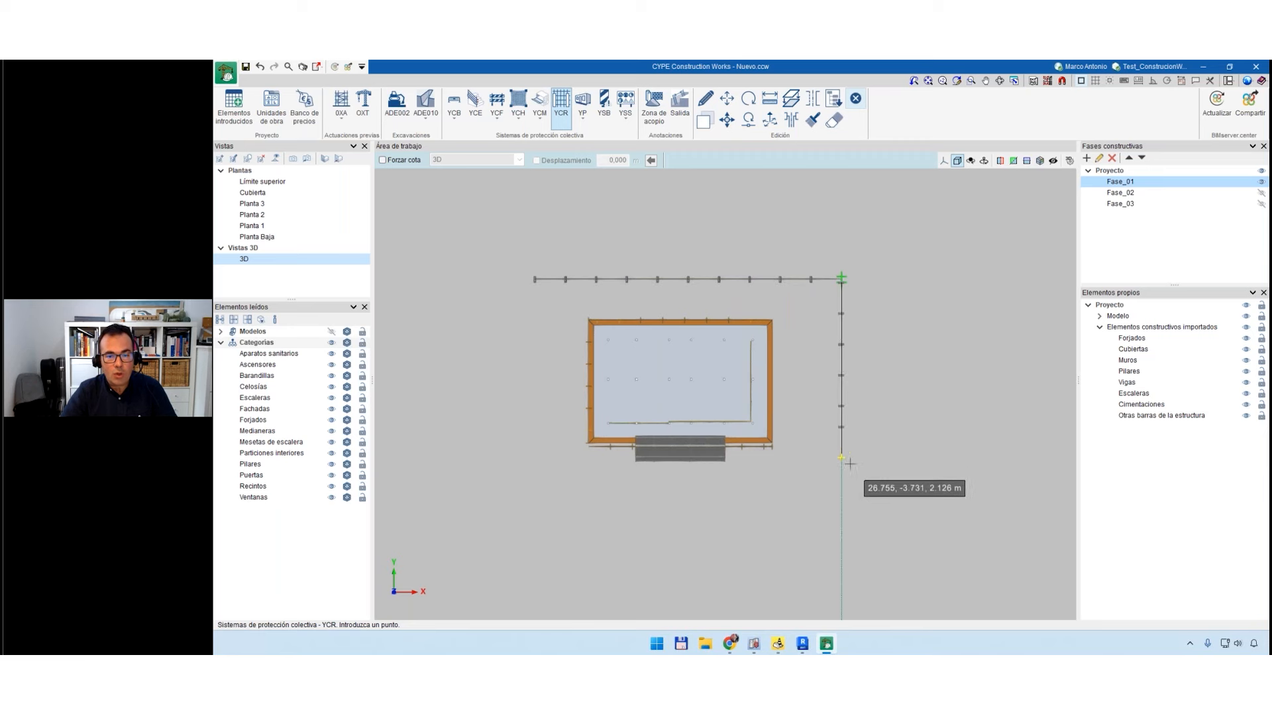
{"action": "left_click", "coordinate": [843, 503]}
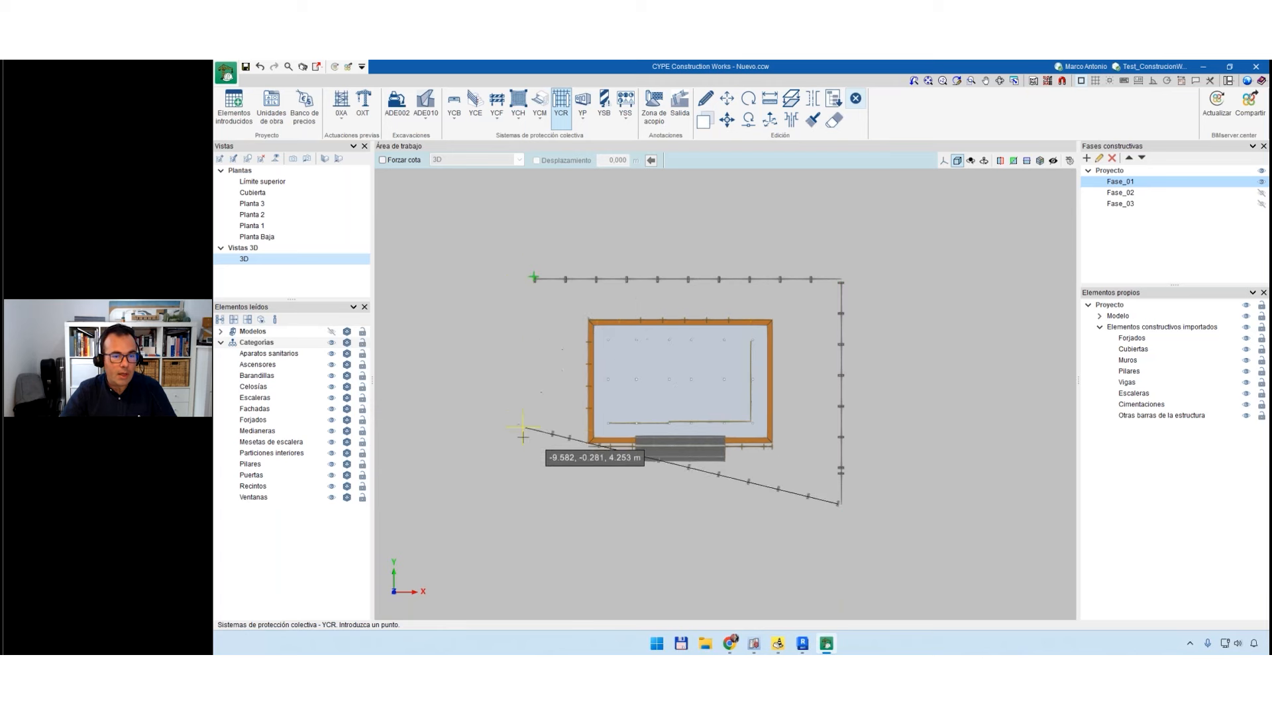
{"action": "left_click", "coordinate": [534, 503]}
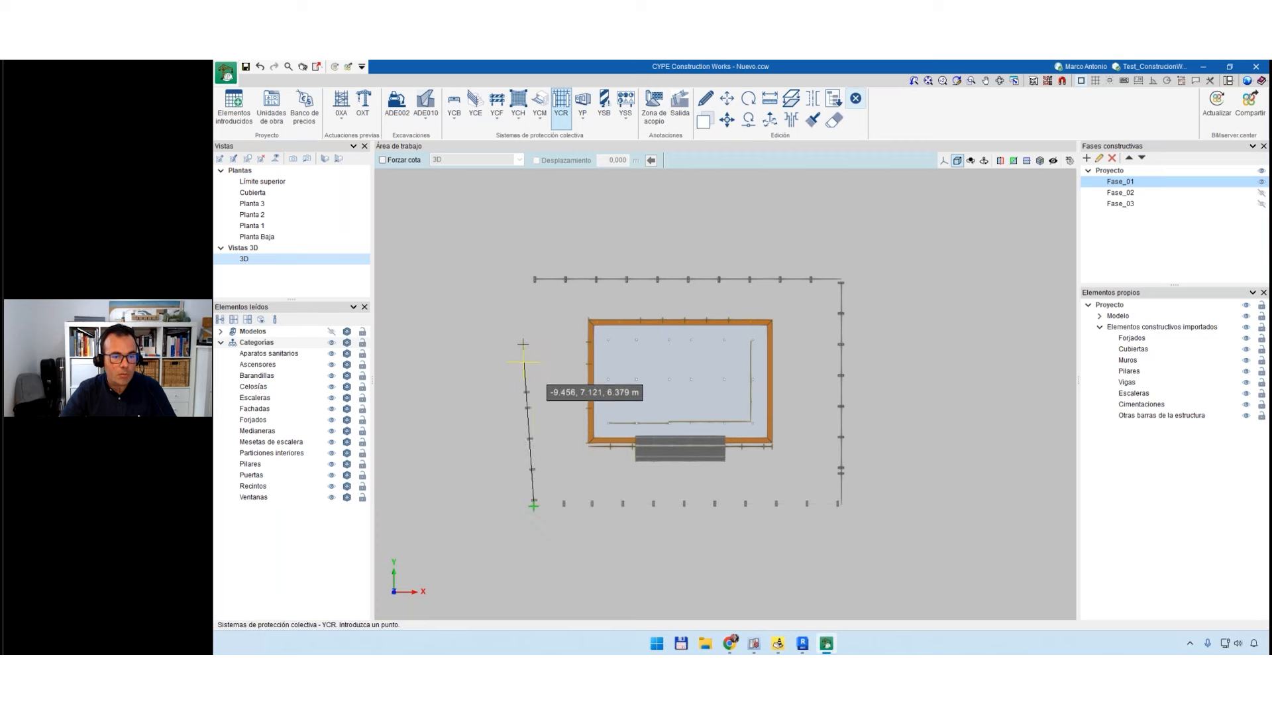
{"action": "left_click", "coordinate": [534, 282]}
{"action": "key", "text": "Escape"}
Rotate the end panel of the short-side fence opposite the first-drawn short side inward, opening a site entrance at the corner.
{"action": "scroll", "coordinate": [514, 264], "scroll_direction": "up", "scroll_amount": 5}
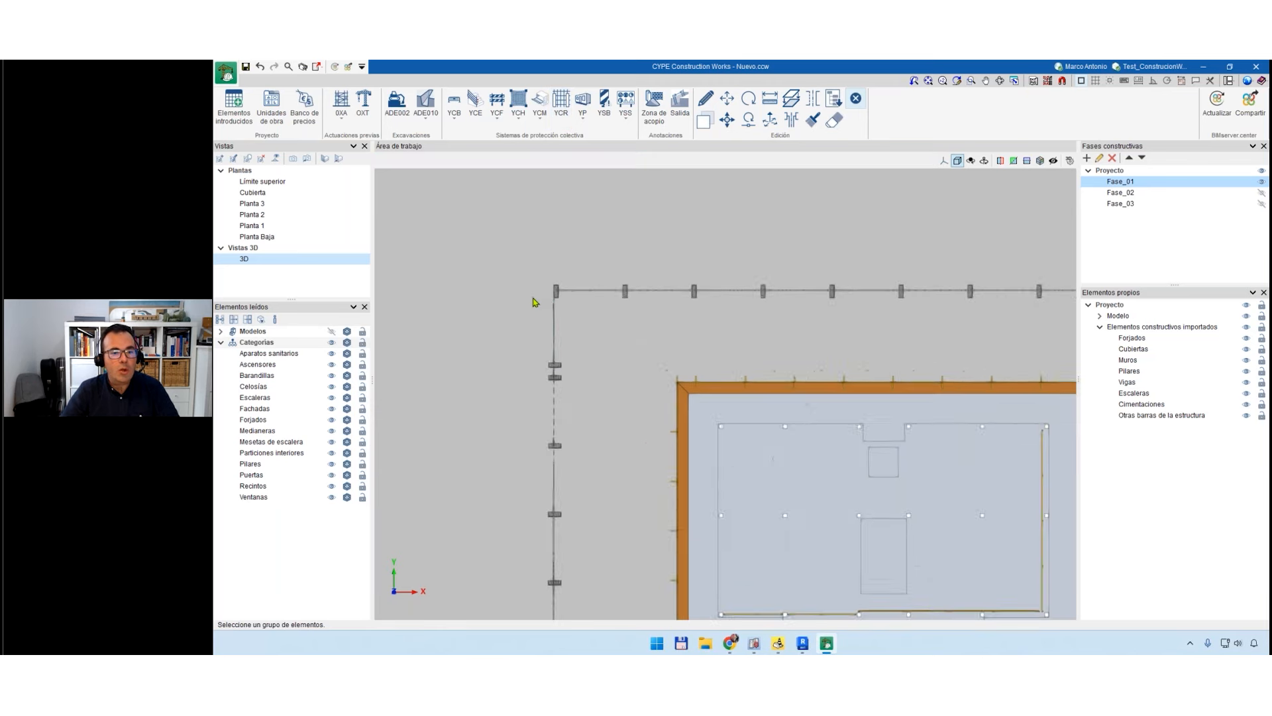
{"action": "scroll", "coordinate": [550, 308], "scroll_direction": "up", "scroll_amount": 3}
{"action": "left_click", "coordinate": [749, 120]}
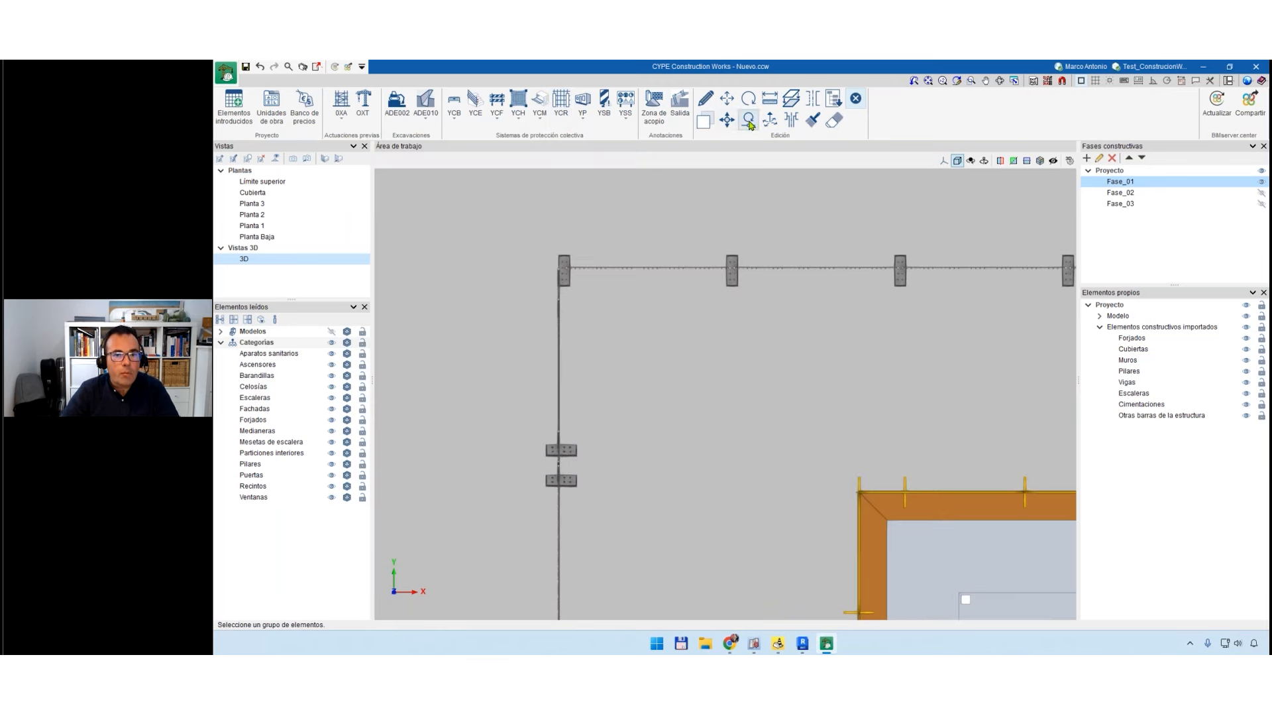
{"action": "left_click", "coordinate": [553, 406]}
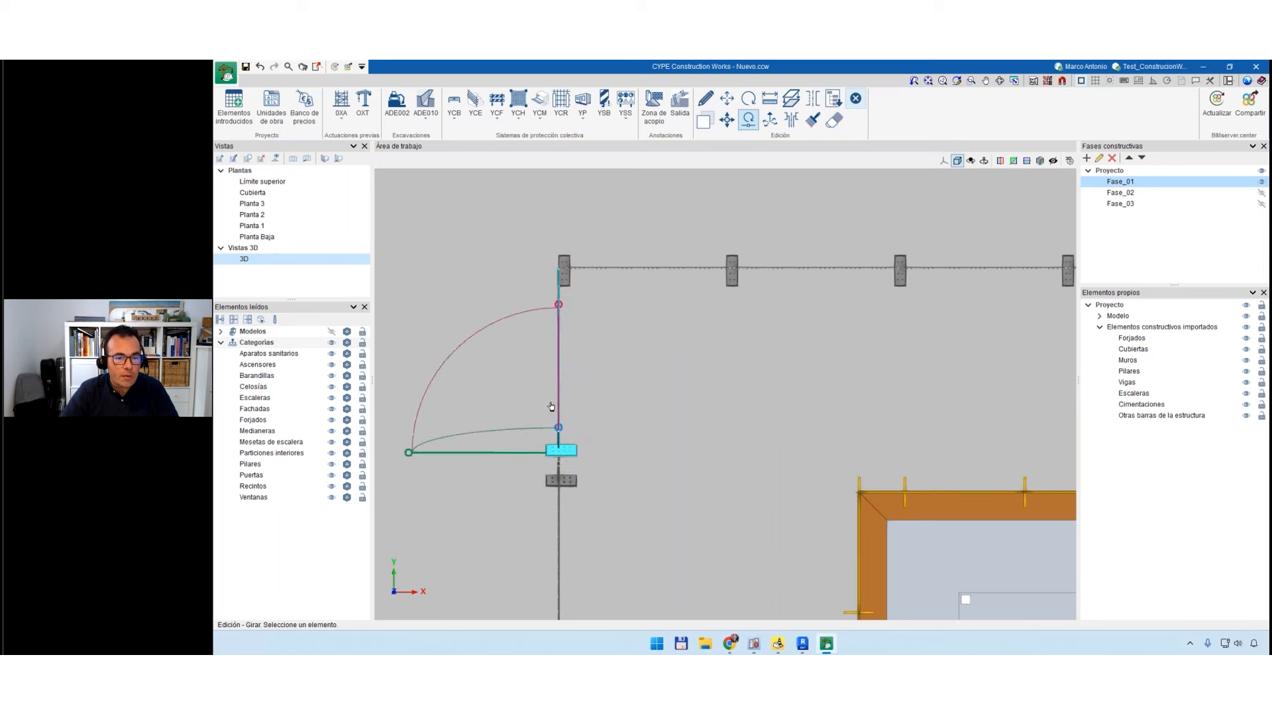
{"action": "left_click", "coordinate": [557, 329]}
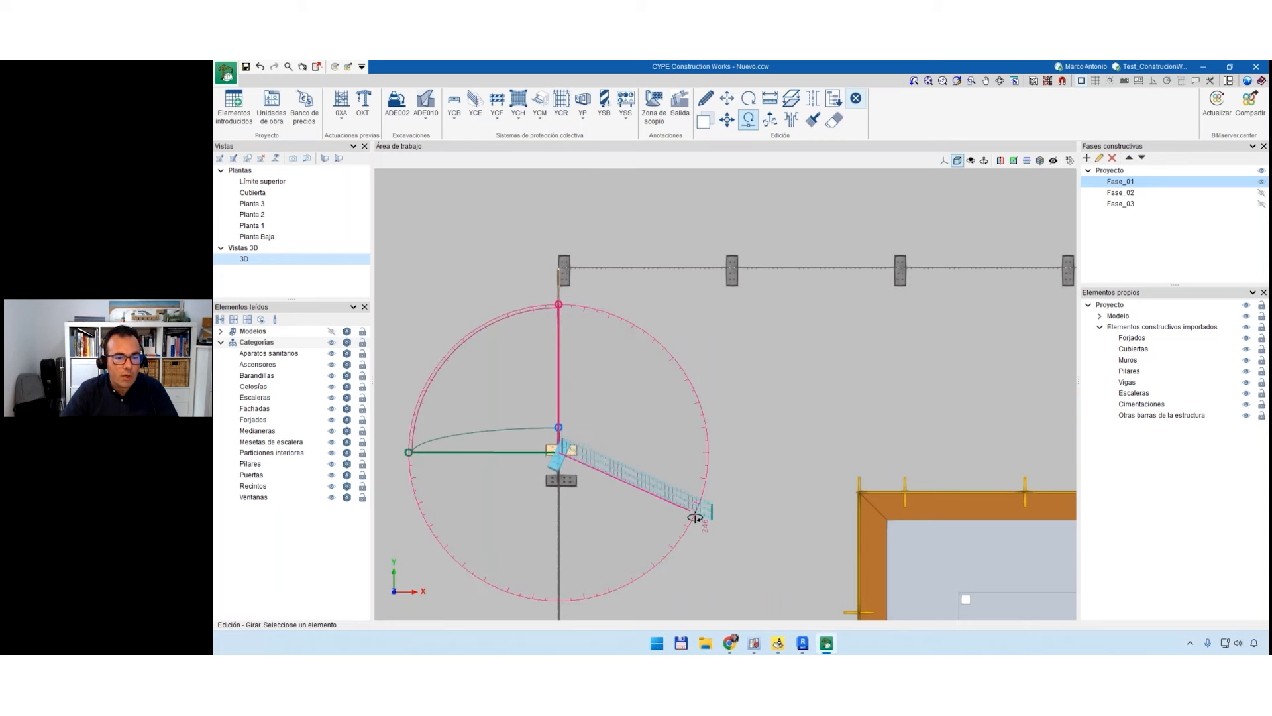
{"action": "left_click", "coordinate": [677, 512]}
{"action": "scroll", "coordinate": [510, 484], "scroll_direction": "down", "scroll_amount": 5}
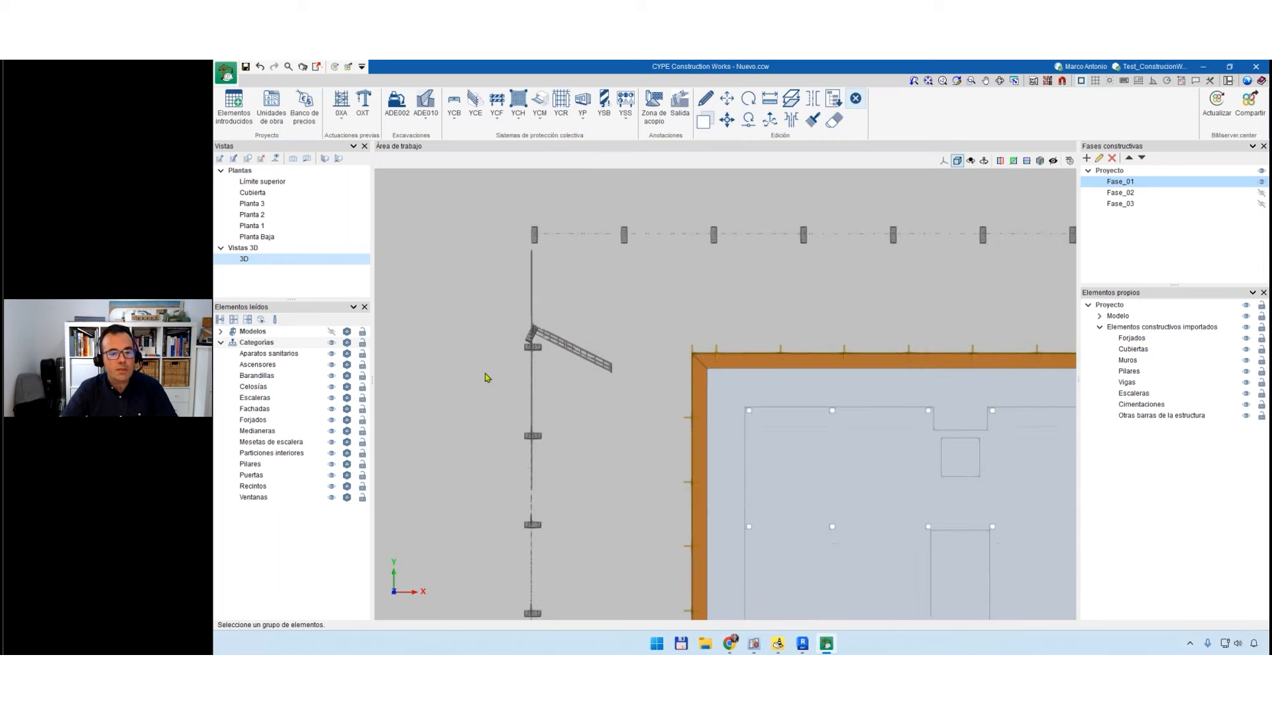
Delete the short-side fence with the opened panel and redraw it in plan at Planta Baja (0.00 m), leaving a gap before the far corner.
{"action": "middle_click_drag", "start_coordinate": [457, 505], "coordinate": [641, 498]}
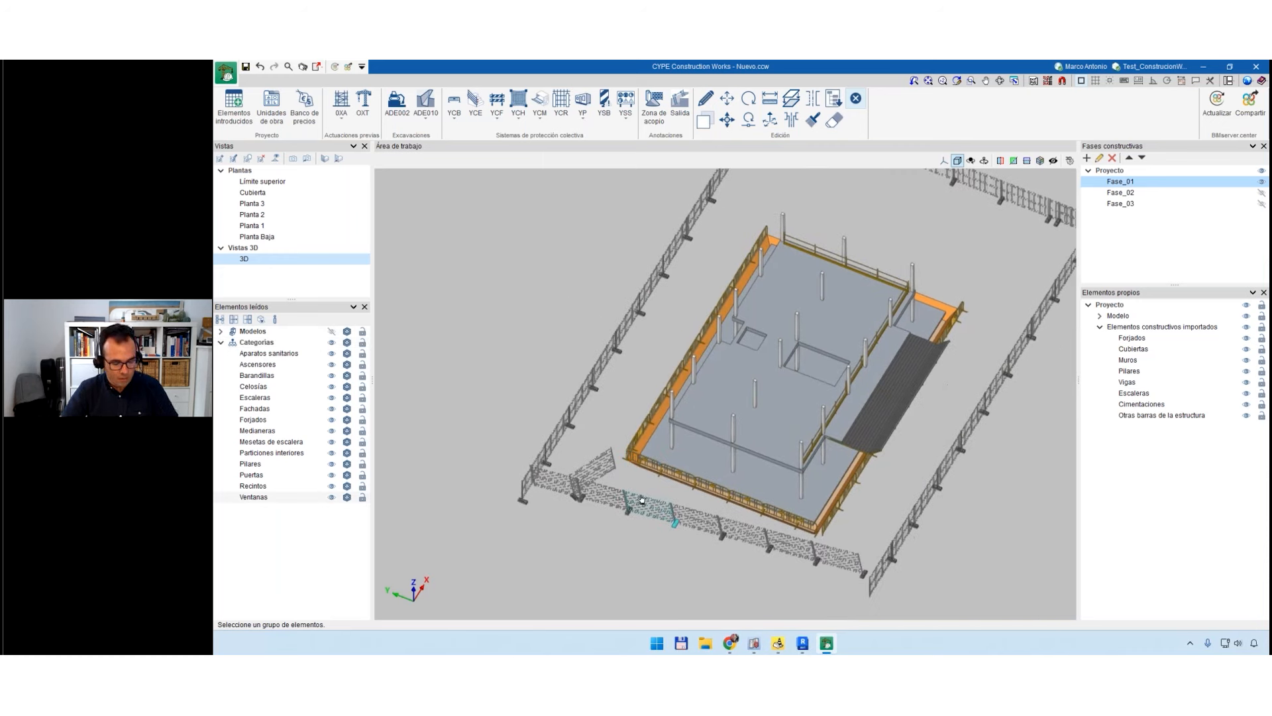
{"action": "key", "text": "Delete"}
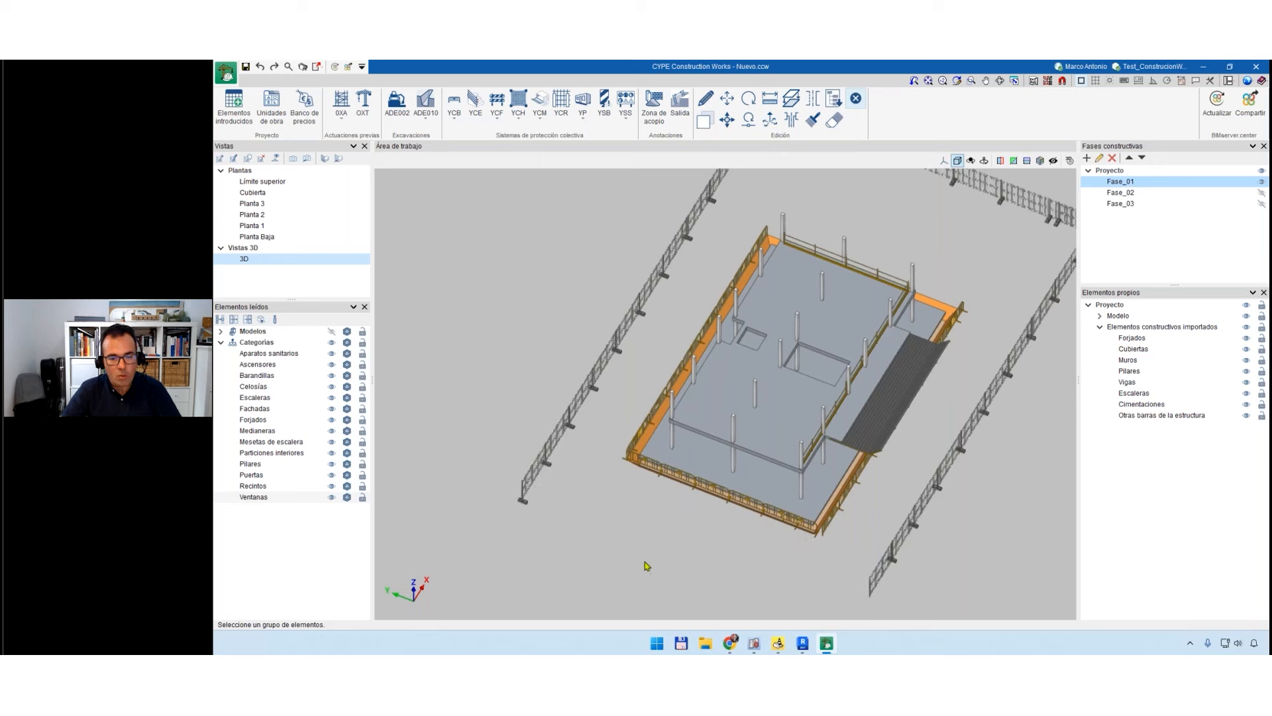
{"action": "middle_click_drag", "start_coordinate": [647, 565], "coordinate": [636, 526]}
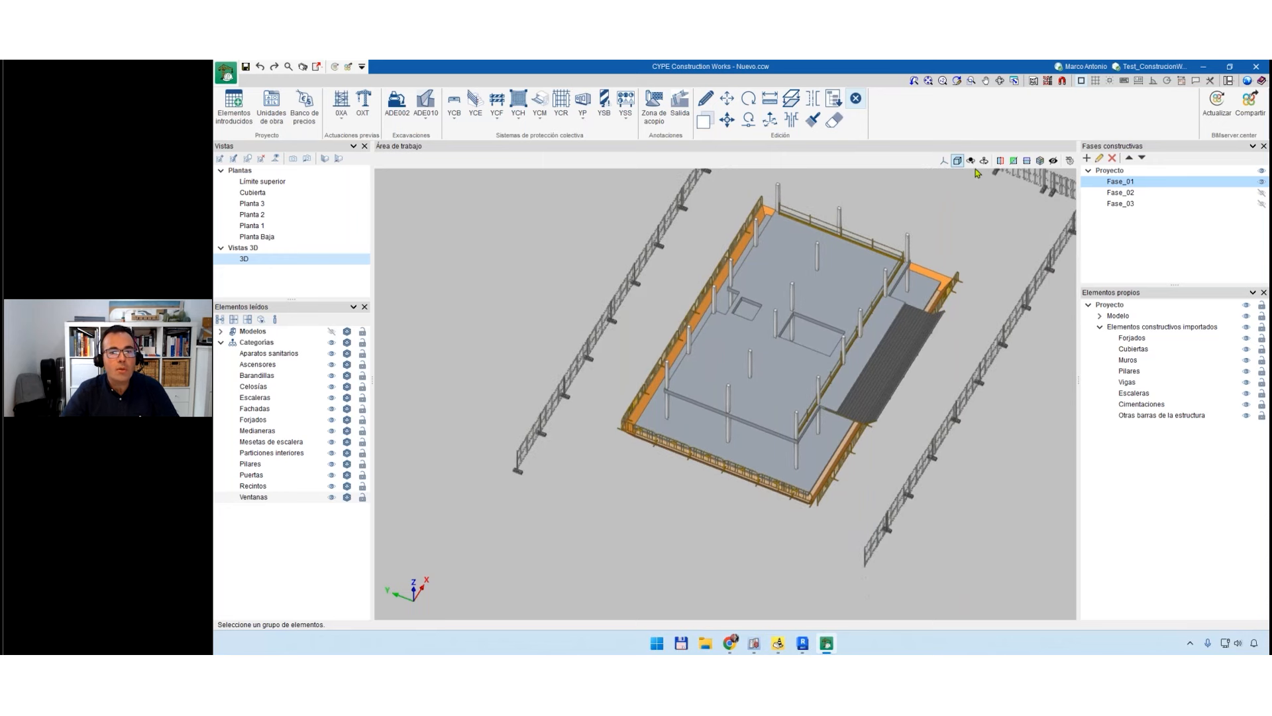
{"action": "left_click", "coordinate": [943, 160]}
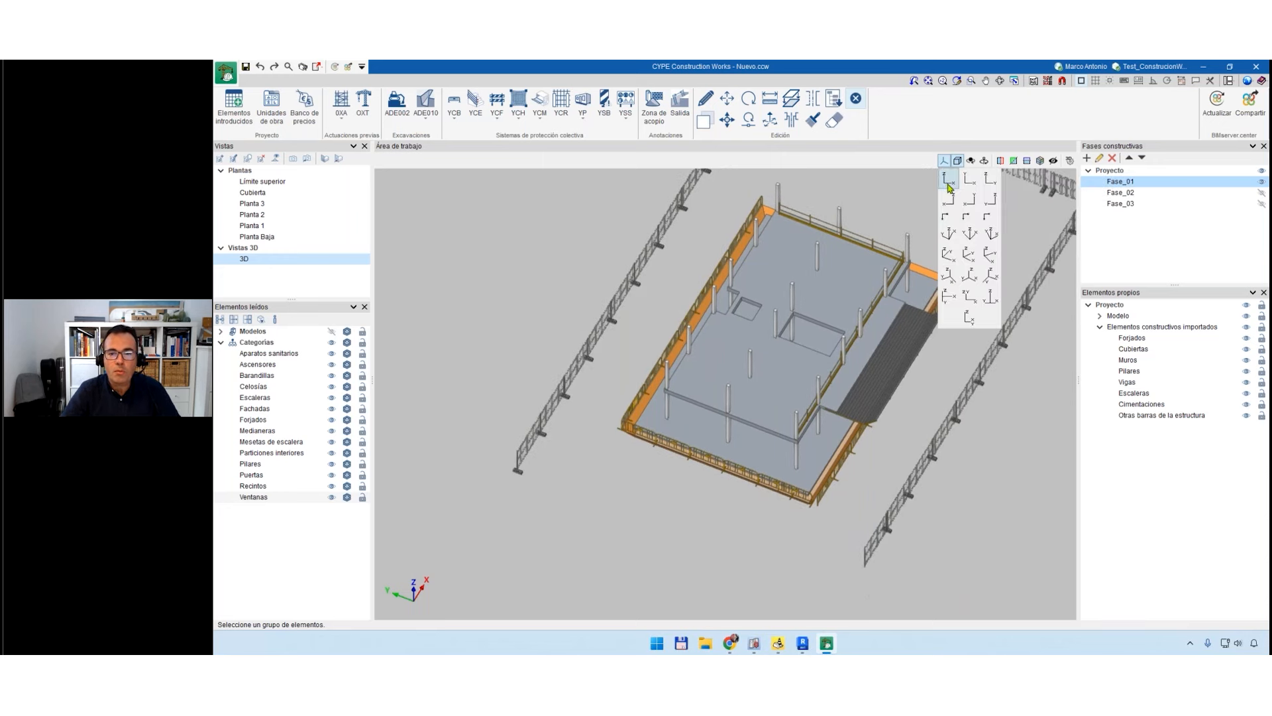
{"action": "left_click", "coordinate": [949, 186]}
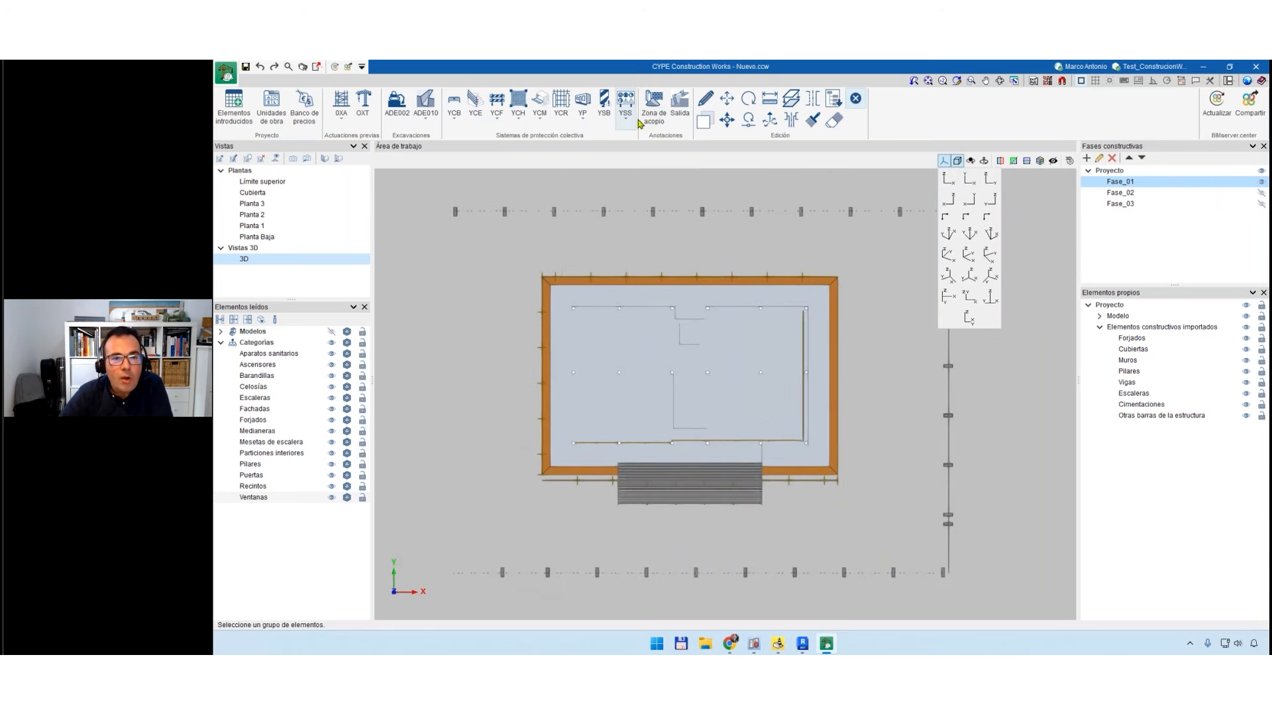
{"action": "left_click", "coordinate": [562, 117]}
{"action": "left_click", "coordinate": [662, 401]}
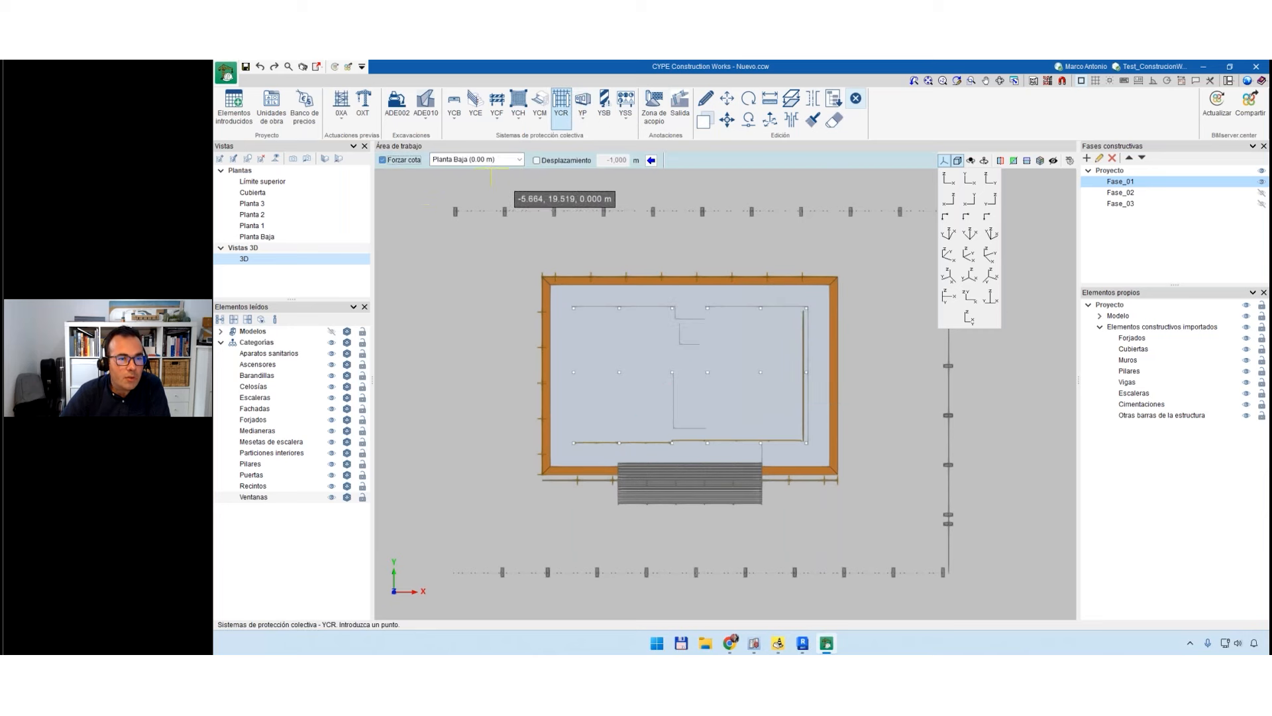
{"action": "left_click", "coordinate": [455, 566]}
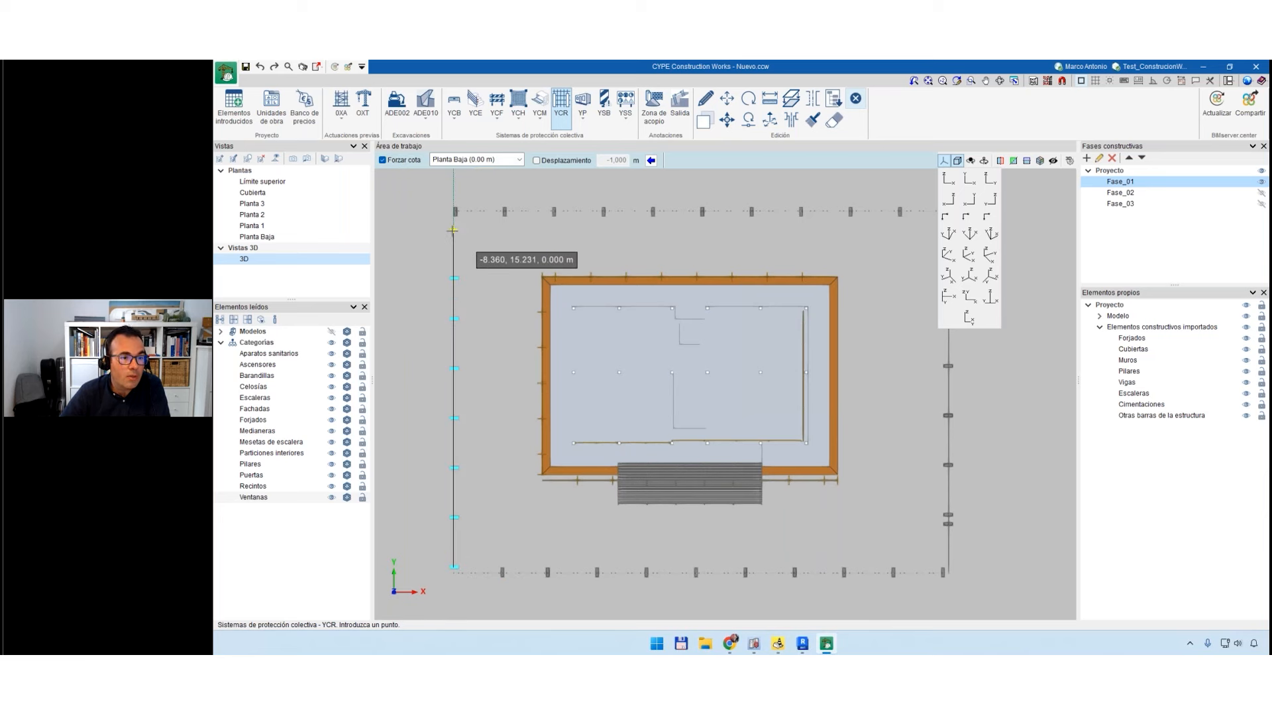
{"action": "left_click", "coordinate": [454, 268]}
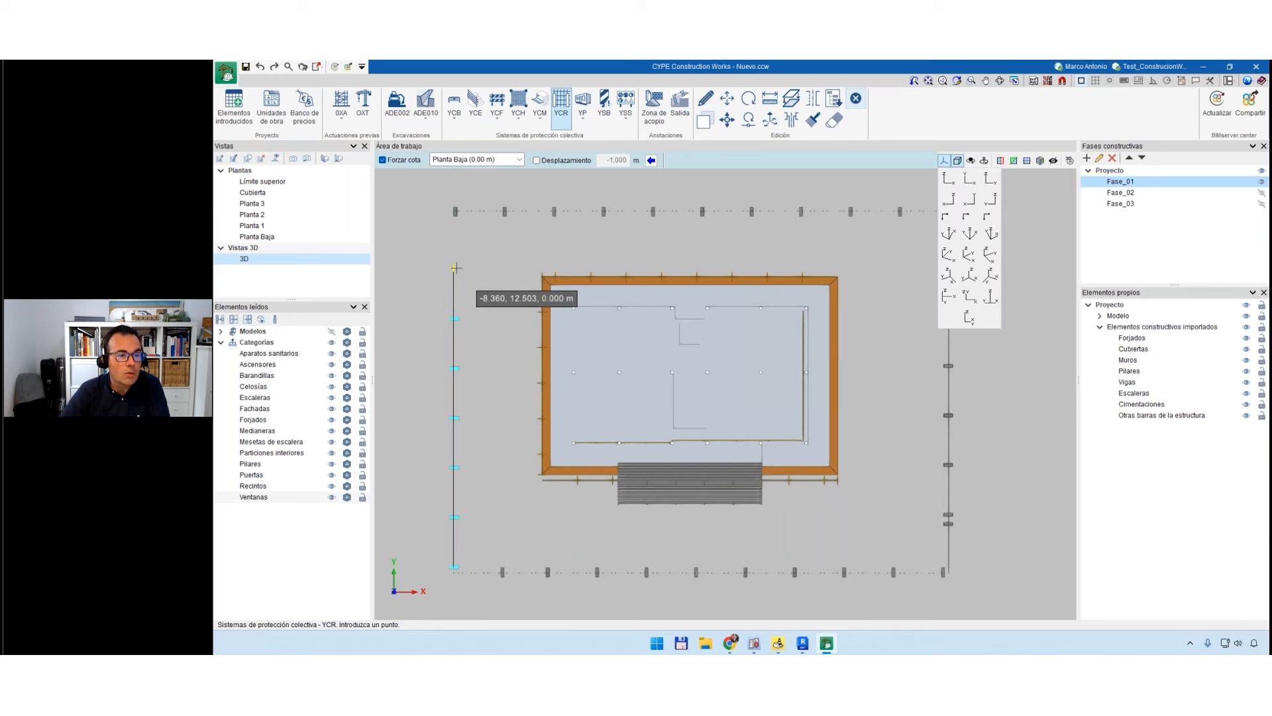
{"action": "key", "text": "Escape"}
Set the canopy-side long site fence to an absolute elevation of 0 m.
{"action": "middle_click_drag", "start_coordinate": [471, 453], "coordinate": [611, 429]}
{"action": "middle_click_drag", "start_coordinate": [729, 504], "coordinate": [814, 276]}
{"action": "scroll", "coordinate": [797, 466], "scroll_direction": "down", "scroll_amount": 3}
{"action": "middle_click_drag", "start_coordinate": [798, 466], "coordinate": [778, 534]}
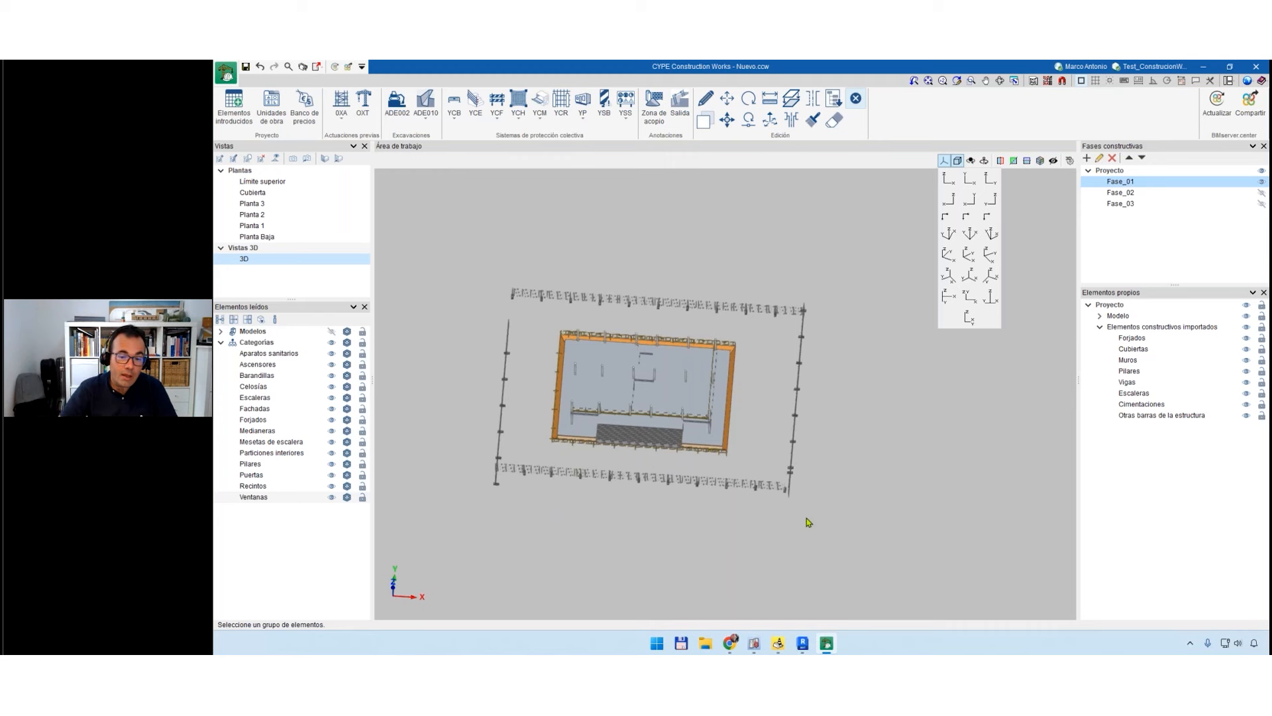
{"action": "left_click_drag", "start_coordinate": [768, 542], "coordinate": [615, 520]}
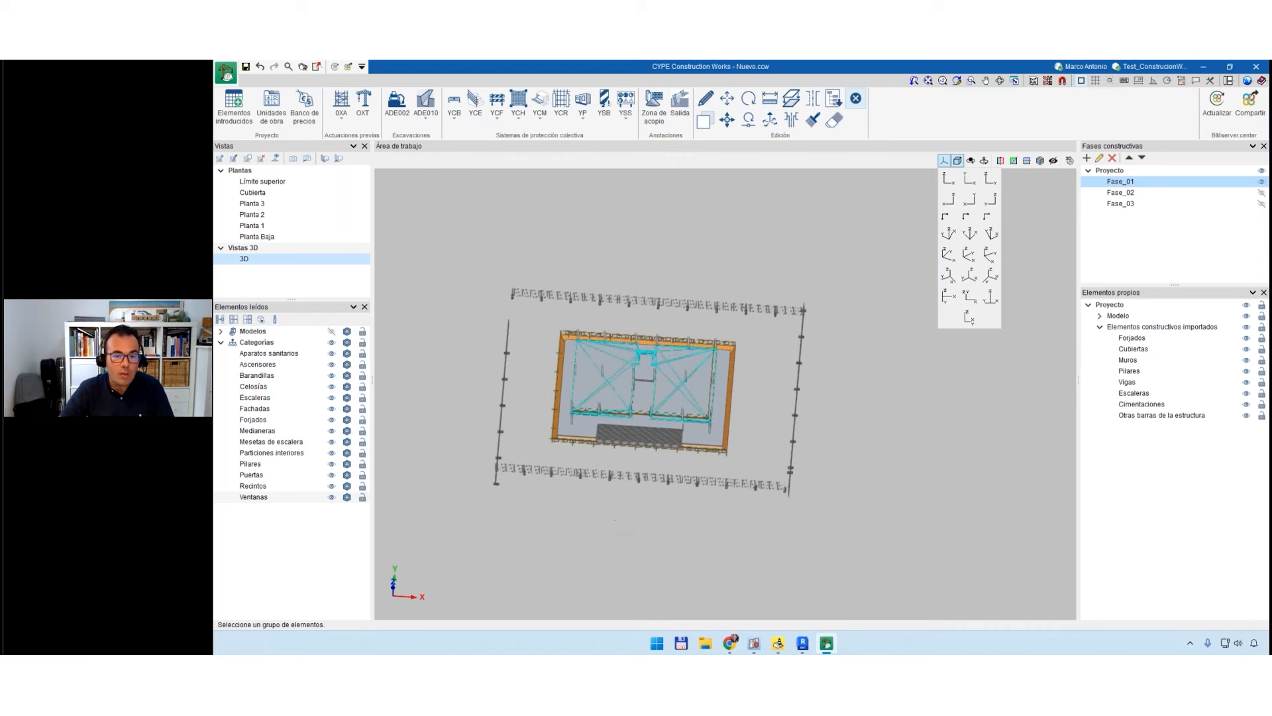
{"action": "left_click", "coordinate": [769, 119]}
{"action": "left_click_drag", "start_coordinate": [783, 534], "coordinate": [503, 464]}
{"action": "right_click", "coordinate": [604, 528]}
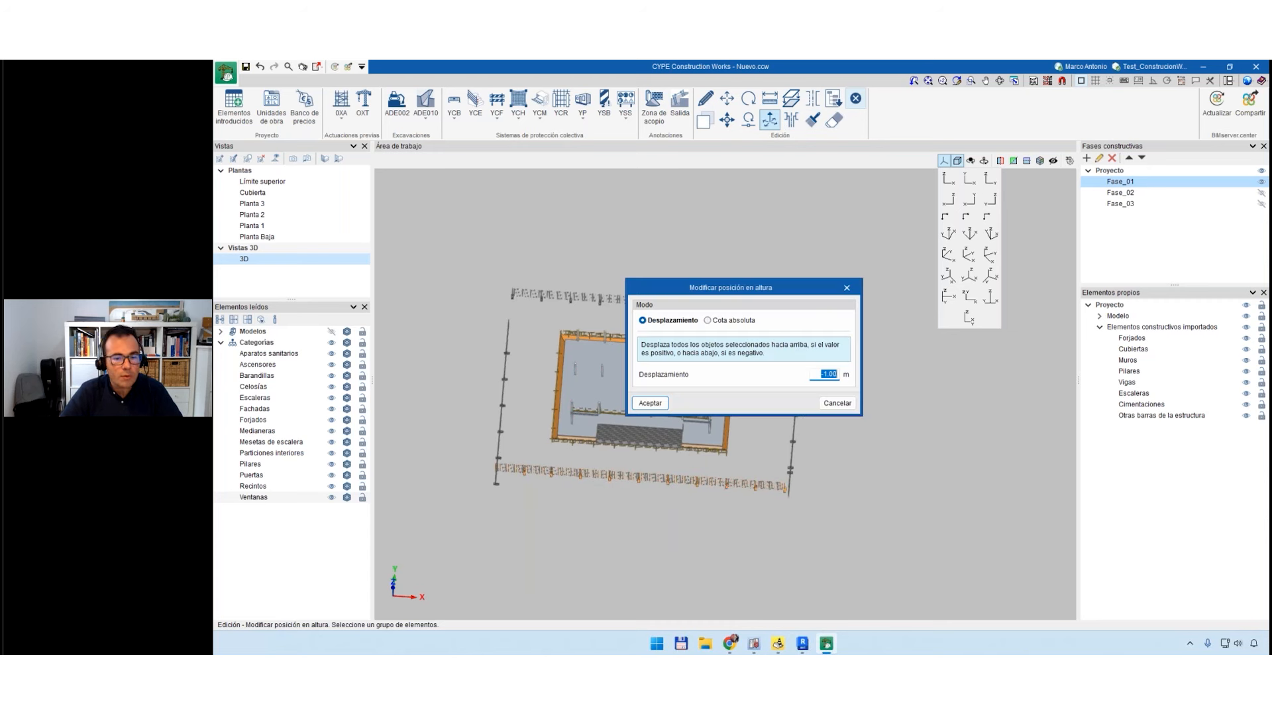
{"action": "left_click", "coordinate": [708, 320]}
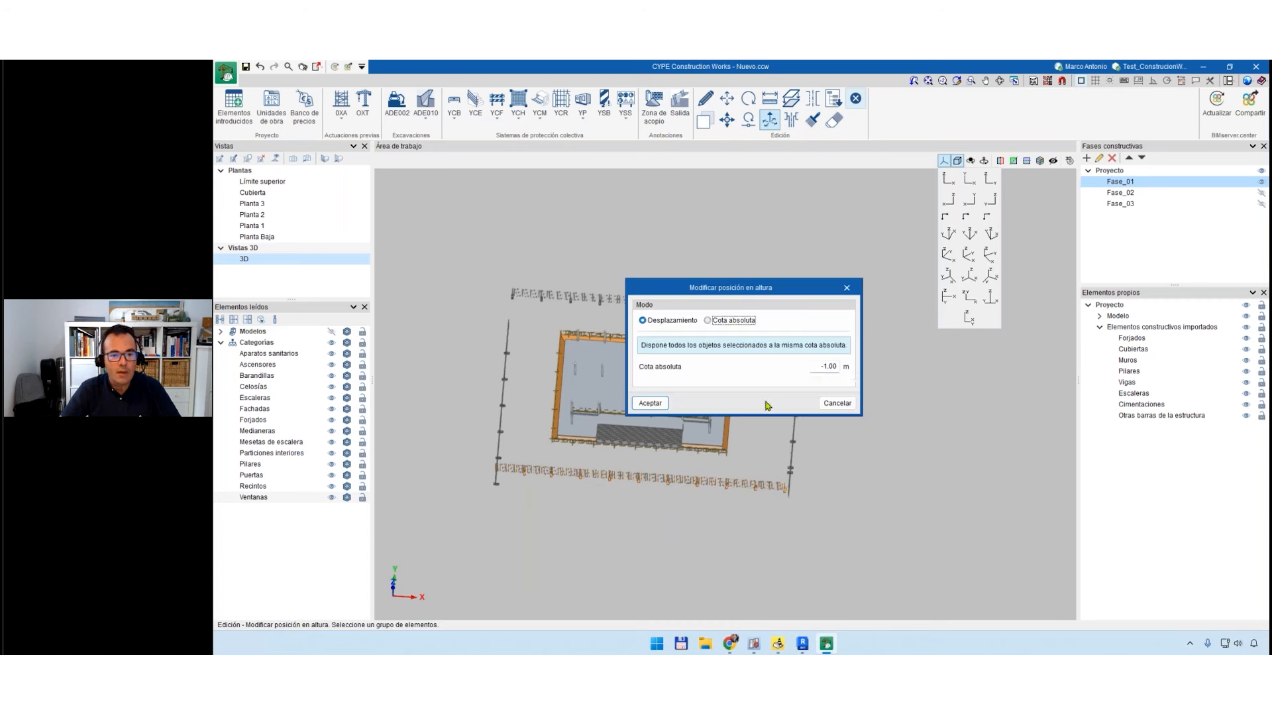
{"action": "type", "text": "0"}
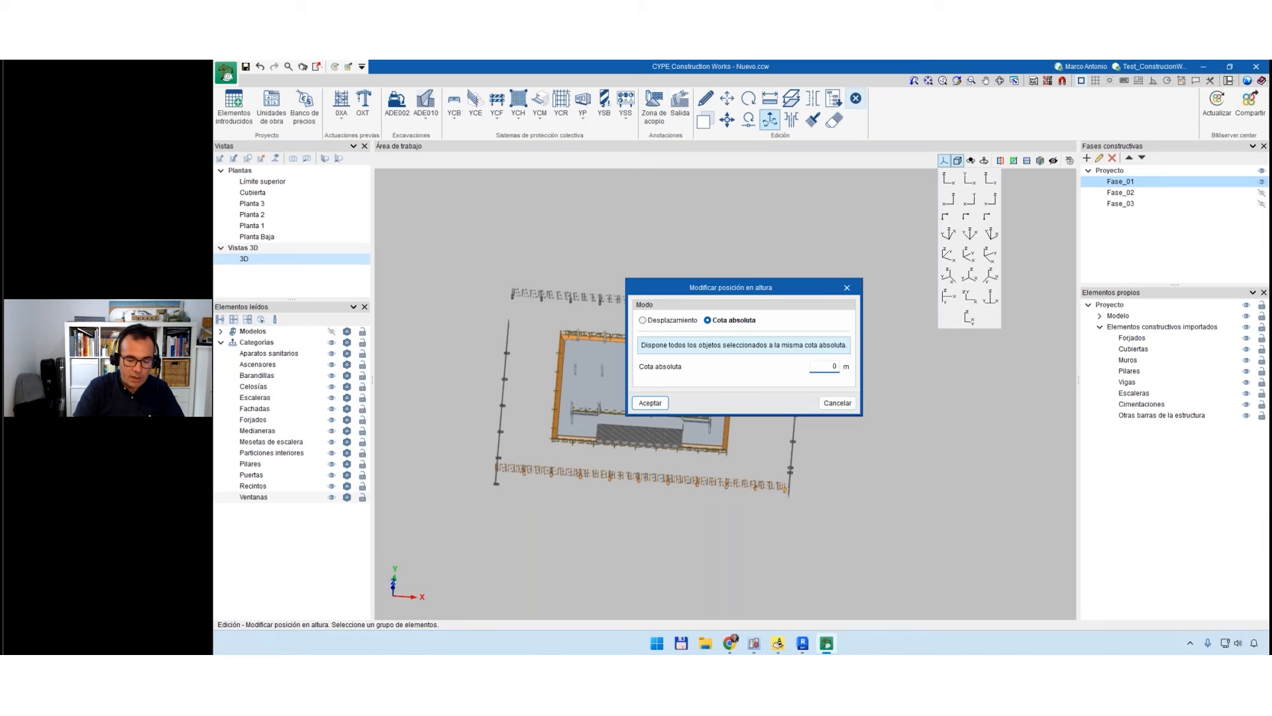
{"action": "left_click", "coordinate": [664, 401]}
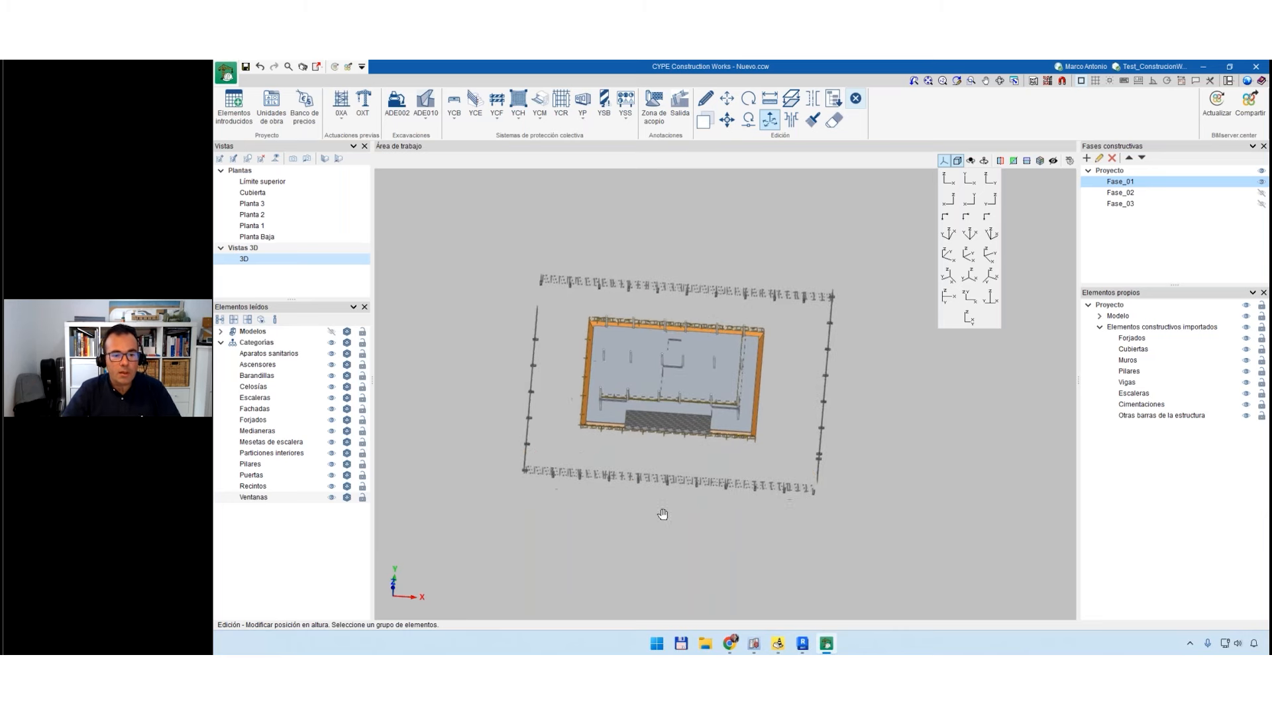
Rotate the end panel beside the fence gap toward the excavation to form an open site entrance.
{"action": "middle_click_drag", "start_coordinate": [530, 563], "coordinate": [494, 487]}
{"action": "scroll", "coordinate": [511, 384], "scroll_direction": "up", "scroll_amount": 6}
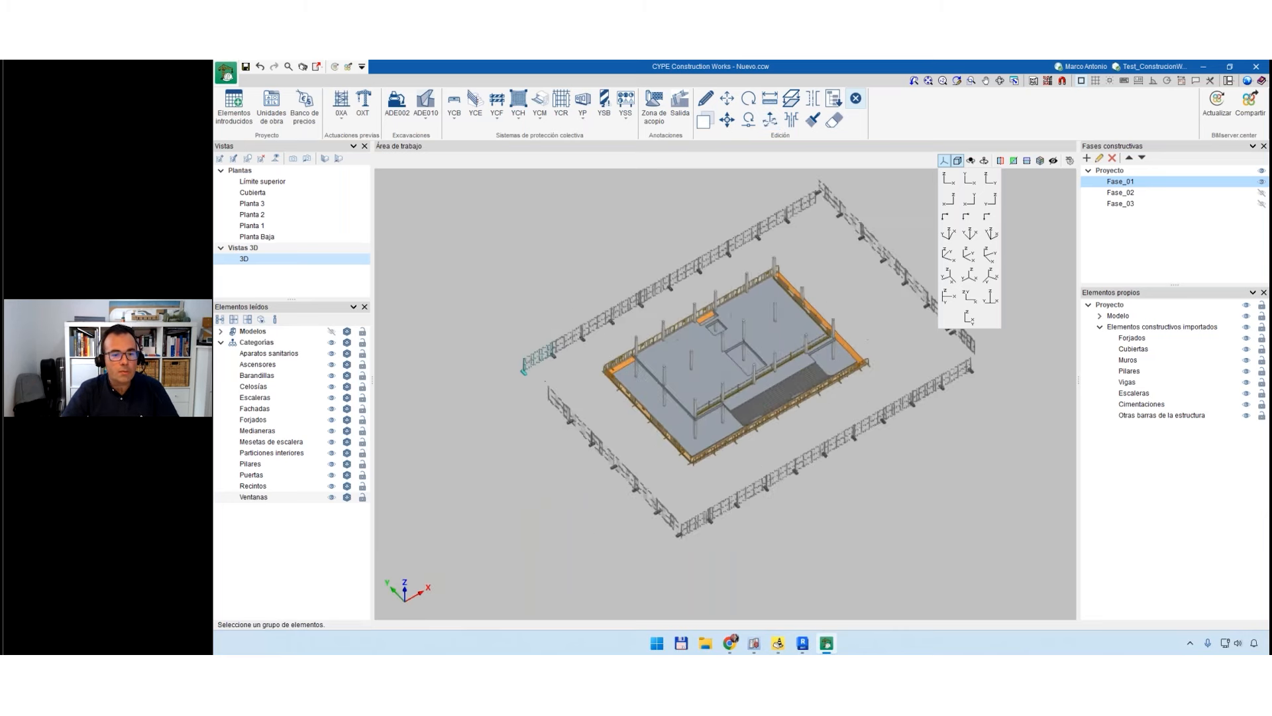
{"action": "middle_click_drag", "start_coordinate": [595, 389], "coordinate": [559, 357]}
{"action": "left_click", "coordinate": [749, 119]}
{"action": "left_click", "coordinate": [521, 431]}
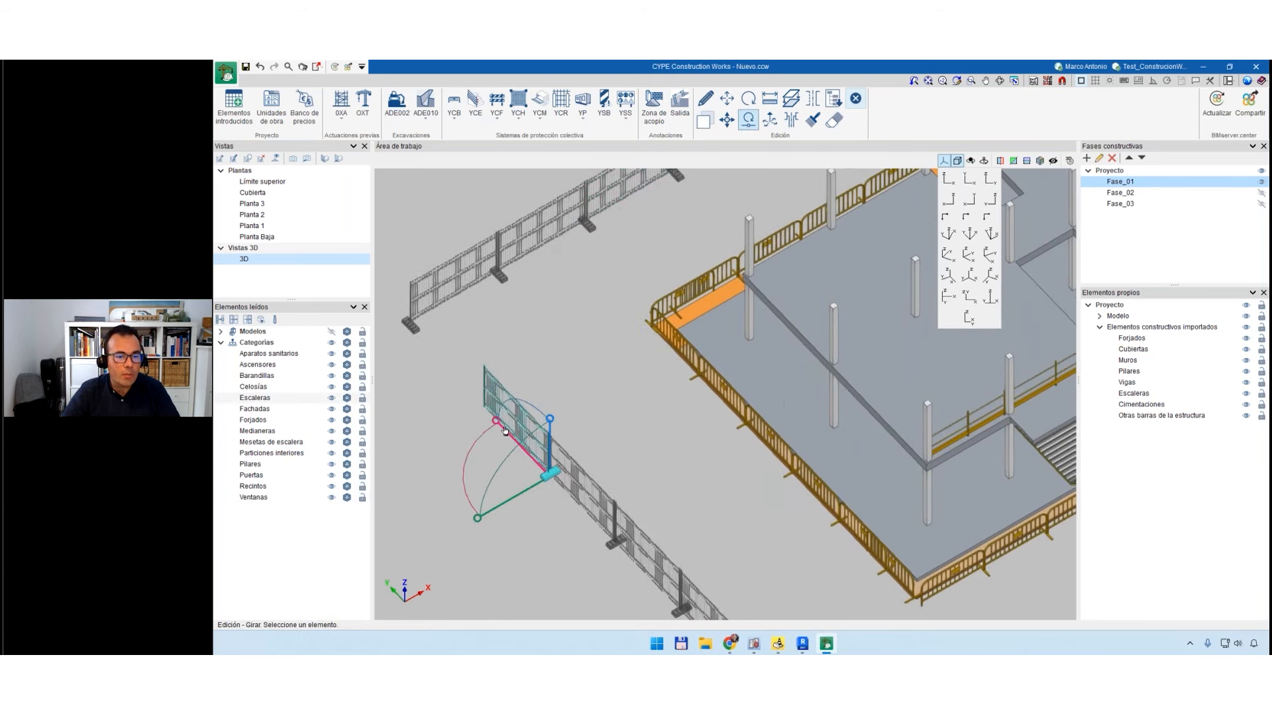
{"action": "left_click_drag", "start_coordinate": [502, 425], "coordinate": [612, 397]}
{"action": "scroll", "coordinate": [732, 505], "scroll_direction": "down", "scroll_amount": 5}
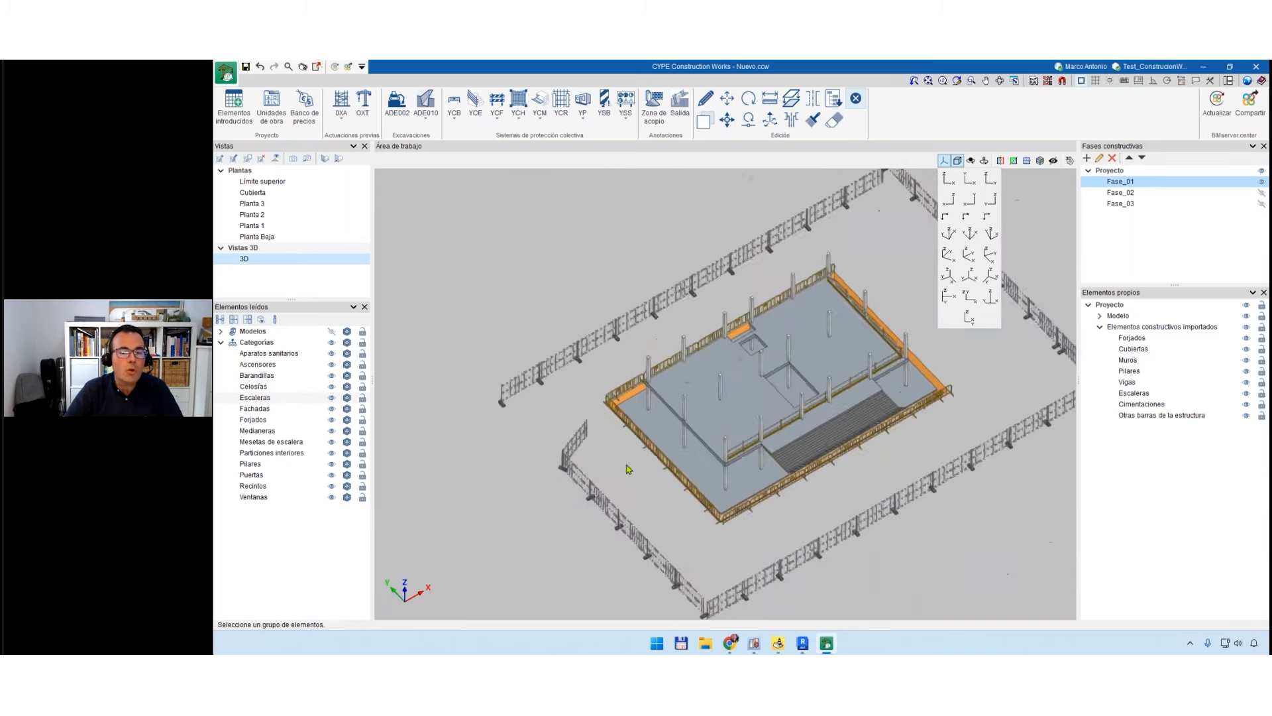
{"action": "middle_click_drag", "start_coordinate": [732, 504], "coordinate": [732, 510]}
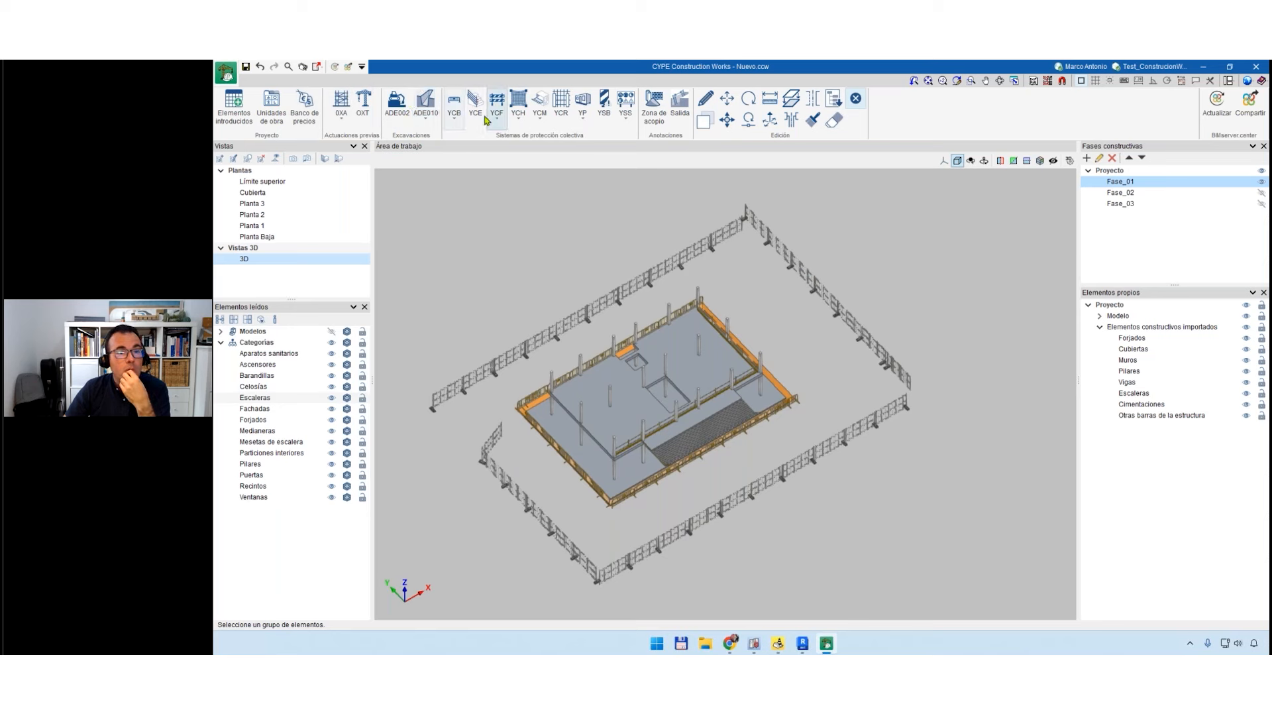
Define a new site cabin type with reference Aseos, toilet (Aseo) use and a floor area of 7.00 m².
{"action": "left_click", "coordinate": [583, 123]}
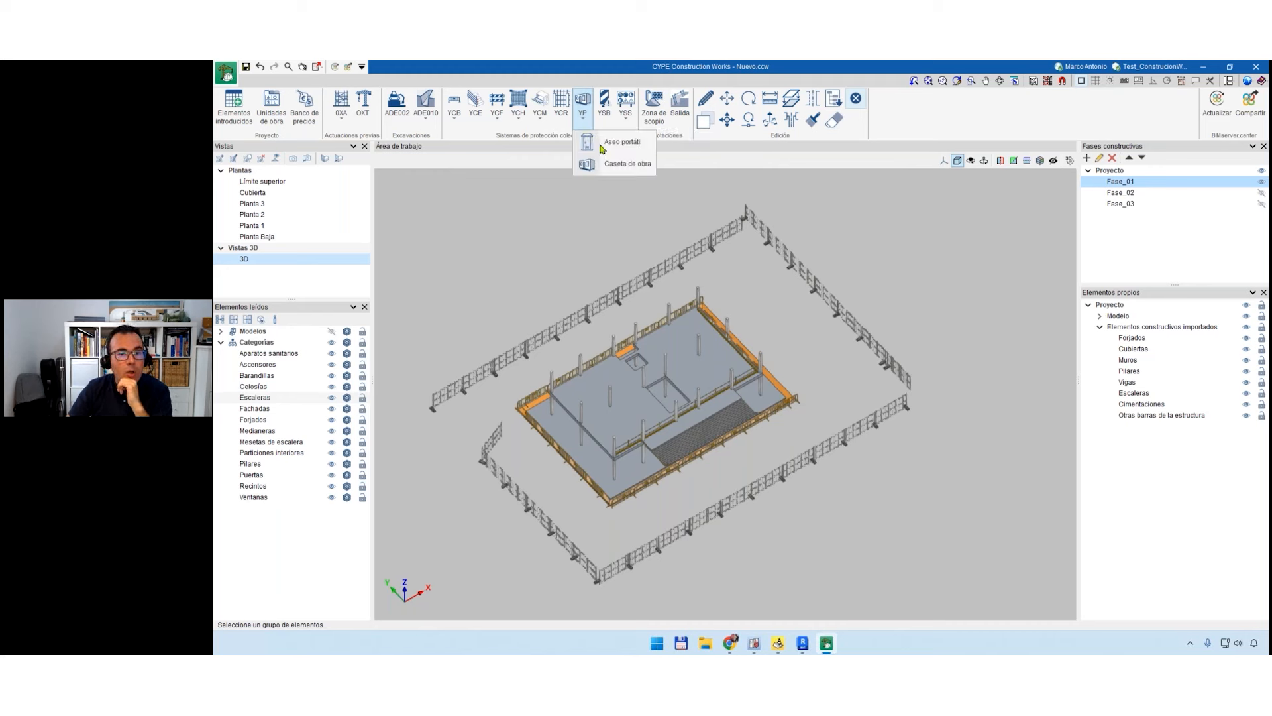
{"action": "left_click", "coordinate": [609, 161]}
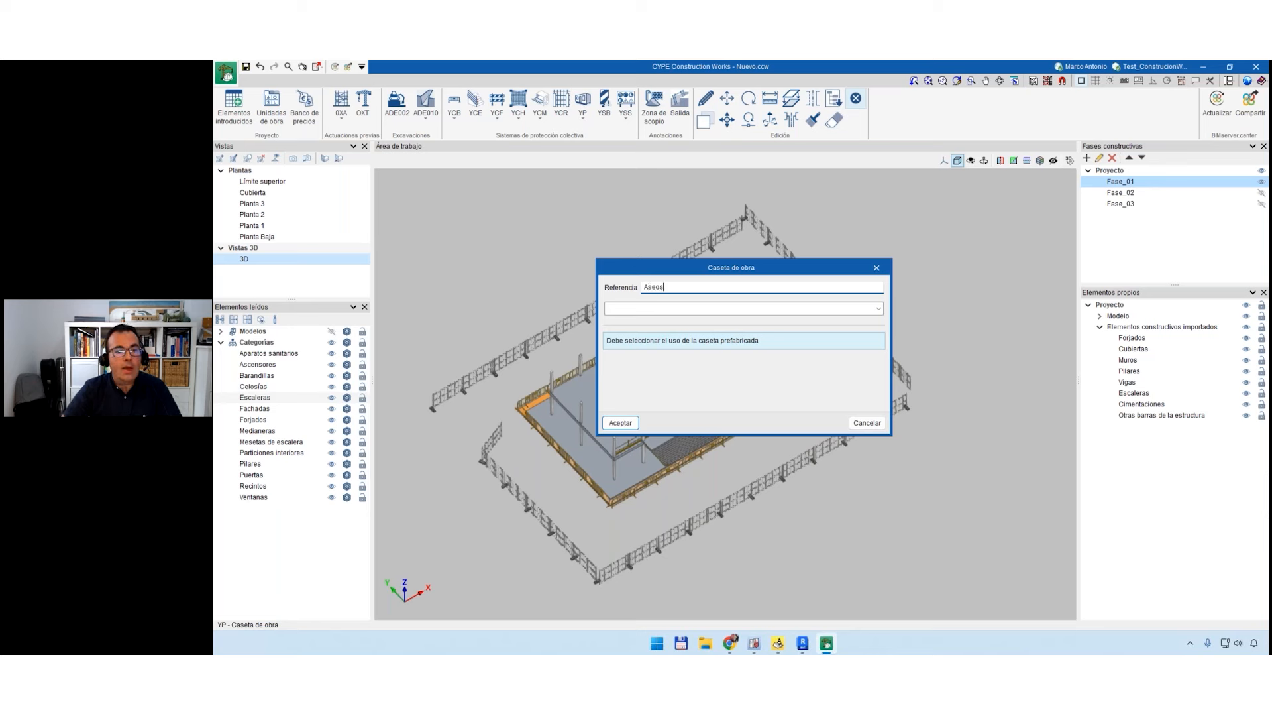
{"action": "left_click", "coordinate": [878, 309]}
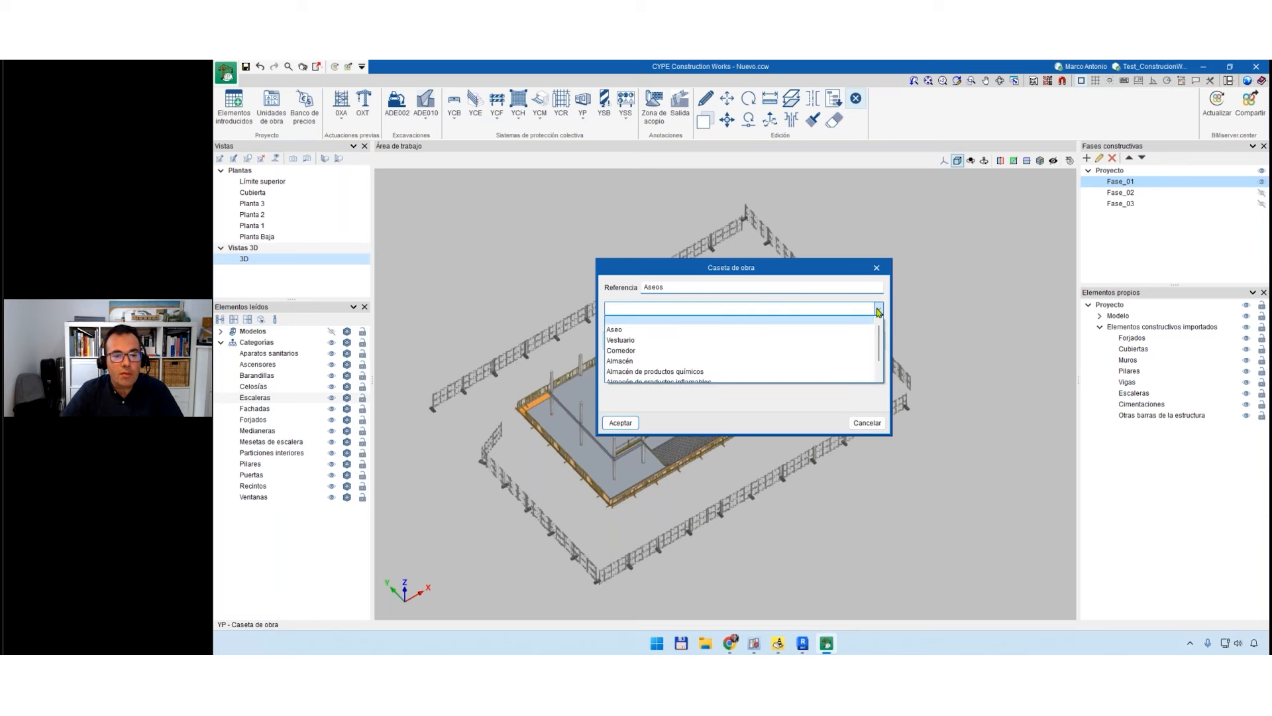
{"action": "left_click", "coordinate": [623, 333]}
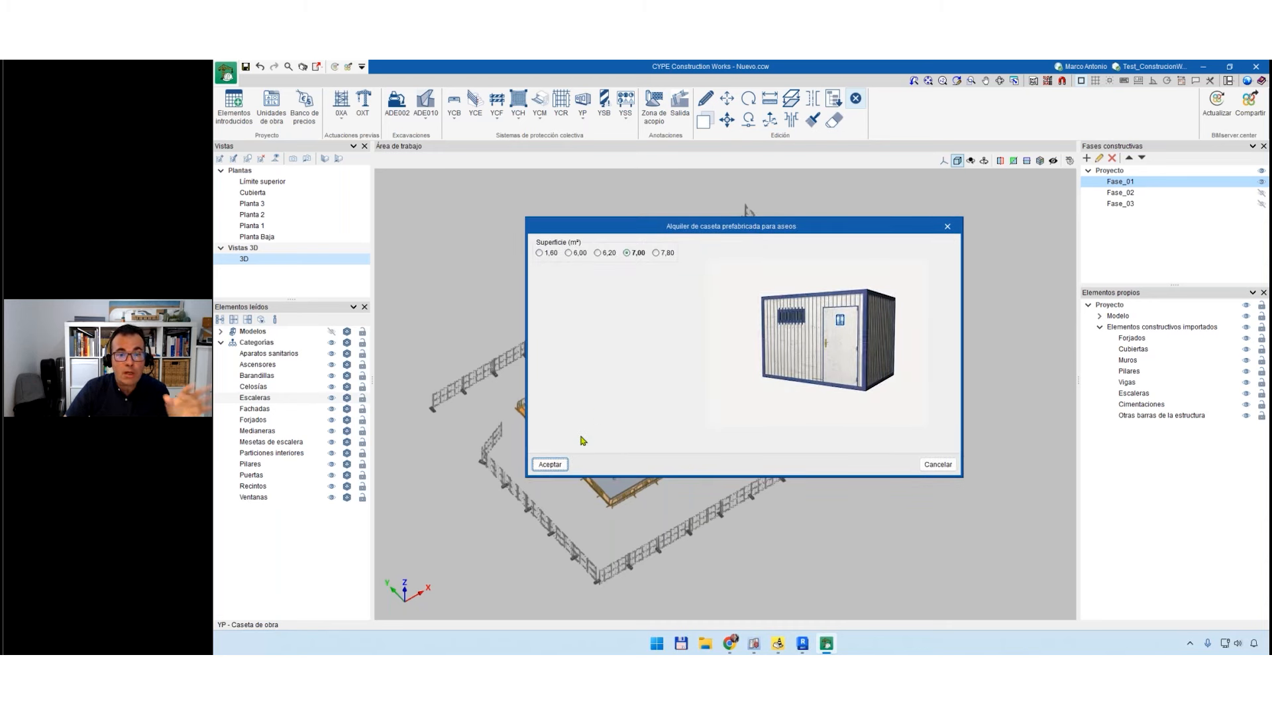
{"action": "left_click", "coordinate": [536, 464]}
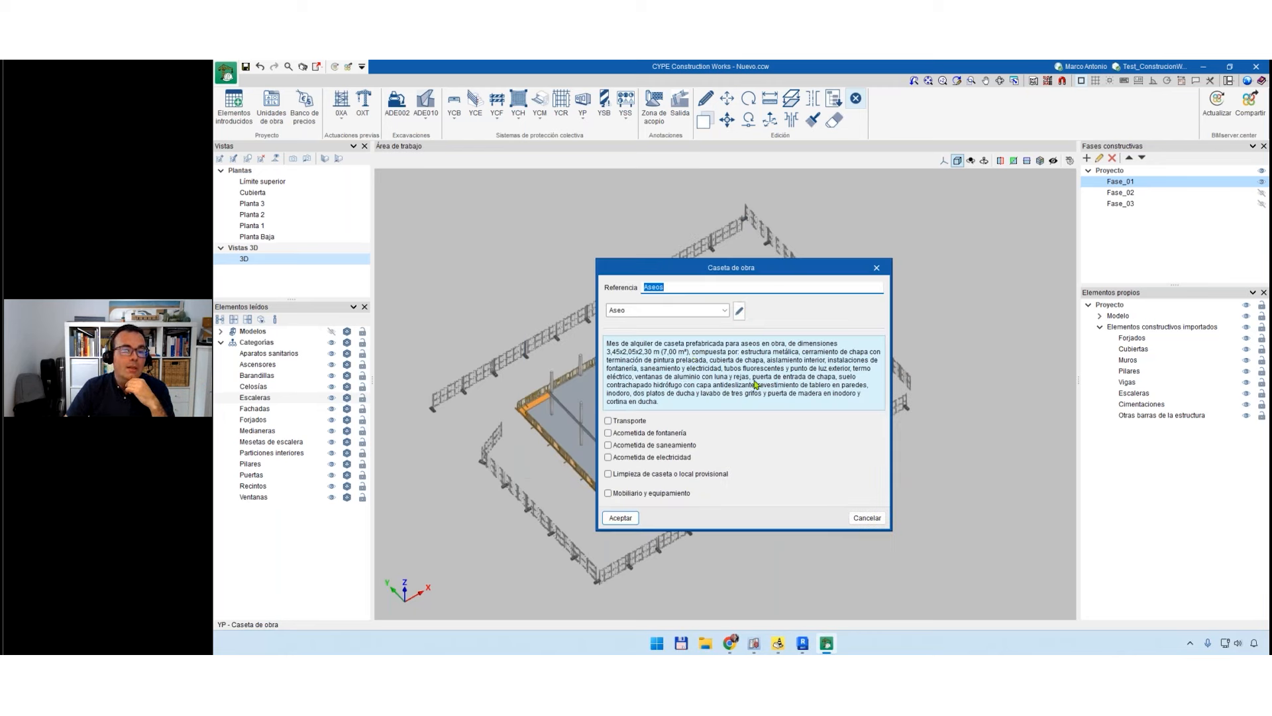
Include transport and the plumbing, sanitation and electricity connections in the Aseos cabin type.
{"action": "left_click", "coordinate": [609, 421]}
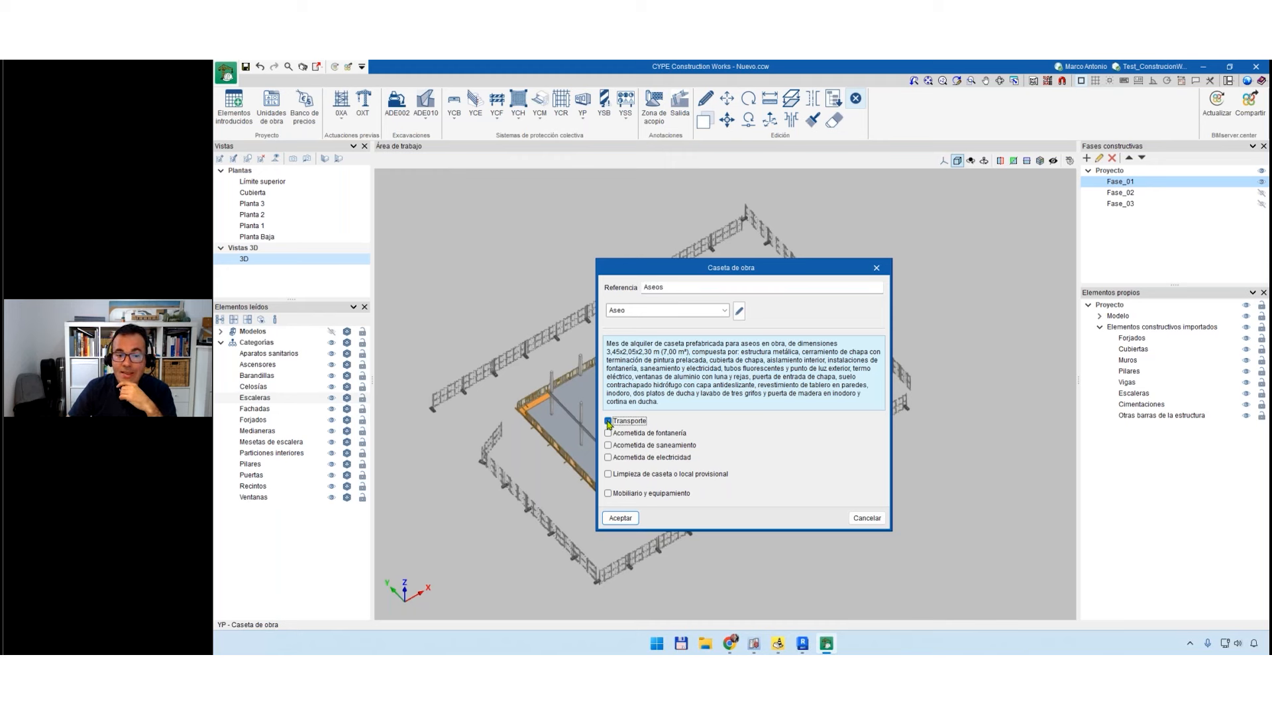
{"action": "left_click", "coordinate": [608, 433]}
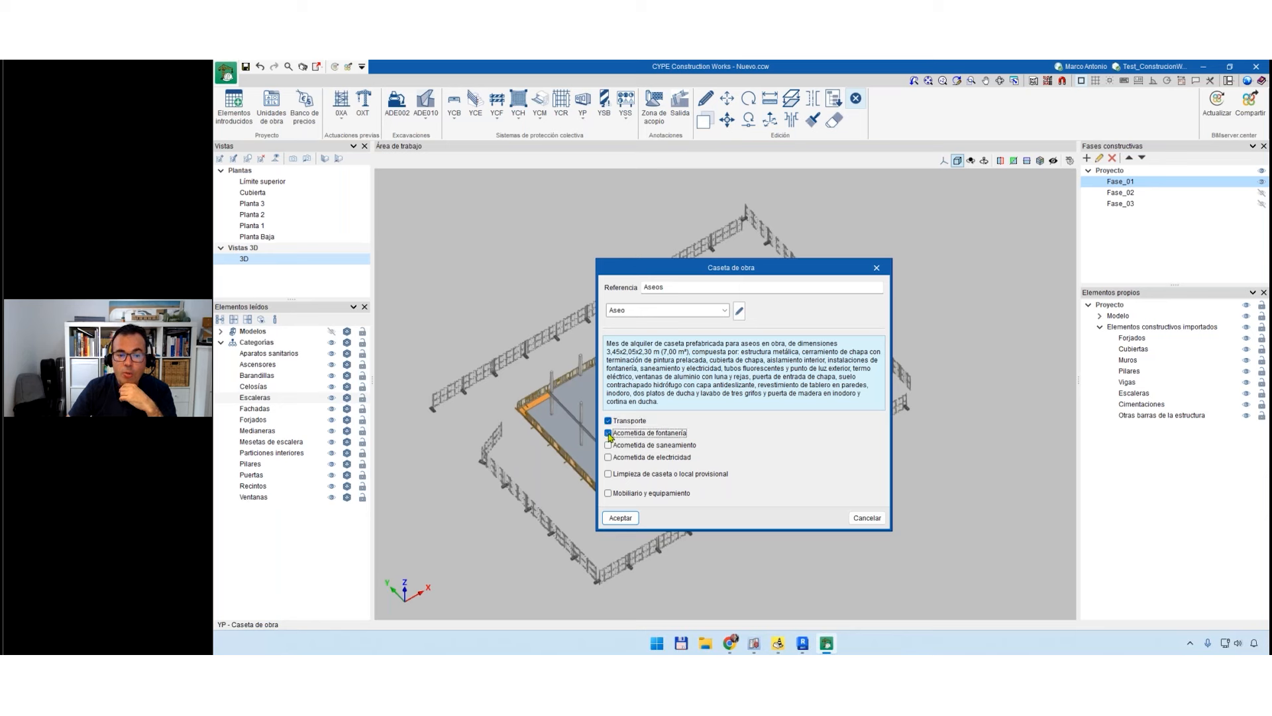
{"action": "left_click", "coordinate": [608, 445]}
{"action": "left_click", "coordinate": [608, 457]}
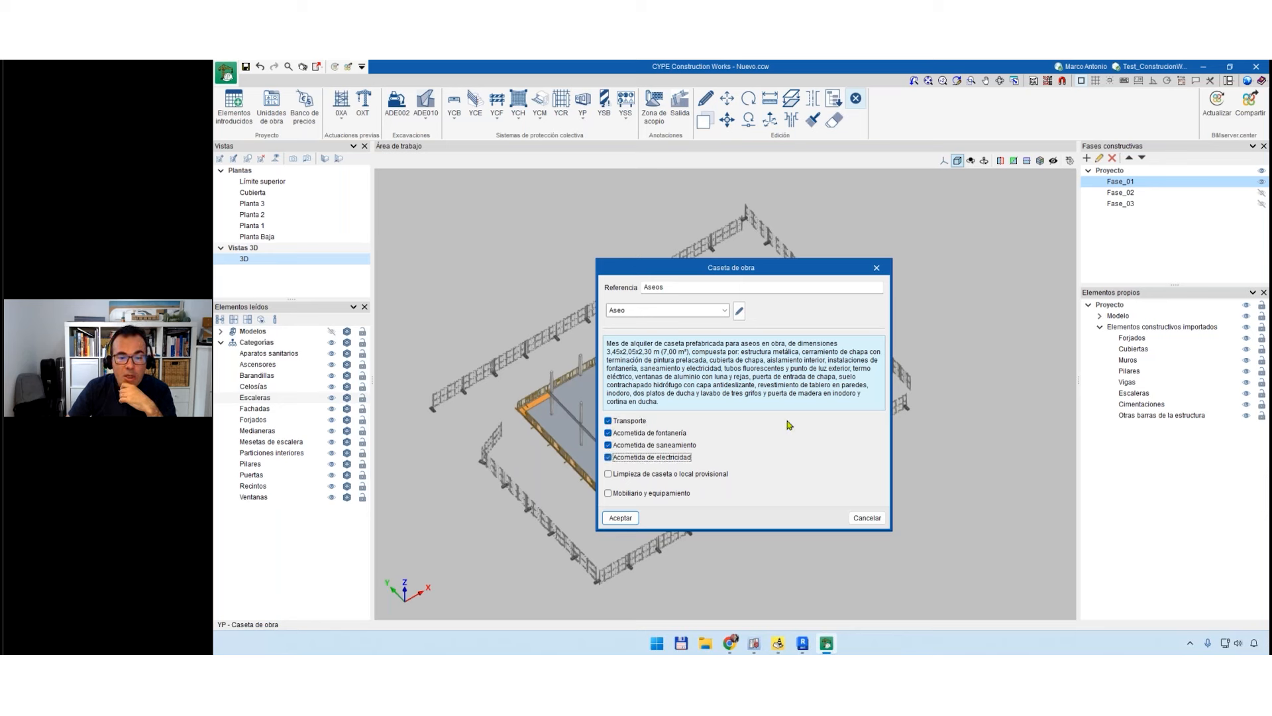
Add cabin cleaning at 4 hours per month and furniture and equipment with the default quantities to the Aseos type.
{"action": "left_click", "coordinate": [609, 474]}
{"action": "left_click", "coordinate": [869, 477]}
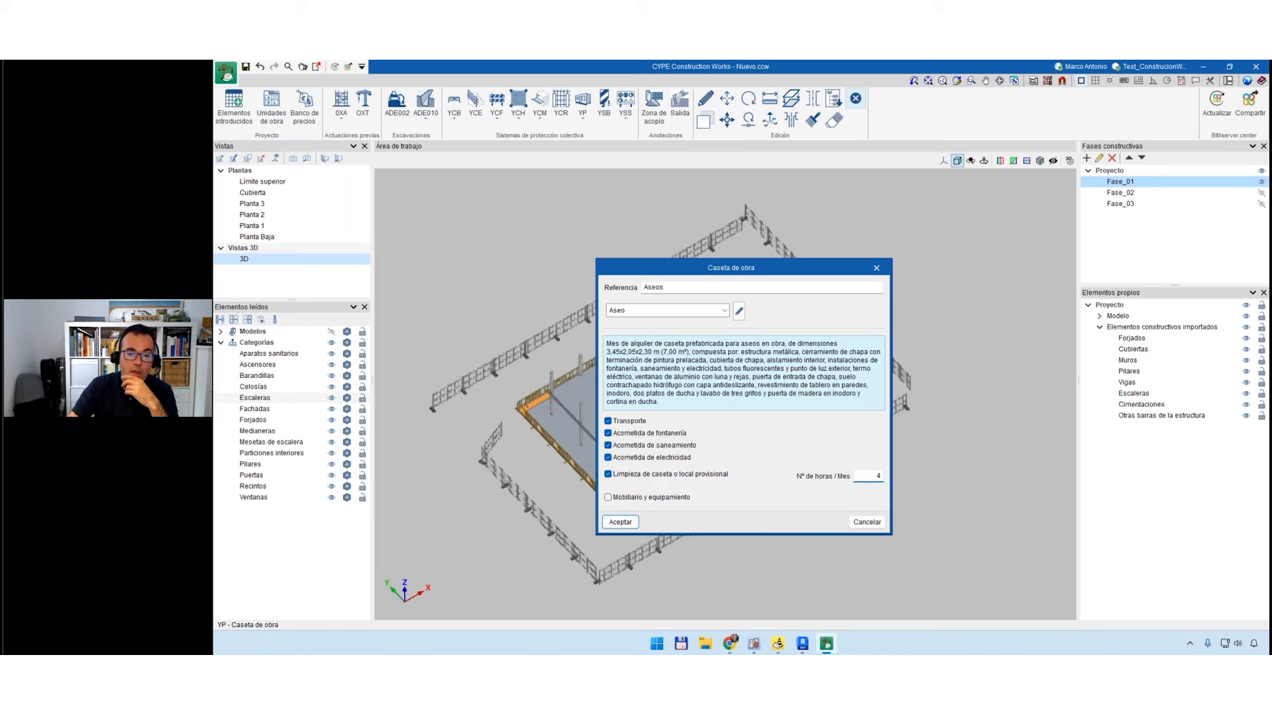
{"action": "left_click", "coordinate": [618, 497]}
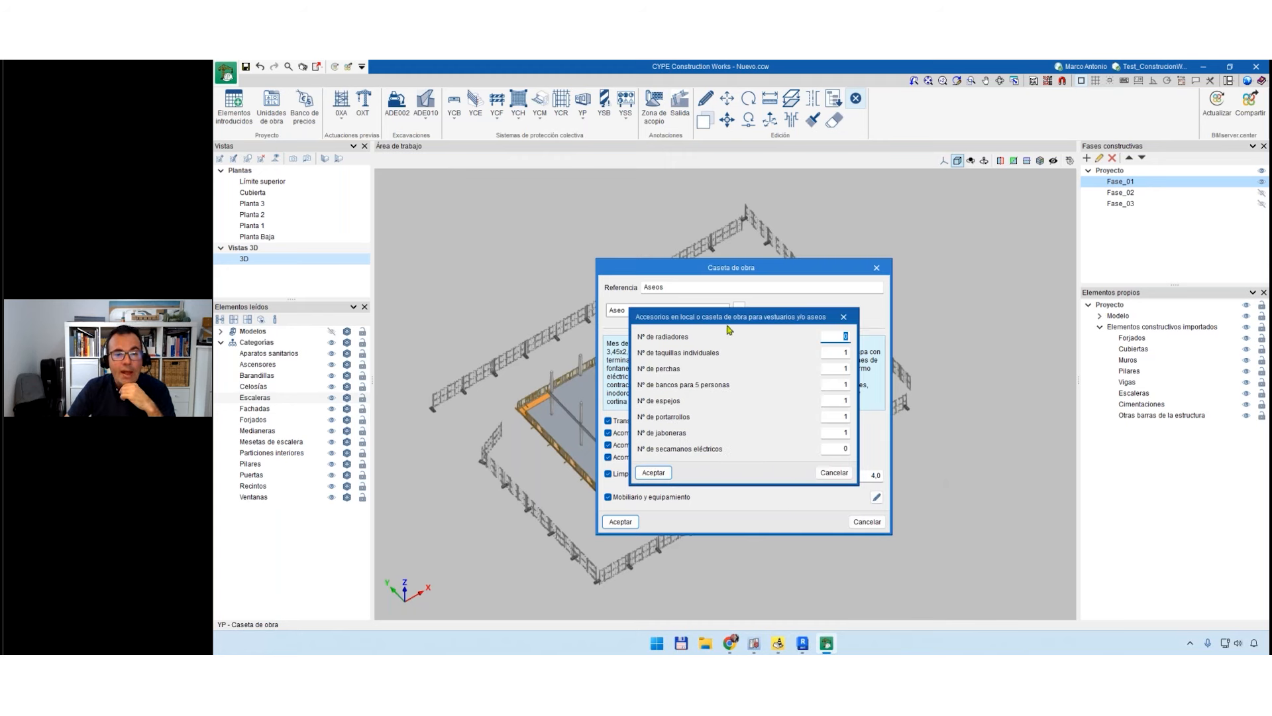
{"action": "left_click", "coordinate": [654, 472]}
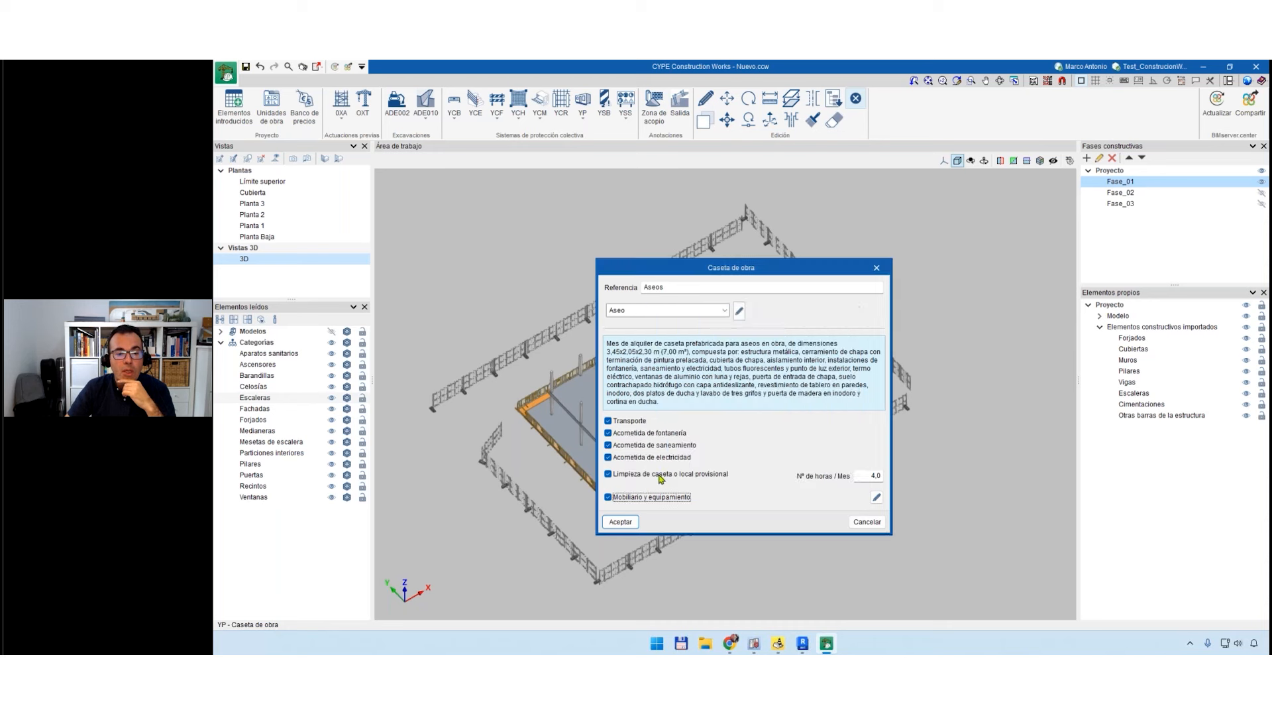
{"action": "left_click", "coordinate": [621, 522]}
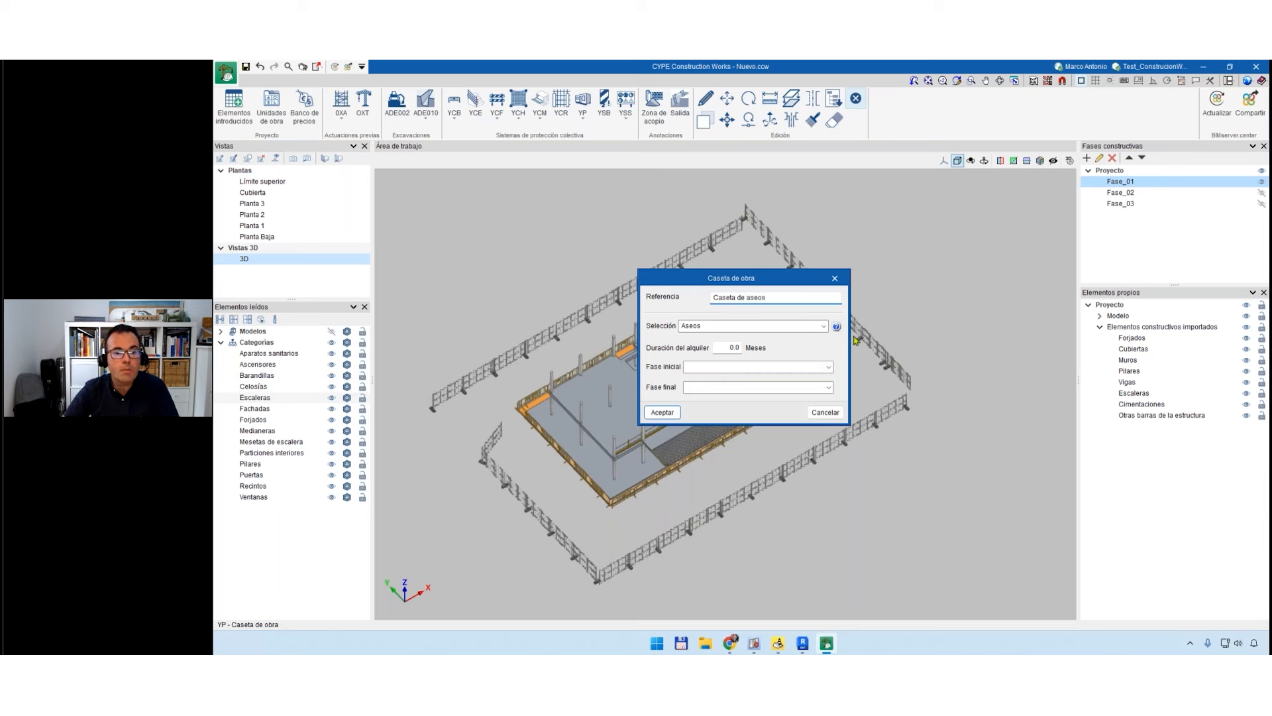
Assign the Caseta de aseos cabin to phases Fase_01 through Fase_03 with a rental duration of 12 months.
{"action": "left_click", "coordinate": [828, 366]}
{"action": "left_click", "coordinate": [729, 377]}
{"action": "left_click", "coordinate": [828, 387]}
{"action": "left_click", "coordinate": [727, 407]}
{"action": "left_click", "coordinate": [662, 412]}
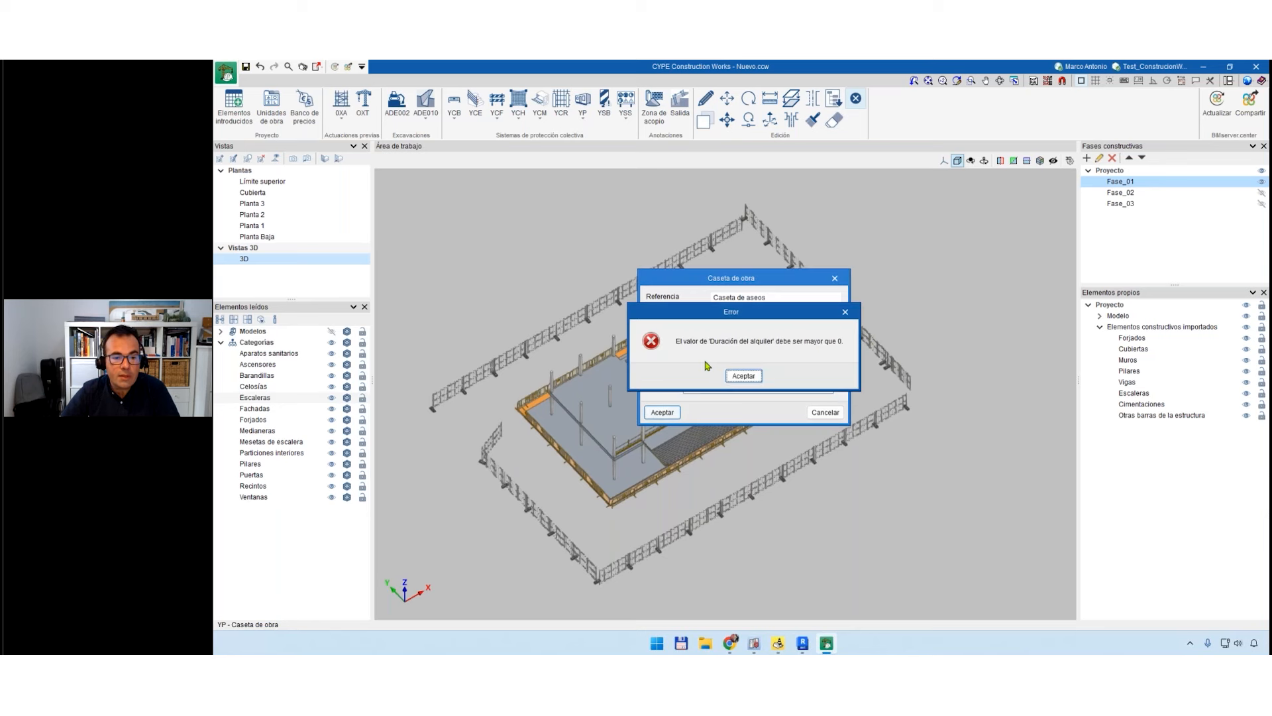
{"action": "left_click", "coordinate": [744, 377]}
{"action": "double_click", "coordinate": [728, 348]}
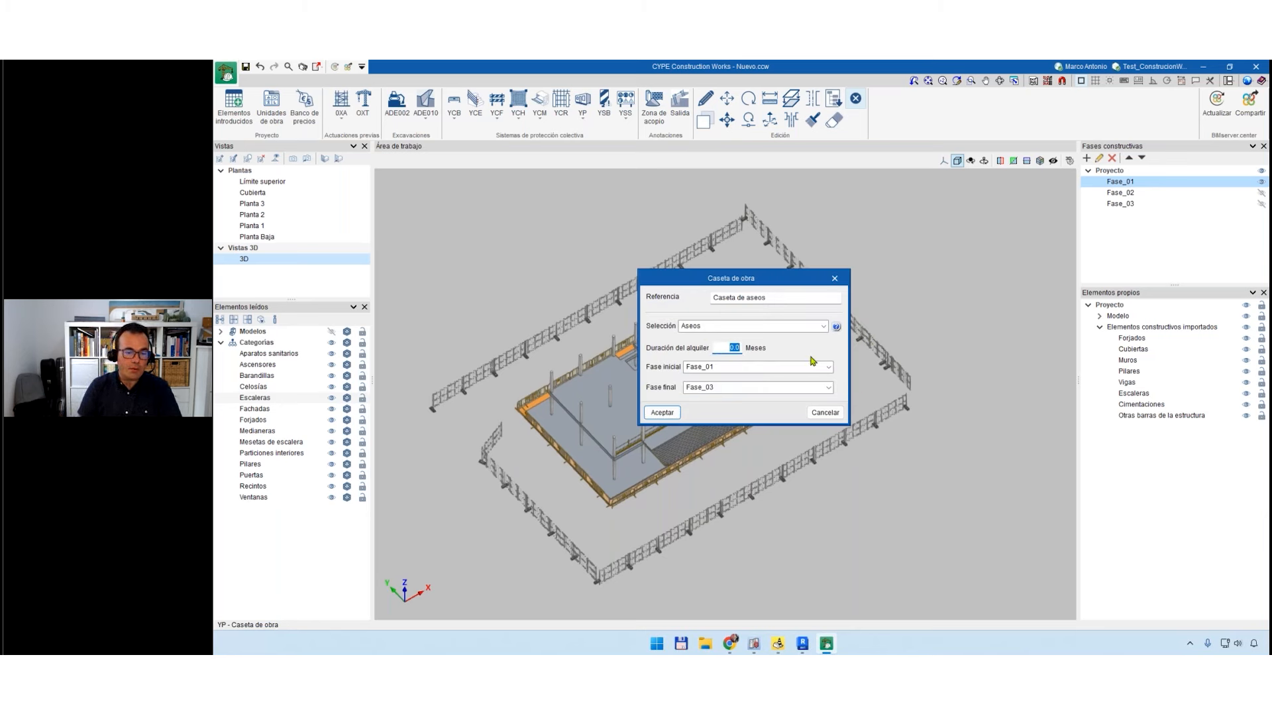
{"action": "type", "text": "12"}
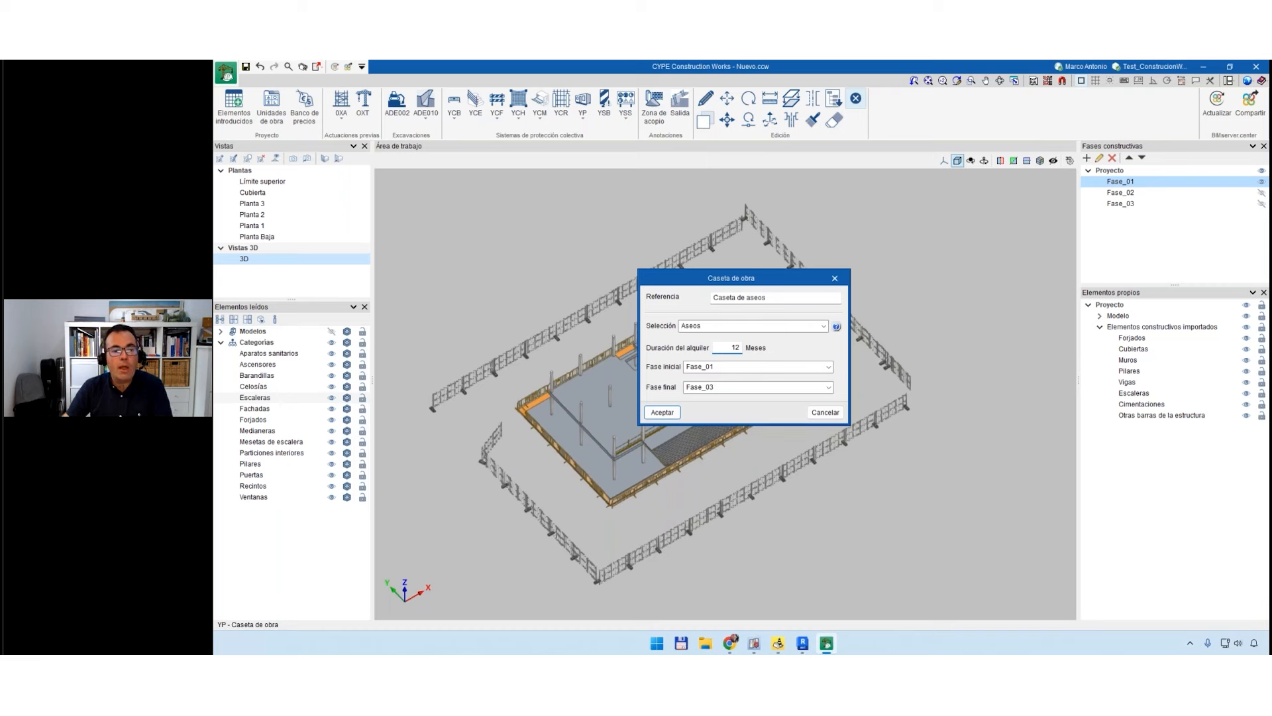
{"action": "left_click", "coordinate": [662, 412]}
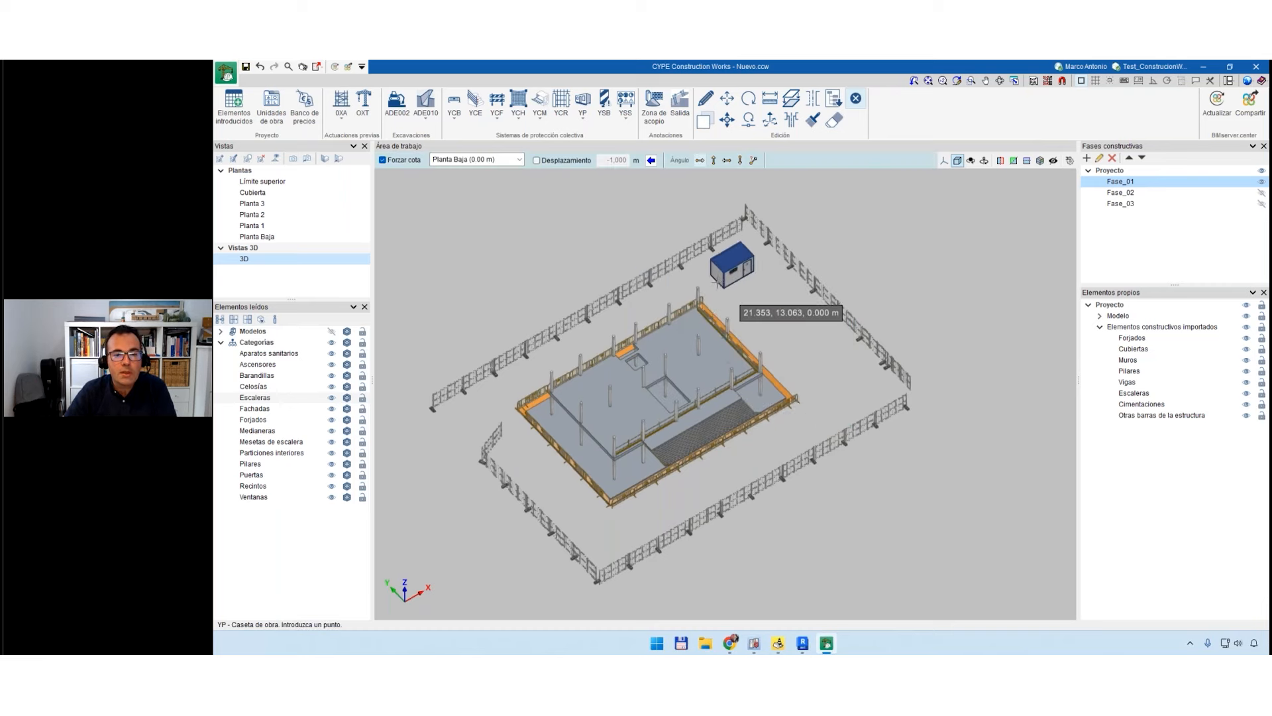
Place the toilet cabin at Planta Baja (0.00 m) in the site enclosure's far corner, beside the excavation.
{"action": "scroll", "coordinate": [723, 282], "scroll_direction": "up", "scroll_amount": 3}
{"action": "scroll", "coordinate": [720, 283], "scroll_direction": "up", "scroll_amount": 5}
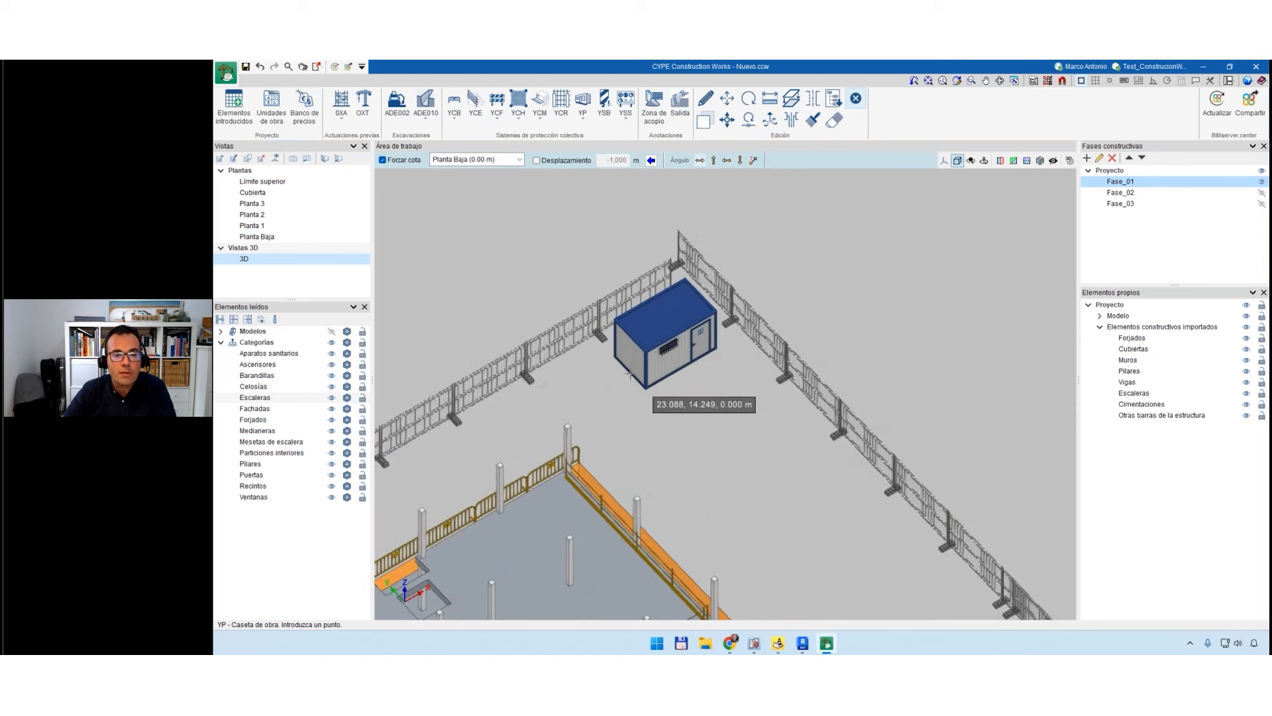
{"action": "left_click", "coordinate": [631, 413]}
{"action": "key", "text": "Escape"}
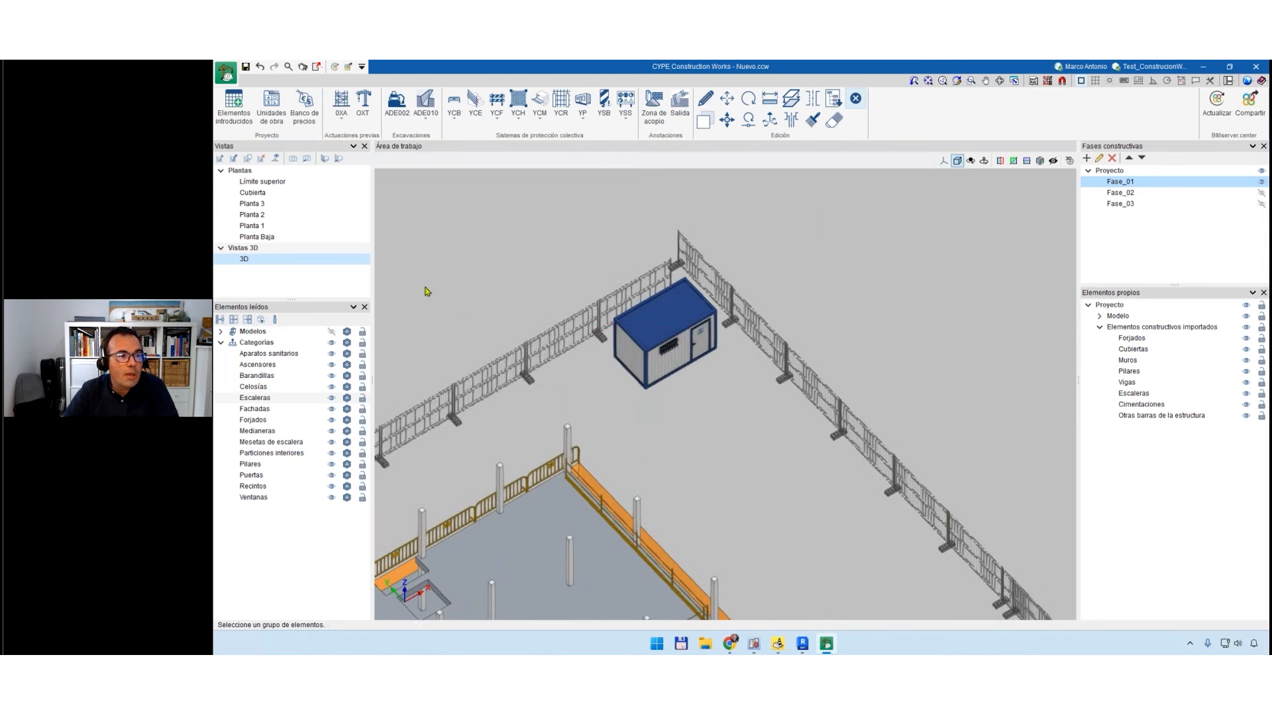
Show Fase_02 together with Fase_01 in the 3D model, leaving Fase_03 hidden.
{"action": "scroll", "coordinate": [718, 424], "scroll_direction": "down", "scroll_amount": 5}
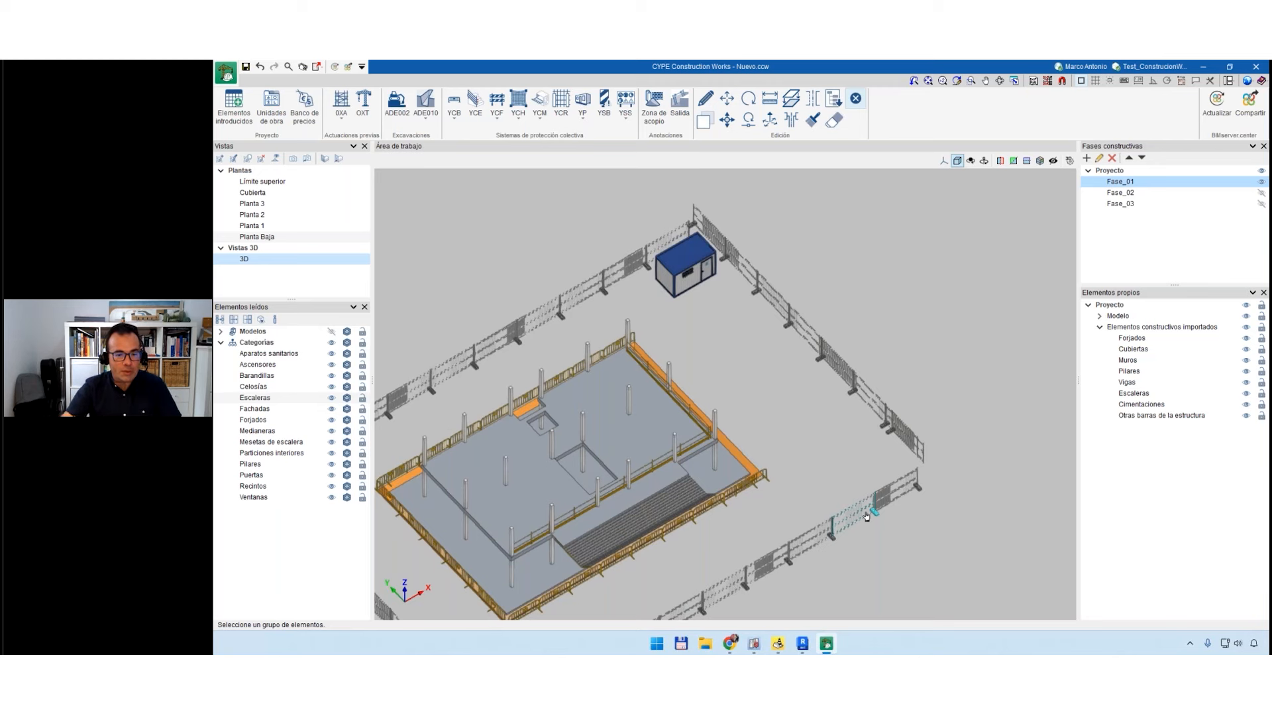
{"action": "scroll", "coordinate": [858, 424], "scroll_direction": "down", "scroll_amount": 3}
{"action": "middle_click_drag", "start_coordinate": [858, 424], "coordinate": [808, 344], "text": "shift"}
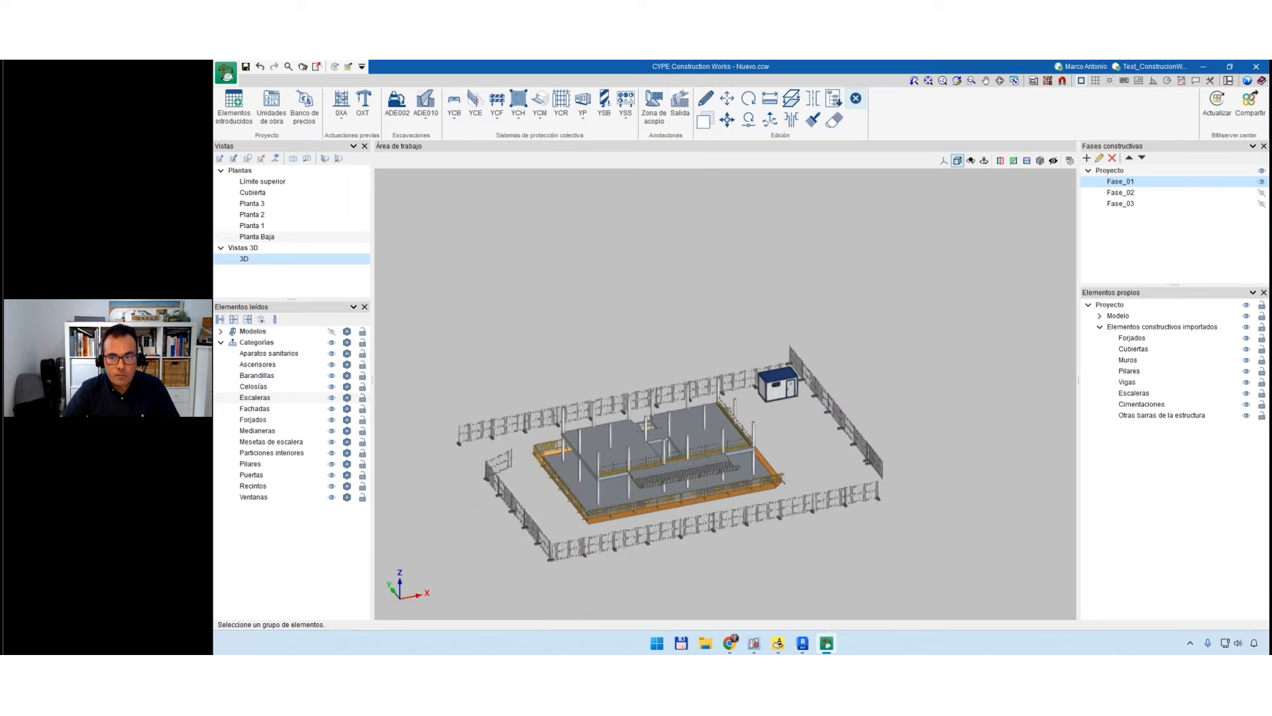
{"action": "left_click", "coordinate": [1261, 192]}
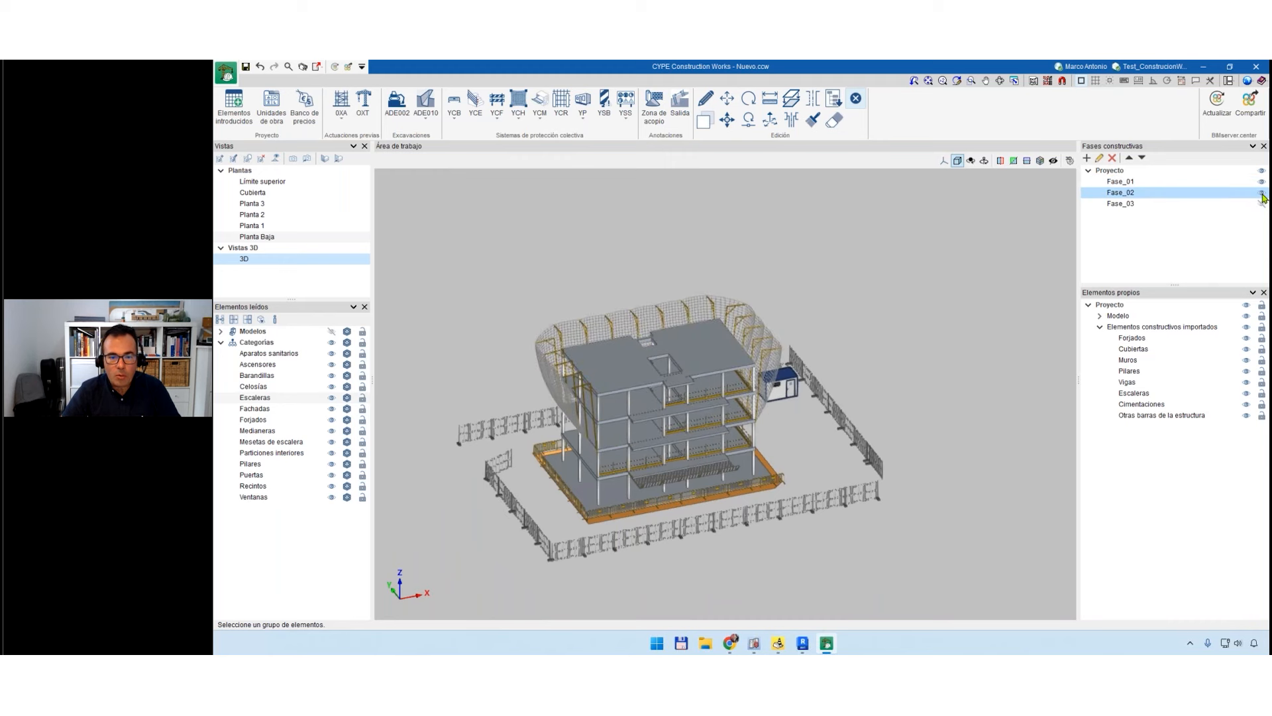
{"action": "left_click", "coordinate": [1262, 204]}
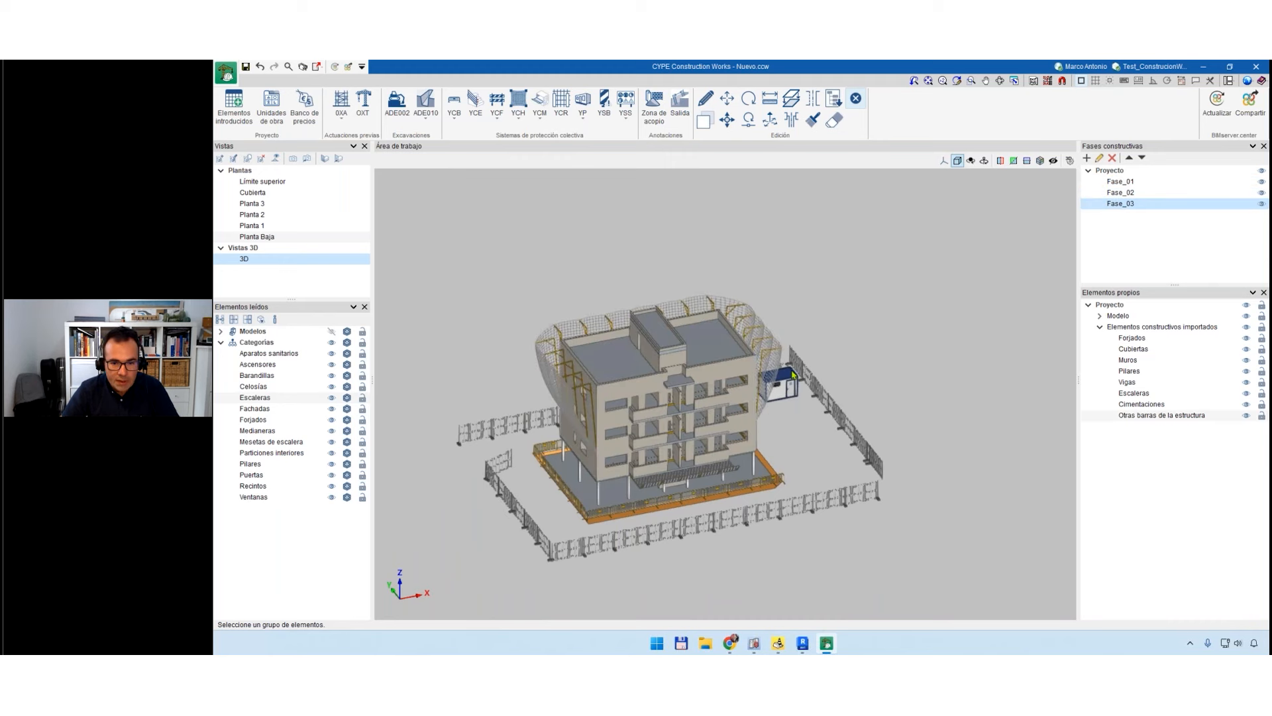
{"action": "left_click", "coordinate": [1261, 204]}
{"action": "middle_click_drag", "start_coordinate": [704, 480], "coordinate": [707, 483]}
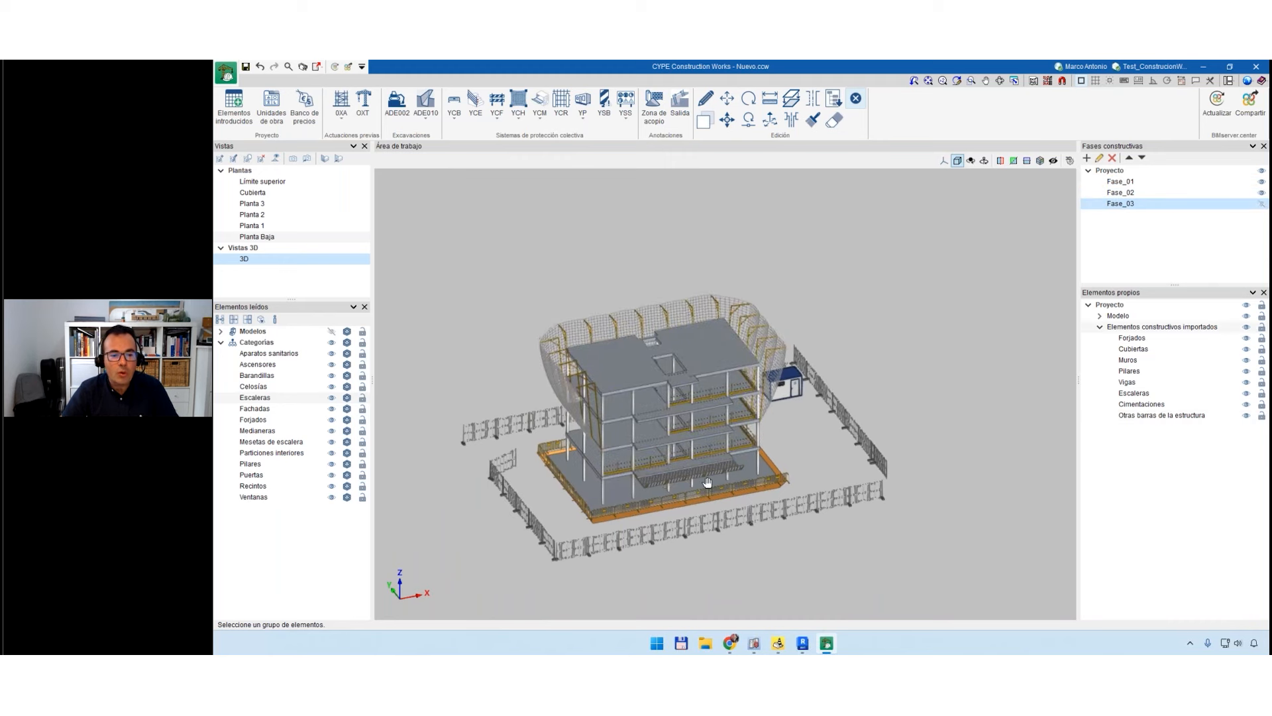
{"action": "scroll", "coordinate": [708, 483], "scroll_direction": "up", "scroll_amount": 3}
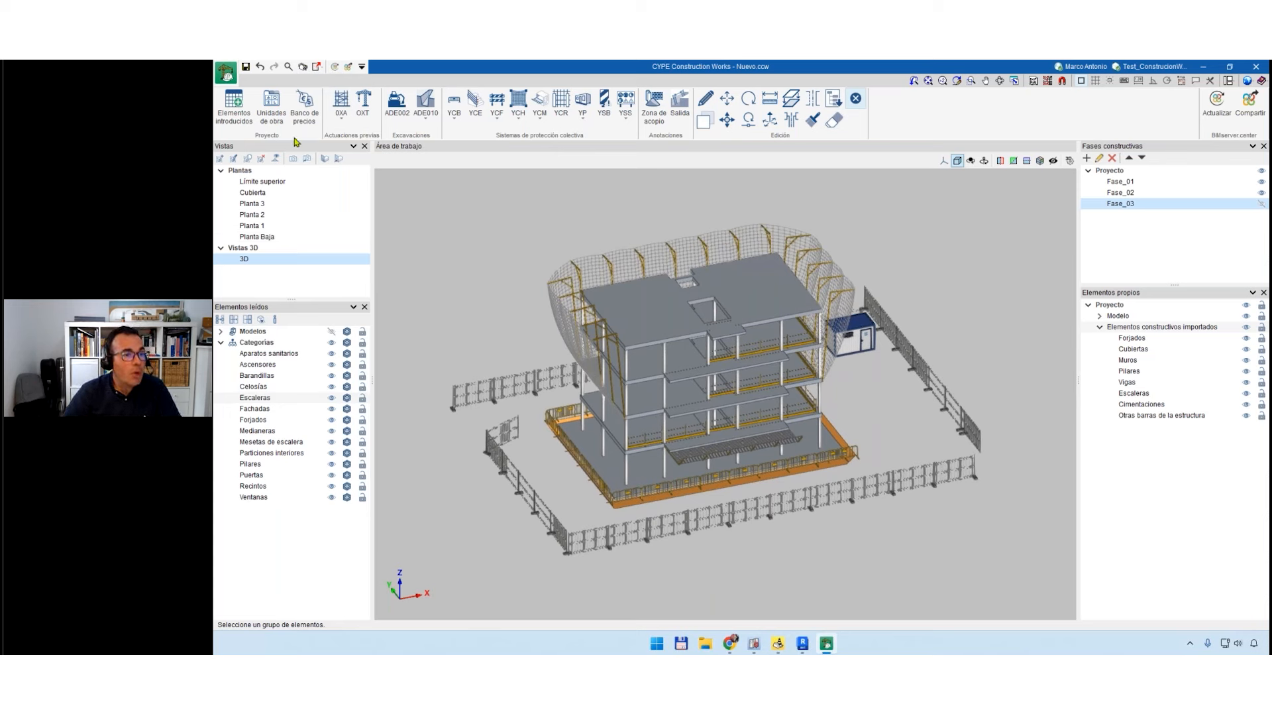
Define a single-mast motorised platform type with reference PM1M, including the monthly inspection by the installation company.
{"action": "left_click", "coordinate": [234, 118]}
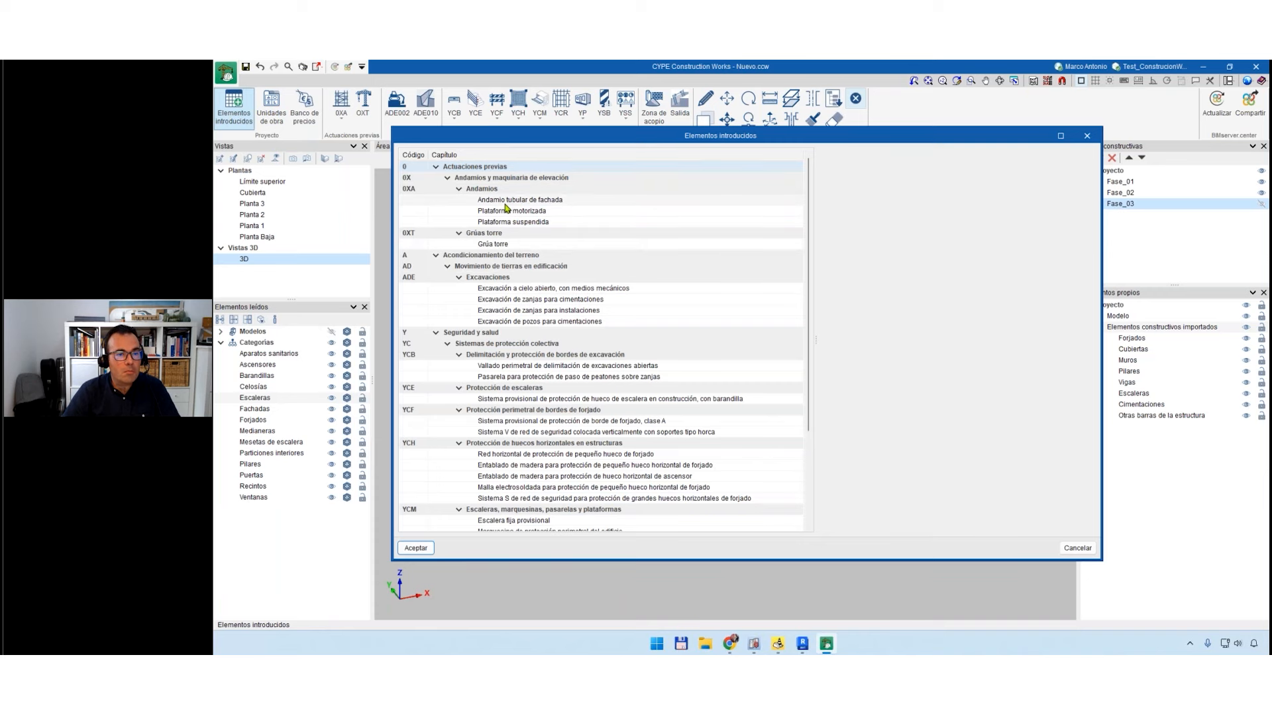
{"action": "left_click", "coordinate": [1087, 136]}
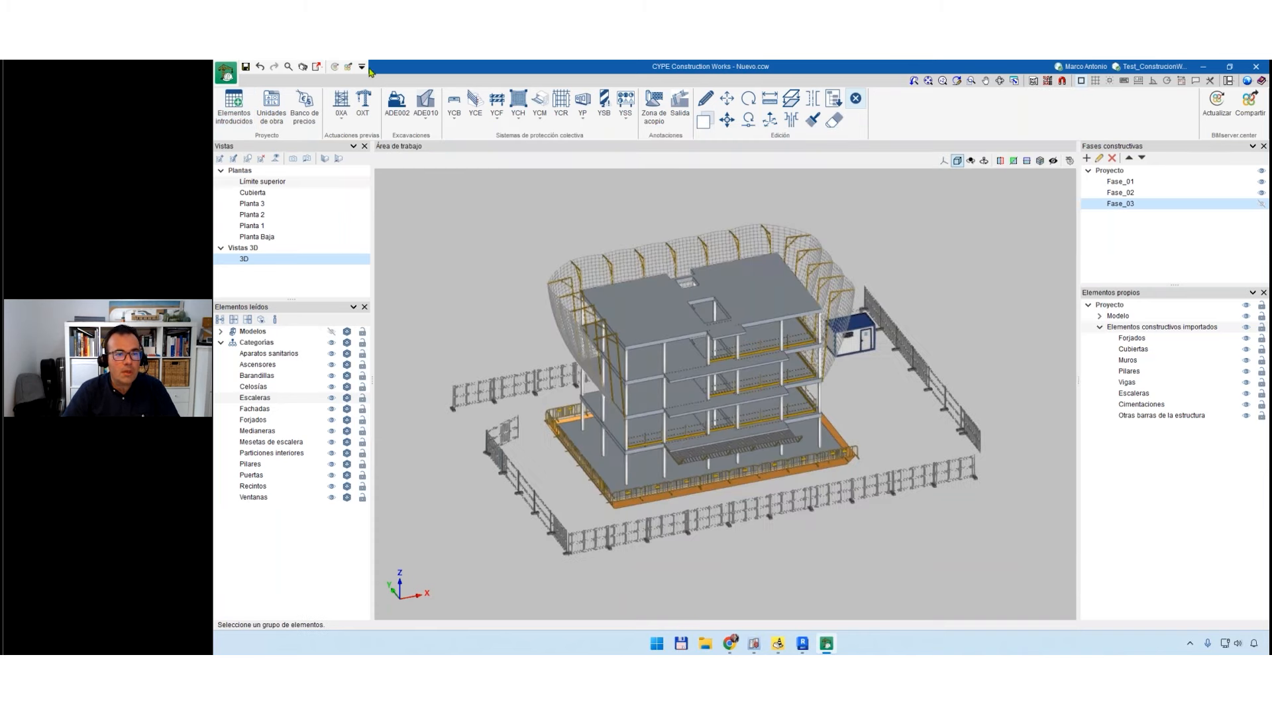
{"action": "left_click", "coordinate": [341, 105]}
{"action": "left_click", "coordinate": [402, 167]}
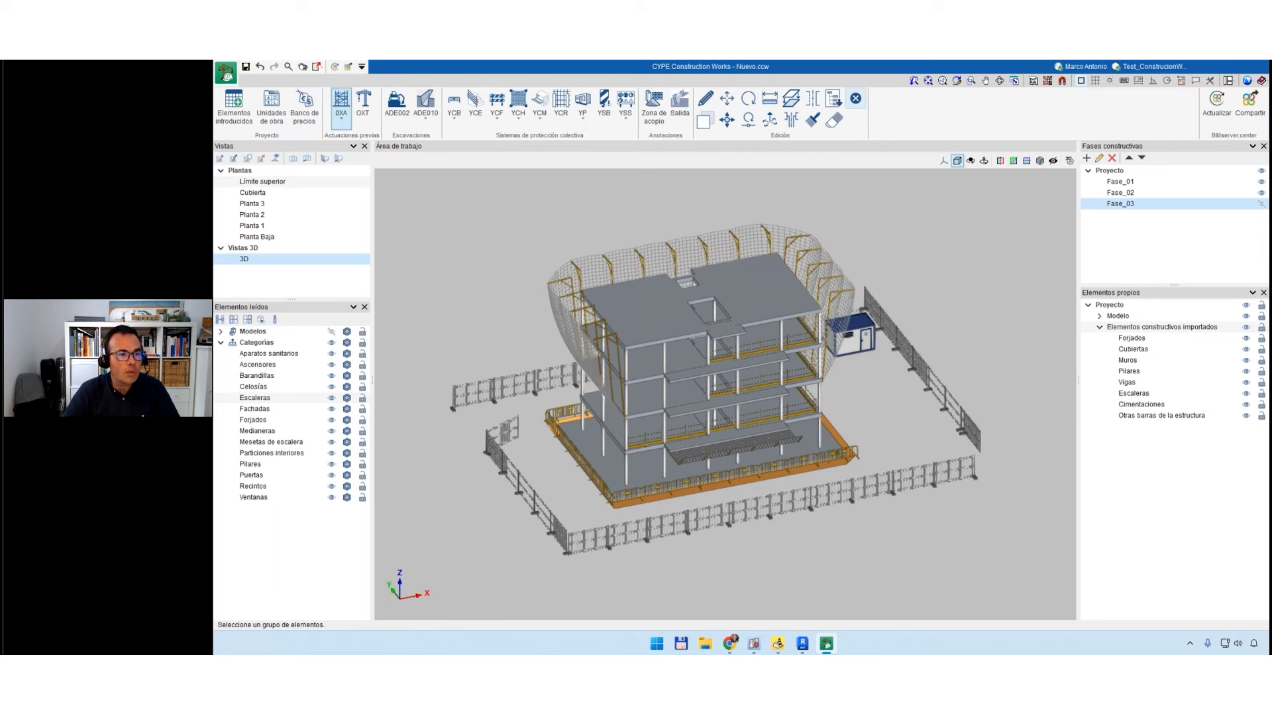
{"action": "type", "text": "PM1M"}
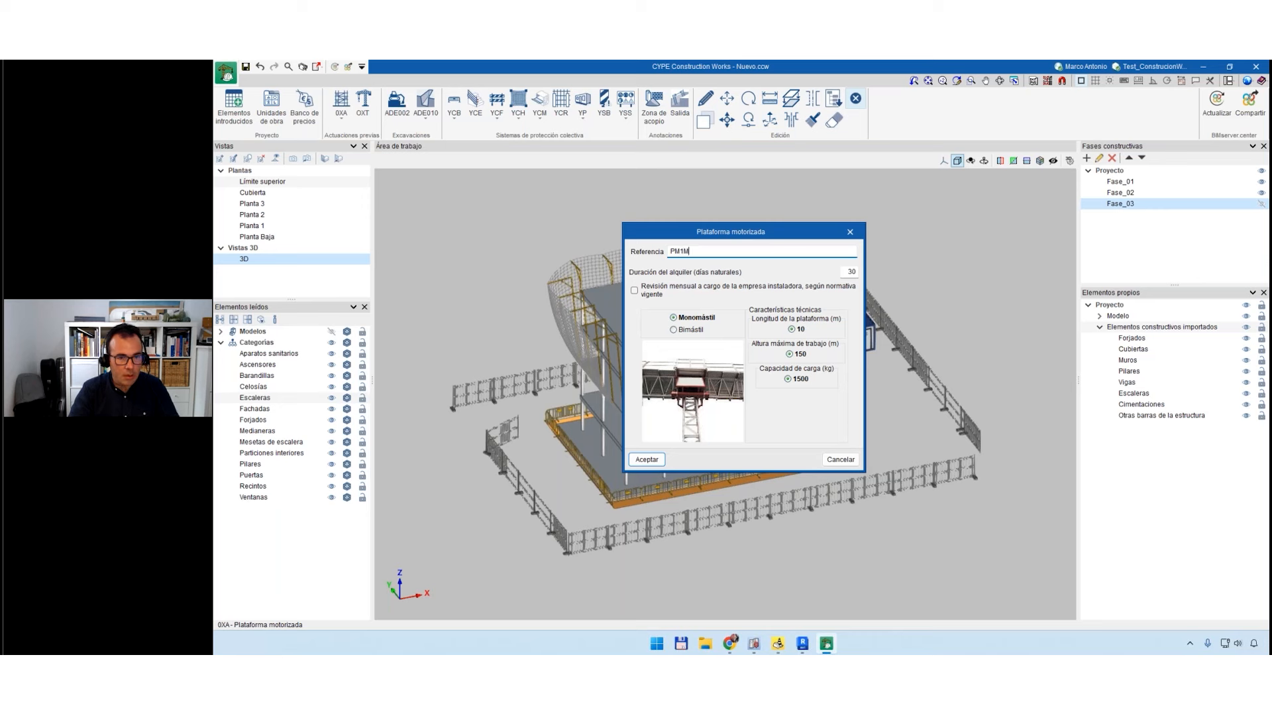
{"action": "left_click", "coordinate": [634, 290]}
{"action": "left_click", "coordinate": [639, 457]}
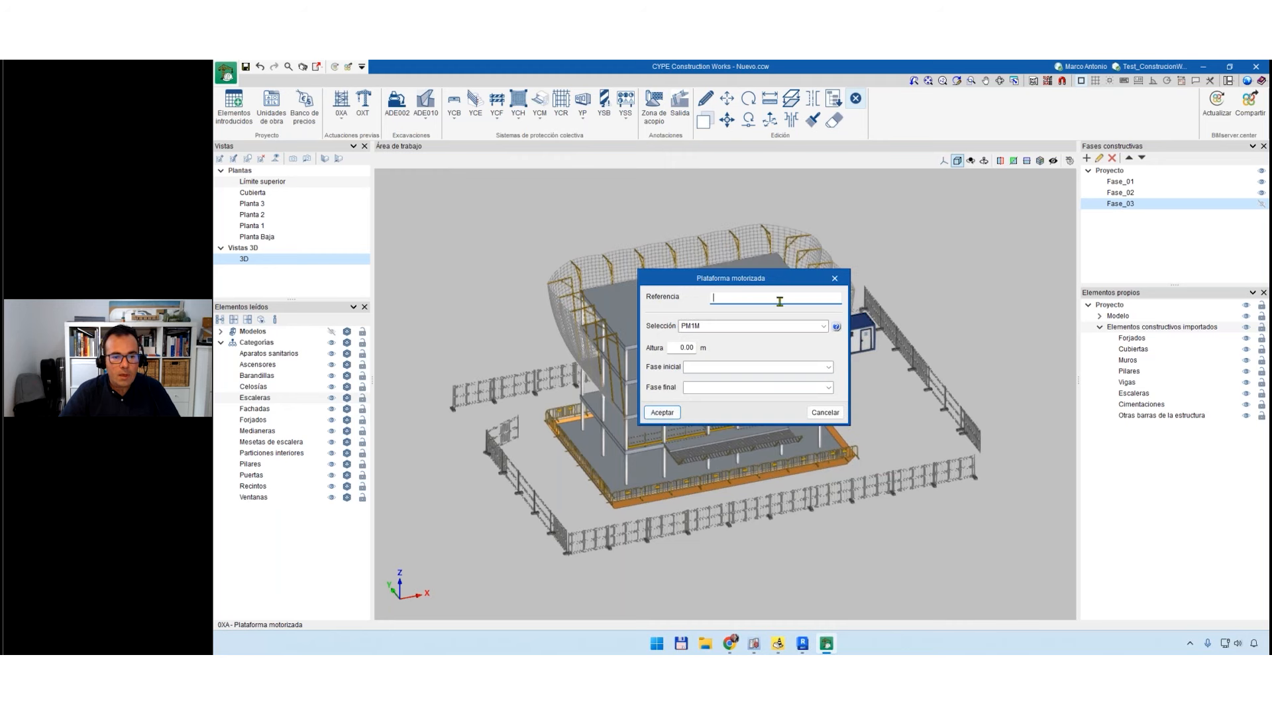
Name the motorised platform Fachada oeste, set its height to 15 m and assign its initial and final phases.
{"action": "type", "text": "Fachada"}
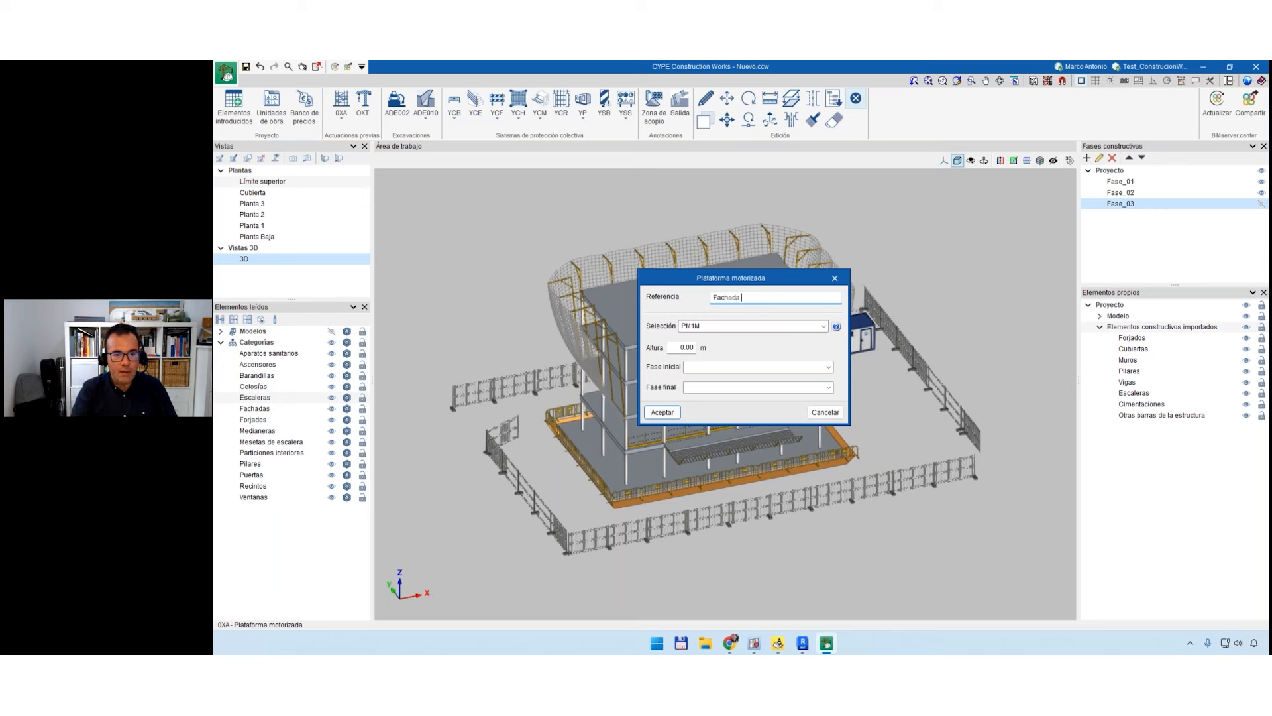
{"action": "type", "text": " oeste"}
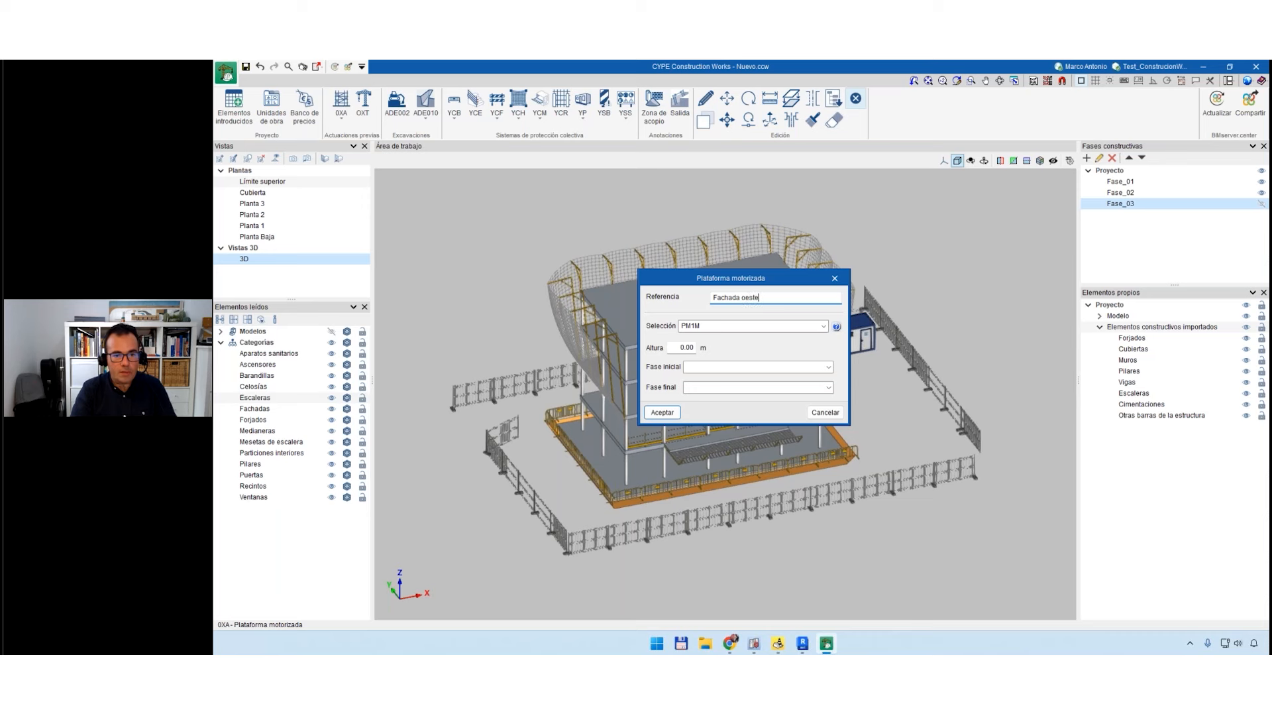
{"action": "double_click", "coordinate": [692, 345]}
{"action": "type", "text": "15"}
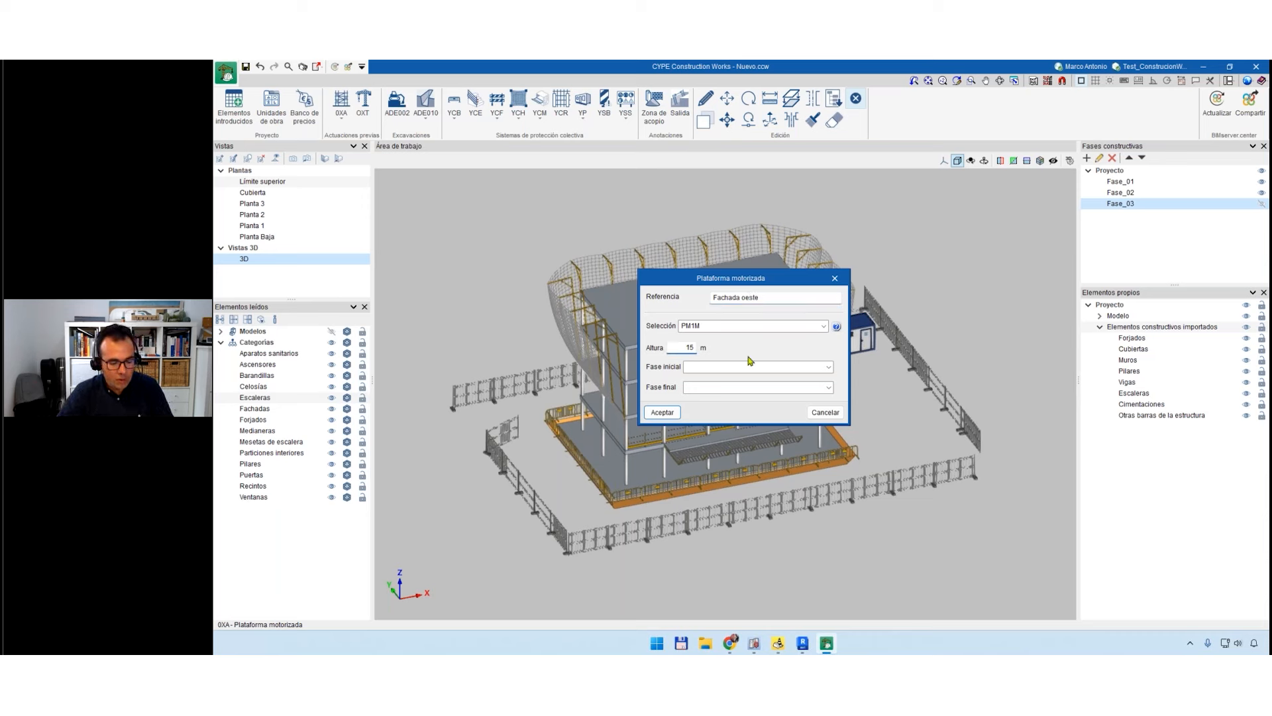
{"action": "left_click", "coordinate": [828, 366]}
{"action": "left_click", "coordinate": [755, 401]}
{"action": "left_click", "coordinate": [828, 387]}
{"action": "left_click", "coordinate": [702, 411]}
{"action": "left_click", "coordinate": [665, 414]}
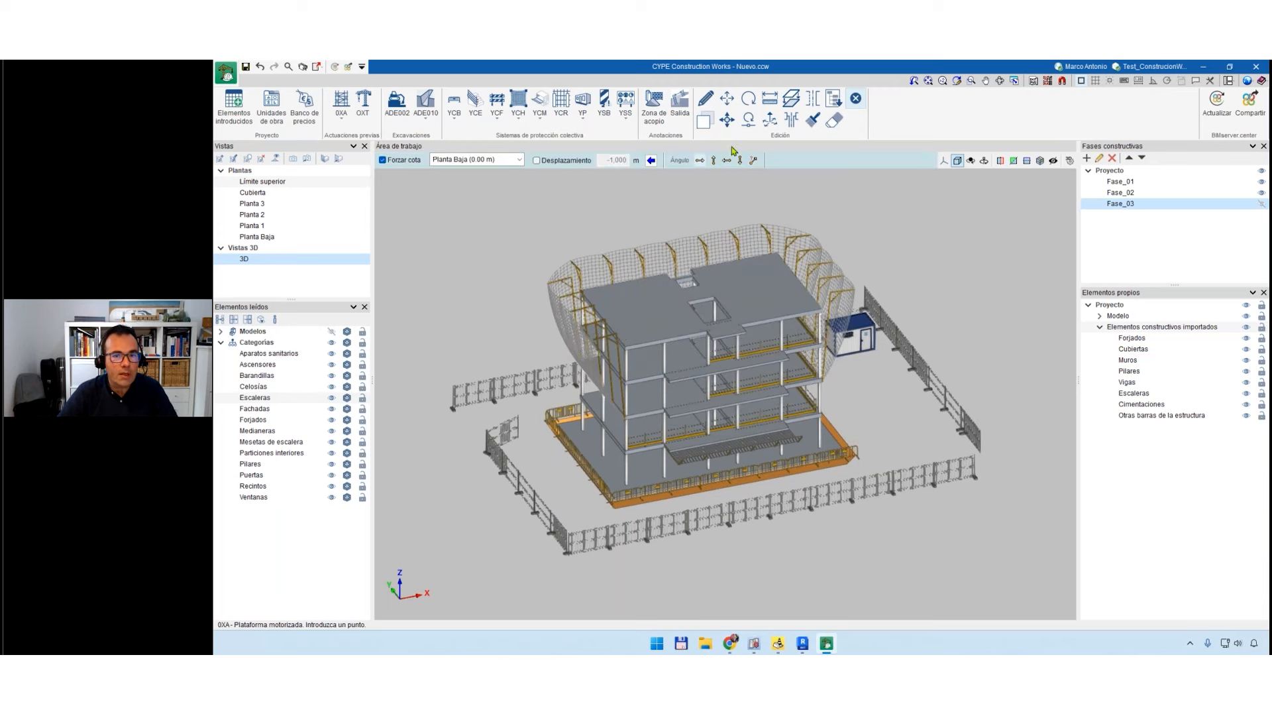
Show Fase_03 and place the motorised platform at Planta Baja (0.00 m) alongside the west facade, rotated 270°.
{"action": "left_click", "coordinate": [740, 160]}
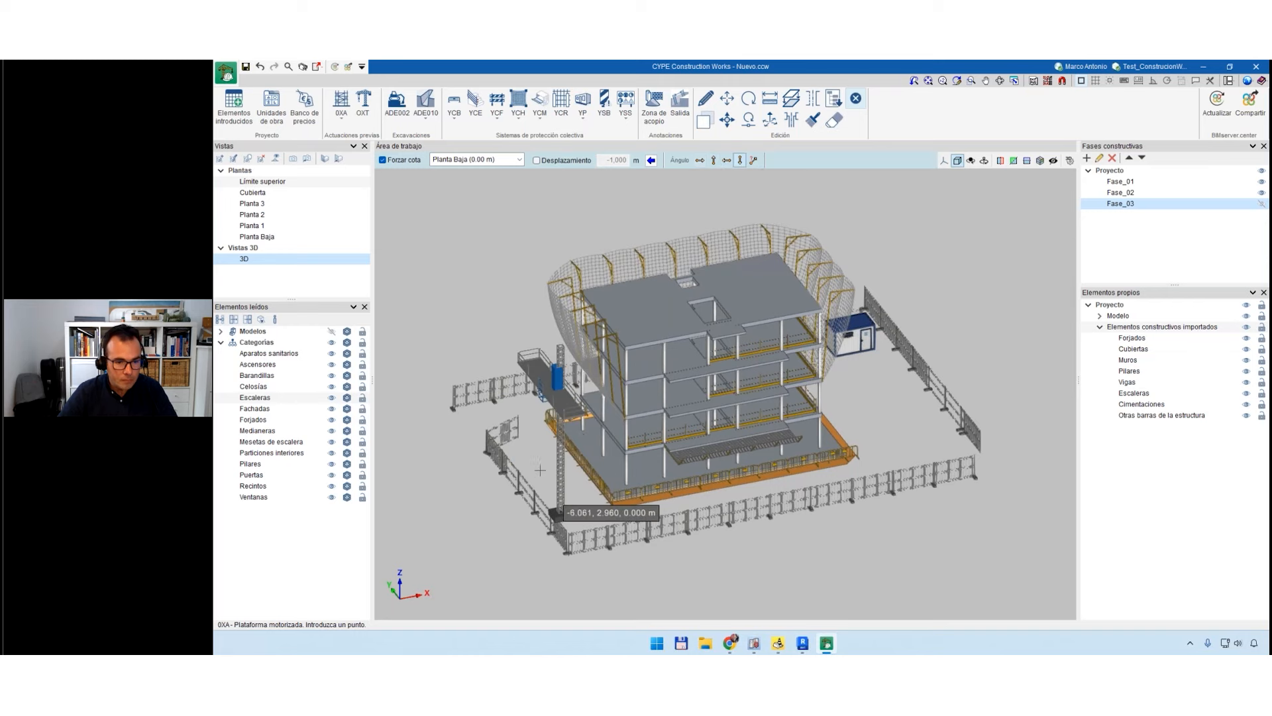
{"action": "scroll", "coordinate": [540, 470], "scroll_direction": "up", "scroll_amount": 5}
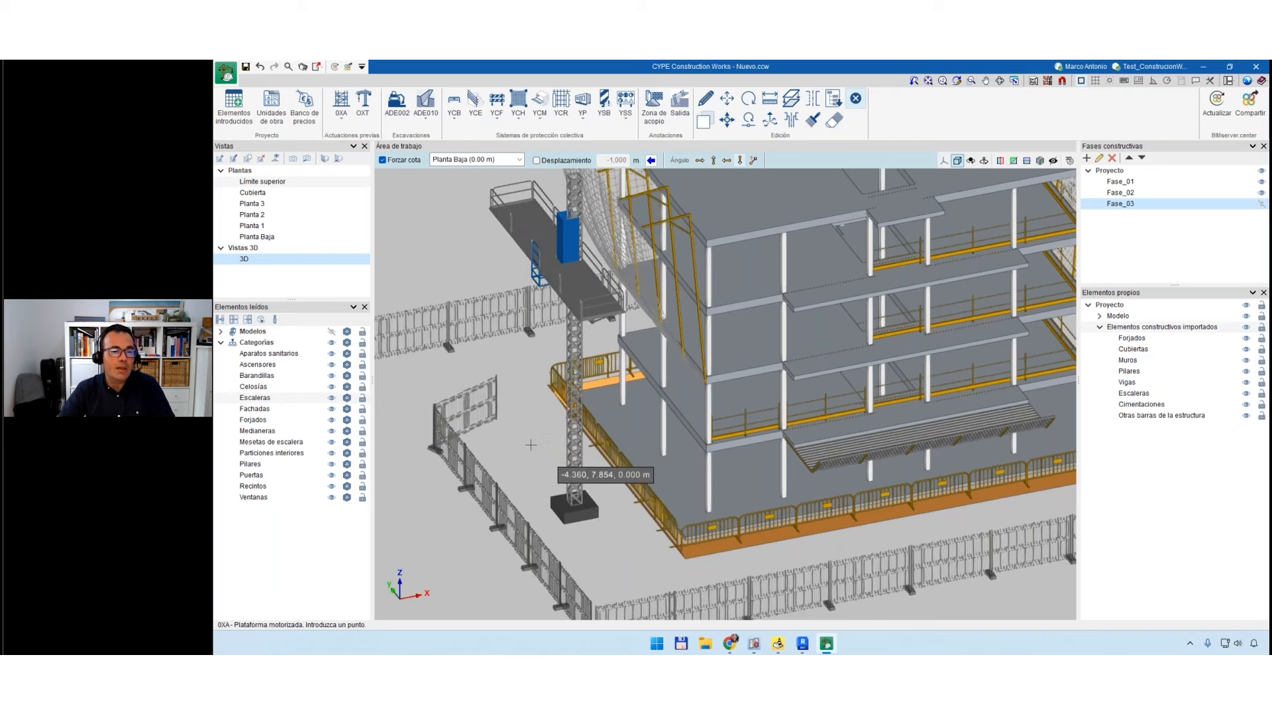
{"action": "scroll", "coordinate": [531, 445], "scroll_direction": "down", "scroll_amount": 5}
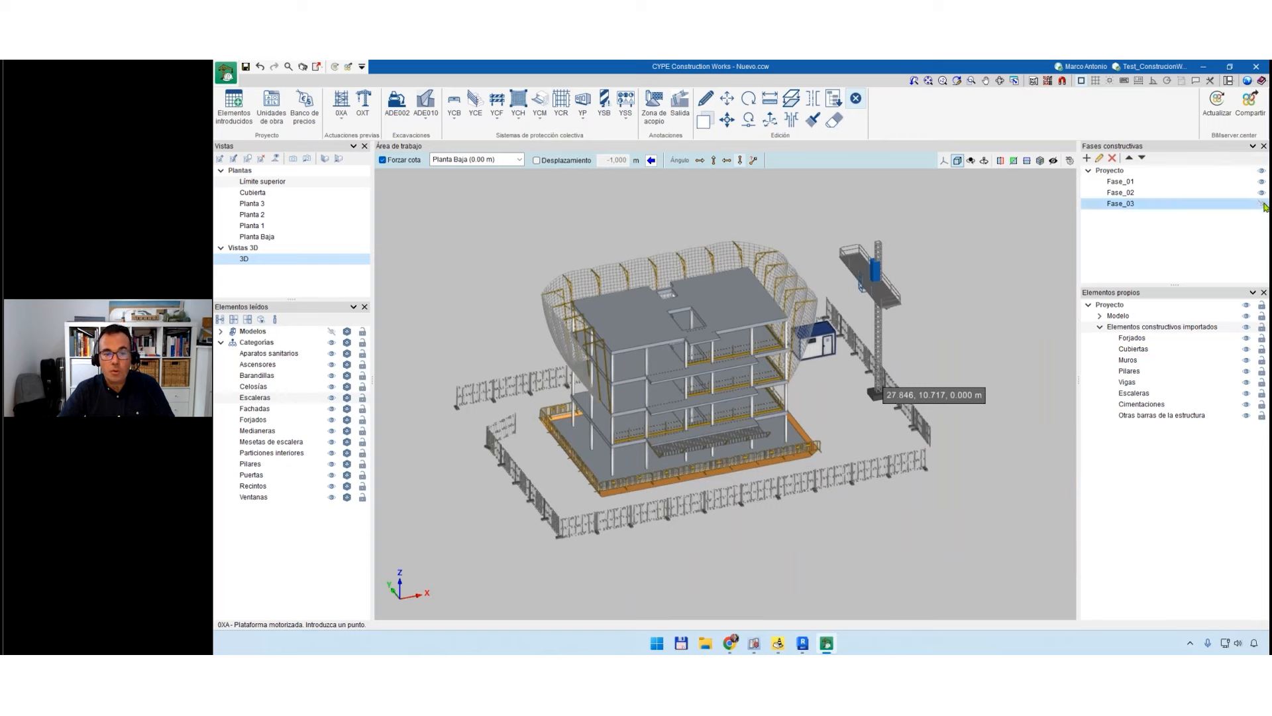
{"action": "left_click", "coordinate": [1262, 204]}
{"action": "left_click", "coordinate": [552, 465]}
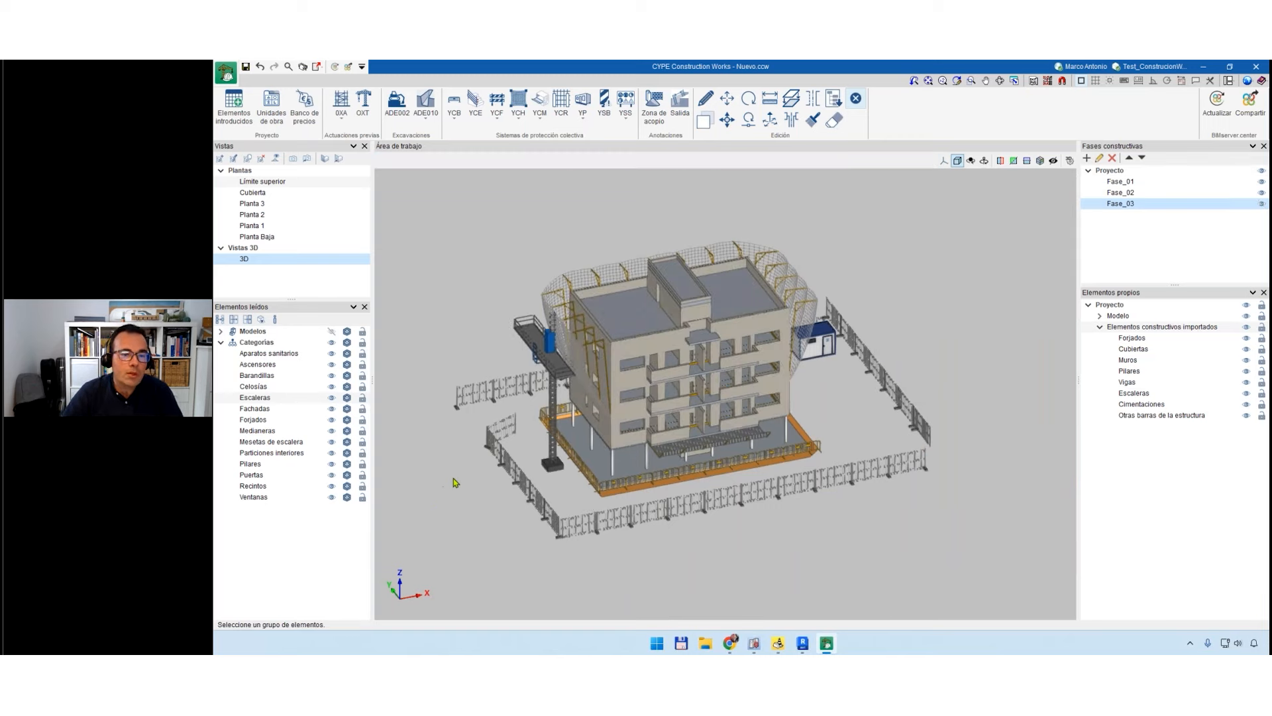
{"action": "middle_click_drag", "start_coordinate": [454, 482], "coordinate": [391, 484]}
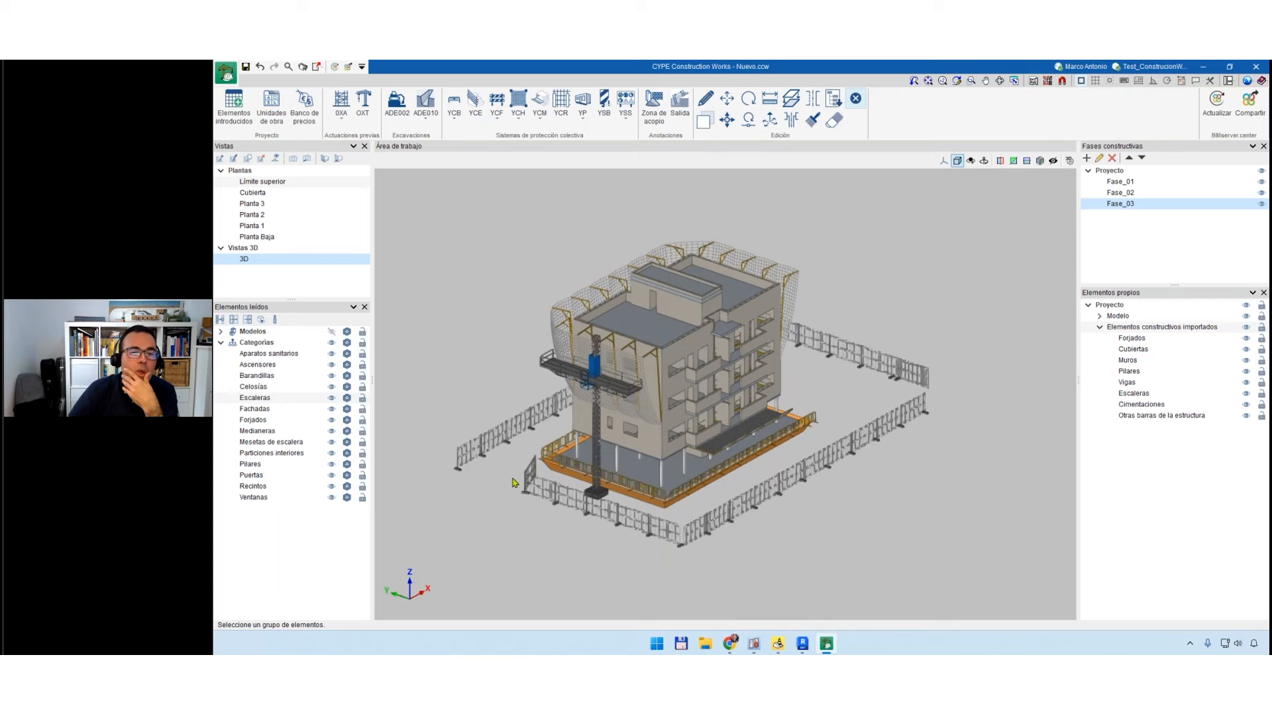
{"action": "scroll", "coordinate": [732, 467], "scroll_direction": "up", "scroll_amount": 5}
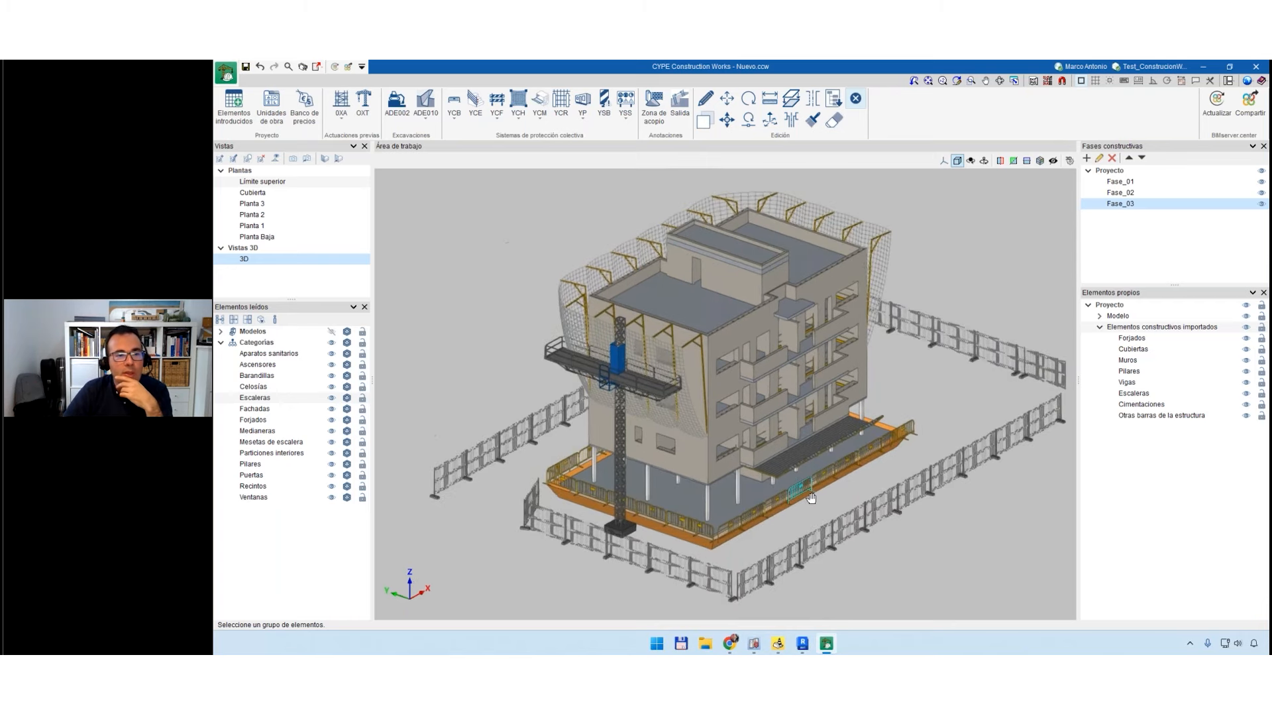
Review the placed elements for the motorised platform, the excavation perimeter fencing, the slab-edge protection system and the V-type safety net.
{"action": "left_click", "coordinate": [236, 114]}
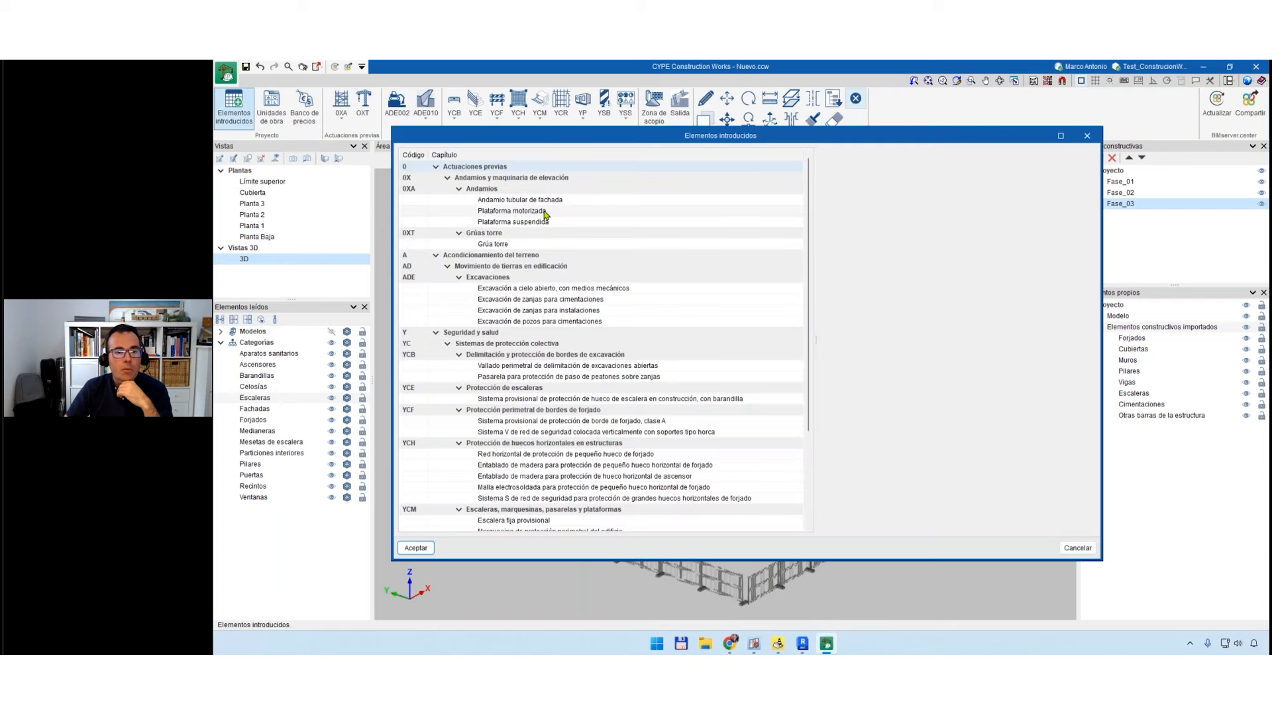
{"action": "left_click", "coordinate": [523, 211]}
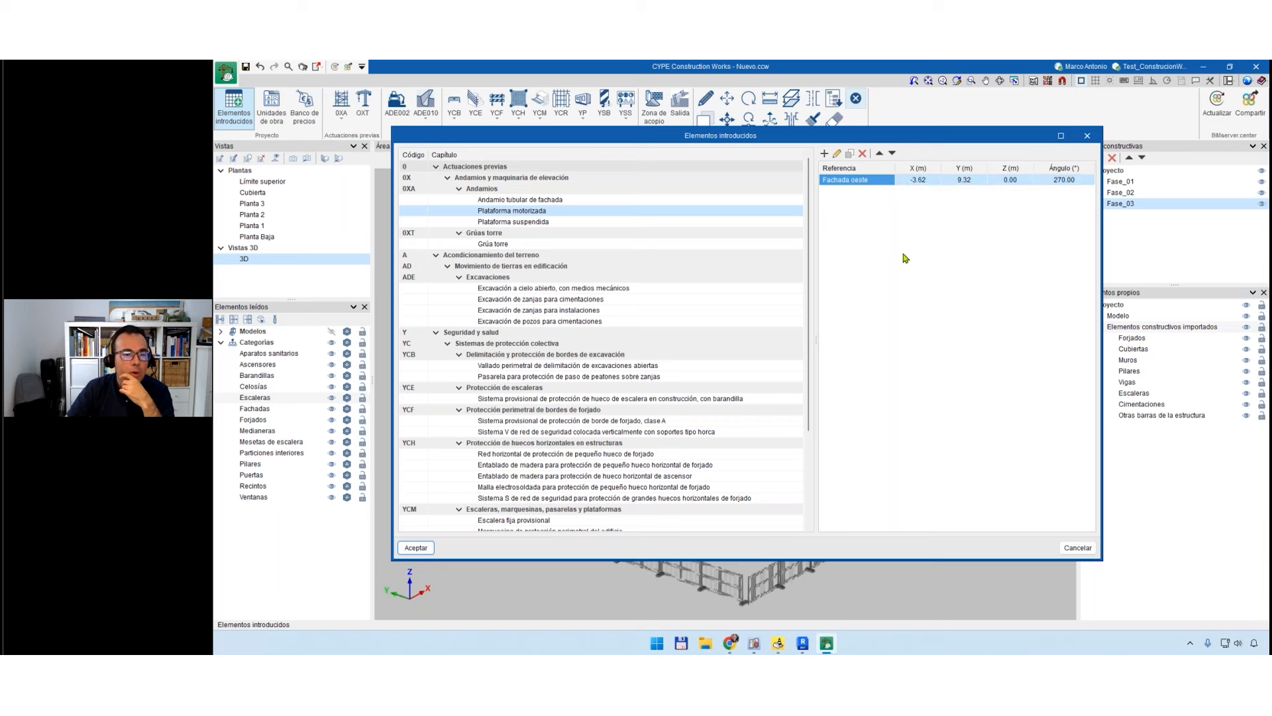
{"action": "left_click", "coordinate": [568, 367]}
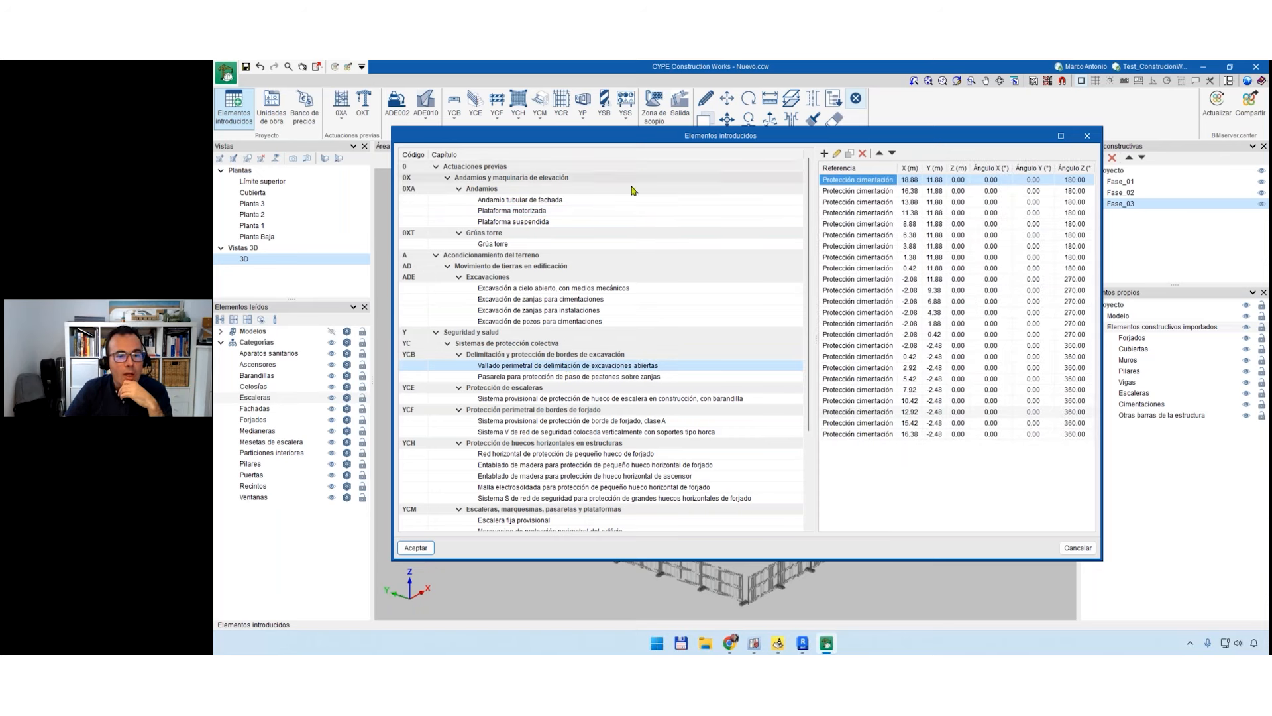
{"action": "left_click", "coordinate": [547, 422]}
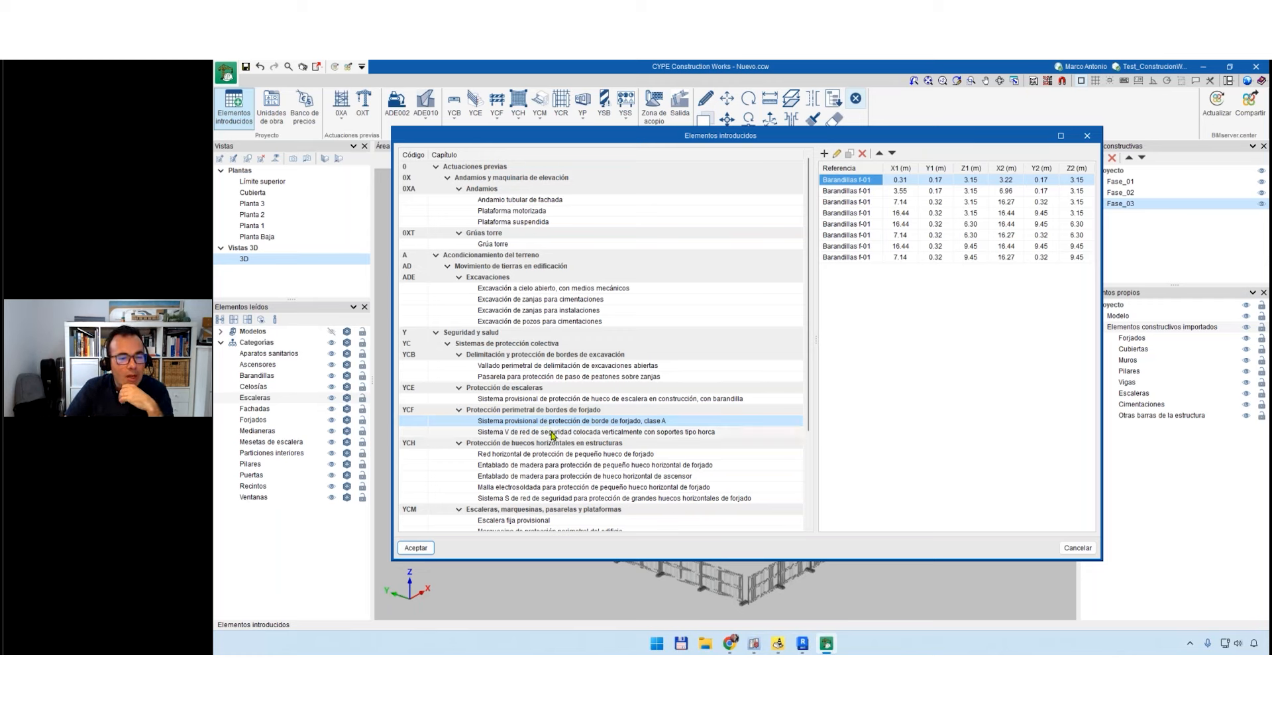
{"action": "left_click", "coordinate": [553, 432]}
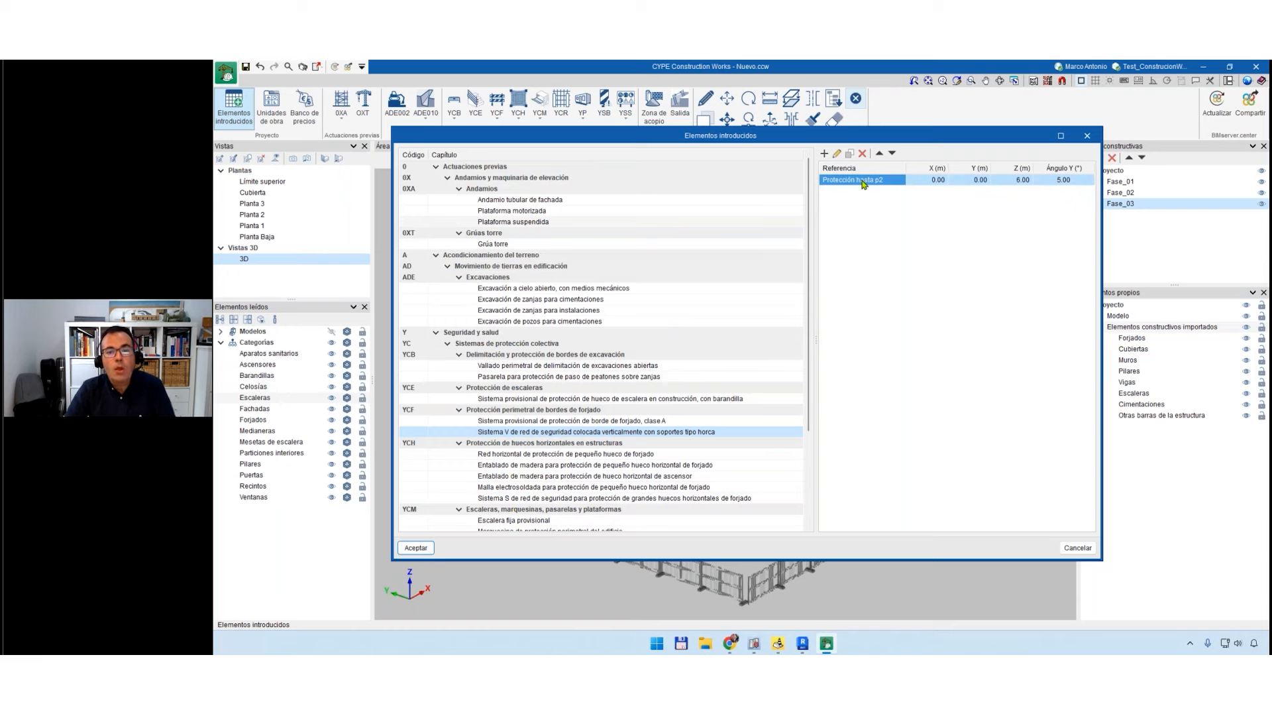
{"action": "left_click", "coordinate": [1088, 136]}
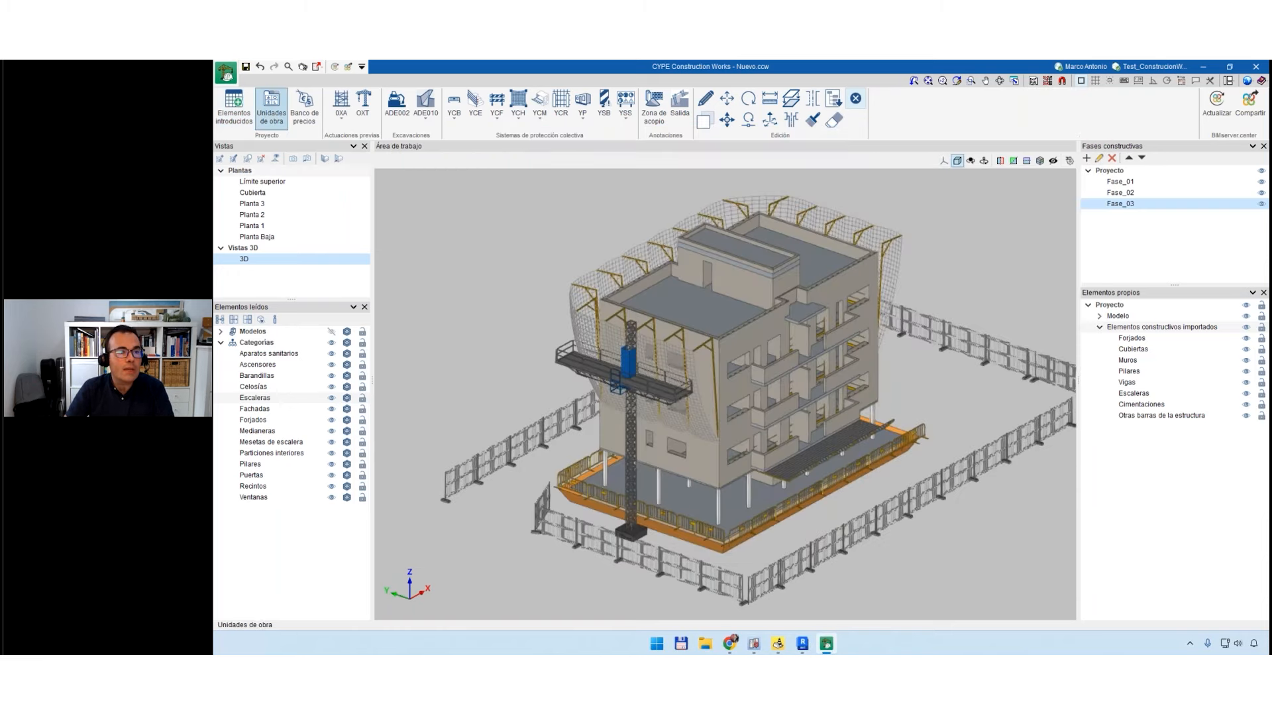
Check the net, material and configuration settings of the V-type safety net work unit SRDH without changing them.
{"action": "left_click", "coordinate": [272, 106]}
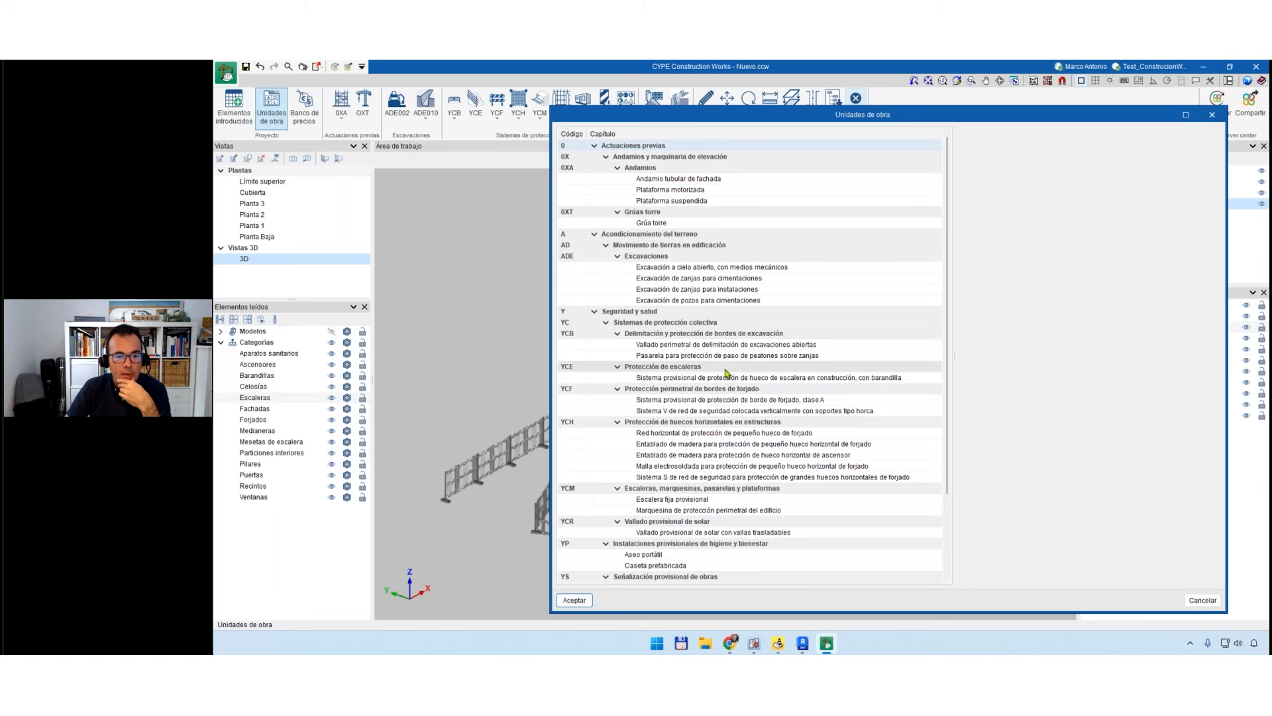
{"action": "left_click", "coordinate": [728, 411]}
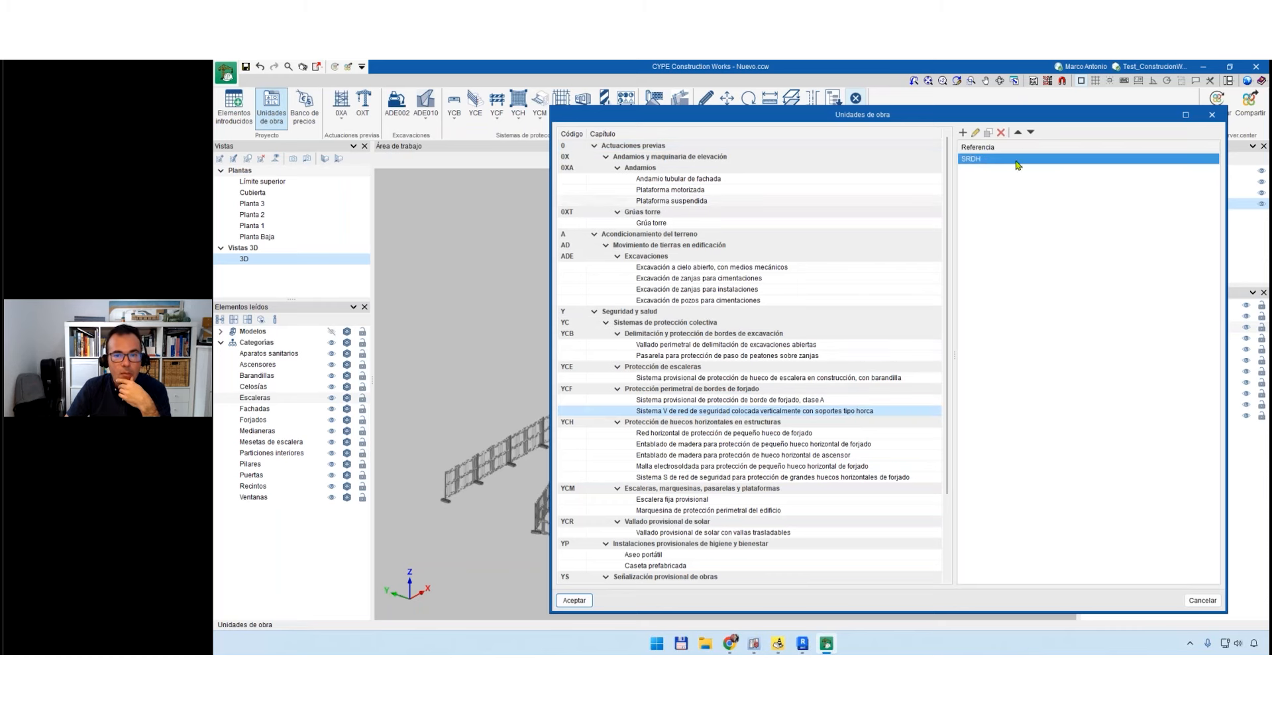
{"action": "left_click", "coordinate": [975, 132]}
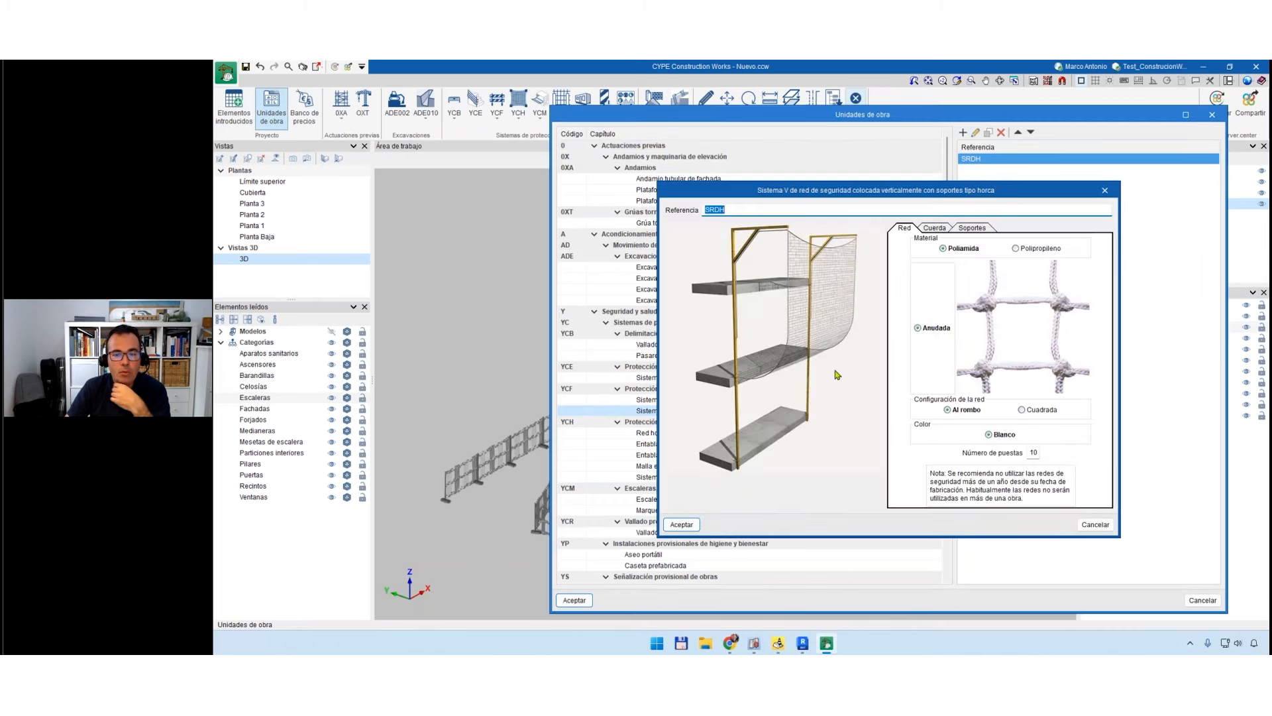
{"action": "left_click", "coordinate": [1095, 524]}
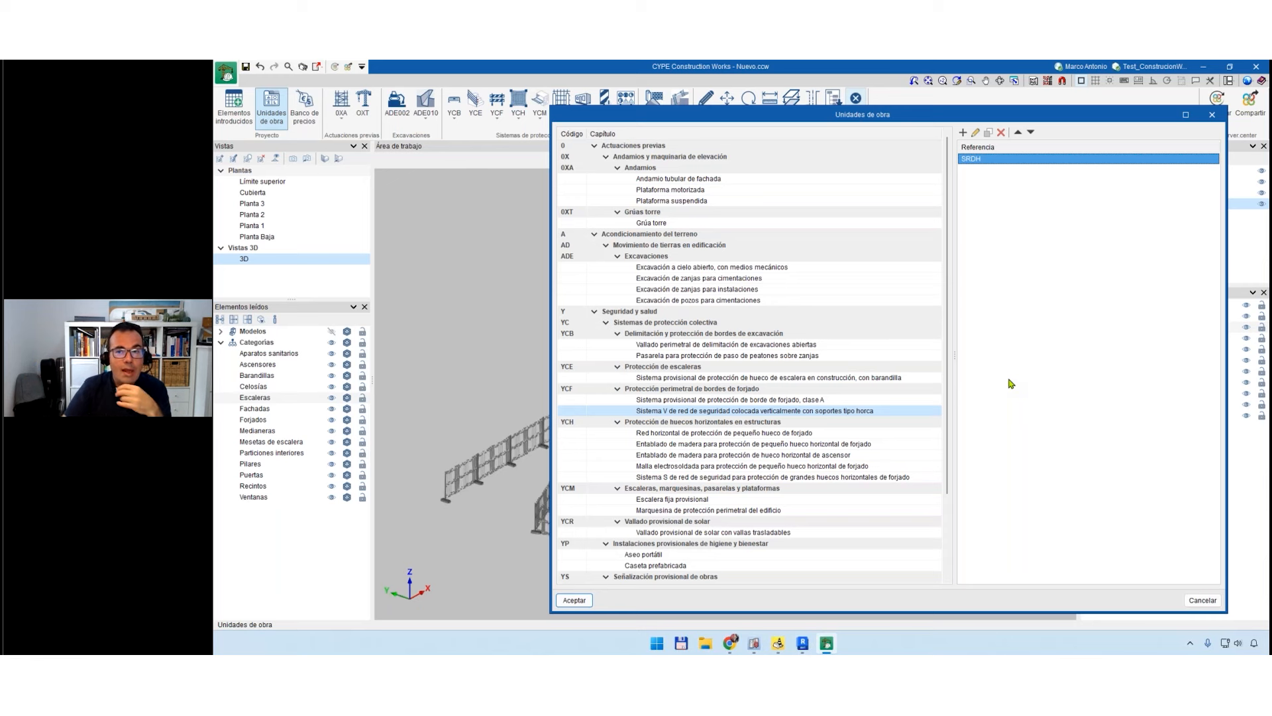
{"action": "left_click", "coordinate": [1212, 117]}
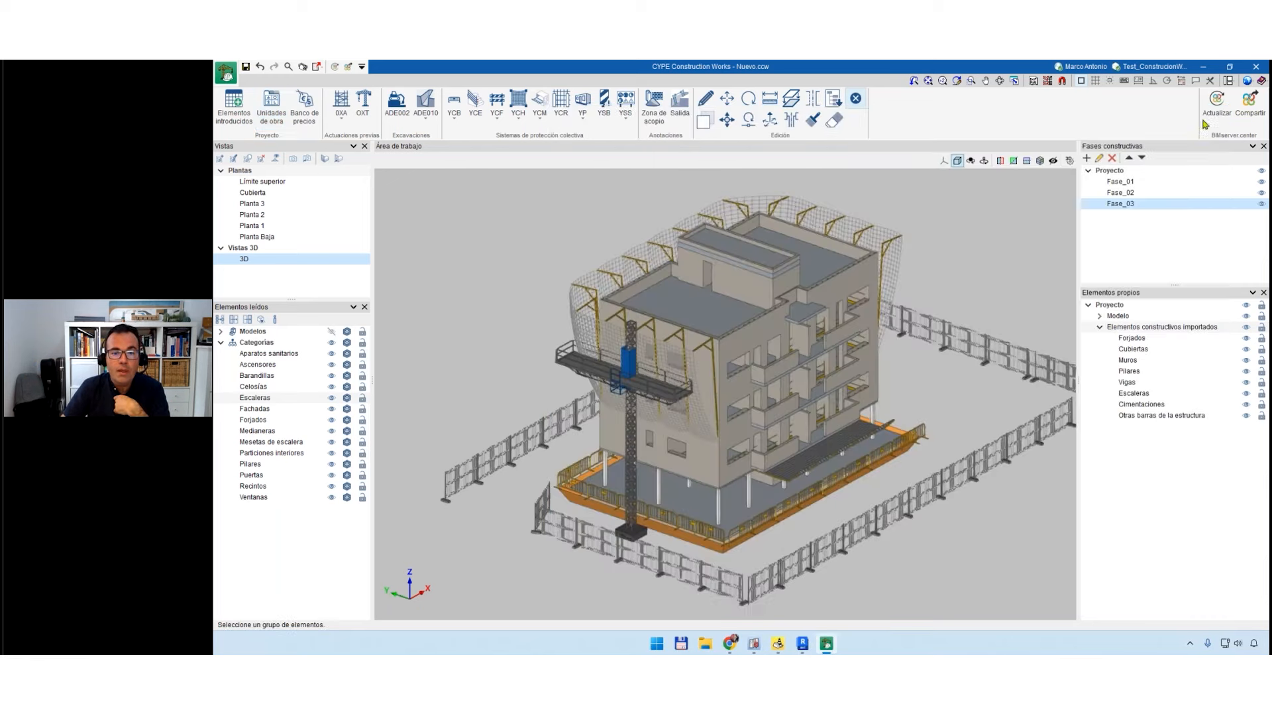
Hide Fase_03 and check the definition of the motorised platform work unit PM1M.
{"action": "left_click", "coordinate": [1260, 203]}
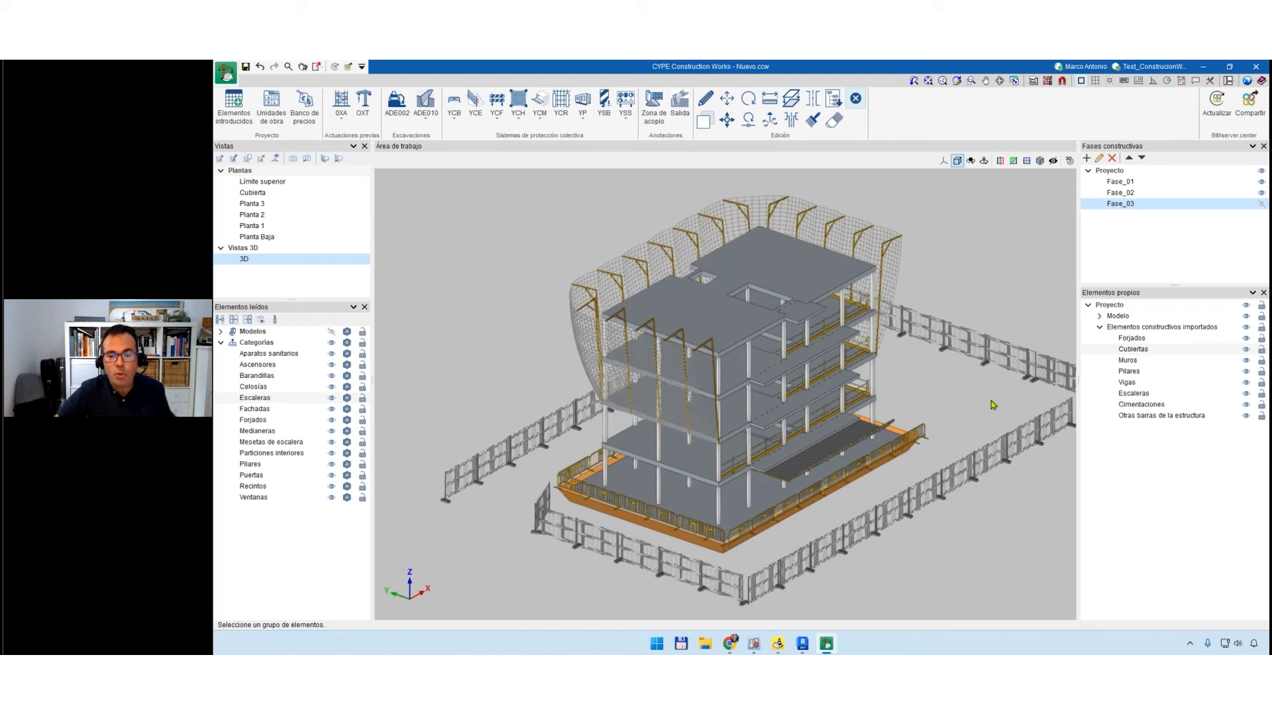
{"action": "left_click", "coordinate": [272, 115]}
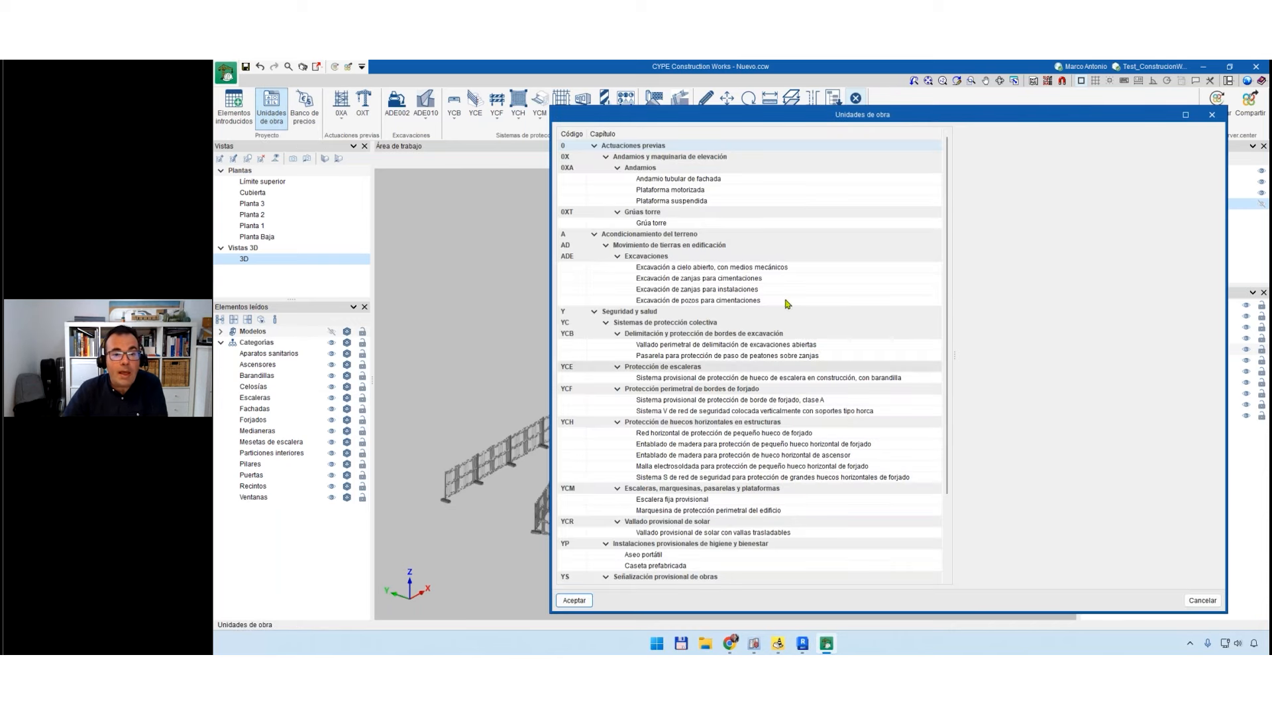
{"action": "left_click", "coordinate": [689, 190]}
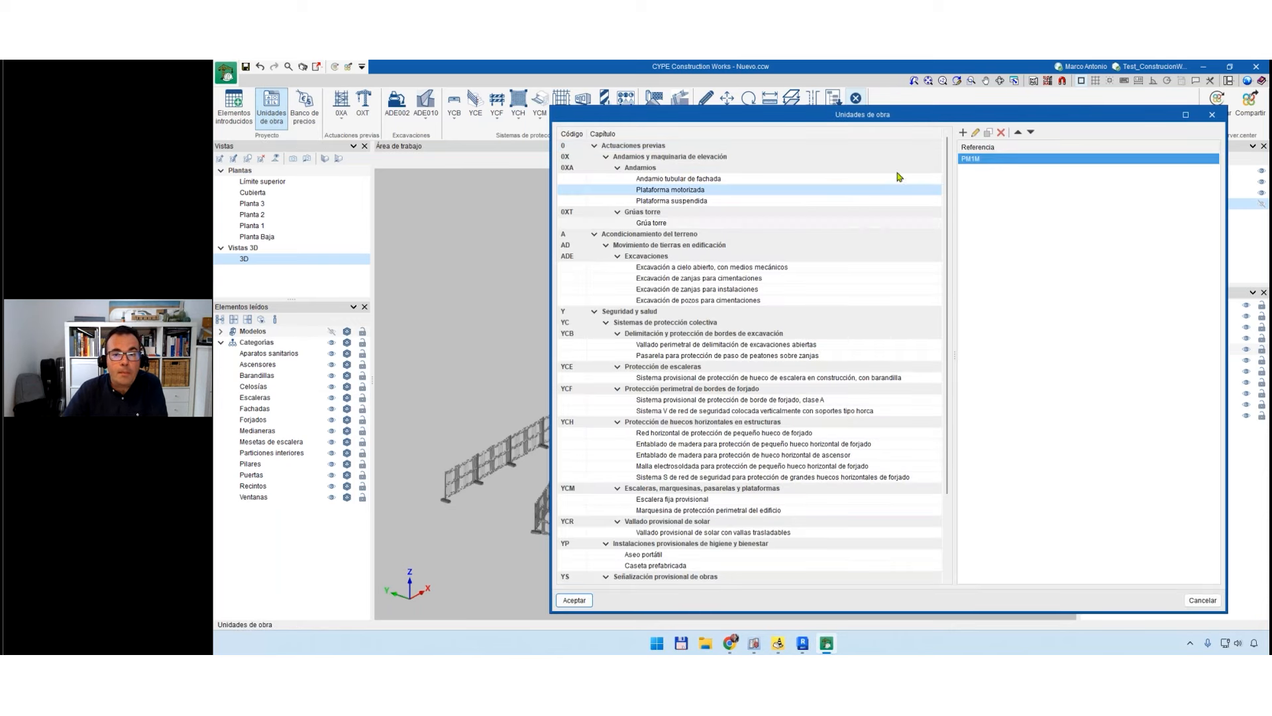
{"action": "left_click", "coordinate": [975, 133]}
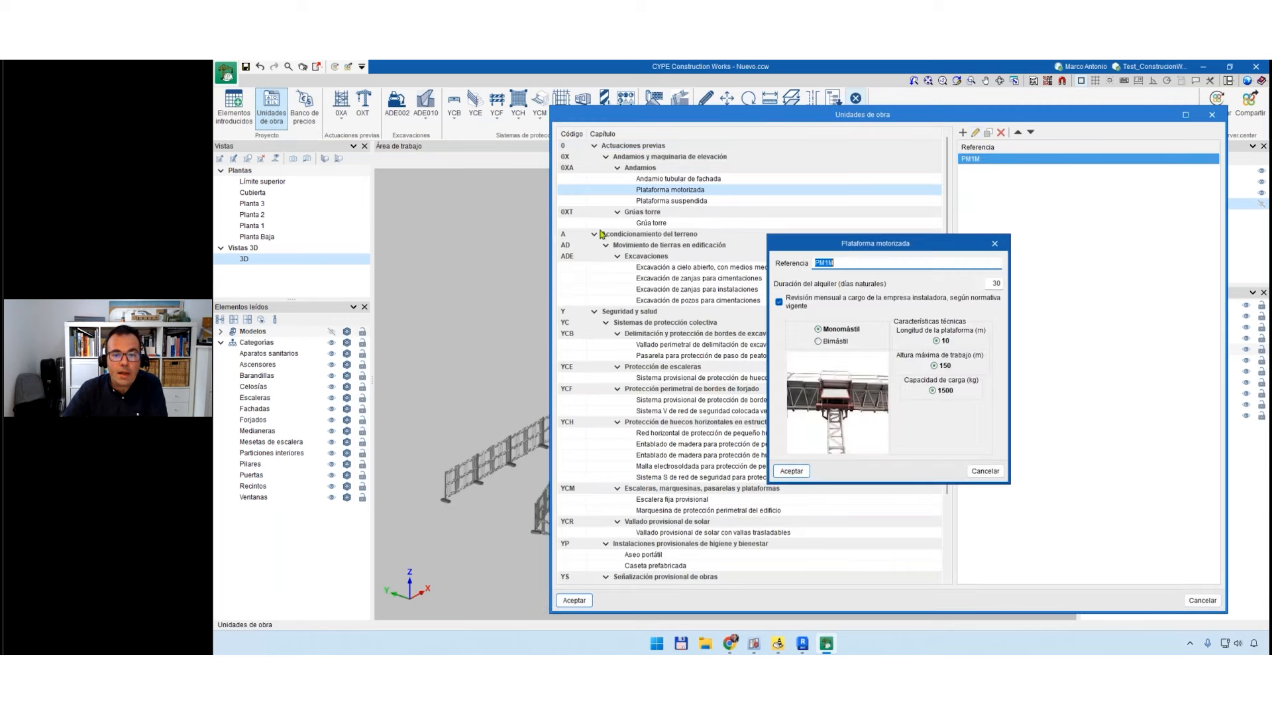
{"action": "left_click", "coordinate": [994, 243]}
{"action": "left_click", "coordinate": [1213, 116]}
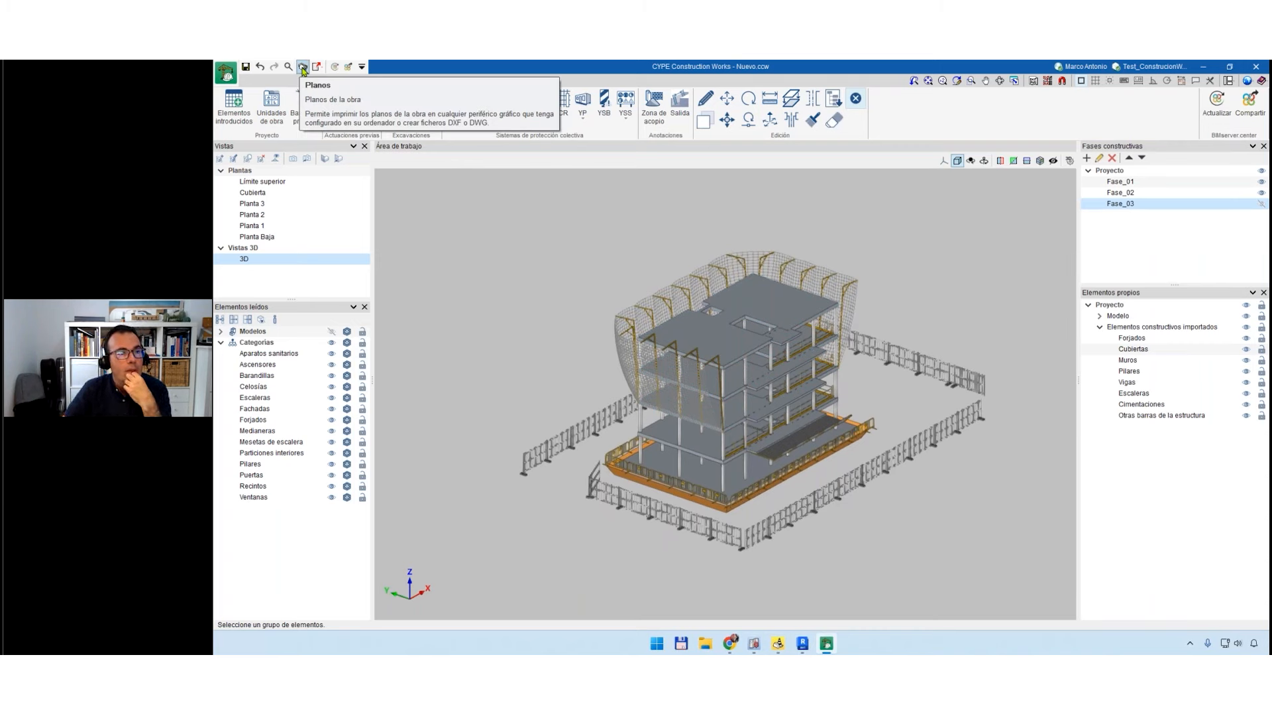
Generate the project's measurements and budget as Nuevo.bc3 and export it to Arquímedes, filling the screen with the resulting budget.
{"action": "left_click", "coordinate": [331, 75]}
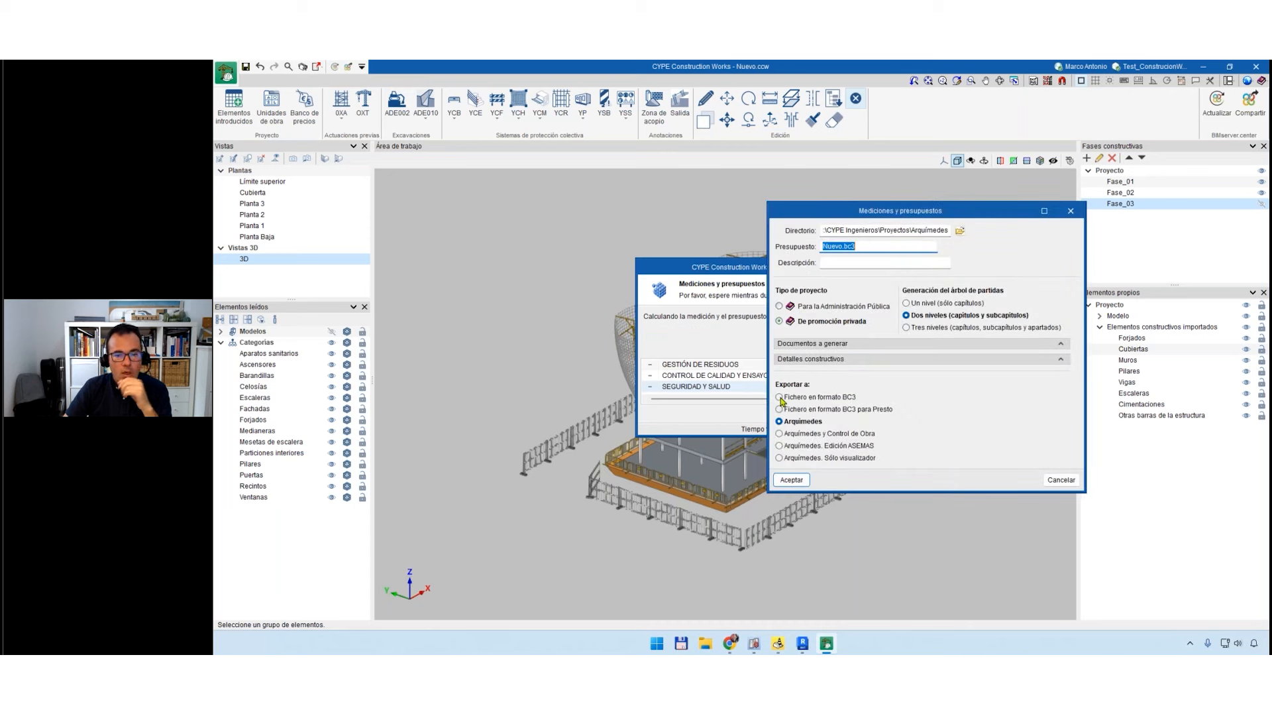
{"action": "left_click", "coordinate": [799, 422]}
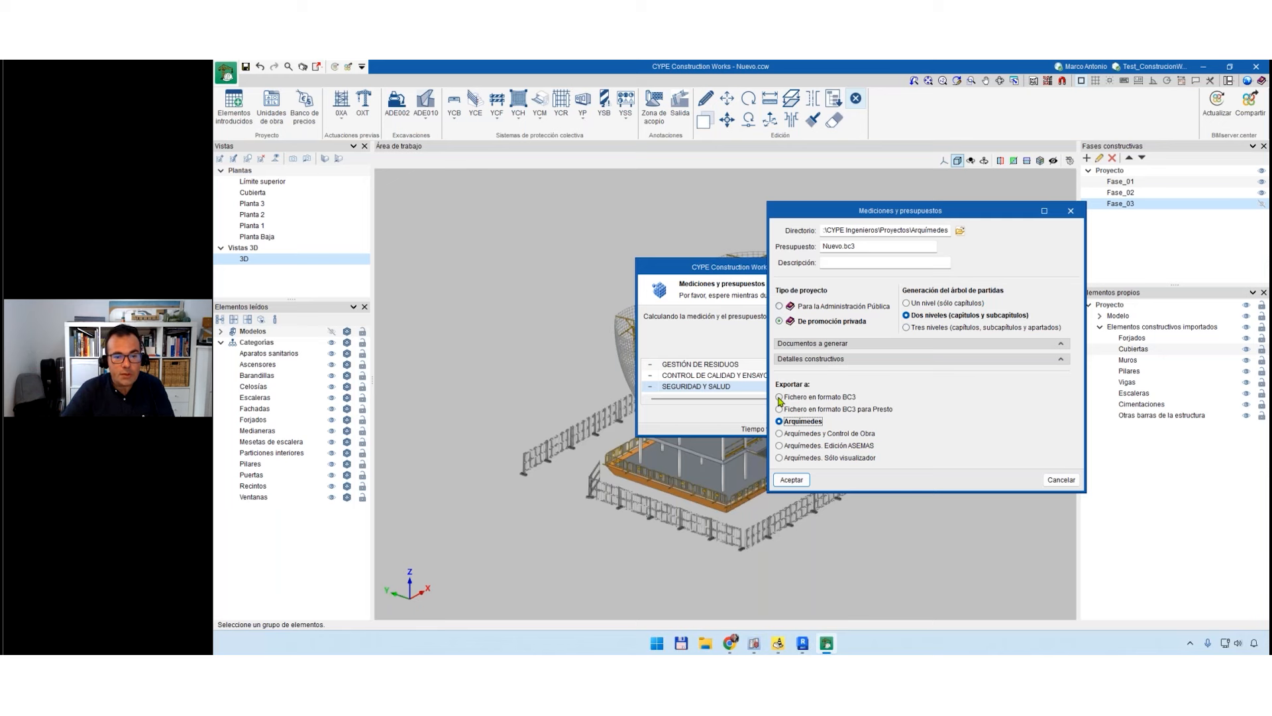
{"action": "left_click", "coordinate": [792, 482]}
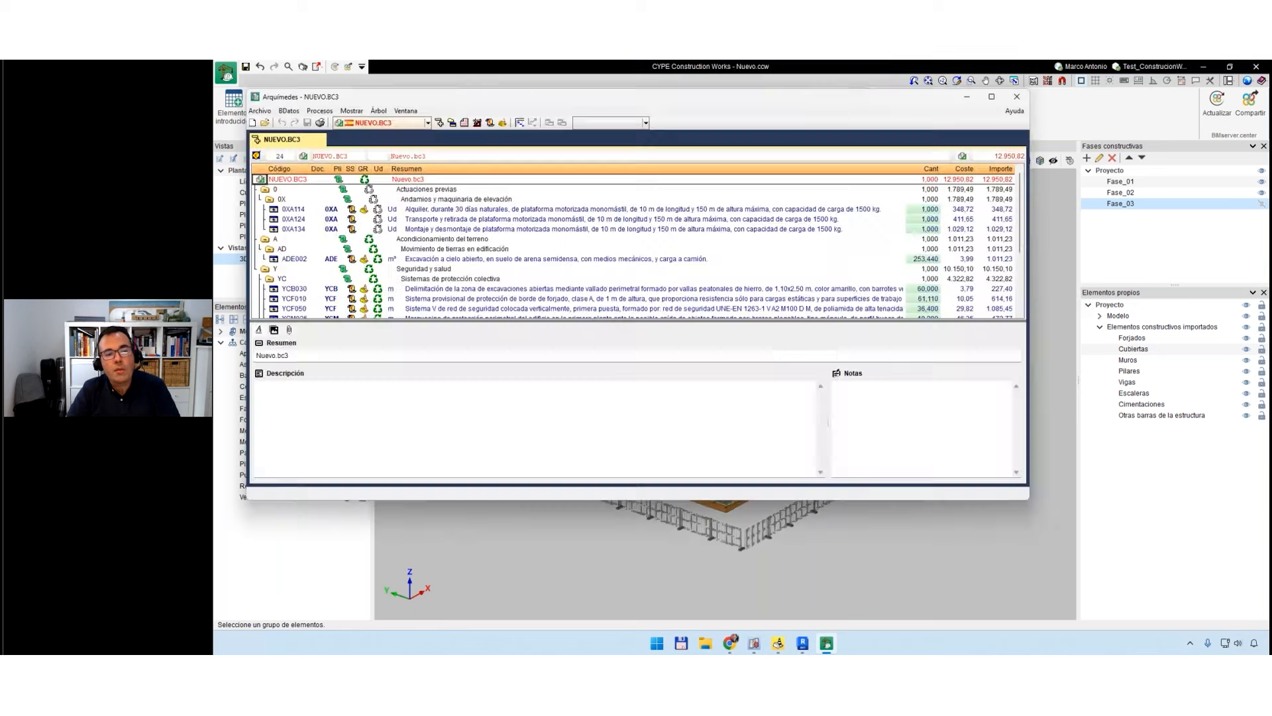
{"action": "left_click", "coordinate": [991, 97]}
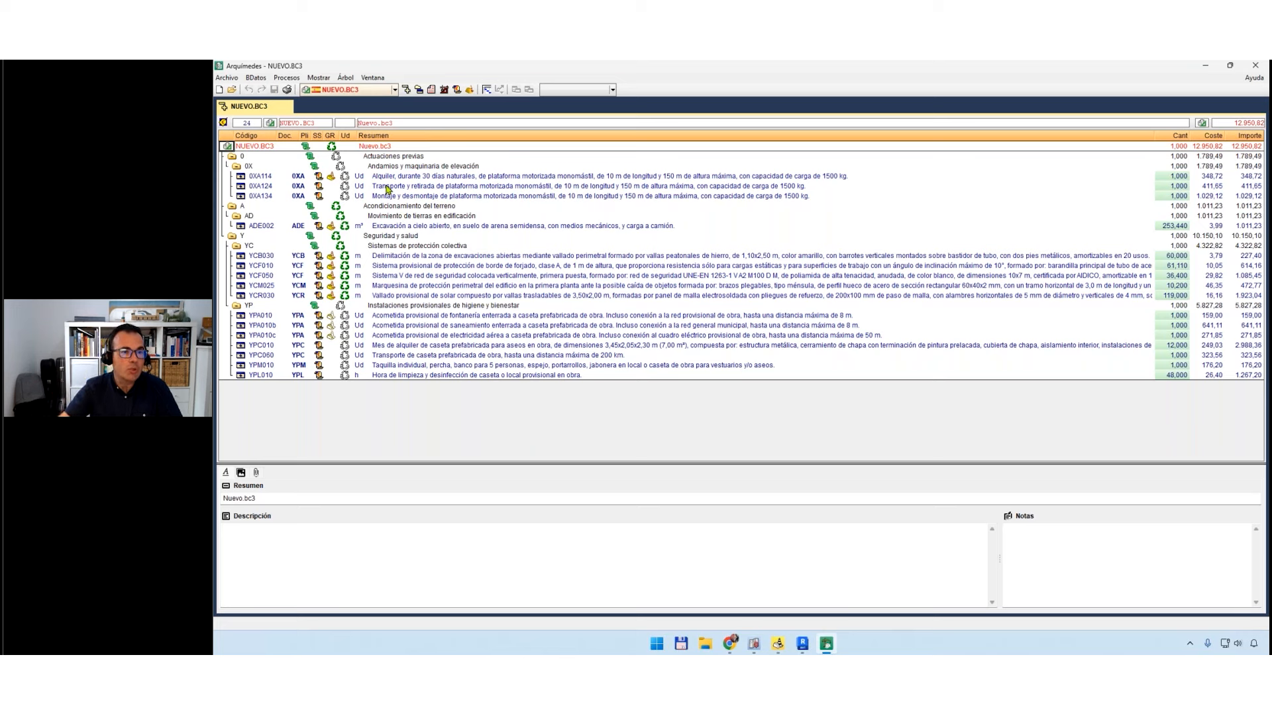
Examine the motorised platform's rental, transport and assembly budget items, including the price breakdown of rental item 0XA114.
{"action": "left_click", "coordinate": [434, 177]}
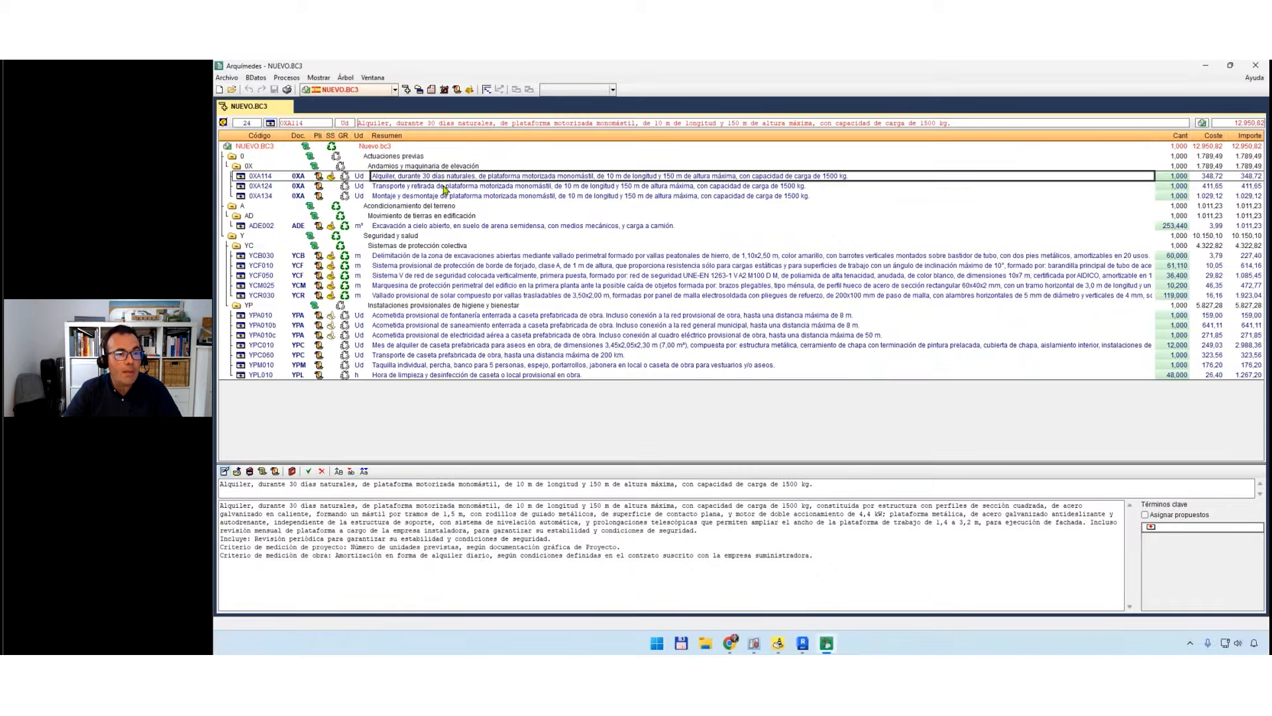
{"action": "left_click", "coordinate": [450, 195]}
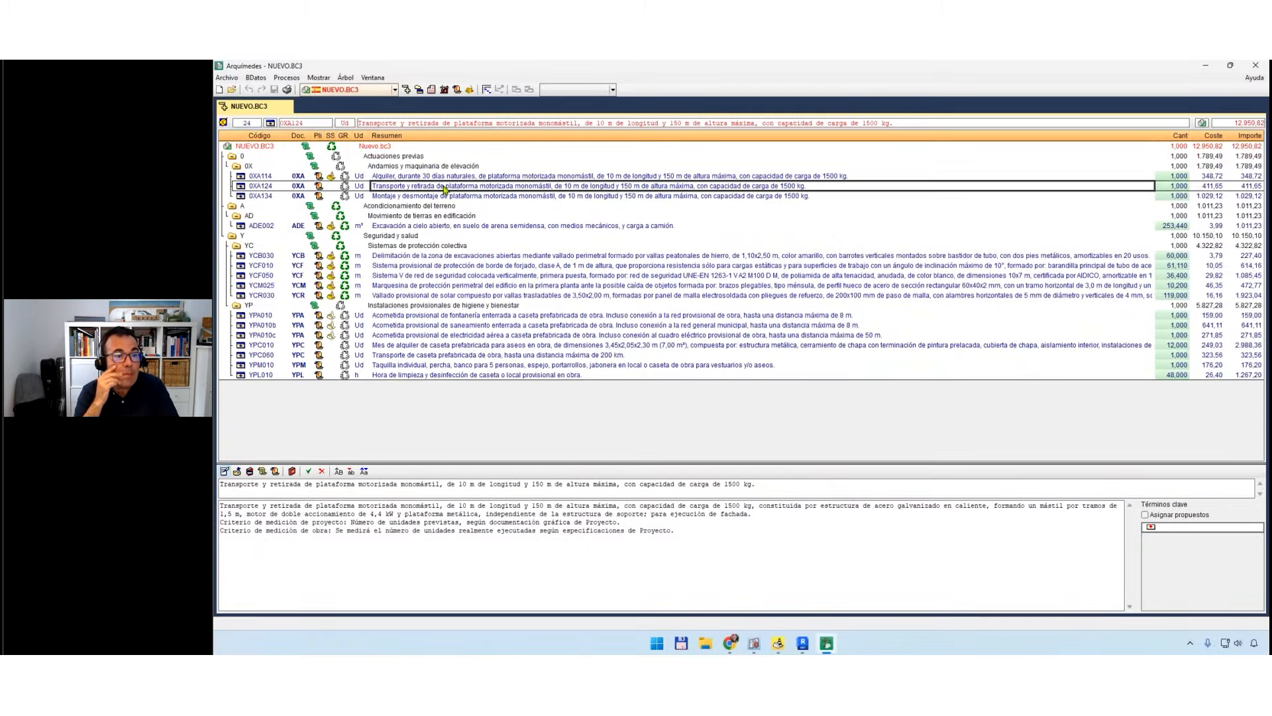
{"action": "left_click", "coordinate": [453, 196]}
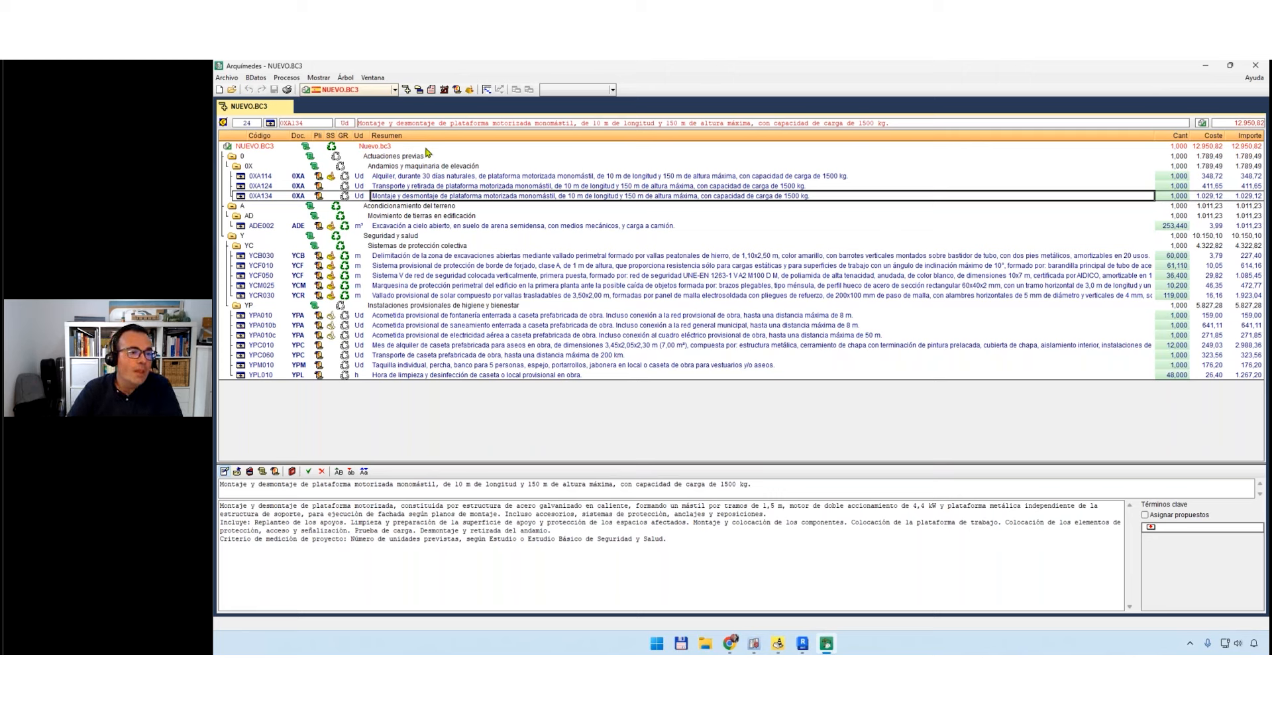
{"action": "double_click", "coordinate": [241, 178]}
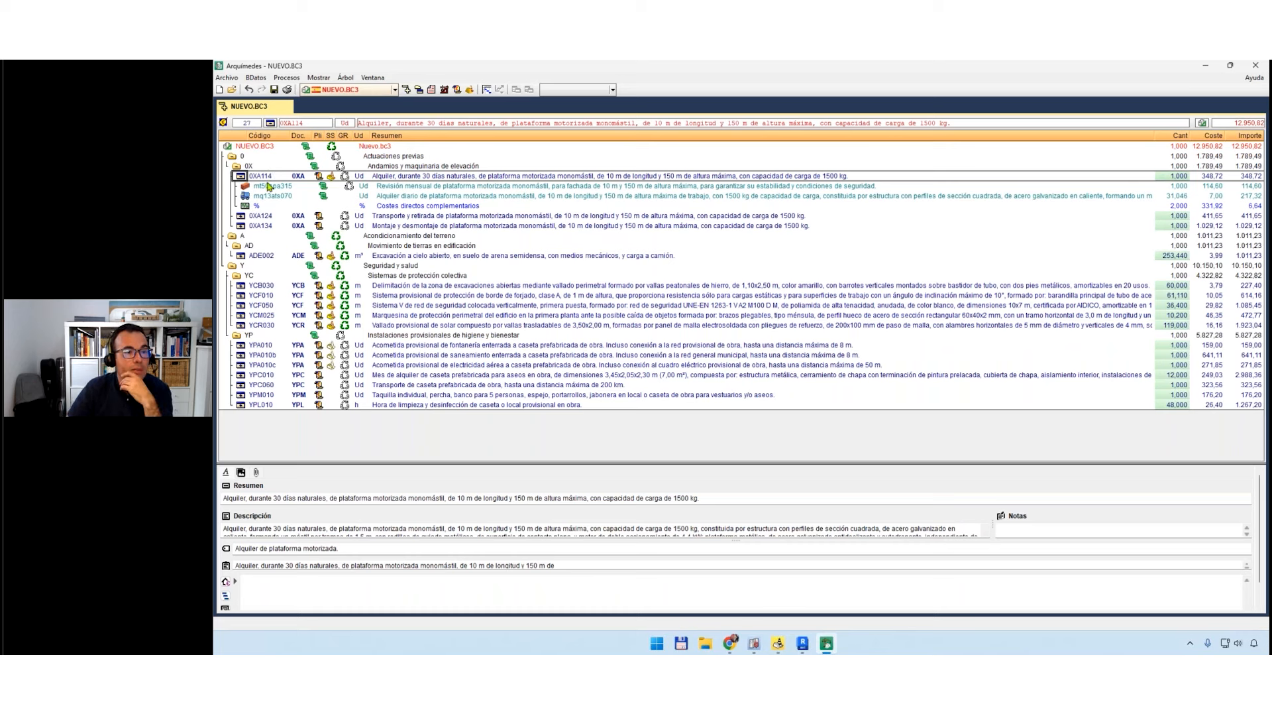
{"action": "left_click", "coordinate": [393, 196]}
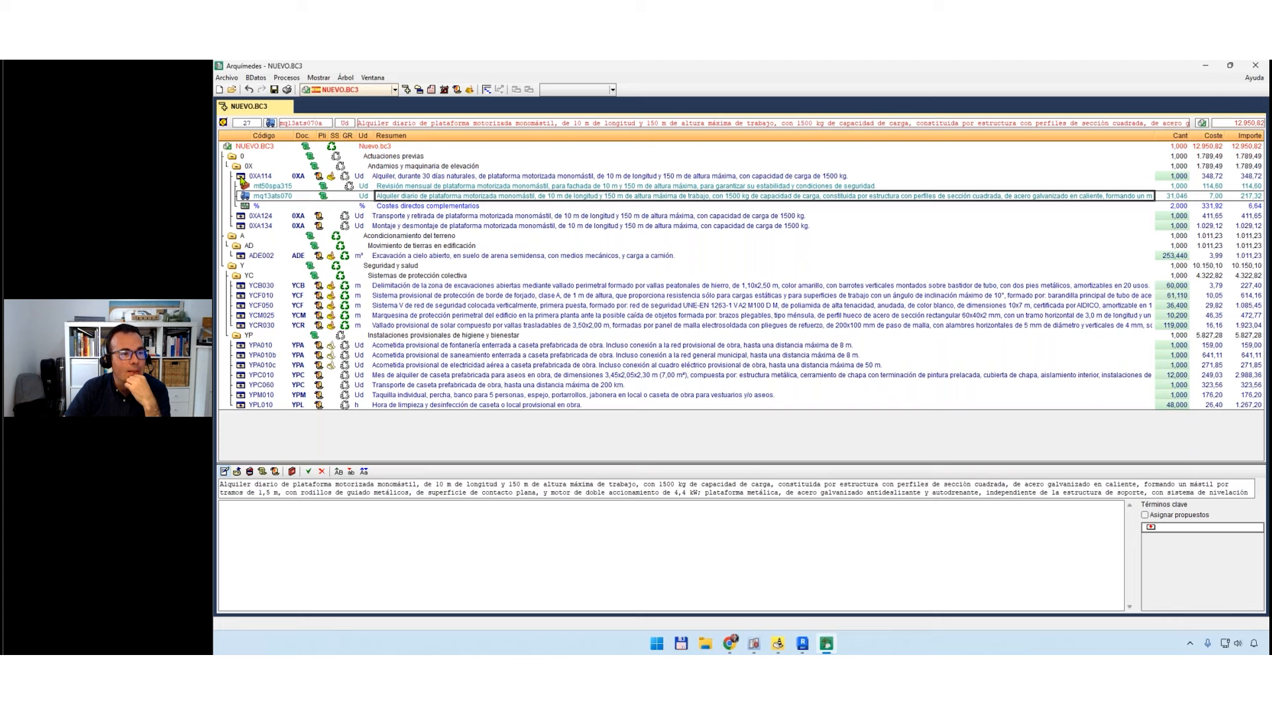
{"action": "left_click", "coordinate": [239, 177]}
{"action": "left_click", "coordinate": [240, 177]}
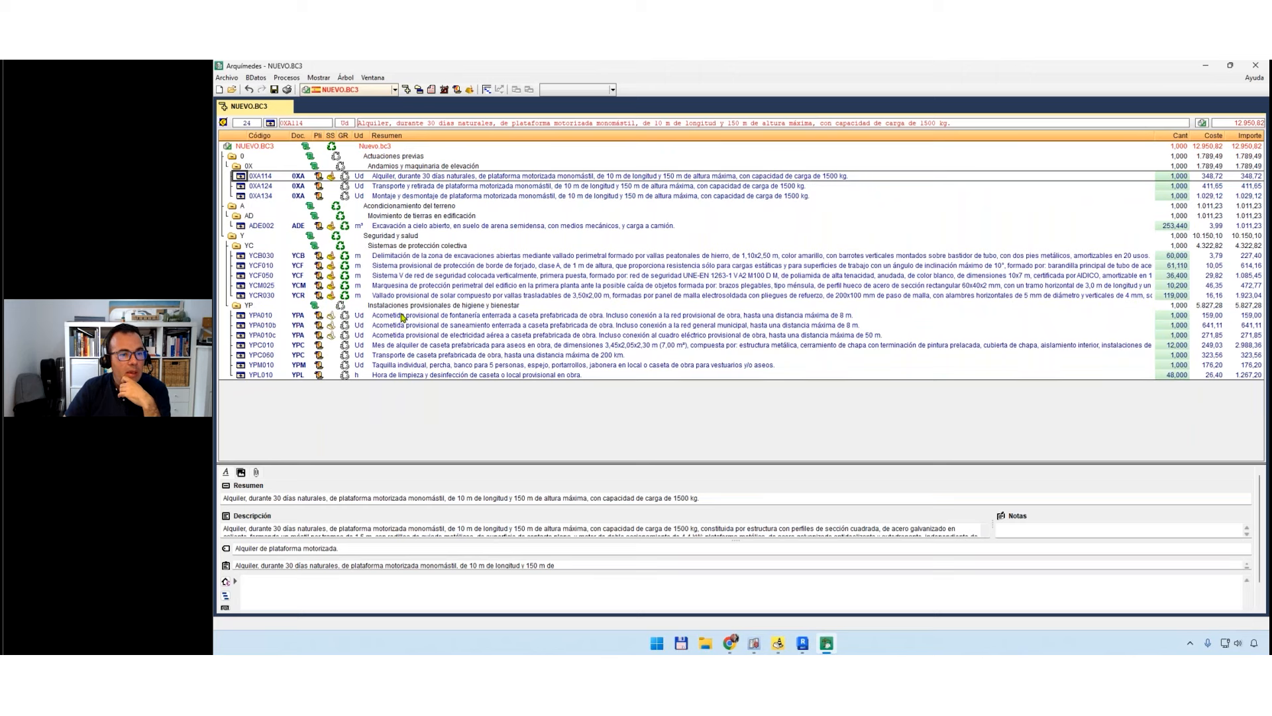
View the health and safety sheet of excavation fencing item YCB030, with its preview enlarged for reading.
{"action": "left_click", "coordinate": [431, 256]}
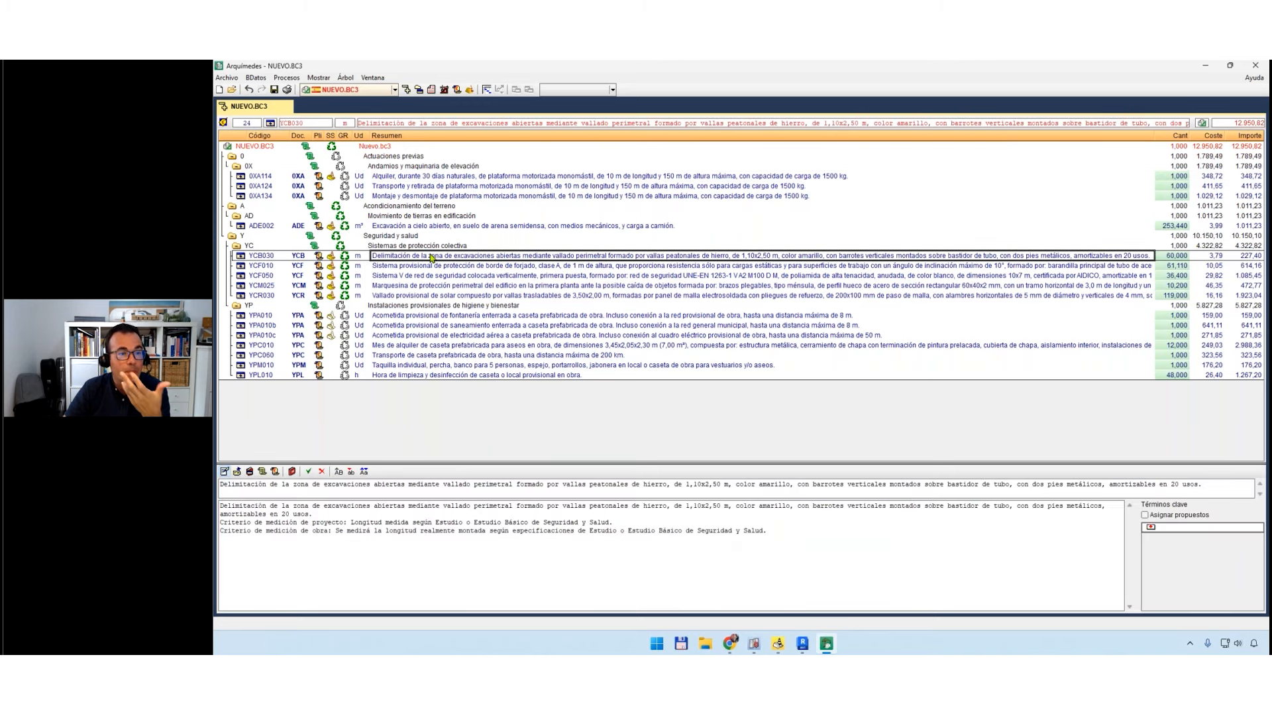
{"action": "left_click", "coordinate": [331, 256]}
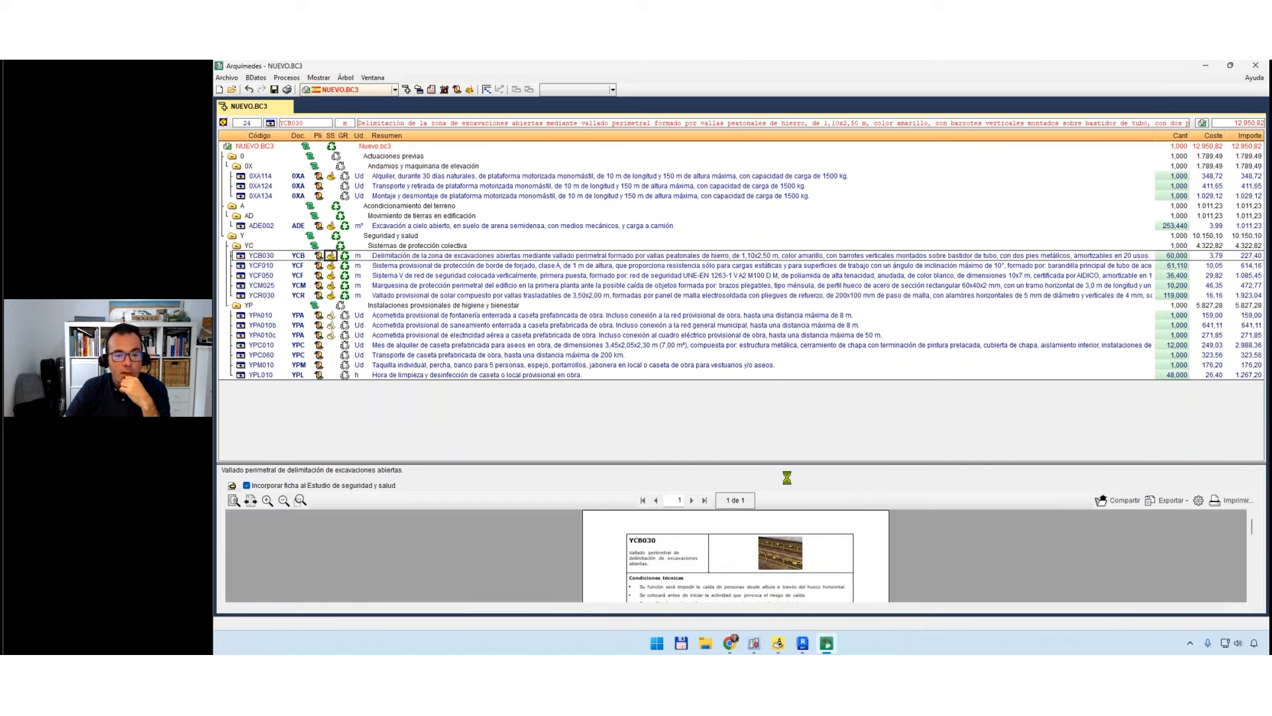
{"action": "left_click_drag", "start_coordinate": [789, 464], "coordinate": [789, 386]}
{"action": "scroll", "coordinate": [779, 503], "scroll_direction": "up", "scroll_amount": 3, "text": "ctrl"}
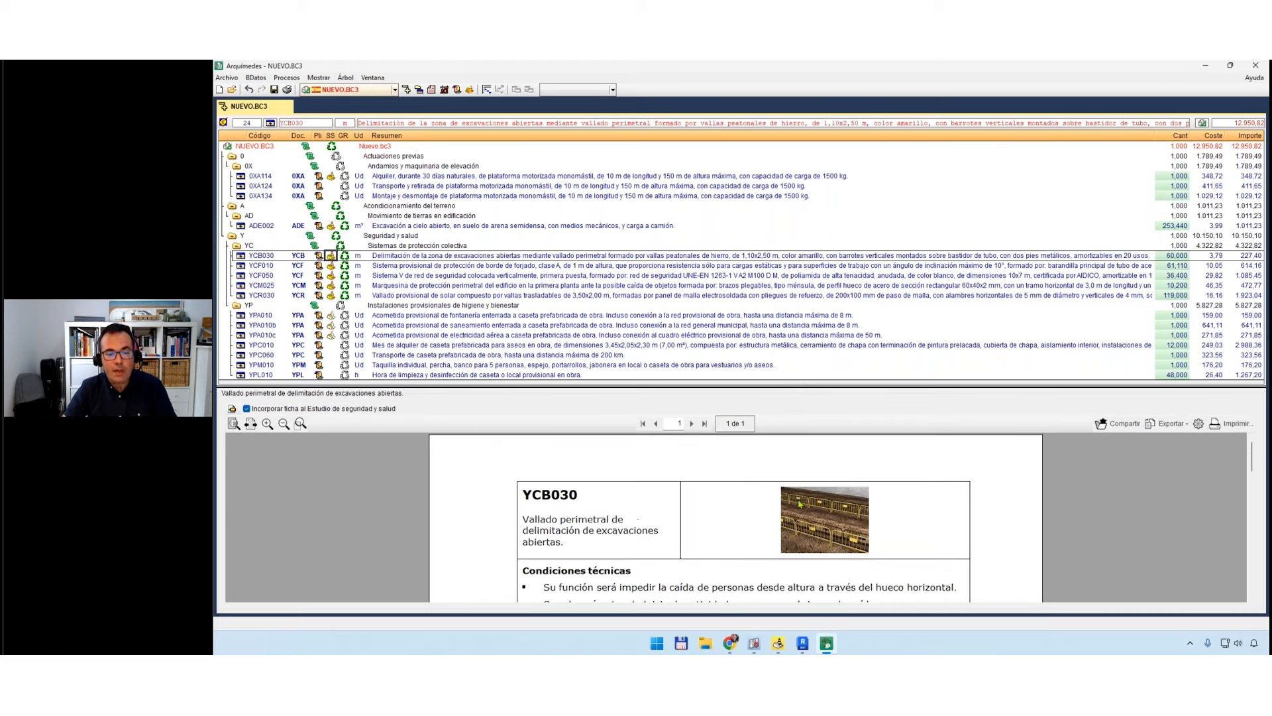
Read through the YCB030 health and safety sheet and check the fencing item's description and measurement detail.
{"action": "scroll", "coordinate": [735, 535], "scroll_direction": "down", "scroll_amount": 3}
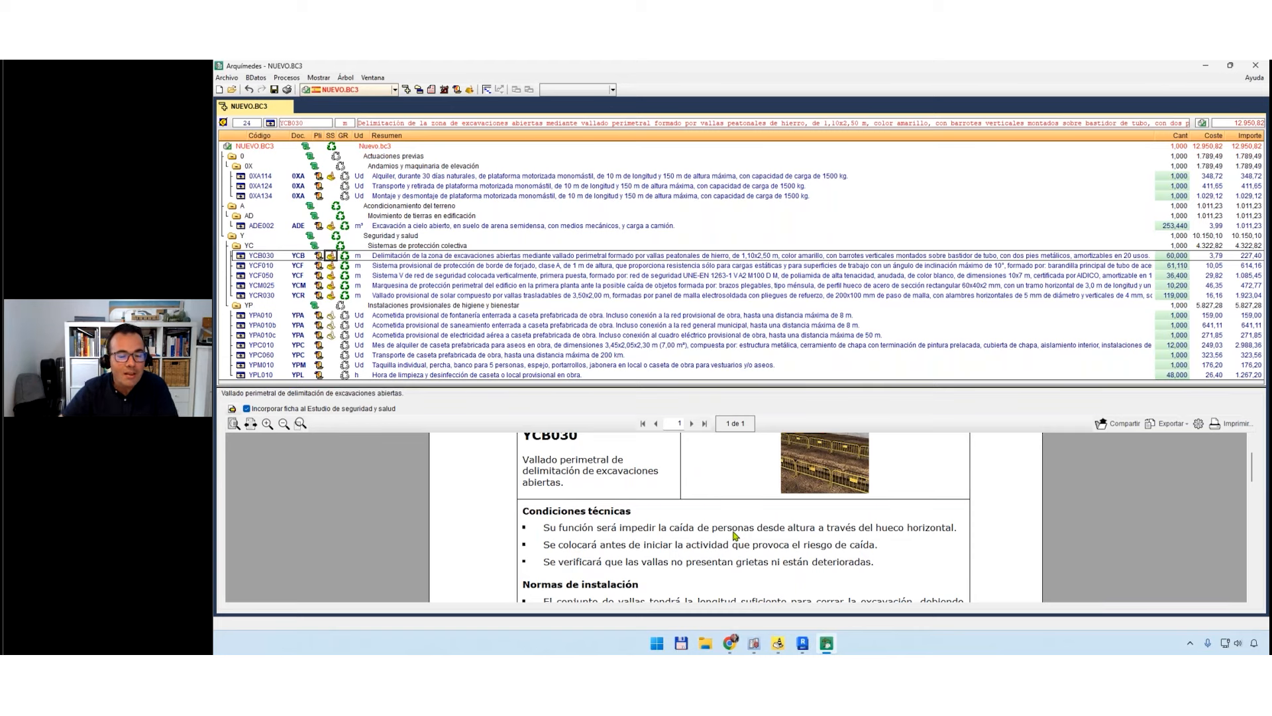
{"action": "scroll", "coordinate": [734, 536], "scroll_direction": "down", "scroll_amount": 10}
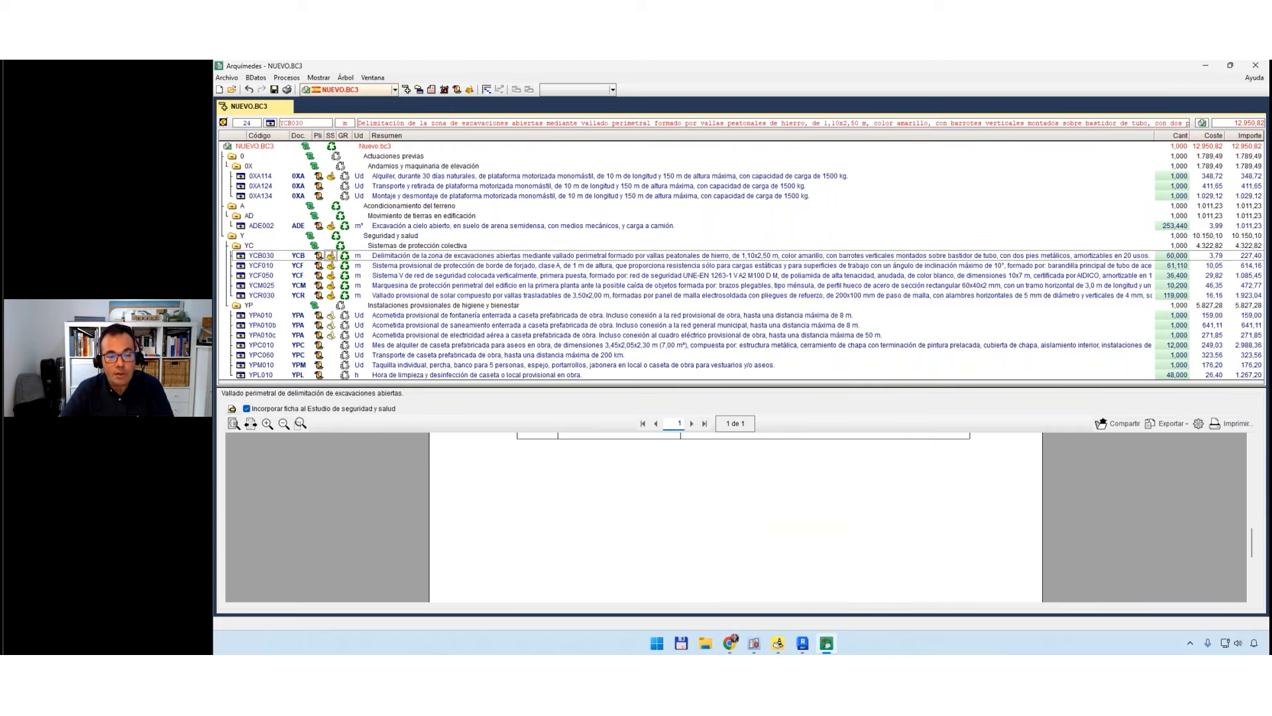
{"action": "scroll", "coordinate": [680, 435], "scroll_direction": "up", "scroll_amount": 12}
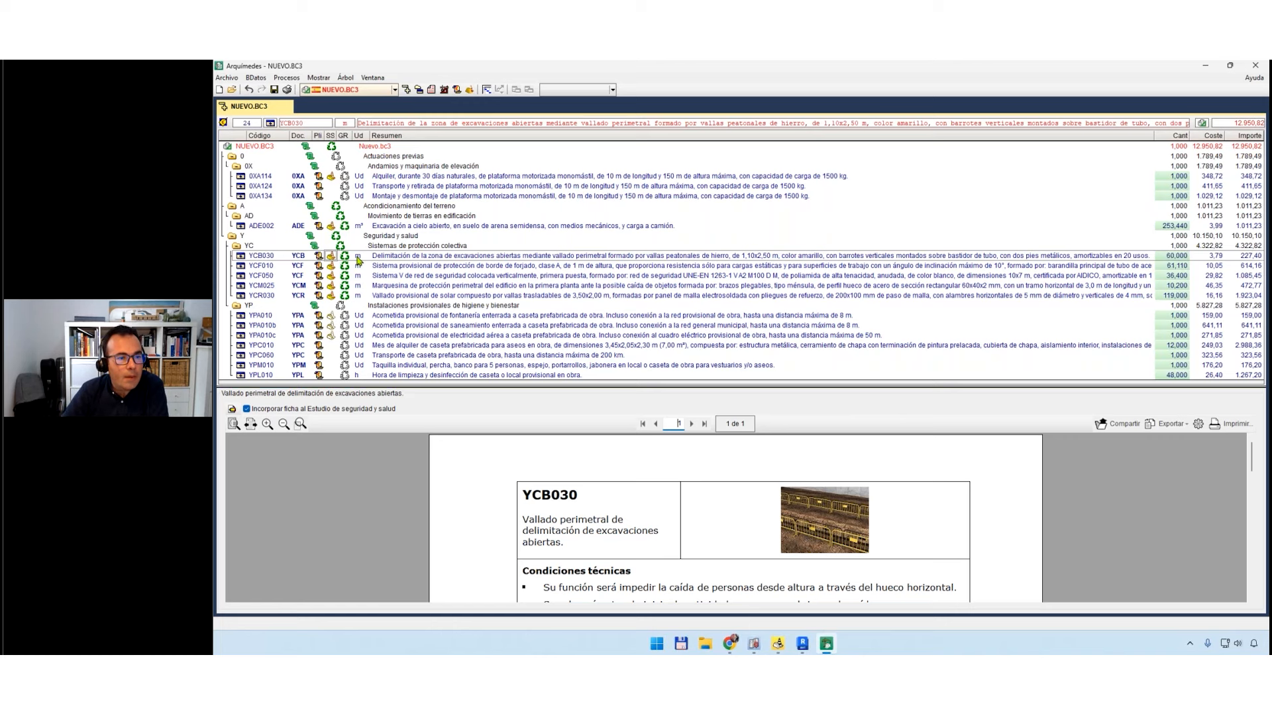
{"action": "left_click", "coordinate": [356, 256]}
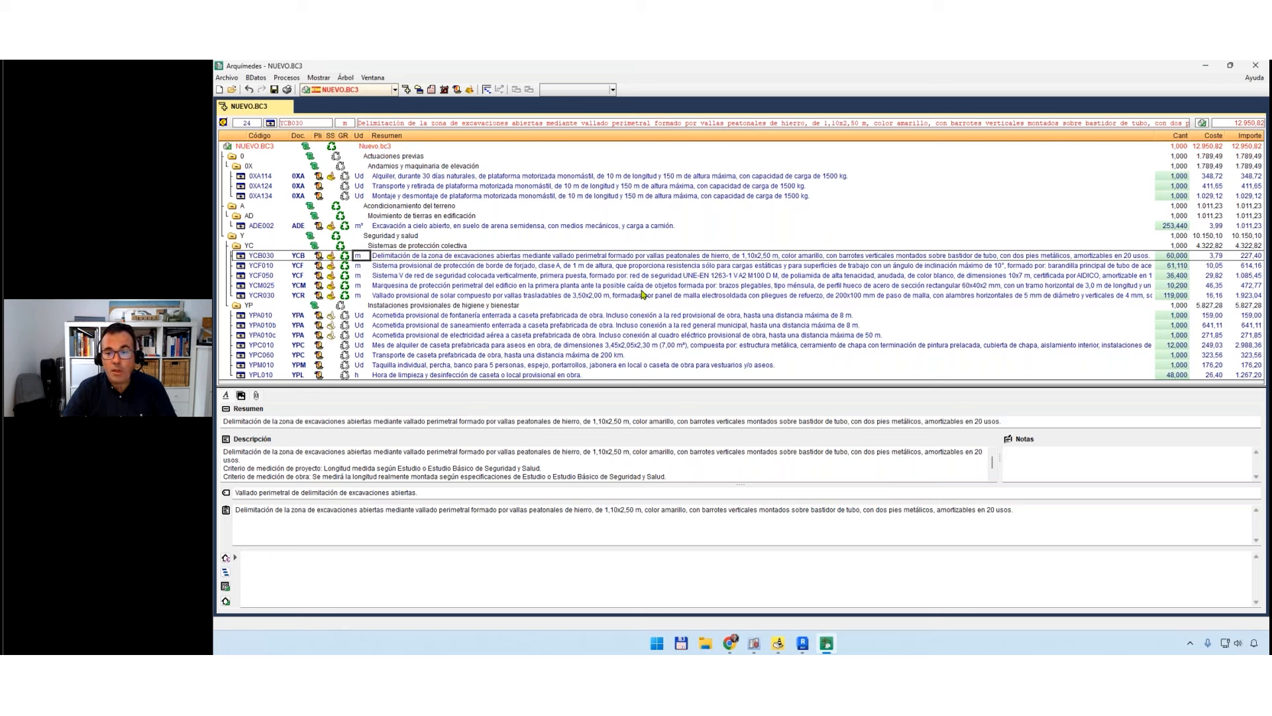
{"action": "left_click", "coordinate": [1180, 257]}
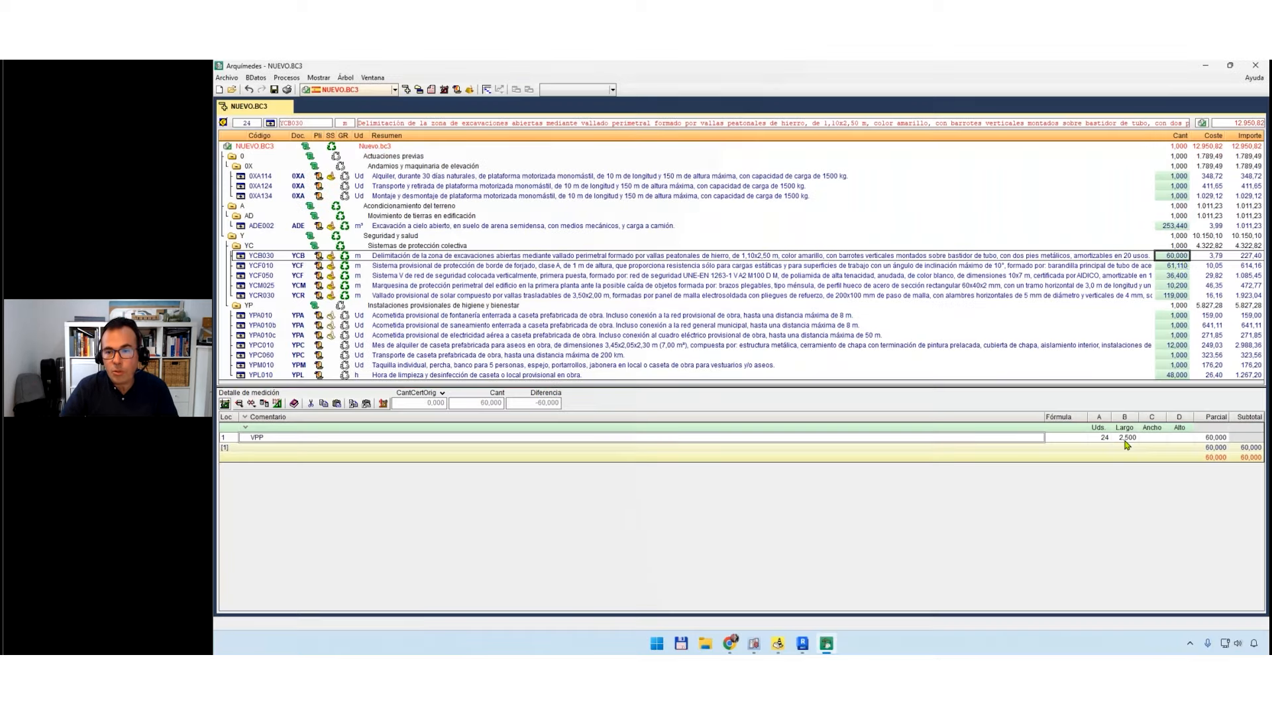
Expand the price breakdown of fencing item YCB030 and inspect its pedestrian fence material and safety labourer components.
{"action": "left_click", "coordinate": [240, 255]}
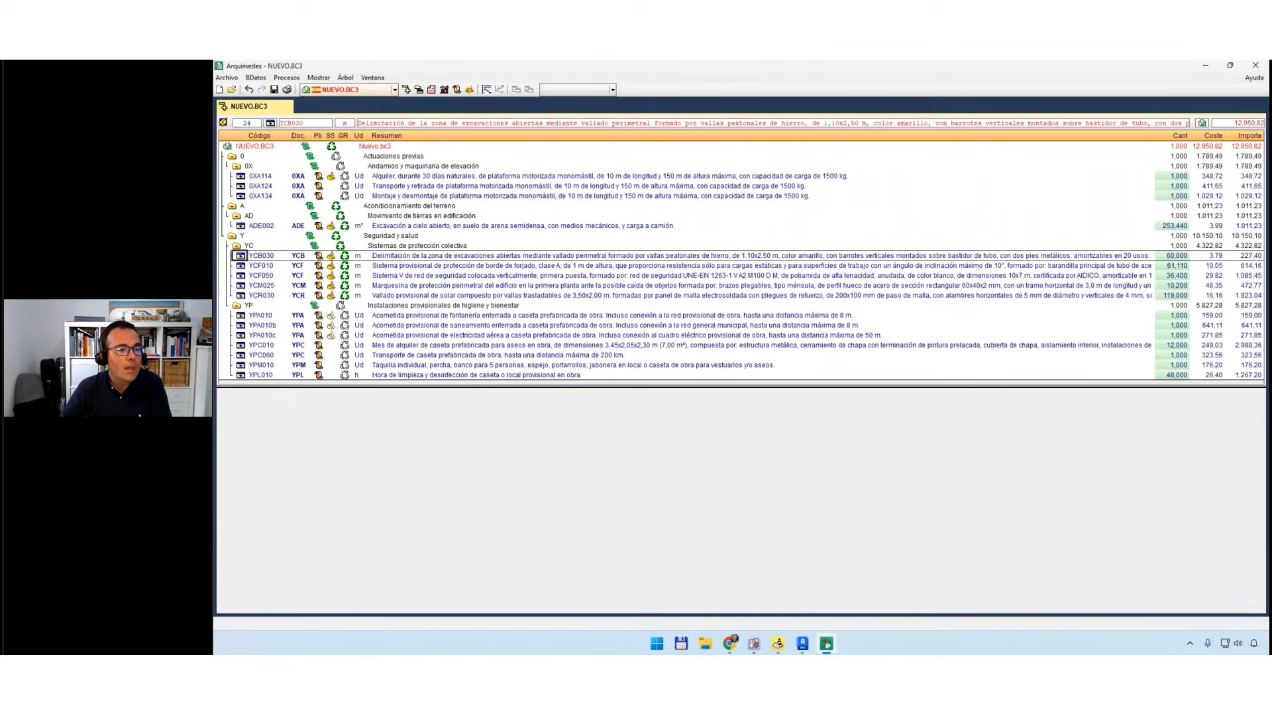
{"action": "double_click", "coordinate": [240, 255]}
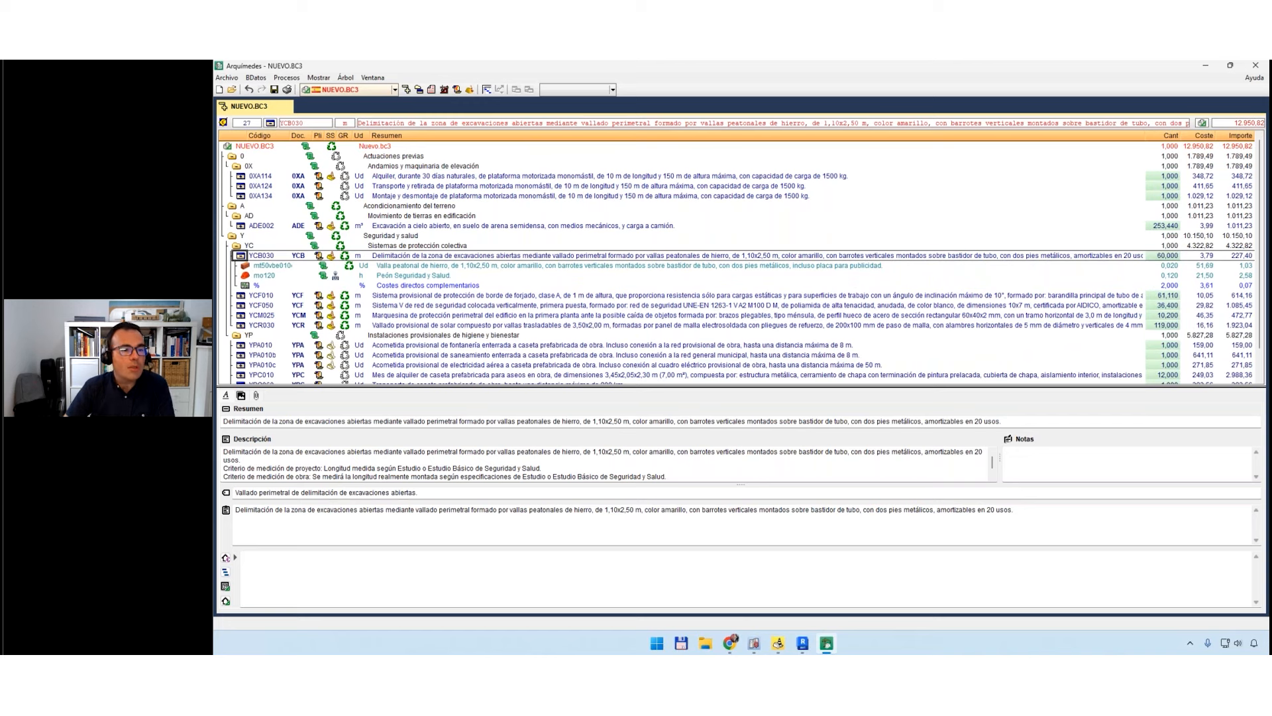
{"action": "double_click", "coordinate": [442, 267]}
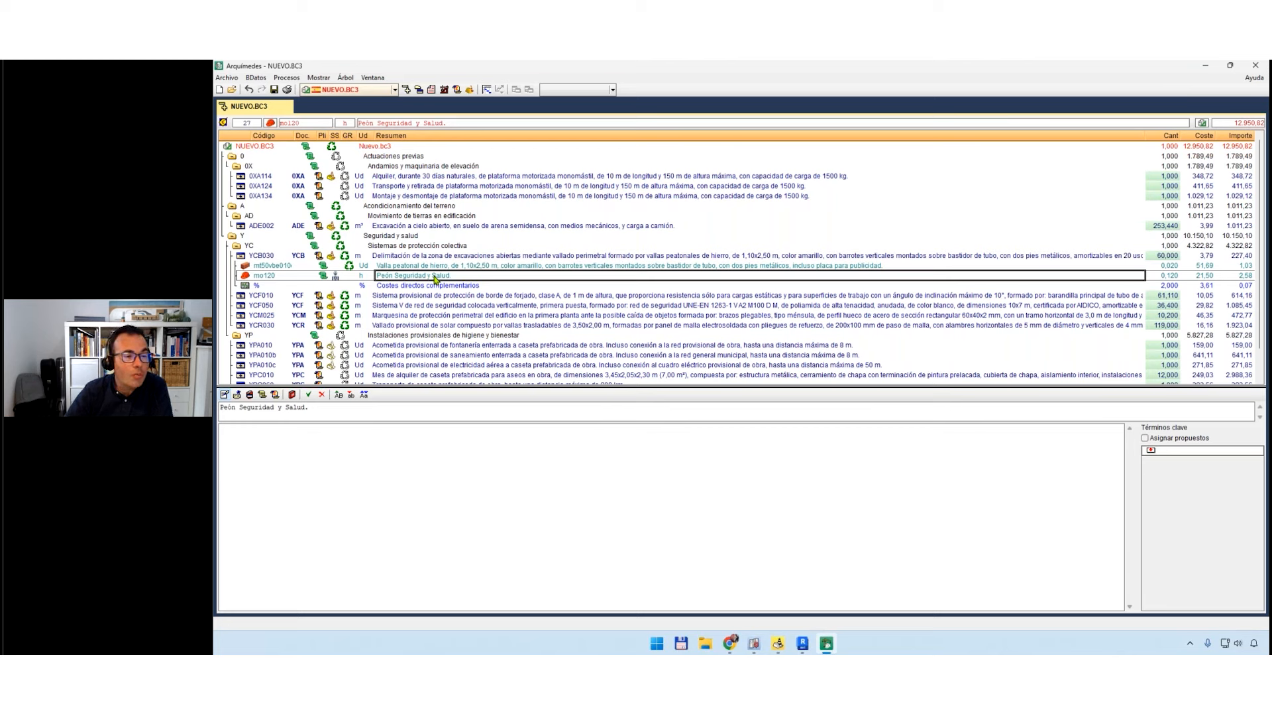
{"action": "left_click", "coordinate": [440, 267]}
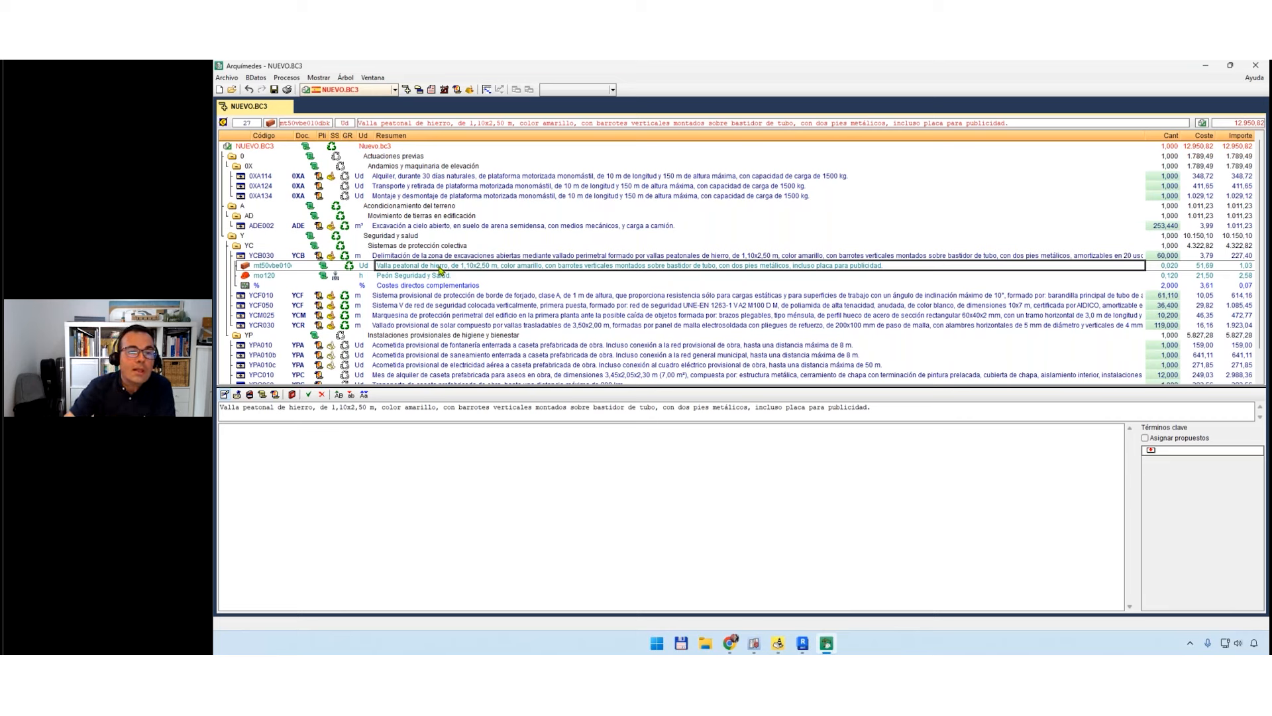
{"action": "left_click", "coordinate": [359, 258]}
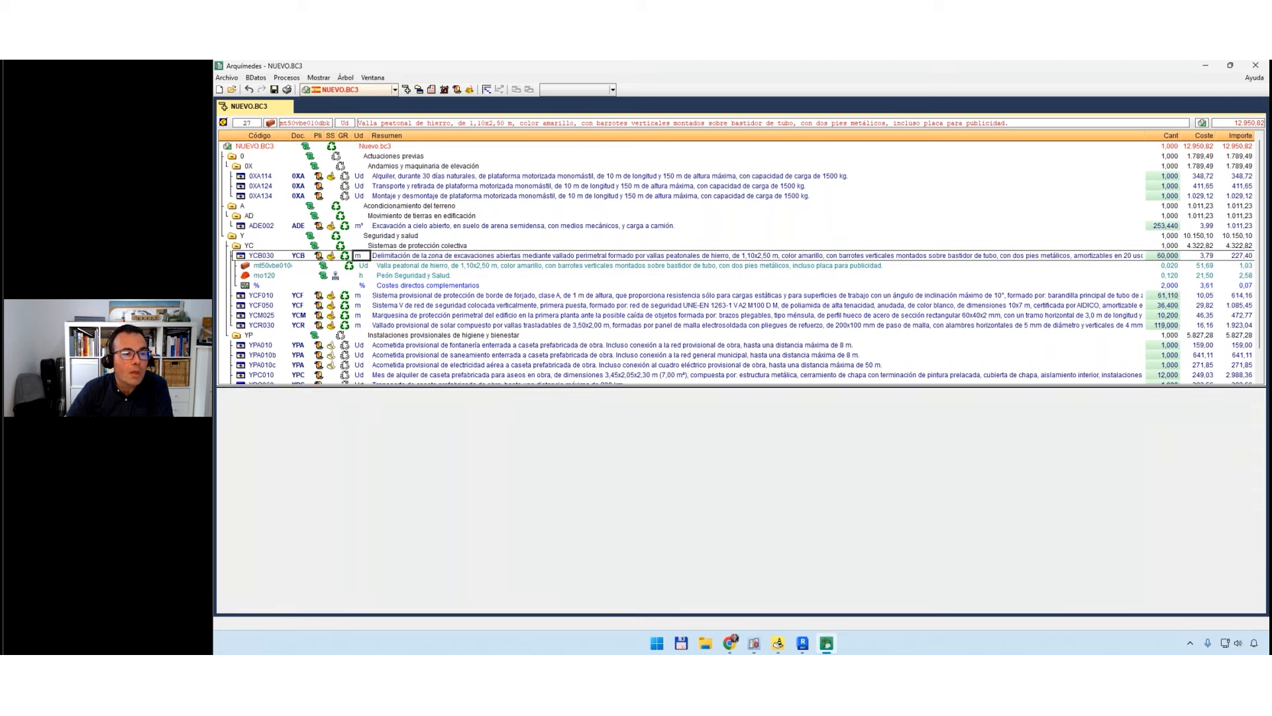
{"action": "left_click", "coordinate": [398, 265]}
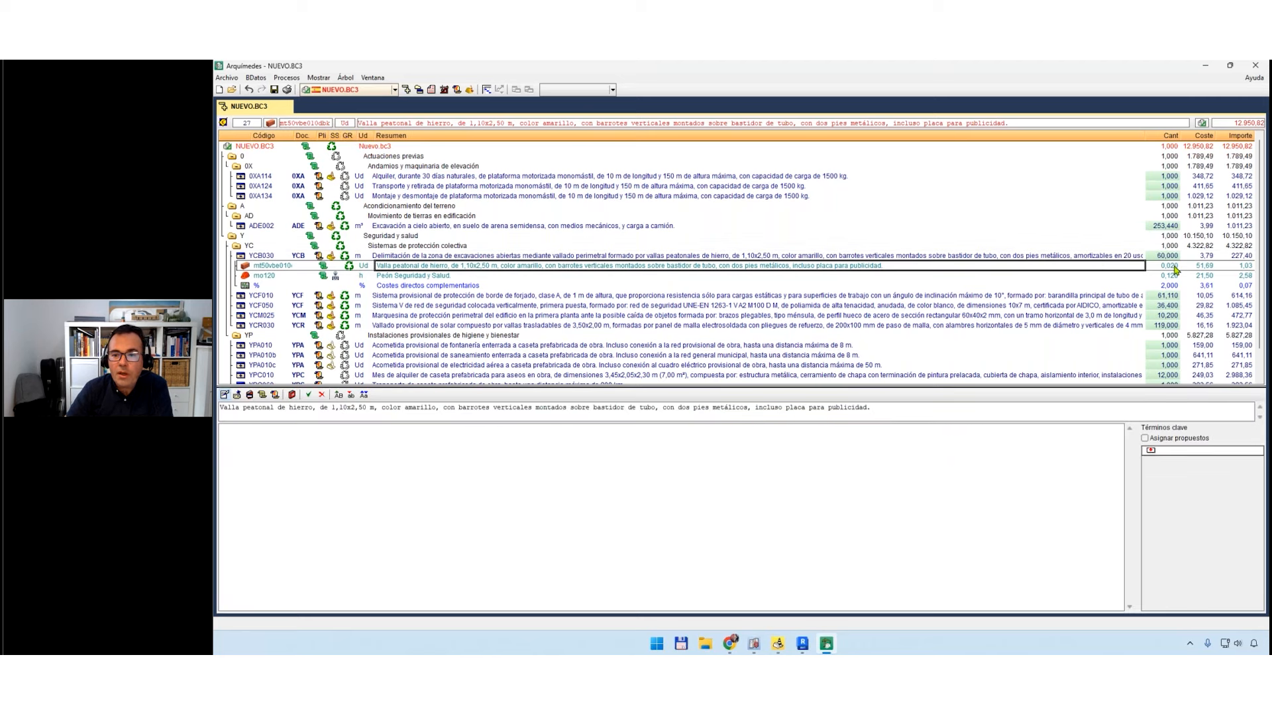
{"action": "left_click", "coordinate": [1174, 266]}
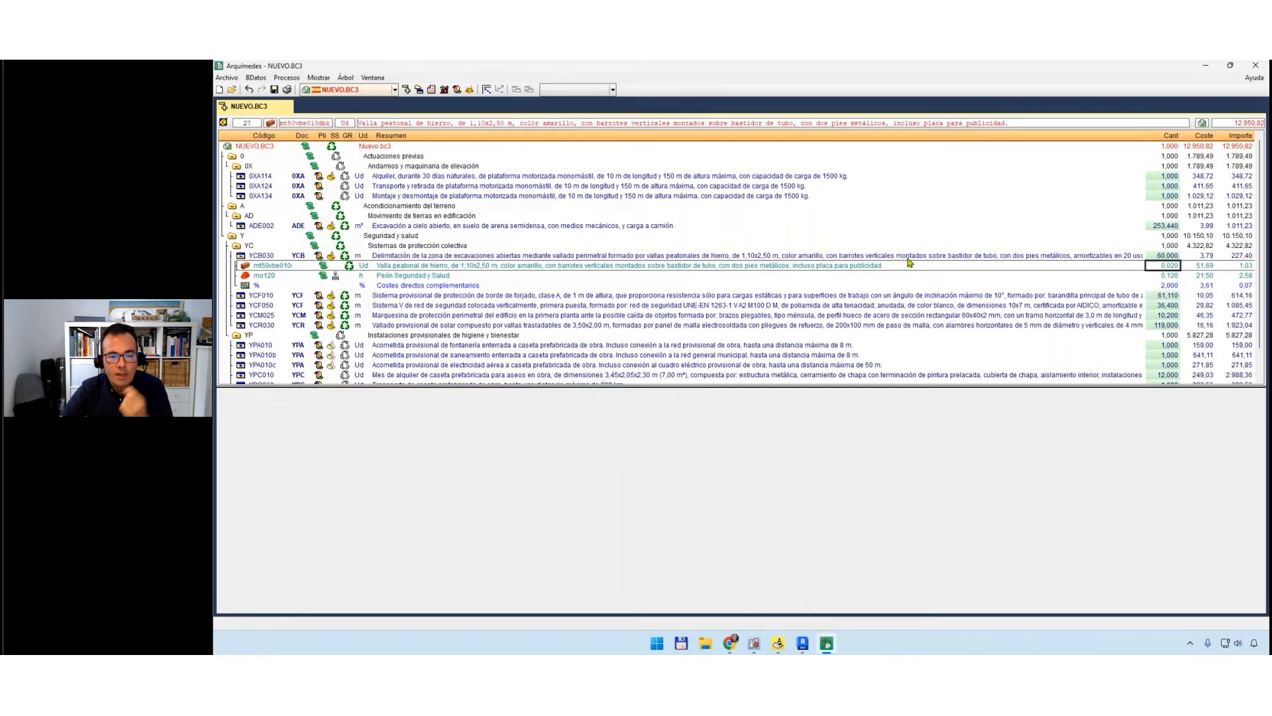
Compare the amortisation clause in YCB030's description with the fence material's quantity, and collapse the item's breakdown.
{"action": "left_click", "coordinate": [910, 259]}
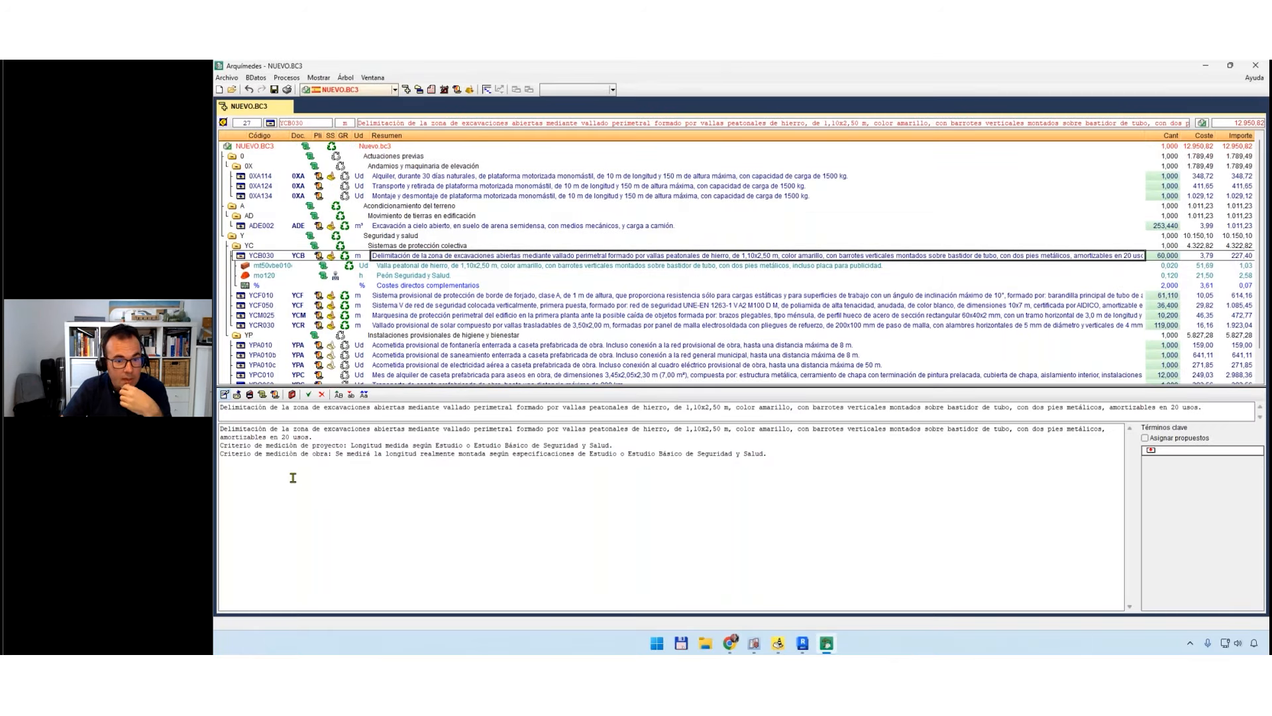
{"action": "left_click_drag", "start_coordinate": [311, 436], "coordinate": [220, 437]}
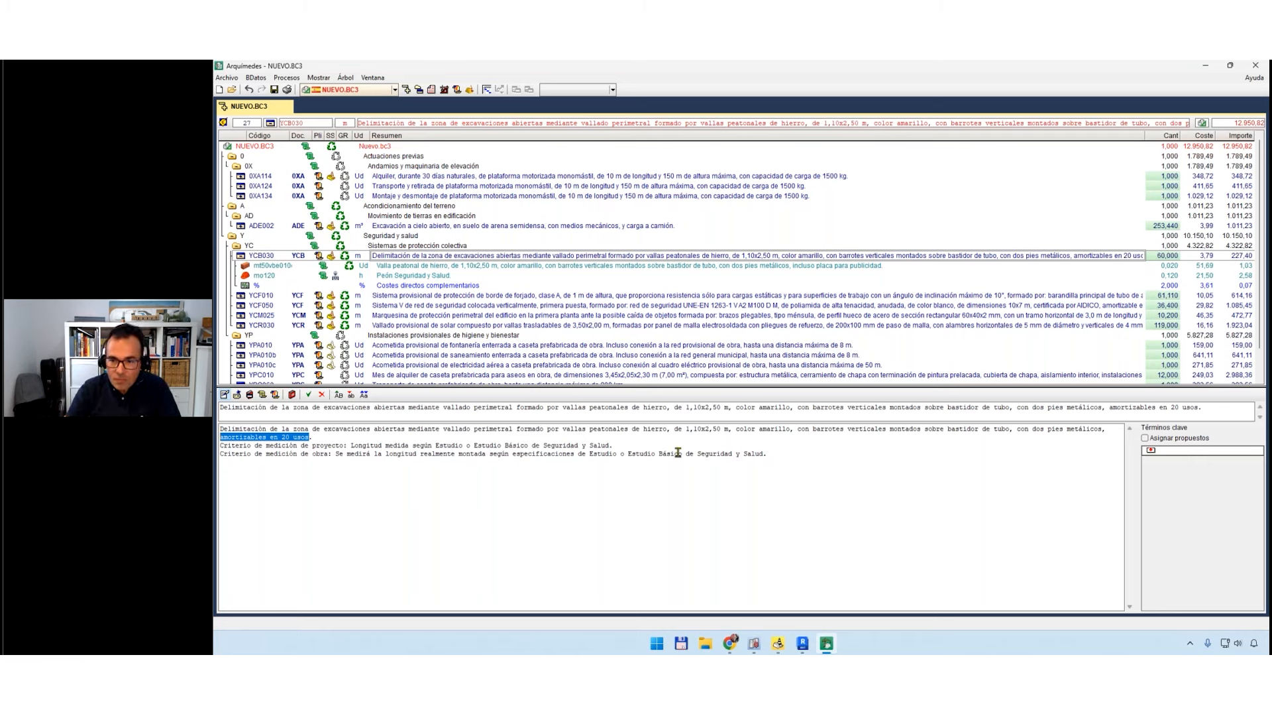
{"action": "left_click", "coordinate": [1175, 267]}
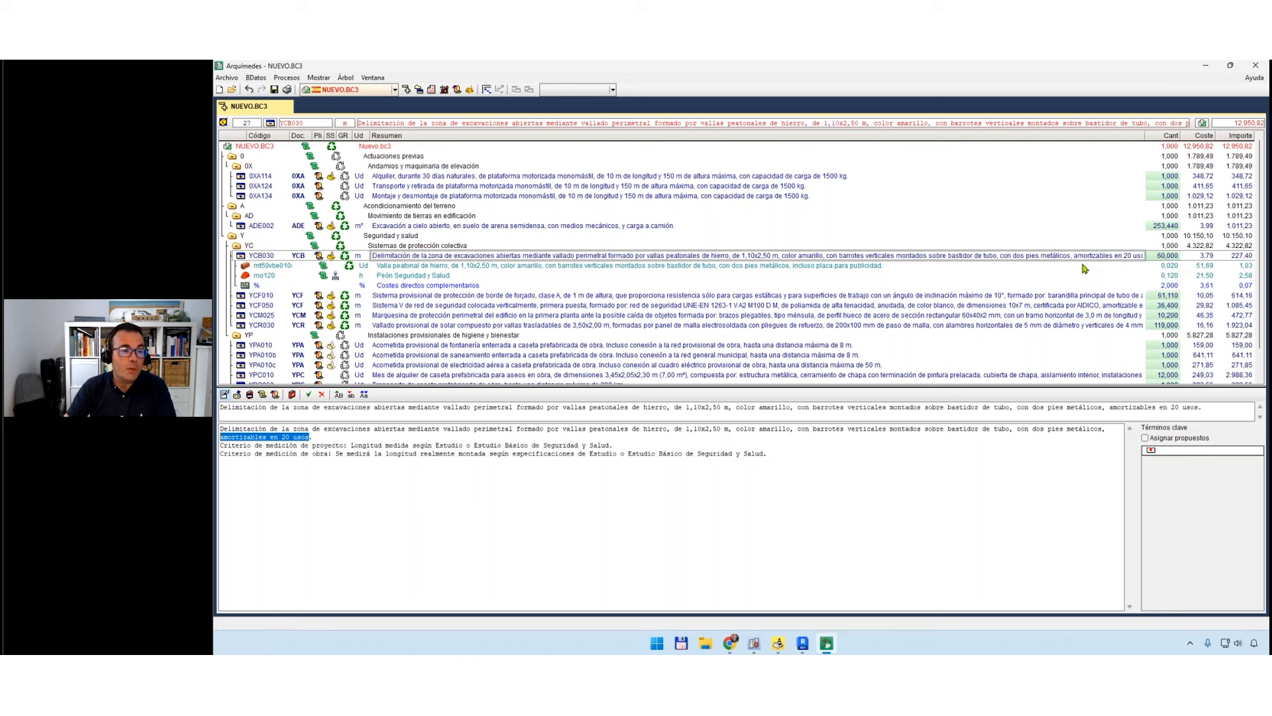
{"action": "left_click", "coordinate": [363, 259]}
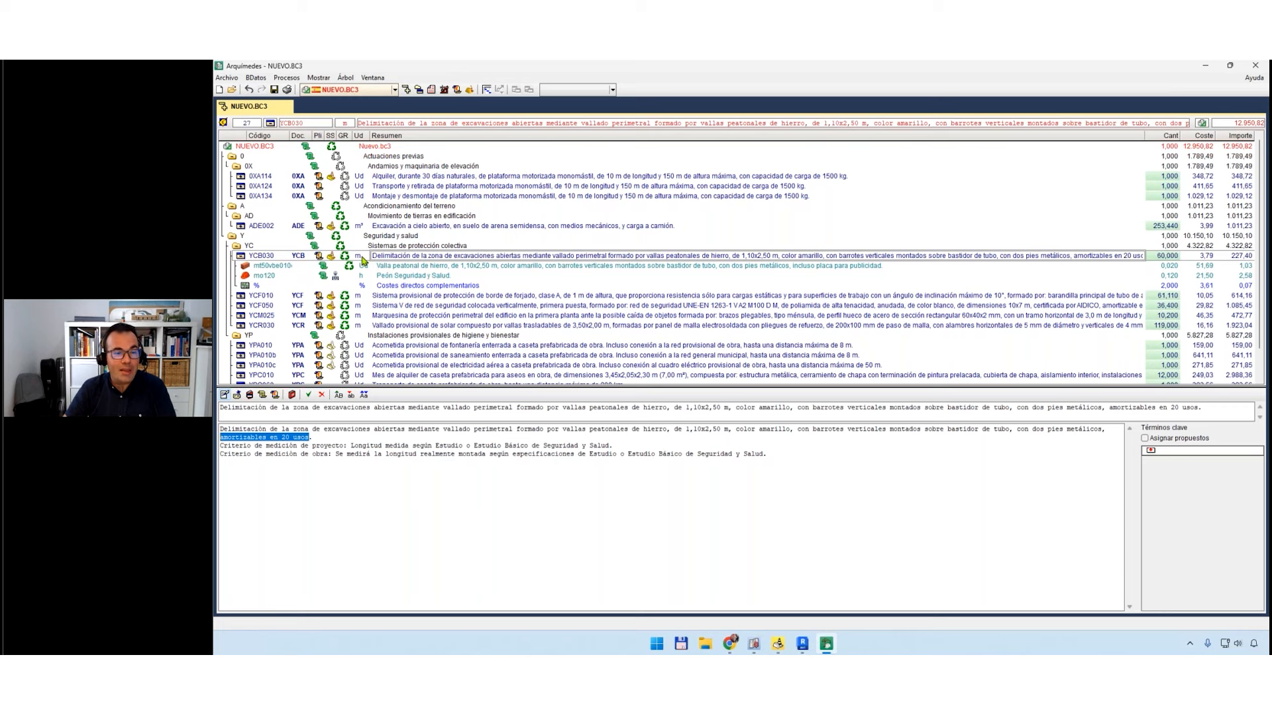
{"action": "left_click", "coordinate": [1168, 265]}
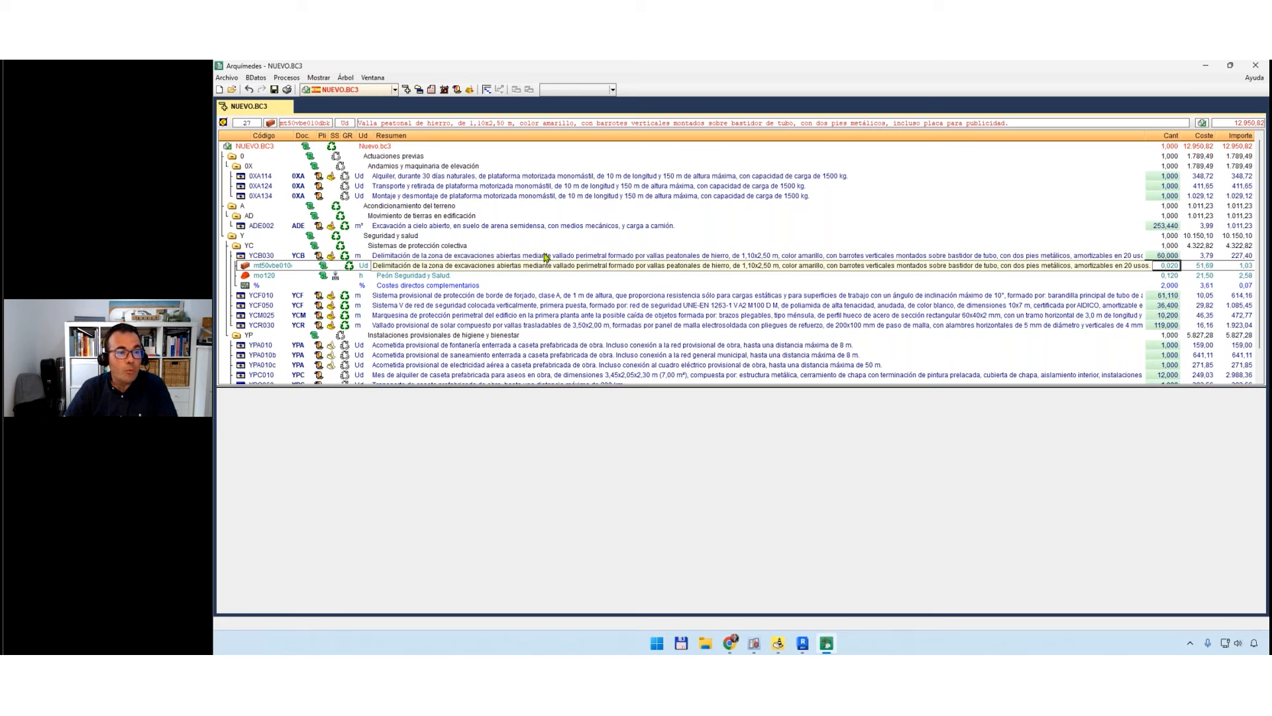
{"action": "left_click", "coordinate": [242, 259]}
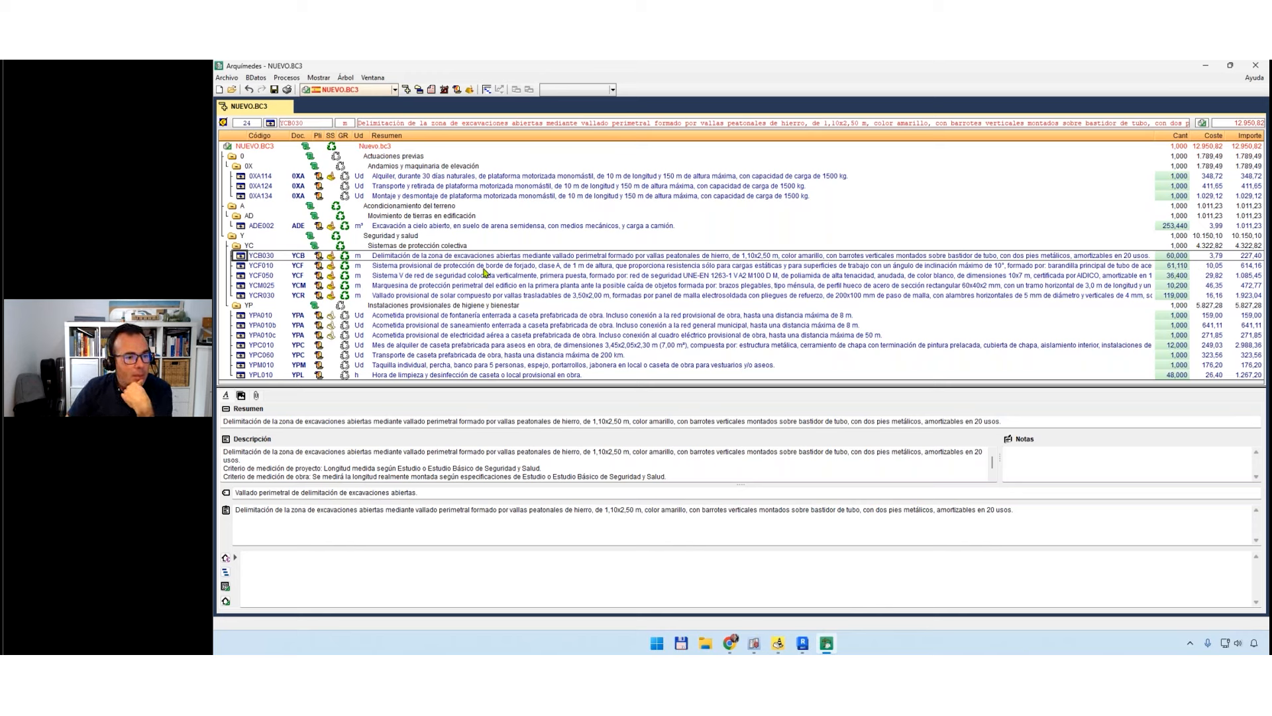
Review toilet cabin rental item YPC010 with its price breakdown, plus cabin transport item YPC060 and changing-room furnishings item YPM010.
{"action": "left_click", "coordinate": [475, 349]}
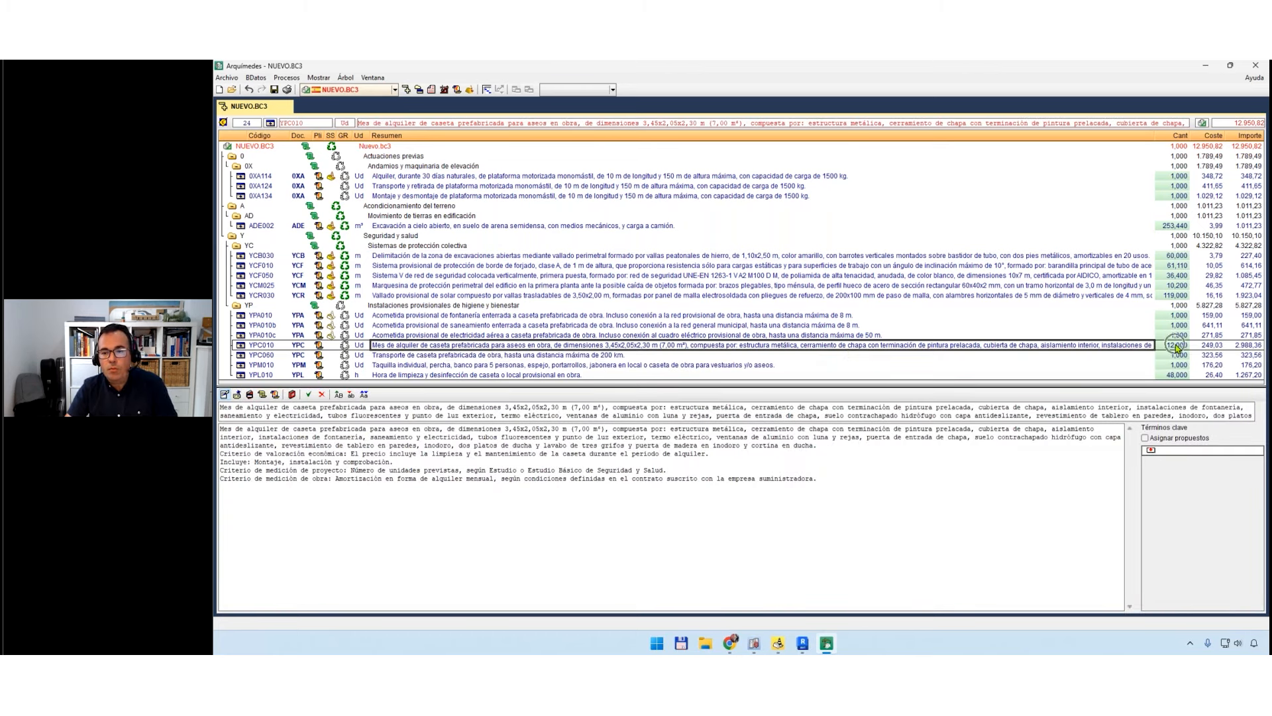
{"action": "left_click", "coordinate": [243, 349]}
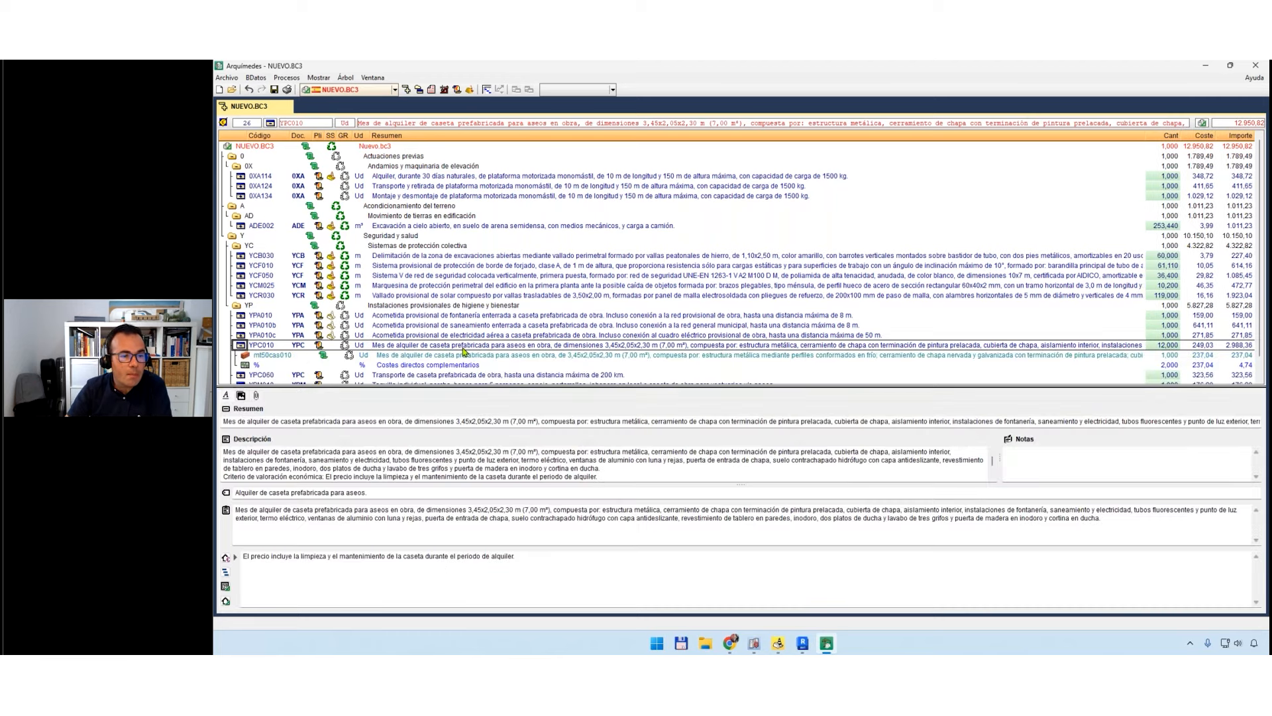
{"action": "left_click", "coordinate": [466, 357]}
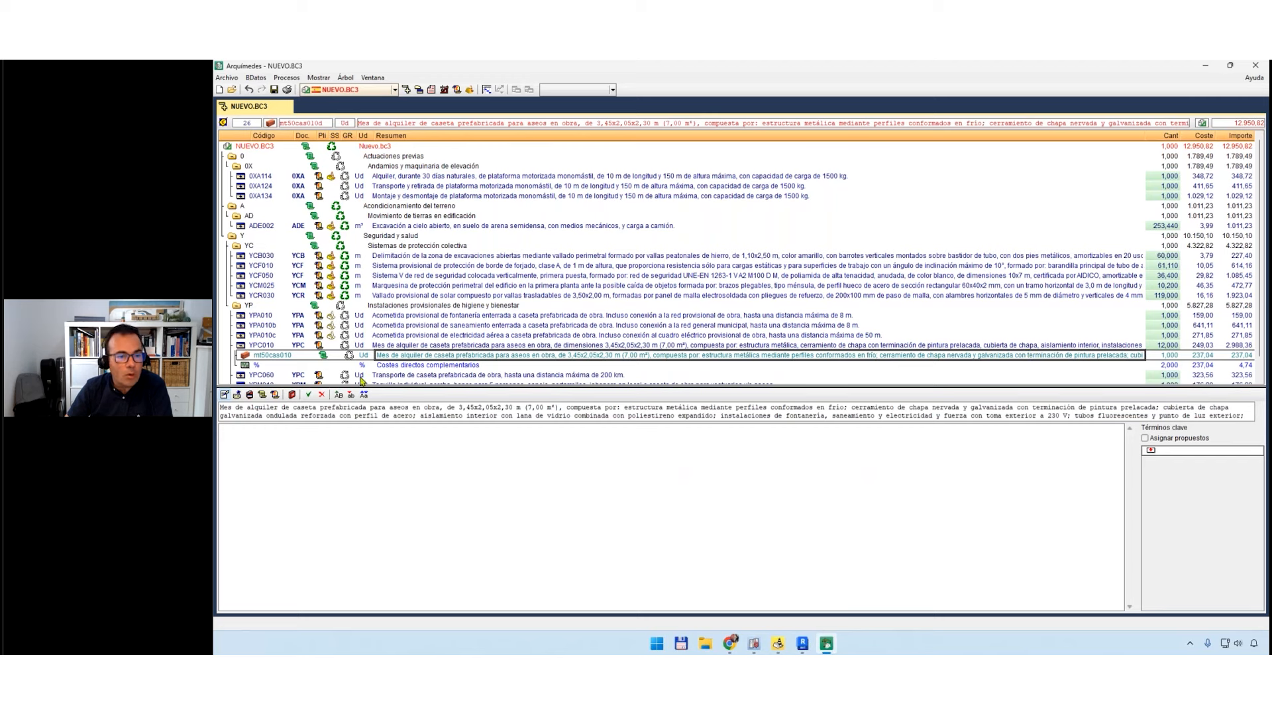
{"action": "left_click", "coordinate": [242, 345]}
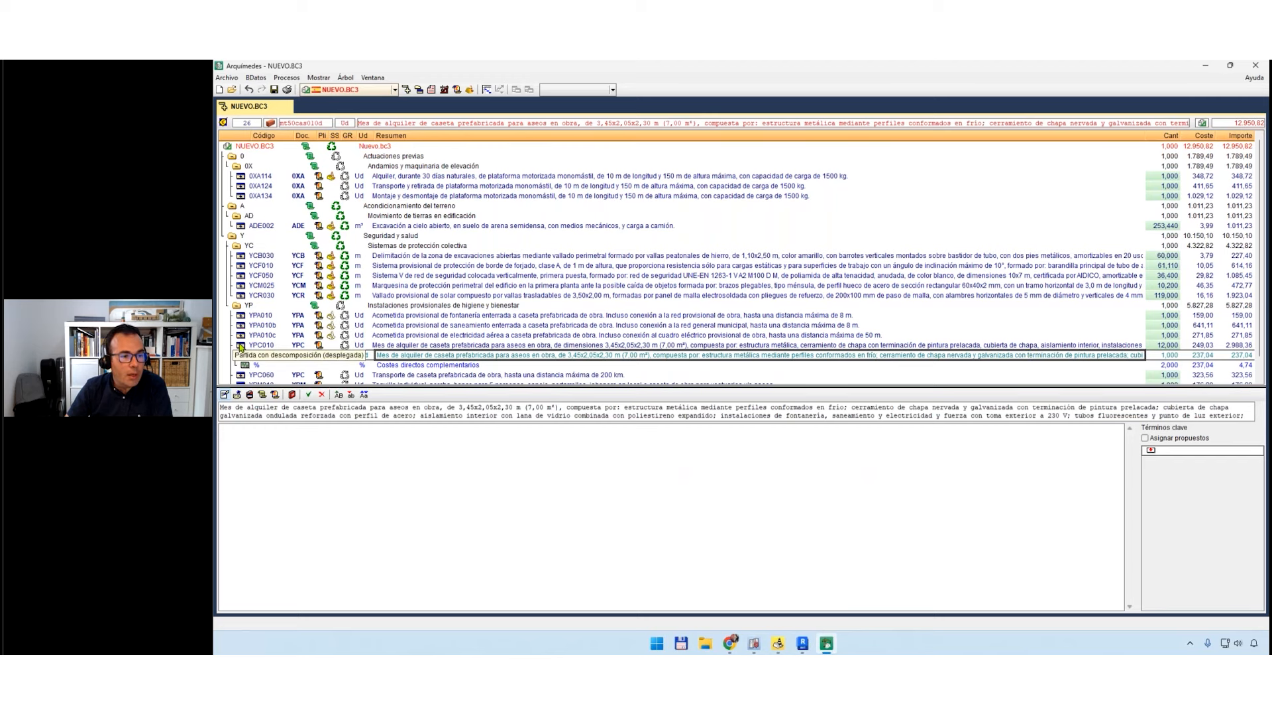
{"action": "left_click", "coordinate": [241, 345]}
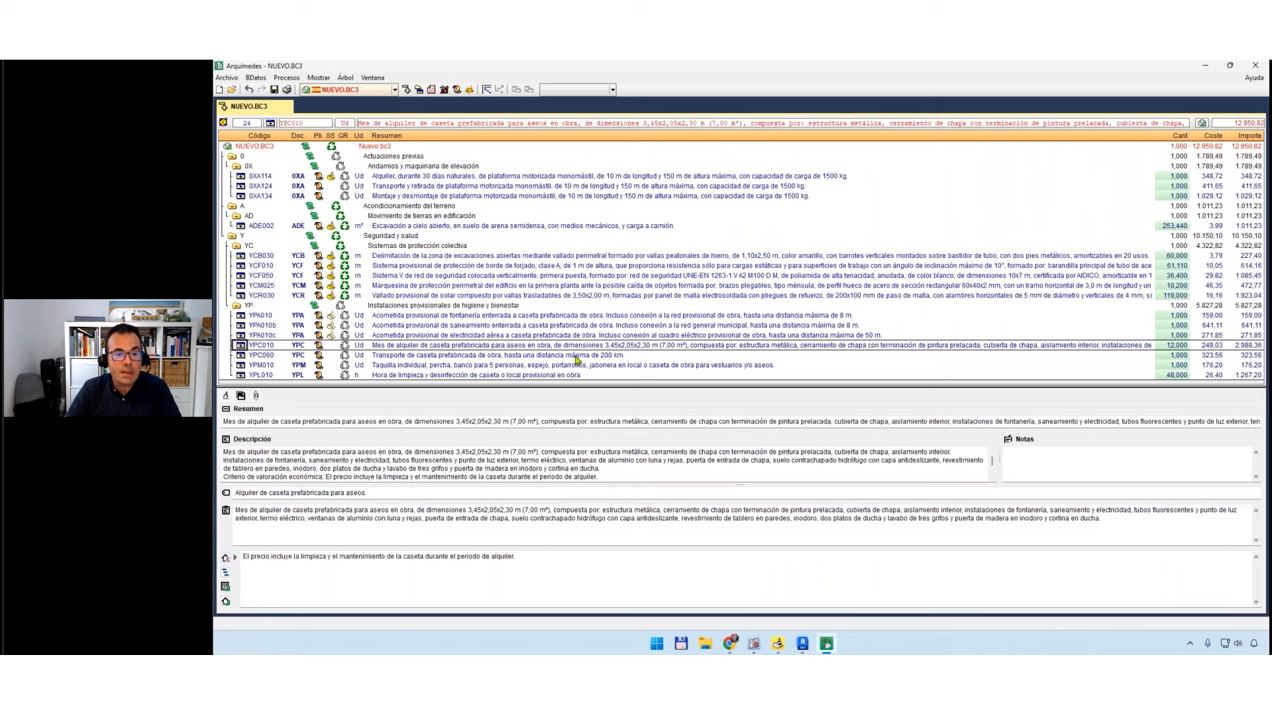
{"action": "left_click", "coordinate": [780, 405]}
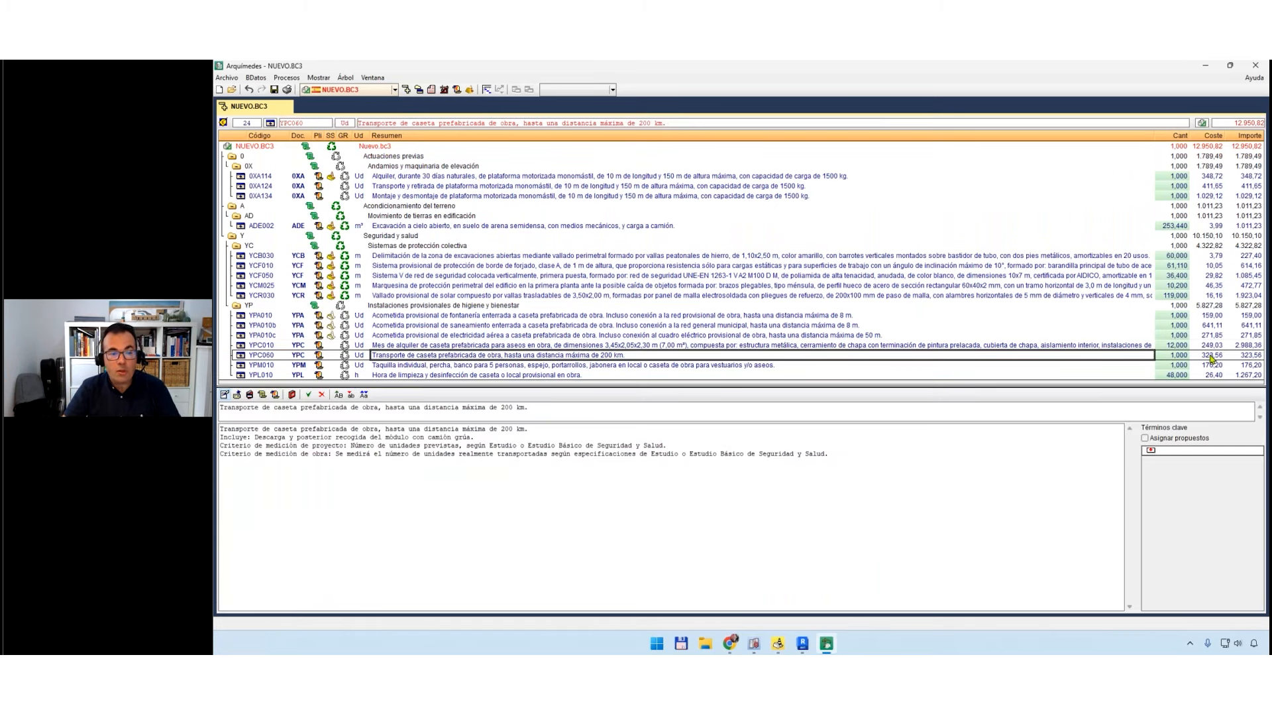
{"action": "left_click", "coordinate": [510, 365]}
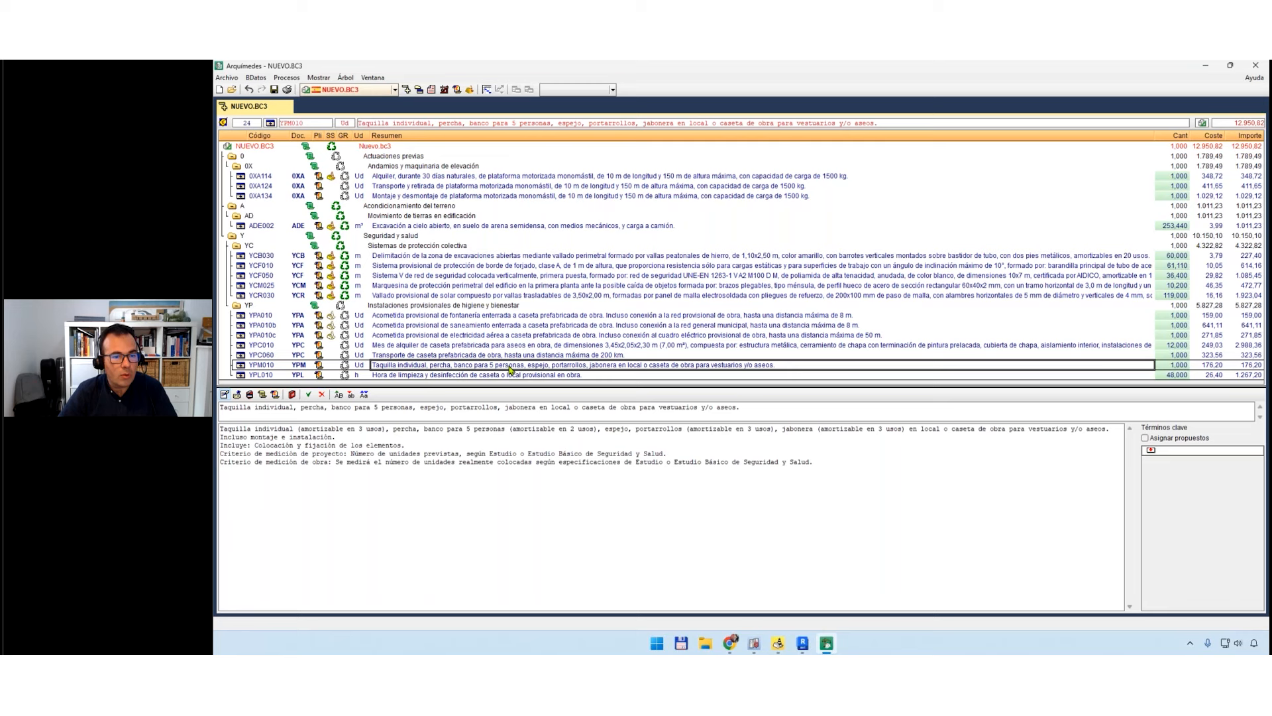
Examine the description, quantity and price breakdown of cabin cleaning and disinfection item YPL010.
{"action": "left_click", "coordinate": [518, 375]}
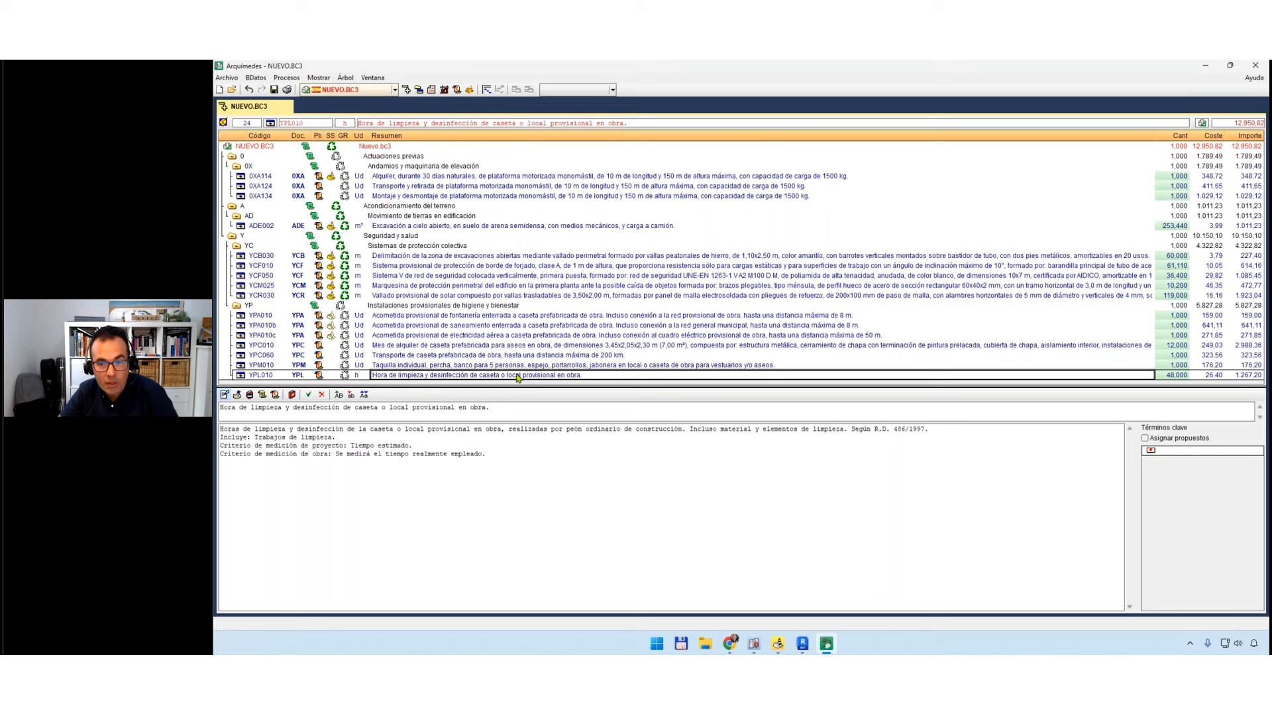
{"action": "left_click", "coordinate": [1176, 375]}
{"action": "left_click", "coordinate": [1213, 375]}
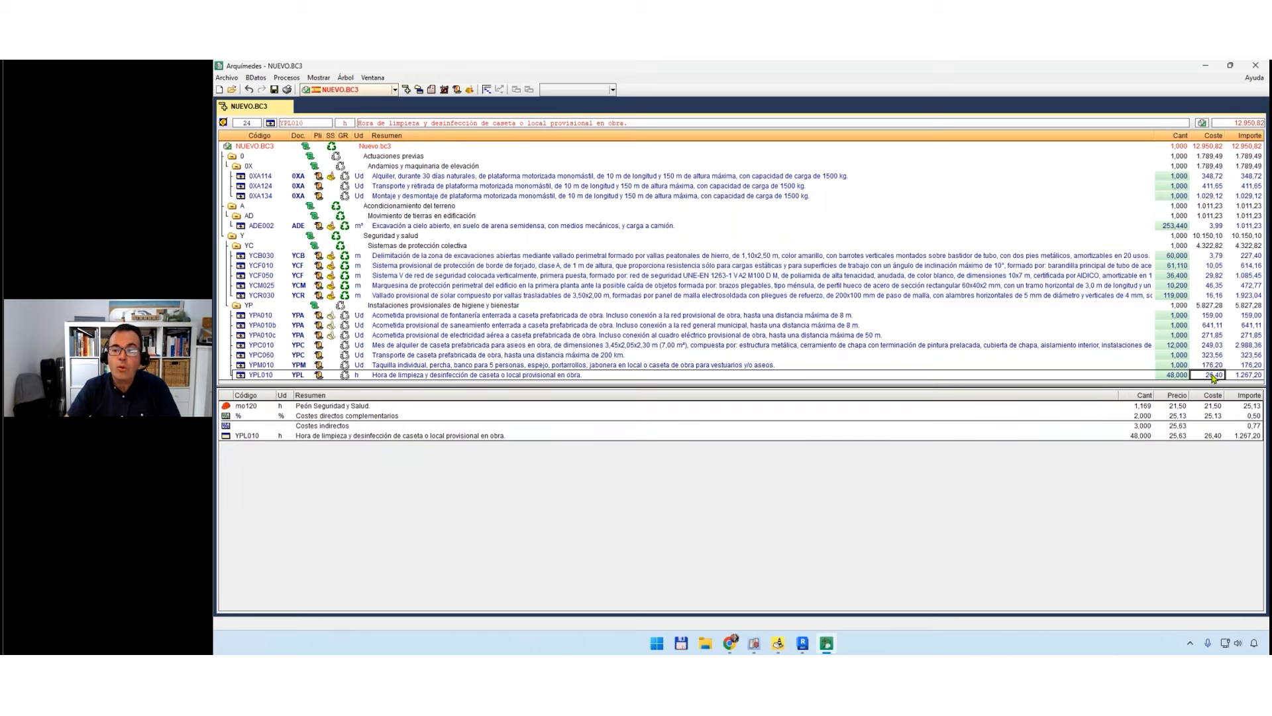
{"action": "left_click", "coordinate": [241, 375]}
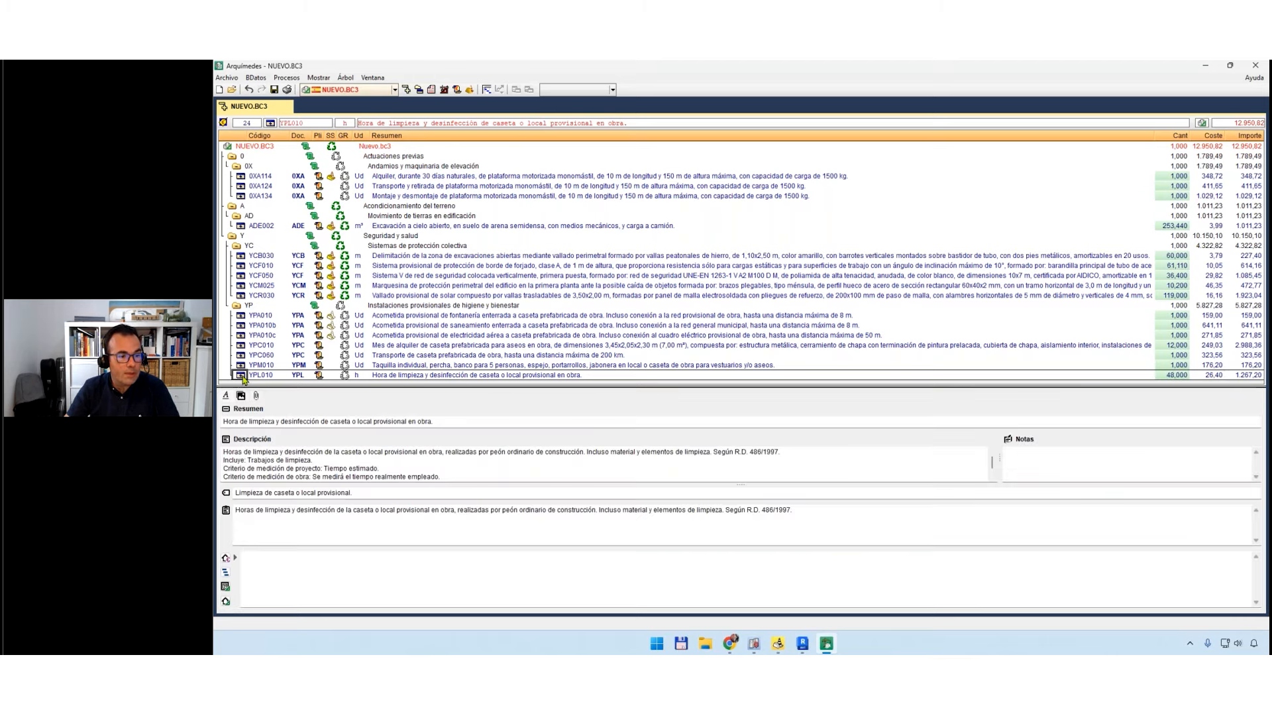
{"action": "left_click", "coordinate": [241, 375]}
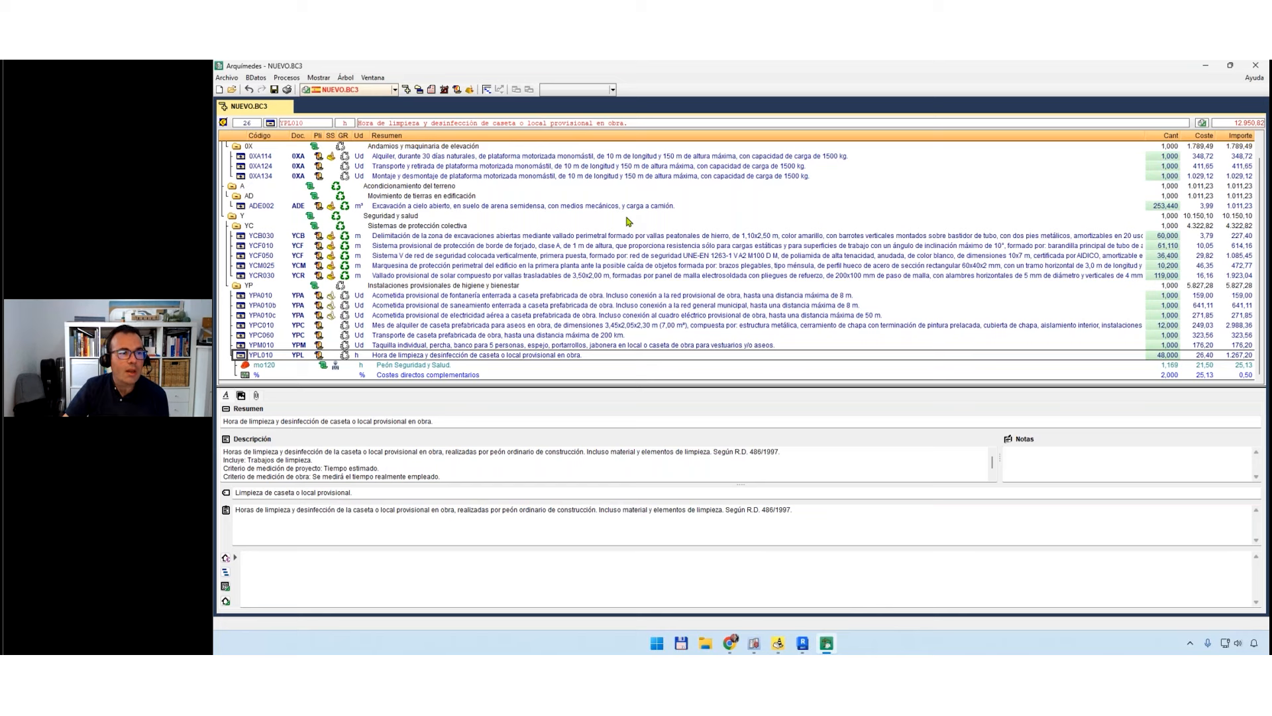
Open the Estudio Básico de Seguridad y Salud and review its Datos generales, Emplazamiento y entorno and Asistencia sanitaria pages.
{"action": "left_click", "coordinate": [226, 77]}
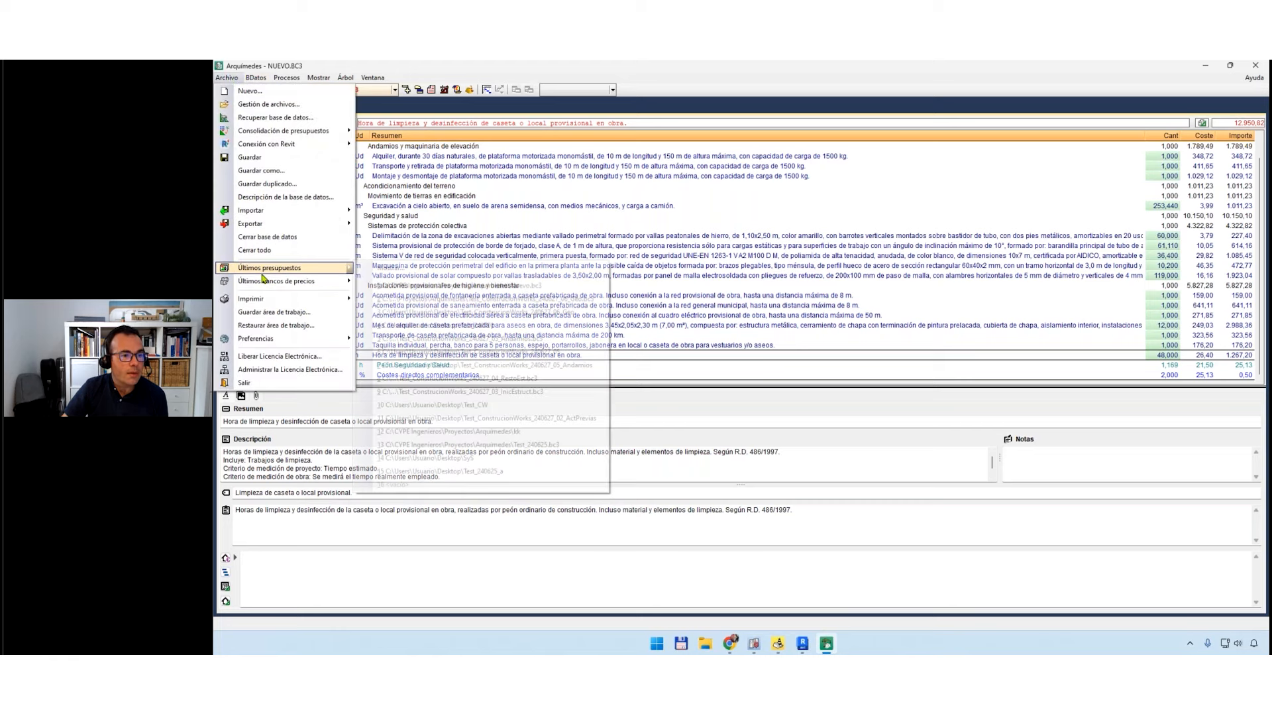
{"action": "mouse_move", "coordinate": [261, 298]}
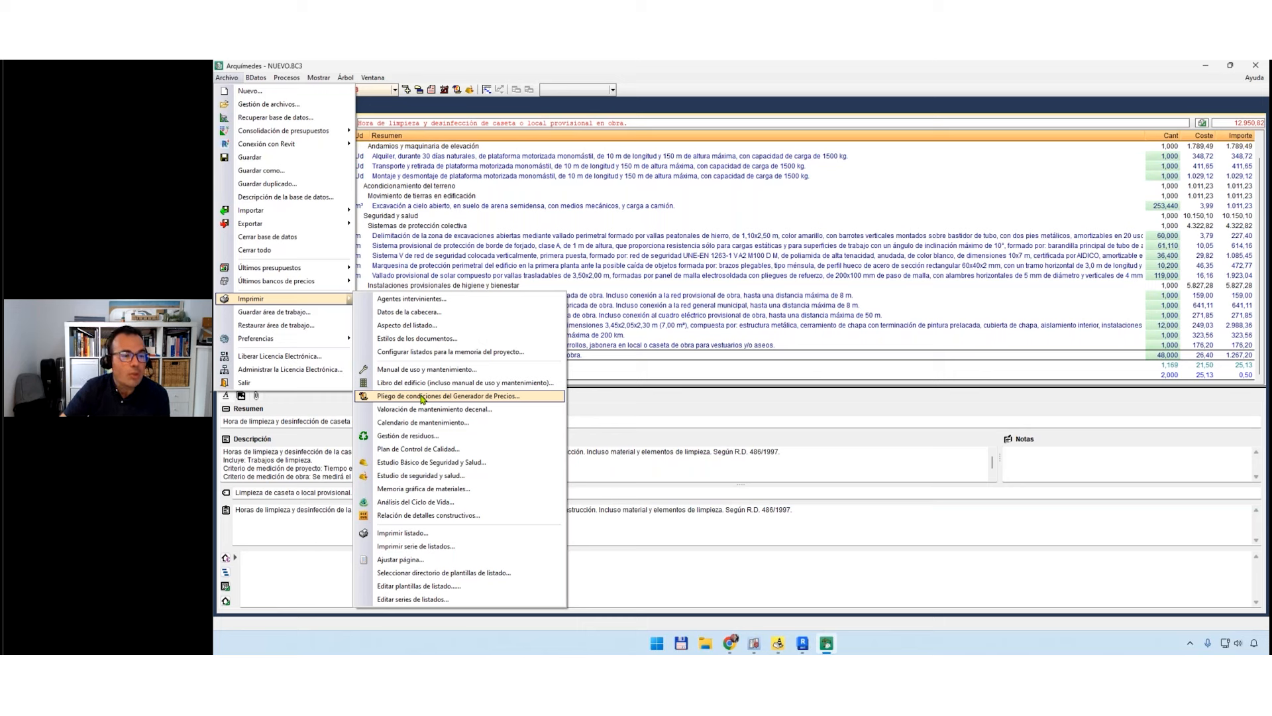
{"action": "left_click", "coordinate": [438, 464]}
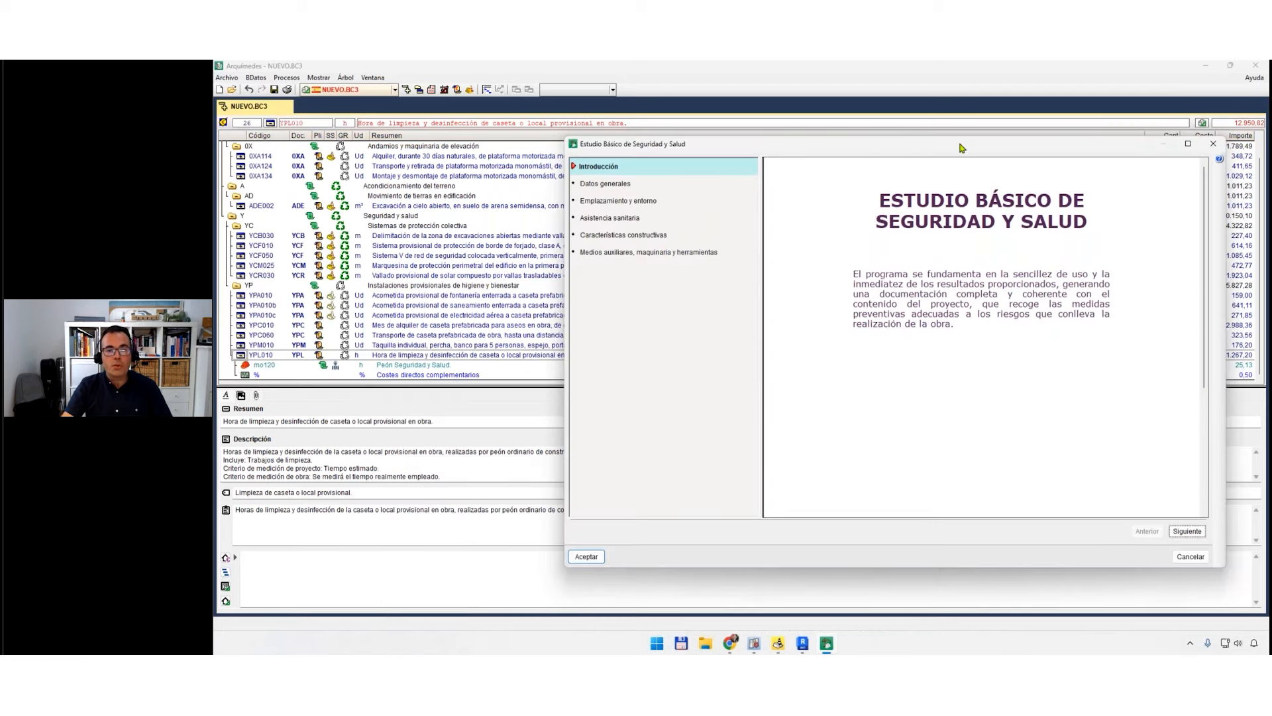
{"action": "left_click_drag", "start_coordinate": [952, 144], "coordinate": [744, 106]}
{"action": "left_click", "coordinate": [980, 495]}
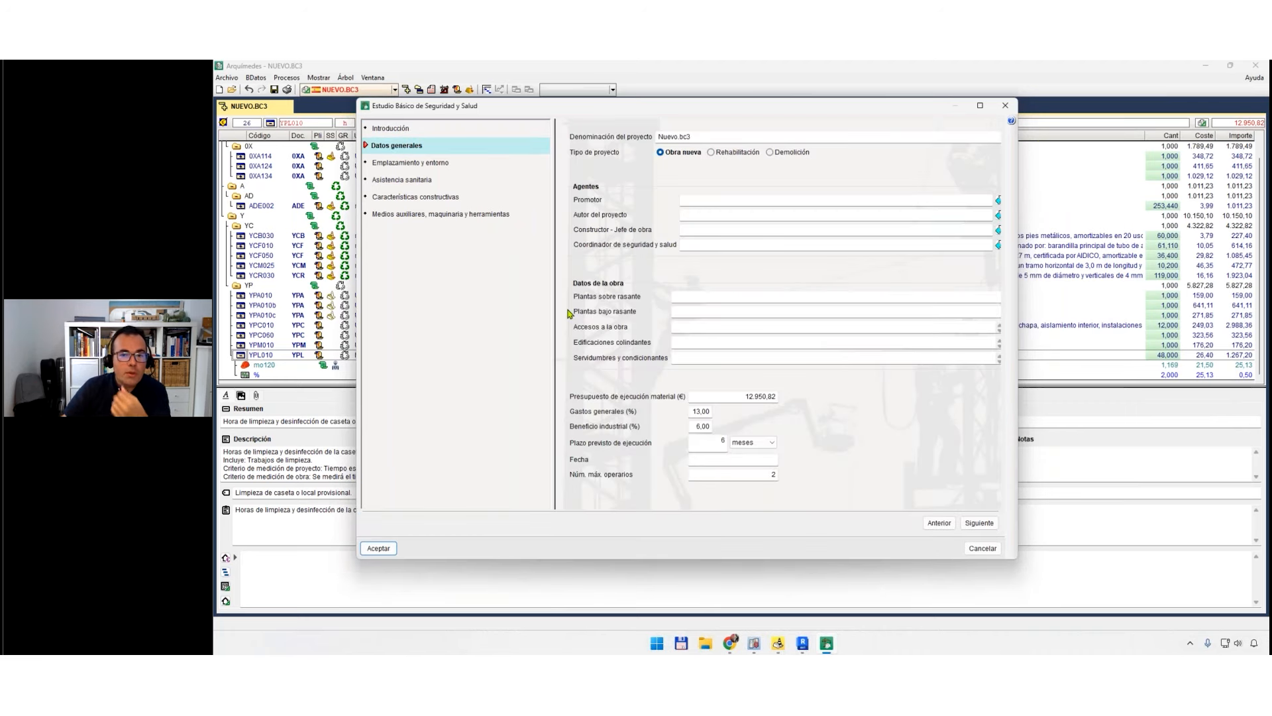
{"action": "left_click", "coordinate": [980, 523]}
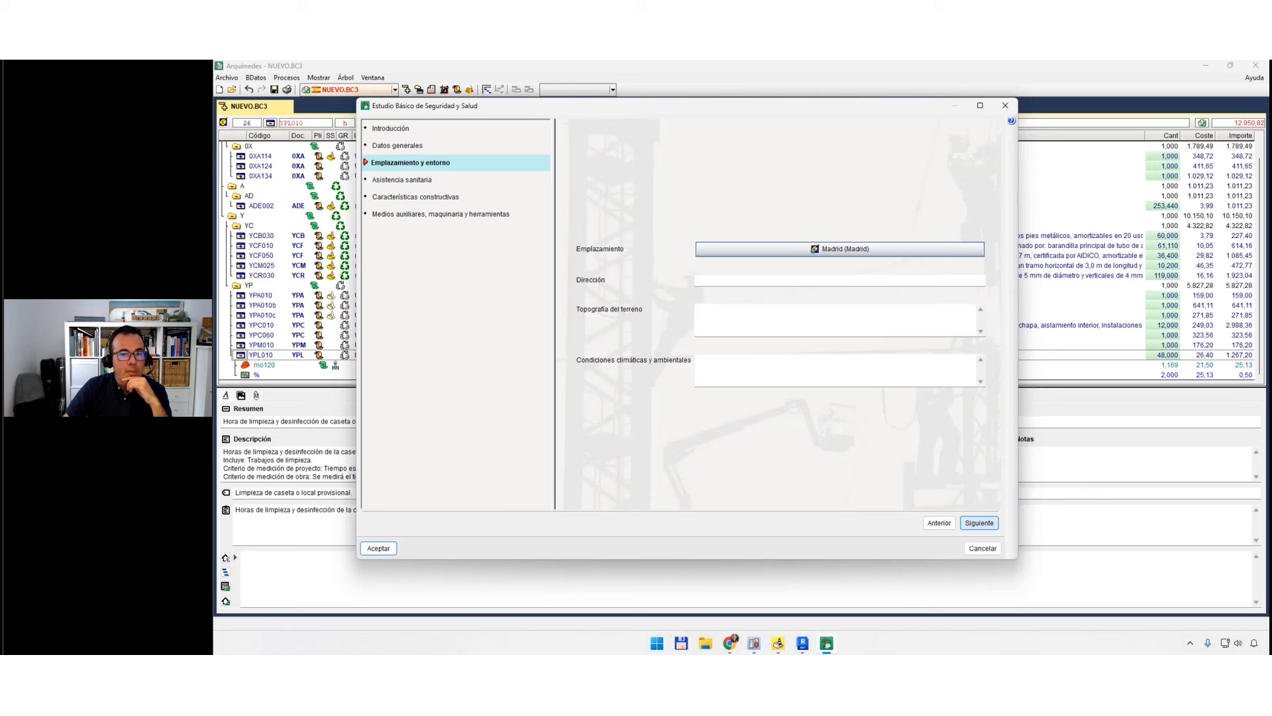
{"action": "left_click", "coordinate": [979, 522]}
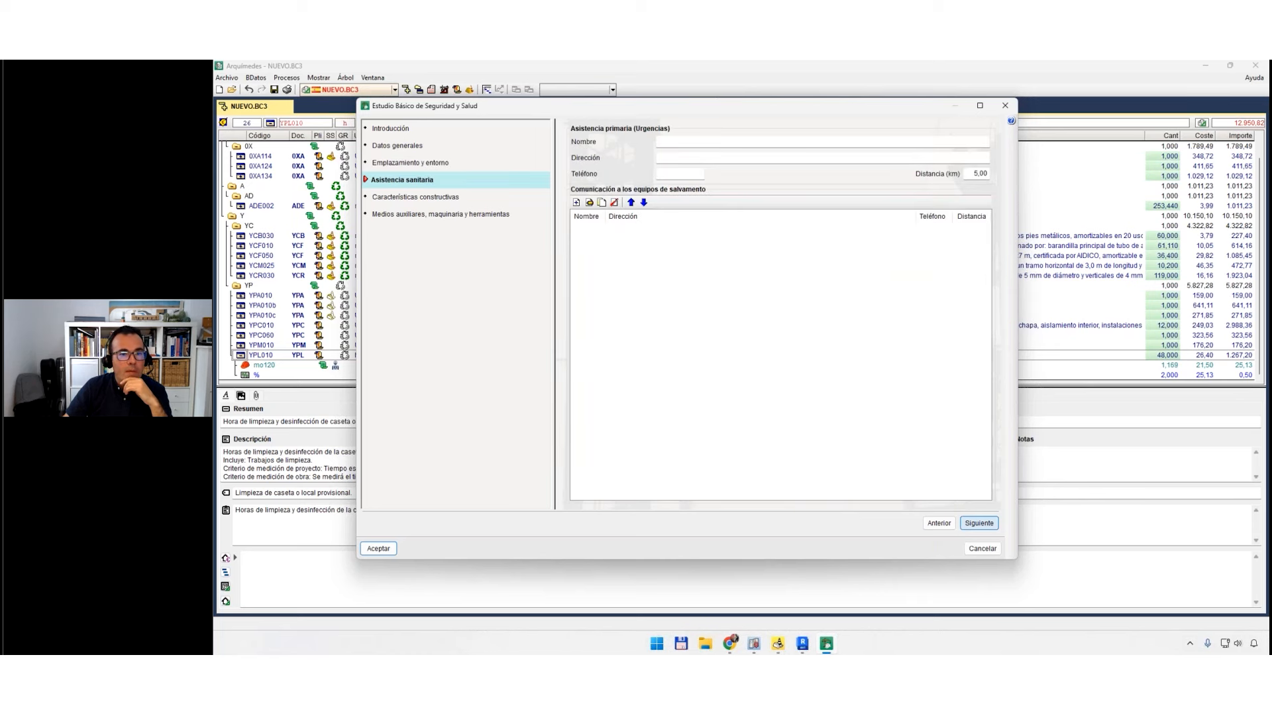
{"action": "left_click", "coordinate": [980, 522]}
{"action": "left_click", "coordinate": [683, 360]}
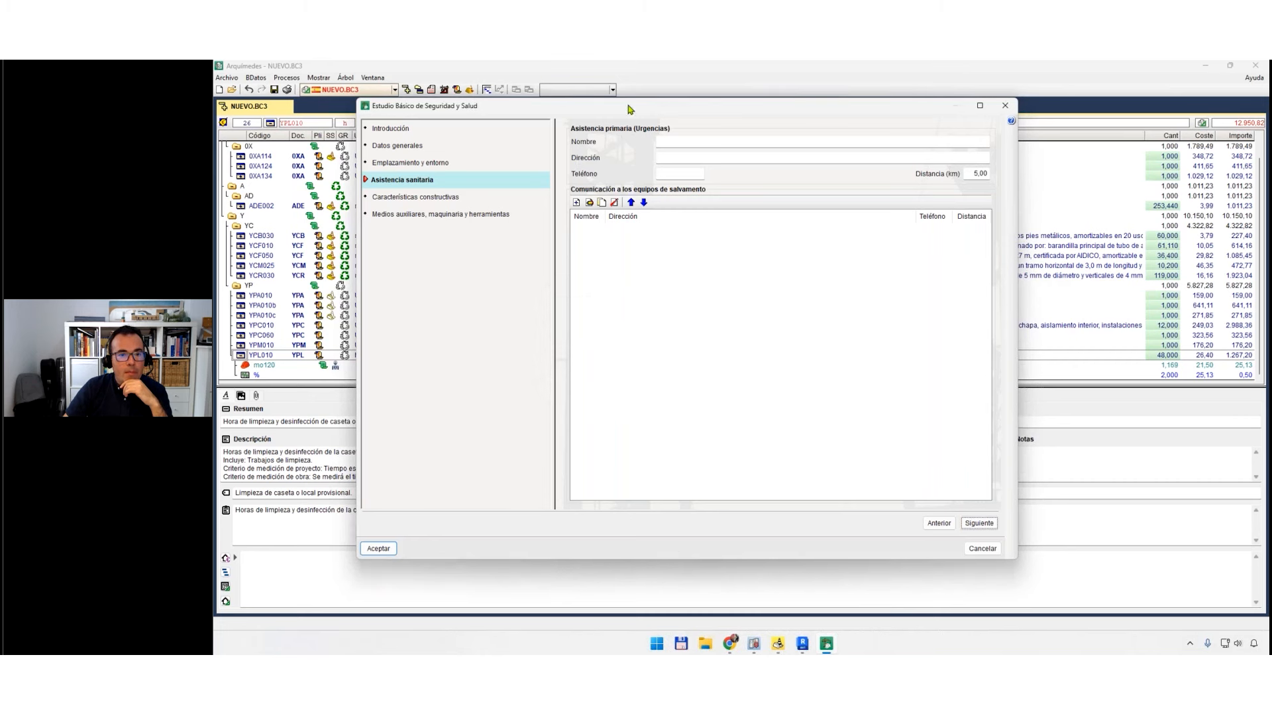
Fill in the basic study's primary healthcare name and address with 123 plus a placeholder phone, and advance to Características constructivas.
{"action": "left_click", "coordinate": [672, 141]}
{"action": "type", "text": "123"}
{"action": "key", "text": "Tab"}
{"action": "type", "text": "123"}
{"action": "key", "text": "Tab"}
{"action": "type", "text": "123"}
{"action": "left_click", "coordinate": [980, 524]}
Enter 123 for Cimentación and 23 for Estructura de contención, check the auxiliary means options, and close the basic study without accepting.
{"action": "left_click", "coordinate": [979, 523]}
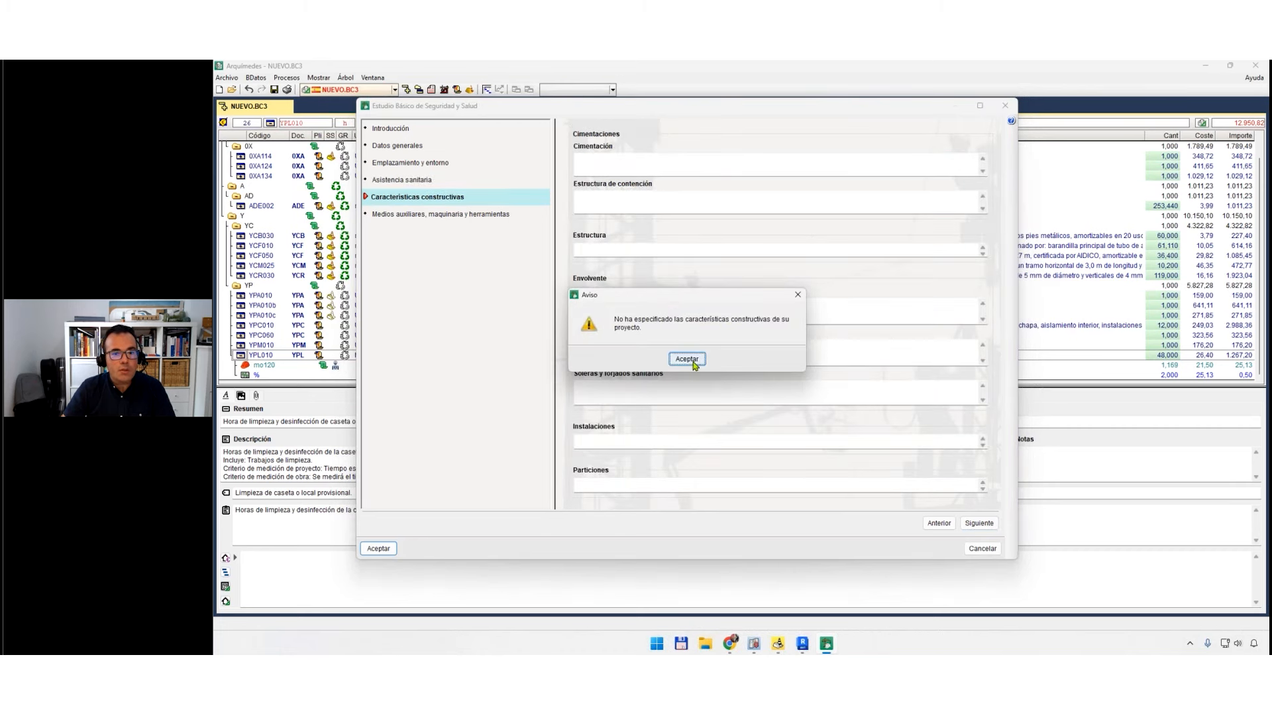
{"action": "left_click", "coordinate": [687, 358]}
{"action": "left_click", "coordinate": [610, 164]}
{"action": "type", "text": "123"}
{"action": "left_click", "coordinate": [608, 207]}
{"action": "type", "text": "23"}
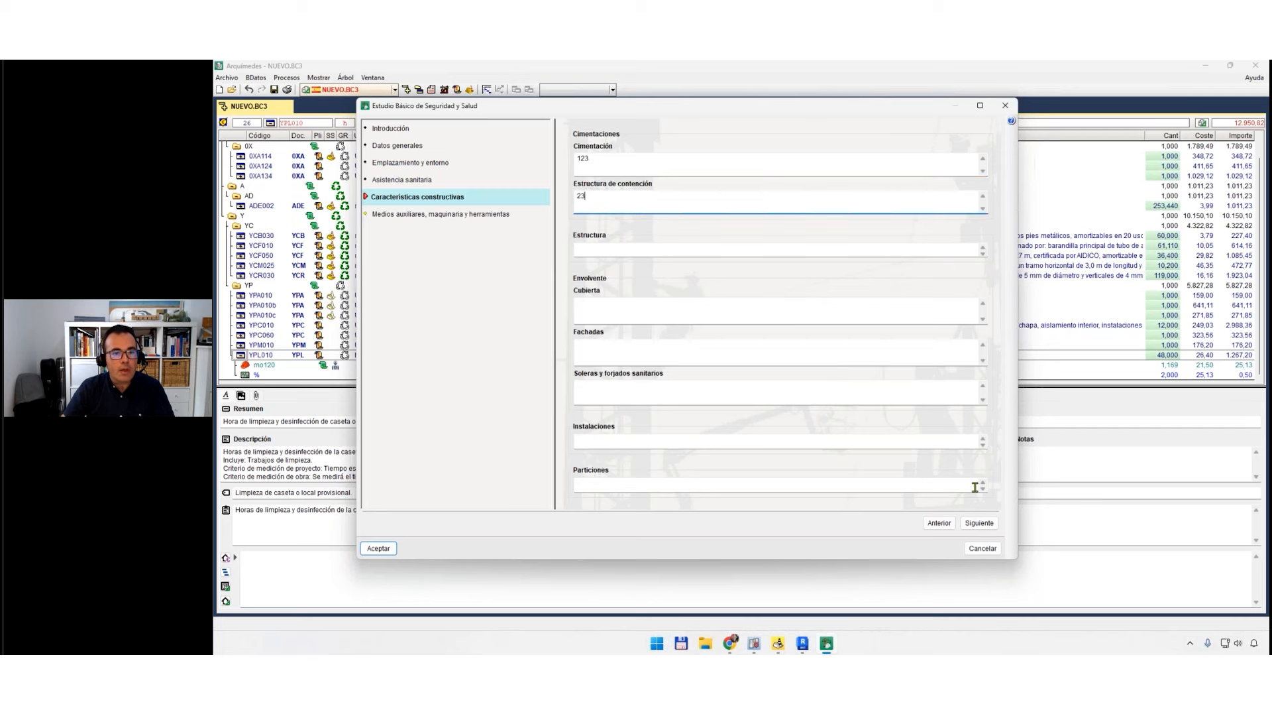
{"action": "left_click", "coordinate": [978, 523]}
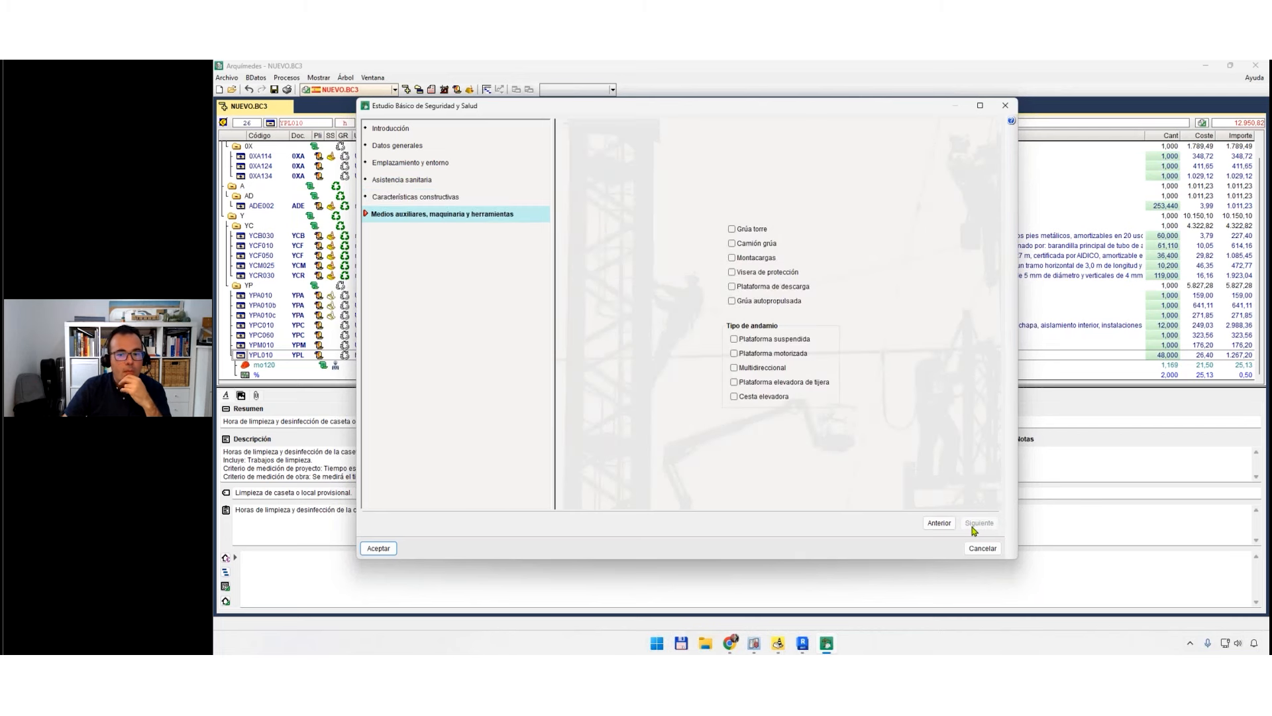
{"action": "left_click", "coordinate": [1006, 106]}
Start the full Estudio de seguridad y salud and advance through its pages to Instalaciones provisionales.
{"action": "left_click", "coordinate": [228, 78]}
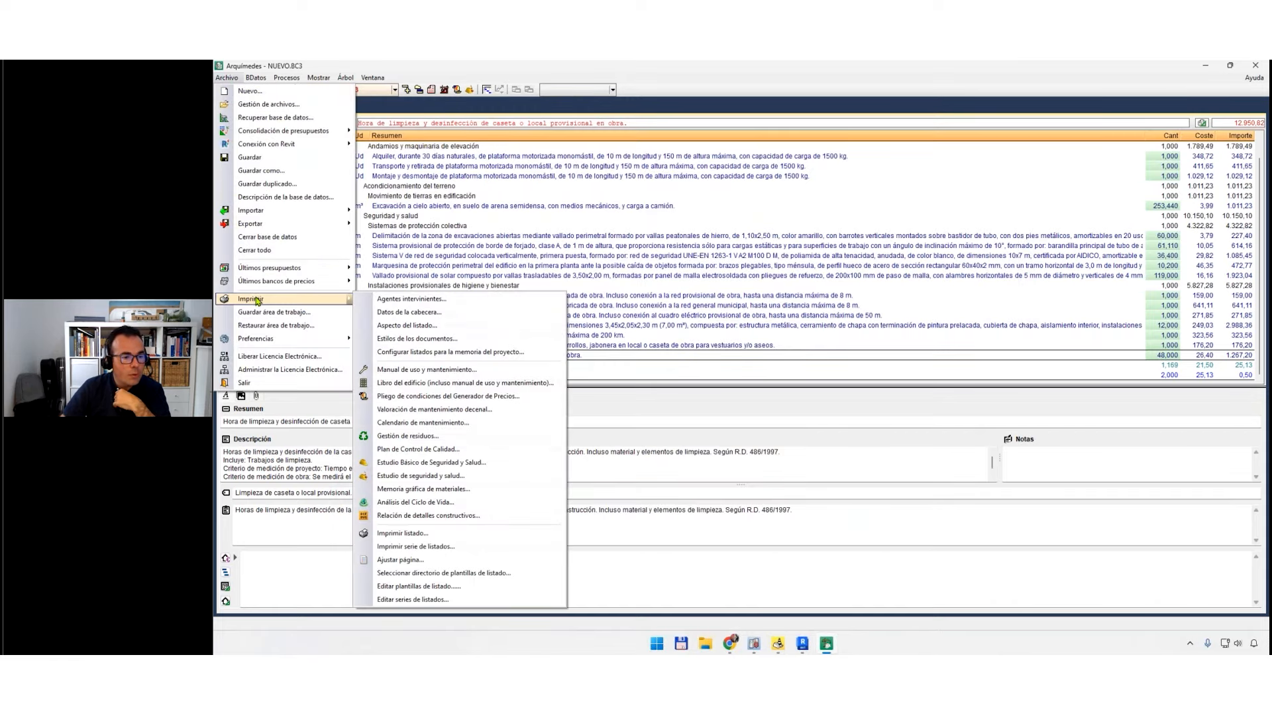
{"action": "left_click", "coordinate": [467, 475]}
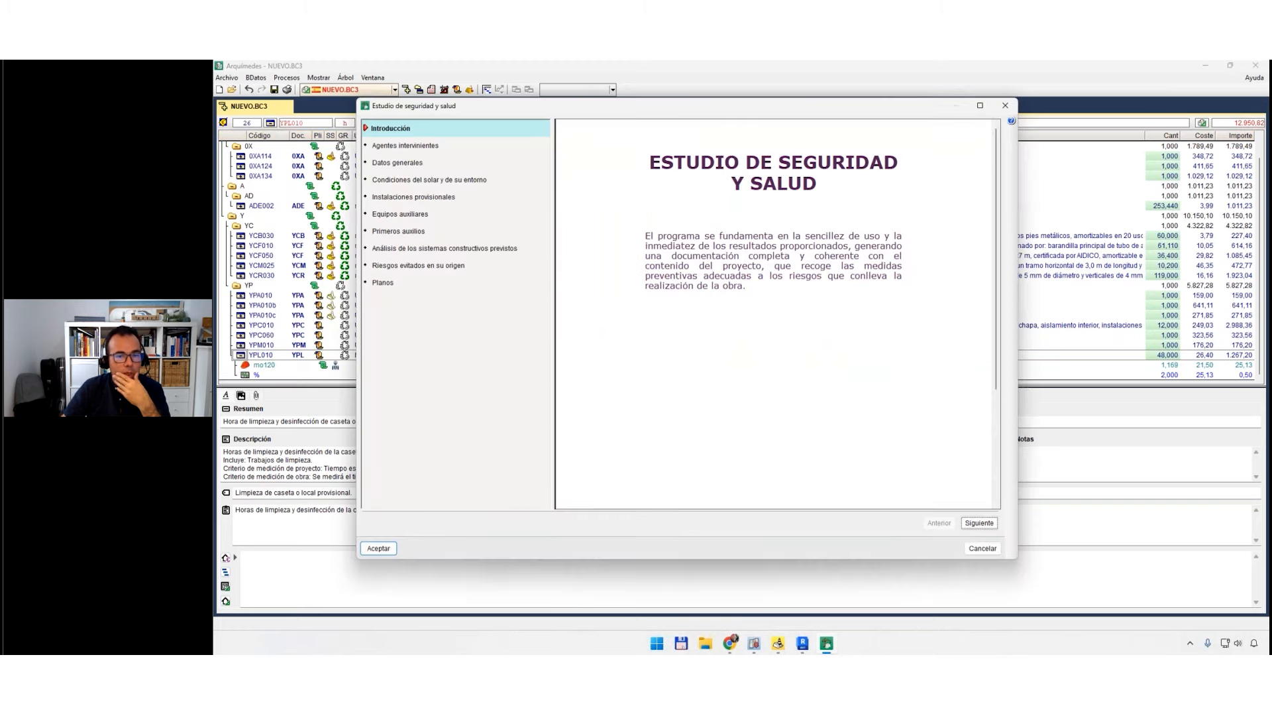
{"action": "left_click", "coordinate": [980, 523]}
{"action": "left_click", "coordinate": [979, 522]}
{"action": "left_click", "coordinate": [979, 523]}
{"action": "left_click", "coordinate": [979, 523]}
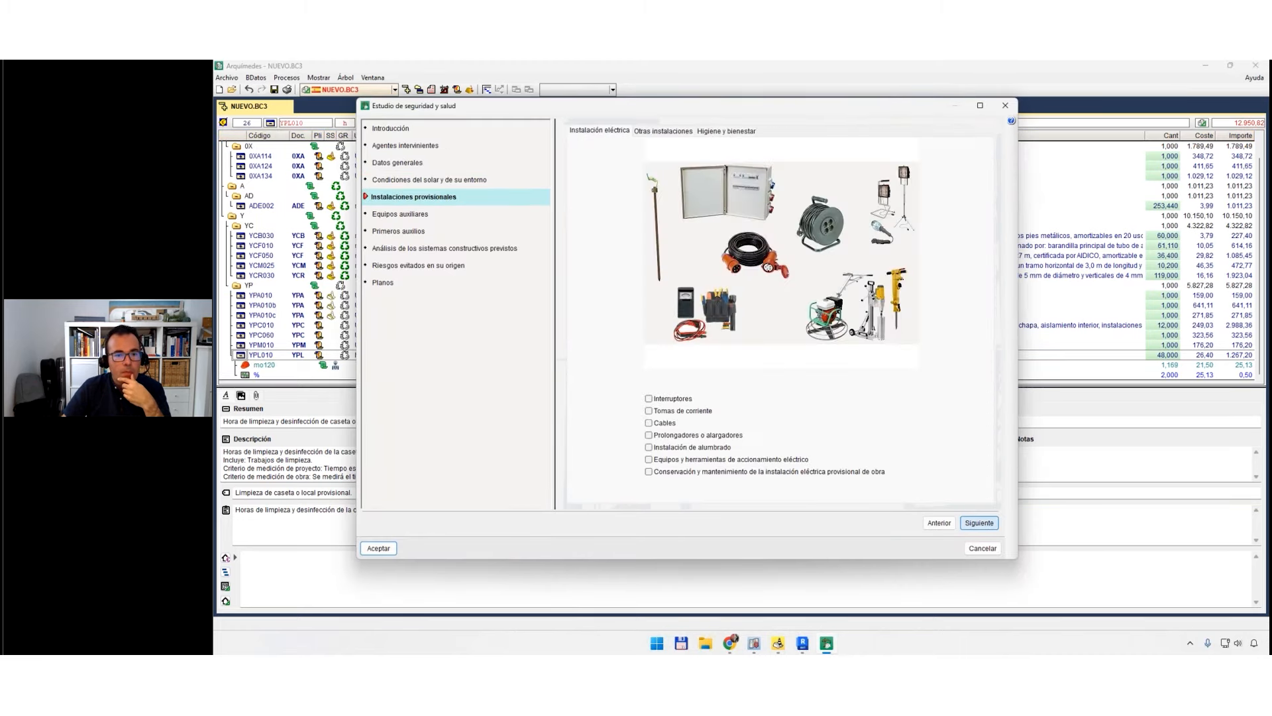
{"action": "left_click", "coordinate": [686, 362]}
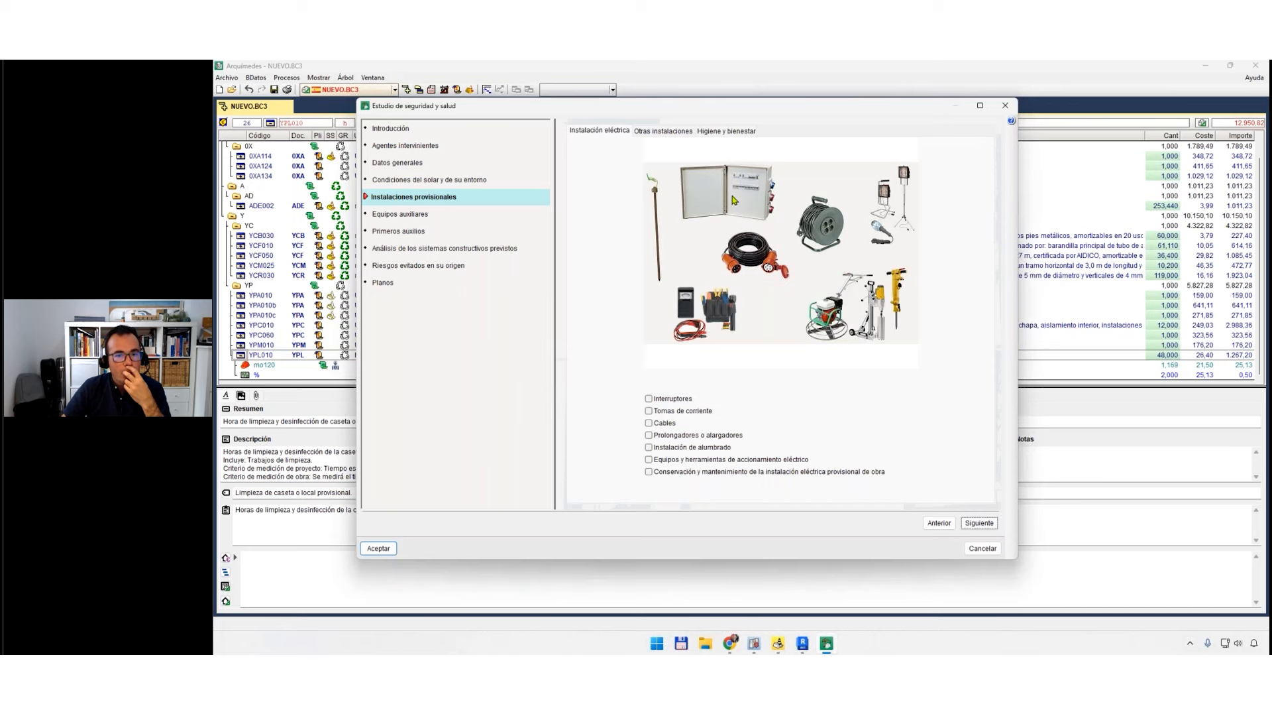
Under Higiene y bienestar, enter 123 as the reason for excluding the economic valuation of both Vestuarios and Comedor.
{"action": "left_click", "coordinate": [664, 131]}
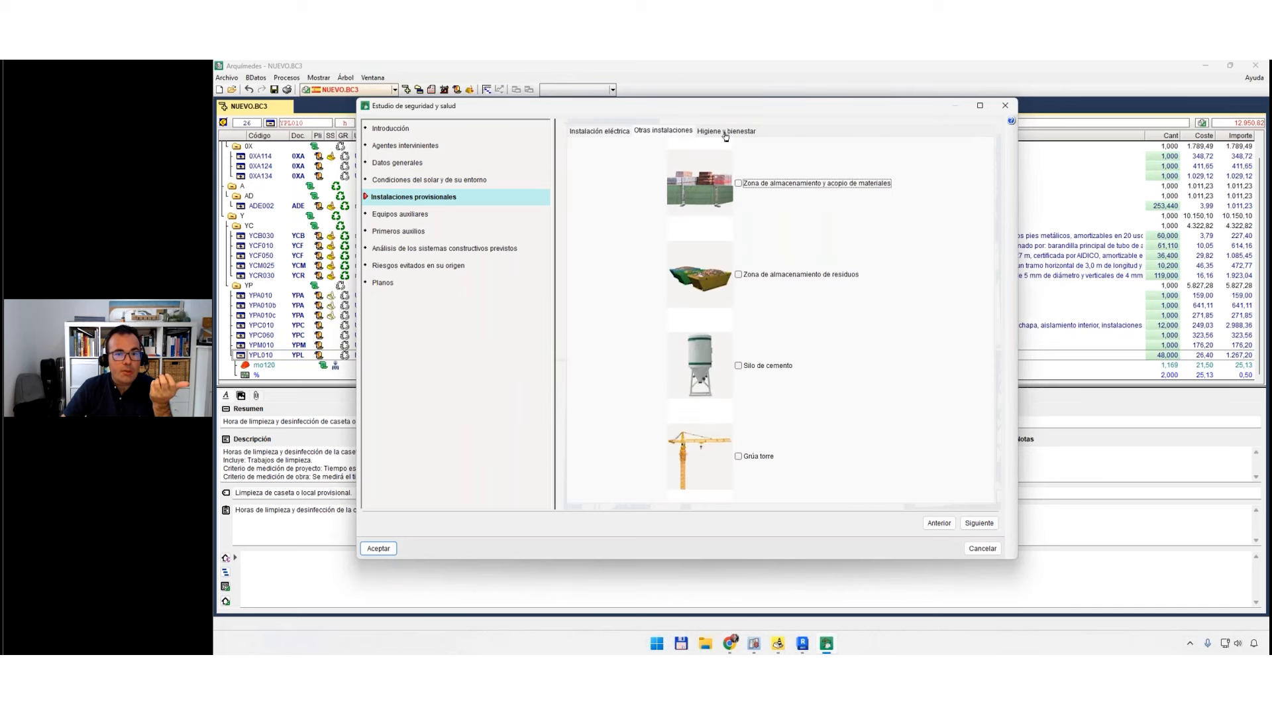
{"action": "left_click", "coordinate": [725, 132]}
{"action": "left_click", "coordinate": [691, 247]}
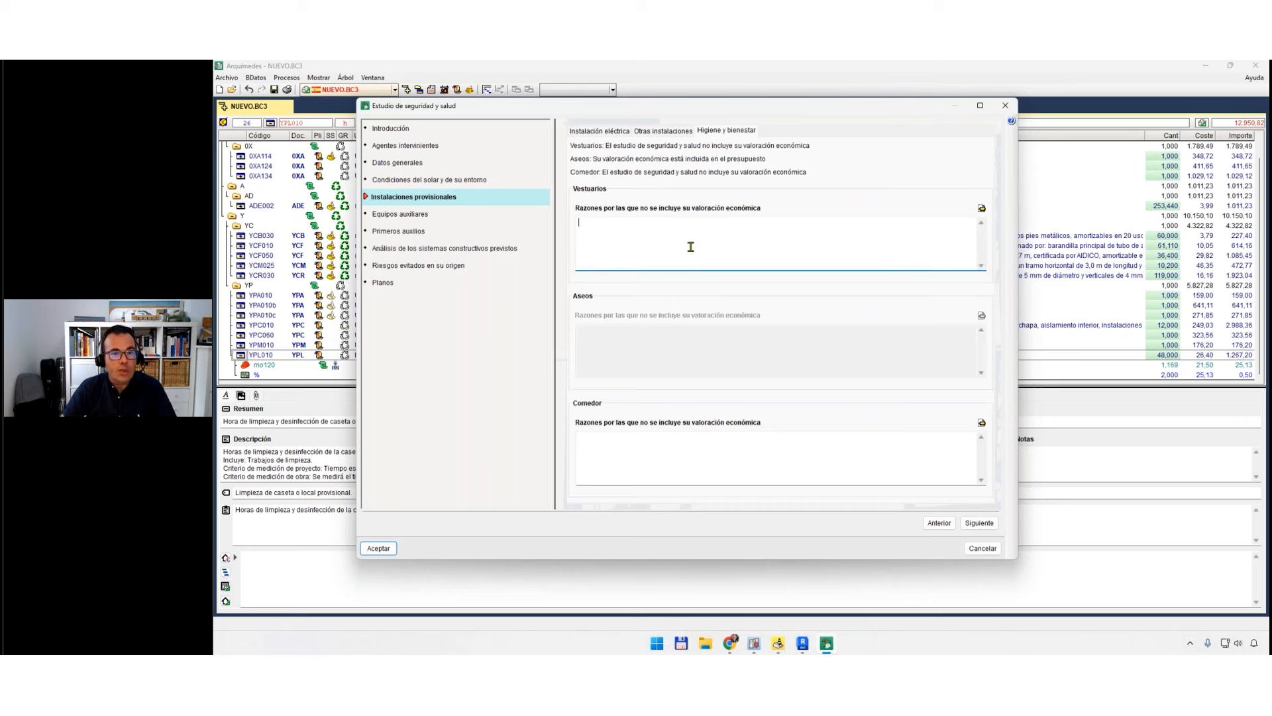
{"action": "type", "text": "123"}
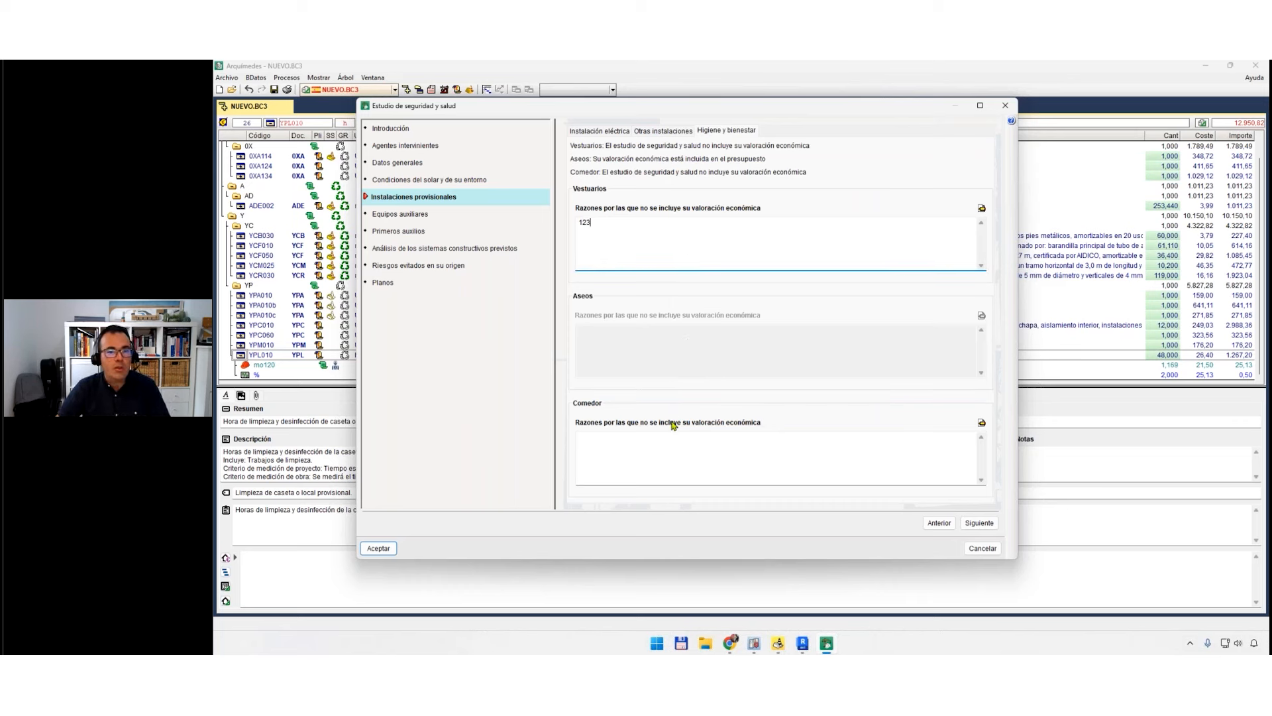
{"action": "left_click", "coordinate": [663, 479]}
{"action": "type", "text": "123"}
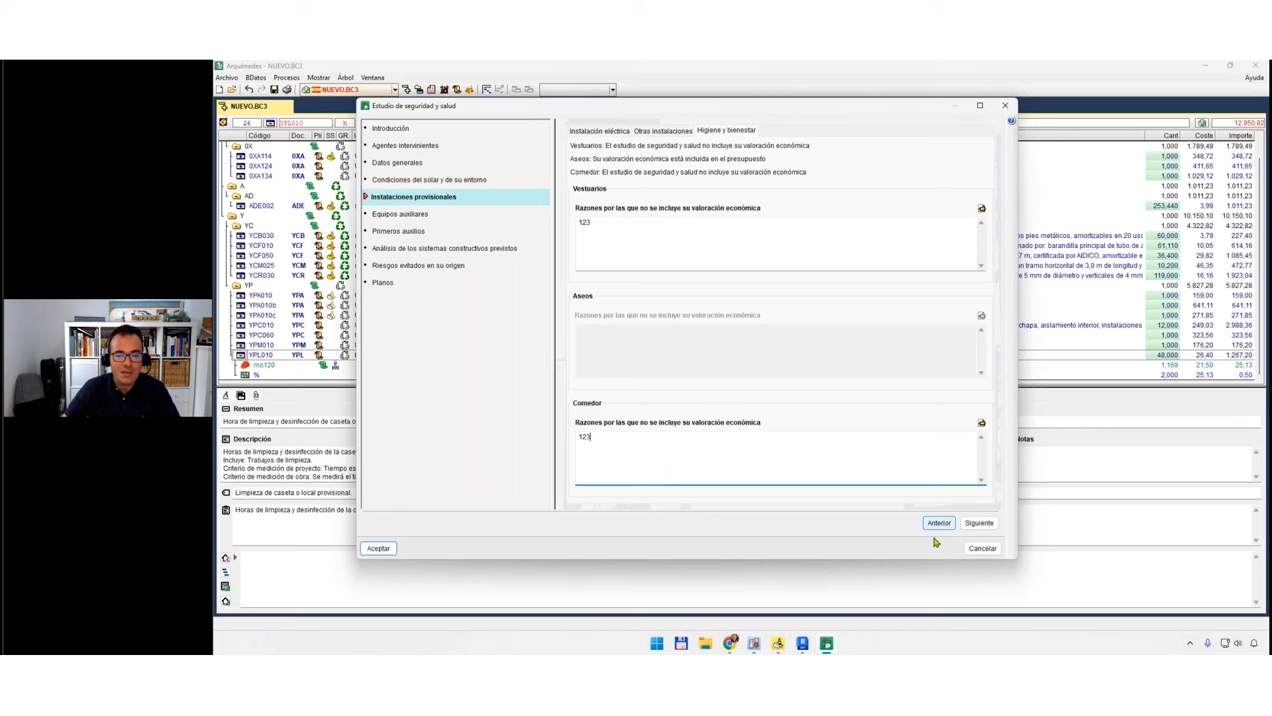
On the Primeros auxilios page, enter placeholder name, address and phone for primary care, plus a placeholder phone for the accident insurance mutual.
{"action": "left_click", "coordinate": [977, 522]}
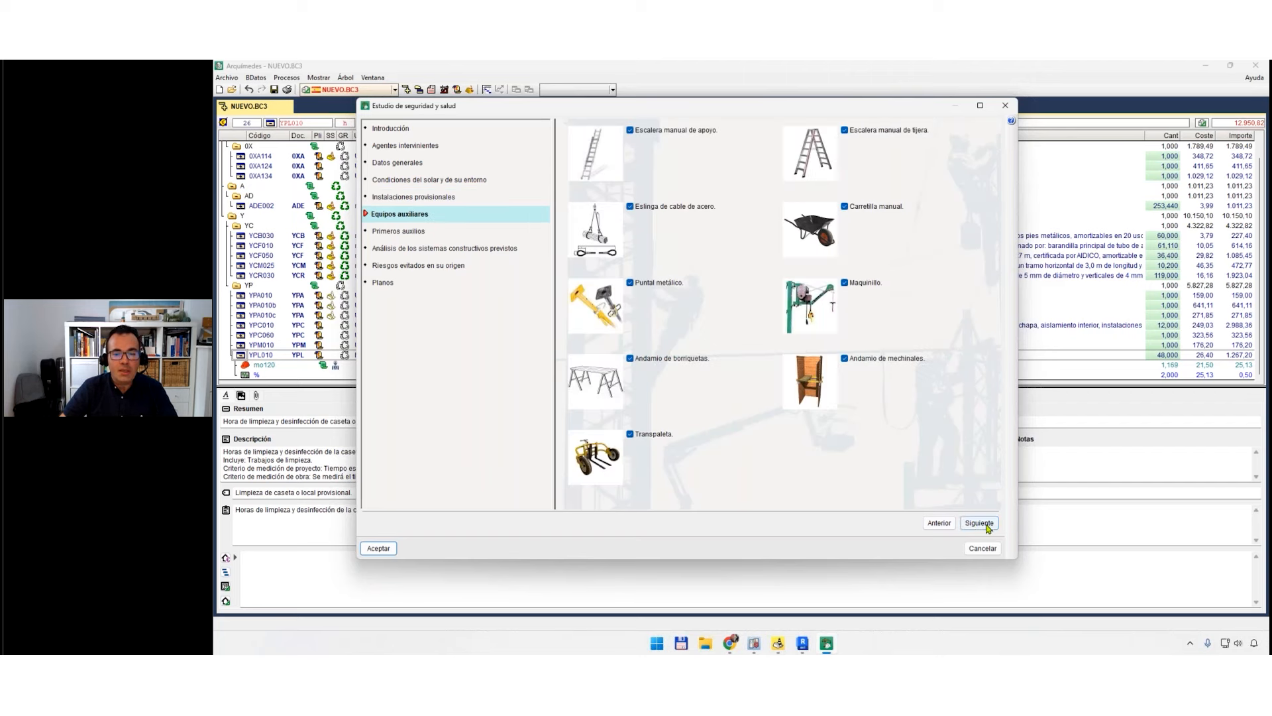
{"action": "left_click", "coordinate": [986, 525]}
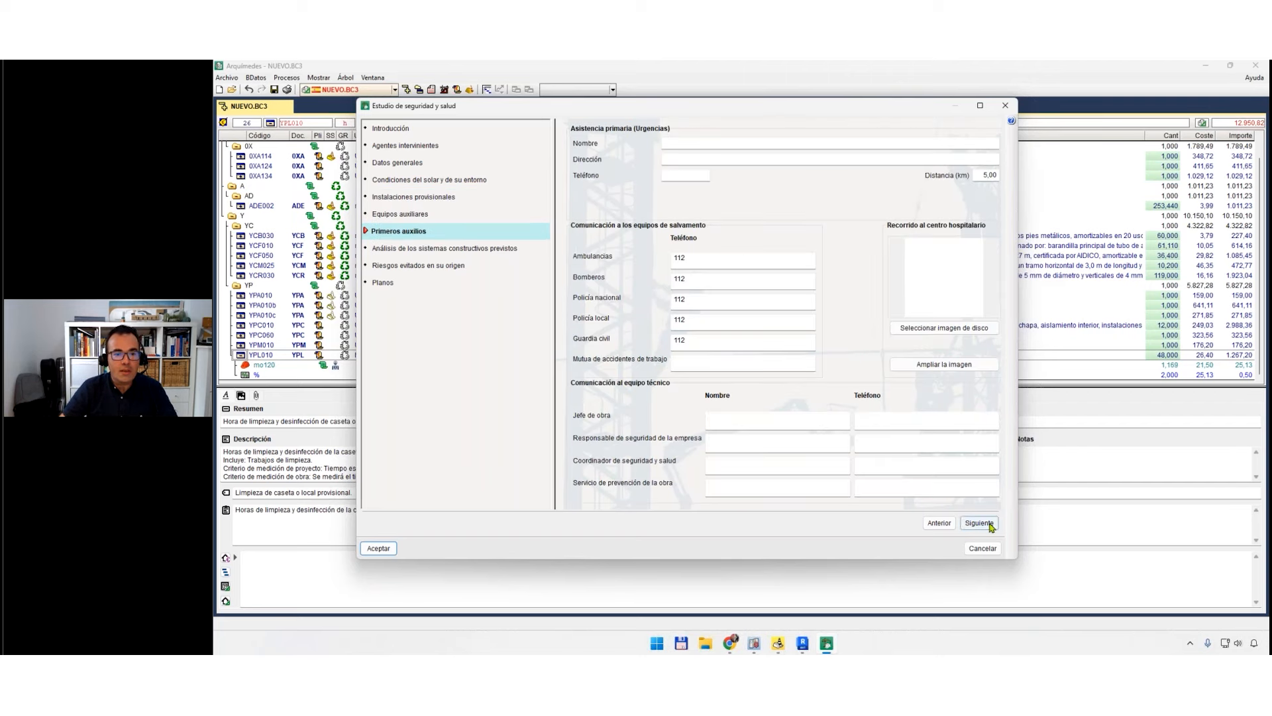
{"action": "left_click", "coordinate": [979, 522]}
{"action": "left_click", "coordinate": [688, 364]}
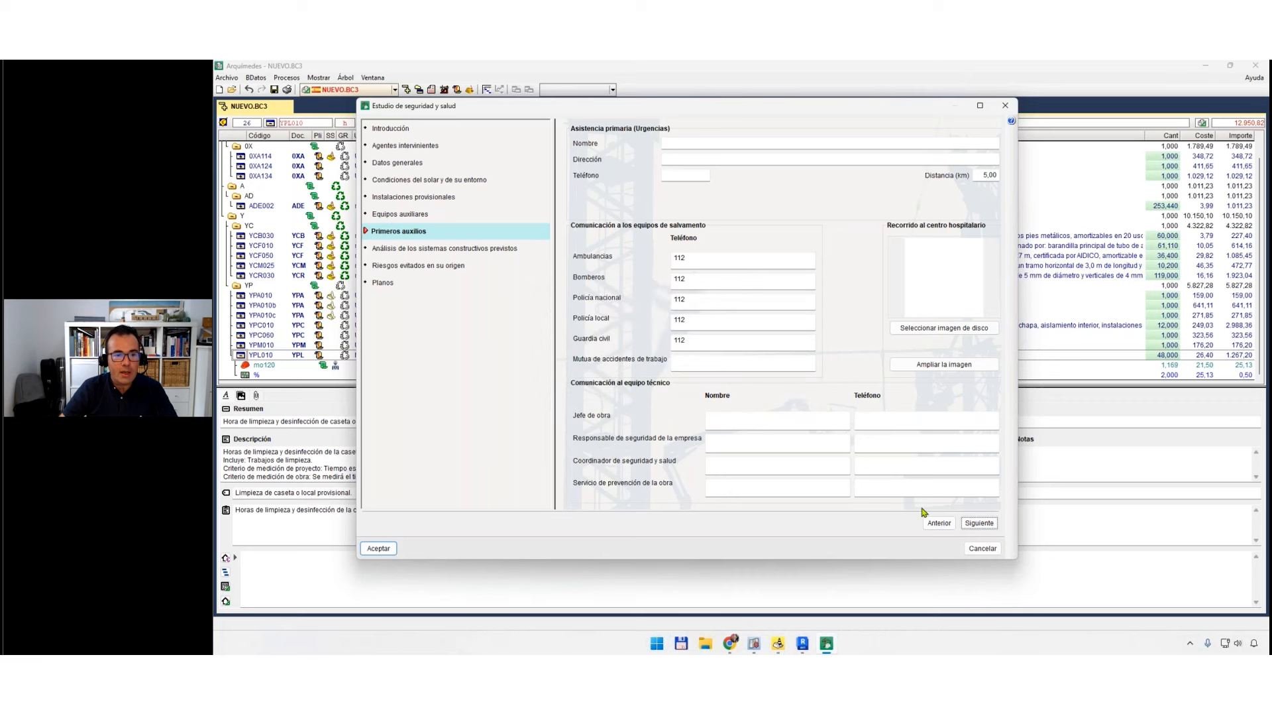
{"action": "left_click", "coordinate": [979, 522]}
{"action": "left_click", "coordinate": [687, 364]}
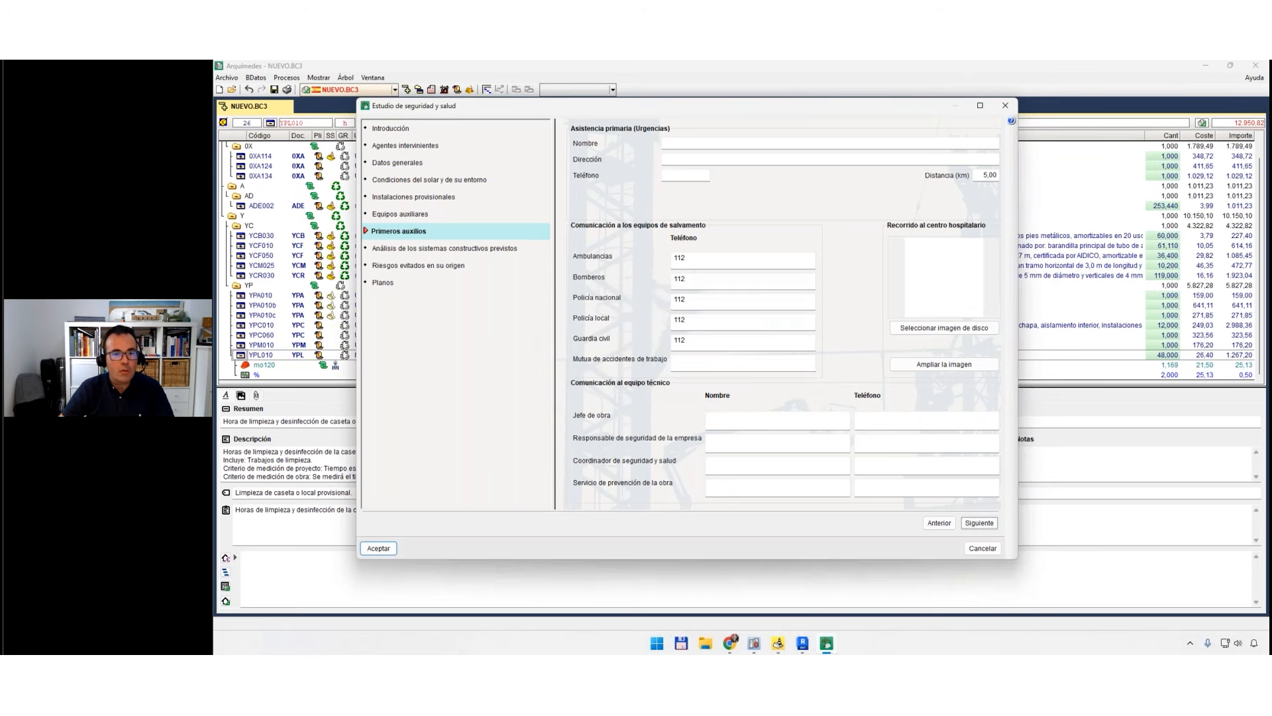
{"action": "left_click", "coordinate": [684, 144]}
{"action": "type", "text": "123"}
{"action": "left_click", "coordinate": [682, 159]}
{"action": "type", "text": "23"}
{"action": "left_click", "coordinate": [680, 174]}
{"action": "type", "text": "123"}
{"action": "left_click", "coordinate": [702, 365]}
{"action": "type", "text": "123"}
Fill in placeholder names and phones for the site manager, company safety officer, health and safety coordinator and prevention service.
{"action": "left_click", "coordinate": [720, 419]}
{"action": "type", "text": "123"}
{"action": "left_click", "coordinate": [733, 442]}
{"action": "left_click", "coordinate": [733, 464]}
{"action": "type", "text": "23"}
{"action": "left_click", "coordinate": [732, 486]}
{"action": "type", "text": "123"}
{"action": "left_click", "coordinate": [881, 488]}
{"action": "type", "text": "123"}
{"action": "left_click", "coordinate": [877, 466]}
{"action": "type", "text": "123"}
{"action": "left_click", "coordinate": [881, 443]}
{"action": "type", "text": "123"}
{"action": "left_click", "coordinate": [881, 423]}
{"action": "type", "text": "3"}
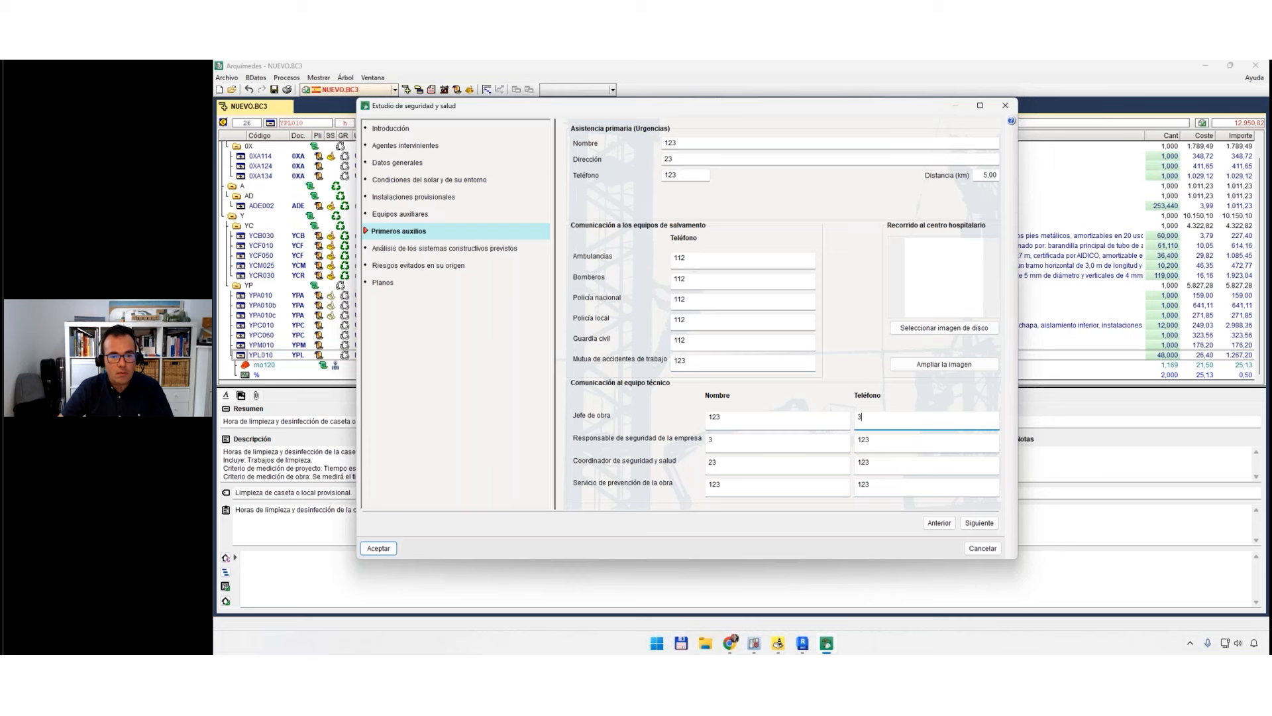
Leave the construction systems, avoided risks and Planos pages empty, accept the study, and dismiss the resulting notice.
{"action": "left_click", "coordinate": [985, 524]}
{"action": "left_click", "coordinate": [984, 523]}
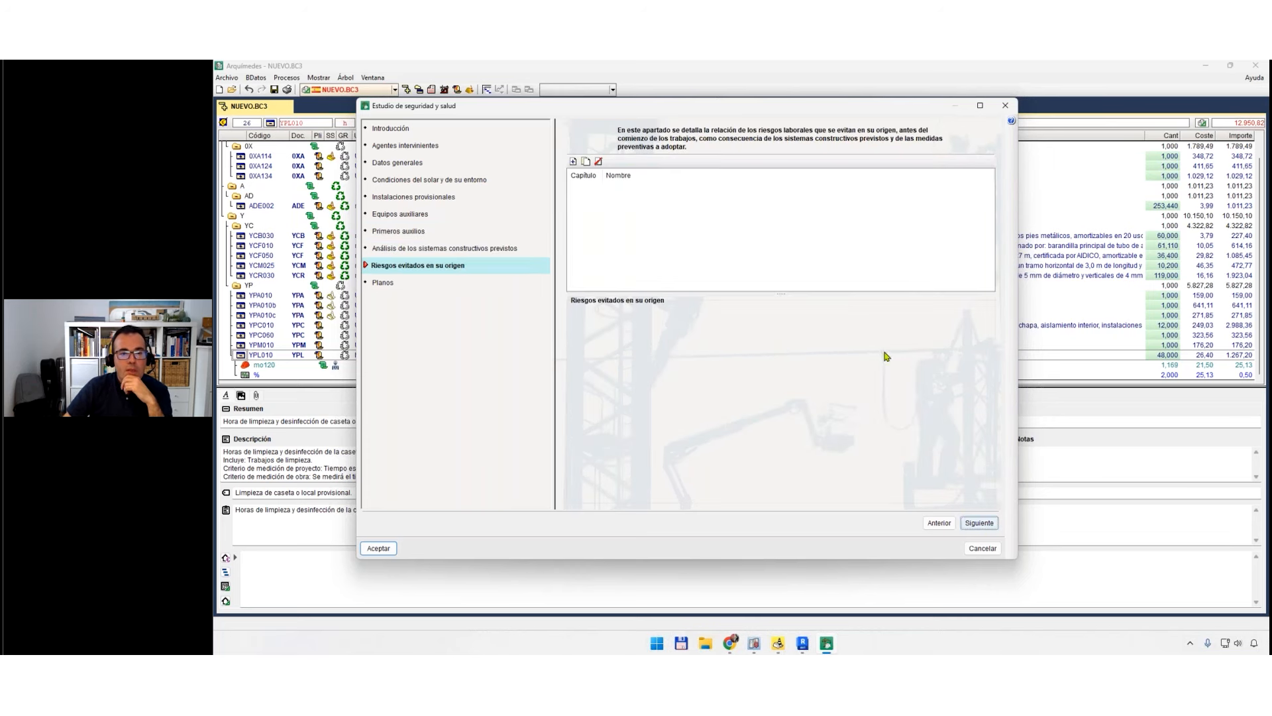
{"action": "left_click", "coordinate": [978, 522]}
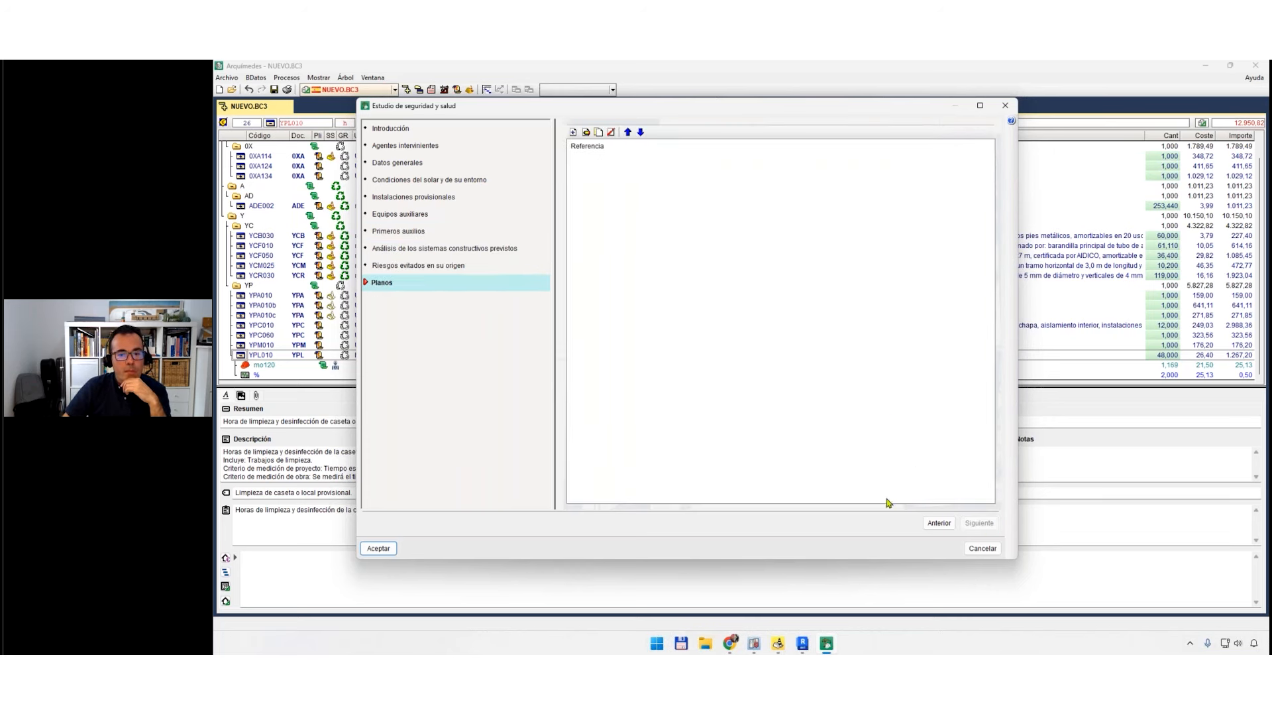
{"action": "left_click", "coordinate": [378, 548]}
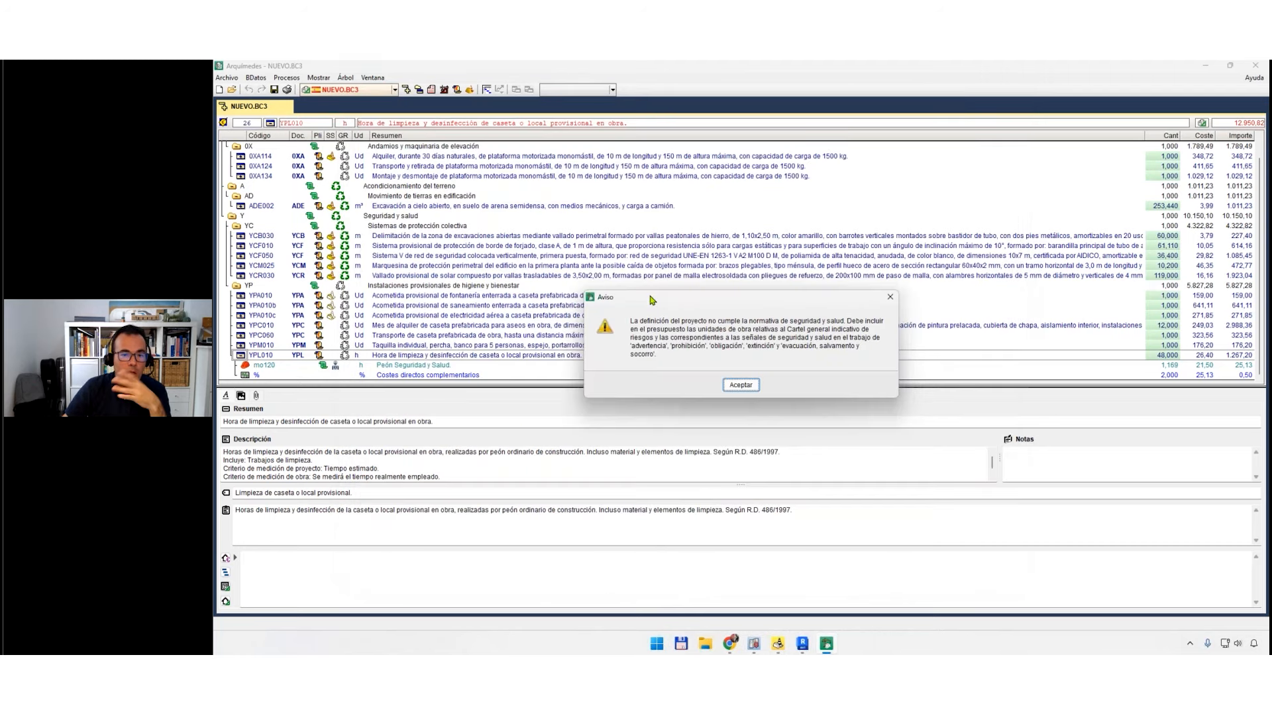
{"action": "left_click", "coordinate": [743, 382]}
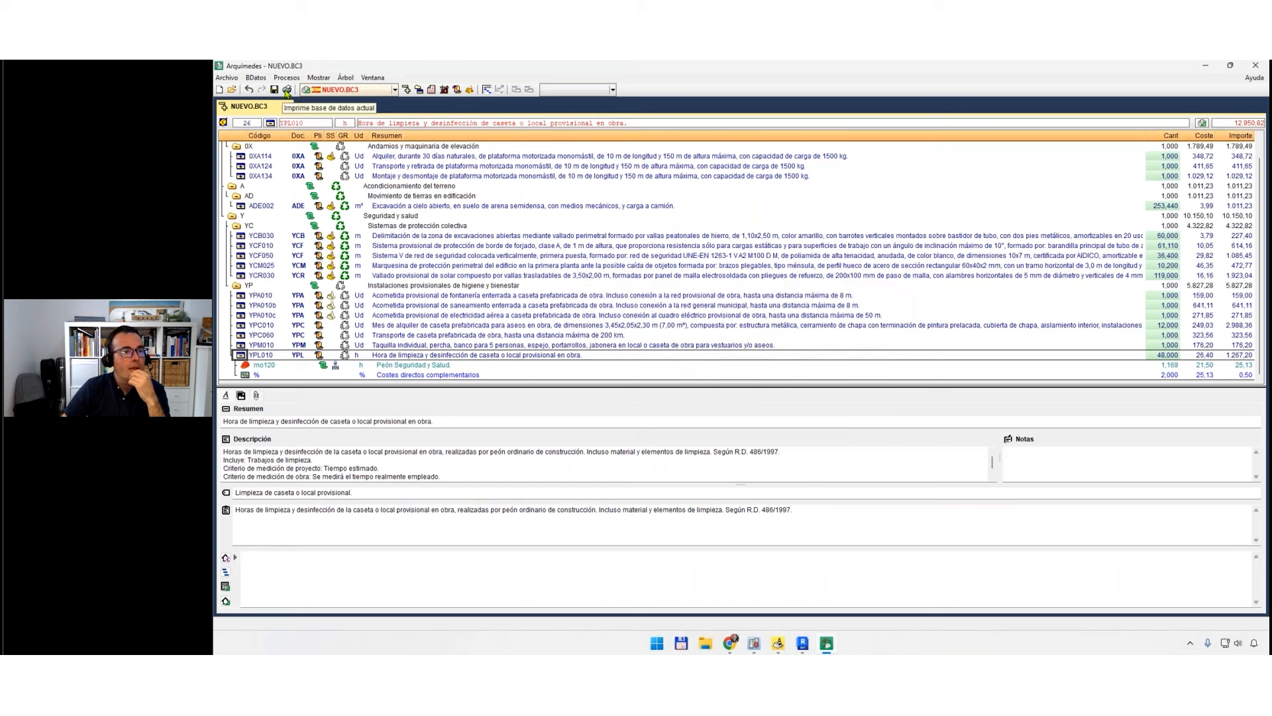
Reopen the printable Estudio de seguridad y salud and advance through its filled-in pages up to Primeros auxilios.
{"action": "left_click", "coordinate": [227, 77]}
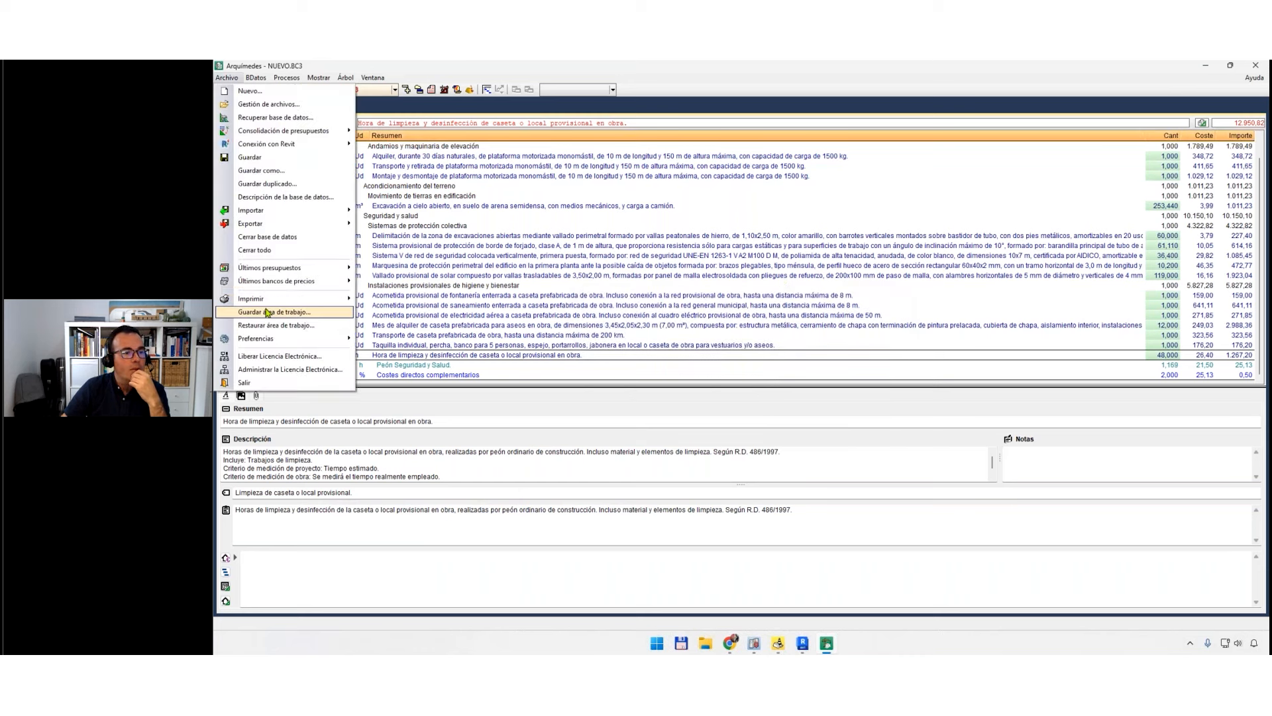
{"action": "mouse_move", "coordinate": [267, 301]}
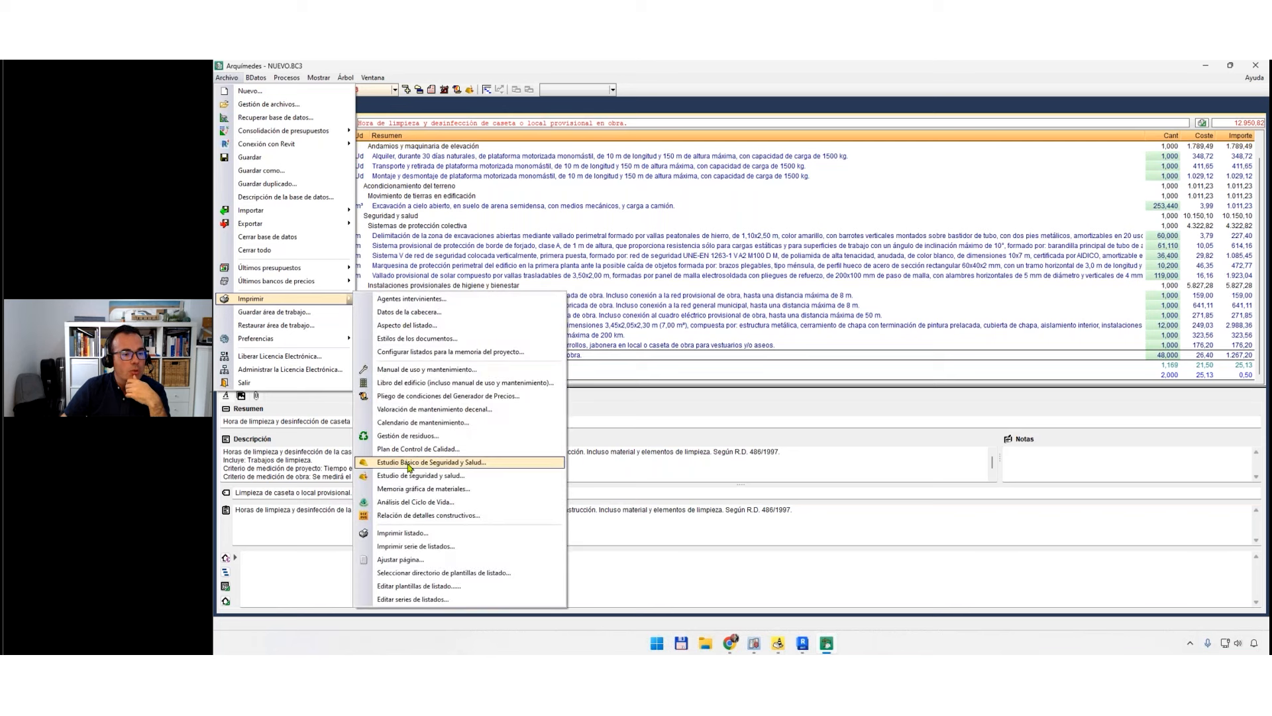
{"action": "left_click", "coordinate": [417, 475]}
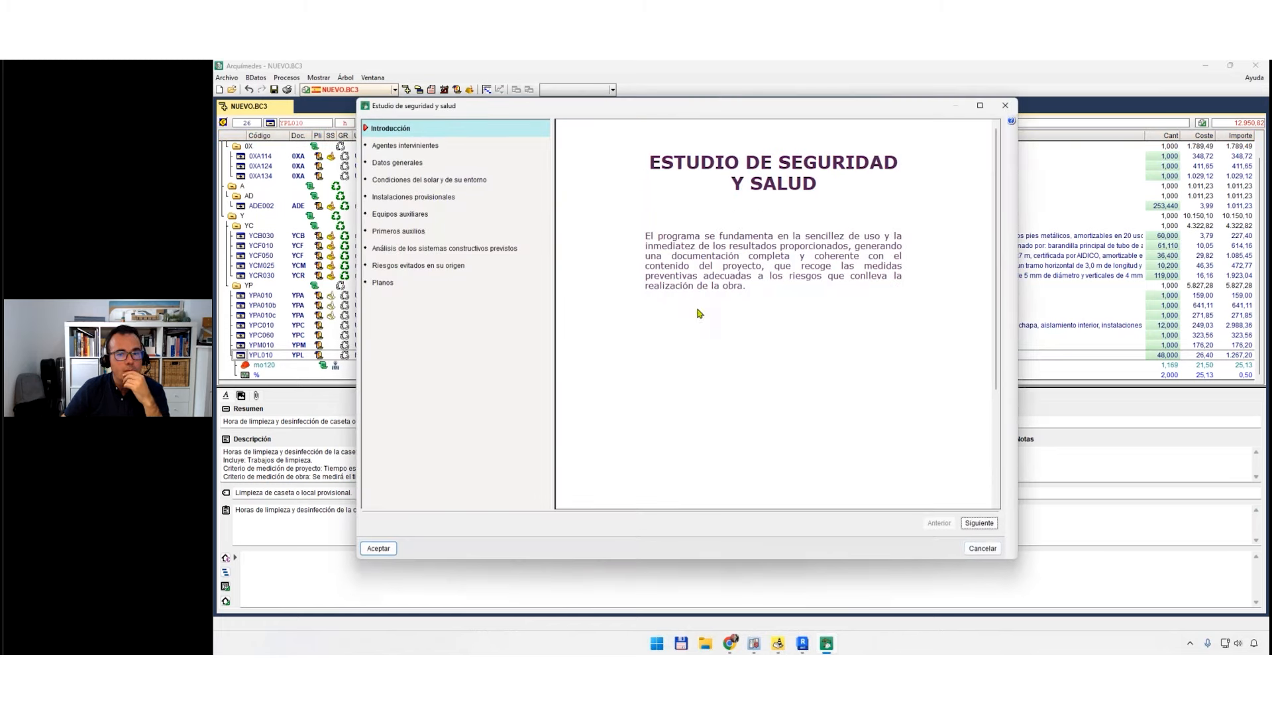
{"action": "left_click", "coordinate": [979, 523]}
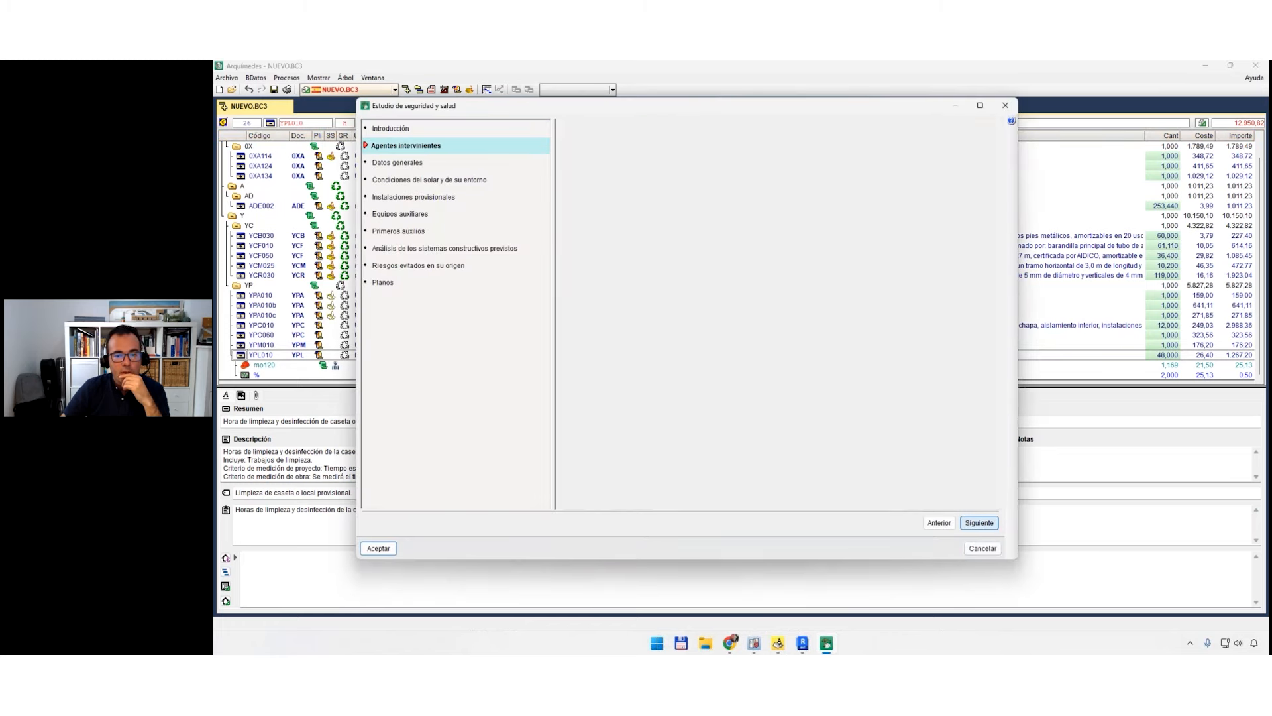
{"action": "left_click", "coordinate": [979, 523]}
{"action": "left_click", "coordinate": [979, 523]}
{"action": "left_click", "coordinate": [980, 522]}
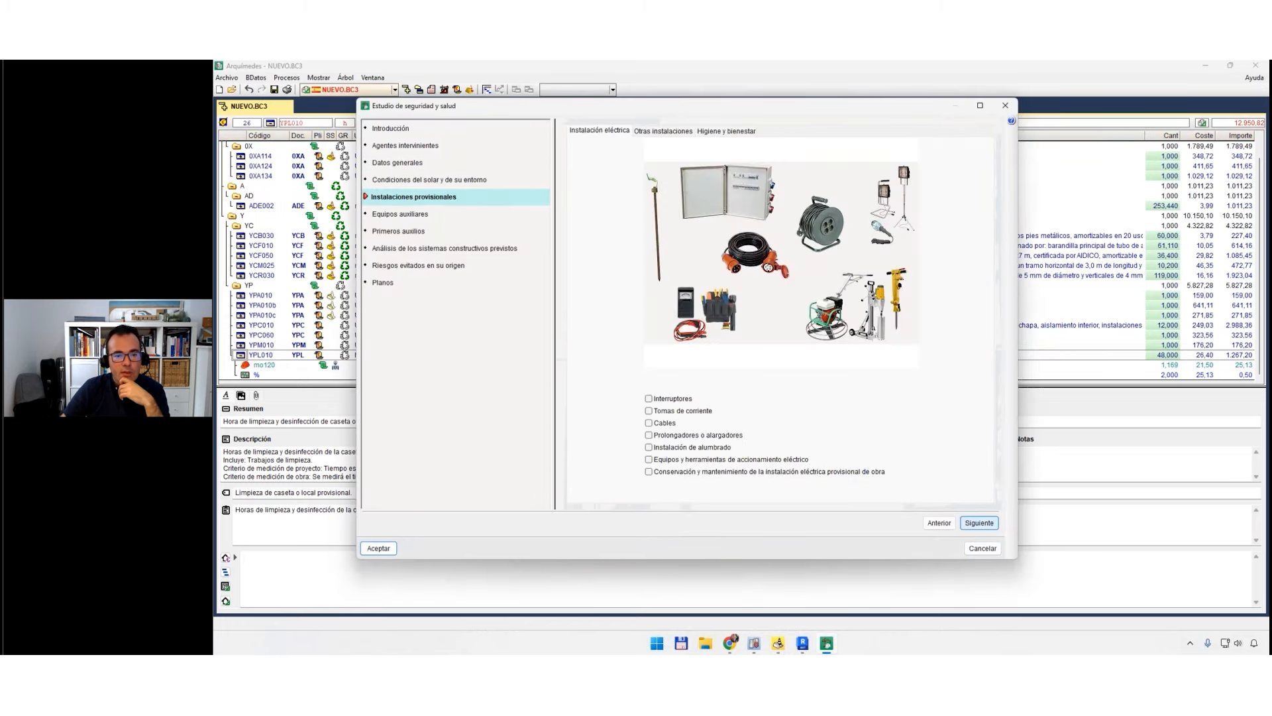
{"action": "left_click", "coordinate": [979, 523]}
{"action": "left_click", "coordinate": [979, 522]}
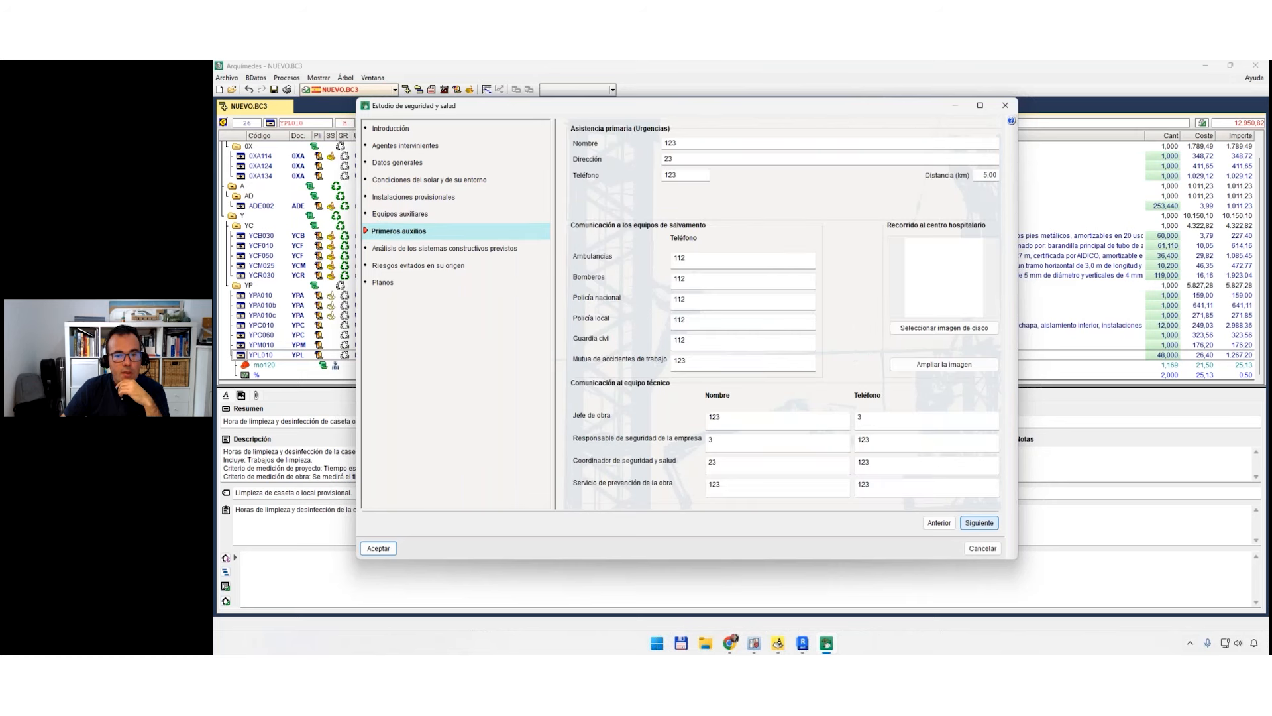
Pass the construction systems, avoided risks and Planos pages without entries, accept the study, and close the notice.
{"action": "left_click", "coordinate": [979, 523]}
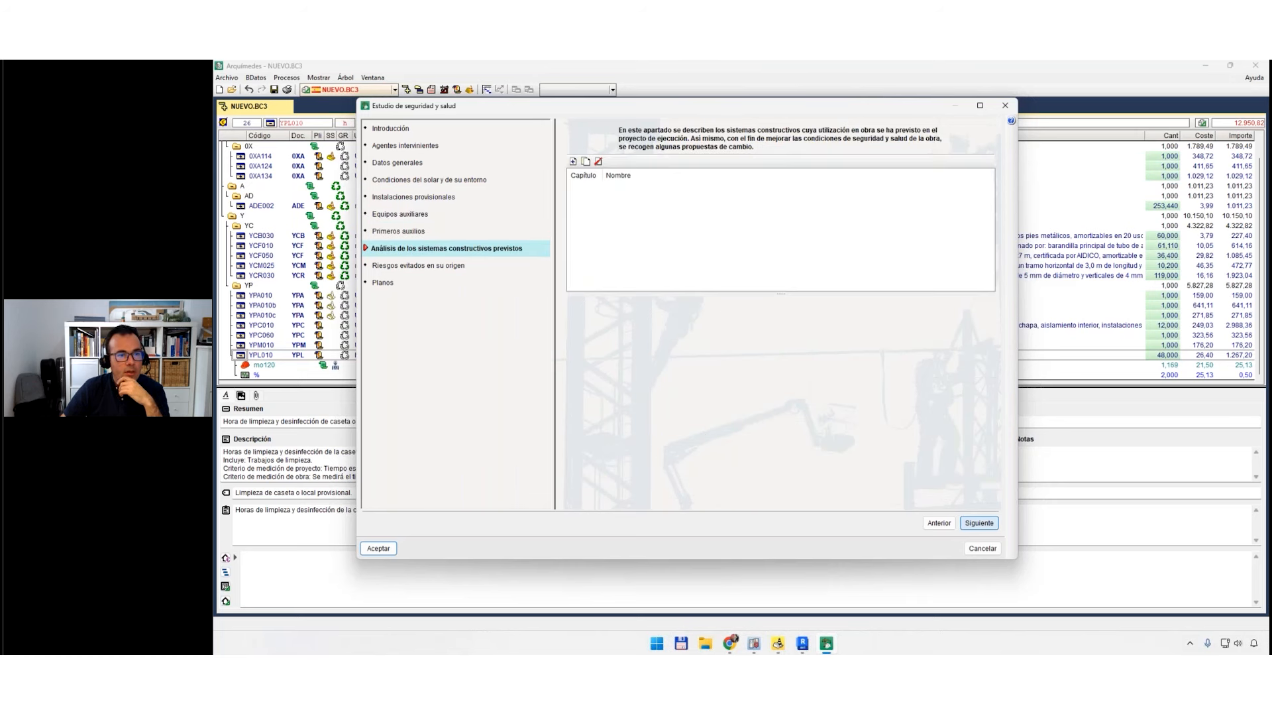
{"action": "left_click", "coordinate": [980, 523]}
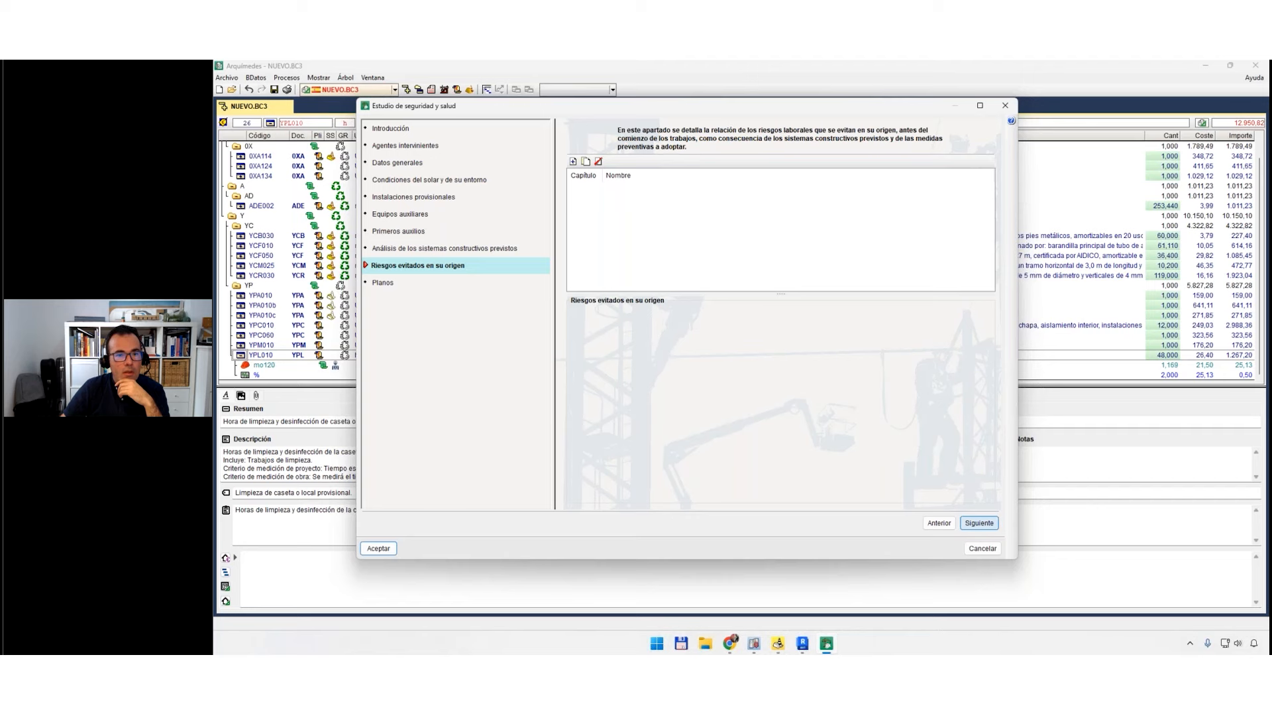
{"action": "left_click", "coordinate": [979, 523]}
{"action": "left_click", "coordinate": [378, 548]}
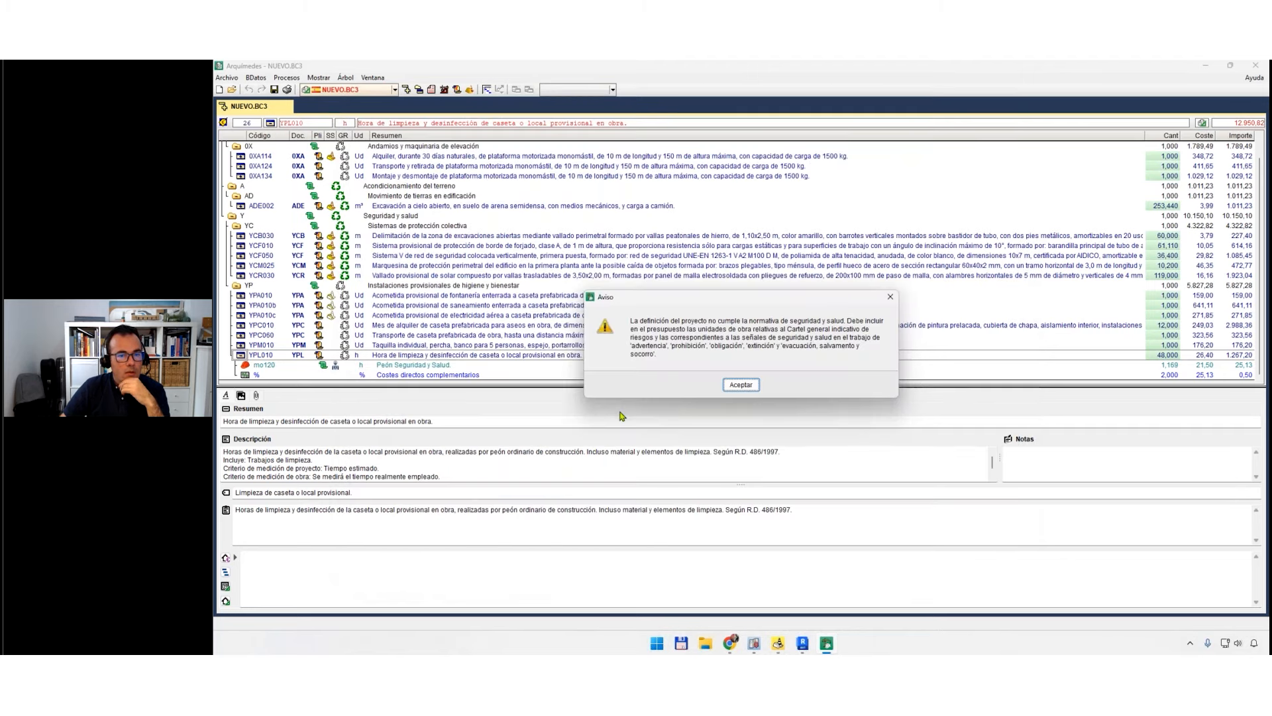
{"action": "left_click", "coordinate": [890, 298]}
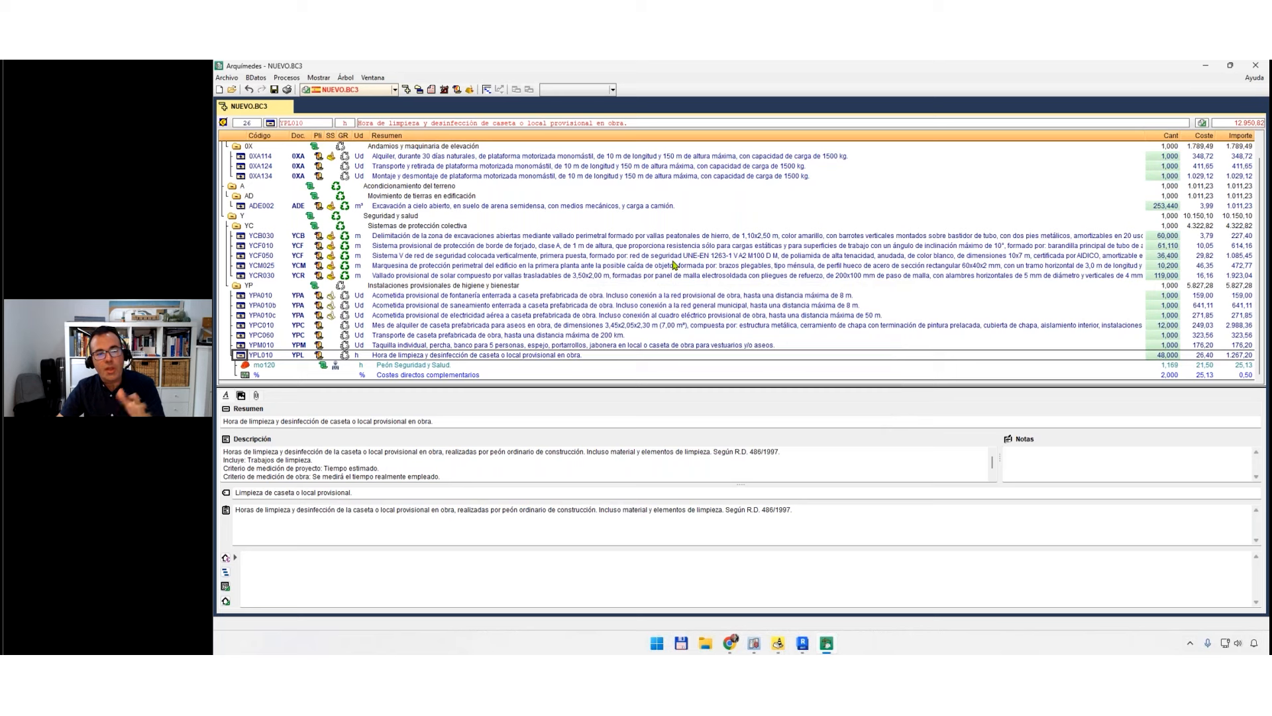
Close Arquímedes and open the Test_ConstrucionWorks_240627_06_Geo project in CYPE Construction Works without saving the current one.
{"action": "left_click", "coordinate": [1257, 67]}
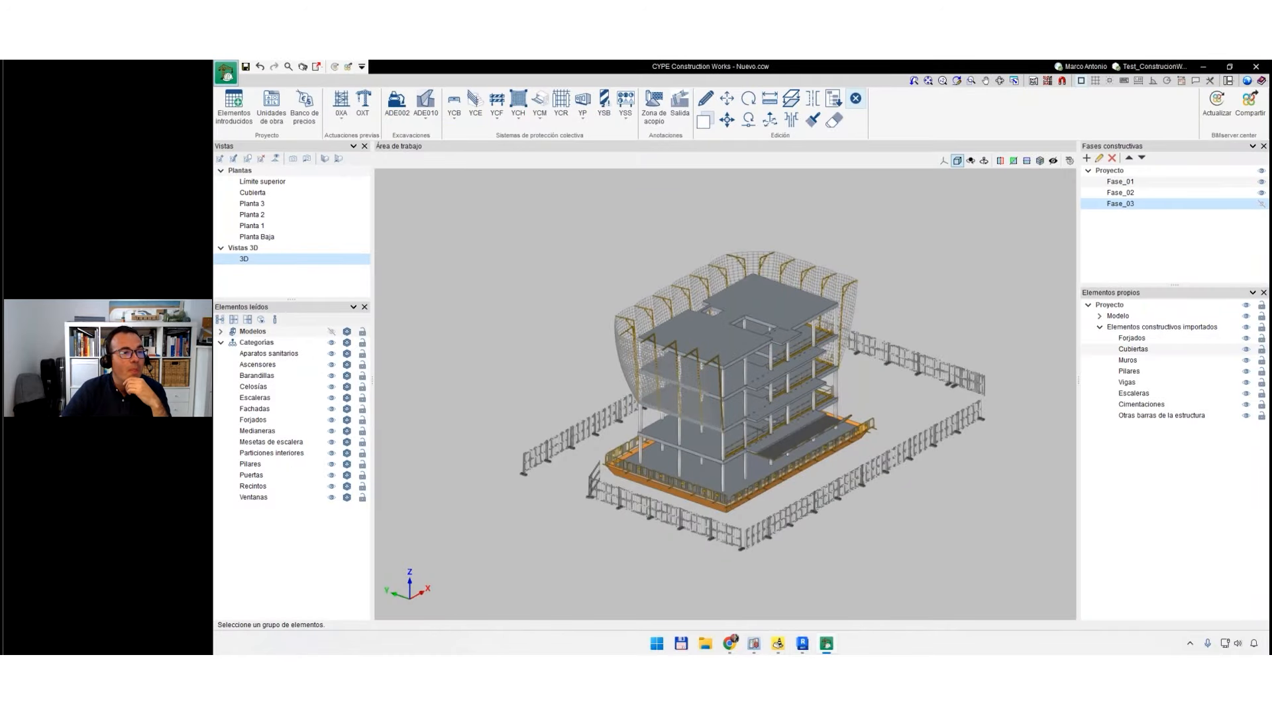
{"action": "left_click", "coordinate": [227, 73]}
{"action": "left_click", "coordinate": [255, 122]}
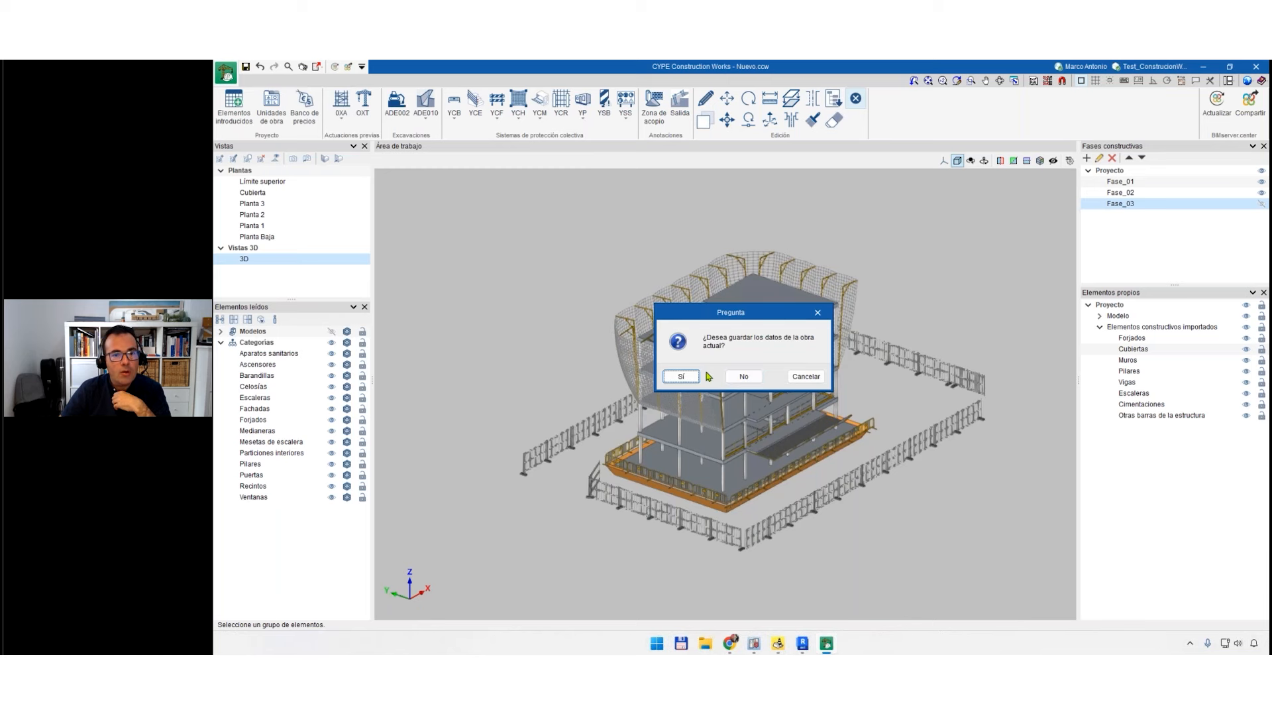
{"action": "left_click", "coordinate": [744, 377]}
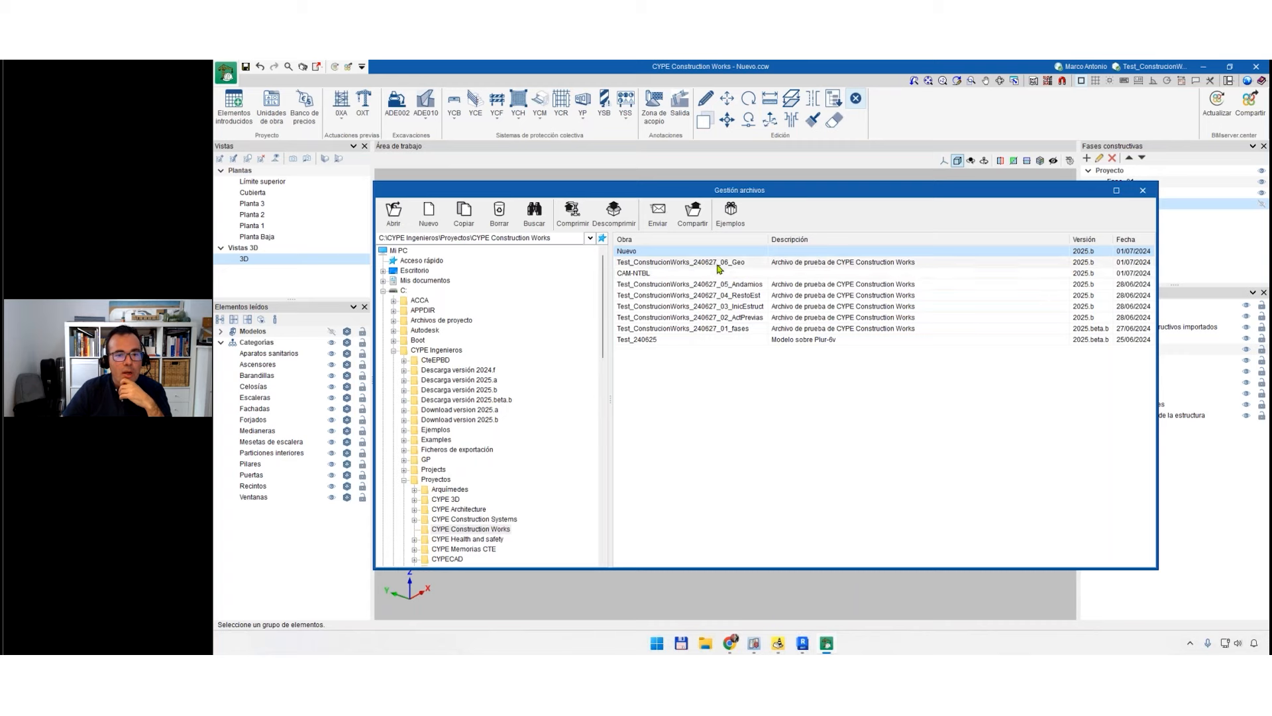
{"action": "double_click", "coordinate": [693, 264]}
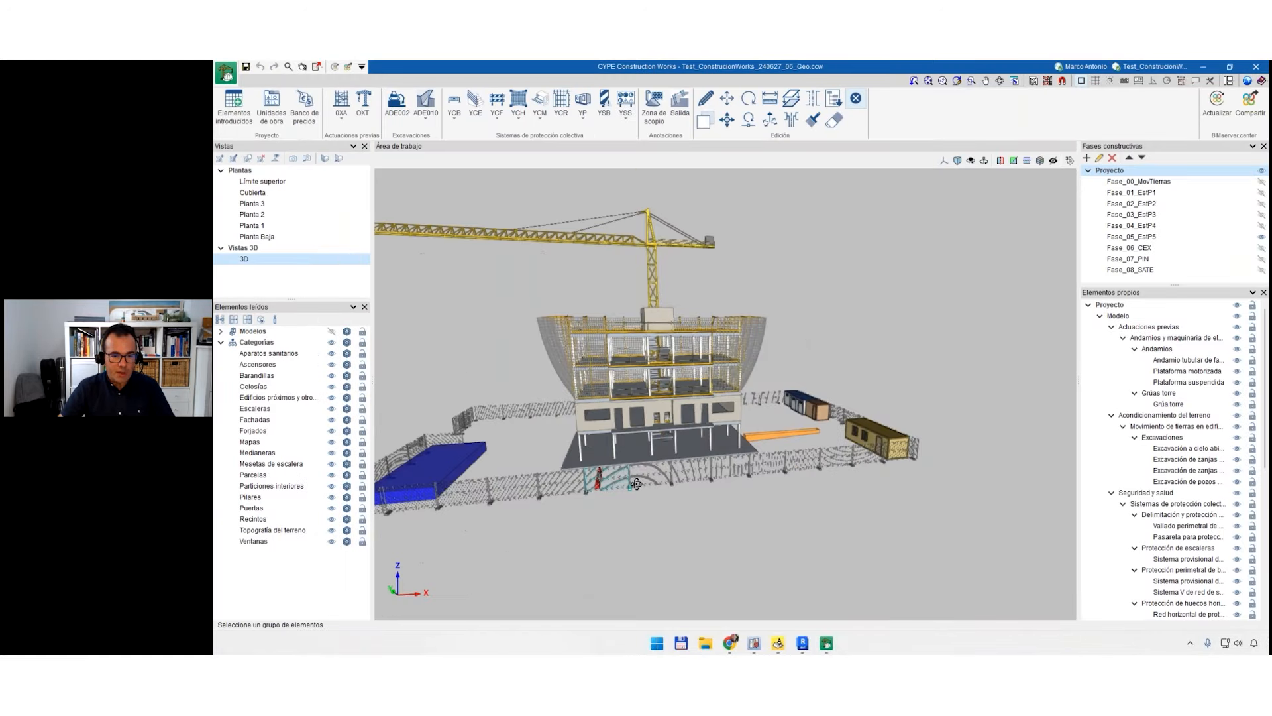
Examine the 3D site model from several sides, including the perimeter fence, its safety signs and the blue storage area.
{"action": "middle_click_drag", "start_coordinate": [636, 484], "coordinate": [652, 513]}
{"action": "scroll", "coordinate": [828, 380], "scroll_direction": "up", "scroll_amount": 2}
{"action": "scroll", "coordinate": [829, 379], "scroll_direction": "up", "scroll_amount": 3}
{"action": "middle_click_drag", "start_coordinate": [829, 380], "coordinate": [709, 503]}
{"action": "scroll", "coordinate": [869, 488], "scroll_direction": "down", "scroll_amount": 4}
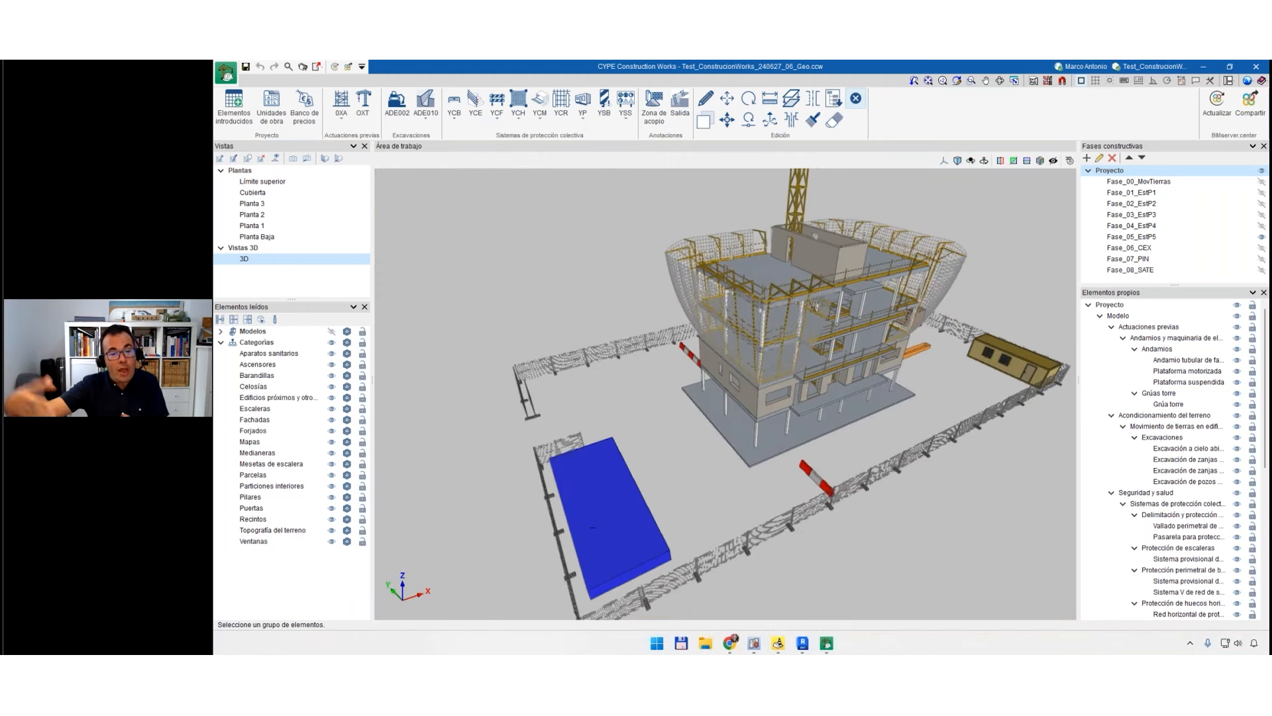
{"action": "middle_click_drag", "start_coordinate": [590, 454], "coordinate": [588, 499]}
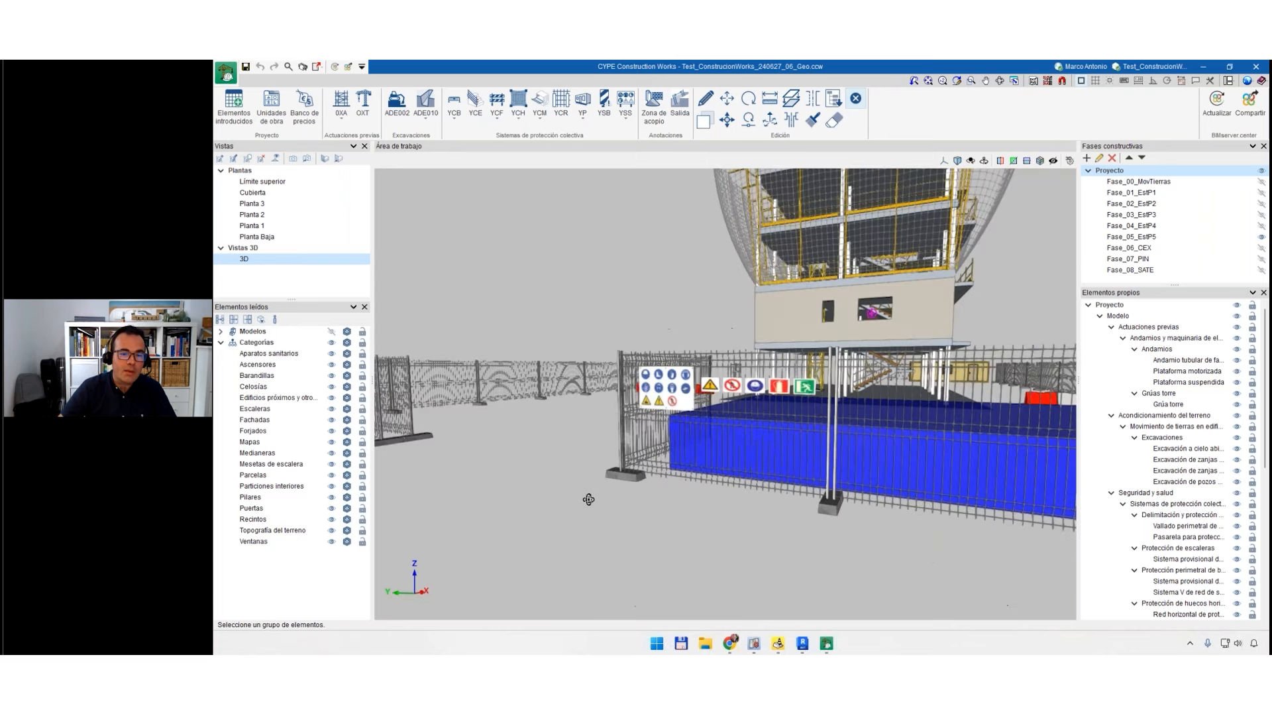
{"action": "scroll", "coordinate": [588, 500], "scroll_direction": "up", "scroll_amount": 3}
{"action": "scroll", "coordinate": [724, 405], "scroll_direction": "down", "scroll_amount": 8}
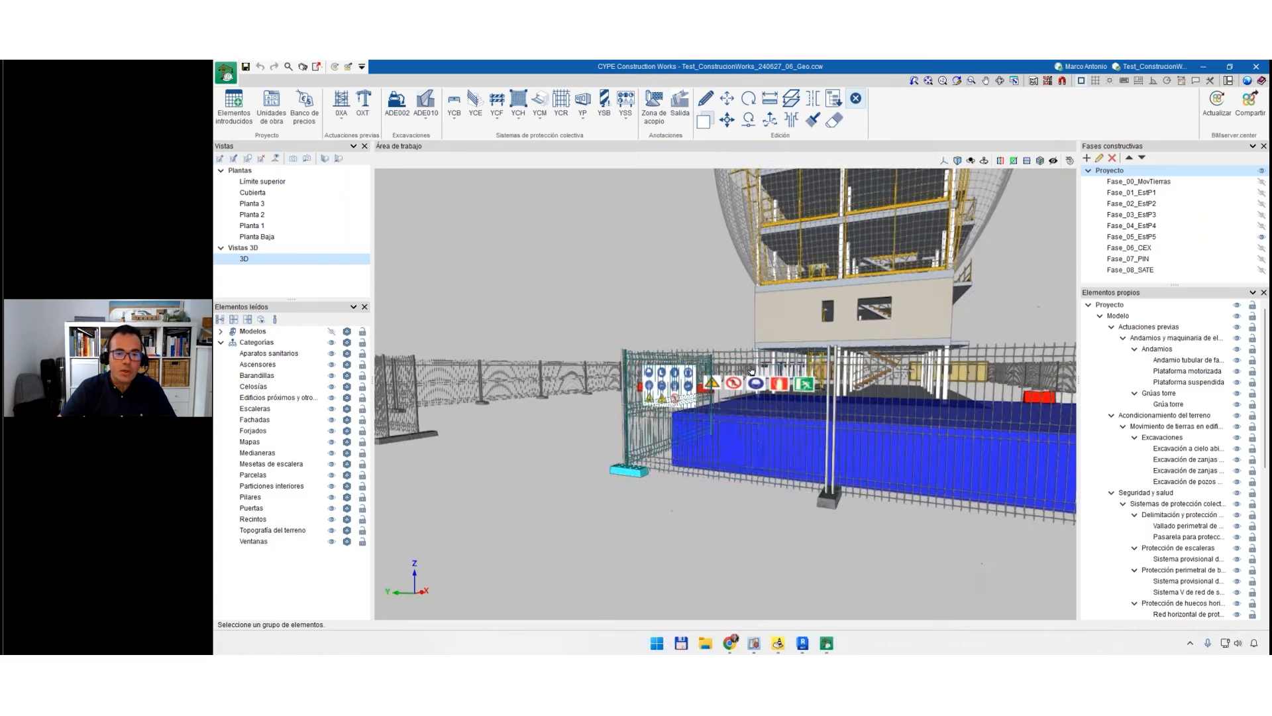
{"action": "middle_click_drag", "start_coordinate": [729, 374], "coordinate": [695, 397]}
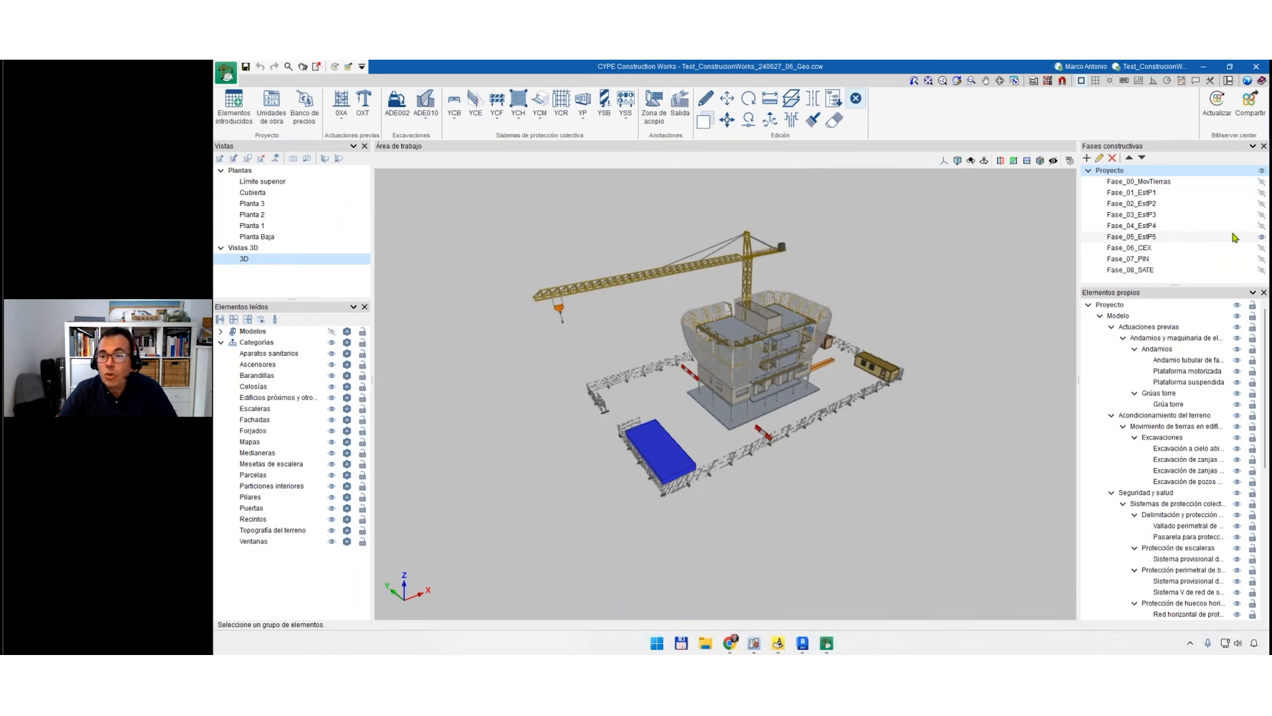
Hide Fase_05_EstP5, display the earthworks phase Fase_00_MovTierras, and turn on Fase_01_EstP1.
{"action": "left_click", "coordinate": [1262, 239]}
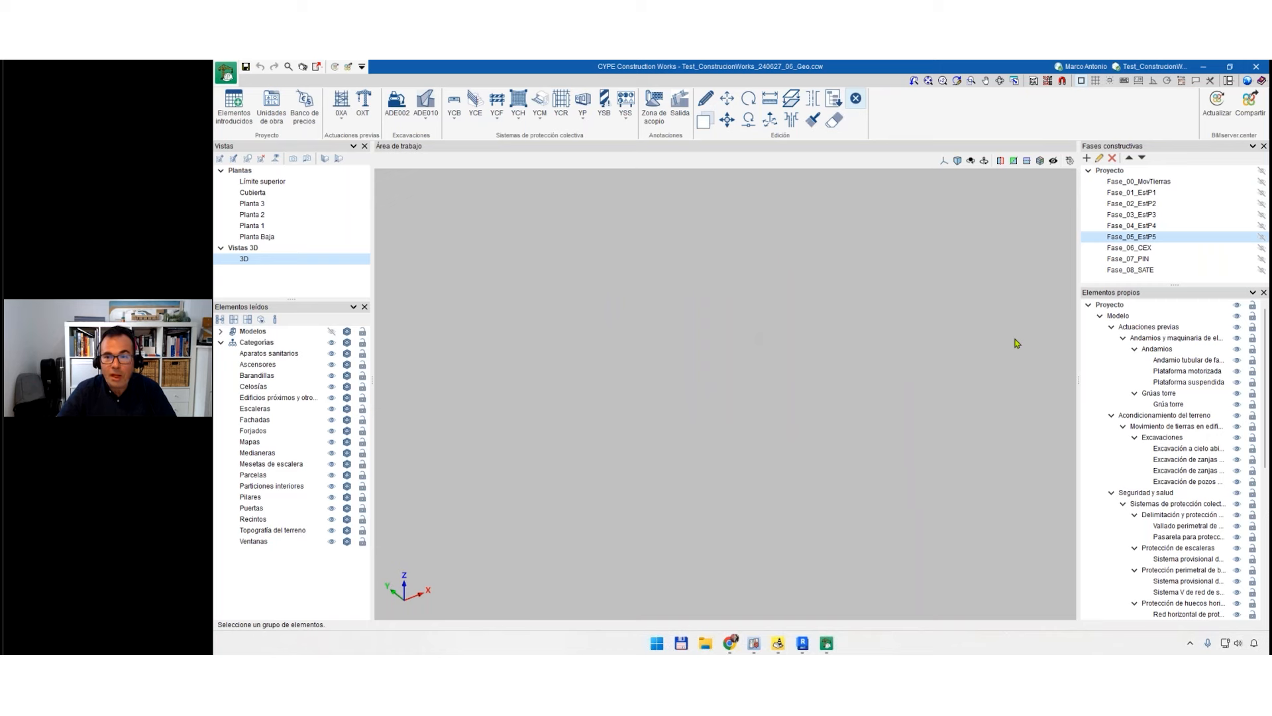
{"action": "left_click", "coordinate": [1262, 181]}
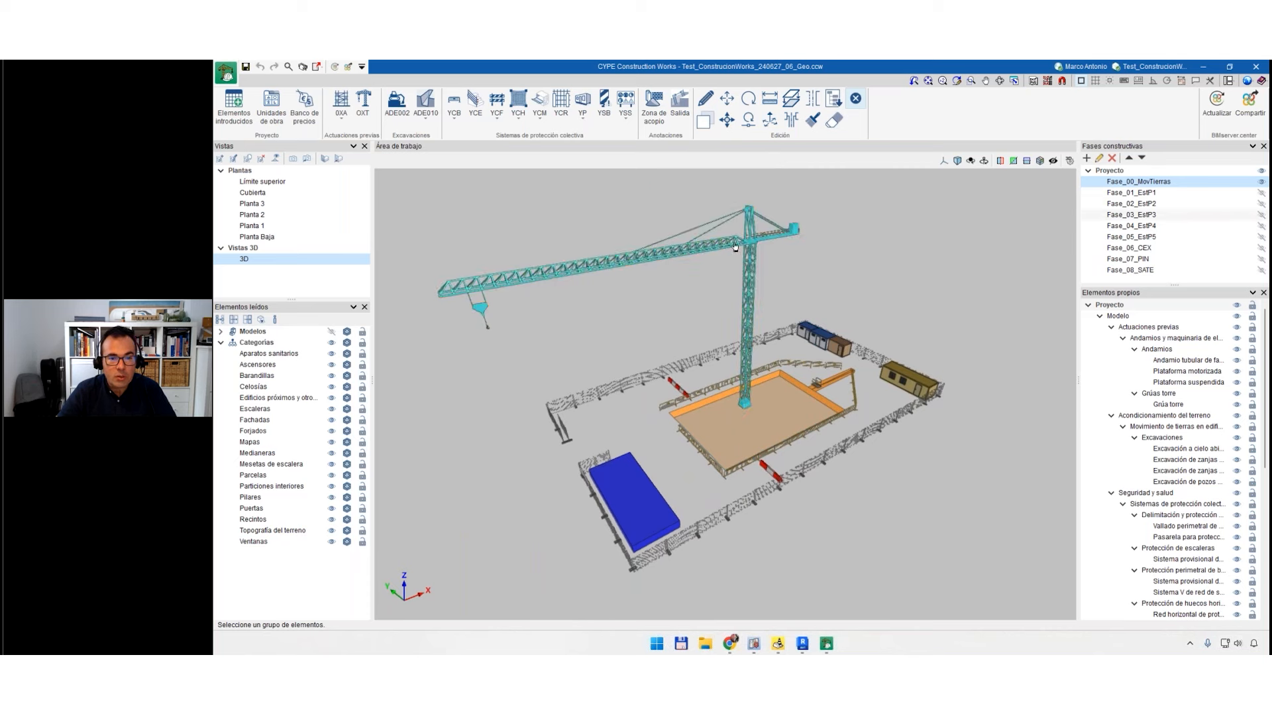
{"action": "left_click", "coordinate": [1261, 192]}
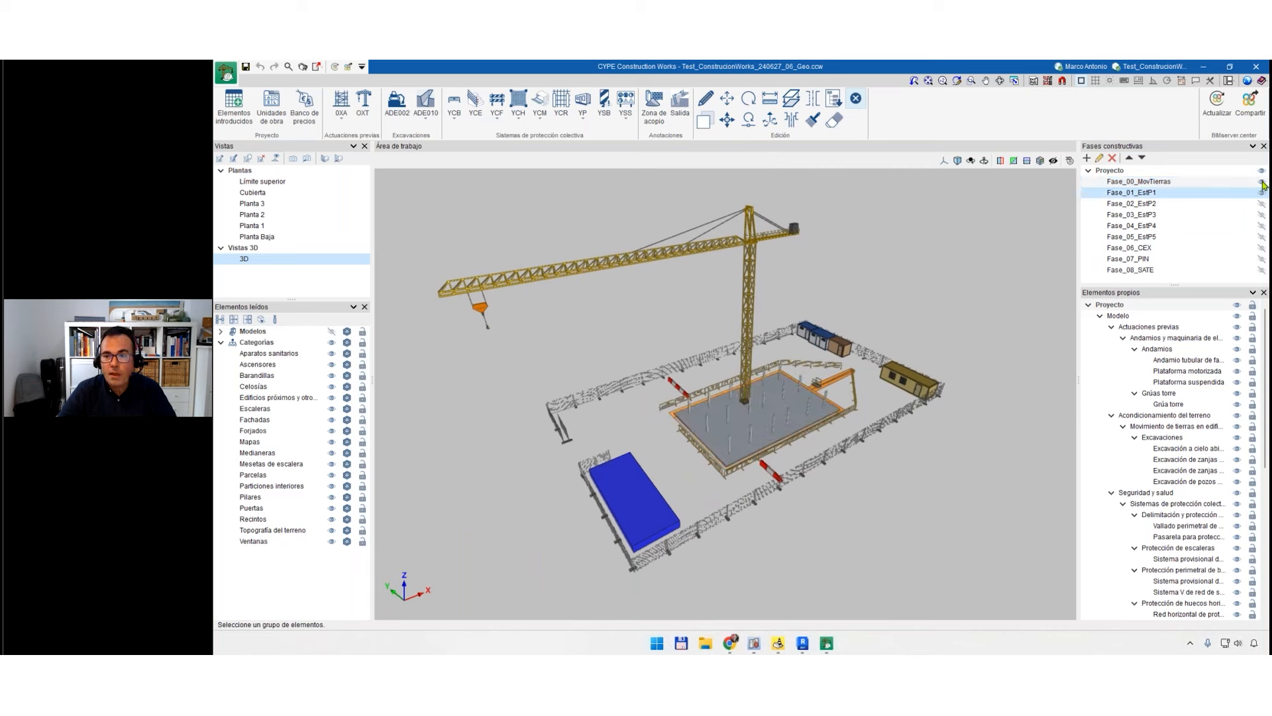
Display only Fase_02_EstP2 and examine its provisional access stair, edge guardrails and perimeter canopy.
{"action": "left_click", "coordinate": [1261, 203]}
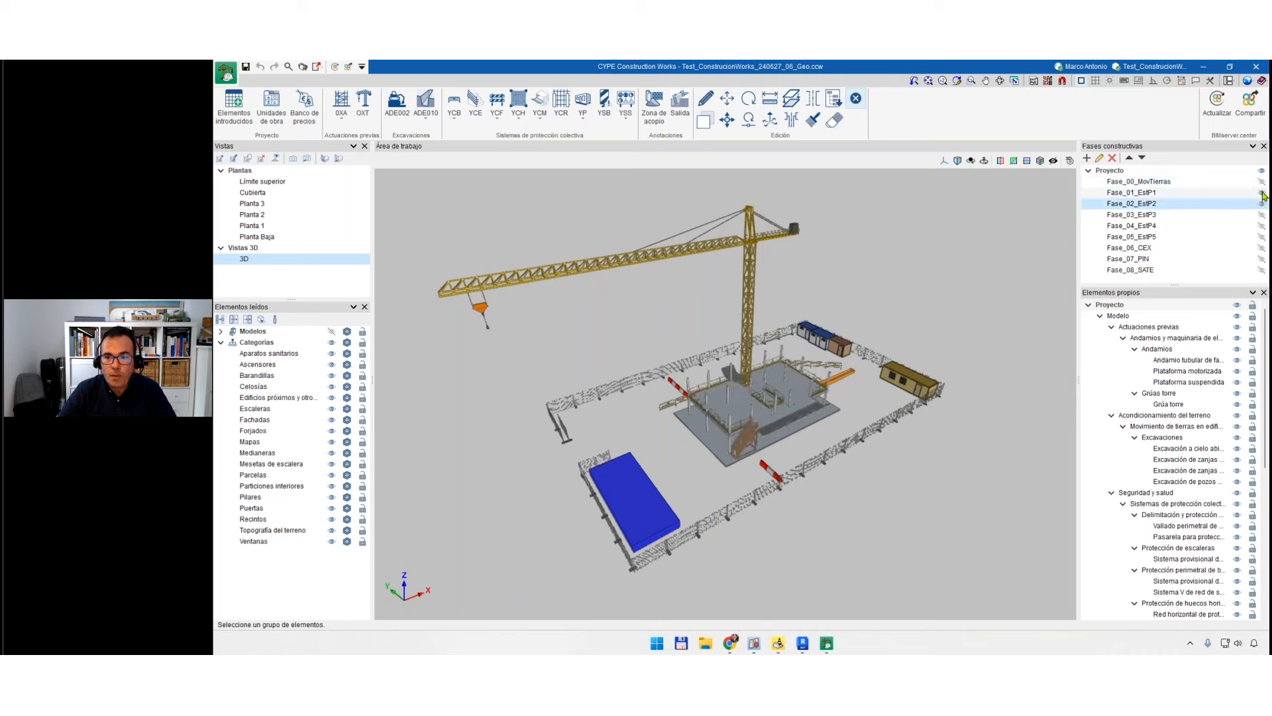
{"action": "scroll", "coordinate": [797, 421], "scroll_direction": "up", "scroll_amount": 2}
{"action": "scroll", "coordinate": [797, 420], "scroll_direction": "up", "scroll_amount": 5}
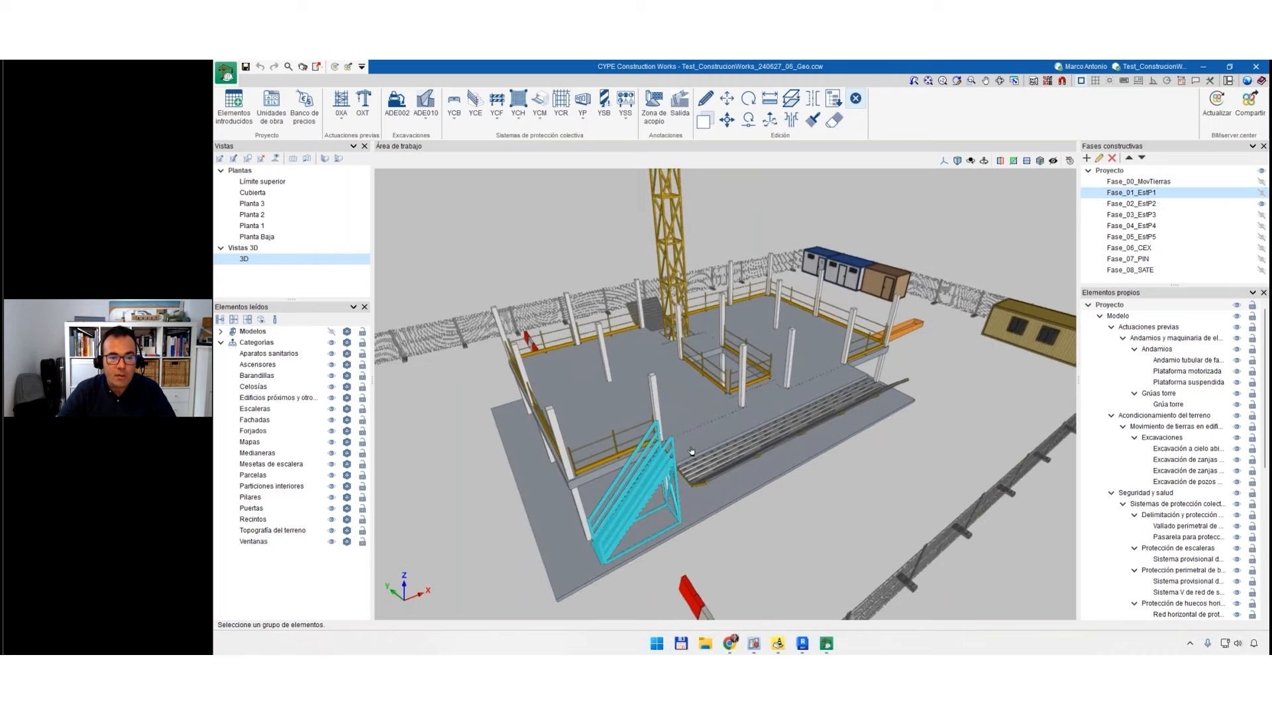
{"action": "middle_click_drag", "start_coordinate": [592, 533], "coordinate": [666, 515]}
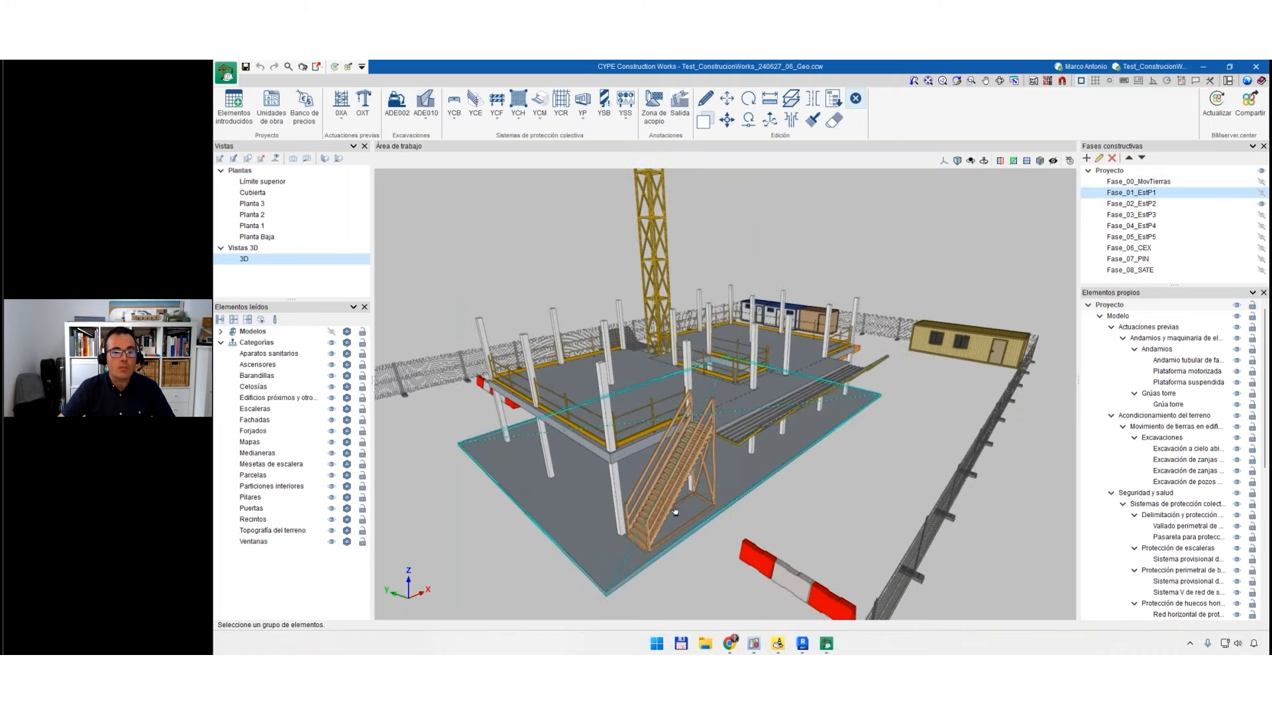
{"action": "middle_click_drag", "start_coordinate": [700, 432], "coordinate": [709, 426]}
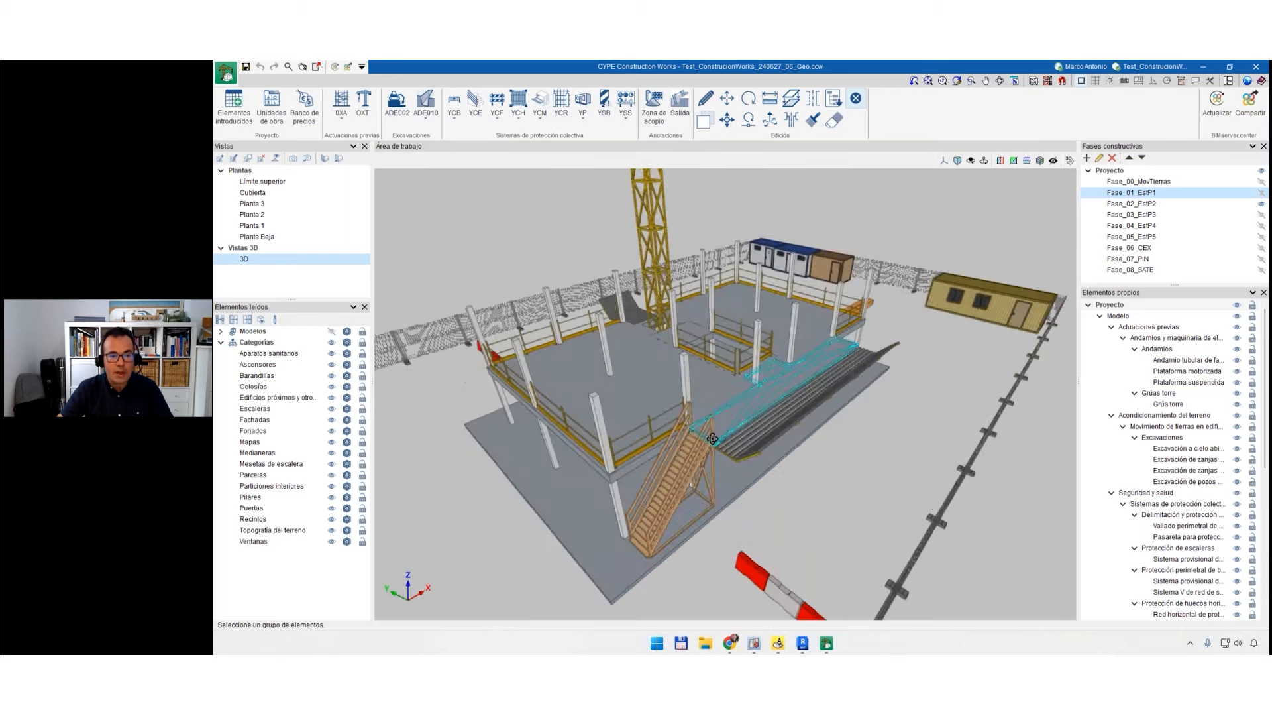
{"action": "scroll", "coordinate": [710, 424], "scroll_direction": "up", "scroll_amount": 3}
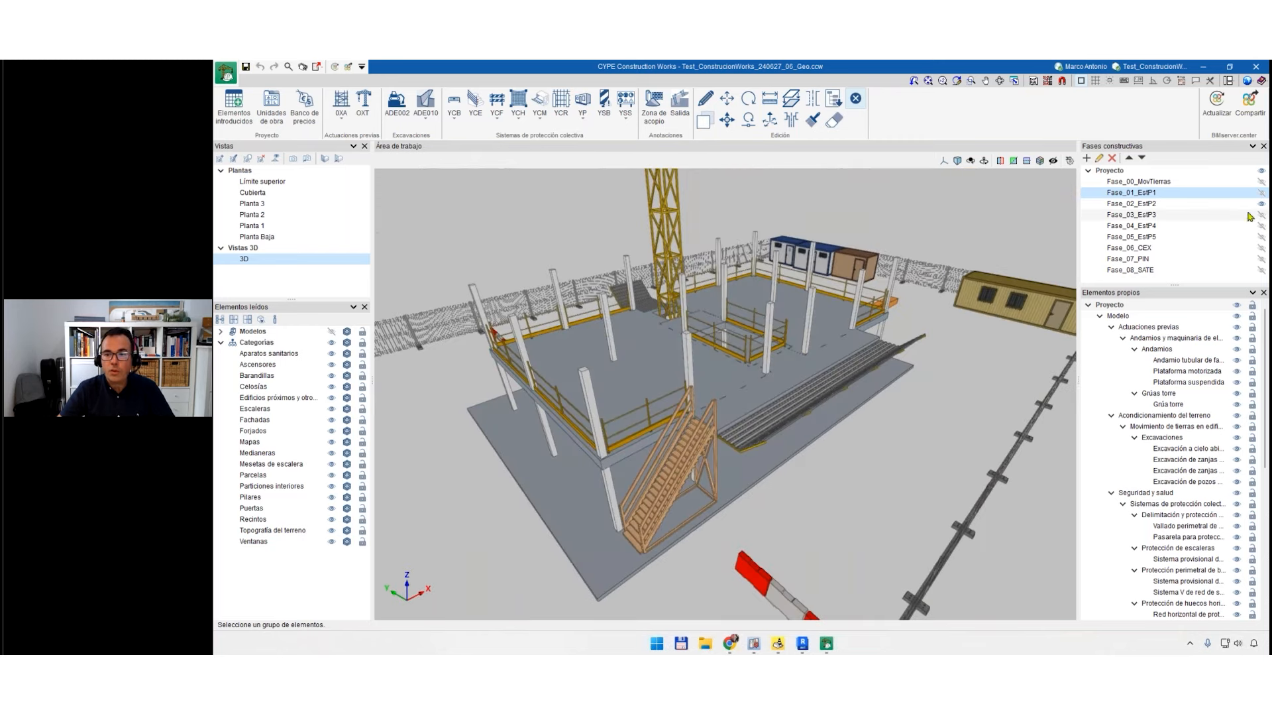
Display Fase_03_EstP3 and Fase_04_EstP4 in turn, and examine the safety nets and the protection around the interior stairs.
{"action": "left_click", "coordinate": [1262, 204]}
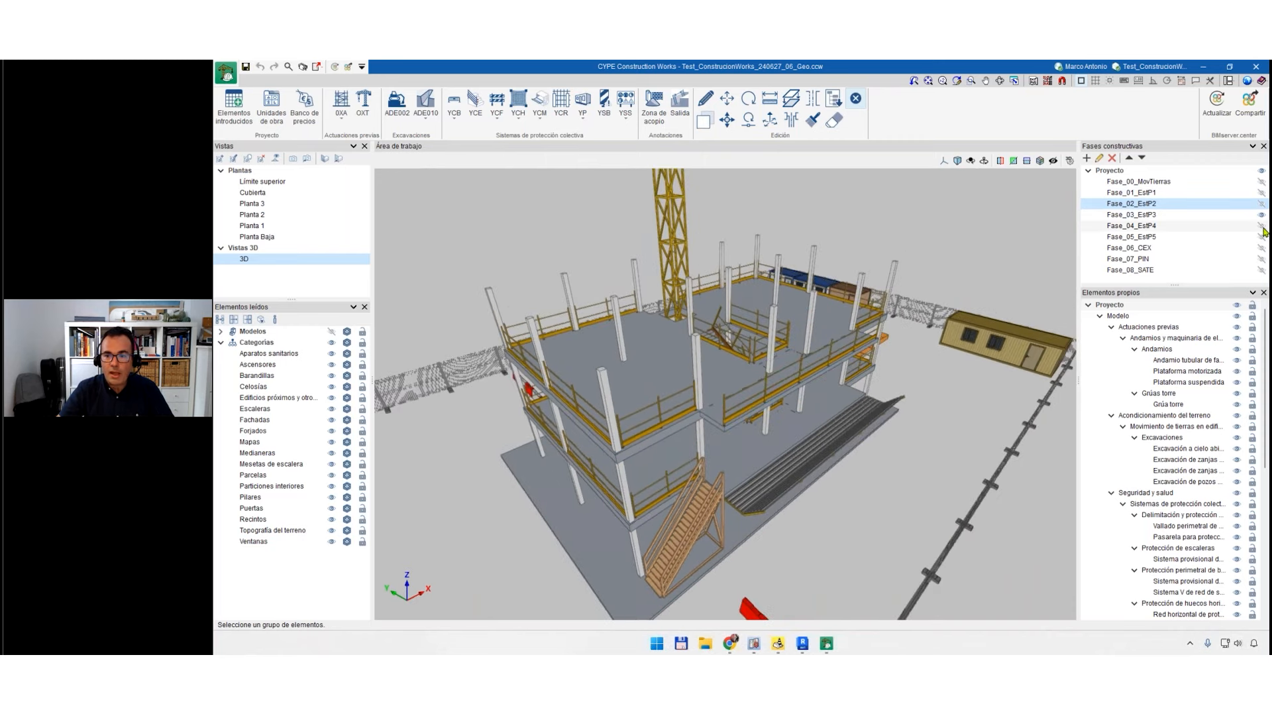
{"action": "left_click", "coordinate": [1262, 215]}
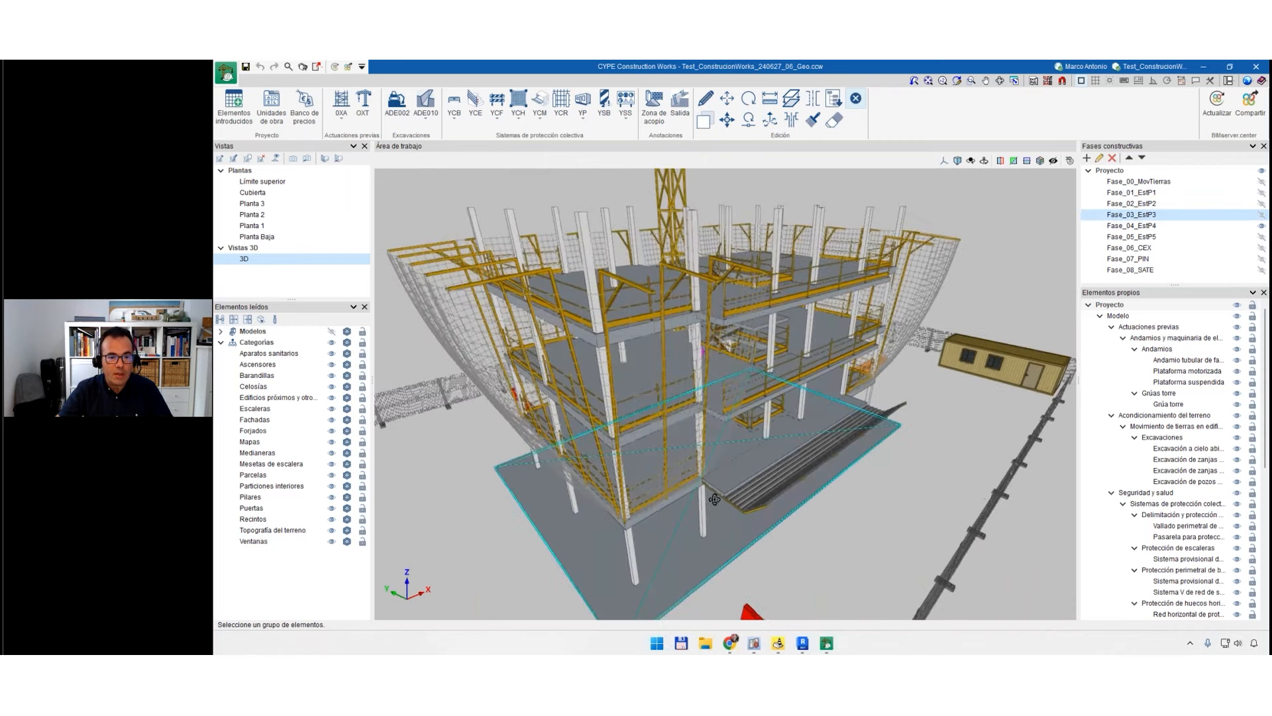
{"action": "middle_click_drag", "start_coordinate": [714, 499], "coordinate": [714, 469]}
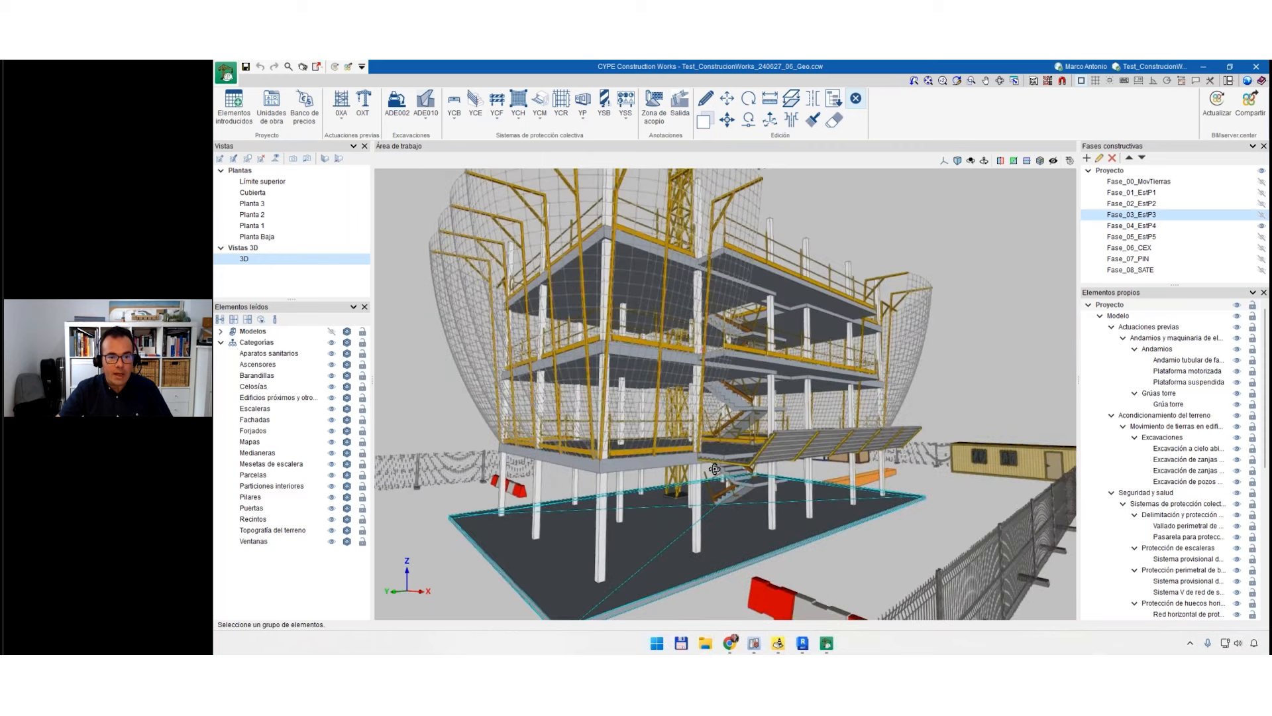
{"action": "scroll", "coordinate": [714, 468], "scroll_direction": "up", "scroll_amount": 10}
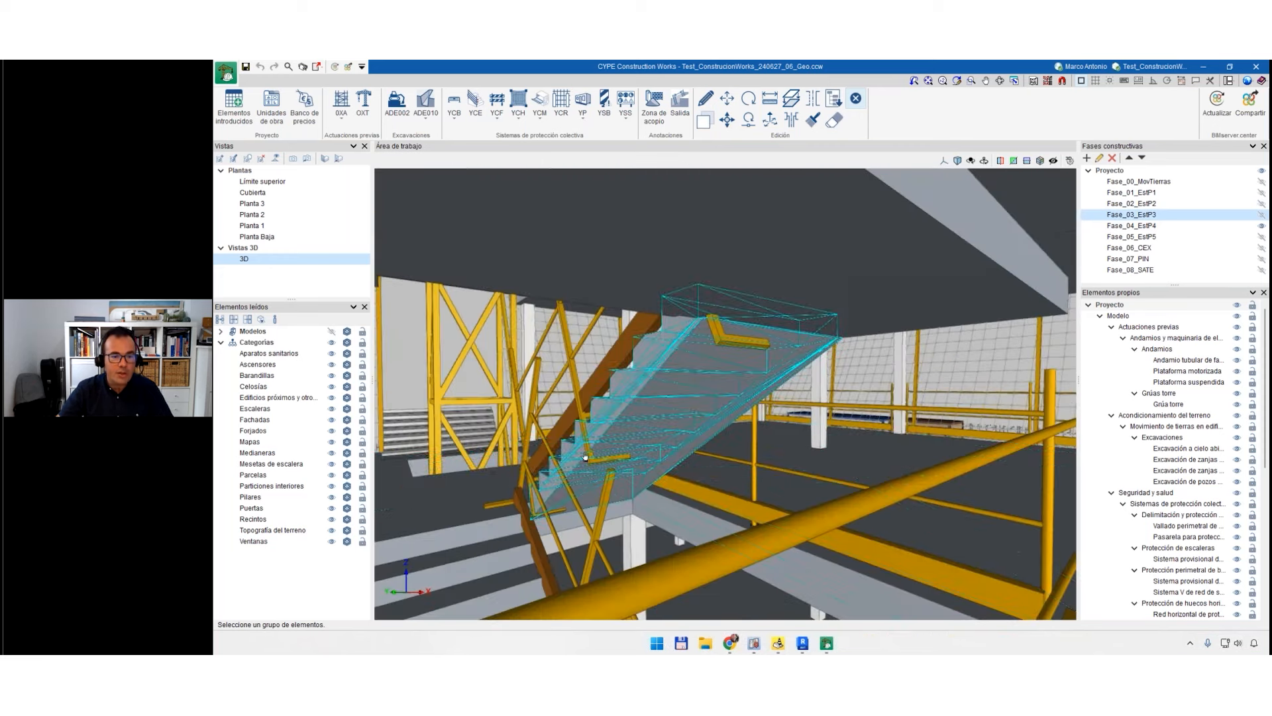
{"action": "scroll", "coordinate": [603, 435], "scroll_direction": "down", "scroll_amount": 5}
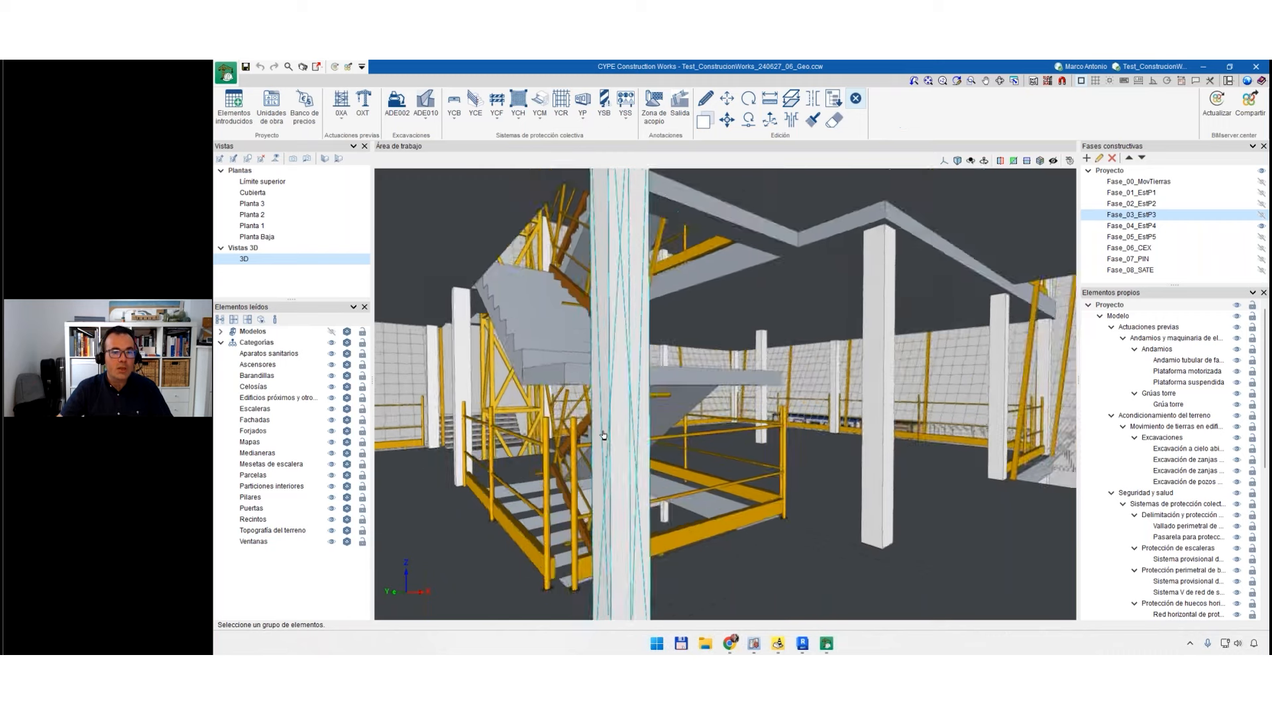
{"action": "scroll", "coordinate": [603, 434], "scroll_direction": "down", "scroll_amount": 10}
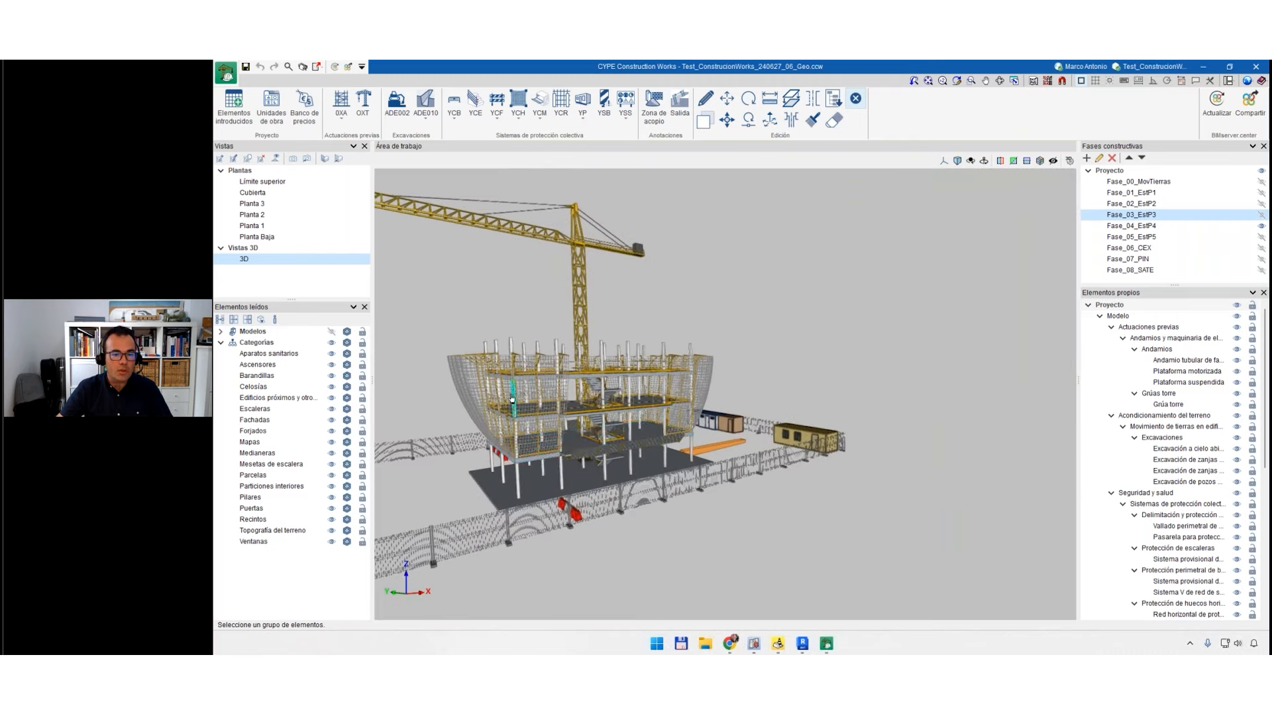
{"action": "scroll", "coordinate": [512, 397], "scroll_direction": "up", "scroll_amount": 6}
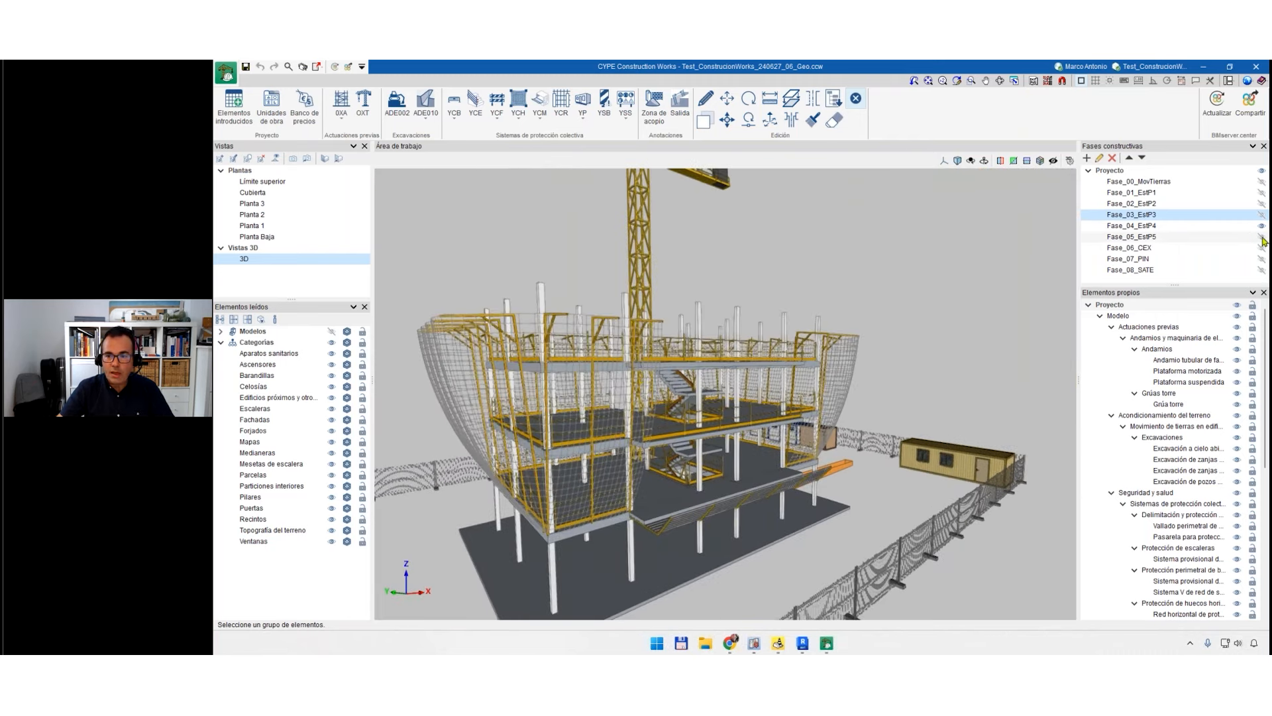
Switch the displayed phase to Fase_05_EstP5 and on to Fase_06_CEX to review the façade enclosure.
{"action": "left_click", "coordinate": [1261, 226]}
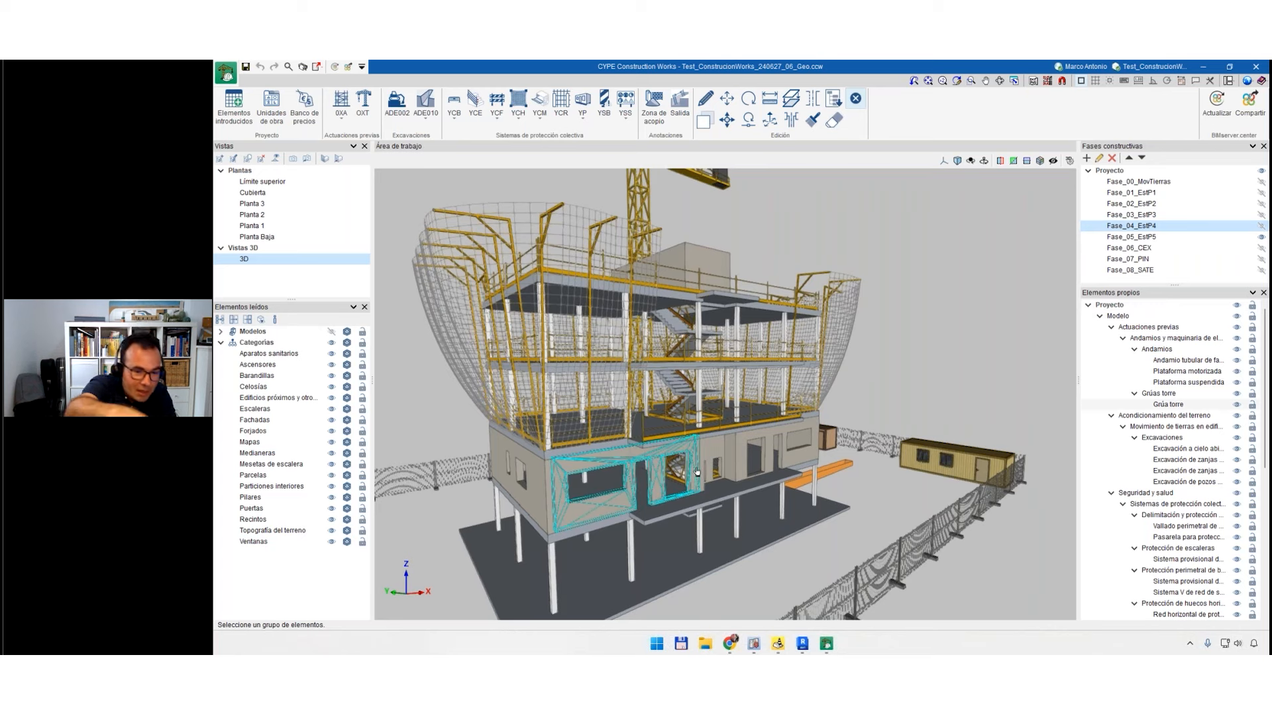
{"action": "left_click", "coordinate": [1261, 247]}
{"action": "scroll", "coordinate": [814, 324], "scroll_direction": "up", "scroll_amount": 3}
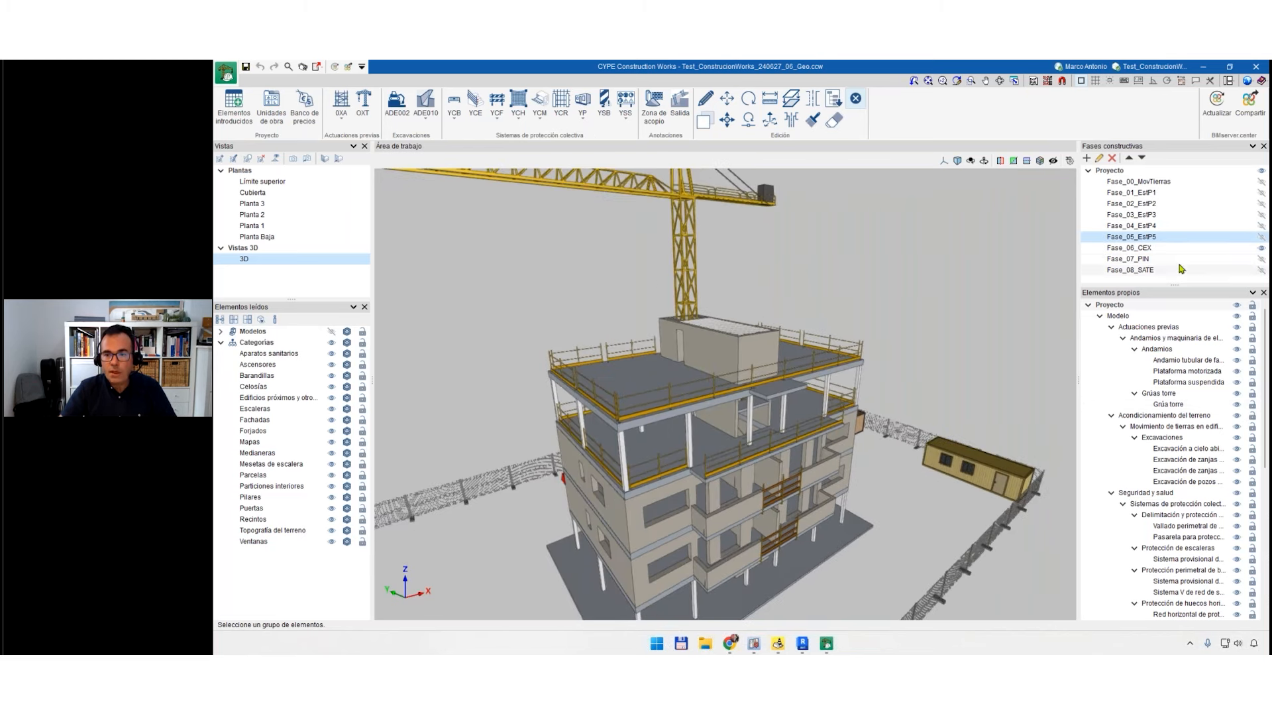
Display Fase_07_PIN and Fase_08_SATE in turn, and examine the tubular scaffold on the façade from several angles and close up.
{"action": "left_click", "coordinate": [1260, 259]}
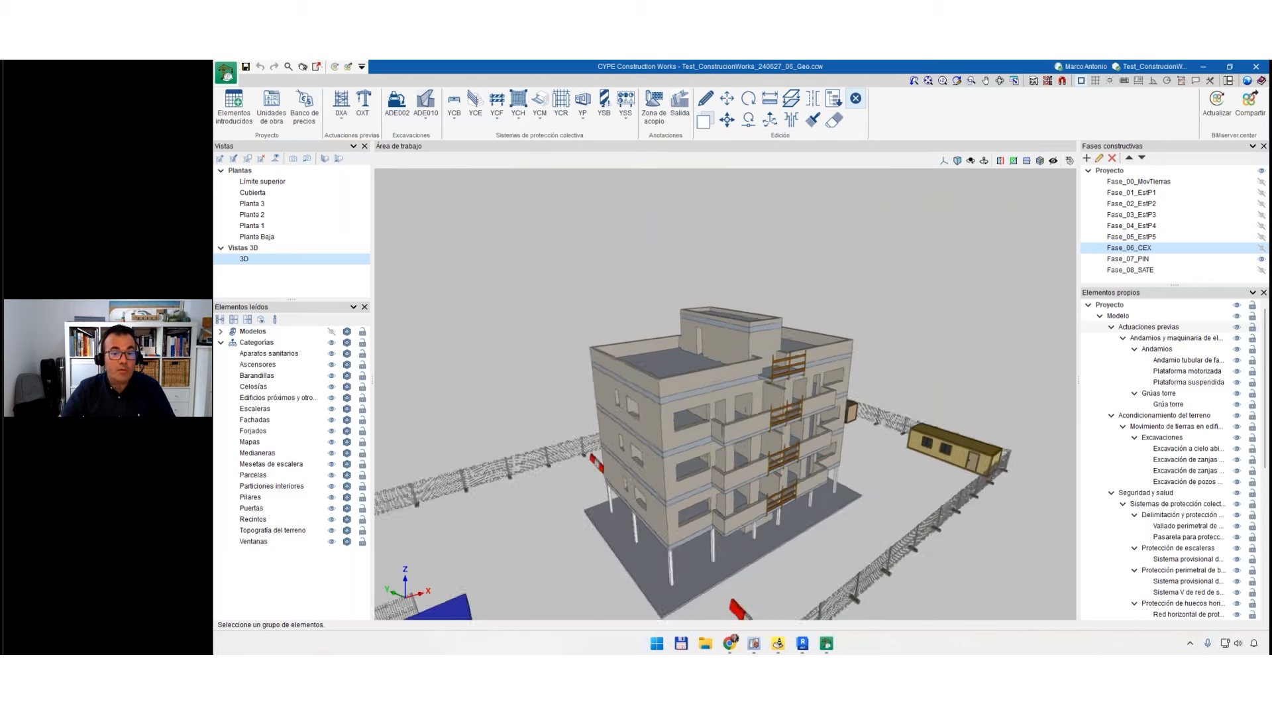
{"action": "left_click", "coordinate": [1260, 270]}
{"action": "middle_click_drag", "start_coordinate": [480, 505], "coordinate": [669, 474]}
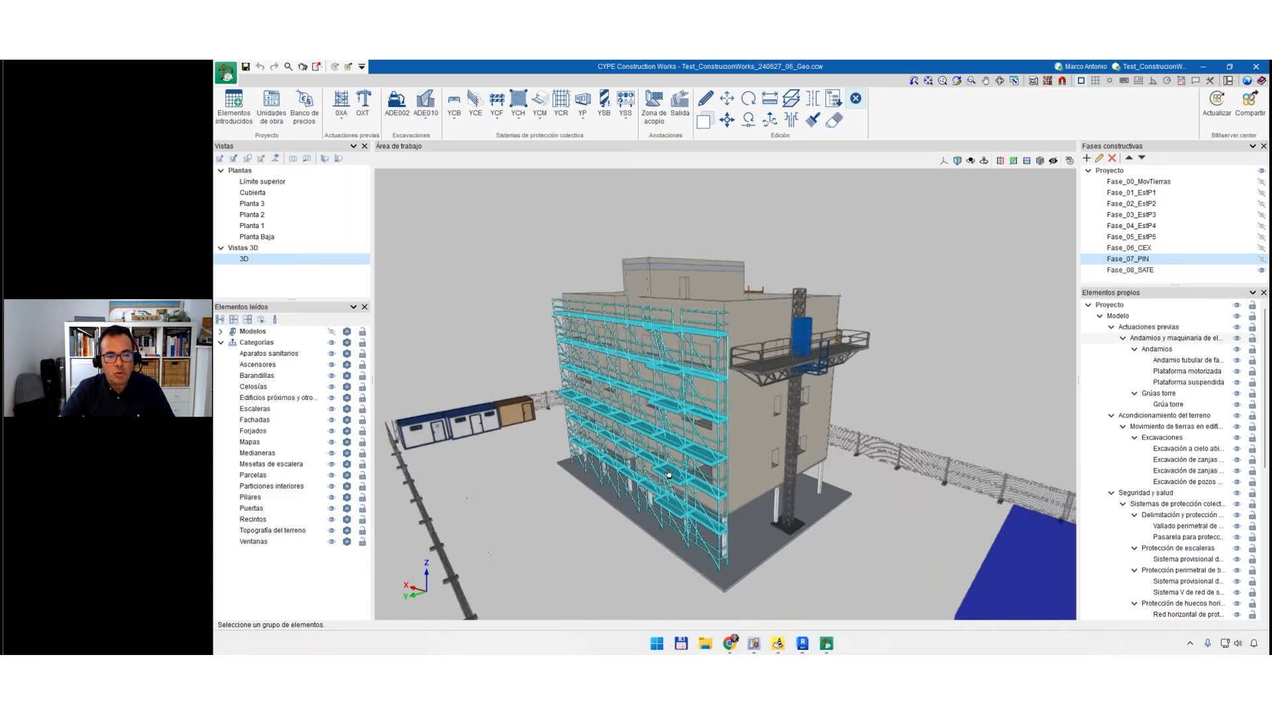
{"action": "scroll", "coordinate": [670, 474], "scroll_direction": "up", "scroll_amount": 2}
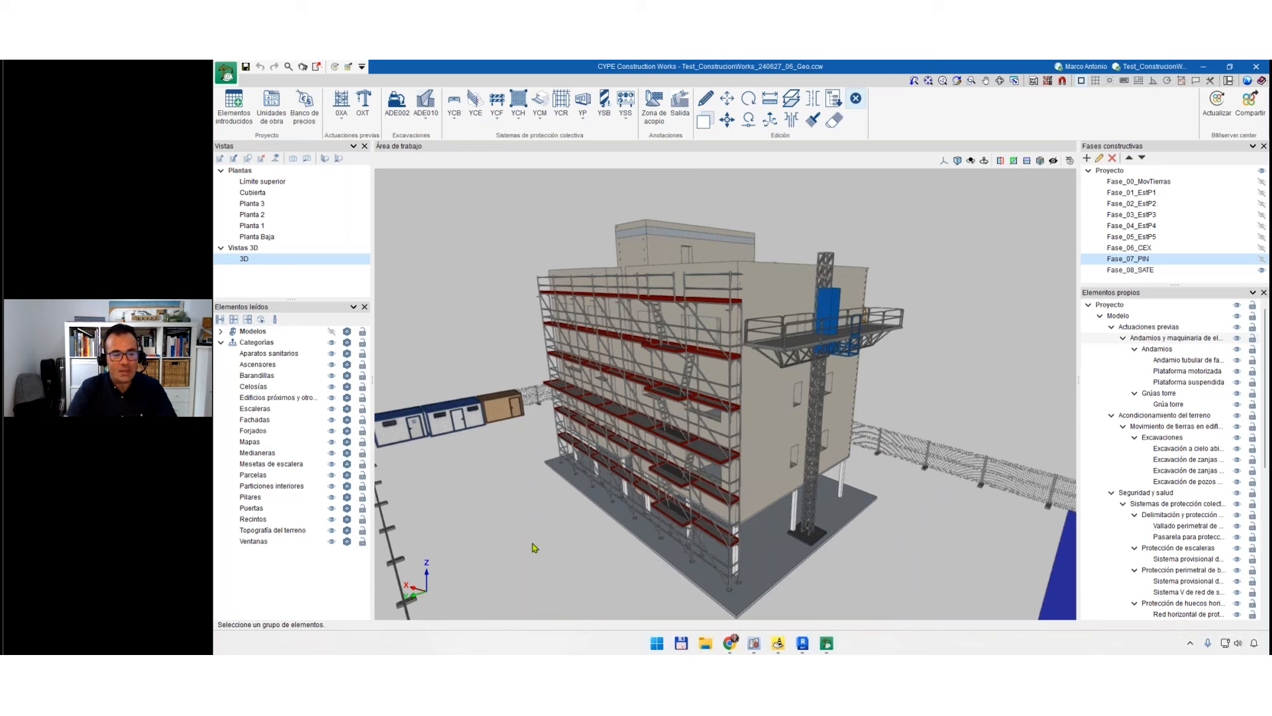
{"action": "middle_click_drag", "start_coordinate": [543, 517], "coordinate": [701, 446]}
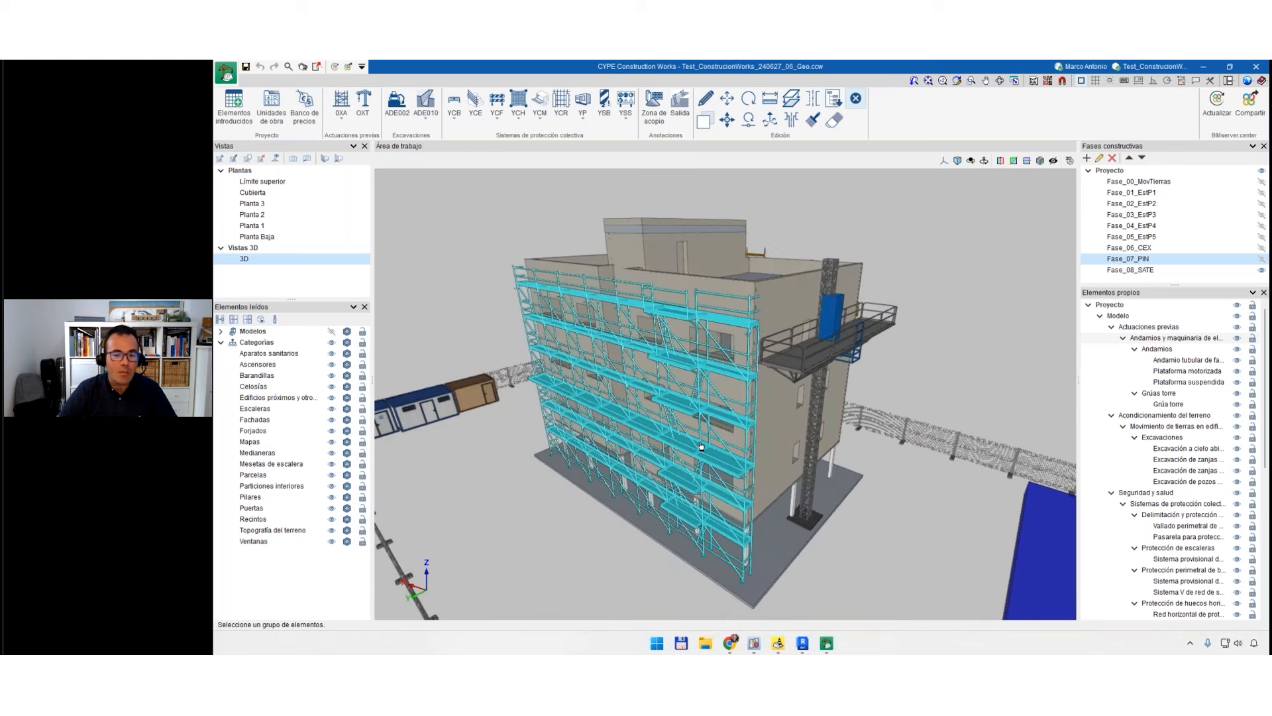
{"action": "scroll", "coordinate": [648, 554], "scroll_direction": "up", "scroll_amount": 10}
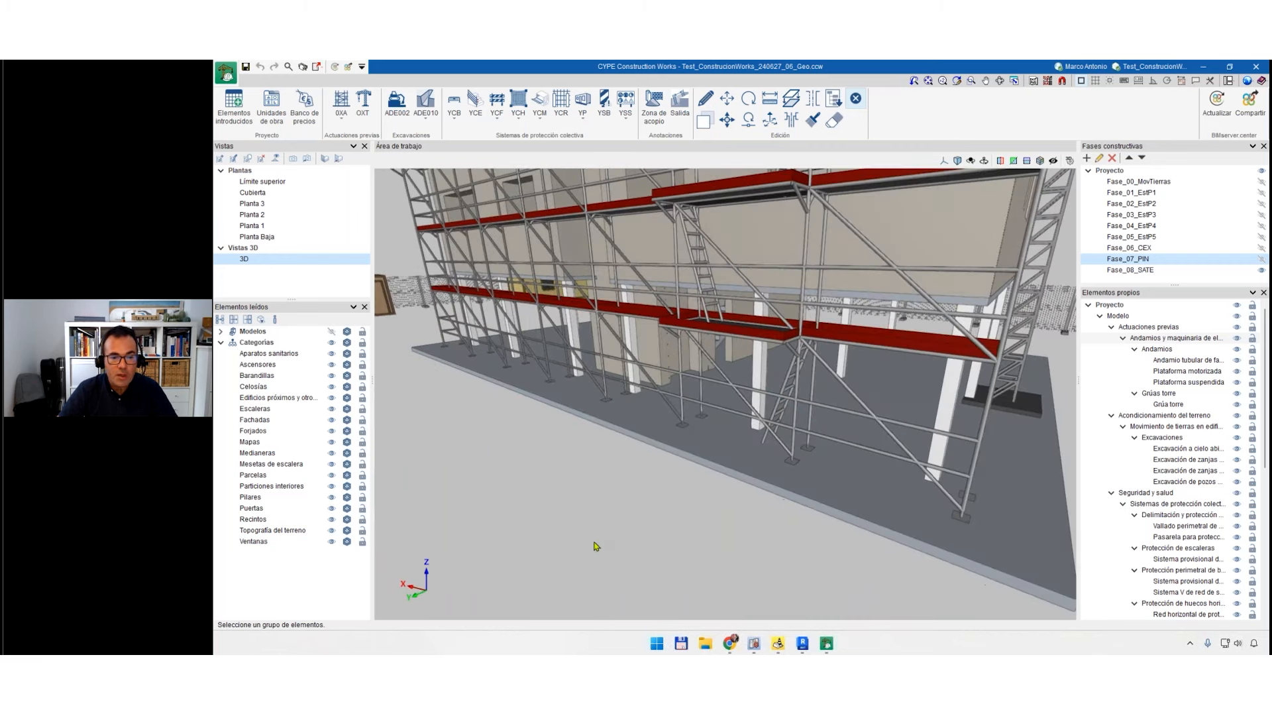
{"action": "scroll", "coordinate": [596, 544], "scroll_direction": "down", "scroll_amount": 10}
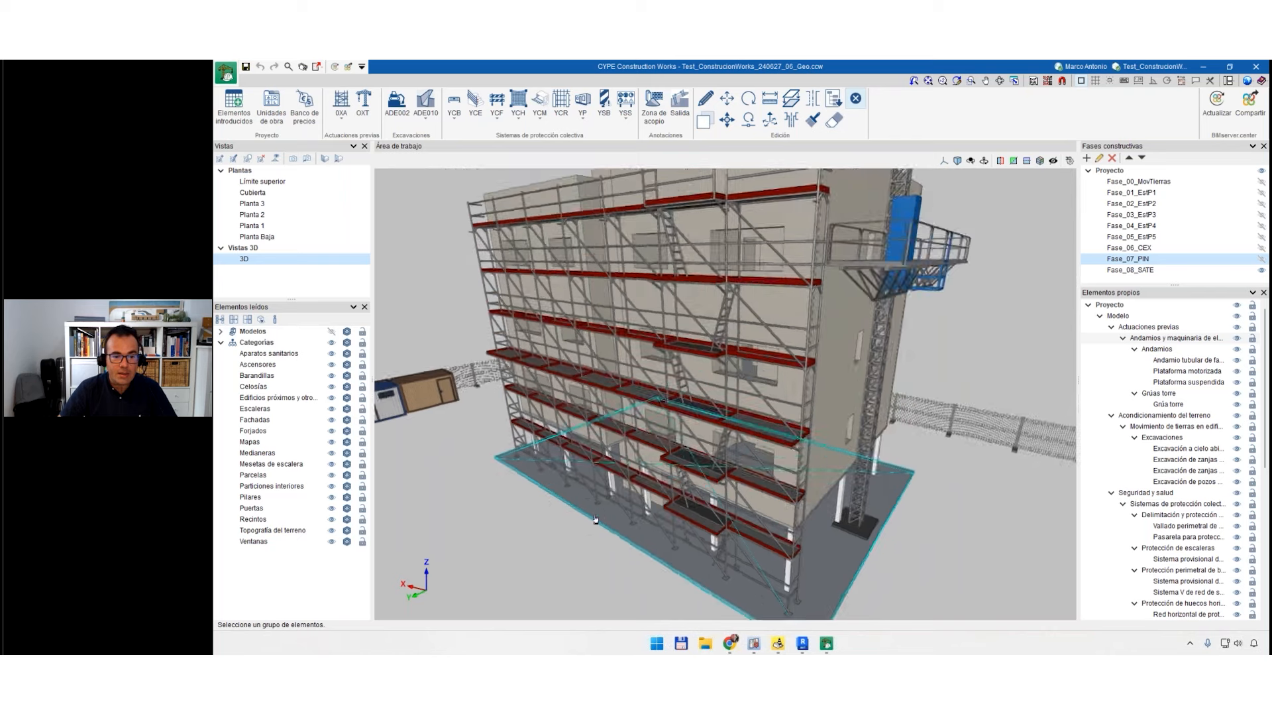
Examine the mast-climbing work platform and the suspended platforms on the other façades in Fase_08_SATE.
{"action": "middle_click_drag", "start_coordinate": [583, 521], "coordinate": [775, 501]}
{"action": "scroll", "coordinate": [792, 510], "scroll_direction": "down", "scroll_amount": 5}
{"action": "scroll", "coordinate": [772, 493], "scroll_direction": "up", "scroll_amount": 10}
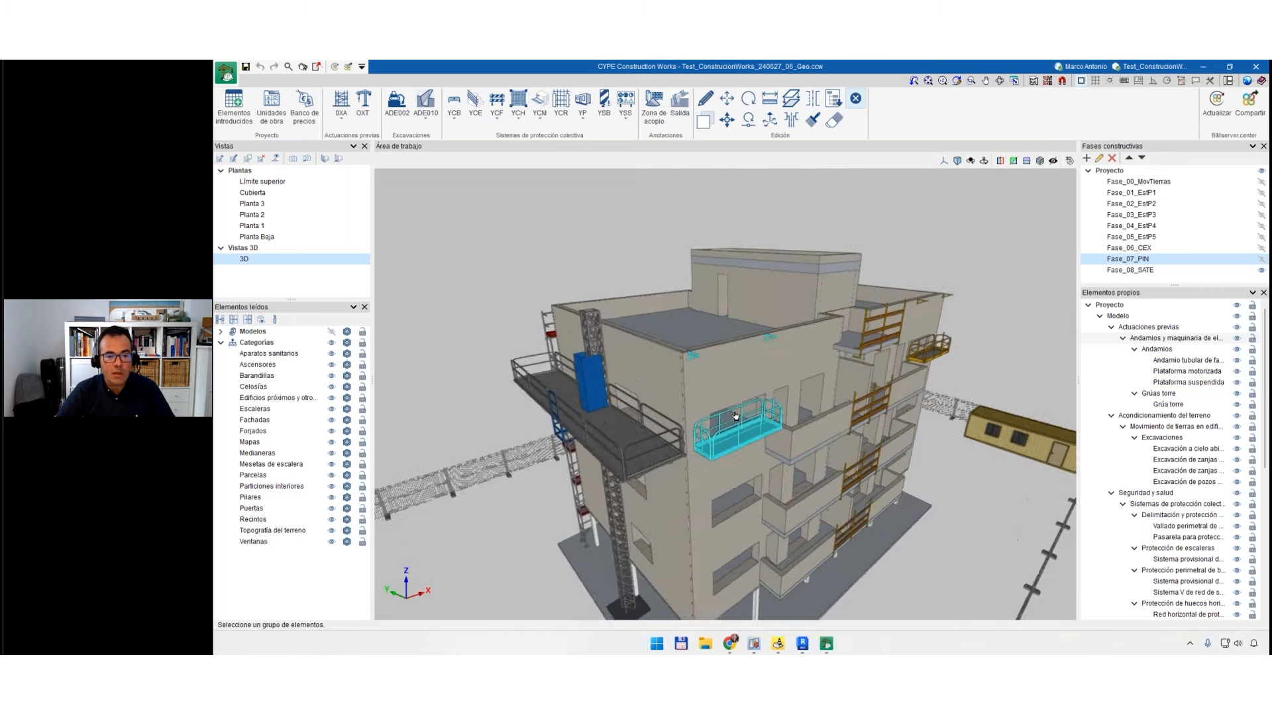
{"action": "scroll", "coordinate": [664, 289], "scroll_direction": "down", "scroll_amount": 10}
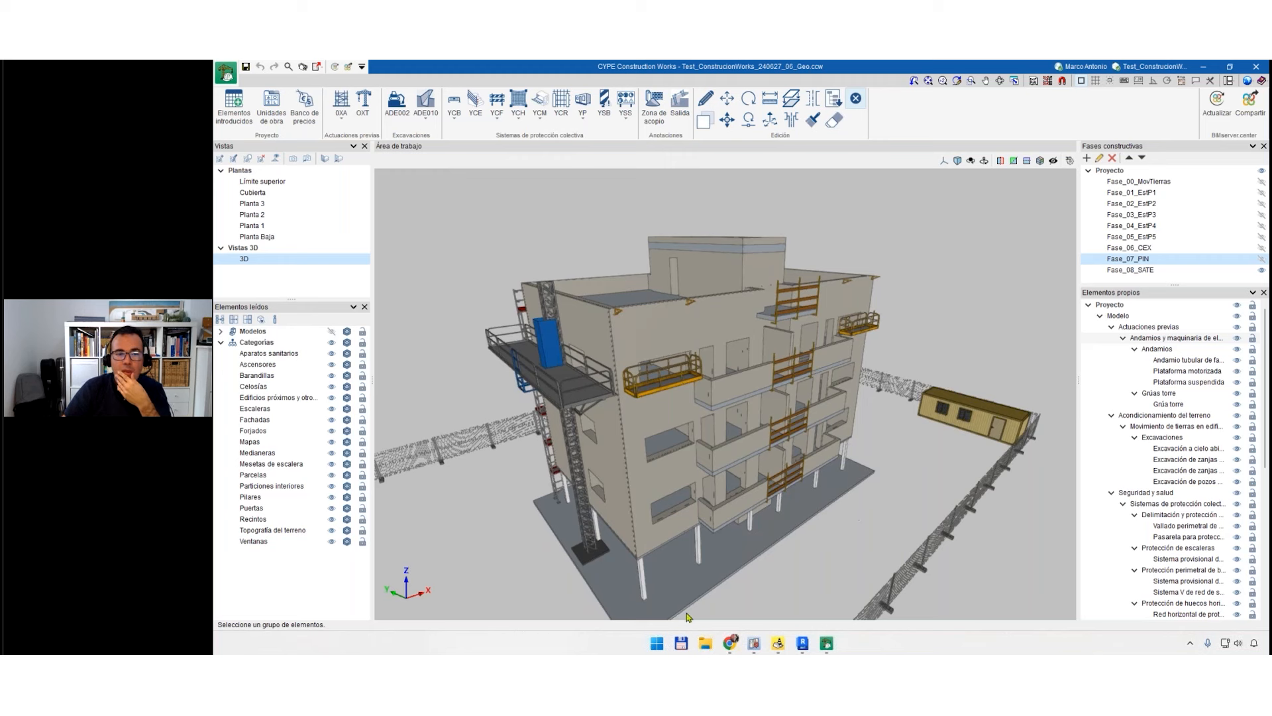
Hide the Emplazamiento model and the Fase_08_SATE phase so only the finished building model is displayed.
{"action": "left_click", "coordinate": [221, 332]}
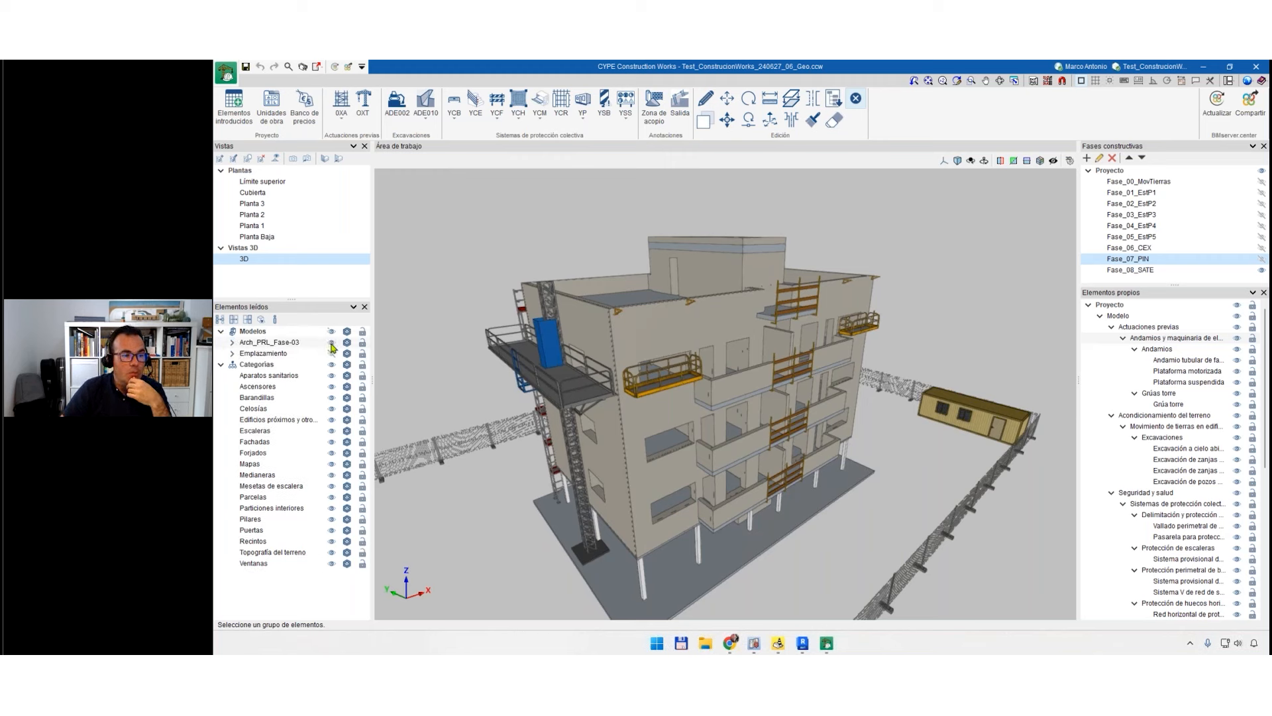
{"action": "left_click", "coordinate": [331, 353]}
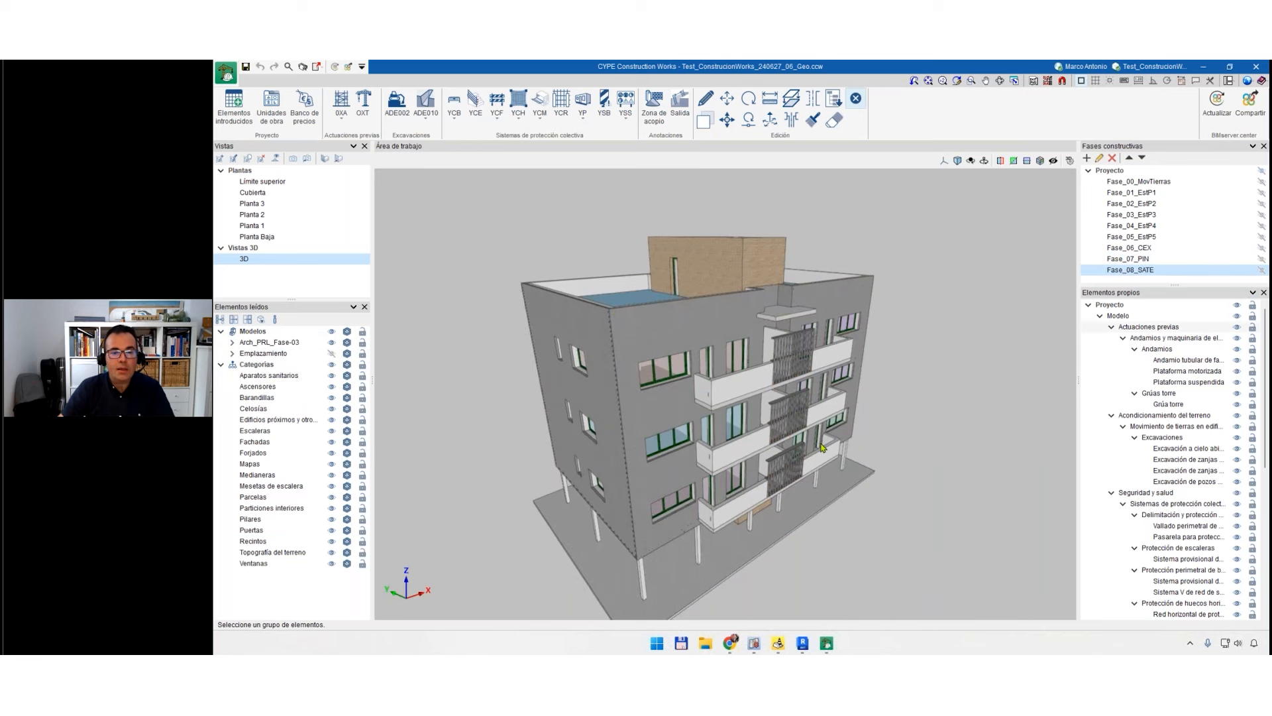
{"action": "scroll", "coordinate": [821, 447], "scroll_direction": "down", "scroll_amount": 2}
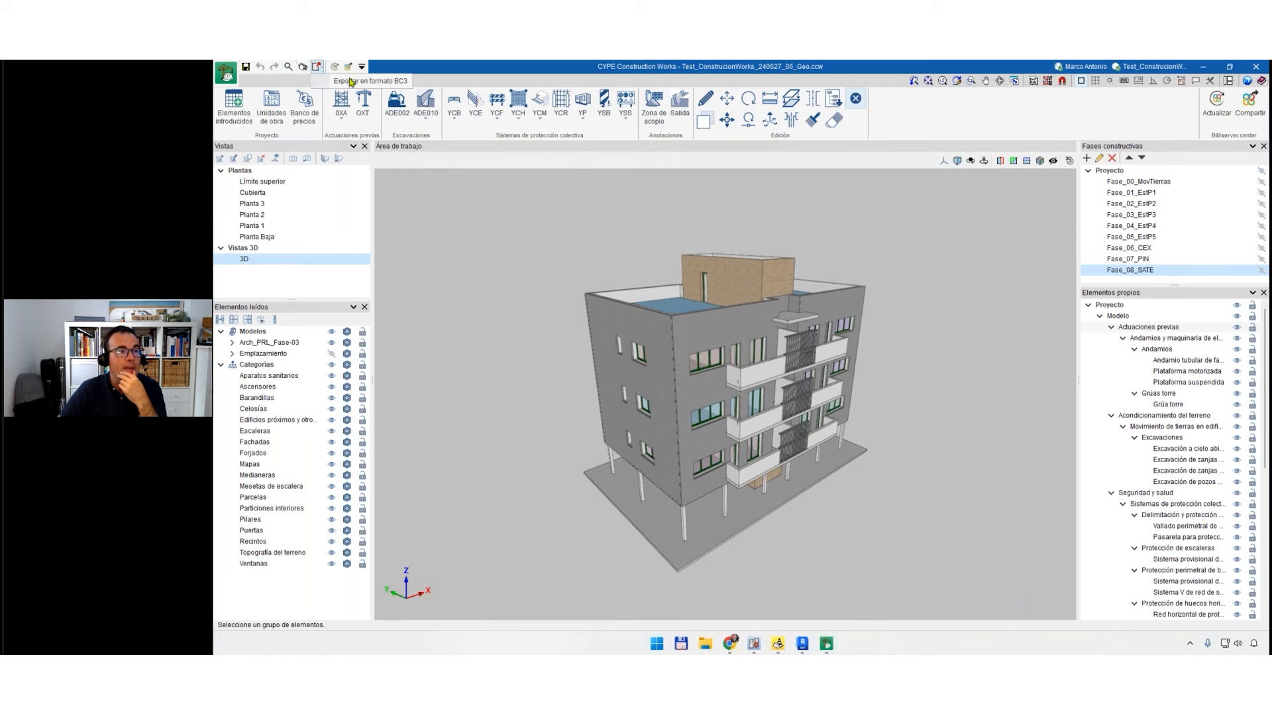
Export the measurements and budget to Arquímedes, overwriting the existing Test_ConstrucionWorks_240627_06_Geo.bc3, and maximize the budget window.
{"action": "left_click", "coordinate": [317, 67]}
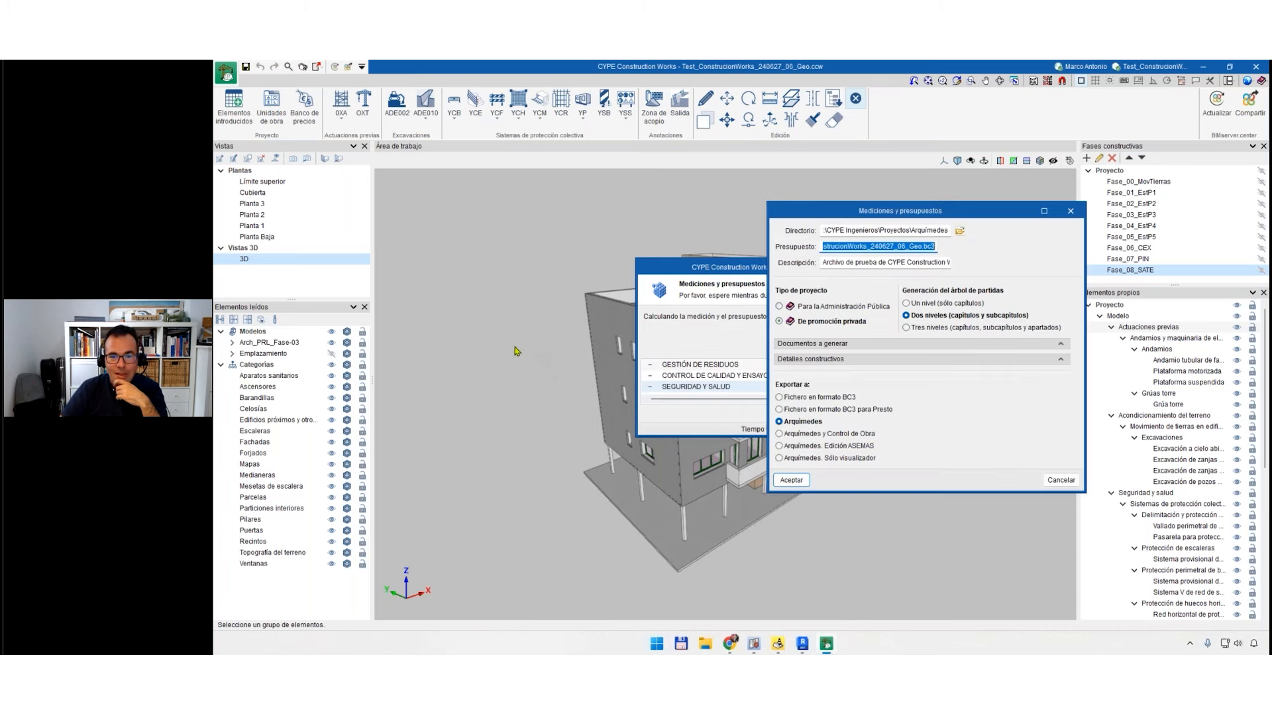
{"action": "left_click", "coordinate": [791, 480]}
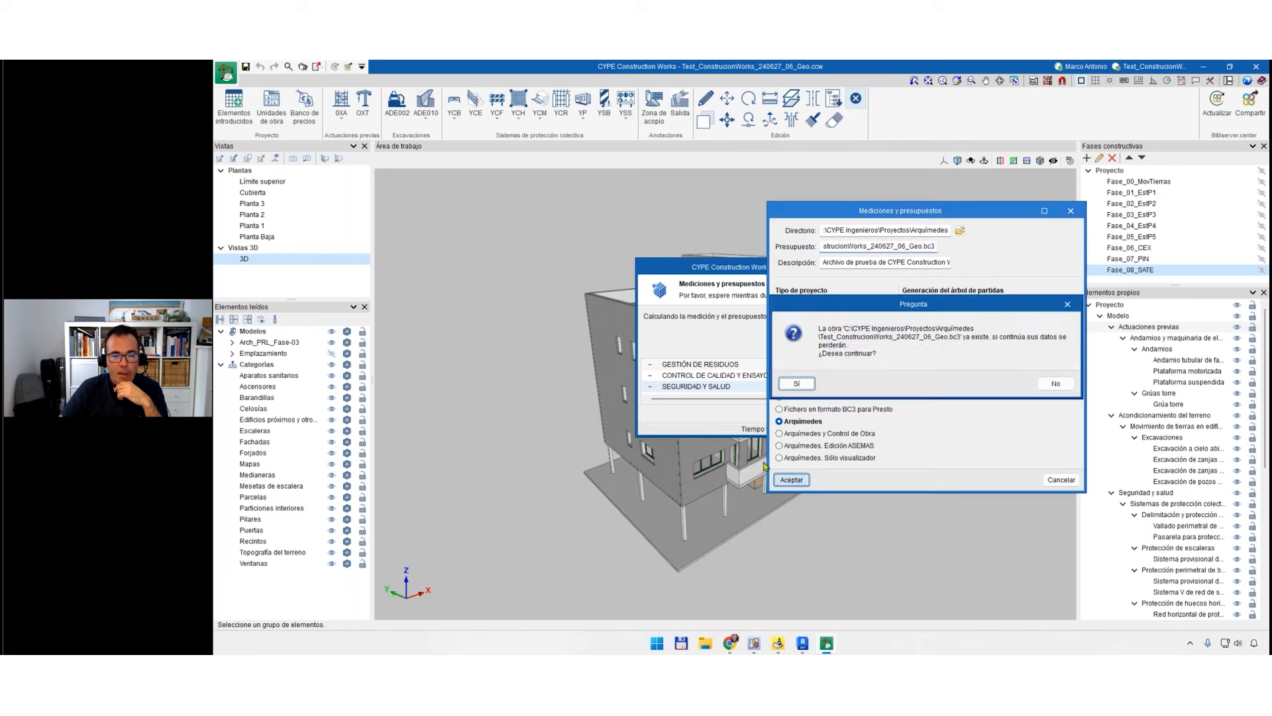
{"action": "key", "text": "Return"}
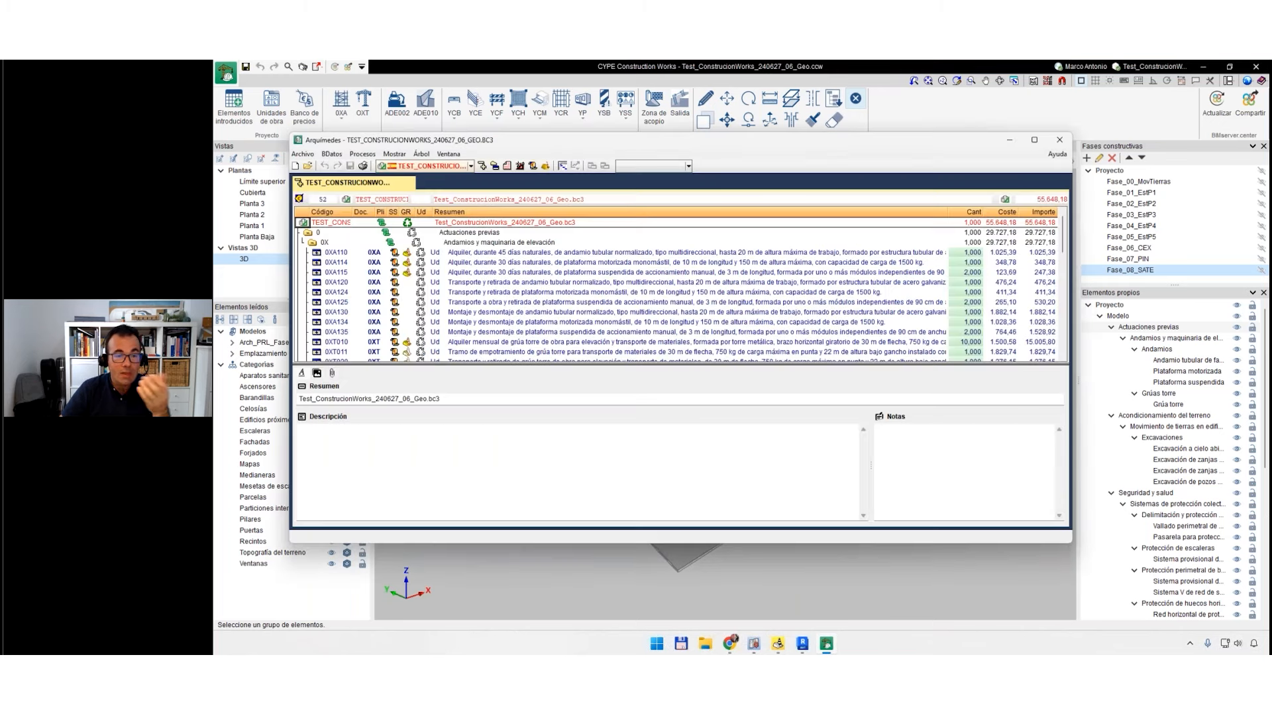
{"action": "left_click", "coordinate": [1036, 140]}
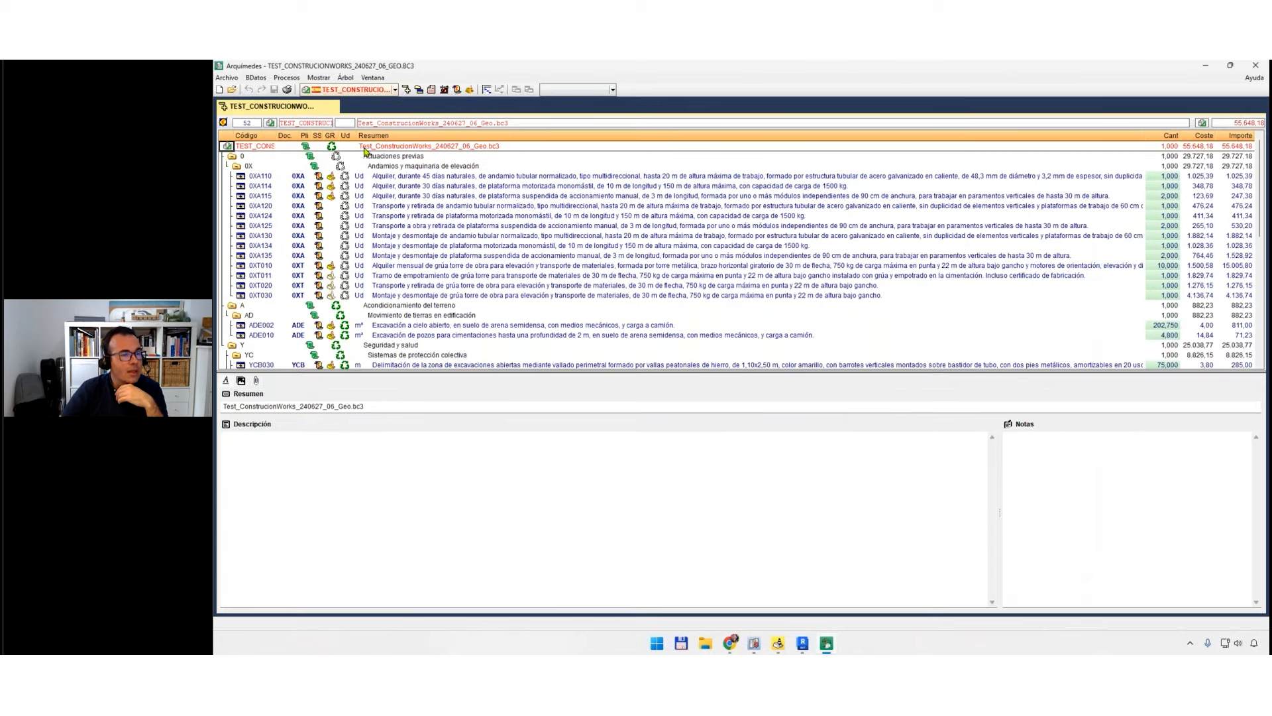
Start the full Estudio de seguridad y salud document and advance through its sections to Primeros auxilios.
{"action": "left_click", "coordinate": [226, 79]}
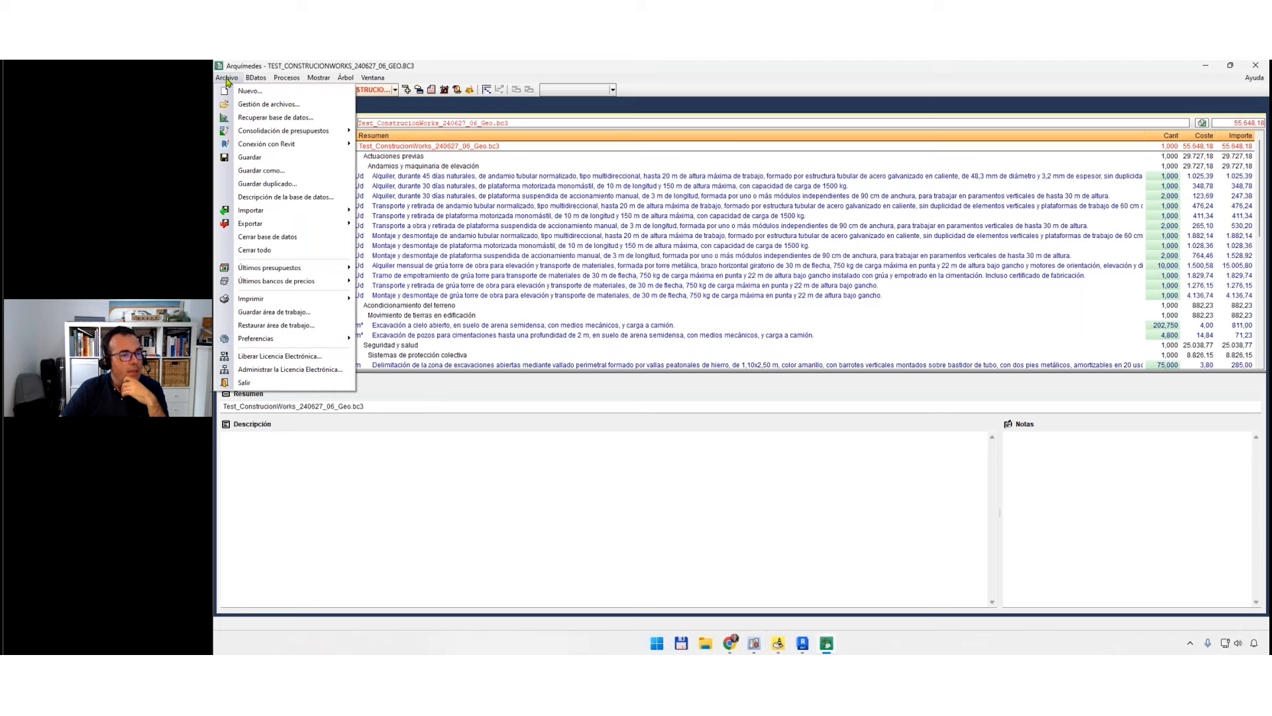
{"action": "mouse_move", "coordinate": [275, 301]}
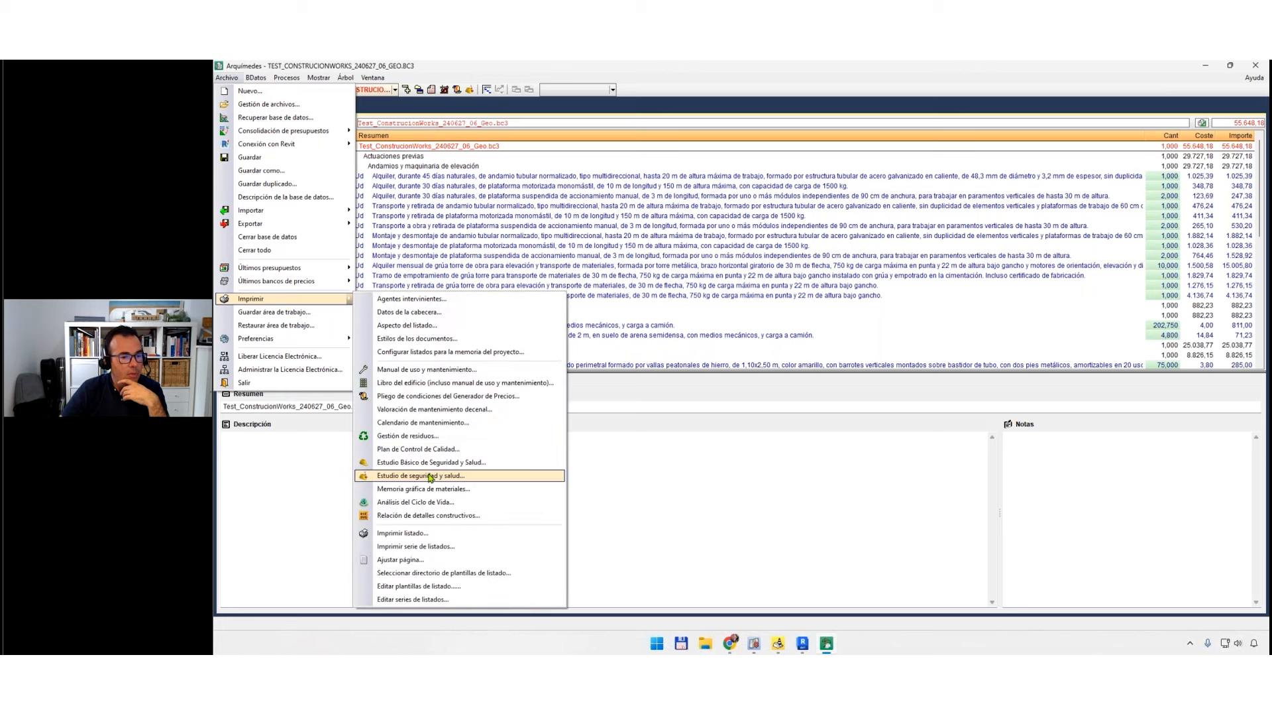
{"action": "left_click", "coordinate": [431, 476]}
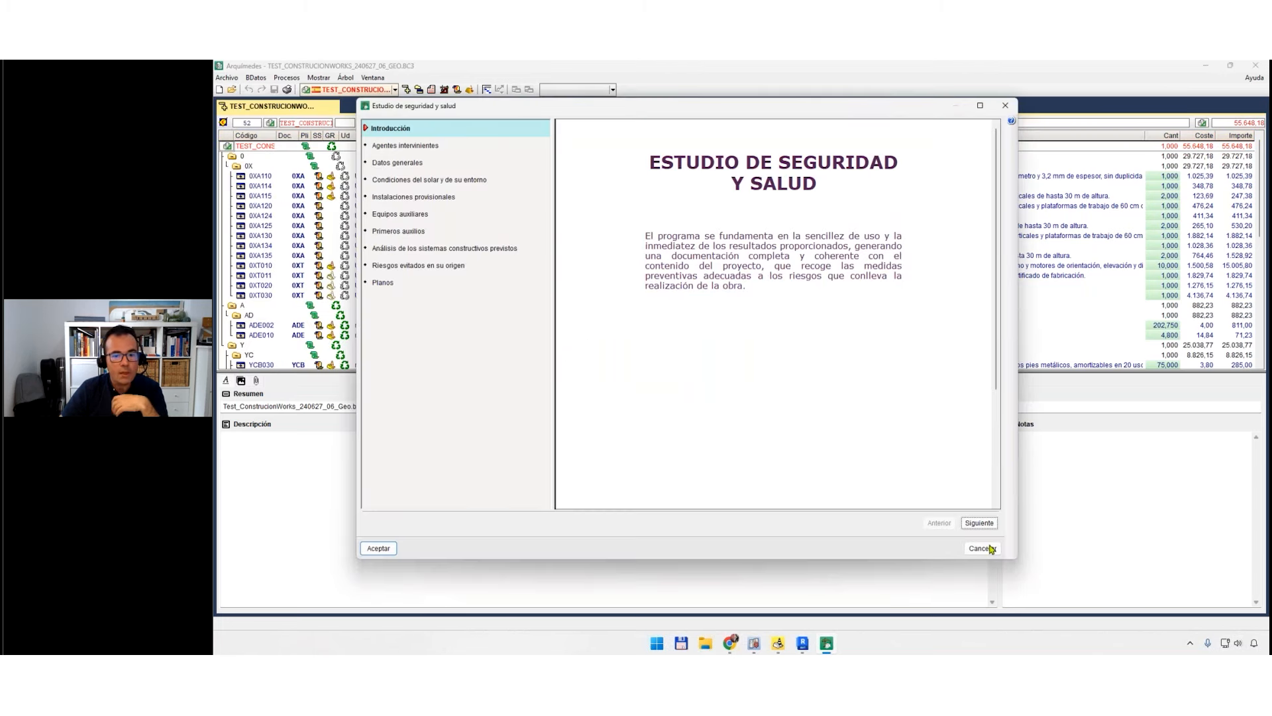
{"action": "left_click", "coordinate": [979, 523]}
{"action": "left_click", "coordinate": [979, 522]}
{"action": "left_click", "coordinate": [979, 522]}
{"action": "left_click", "coordinate": [979, 523]}
{"action": "left_click", "coordinate": [979, 523]}
{"action": "left_click", "coordinate": [979, 522]}
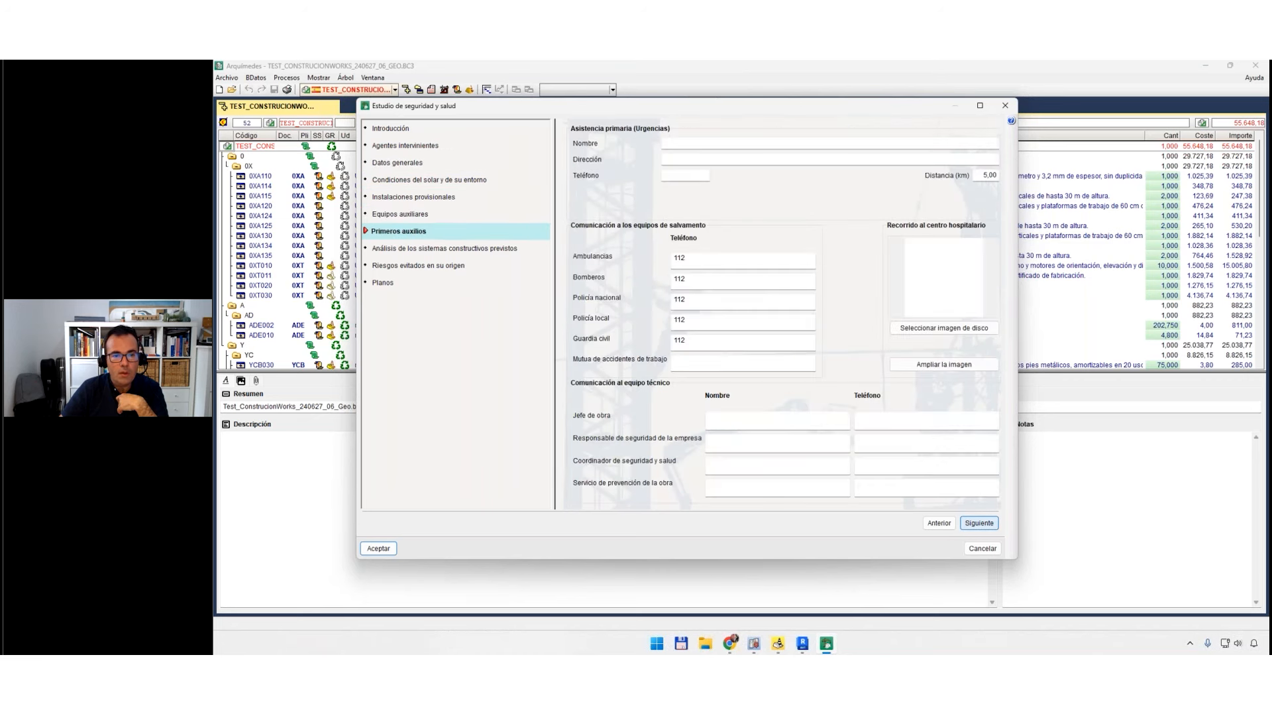
Enter 123 as the urgent-care centre's name and fill in its address and telephone number.
{"action": "left_click", "coordinate": [685, 143]}
{"action": "type", "text": "123"}
{"action": "left_click", "coordinate": [683, 158]}
{"action": "type", "text": "23"}
{"action": "key", "text": "Tab"}
{"action": "type", "text": "123"}
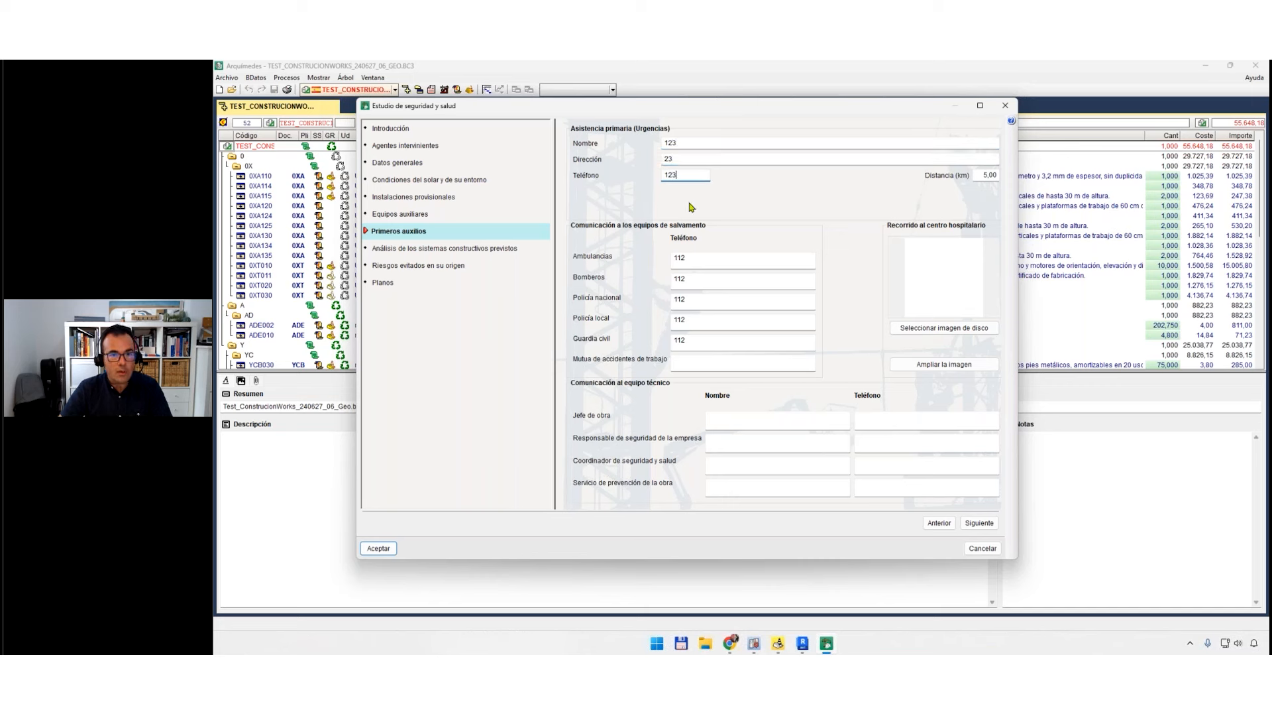
Fill in the technical team's name fields: site manager, company safety officer, health and safety coordinator, and prevention service.
{"action": "left_click", "coordinate": [737, 419]}
{"action": "type", "text": "123"}
{"action": "left_click", "coordinate": [738, 440]}
{"action": "type", "text": "23"}
{"action": "left_click", "coordinate": [741, 463]}
{"action": "type", "text": "123"}
{"action": "left_click", "coordinate": [743, 490]}
{"action": "type", "text": "123"}
Fill in the telephone numbers of the four technical team contacts and of the work-accident insurer (Mutua de accidentes de trabajo).
{"action": "left_click", "coordinate": [865, 487]}
{"action": "type", "text": "123"}
{"action": "left_click", "coordinate": [875, 463]}
{"action": "type", "text": "123"}
{"action": "left_click", "coordinate": [879, 442]}
{"action": "type", "text": "23"}
{"action": "left_click", "coordinate": [884, 423]}
{"action": "type", "text": "123"}
{"action": "left_click", "coordinate": [716, 362]}
{"action": "type", "text": "123"}
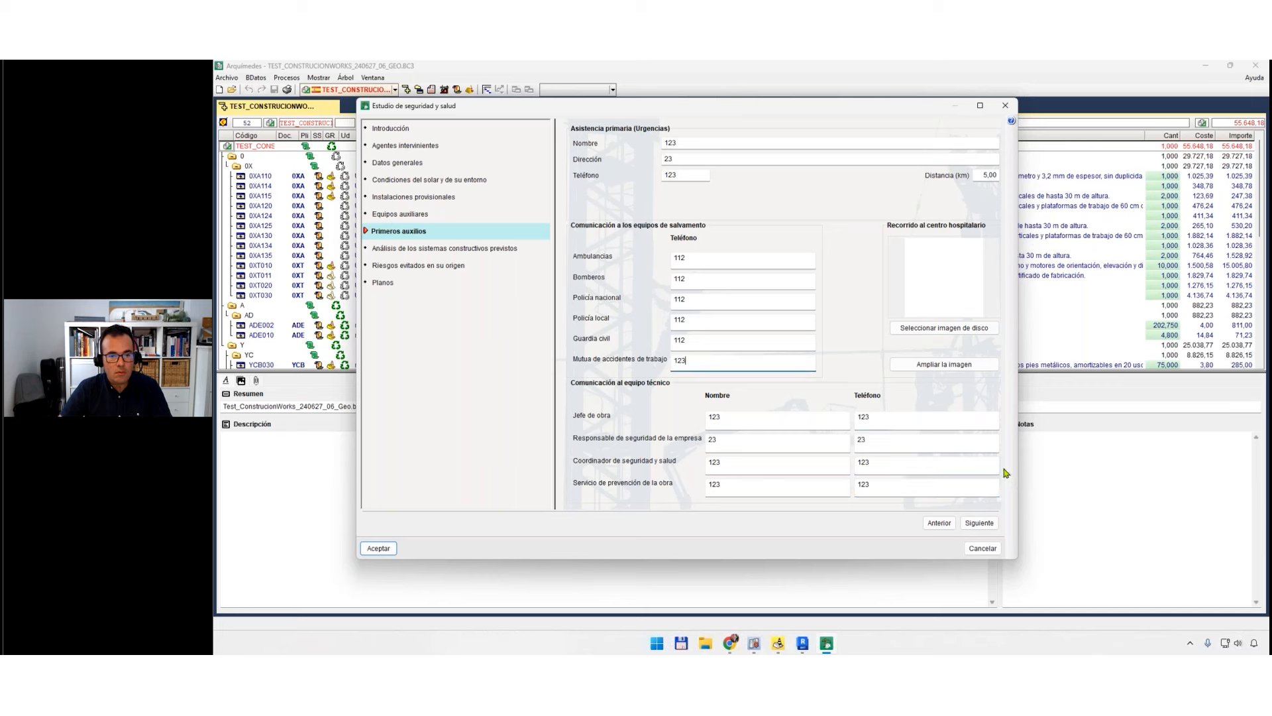
Continue through the remaining sections to Planos without adding entries, and generate the health and safety study.
{"action": "left_click", "coordinate": [980, 524]}
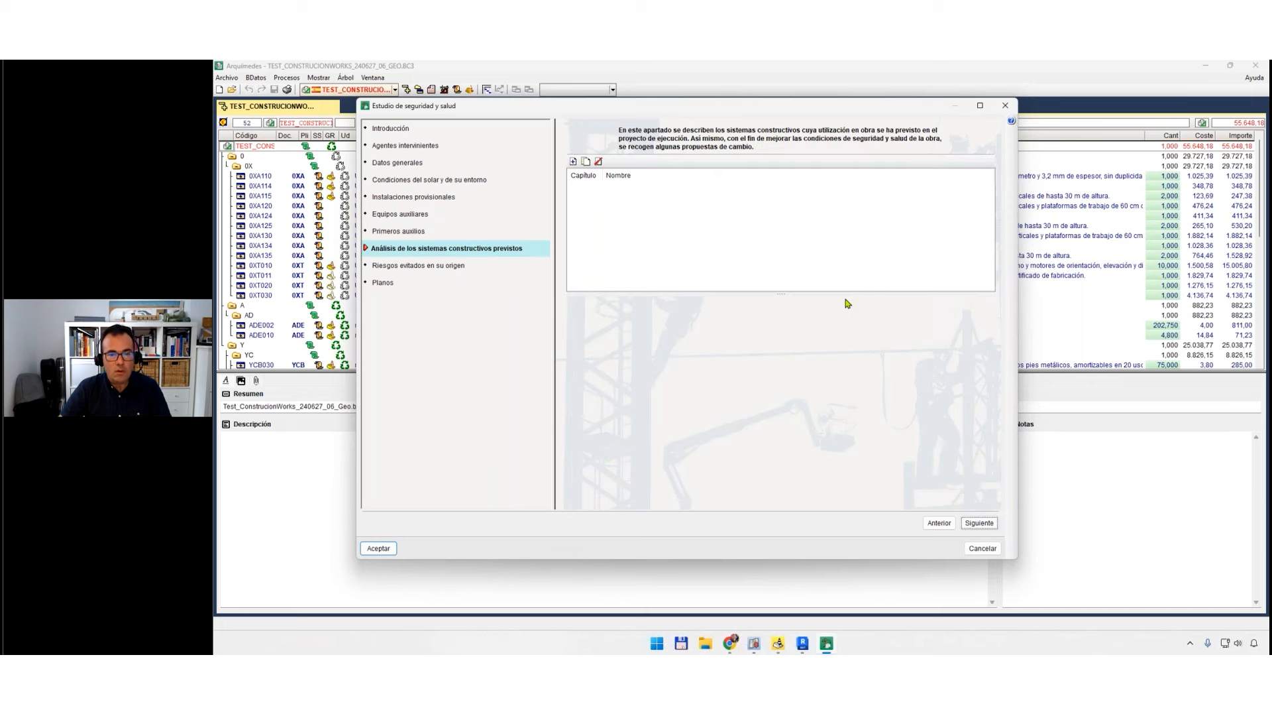
{"action": "left_click", "coordinate": [984, 525]}
{"action": "left_click", "coordinate": [987, 527]}
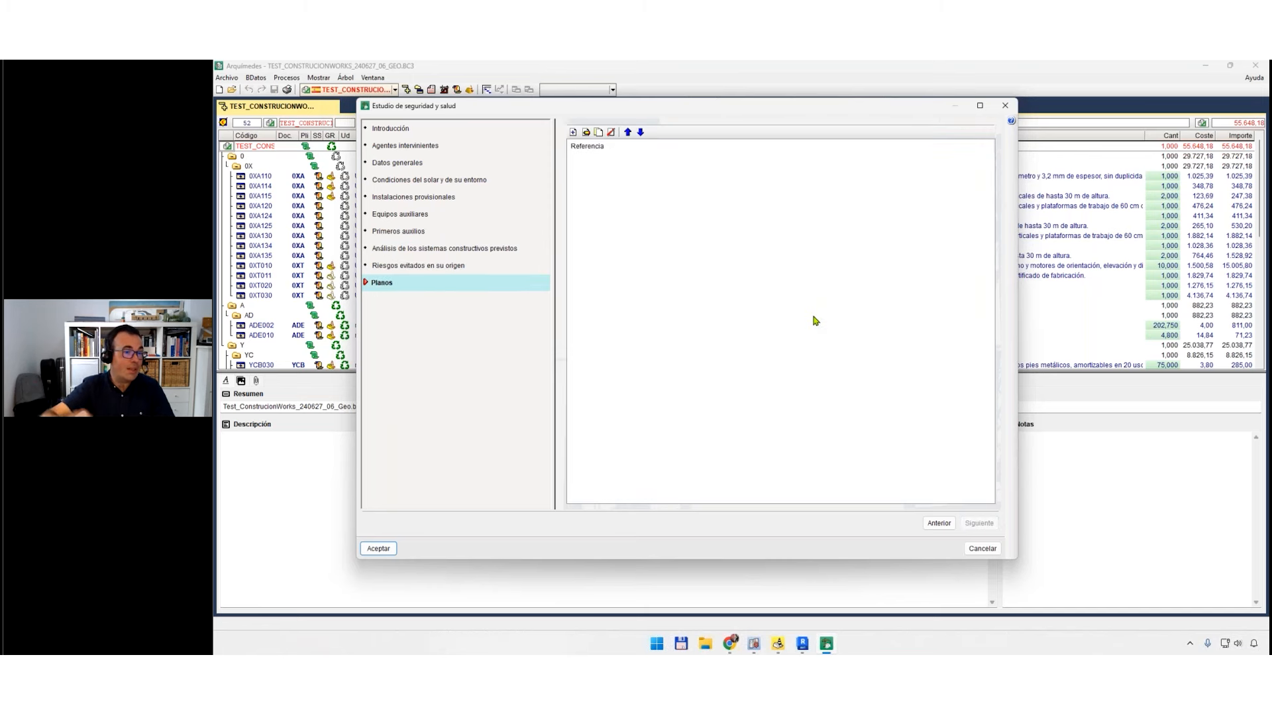
{"action": "left_click", "coordinate": [389, 549]}
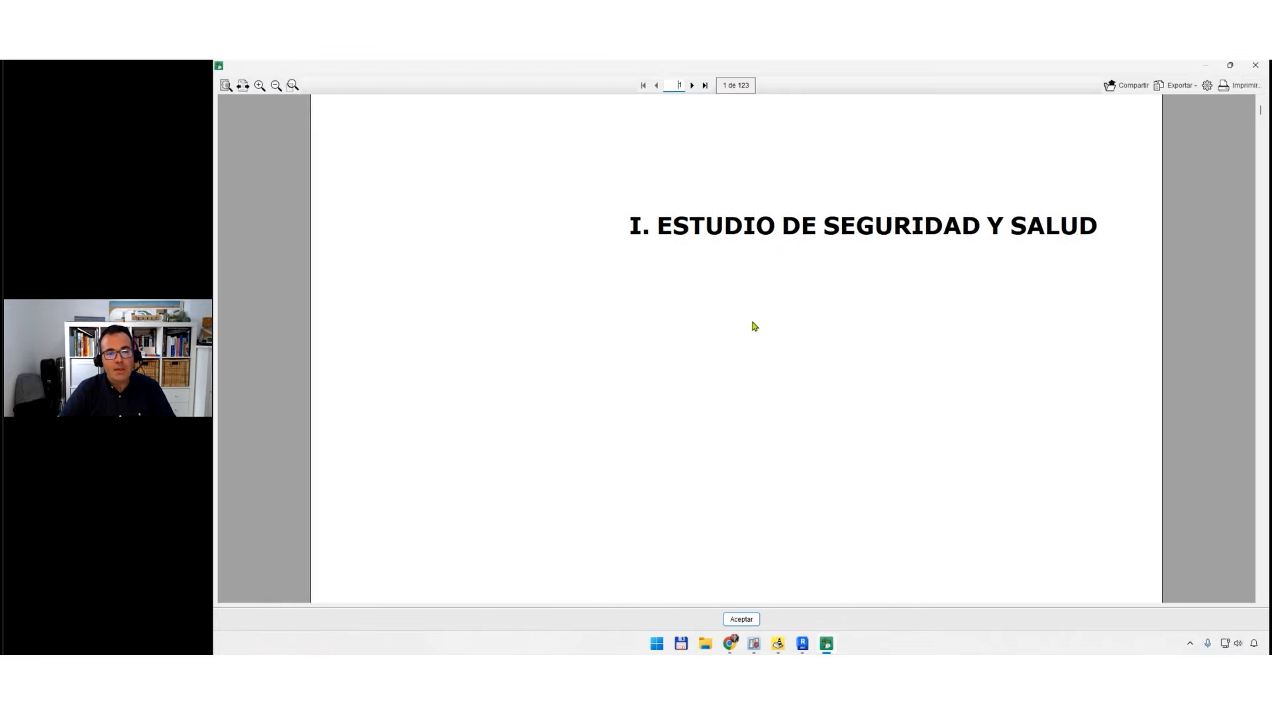
Read through the study's index, from the Memoria and Pliego de condiciones particulares to the annexes.
{"action": "scroll", "coordinate": [755, 324], "scroll_direction": "down", "scroll_amount": 5}
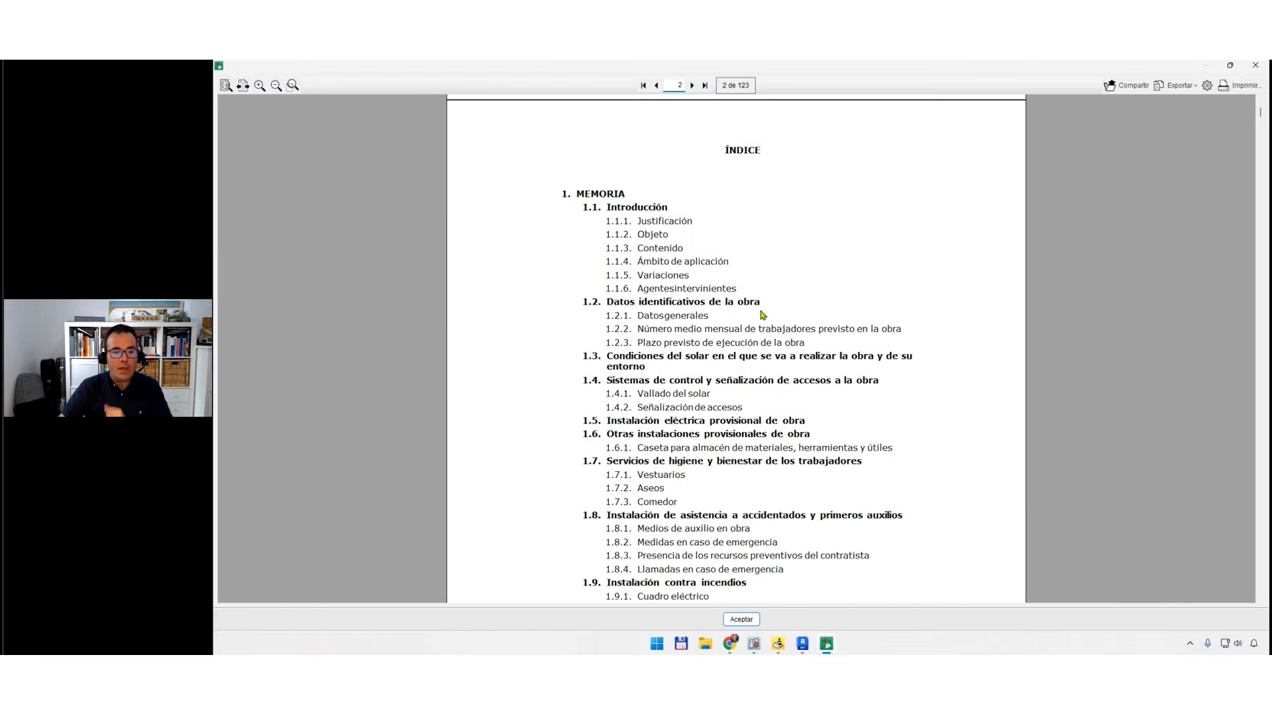
{"action": "scroll", "coordinate": [762, 349], "scroll_direction": "down", "scroll_amount": 5}
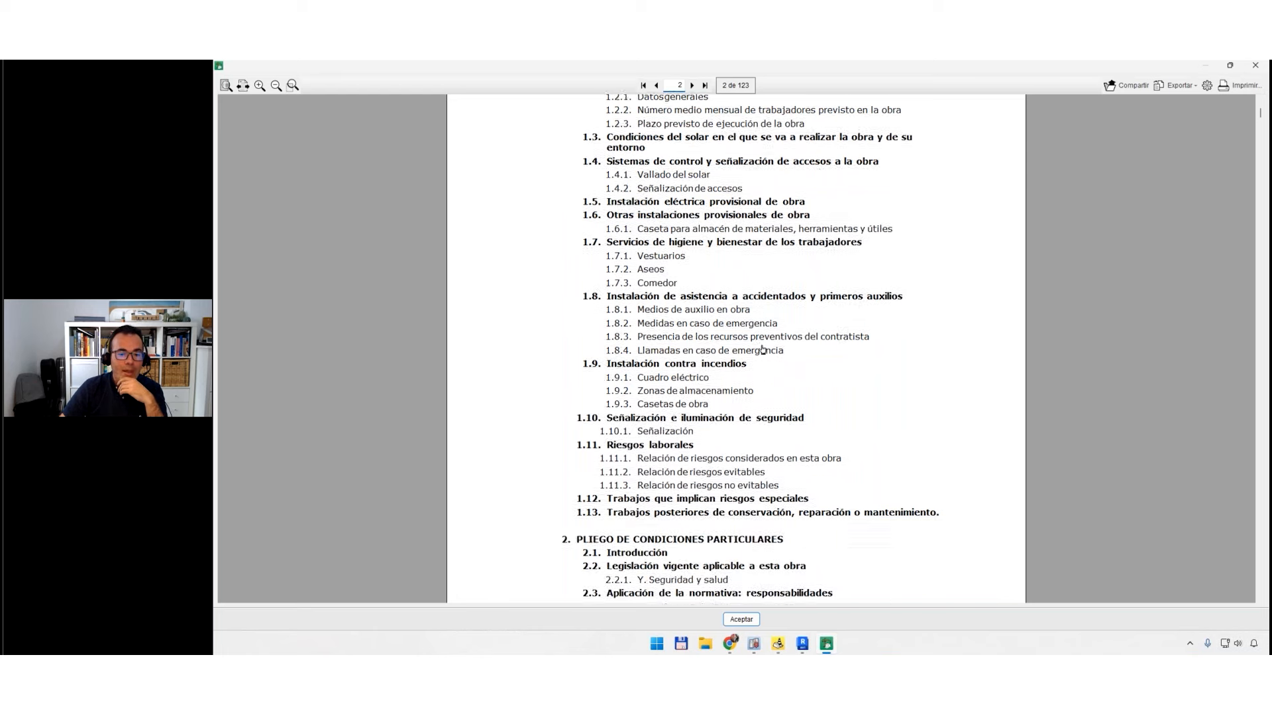
{"action": "scroll", "coordinate": [761, 347], "scroll_direction": "down", "scroll_amount": 5}
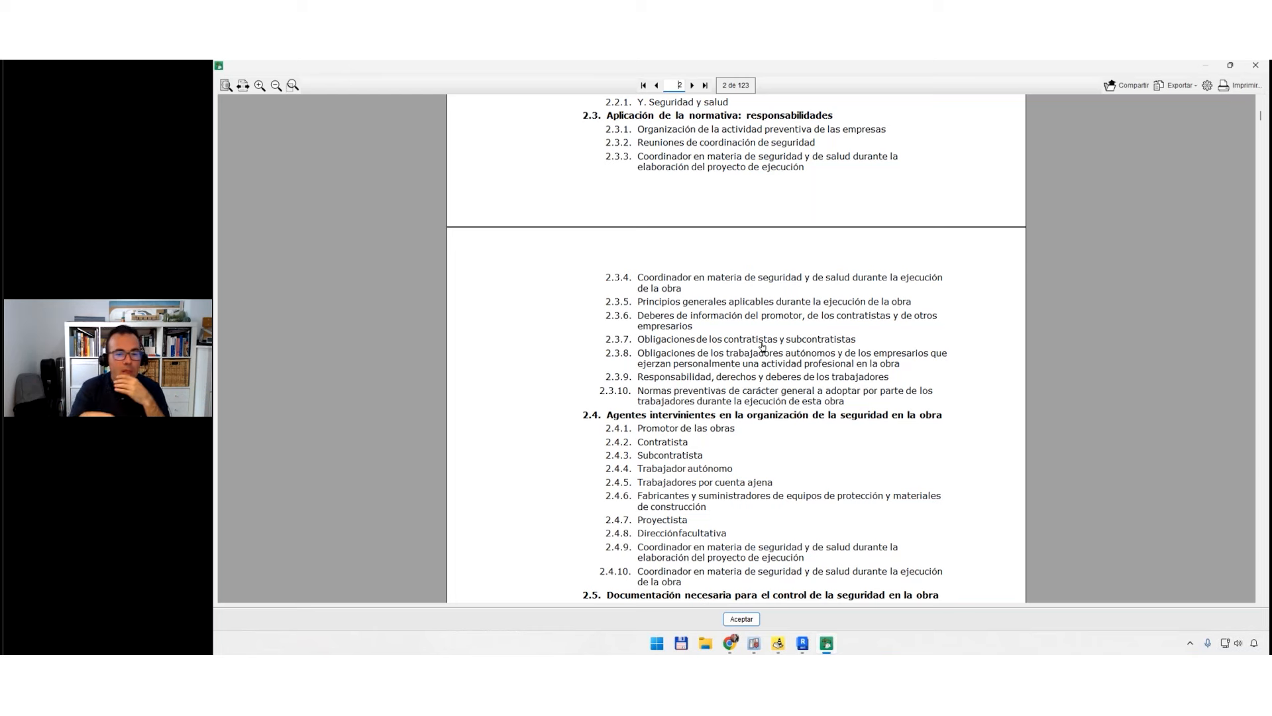
{"action": "scroll", "coordinate": [762, 346], "scroll_direction": "down", "scroll_amount": 3}
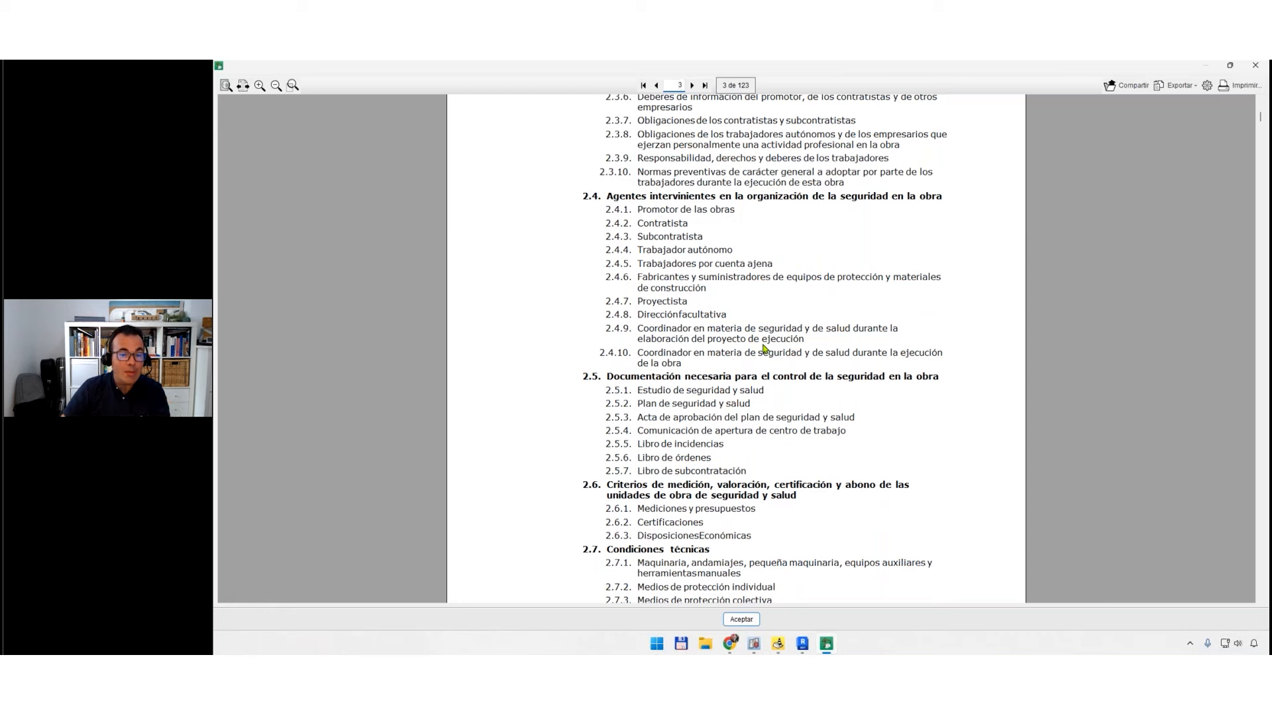
{"action": "scroll", "coordinate": [766, 348], "scroll_direction": "down", "scroll_amount": 2}
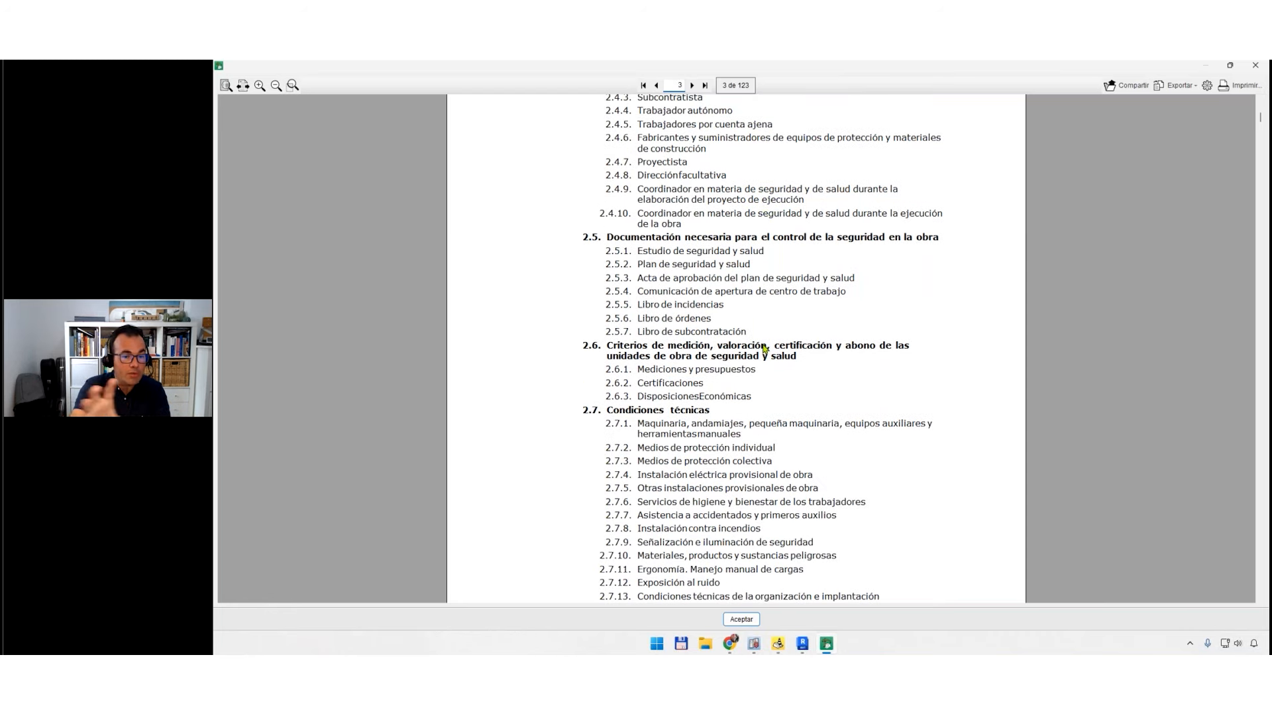
{"action": "scroll", "coordinate": [760, 344], "scroll_direction": "down", "scroll_amount": 3}
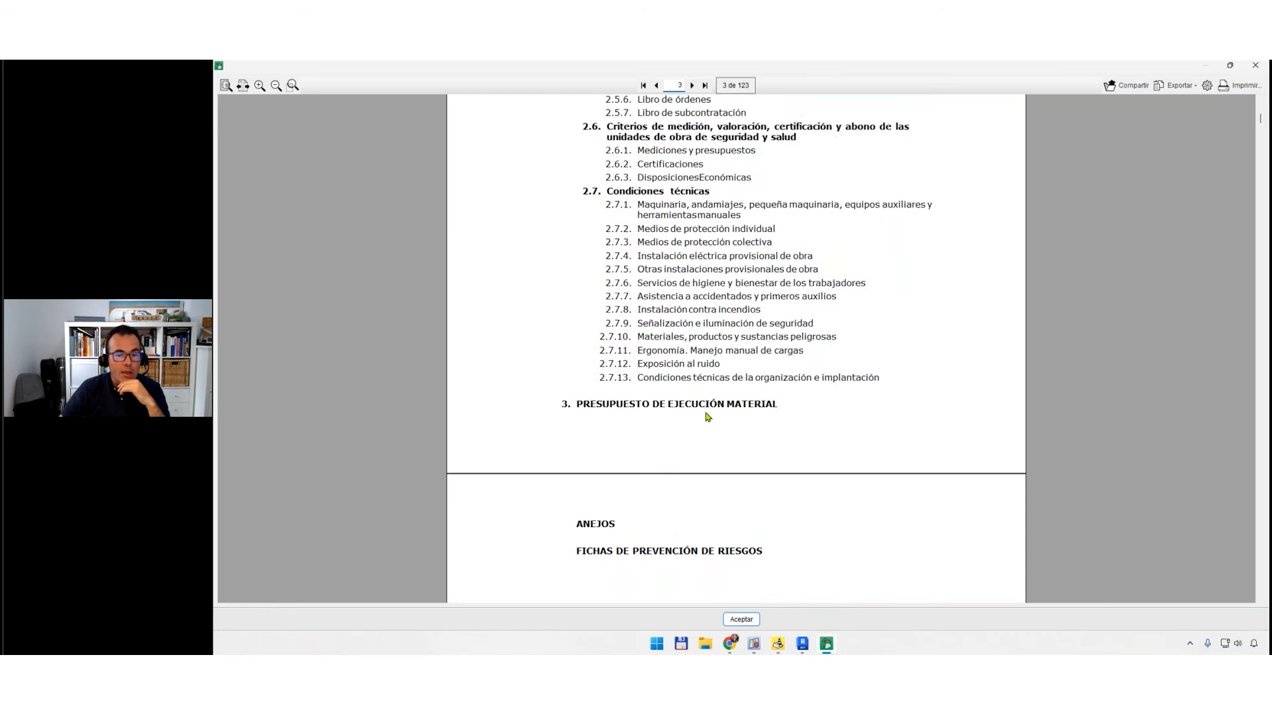
Jump from the index to Presupuesto de ejecución material and examine the itemised health and safety budget.
{"action": "left_click", "coordinate": [706, 409]}
{"action": "scroll", "coordinate": [902, 410], "scroll_direction": "down", "scroll_amount": 10}
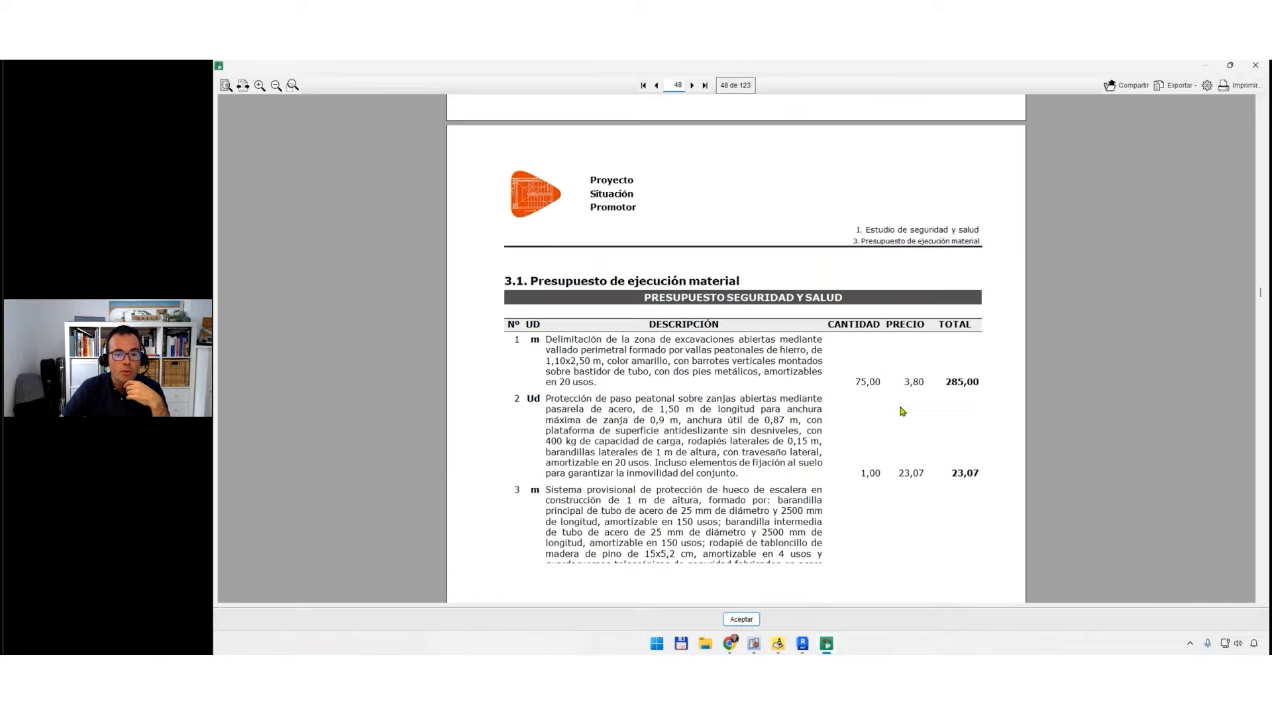
{"action": "scroll", "coordinate": [901, 411], "scroll_direction": "down", "scroll_amount": 20}
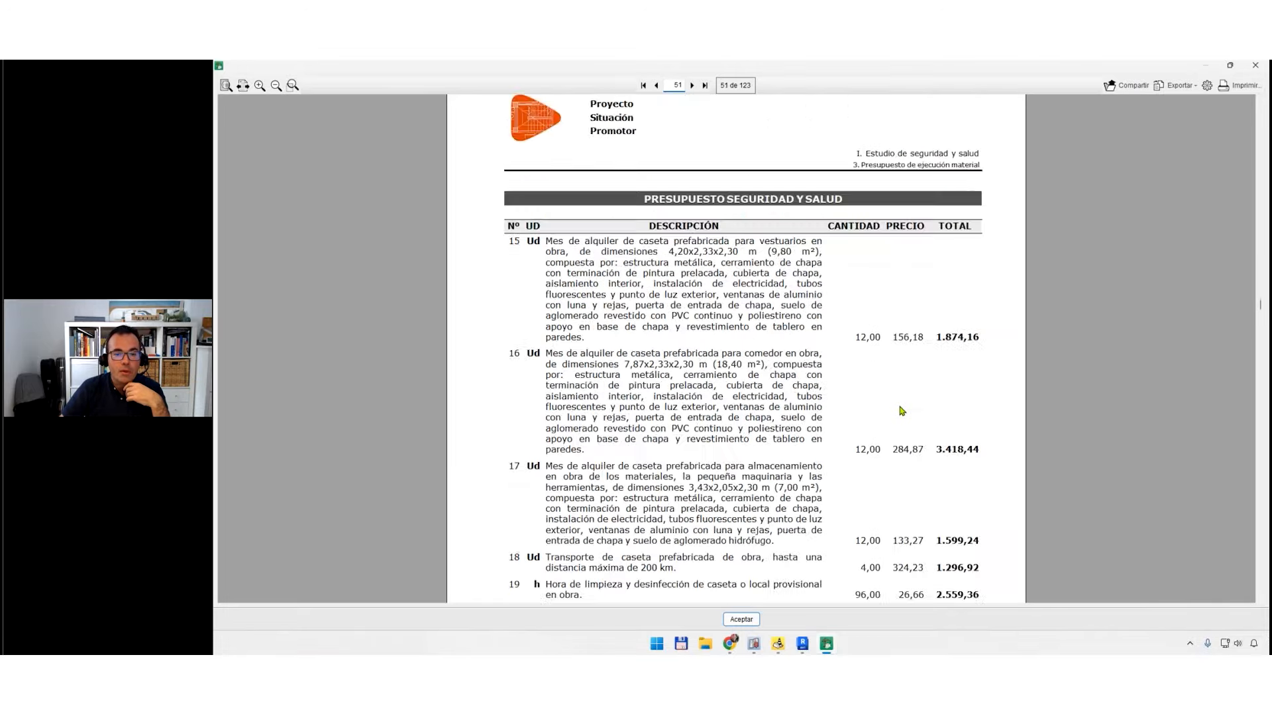
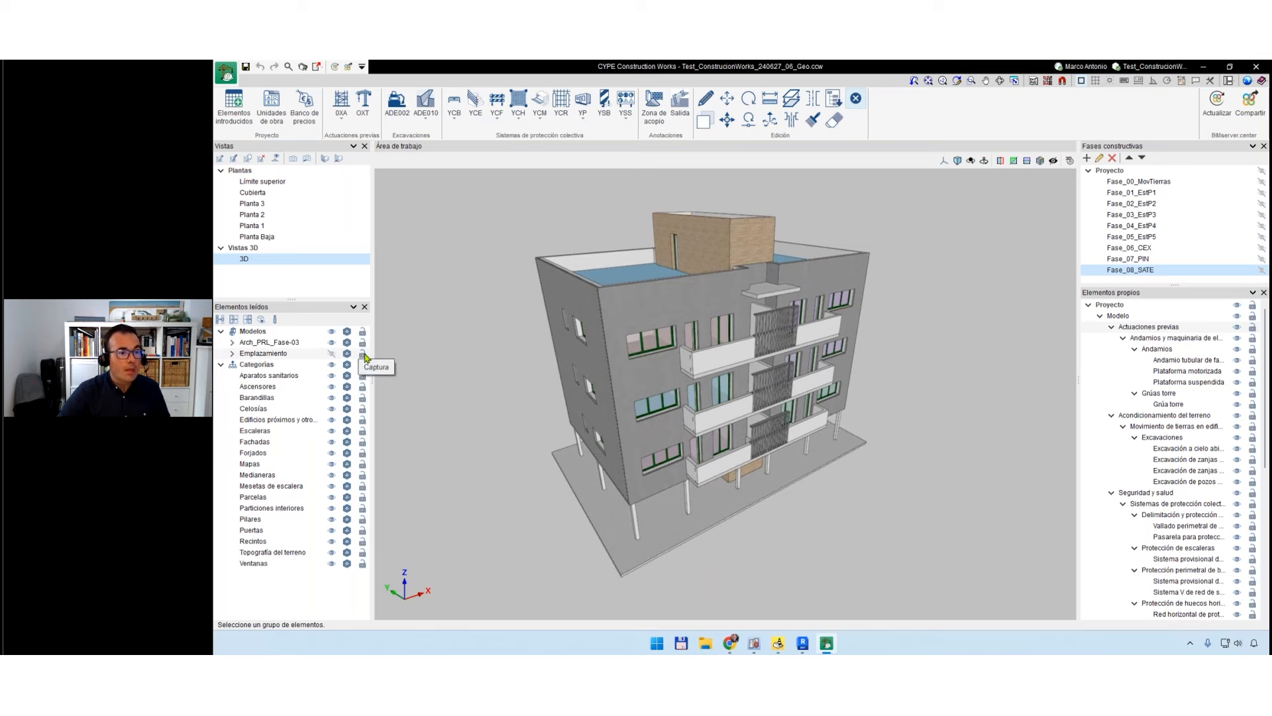
Expand the Emplazamiento model in the construction works project and turn on its Edificios elements.
{"action": "left_click", "coordinate": [232, 354]}
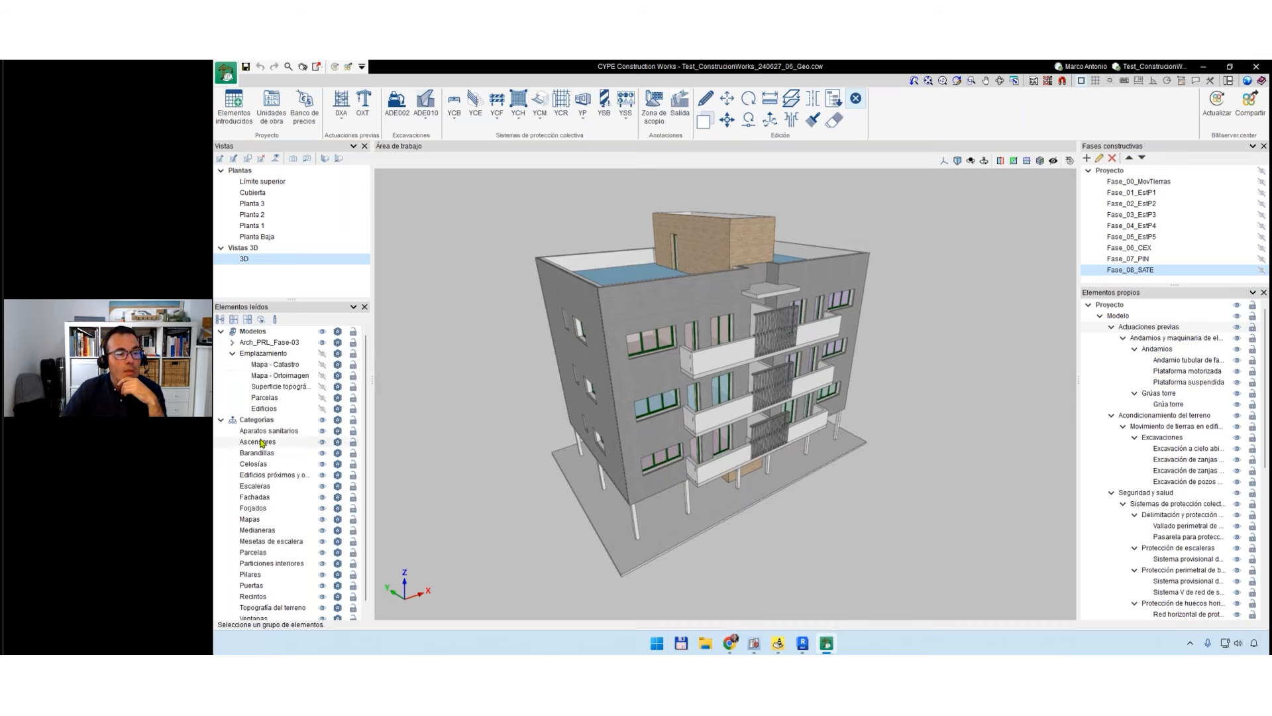
{"action": "left_click", "coordinate": [322, 409]}
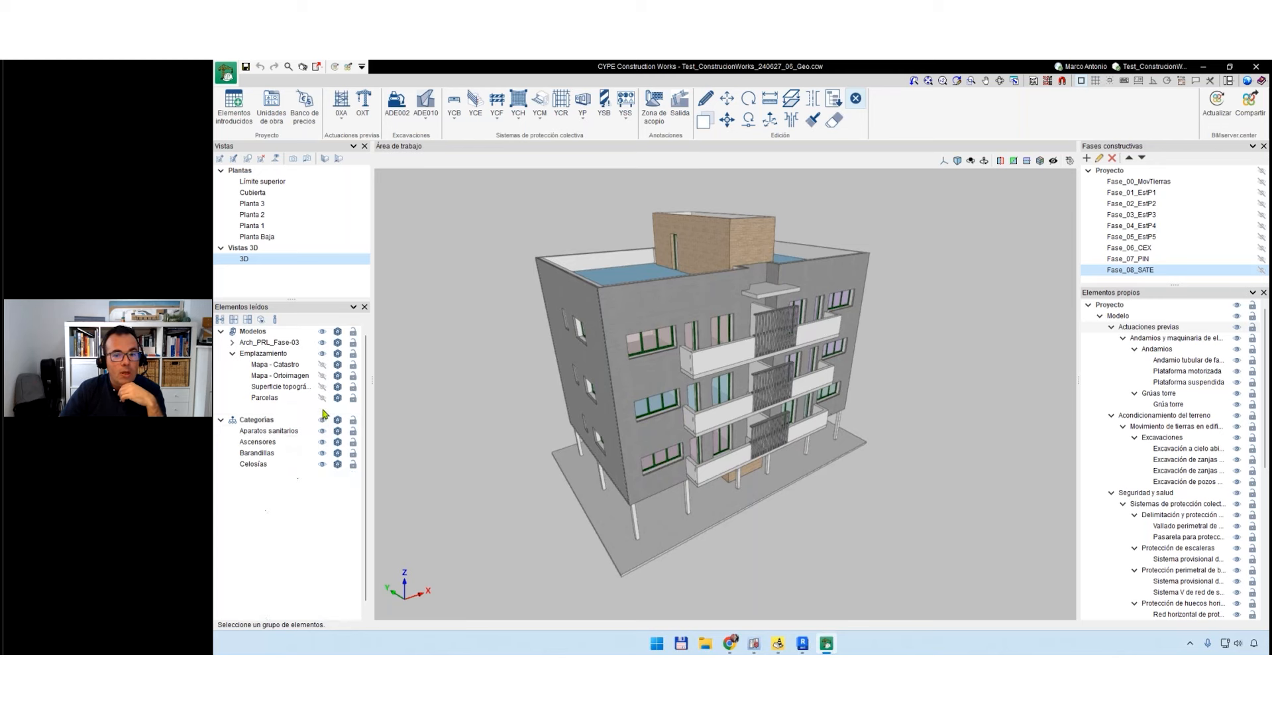
Switch to the Open BIM Site project and examine the building among the surrounding plots, buildings and topography.
{"action": "scroll", "coordinate": [926, 474], "scroll_direction": "down", "scroll_amount": 5}
{"action": "middle_click_drag", "start_coordinate": [926, 475], "coordinate": [804, 533]}
{"action": "left_click", "coordinate": [744, 636]}
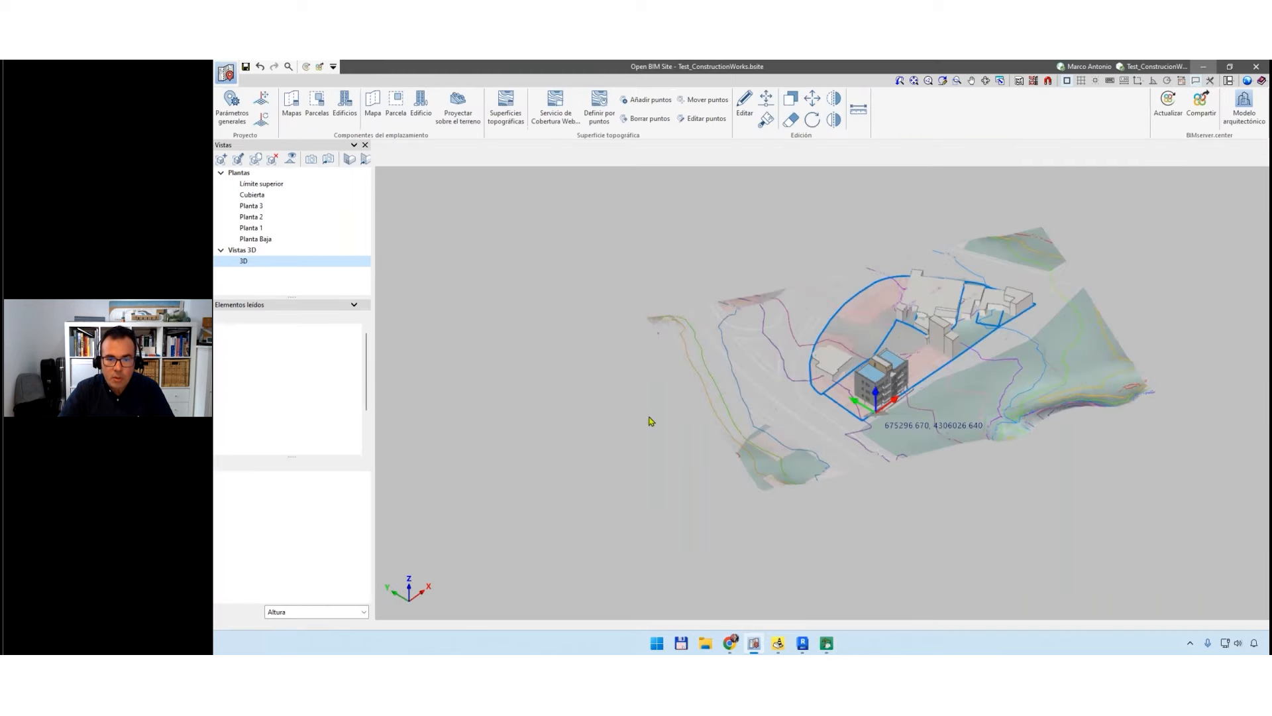
{"action": "scroll", "coordinate": [862, 417], "scroll_direction": "up", "scroll_amount": 4}
{"action": "middle_click_drag", "start_coordinate": [944, 365], "coordinate": [850, 472]}
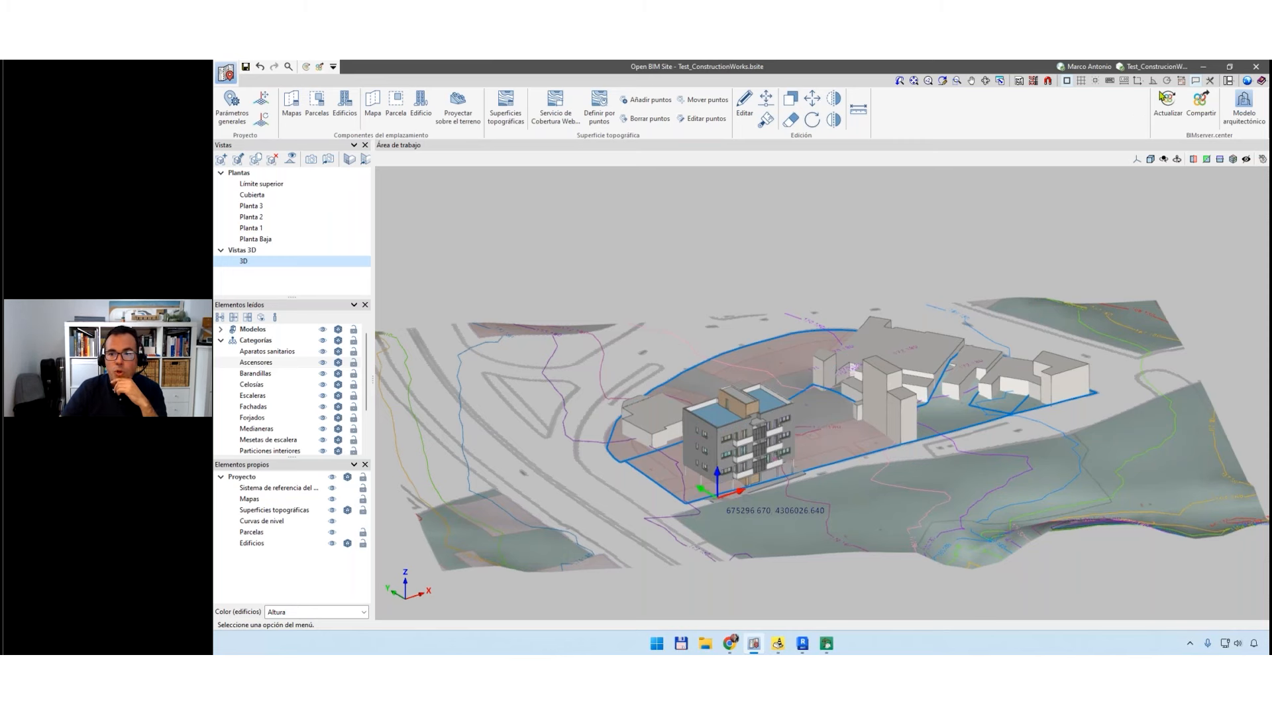
Return to the construction works project, preview the site maps, and leave them hidden with the Parcelas of Emplazamiento turned on.
{"action": "key", "text": "alt+Tab"}
{"action": "middle_click_drag", "start_coordinate": [681, 540], "coordinate": [304, 497]}
{"action": "left_click", "coordinate": [322, 364]}
{"action": "left_click", "coordinate": [322, 375]}
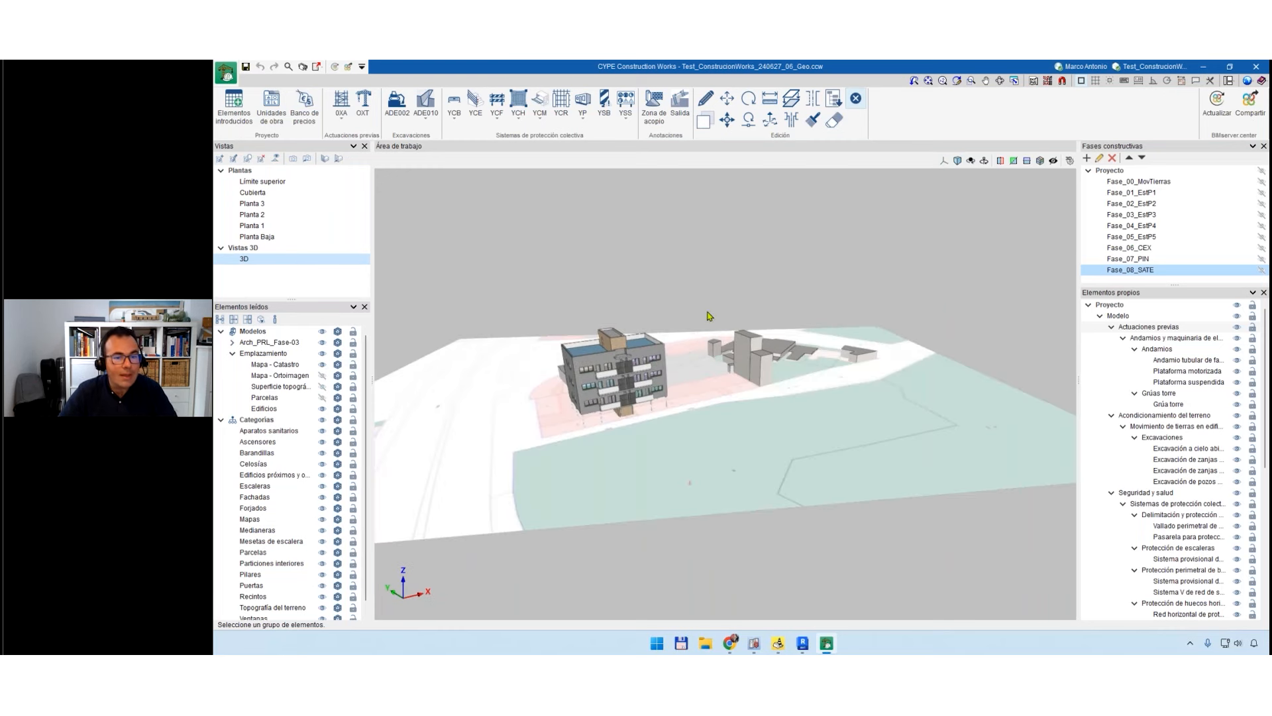
{"action": "left_click", "coordinate": [322, 364]}
{"action": "left_click", "coordinate": [322, 375]}
{"action": "left_click", "coordinate": [322, 396]}
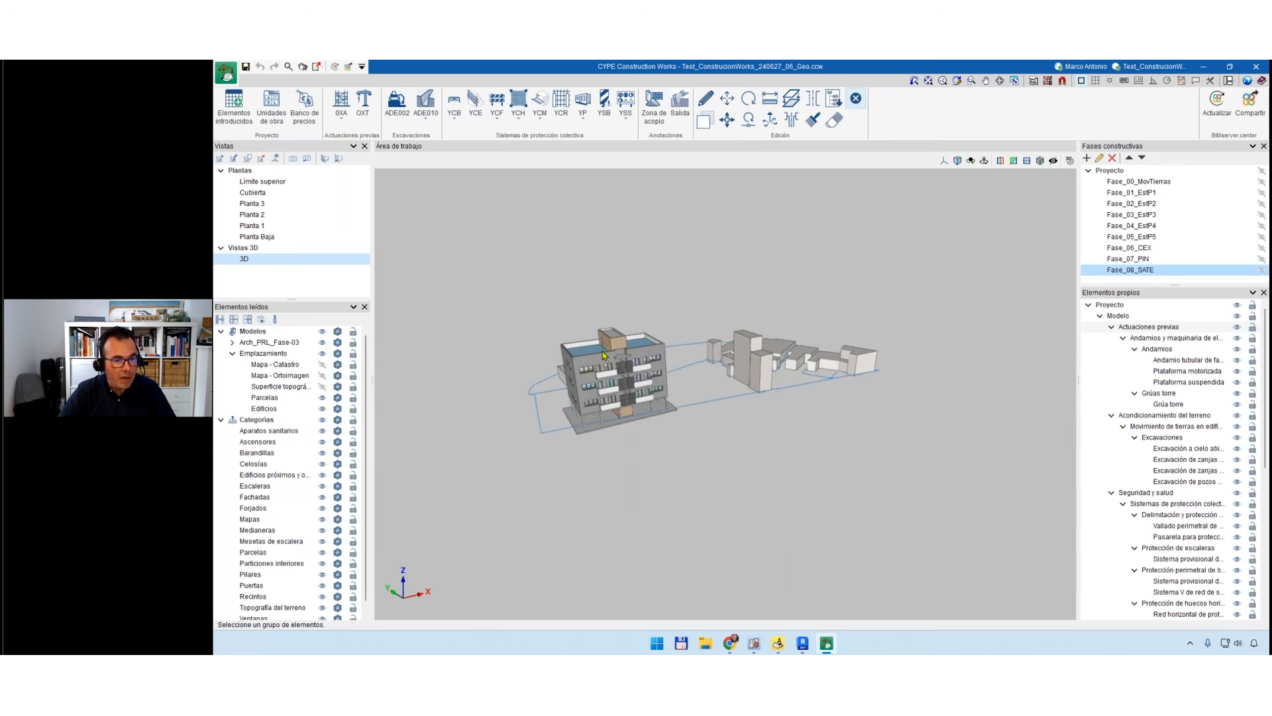
Set an orthogonal plan view of the site from above and show the elements of Fase_00_MovTierras.
{"action": "left_click", "coordinate": [957, 160]}
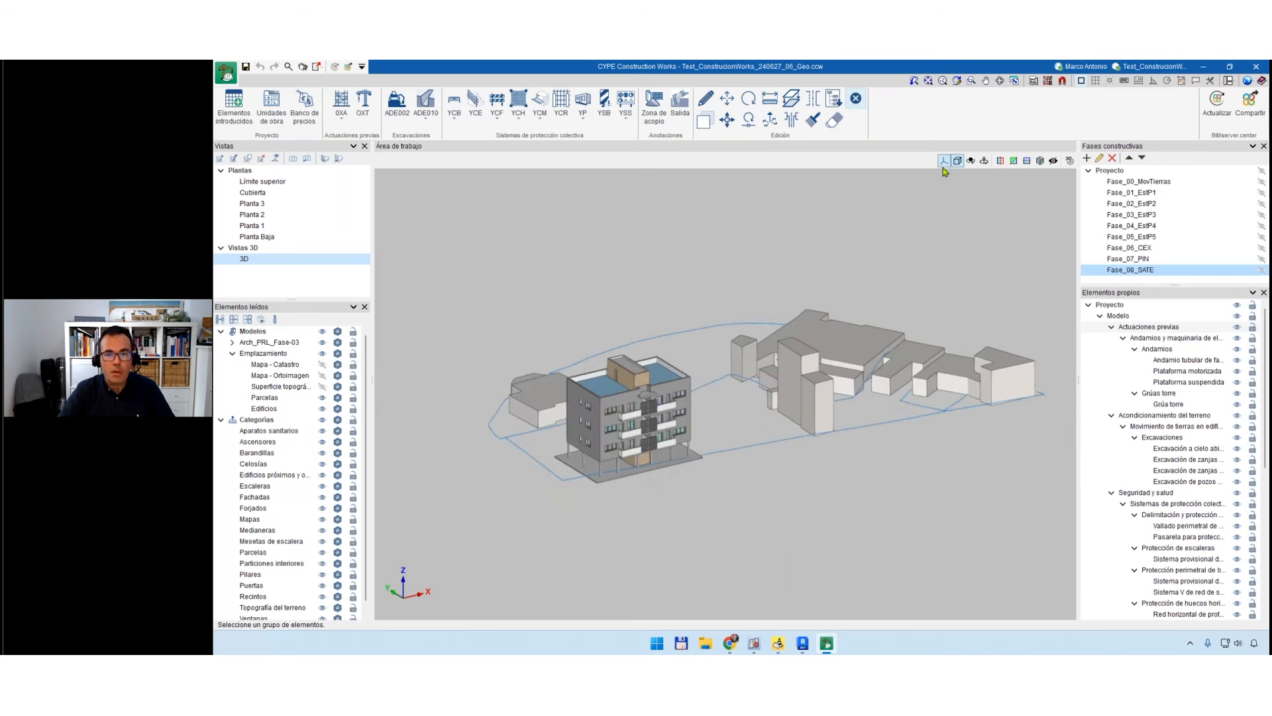
{"action": "left_click", "coordinate": [943, 160]}
{"action": "left_click", "coordinate": [965, 185]}
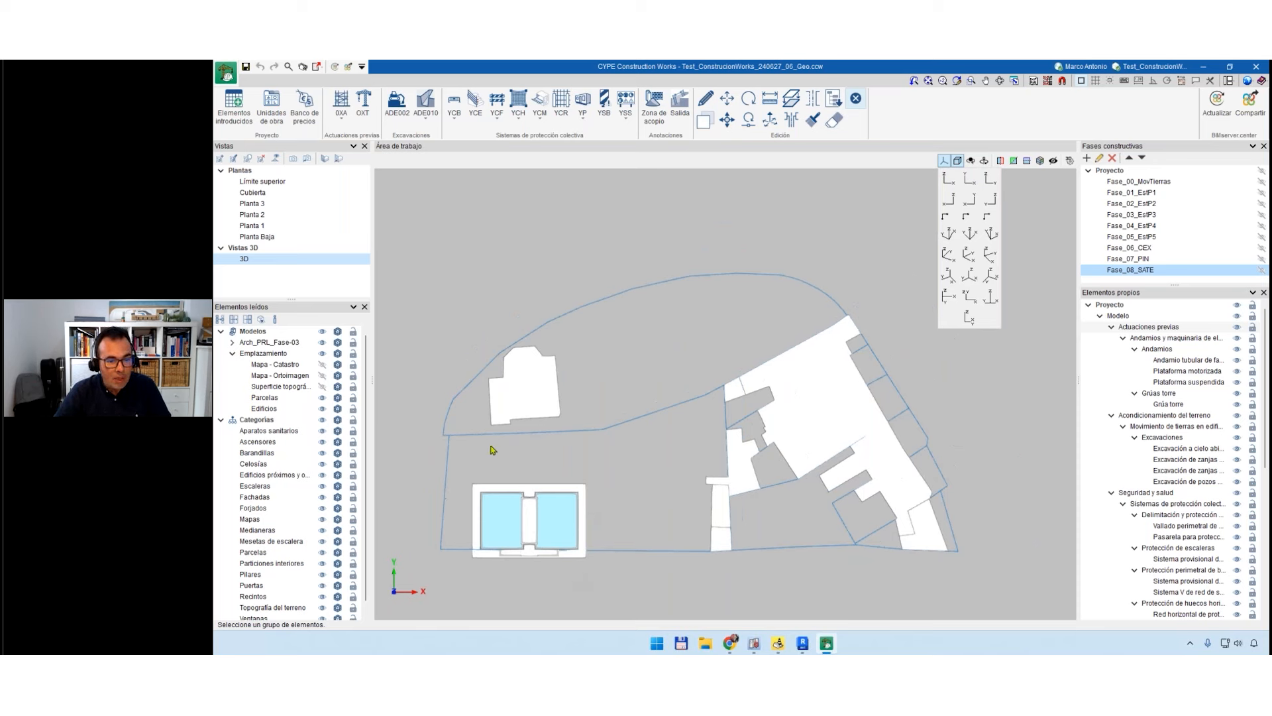
{"action": "left_click", "coordinate": [1262, 182]}
{"action": "middle_click_drag", "start_coordinate": [484, 542], "coordinate": [604, 529]}
{"action": "scroll", "coordinate": [696, 512], "scroll_direction": "up", "scroll_amount": 2}
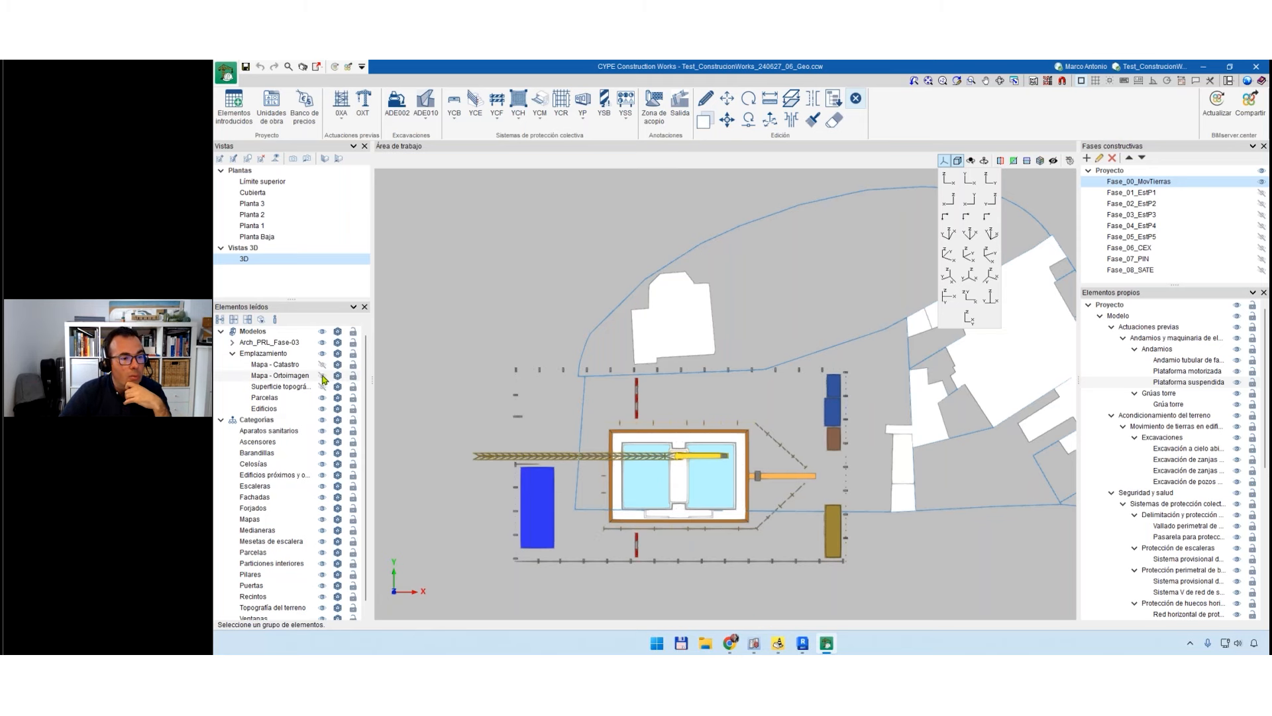
Compare the site layout with the Catastro map, the Ortoimagen map and the plot outlines, leaving both maps hidden.
{"action": "left_click", "coordinate": [322, 365]}
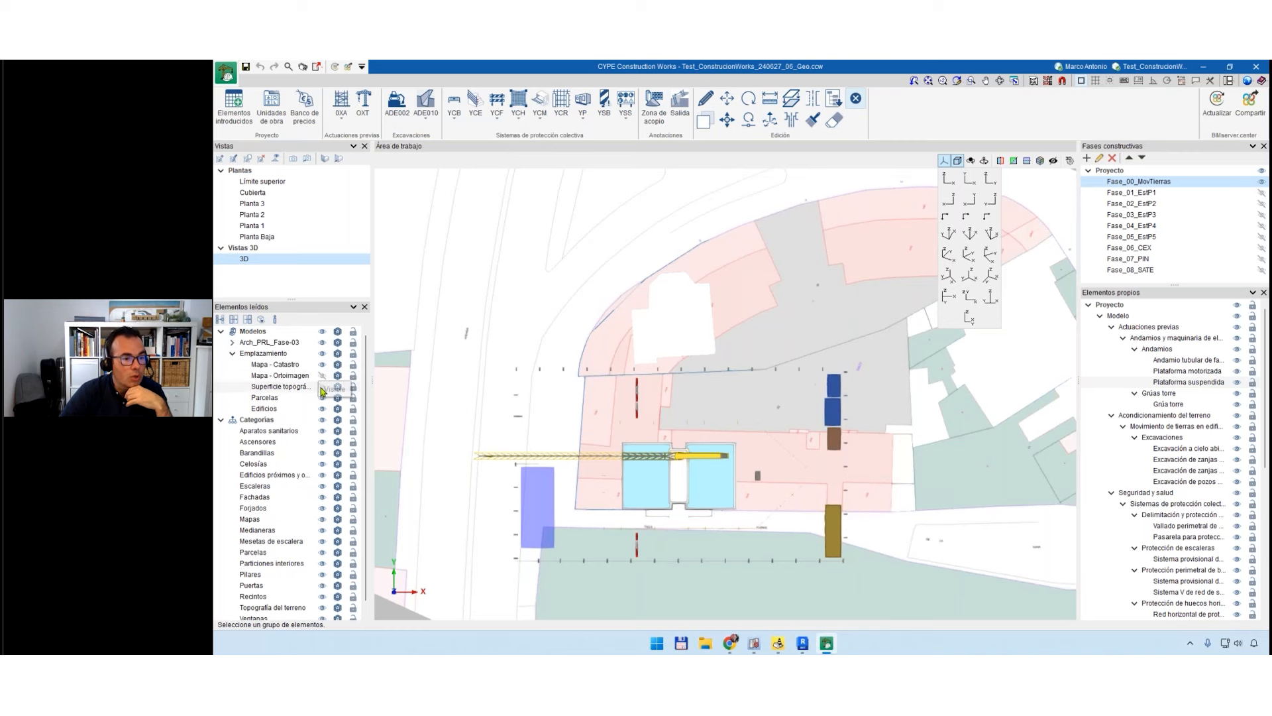
{"action": "left_click", "coordinate": [322, 375]}
{"action": "left_click", "coordinate": [322, 364]}
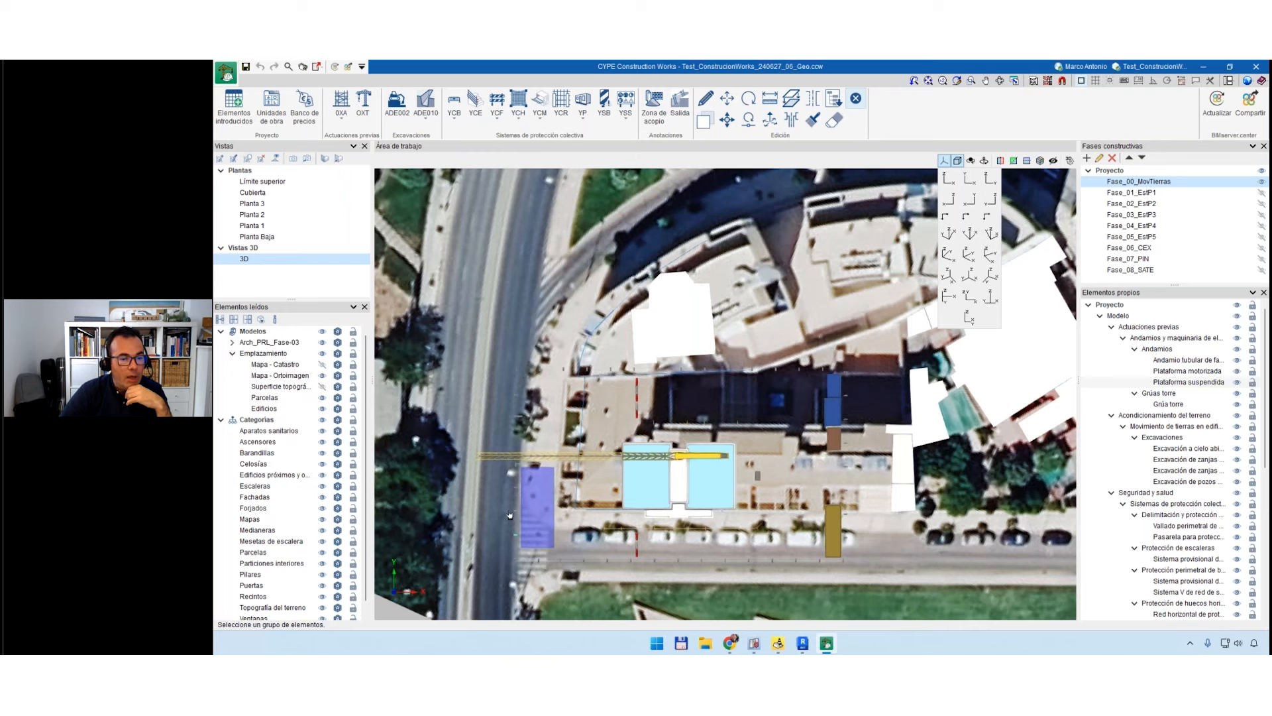
{"action": "scroll", "coordinate": [510, 514], "scroll_direction": "up", "scroll_amount": 3}
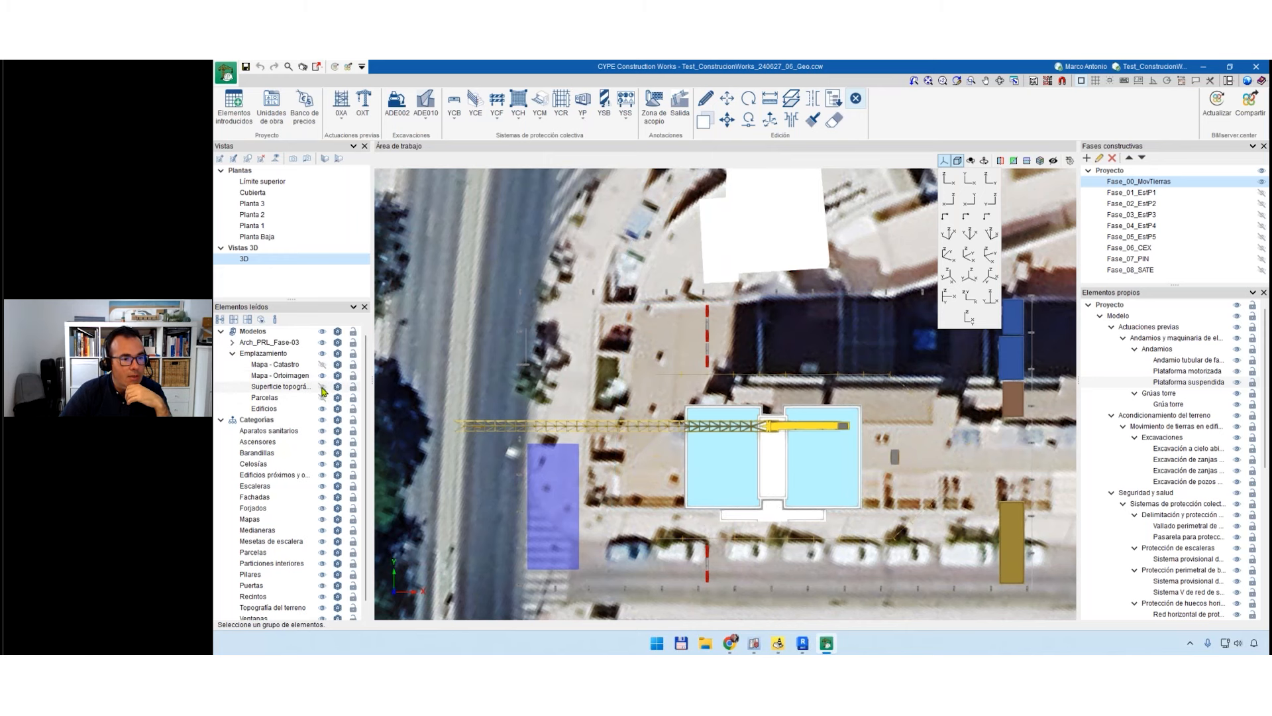
{"action": "left_click", "coordinate": [322, 375]}
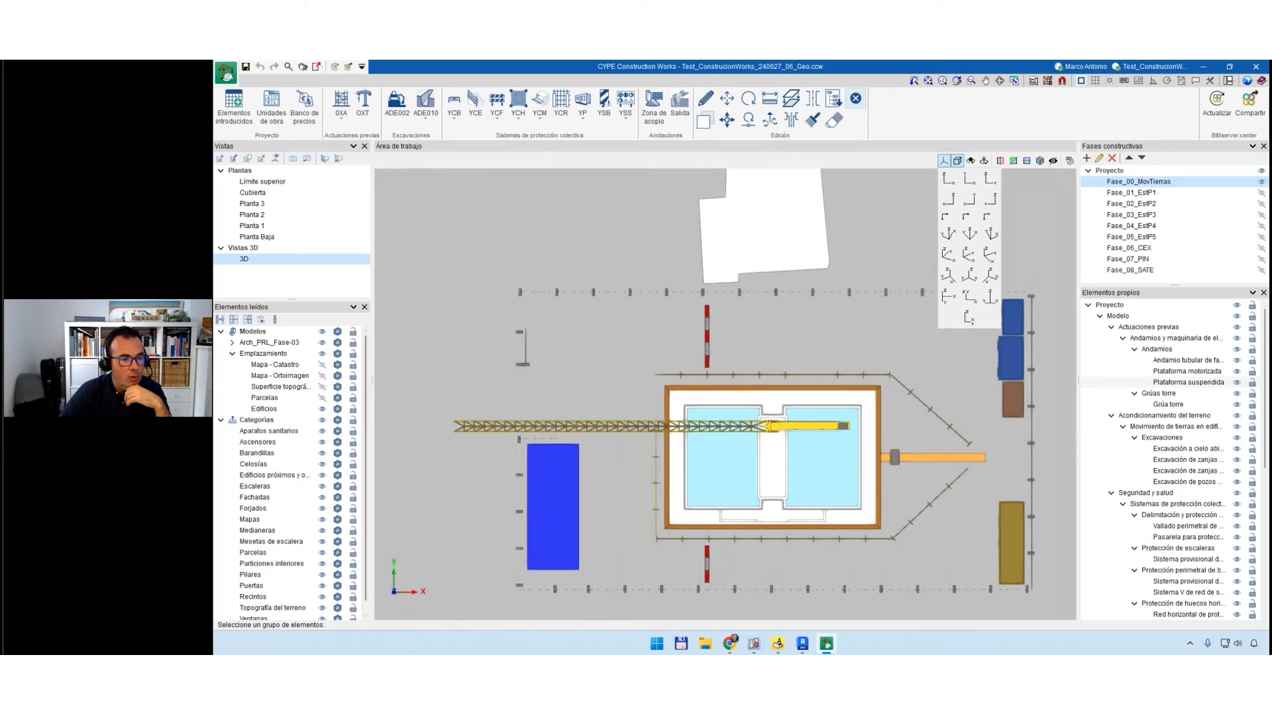
{"action": "left_click", "coordinate": [322, 396]}
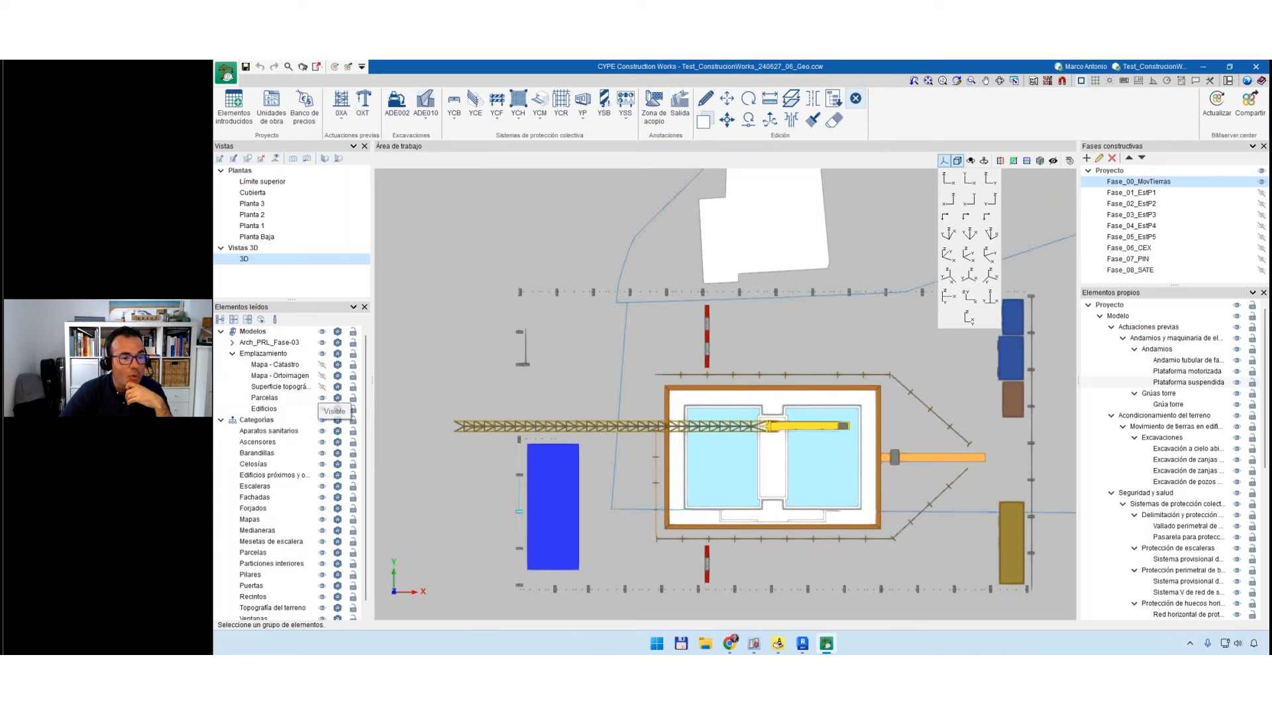
Move the blue zone and the adjoining west-end fence panels one fence-post spacing east towards the building.
{"action": "scroll", "coordinate": [610, 411], "scroll_direction": "down", "scroll_amount": 2}
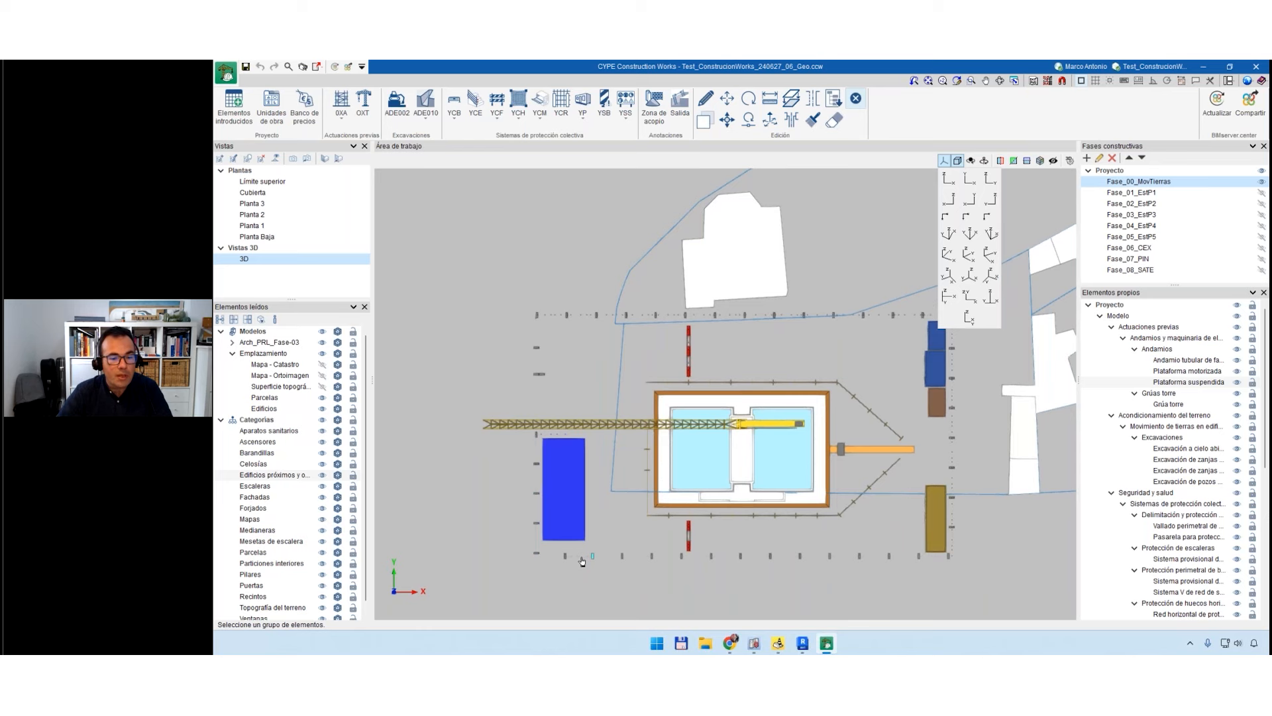
{"action": "scroll", "coordinate": [581, 561], "scroll_direction": "up", "scroll_amount": 2}
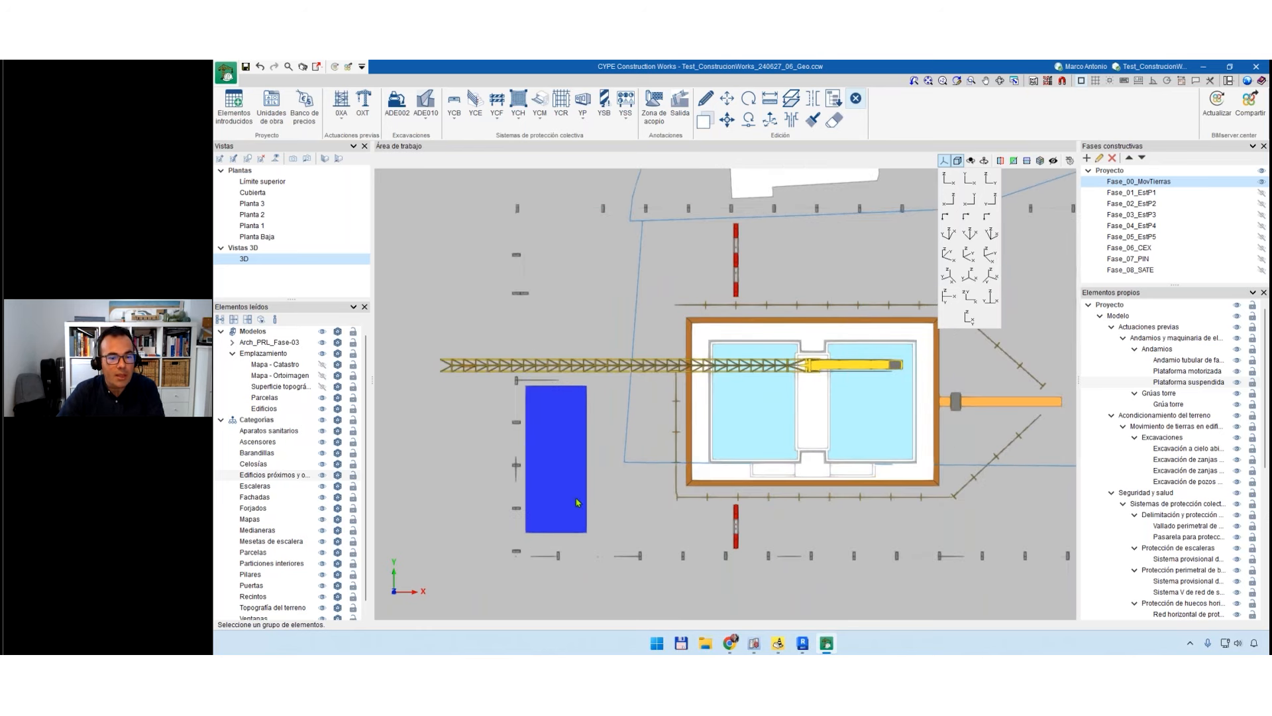
{"action": "middle_click_drag", "start_coordinate": [573, 496], "coordinate": [573, 502]}
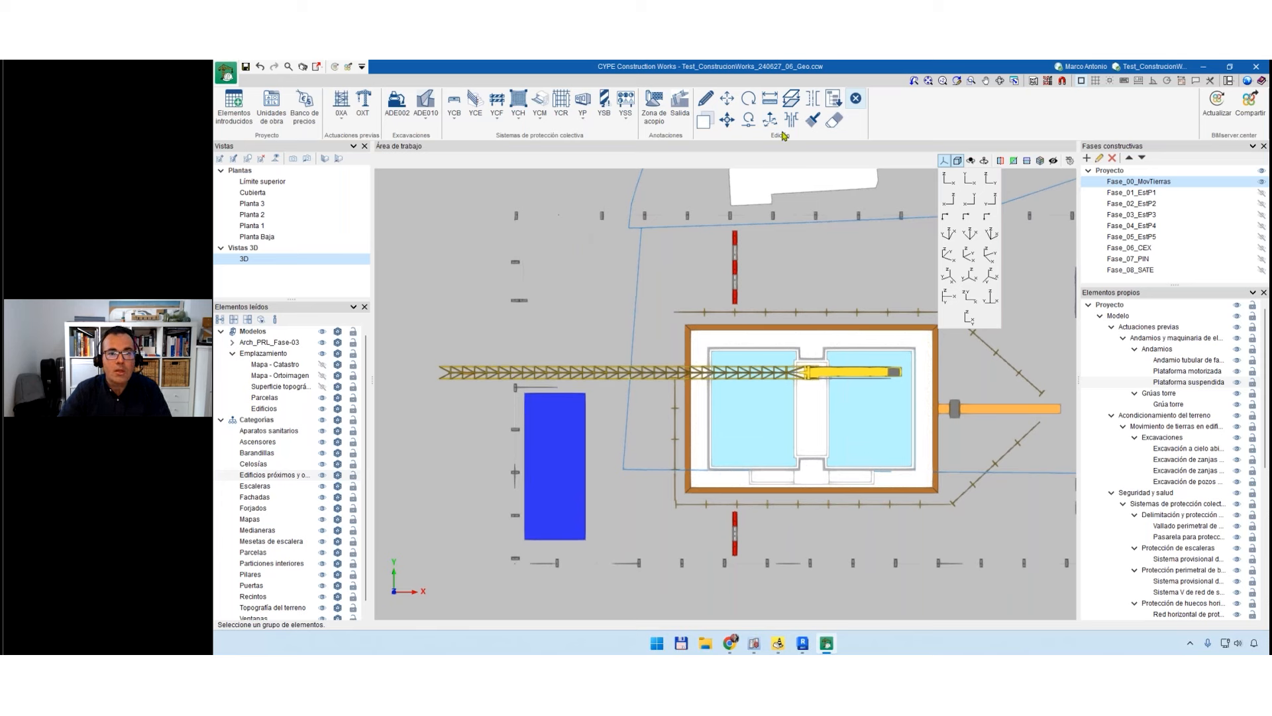
{"action": "left_click", "coordinate": [726, 99]}
{"action": "left_click_drag", "start_coordinate": [398, 186], "coordinate": [575, 603]}
{"action": "scroll", "coordinate": [615, 589], "scroll_direction": "up", "scroll_amount": 5}
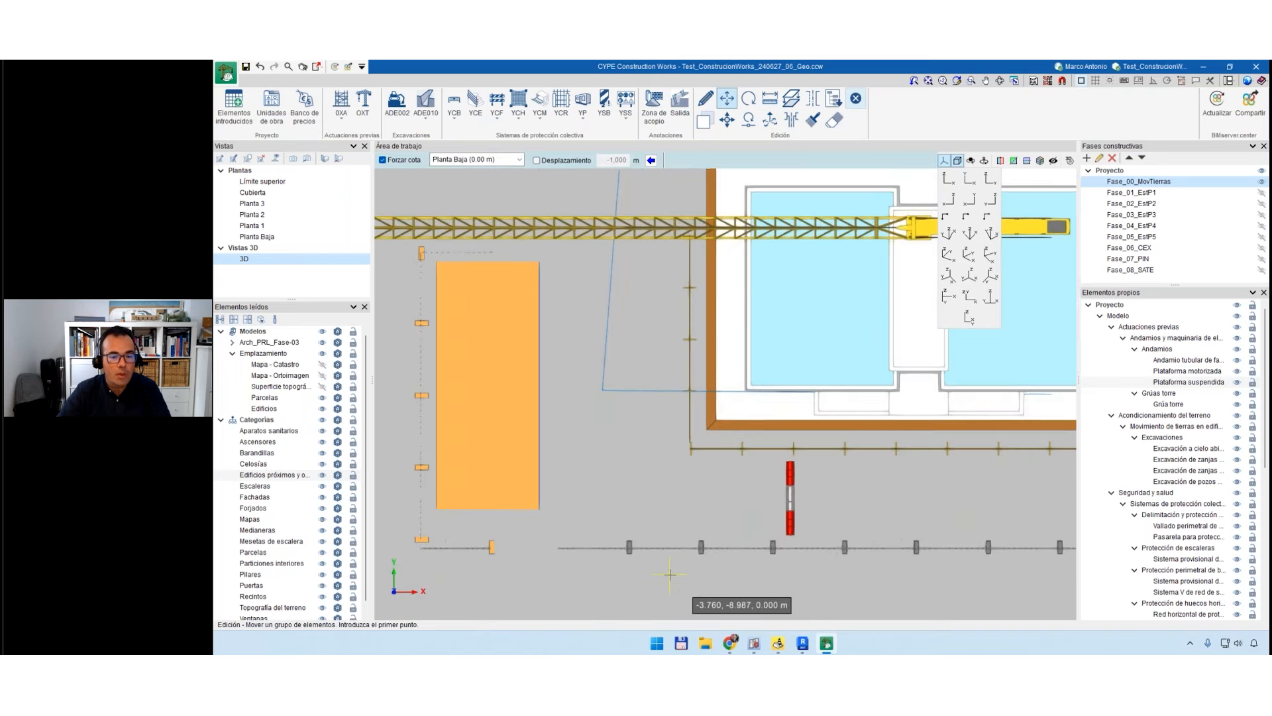
{"action": "left_click", "coordinate": [594, 508]}
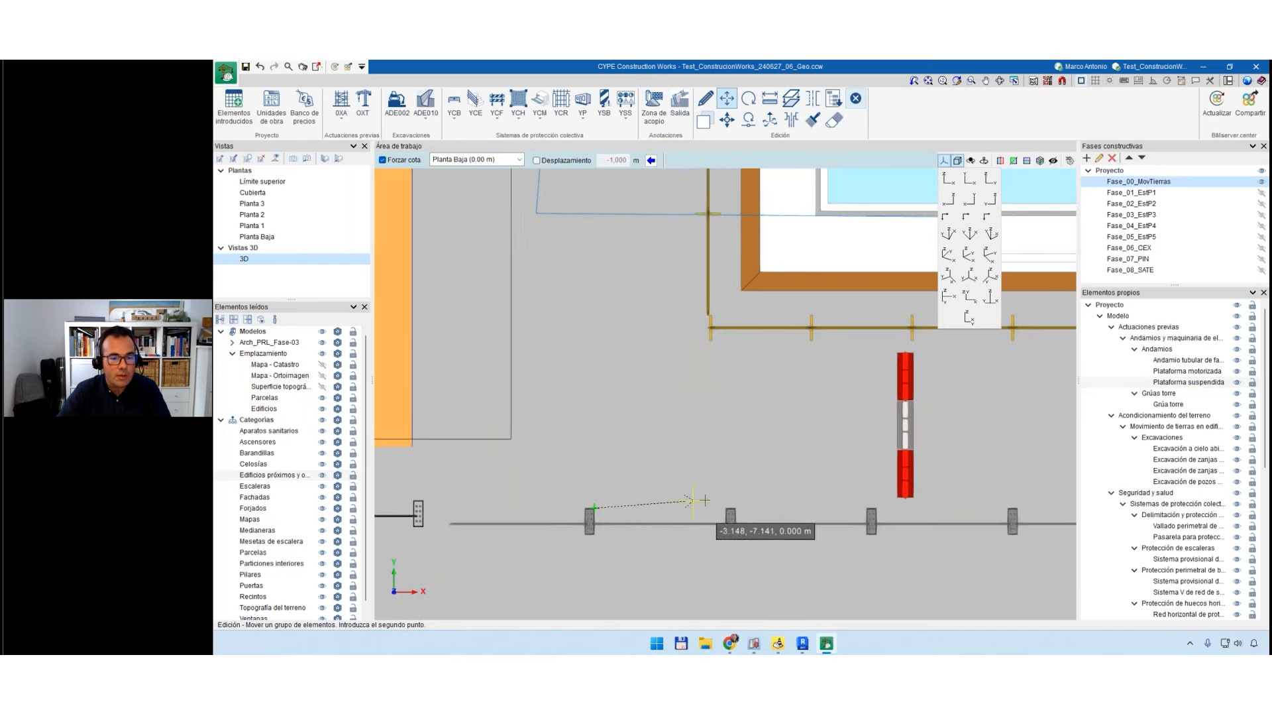
{"action": "left_click", "coordinate": [736, 507]}
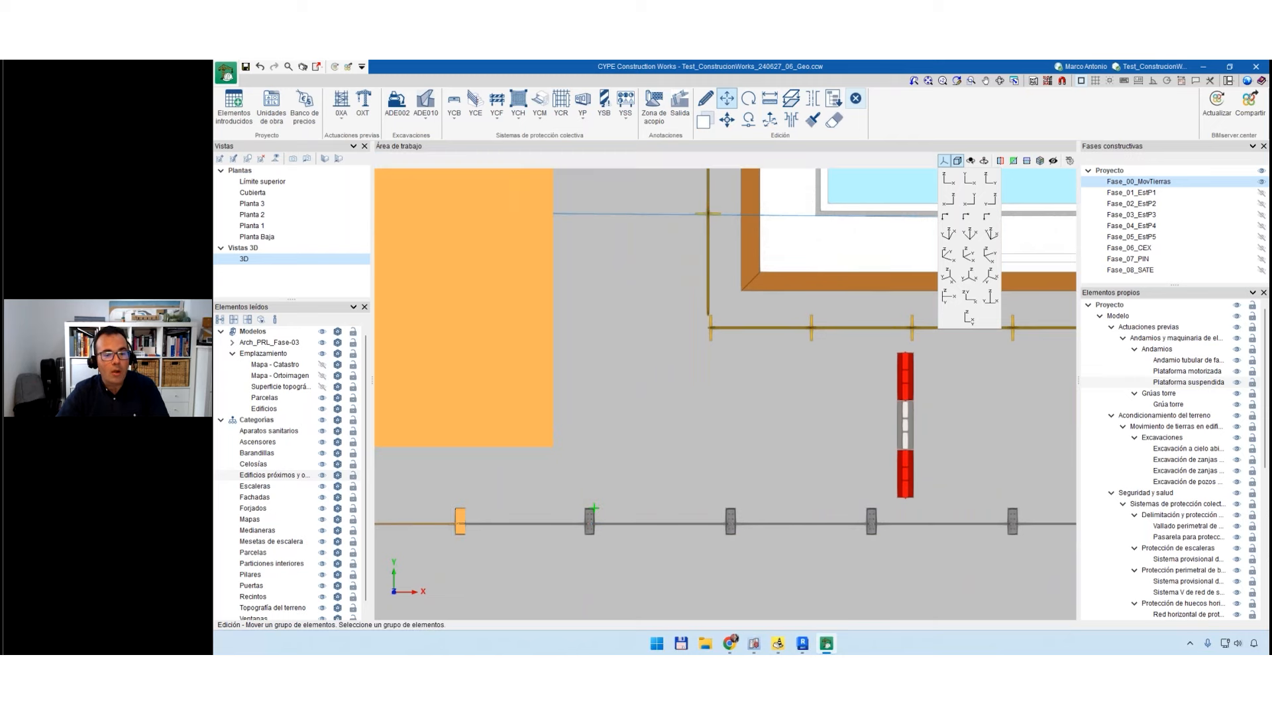
{"action": "scroll", "coordinate": [736, 508], "scroll_direction": "down", "scroll_amount": 6}
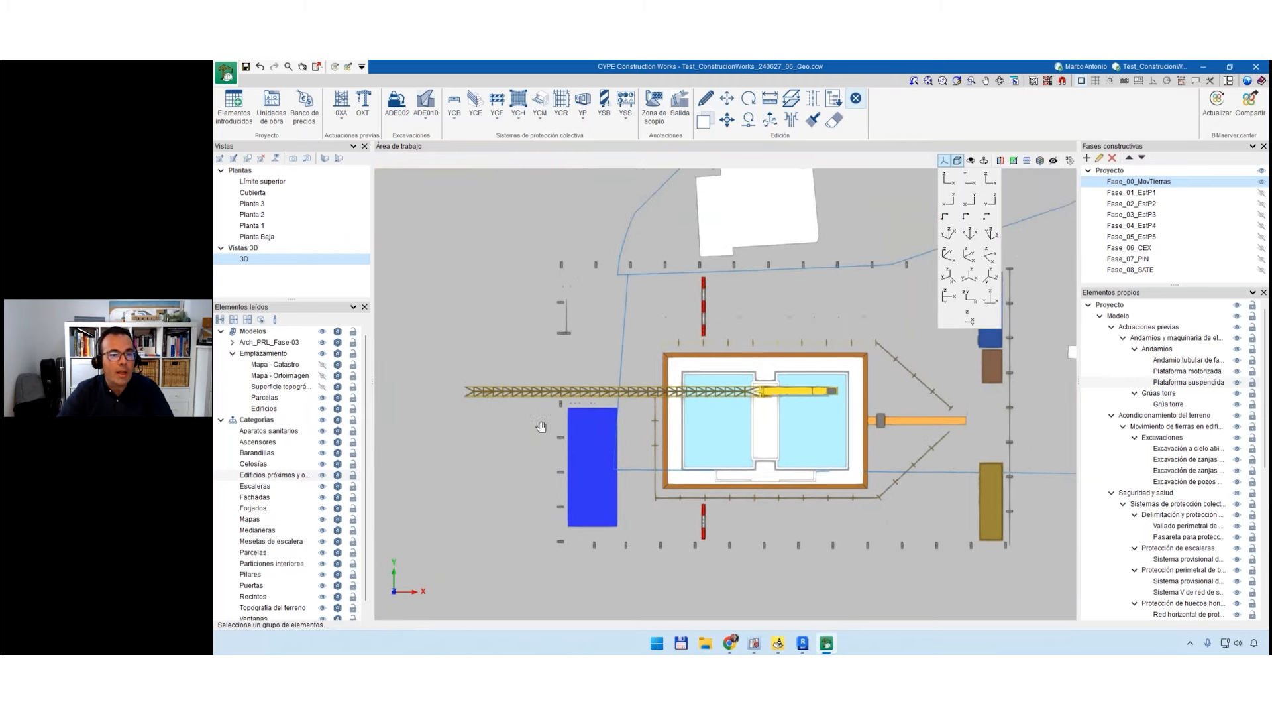
Check the relocated zone and fencing against the Ortoimagen map and the Catastro map.
{"action": "left_click", "coordinate": [322, 375]}
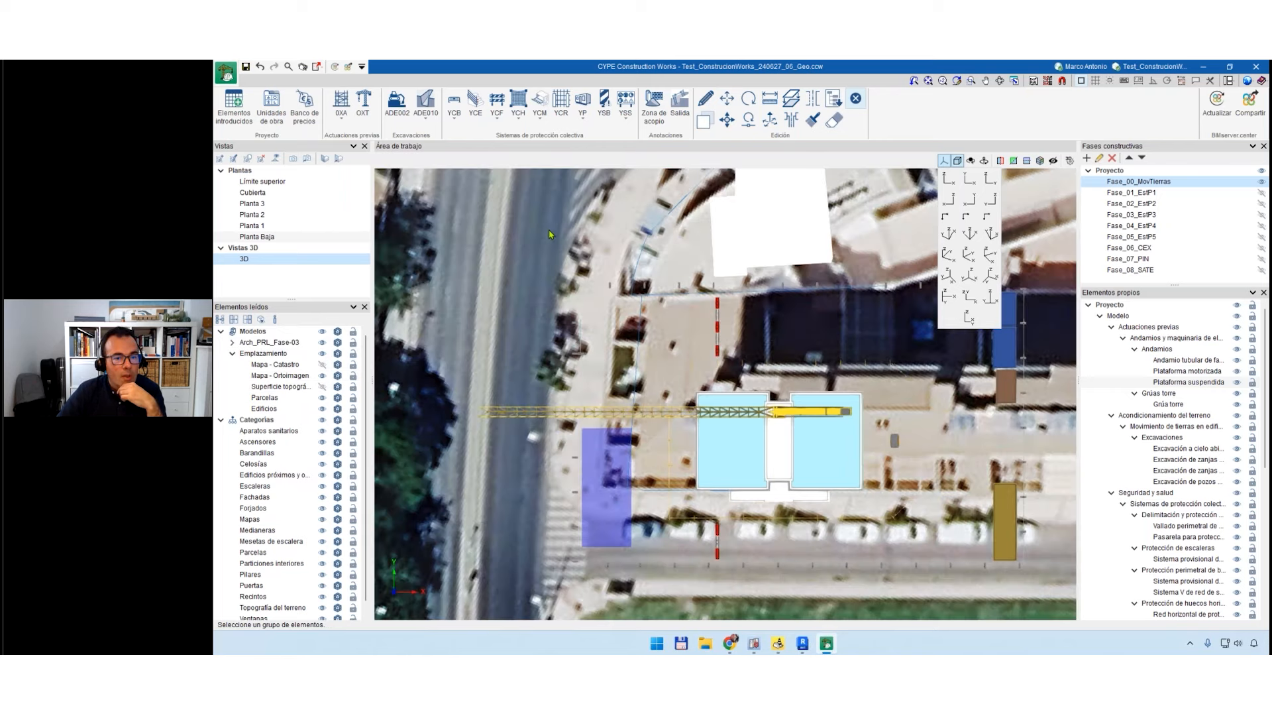
{"action": "left_click", "coordinate": [322, 376]}
{"action": "left_click", "coordinate": [322, 364]}
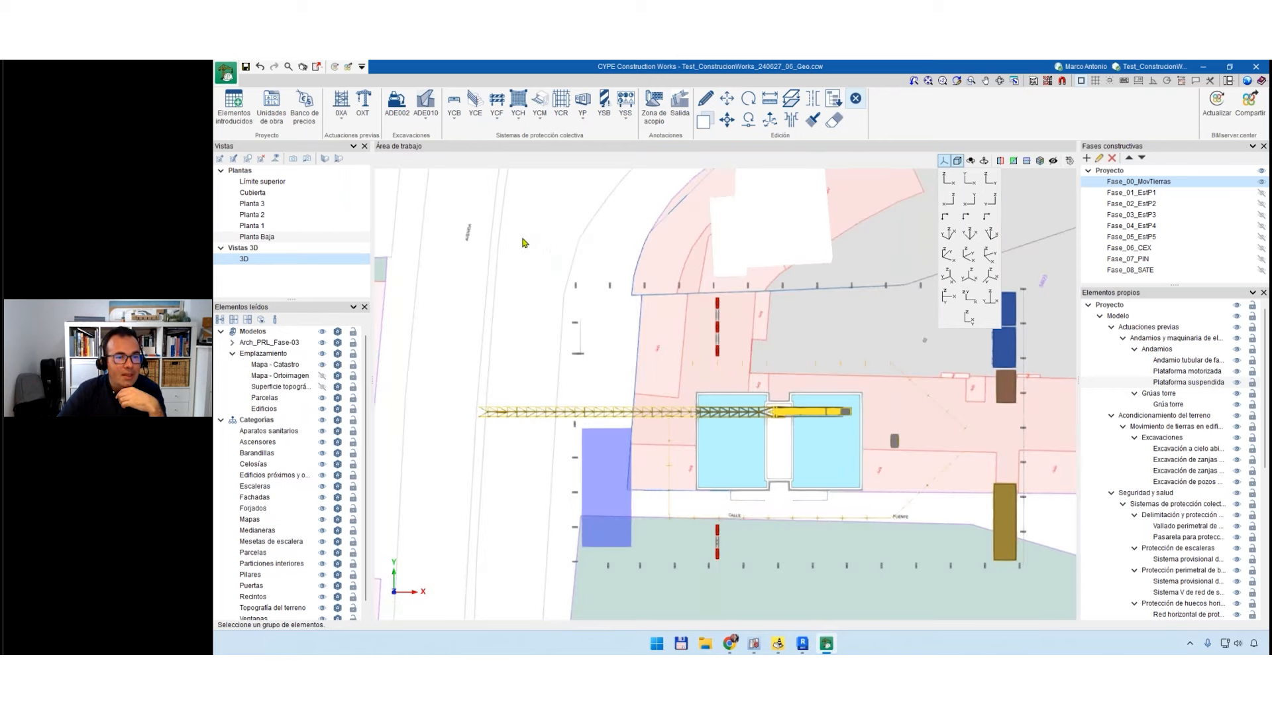
{"action": "scroll", "coordinate": [523, 243], "scroll_direction": "down", "scroll_amount": 5}
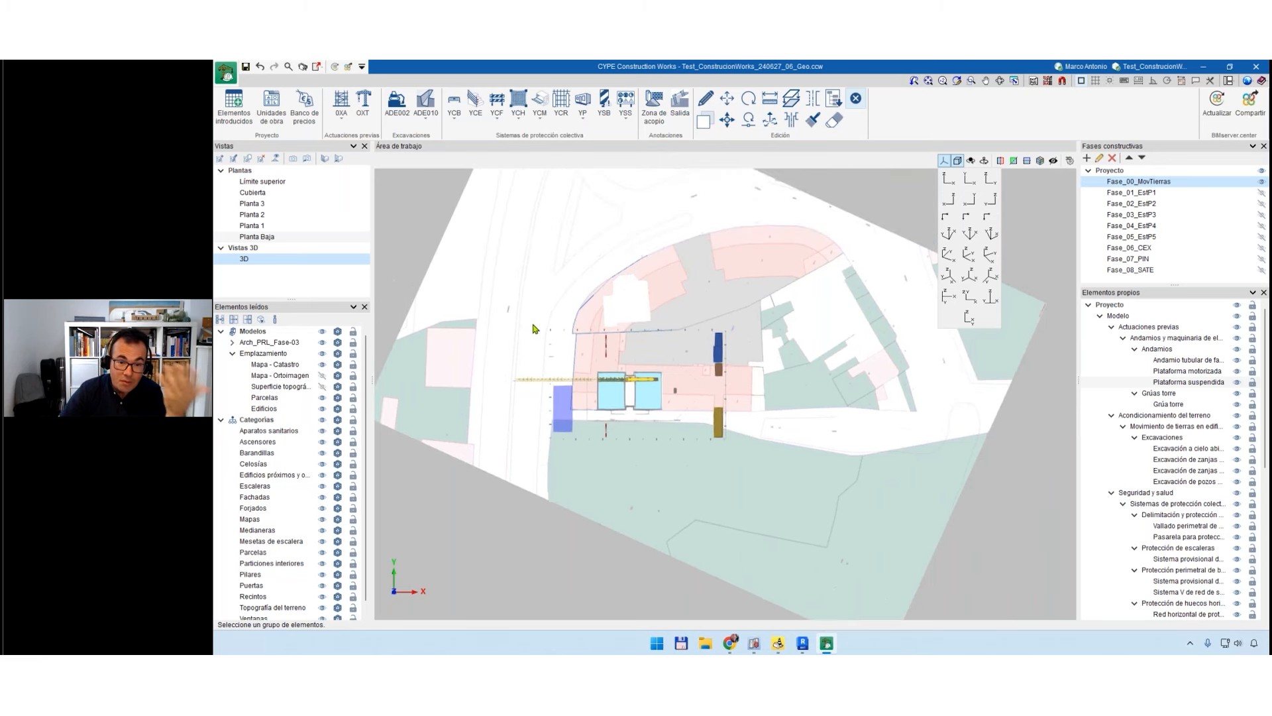
{"action": "scroll", "coordinate": [550, 531], "scroll_direction": "down", "scroll_amount": 2}
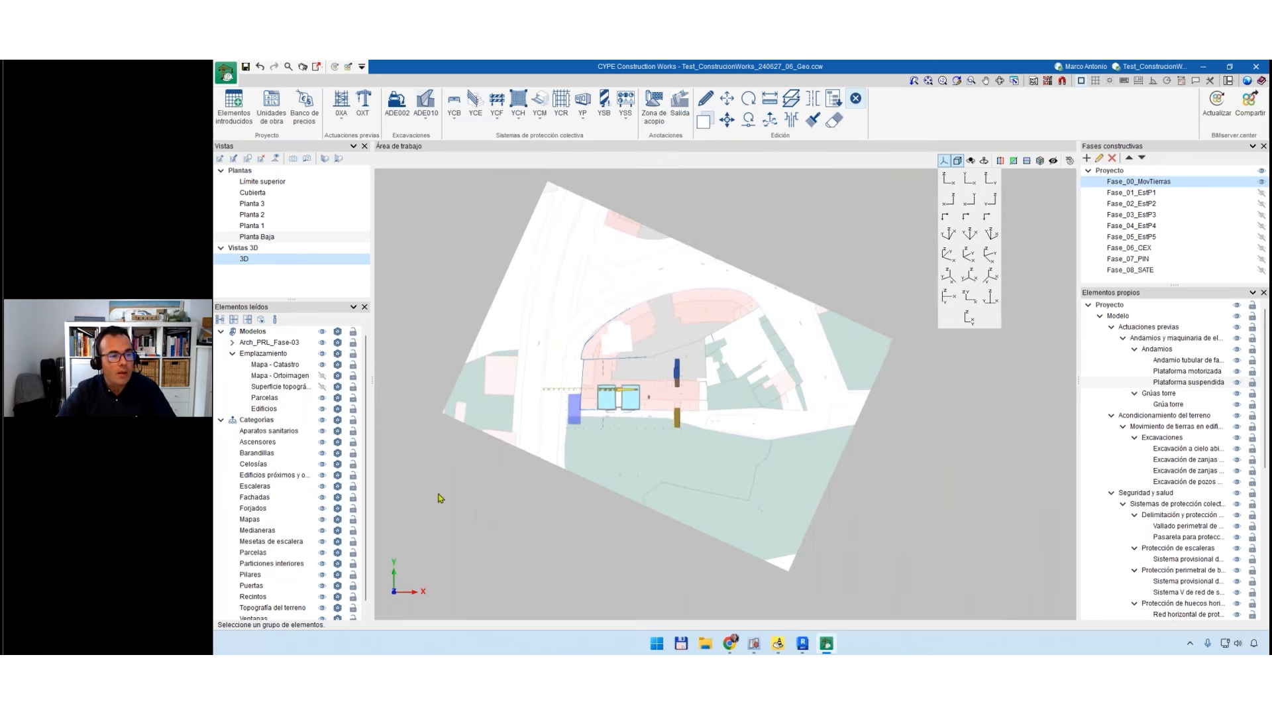
Hide the Edificios, Parcelas and Mapa - Catastro layers, turn on the topographic surface, and show the site in 3D.
{"action": "left_click", "coordinate": [322, 409]}
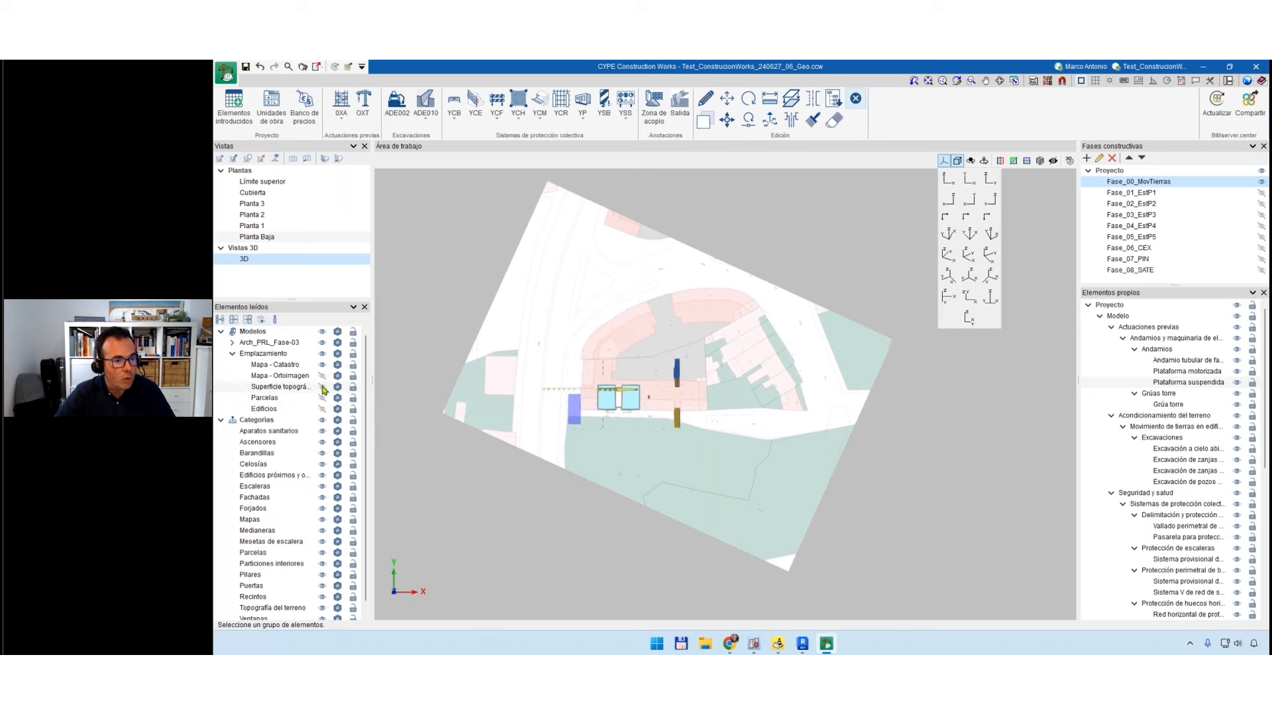
{"action": "left_click", "coordinate": [323, 387]}
{"action": "left_click", "coordinate": [322, 364]}
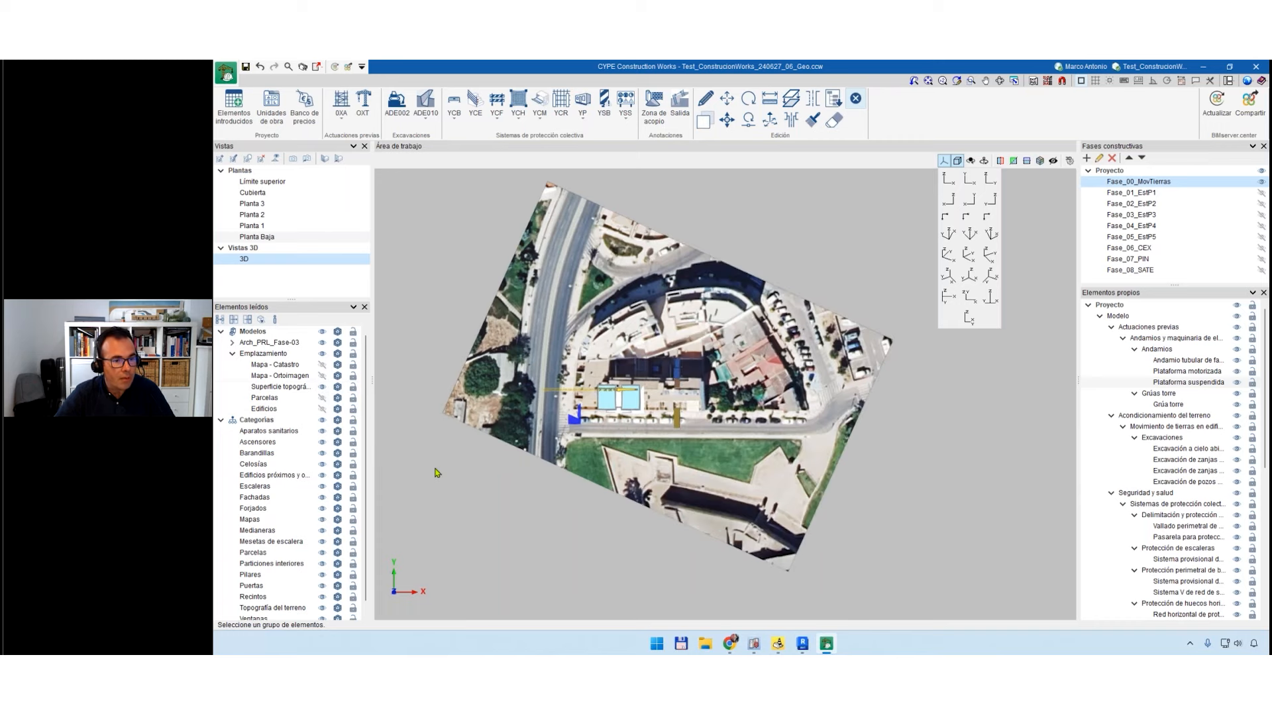
{"action": "middle_click_drag", "start_coordinate": [482, 507], "coordinate": [758, 488]}
{"action": "scroll", "coordinate": [634, 440], "scroll_direction": "up", "scroll_amount": 10}
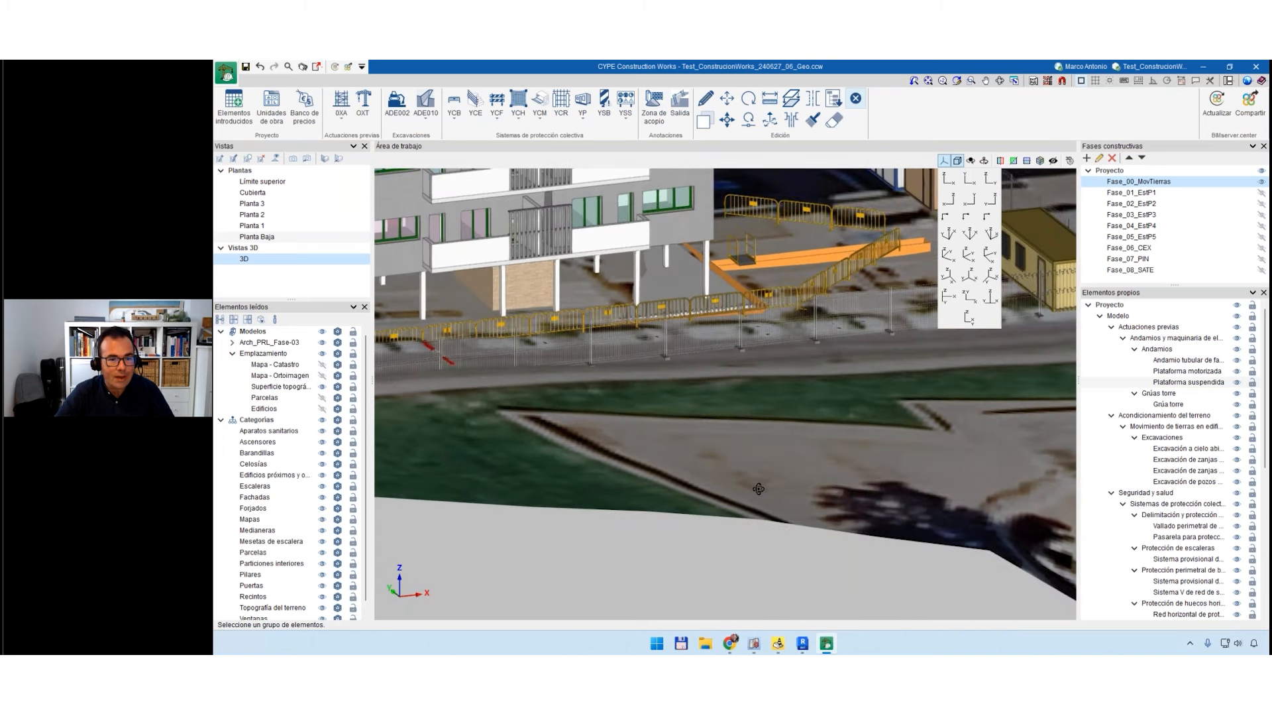
{"action": "scroll", "coordinate": [759, 489], "scroll_direction": "down", "scroll_amount": 5}
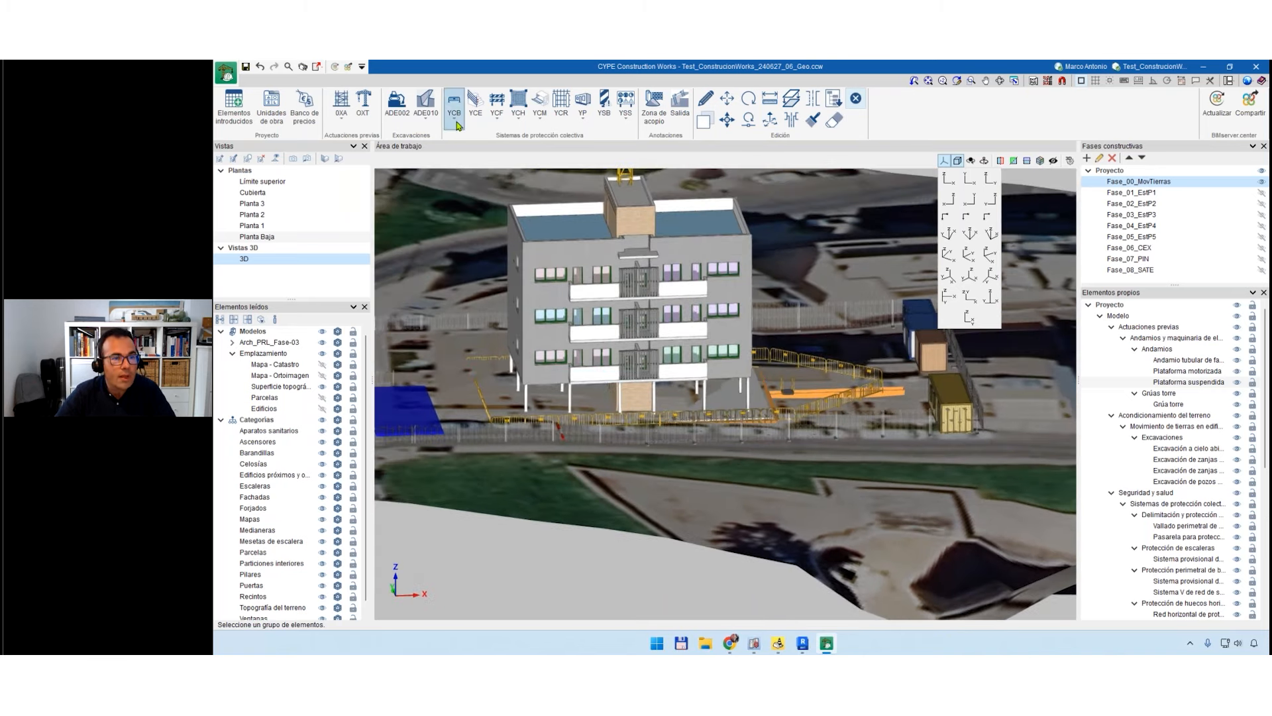
Define a perimeter fence for open excavations with reference 123, type Protección de excavaciones, from Fase_00_MovTierras to Fase_08_SATE.
{"action": "left_click", "coordinate": [454, 106]}
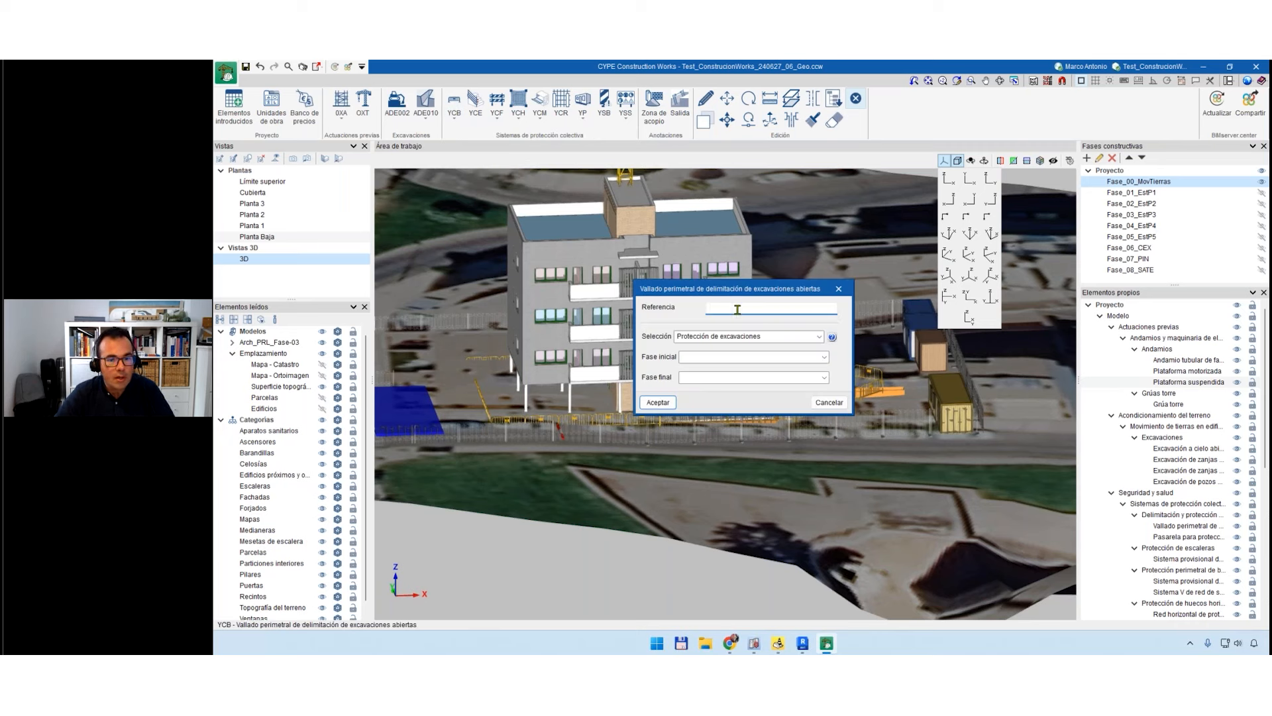
{"action": "type", "text": "123"}
{"action": "left_click", "coordinate": [824, 358]}
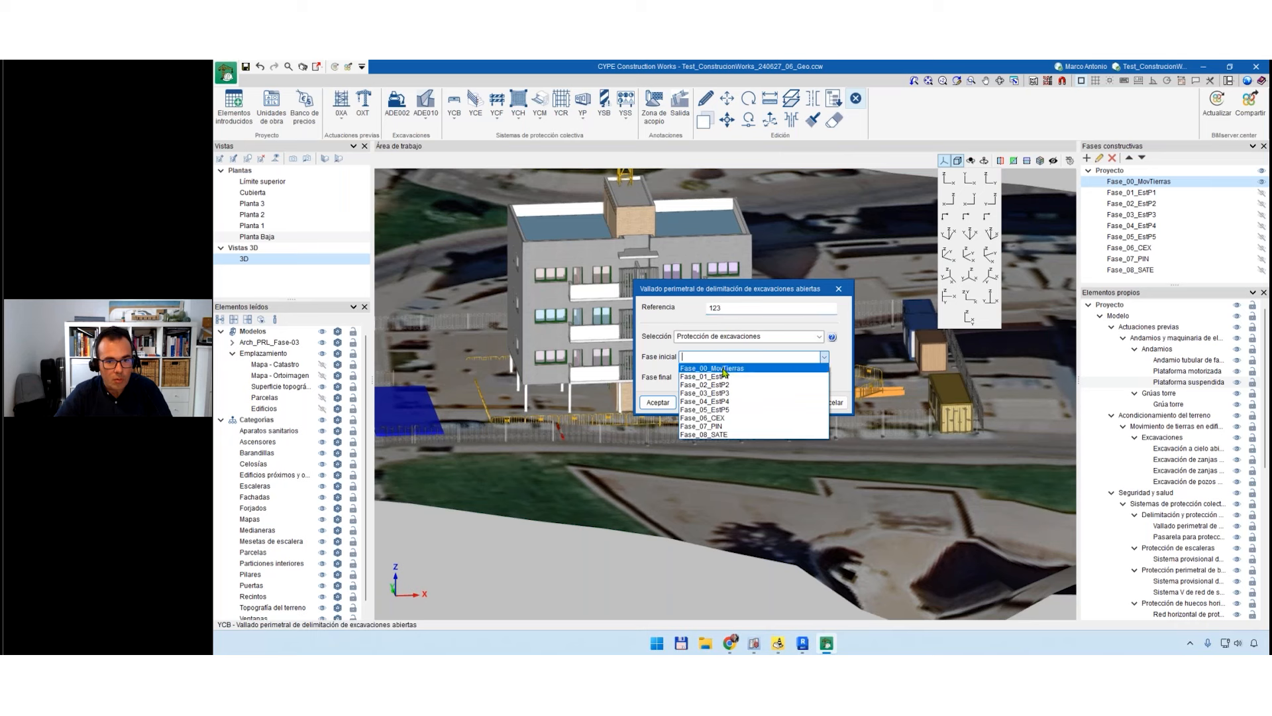
{"action": "left_click", "coordinate": [724, 369]}
{"action": "left_click", "coordinate": [824, 377]}
{"action": "left_click", "coordinate": [705, 456]}
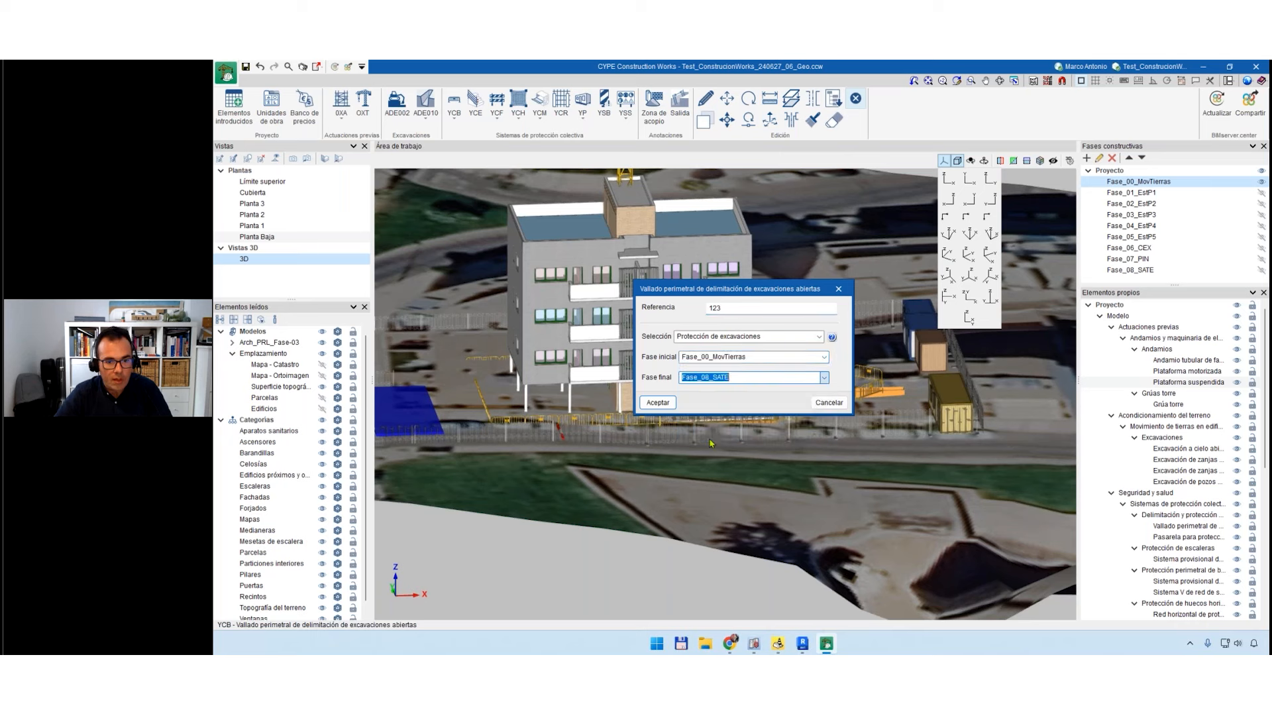
{"action": "left_click", "coordinate": [658, 403]}
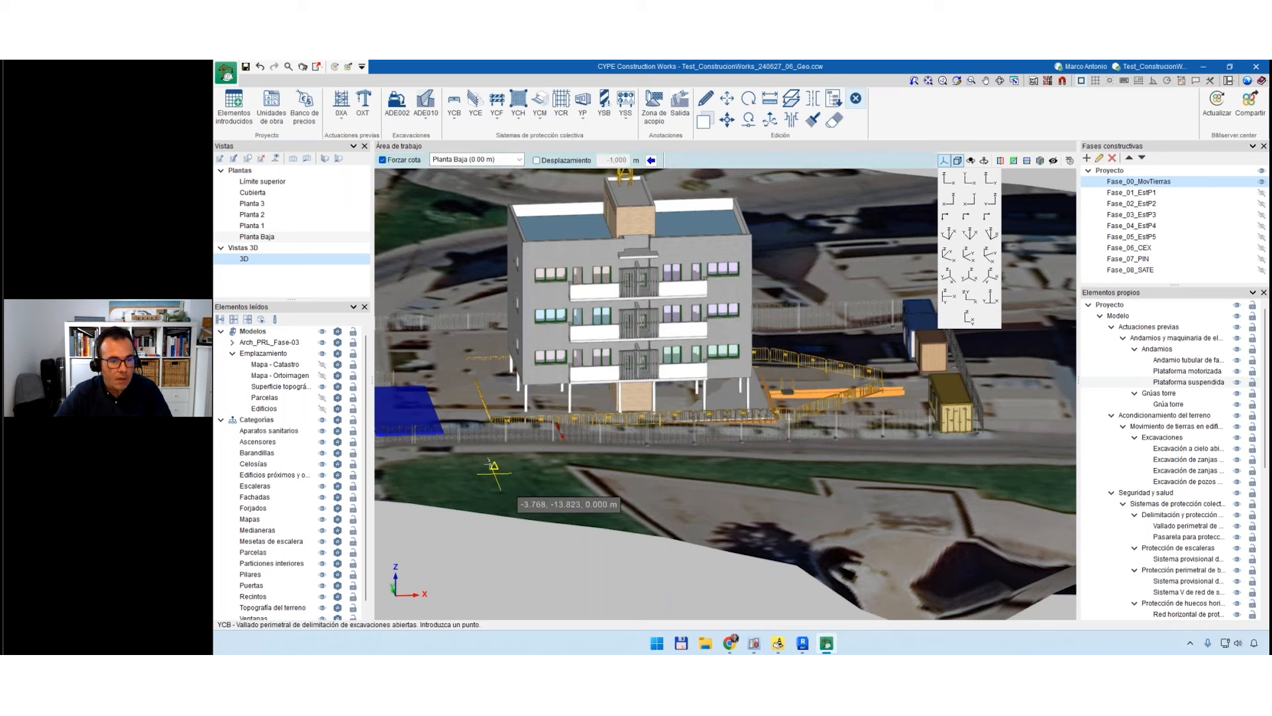
Turn off Forzar cota and place the fence on the terrain along the street edge in front of the building.
{"action": "left_click", "coordinate": [383, 160]}
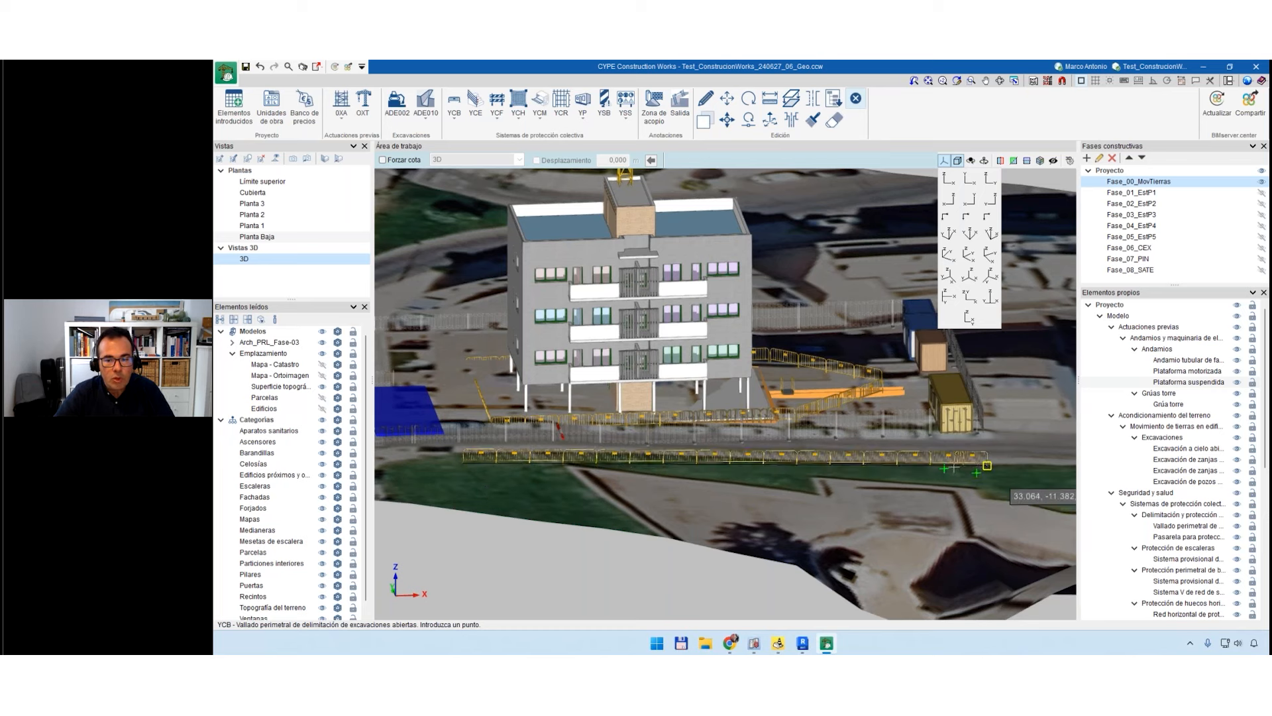
{"action": "scroll", "coordinate": [932, 464], "scroll_direction": "up", "scroll_amount": 1}
{"action": "scroll", "coordinate": [931, 464], "scroll_direction": "up", "scroll_amount": 5}
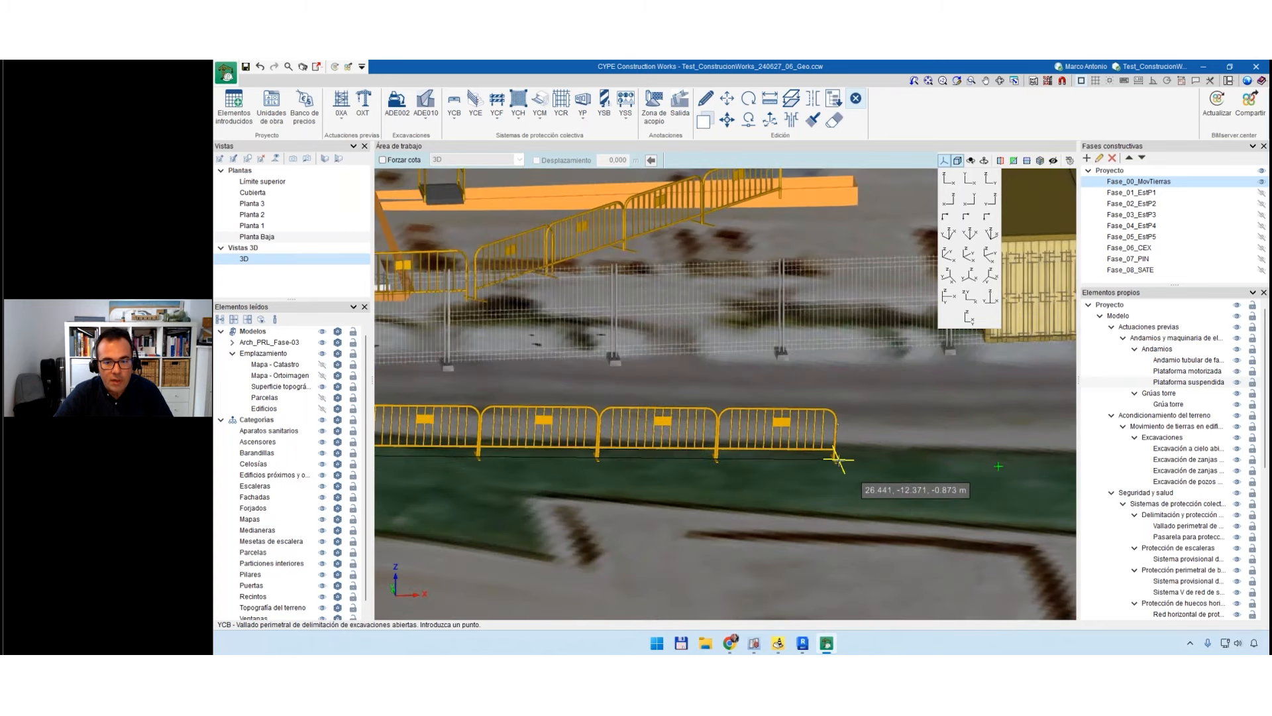
{"action": "scroll", "coordinate": [754, 520], "scroll_direction": "down", "scroll_amount": 2}
{"action": "scroll", "coordinate": [755, 520], "scroll_direction": "down", "scroll_amount": 3}
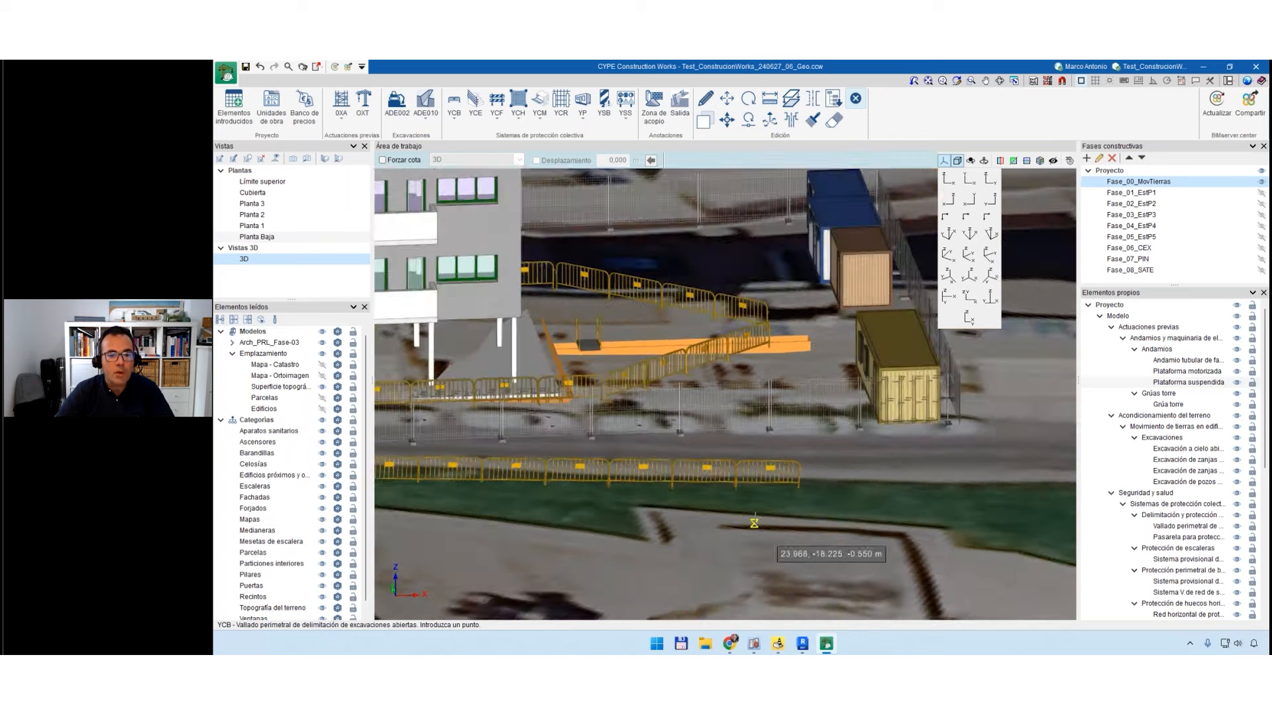
{"action": "key", "text": "Escape"}
Set the front view and examine the new barriers against the terrain surface.
{"action": "left_click", "coordinate": [949, 179]}
{"action": "scroll", "coordinate": [647, 458], "scroll_direction": "up", "scroll_amount": 5}
{"action": "scroll", "coordinate": [693, 424], "scroll_direction": "up", "scroll_amount": 6}
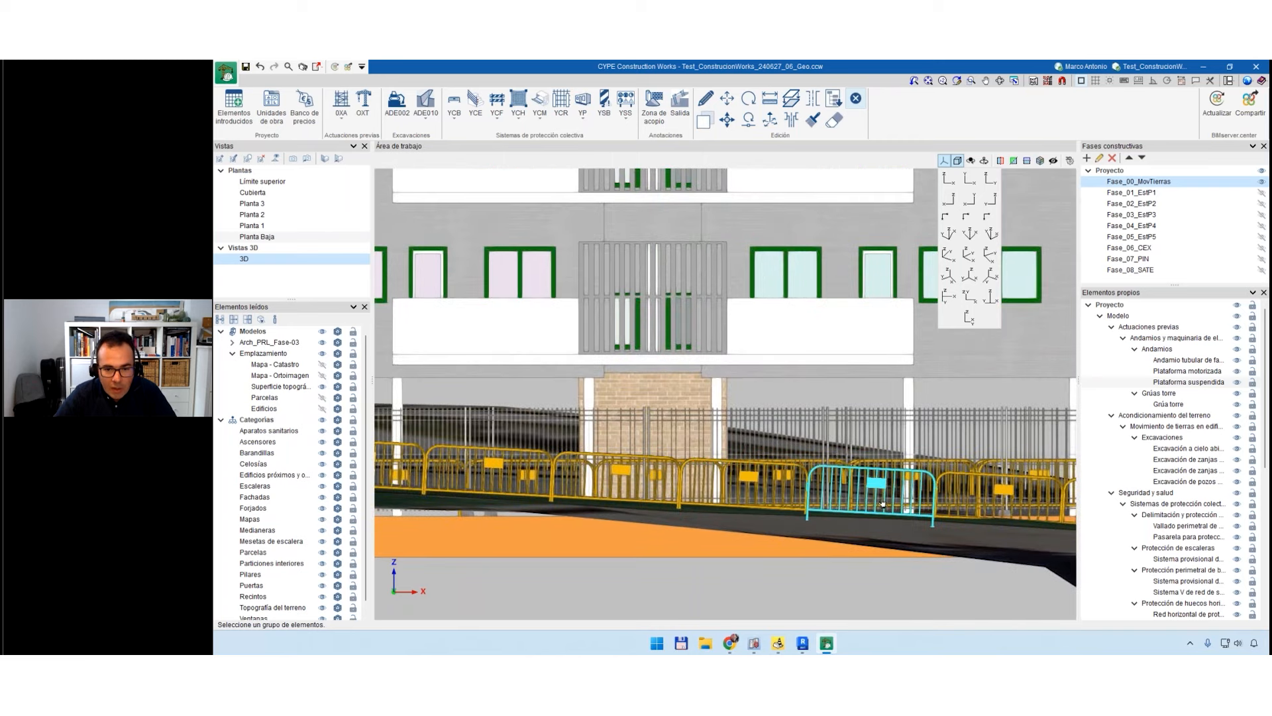
{"action": "scroll", "coordinate": [793, 505], "scroll_direction": "down", "scroll_amount": 6}
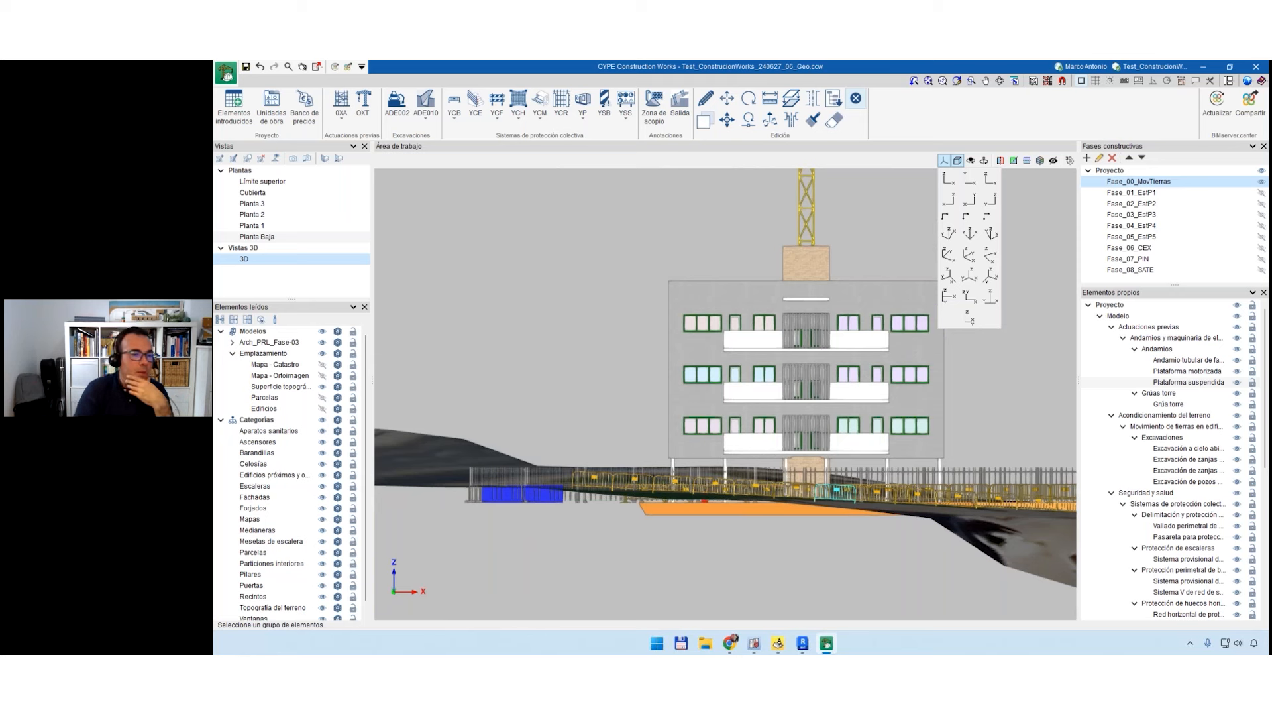
{"action": "middle_click_drag", "start_coordinate": [834, 491], "coordinate": [751, 511]}
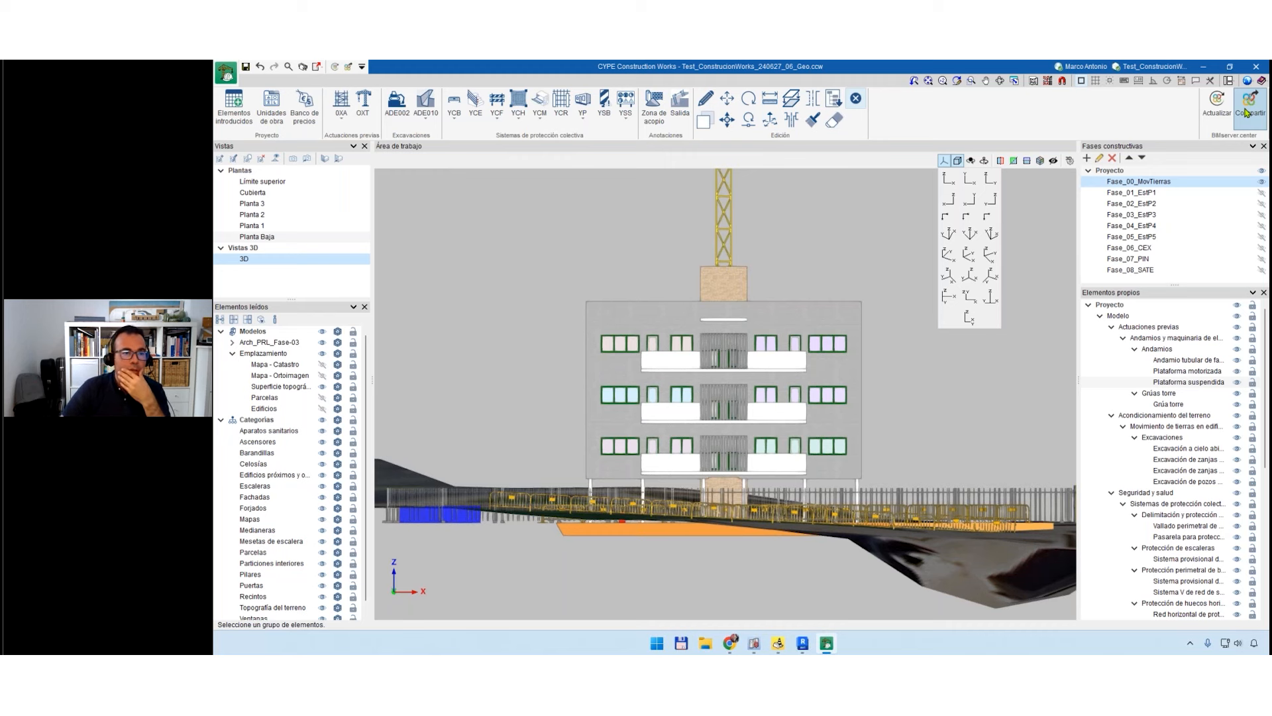
Create a new job named Nuevo without saving the current one, overwriting the existing file.
{"action": "left_click", "coordinate": [225, 72]}
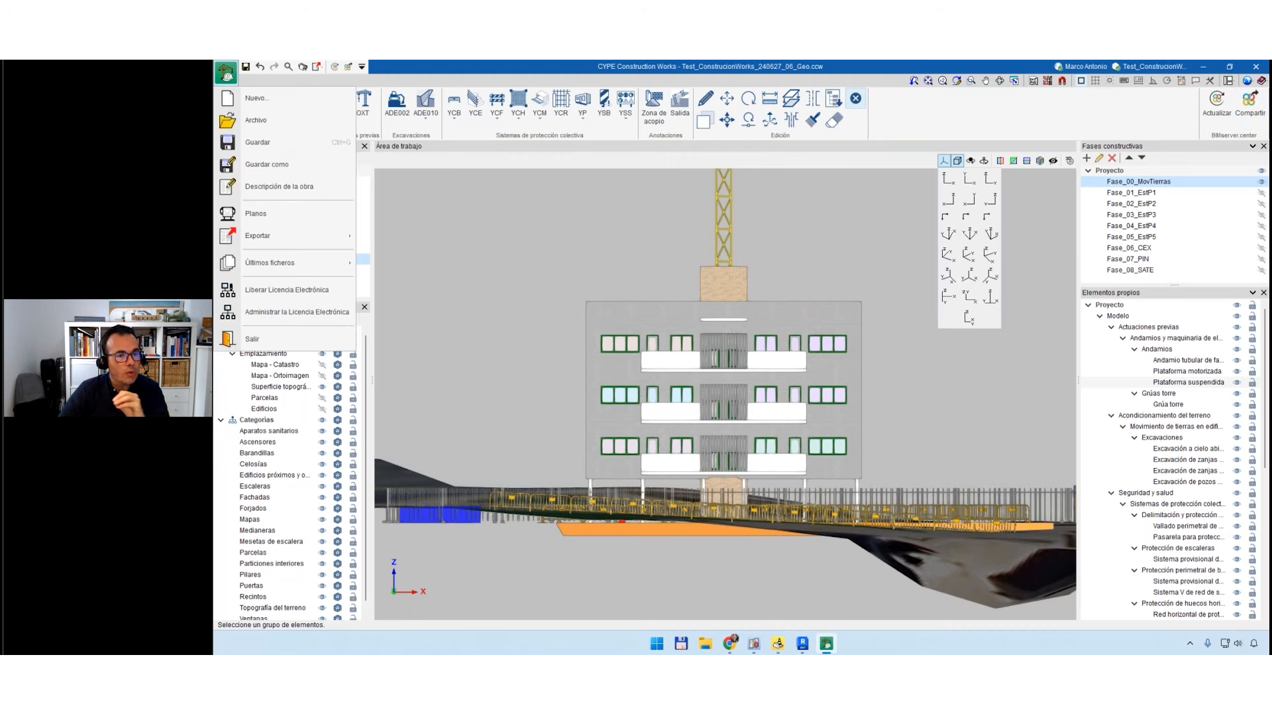
{"action": "left_click", "coordinate": [259, 99]}
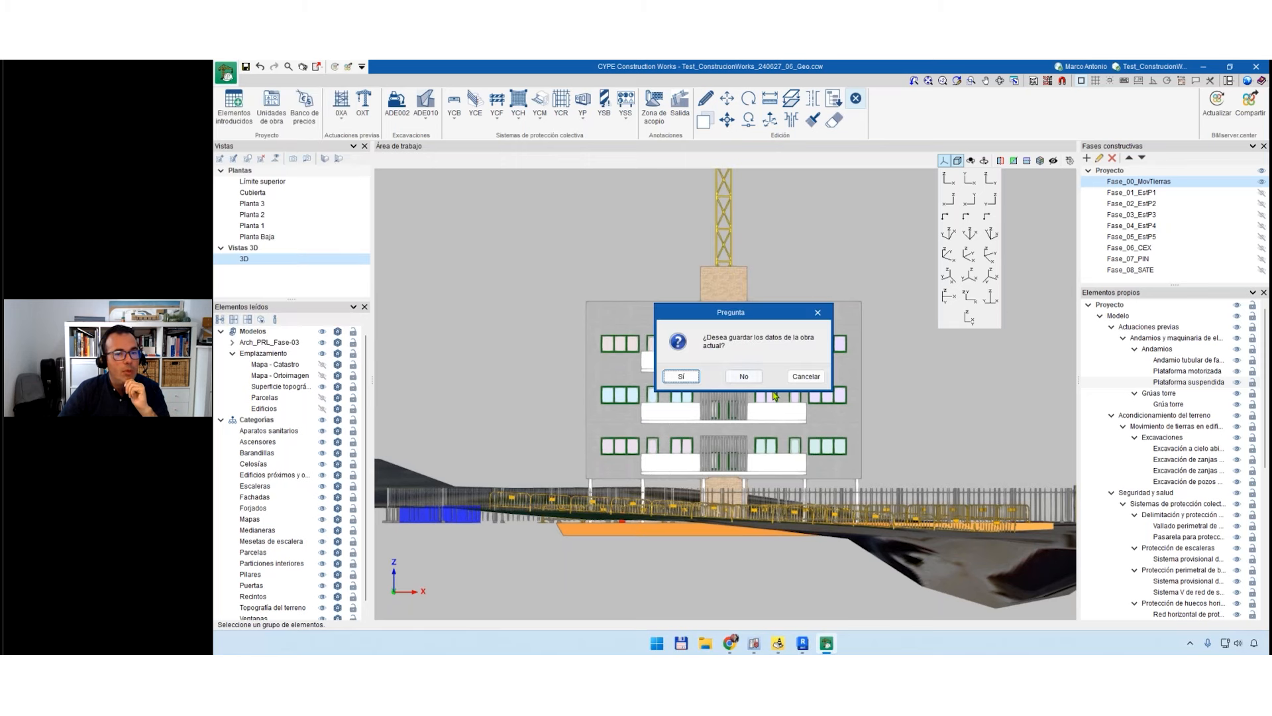
{"action": "left_click", "coordinate": [749, 376]}
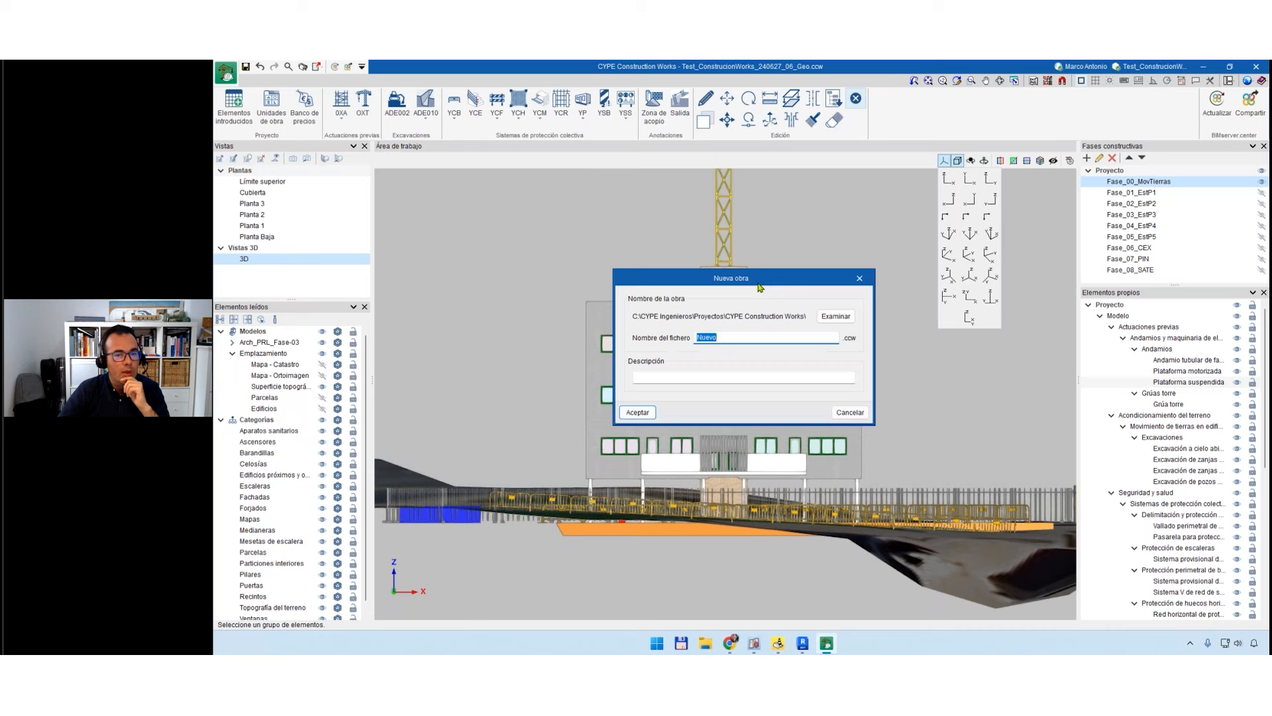
{"action": "left_click", "coordinate": [654, 413]}
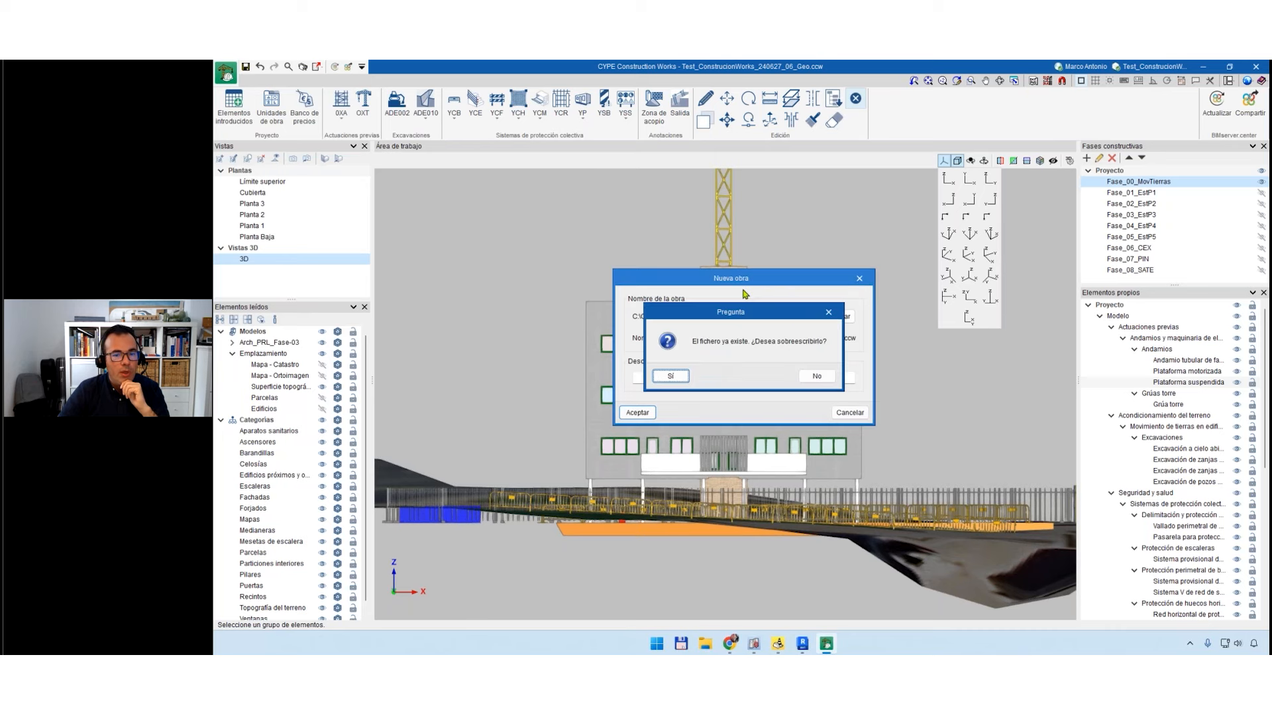
{"action": "key", "text": "Return"}
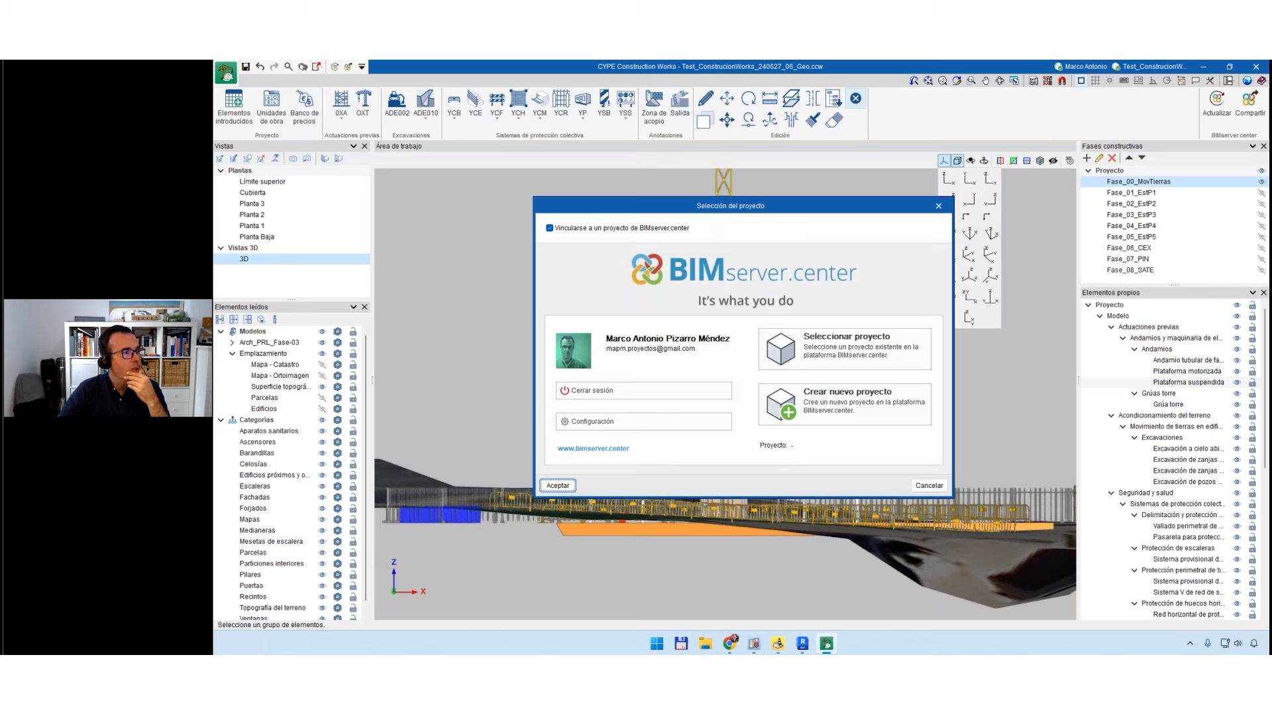
Log out of the current BIMserver.center account and sign in again through the browser authorization.
{"action": "left_click", "coordinate": [599, 391]}
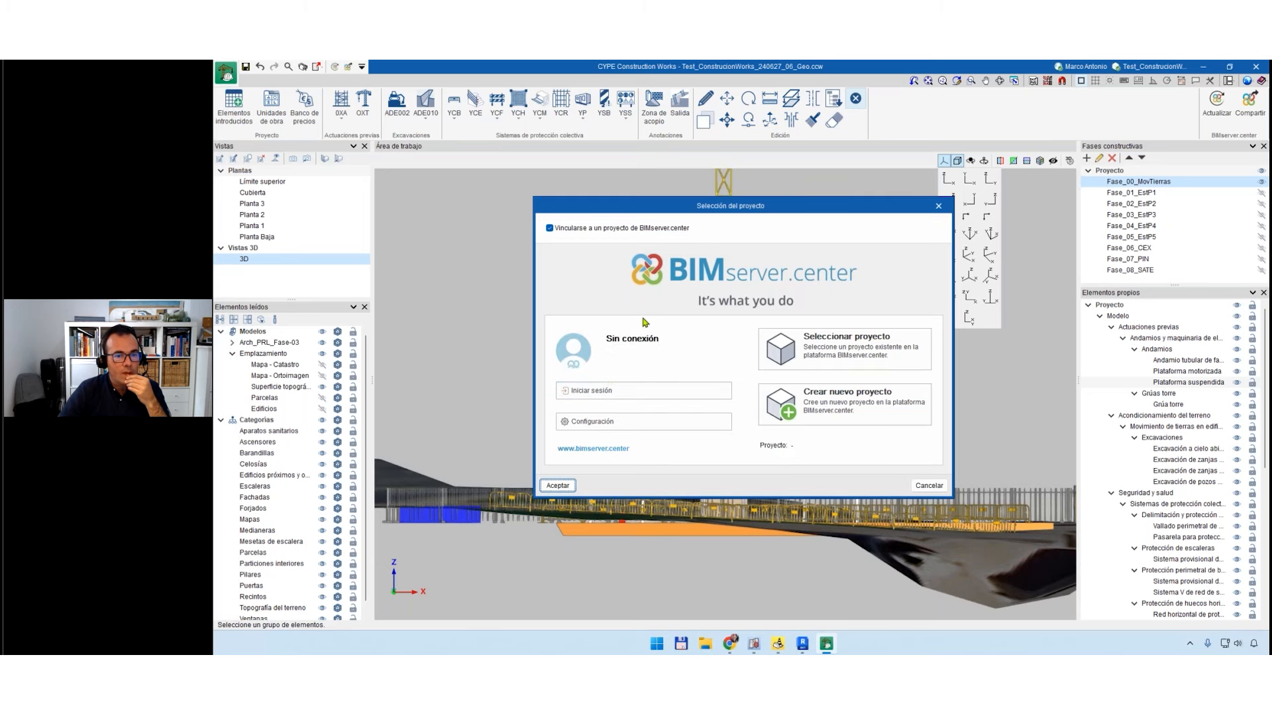
{"action": "left_click", "coordinate": [601, 392]}
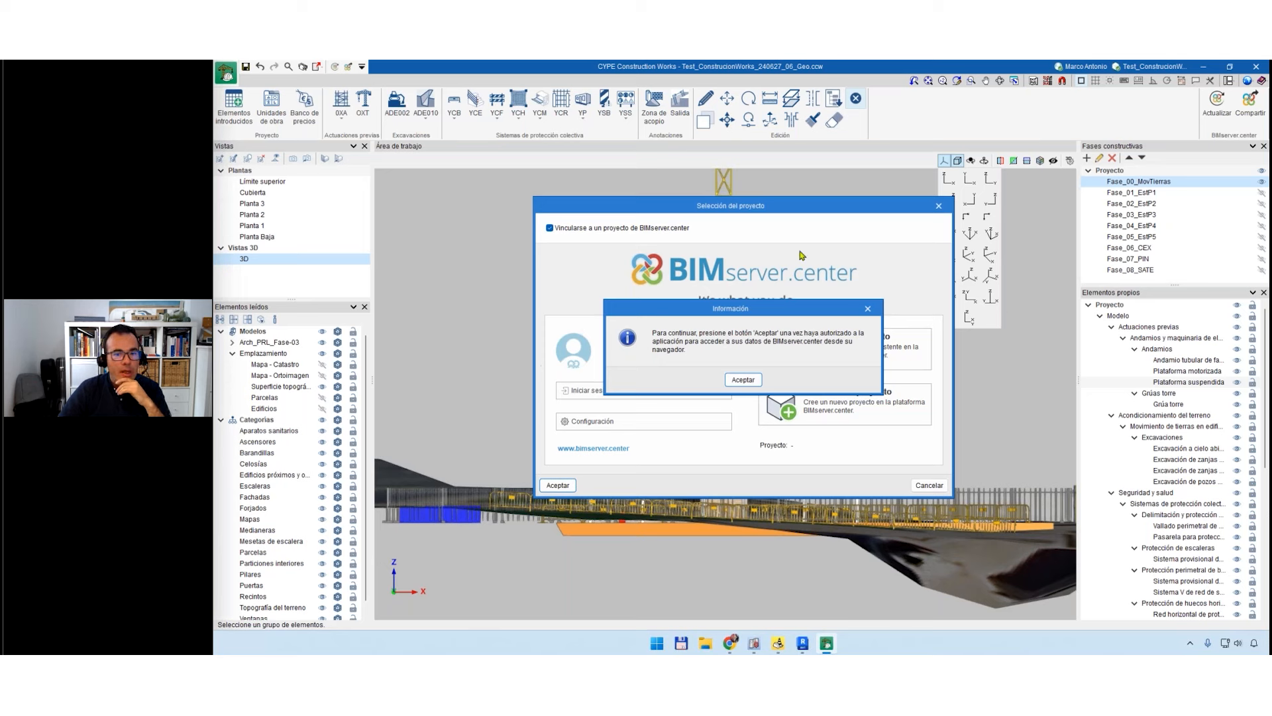
{"action": "left_click", "coordinate": [745, 381]}
Link the job to the CAM-NTBL project and mark CAM-NTBL-ZEX-YYY-MOP-ARQ-002-ModCYA-S1-0101 and CAM-NTBL-ZNV-YYY-BIM-ARQ-002-ModRVT-S1-0102 for import.
{"action": "left_click", "coordinate": [840, 347]}
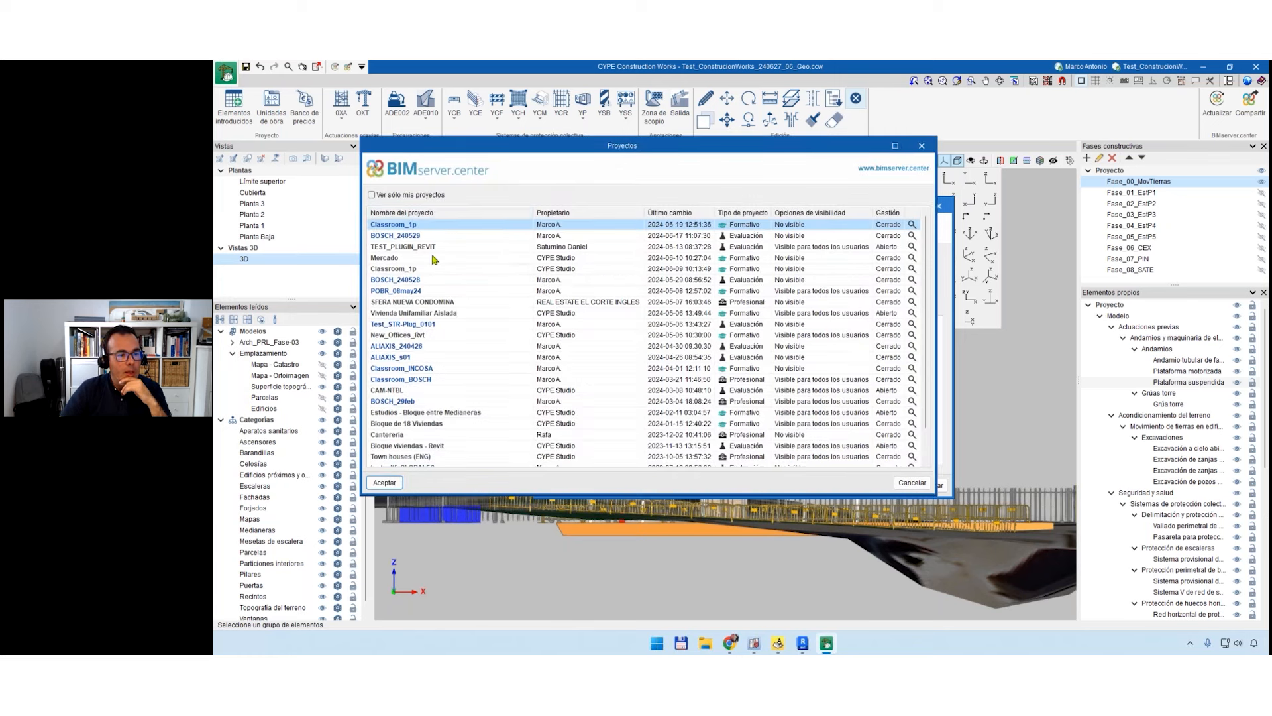
{"action": "left_click", "coordinate": [396, 390]}
{"action": "left_click", "coordinate": [384, 482]}
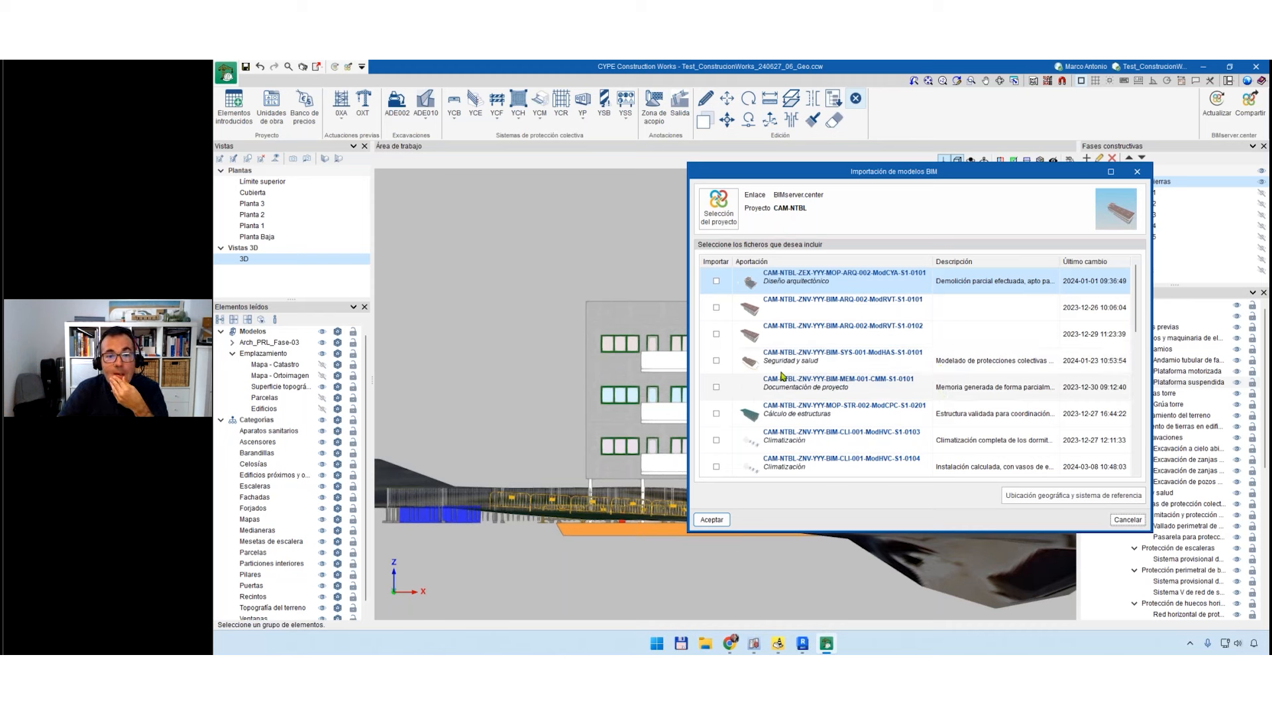
{"action": "left_click", "coordinate": [717, 282]}
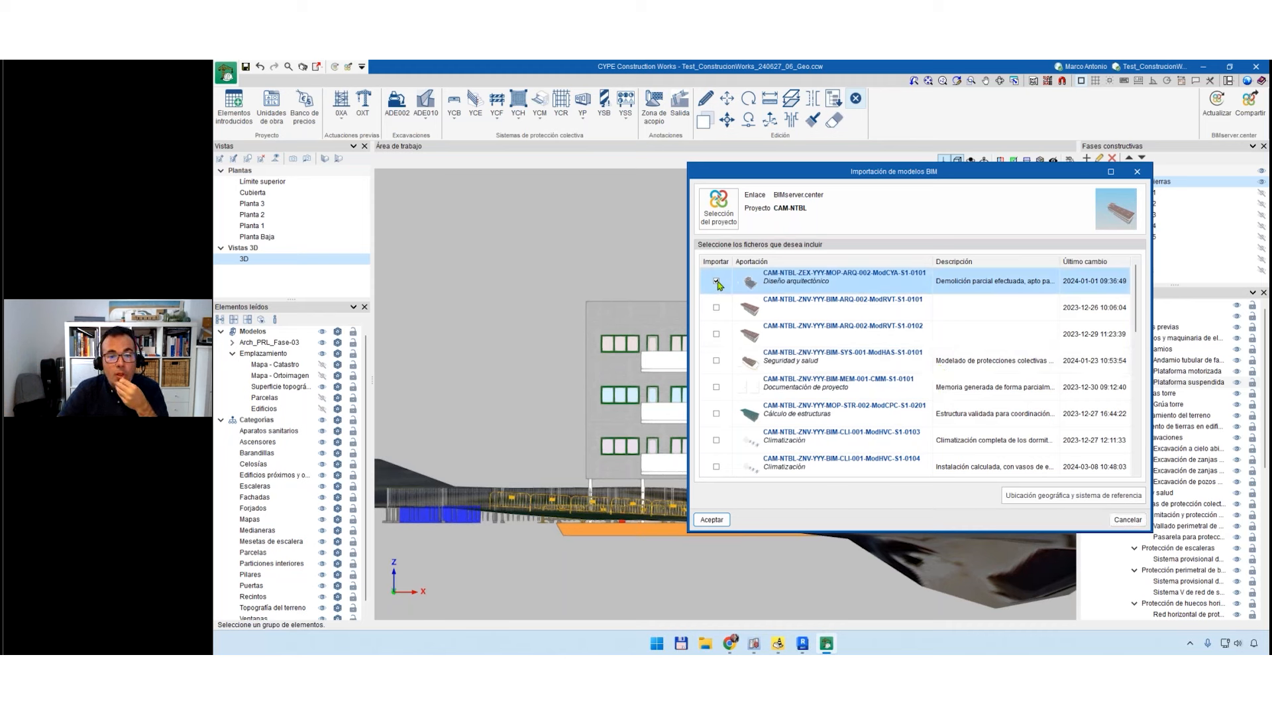
{"action": "left_click", "coordinate": [716, 333]}
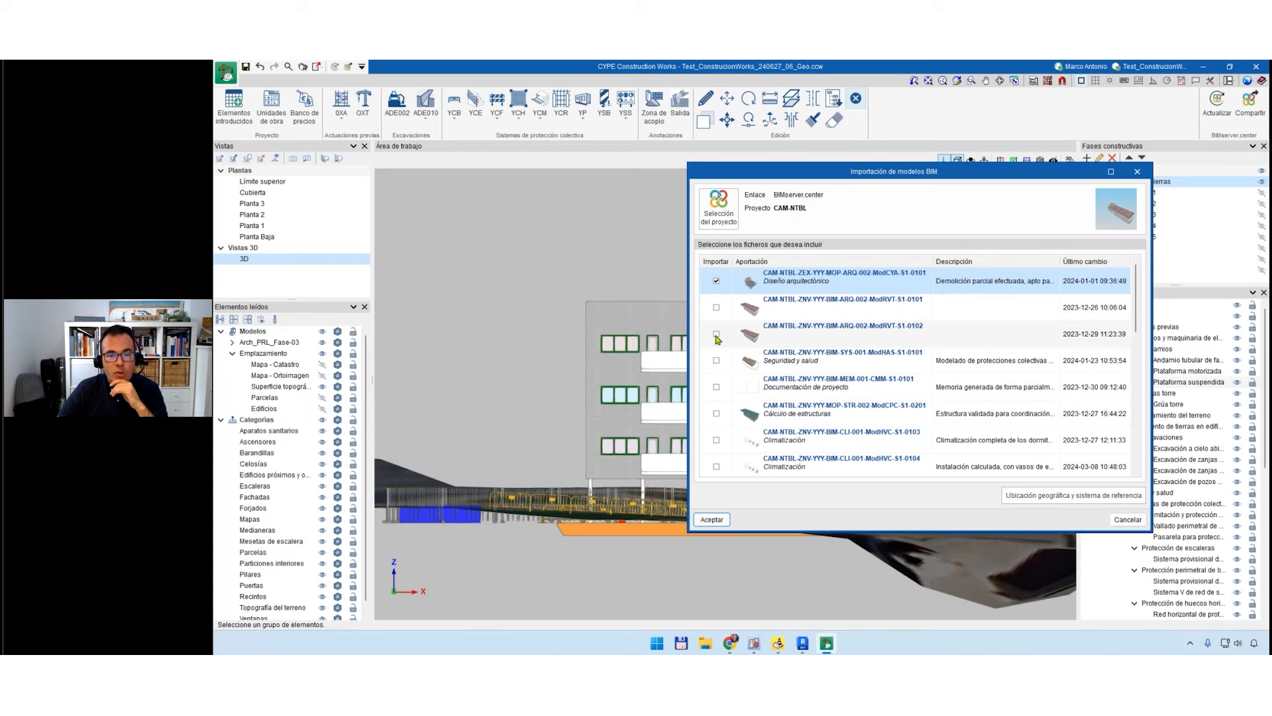
Switch to Revit and examine the 02-Planta 1ª plan, the 00_Vista Geral. Copia 1 view and the 02-Planta_MEP-BOSCH plan.
{"action": "left_click", "coordinate": [803, 643]}
{"action": "left_click", "coordinate": [672, 161]}
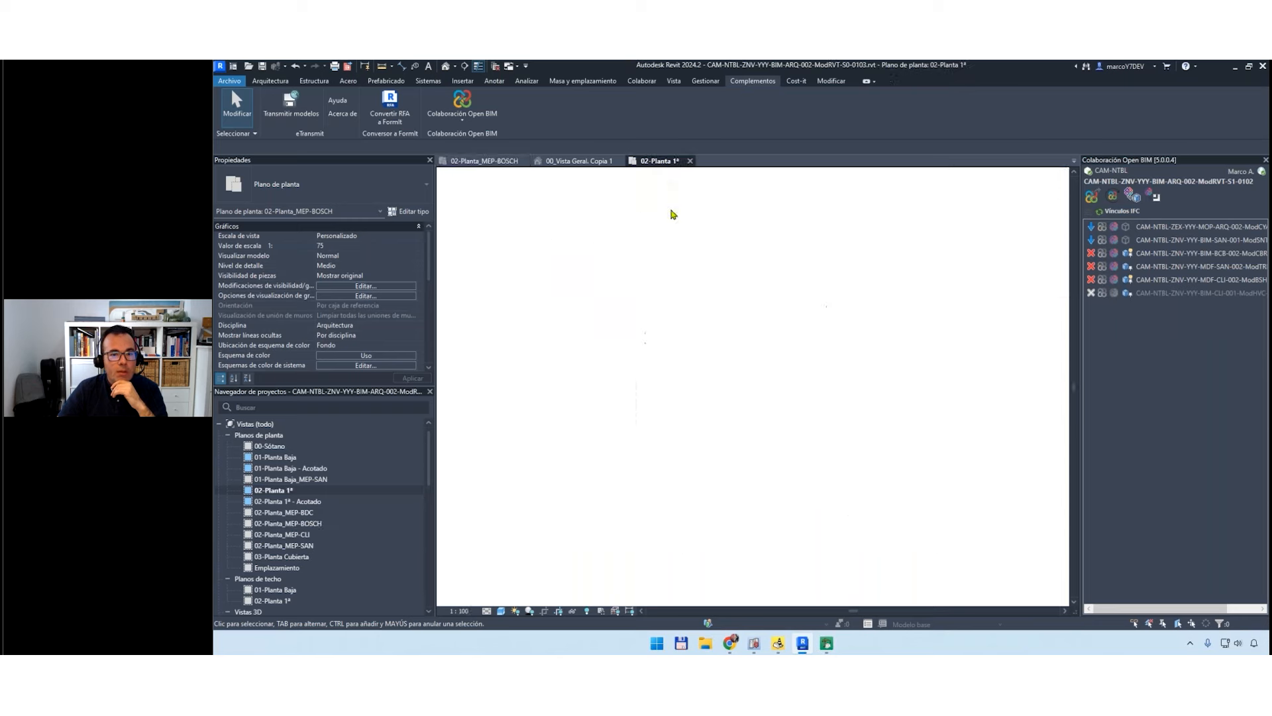
{"action": "left_click", "coordinate": [576, 161]}
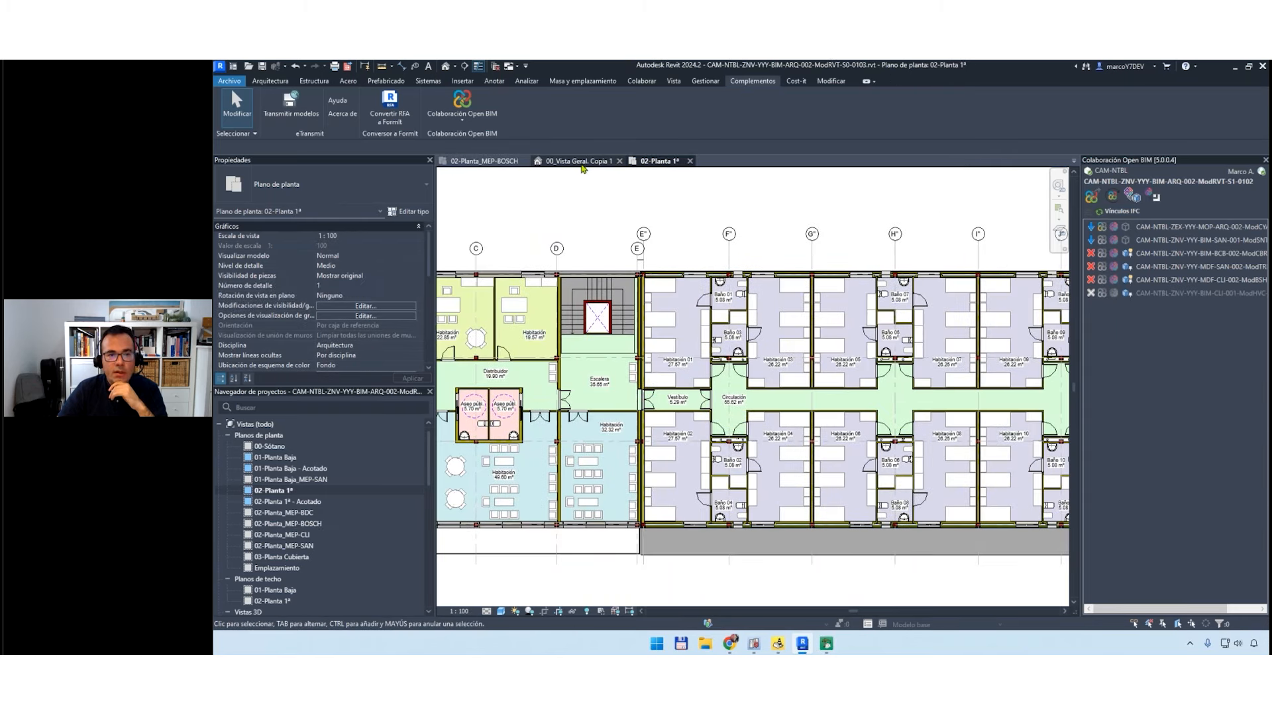
{"action": "scroll", "coordinate": [775, 432], "scroll_direction": "up", "scroll_amount": 4}
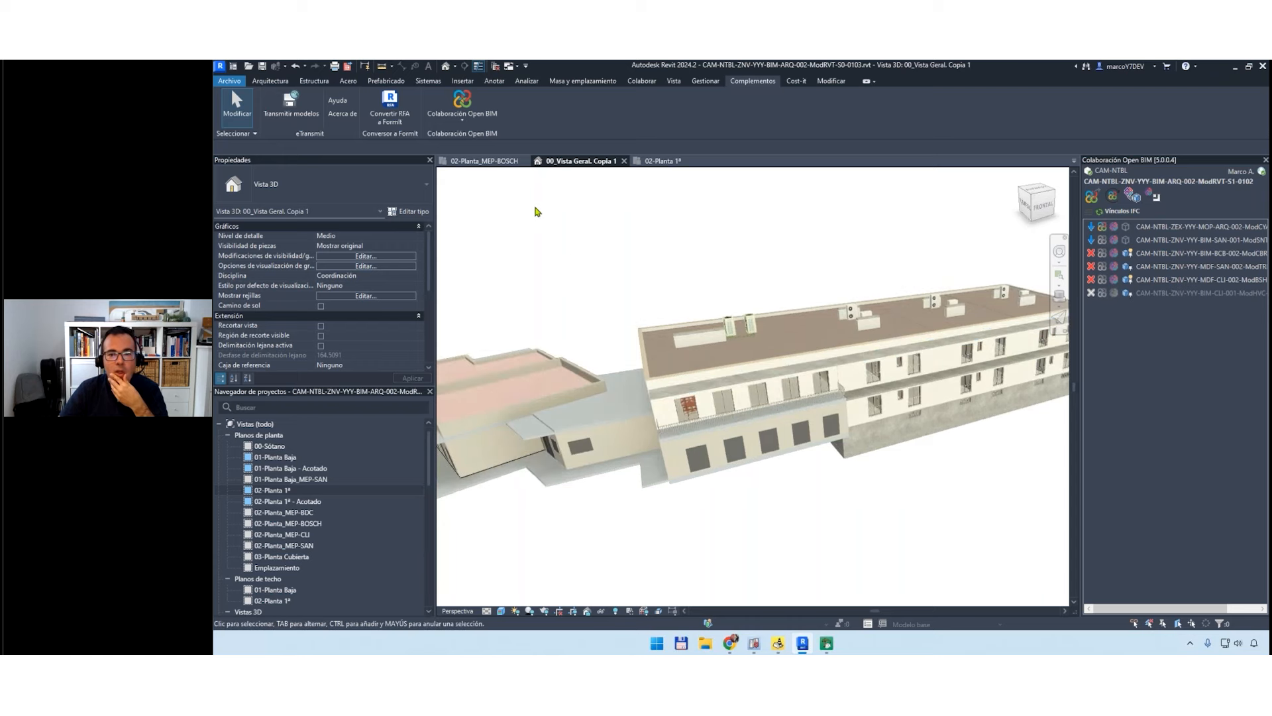
{"action": "left_click", "coordinate": [484, 161]}
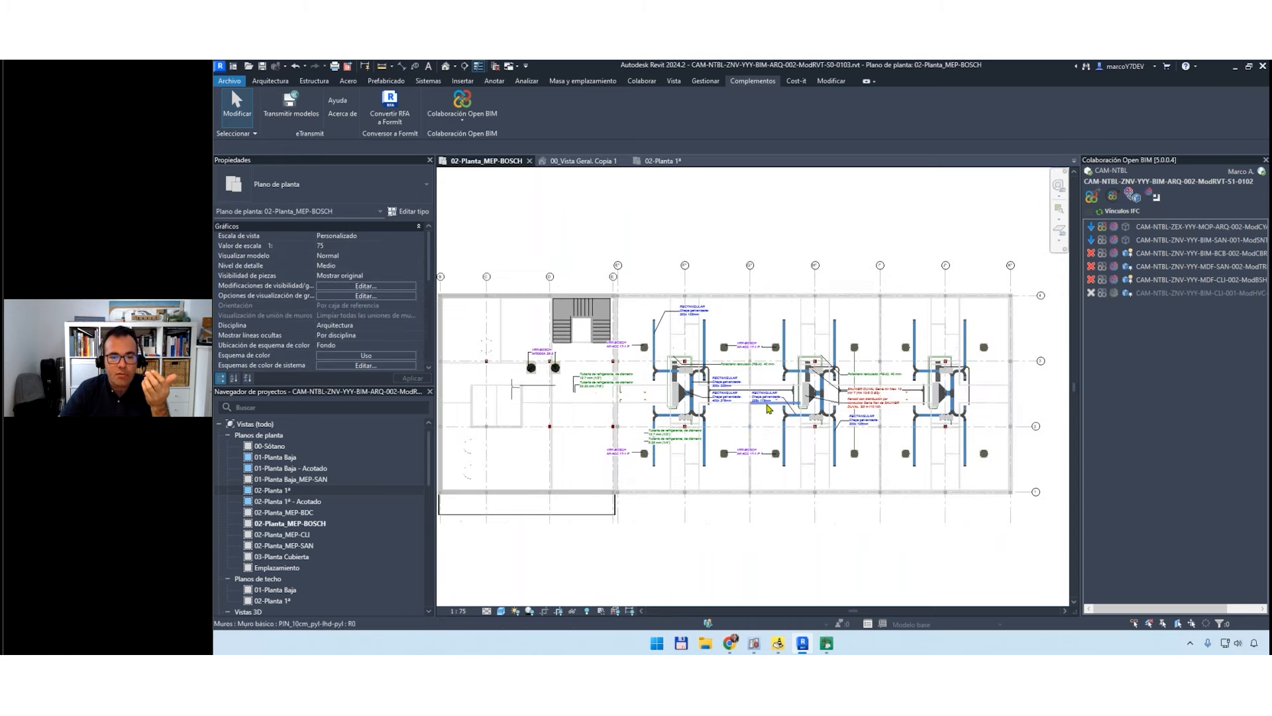
{"action": "scroll", "coordinate": [756, 437], "scroll_direction": "up", "scroll_amount": 5}
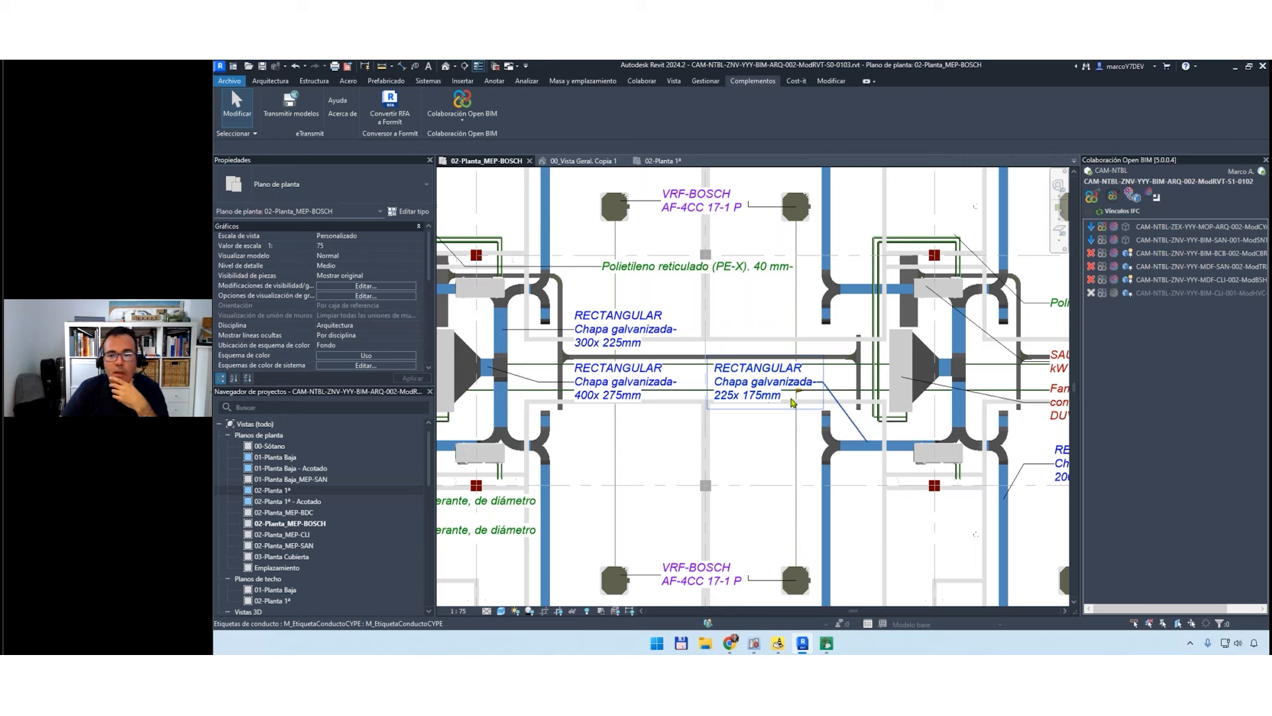
{"action": "scroll", "coordinate": [771, 407], "scroll_direction": "down", "scroll_amount": 5}
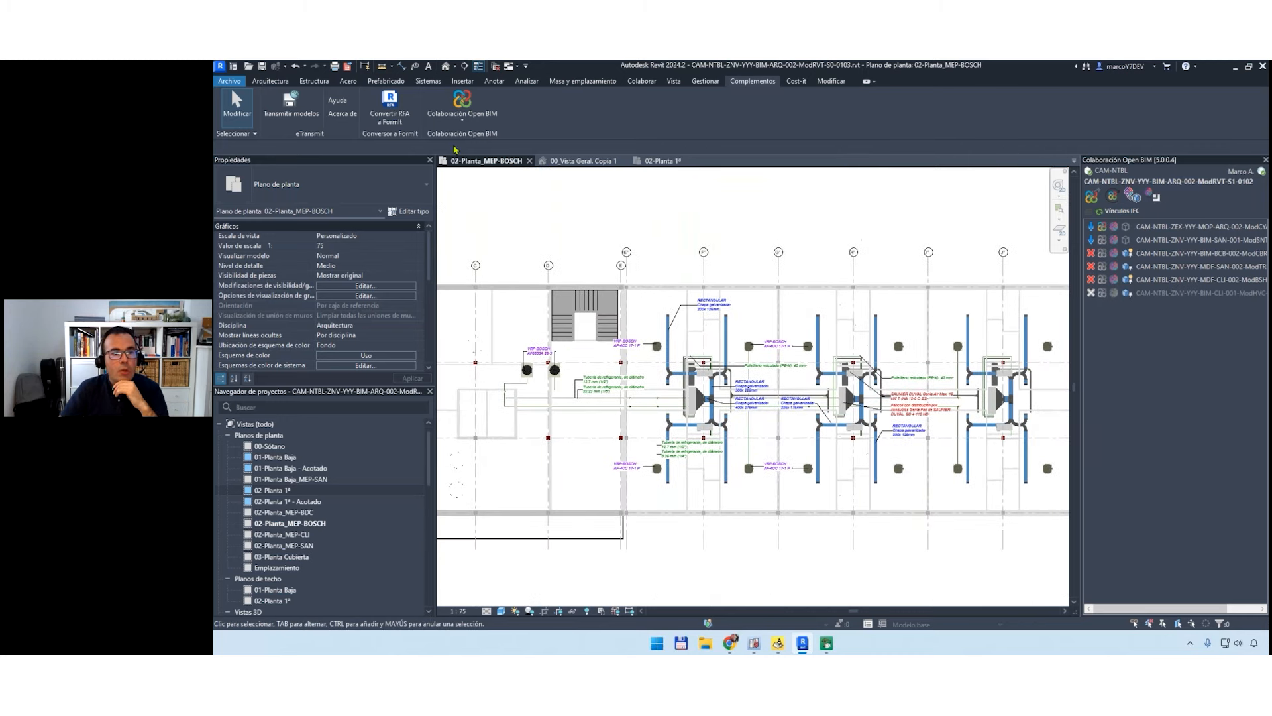
Look at the Open BIM collaboration commands for sharing the Revit model and dismiss the save reminder.
{"action": "left_click", "coordinate": [462, 117]}
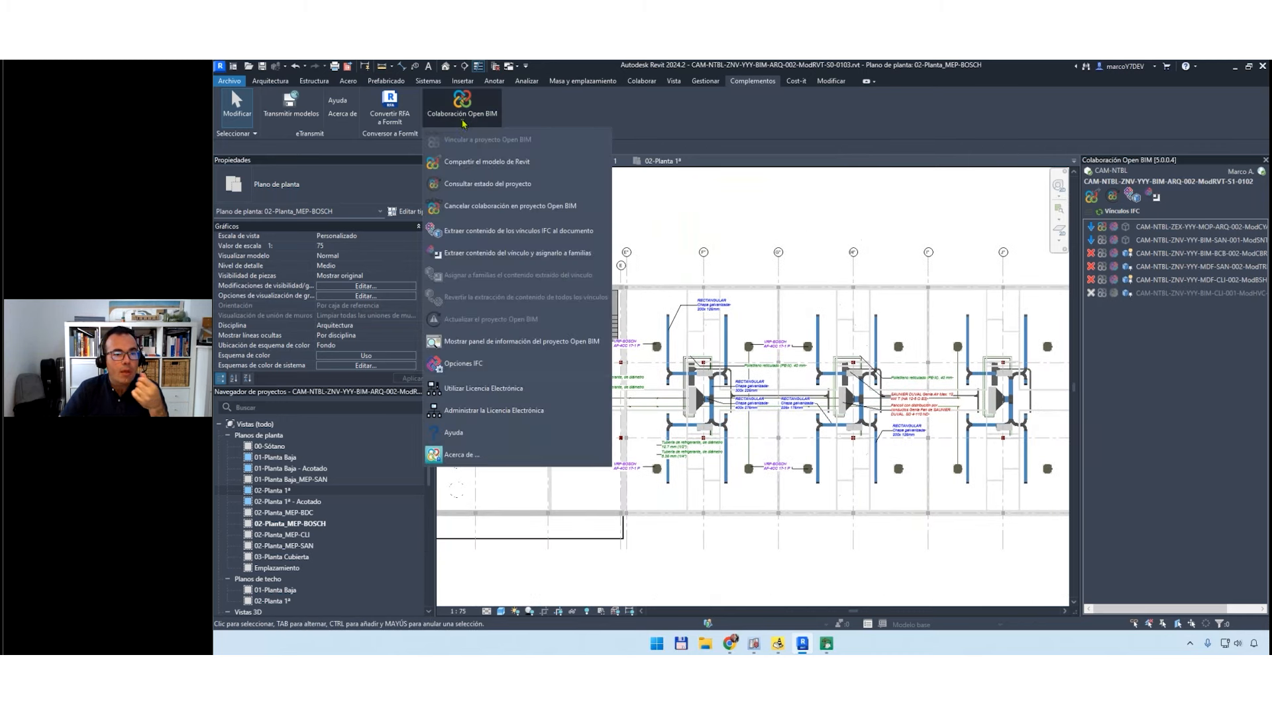
{"action": "left_click", "coordinate": [487, 162]}
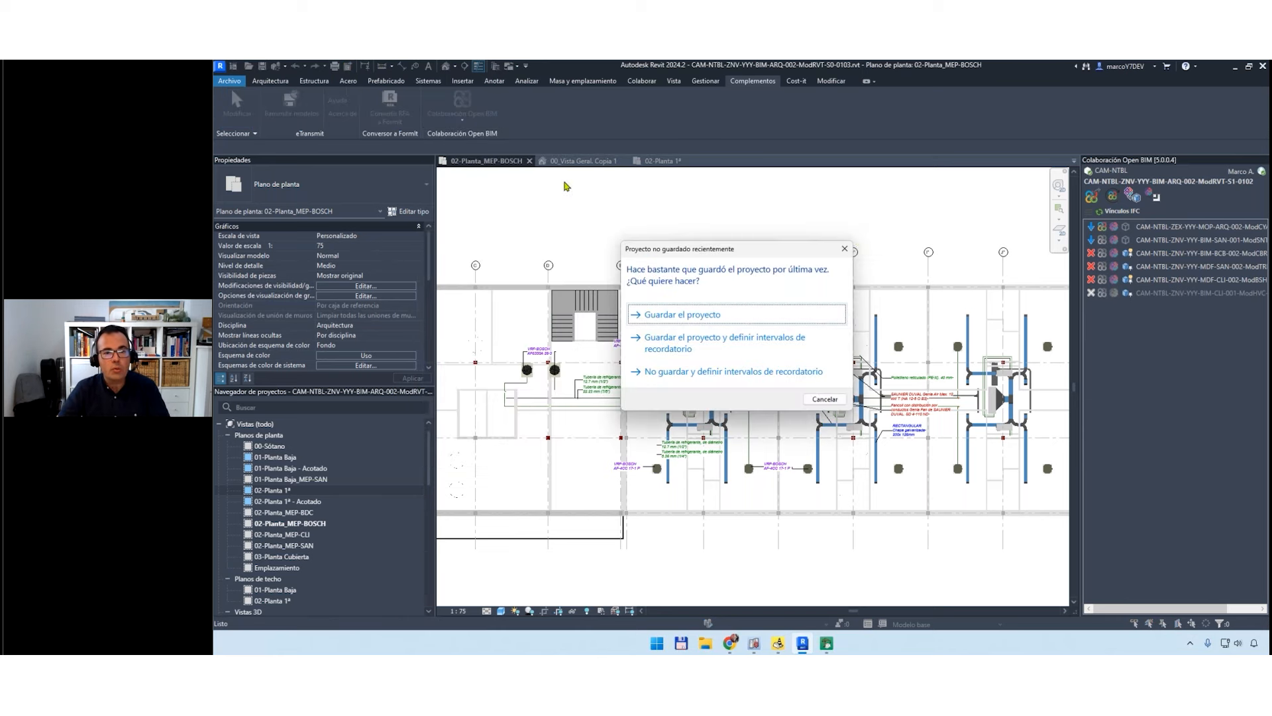
{"action": "left_click", "coordinate": [844, 249]}
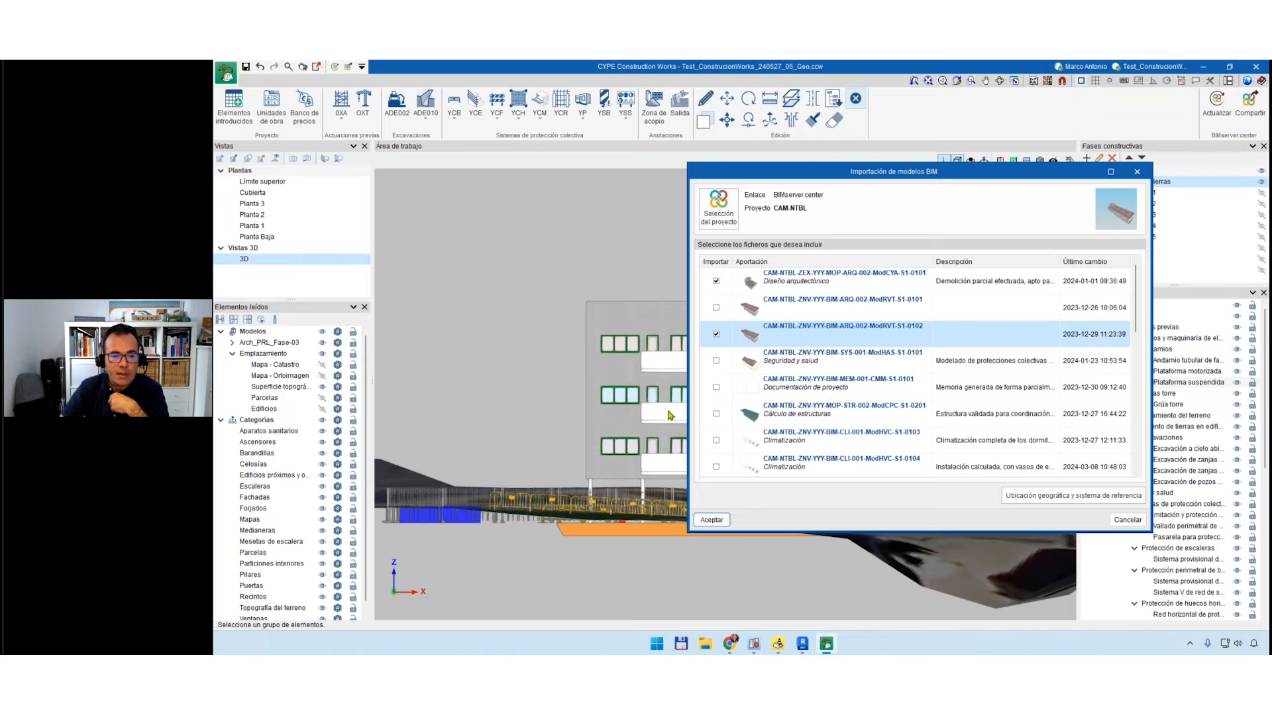
Back in CYPE Construction Works, import both models with their construction elements and accept Generador de precios, Valencia and the Obra nueva site data.
{"action": "left_click", "coordinate": [712, 521]}
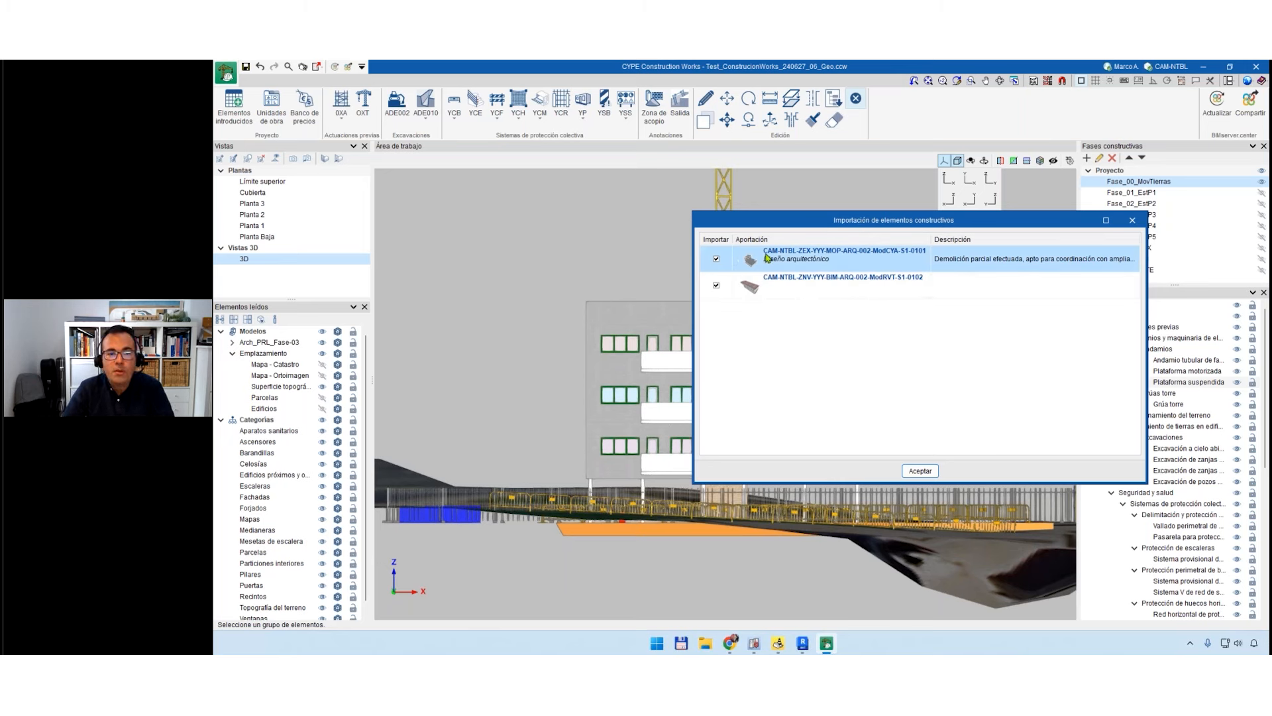
{"action": "left_click", "coordinate": [919, 471]}
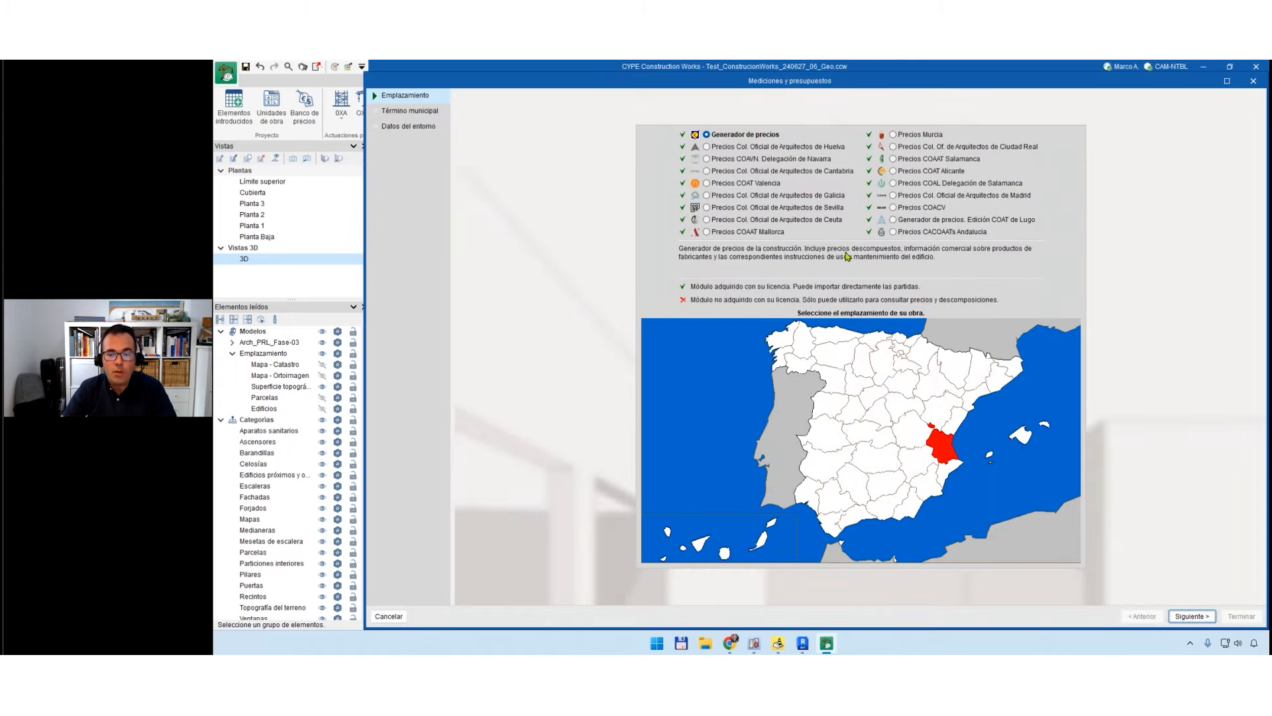
{"action": "left_click", "coordinate": [1192, 616]}
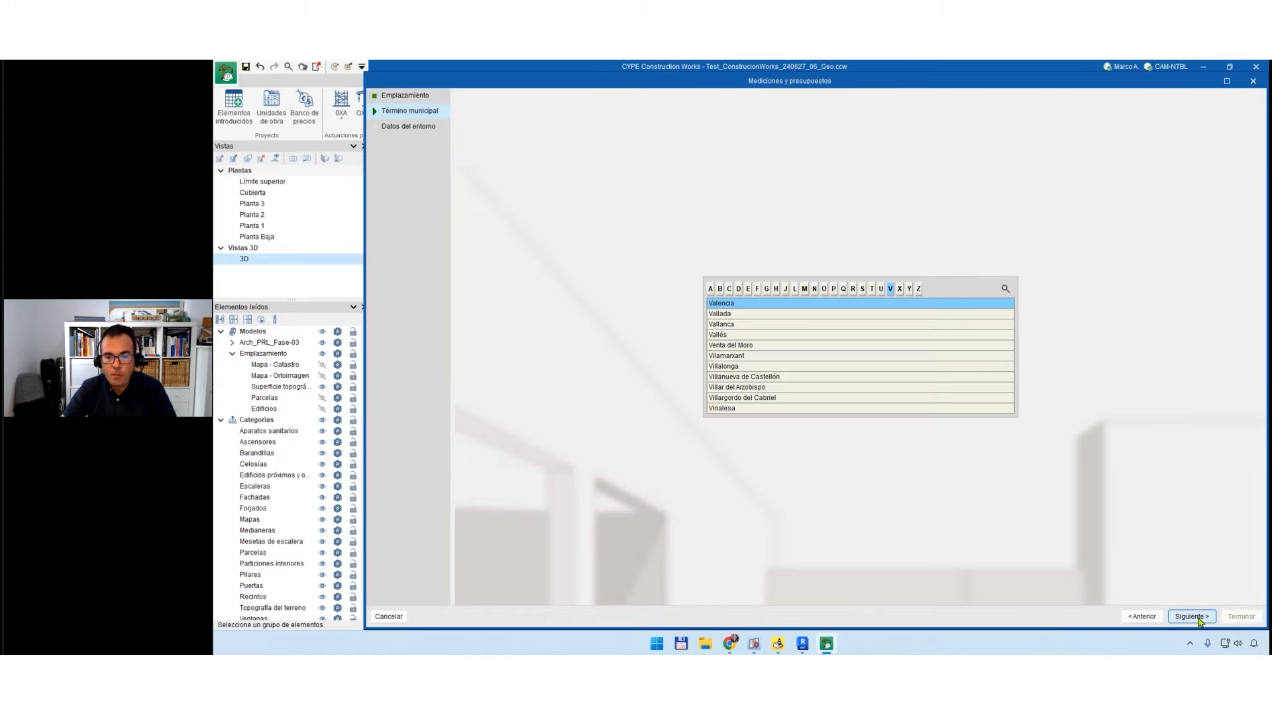
{"action": "left_click", "coordinate": [1198, 617]}
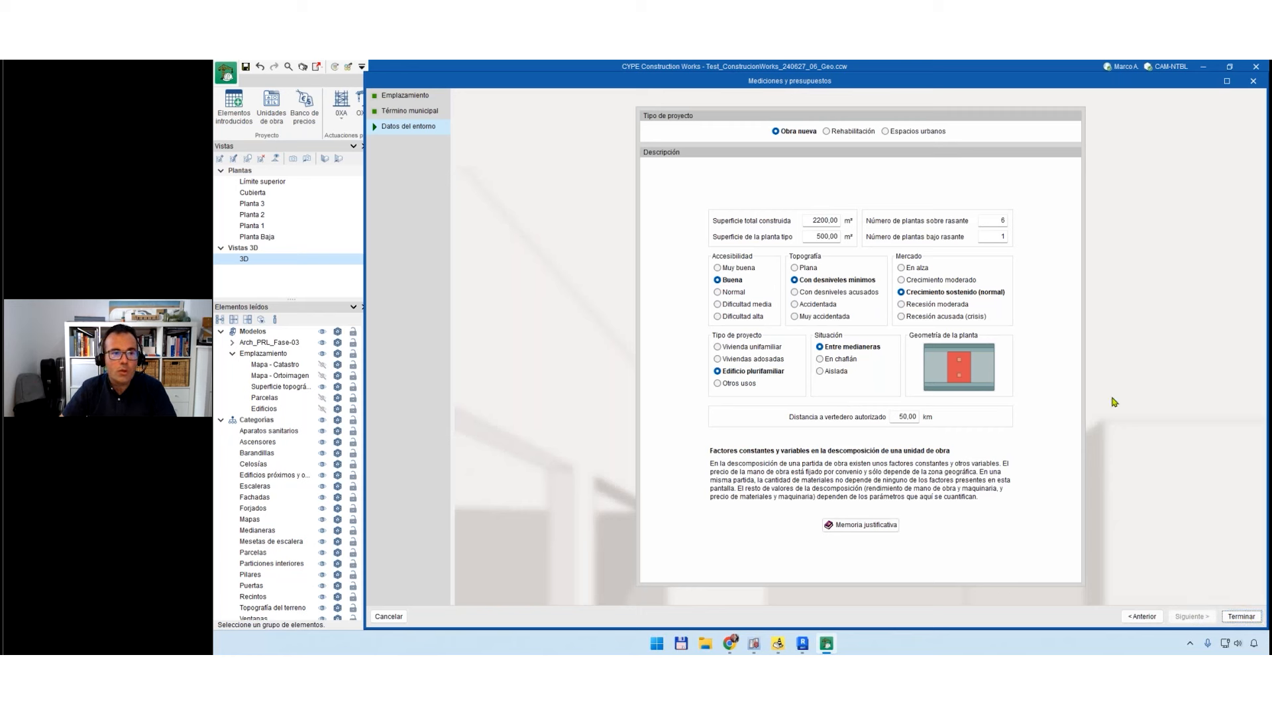
{"action": "left_click", "coordinate": [1244, 618]}
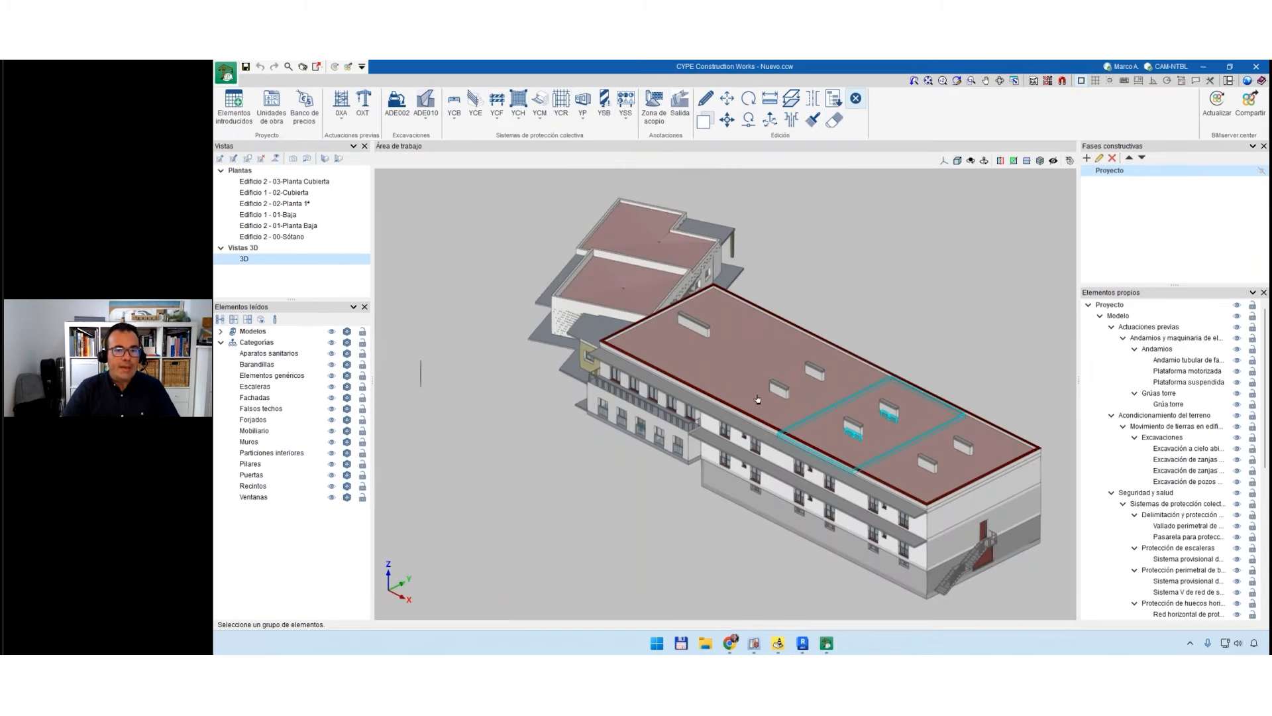
Examine the imported buildings in 3D from the street side, including the low building's facade, windows and canopies.
{"action": "scroll", "coordinate": [656, 514], "scroll_direction": "down", "scroll_amount": 3}
{"action": "middle_click_drag", "start_coordinate": [656, 514], "coordinate": [581, 520], "text": "shift"}
{"action": "scroll", "coordinate": [593, 500], "scroll_direction": "up", "scroll_amount": 4}
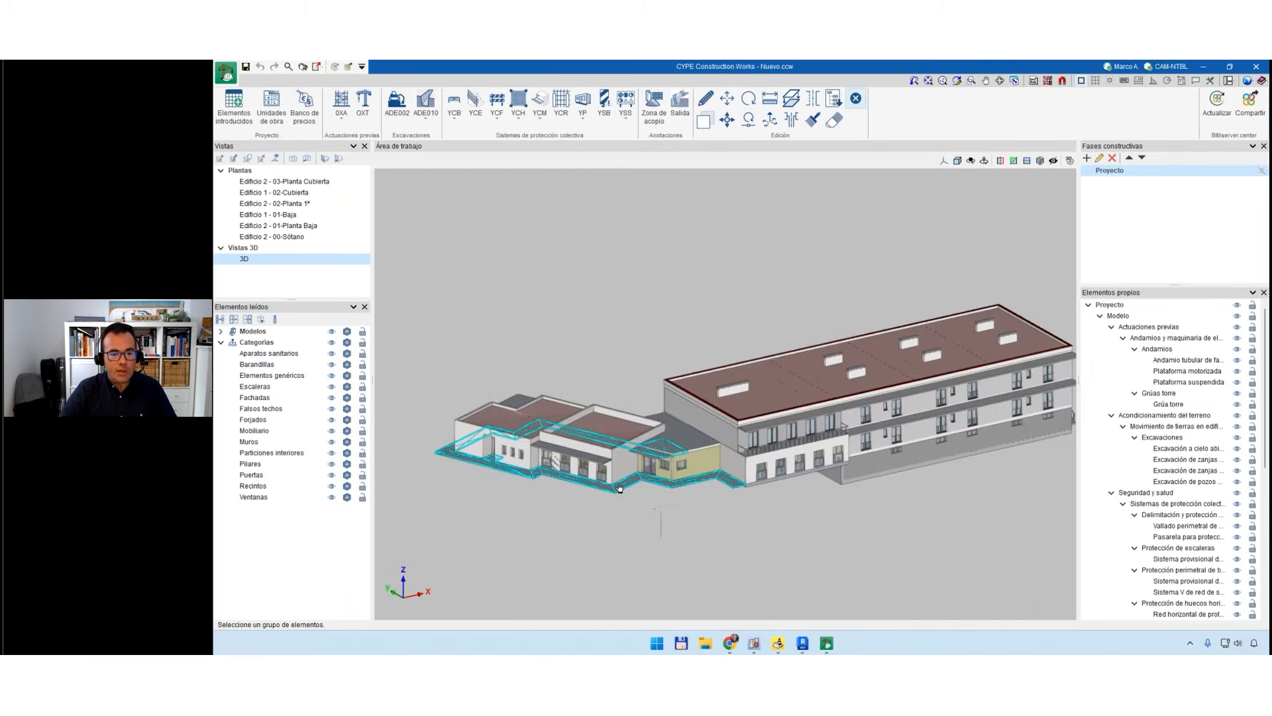
{"action": "scroll", "coordinate": [604, 479], "scroll_direction": "up", "scroll_amount": 8}
{"action": "scroll", "coordinate": [606, 481], "scroll_direction": "down", "scroll_amount": 1}
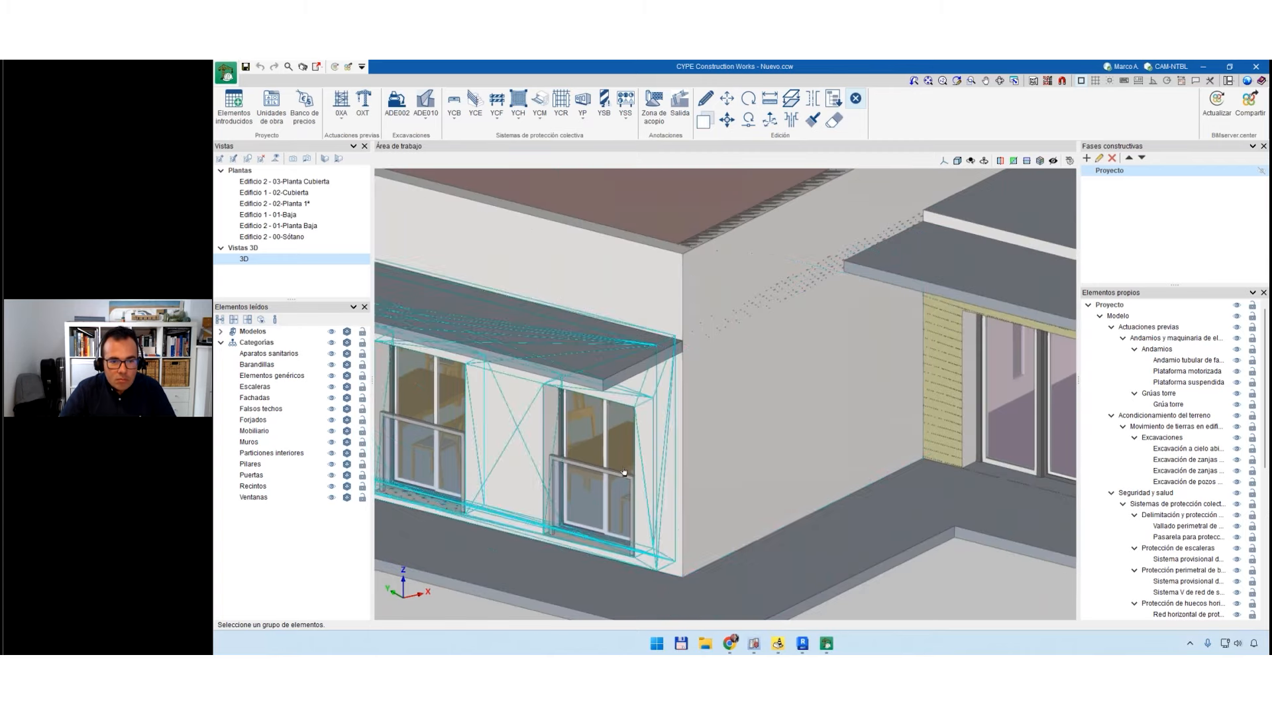
{"action": "scroll", "coordinate": [739, 483], "scroll_direction": "down", "scroll_amount": 6}
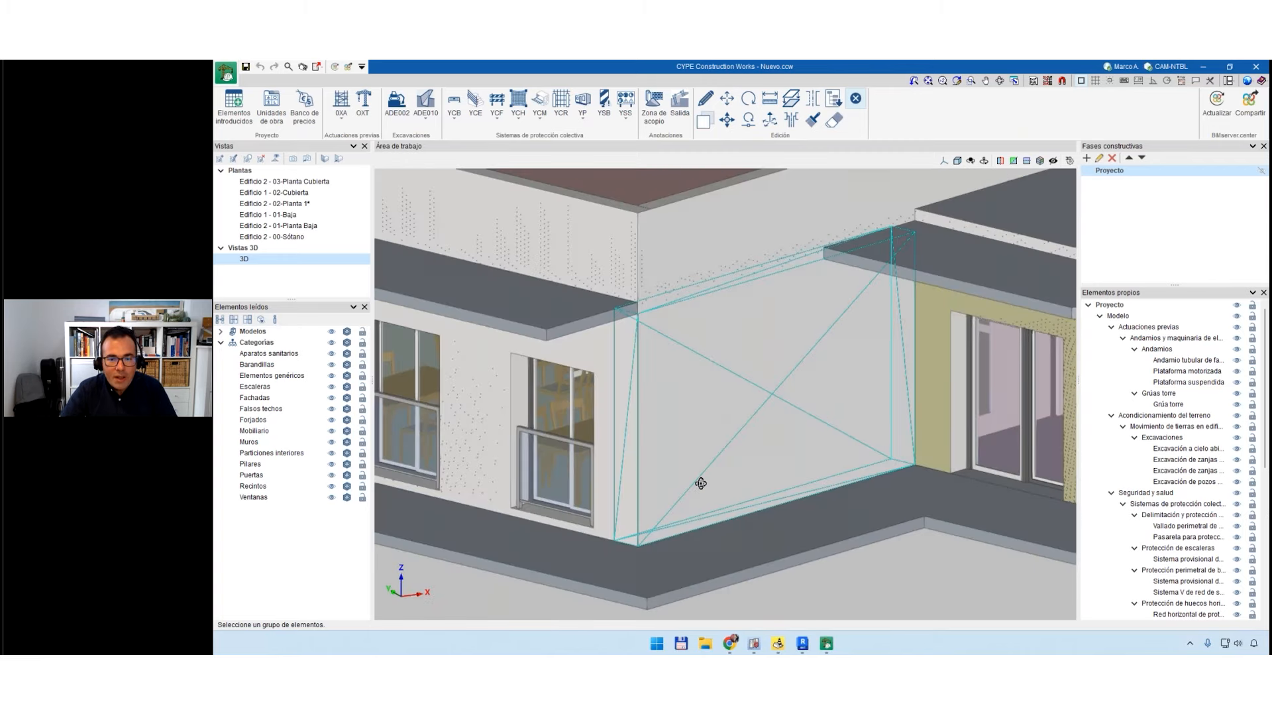
{"action": "scroll", "coordinate": [720, 493], "scroll_direction": "down", "scroll_amount": 5}
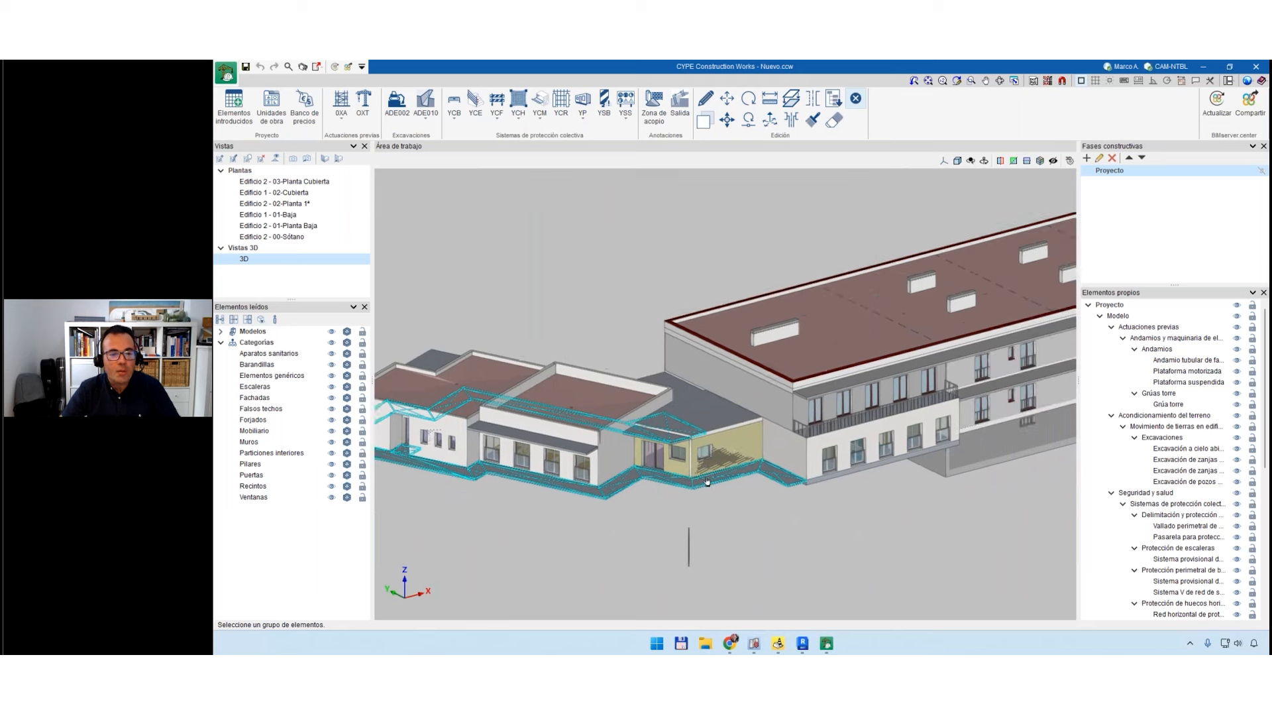
Hide both linked CAM-NTBL reference models so that only the imported construction elements are shown.
{"action": "left_click", "coordinate": [220, 332]}
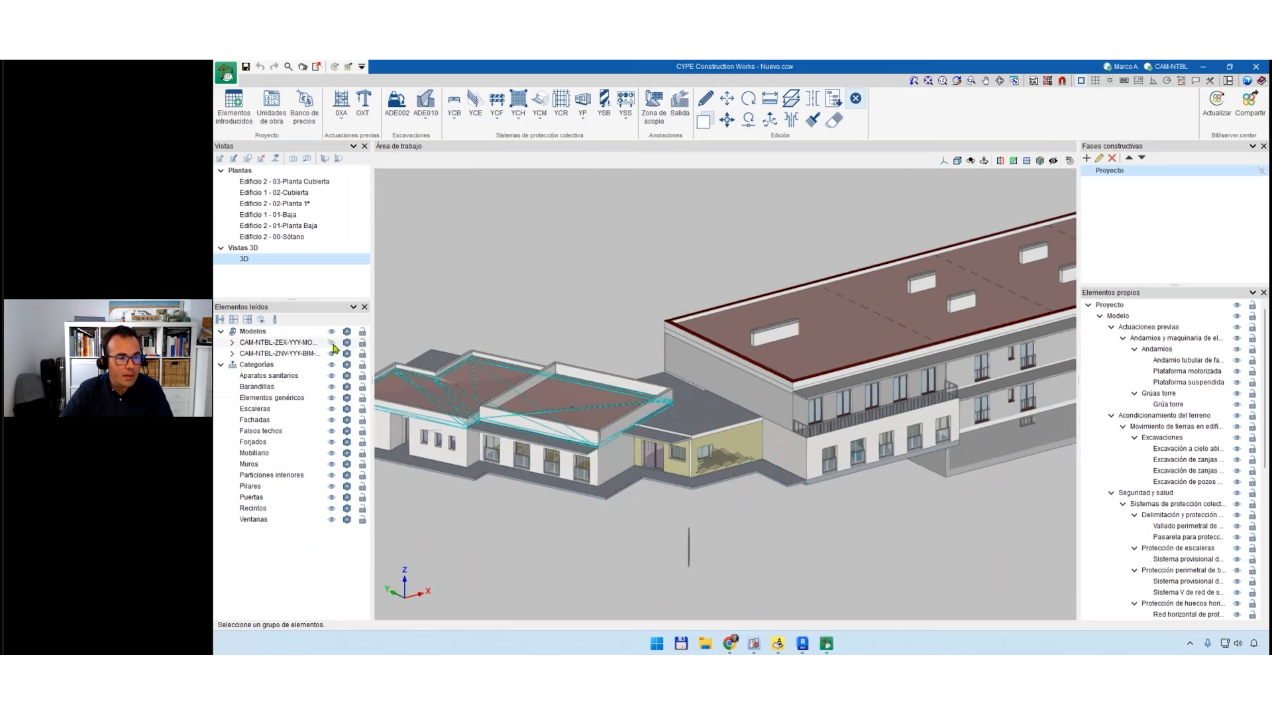
{"action": "left_click", "coordinate": [331, 343]}
{"action": "left_click", "coordinate": [332, 353]}
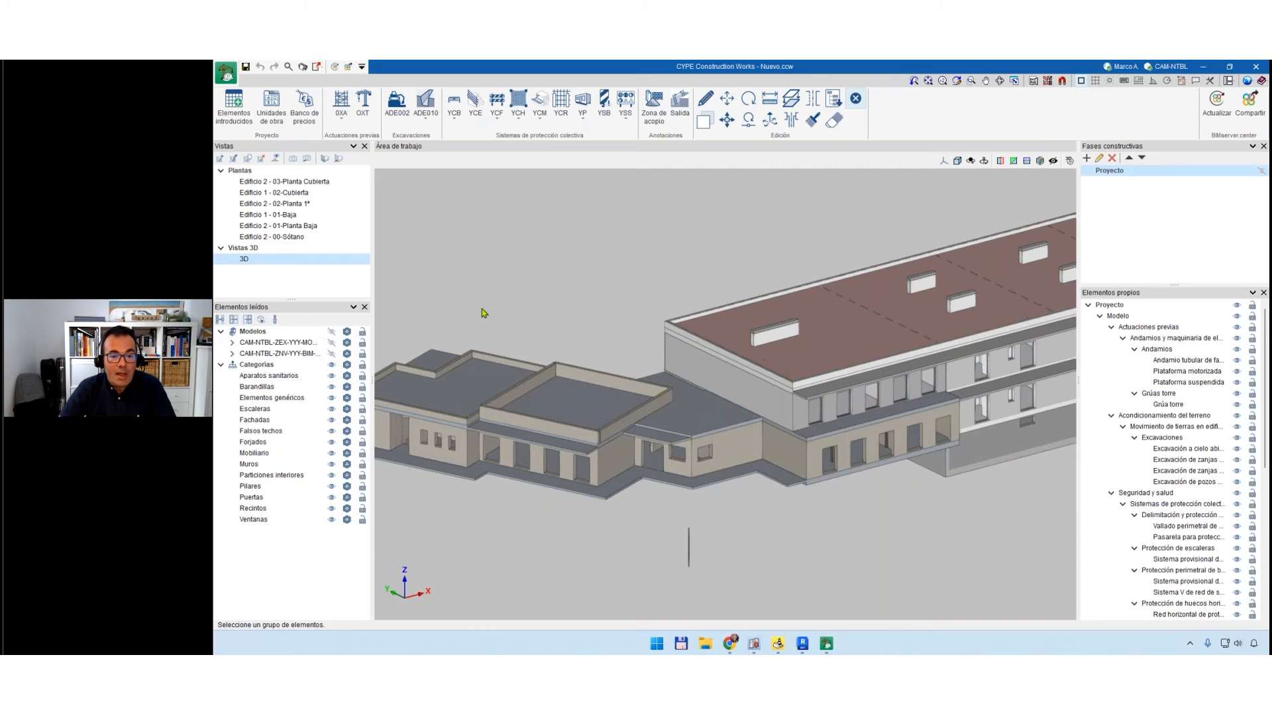
{"action": "scroll", "coordinate": [483, 313], "scroll_direction": "down", "scroll_amount": 3}
{"action": "middle_click_drag", "start_coordinate": [763, 434], "coordinate": [644, 432]}
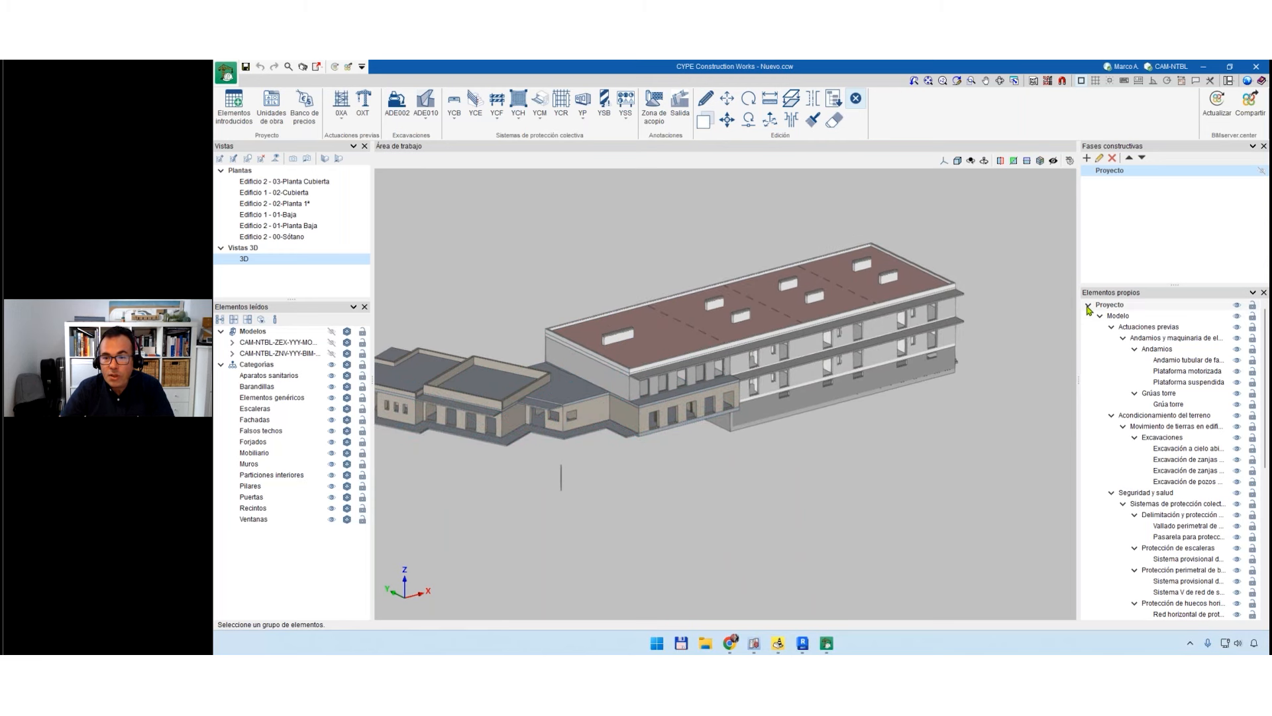
Collapse the project's Modelo group and list the categories under Elementos constructivos importados.
{"action": "double_click", "coordinate": [1140, 309]}
{"action": "left_click", "coordinate": [1089, 305]}
{"action": "left_click", "coordinate": [1101, 328]}
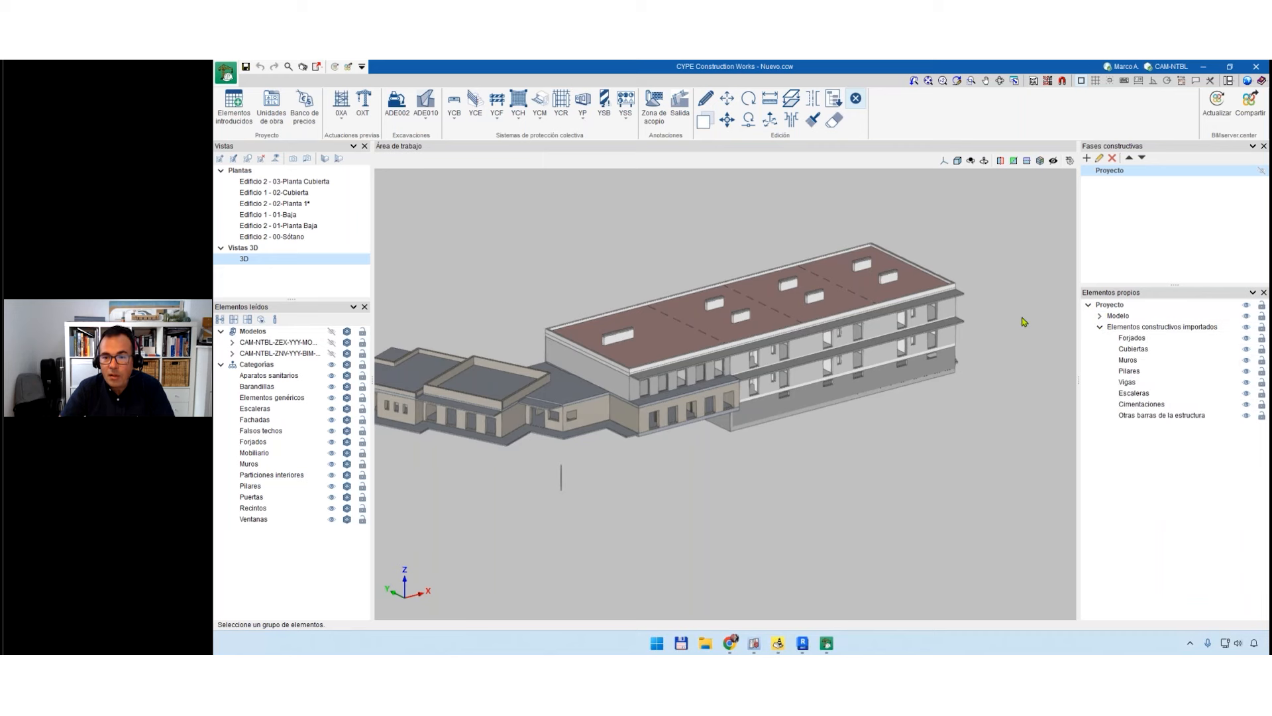
Hide the imported Muros, and switch the imported Pilares and Forjados off and back on to expose the structure.
{"action": "middle_click_drag", "start_coordinate": [570, 443], "coordinate": [649, 457]}
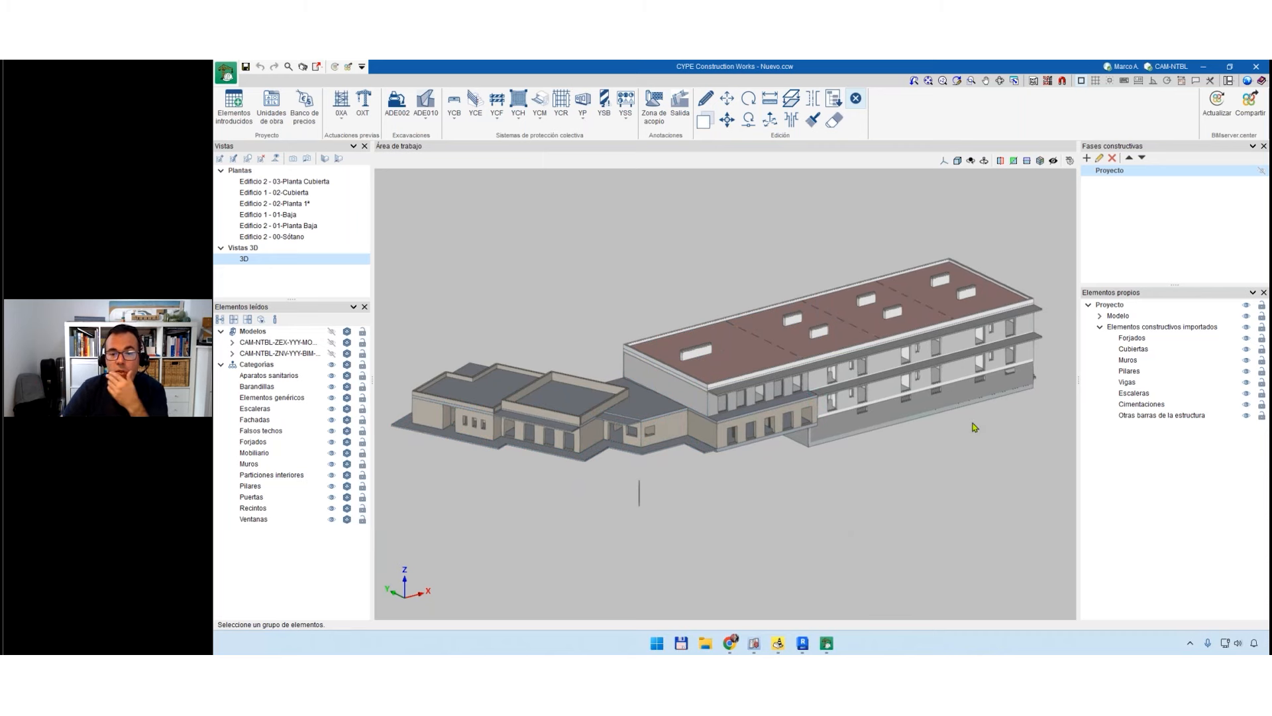
{"action": "middle_click_drag", "start_coordinate": [974, 427], "coordinate": [964, 434]}
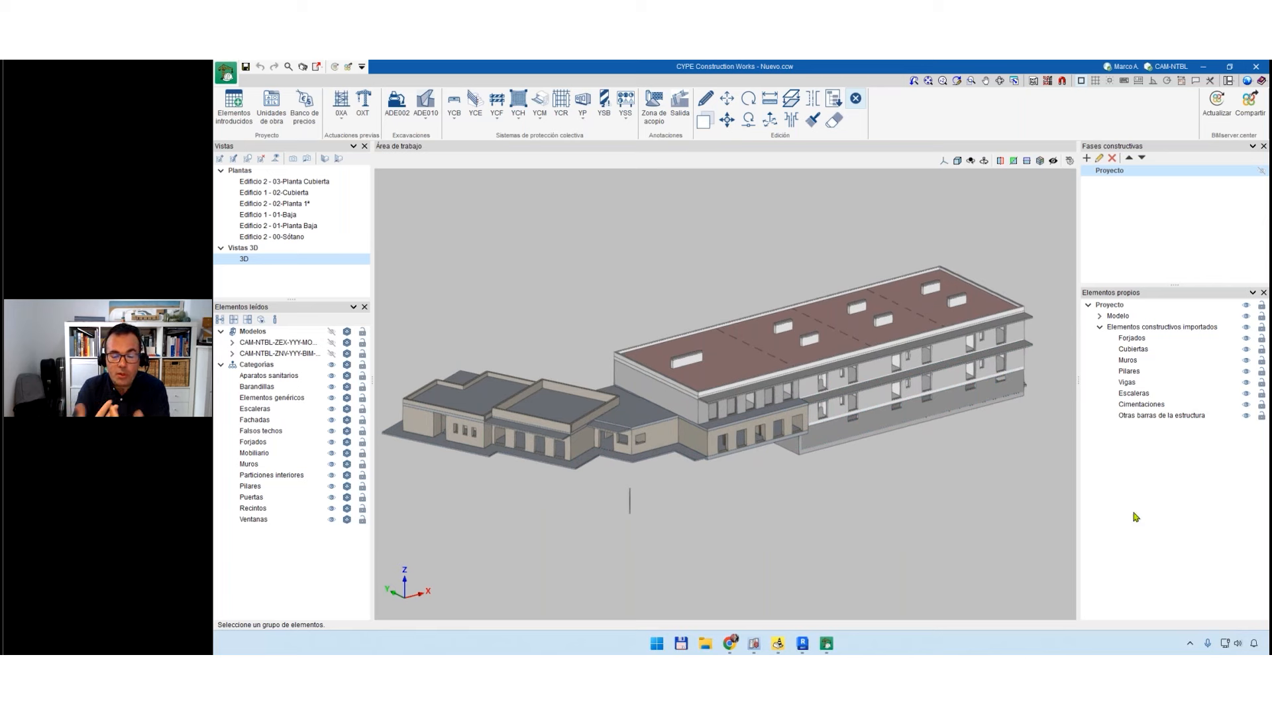
{"action": "left_click", "coordinate": [1246, 360]}
{"action": "scroll", "coordinate": [799, 435], "scroll_direction": "up", "scroll_amount": 3}
{"action": "middle_click_drag", "start_coordinate": [800, 436], "coordinate": [808, 464]}
{"action": "left_click", "coordinate": [1246, 371]}
{"action": "left_click", "coordinate": [1247, 339]}
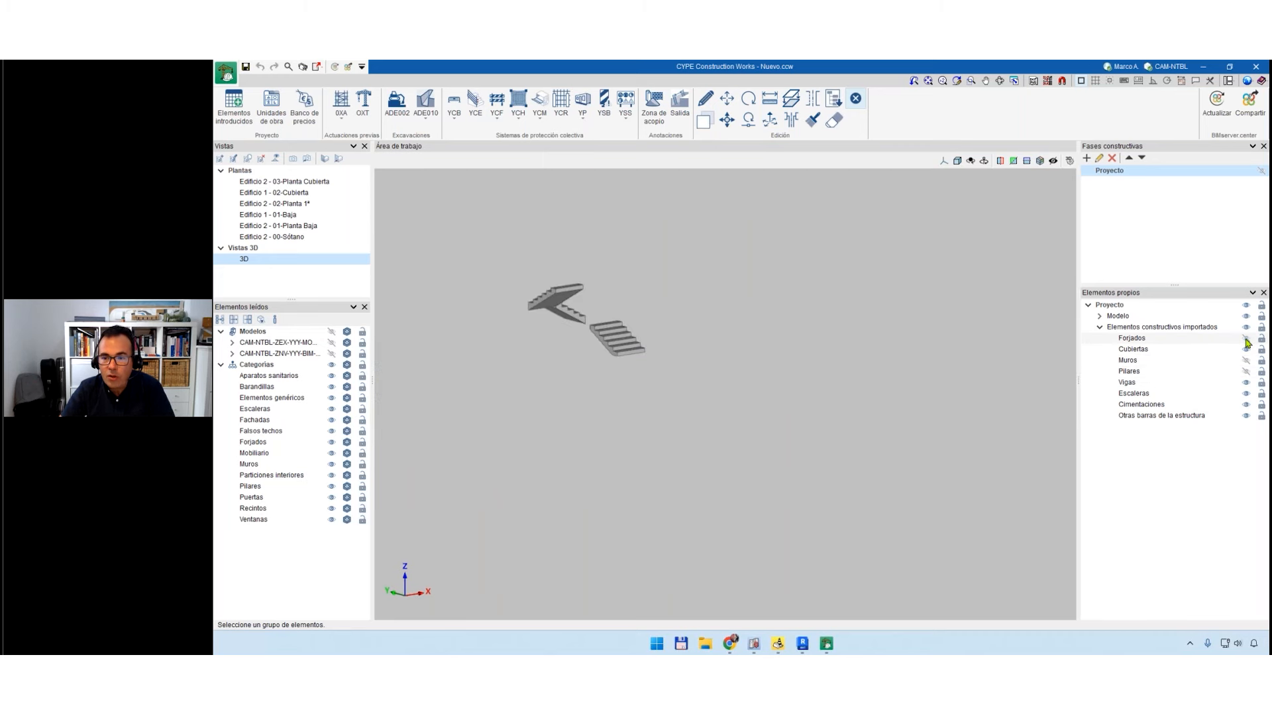
{"action": "left_click", "coordinate": [1247, 339]}
{"action": "left_click", "coordinate": [1246, 371]}
{"action": "middle_click_drag", "start_coordinate": [740, 469], "coordinate": [861, 411]}
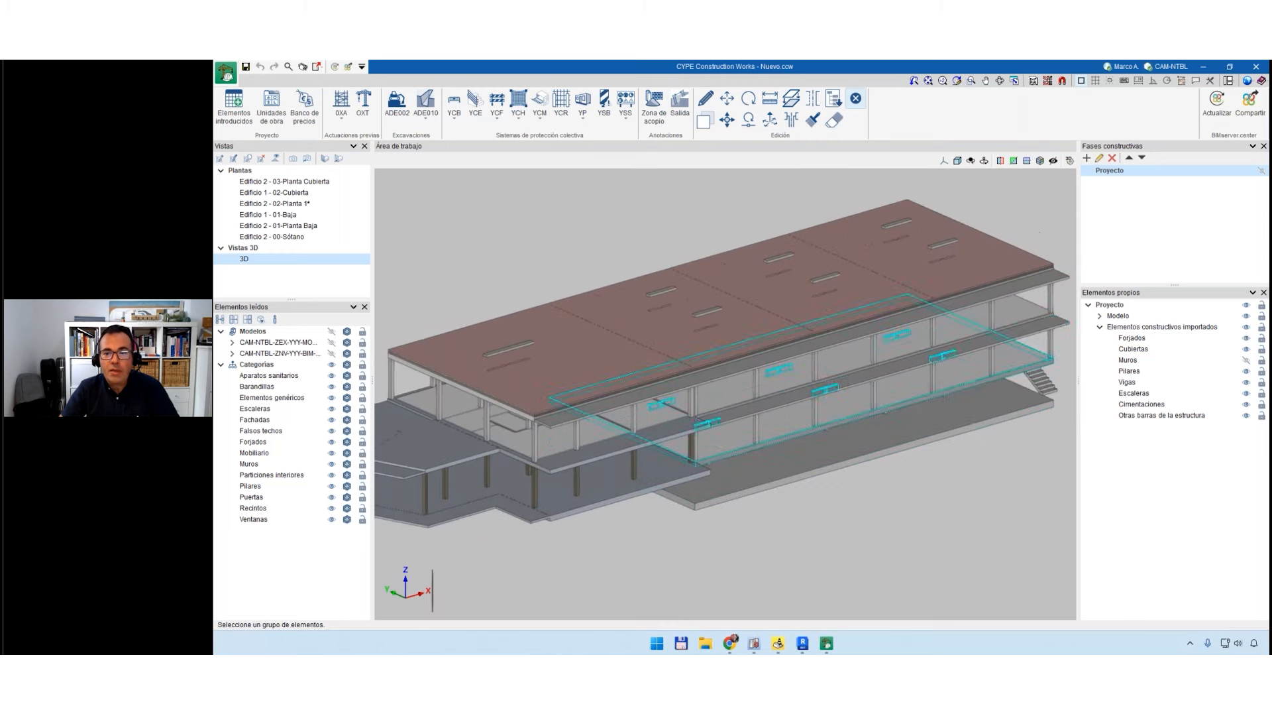
Add a construction phase named 1 to the project.
{"action": "left_click", "coordinate": [850, 379]}
{"action": "type", "text": "1"}
{"action": "left_click", "coordinate": [675, 366]}
{"action": "middle_click_drag", "start_coordinate": [557, 272], "coordinate": [527, 243]}
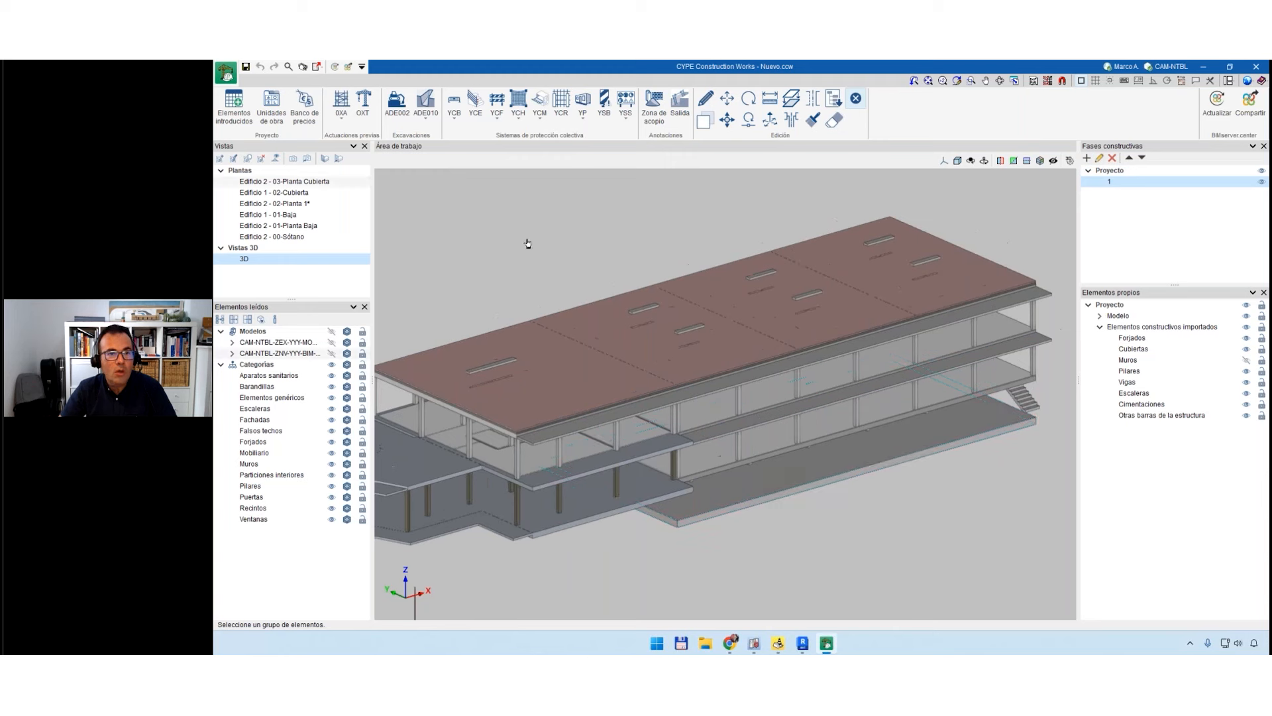
Define a Sistema V vertical safety net type with horca supports, using reference 123 and the default polyamide net options.
{"action": "left_click", "coordinate": [496, 126]}
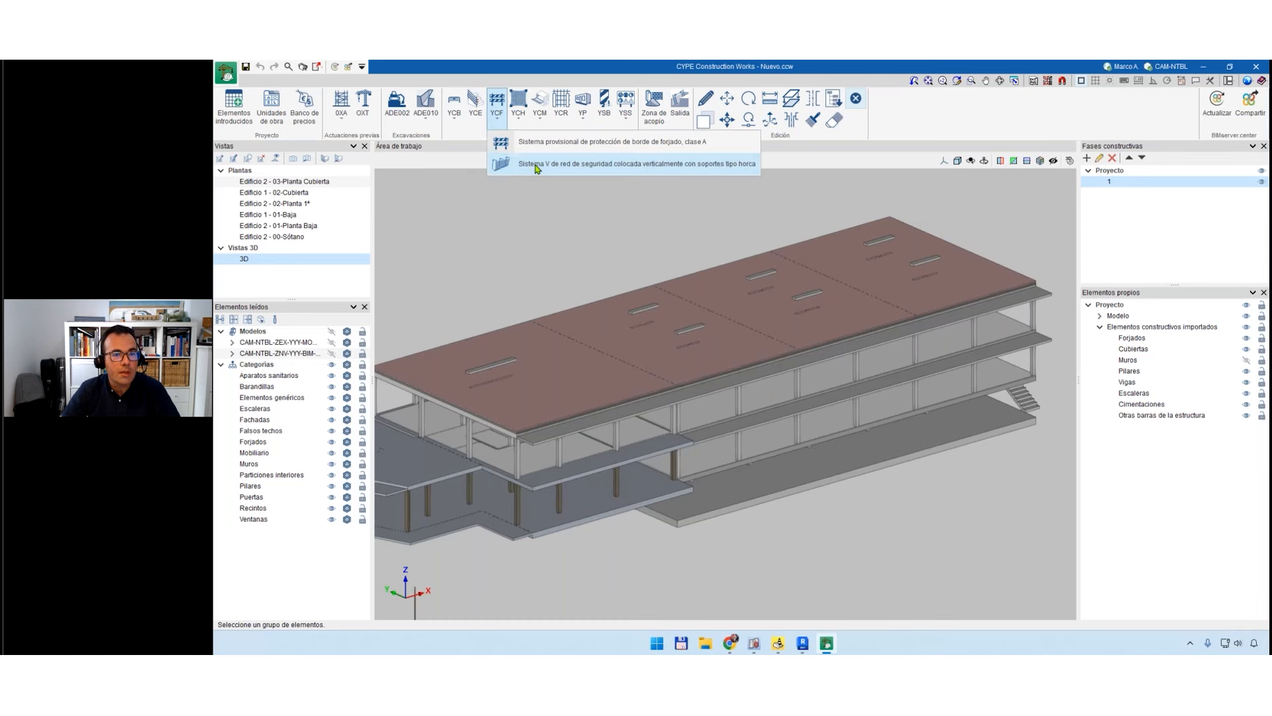
{"action": "left_click", "coordinate": [537, 166]}
{"action": "type", "text": "123"}
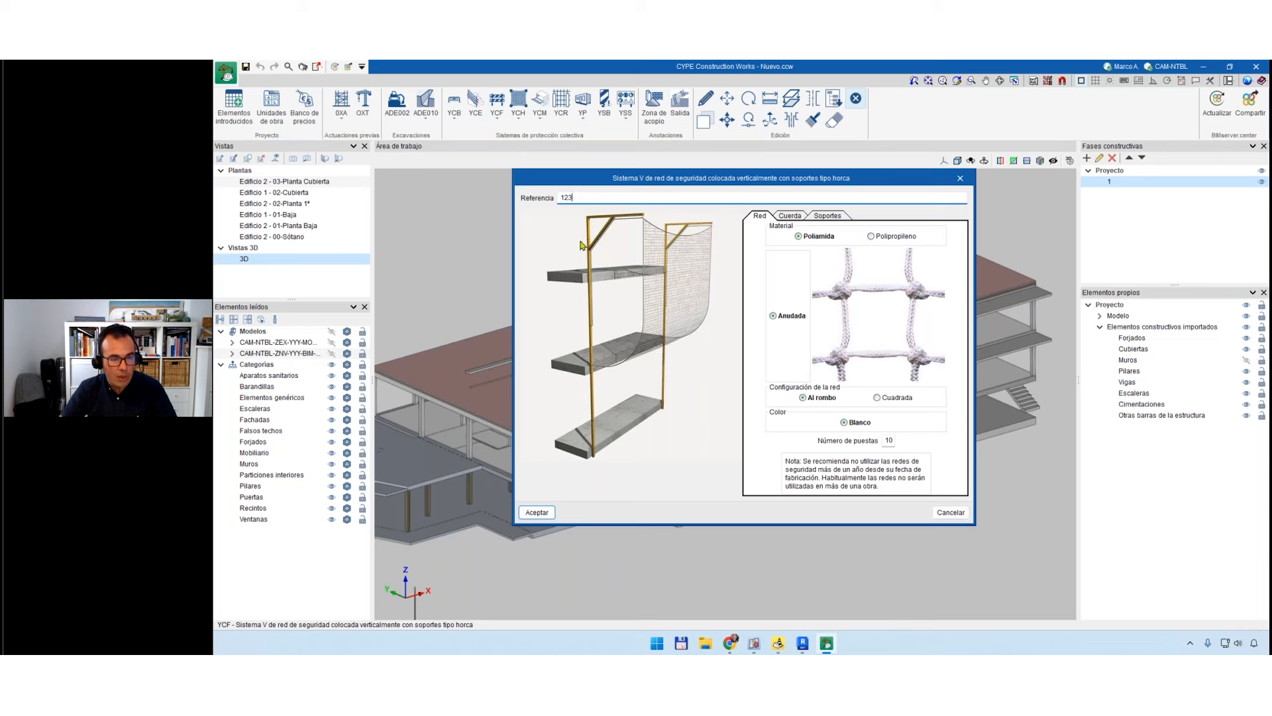
{"action": "left_click", "coordinate": [537, 513]}
Give the new safety net element reference 123, with phase 1 as both its initial and final phase.
{"action": "type", "text": "12"}
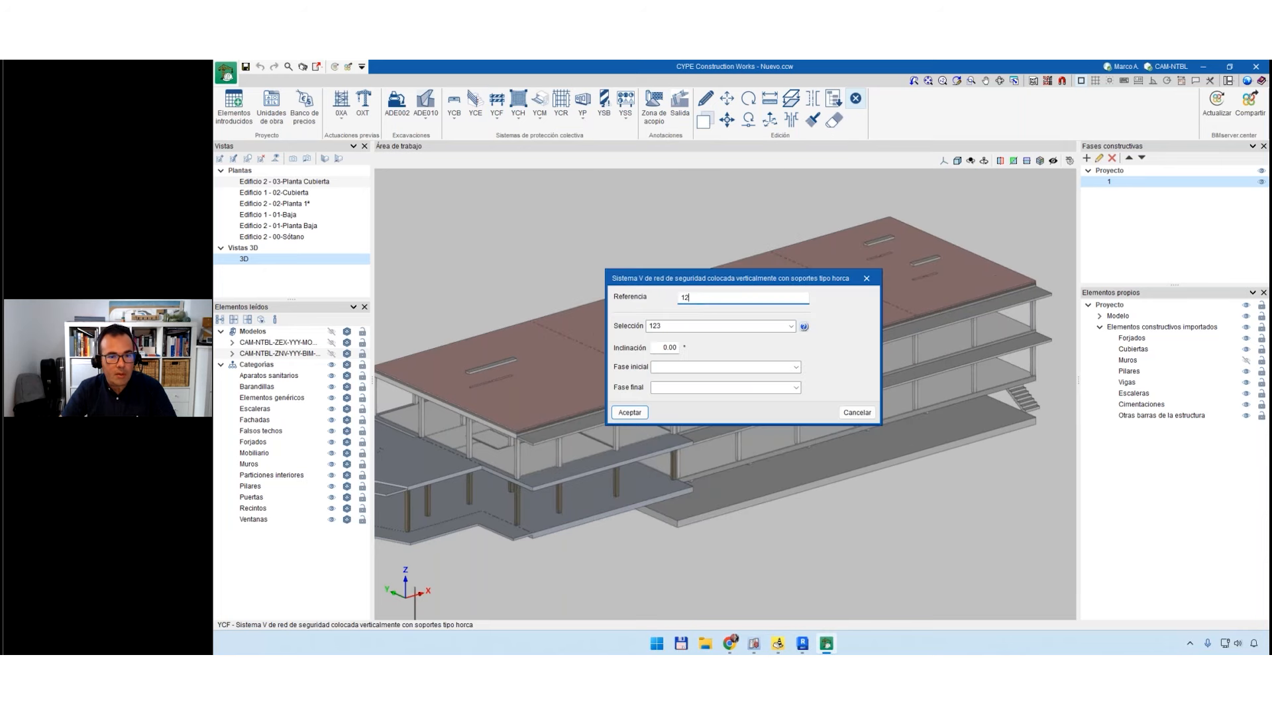
{"action": "left_click", "coordinate": [795, 367]}
{"action": "left_click", "coordinate": [739, 386]}
{"action": "left_click", "coordinate": [797, 387]}
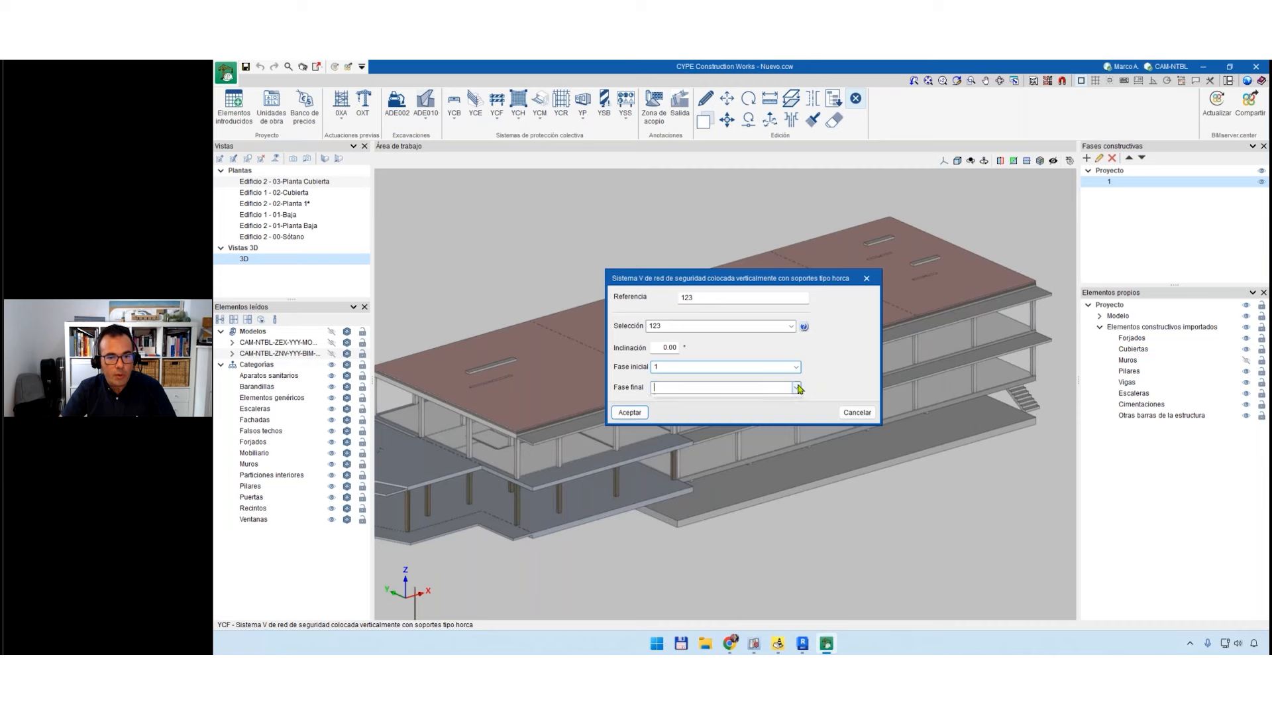
{"action": "left_click", "coordinate": [629, 412]}
Draw the safety net from the front corner of the upper slab along its short side edge.
{"action": "scroll", "coordinate": [566, 515], "scroll_direction": "up", "scroll_amount": 3}
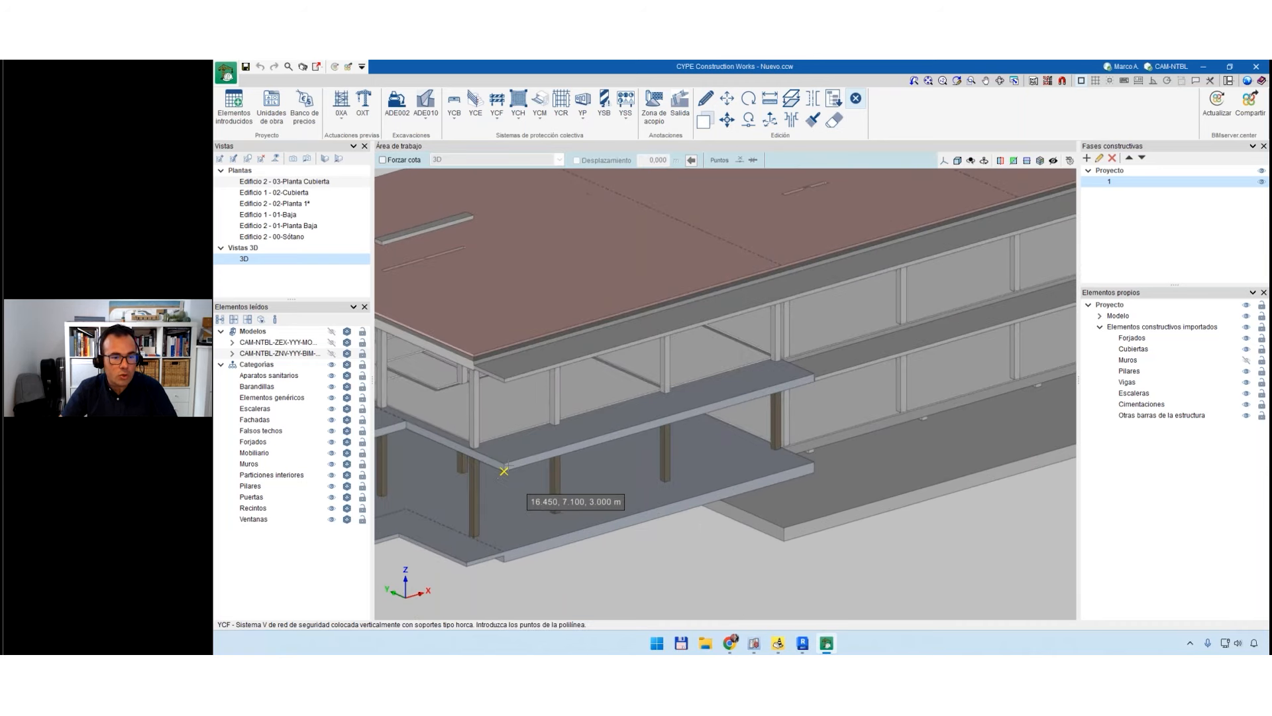
{"action": "left_click", "coordinate": [503, 464]}
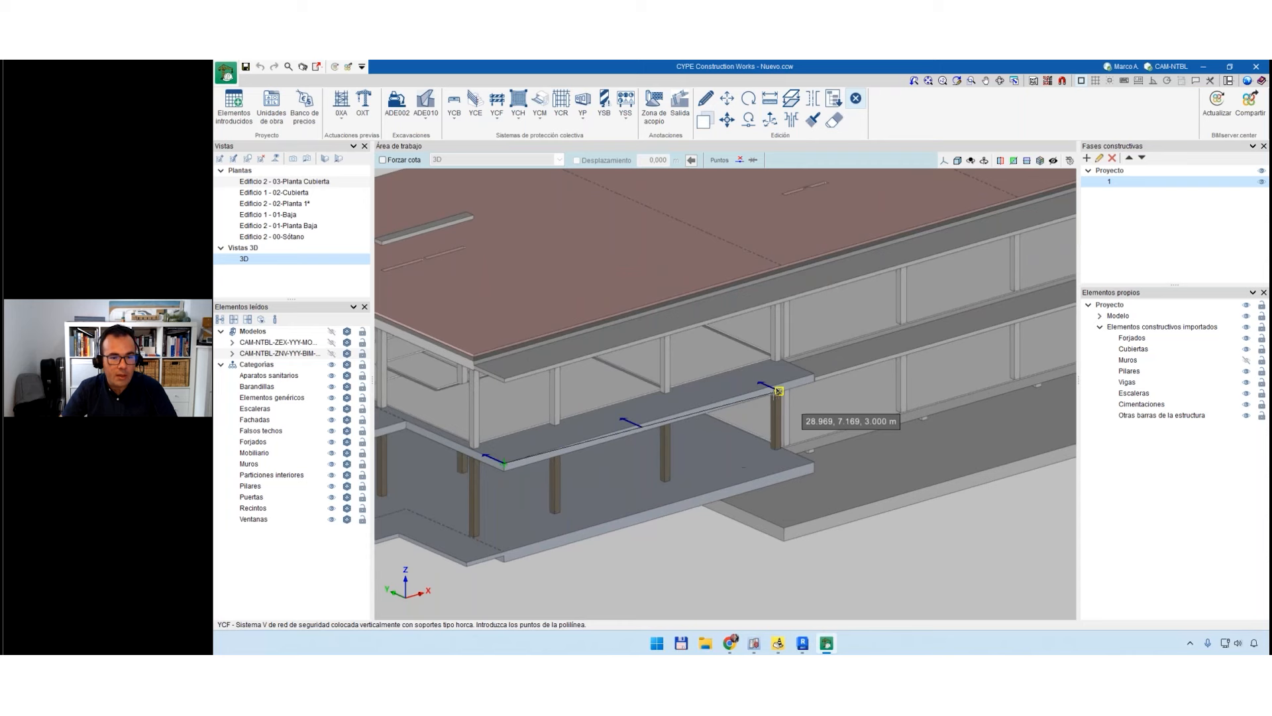
{"action": "middle_click_drag", "start_coordinate": [534, 489], "coordinate": [854, 491]}
{"action": "scroll", "coordinate": [852, 486], "scroll_direction": "up", "scroll_amount": 1}
{"action": "left_click", "coordinate": [725, 417]}
{"action": "scroll", "coordinate": [703, 495], "scroll_direction": "down", "scroll_amount": 1}
{"action": "scroll", "coordinate": [759, 506], "scroll_direction": "down", "scroll_amount": 1}
{"action": "middle_click_drag", "start_coordinate": [760, 507], "coordinate": [537, 488]}
{"action": "scroll", "coordinate": [840, 373], "scroll_direction": "up", "scroll_amount": 4}
{"action": "middle_click_drag", "start_coordinate": [840, 373], "coordinate": [695, 310]}
{"action": "scroll", "coordinate": [695, 310], "scroll_direction": "down", "scroll_amount": 2}
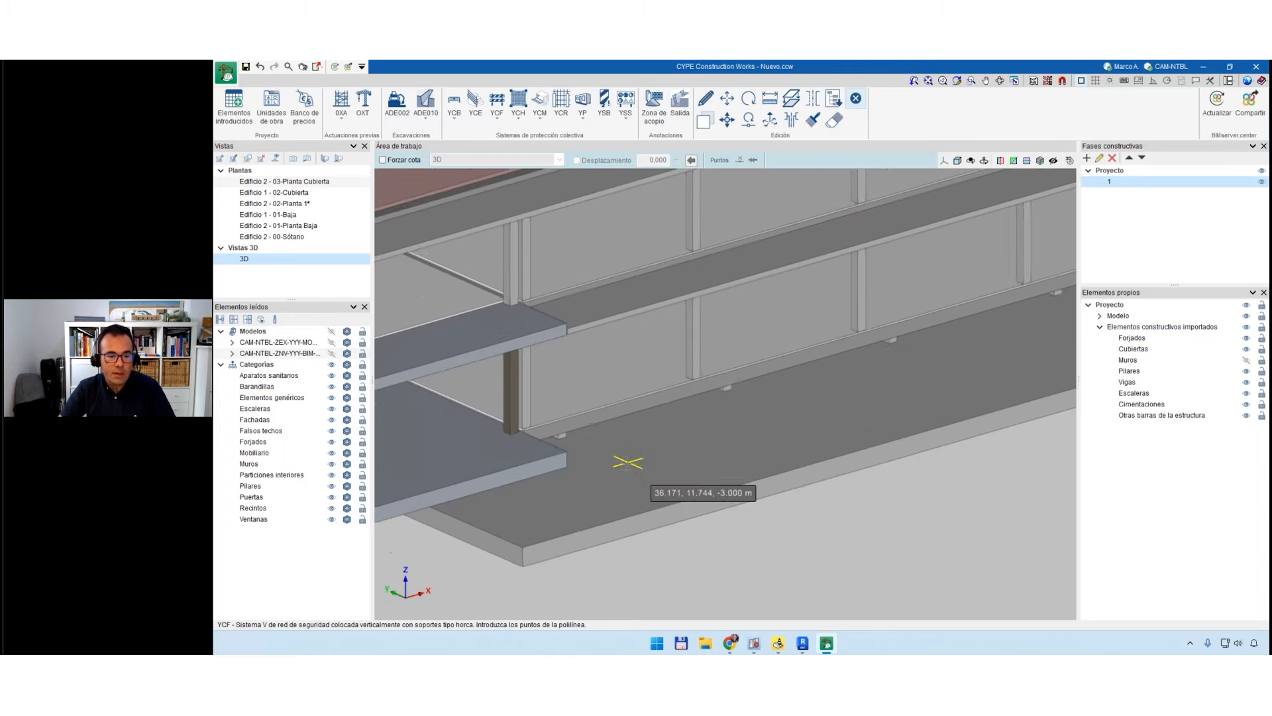
{"action": "left_click", "coordinate": [555, 534]}
{"action": "scroll", "coordinate": [650, 521], "scroll_direction": "down", "scroll_amount": 2}
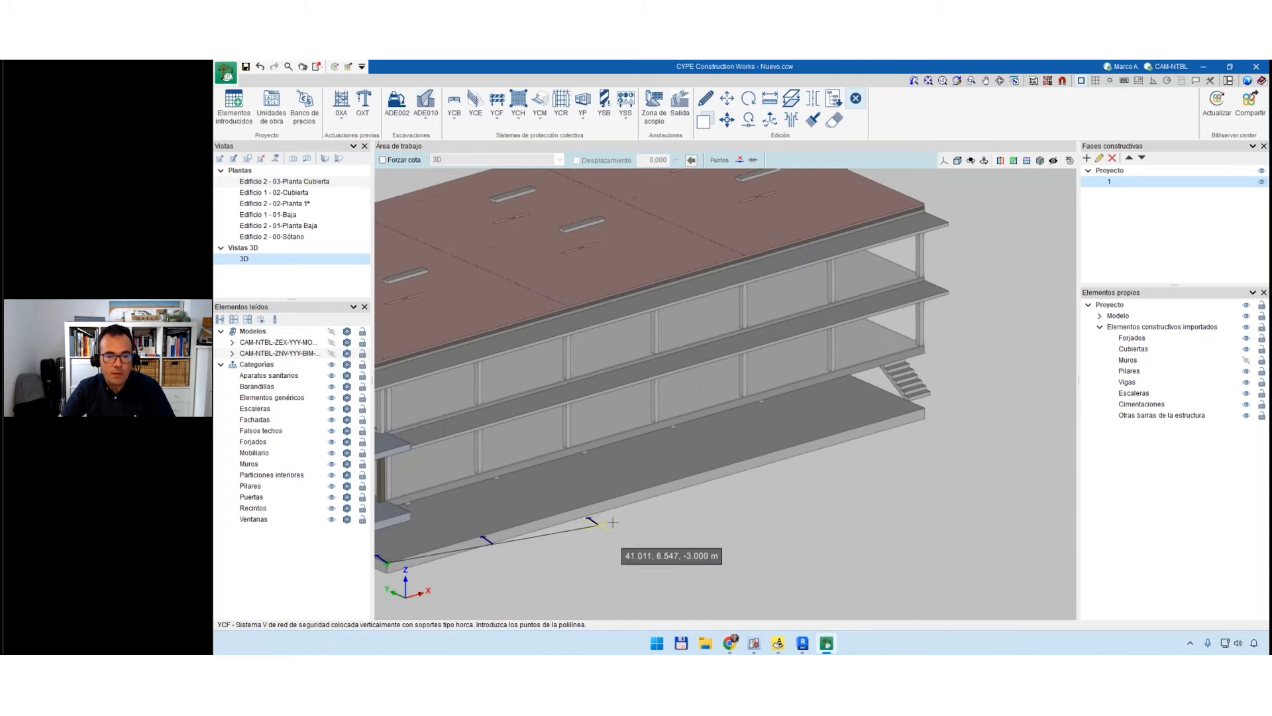
{"action": "key", "text": "Escape"}
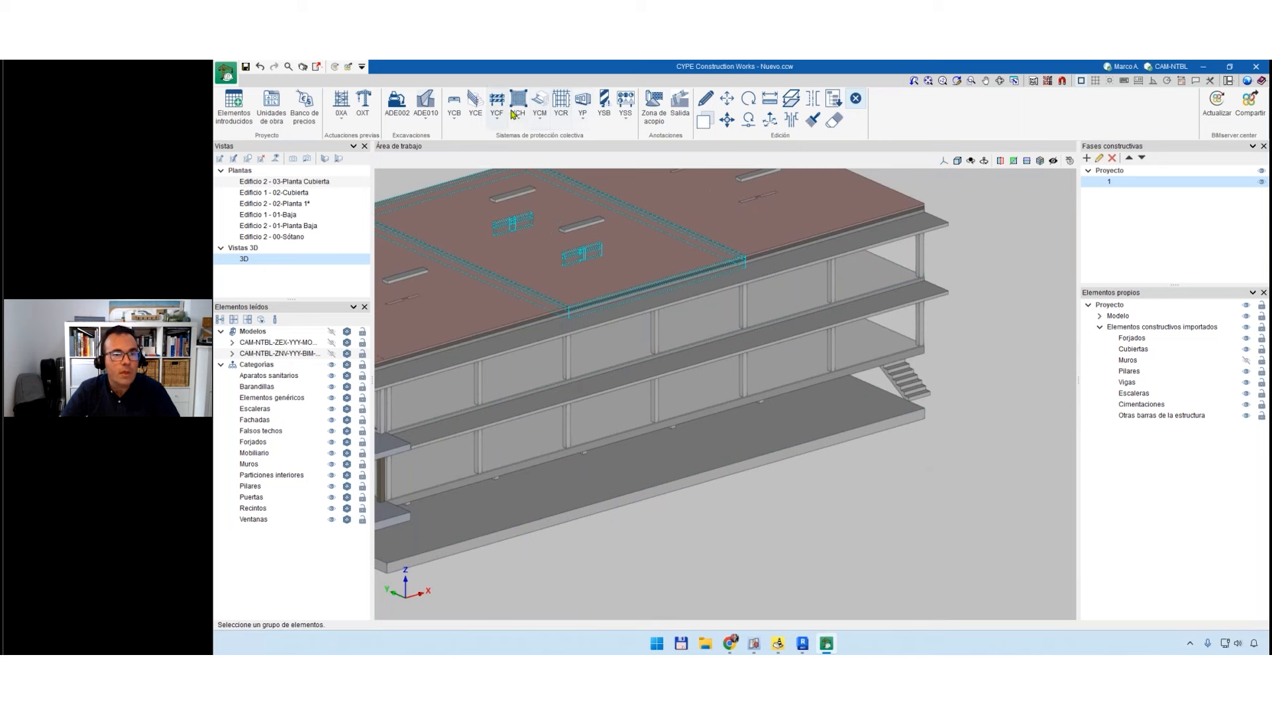
Place another 123 safety net in phase 1 along the basement slab's long front edge, from the stair-side corner to the opposite corner.
{"action": "left_click", "coordinate": [496, 104]}
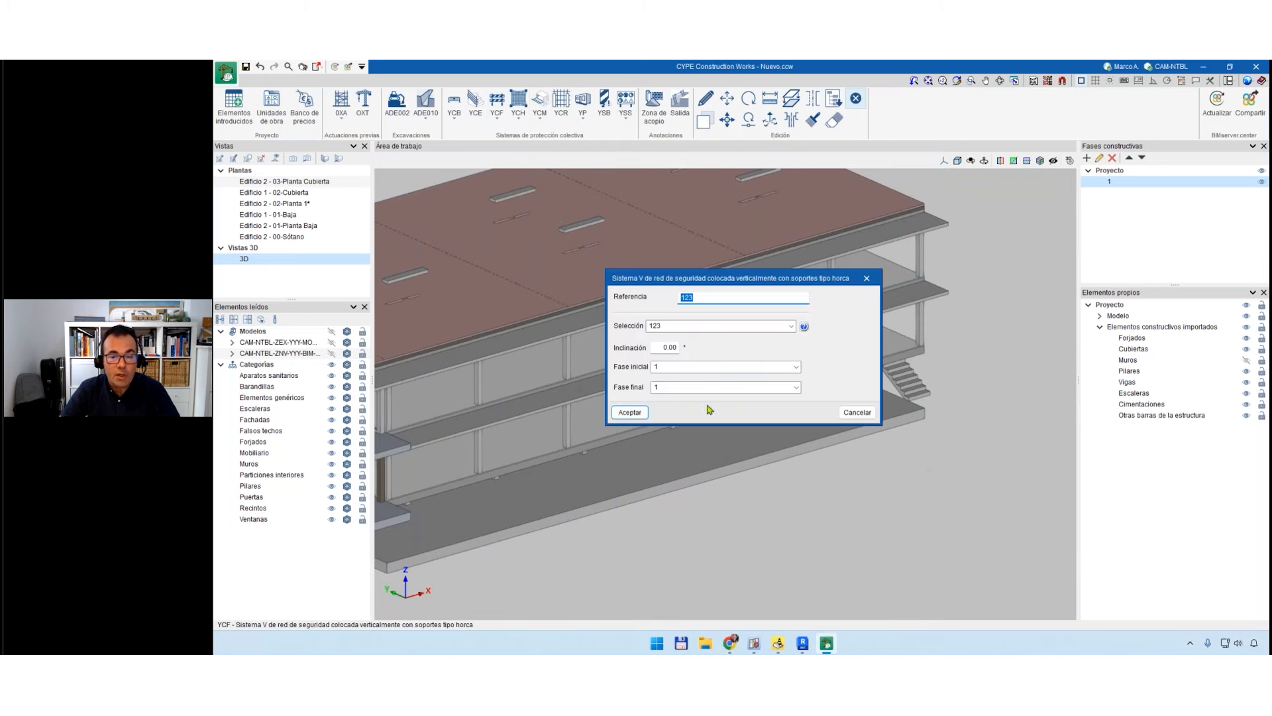
{"action": "left_click", "coordinate": [630, 416]}
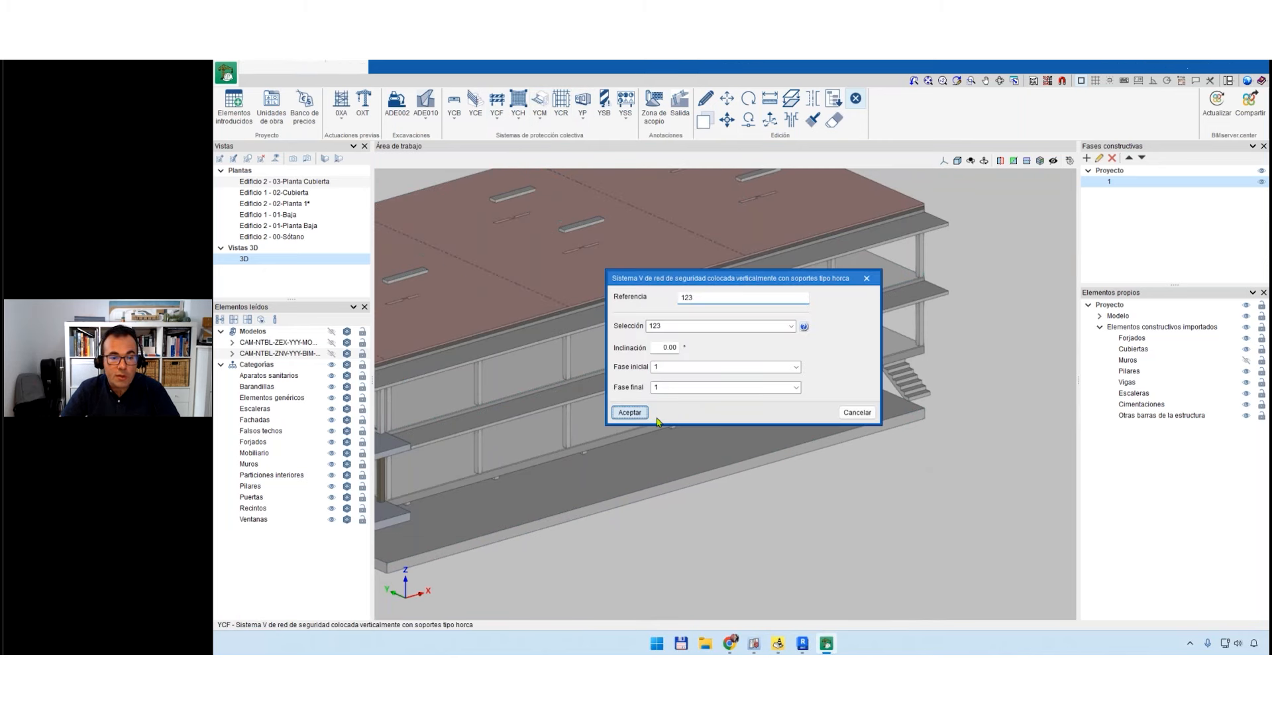
{"action": "left_click", "coordinate": [925, 408]}
{"action": "scroll", "coordinate": [782, 474], "scroll_direction": "down", "scroll_amount": 3}
{"action": "scroll", "coordinate": [570, 513], "scroll_direction": "up", "scroll_amount": 3}
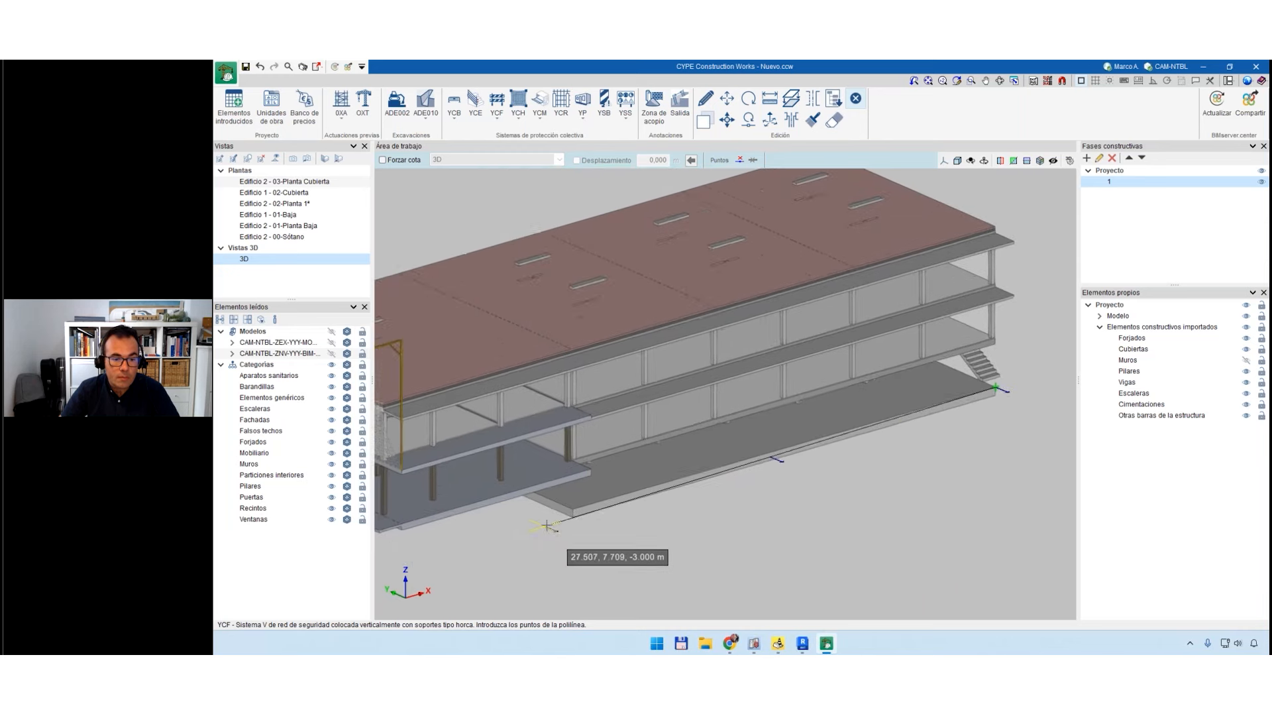
{"action": "left_click", "coordinate": [579, 506]}
{"action": "key", "text": "Escape"}
{"action": "scroll", "coordinate": [738, 500], "scroll_direction": "down", "scroll_amount": 3}
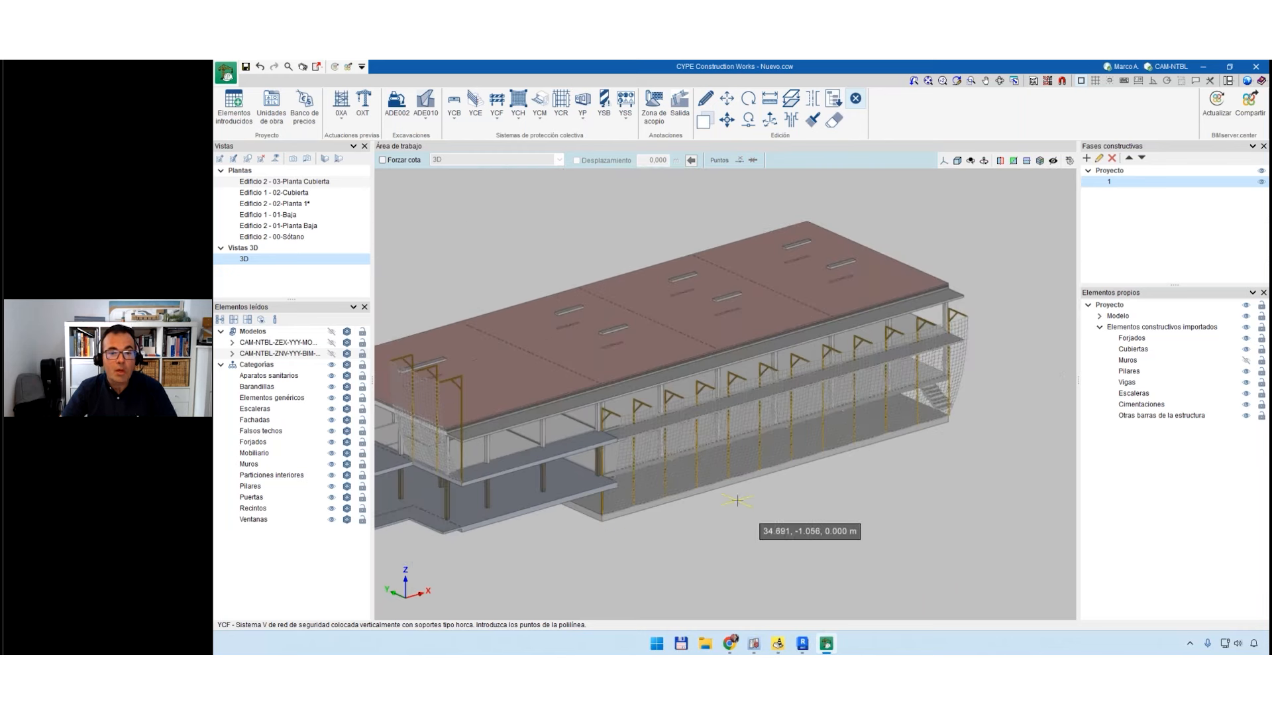
{"action": "scroll", "coordinate": [834, 489], "scroll_direction": "down", "scroll_amount": 3}
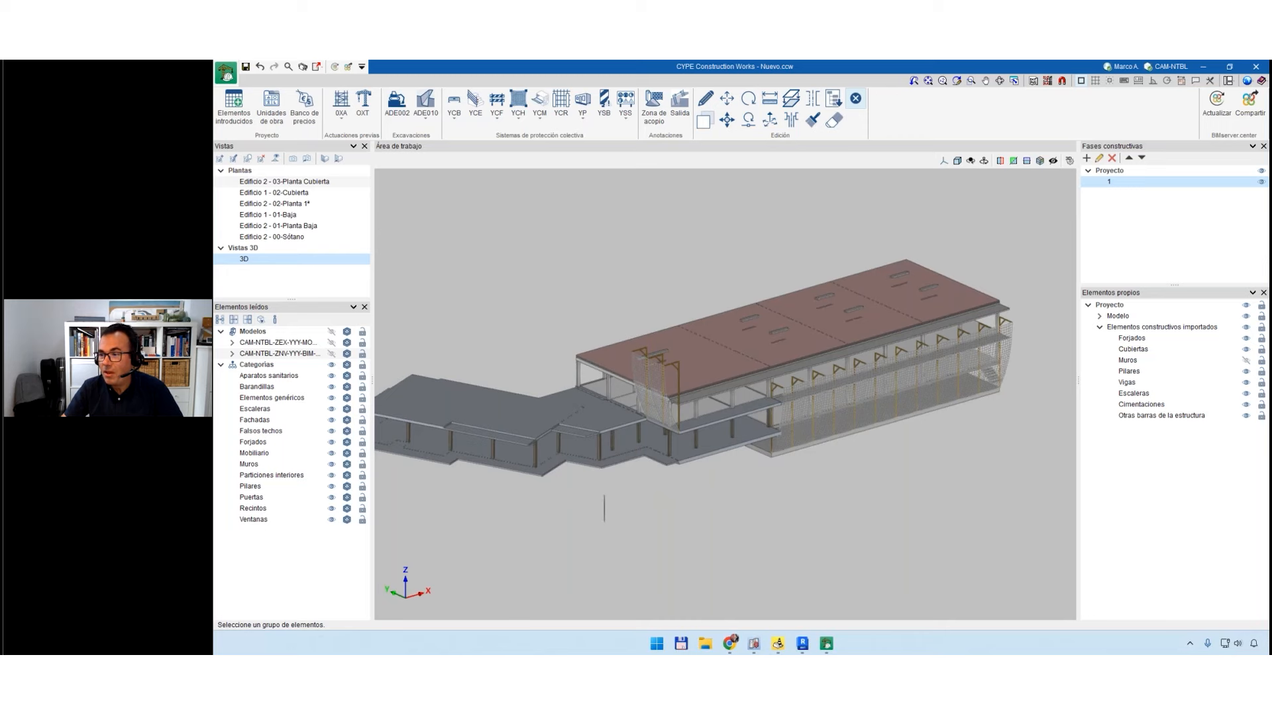
Switch to BIMserver.center in the browser, maximize it and open the project Test_ConstrucionWorks_240627.
{"action": "left_click_drag", "start_coordinate": [1234, 302], "coordinate": [215, 62]}
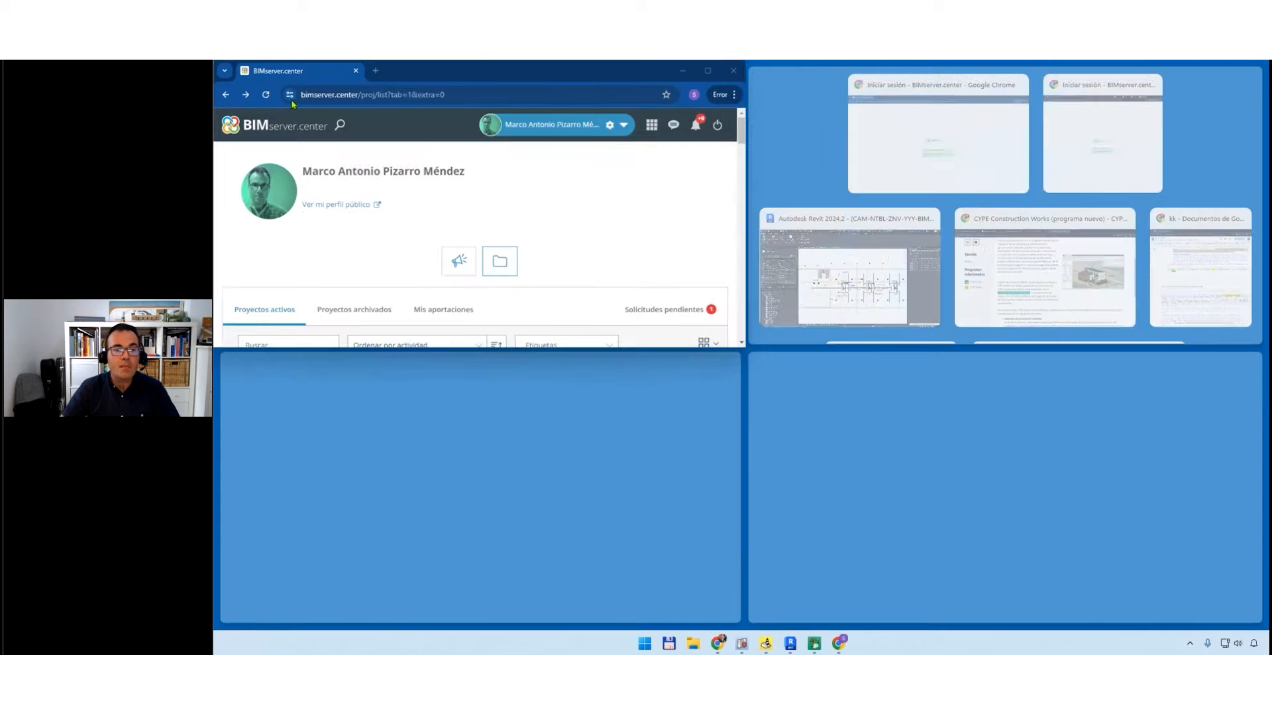
{"action": "left_click", "coordinate": [486, 71]}
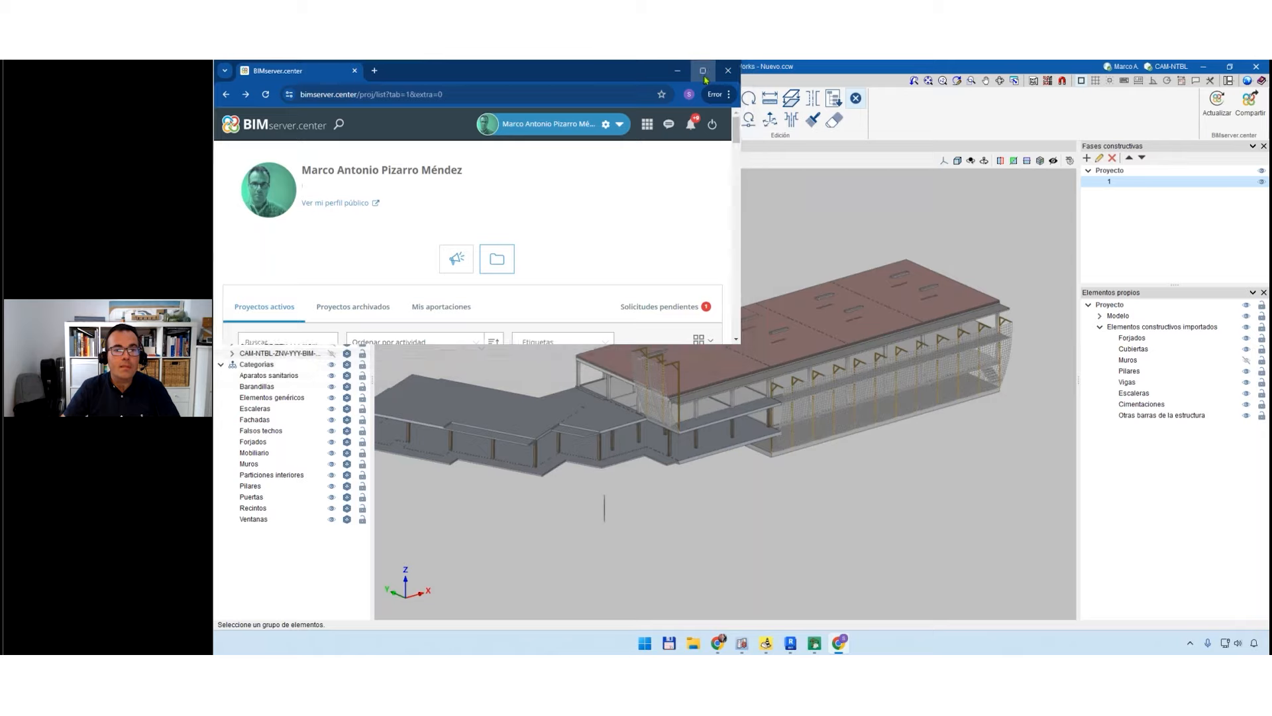
{"action": "left_click", "coordinate": [702, 70]}
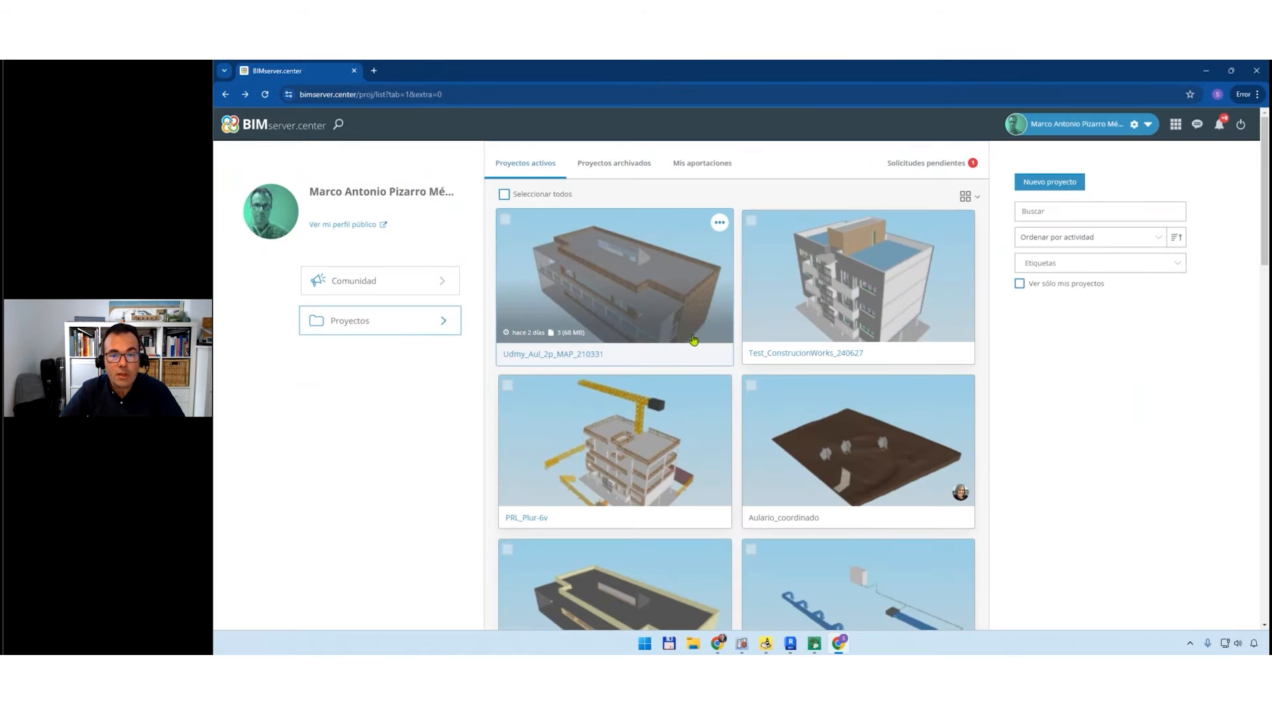
{"action": "left_click", "coordinate": [828, 292]}
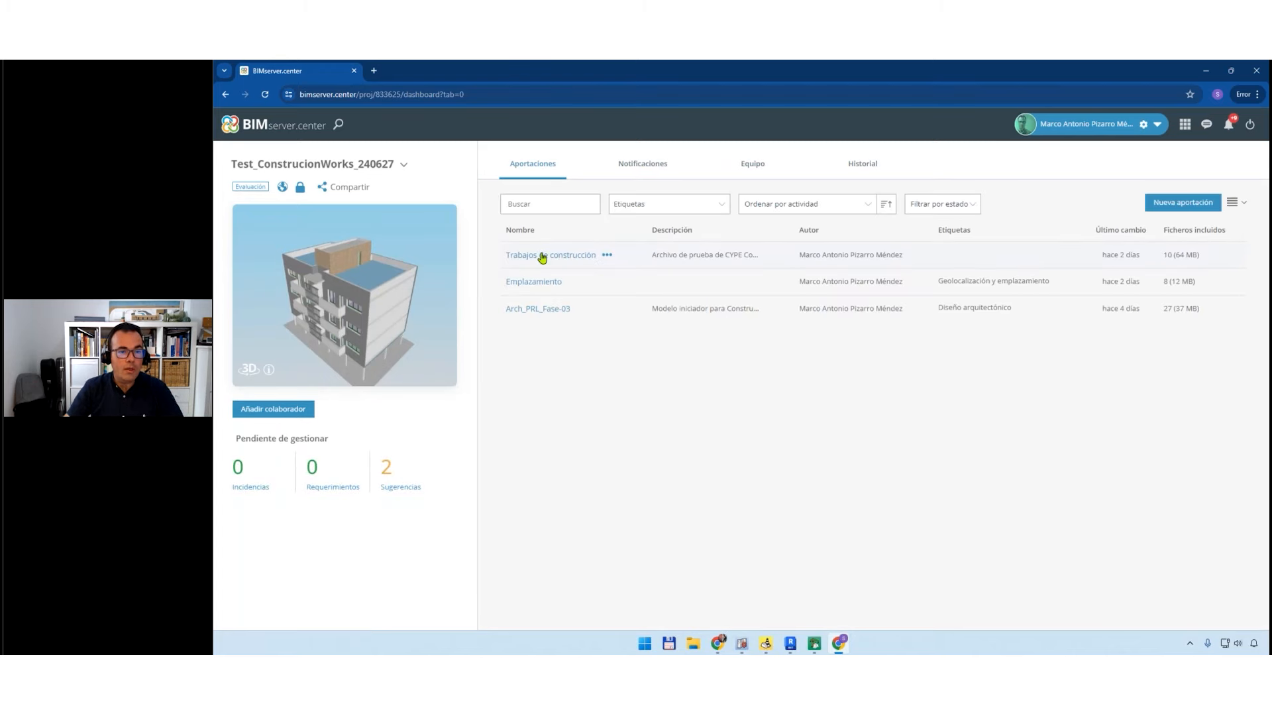
Open the project's 3D viewer with the Arch_PRL_Fase-03 and Trabajos de construcción models visible, and examine the building and its protections.
{"action": "left_click", "coordinate": [345, 291]}
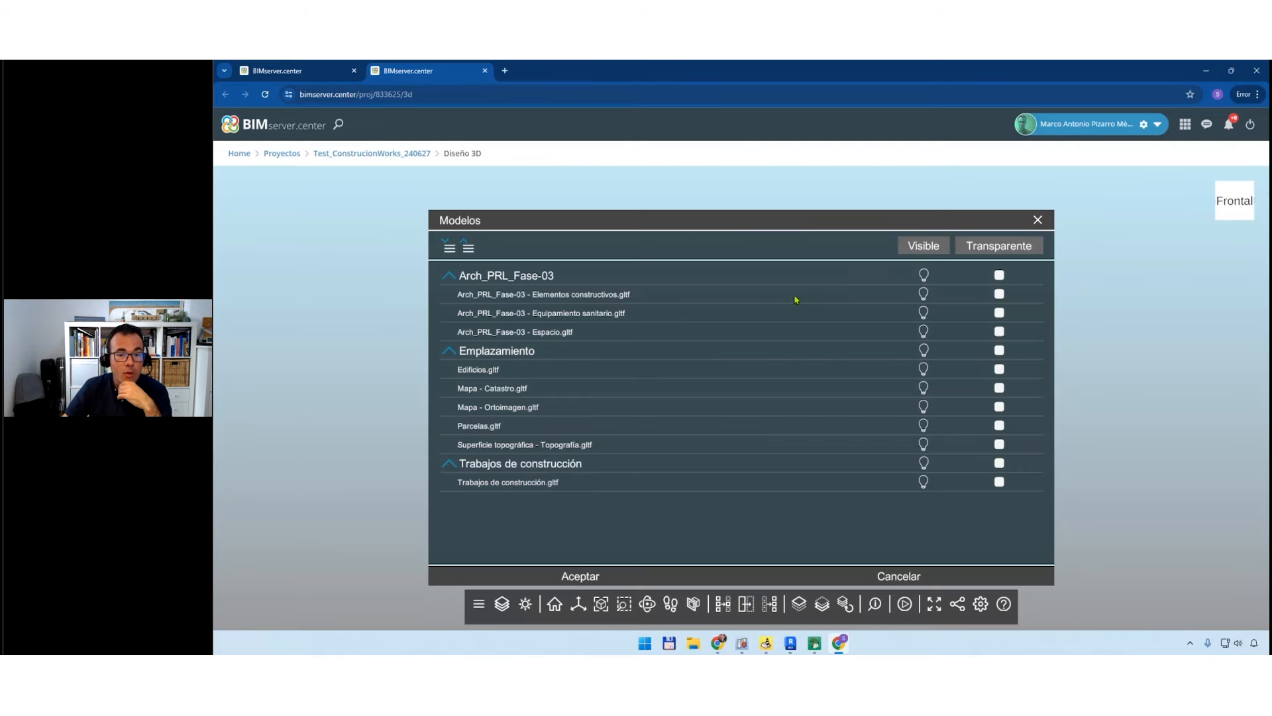
{"action": "left_click", "coordinate": [924, 275]}
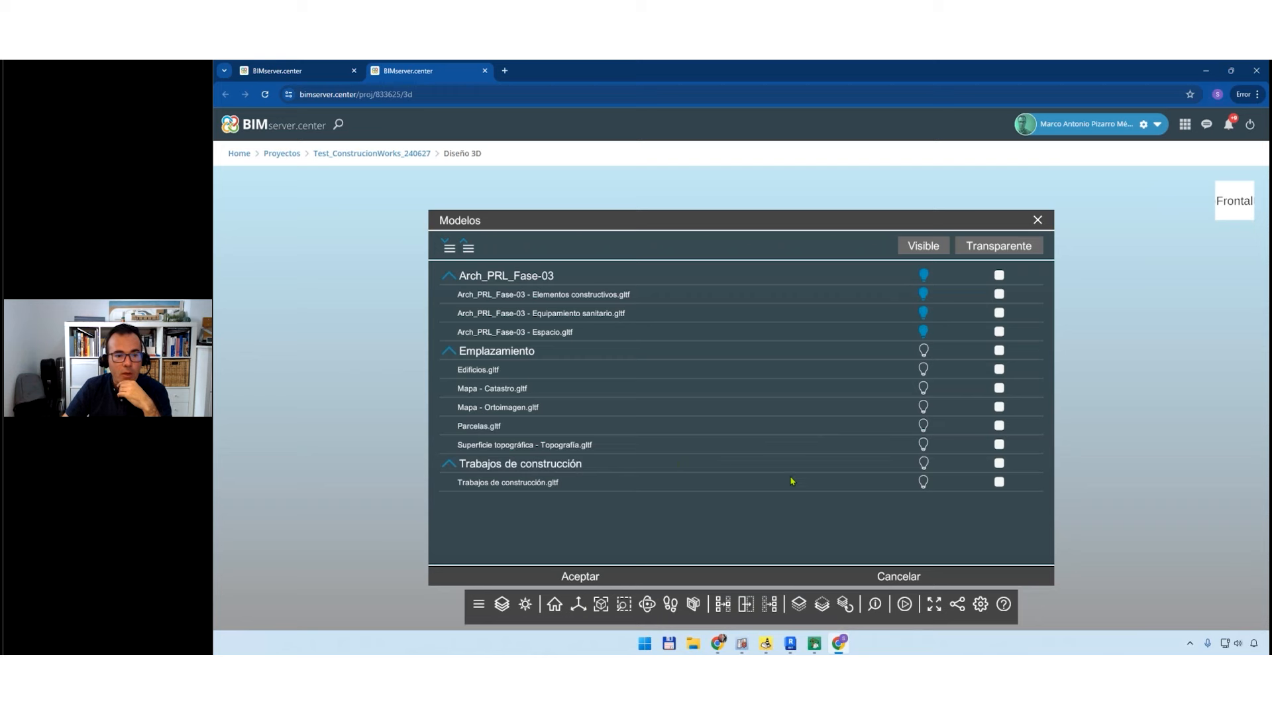
{"action": "left_click", "coordinate": [923, 463]}
{"action": "left_click", "coordinate": [594, 577]}
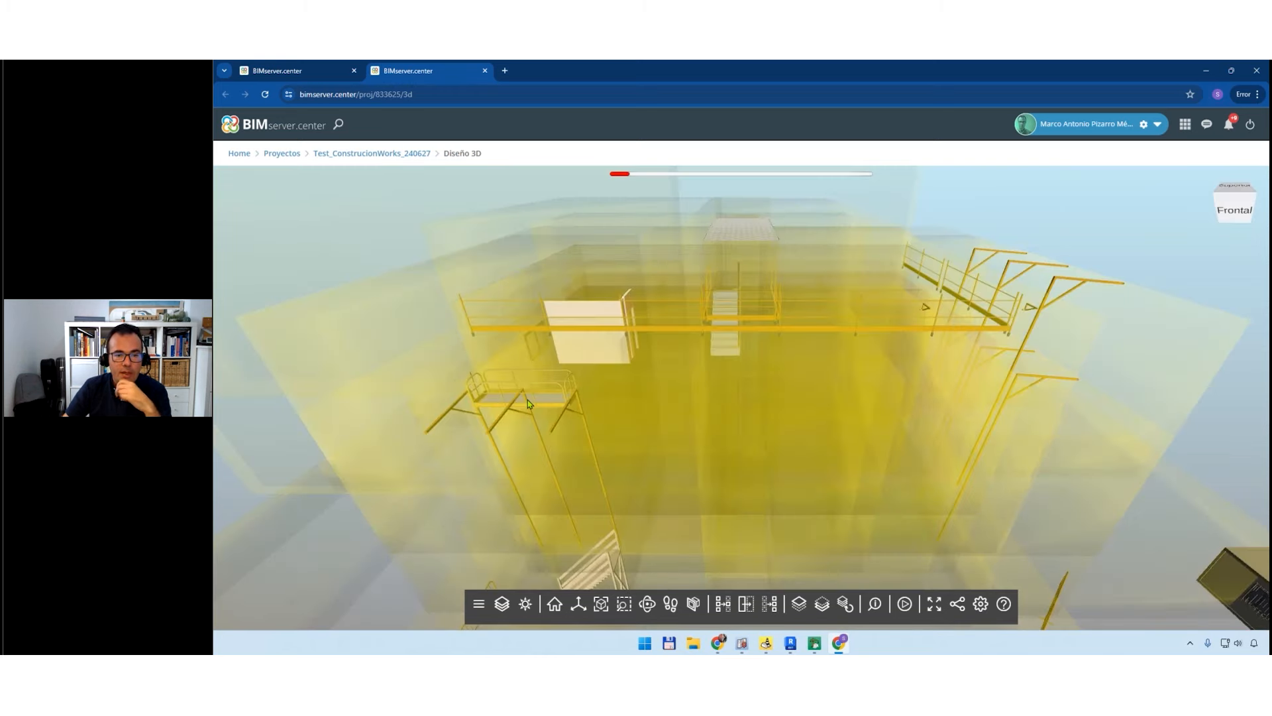
{"action": "scroll", "coordinate": [528, 404], "scroll_direction": "down", "scroll_amount": 7}
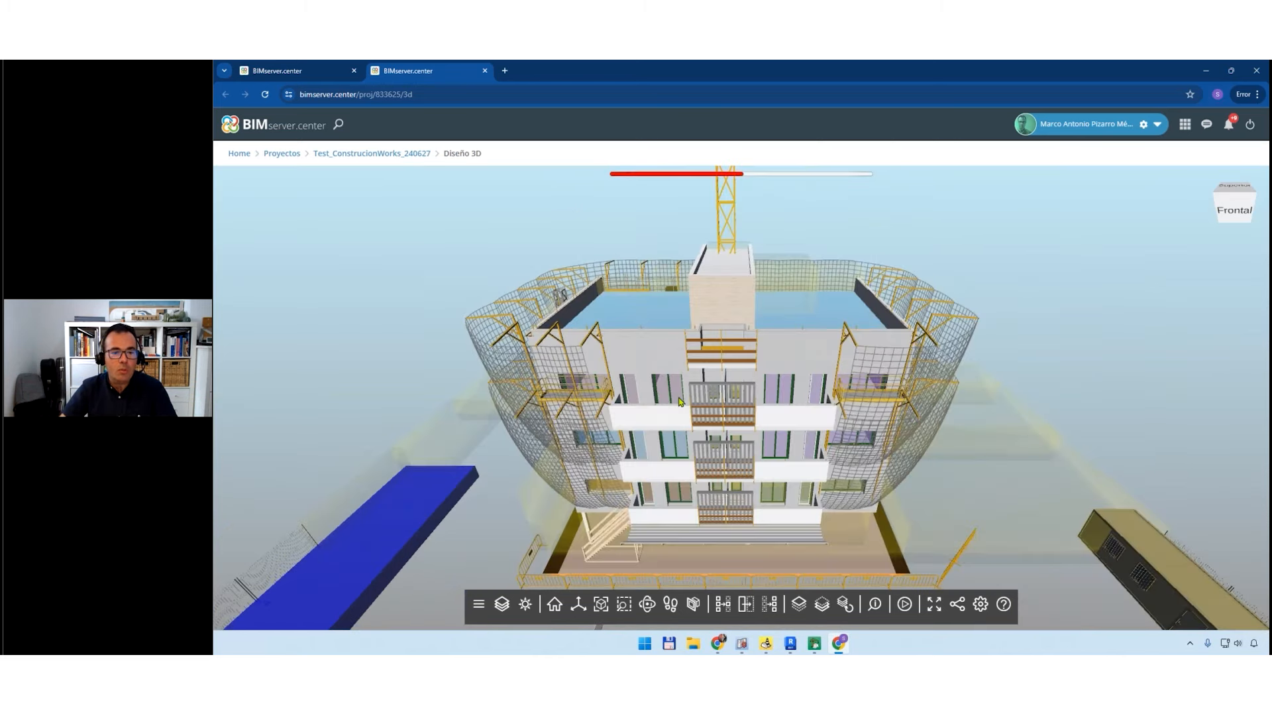
{"action": "left_click_drag", "start_coordinate": [533, 410], "coordinate": [722, 436]}
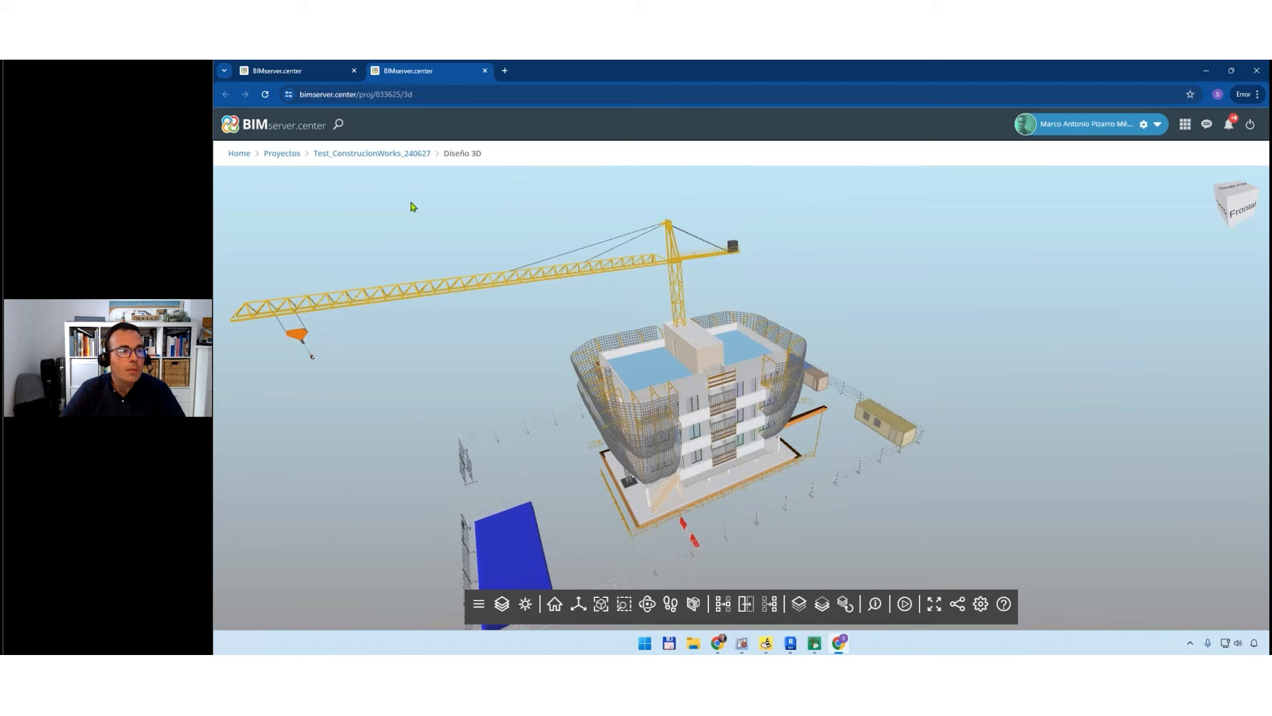
Open the project's Trabajos de construcción contribution and examine its Láminas.pdf sheet enlarged.
{"action": "left_click", "coordinate": [308, 72]}
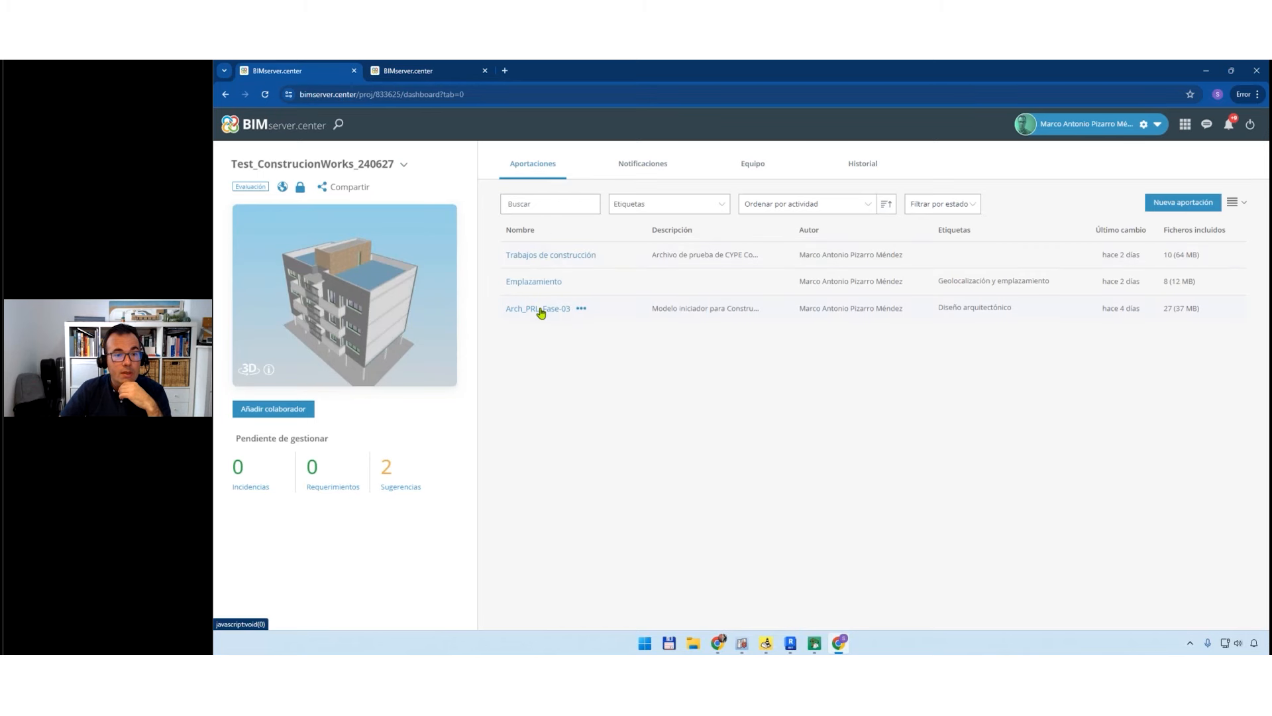
{"action": "left_click", "coordinate": [560, 257]}
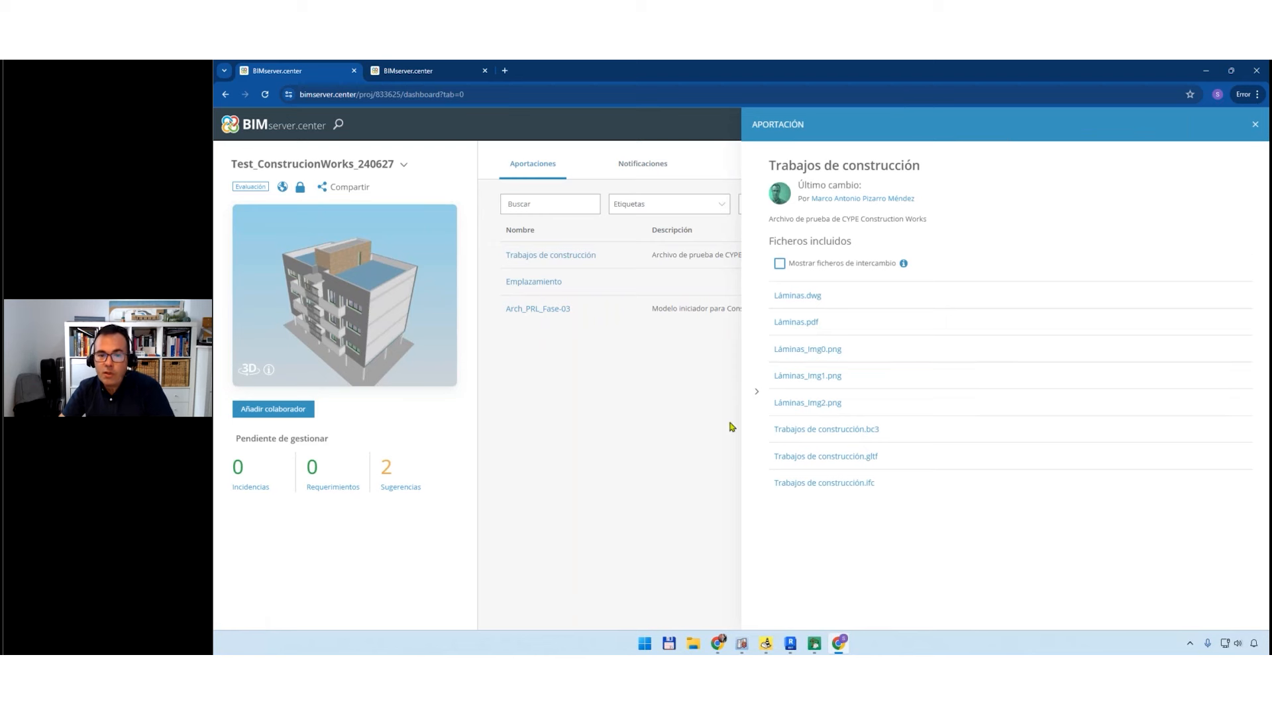
{"action": "left_click", "coordinate": [815, 325]}
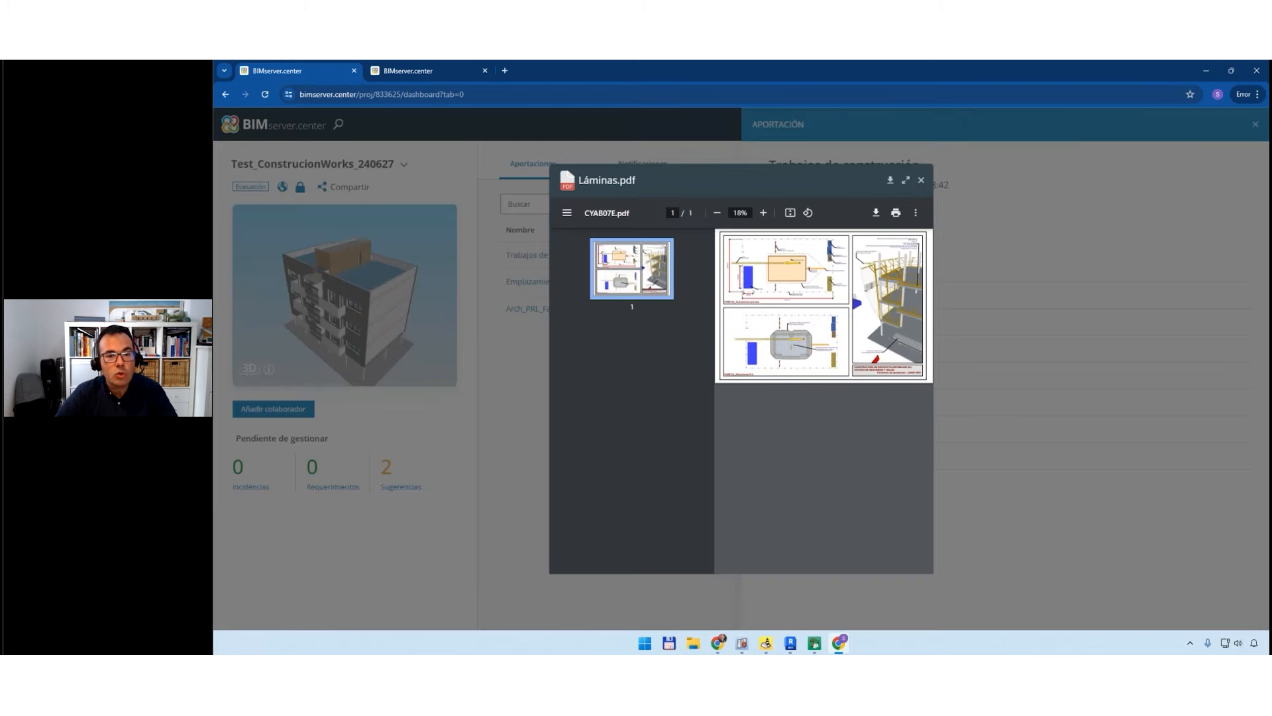
{"action": "left_click", "coordinate": [905, 180]}
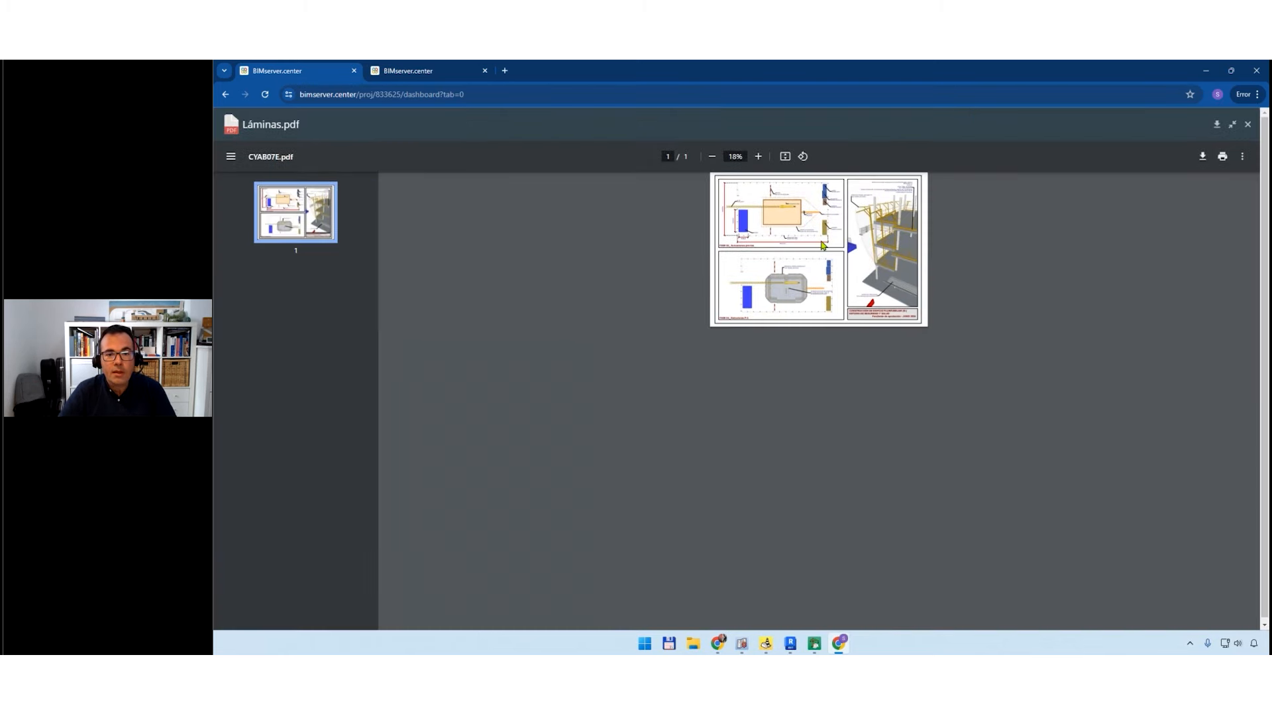
{"action": "left_click", "coordinate": [759, 156]}
{"action": "left_click", "coordinate": [759, 156]}
{"action": "left_click", "coordinate": [759, 156]}
{"action": "left_click", "coordinate": [759, 156]}
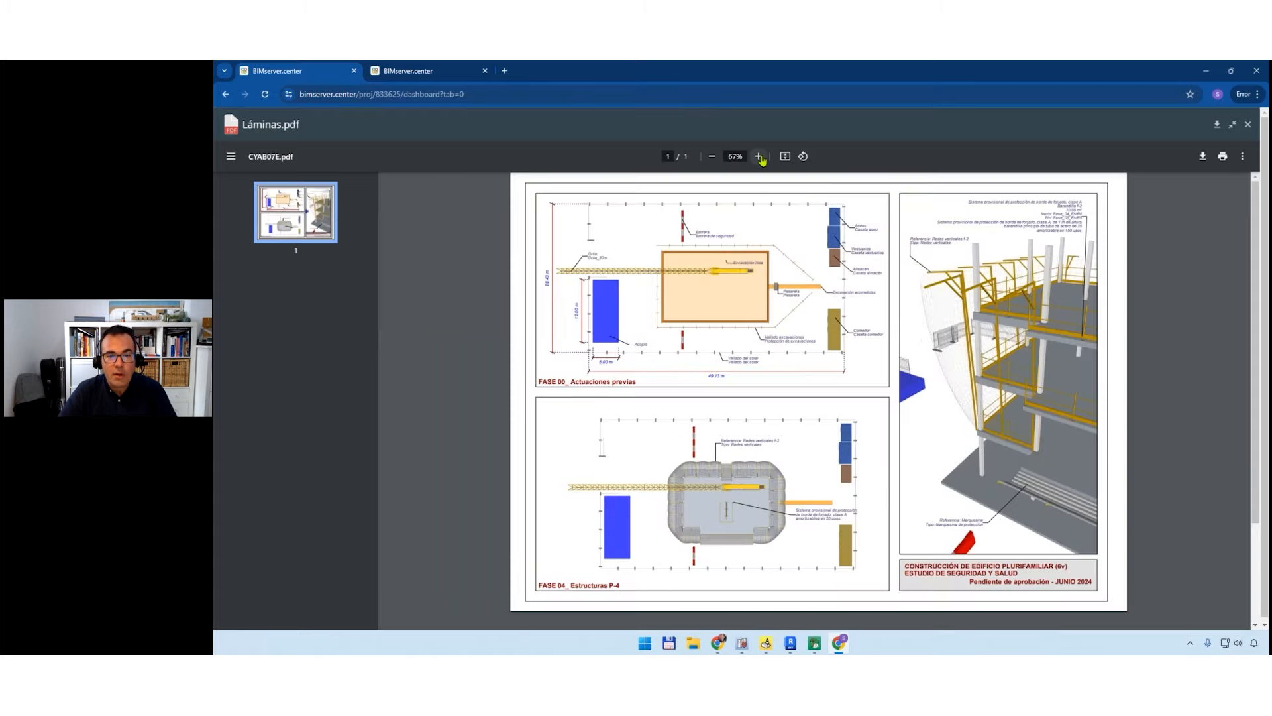
{"action": "left_click", "coordinate": [1248, 125]}
Download the file Trabajos de construcción.ifc from the contribution.
{"action": "left_click", "coordinate": [874, 435]}
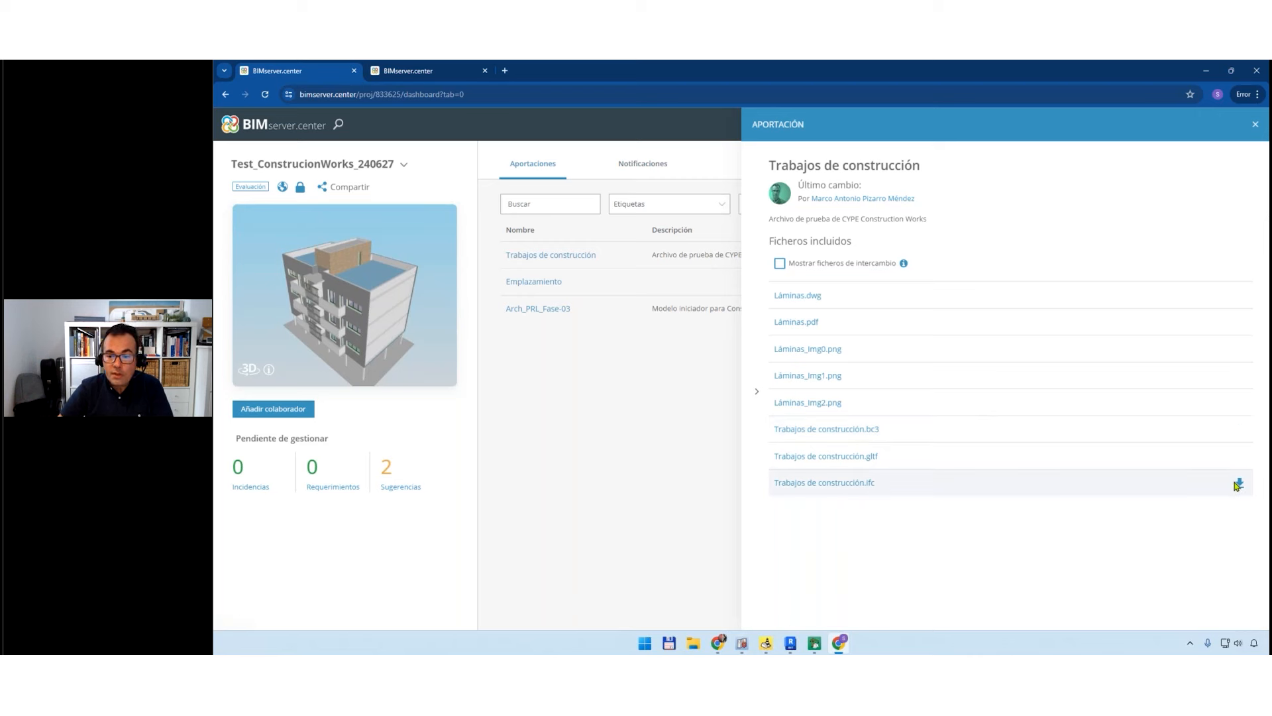
{"action": "left_click", "coordinate": [1239, 487]}
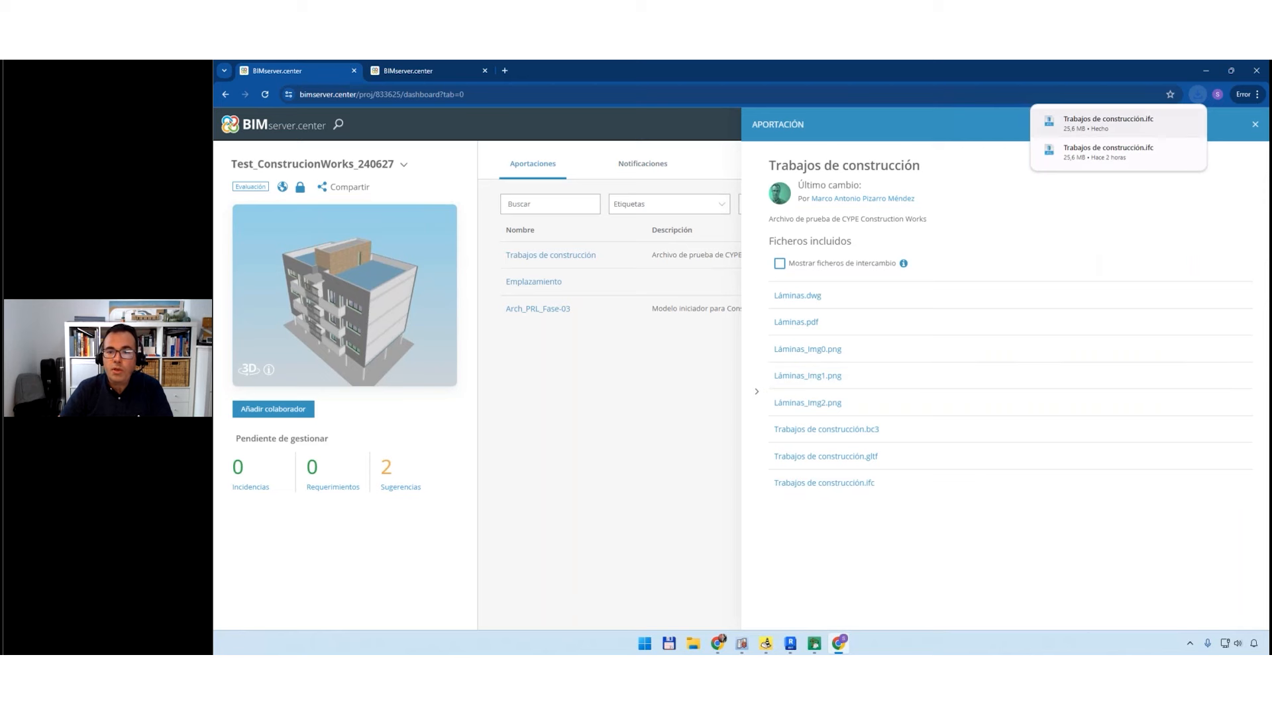
Open BIMcollab Zoom with the Trabajos de construcción model and examine its scaffolding, crane and site protections in 3D.
{"action": "key", "text": "super"}
{"action": "type", "text": "bim"}
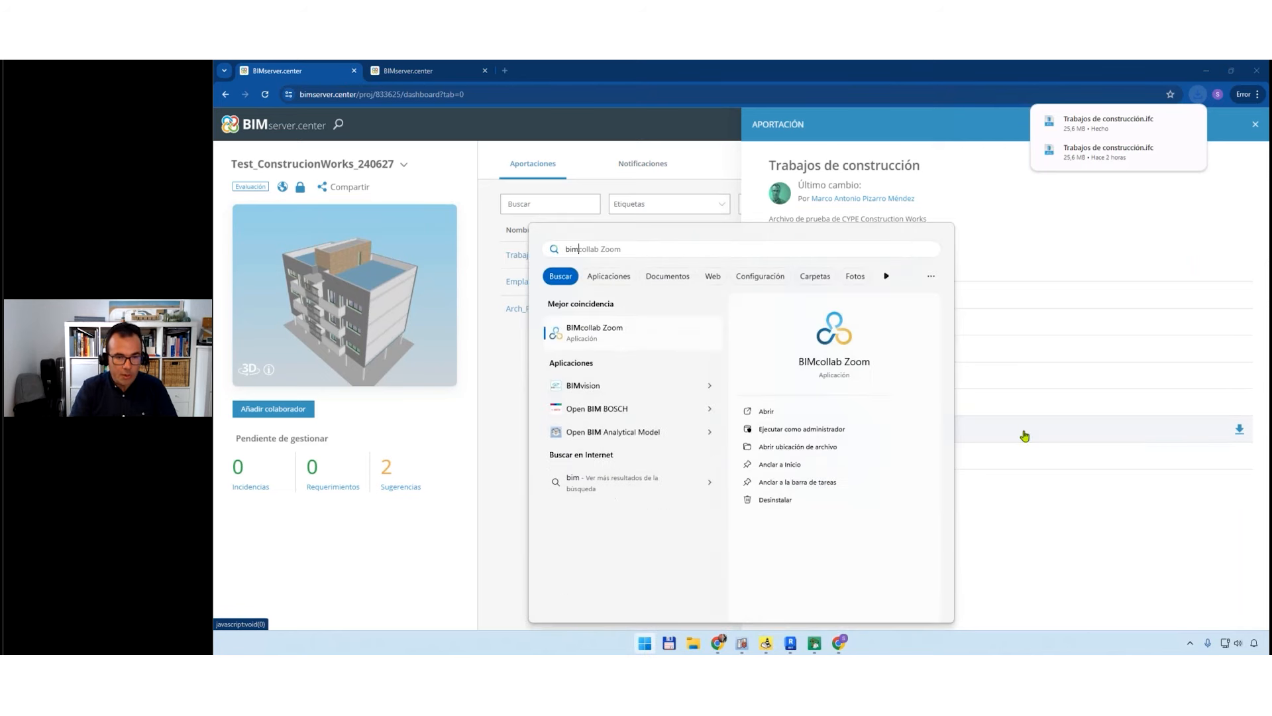
{"action": "key", "text": "Return"}
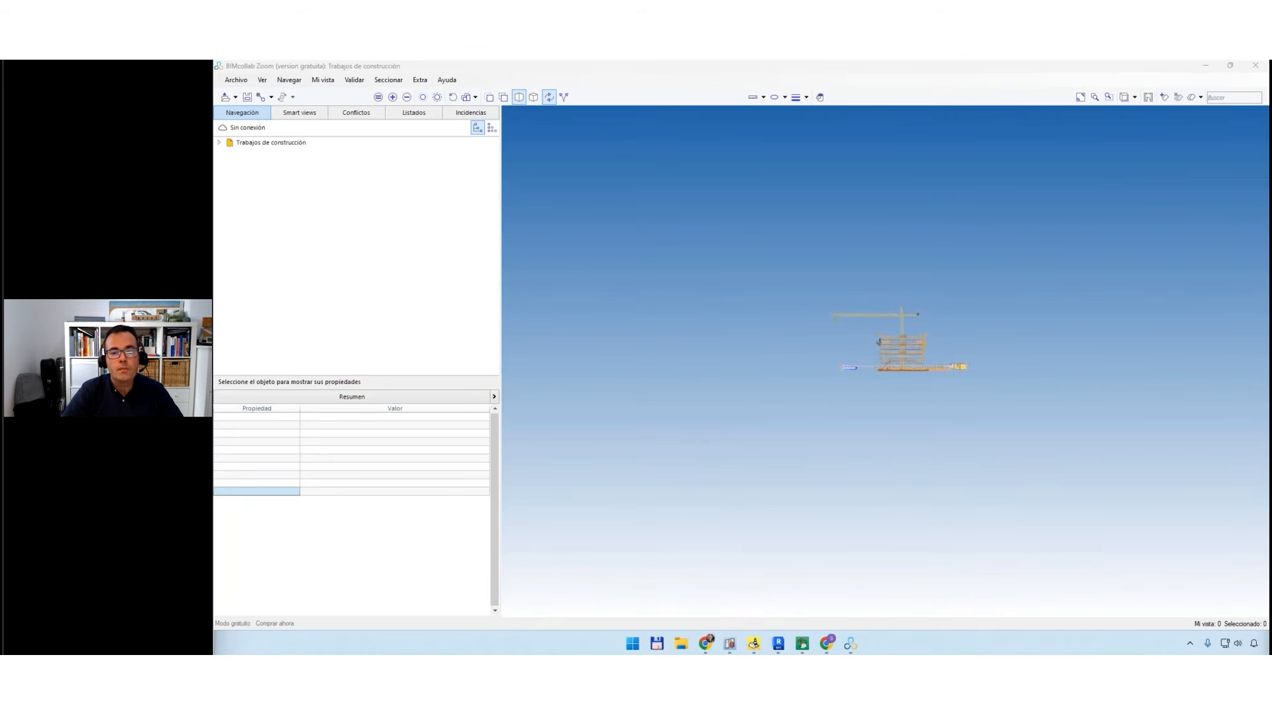
{"action": "left_click_drag", "start_coordinate": [793, 326], "coordinate": [827, 347]}
{"action": "scroll", "coordinate": [826, 348], "scroll_direction": "up", "scroll_amount": 10}
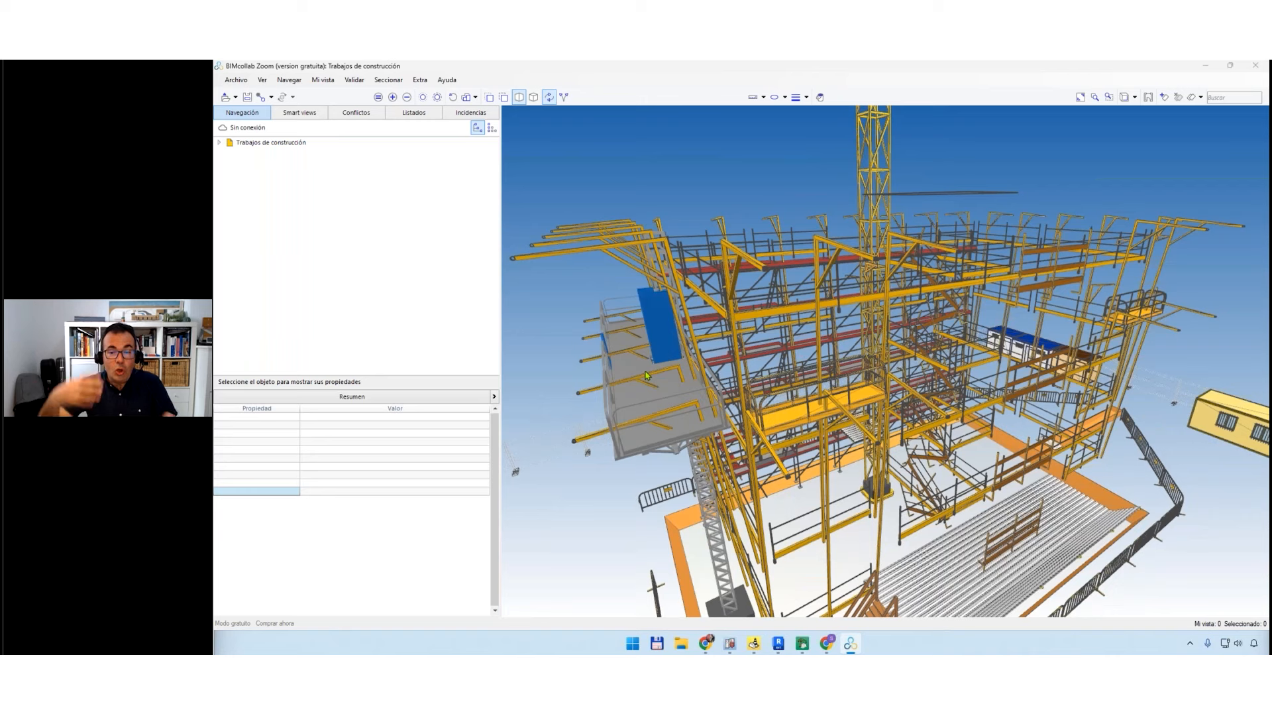
{"action": "scroll", "coordinate": [740, 351], "scroll_direction": "down", "scroll_amount": 8}
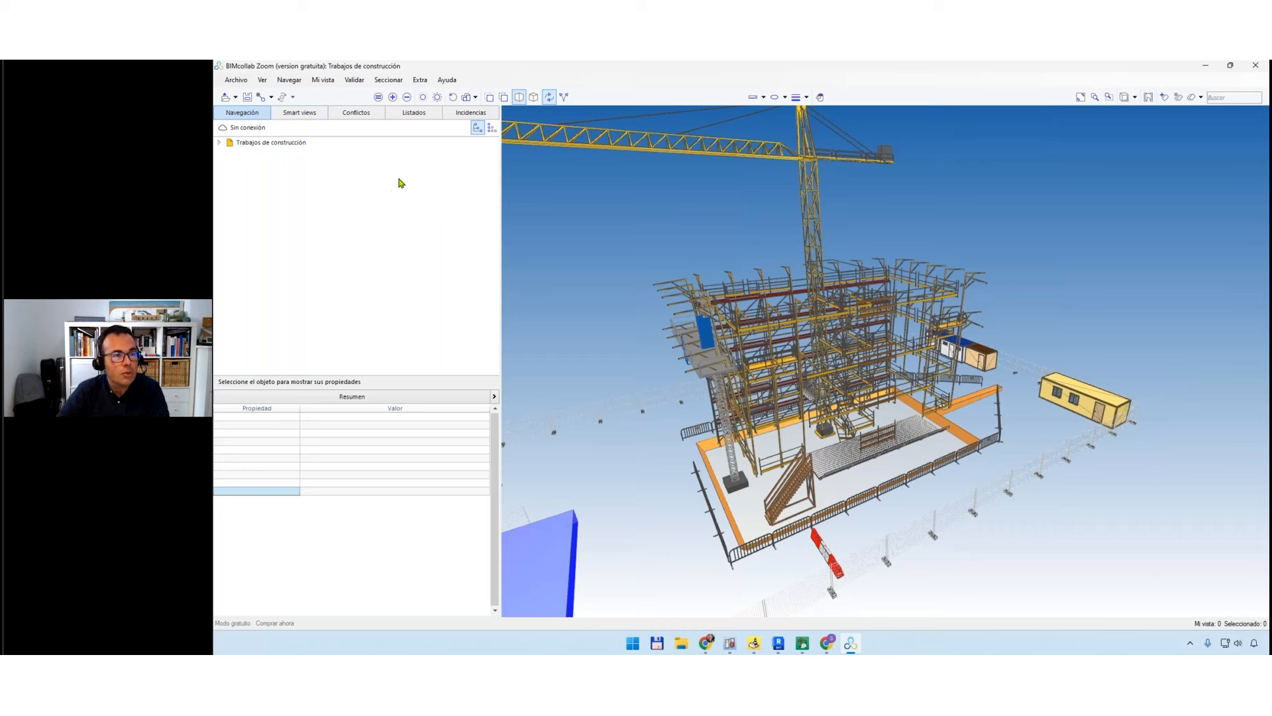
List the model's components by type and hide every type under Other, from CONSTRUCTION_EARTHMOVING to STOCKING_AREA.
{"action": "left_click", "coordinate": [492, 127]}
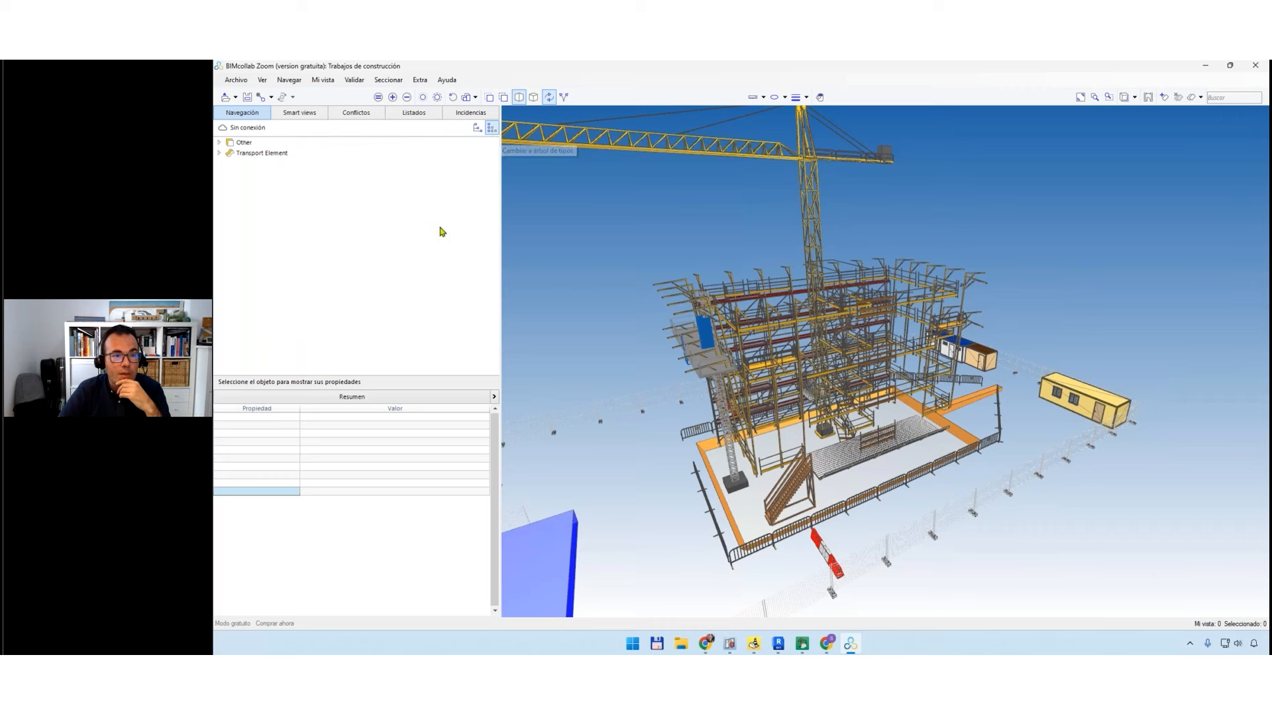
{"action": "left_click", "coordinate": [219, 142]}
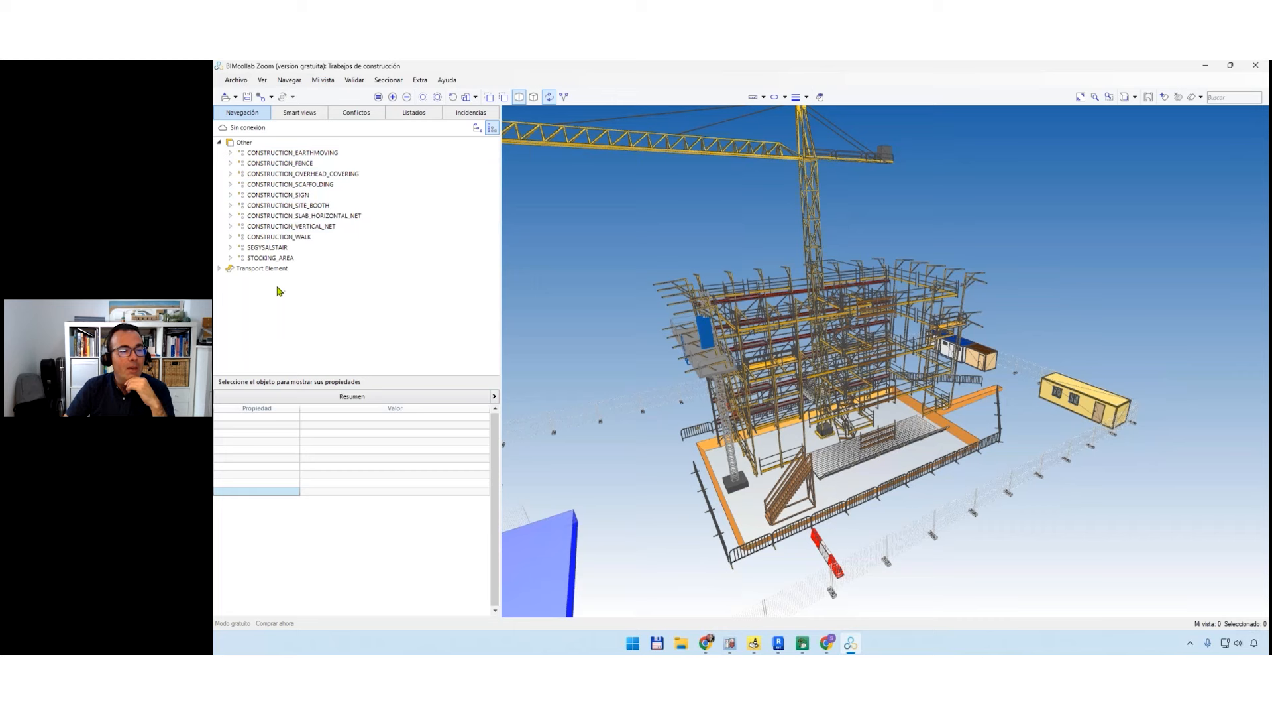
{"action": "left_click", "coordinate": [298, 153]}
{"action": "left_click", "coordinate": [294, 258], "text": "shift"}
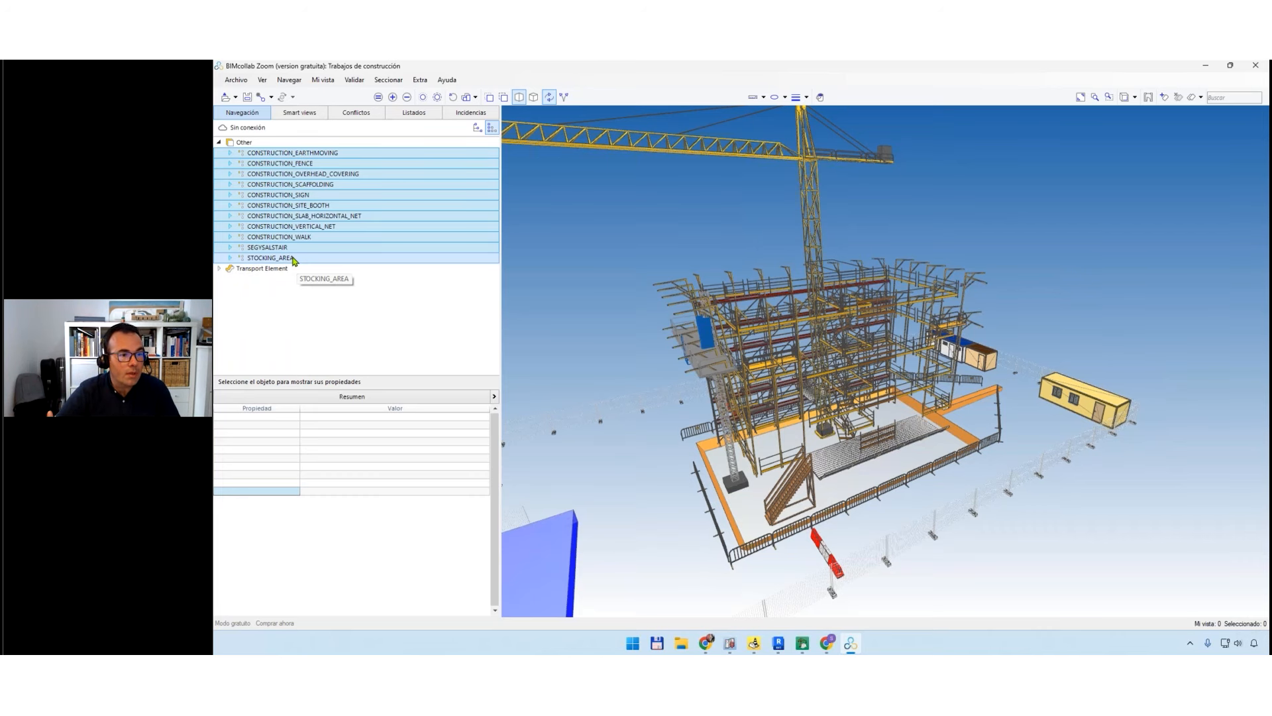
{"action": "key", "text": "h"}
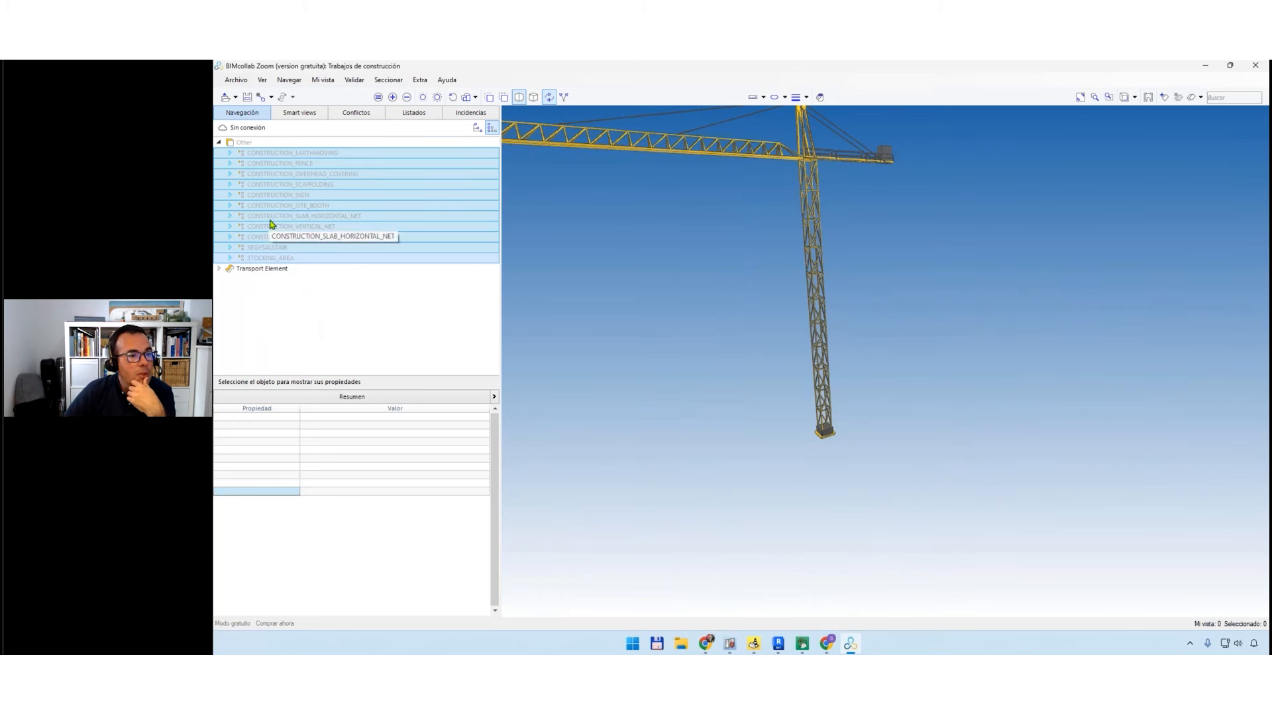
Make only the CONSTRUCTION_FENCE type under Other visible again and bring its railings into close view.
{"action": "left_click", "coordinate": [339, 216]}
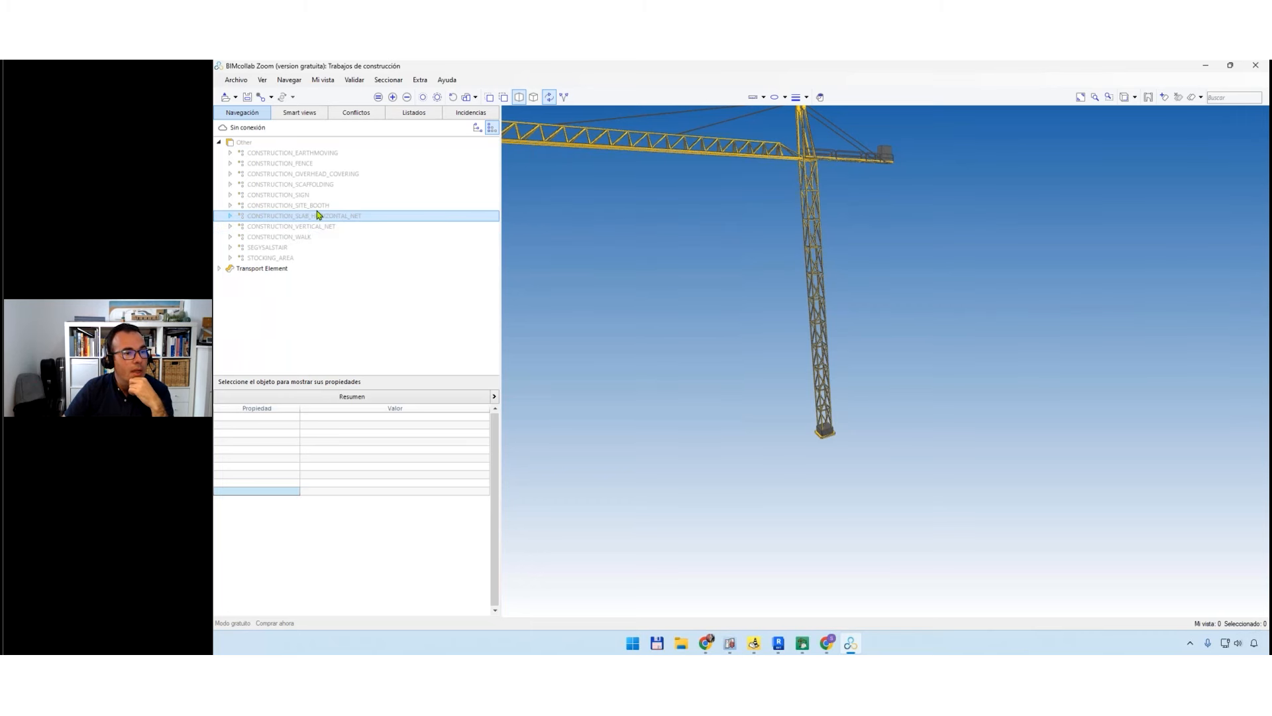
{"action": "left_click", "coordinate": [308, 166]}
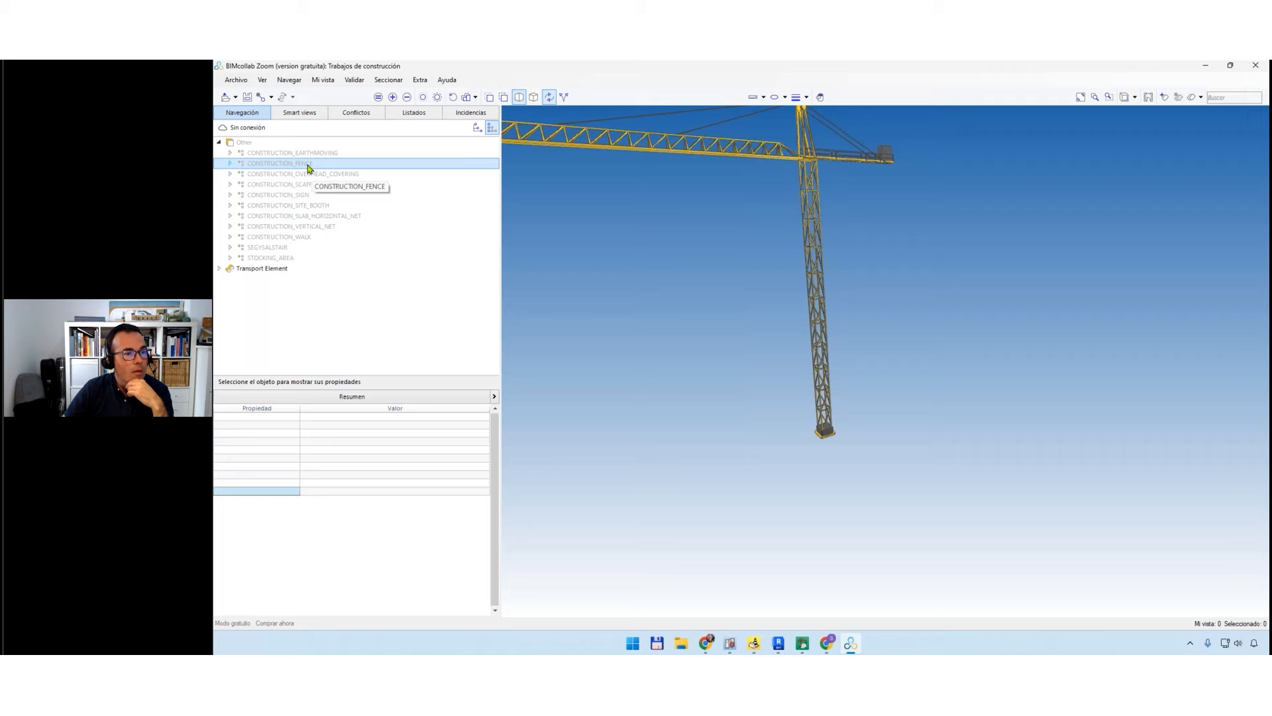
{"action": "double_click", "coordinate": [308, 166]}
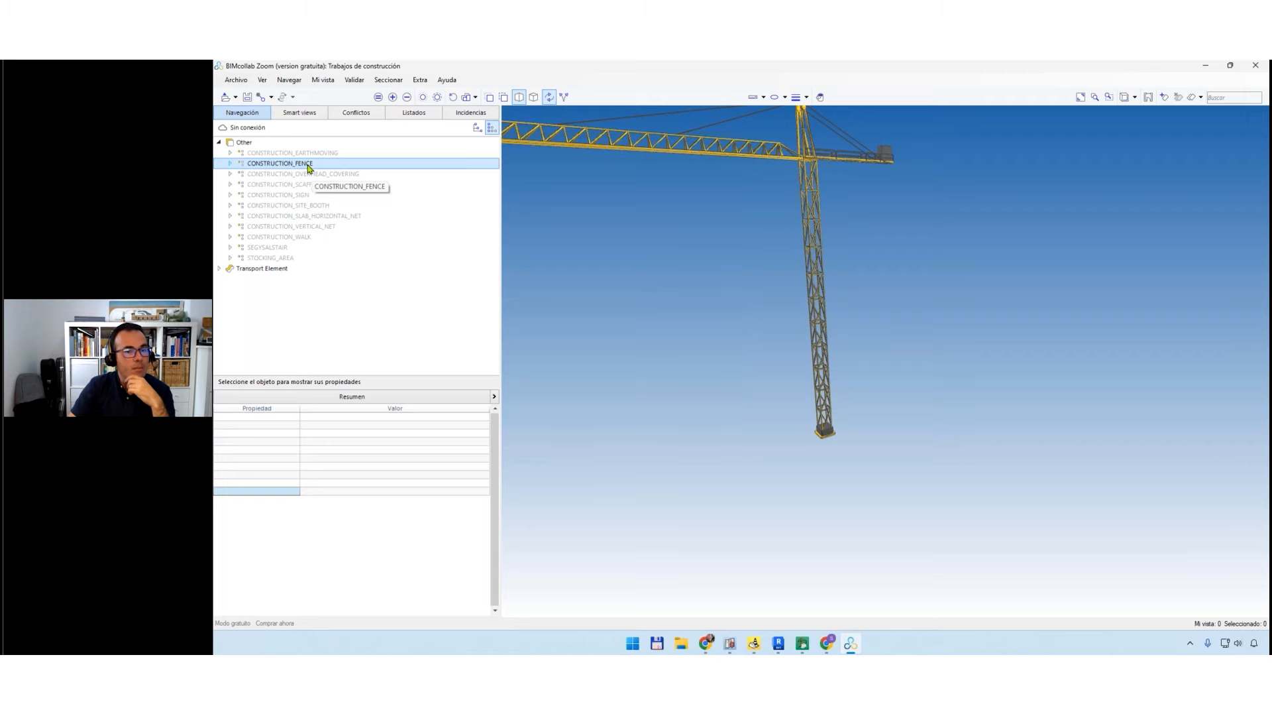
{"action": "scroll", "coordinate": [762, 418], "scroll_direction": "up", "scroll_amount": 3}
{"action": "scroll", "coordinate": [762, 418], "scroll_direction": "up", "scroll_amount": 5}
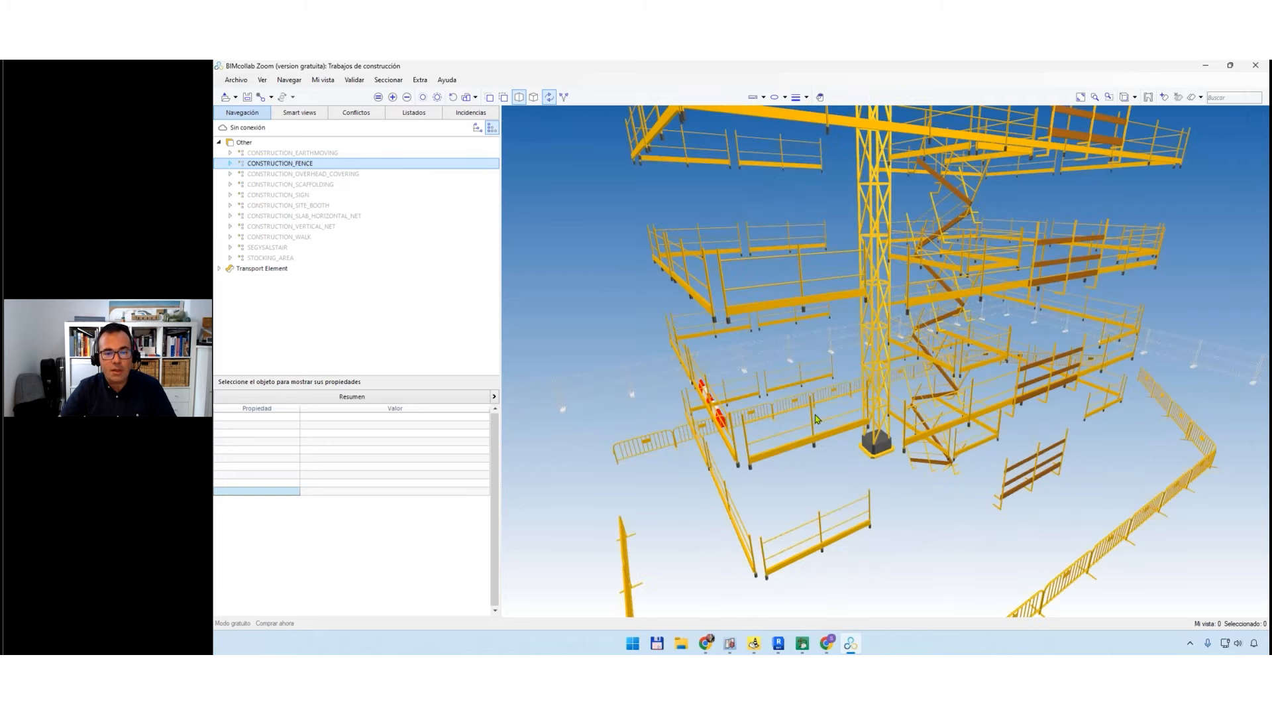
{"action": "scroll", "coordinate": [757, 415], "scroll_direction": "down", "scroll_amount": 3}
{"action": "scroll", "coordinate": [760, 378], "scroll_direction": "up", "scroll_amount": 1}
{"action": "scroll", "coordinate": [760, 430], "scroll_direction": "up", "scroll_amount": 2}
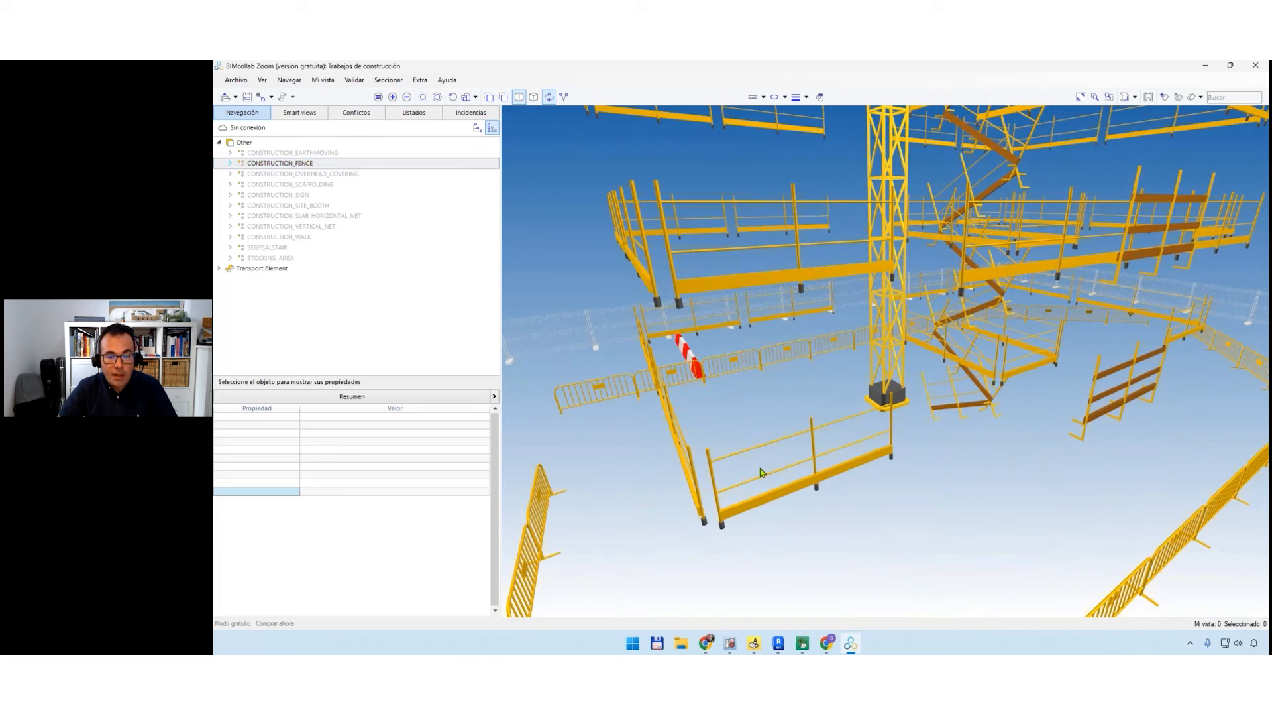
Examine the names of a ground-level railing and a top-level railing in their summary properties.
{"action": "left_click", "coordinate": [783, 497]}
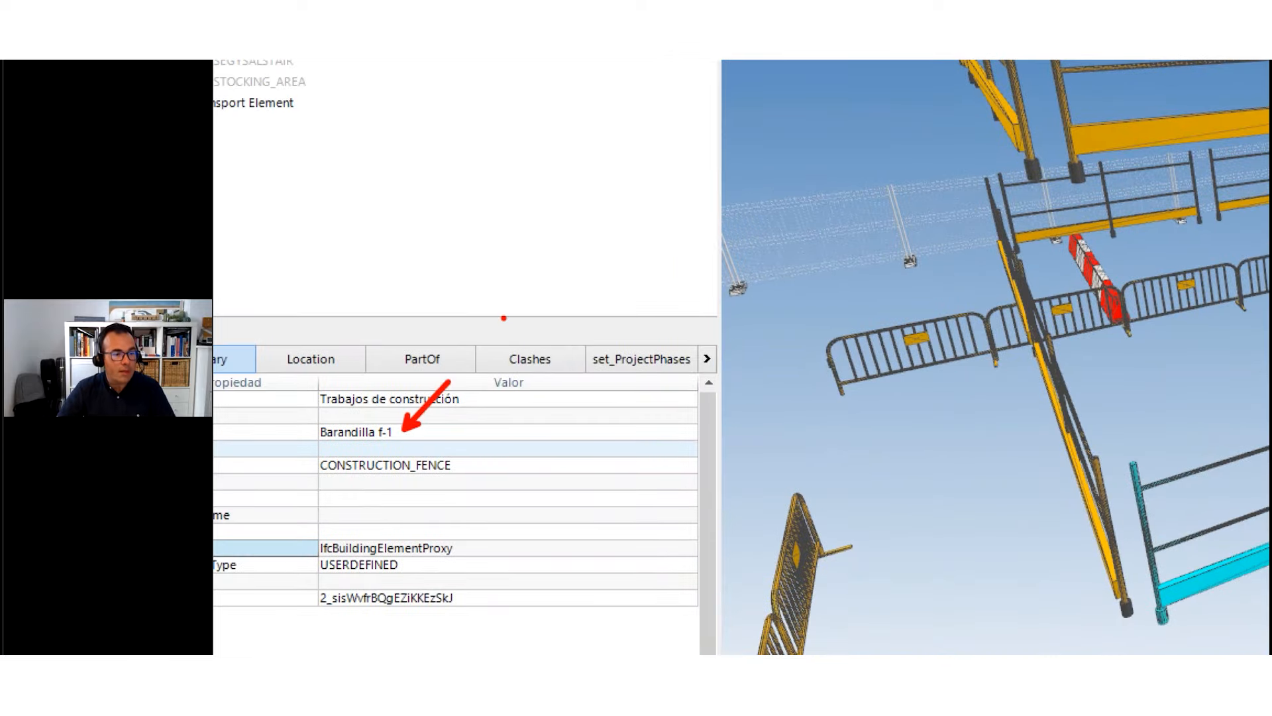
{"action": "key", "text": "Escape"}
{"action": "scroll", "coordinate": [722, 358], "scroll_direction": "down", "scroll_amount": 2}
{"action": "left_click_drag", "start_coordinate": [758, 404], "coordinate": [885, 269]}
{"action": "left_click", "coordinate": [759, 277]}
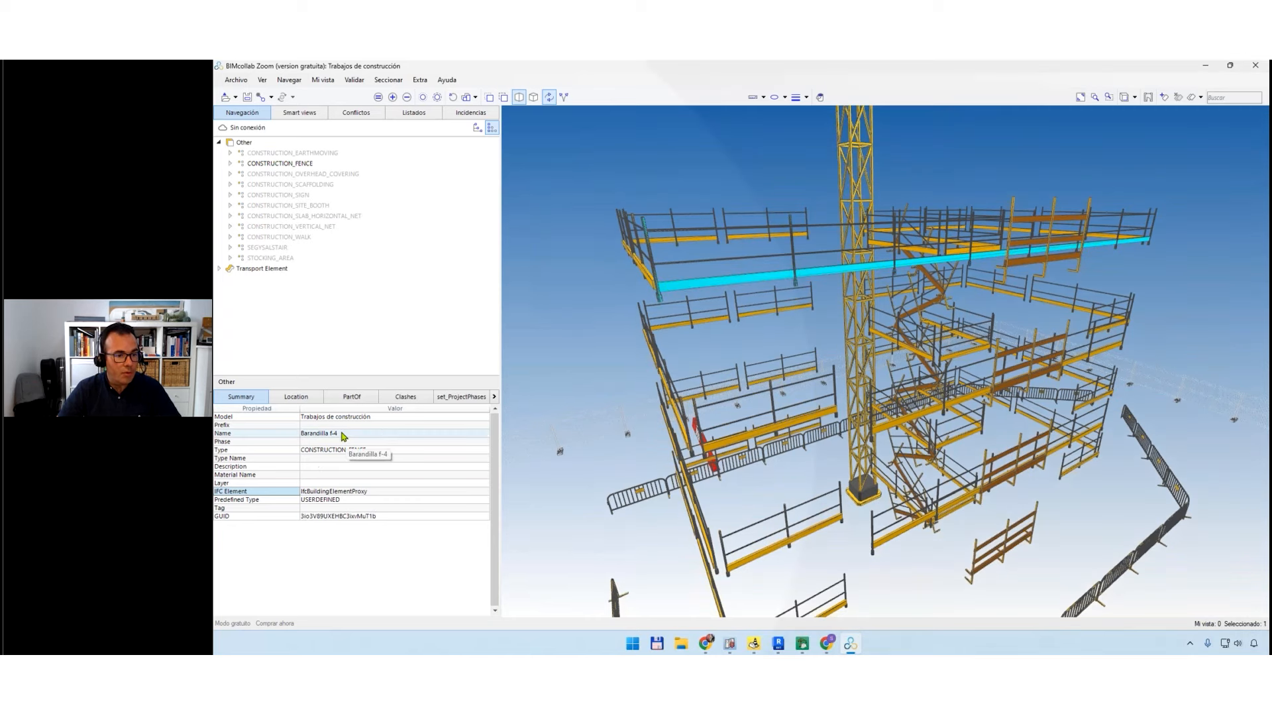
{"action": "key", "text": "ctrl"}
{"action": "key", "text": "ctrl"}
{"action": "key", "text": "Escape"}
Examine the initial and final phases in set_ProjectPhases for the top railing, a perimeter barrier and a lower railing.
{"action": "left_click", "coordinate": [468, 399]}
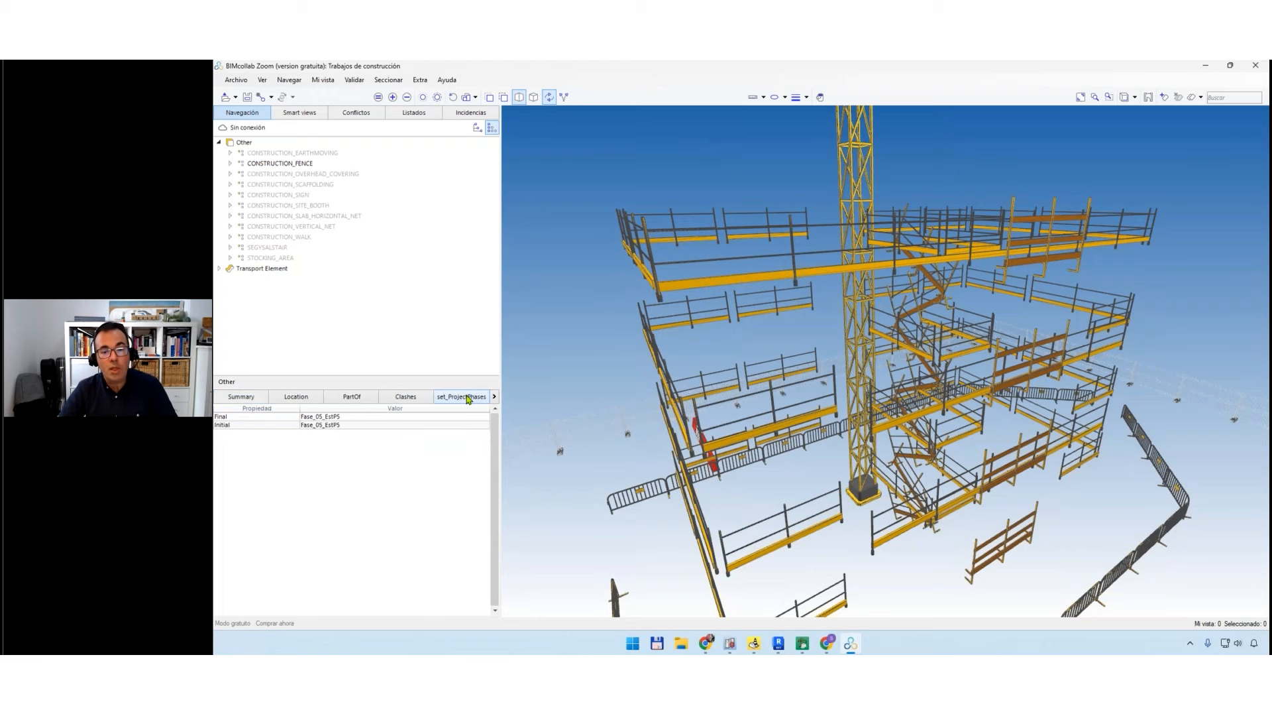
{"action": "left_click_drag", "start_coordinate": [778, 477], "coordinate": [628, 553]}
{"action": "left_click", "coordinate": [624, 569]}
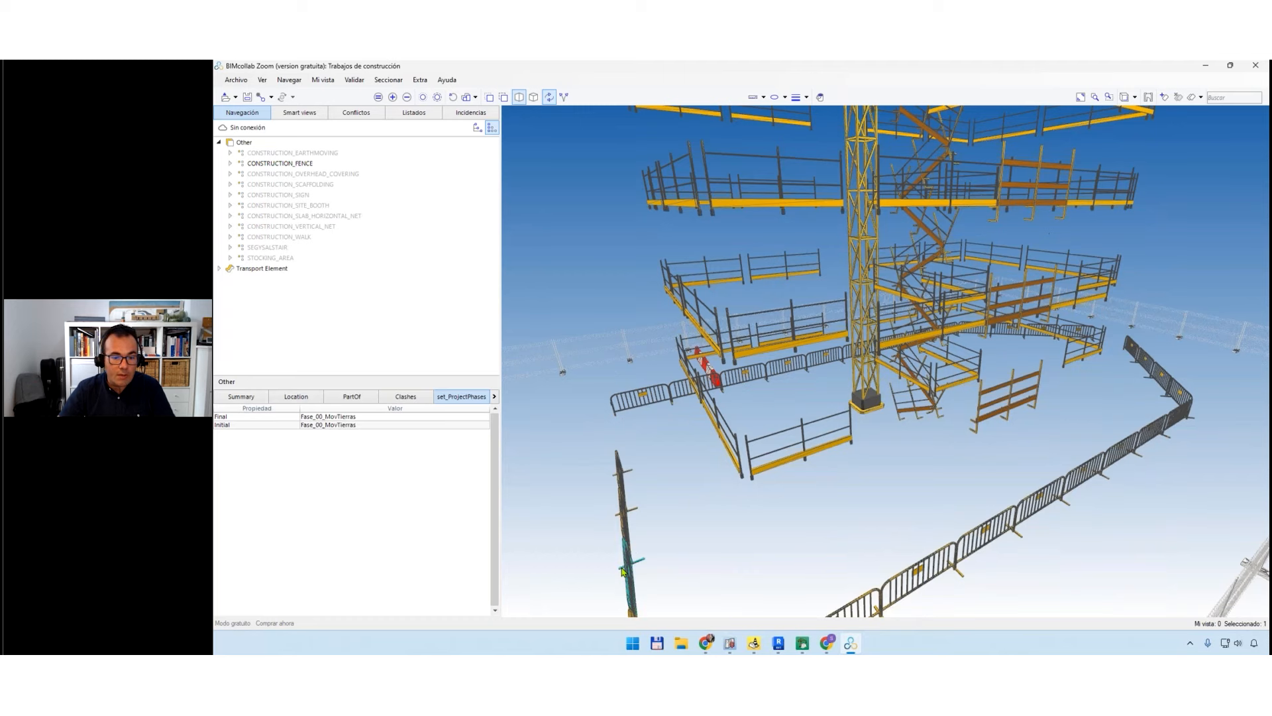
{"action": "scroll", "coordinate": [623, 573], "scroll_direction": "up", "scroll_amount": 5}
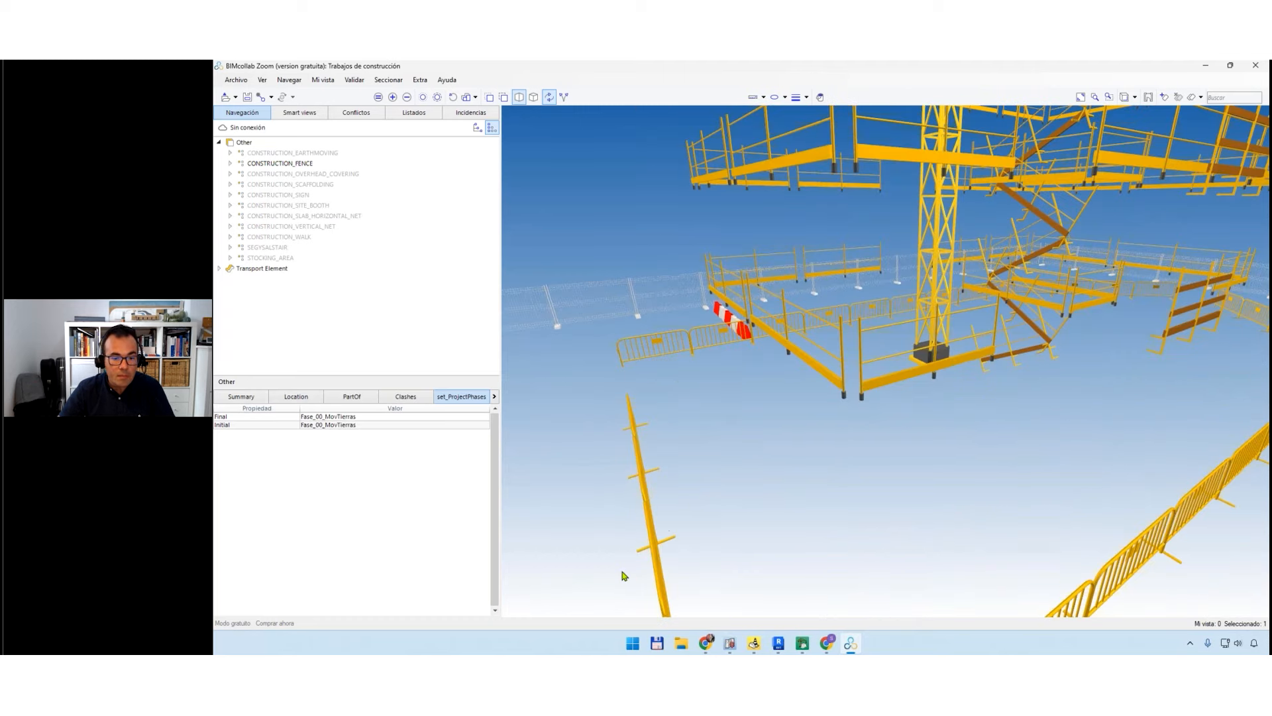
{"action": "left_click", "coordinate": [818, 455]}
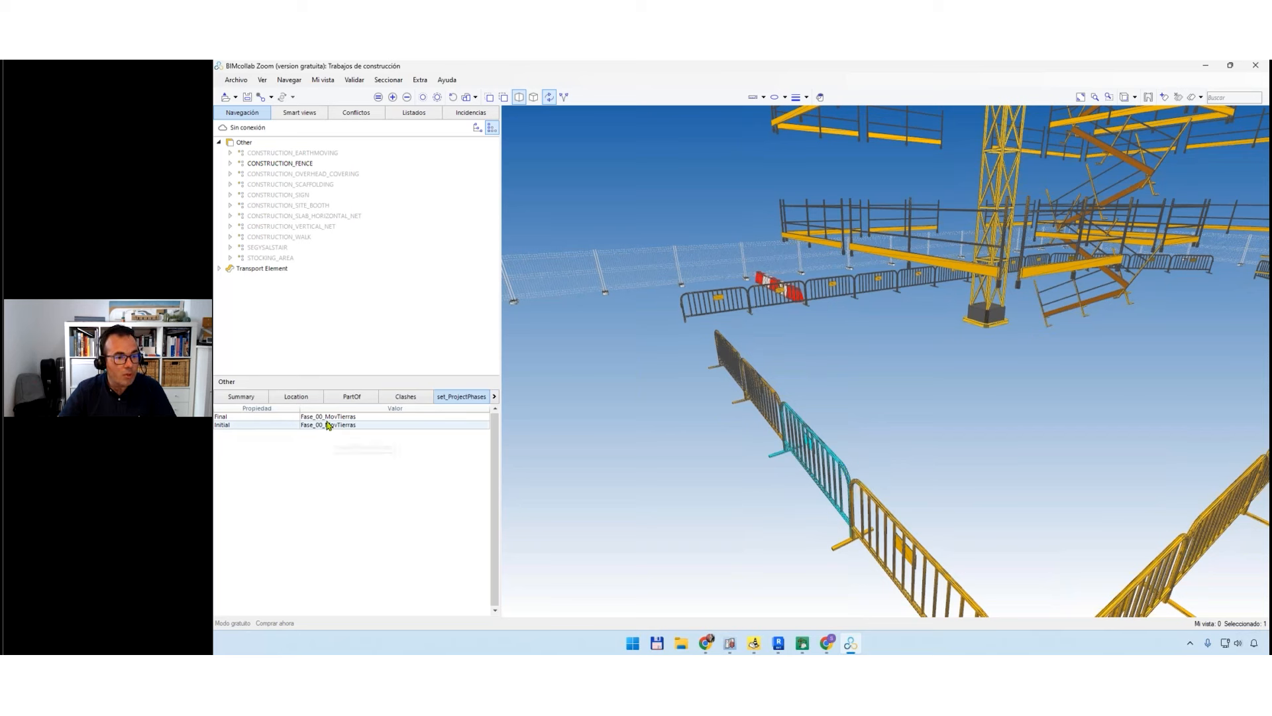
{"action": "middle_click_drag", "start_coordinate": [797, 380], "coordinate": [797, 416]}
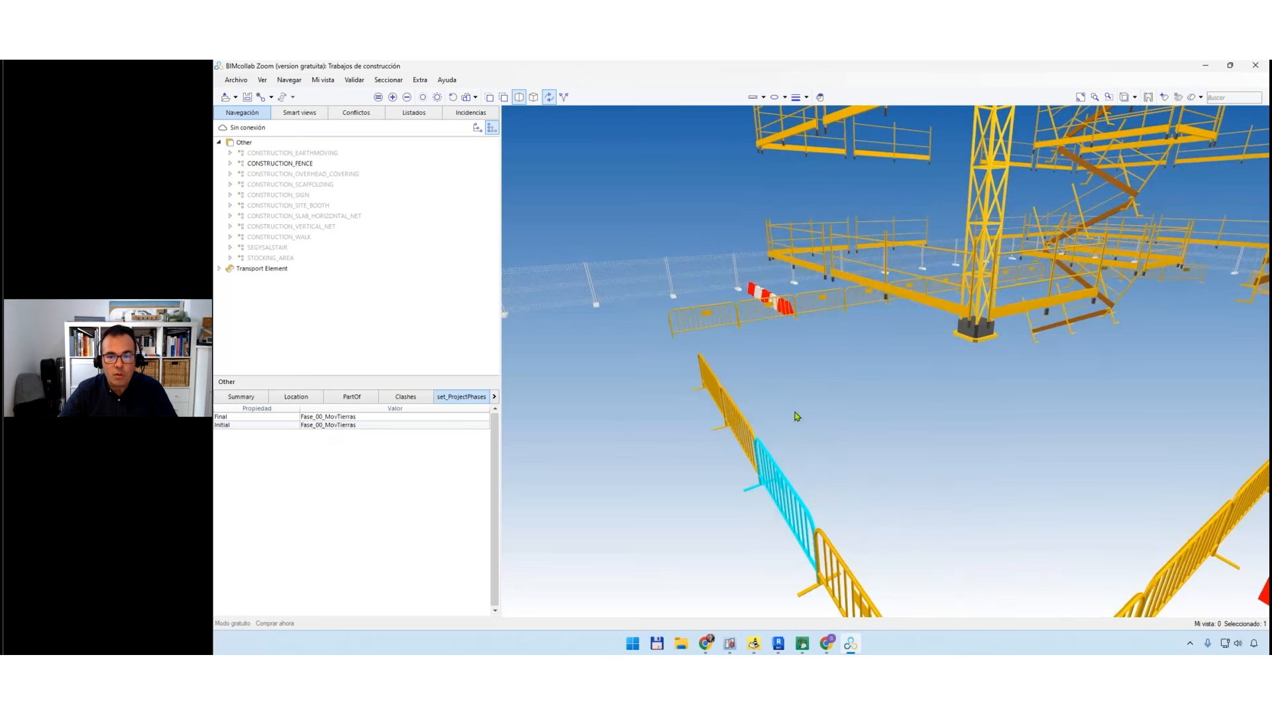
{"action": "left_click", "coordinate": [940, 309]}
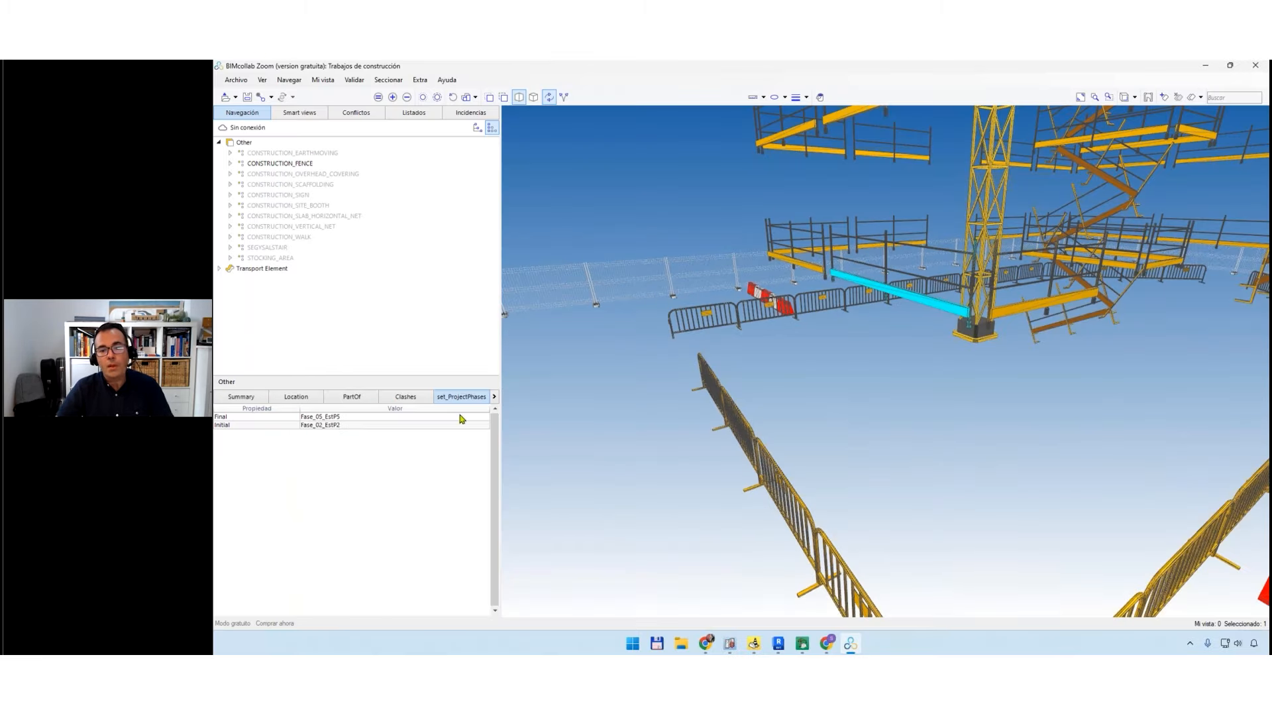
{"action": "left_click", "coordinate": [840, 402]}
{"action": "scroll", "coordinate": [844, 402], "scroll_direction": "down", "scroll_amount": 6}
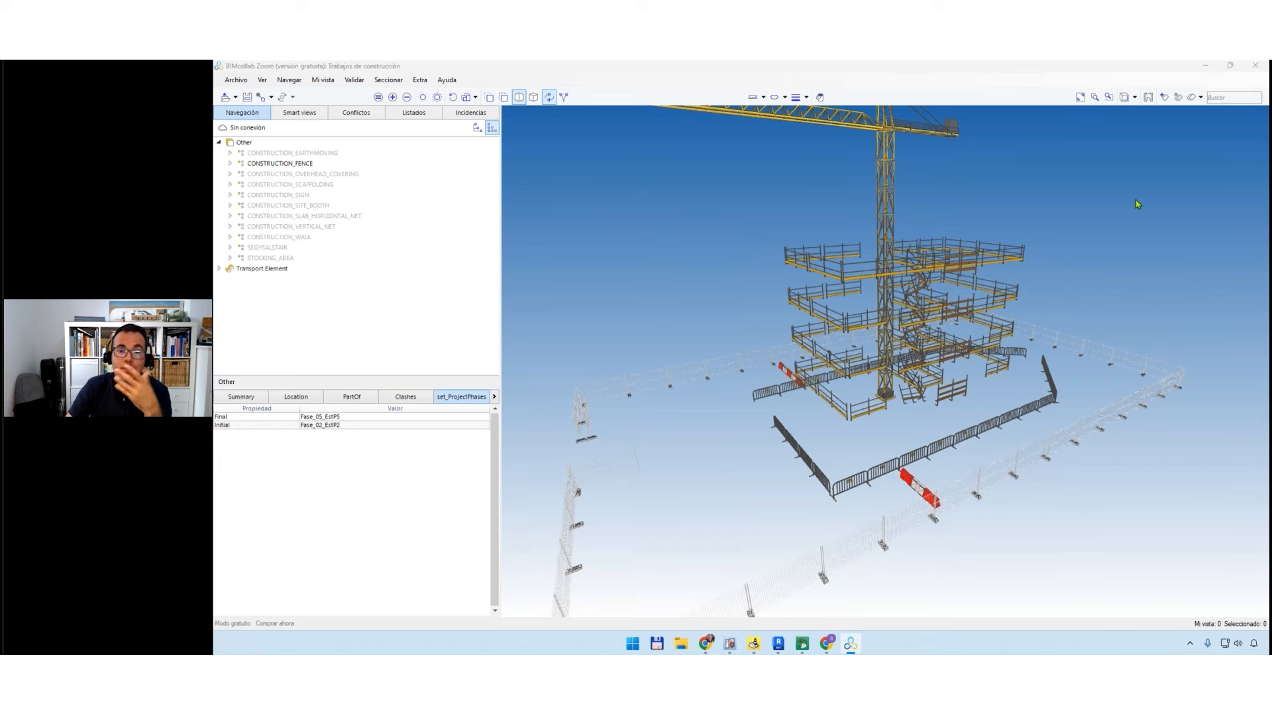
Switch to CYPE Construction Works and open the job Test_ConstrucionWorks_240627_06_Geo without saving the current one.
{"action": "left_click", "coordinate": [1207, 68]}
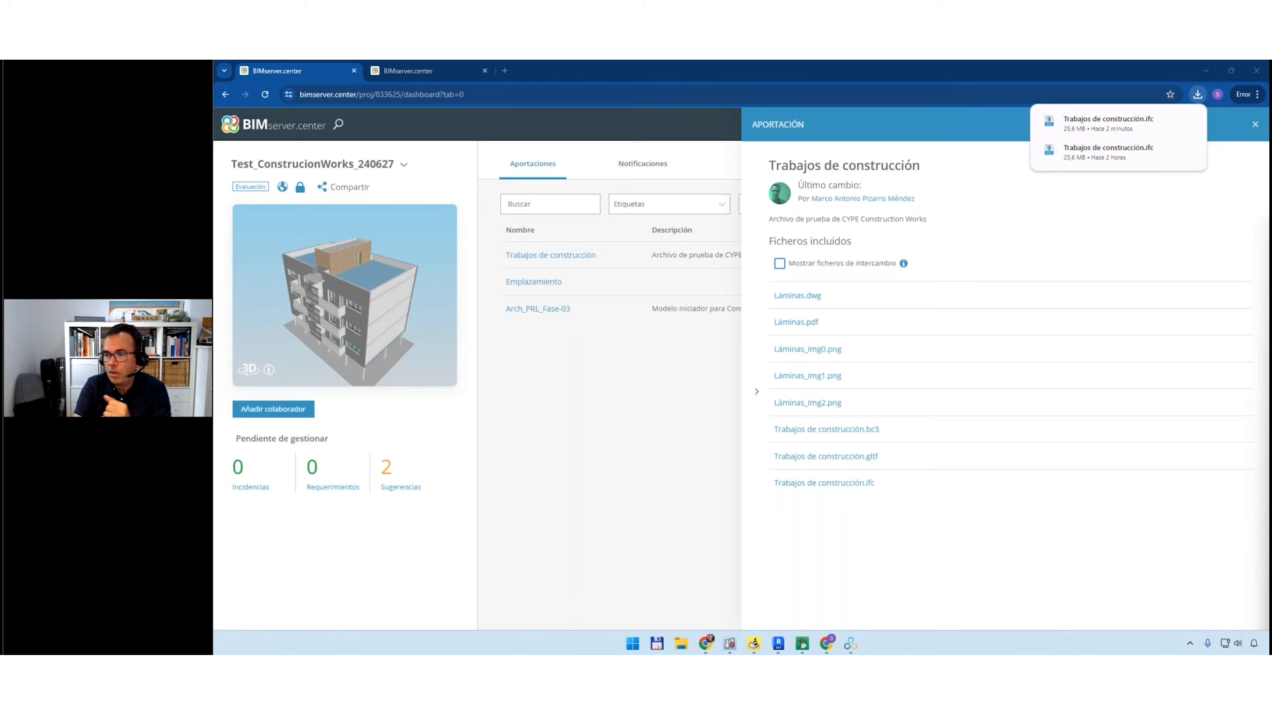
{"action": "left_click", "coordinate": [802, 642]}
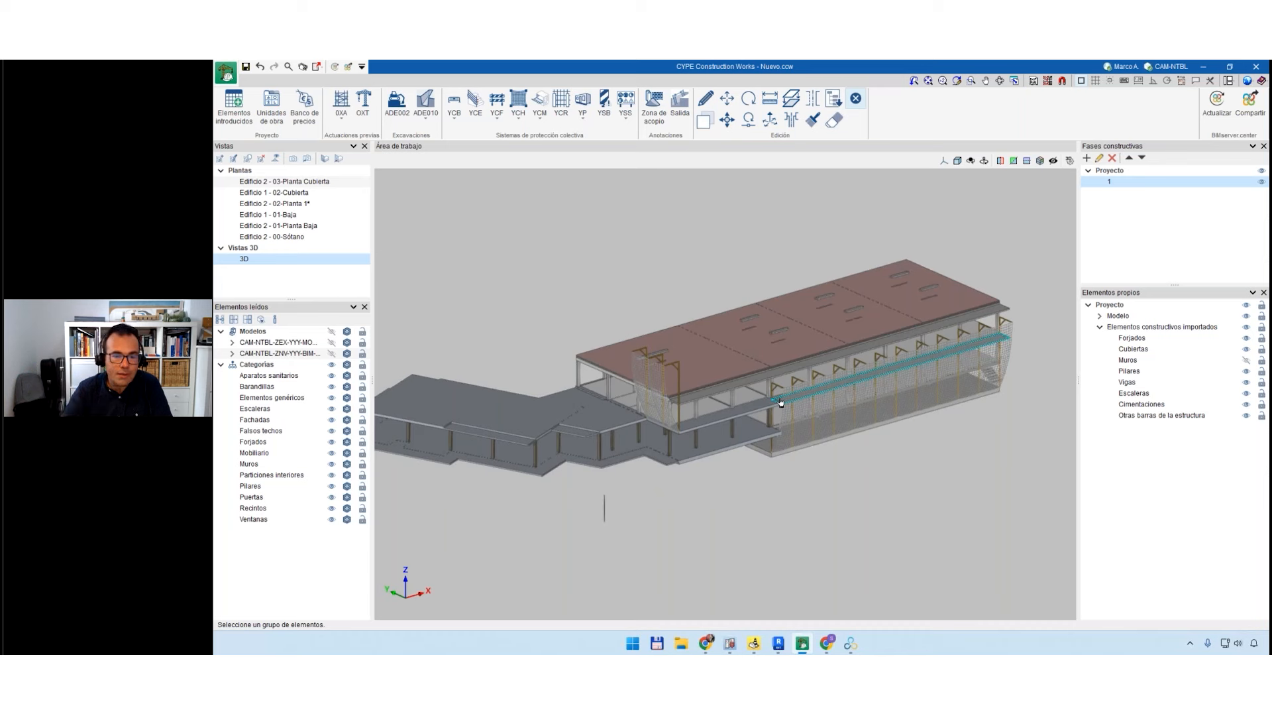
{"action": "left_click", "coordinate": [226, 72]}
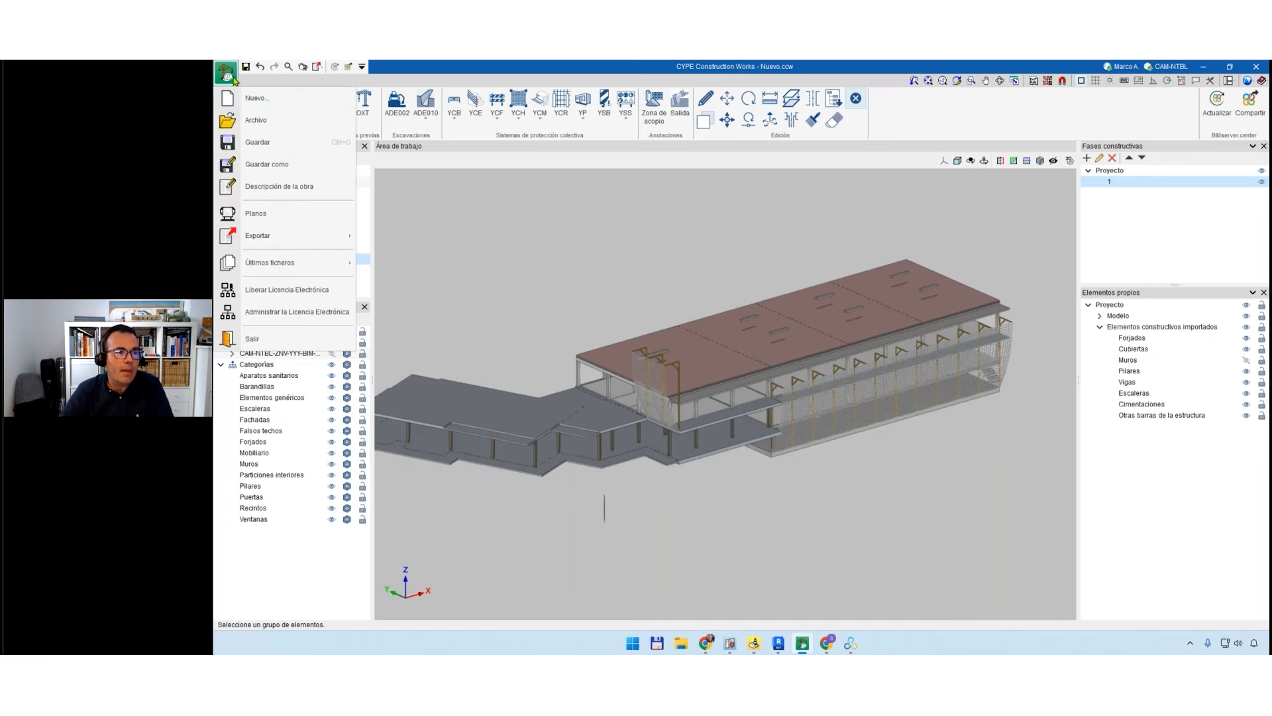
{"action": "left_click", "coordinate": [258, 93]}
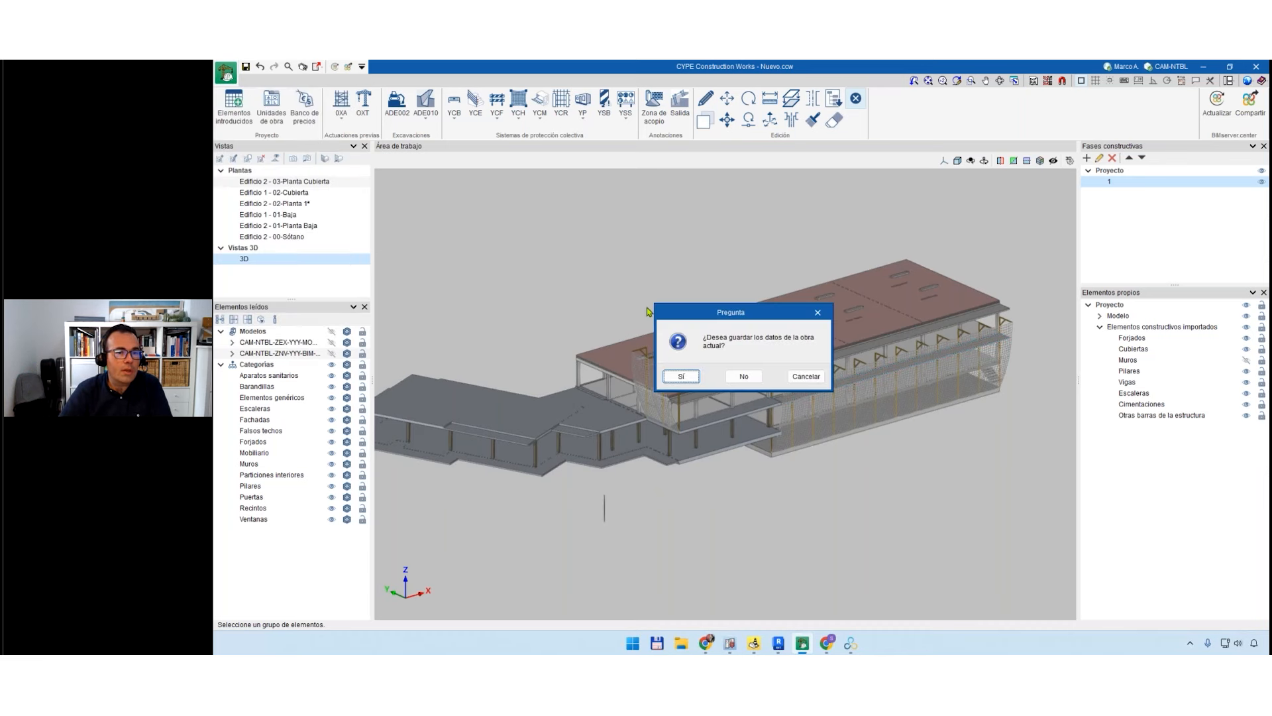
{"action": "left_click", "coordinate": [745, 377]}
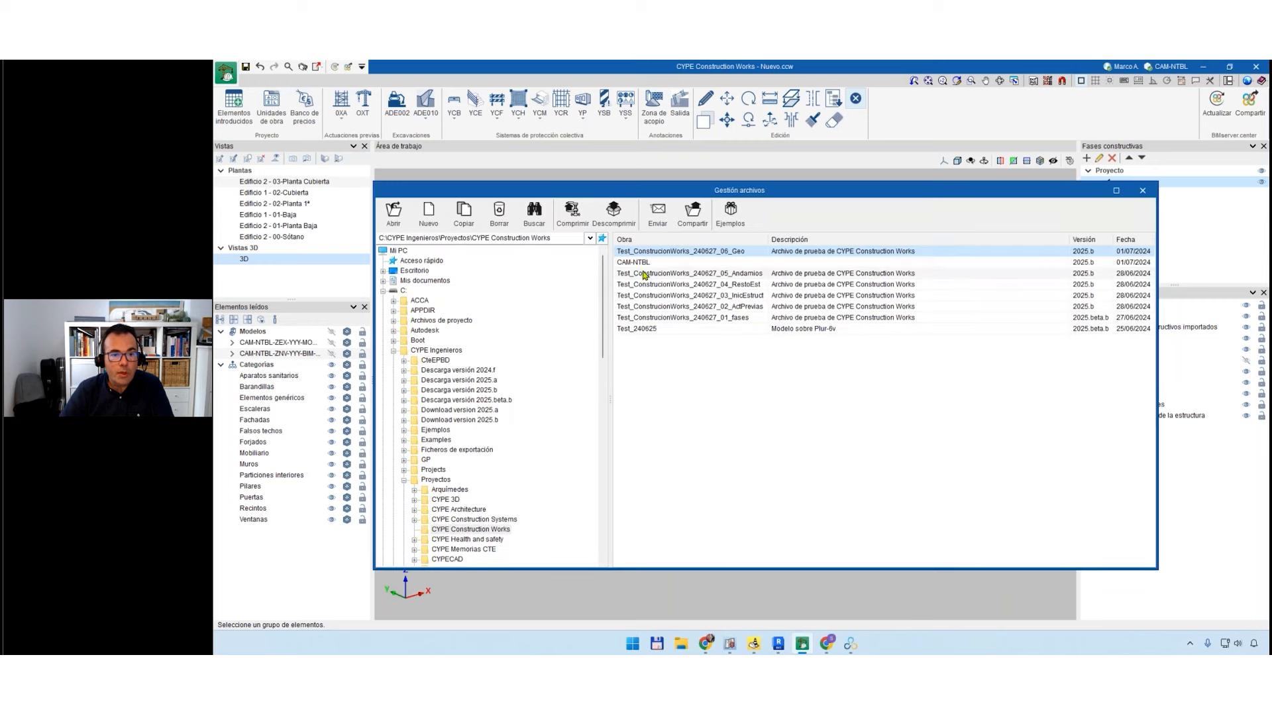
{"action": "double_click", "coordinate": [705, 257]}
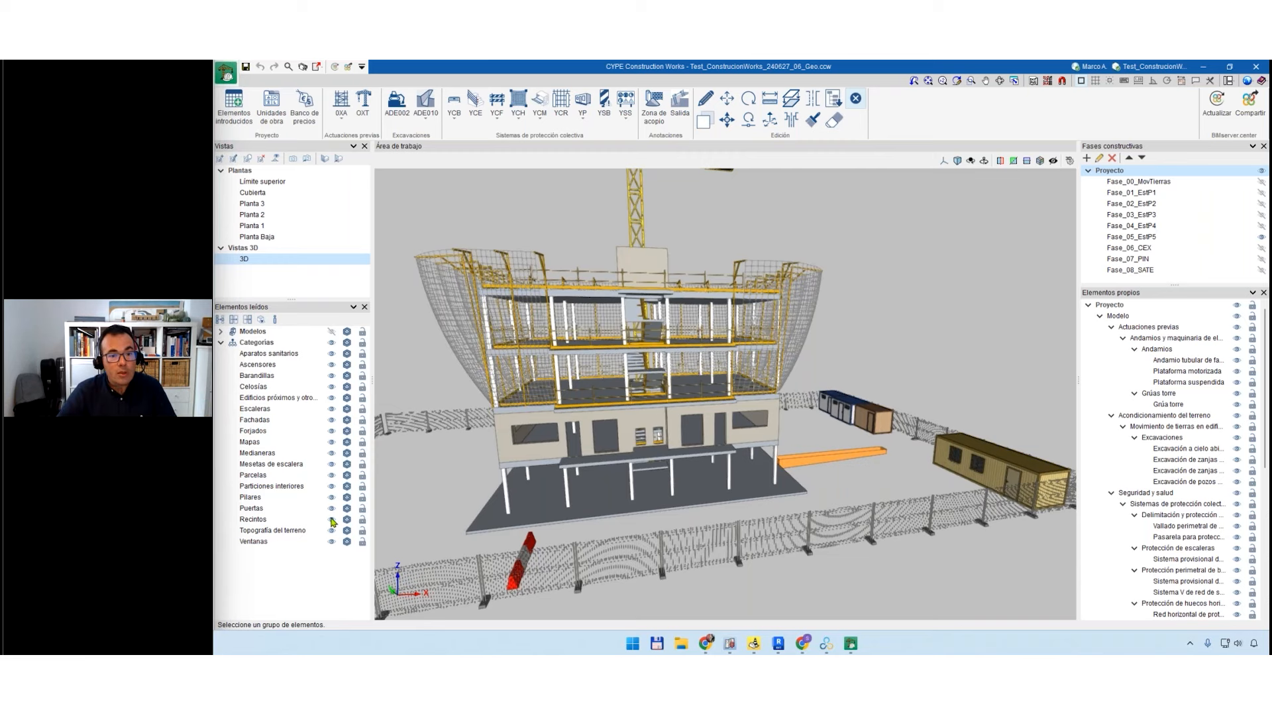
Examine the building's protections in the Planta 2 and Planta 1 floor plans and in the 3D view.
{"action": "mouse_move", "coordinate": [583, 415]}
{"action": "middle_mouse_down"}
{"action": "mouse_move", "coordinate": [597, 449]}
{"action": "mouse_move", "coordinate": [593, 437]}
{"action": "middle_mouse_up"}
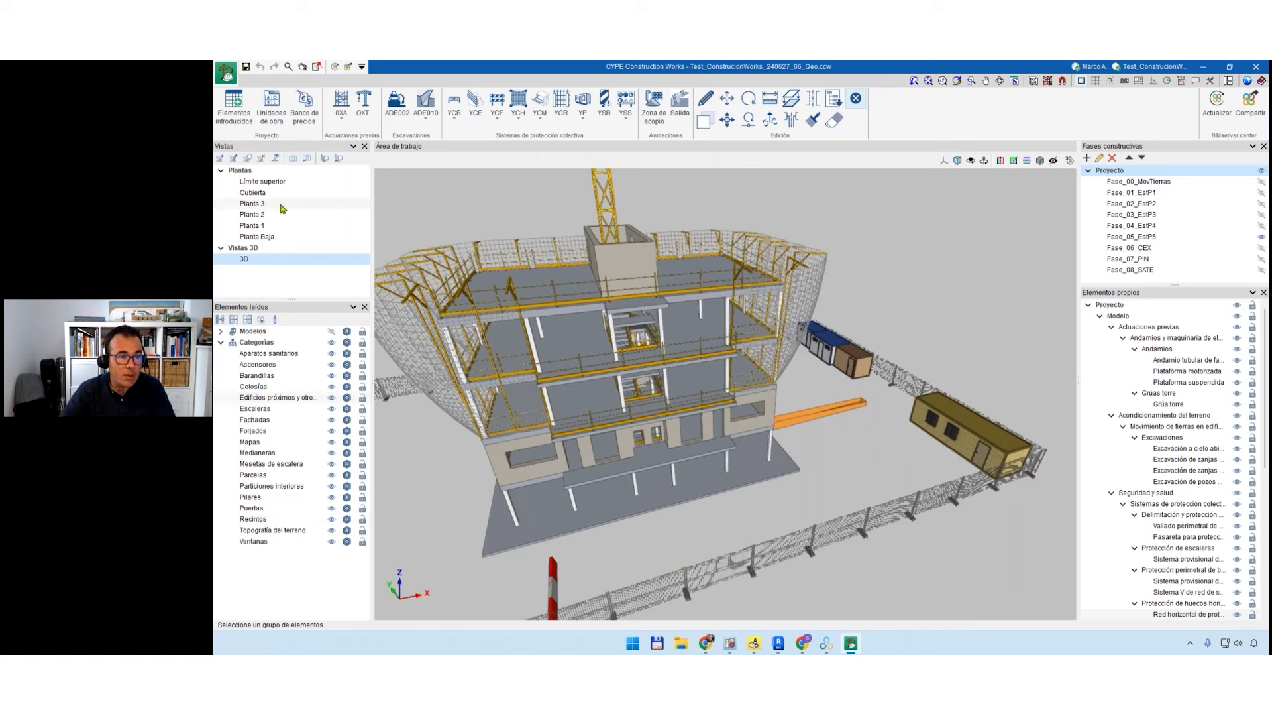
{"action": "left_click", "coordinate": [255, 214]}
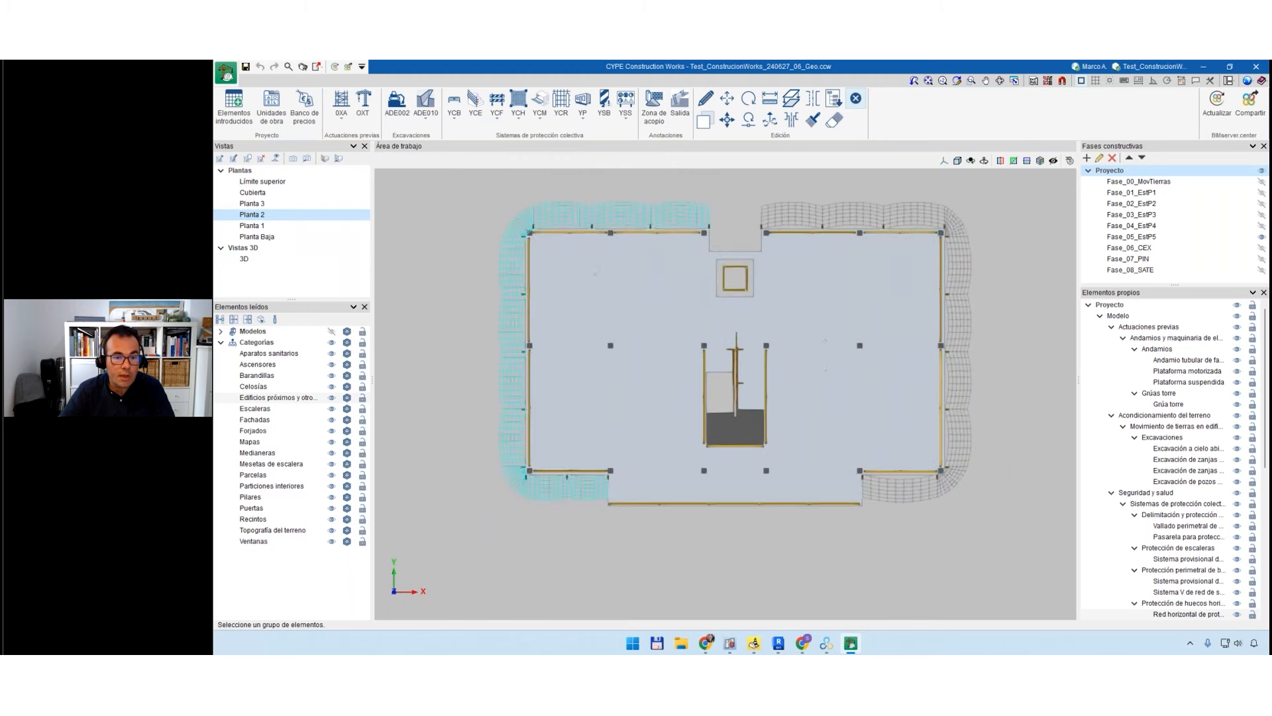
{"action": "left_click", "coordinate": [255, 225]}
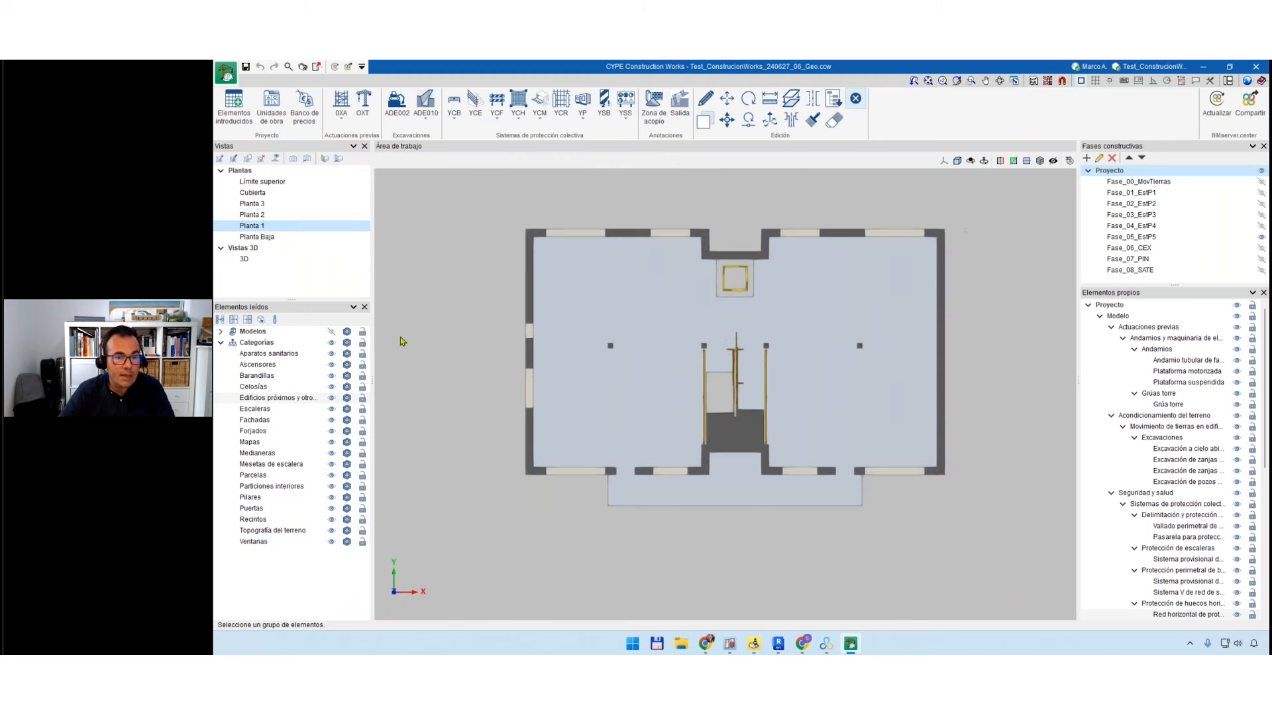
{"action": "left_click", "coordinate": [260, 215]}
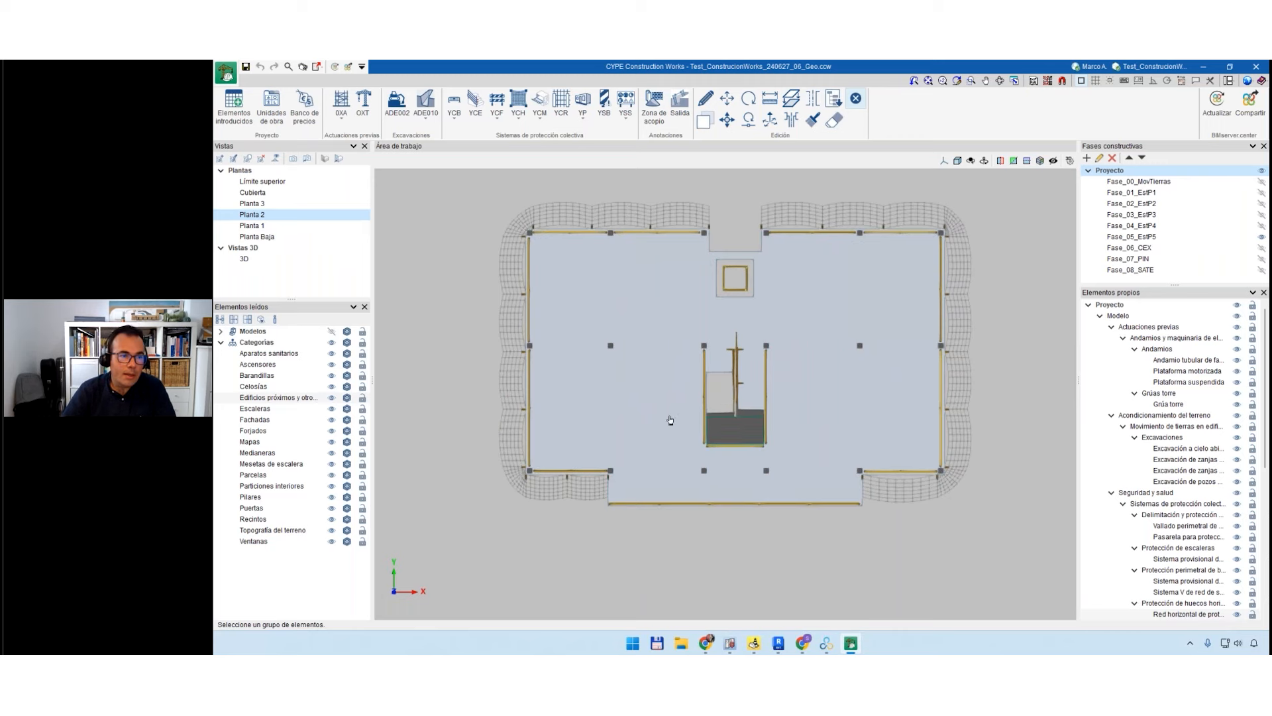
{"action": "left_click", "coordinate": [245, 259]}
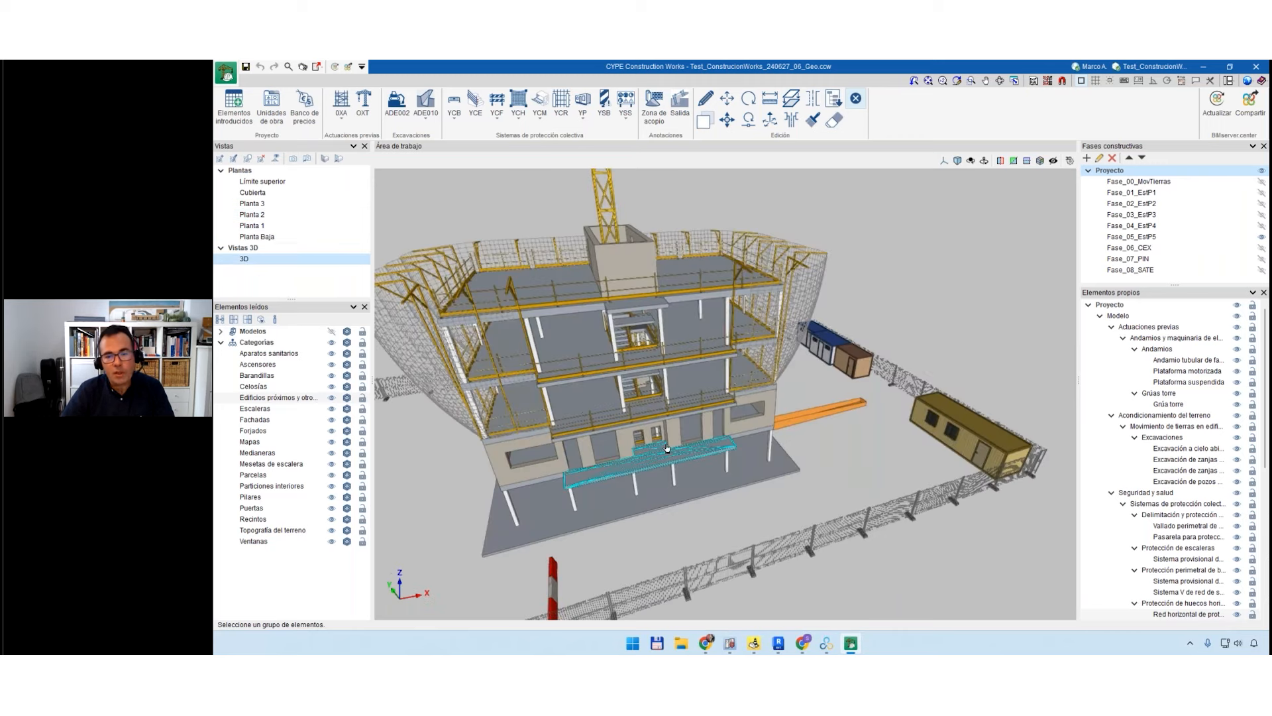
{"action": "scroll", "coordinate": [669, 431], "scroll_direction": "down", "scroll_amount": 2}
{"action": "middle_click_drag", "start_coordinate": [666, 424], "coordinate": [681, 412]}
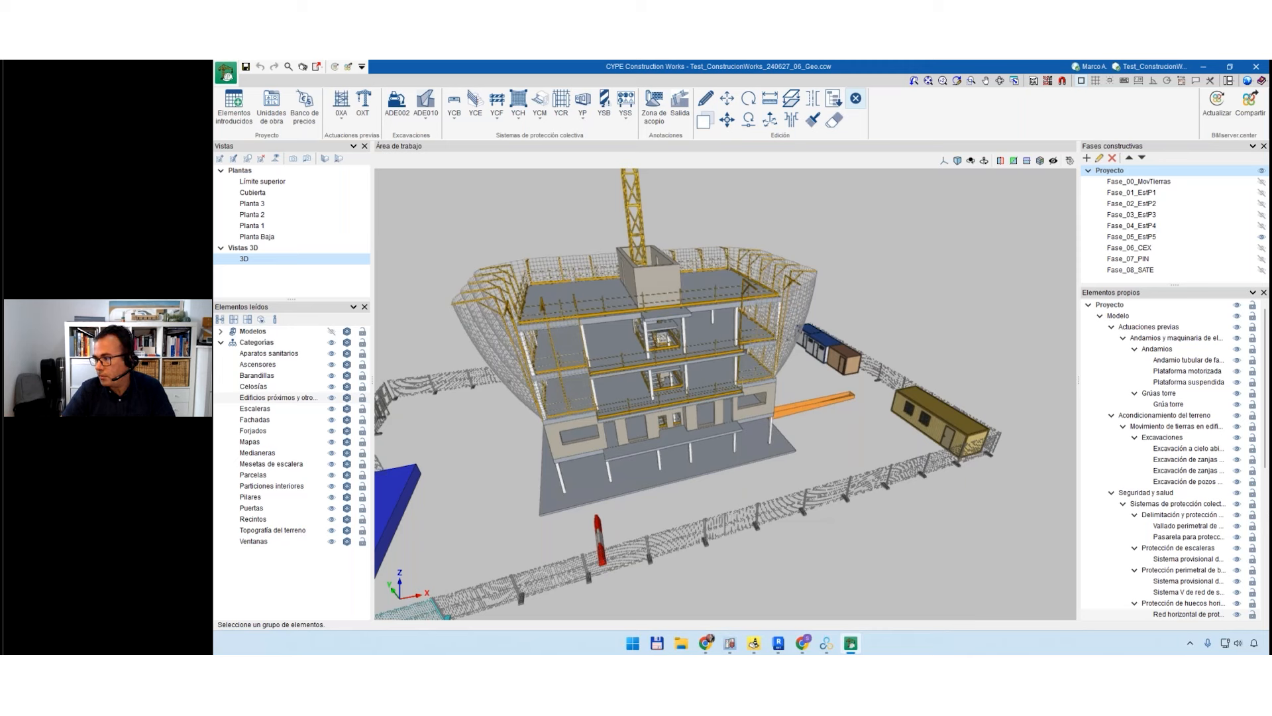
Switch to the browser and show the CYPE learning page of the CYPE Construction Works presentation.
{"action": "left_click", "coordinate": [706, 643]}
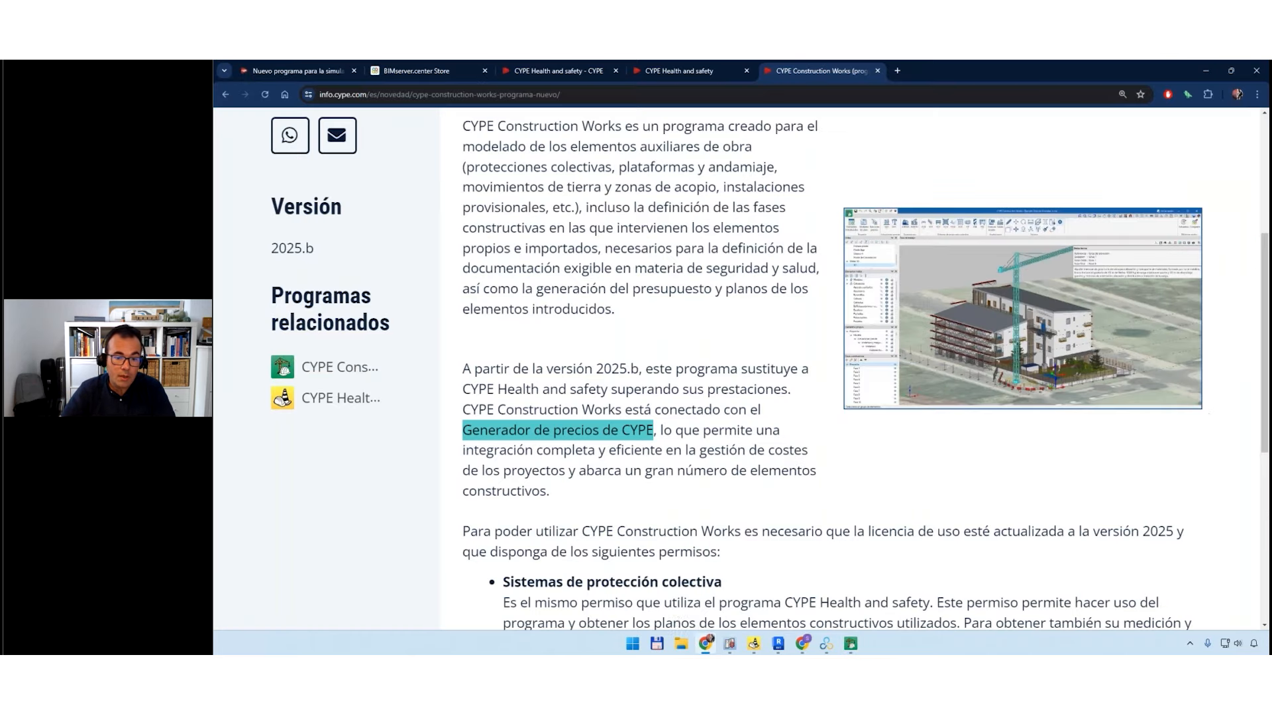
{"action": "left_click", "coordinate": [301, 71]}
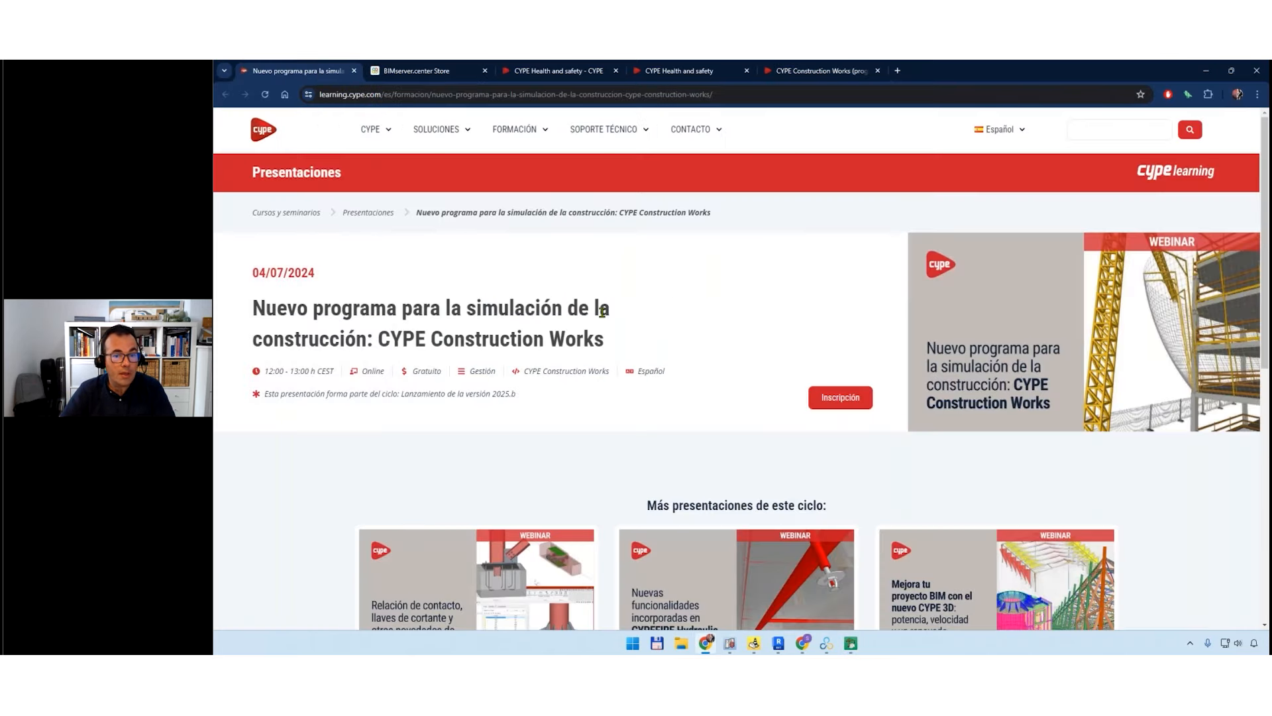